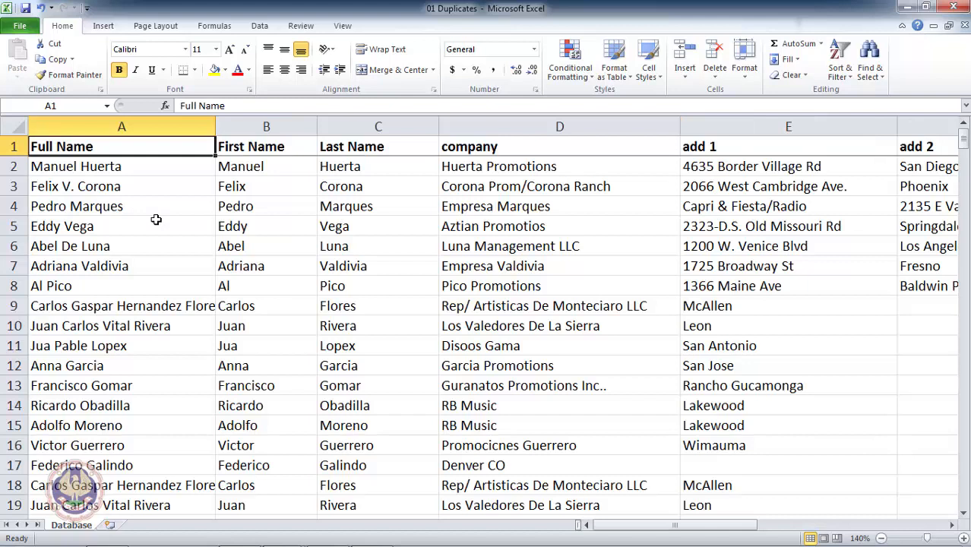
- Look through the entries of the Full Name column down to row 9 for repeated records
key(Down)
key(Down)
key(Down)
key(Down)
key(Down)
key(Down)
key(Down)
key(Down)
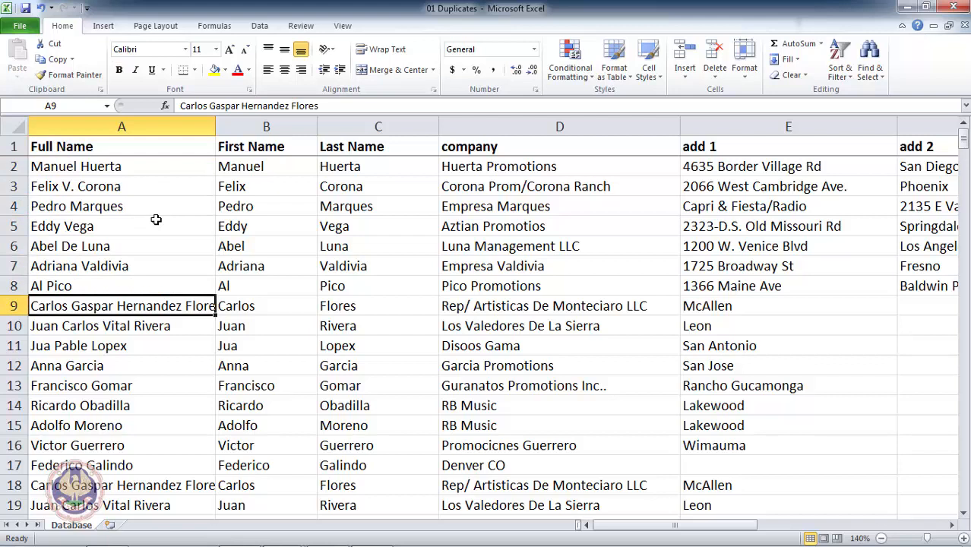
key(Right)
key(Left)
key(ctrl+Up)
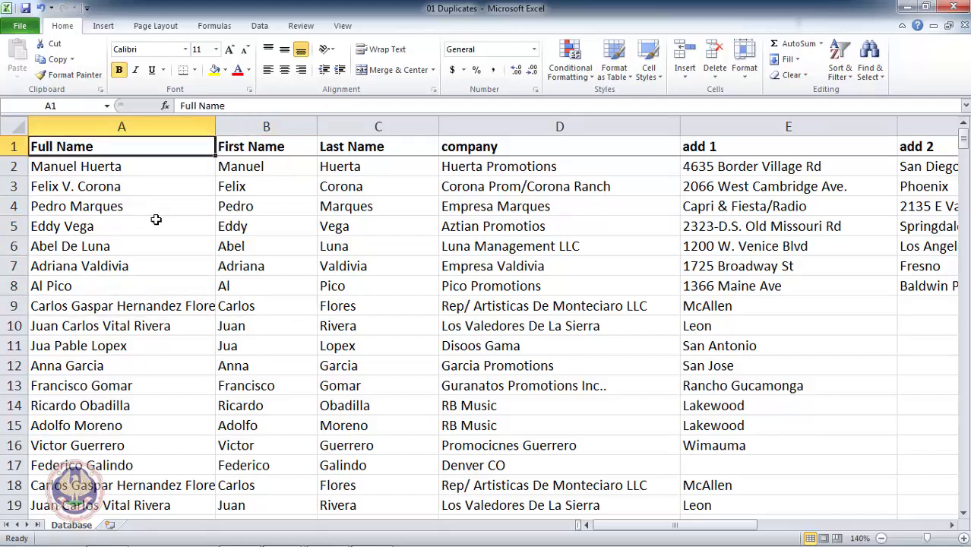
key(Down)
key(Down)
key(Down)
key(Down)
key(Down)
key(Down)
key(Down)
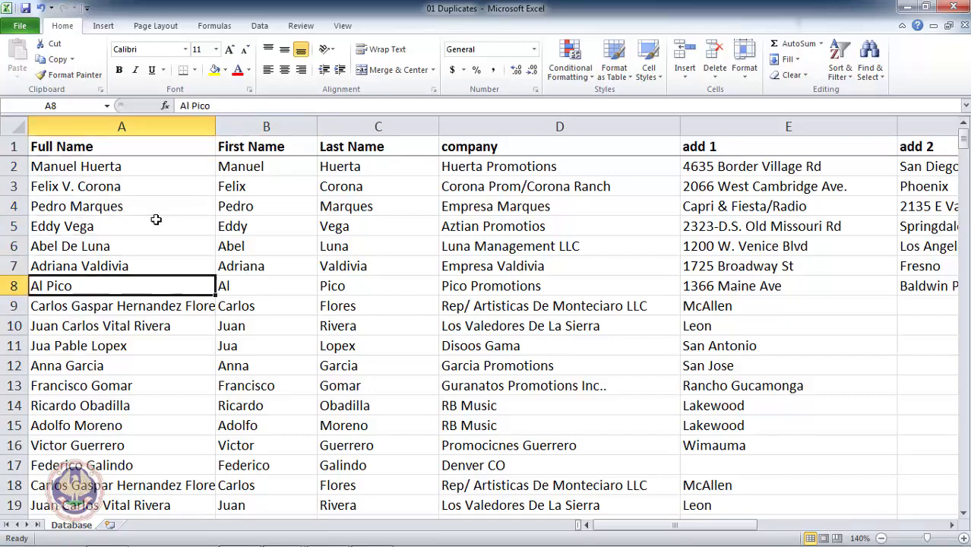
- Turn on AutoFilter for the table from the Full Name header
key(Up)
key(Up)
key(Up)
key(Up)
key(Up)
key(Up)
key(Up)
key(alt+d)
key(f)
key(f)
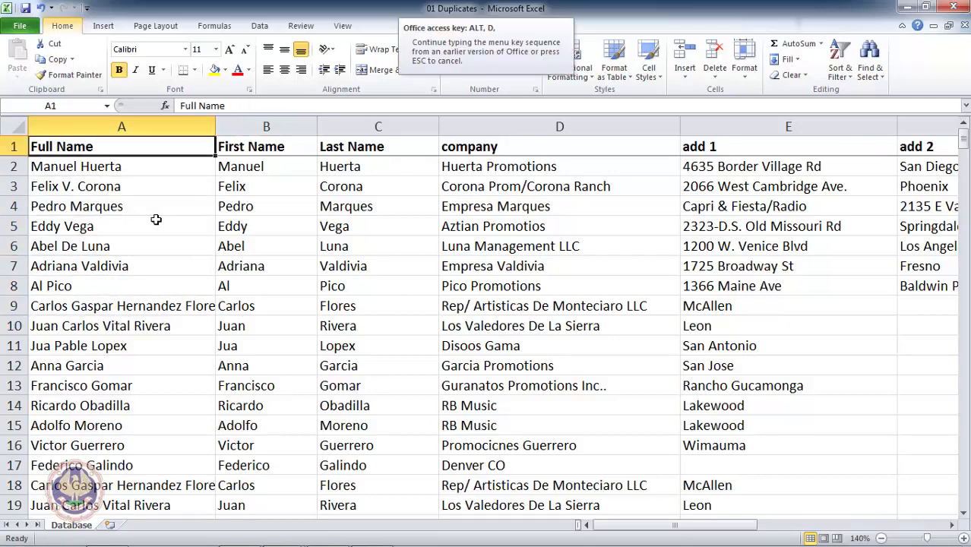
- Copy the full name in A9 and filter the Full Name column by that name
key(Down)
key(Down)
key(Down)
key(Down)
key(Down)
key(Down)
key(Down)
key(Down)
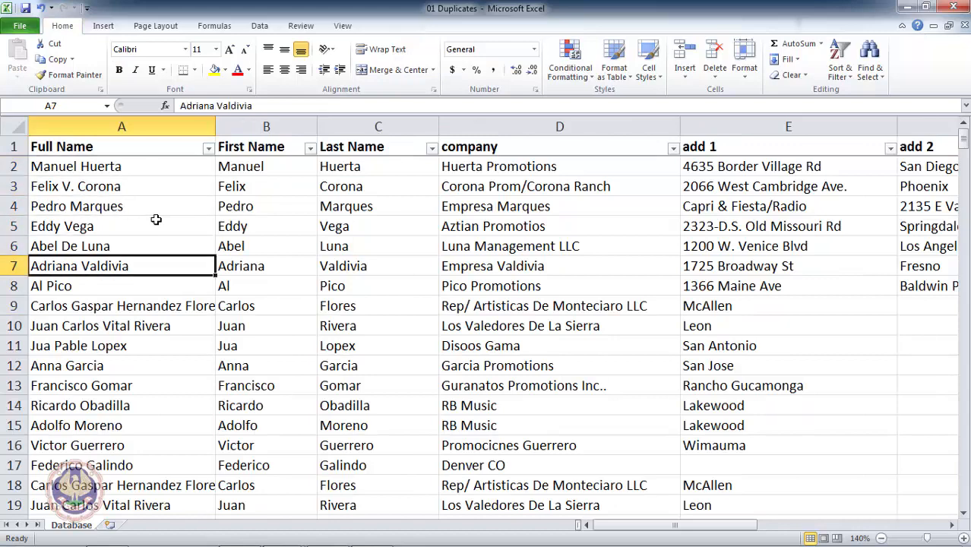
key(ctrl+c)
key(ctrl+Home)
key(alt+Down)
key(Down)
key(Down)
key(Down)
key(Down)
key(Down)
key(ctrl+v)
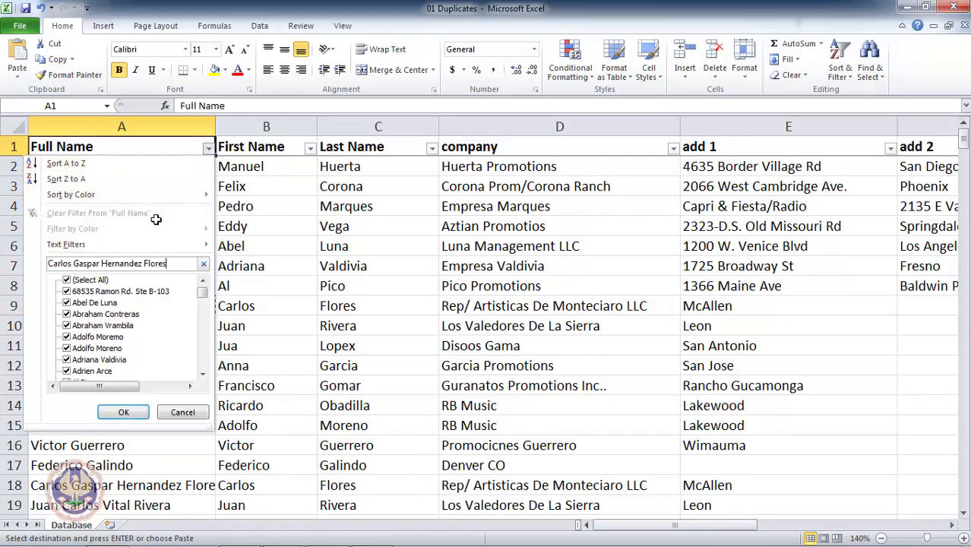
key(Return)
- Compare the filtered records in rows 9 and 18 across all columns from Full Name to notes
key(Down)
key(Down)
key(Up)
key(Right)
key(Right)
key(Right)
key(Right)
key(Right)
key(Right)
key(Right)
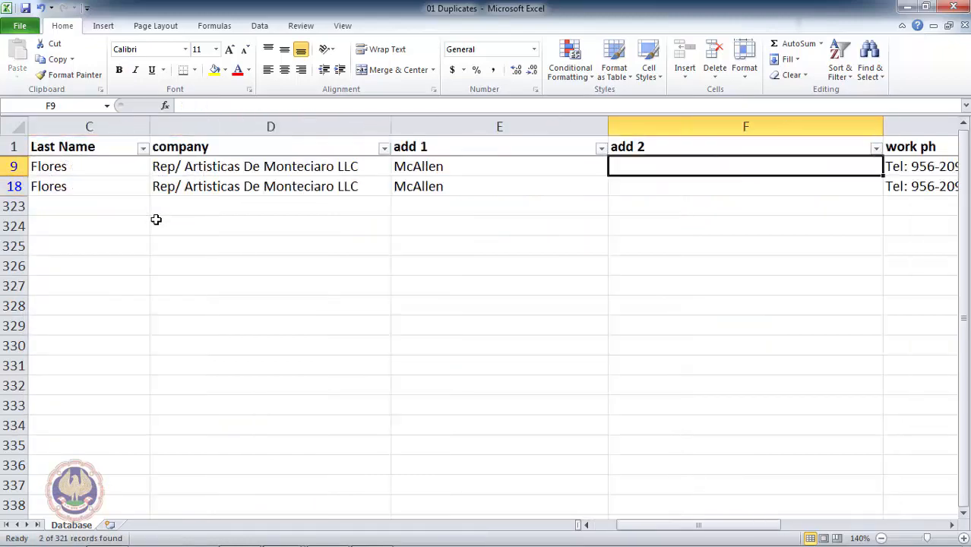
key(Right)
key(Right)
key(Right)
key(Right)
key(Right)
key(Right)
key(Right)
key(Right)
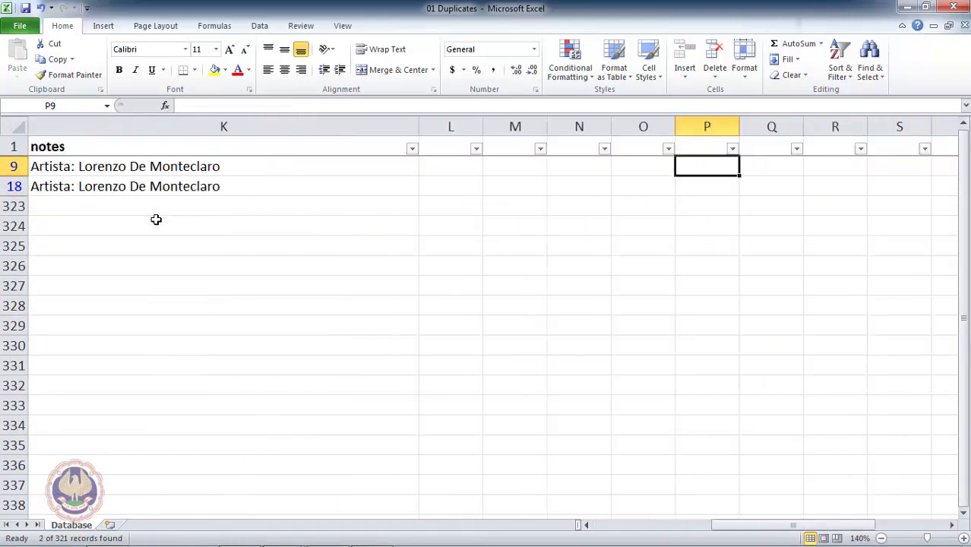
key(Left)
key(Left)
key(Left)
key(Left)
key(Left)
key(Left)
key(Left)
key(Left)
key(Left)
key(Left)
key(Left)
key(Left)
key(Left)
key(Left)
key(Left)
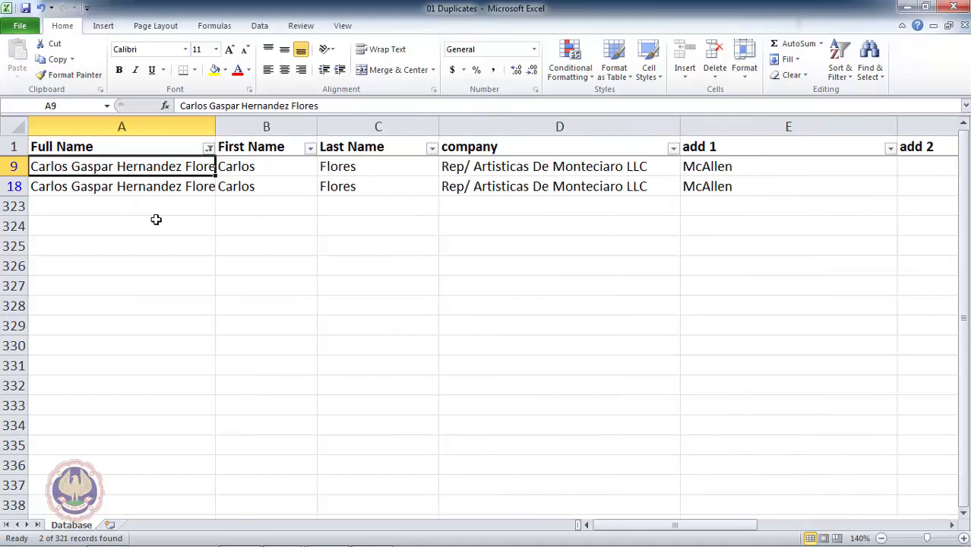
- Turn off AutoFilter so that all records in the table are shown
key(Up)
key(alt+d)
key(f)
key(f)
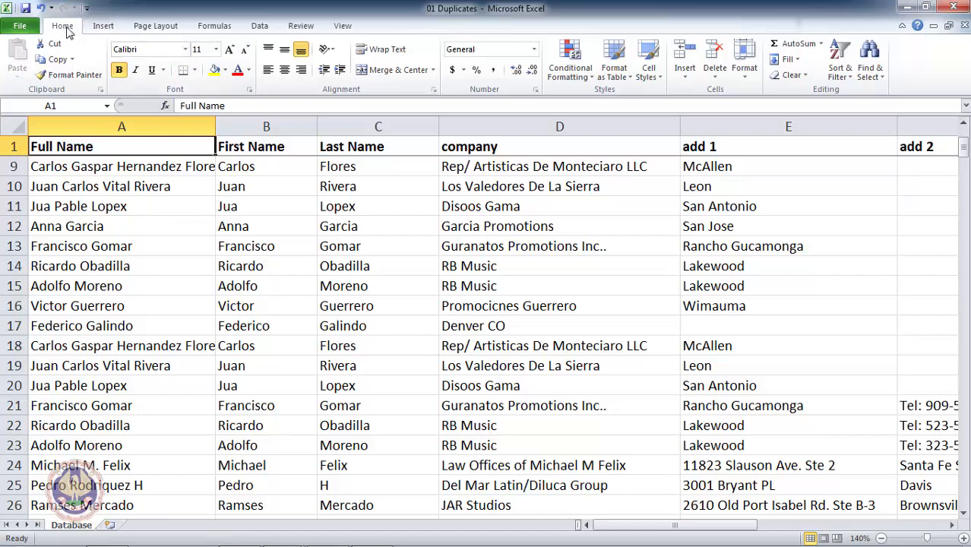
- Insert an empty column before the Full Name column and select cell A2
key(ctrl+space)
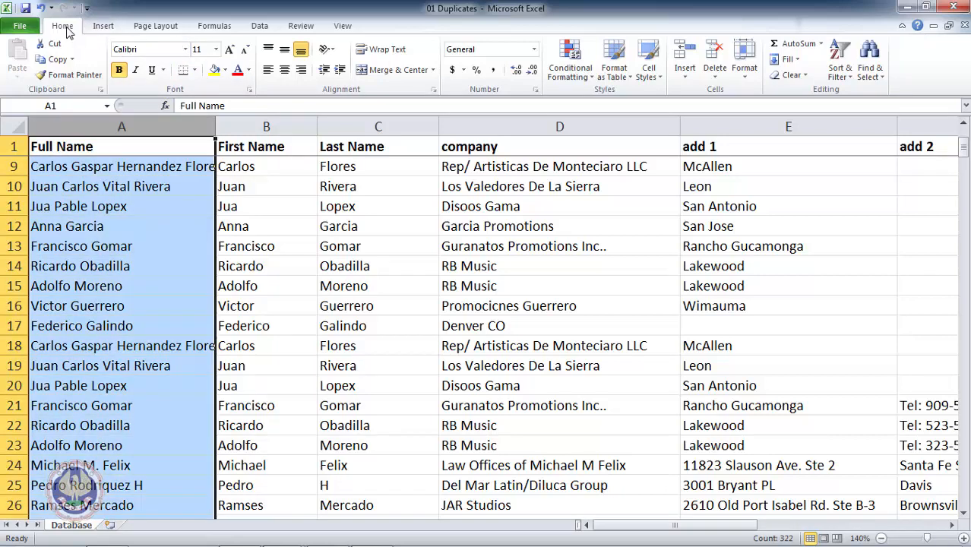
key(ctrl+shift+plus)
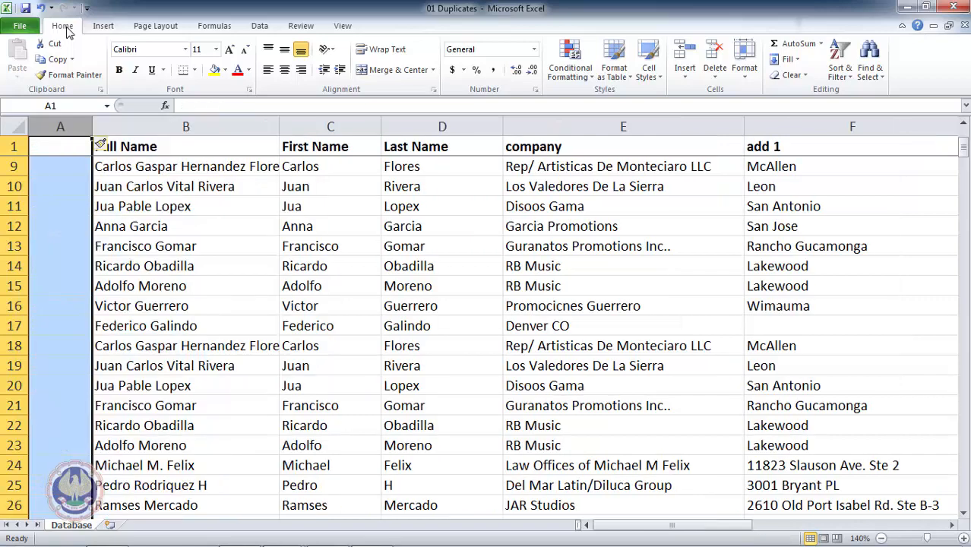
key(ctrl+Home)
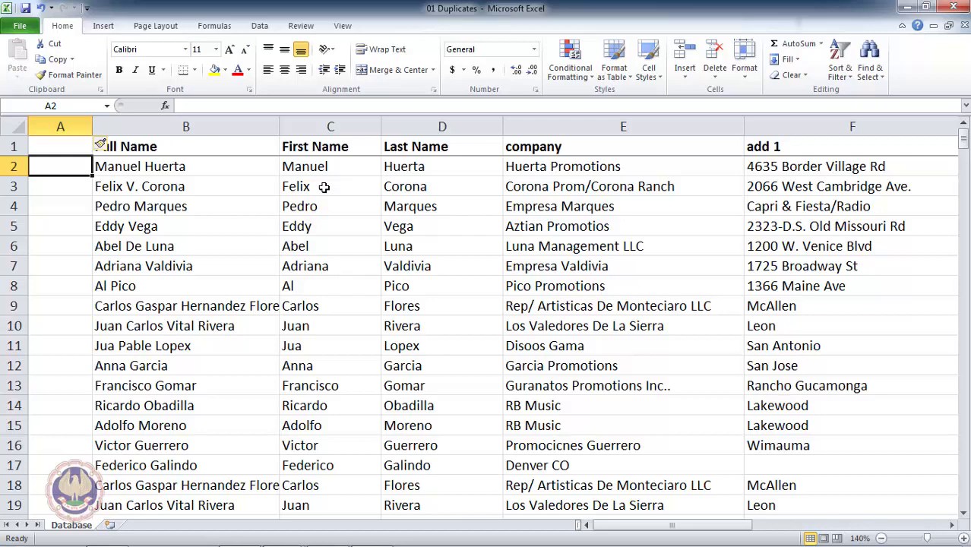
- Start a CONCATENATE formula in A2 with the full name and first name cells B2 and C2
text(=CON)
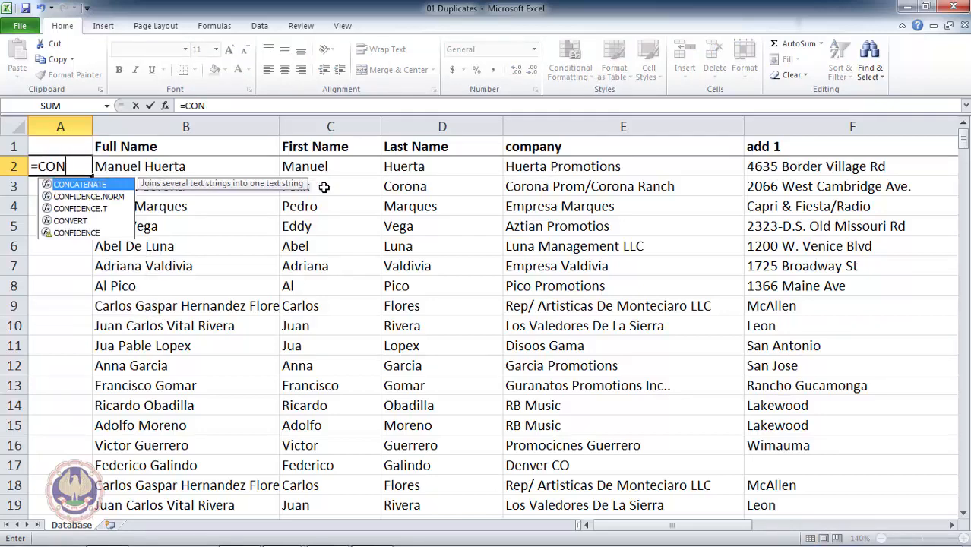
key(Tab)
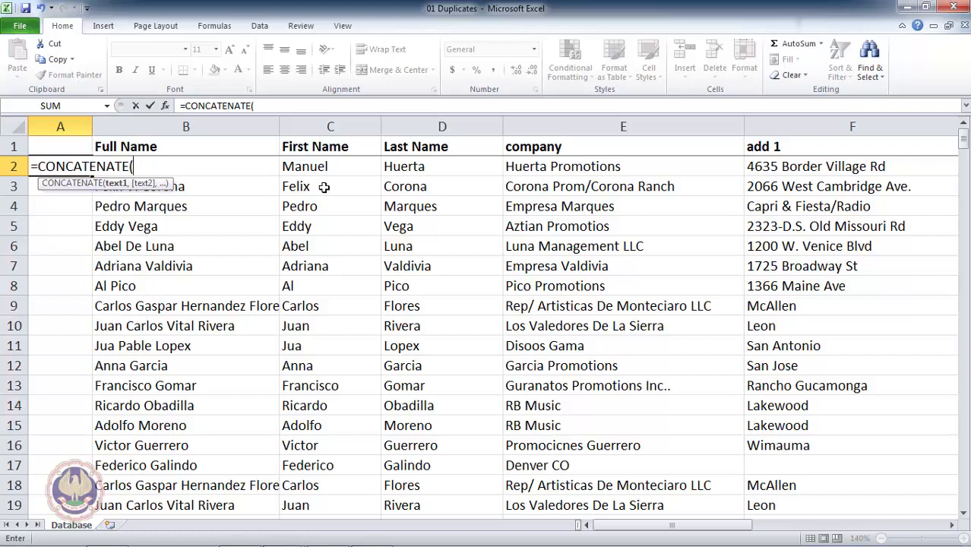
key(Right)
text(,)
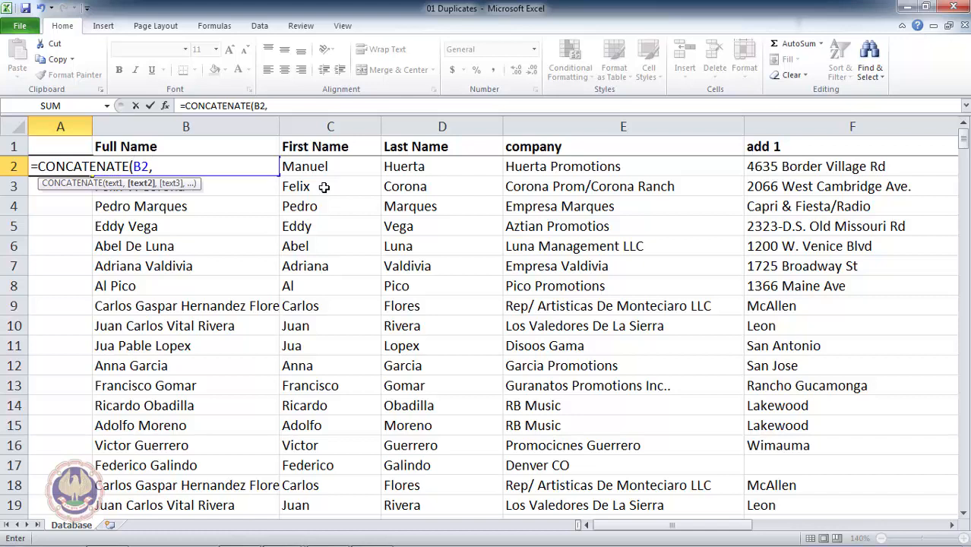
key(Right)
key(Right)
text(,)
- Add the last name, company and add 1 cells D2, E2 and F2 as arguments of the CONCATENATE formula
key(Right)
key(Right)
key(Right)
text(,)
key(Right)
key(Right)
key(Right)
key(Right)
text(,)
key(Right)
key(Right)
key(Right)
key(Right)
key(Right)
text(,)
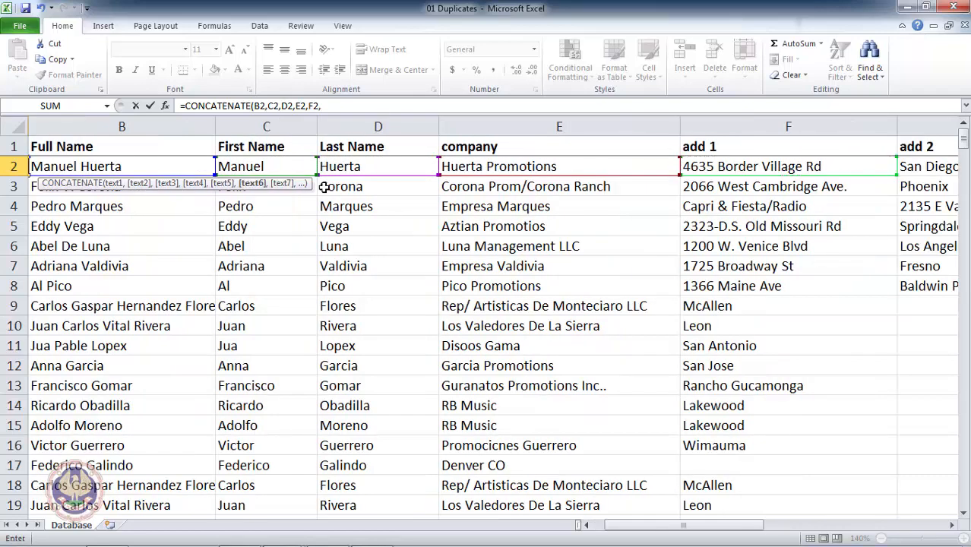
- Add the add 2 and work phone cells G2 and H2 as arguments of the CONCATENATE formula
key(Right)
key(Right)
key(Right)
key(Right)
key(Right)
key(Right)
key(Right)
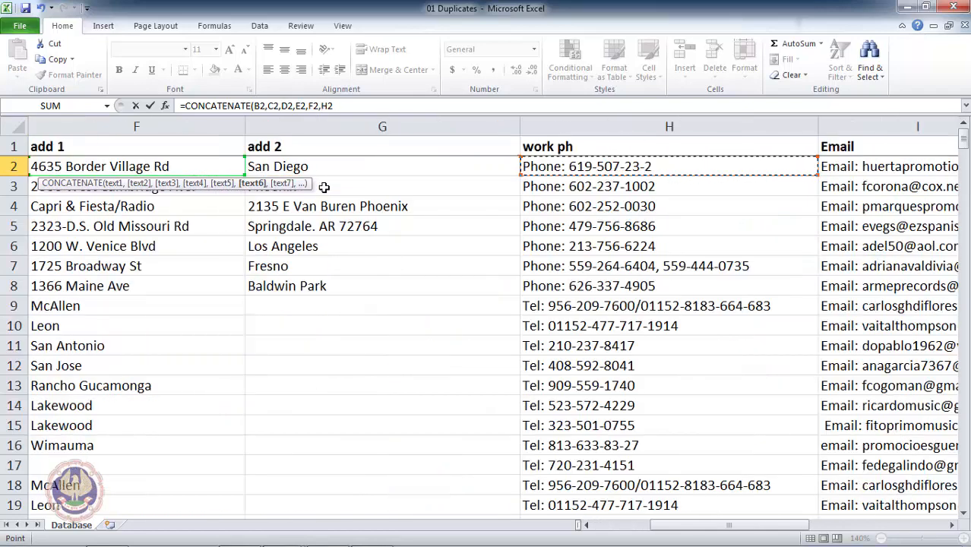
key(Left)
text(,)
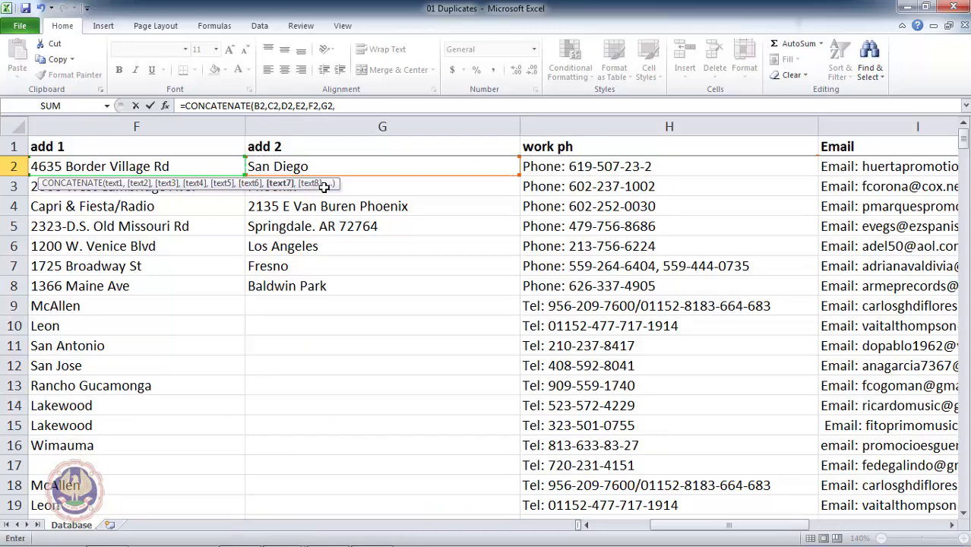
key(Right)
key(Right)
key(Right)
key(Right)
key(Right)
key(Right)
key(Right)
key(Right)
key(Left)
text(,)
- Add the email and mobile phone cells I2 and J2 as arguments of the CONCATENATE formula
key(Right)
key(Right)
key(Right)
key(Right)
key(Right)
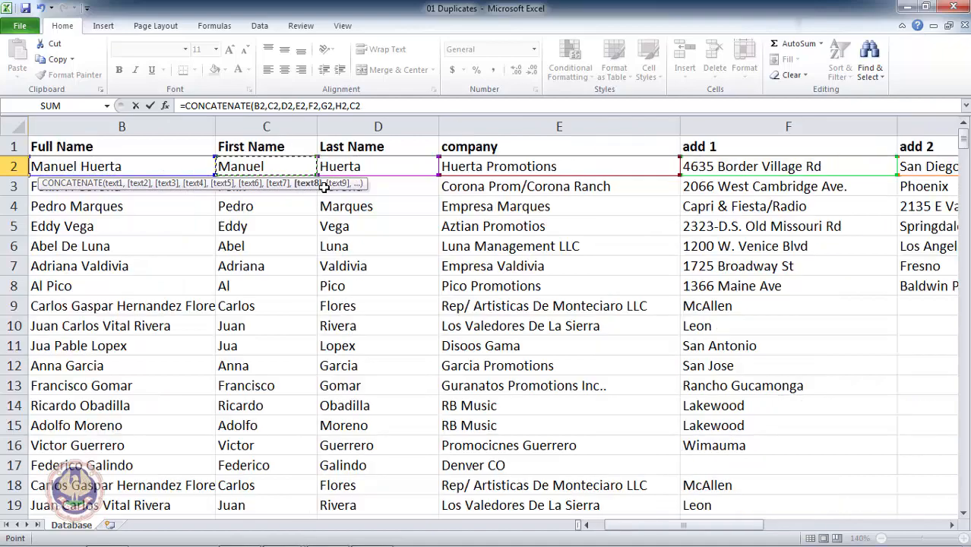
key(Right)
key(Right)
key(Right)
key(Right)
key(Left)
text(,)
key(Right)
key(Right)
key(Right)
key(Right)
key(Right)
key(Right)
key(Right)
key(Right)
key(Right)
key(Right)
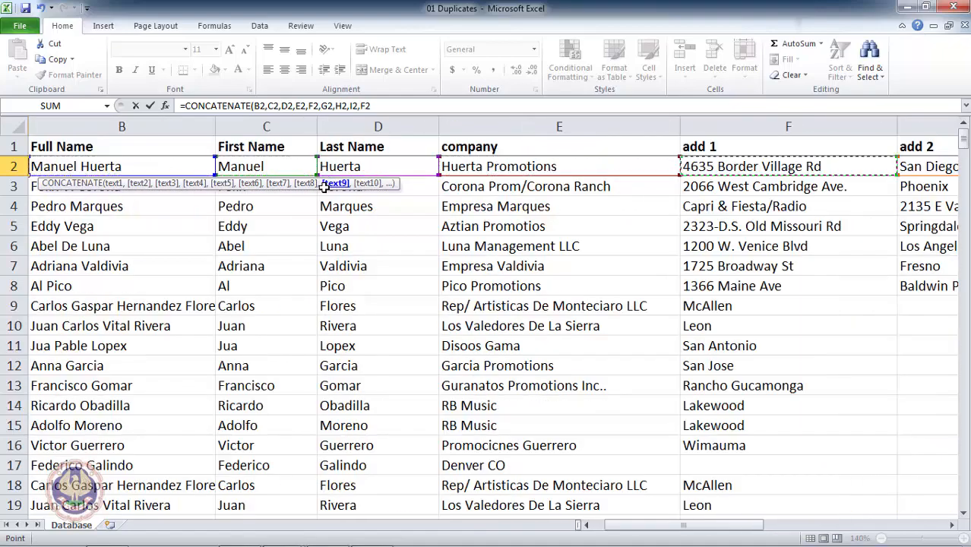
key(Left)
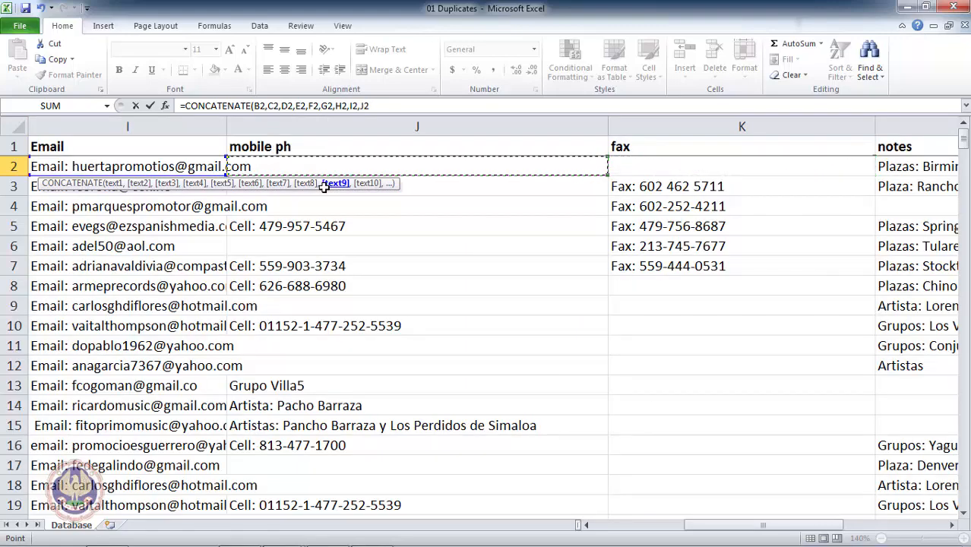
text(,)
- Add the fax cell K2 as the next argument of the CONCATENATE formula
key(Right)
key(Right)
key(Right)
key(Right)
key(Right)
key(Right)
key(Right)
key(Right)
key(Right)
key(Right)
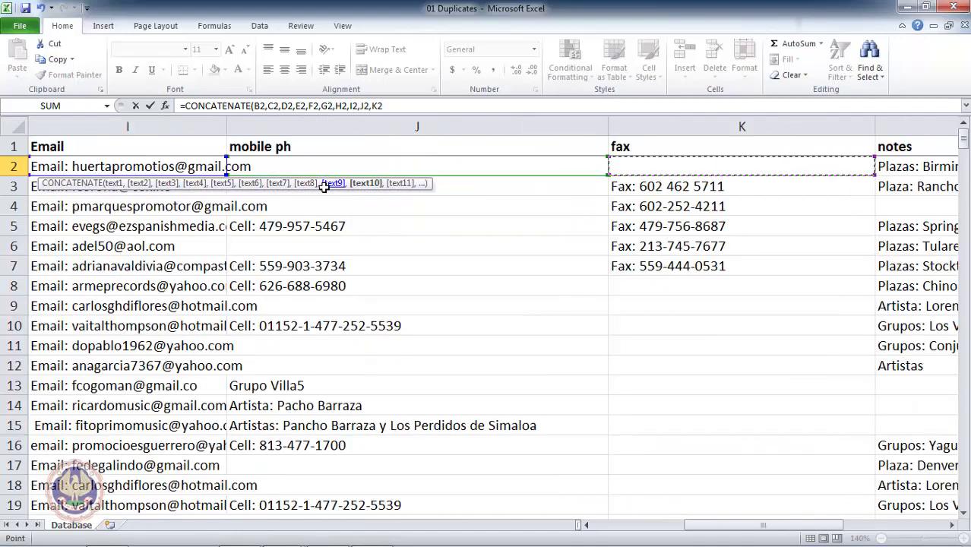
- Add the notes cell L2 as an argument of the CONCATENATE formula
text(,)
key(Right)
key(Right)
key(Right)
key(Right)
key(Right)
key(Right)
key(Right)
key(Right)
key(Right)
key(Right)
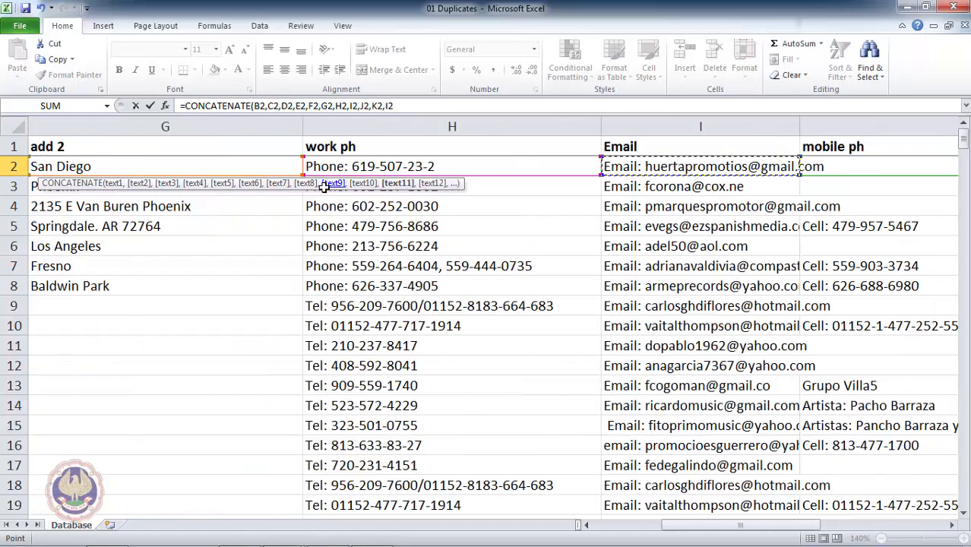
key(Right)
key(Right)
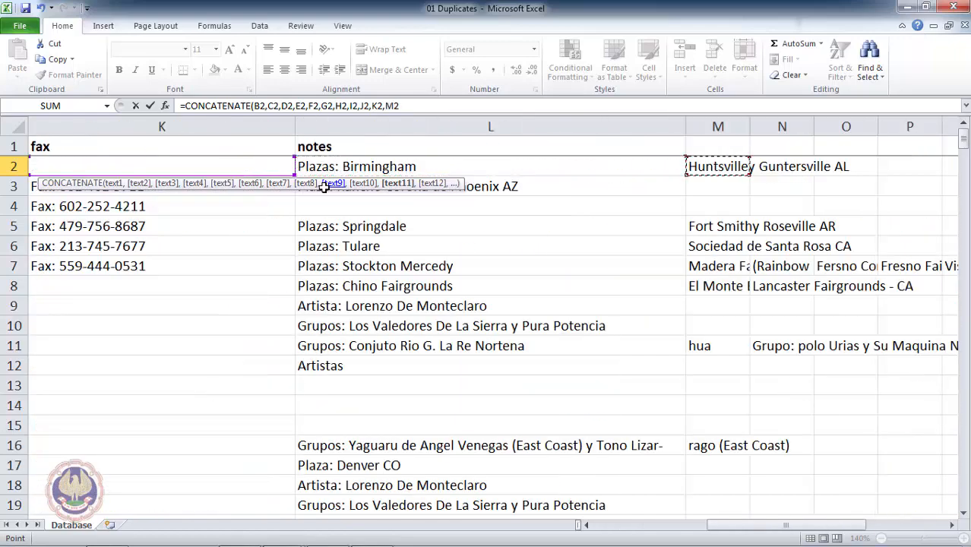
key(Left)
text(,)
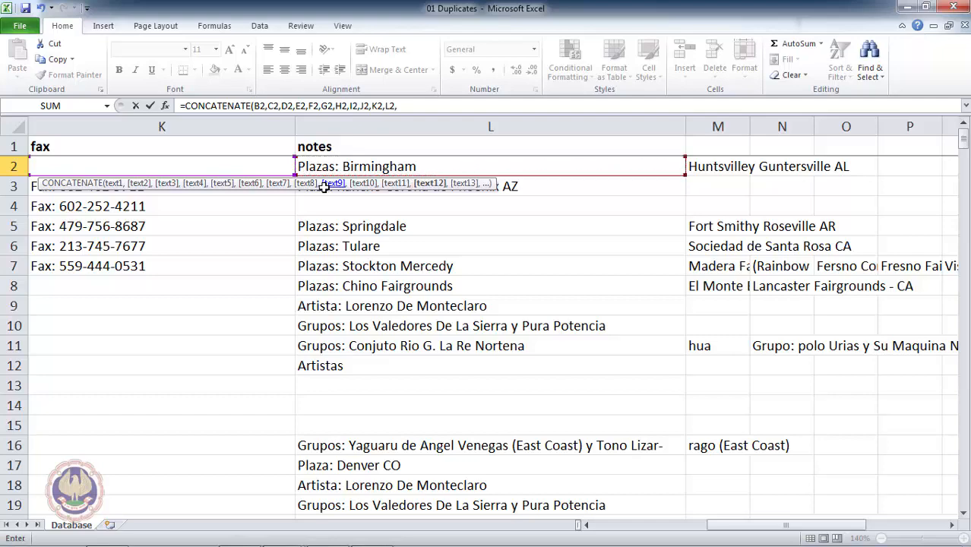
- Add cell M2 from the unlabeled column after notes as an argument of the CONCATENATE formula
key(Right)
key(Right)
key(Right)
key(Right)
key(Right)
key(Right)
key(Right)
key(Right)
key(Right)
key(Right)
key(Right)
key(Right)
text(,B2)
- Add cell N2 as the last argument and complete the CONCATENATE formula
key(Right)
key(Right)
key(Right)
key(Right)
key(Right)
key(Right)
key(Right)
key(Right)
key(Right)
key(Right)
key(Right)
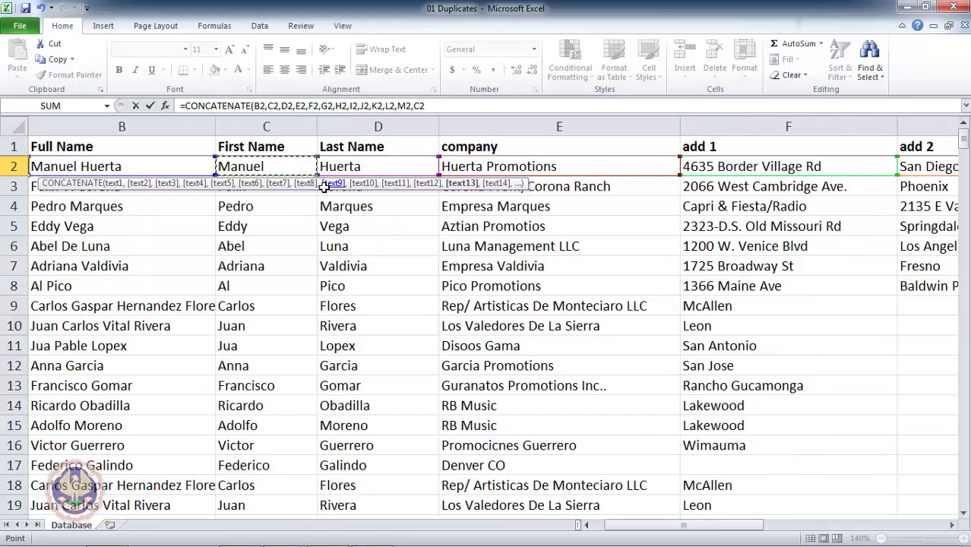
key(Right)
key(Right)
key(Right)
key(Left)
key(Left)
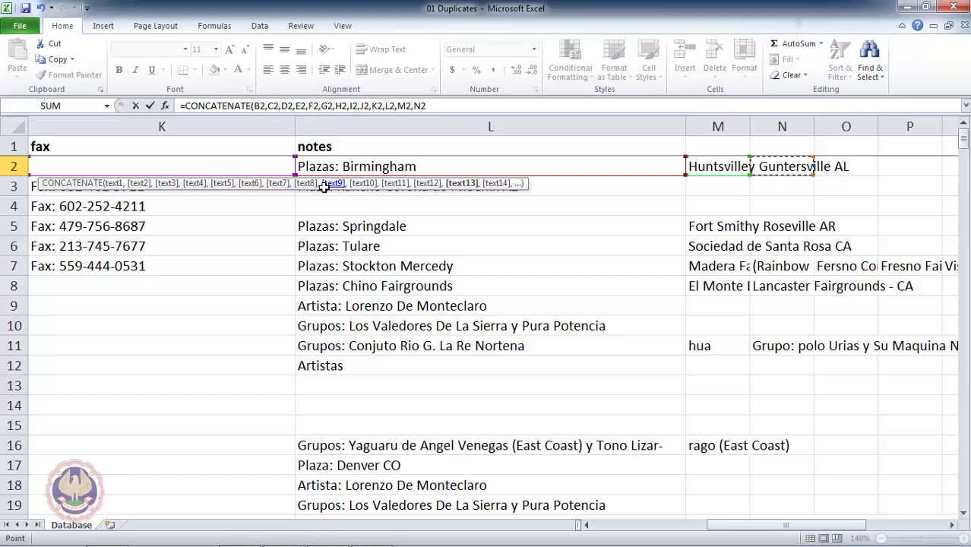
text())
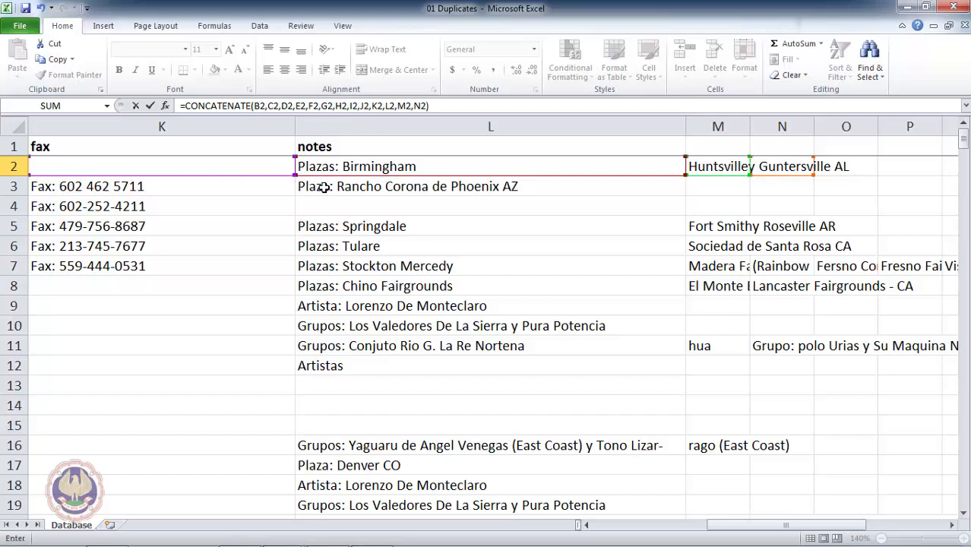
key(Return)
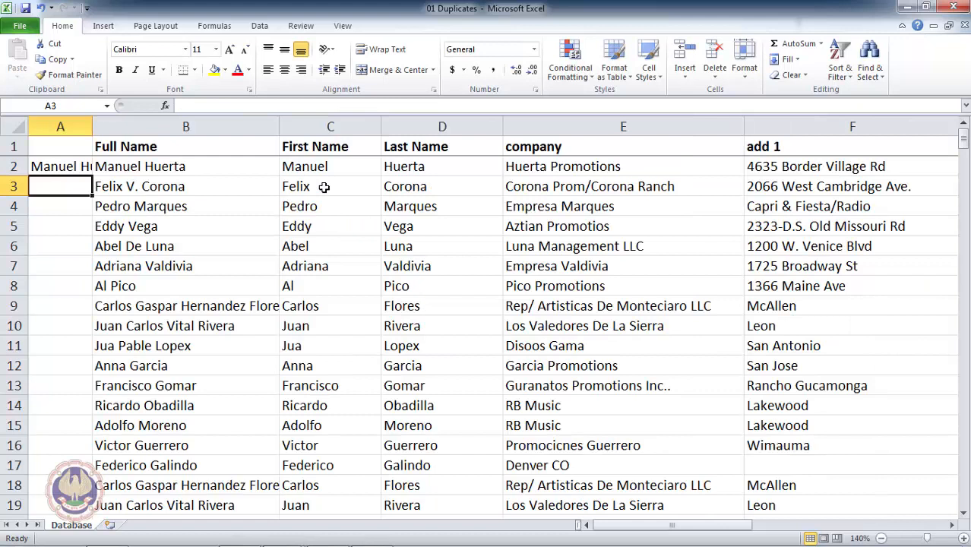
- Widen column A and fill the CONCATENATE formula from A2 down through all the records, dismissing the Windows color scheme prompt
key(Up)
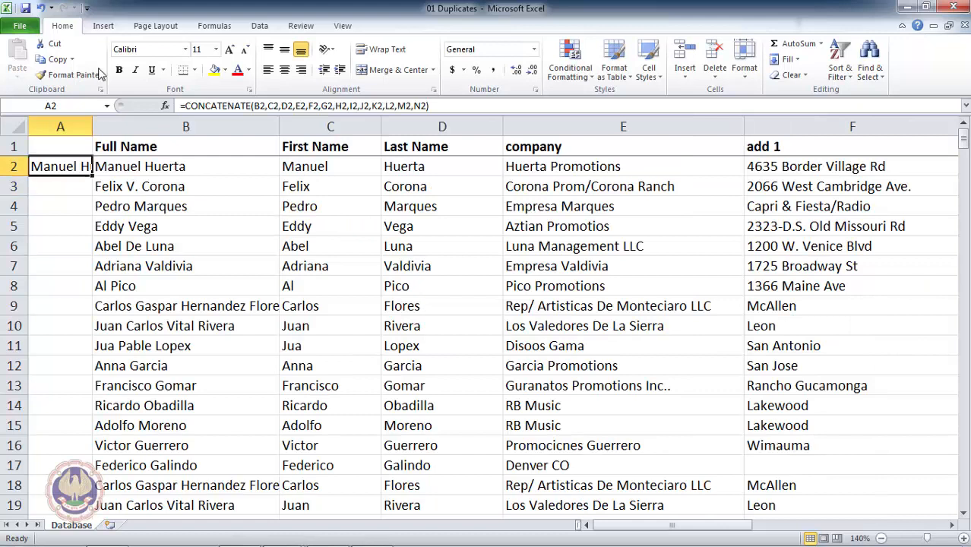
drag(92, 118, 243, 172)
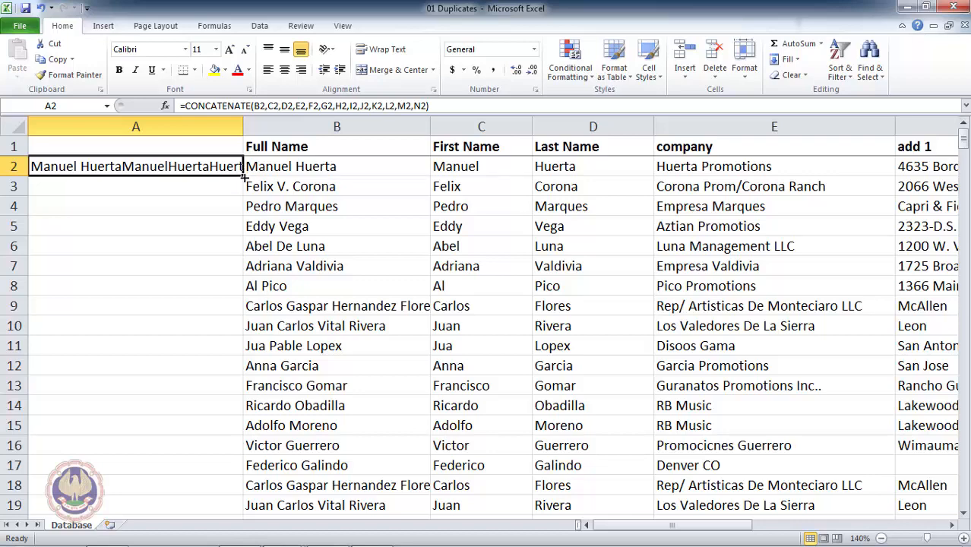
double_click(245, 176)
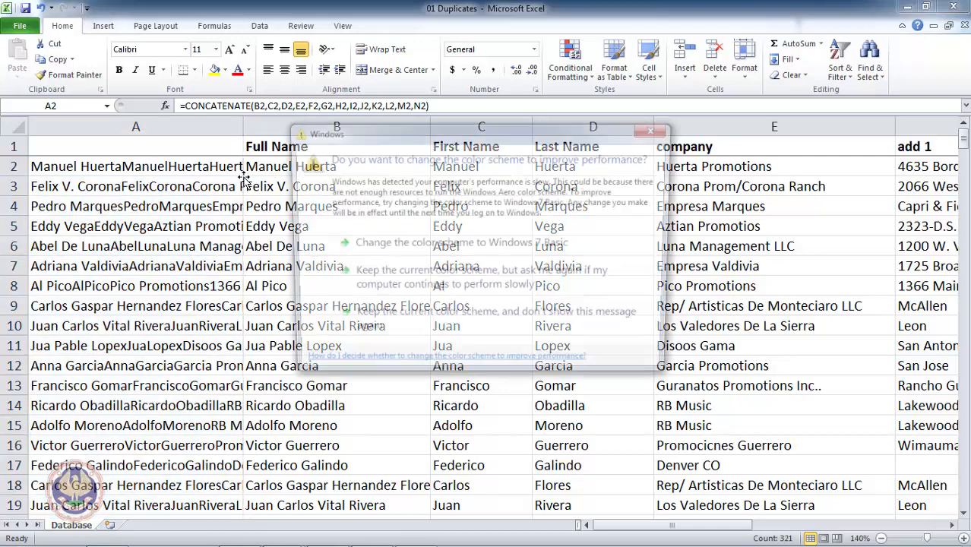
click(458, 335)
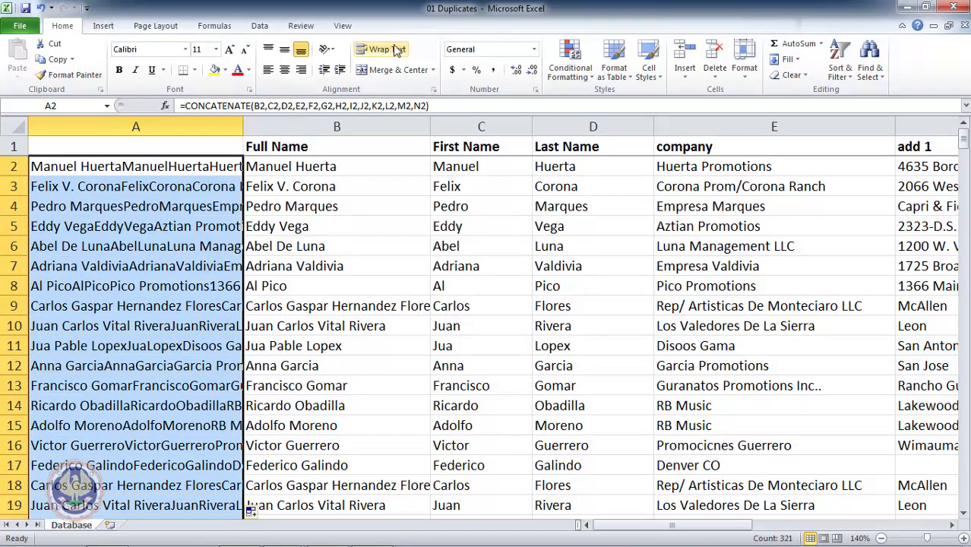
- Apply a Duplicate Values conditional format to the joined records in column A using Light Red Fill with Dark Red Text
click(584, 85)
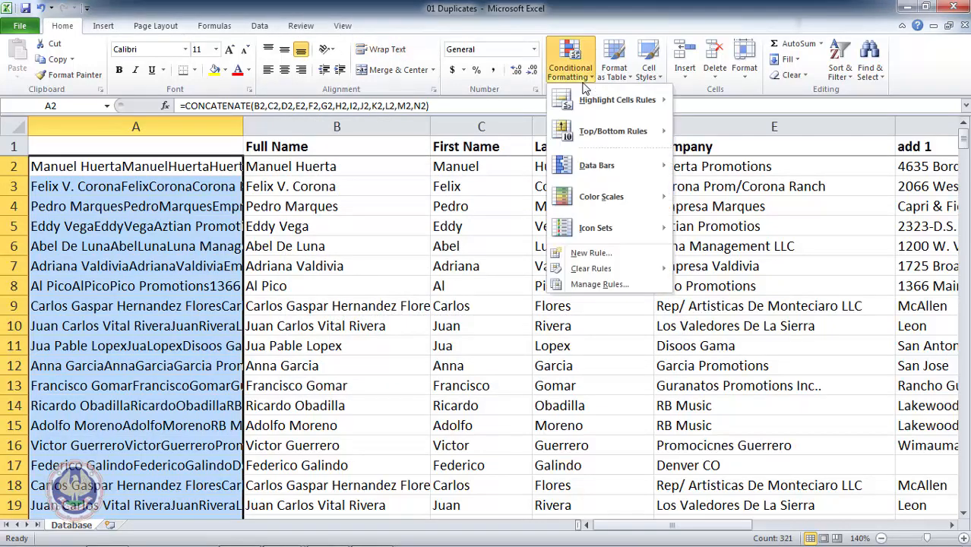
mouse_move(584, 97)
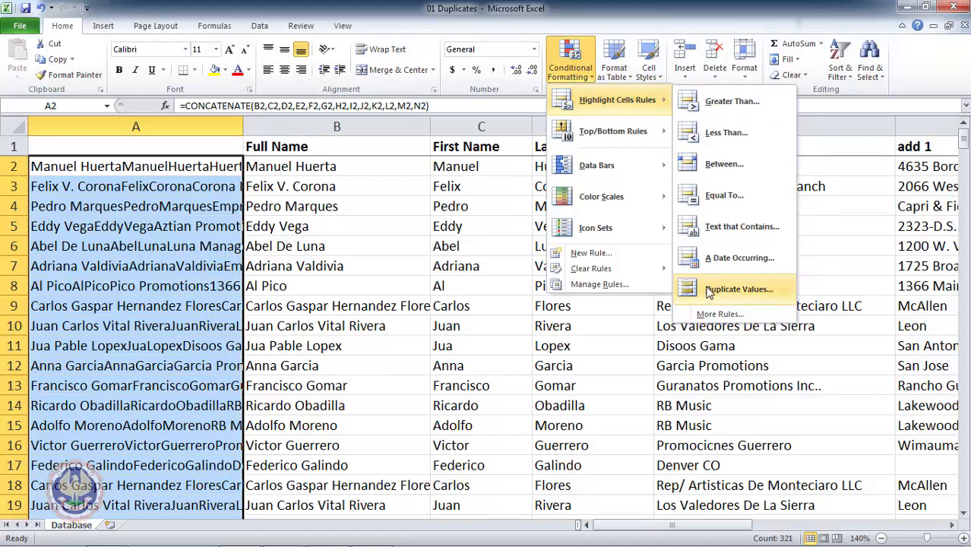
click(780, 295)
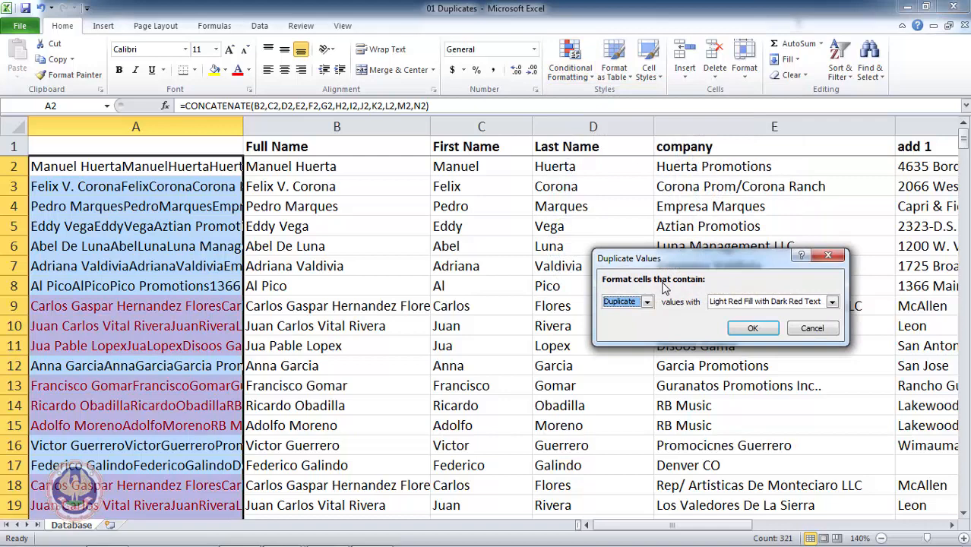
click(648, 302)
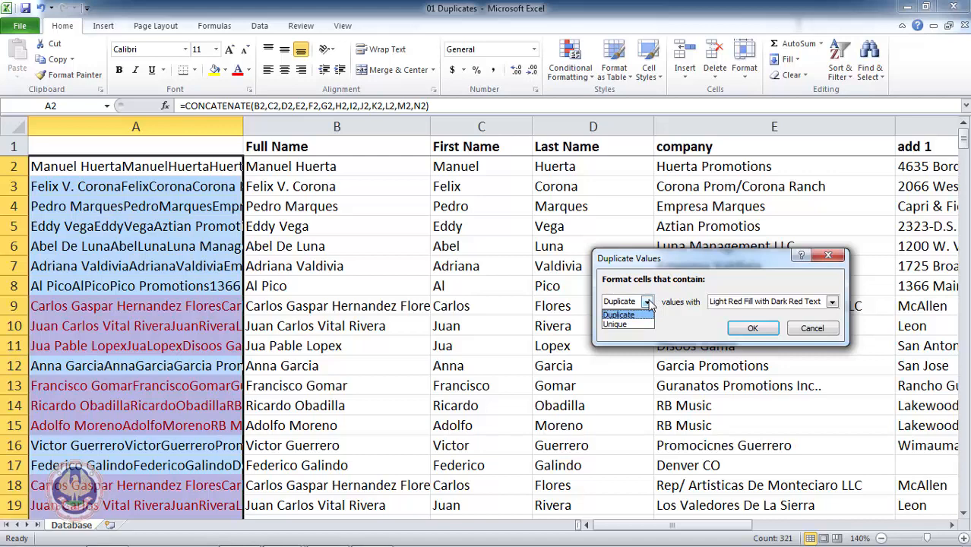
click(648, 303)
click(833, 303)
click(833, 302)
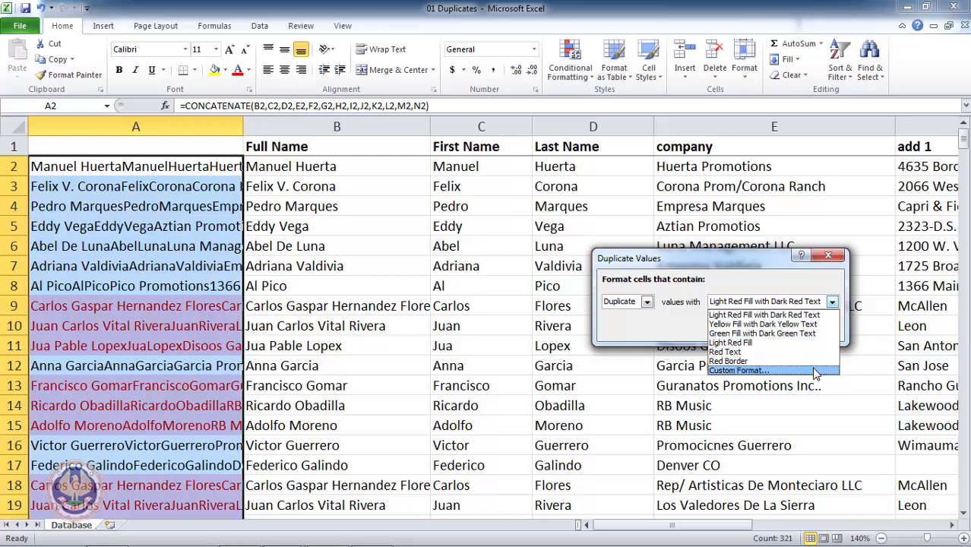
click(814, 315)
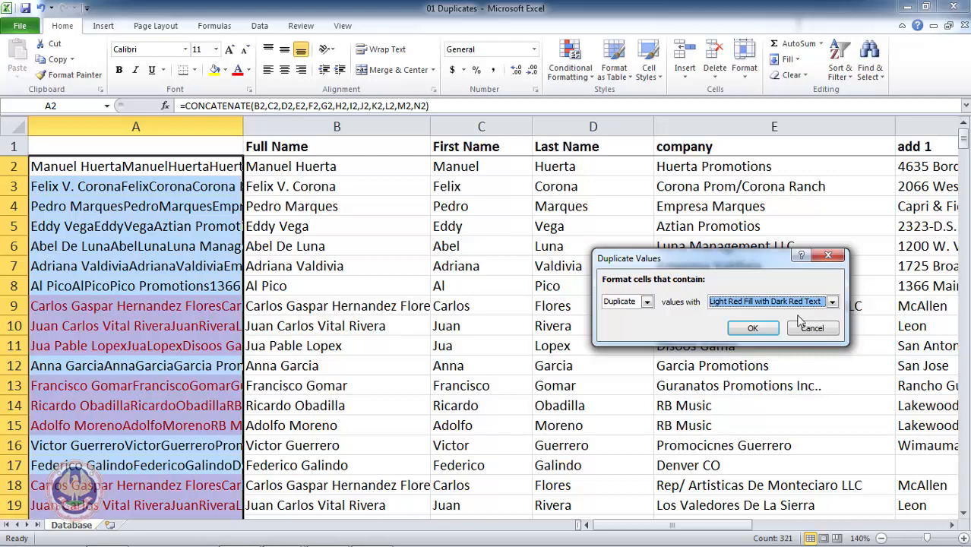
click(772, 332)
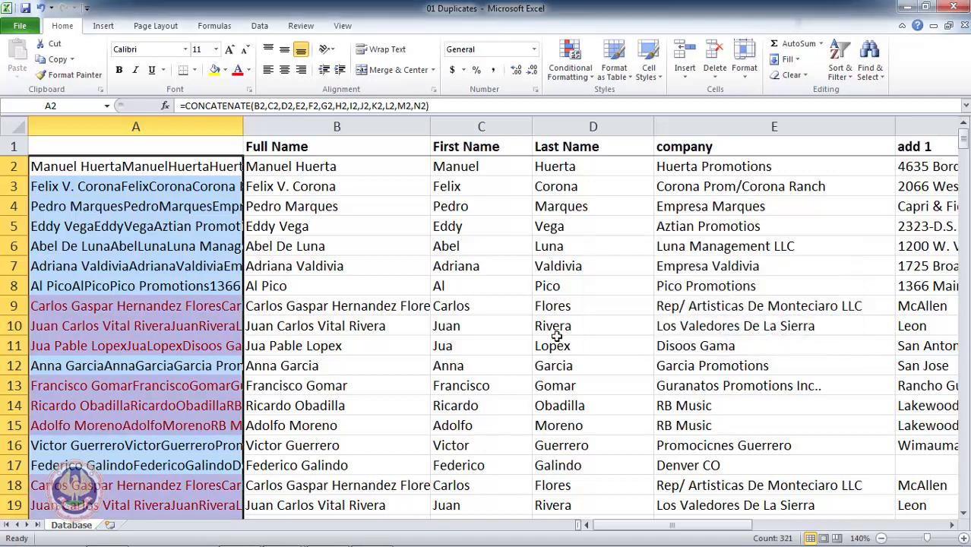
- Look down column A to examine which joined records are highlighted as duplicates
key(Down)
key(Down)
key(Down)
key(Down)
key(Down)
key(Down)
key(Down)
key(Down)
key(Down)
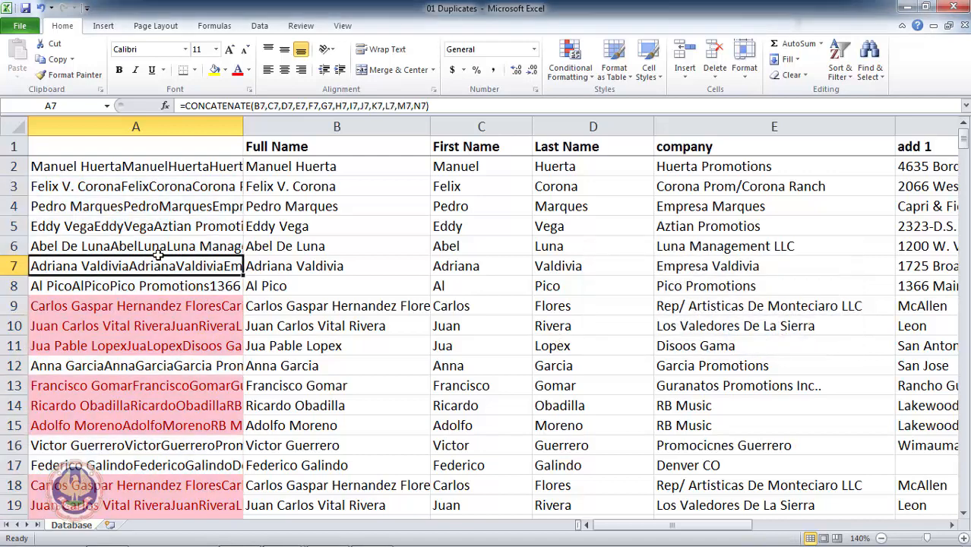
key(Down)
key(Down)
key(Down)
key(Down)
key(Down)
key(Down)
key(Down)
key(Down)
key(Down)
key(Down)
key(Down)
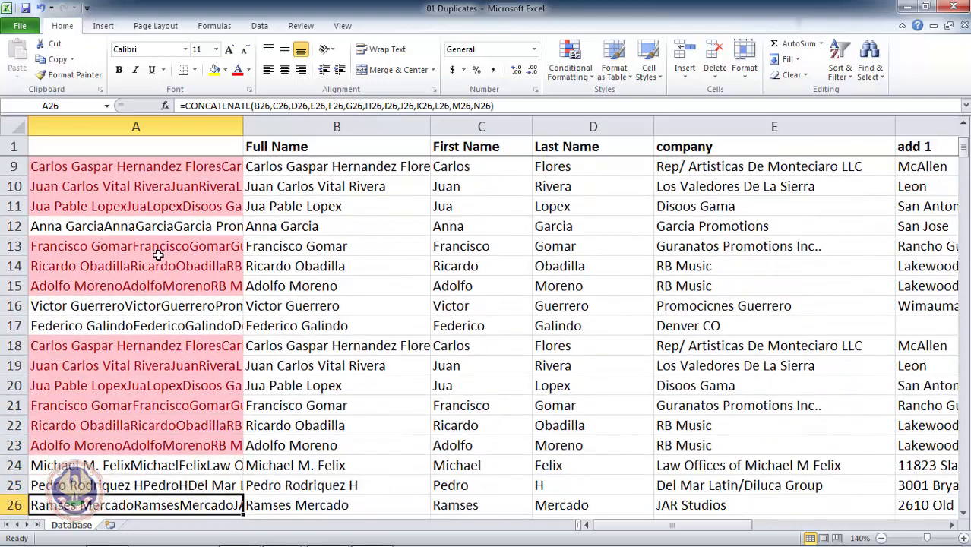
- Turn on filtering from the header row and filter column A by the dark red font color
key(ctrl+Up)
key(Up)
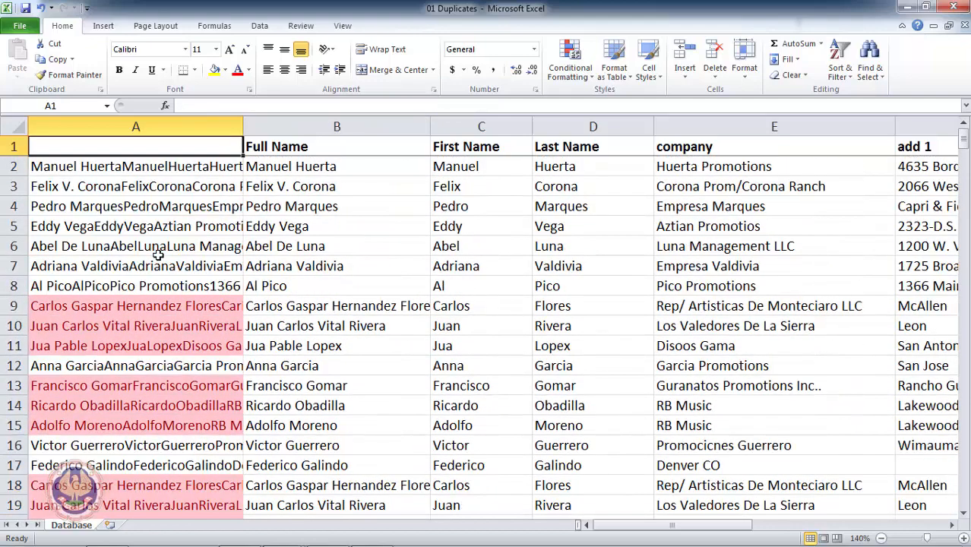
click(261, 28)
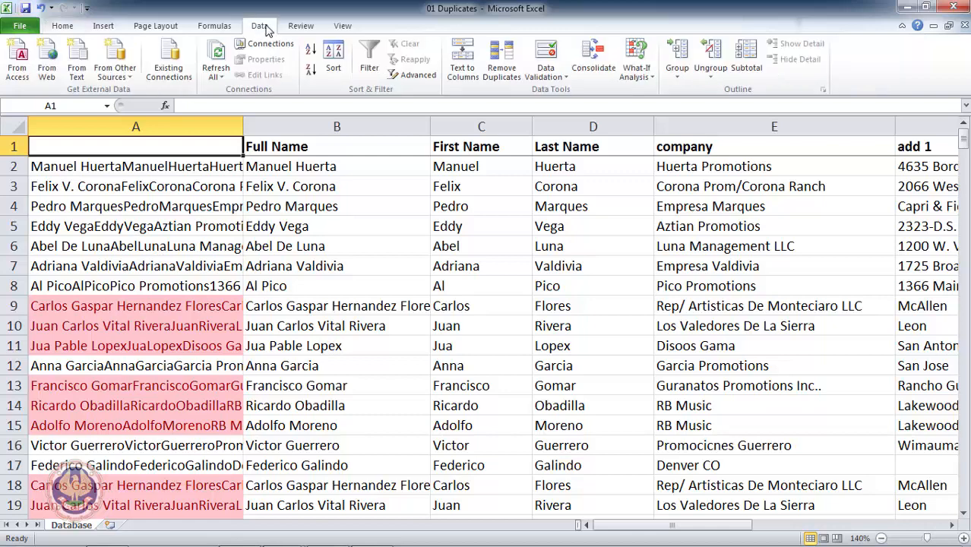
click(377, 71)
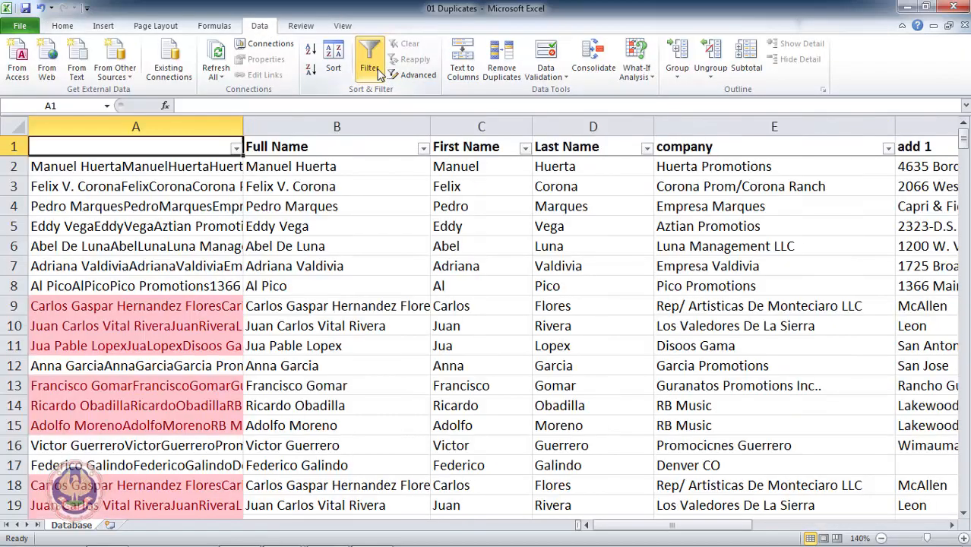
click(237, 149)
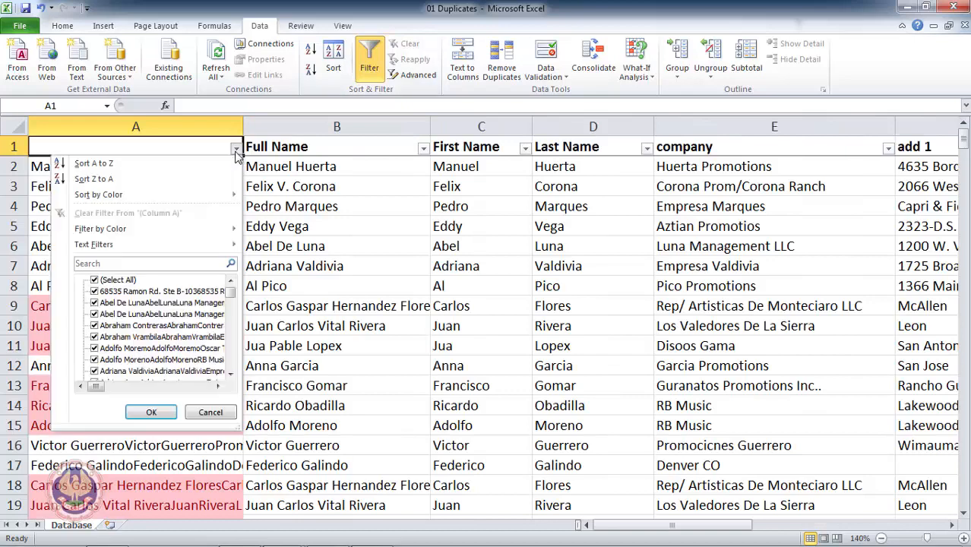
mouse_move(221, 230)
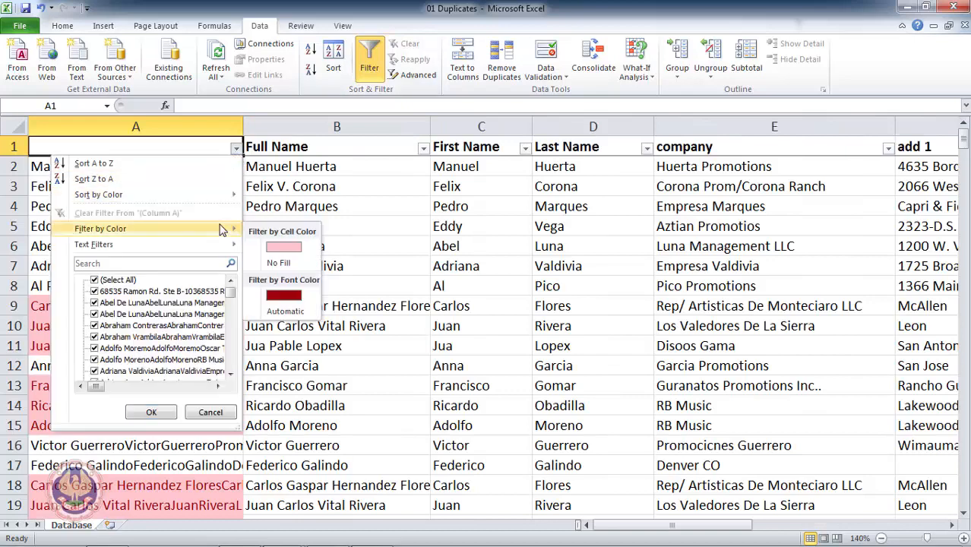
click(285, 296)
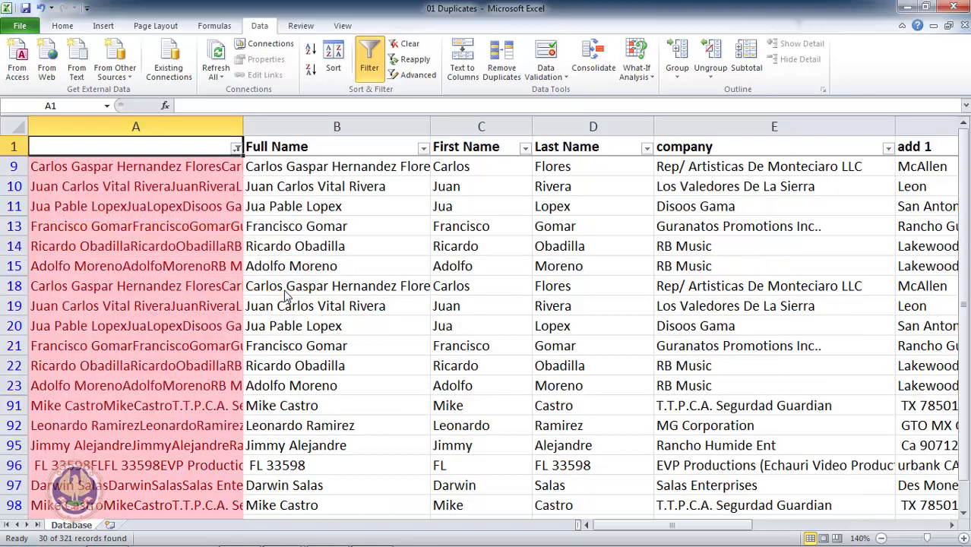
- Try auto-fitting column A to the full joined text, and undo the width change
click(226, 209)
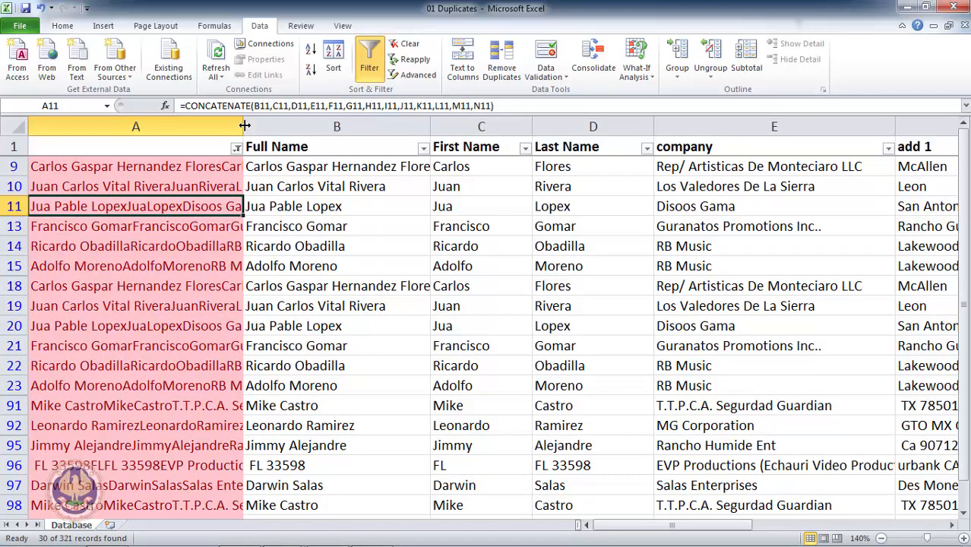
double_click(244, 125)
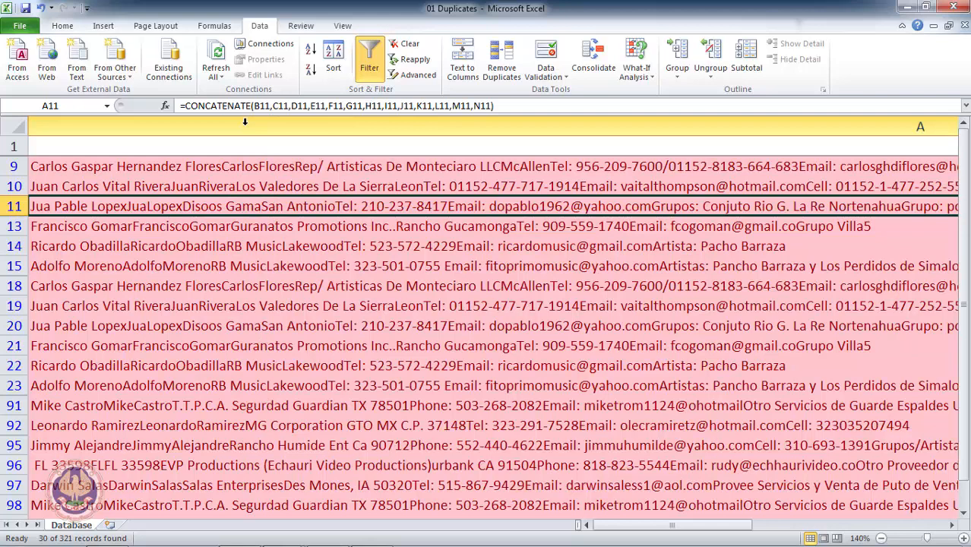
key(ctrl+z)
- Compare the repeated joined entries in column A of the filtered records, rows 9 to 20
key(Down)
key(Down)
key(Down)
key(Down)
key(Down)
key(Down)
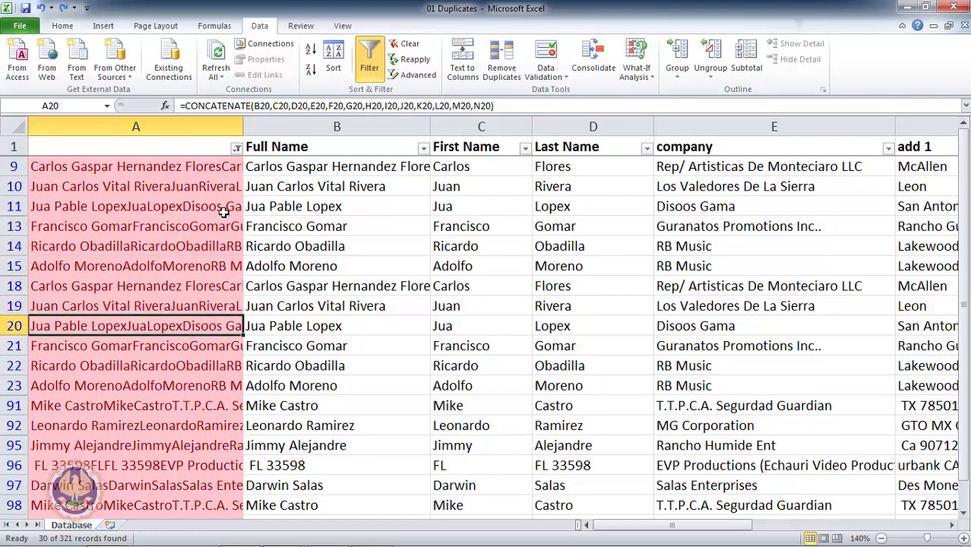
key(Up)
key(Up)
key(Up)
key(Up)
key(Down)
key(Up)
key(Up)
key(Up)
key(Up)
key(Right)
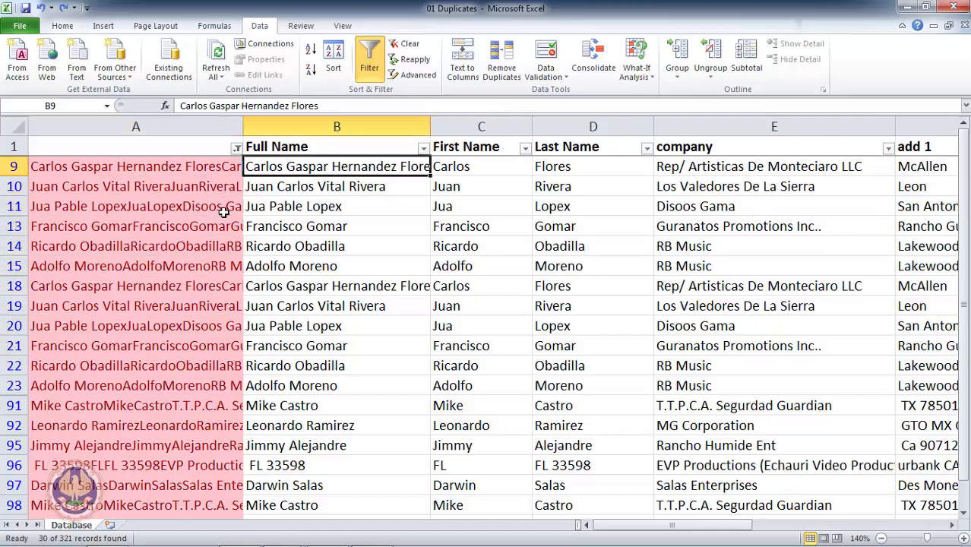
- Examine the Full Name entries of the filtered duplicate records, going through rows 9 to 15
key(Down)
key(Down)
key(Down)
key(Down)
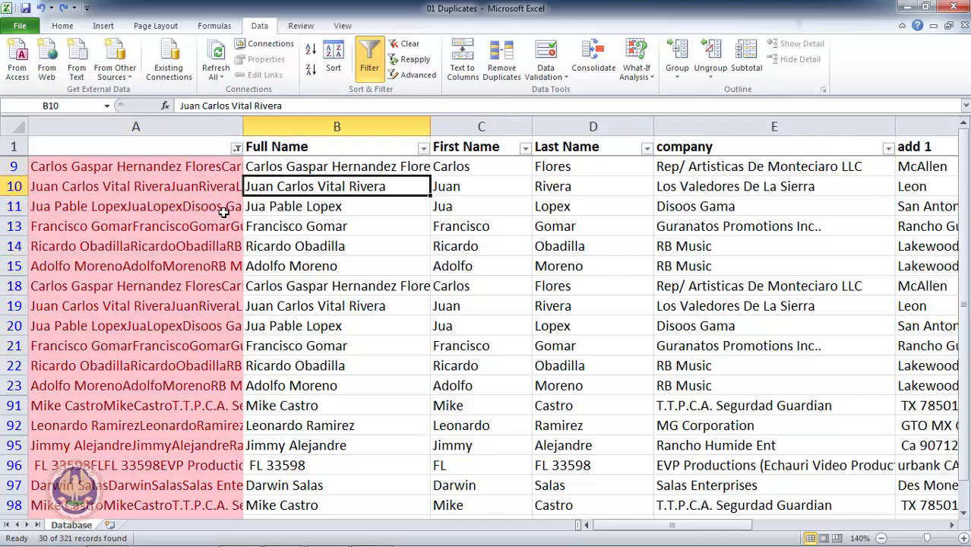
key(Up)
key(Up)
key(Up)
key(Up)
key(Down)
key(Down)
key(Down)
key(Down)
key(Down)
key(Down)
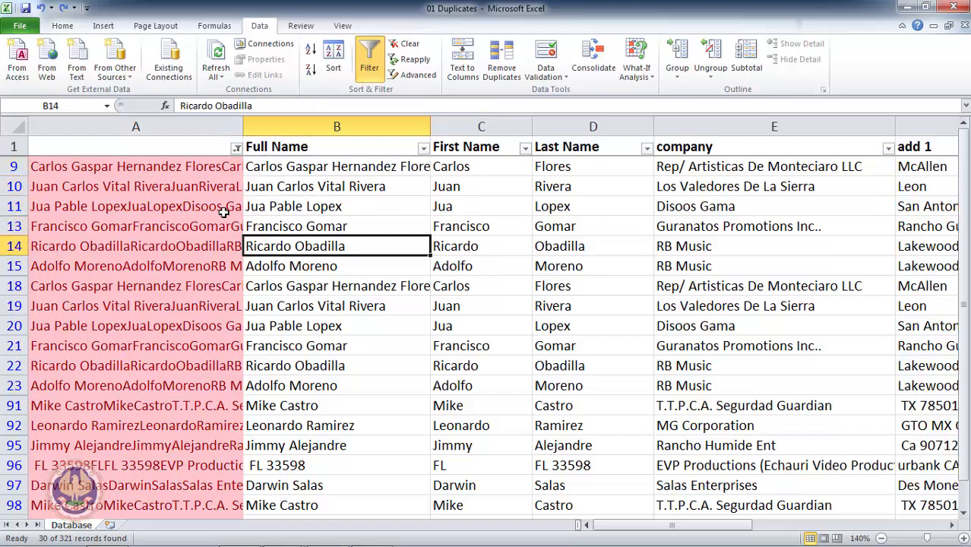
key(Up)
key(Up)
key(Up)
key(Up)
key(Up)
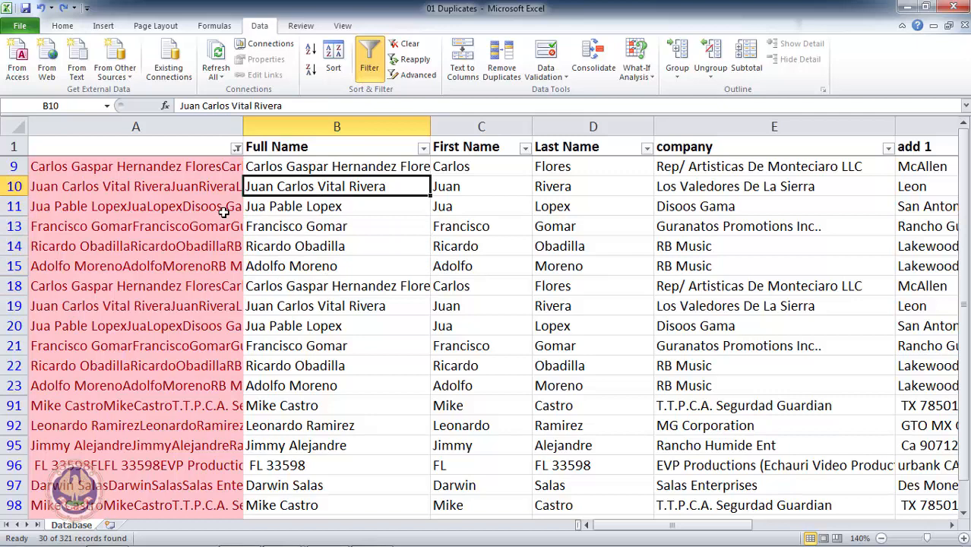
key(Down)
key(Down)
key(Down)
key(Down)
key(Down)
key(Down)
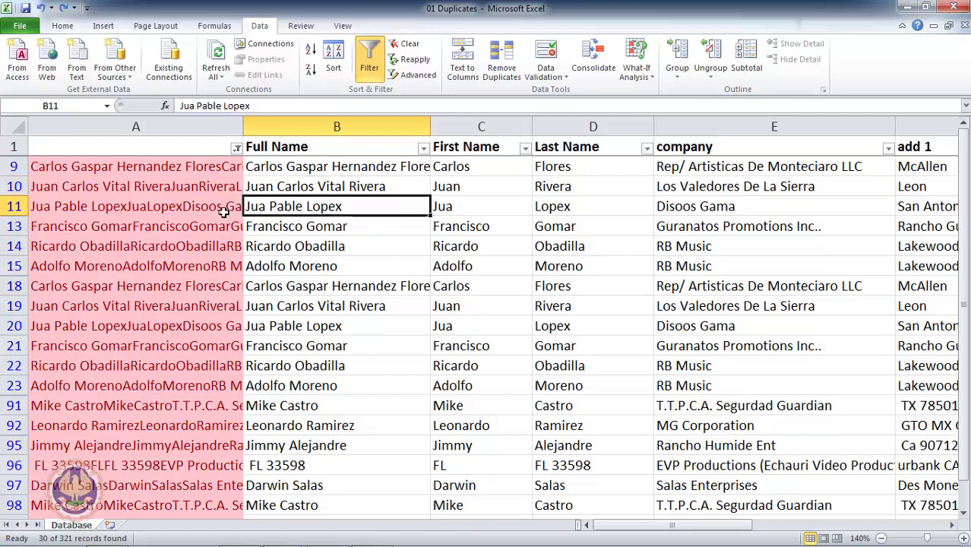
- Examine the remaining Full Name entries of the filtered duplicate records below row 11, and return to the header
key(Down)
key(Down)
key(Down)
key(Down)
key(Down)
key(Down)
key(Down)
key(Down)
key(Down)
key(Down)
key(Down)
key(Down)
key(Down)
key(Down)
key(Down)
key(Down)
key(Down)
key(Down)
key(Down)
key(Down)
key(ctrl+Up)
key(ctrl+Up)
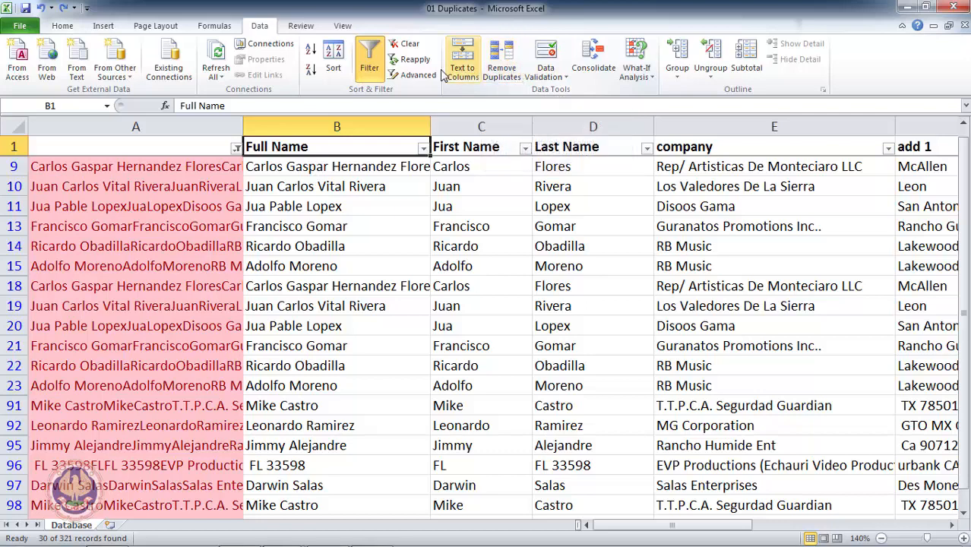
- Clear the color filter and turn off filtering on the contact table
click(394, 45)
click(374, 63)
click(361, 186)
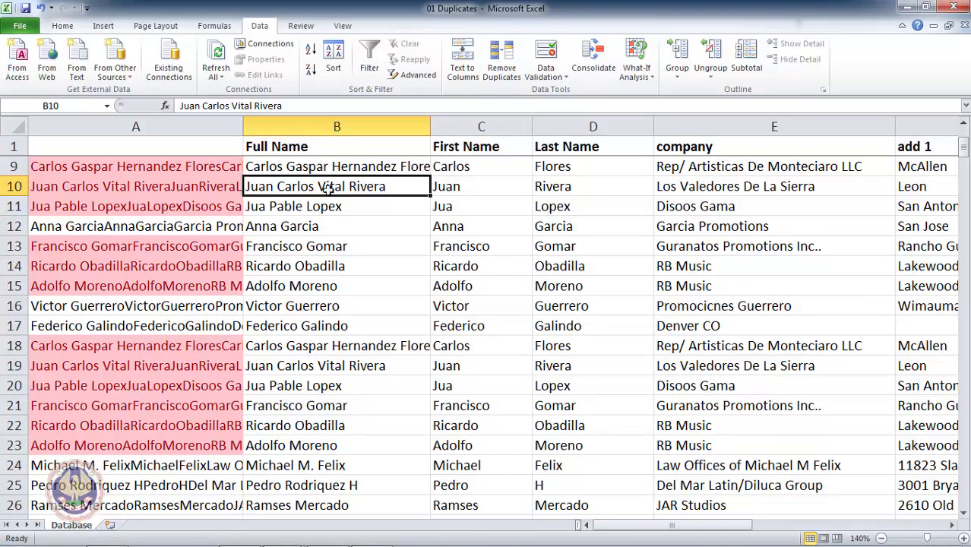
- Delete the CONCATENATE helper column A from the contact sheet
click(169, 183)
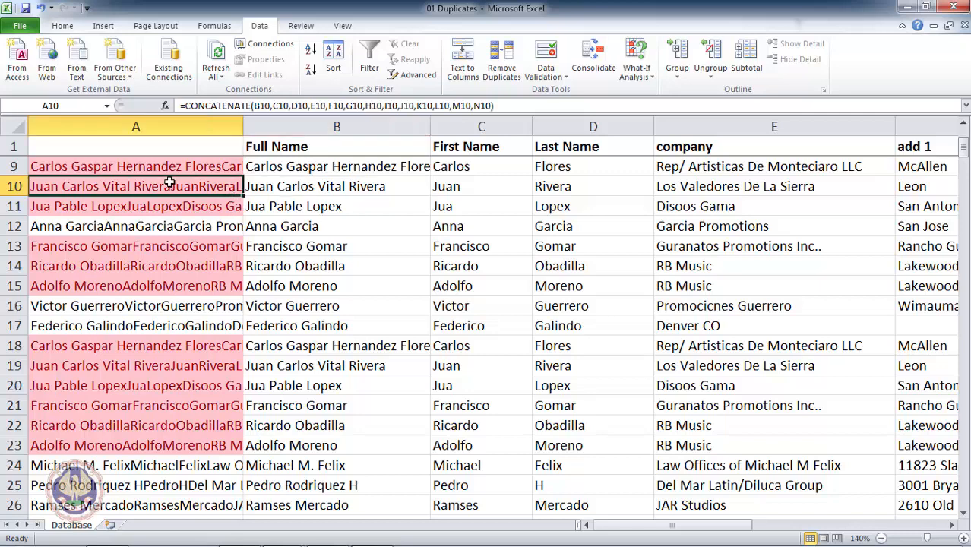
key(Up)
key(Up)
key(Up)
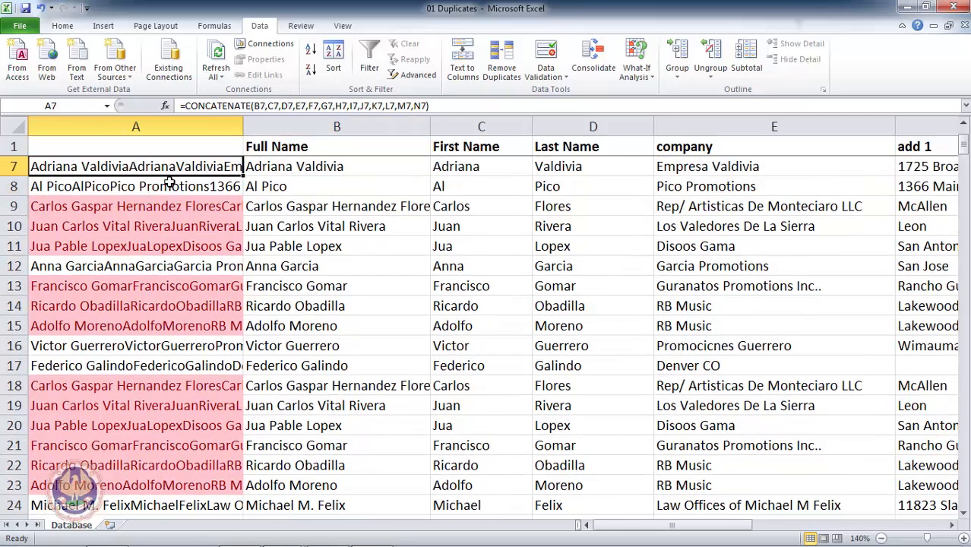
key(ctrl+space)
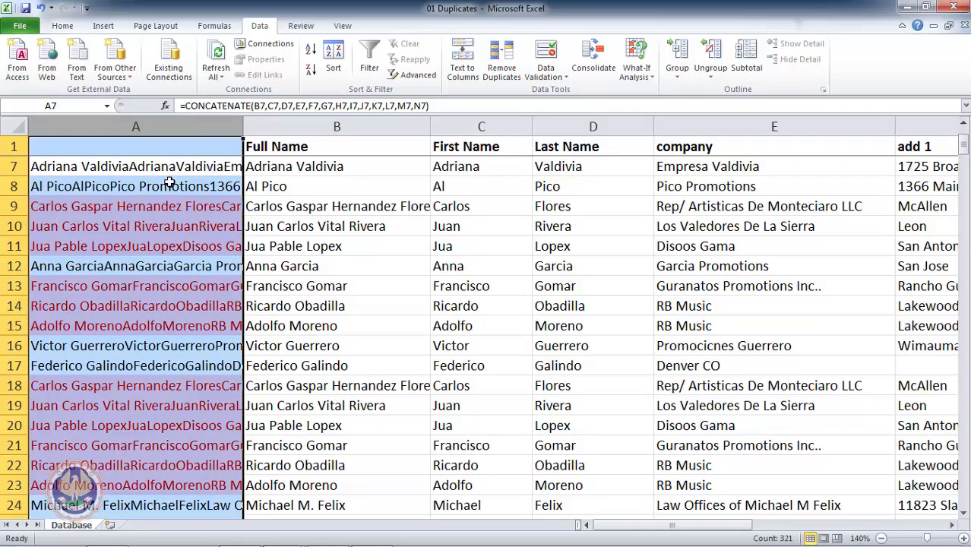
key(ctrl+minus)
key(Right)
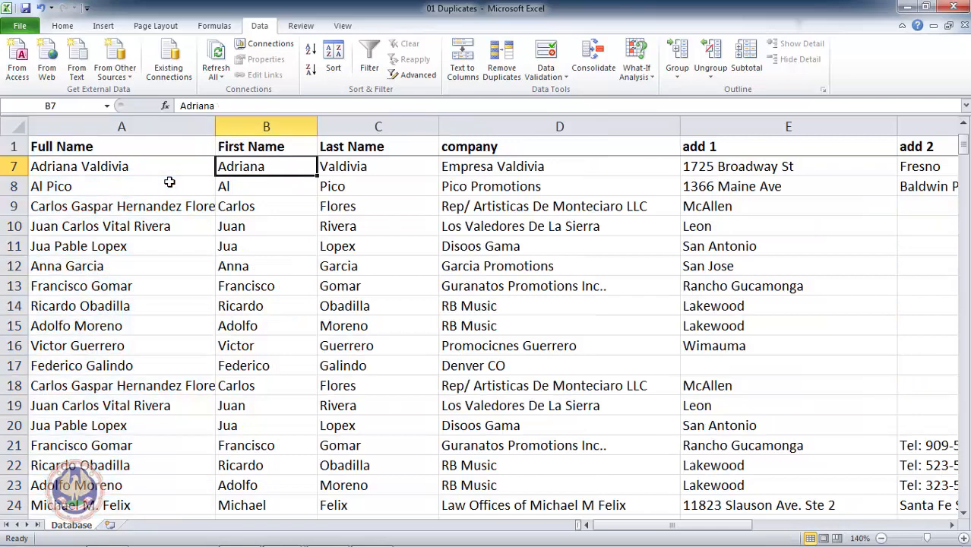
- Remove duplicate records from the whole contact table, comparing all columns and treating the first row as headers
key(Up)
key(Up)
key(ctrl+Up)
key(Left)
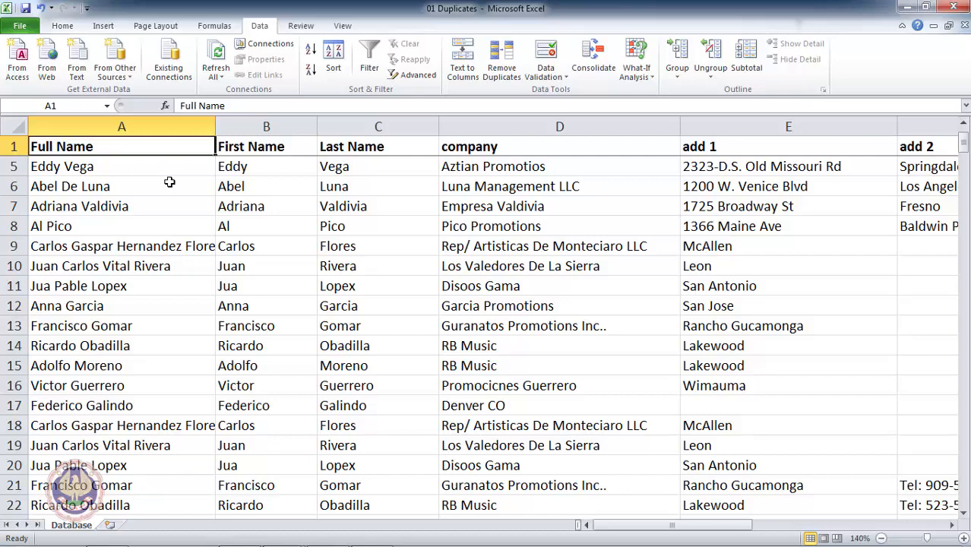
key(ctrl+a)
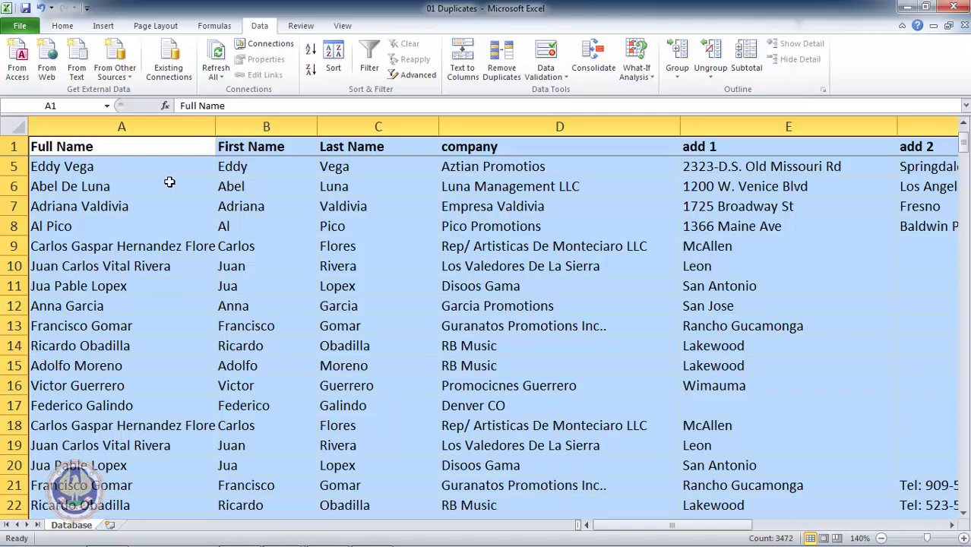
click(514, 70)
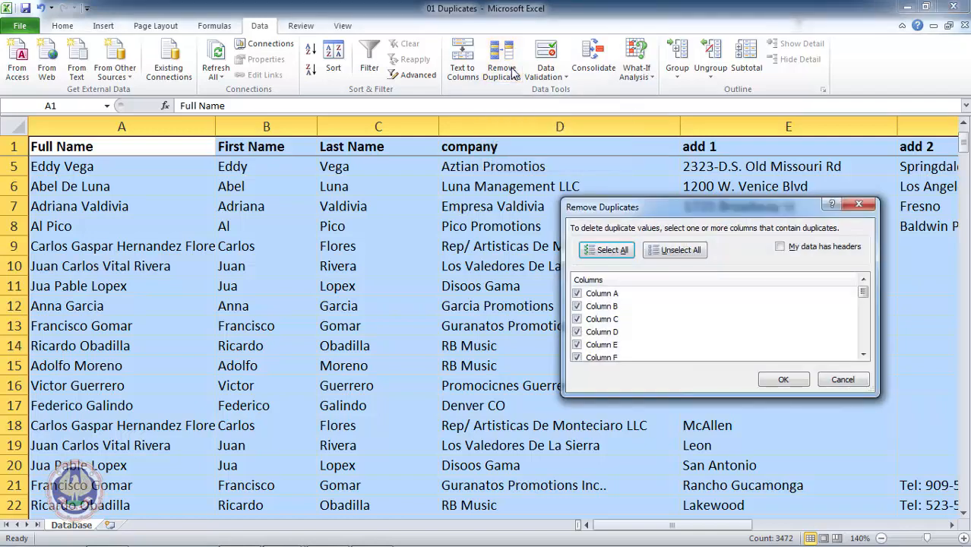
click(781, 248)
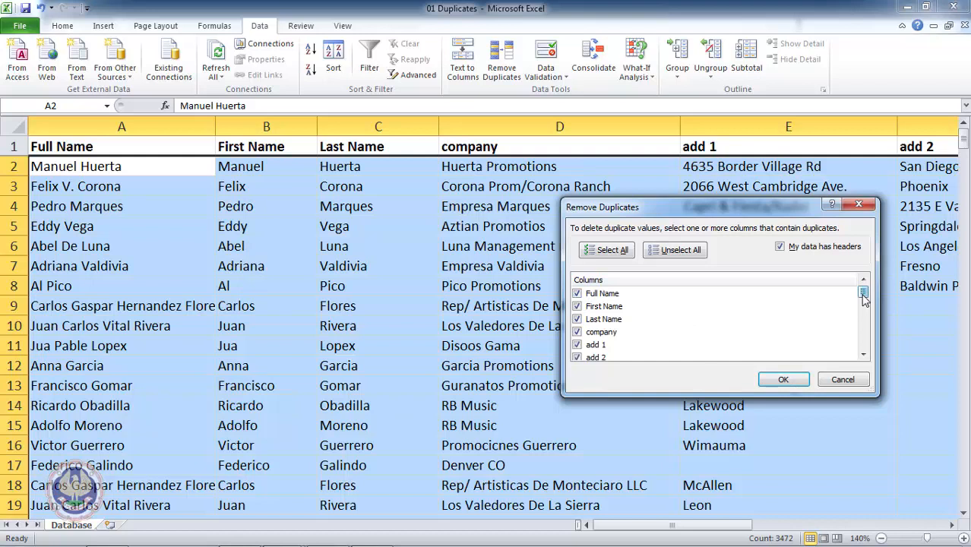
mouse_move(864, 293)
mouse_down()
mouse_move(864, 349)
mouse_move(866, 292)
mouse_up()
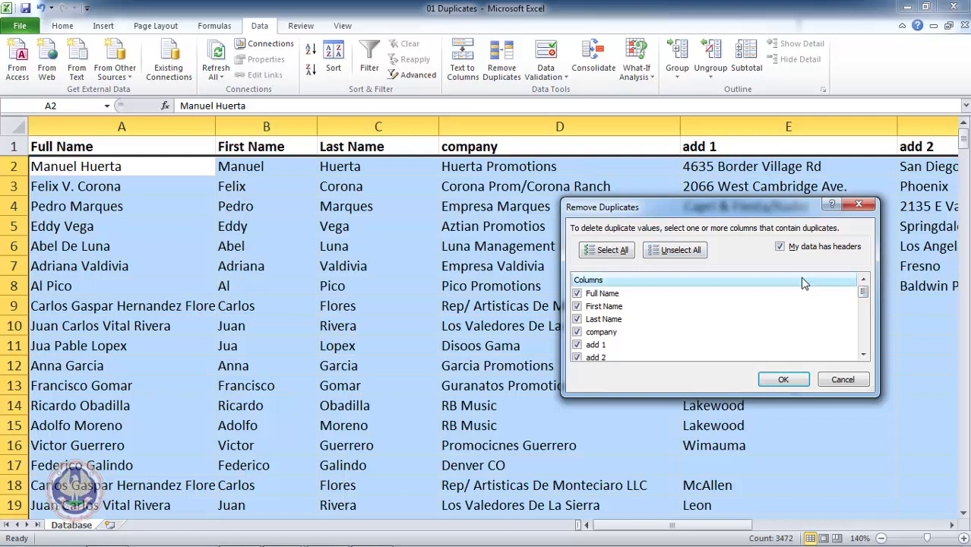
click(780, 380)
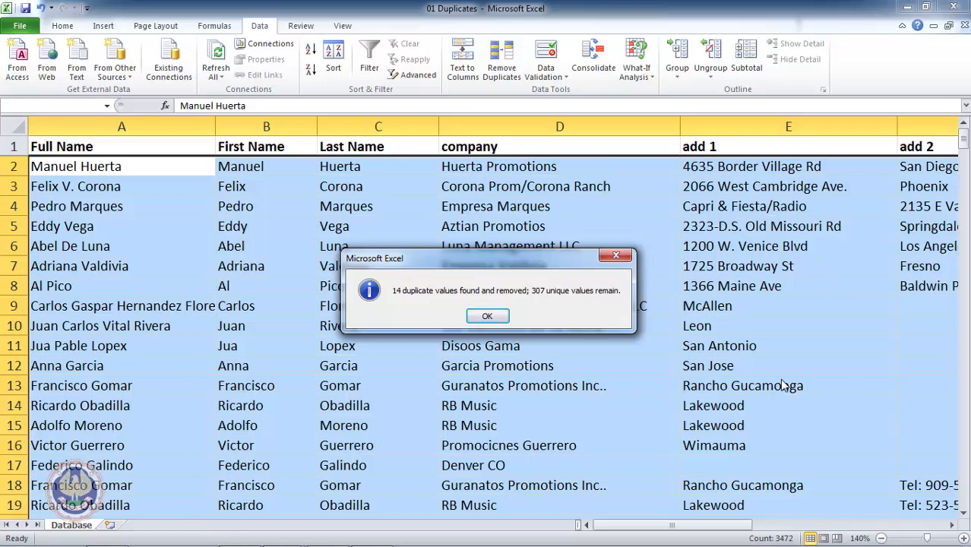
click(488, 316)
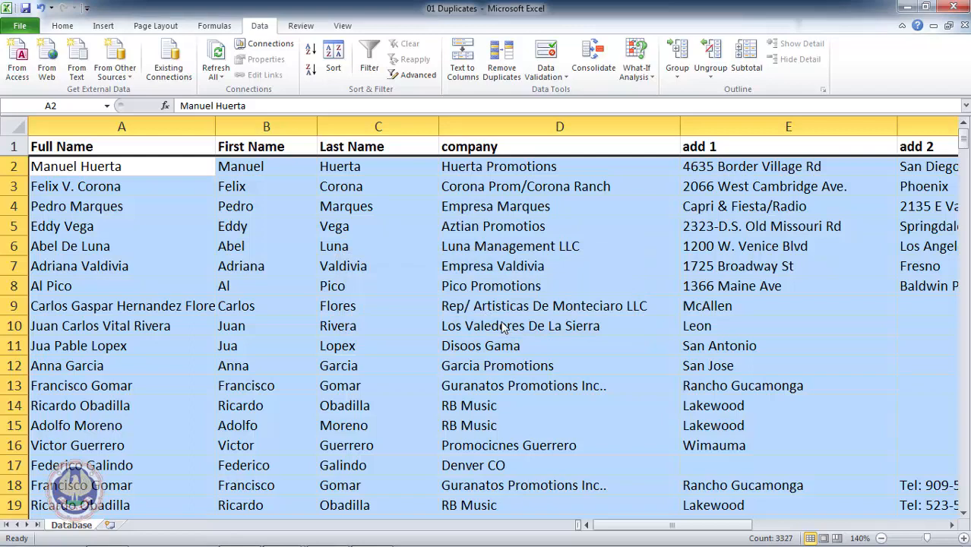
drag(502, 327, 330, 174)
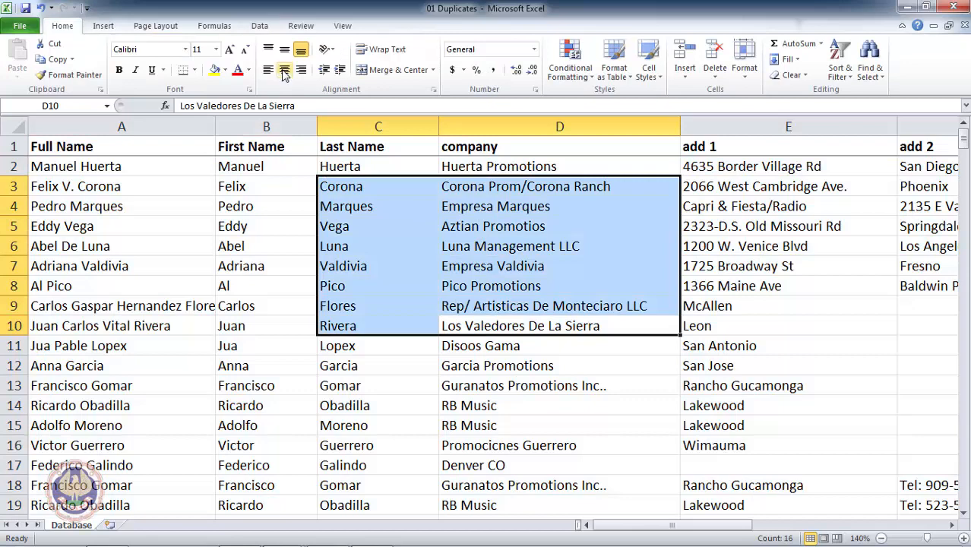
click(595, 79)
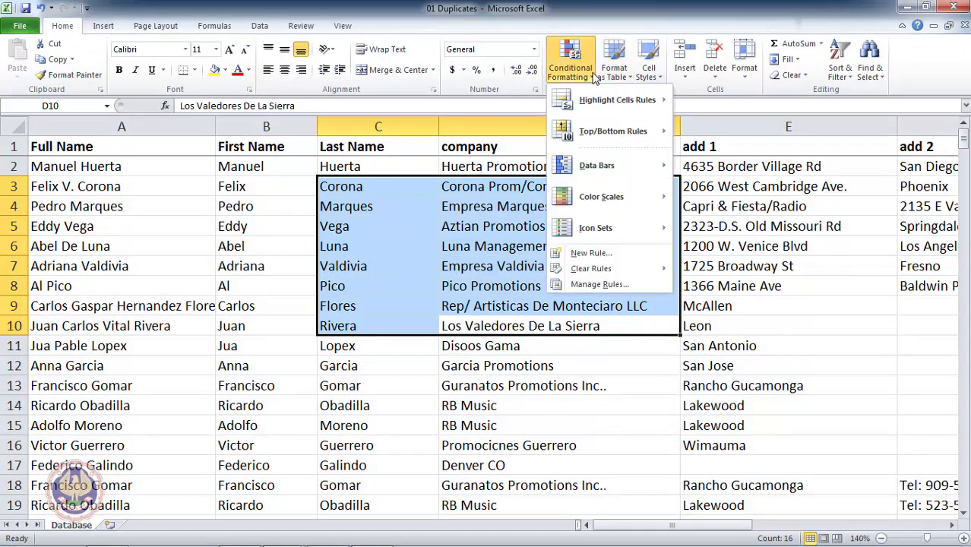
mouse_move(608, 113)
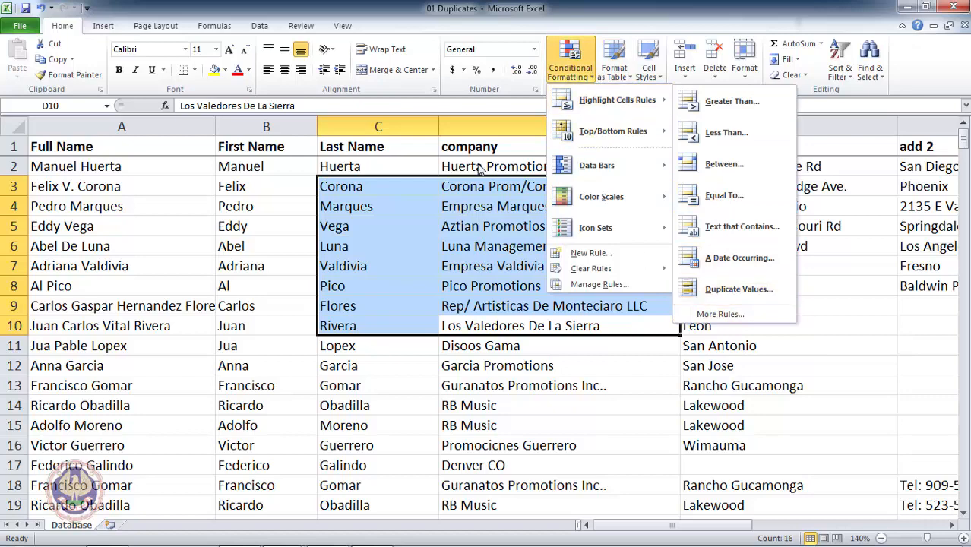
click(261, 25)
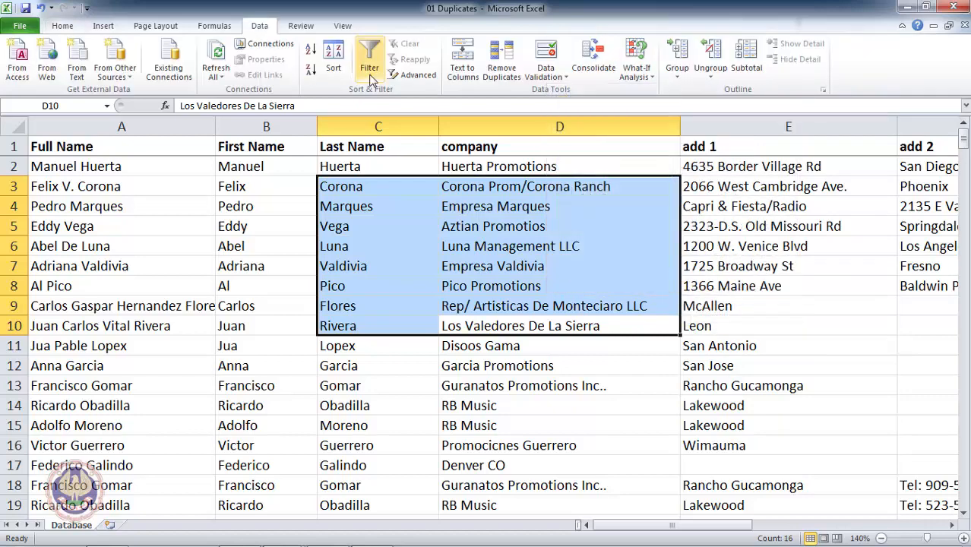
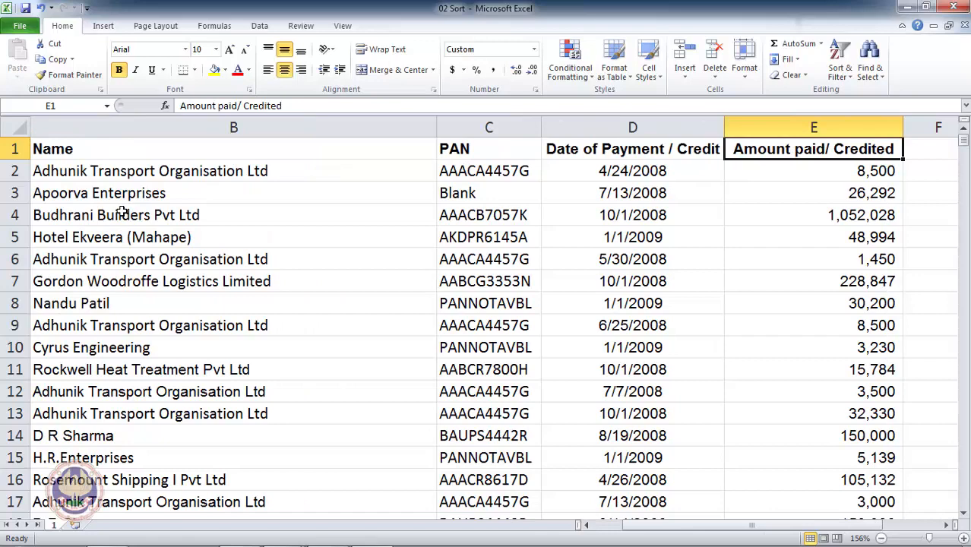
- Read the three-level sort instructions beside the payment data, in cells G1 to G5
key(Right)
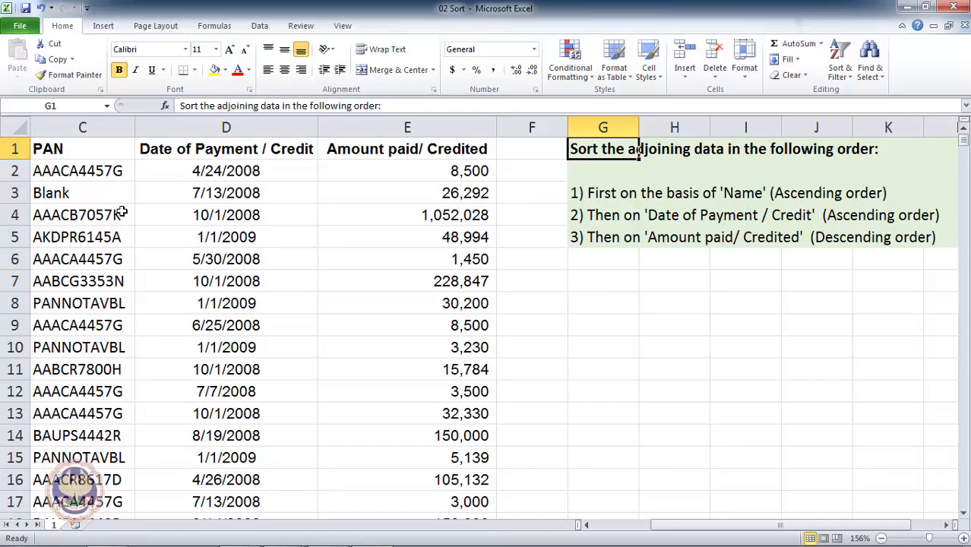
key(Down)
key(Down)
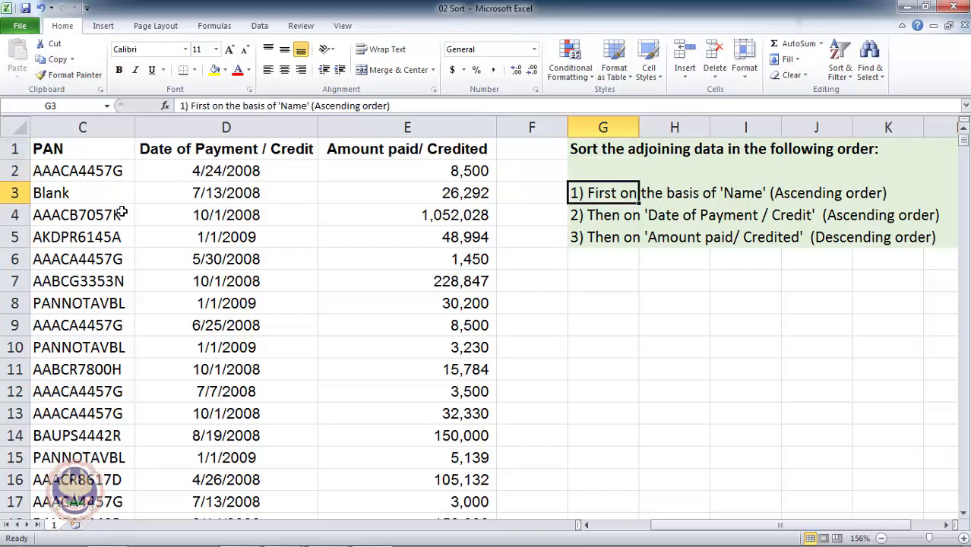
key(Down)
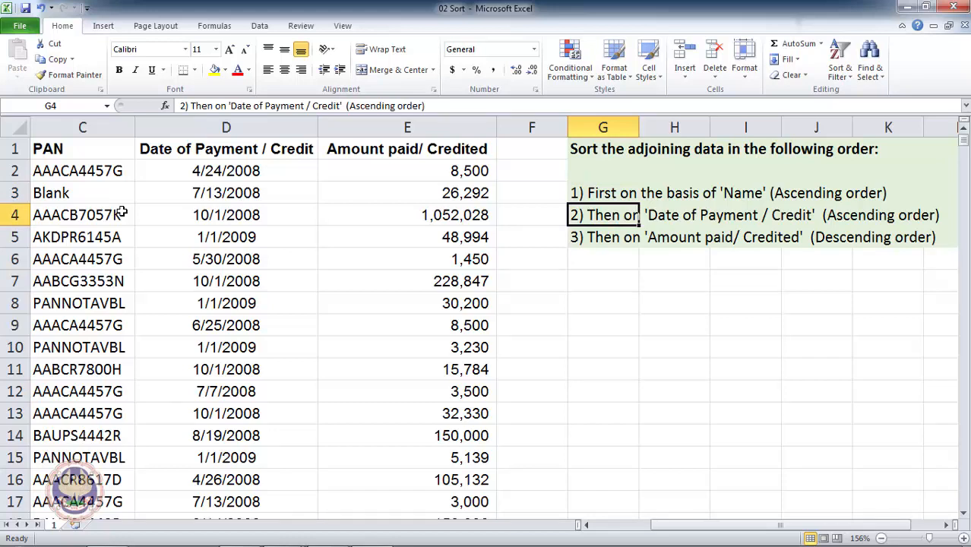
key(Down)
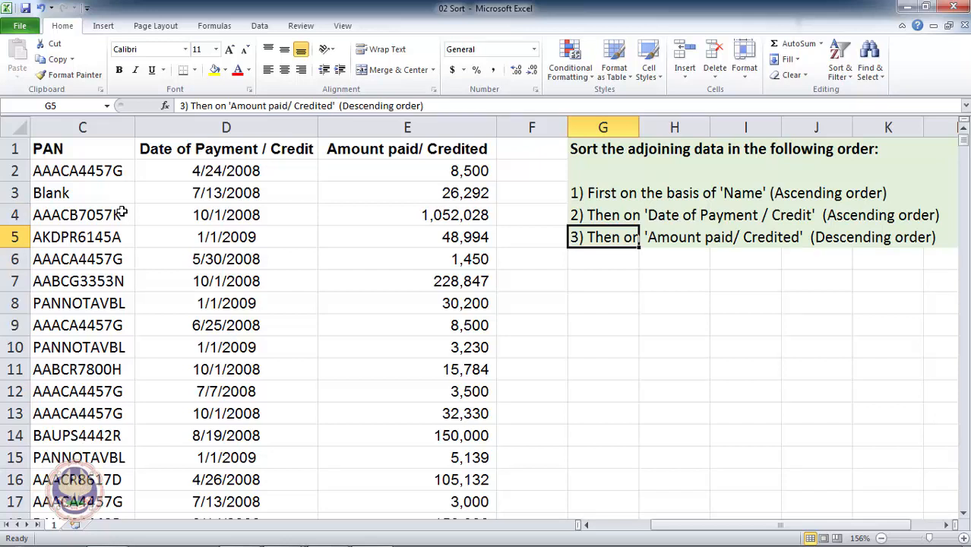
key(Up)
key(Up)
key(Up)
key(Up)
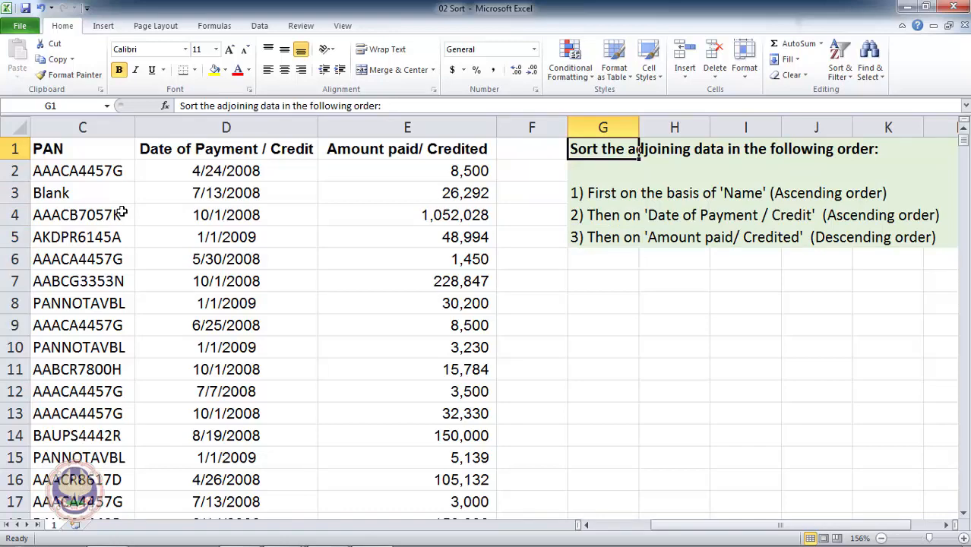
- Start a custom sort of the payment table with its headers recognized, using Name from A to Z as the first level
key(Left)
key(Left)
key(Left)
key(Left)
key(Left)
key(Left)
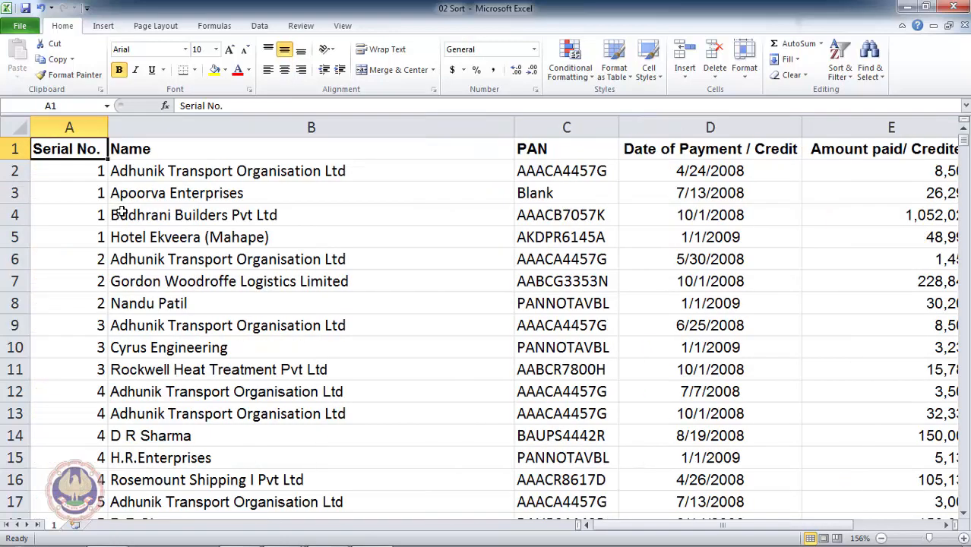
key(Right)
key(Down)
key(Down)
key(Down)
key(Down)
key(Down)
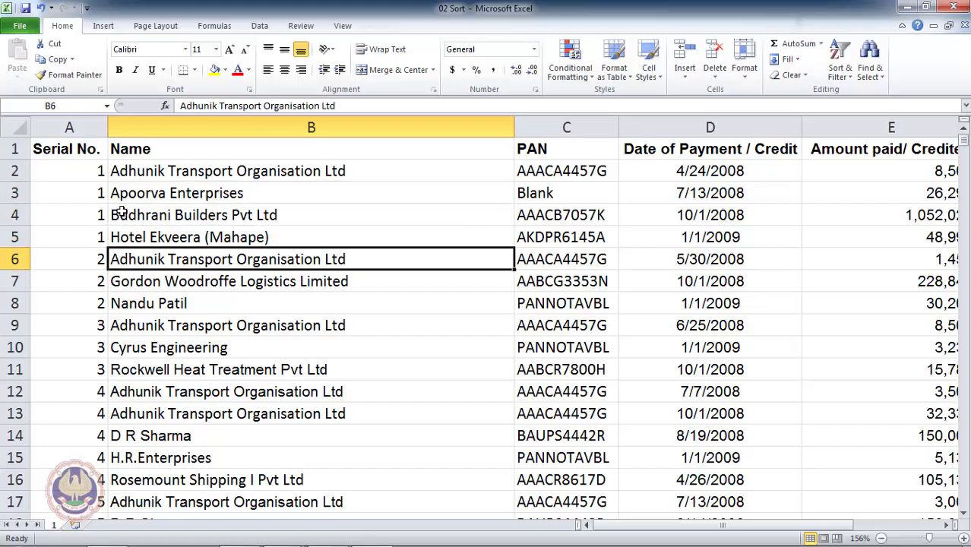
click(262, 26)
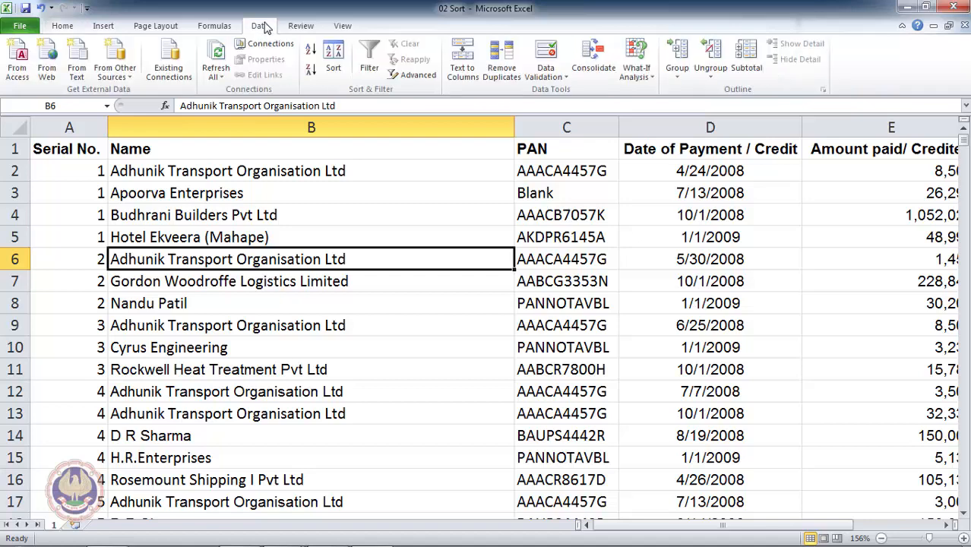
click(334, 60)
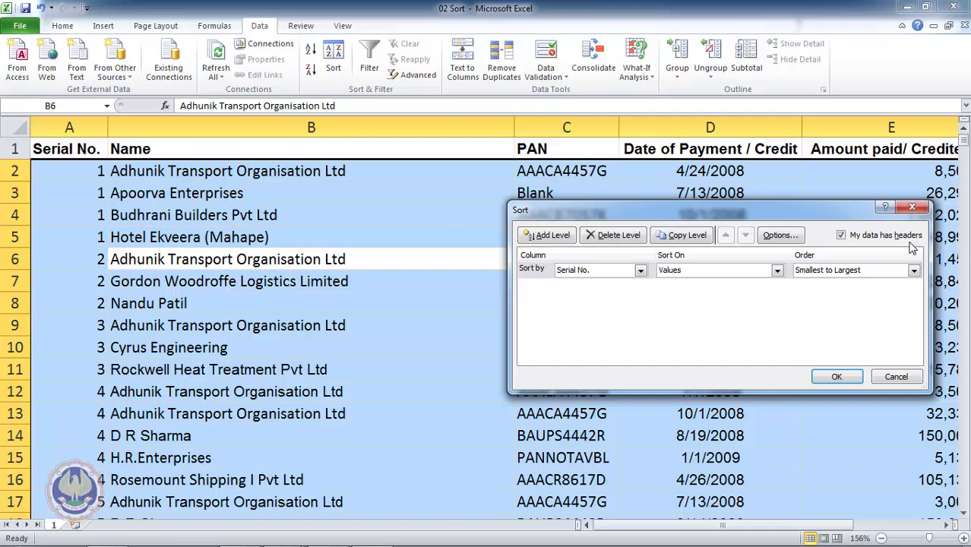
click(844, 237)
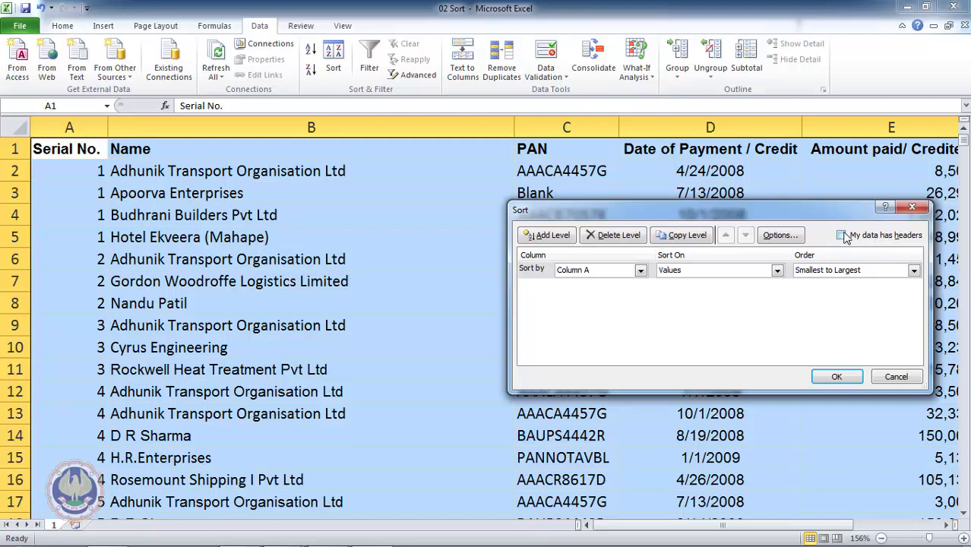
click(843, 236)
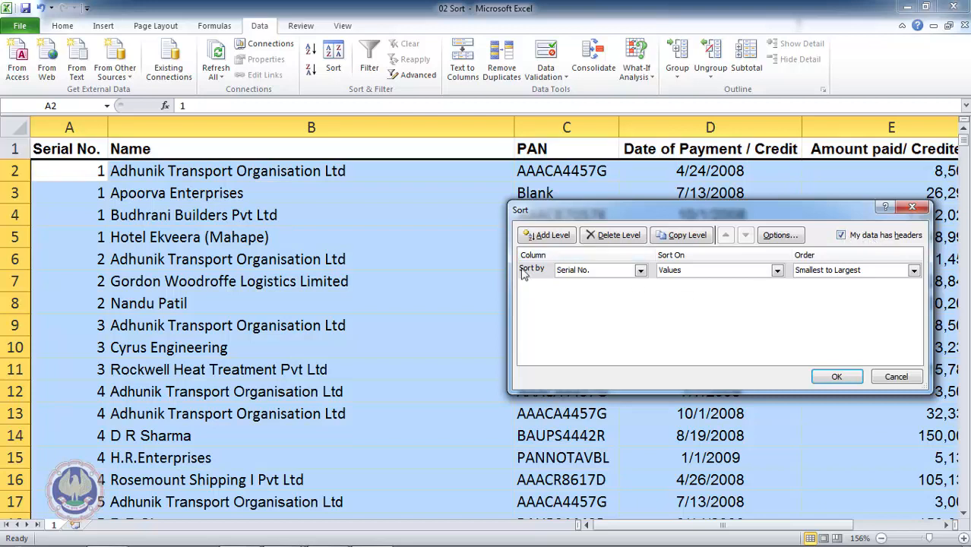
click(641, 270)
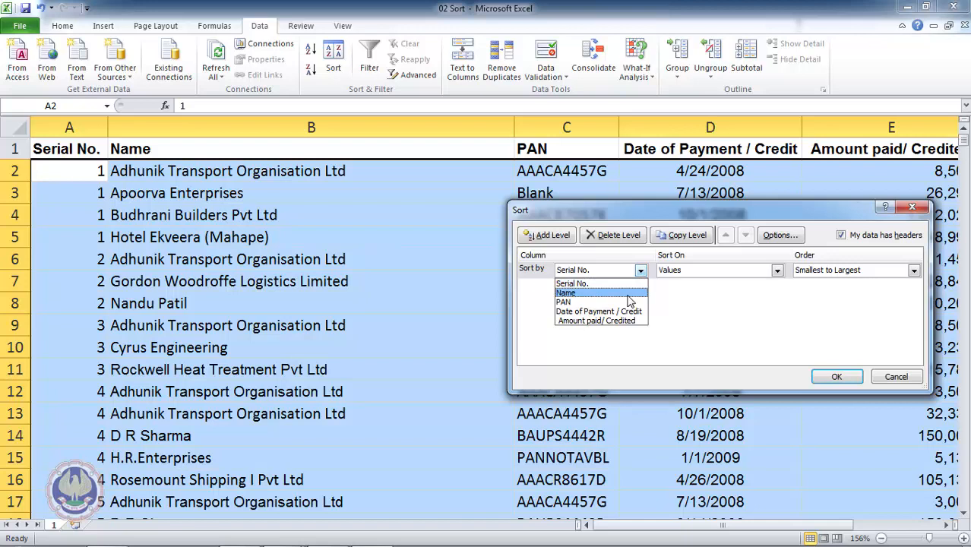
click(628, 294)
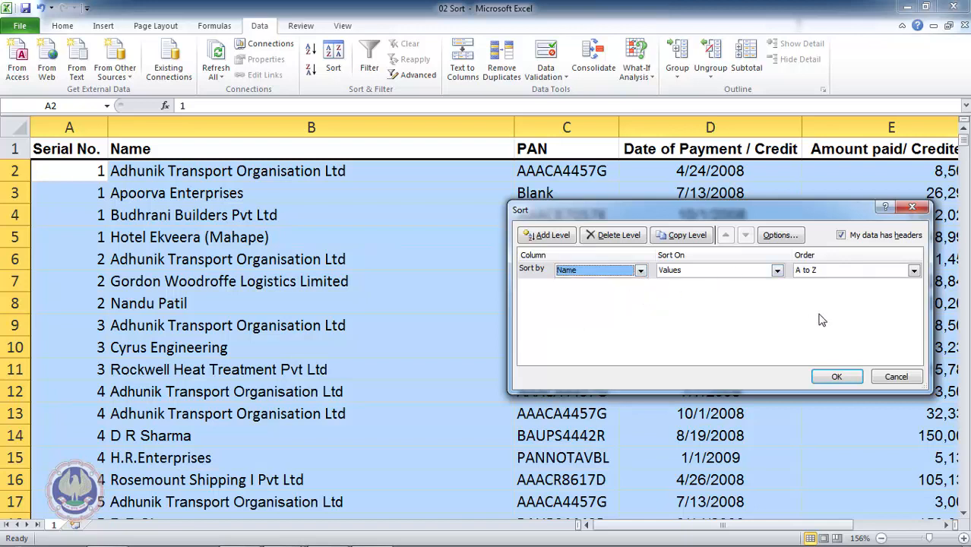
click(914, 270)
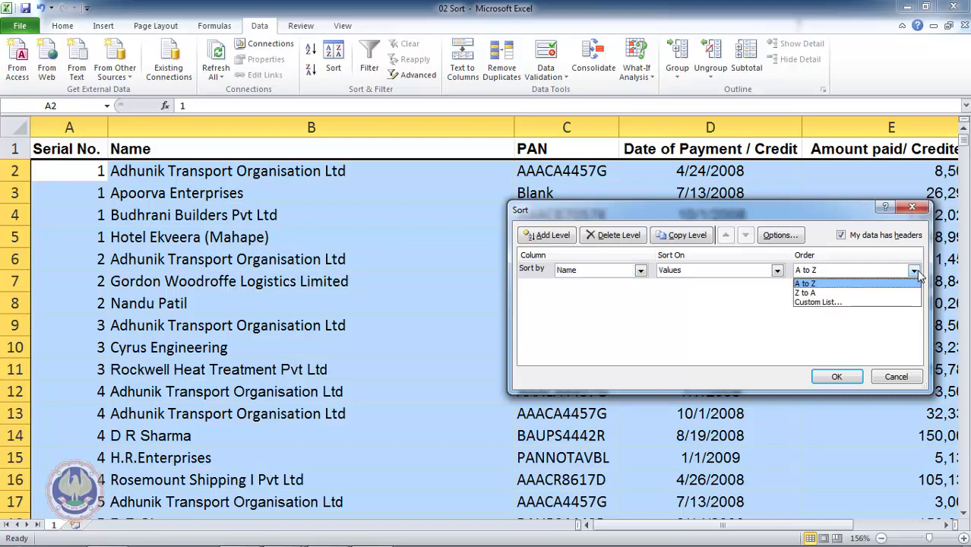
click(916, 272)
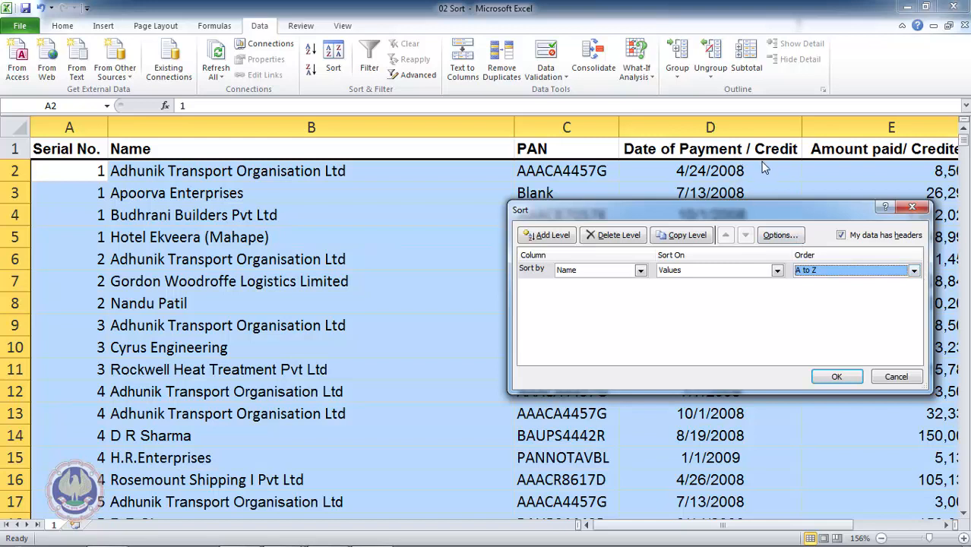
- Add a second sort level on Date of Payment / Credit, ordered from Oldest to Newest
click(553, 237)
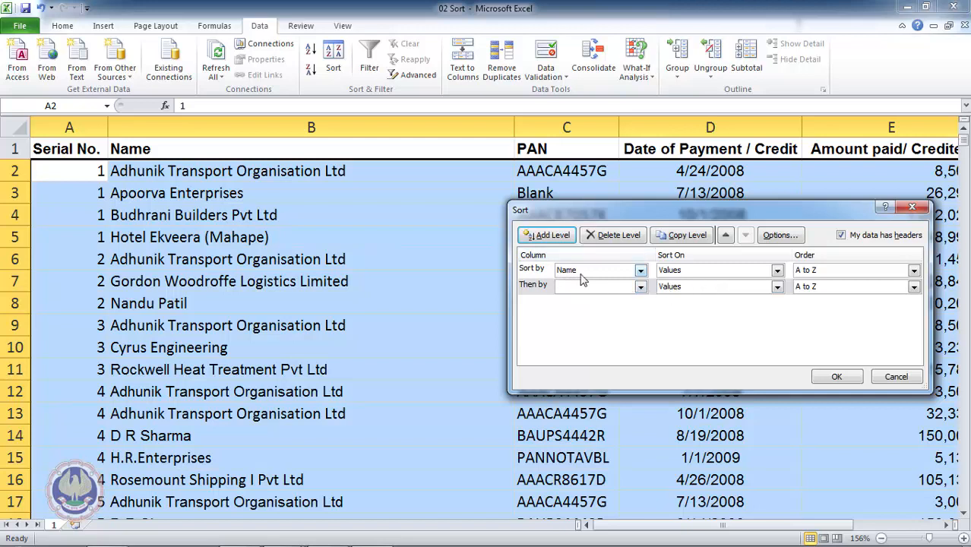
click(641, 287)
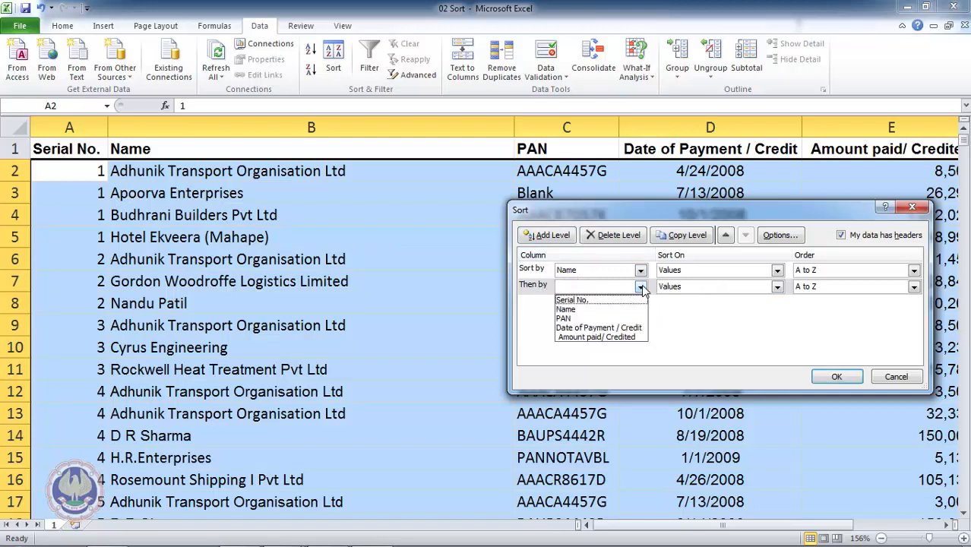
click(637, 328)
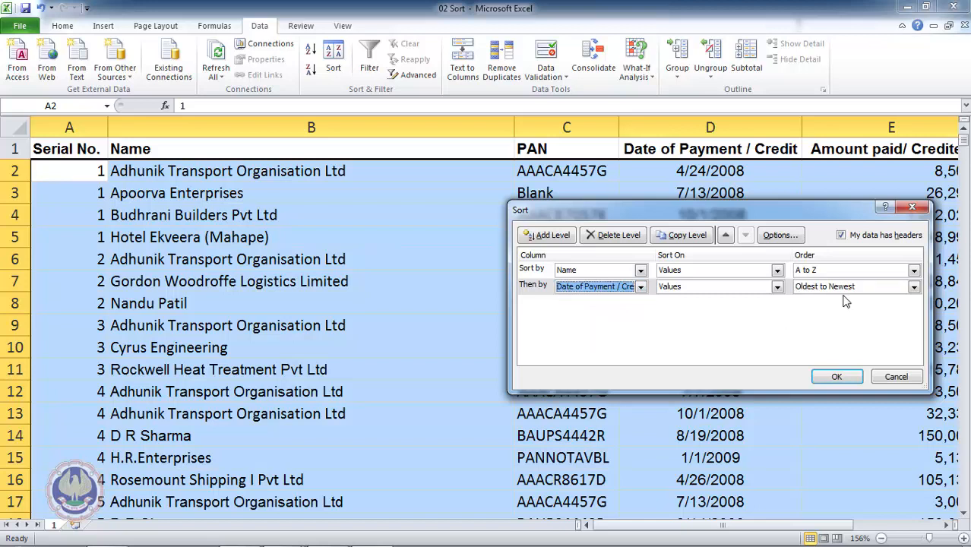
click(917, 291)
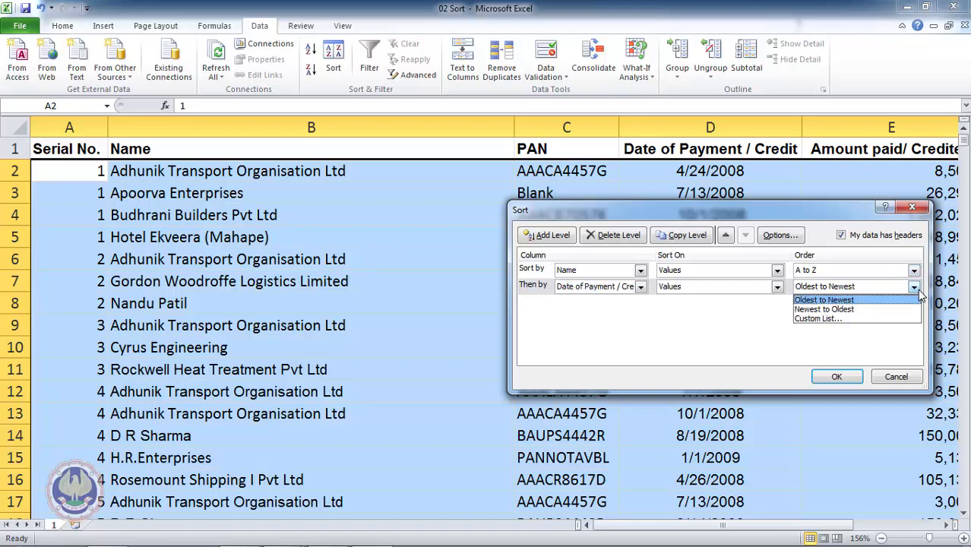
click(749, 301)
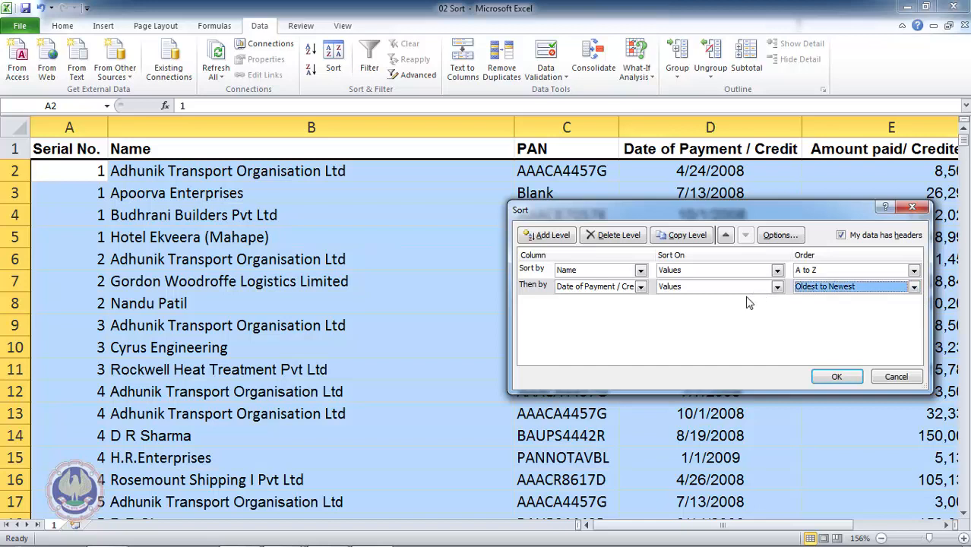
- Add a third sort level on Amount paid/ Credited, ordered Largest to Smallest, and apply the sort
click(563, 235)
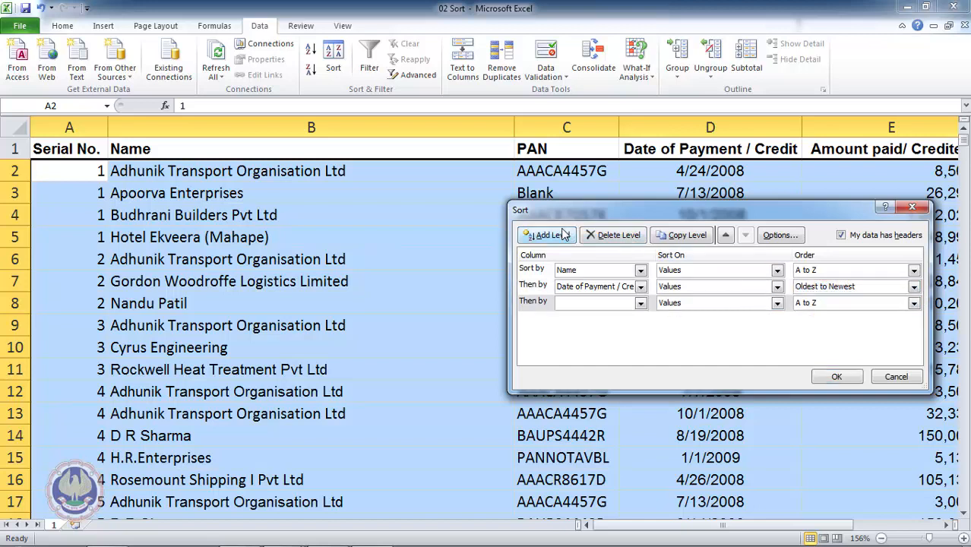
click(641, 304)
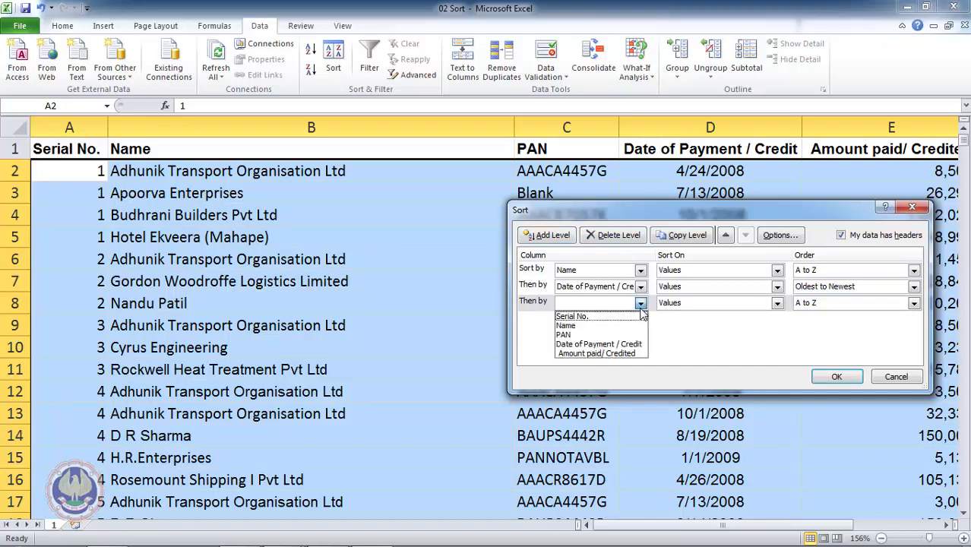
click(636, 354)
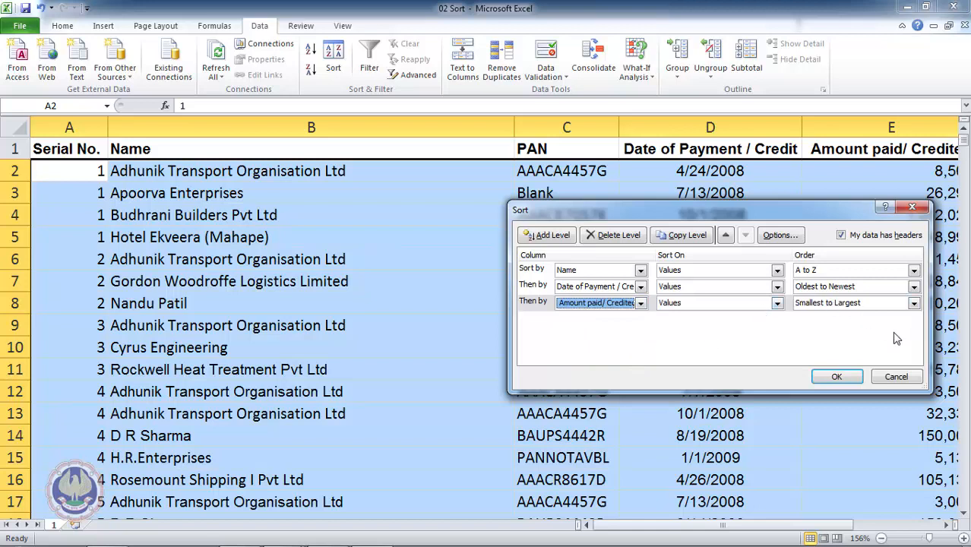
click(914, 304)
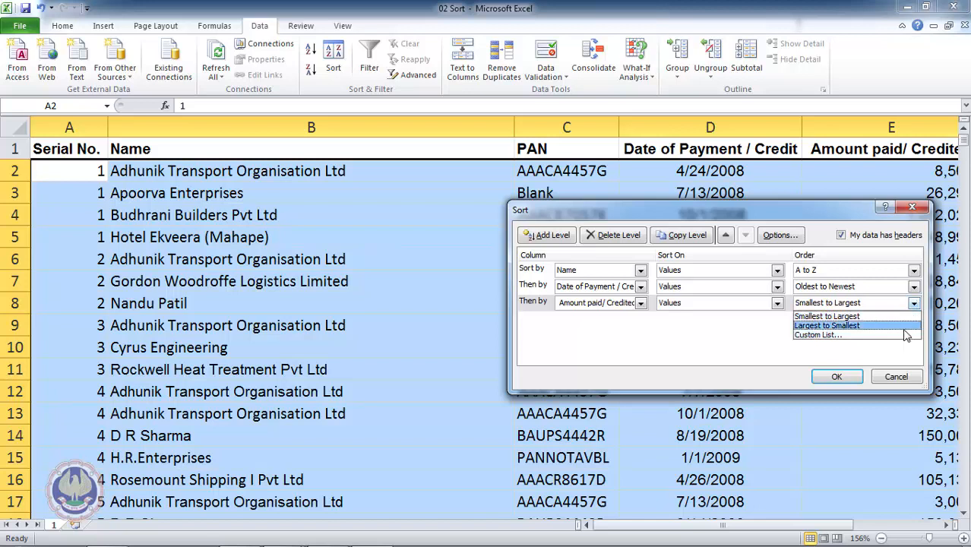
click(904, 329)
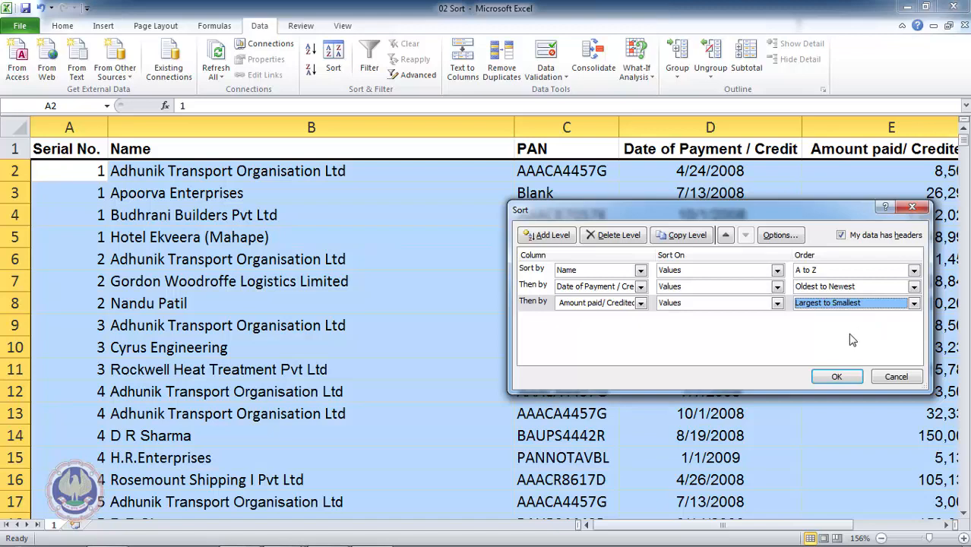
click(843, 382)
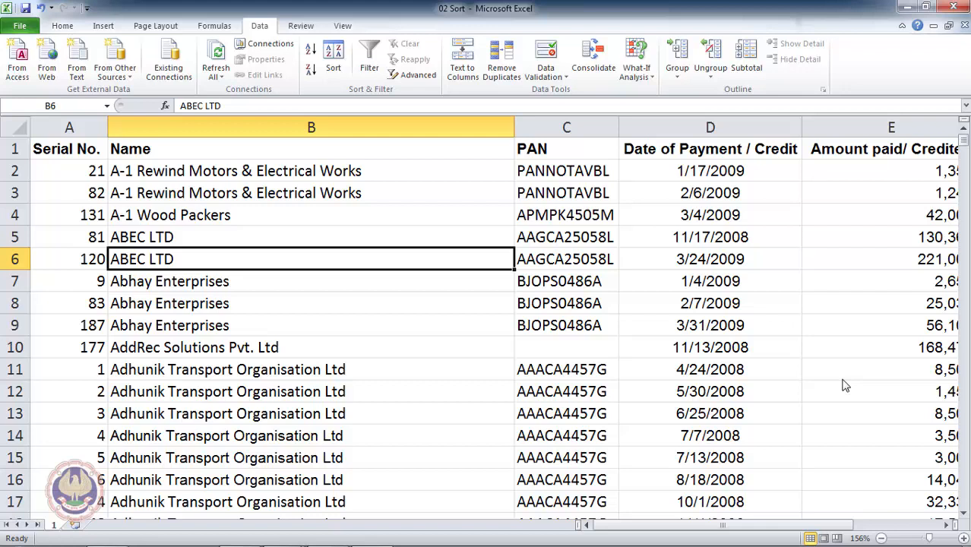
- Check the alphabetical order of the Name column from the first records down to the end of the data
key(Up)
key(Up)
key(Up)
key(Up)
key(Up)
key(Down)
key(Down)
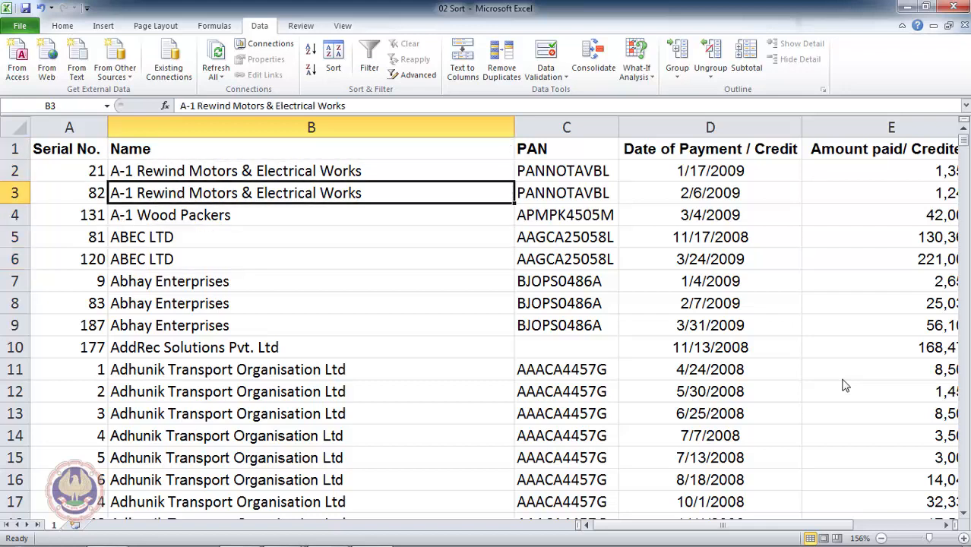
key(Down)
key(Down)
key(Down)
key(Down)
key(Down)
key(Down)
key(Down)
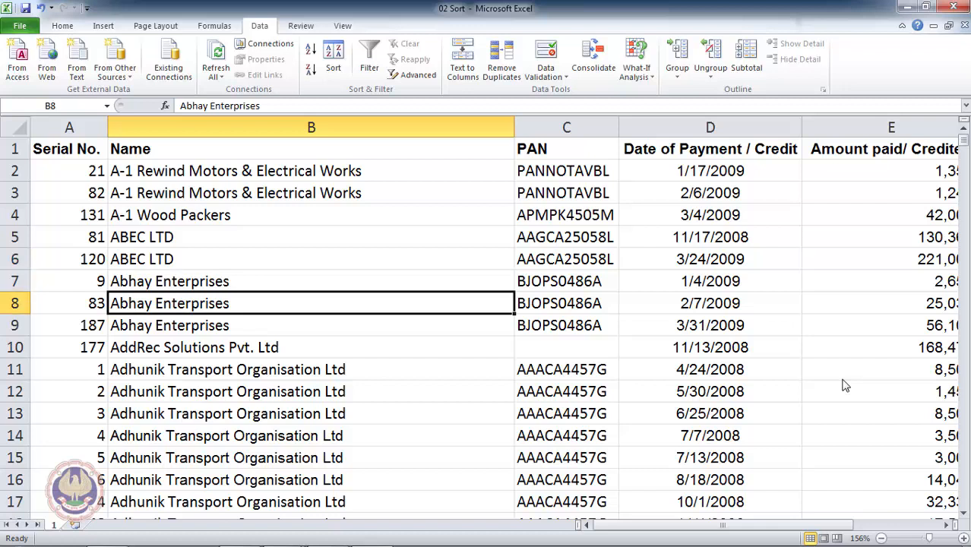
key(Down)
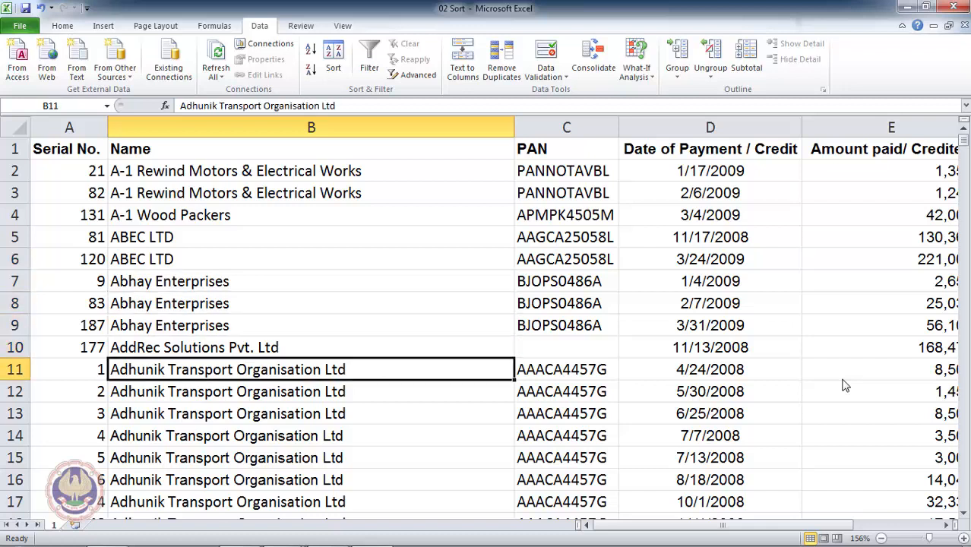
key(shift+Down)
key(shift+Down)
key(shift+Down)
key(Down)
key(Down)
key(Down)
key(Down)
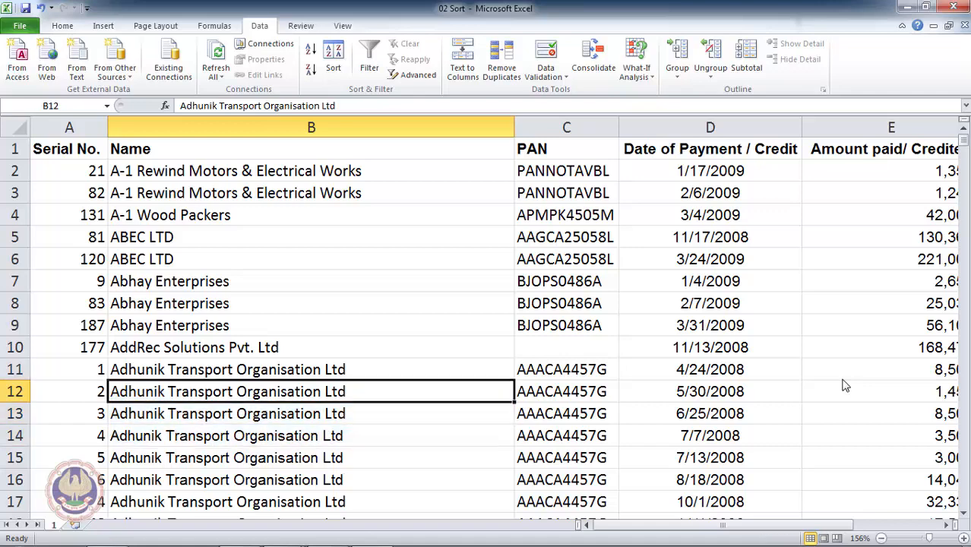
key(Down)
key(Down)
key(Down)
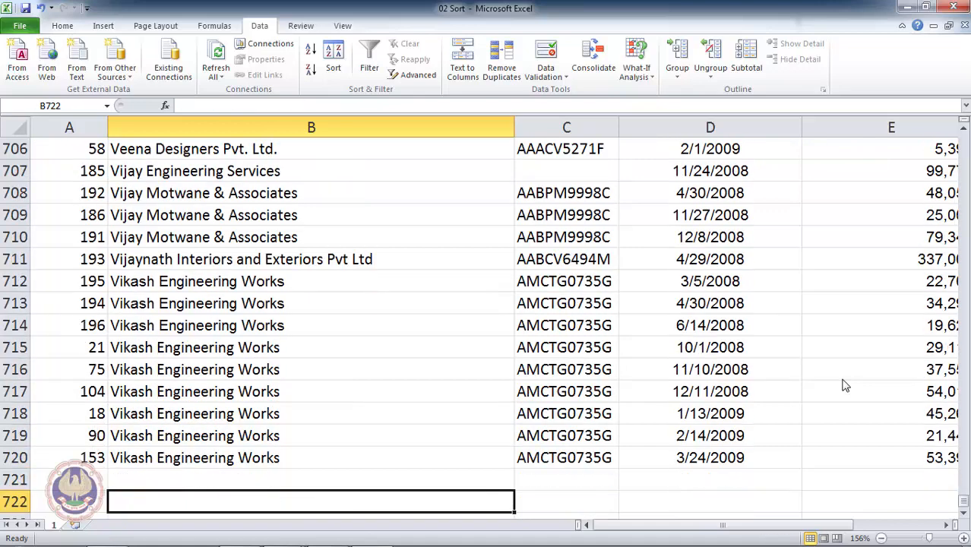
key(Up)
key(Up)
key(Up)
key(Up)
key(Up)
key(Up)
key(Down)
key(Down)
key(Down)
key(ctrl+Up)
key(Down)
key(Down)
key(Down)
key(Down)
key(Down)
key(Down)
key(Down)
key(Down)
key(Down)
key(Down)
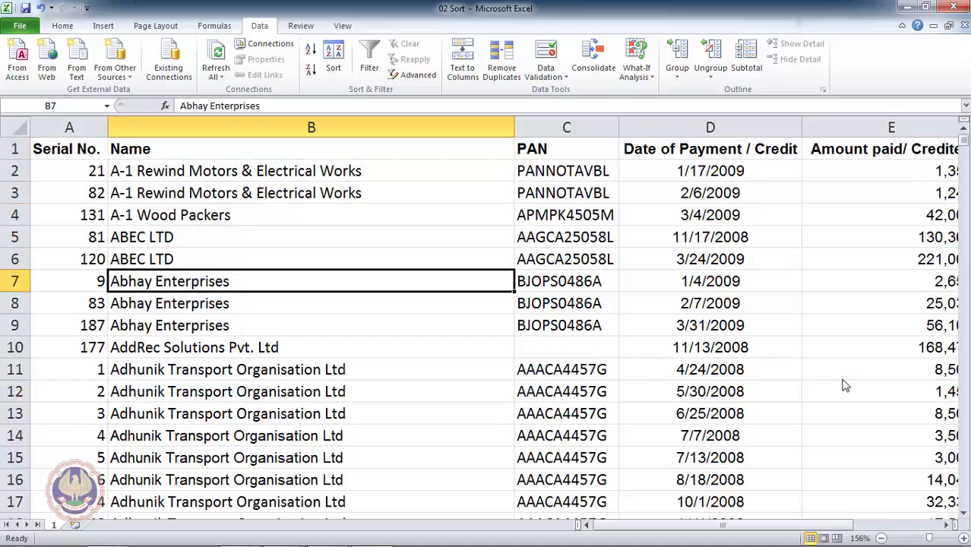
- Highlight rows 11 to 20, the Adhunik Transport Organisation Ltd records, with a yellow fill
key(shift+Down)
key(shift+Down)
key(shift+Down)
key(shift+Down)
key(shift+Down)
key(shift+Down)
key(shift+Down)
key(shift+Down)
key(shift+Down)
key(shift+Down)
key(shift+Down)
key(shift+Down)
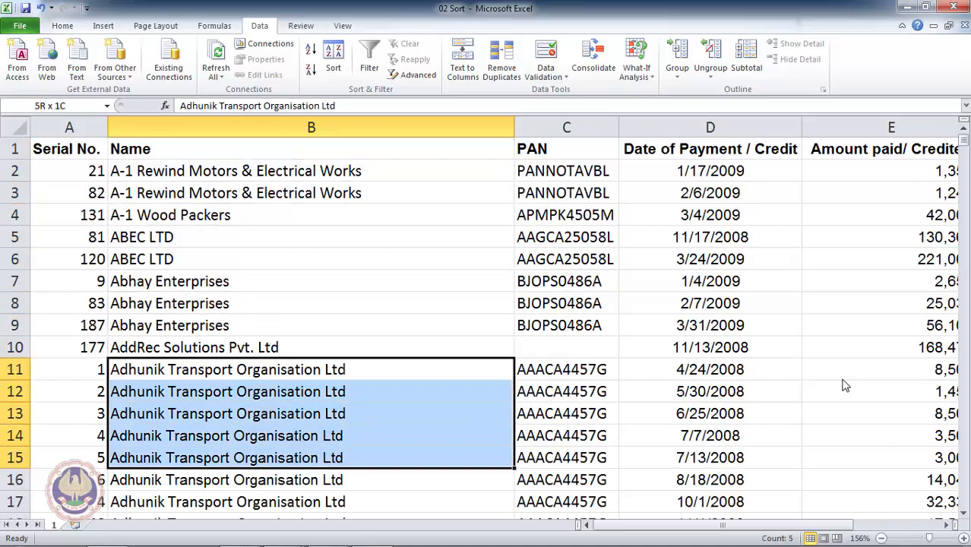
key(shift+Up)
key(shift+Up)
key(shift+Up)
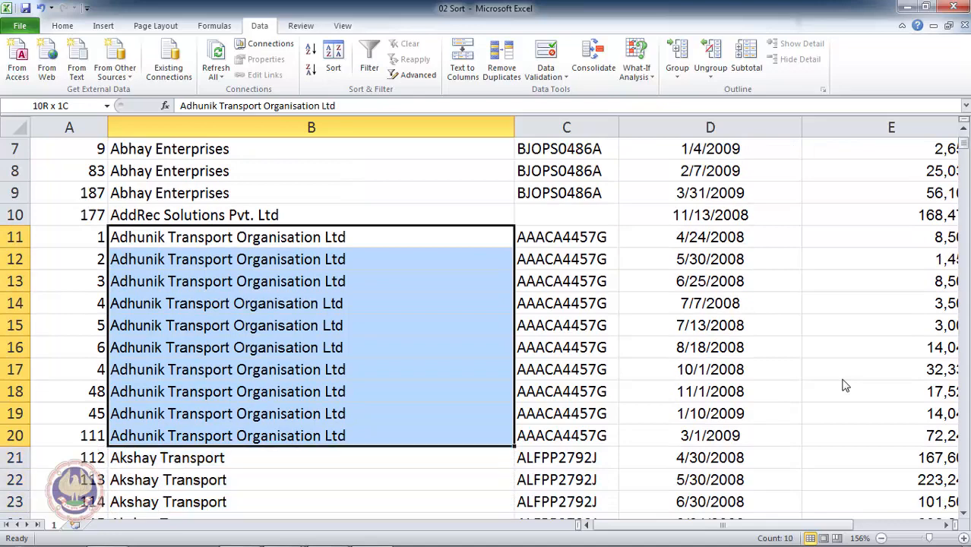
key(shift+Up)
key(shift+Left)
key(Left)
key(shift+space)
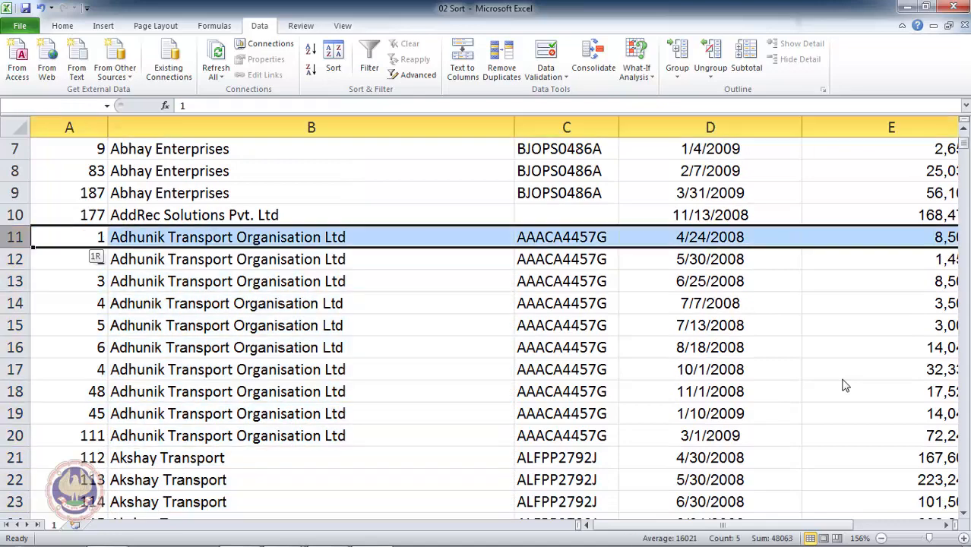
key(shift+Down)
key(shift+Down)
key(shift+Down)
key(shift+Down)
key(shift+Down)
key(shift+Down)
key(shift+Down)
key(shift+Down)
key(shift+Down)
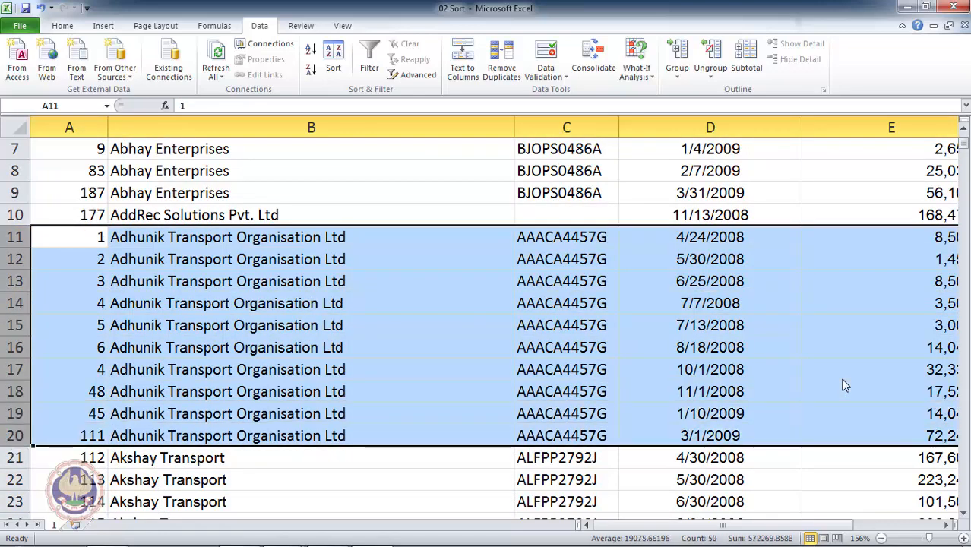
click(61, 27)
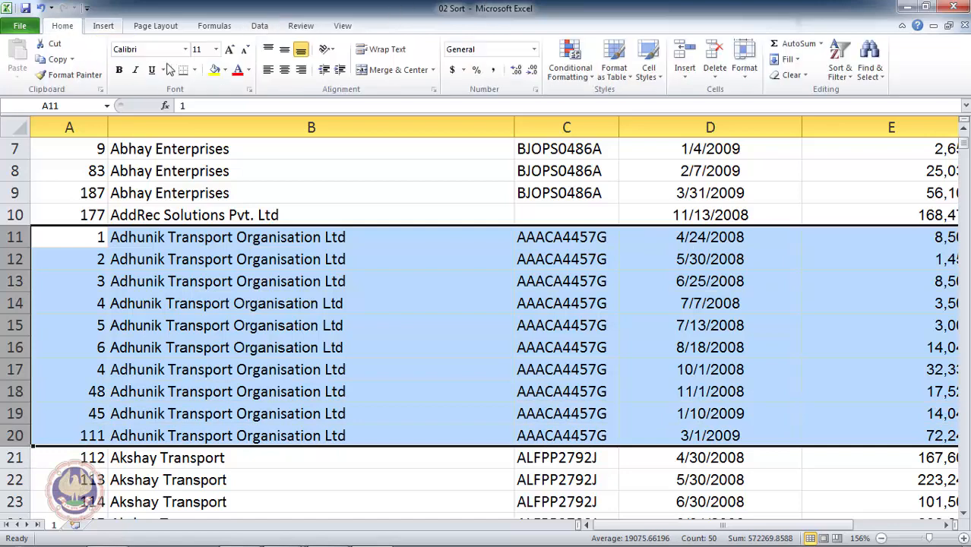
click(214, 70)
click(216, 232)
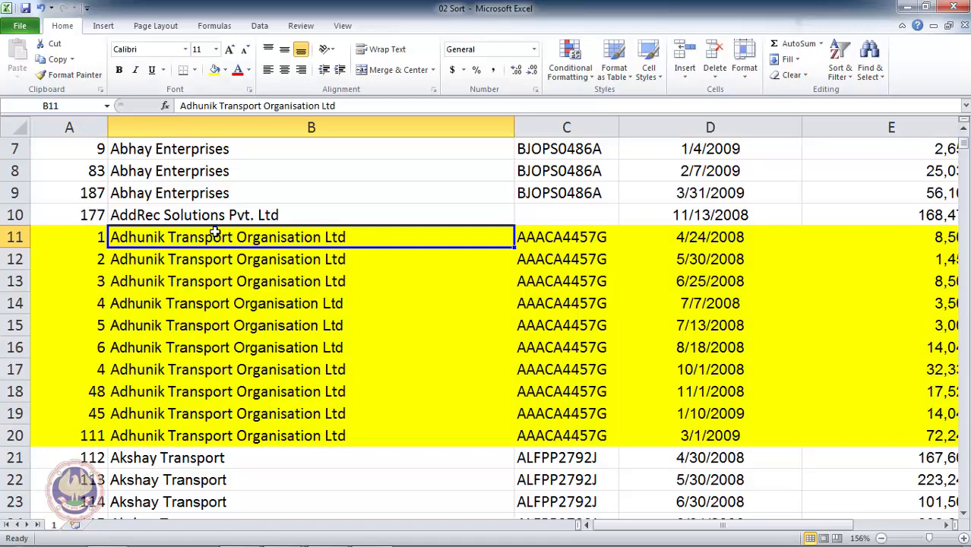
- Examine the order of the payment dates in D11:D20 for the highlighted Adhunik Transport Organisation Ltd records
key(Right)
key(Right)
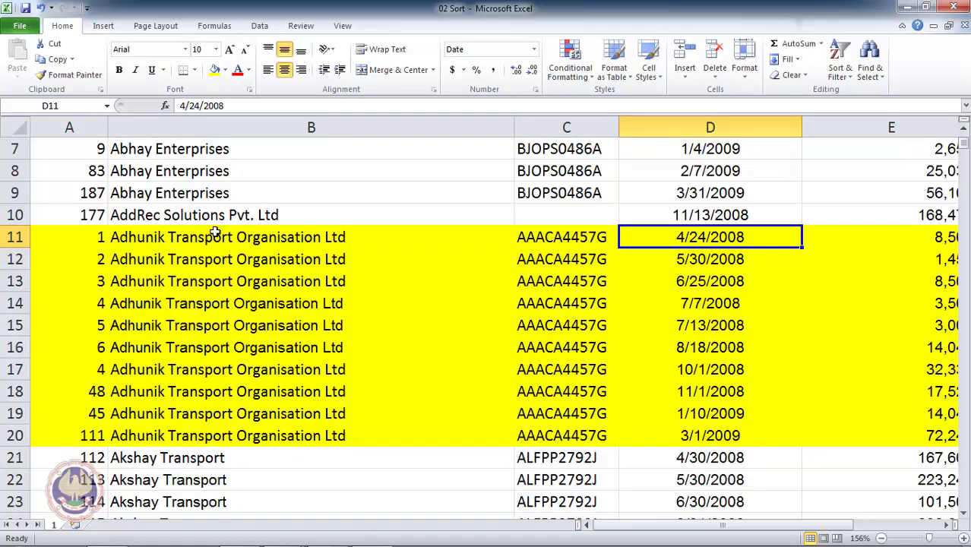
key(shift+Down)
key(Up)
key(Down)
key(Down)
key(Down)
key(Down)
key(Down)
key(Down)
key(Down)
key(Down)
key(Down)
key(Up)
key(Up)
key(Up)
key(Up)
key(Up)
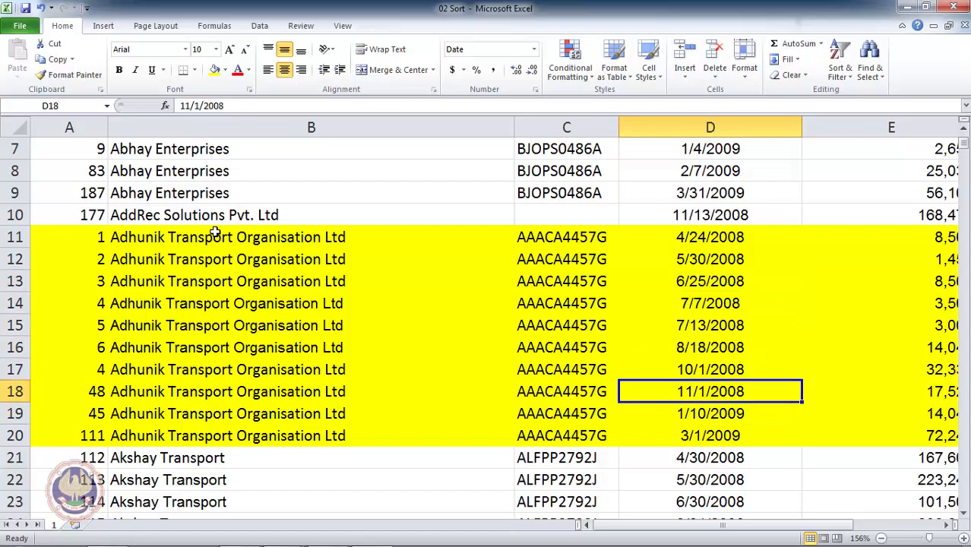
key(Up)
key(Up)
key(Up)
key(shift+Down)
key(shift+Down)
key(shift+Down)
key(shift+Down)
key(shift+Down)
key(shift+Down)
key(shift+Down)
key(shift+Down)
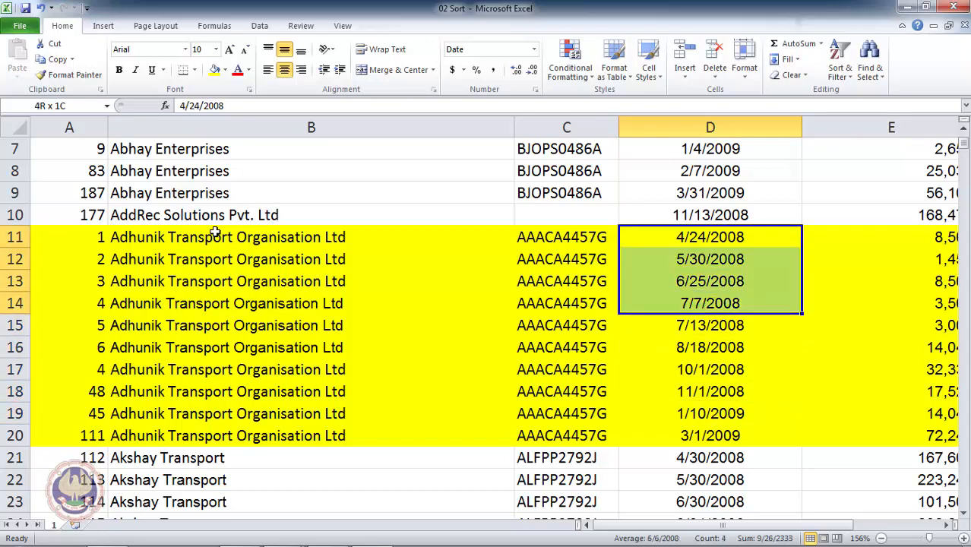
key(shift+Down)
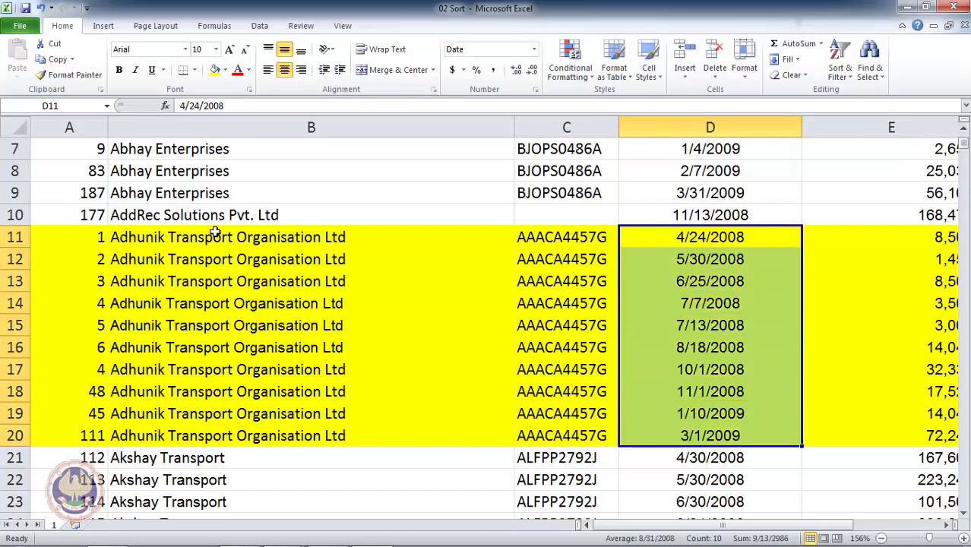
key(Right)
key(Left)
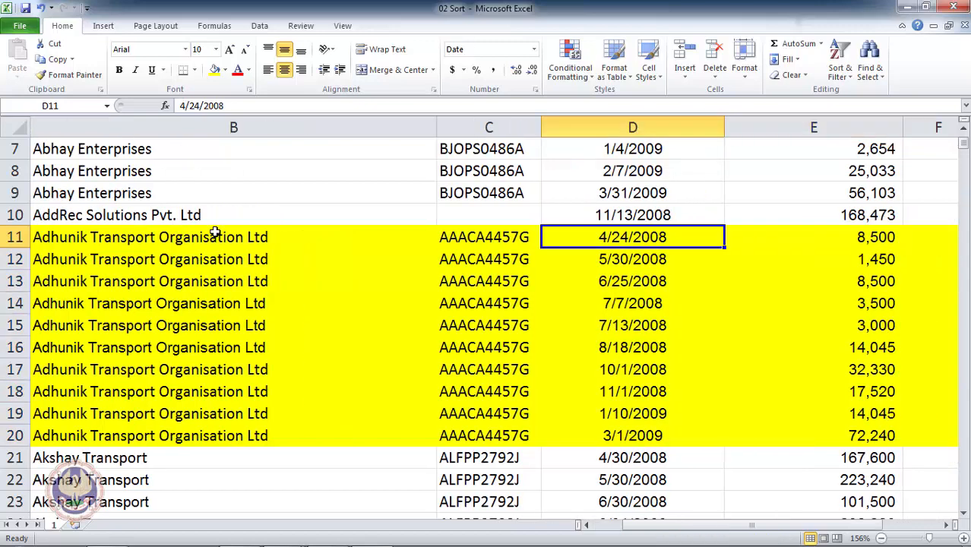
key(shift+Down)
key(shift+Down)
key(shift+Down)
key(shift+Down)
key(shift+Down)
key(Down)
key(Down)
key(Down)
key(Down)
key(Down)
key(Down)
key(Down)
key(Down)
key(Down)
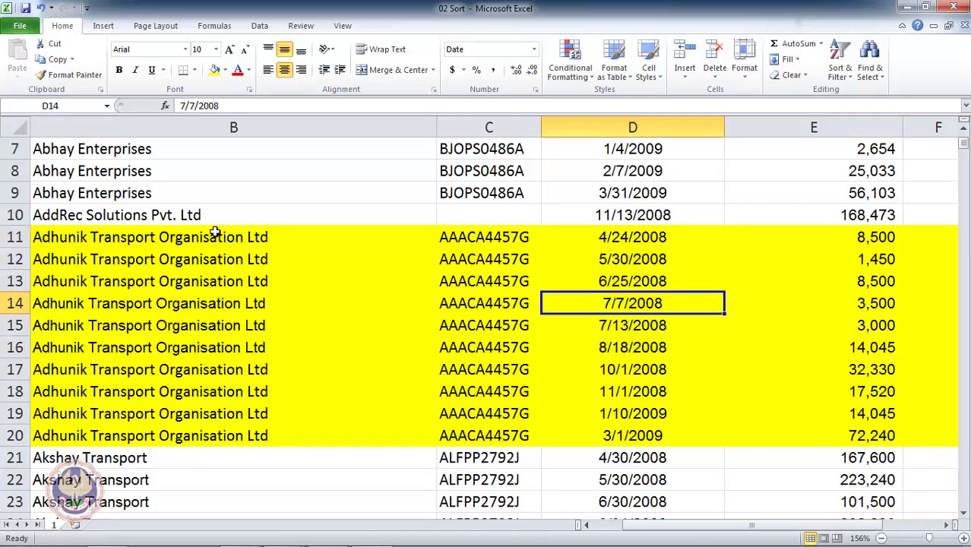
- Examine the amounts in E11:E20 of the highlighted records against their payment dates
key(Right)
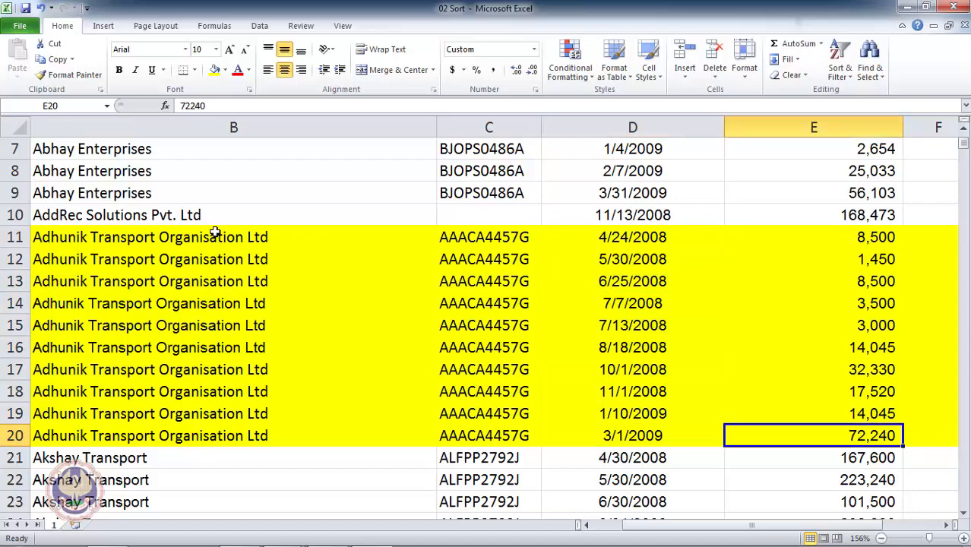
key(Right)
key(Left)
key(Up)
key(Up)
key(Up)
key(Up)
key(Up)
key(Up)
key(Up)
key(Up)
key(Up)
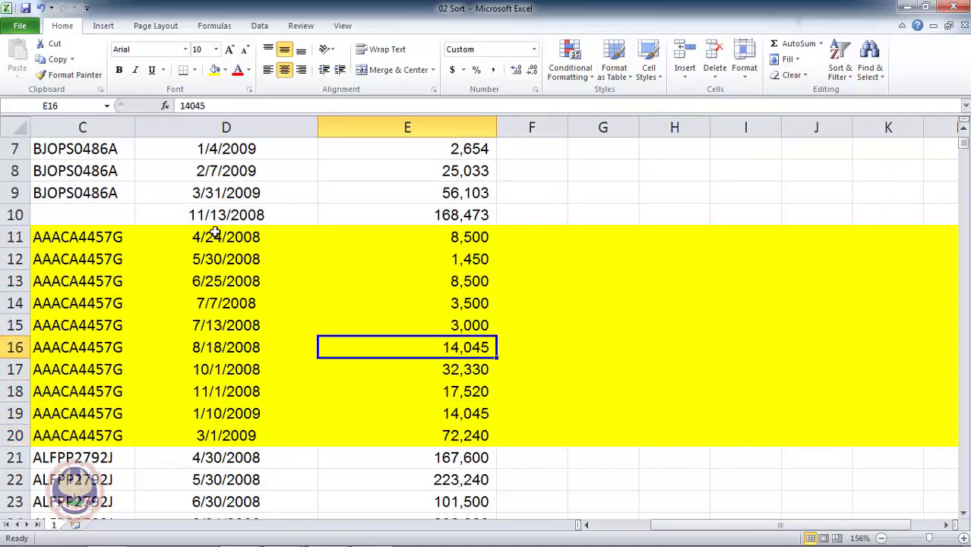
key(shift+Down)
key(shift+Down)
key(shift+Down)
key(shift+Down)
key(shift+Down)
key(shift+Down)
key(shift+Down)
key(shift+Down)
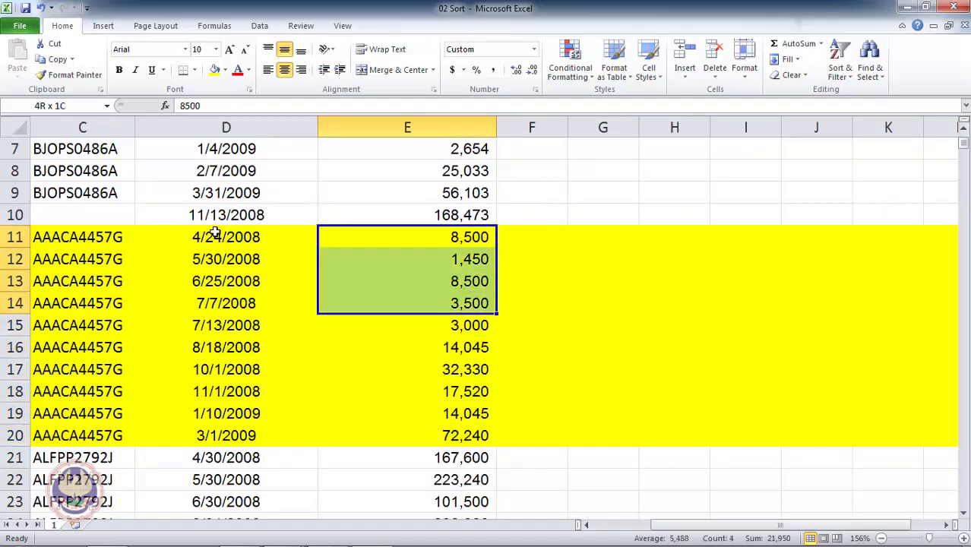
key(Left)
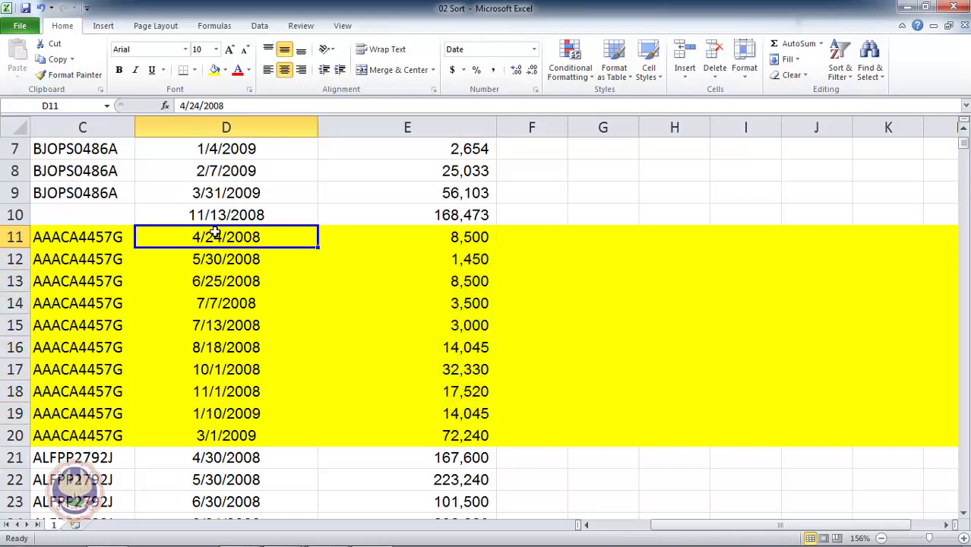
key(Right)
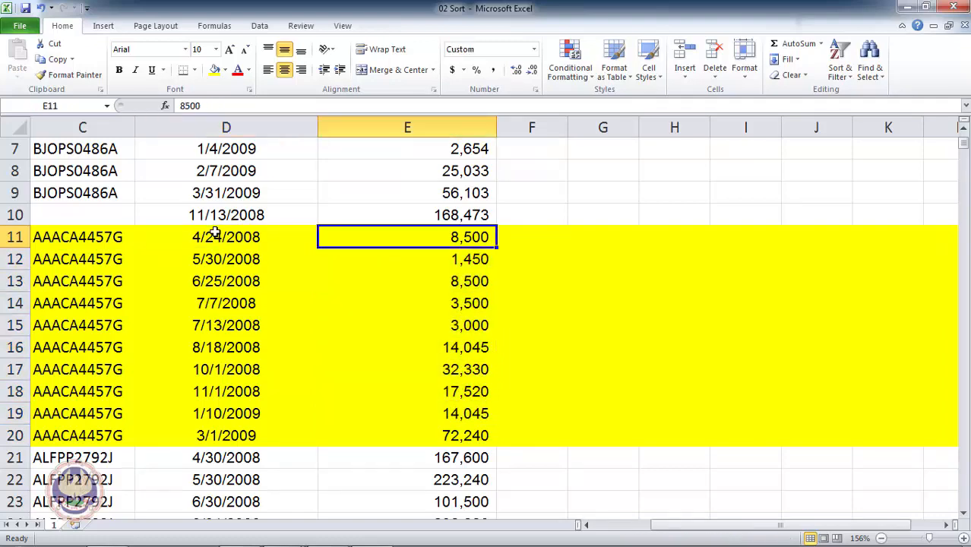
- Go back from the highlighted records to the Serial No. header in A1 to look over the start of the sorted data
key(Home)
key(Right)
key(Up)
key(Up)
key(Up)
key(Up)
key(Up)
key(Up)
key(Up)
key(Up)
key(Up)
key(Up)
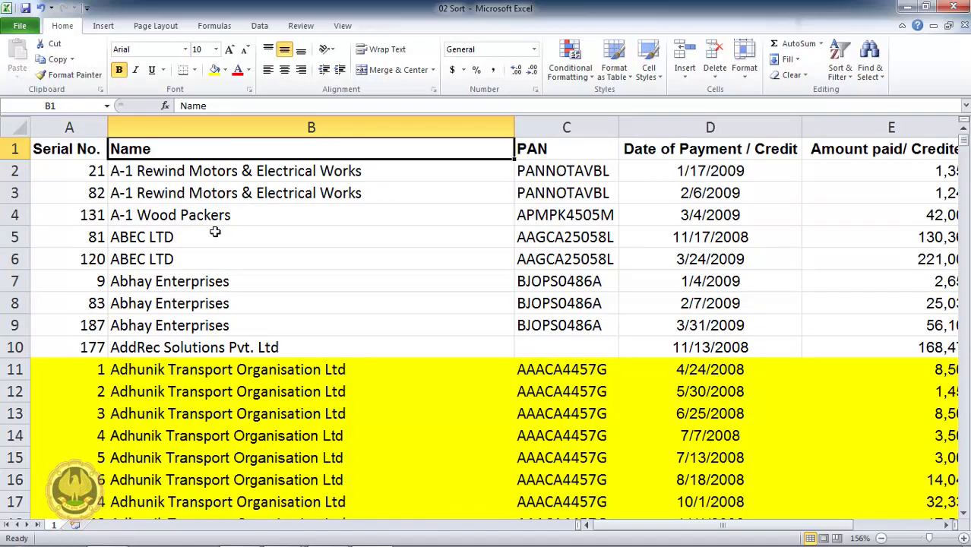
key(Left)
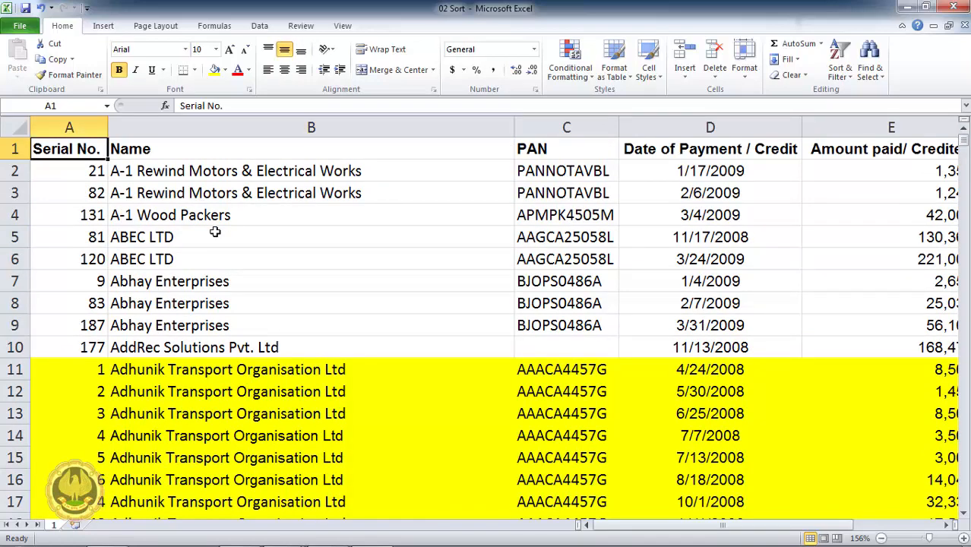
click(257, 27)
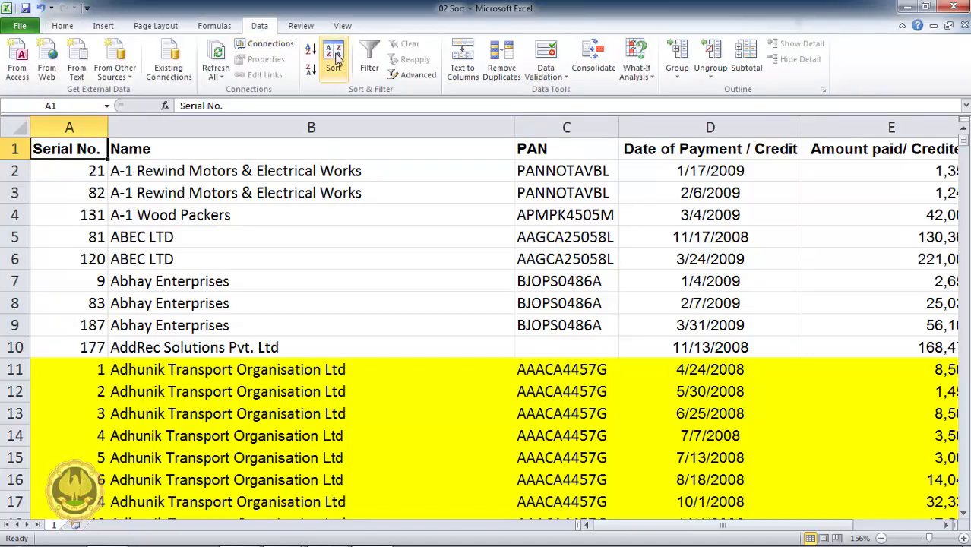
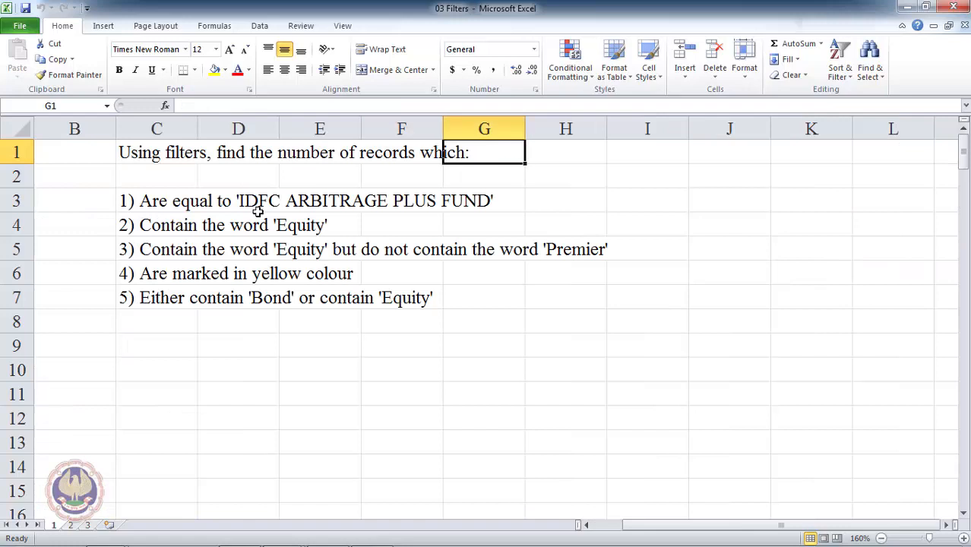
- In the 03 Filters workbook, read the list of filter questions in column C, starting with the heading in C1
key(Left)
key(Left)
key(Left)
key(Left)
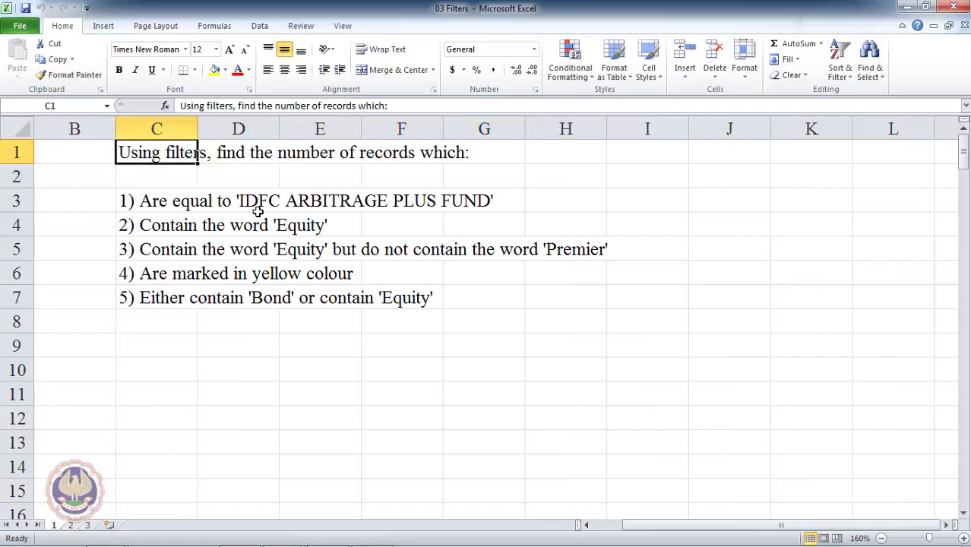
key(Down)
key(Down)
key(Up)
key(Up)
key(Down)
key(Down)
key(Down)
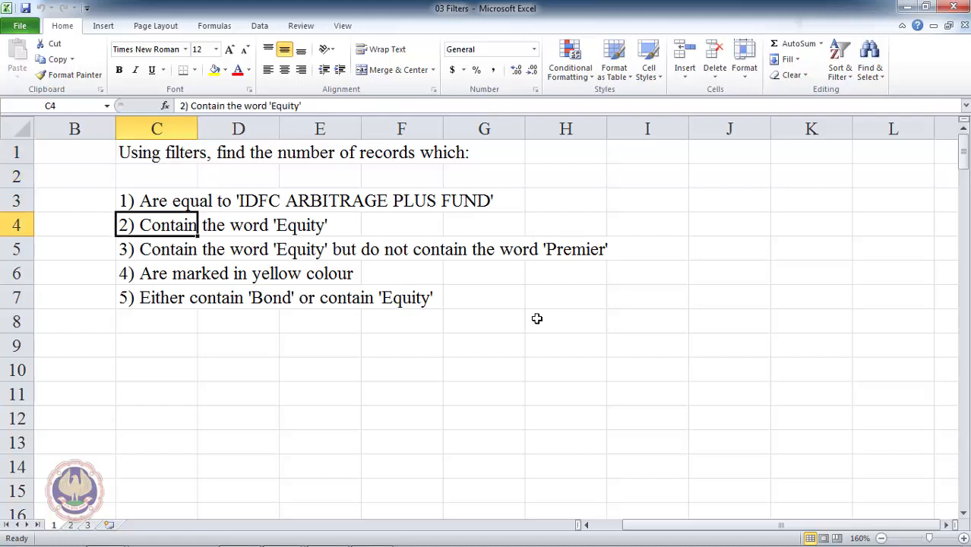
key(Up)
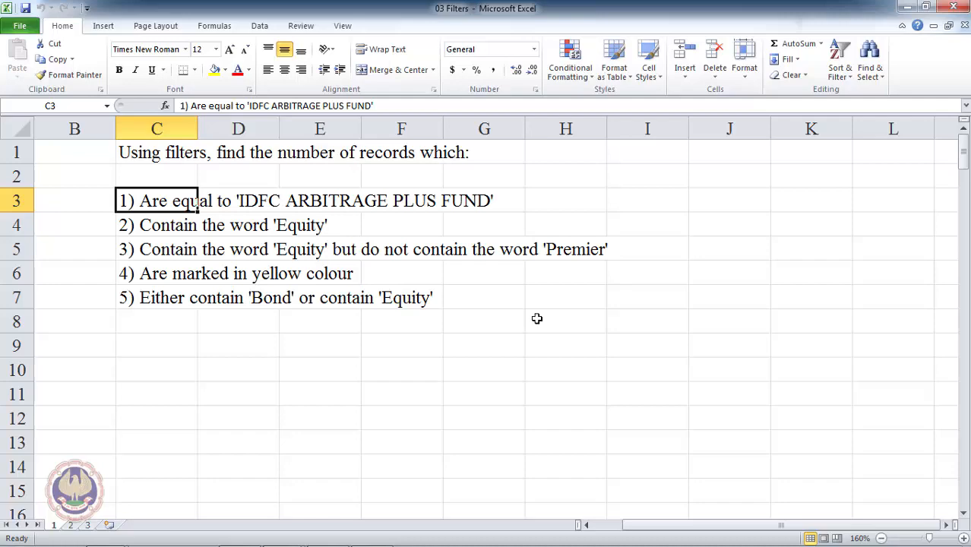
- Turn on filtering for the scheme_name column from its header cell A1
key(Left)
key(Left)
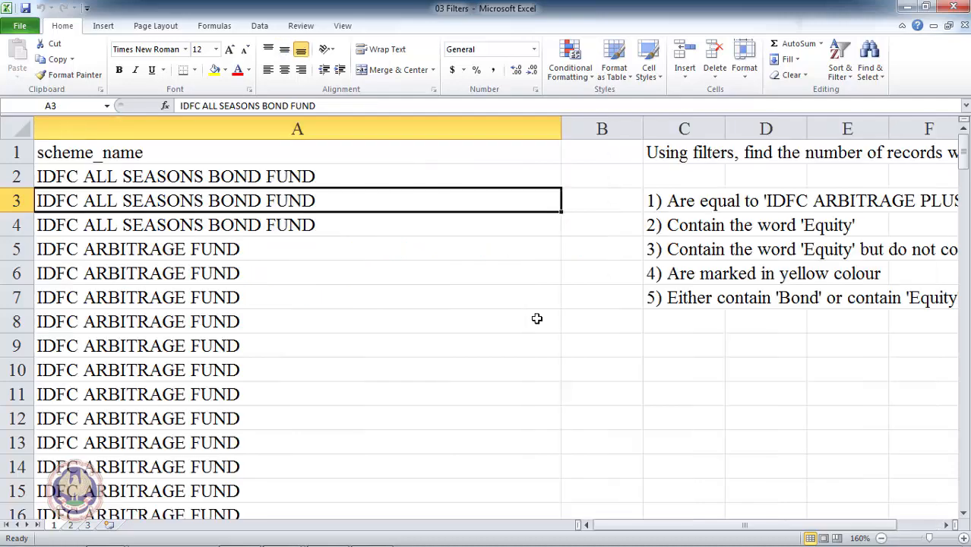
key(Up)
key(Up)
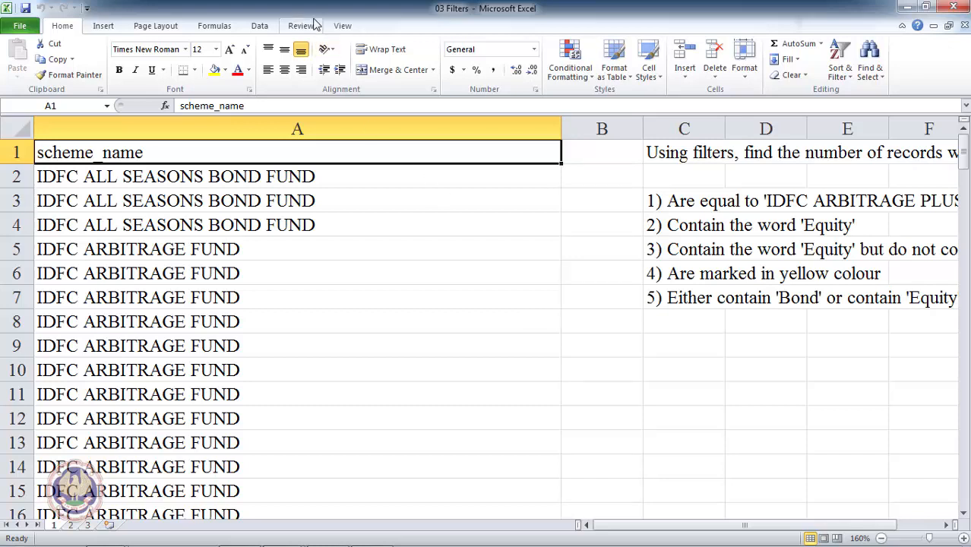
click(260, 26)
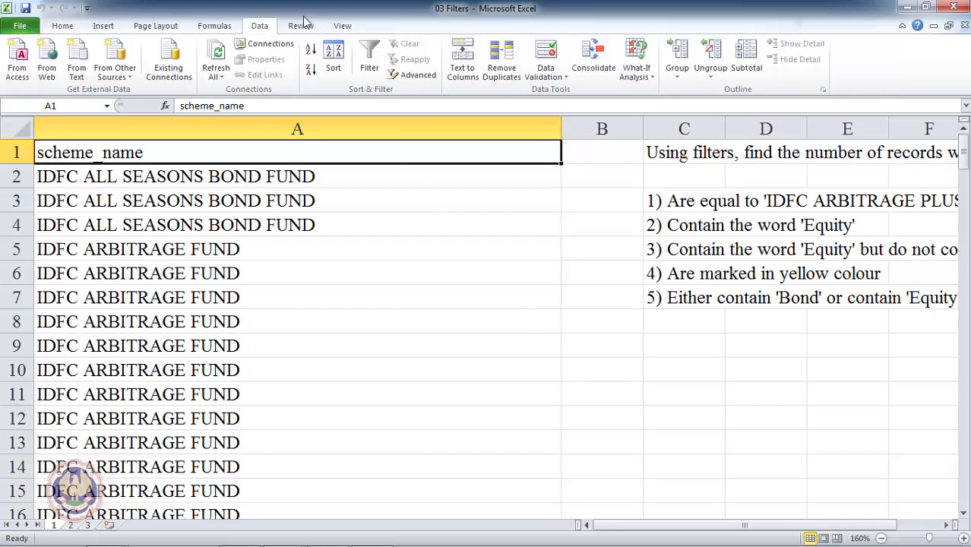
click(370, 61)
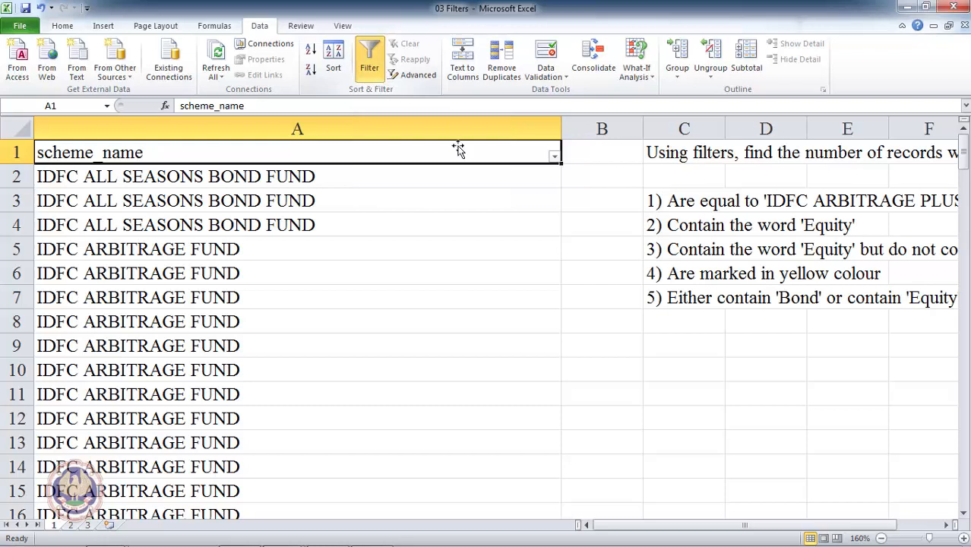
- Filter the scheme_name column to show only the IDFC ARBITRAGE PLUS FUND records
click(555, 158)
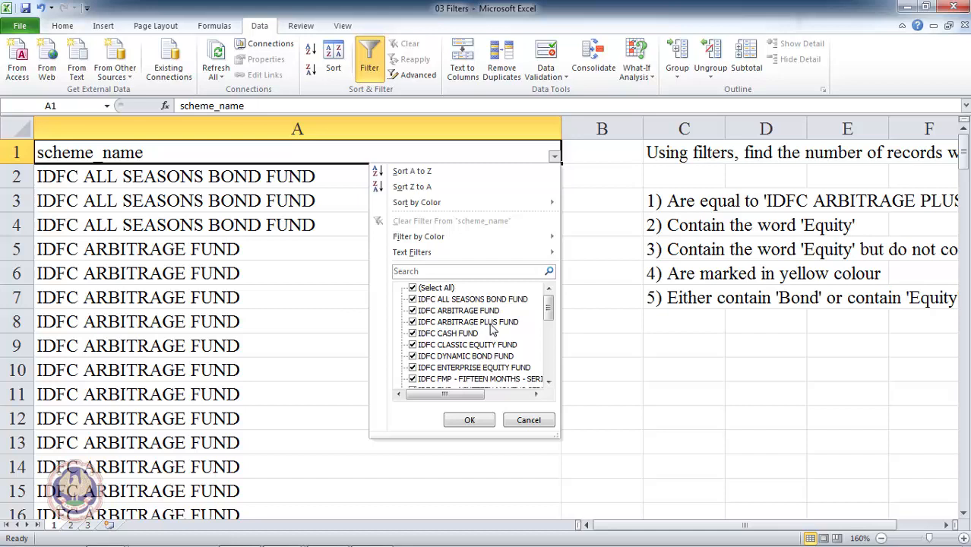
click(491, 323)
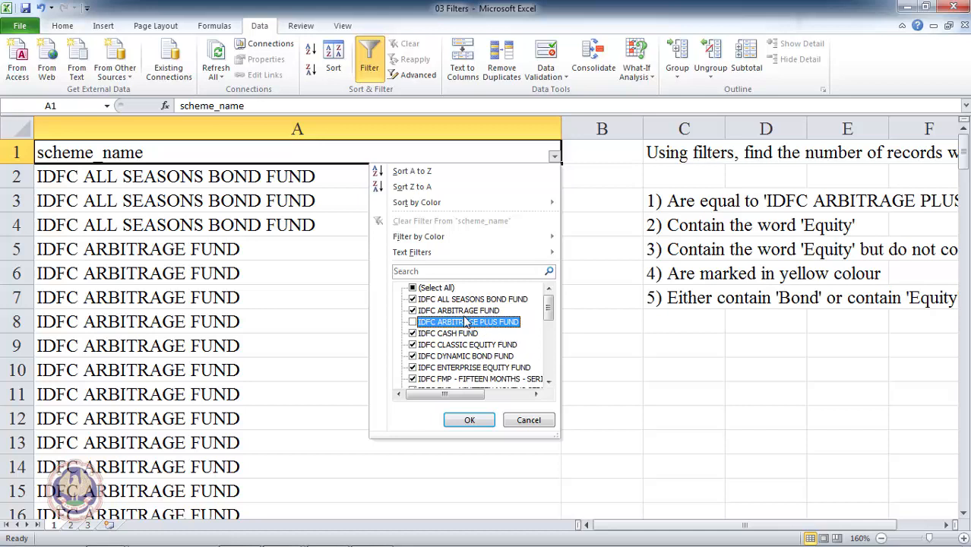
click(413, 288)
click(412, 288)
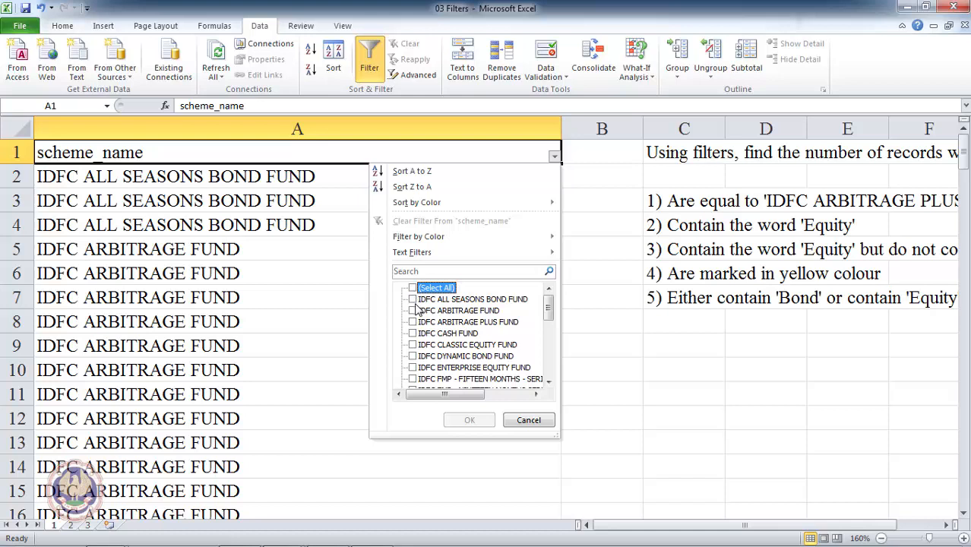
click(413, 322)
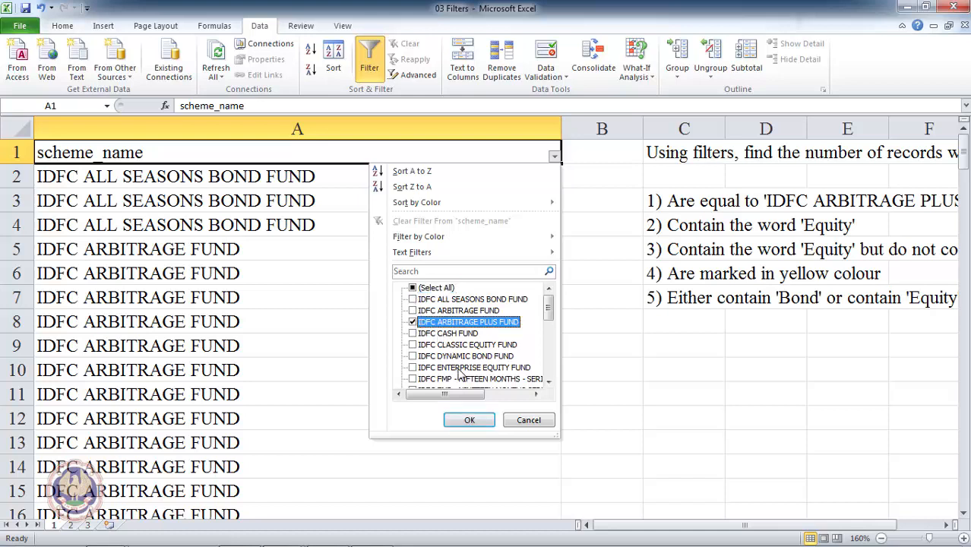
click(467, 420)
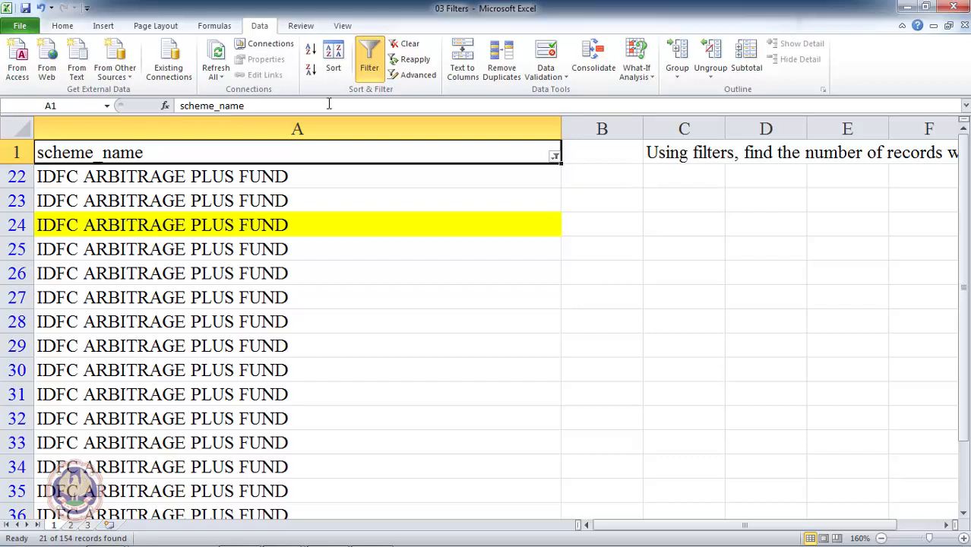
- Clear the scheme_name filter and review the second question in C4, about records containing the word 'Equity'
click(417, 52)
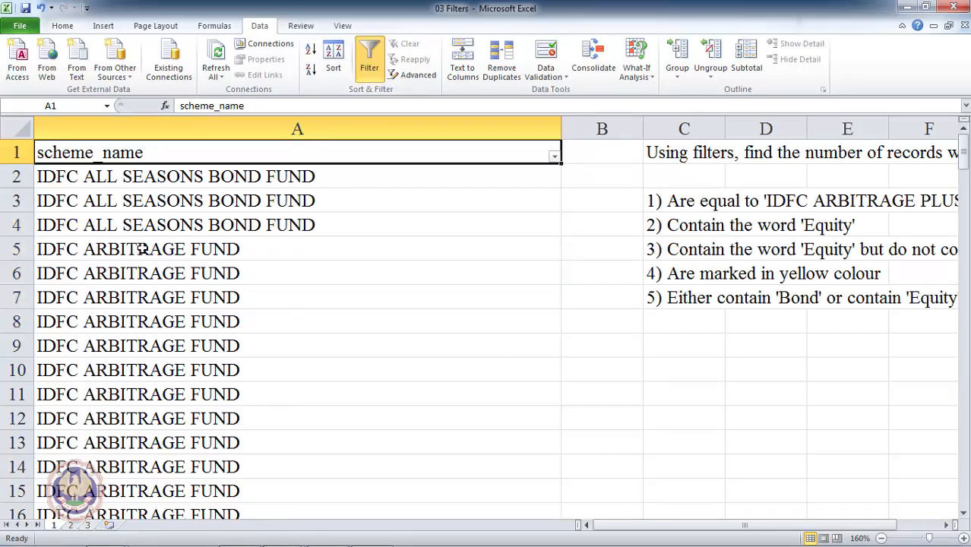
click(665, 228)
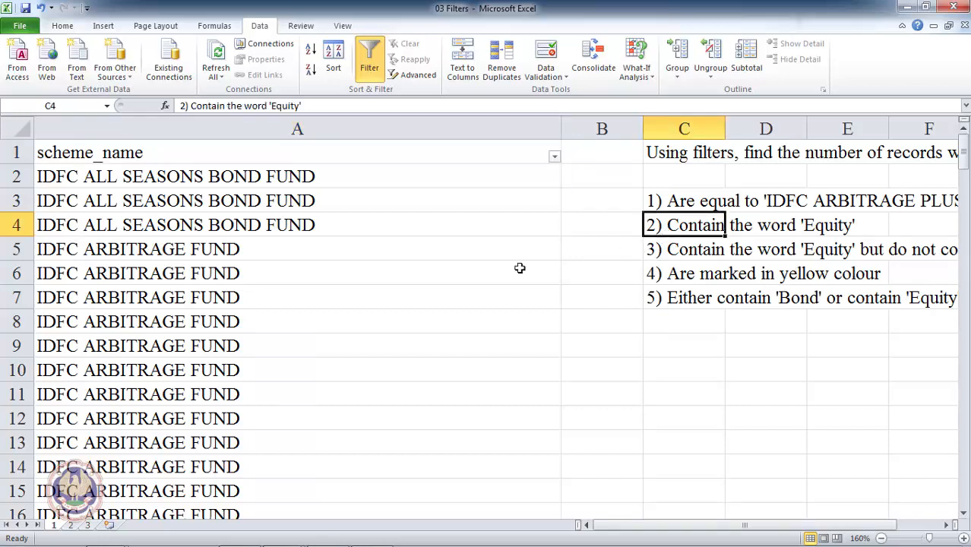
click(211, 158)
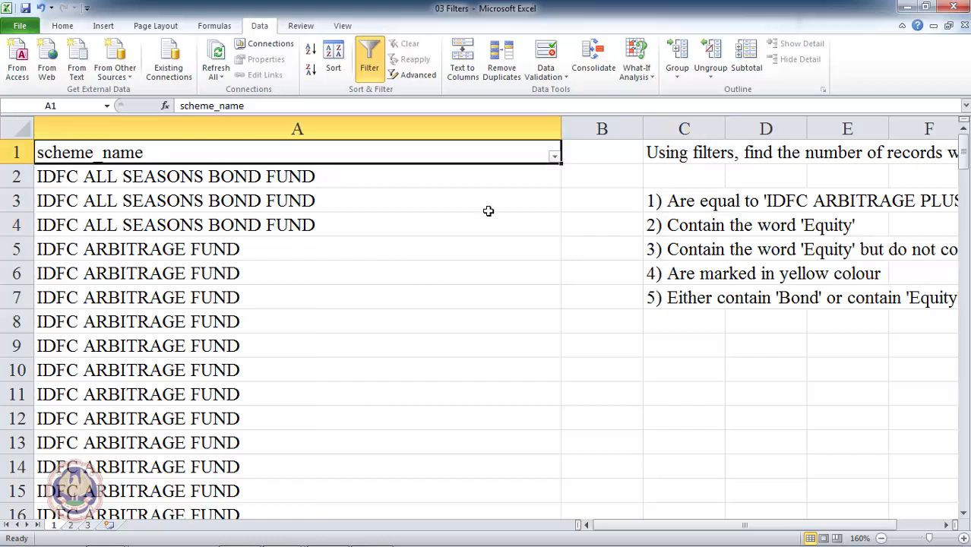
- Apply a text filter to scheme_name that shows only records containing EQUITY
click(553, 157)
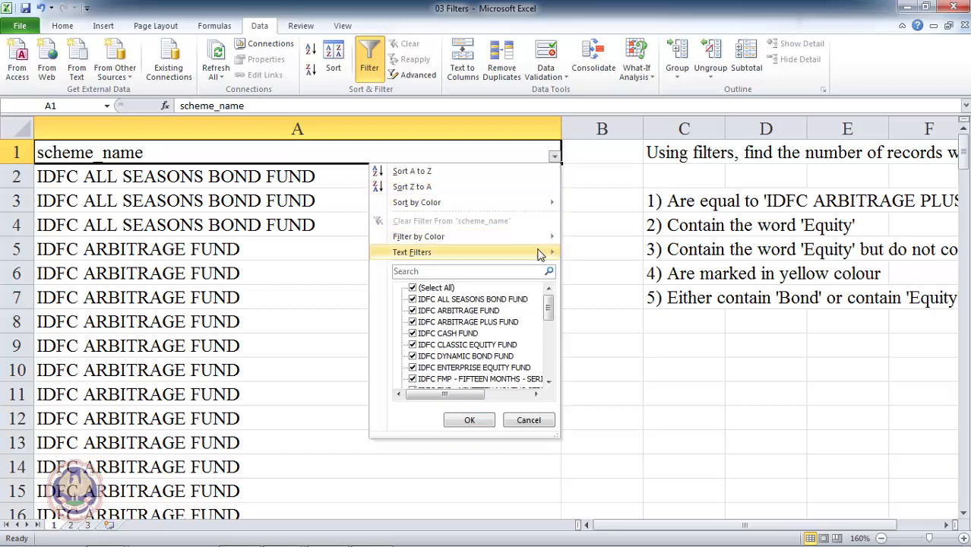
mouse_move(541, 253)
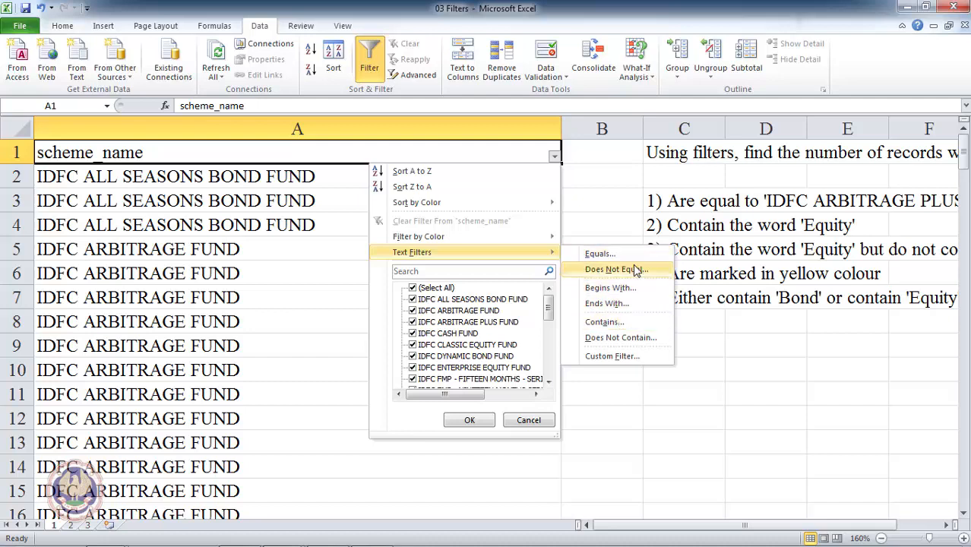
click(650, 322)
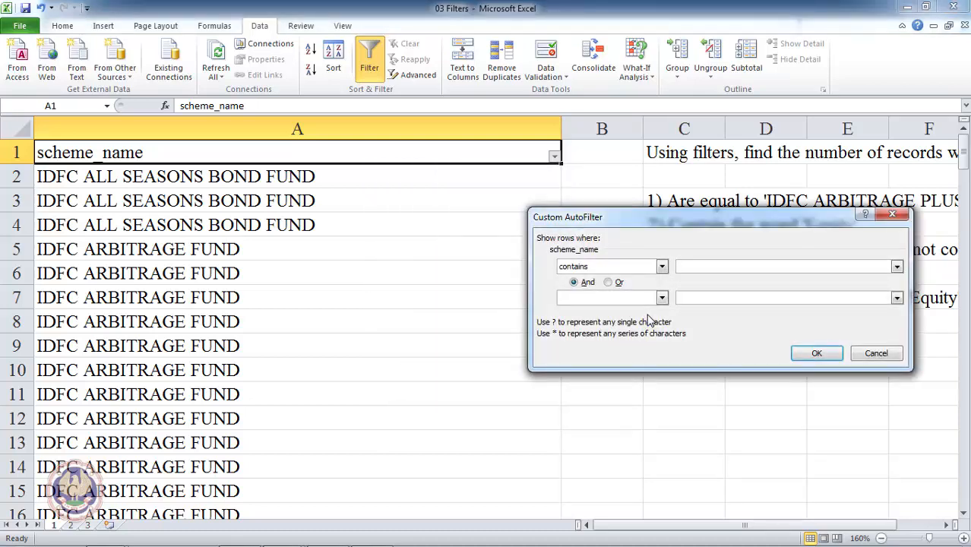
text(EQUITY)
click(811, 359)
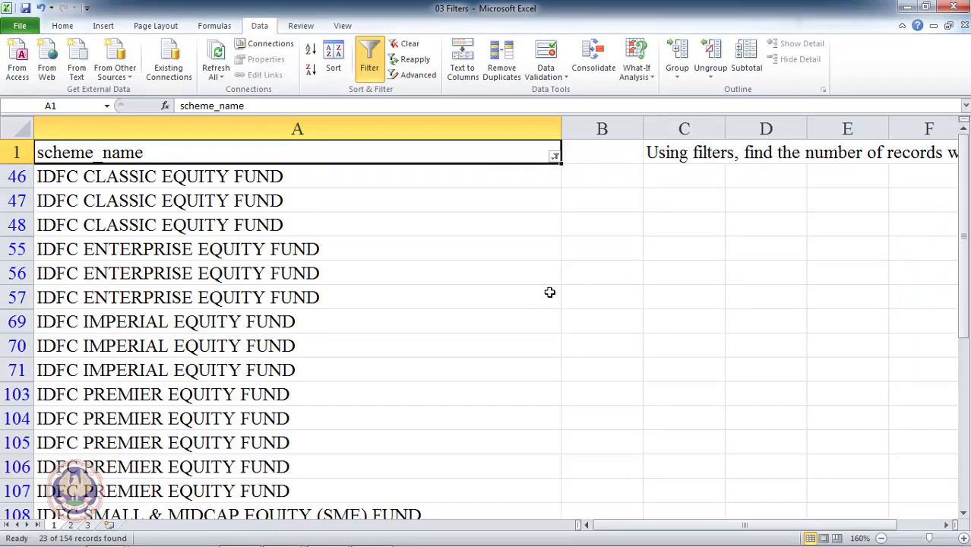
- Examine the scheme names left by the EQUITY text filter, going down the list and back to the header
click(407, 272)
key(Down)
key(Down)
key(Down)
key(Down)
key(Down)
key(Down)
key(Down)
key(Down)
key(Down)
key(Down)
key(Down)
key(Down)
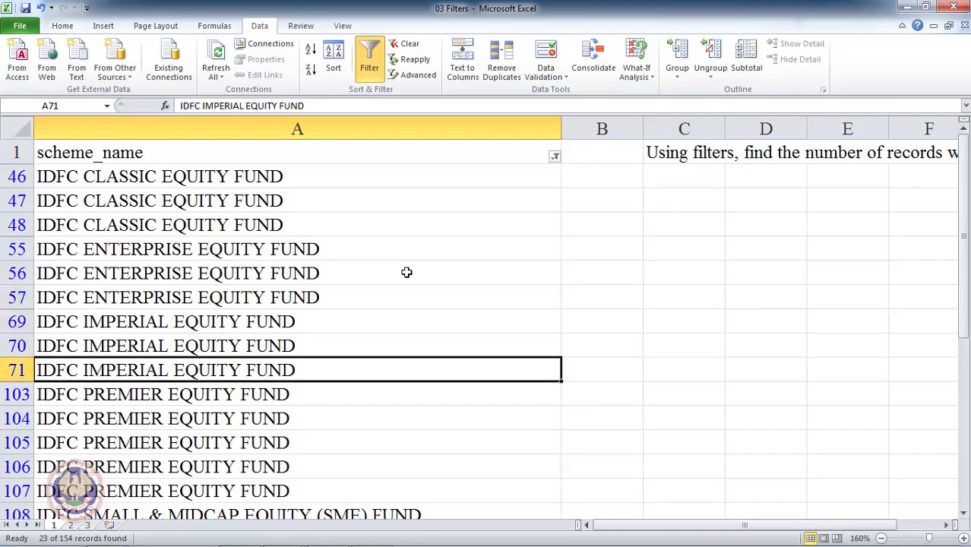
key(Down)
key(Down)
key(Down)
key(Down)
key(Down)
key(Down)
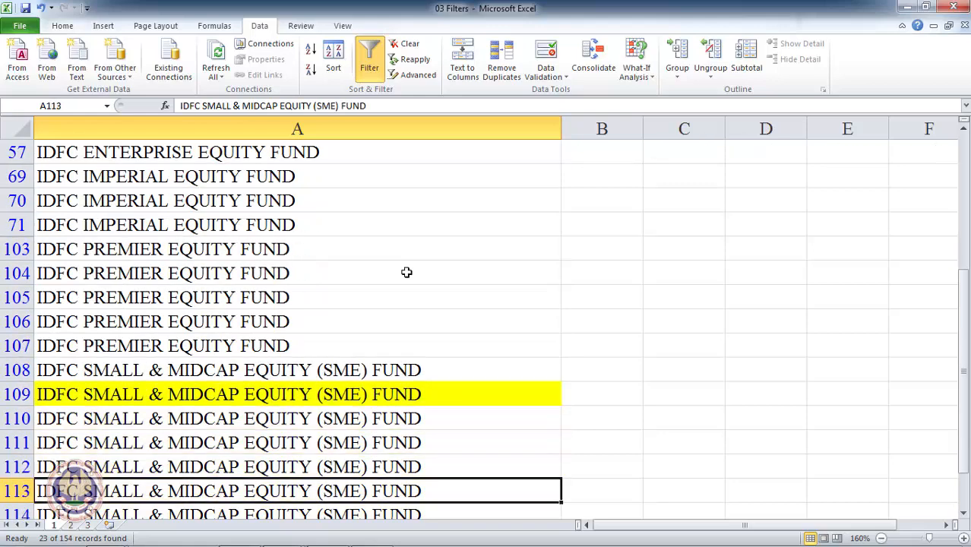
key(Up)
key(Up)
key(Up)
key(Up)
key(Up)
key(Up)
key(Up)
key(Up)
key(Up)
key(Up)
key(Up)
key(Up)
key(Up)
key(Up)
key(Up)
key(Up)
key(Up)
key(Up)
key(Up)
key(Up)
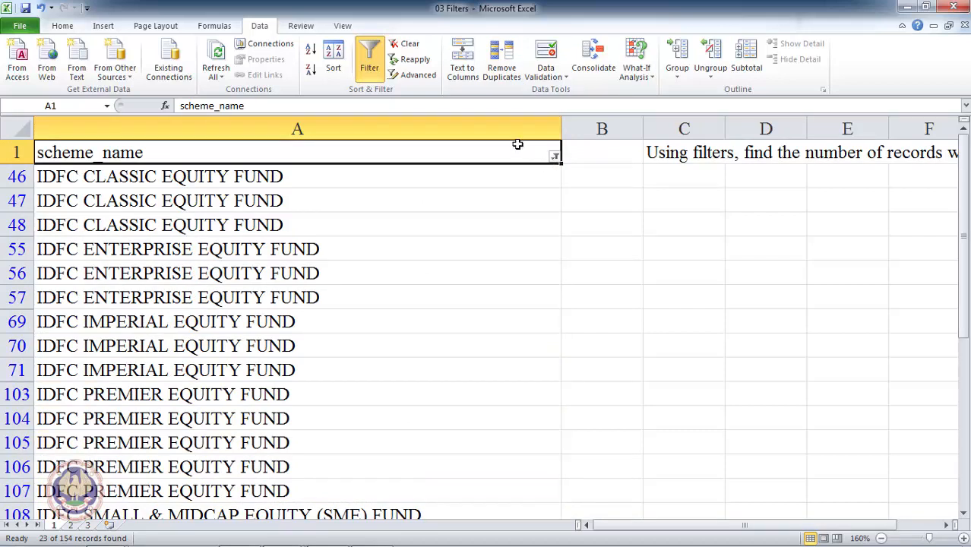
- Clear the text filter and filter scheme_name again by searching its values for "equ" and keeping all search results
click(409, 44)
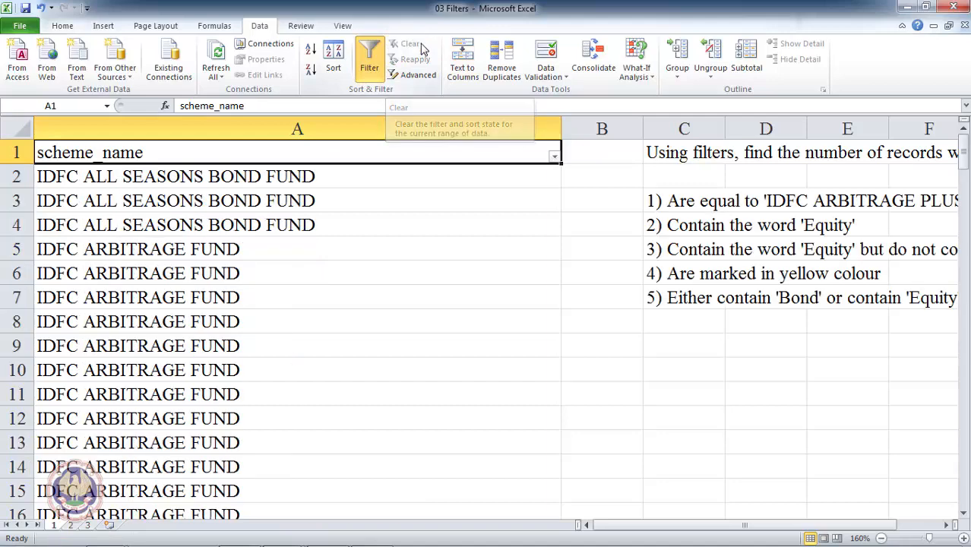
click(554, 156)
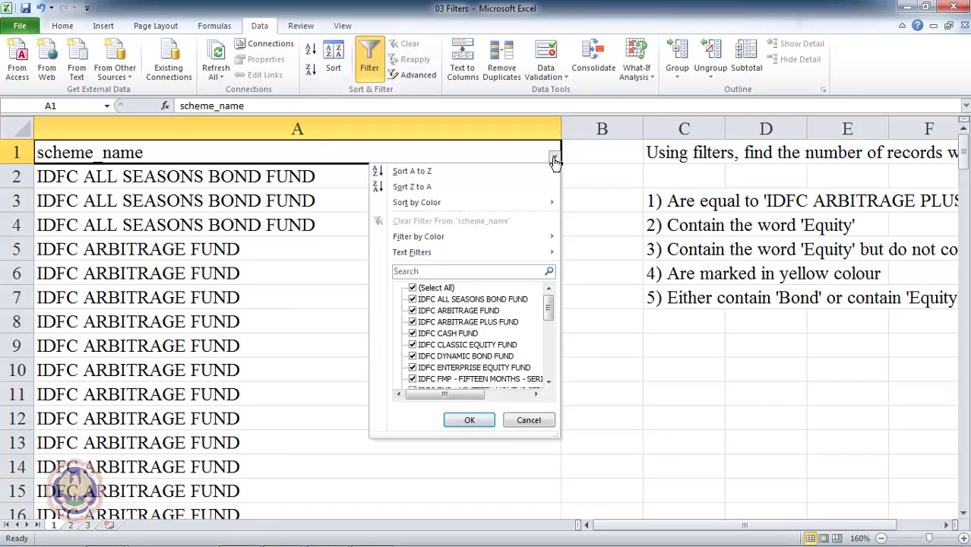
click(448, 271)
text(eq)
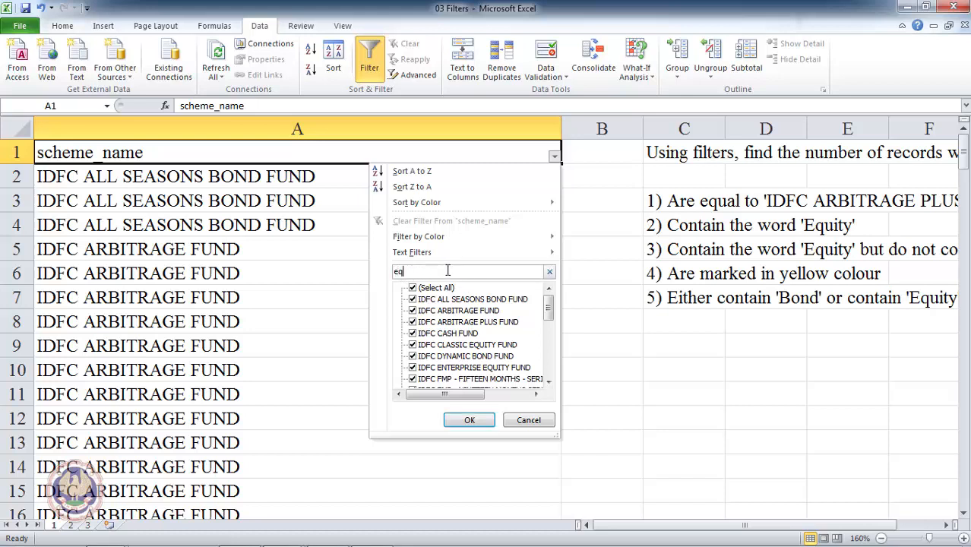
text(u)
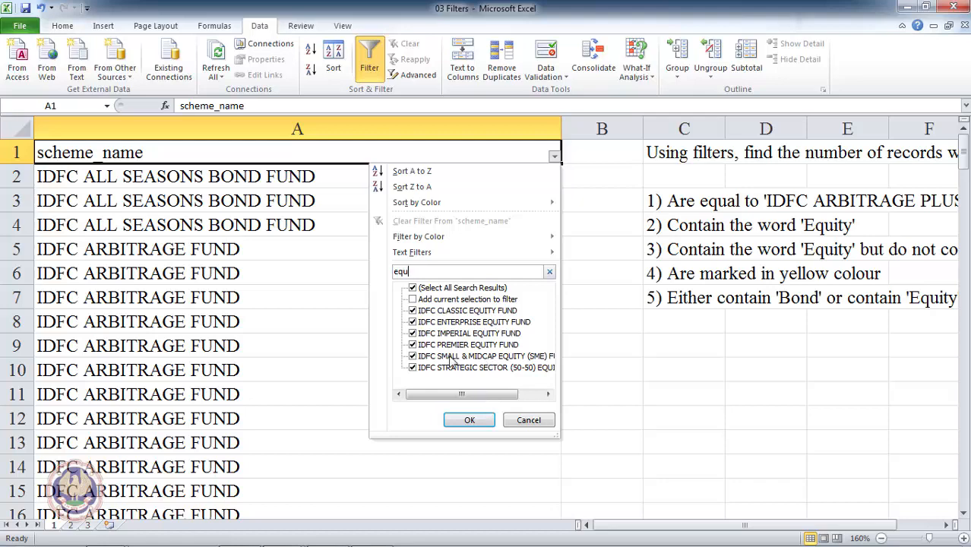
click(461, 425)
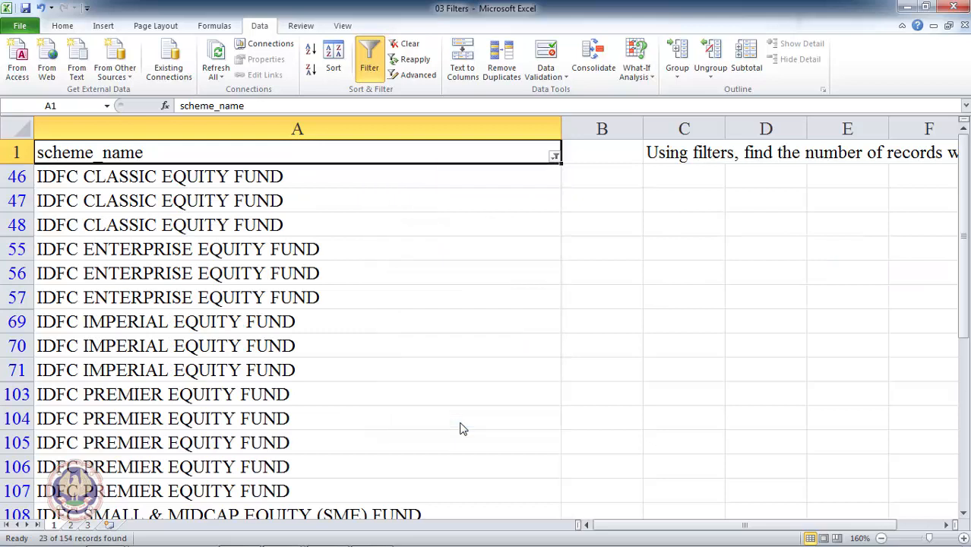
- Examine the records shown by the "equ" search filter and return to the scheme_name header
key(Down)
key(Down)
key(Down)
key(Down)
key(Down)
key(Down)
key(Down)
key(Down)
key(Down)
key(Down)
key(Down)
key(Down)
key(Down)
key(Down)
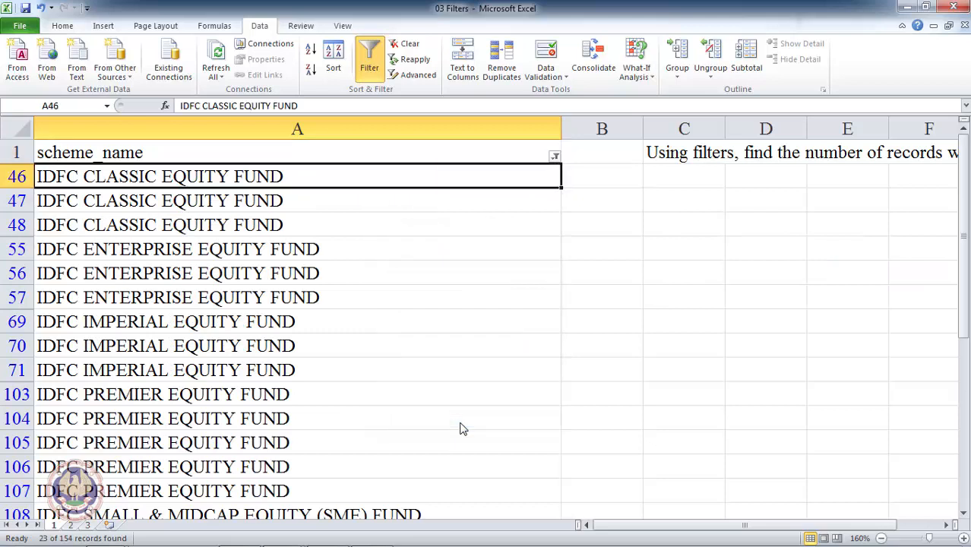
key(Up)
key(Up)
key(Up)
key(Up)
key(Up)
key(Up)
key(Up)
key(Up)
key(Up)
key(Up)
key(Up)
key(Up)
key(Up)
key(Up)
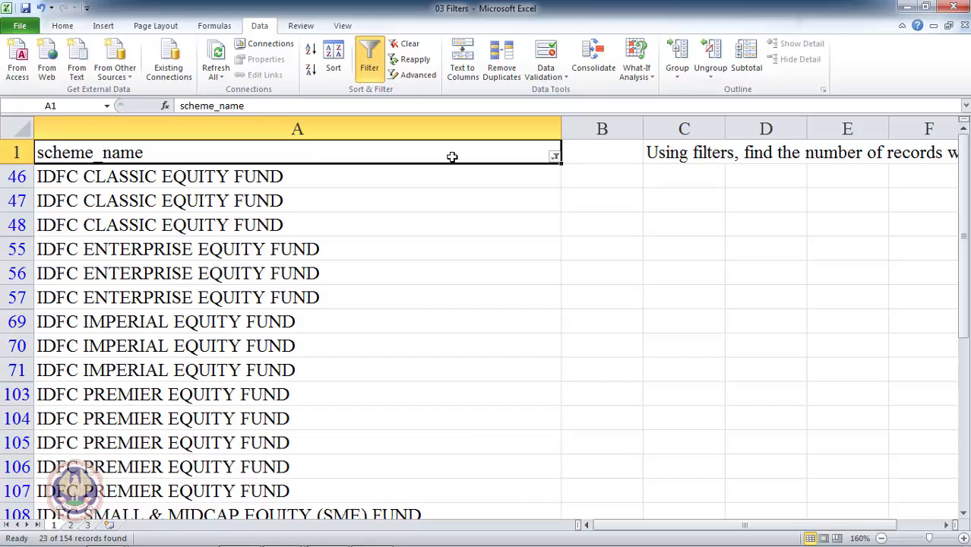
- Clear the scheme_name filter and select the third question in C5, about 'Equity' without 'Premier'
click(417, 46)
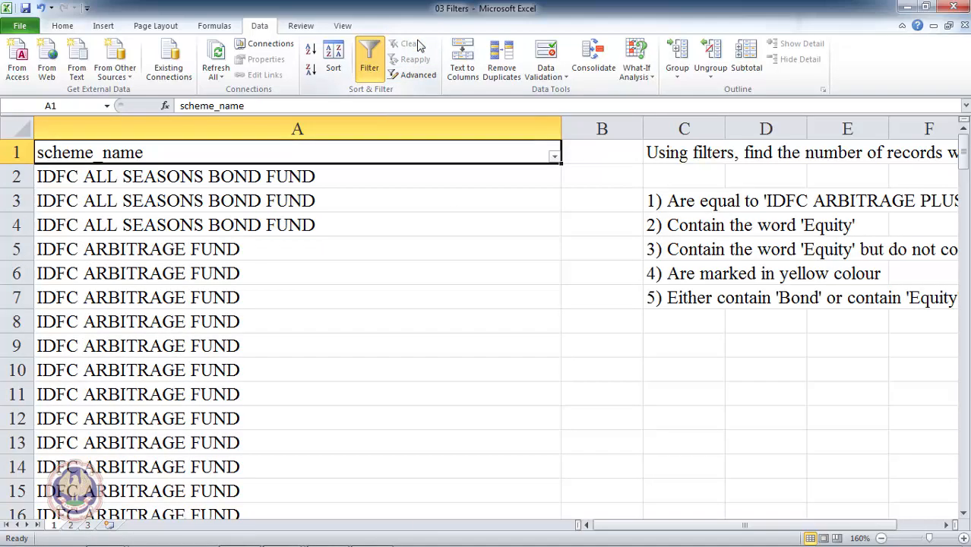
click(652, 240)
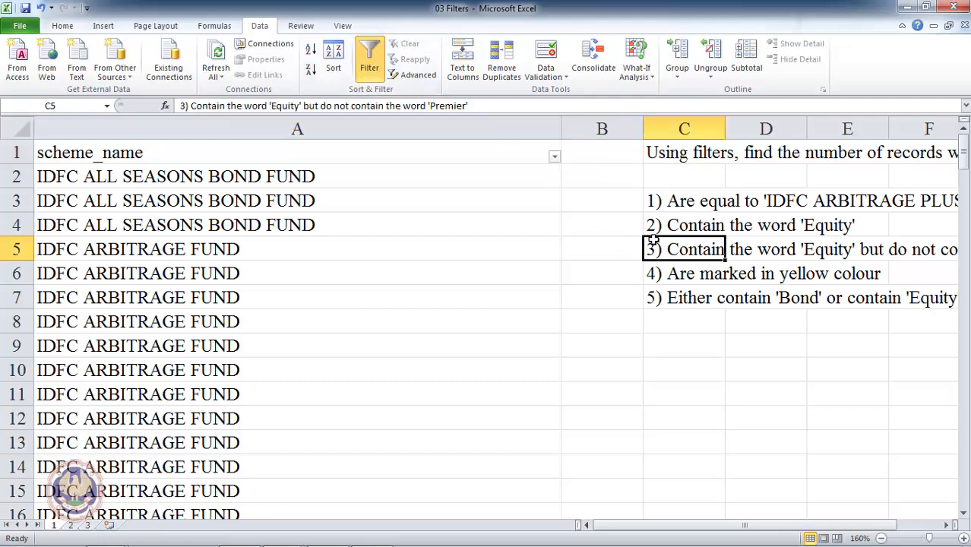
- Read the third question in row 5 in full and return to the scheme_name column
key(Right)
key(Right)
key(Right)
key(Right)
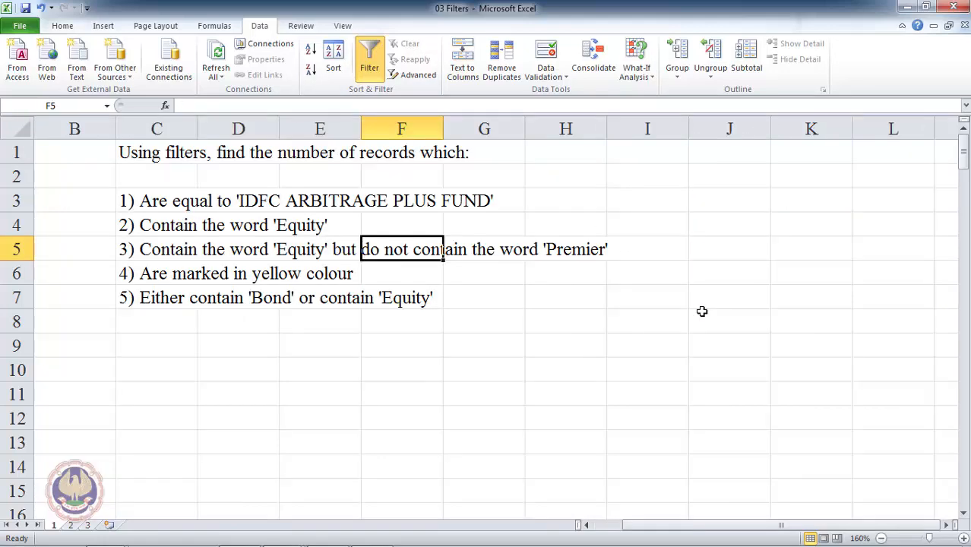
key(Left)
key(Left)
key(Left)
key(Left)
key(Left)
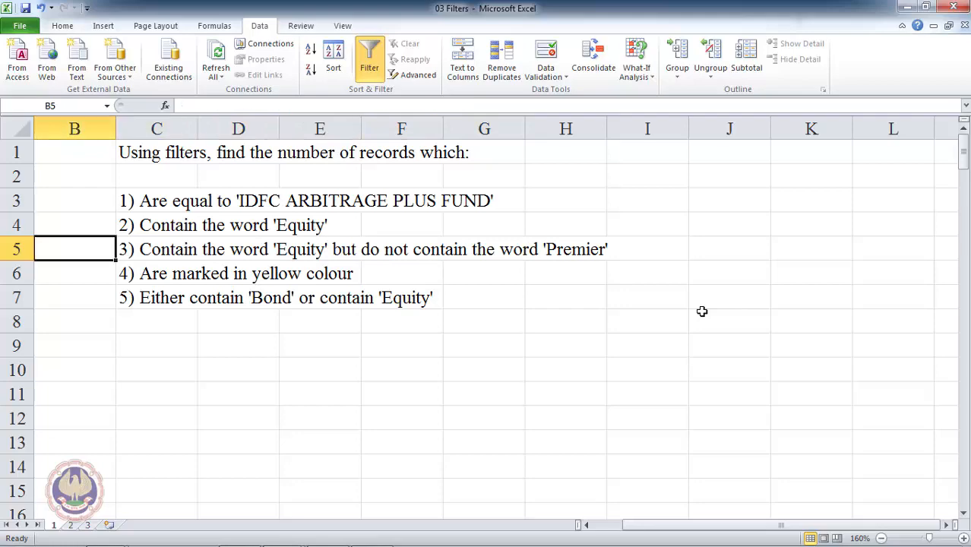
key(Left)
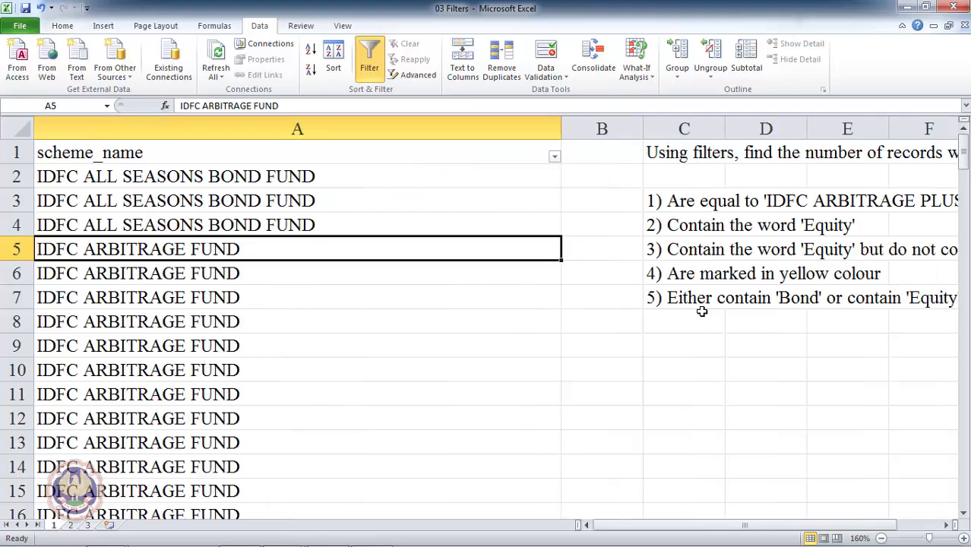
key(Right)
key(Right)
key(Right)
key(Right)
key(Right)
key(Right)
key(Left)
key(Left)
key(Left)
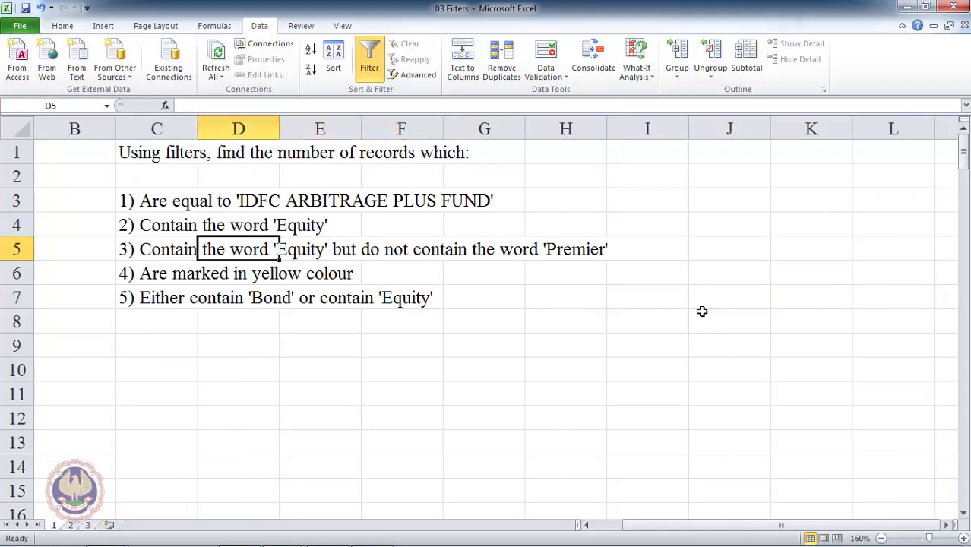
key(Left)
key(Left)
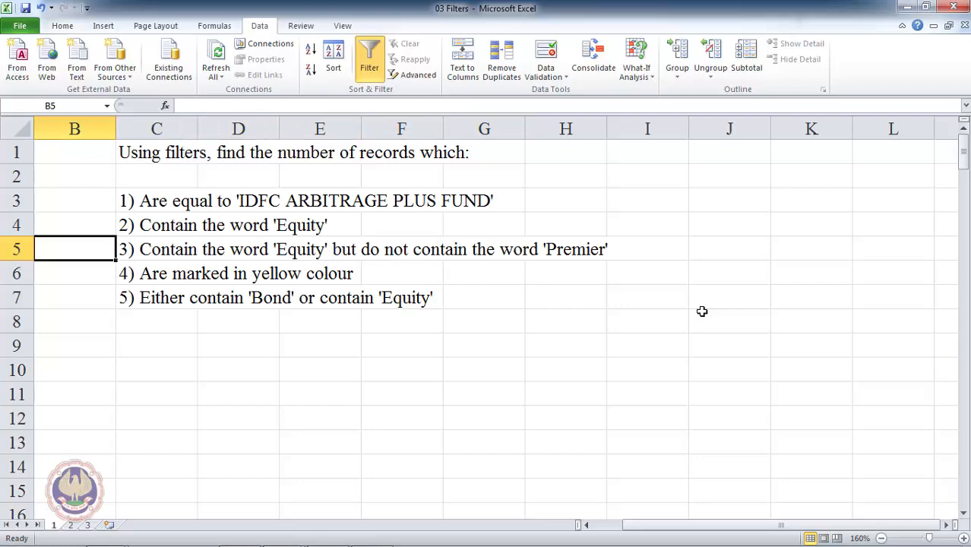
key(Right)
key(Right)
key(Left)
key(Left)
key(Left)
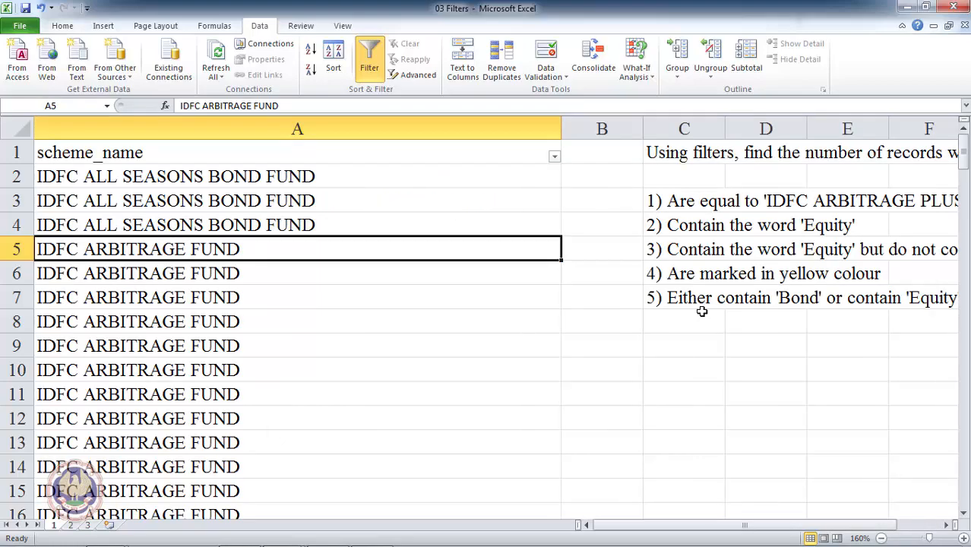
- Filter scheme_name by searching its values for "equ" and excluding IDFC PREMIER EQUITY FUND from the search results
key(Up)
key(Up)
key(Up)
key(Up)
key(alt+Down)
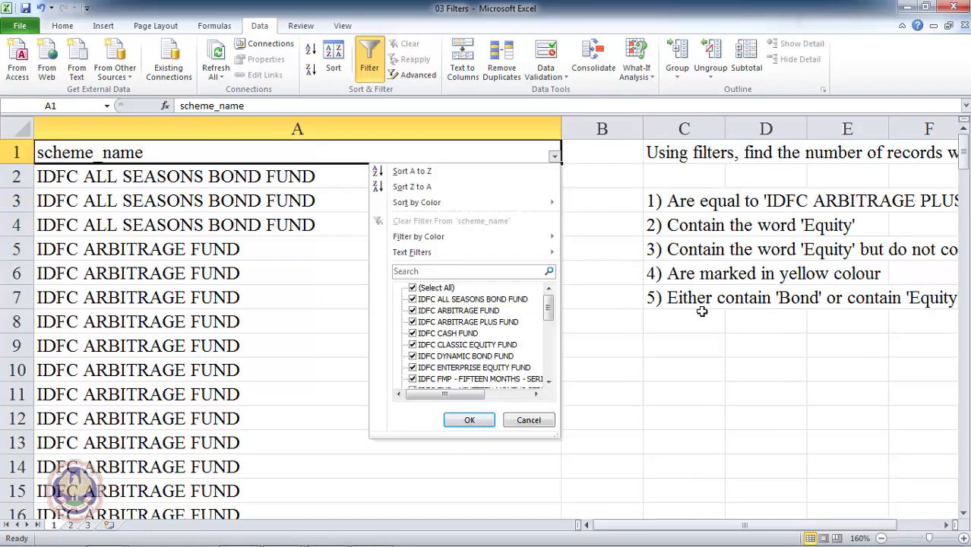
key(Down)
key(Down)
key(Down)
key(Down)
key(Down)
key(Down)
text(equ)
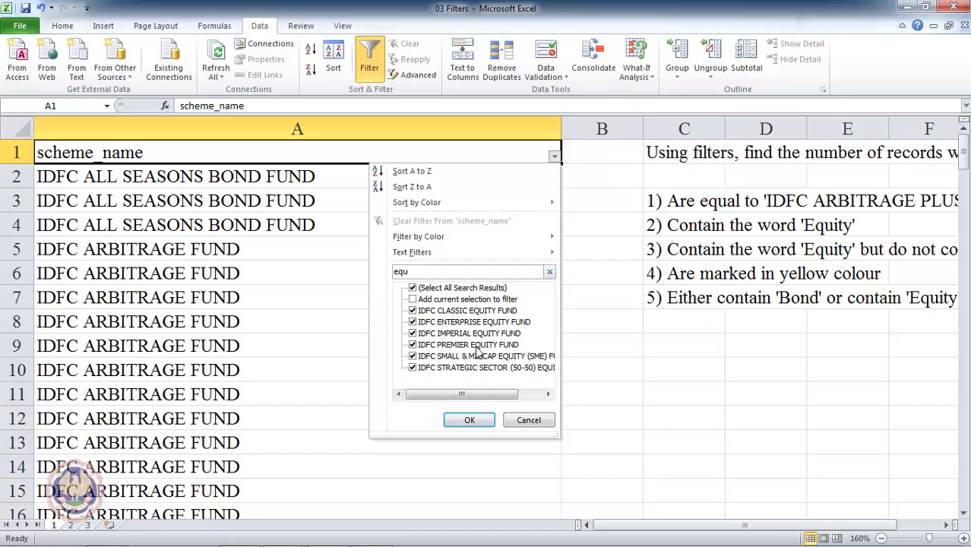
click(412, 346)
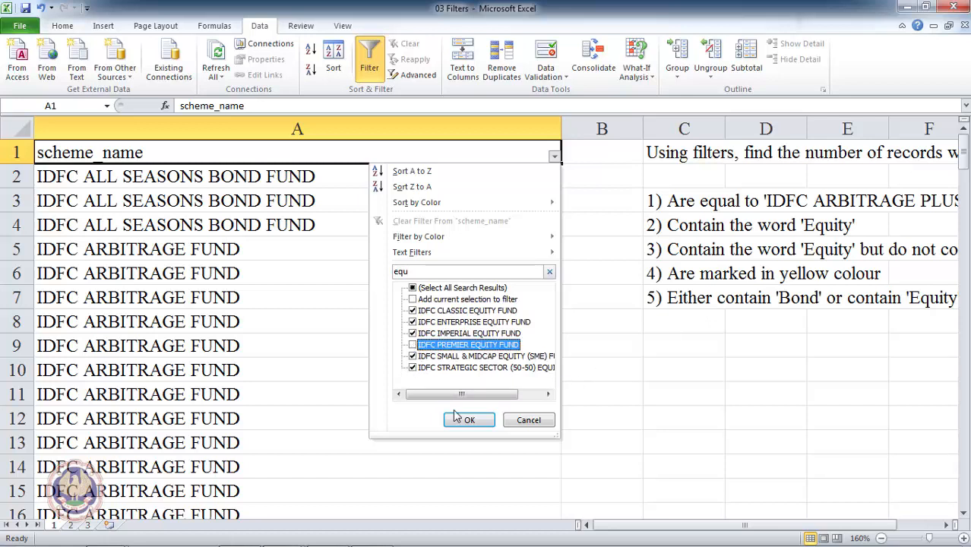
click(469, 423)
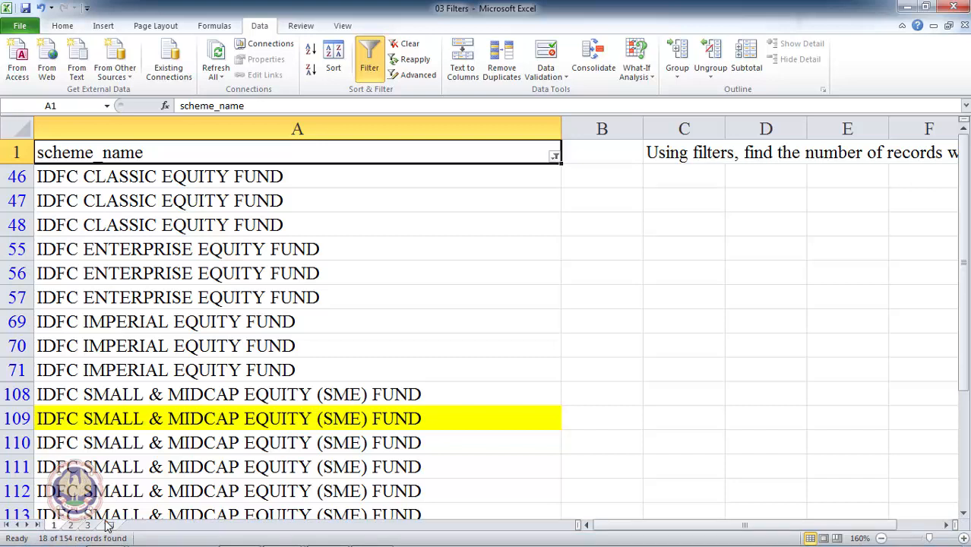
- Start a custom text filter on scheme_name and set its first condition to contains "equity"
click(555, 157)
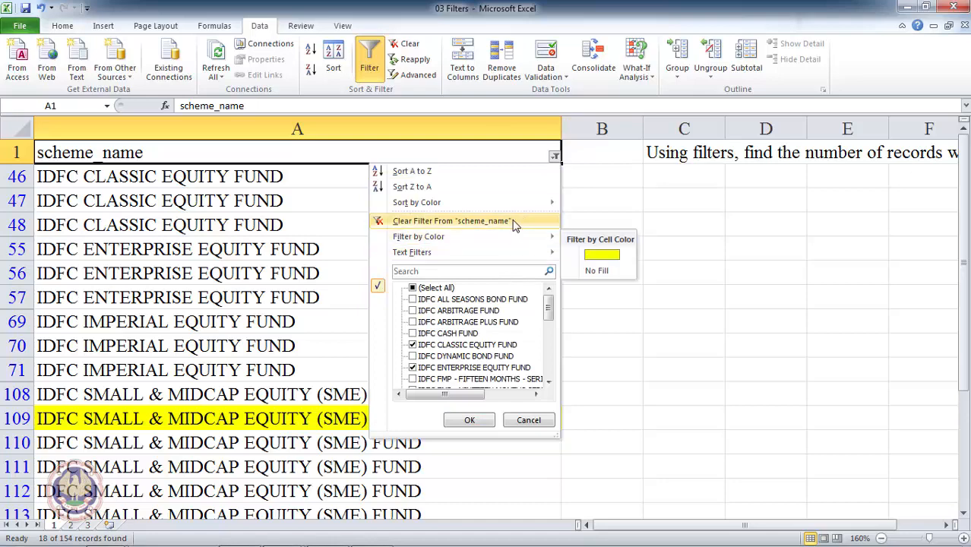
mouse_move(510, 259)
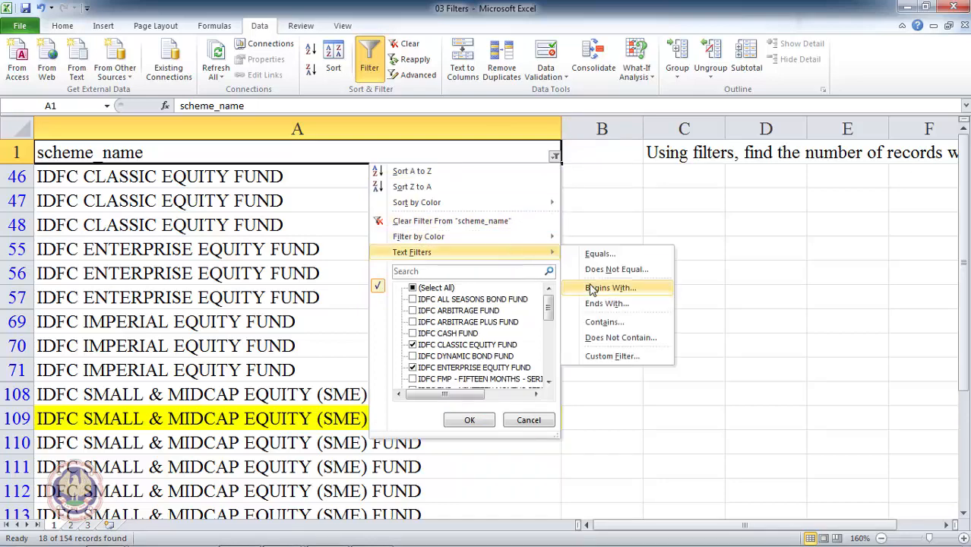
click(600, 356)
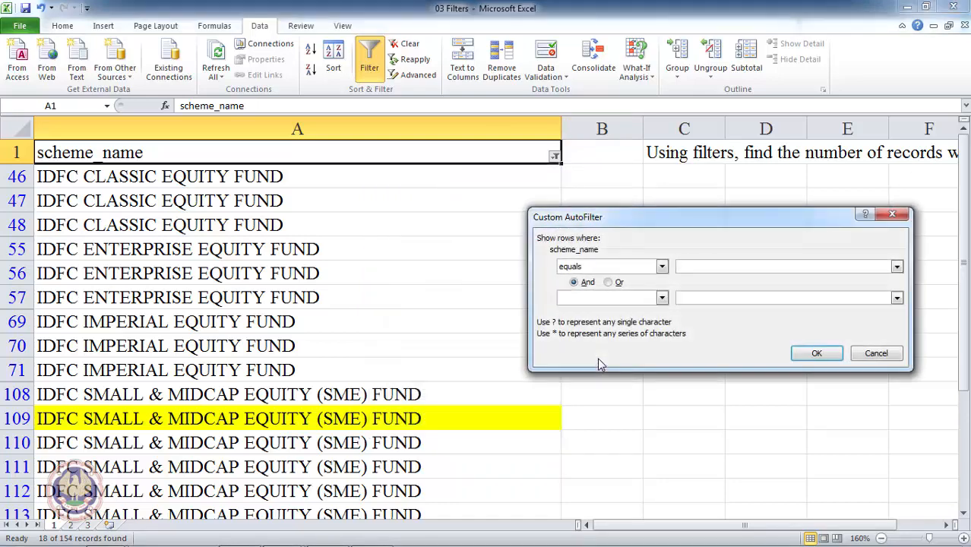
click(661, 267)
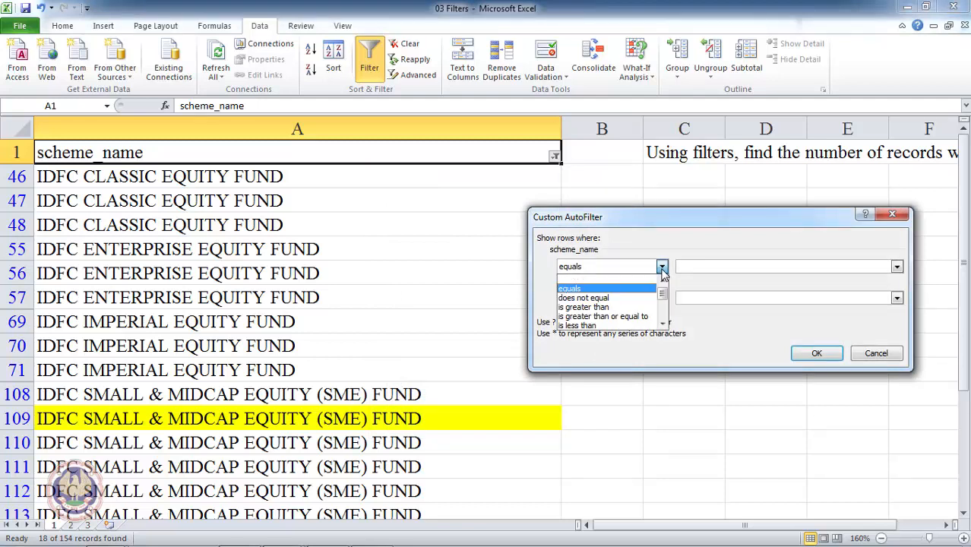
click(663, 325)
click(662, 325)
click(663, 325)
click(662, 324)
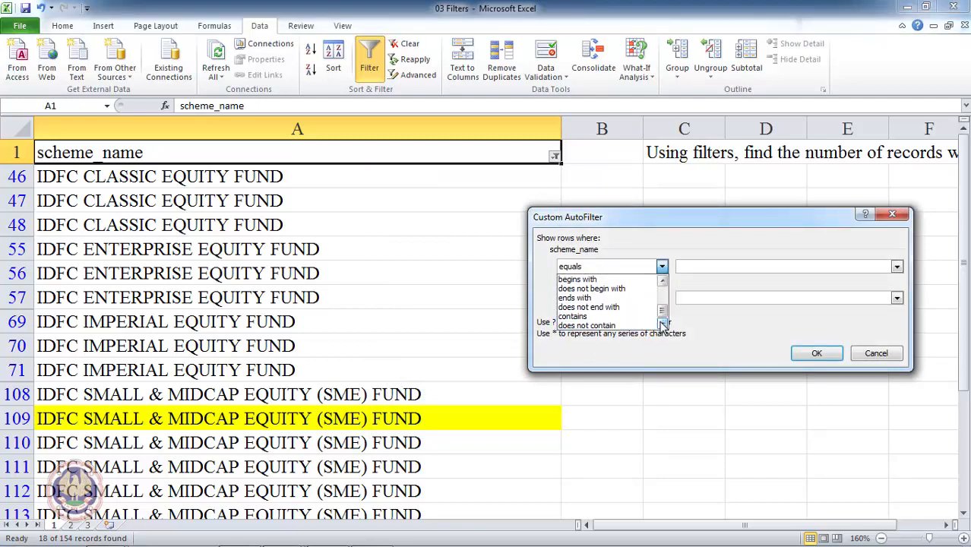
click(597, 316)
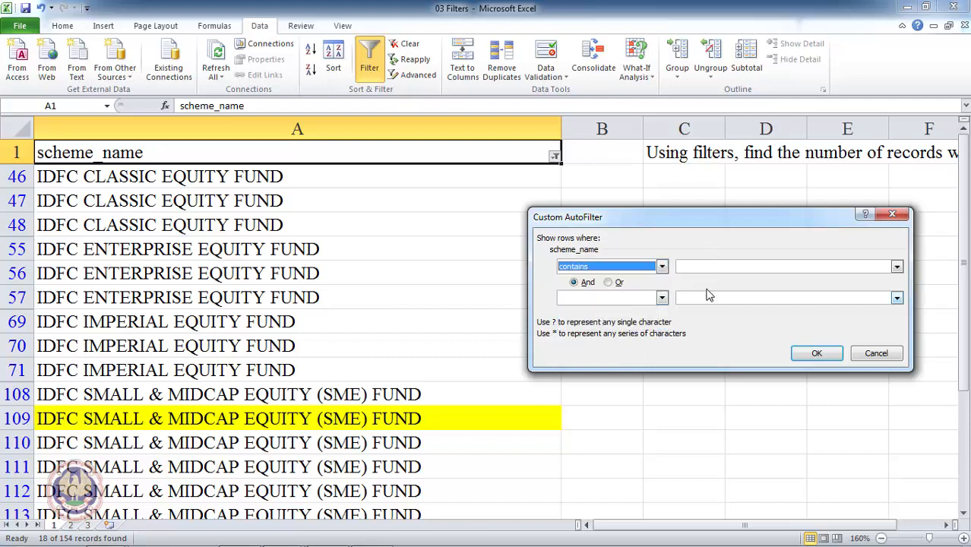
click(710, 266)
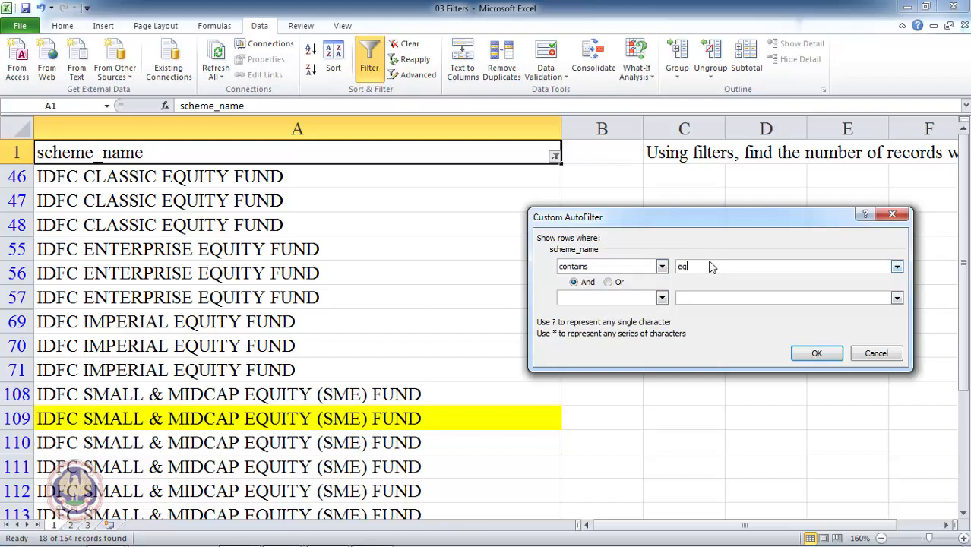
- Add the And condition does not contain "premier" to the custom filter and apply it
click(663, 298)
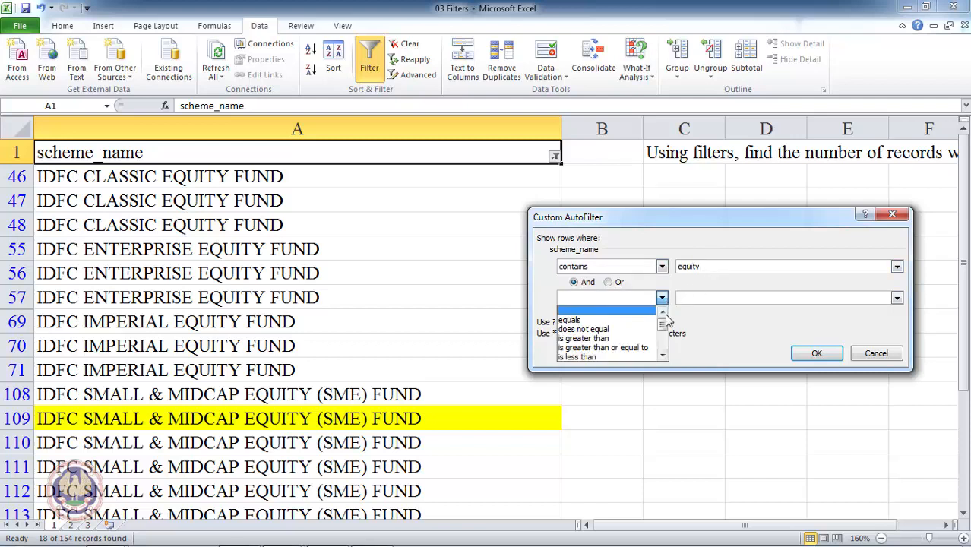
drag(664, 326, 663, 354)
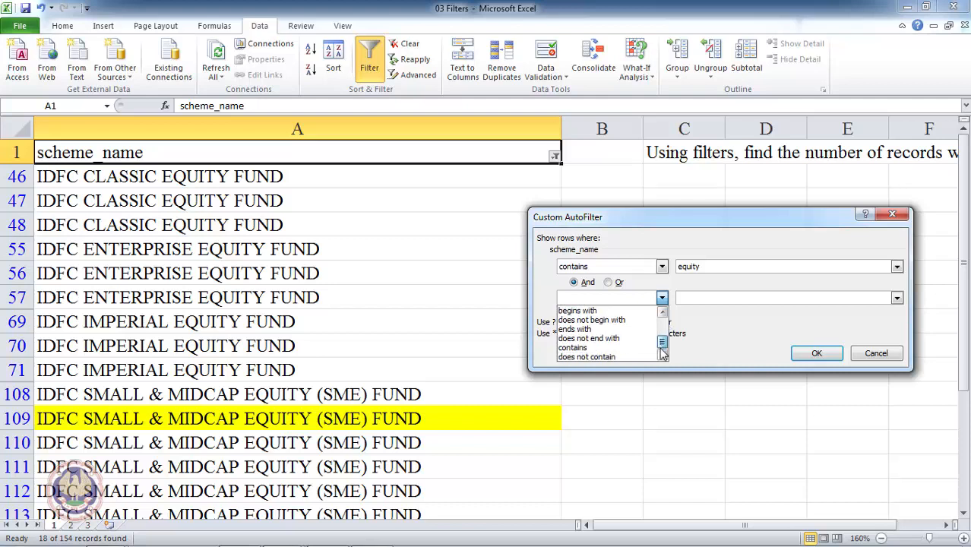
click(643, 355)
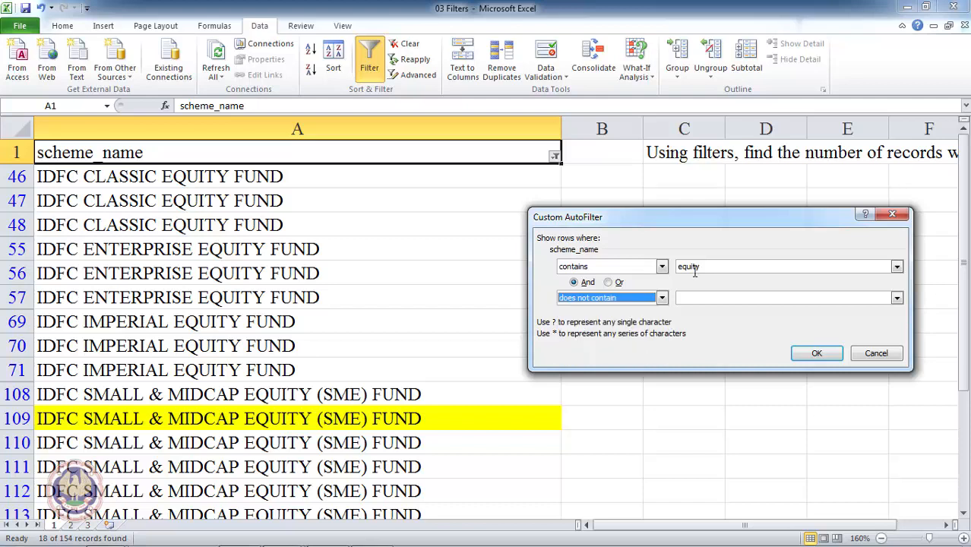
click(698, 298)
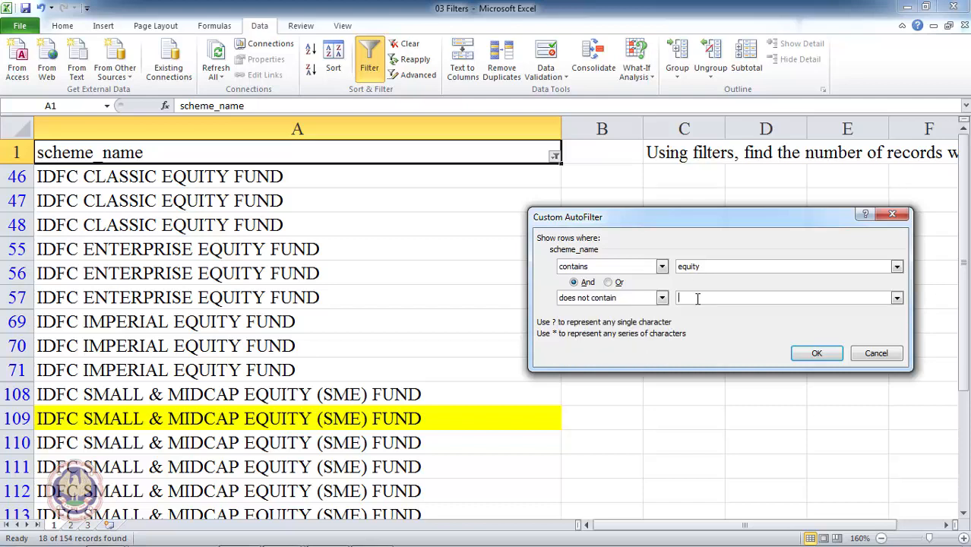
text(premier)
click(816, 354)
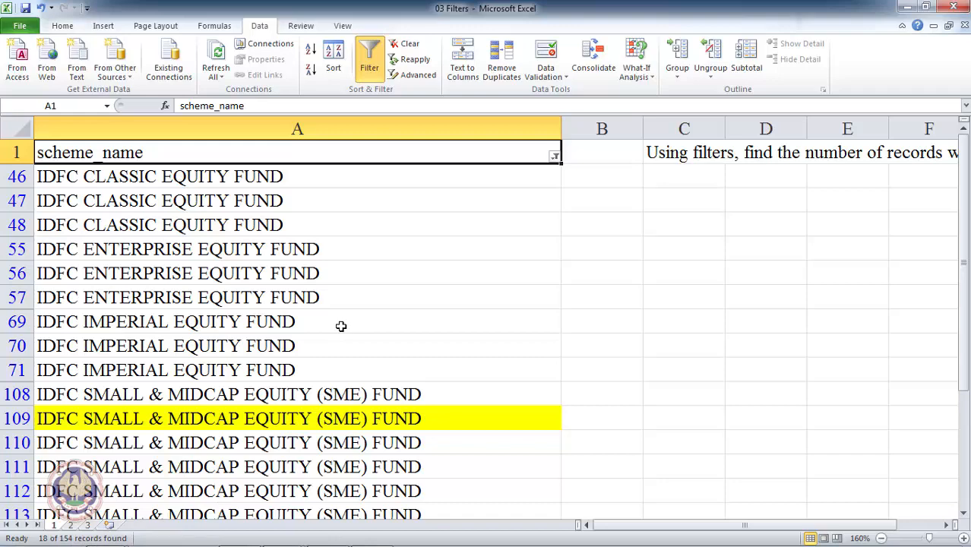
- Clear the custom text filter and, for the fourth question in C6, filter scheme_name by yellow cell colour
click(415, 45)
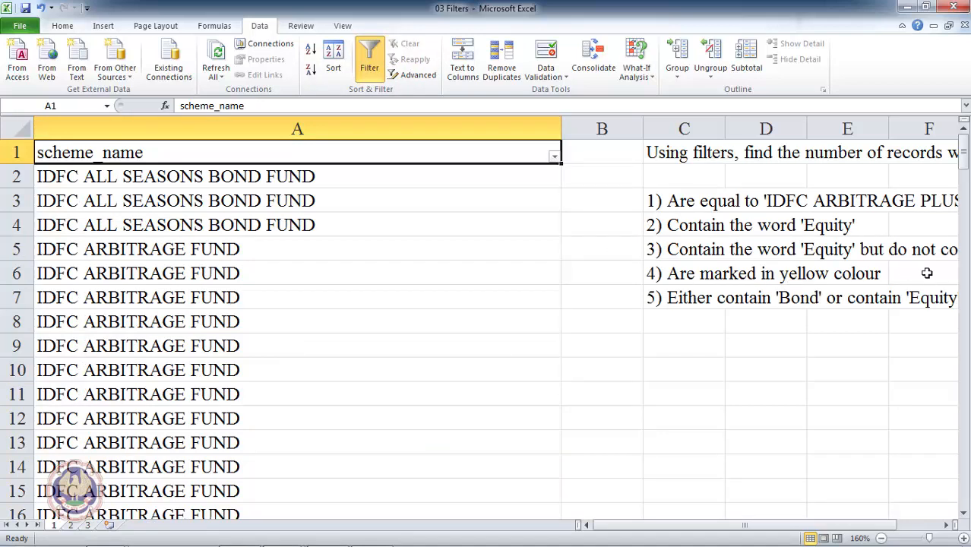
click(693, 274)
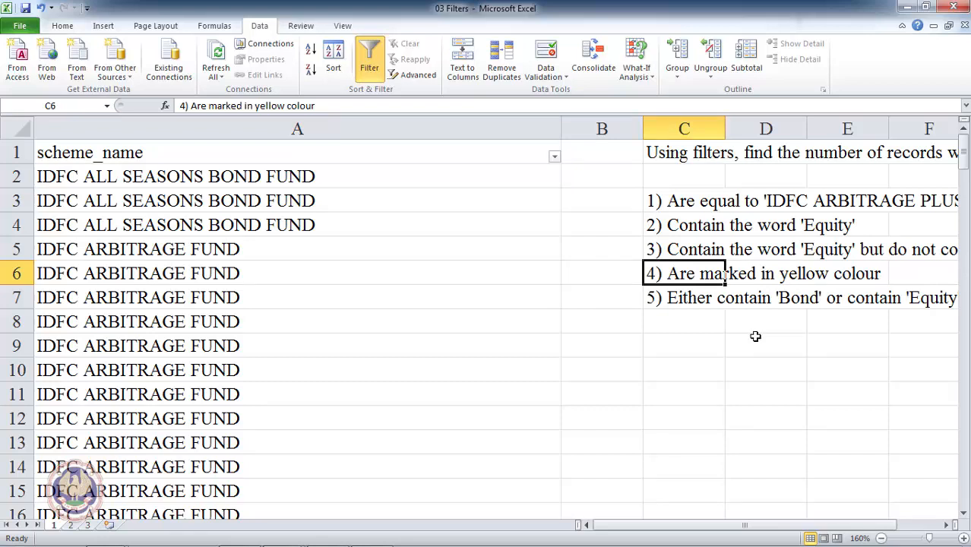
key(Left)
key(Left)
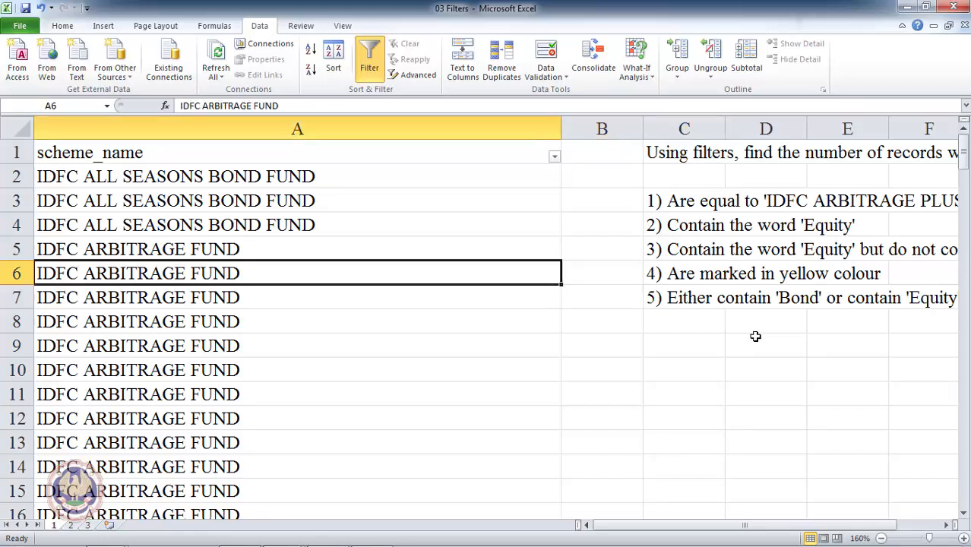
key(ctrl+Up)
key(alt+Down)
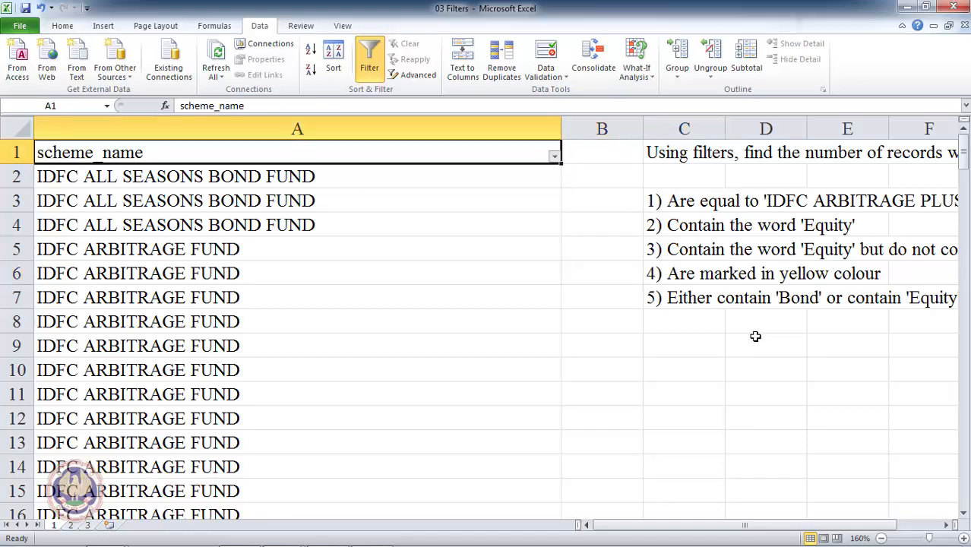
key(i)
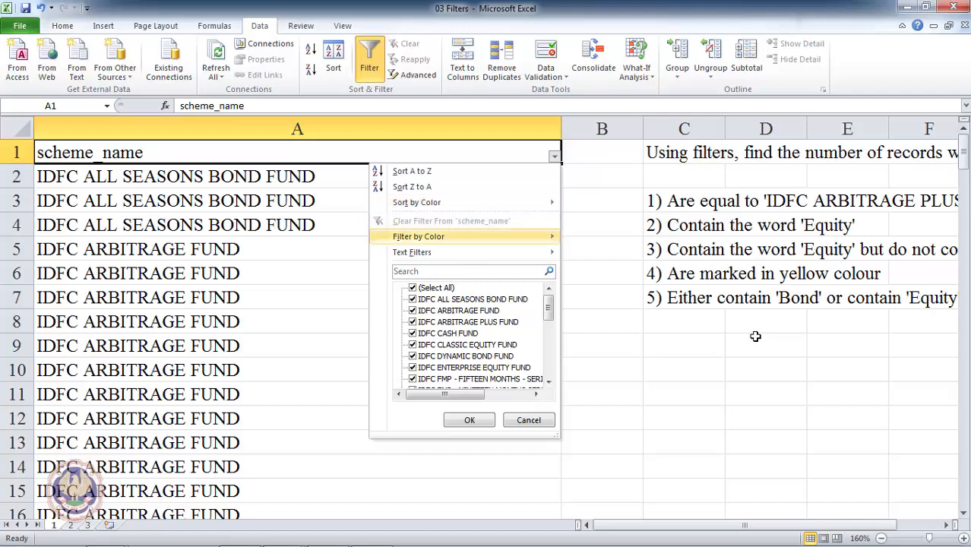
key(Right)
key(Down)
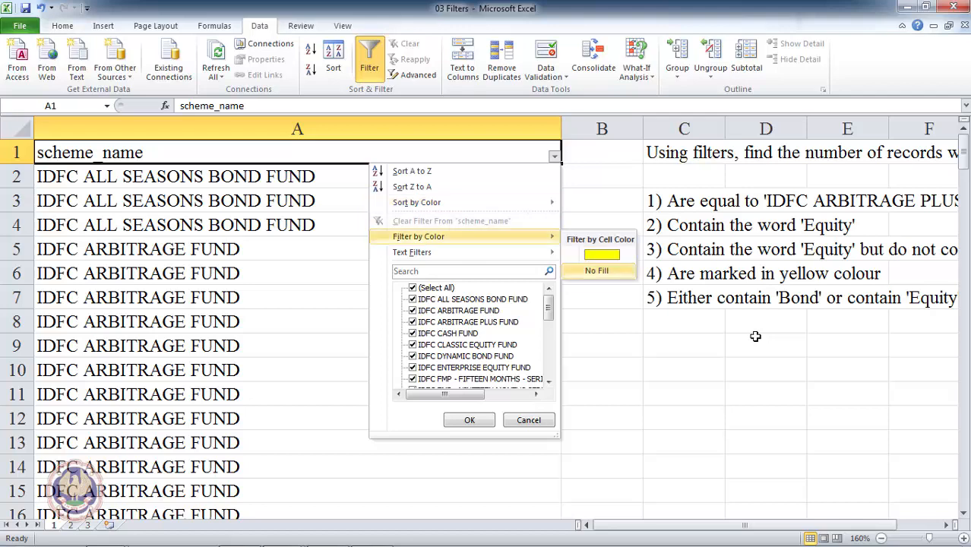
key(Up)
key(Return)
key(Down)
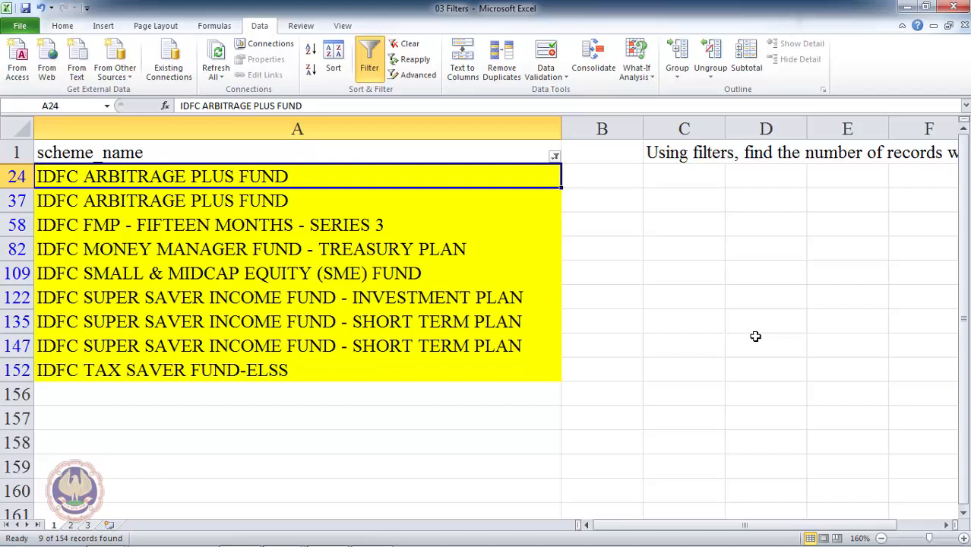
key(Up)
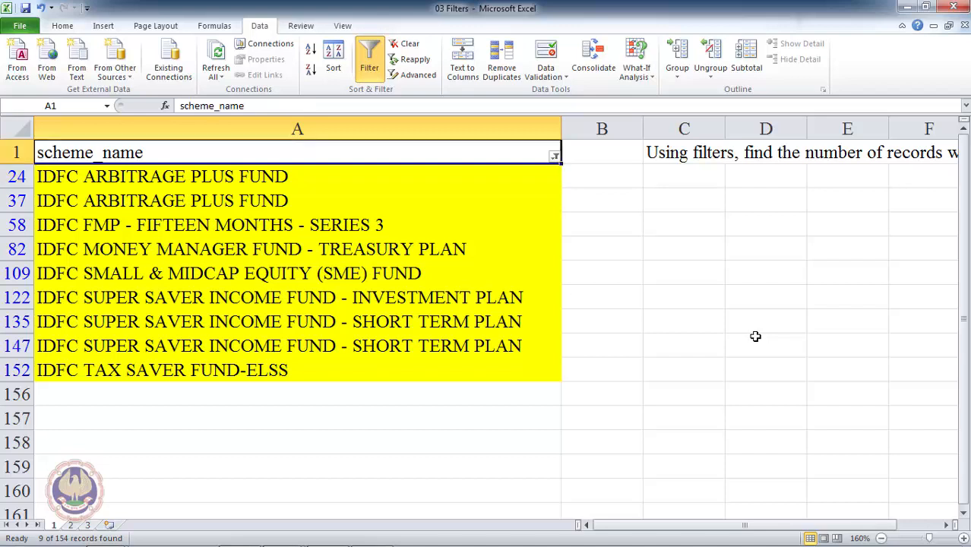
- Clear the cell colour filter so all records are shown again
key(alt+d)
key(f)
key(s)
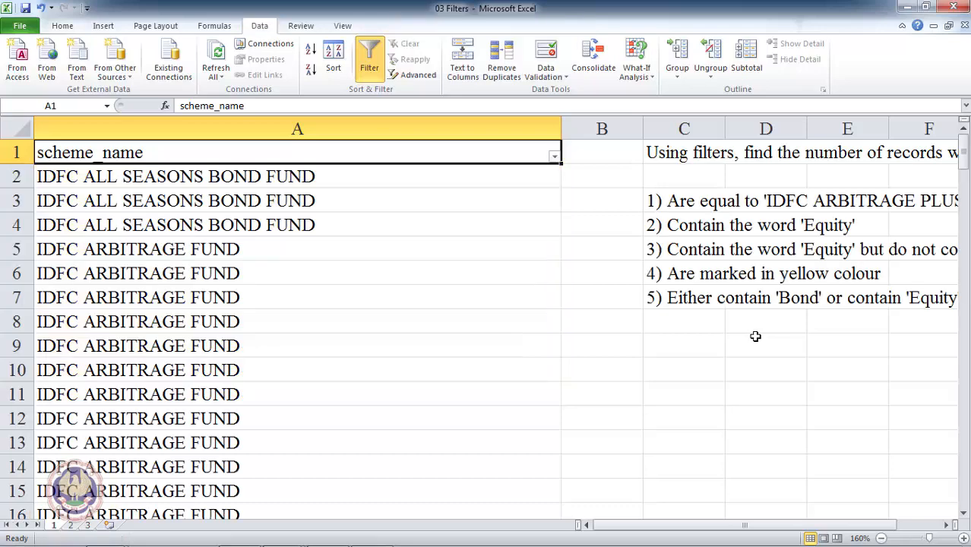
- Bring the full question list into view and read the fifth question, about 'Bond' or 'Equity'
key(Right)
key(Right)
key(Right)
key(Right)
key(Right)
key(Right)
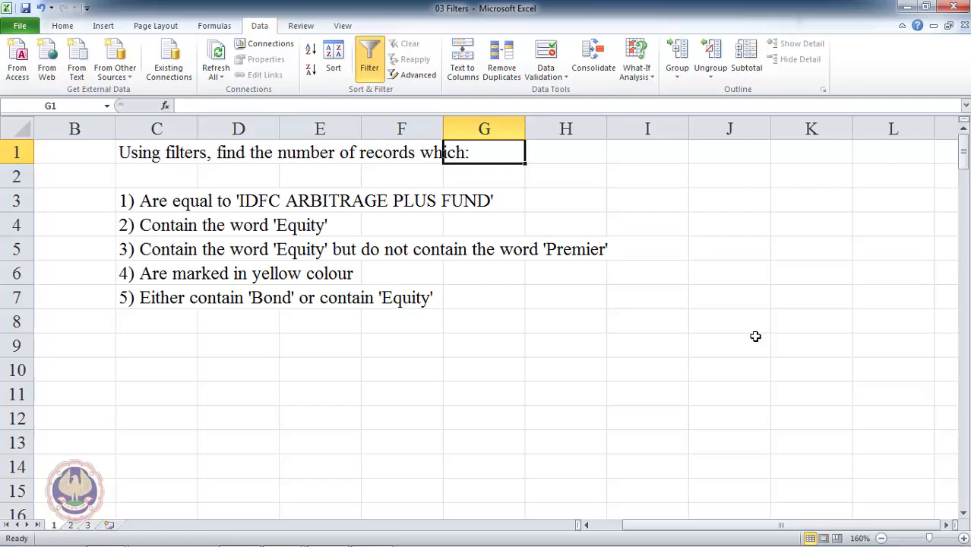
key(Left)
key(Left)
key(Left)
key(Left)
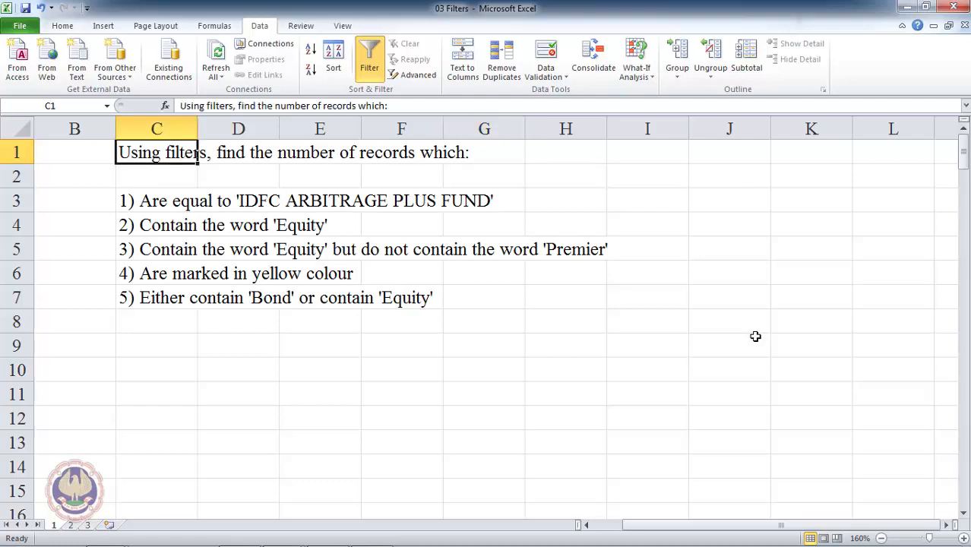
- Start a custom text filter on the scheme_name column with the first condition contains "bond"
key(Left)
key(Left)
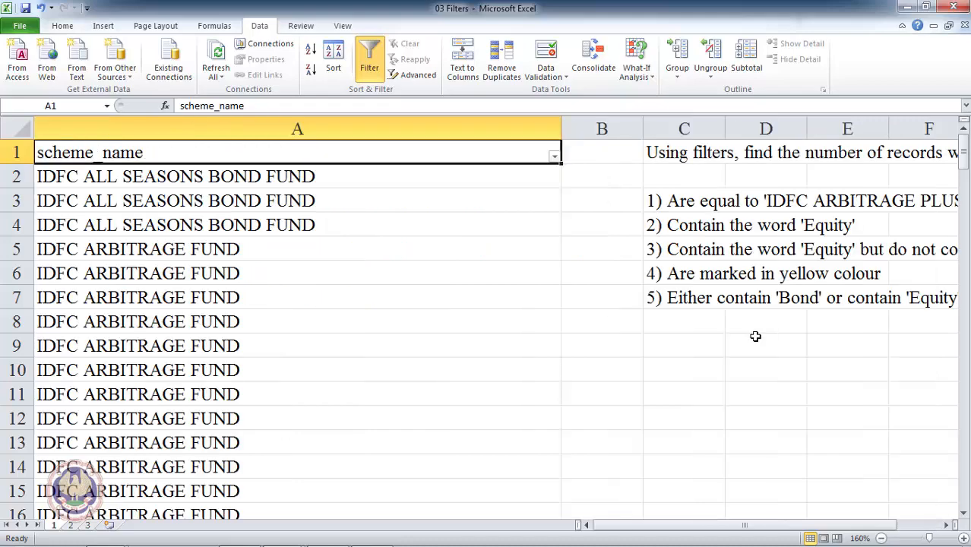
click(555, 156)
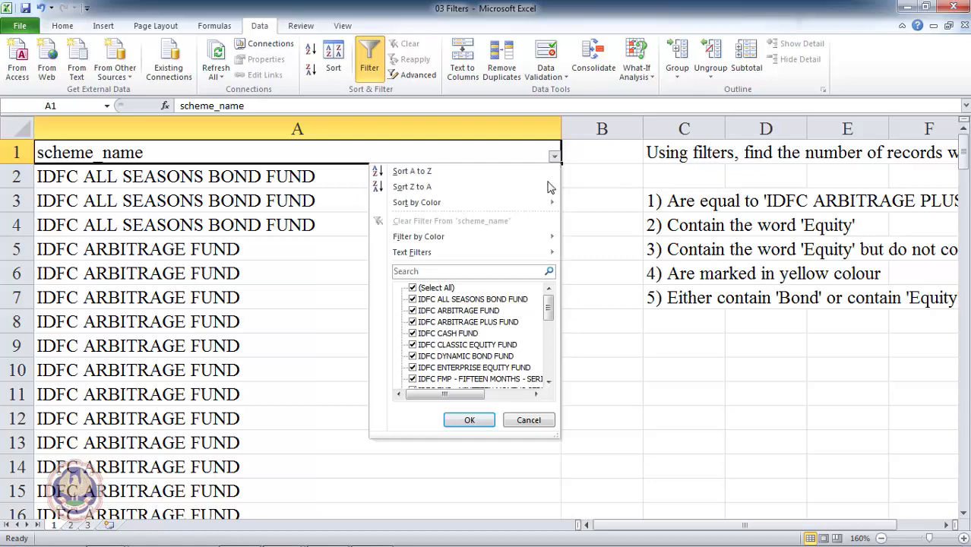
mouse_move(537, 257)
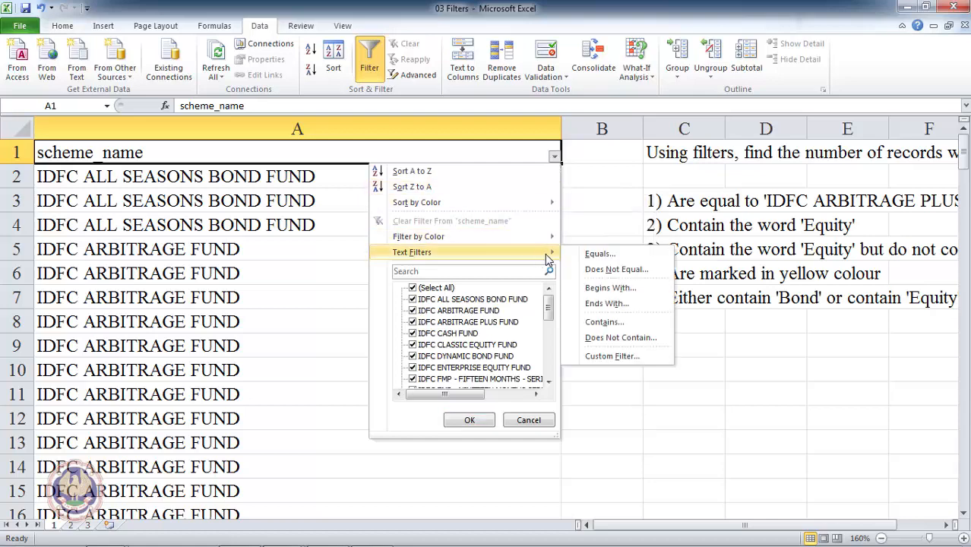
click(653, 360)
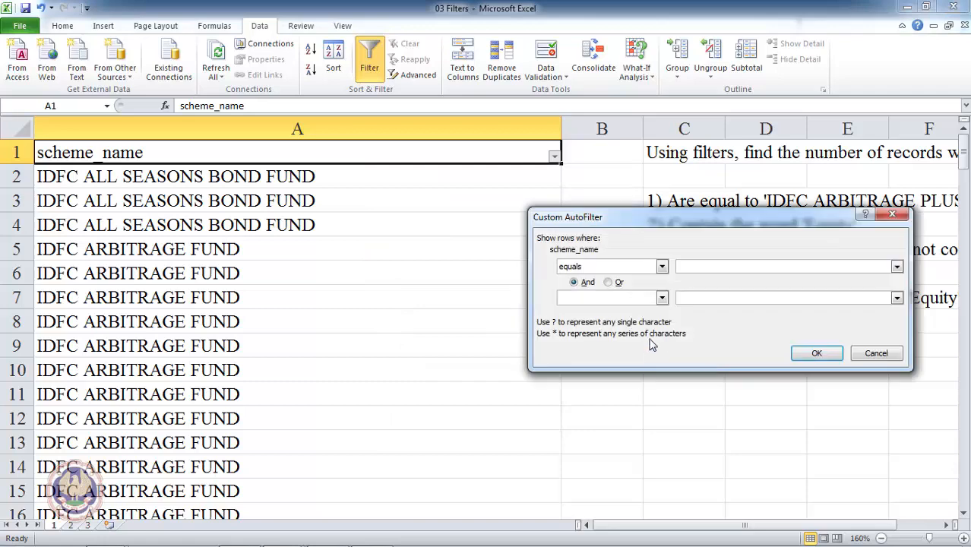
click(662, 266)
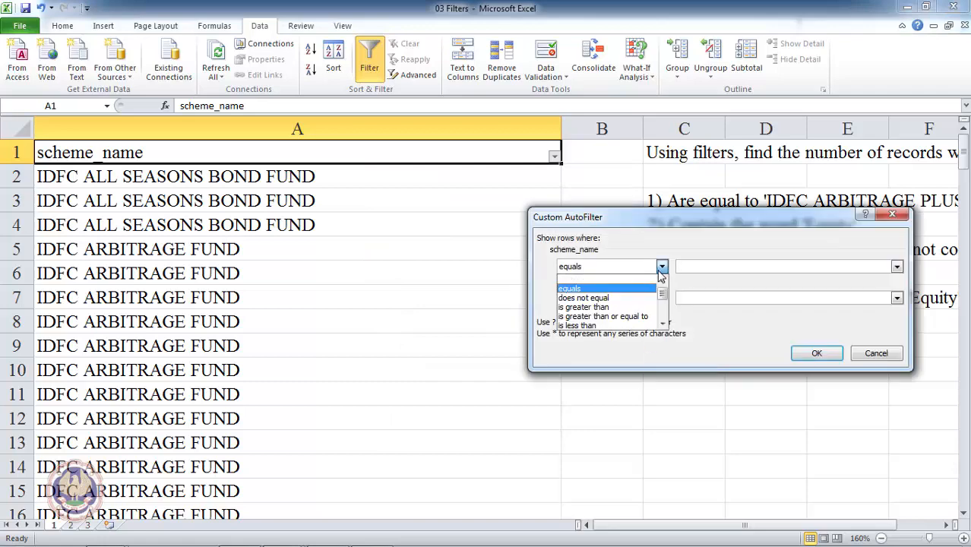
scroll(652, 299, down, 3)
click(651, 315)
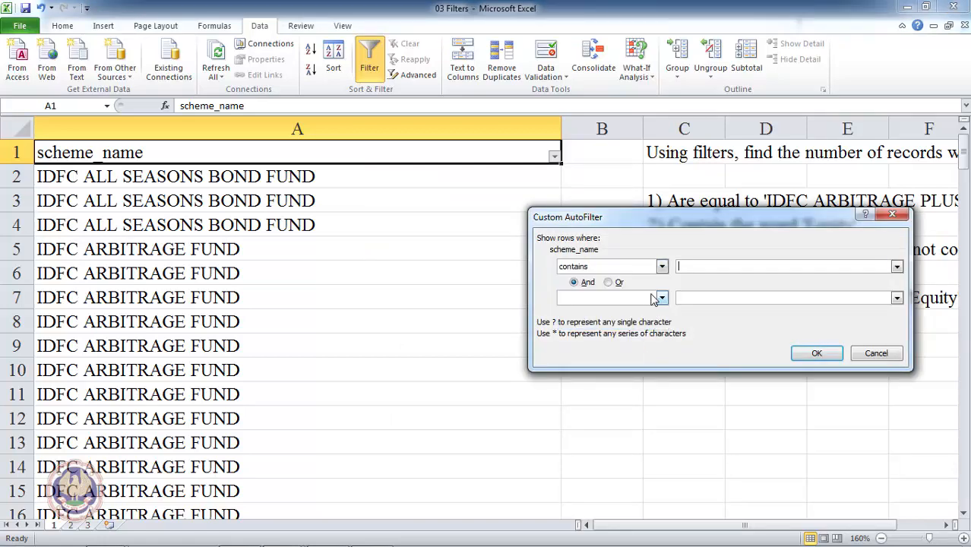
text(bond)
key(BackSpace)
key(BackSpace)
text(nd)
- Add the Or condition contains "equity" to the custom filter and apply it
click(613, 284)
click(614, 299)
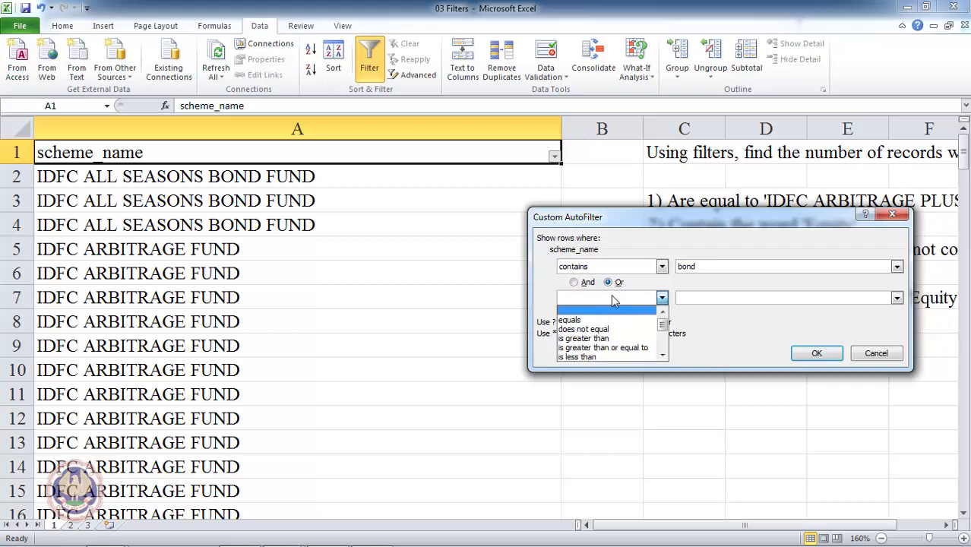
key(c)
key(Tab)
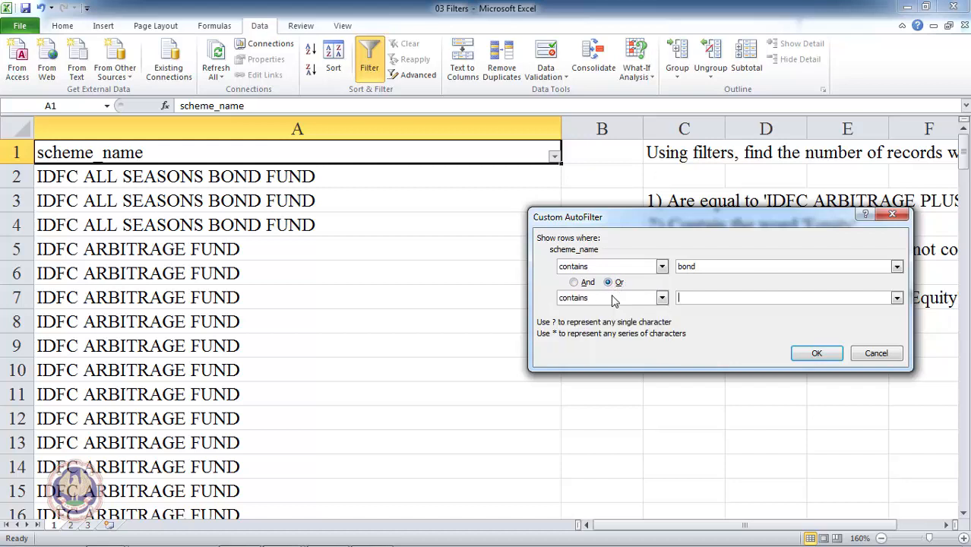
text(equity)
click(811, 357)
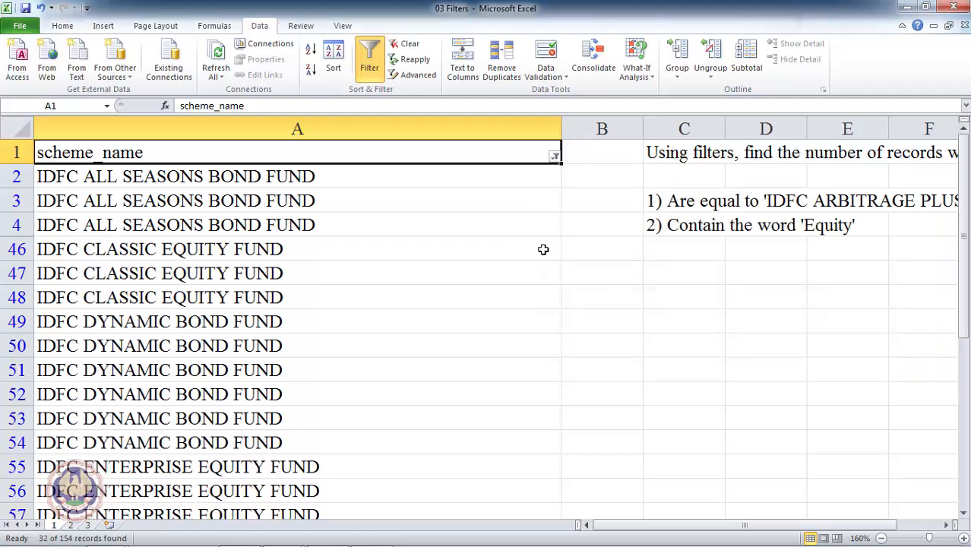
- Look through the filtered scheme_name records from first to last to check that each contains Bond or Equity
click(387, 209)
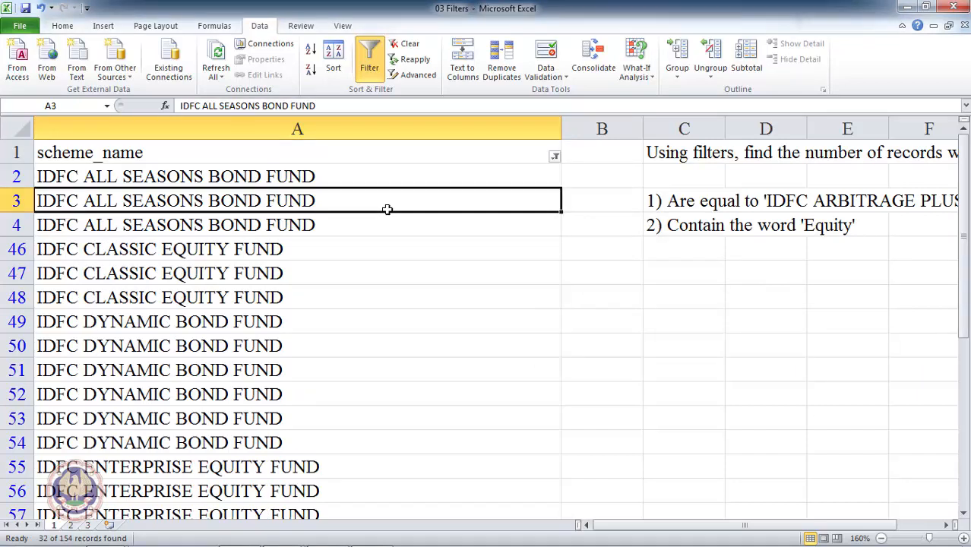
key(Down)
key(Down)
key(Down)
key(Down)
key(Down)
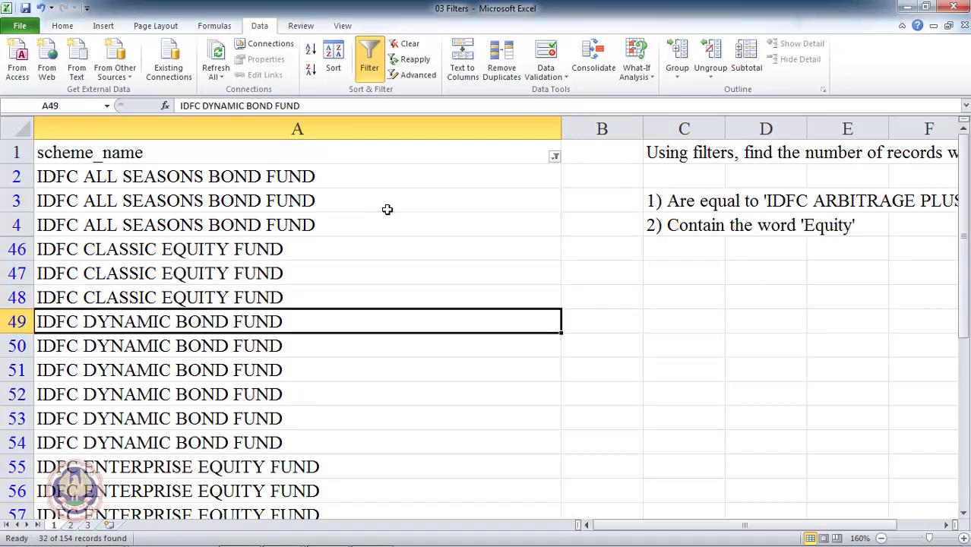
key(Down)
key(Down)
key(Down)
key(Down)
key(Down)
key(Down)
key(Down)
key(Down)
key(Down)
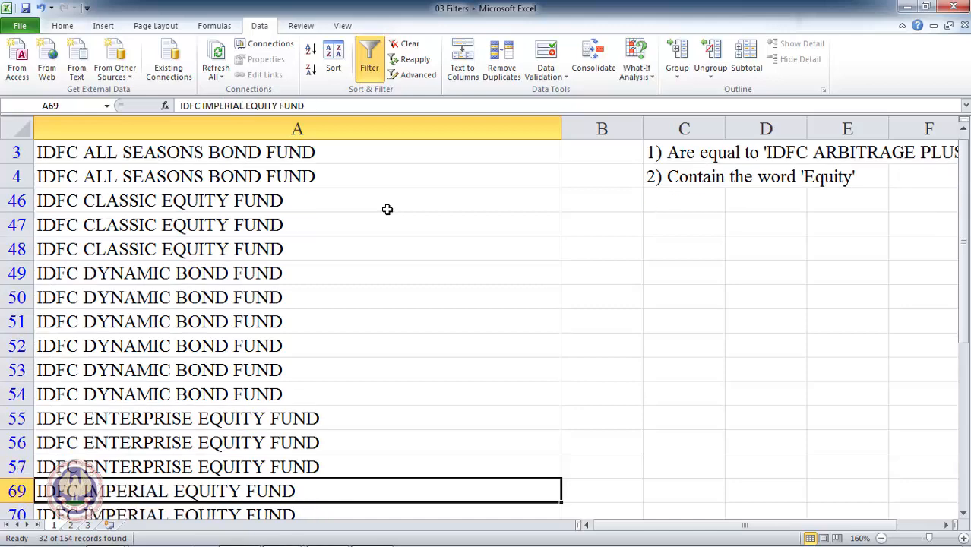
key(Down)
key(Down)
key(Down)
key(Down)
key(Down)
key(Down)
key(Down)
key(Down)
key(Down)
key(Down)
key(Down)
key(Down)
key(Down)
key(Down)
key(Down)
key(Down)
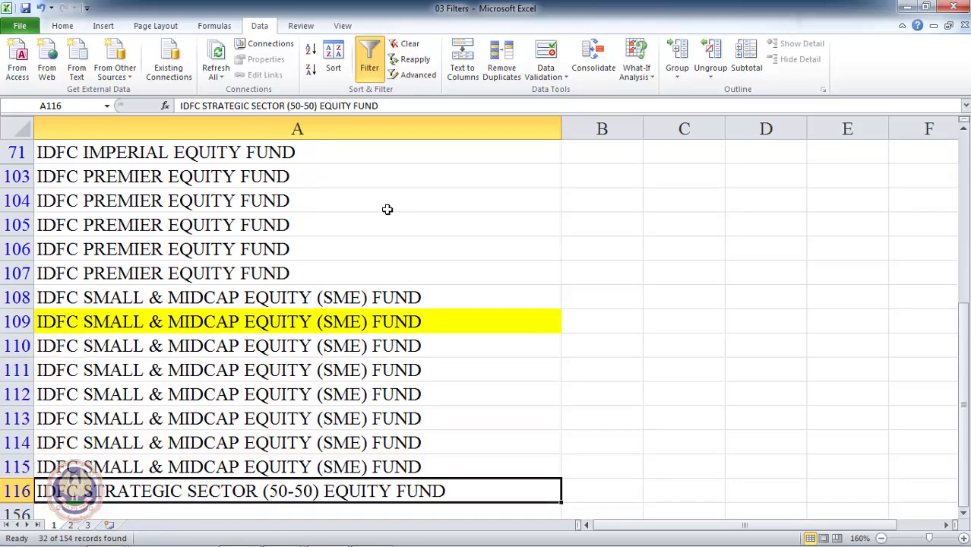
key(Down)
key(Down)
key(Down)
key(Down)
key(Down)
key(Down)
key(Down)
key(Down)
key(Down)
key(Up)
key(Up)
key(Up)
key(Up)
key(Up)
key(Up)
key(Up)
key(Up)
key(Up)
key(Up)
key(Up)
key(Up)
key(Up)
key(Up)
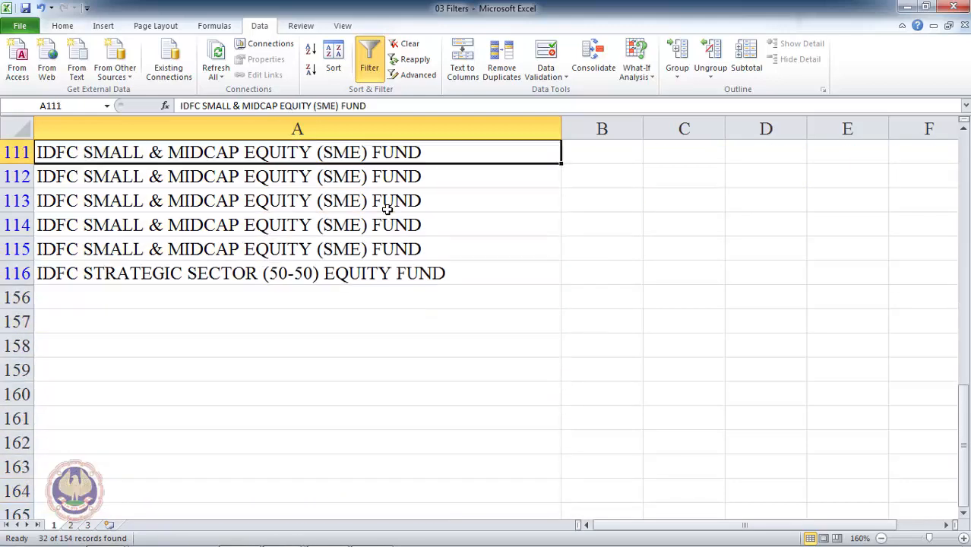
key(Up)
key(Up)
key(Up)
key(Up)
key(Up)
key(Up)
key(Up)
key(Up)
key(Up)
key(Up)
key(Up)
key(Up)
key(Up)
key(Up)
key(Up)
key(Up)
key(Up)
key(Up)
key(Up)
key(Up)
key(Down)
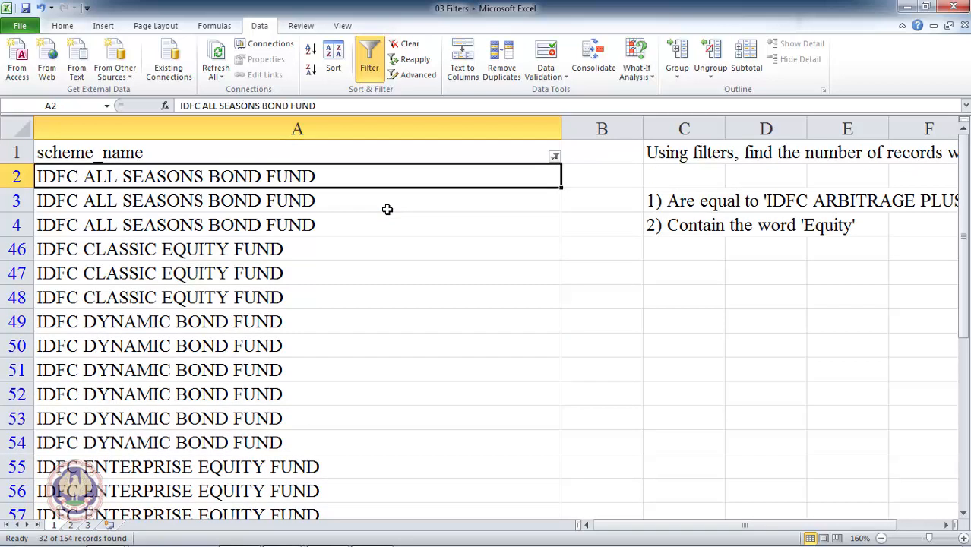
key(Down)
key(Up)
key(Up)
key(Down)
key(Up)
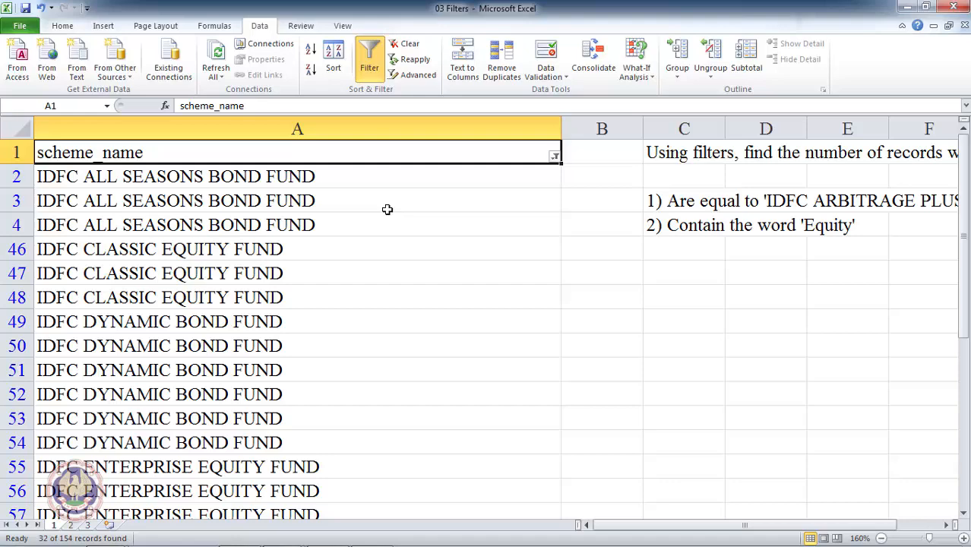
- Clear the scheme_name filter and switch to sheet 2 with the Amounts data
click(406, 47)
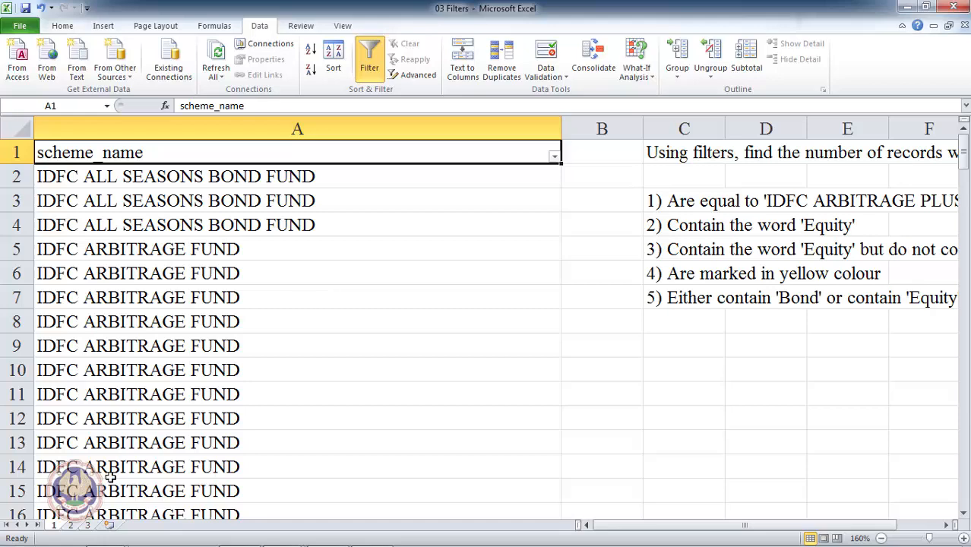
click(73, 525)
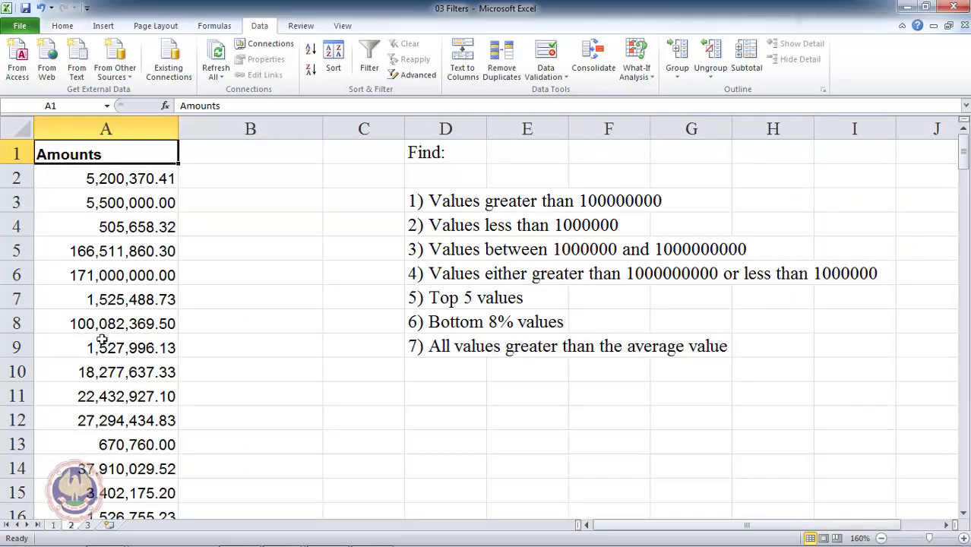
- Examine the values in the Amounts column down to the last row and return to its heading
click(121, 250)
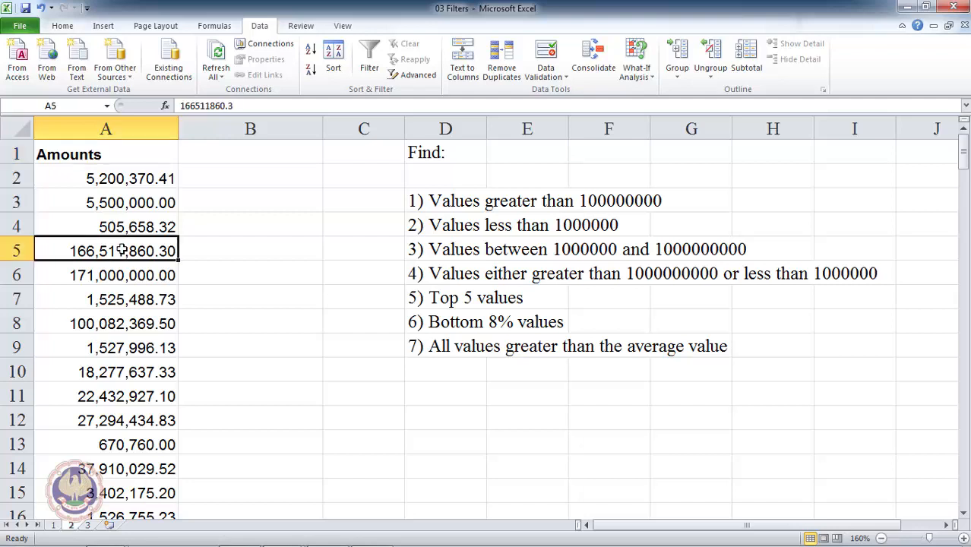
key(Down)
key(Down)
key(Down)
key(Down)
key(Down)
key(Down)
key(Down)
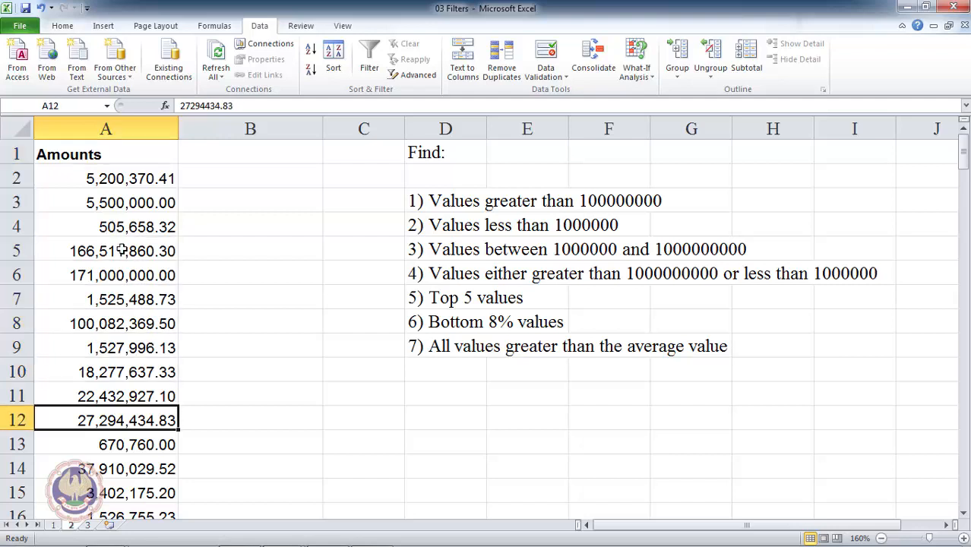
key(ctrl+Down)
key(Down)
key(Down)
key(Down)
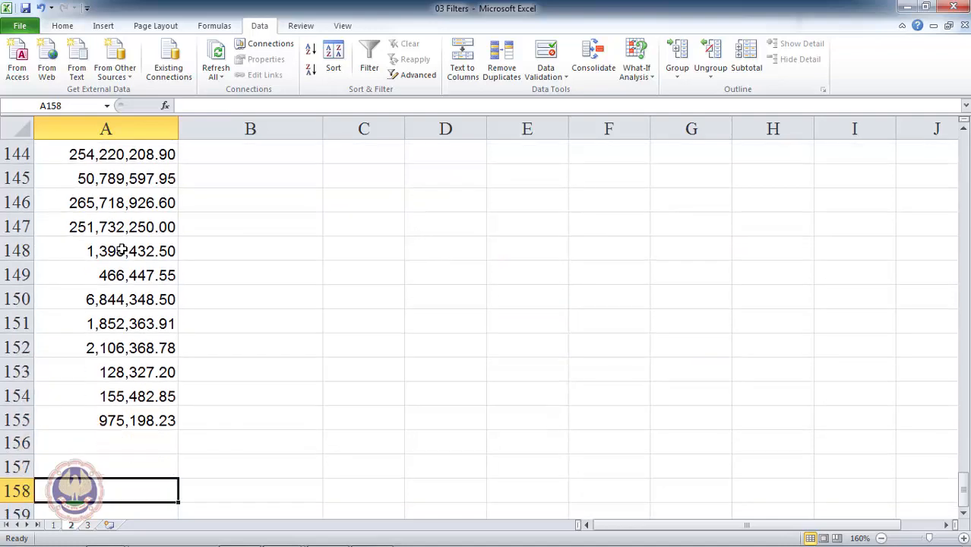
key(Up)
key(Up)
key(Up)
key(ctrl+Home)
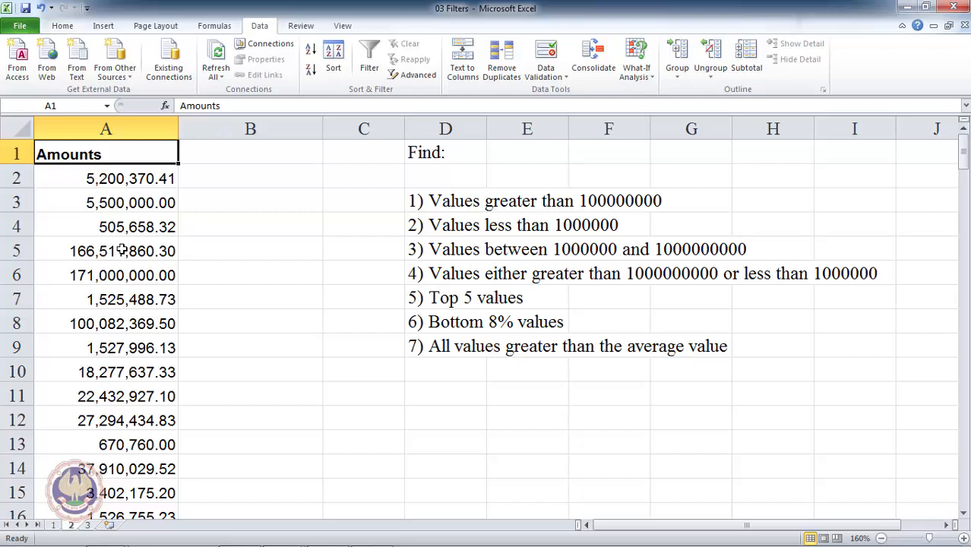
- Go to the question list under 'Find:' and read the first question in D3
key(Right)
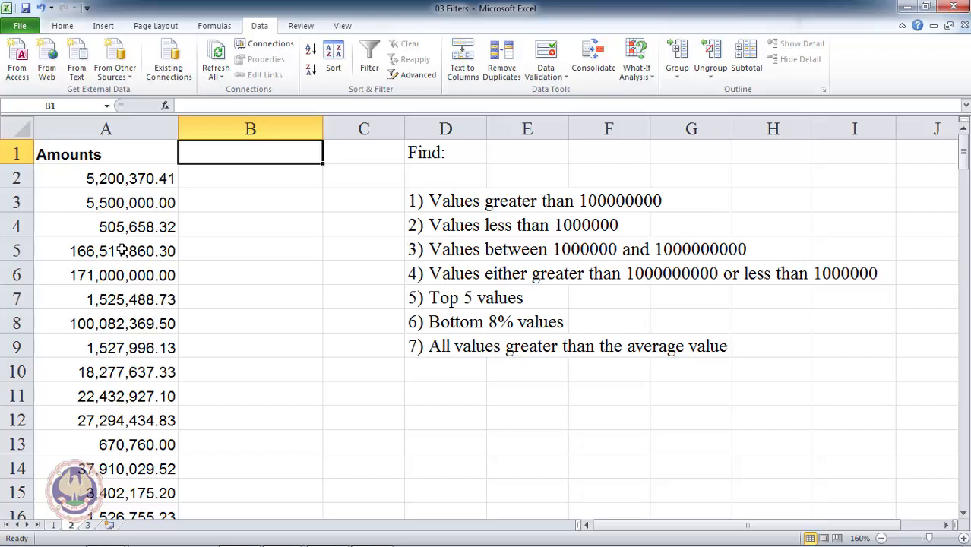
key(Right)
key(Right)
key(Down)
key(Down)
key(Down)
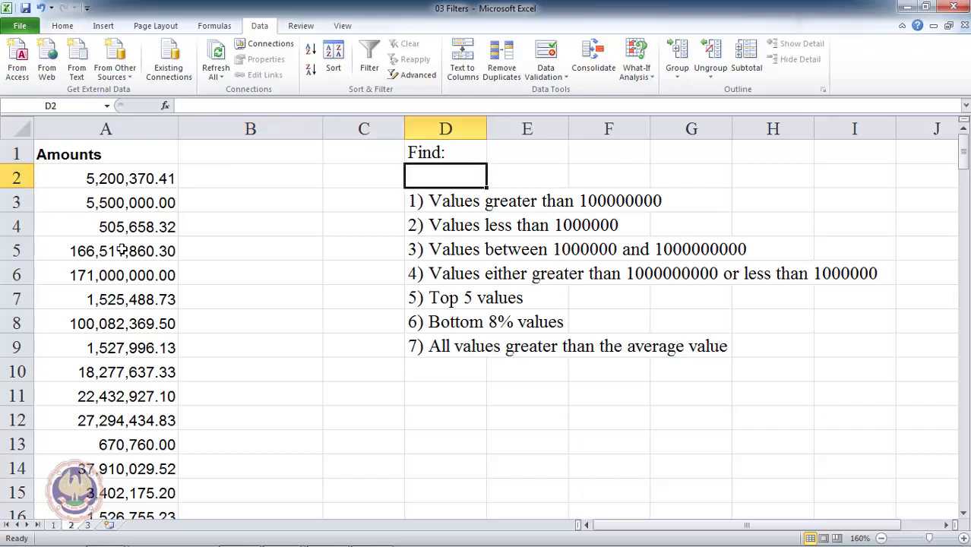
key(Up)
key(Up)
key(Up)
key(Down)
key(Down)
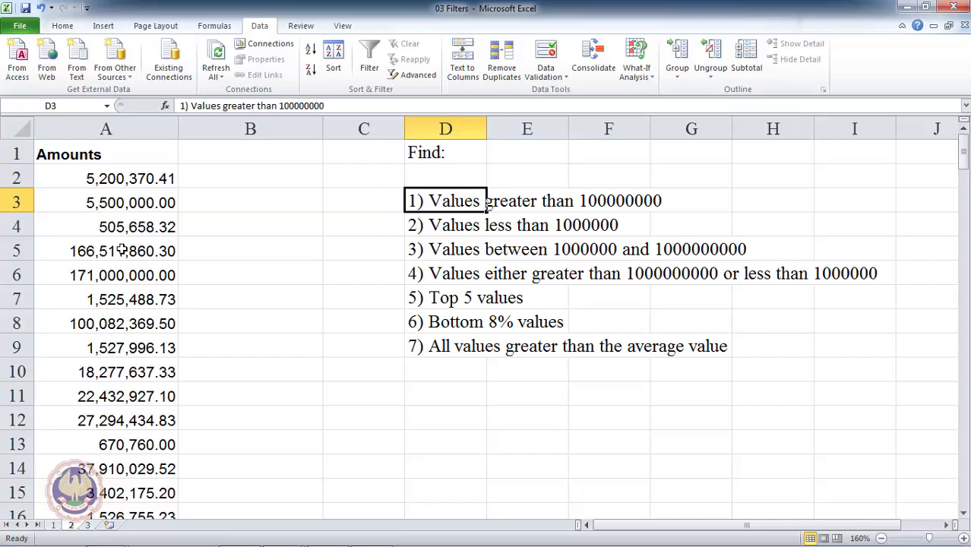
- Copy the number 100000000 from the text of the first question in D3, leaving the cell unedited
key(F2)
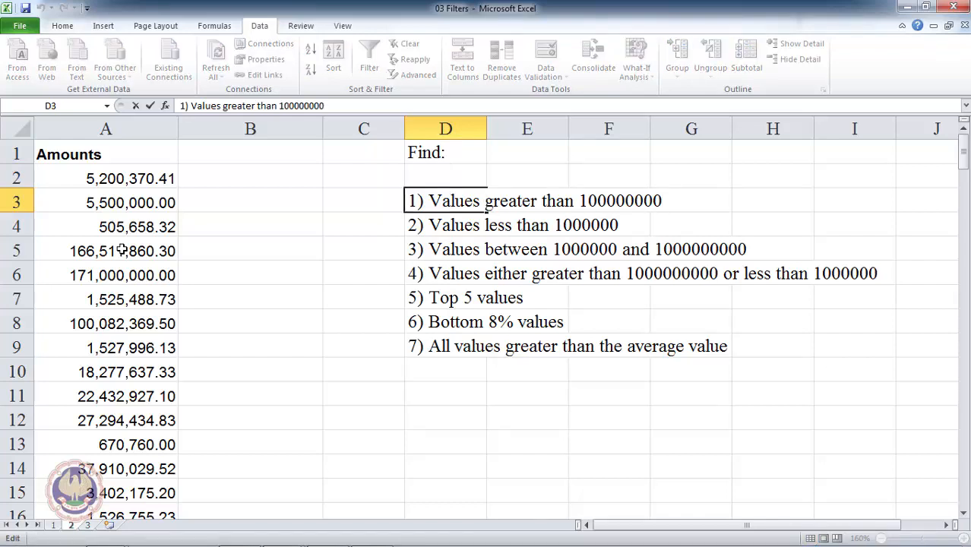
key(shift+Left)
key(shift+Left)
key(shift+Left)
key(shift+Left)
key(shift+Left)
key(shift+Left)
key(shift+Left)
key(shift+Left)
key(shift+Left)
key(ctrl+c)
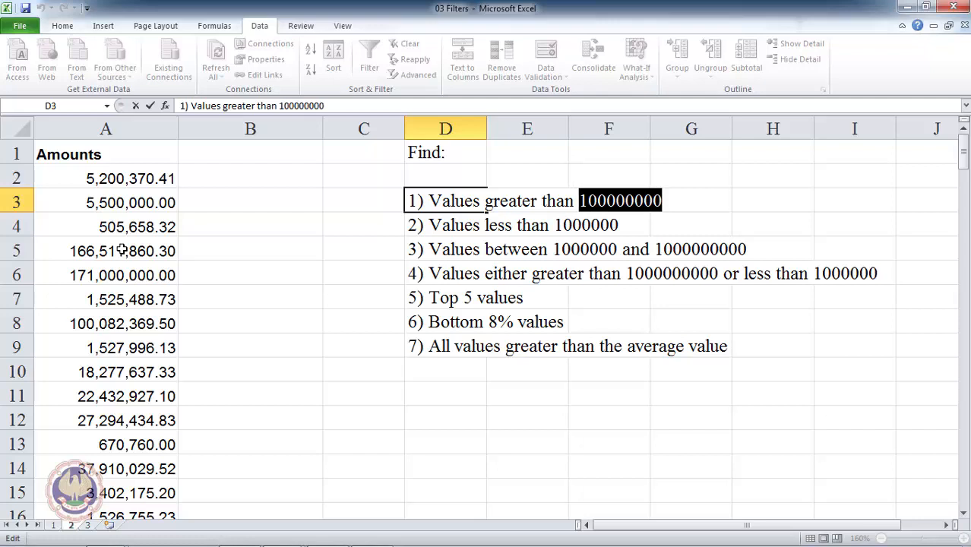
key(Escape)
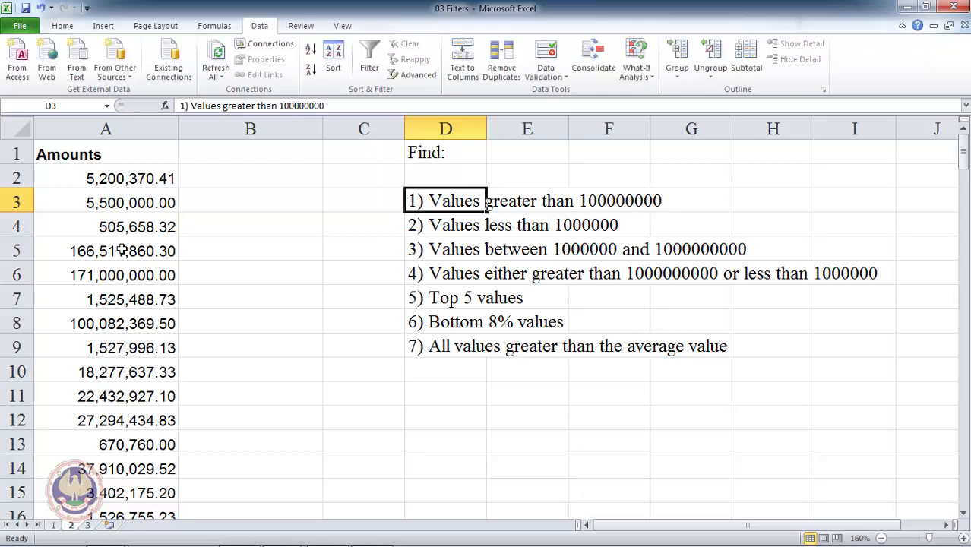
- Turn on filtering for the Amounts column from its heading in A1
key(Home)
key(ctrl+Up)
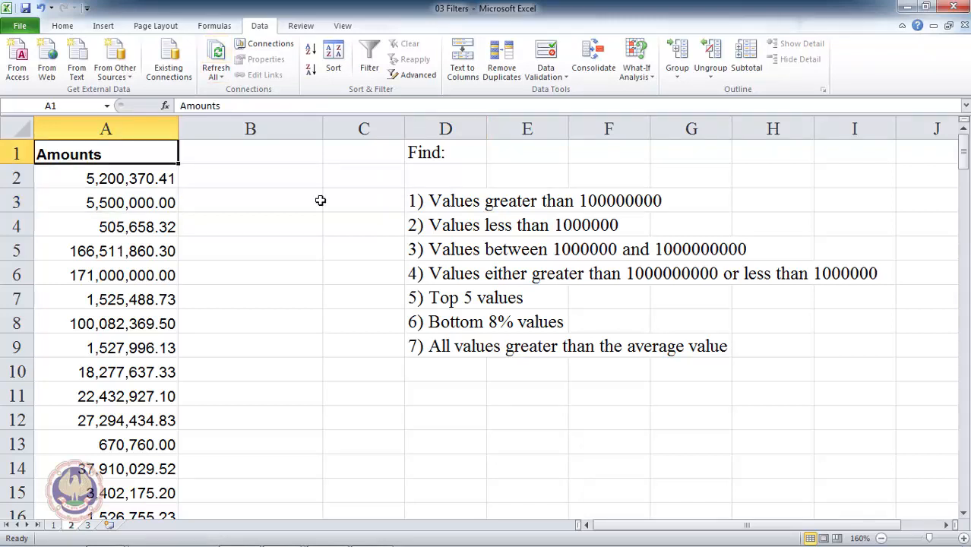
key(ctrl+shift+l)
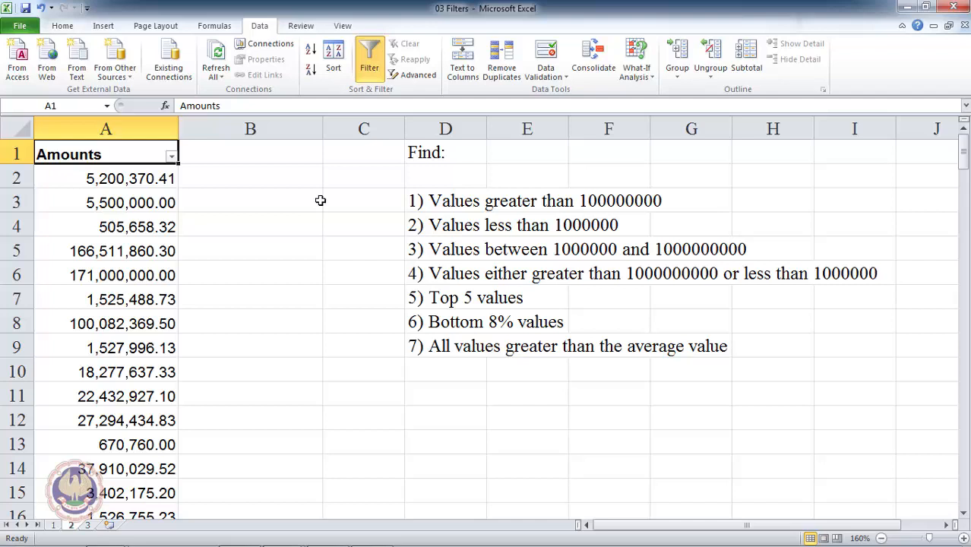
- Filter the Amounts column to values greater than the copied number 100000000
click(171, 157)
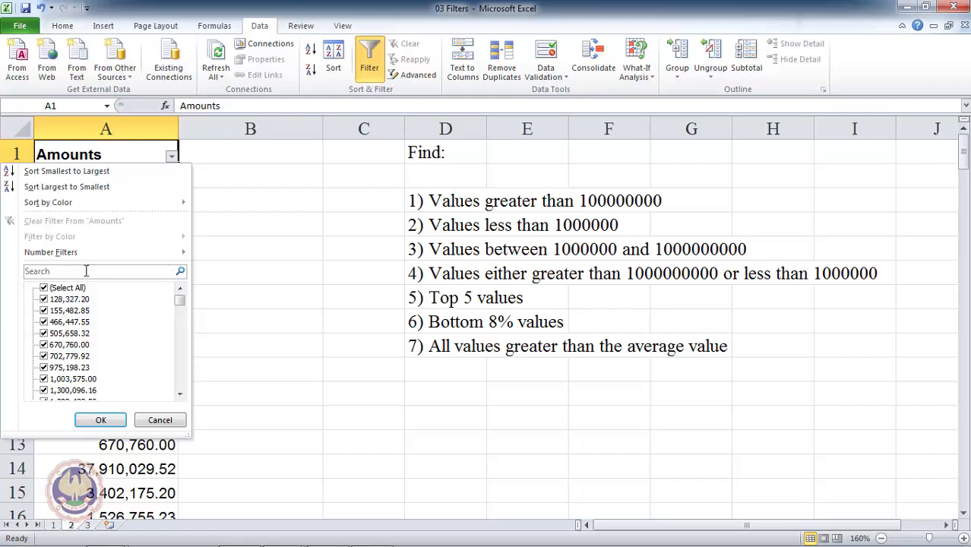
mouse_move(86, 258)
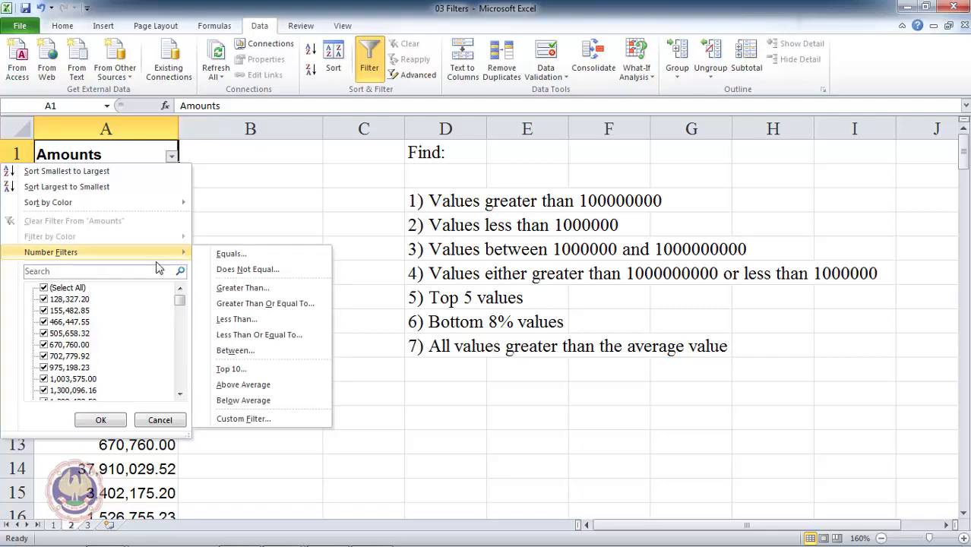
click(237, 289)
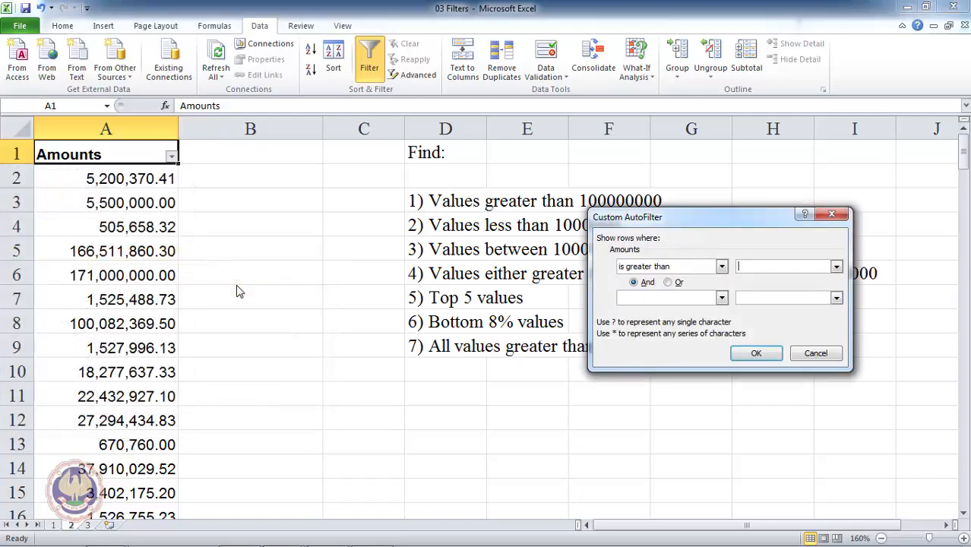
key(ctrl+v)
click(756, 355)
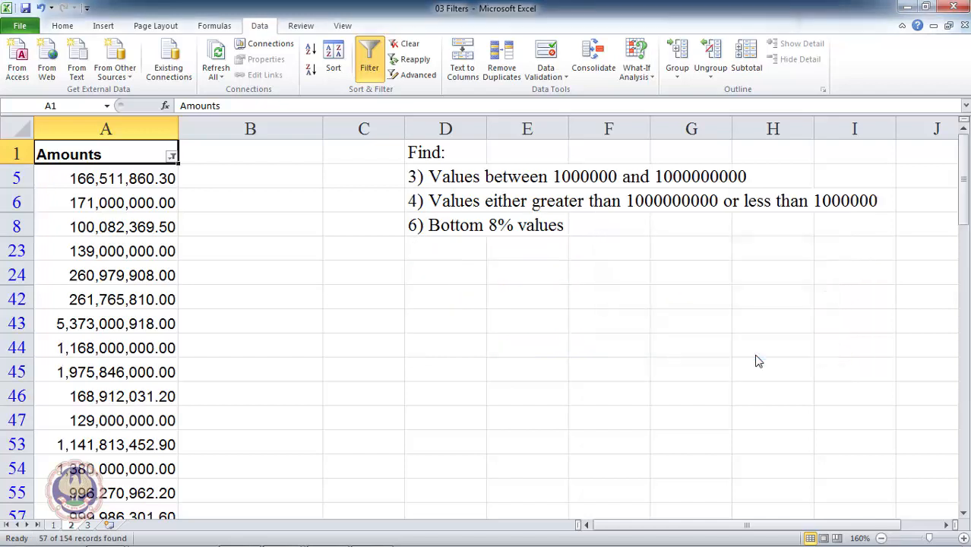
- Clear the greater-than filter on Amounts so all records are shown again
key(alt+d)
key(f)
key(s)
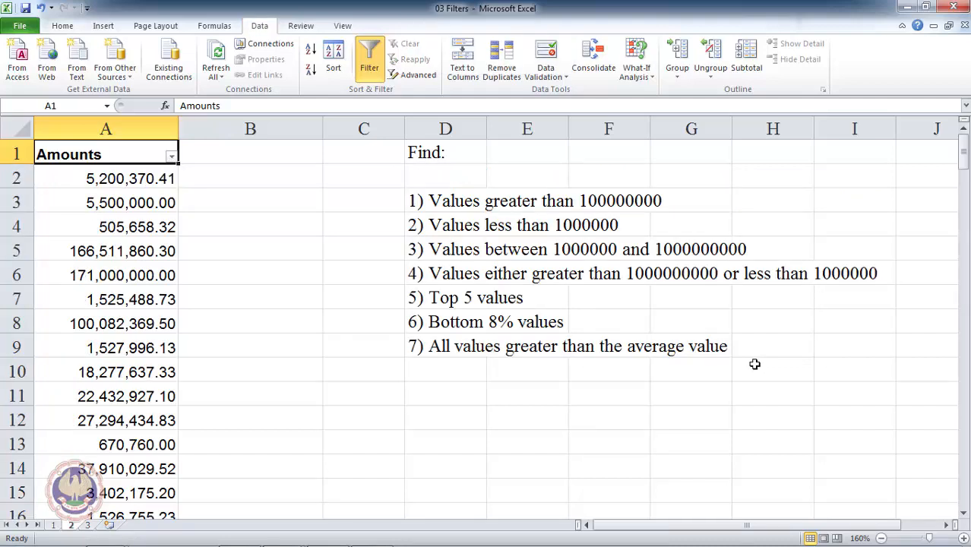
- Highlight the number 1000000 in the text of the second question in D4, leaving the cell unedited
key(Right)
key(Right)
key(Right)
key(Down)
key(Down)
key(Down)
key(Down)
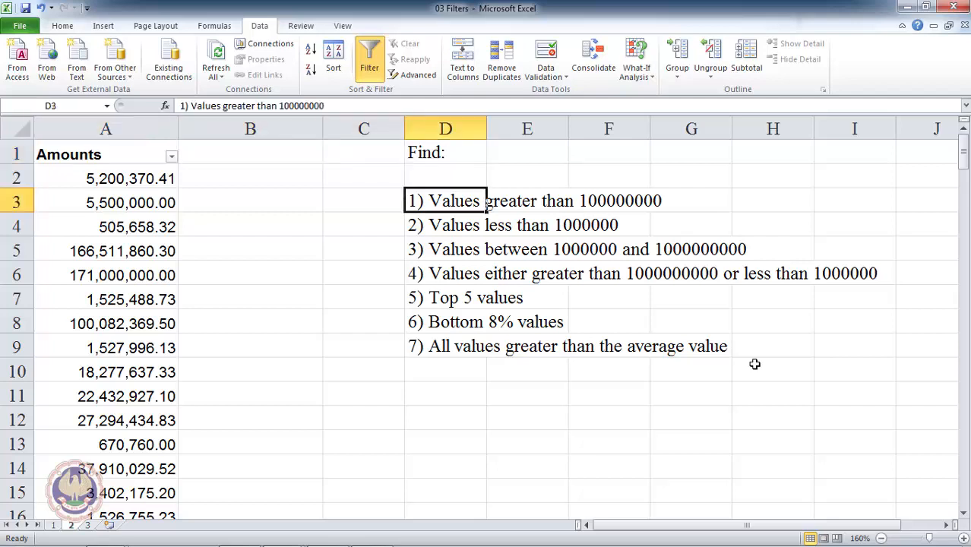
key(Up)
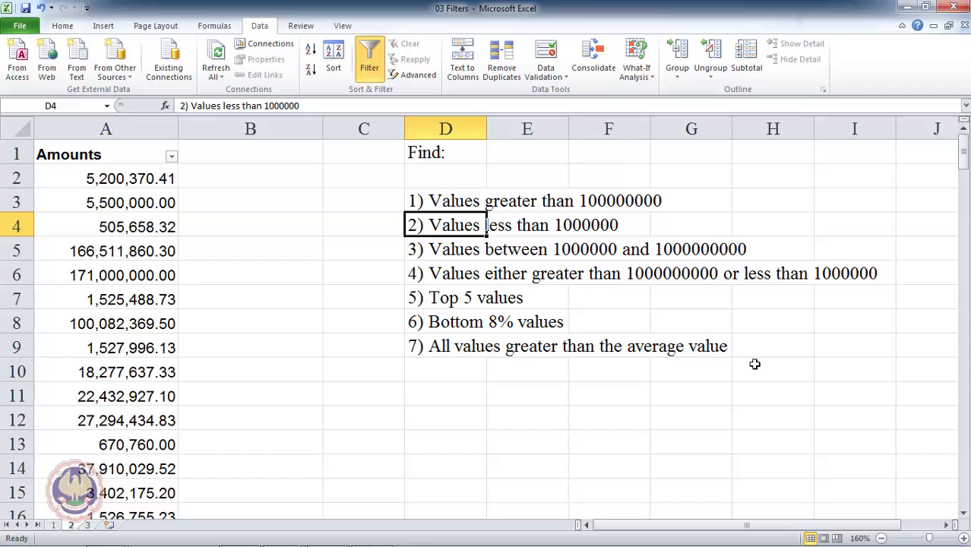
key(F2)
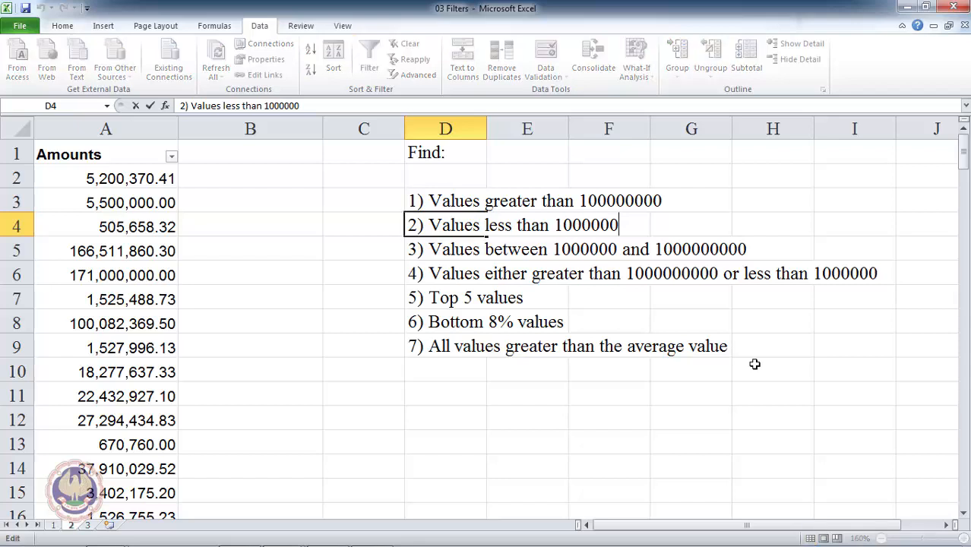
key(ctrl+shift+Left)
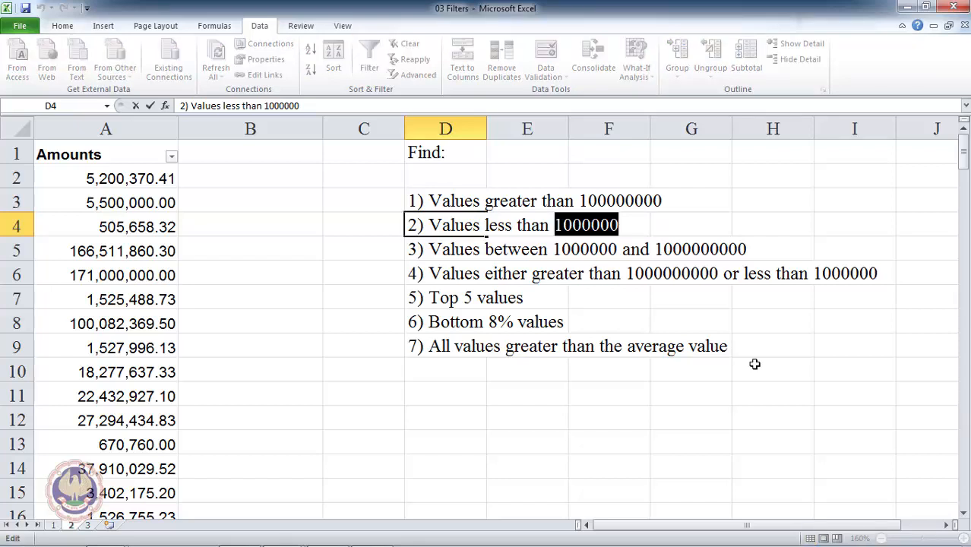
key(Escape)
- Filter the Amounts column to values less than 1000000
key(ctrl+Left)
key(ctrl+Up)
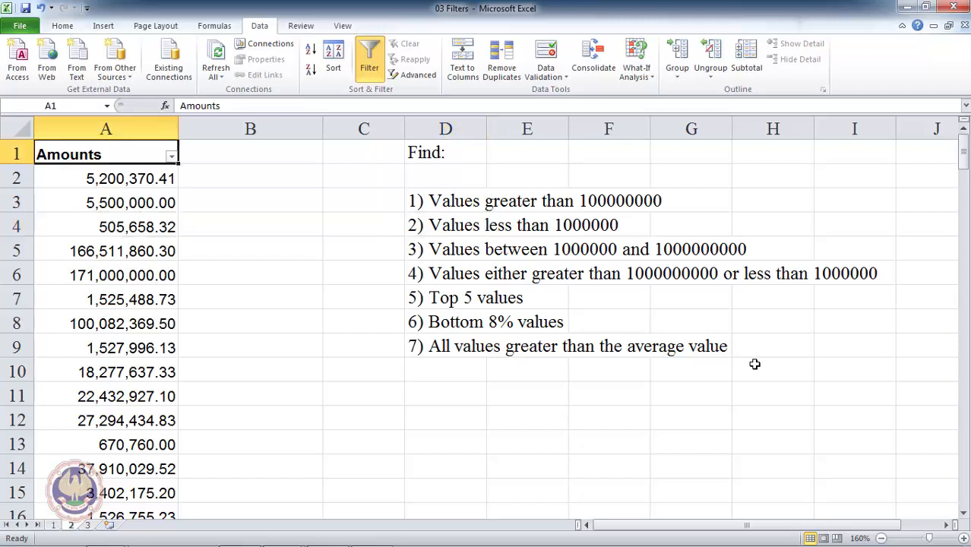
key(alt+Down)
key(f)
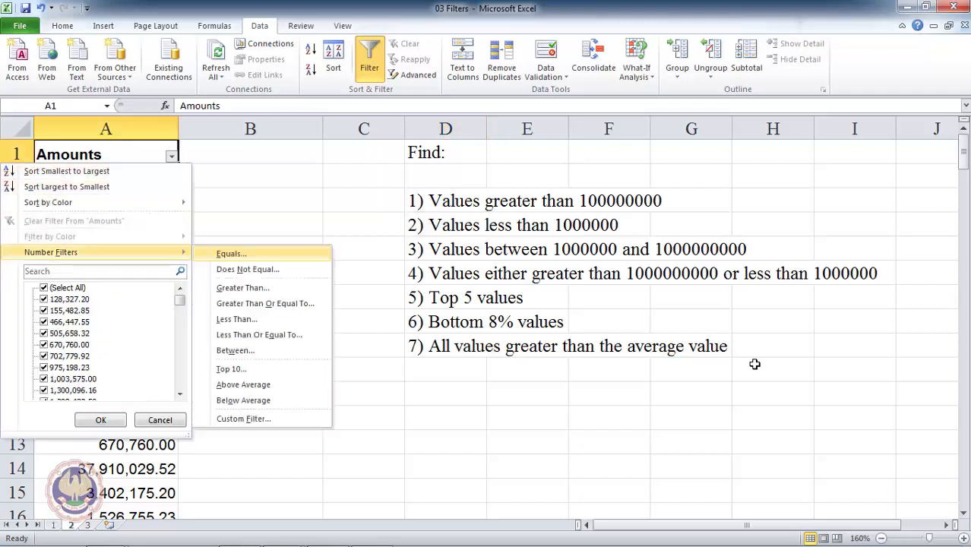
key(Down)
key(Down)
key(Down)
key(Down)
key(Down)
key(Up)
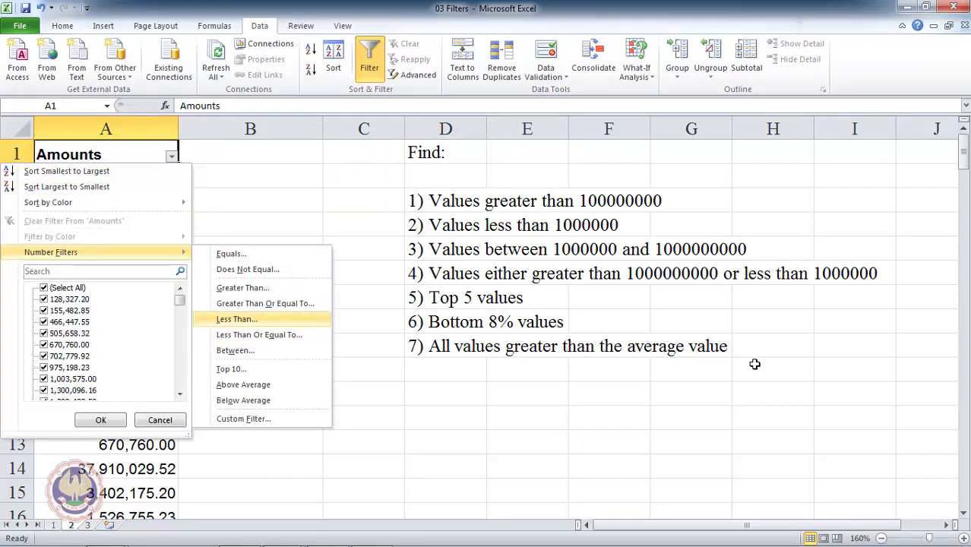
key(Return)
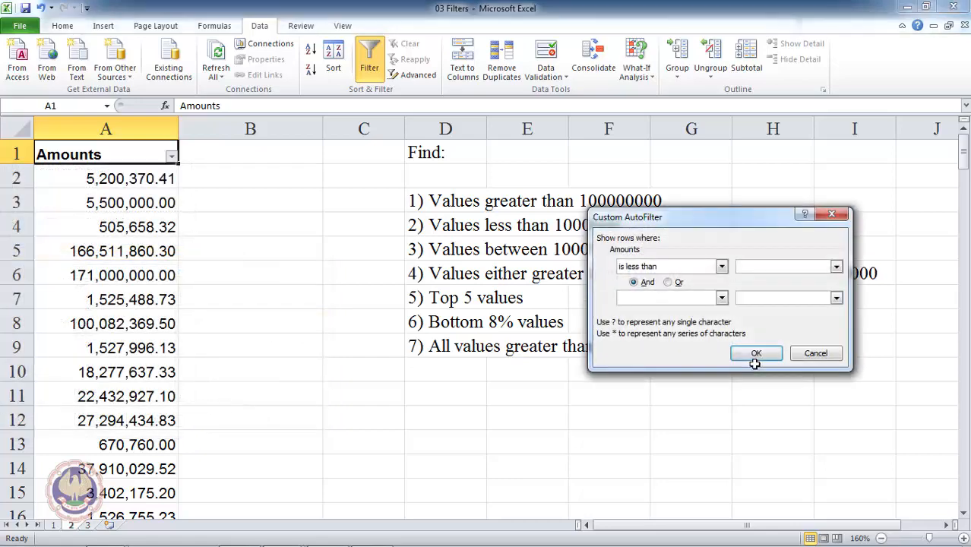
text(1000000)
key(Return)
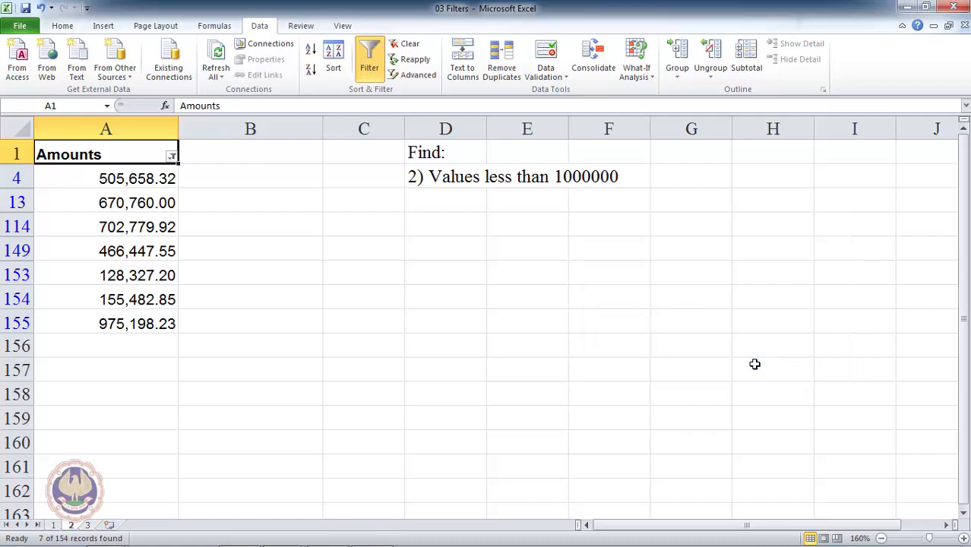
- Clear the less-than filter on Amounts so all records are shown again
key(alt)
key(a)
key(c)
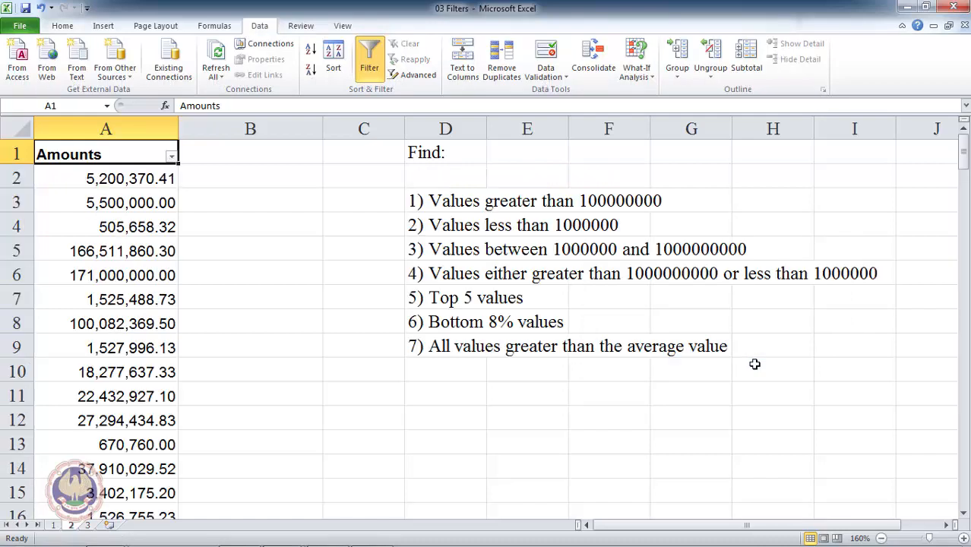
key(Right)
key(Right)
key(Right)
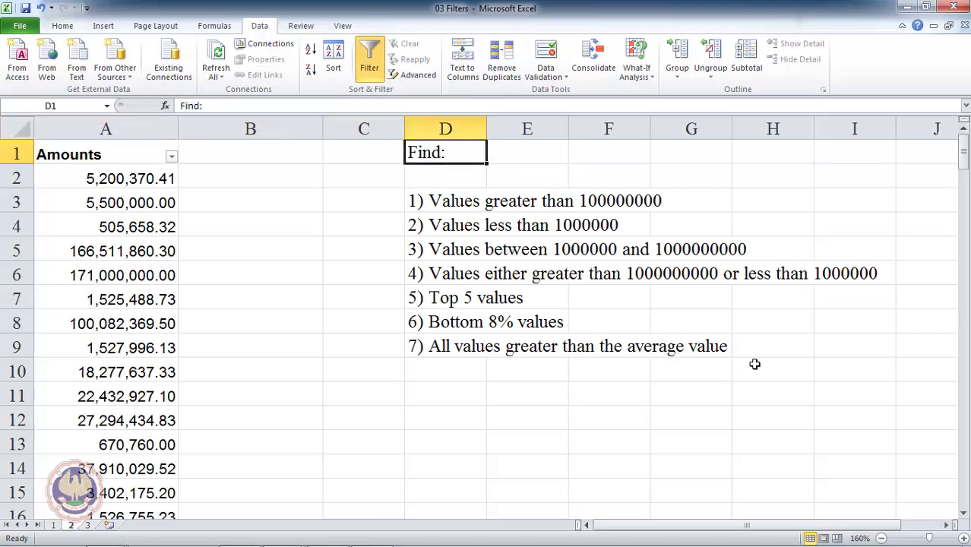
key(Down)
key(Down)
key(Down)
key(Down)
key(Down)
key(Up)
key(Right)
key(Right)
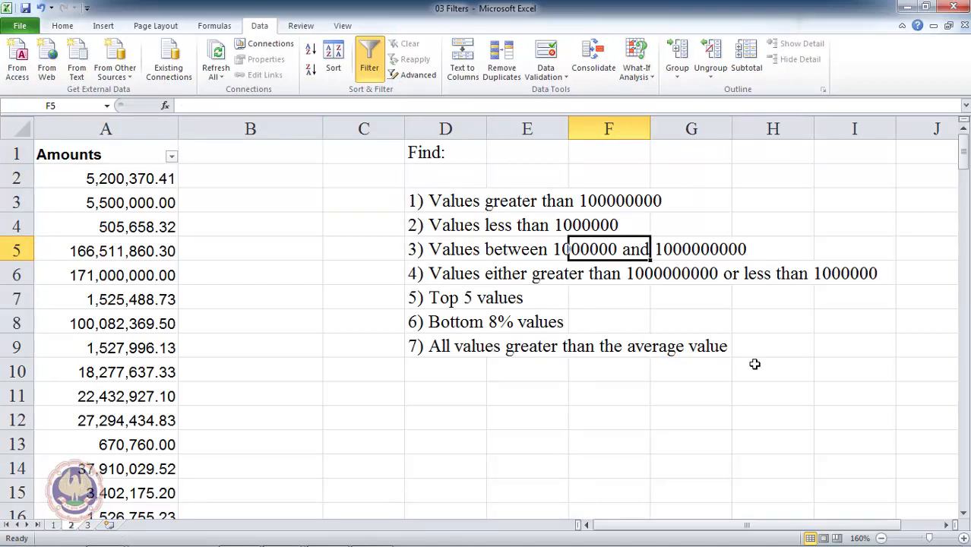
key(Left)
key(Left)
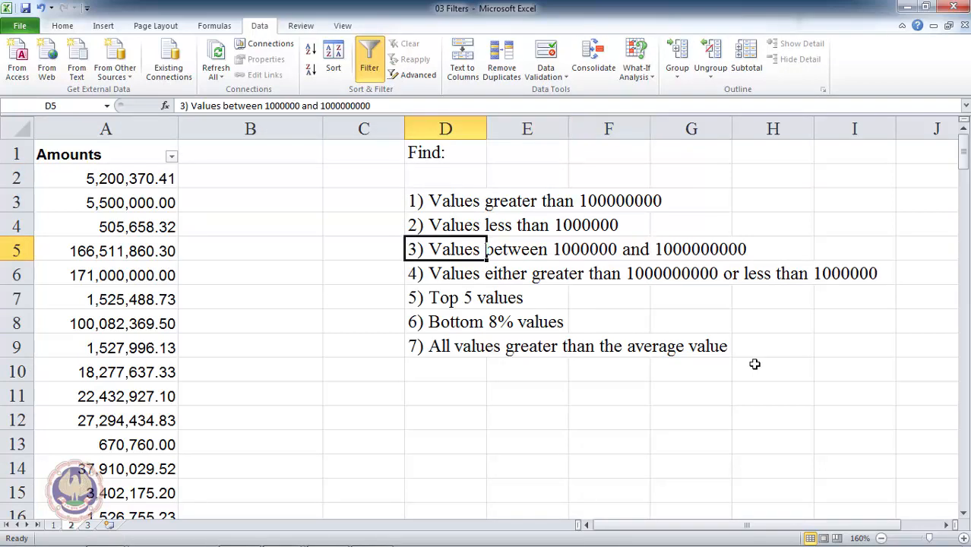
key(F2)
key(shift+Left)
key(shift+Left)
key(shift+Left)
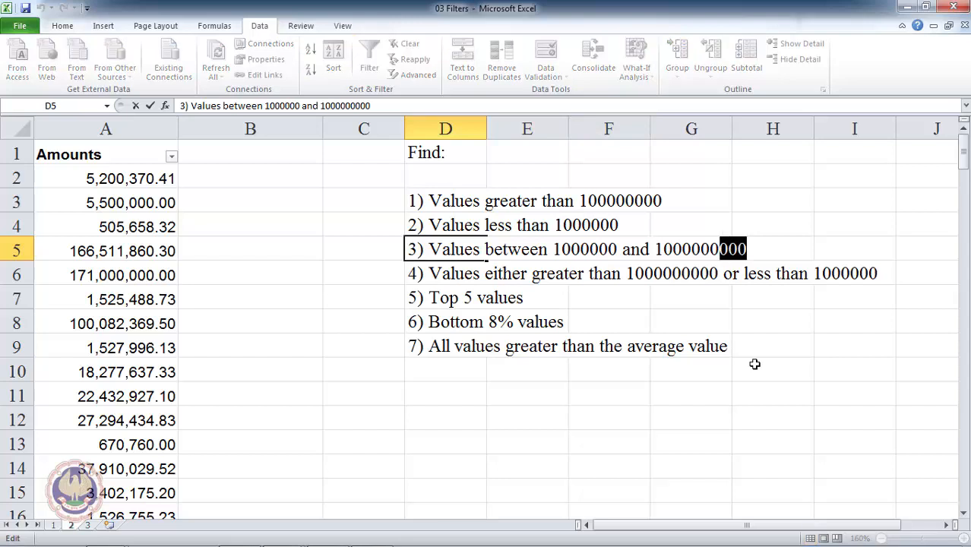
key(shift+Left)
key(shift+Left)
key(shift+Left)
key(shift+Left)
key(shift+Left)
key(shift+Left)
key(shift+Left)
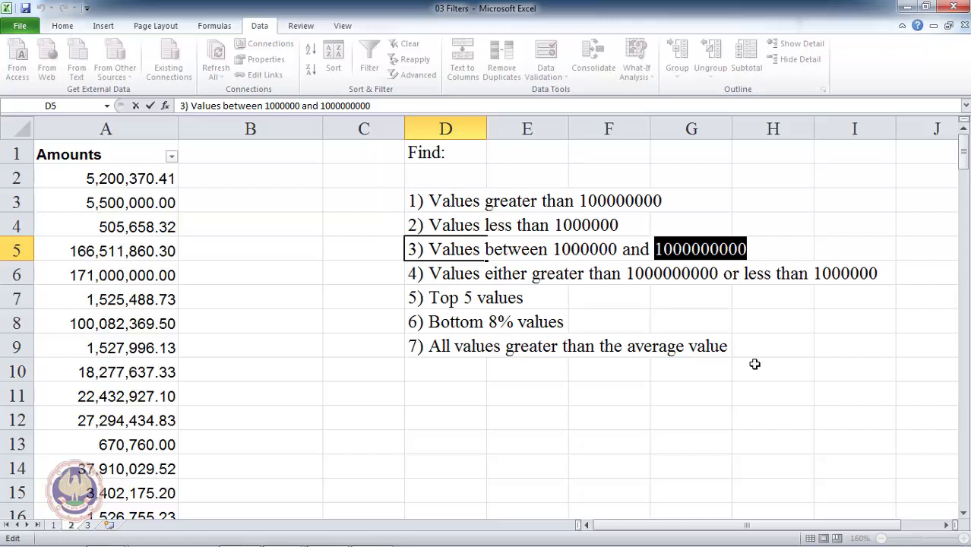
key(Escape)
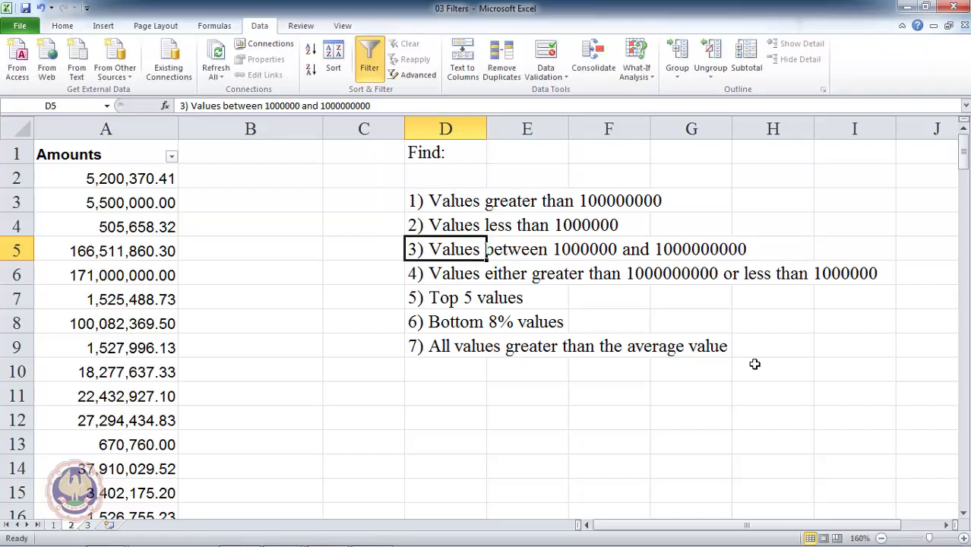
key(ctrl+Left)
key(ctrl+Up)
key(alt+Down)
key(Down)
key(Down)
key(Down)
key(Down)
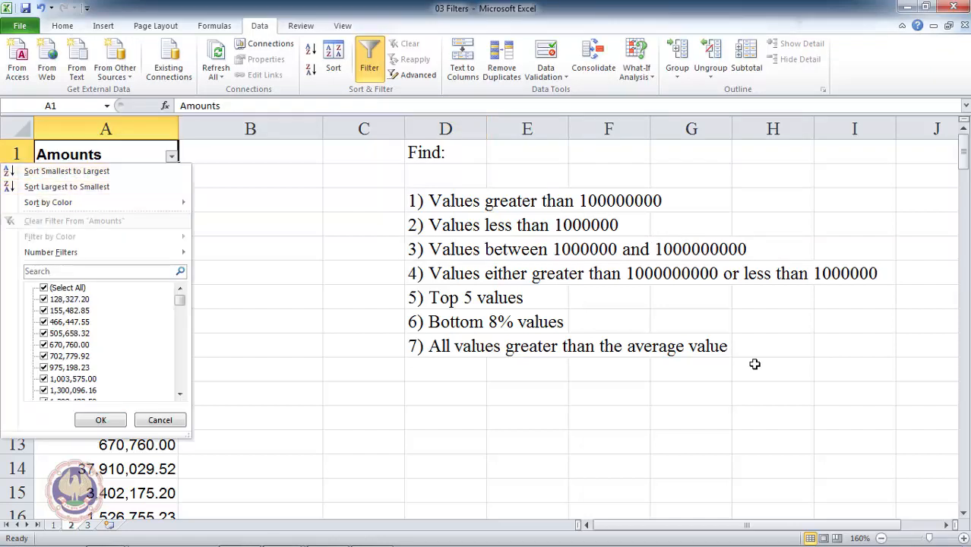
key(Down)
key(Right)
key(Down)
key(Down)
key(Down)
key(Down)
key(Down)
key(Down)
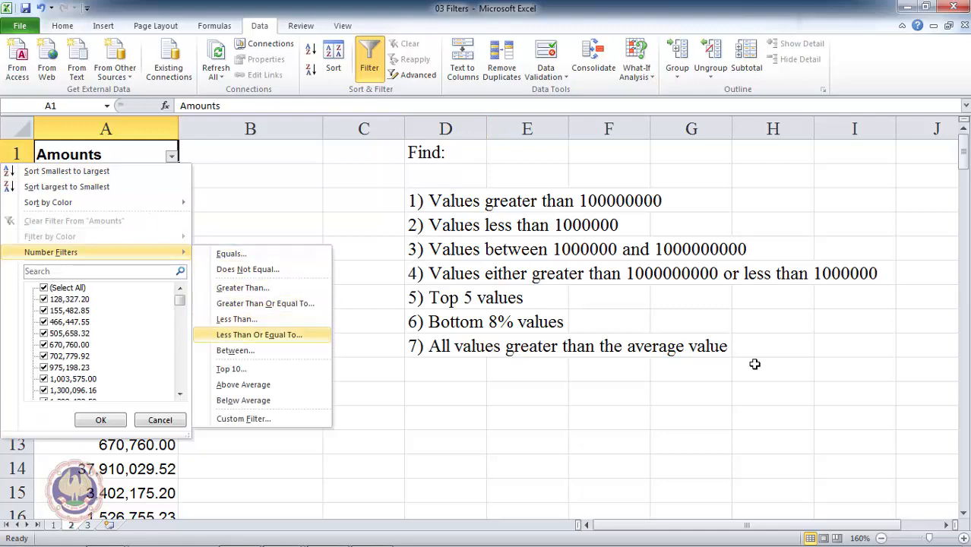
key(Return)
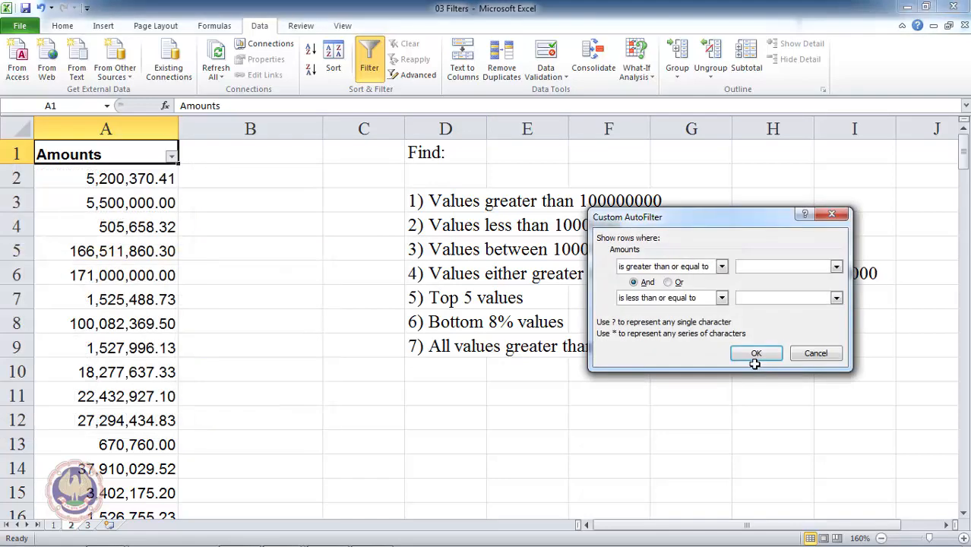
text(1000000)
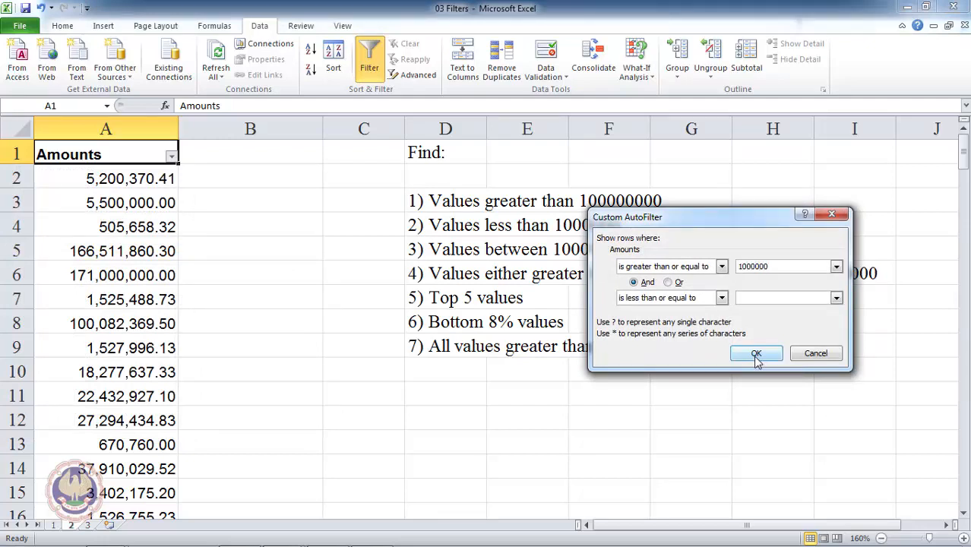
click(773, 300)
text(1000000000)
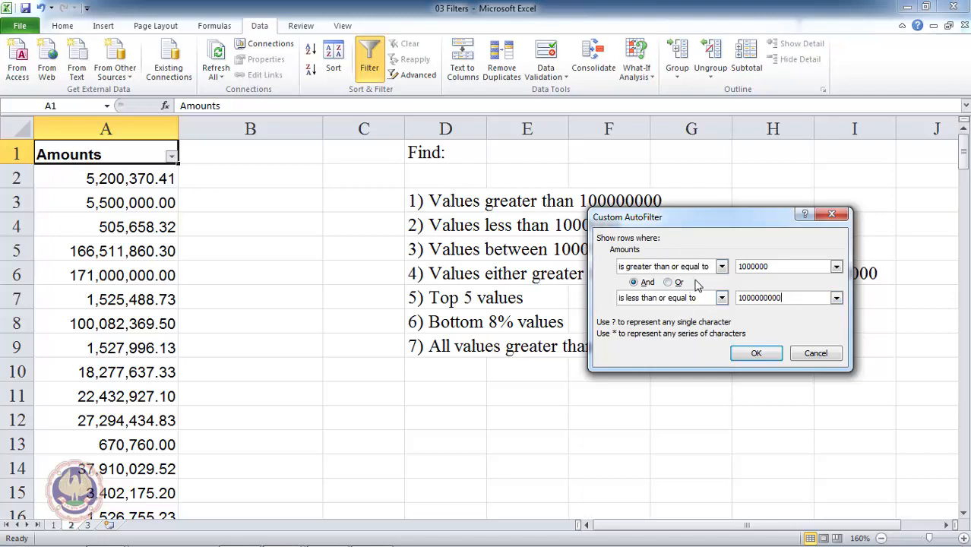
click(762, 355)
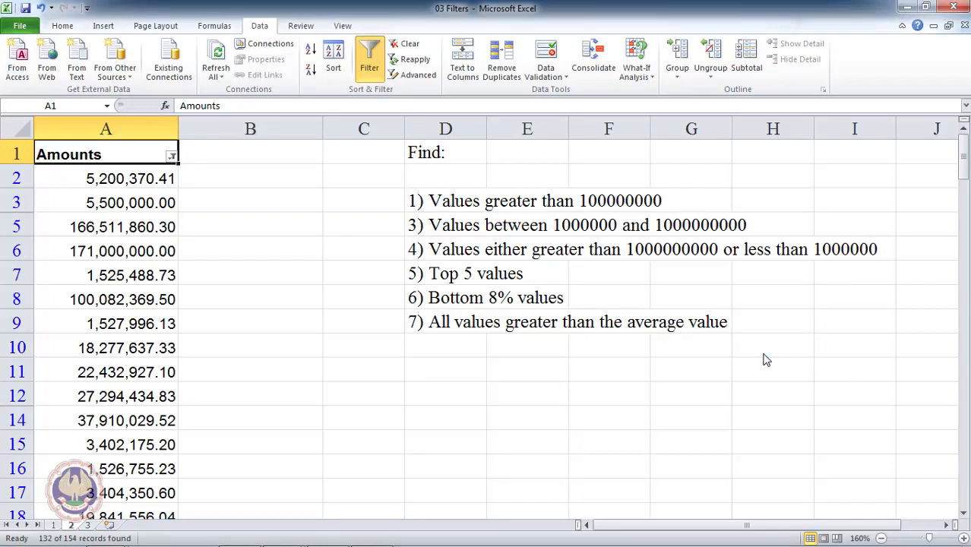
- Clear the between filter on Amounts and select the fourth question in D6
key(alt+a)
key(c)
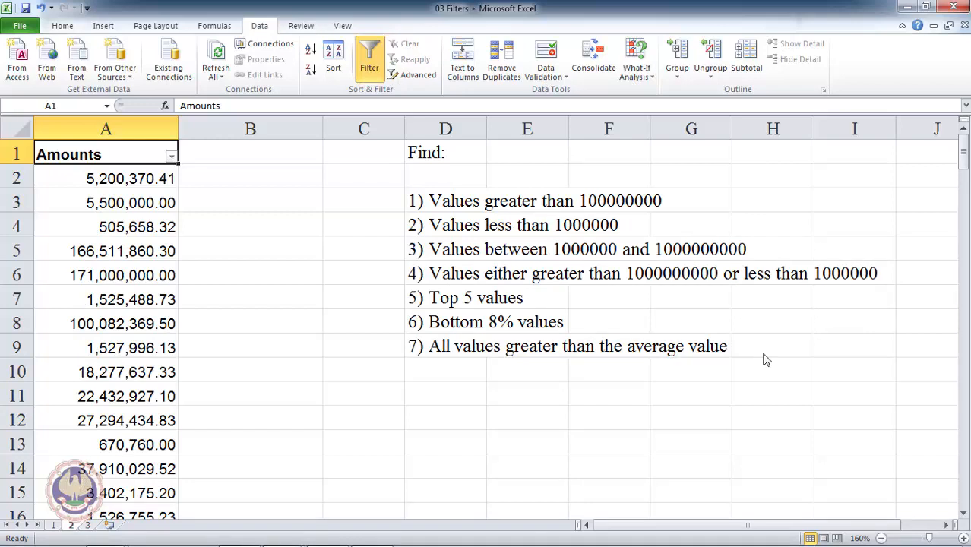
key(Down)
key(Down)
key(Down)
key(Down)
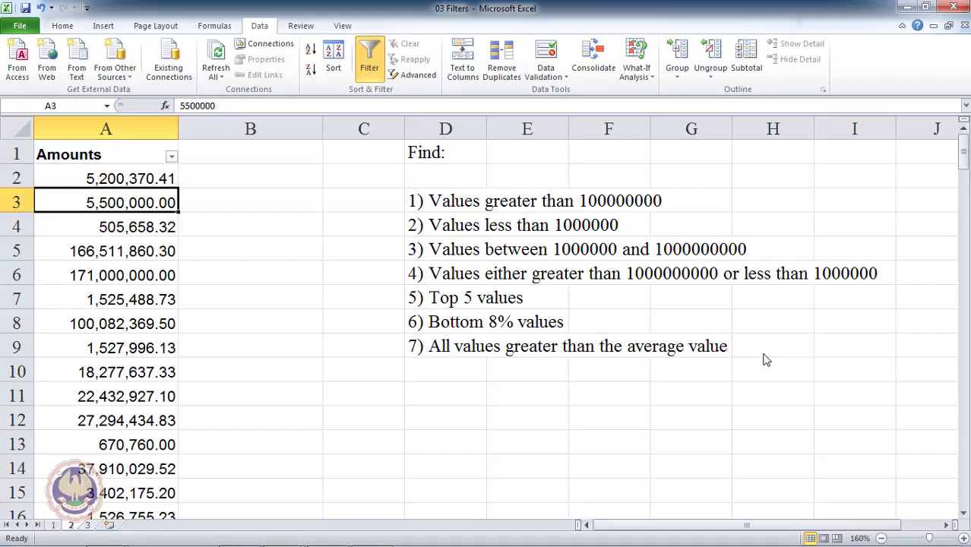
key(ctrl+Right)
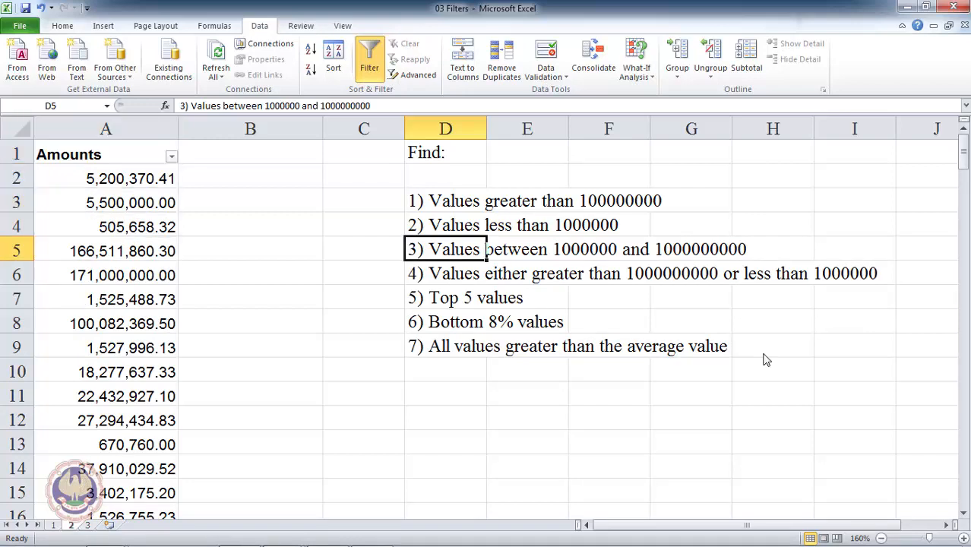
key(Down)
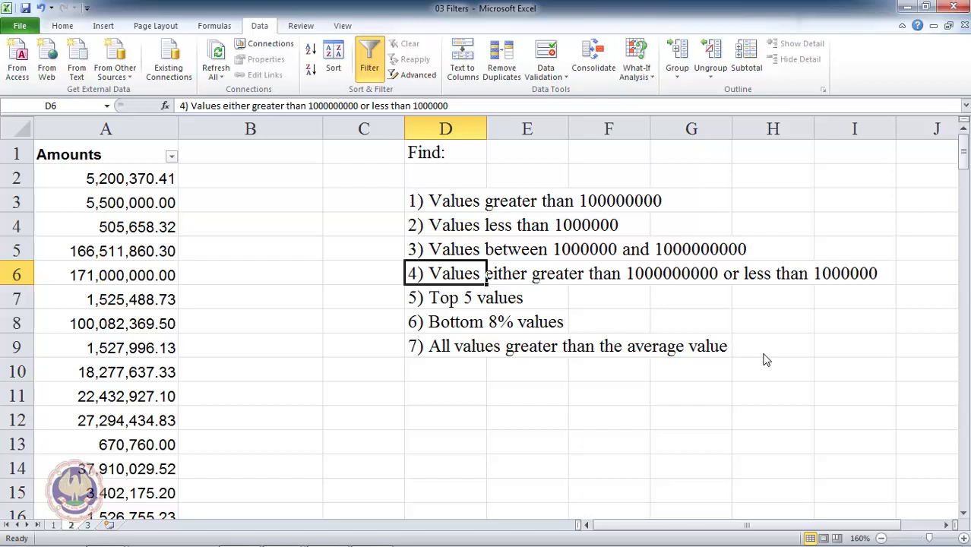
key(Down)
key(Up)
key(Up)
key(Up)
key(Down)
key(Down)
- Examine the limits in the text of the fourth question in D6, leaving the cell unedited
key(F2)
key(ctrl+Left)
key(ctrl+Left)
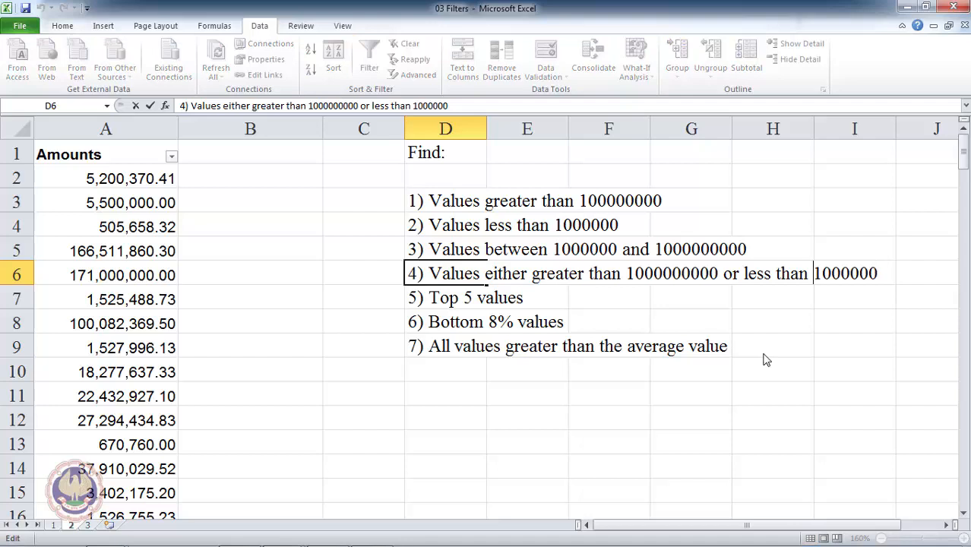
key(Left)
key(ctrl+Left)
key(Left)
key(ctrl+Left)
key(Left)
key(ctrl+shift+Left)
key(Escape)
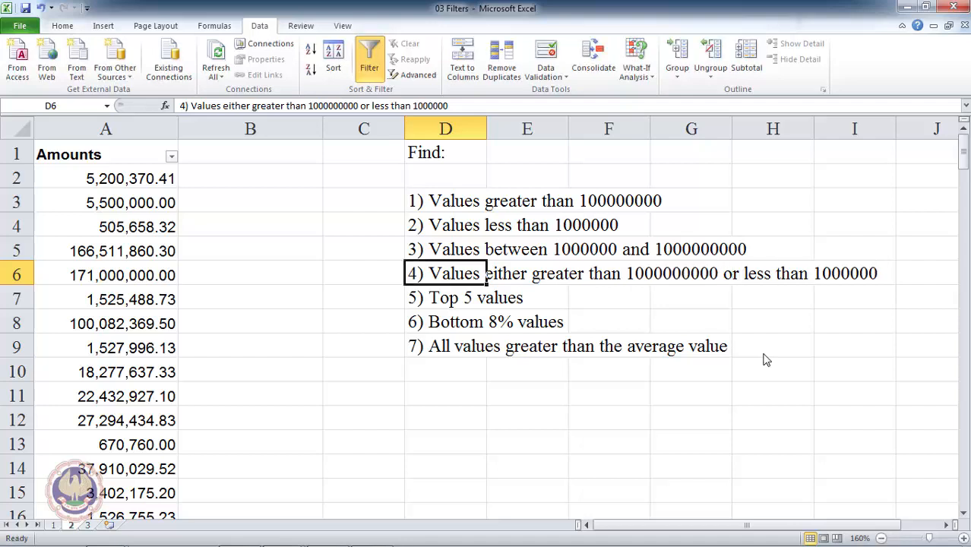
- Open the custom number filter for the Amounts column from its heading in A1
key(ctrl+Left)
key(ctrl+Up)
key(alt+Down)
key(Down)
key(Down)
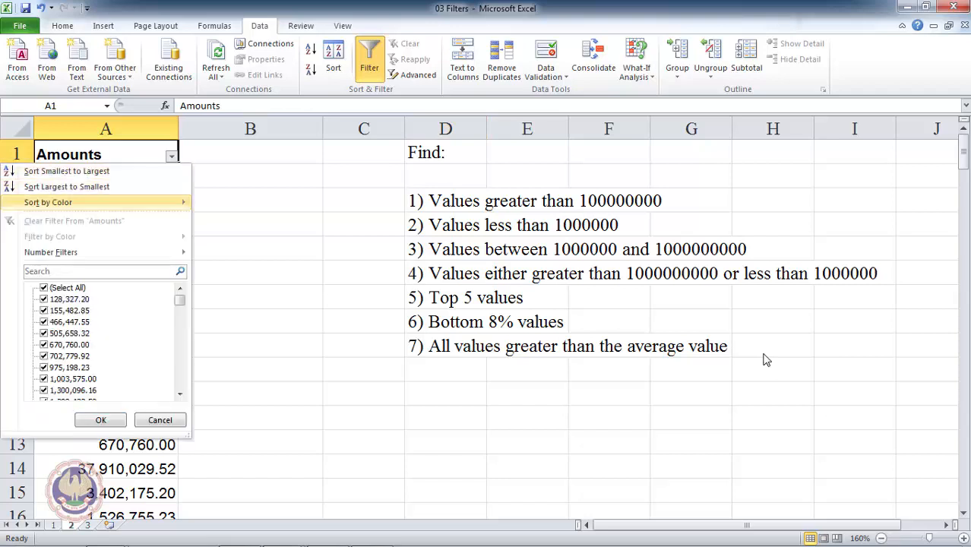
key(Down)
key(Down)
key(Right)
key(Down)
key(Down)
key(Down)
key(Down)
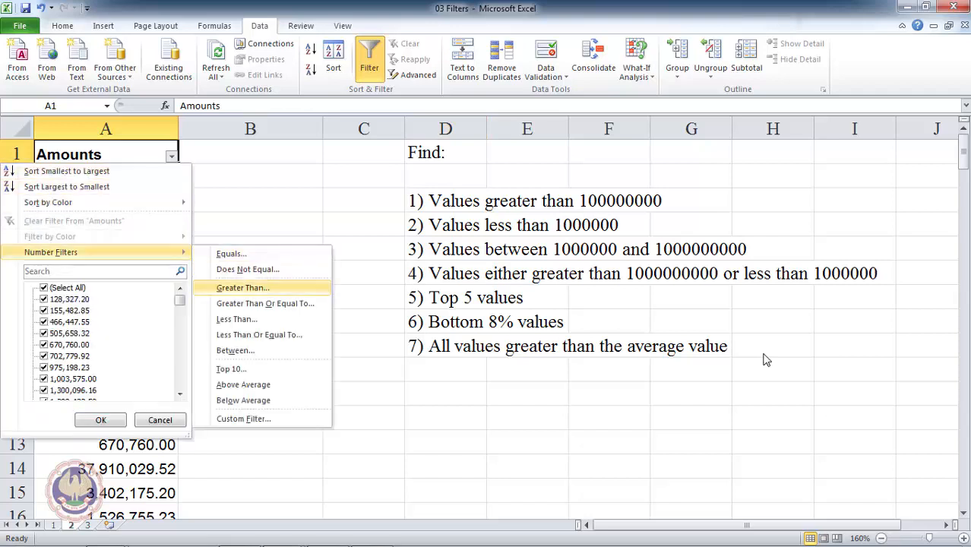
key(Down)
key(Down)
key(Down)
key(Down)
key(Down)
key(Down)
key(Up)
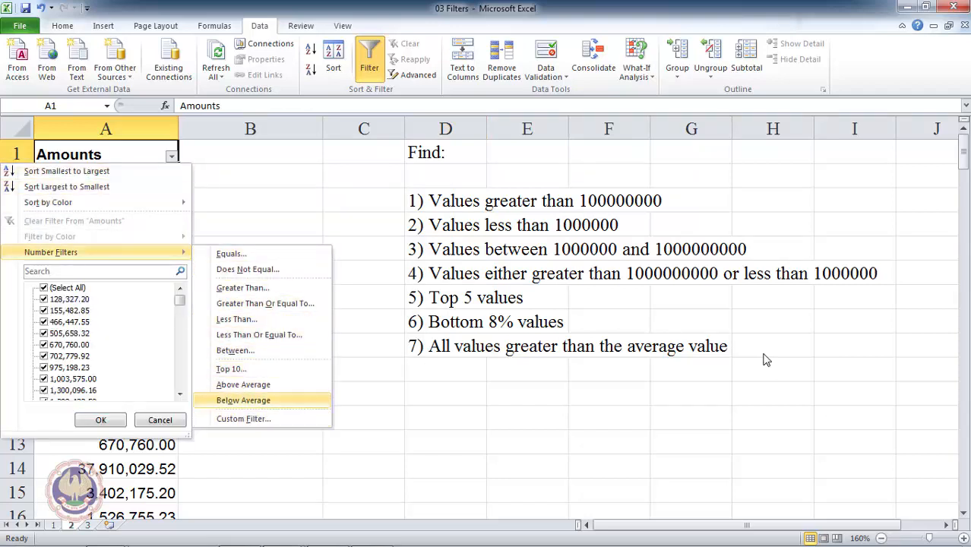
key(Up)
key(Up)
key(Up)
key(Up)
key(Up)
key(Up)
key(Down)
key(Down)
key(Down)
key(Down)
key(Down)
key(Down)
key(Down)
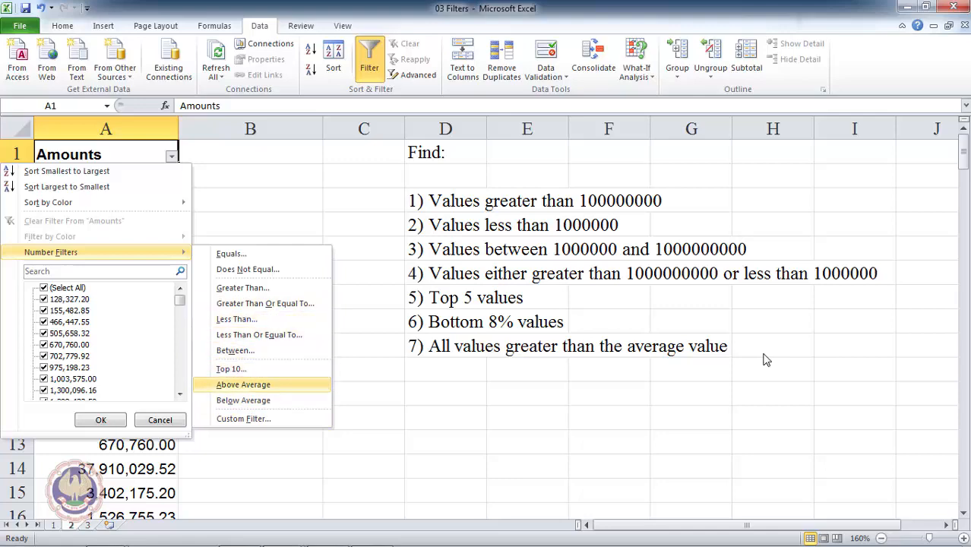
key(Return)
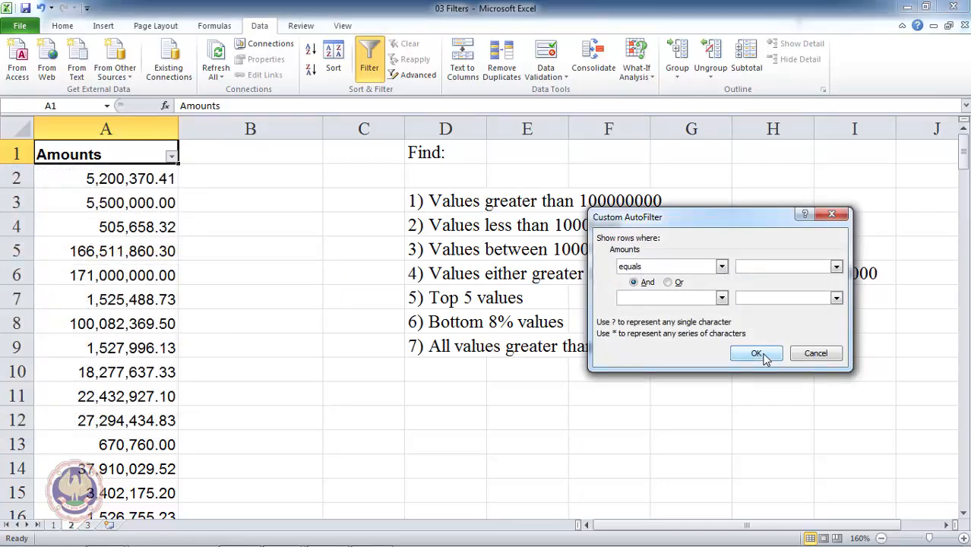
key(shift+Tab)
key(alt+Down)
key(Down)
key(Down)
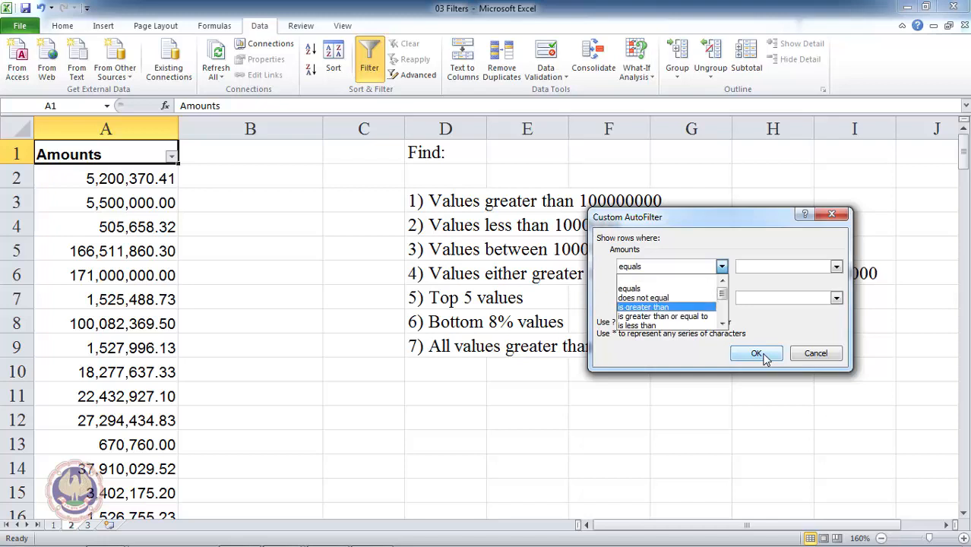
key(Return)
key(Tab)
text(1000000000)
key(Tab)
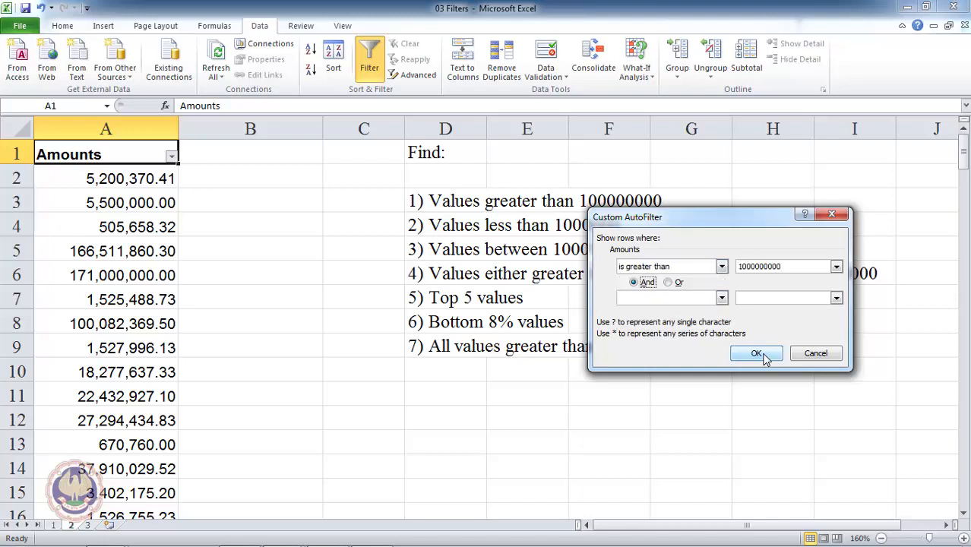
- Add is less than 1000000 as the custom filter's second condition, join the two conditions with Or, and apply the filter to Amounts
key(Tab)
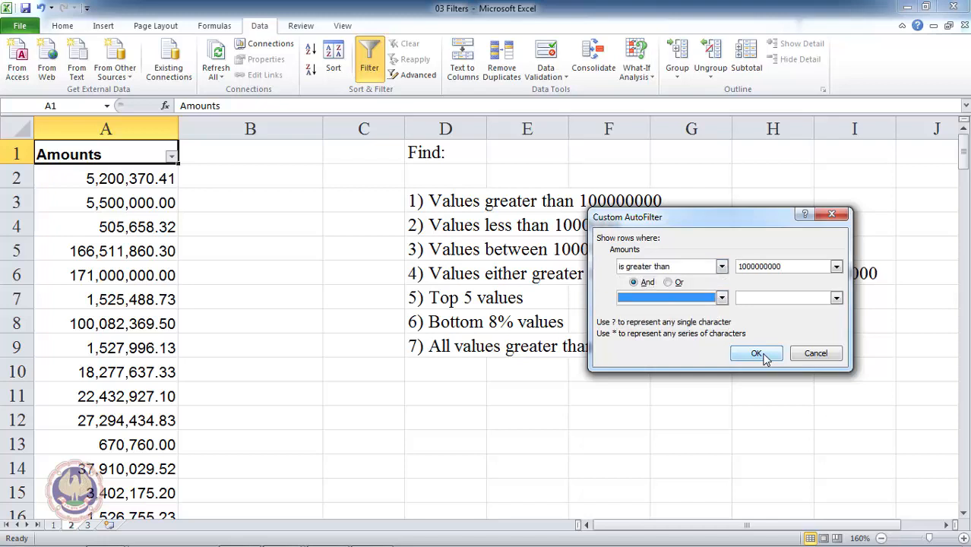
key(alt+Down)
key(Down)
key(Down)
key(Down)
key(Down)
key(Down)
key(Return)
key(Tab)
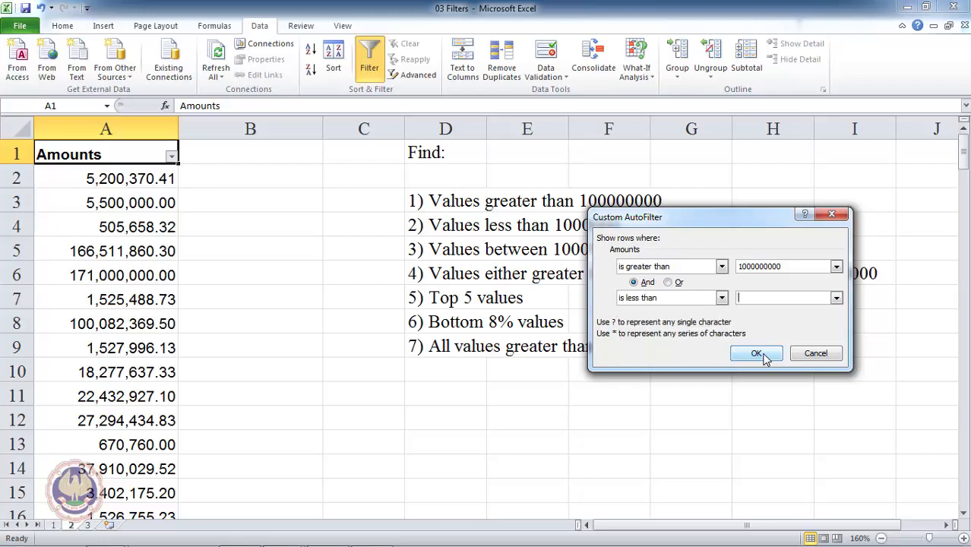
text(1000000)
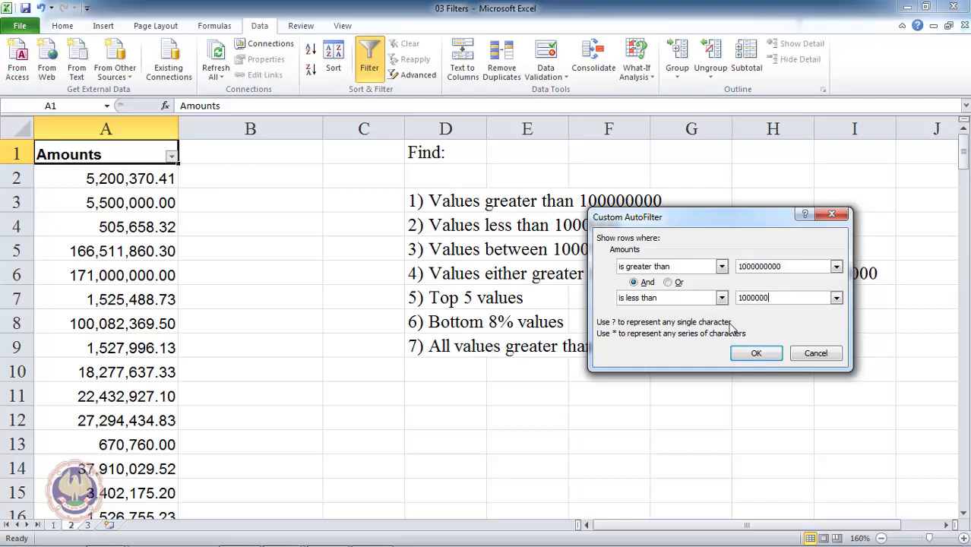
click(673, 283)
click(763, 358)
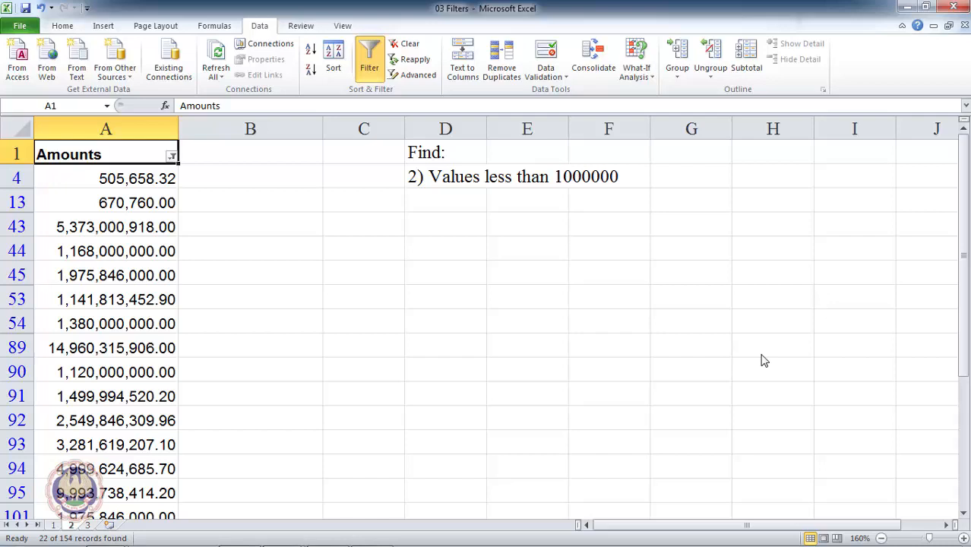
- Examine the filtered Amounts rows, checking the values below the lower limit and those above the upper limit
key(Down)
key(shift+Down)
key(shift+Down)
key(Down)
key(Down)
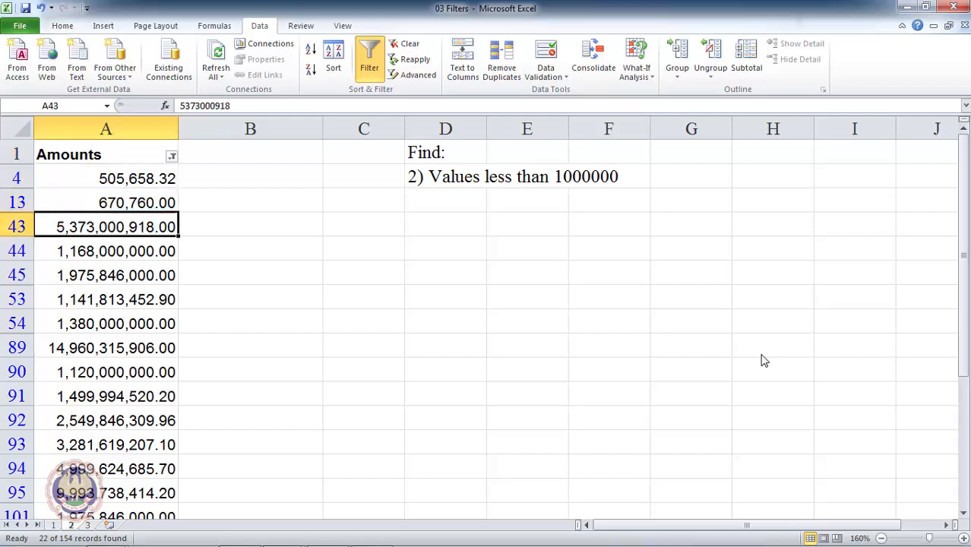
key(shift+Down)
key(shift+Down)
key(shift+Down)
key(shift+Down)
key(shift+Down)
key(Up)
key(Up)
key(Up)
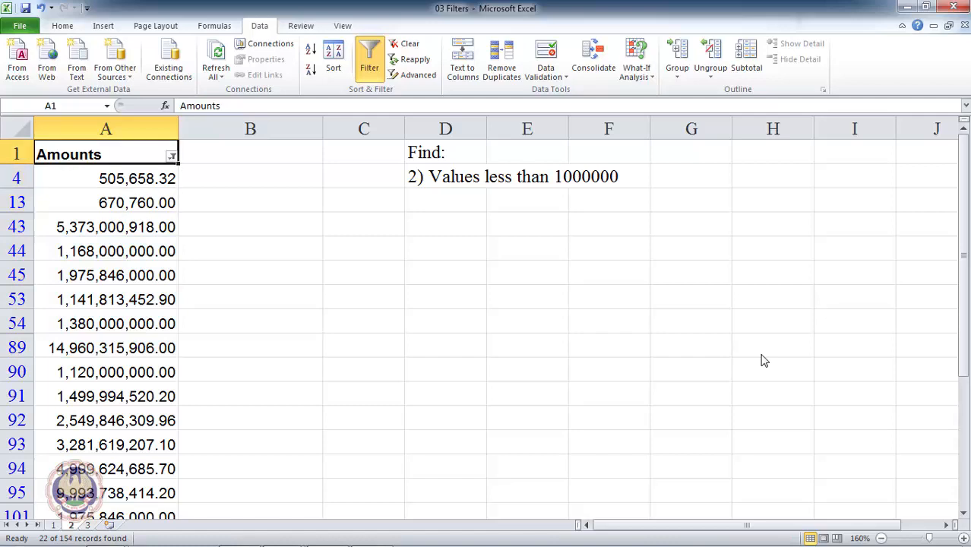
- Clear the either-or filter on Amounts and select the fifth question in D7
key(alt+a)
key(c)
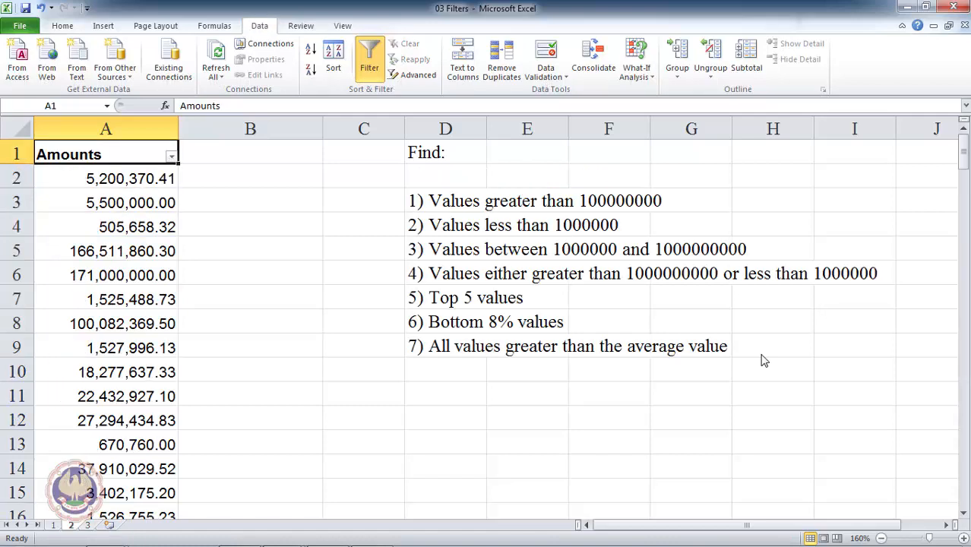
key(Down)
key(Down)
key(Down)
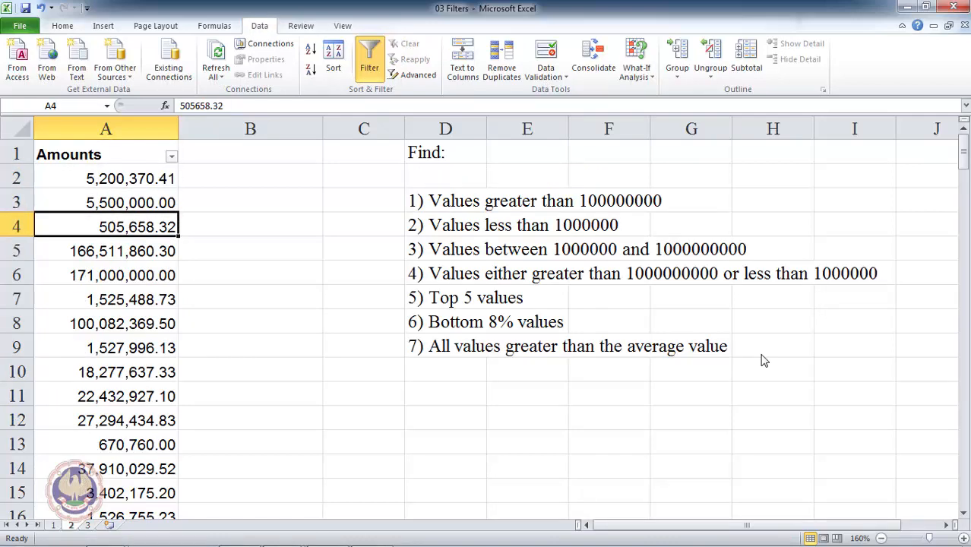
key(Right)
key(Right)
key(Right)
key(Down)
key(Down)
key(Down)
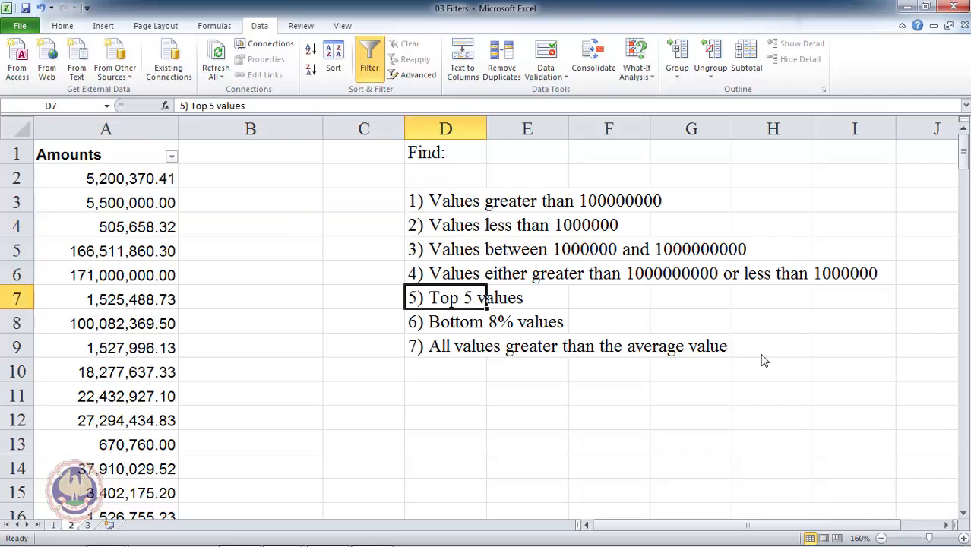
- Open the Top 10 number filter for the Amounts column from its heading in A1
key(Left)
key(Left)
key(Left)
key(ctrl+Up)
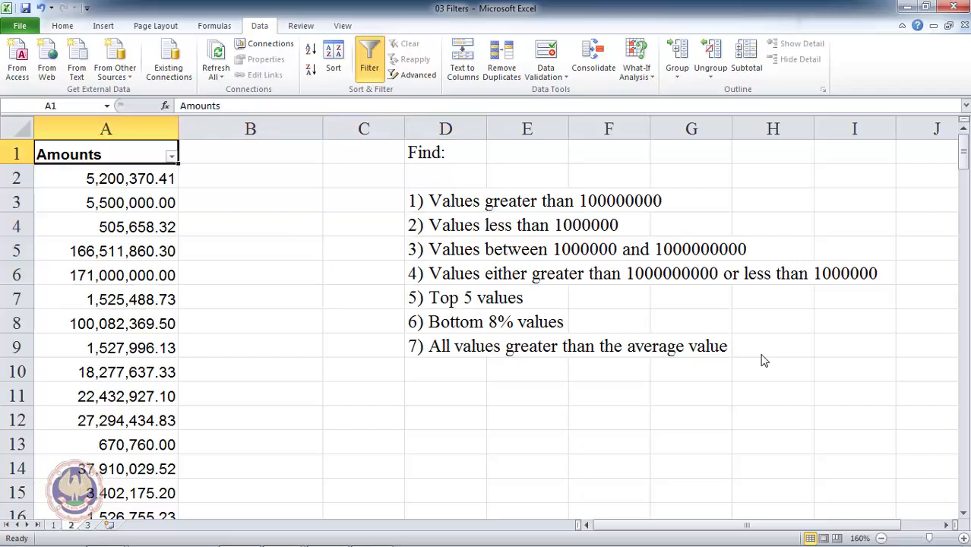
key(alt+Down)
key(Down)
key(Down)
key(Down)
key(Down)
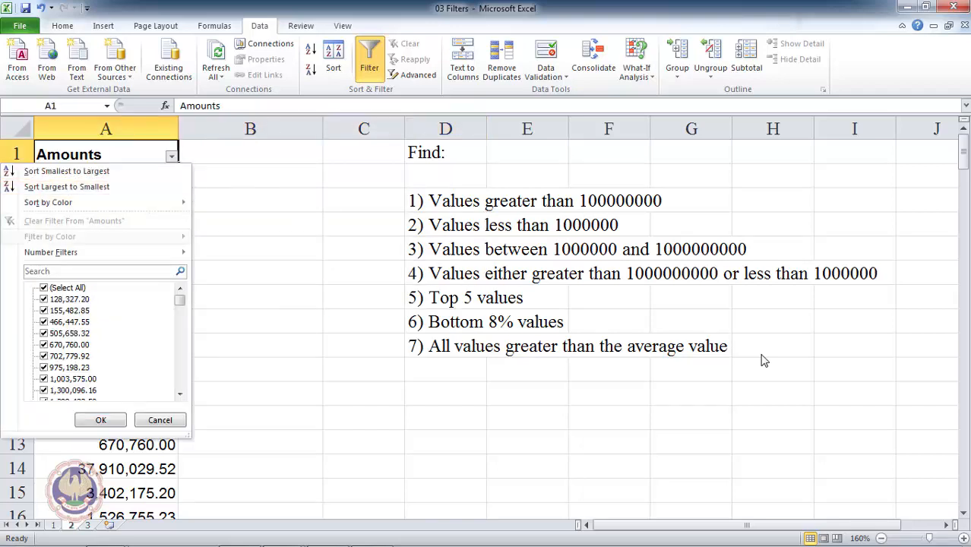
key(Right)
key(Down)
key(Down)
key(Down)
key(Down)
key(Down)
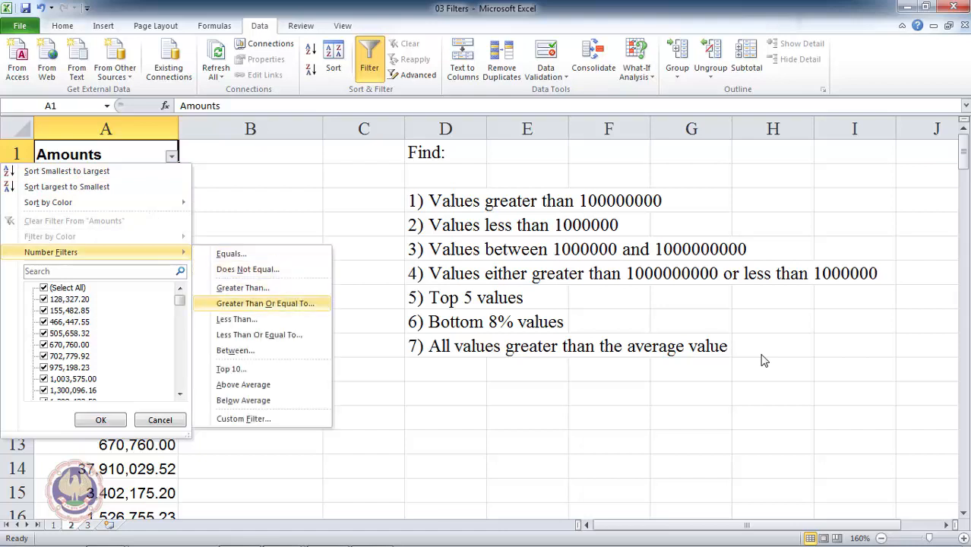
key(Down)
key(Down)
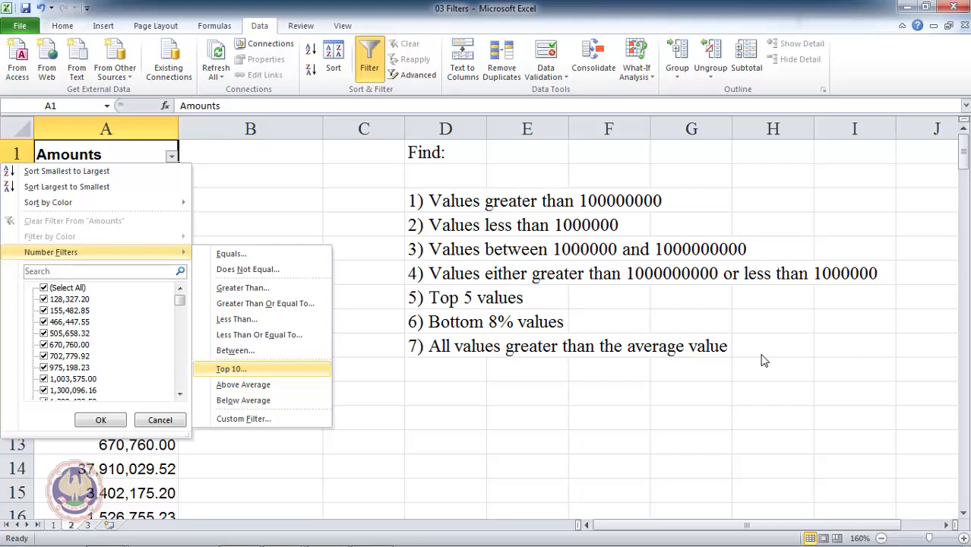
key(Return)
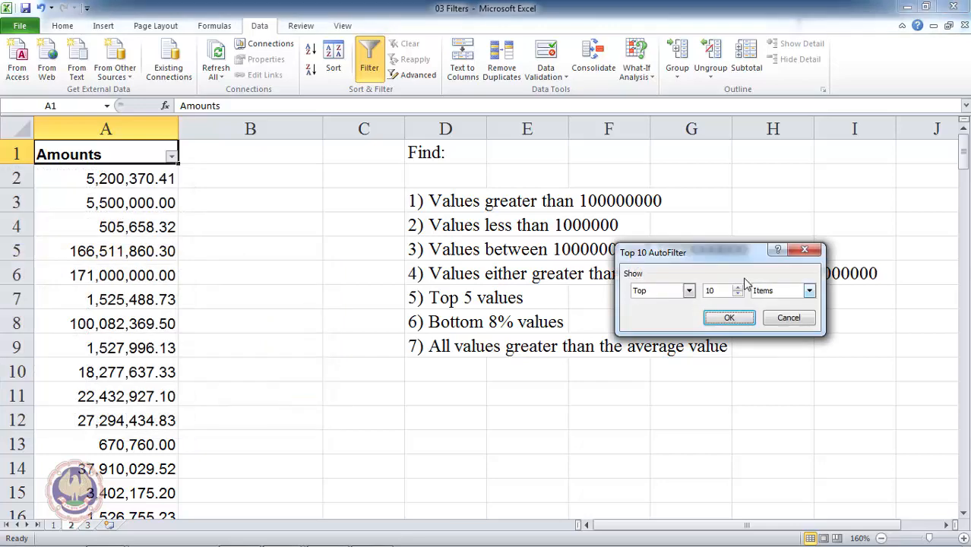
- Set the Top 10 filter to show the top 5 items and apply it to Amounts
click(739, 293)
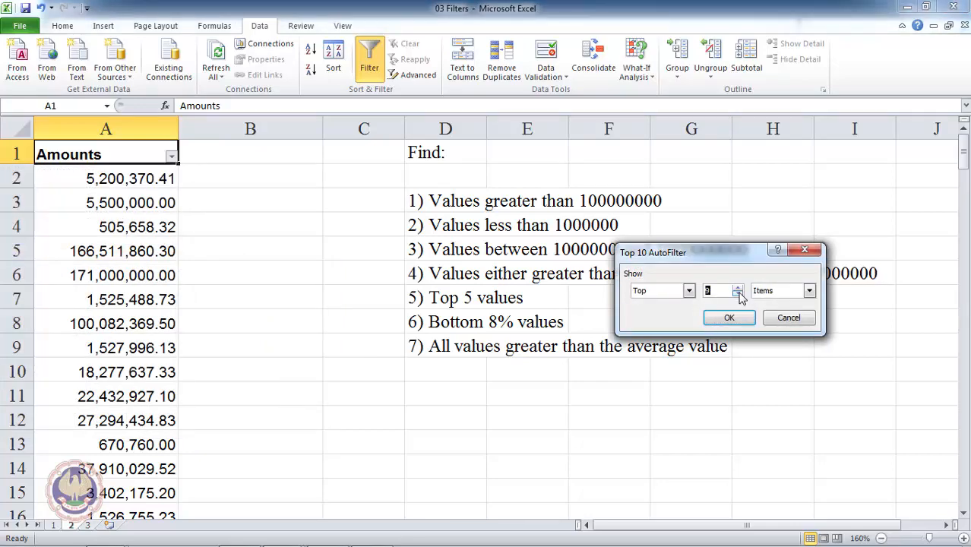
click(739, 294)
click(739, 294)
click(740, 293)
click(739, 294)
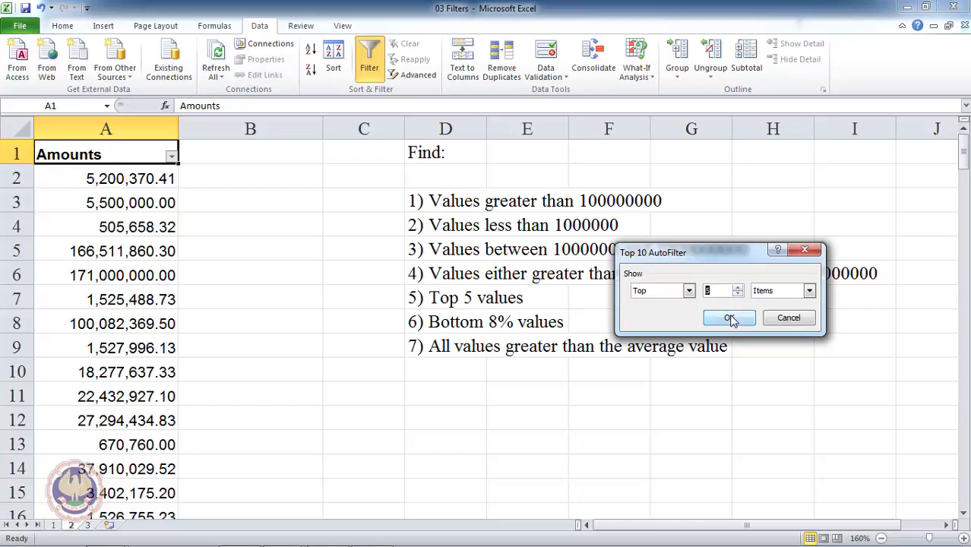
click(728, 319)
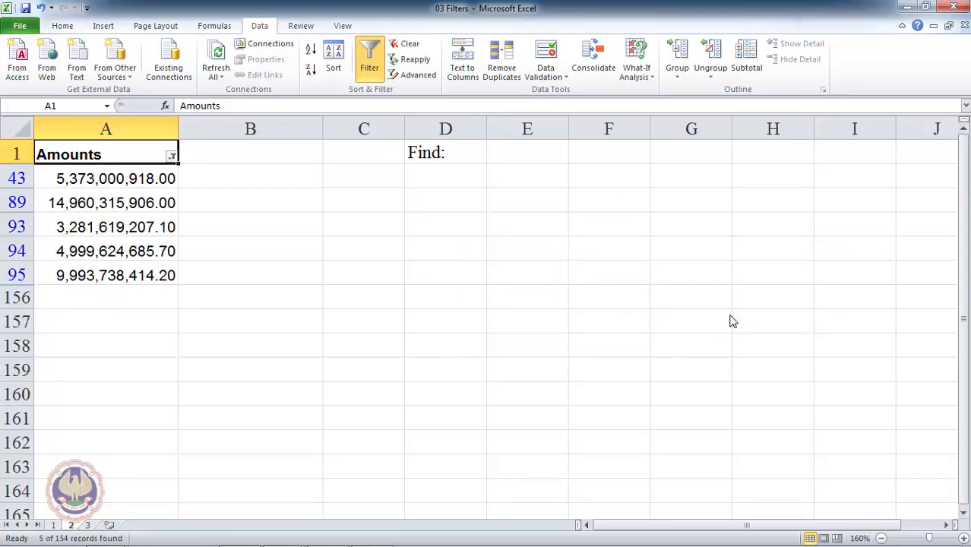
- Clear the top 5 filter on Amounts and select the sixth question in D8
key(alt+d)
key(f)
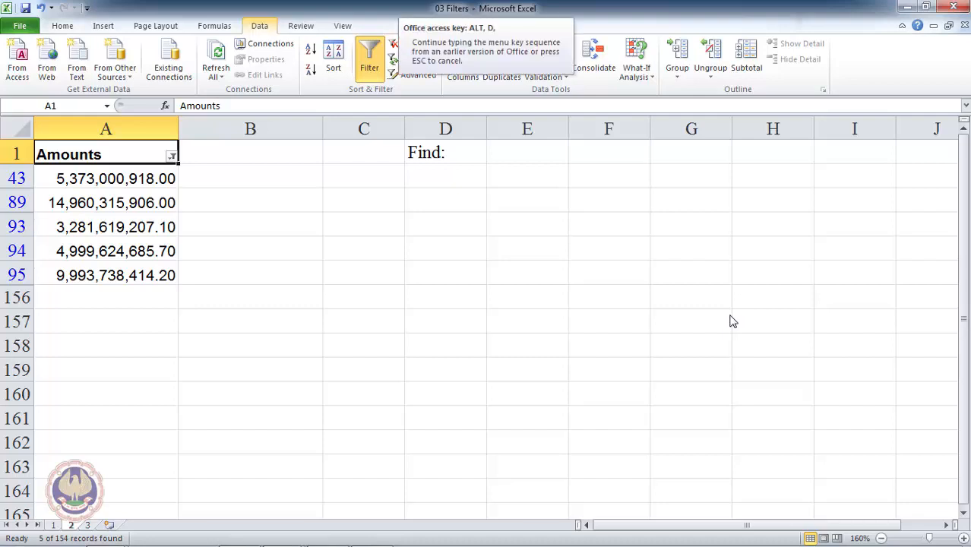
key(s)
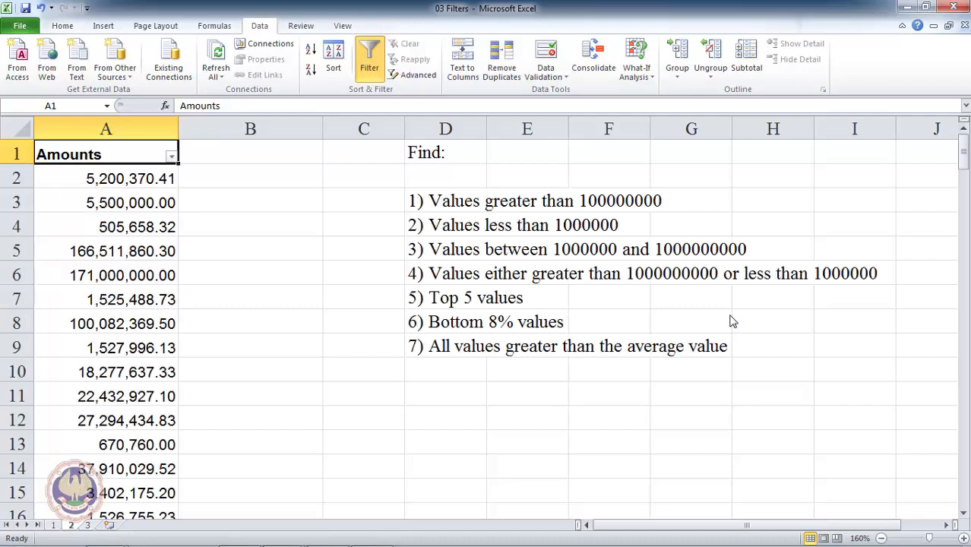
key(Down)
key(Down)
key(Down)
key(Down)
key(Down)
key(Down)
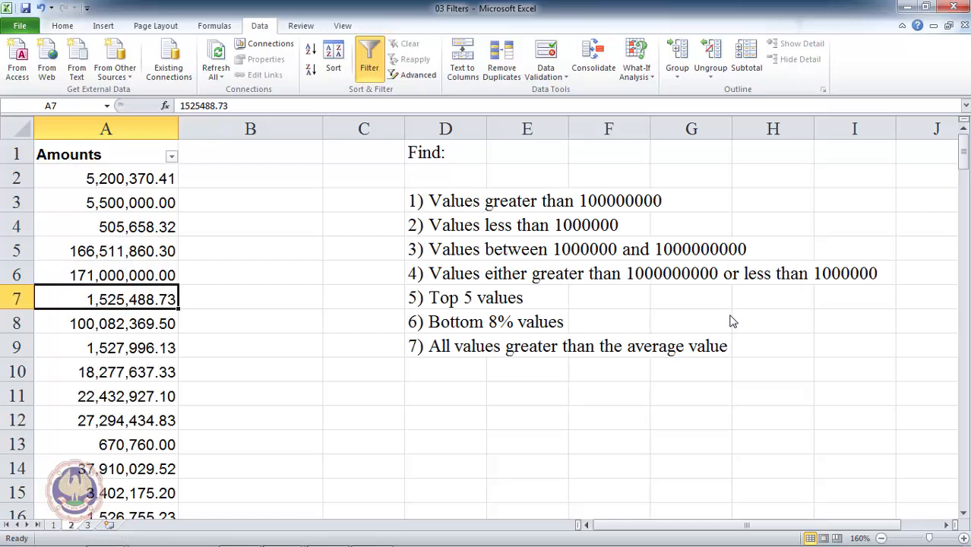
key(Right)
key(Right)
key(Right)
key(Down)
key(Down)
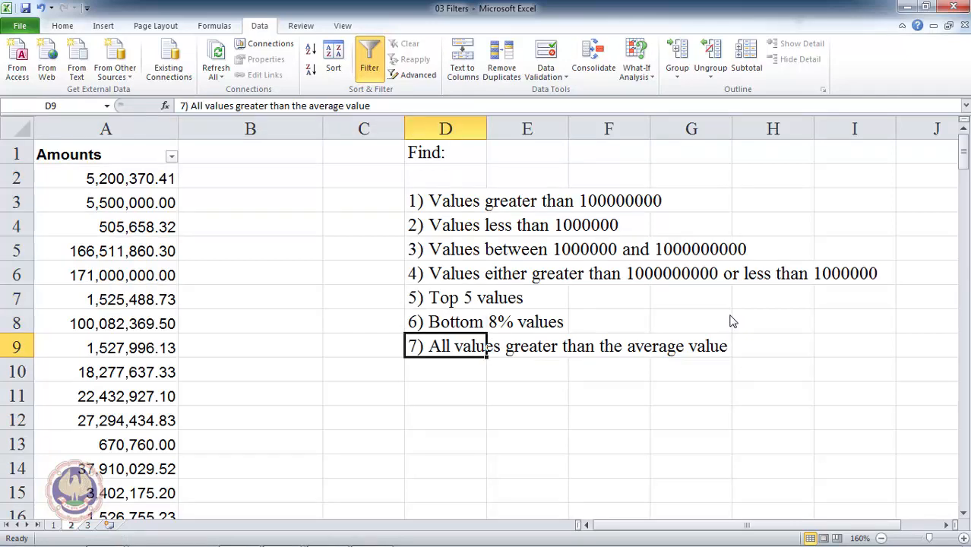
key(Up)
- Return to the Amounts heading in A1 and reopen its Top 10 number filter
key(Left)
key(Left)
key(Left)
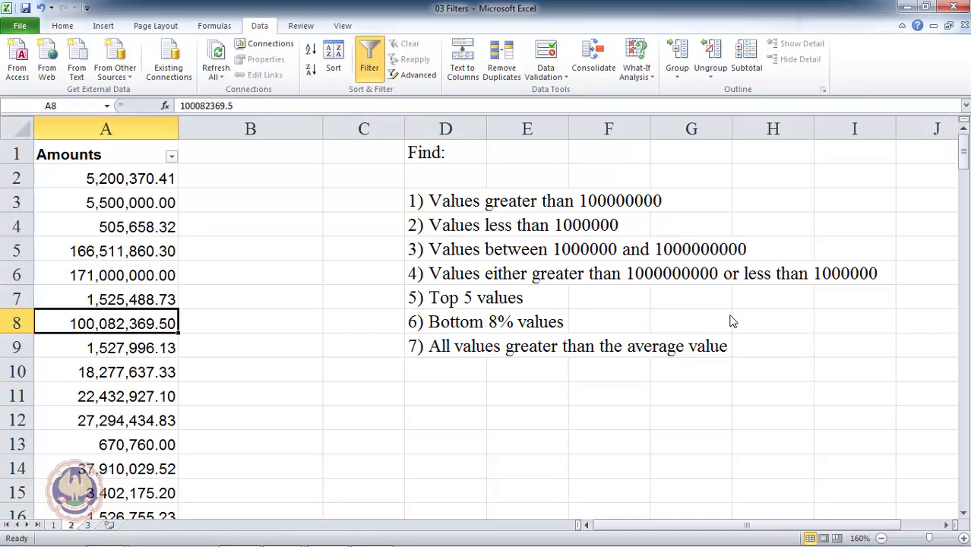
key(ctrl+Up)
key(alt+Down)
key(Down)
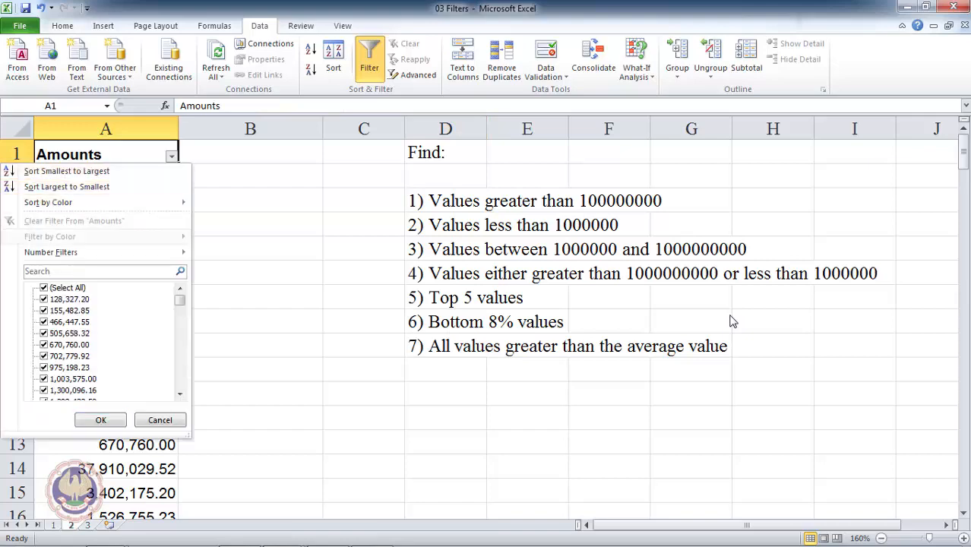
key(Down)
key(Down)
key(Right)
key(Down)
key(Down)
key(Down)
key(Down)
key(Down)
key(Down)
key(Down)
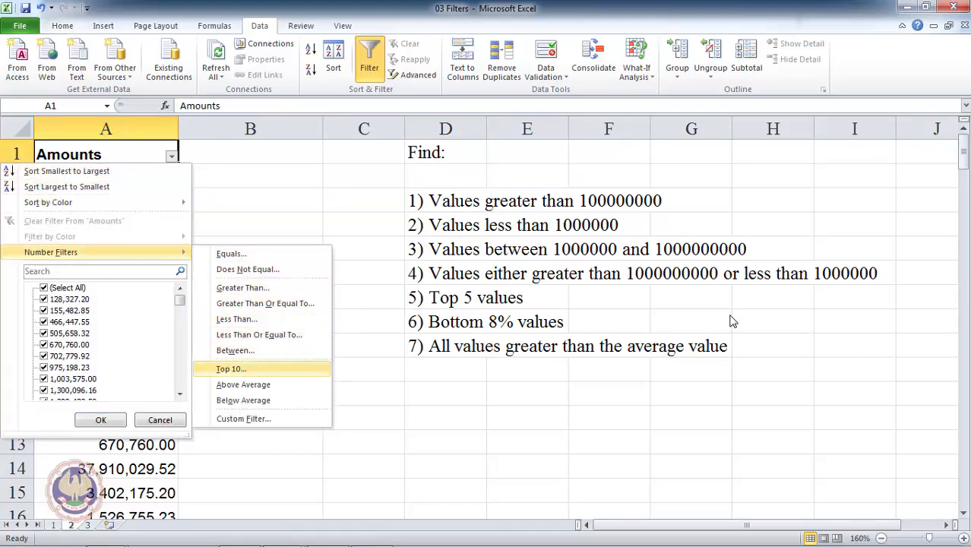
key(Return)
- Set the Top 10 filter to show the bottom 8 percent and apply it to Amounts
key(shift+Tab)
key(shift+Tab)
key(shift+Tab)
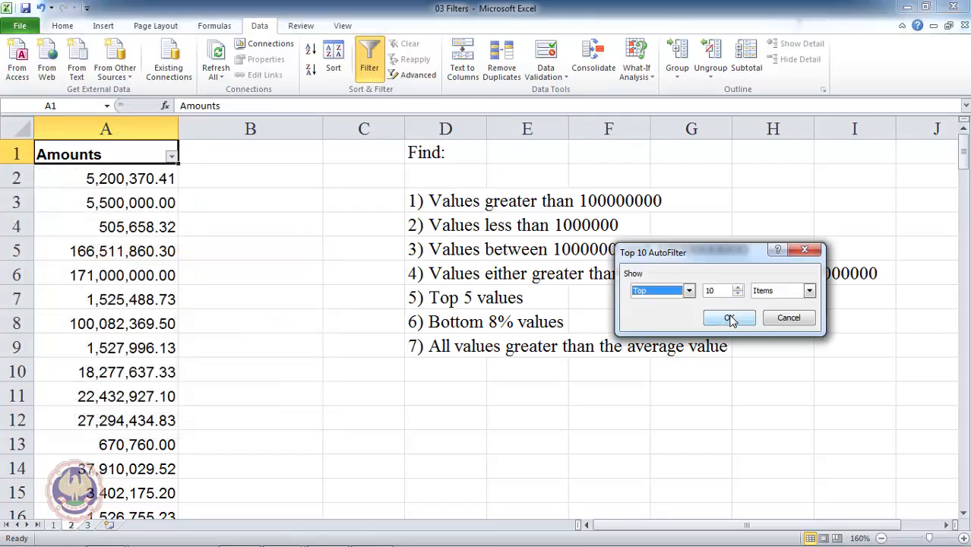
key(alt+Down)
key(Down)
key(Tab)
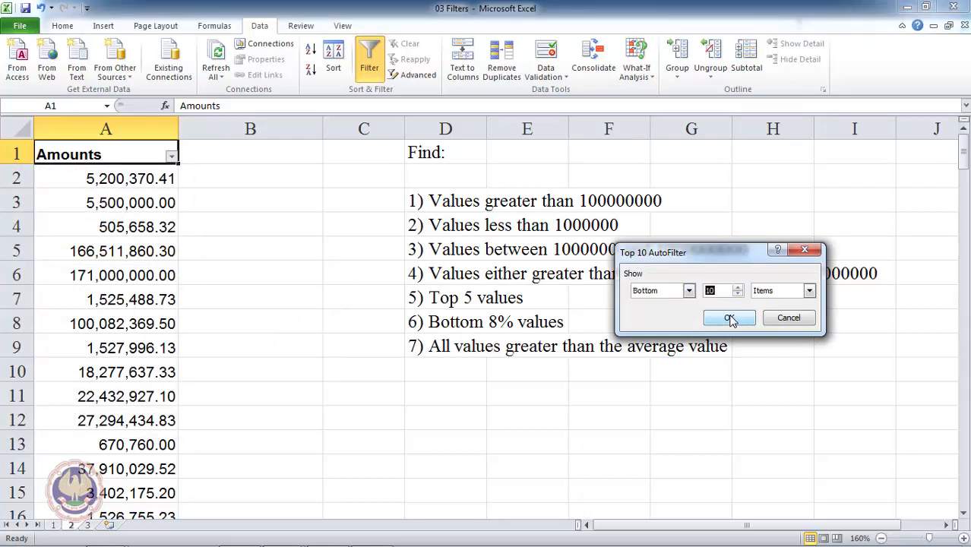
text(8)
key(Tab)
key(alt+Down)
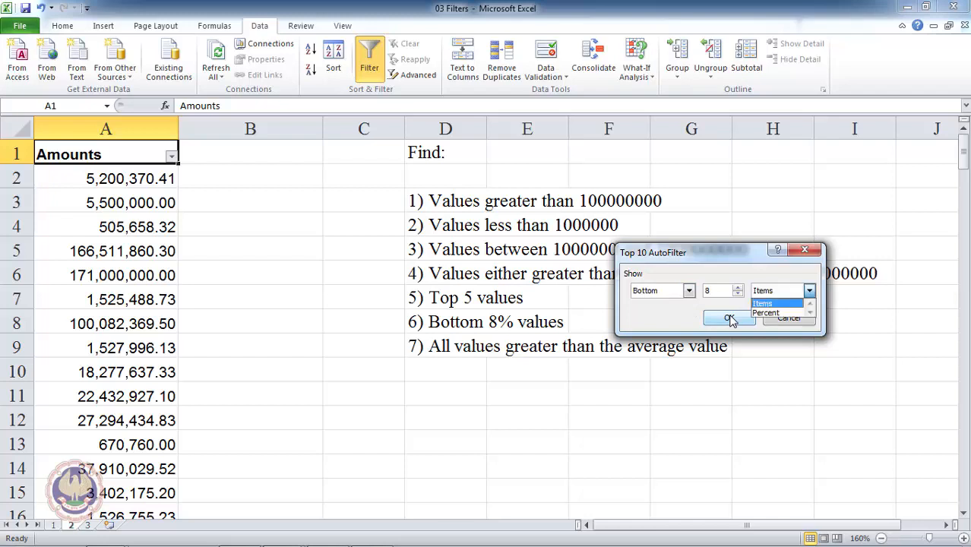
key(Down)
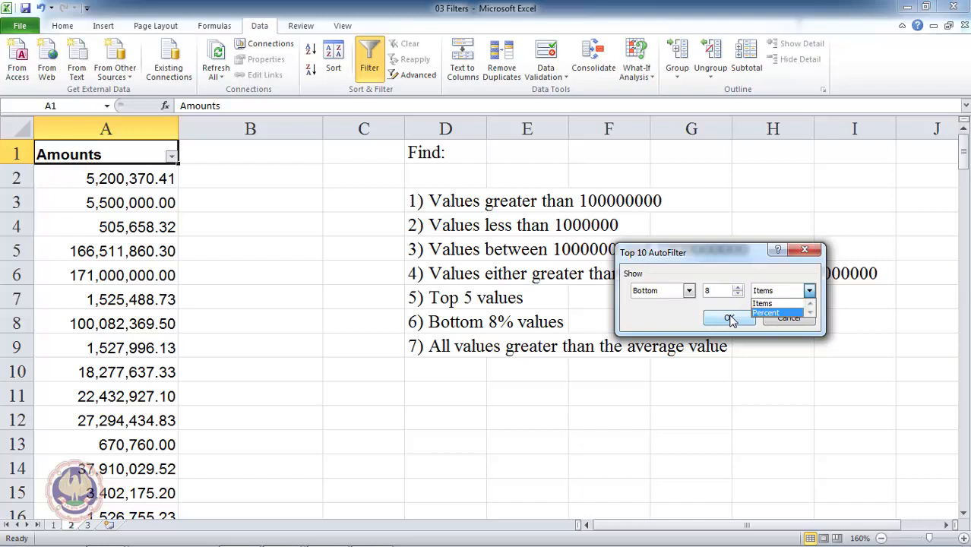
key(Return)
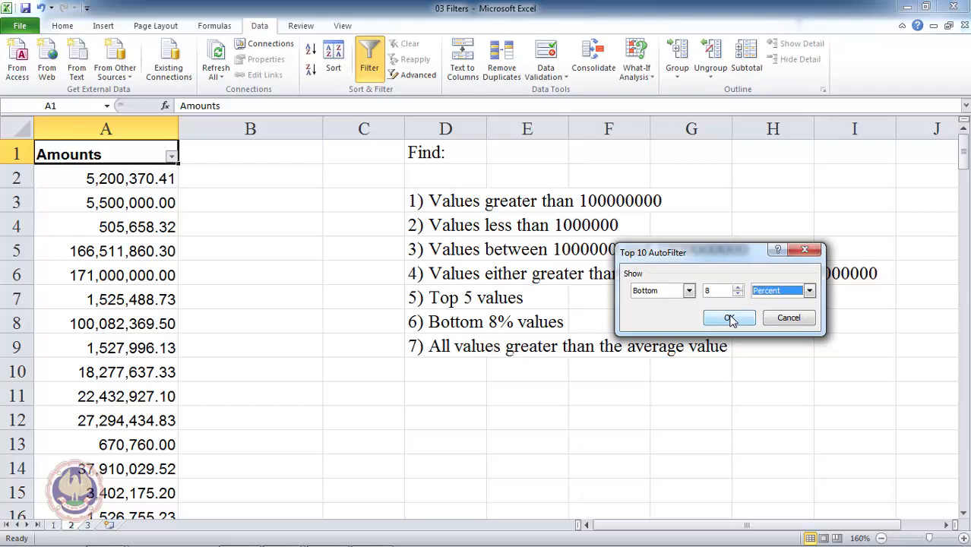
click(729, 319)
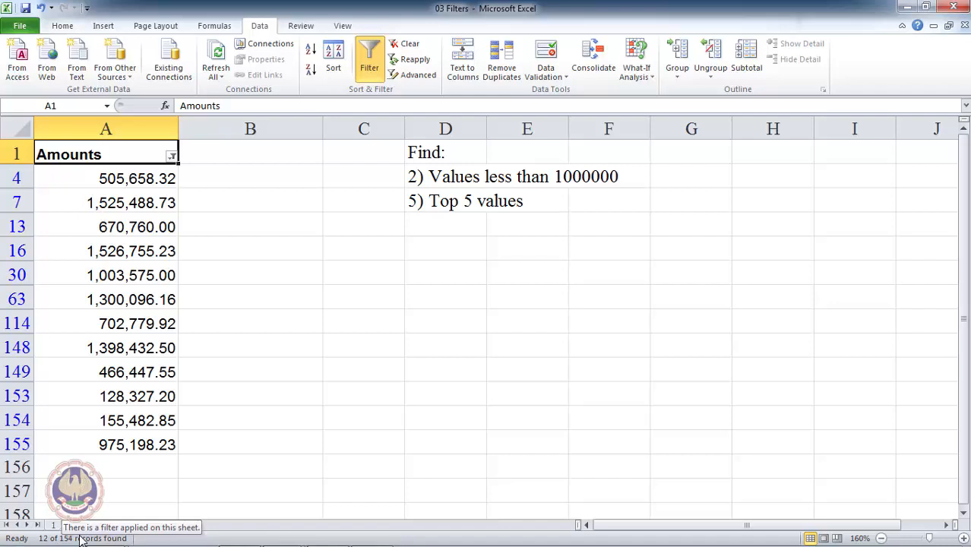
- Clear the bottom 8 percent filter on Amounts, keeping the heading cell A1 selected
key(alt+a)
key(c)
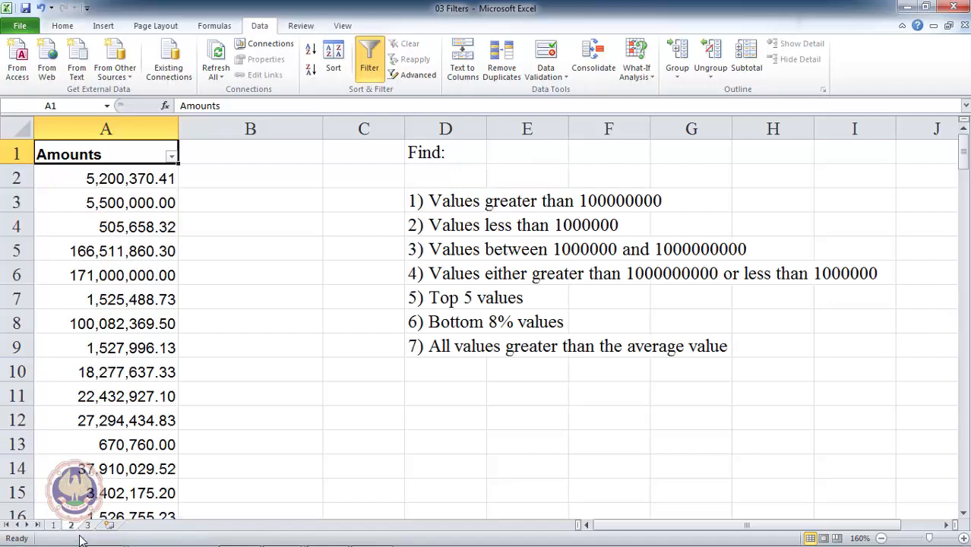
key(Right)
key(Right)
key(Right)
key(Right)
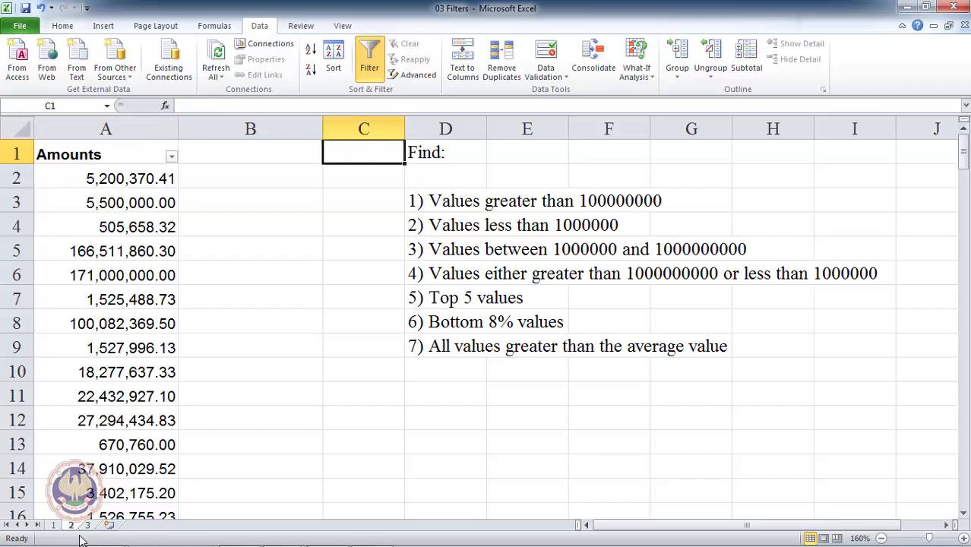
key(Left)
key(Left)
key(Left)
key(Left)
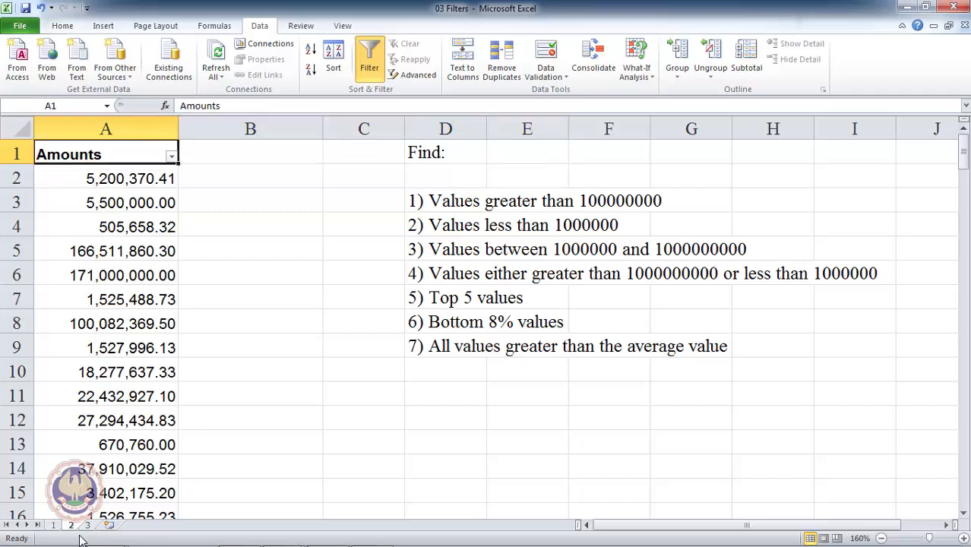
- Filter the Amounts column to show only the values above average
key(alt+Down)
key(Down)
key(Down)
key(Down)
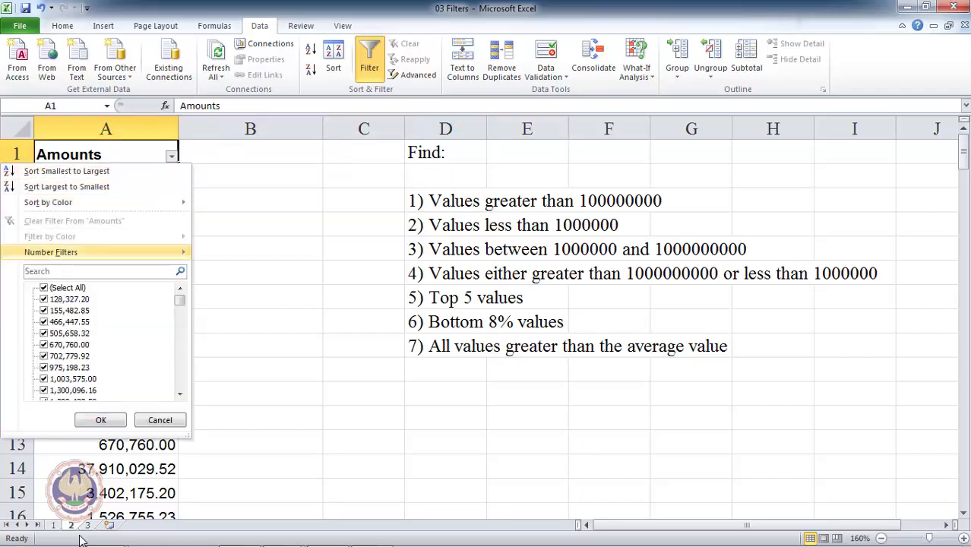
key(Right)
key(Down)
key(Down)
key(Down)
key(Down)
key(Down)
key(Down)
key(Down)
key(Down)
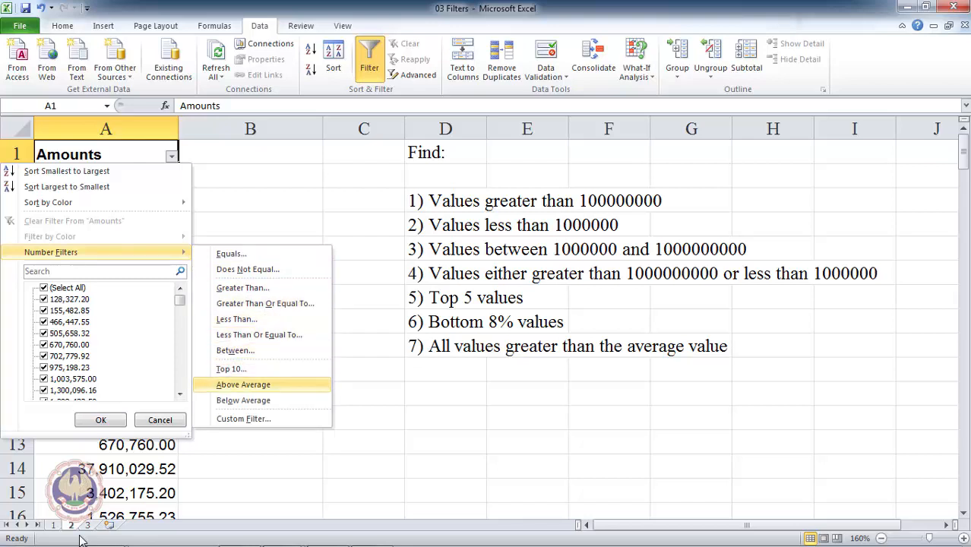
key(Return)
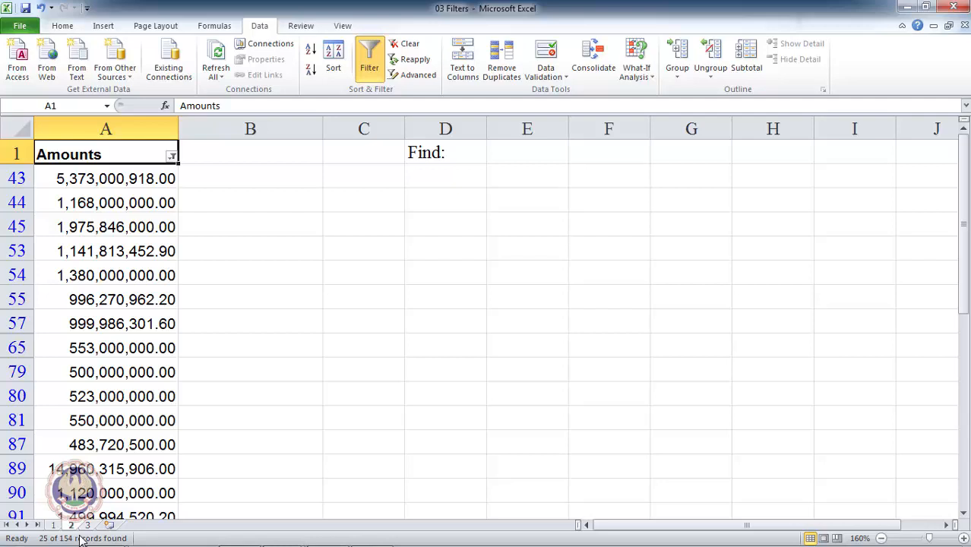
- Clear the above-average filter on Amounts and switch to sheet 3
key(alt+a)
key(c)
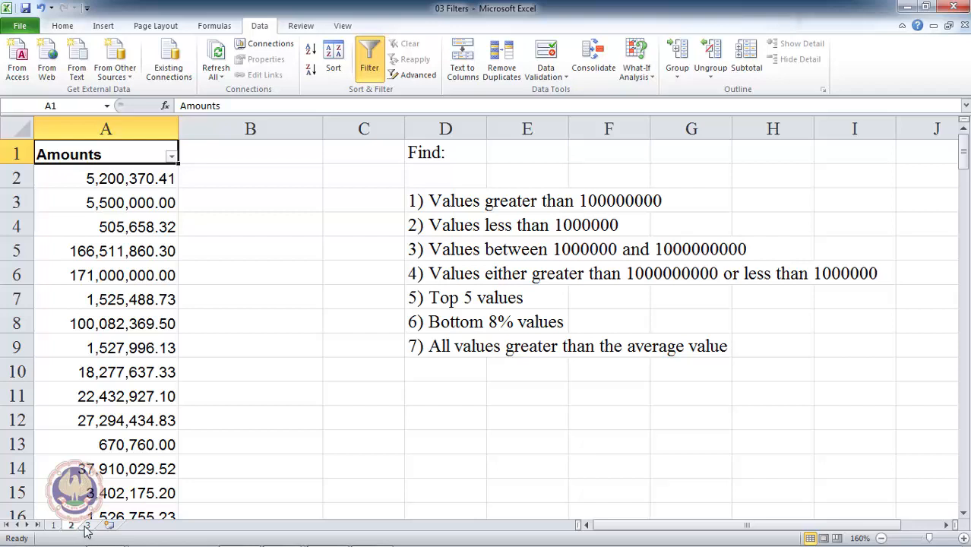
click(86, 526)
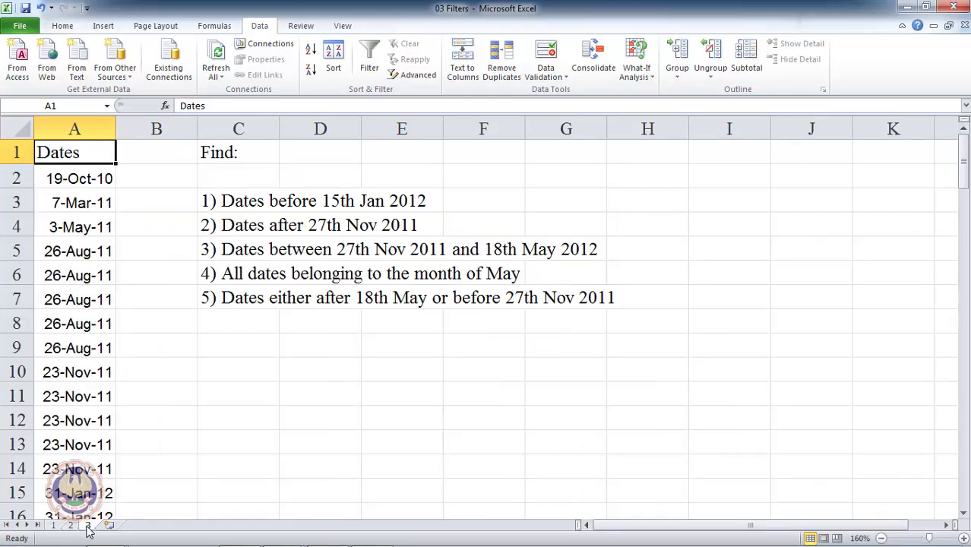
- Look through the dates listed in column A of sheet 3
key(Right)
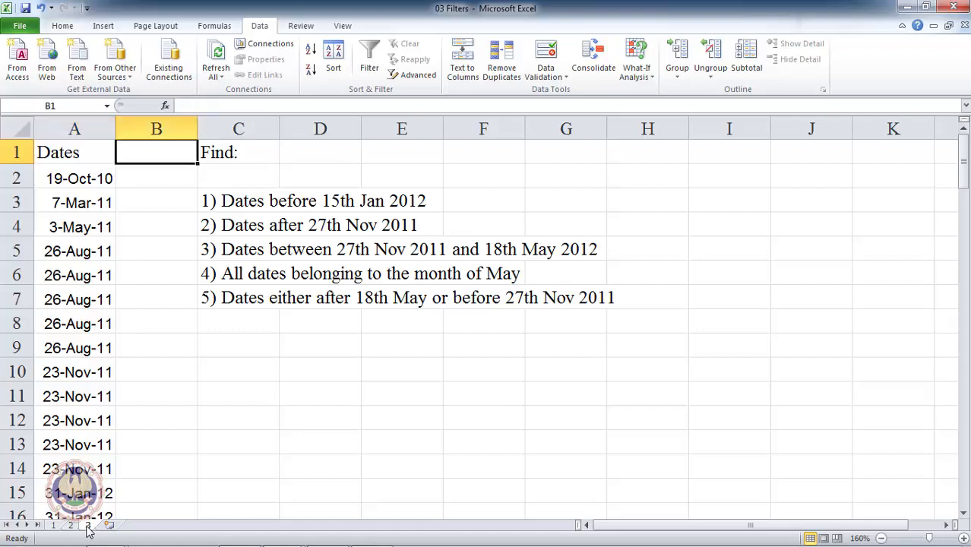
key(Left)
key(Down)
key(Down)
key(Down)
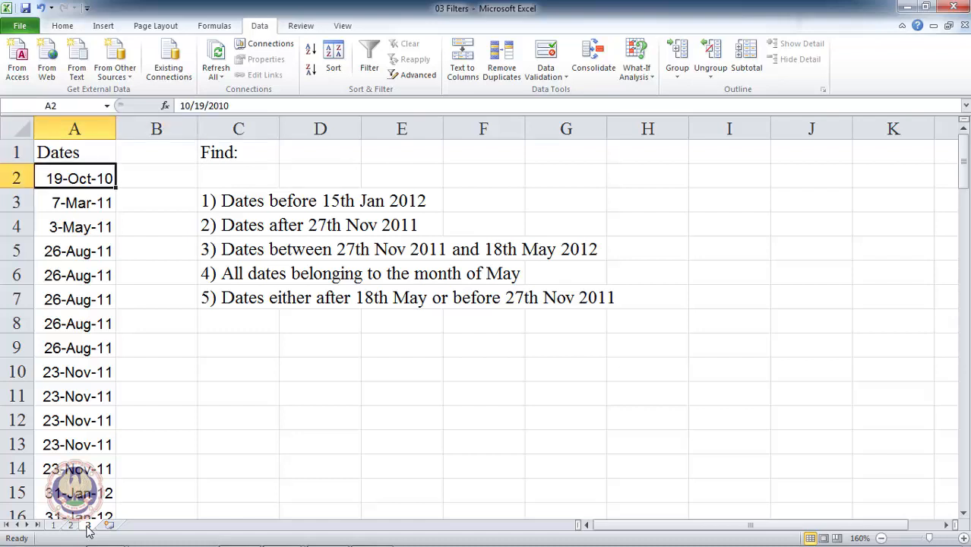
key(Up)
key(Up)
key(Up)
key(Down)
key(Down)
key(Down)
key(Down)
key(Down)
key(Down)
key(Down)
key(Down)
key(Down)
key(Down)
key(Down)
key(Down)
key(Down)
key(Down)
key(Down)
key(Down)
key(Down)
key(Down)
key(Down)
key(Down)
key(Down)
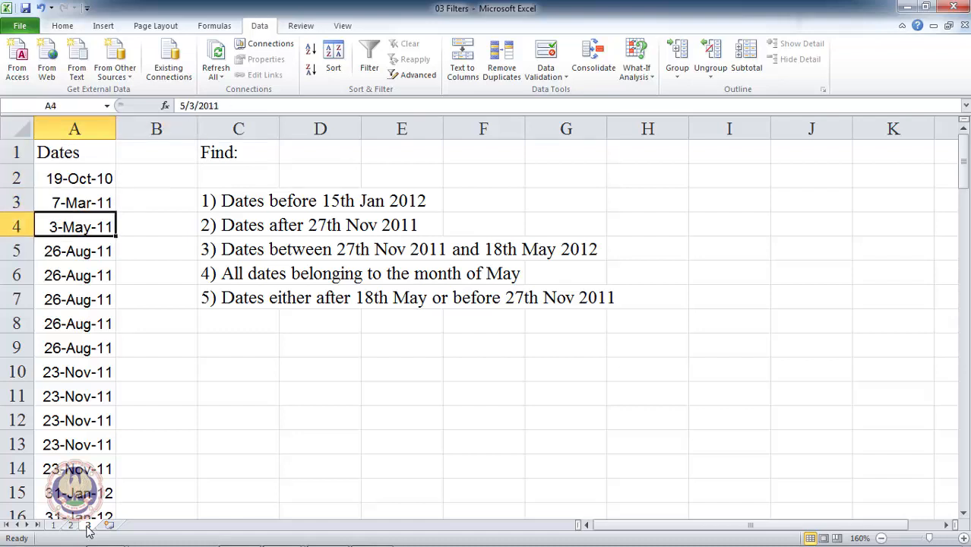
- Turn on filtering from the Dates heading in A1 and open the column's Before date filter
key(ctrl+Home)
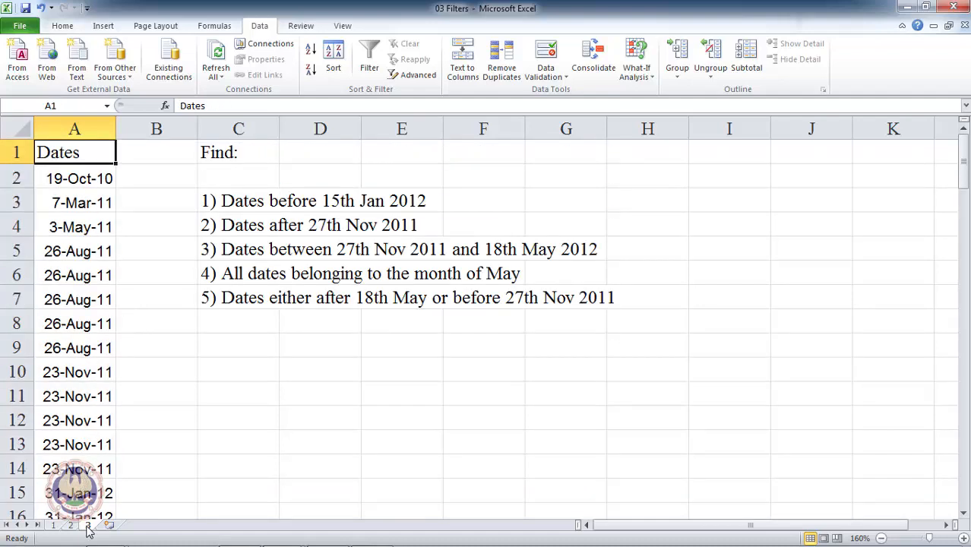
key(ctrl+shift+l)
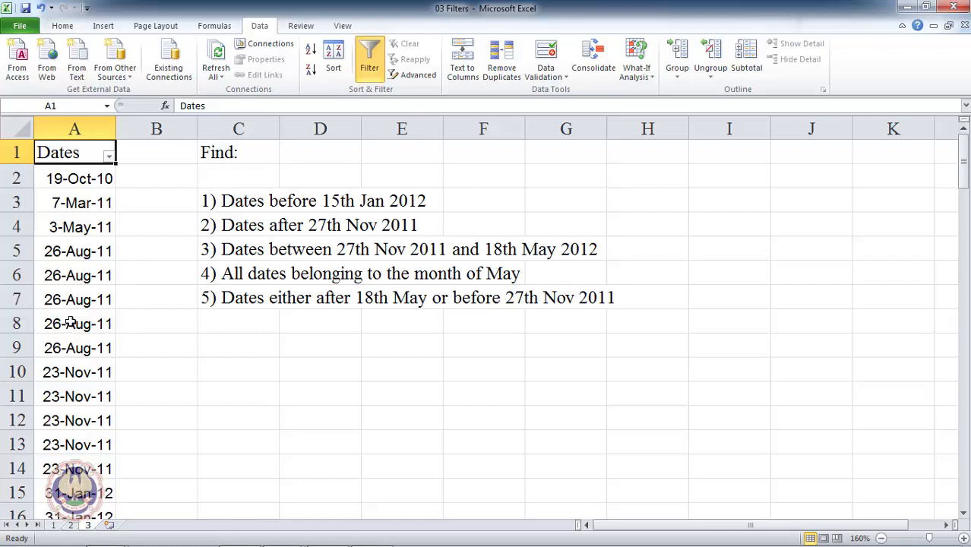
click(109, 155)
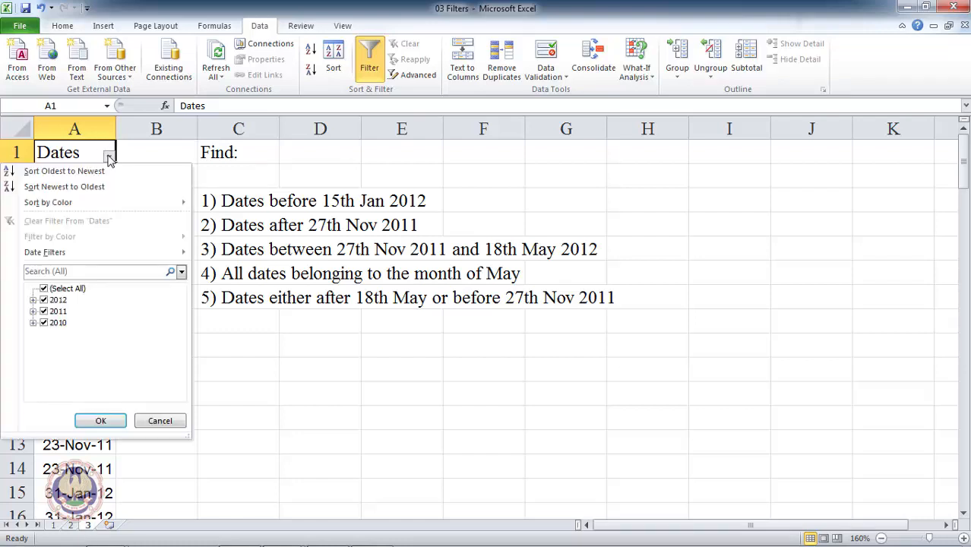
mouse_move(107, 256)
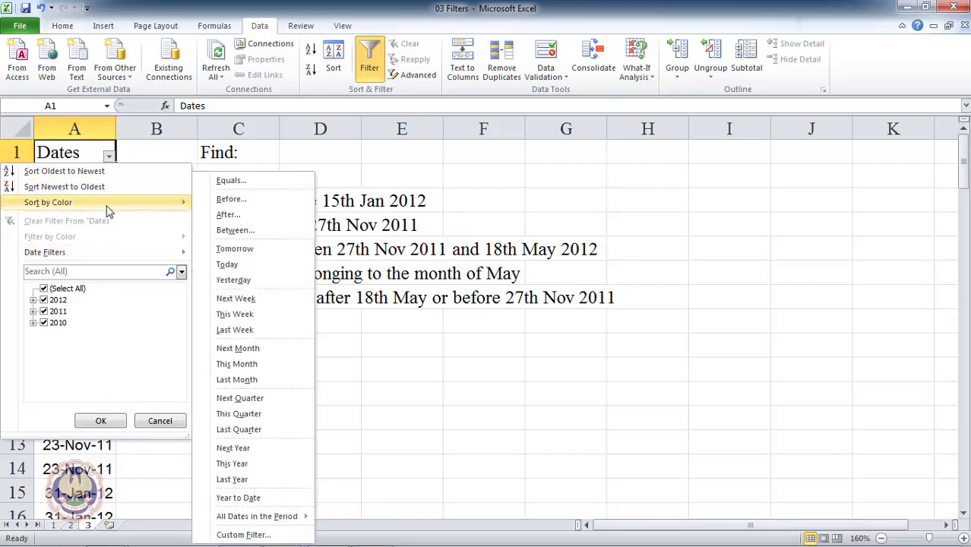
mouse_move(110, 202)
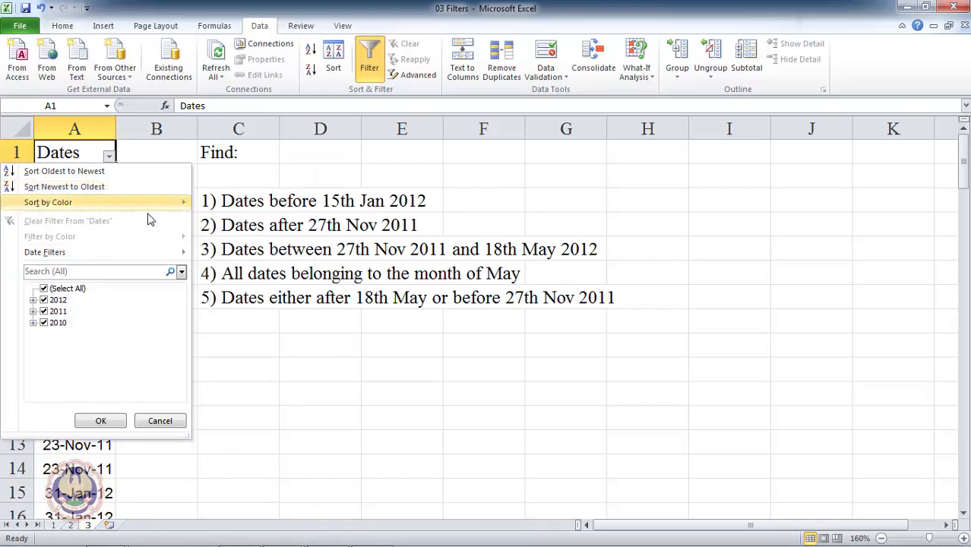
mouse_move(147, 259)
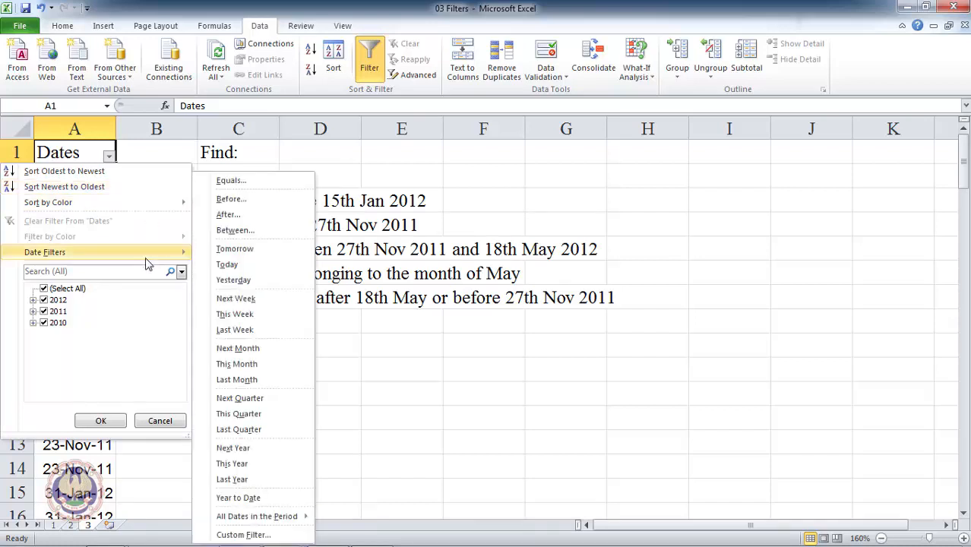
click(216, 200)
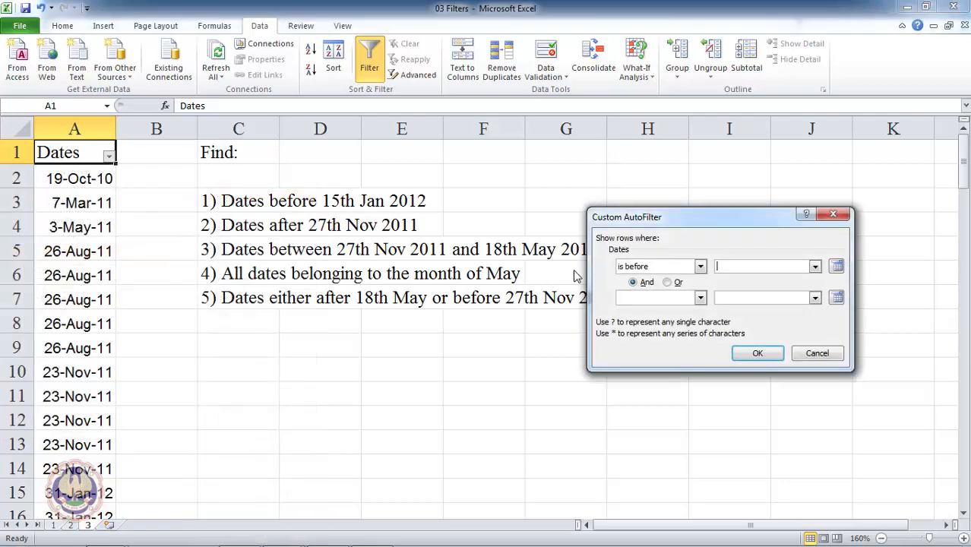
click(838, 267)
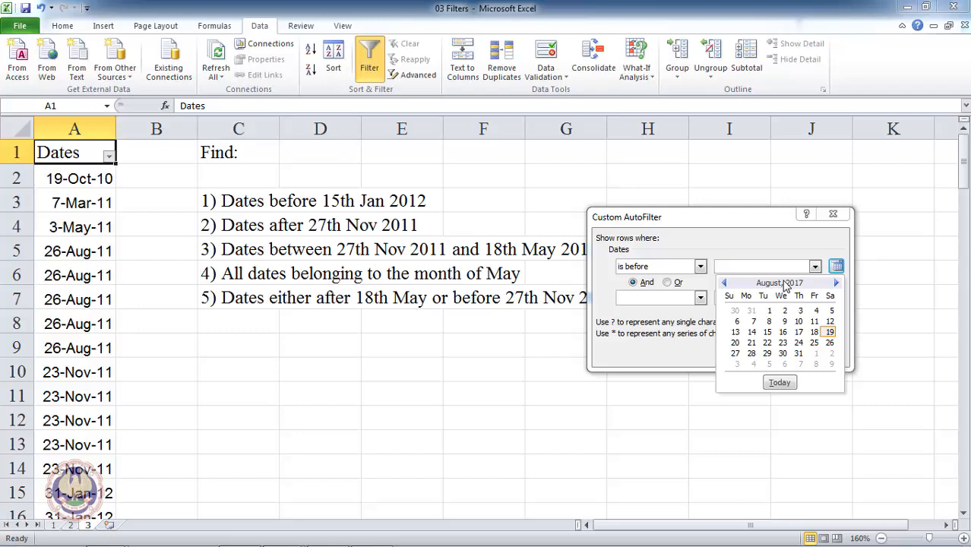
click(726, 283)
click(725, 283)
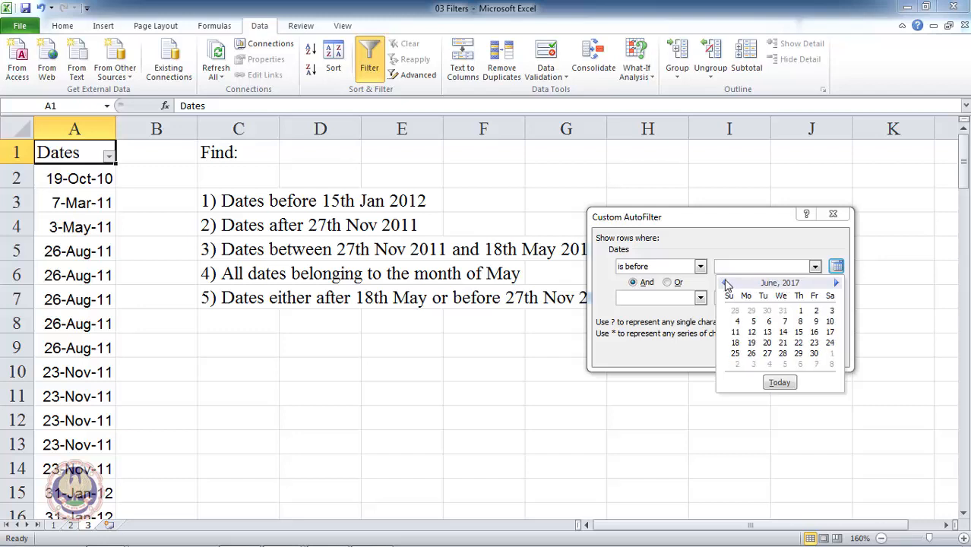
click(726, 283)
click(726, 283)
click(726, 283)
click(726, 283)
click(726, 282)
click(726, 282)
click(726, 283)
click(726, 283)
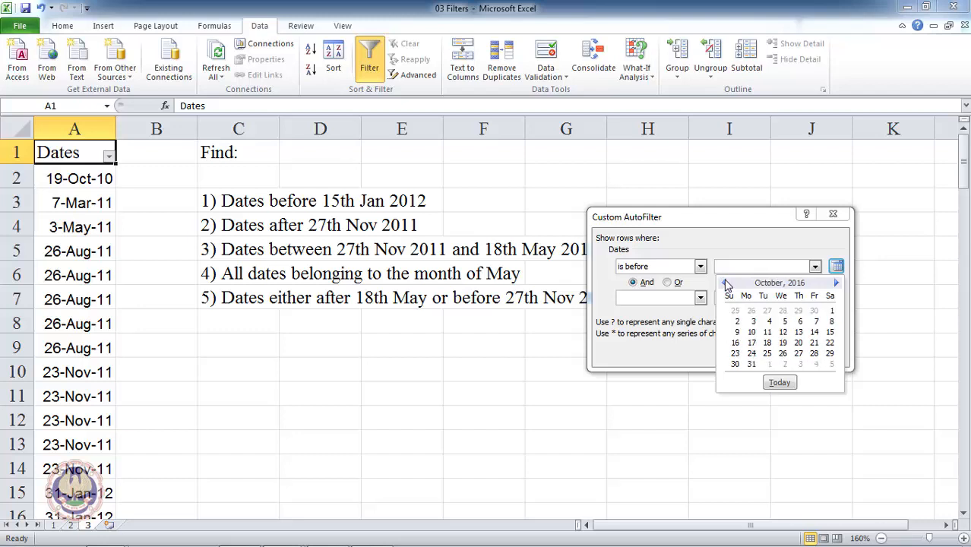
click(726, 282)
click(726, 282)
click(725, 283)
click(726, 283)
click(725, 283)
click(725, 283)
click(726, 283)
click(726, 283)
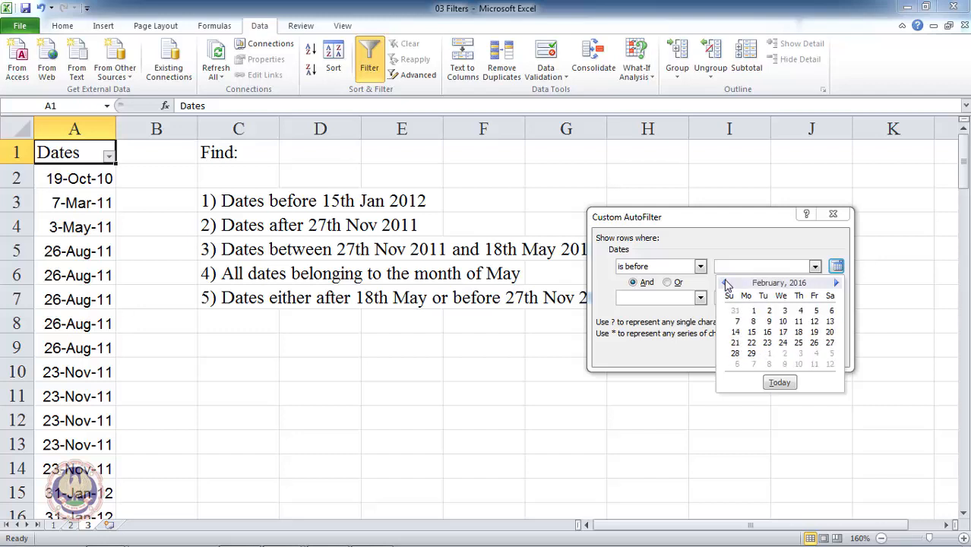
click(725, 283)
click(725, 283)
click(726, 283)
click(726, 283)
click(726, 283)
click(726, 283)
click(726, 282)
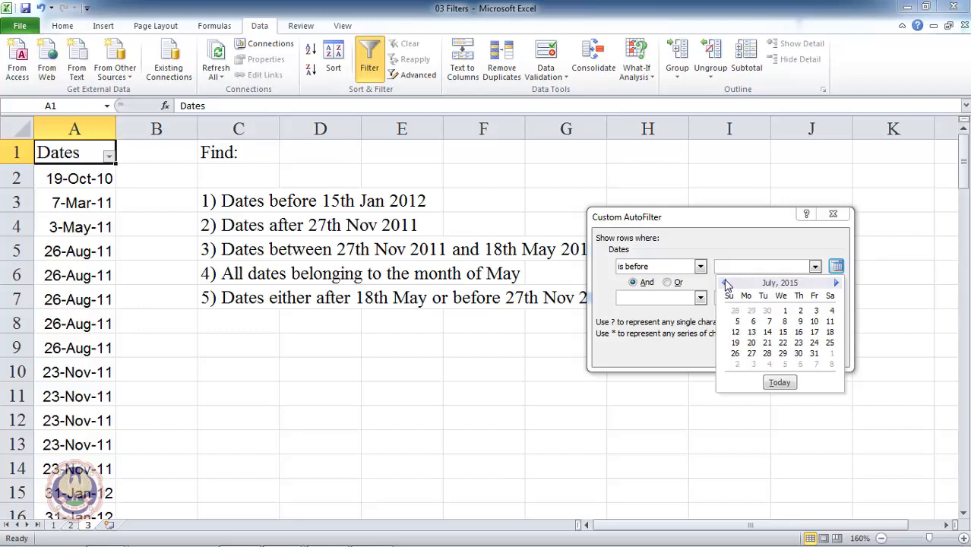
click(726, 283)
click(726, 282)
click(726, 282)
click(726, 283)
click(726, 283)
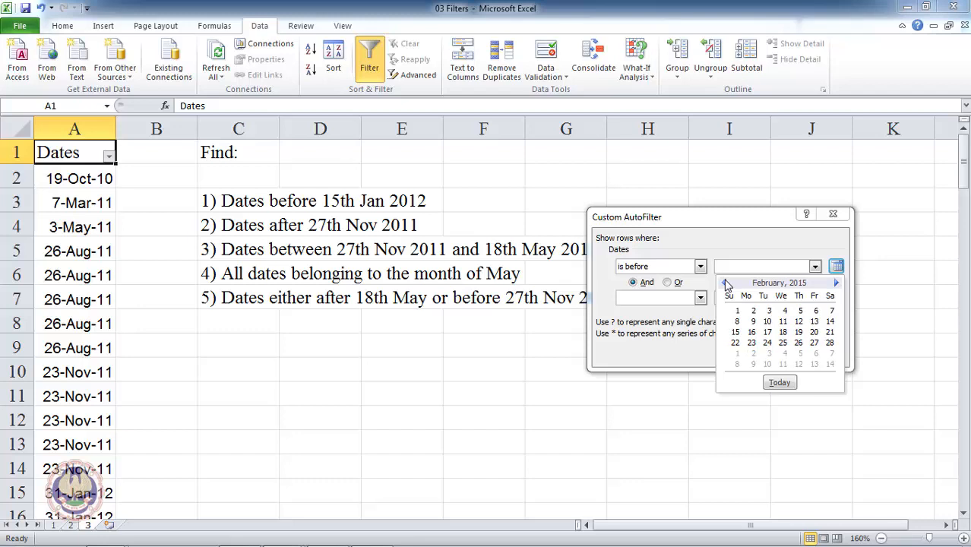
click(726, 282)
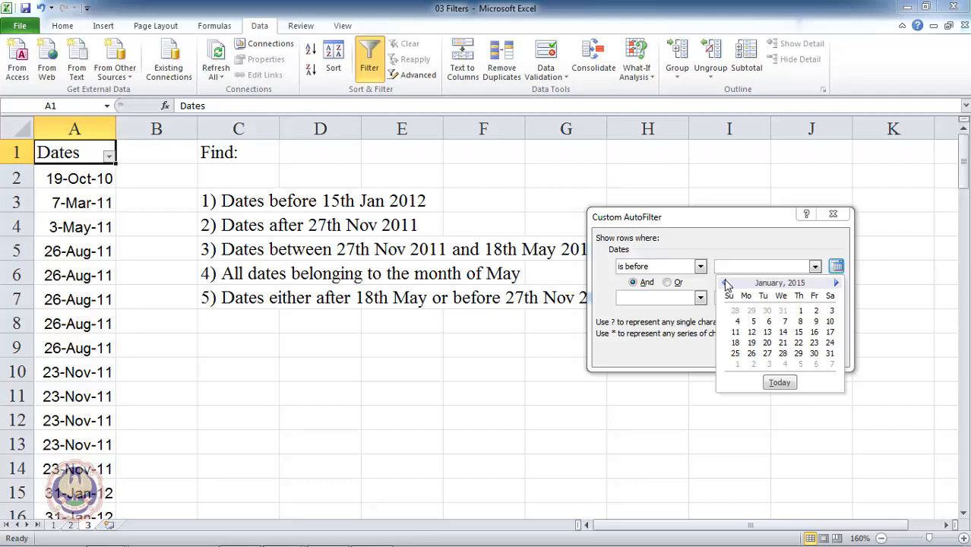
- Set the is before date to 1/15/2012 and apply the filter to Dates
click(744, 266)
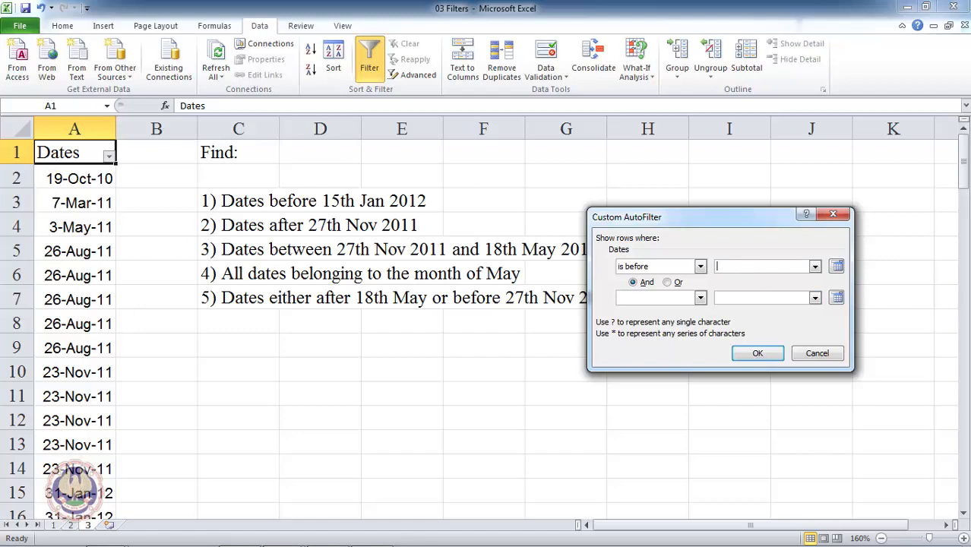
mouse_move(943, 540)
text(1/15/2012)
click(757, 354)
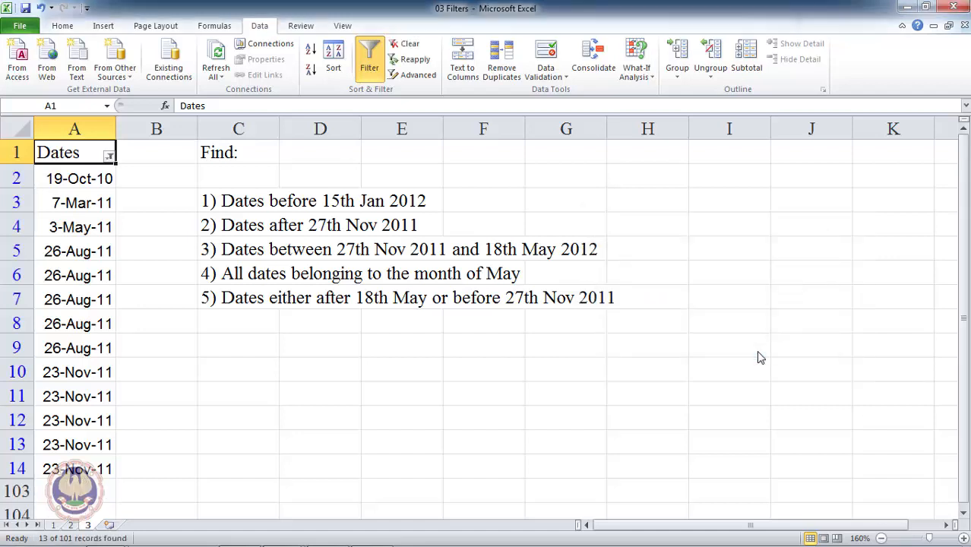
- Review the filtered dates in A2 to A14 and return to the Dates heading in A1
key(Down)
key(ctrl+shift+Down)
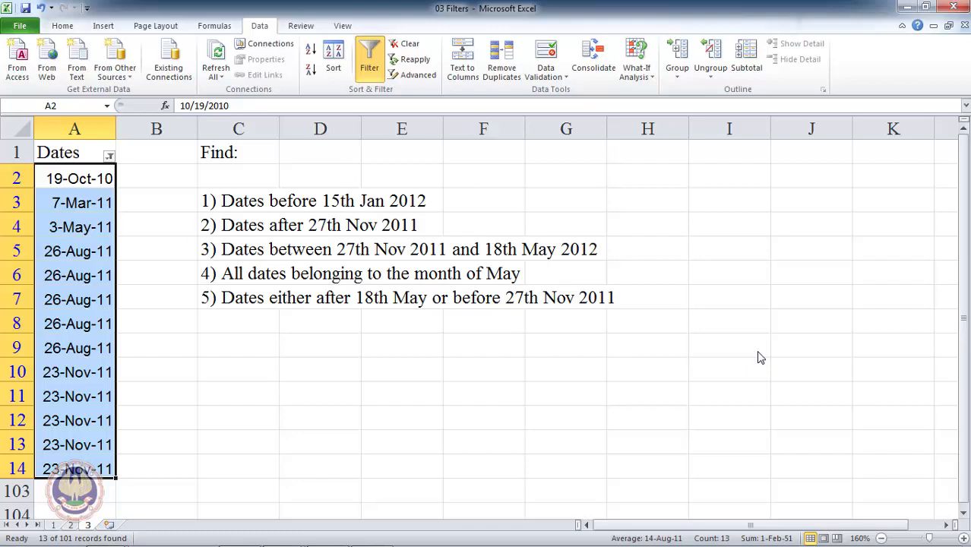
key(Up)
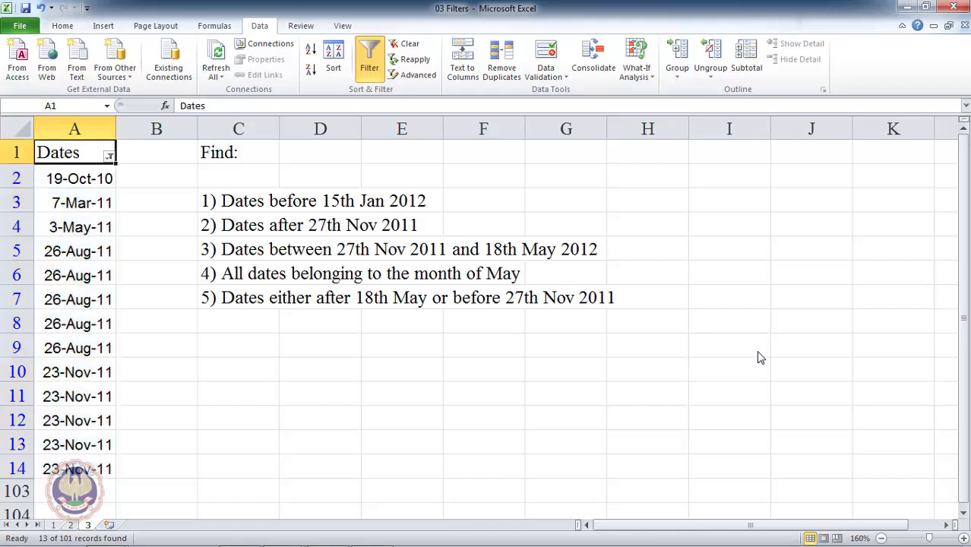
key(Down)
key(Down)
key(Down)
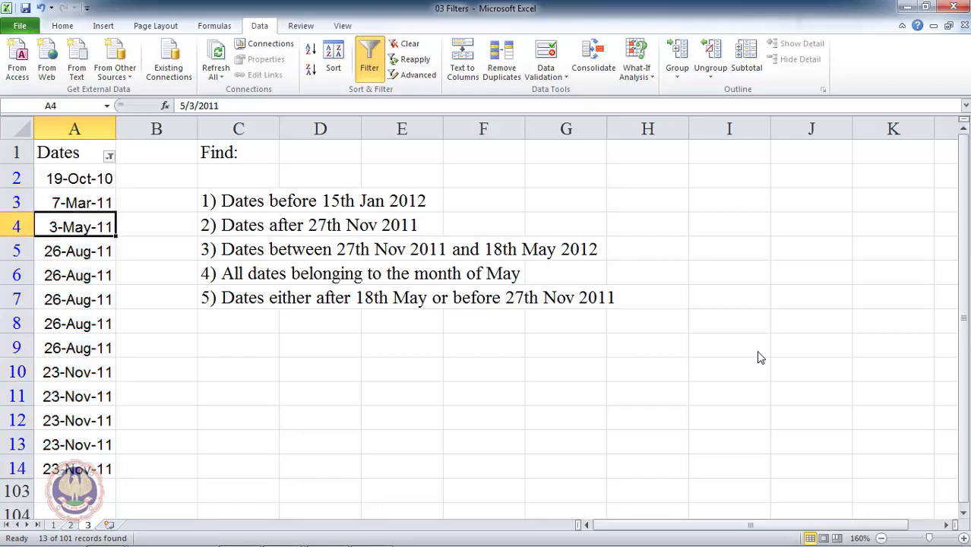
key(Right)
key(Right)
key(Left)
key(Left)
key(Right)
key(Right)
key(Left)
key(Left)
key(Up)
key(Up)
key(Up)
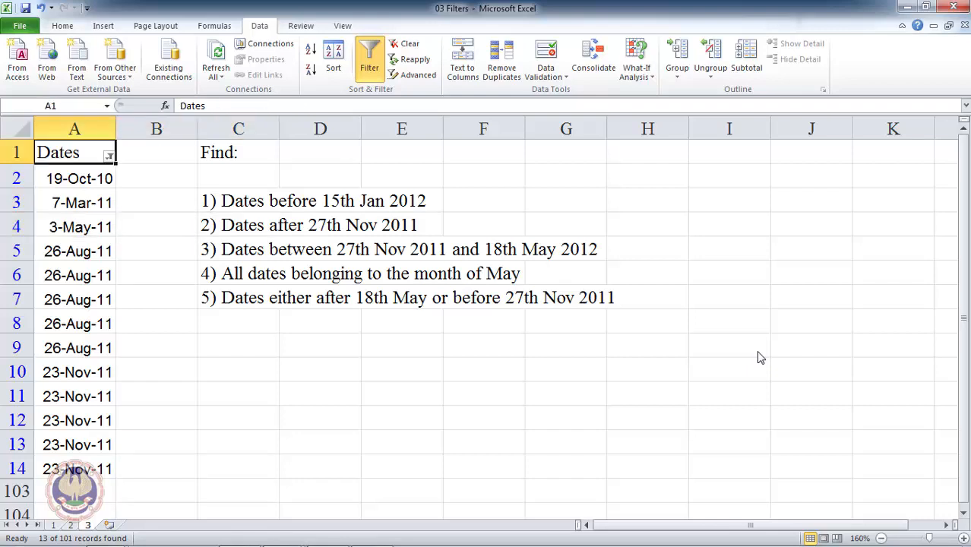
- Filter the Dates column to show only dates after 11/27/2011
key(alt+Down)
key(Down)
key(Down)
key(Down)
key(Down)
key(Right)
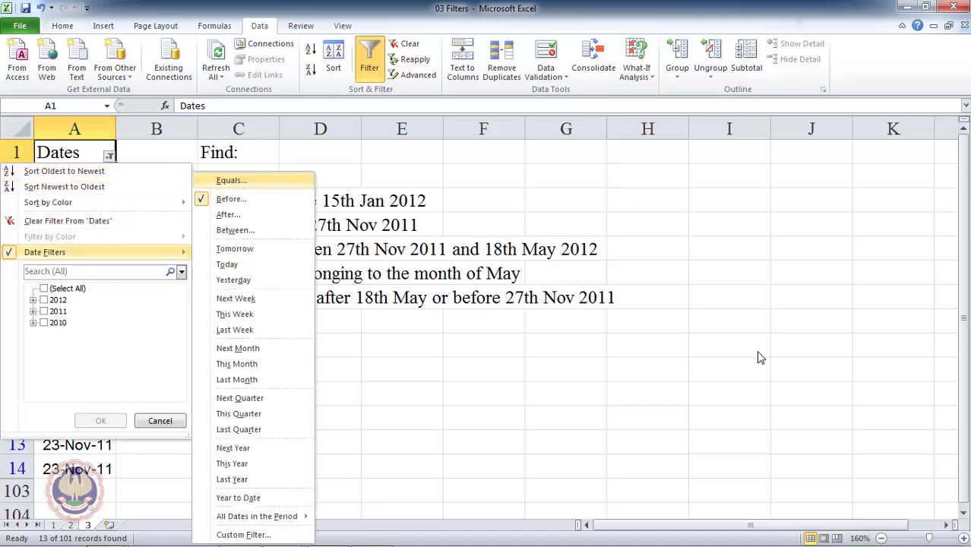
key(Down)
key(Down)
key(Down)
key(Up)
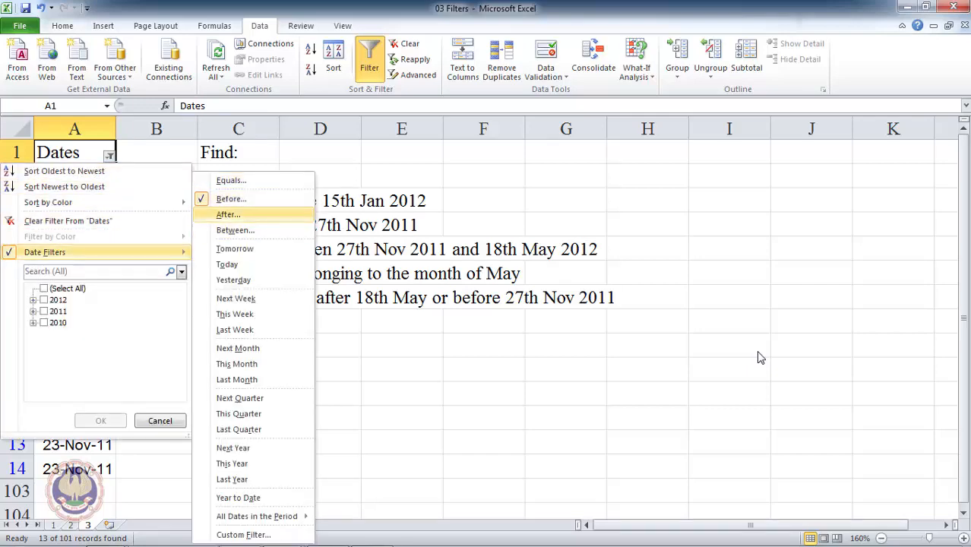
key(Return)
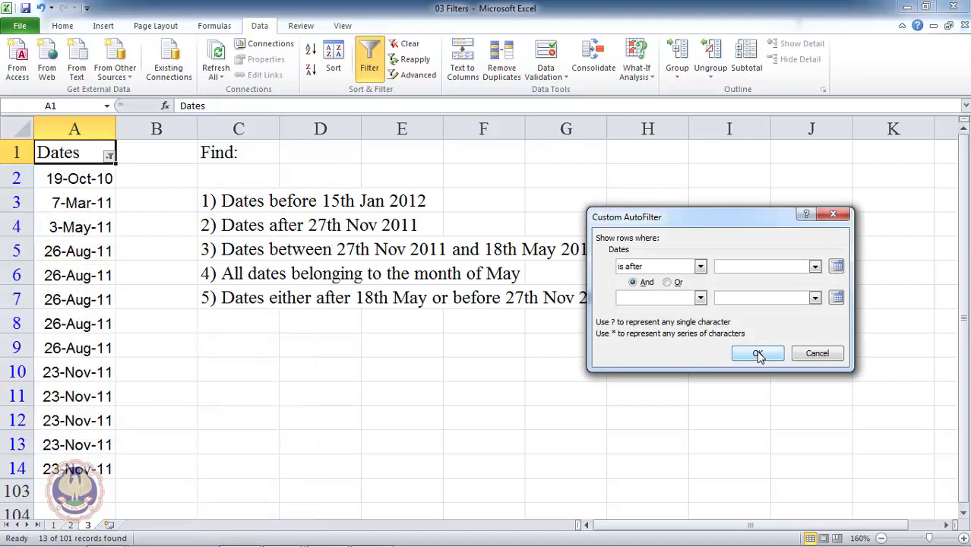
text(2)
key(BackSpace)
text(11/27/2011)
click(758, 355)
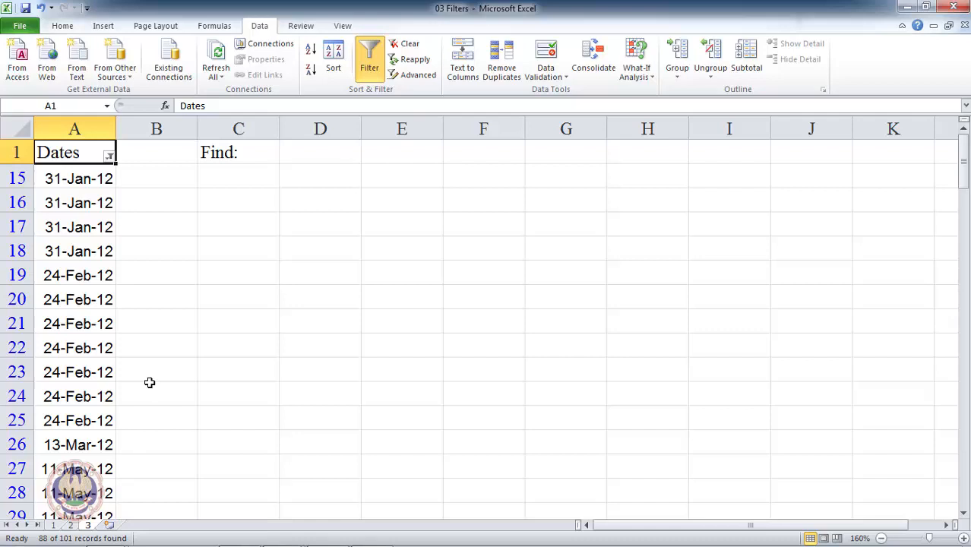
- Clear the current filter from the Dates column and open its Between date filter
key(alt+a)
key(c)
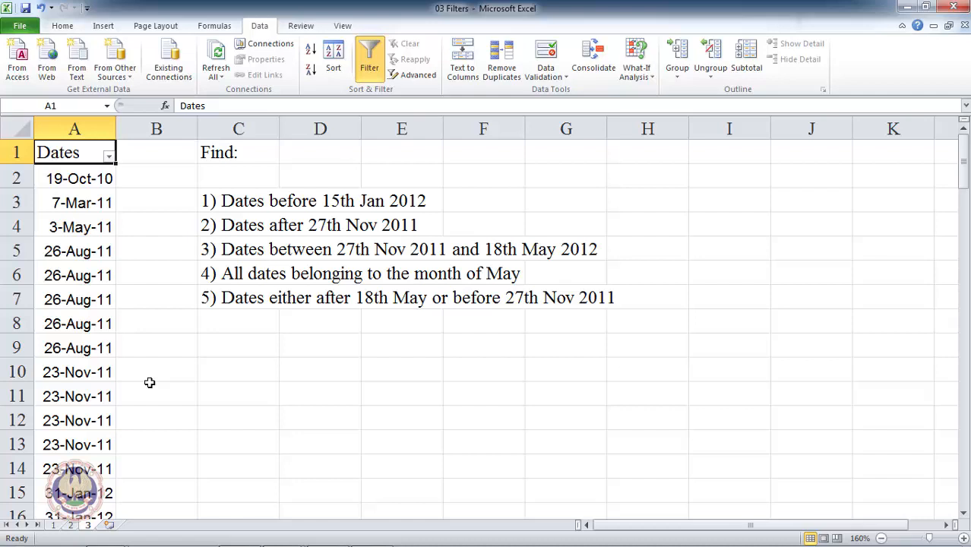
key(alt+Down)
key(Down)
key(Down)
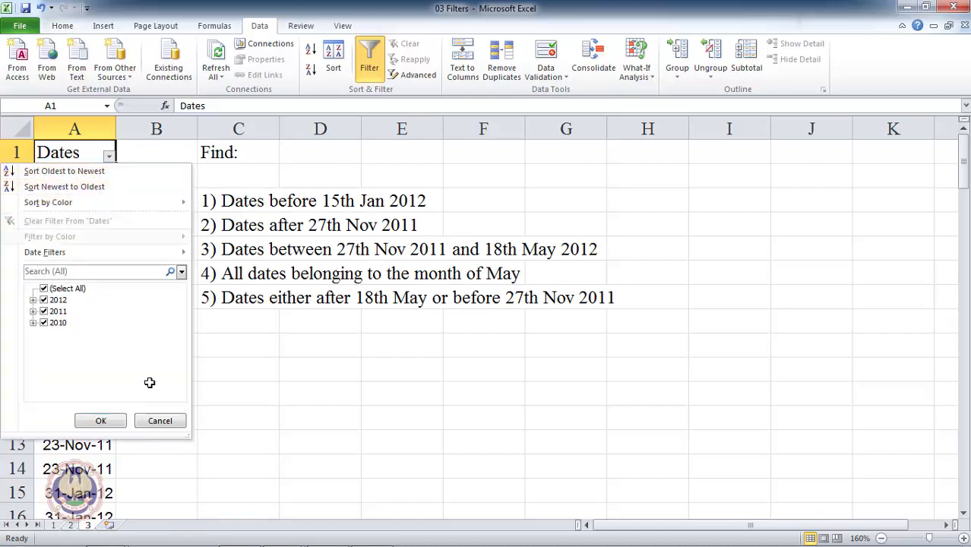
key(Right)
key(Down)
key(Down)
key(Down)
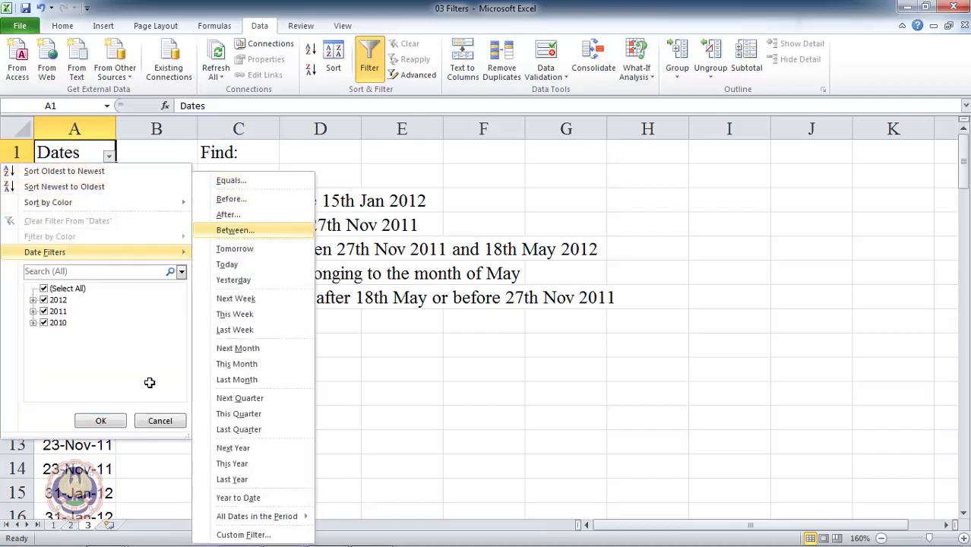
key(Return)
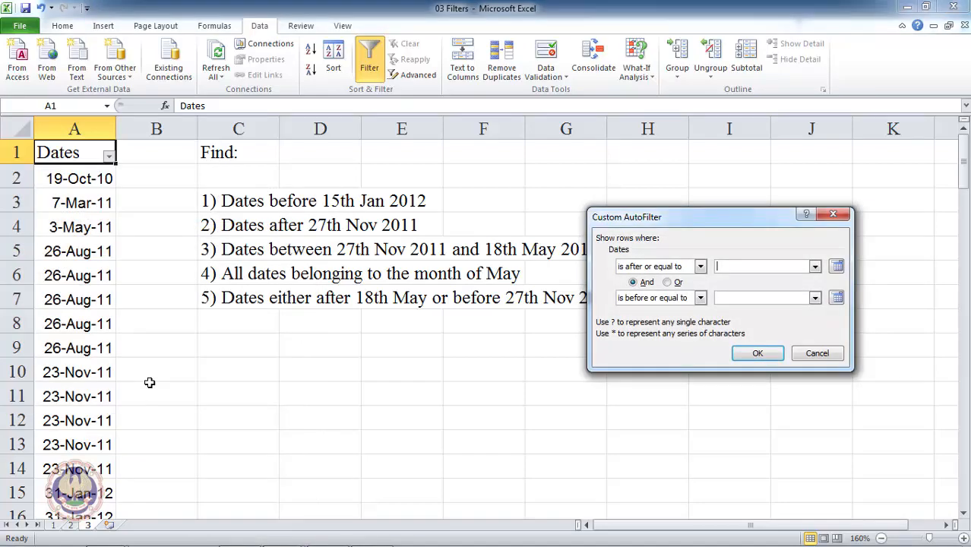
- Filter Dates to rows after or equal to 11/27/2011 and before or equal to 05/18/2012
text(11/27/2011)
key(Tab)
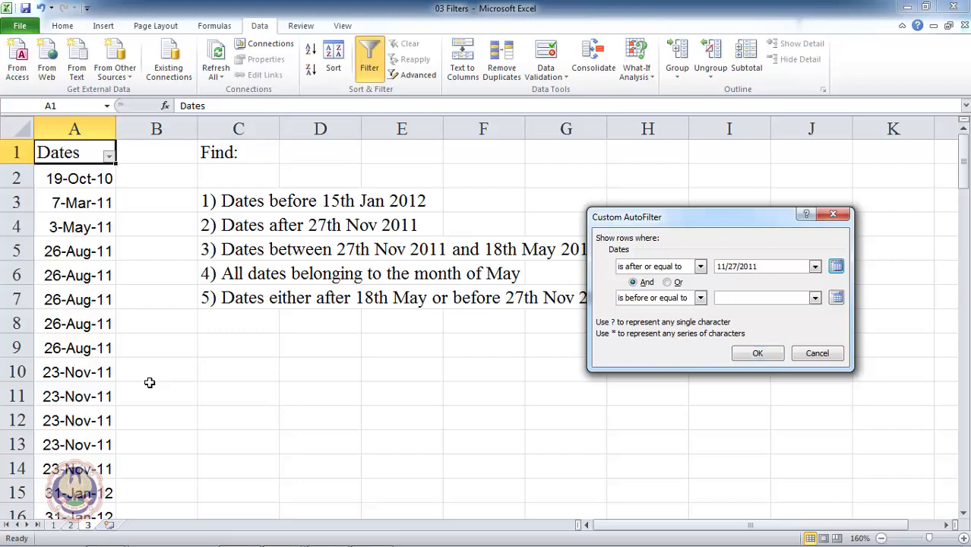
key(Tab)
key(Tab)
key(Tab)
text(05/18/)
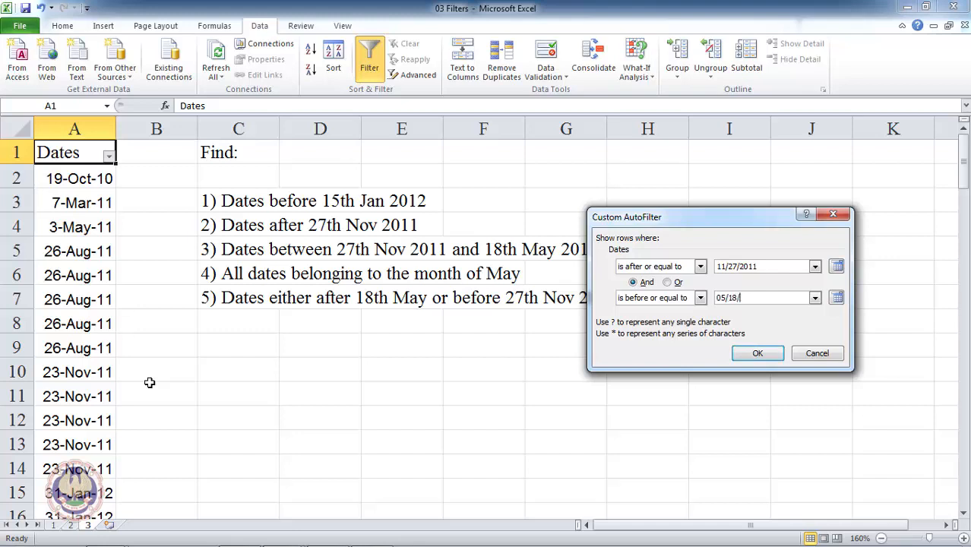
text(2012)
click(756, 354)
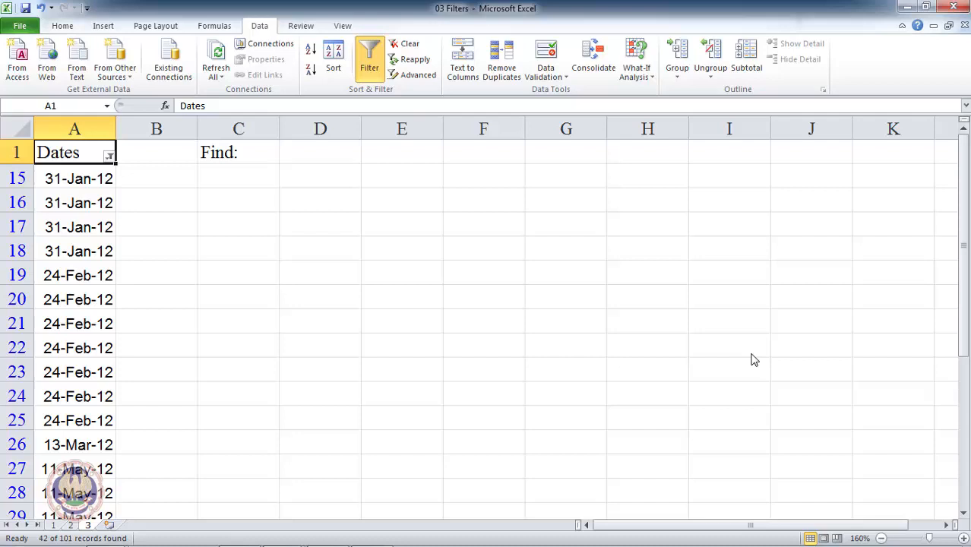
- Clear the between filter and filter the Dates column to all dates in the period May
key(alt+a)
key(c)
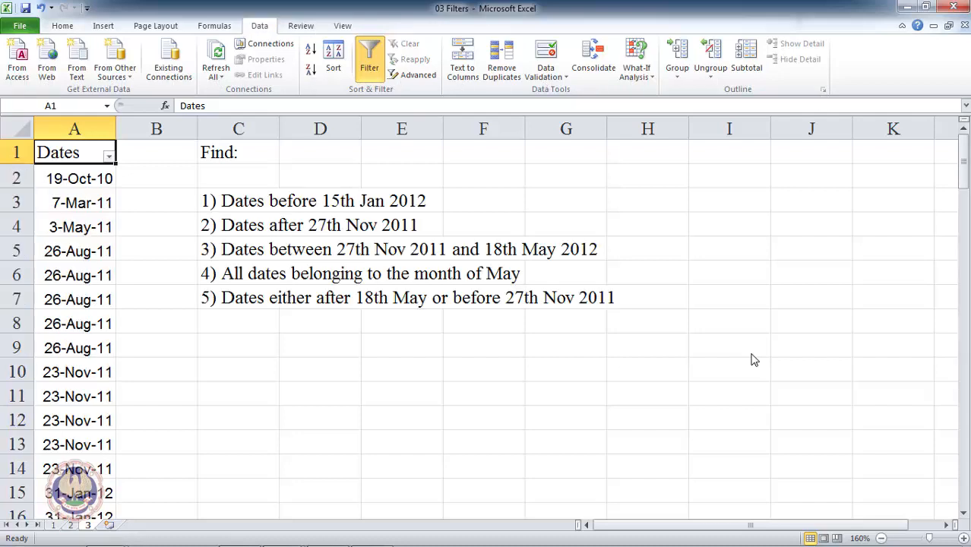
key(Down)
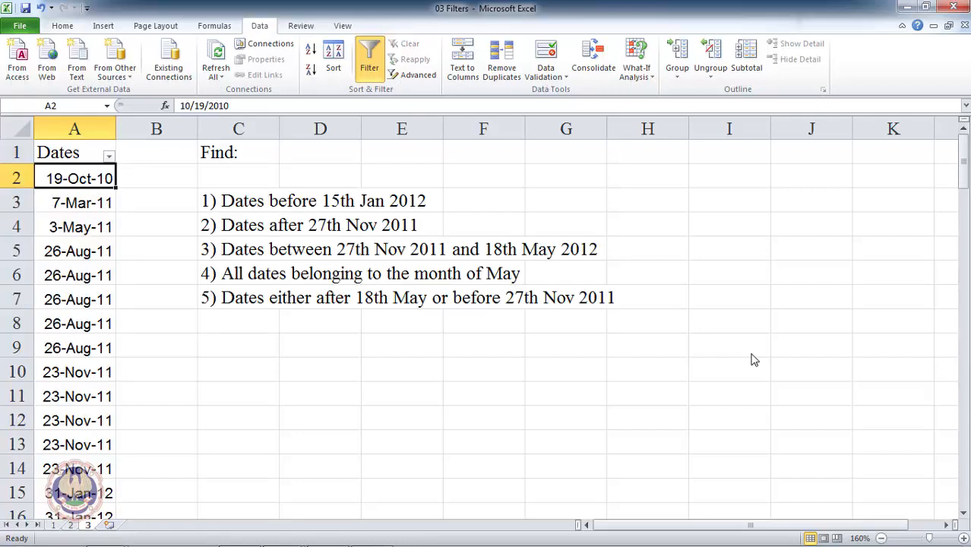
key(Up)
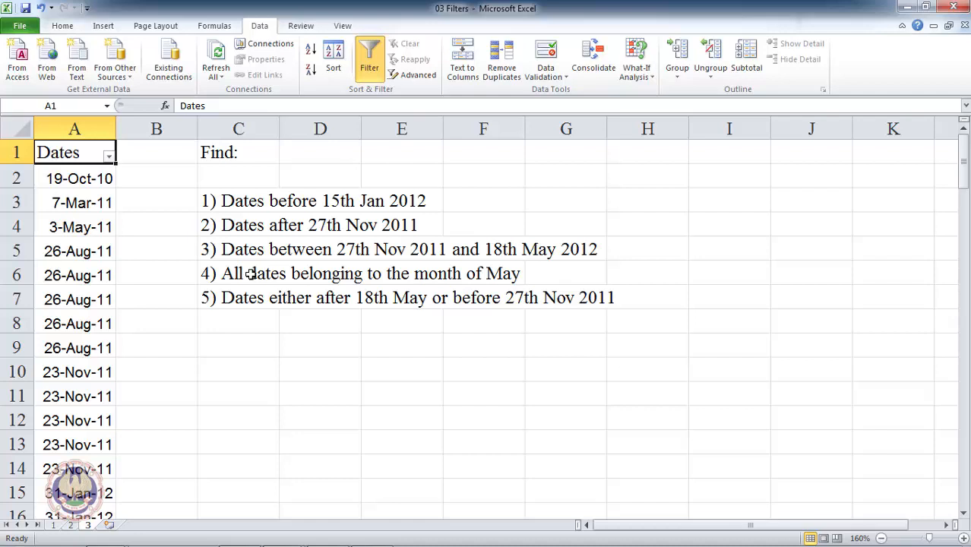
click(109, 158)
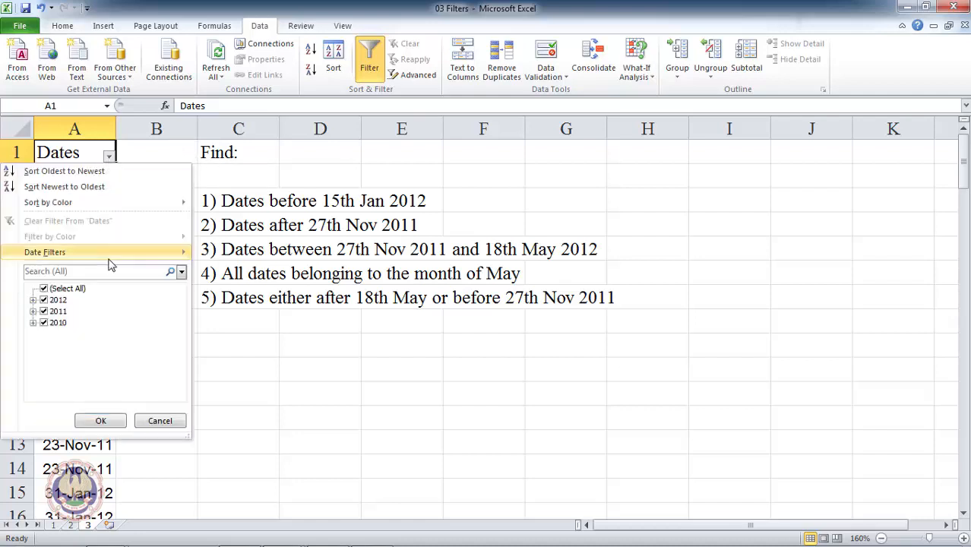
mouse_move(111, 253)
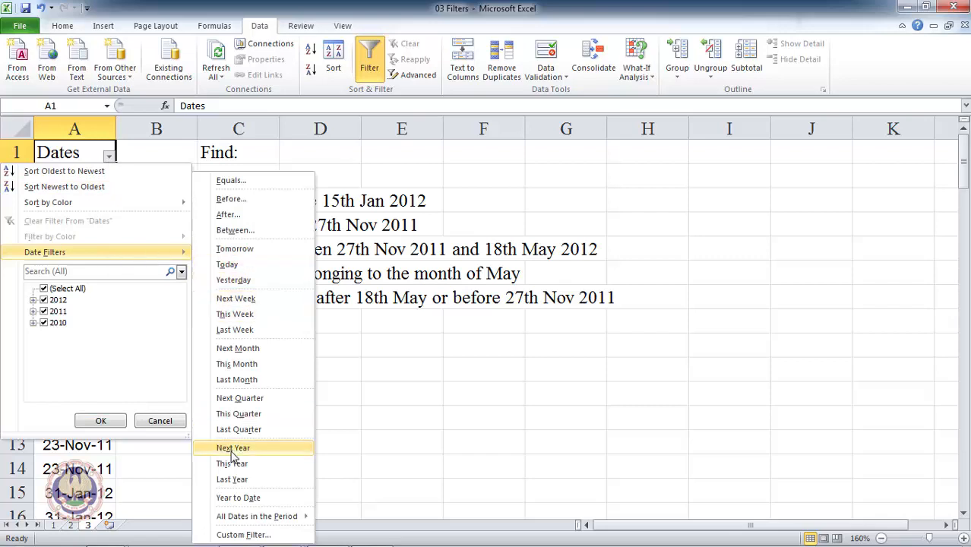
mouse_move(251, 516)
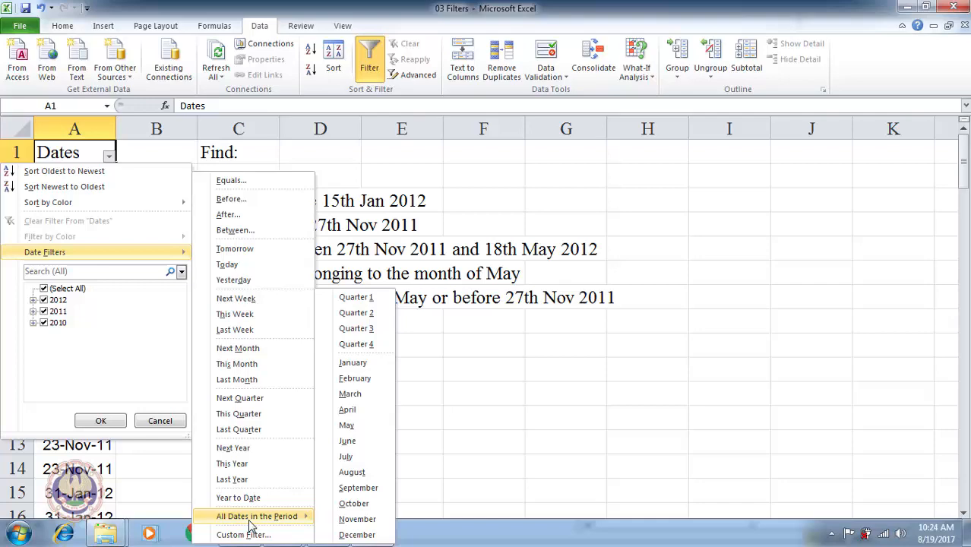
click(339, 427)
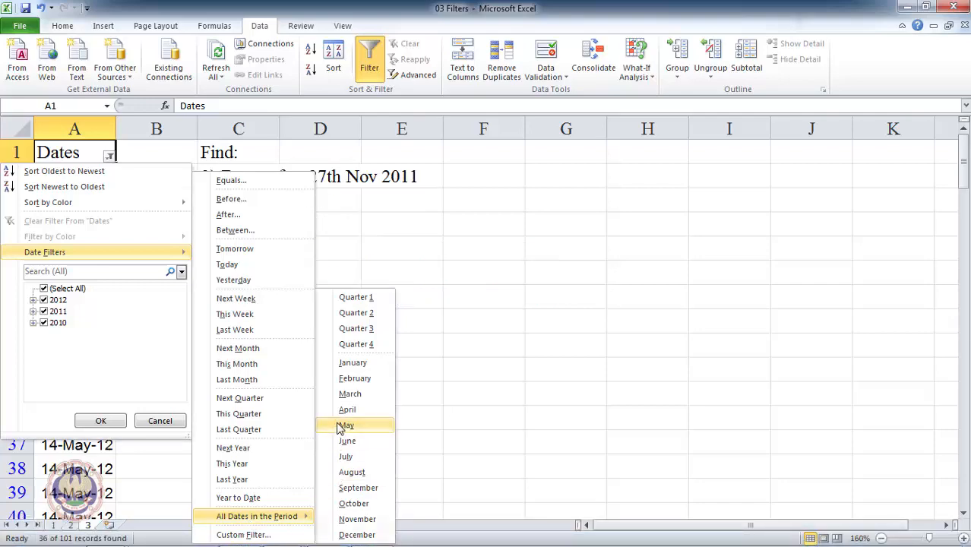
- Review the Dates entries that remain after filtering the column for the month of May
key(Down)
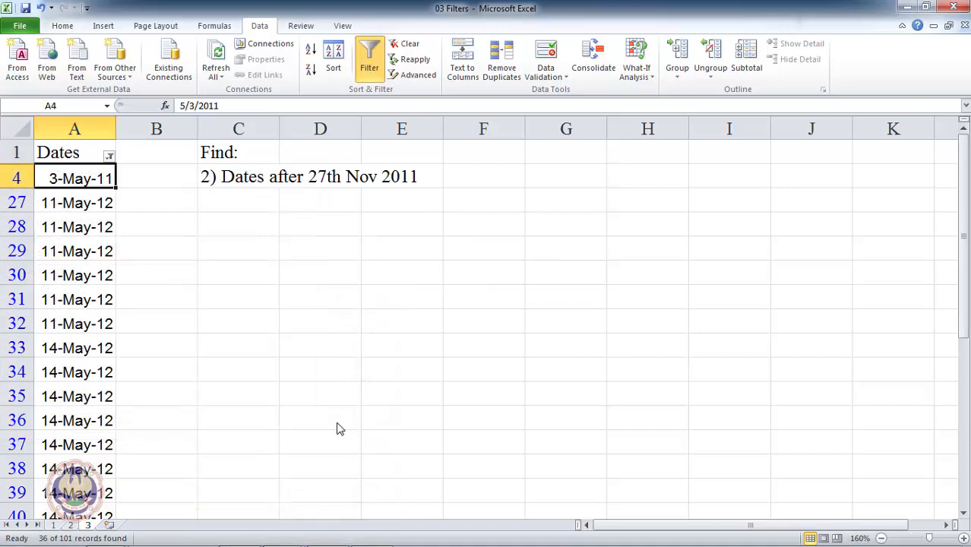
key(Down)
key(Down)
key(Down)
key(Down)
key(Down)
key(Down)
key(Down)
key(Down)
key(Down)
key(Down)
key(Down)
key(Down)
key(Down)
key(Down)
key(Down)
key(Down)
key(Down)
key(Down)
key(Down)
key(Down)
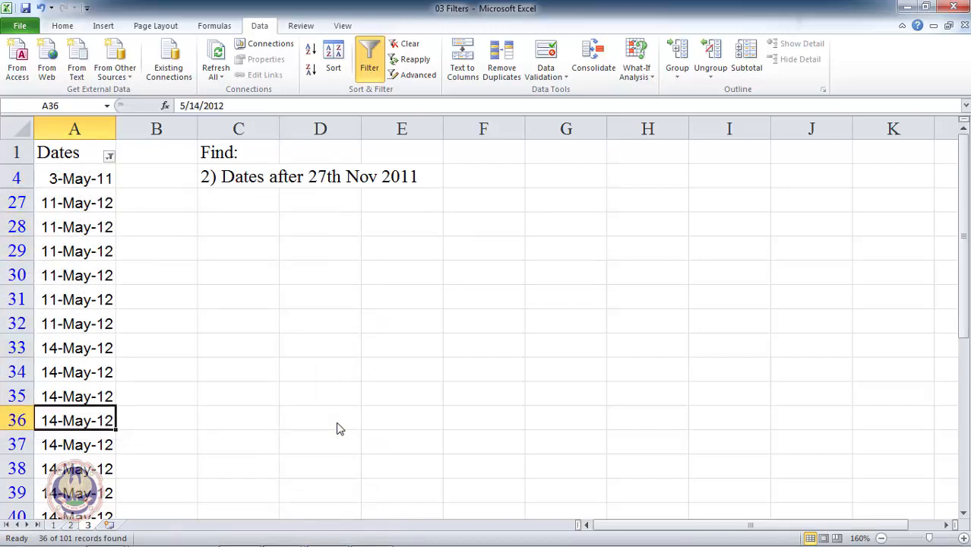
key(Down)
key(Down)
key(Down)
key(Down)
key(Down)
key(Down)
key(Down)
key(Down)
key(Down)
key(Down)
key(Down)
key(Down)
key(Down)
key(Down)
key(Down)
key(Down)
key(Down)
key(Down)
key(Down)
key(Down)
key(ctrl+Home)
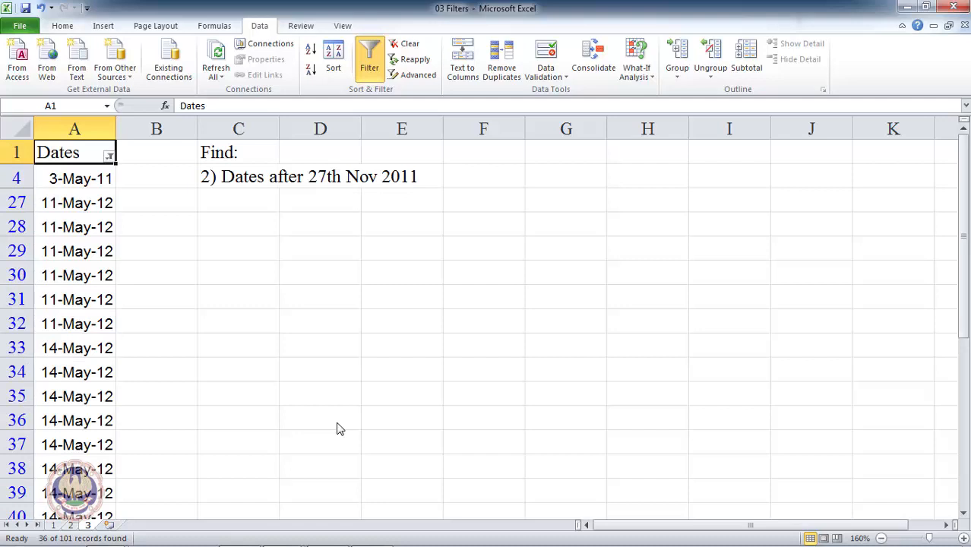
- Clear the May filter from the Dates column
key(alt+a)
key(c)
key(Down)
key(Down)
key(Down)
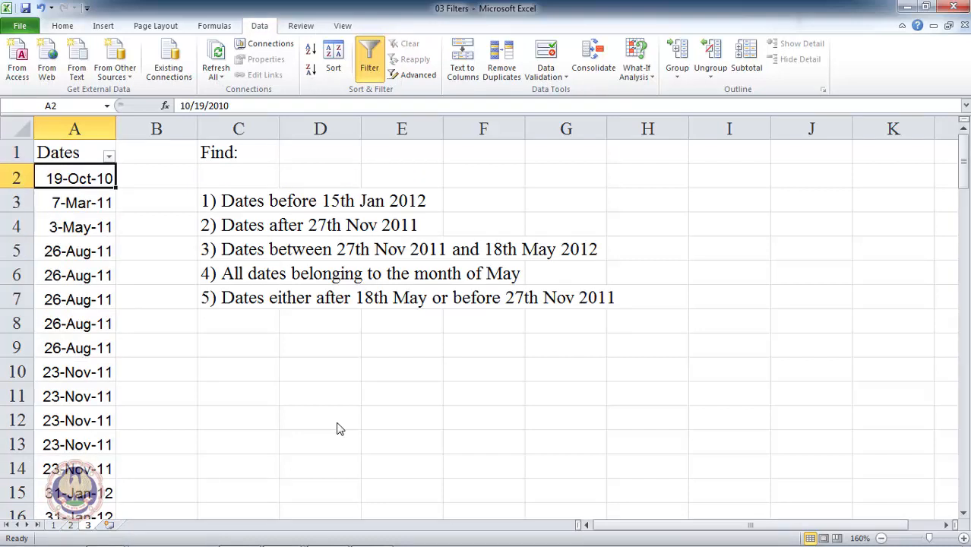
- Add the year 2012 after "18th May" in the fifth task in cell C7
key(Right)
key(Right)
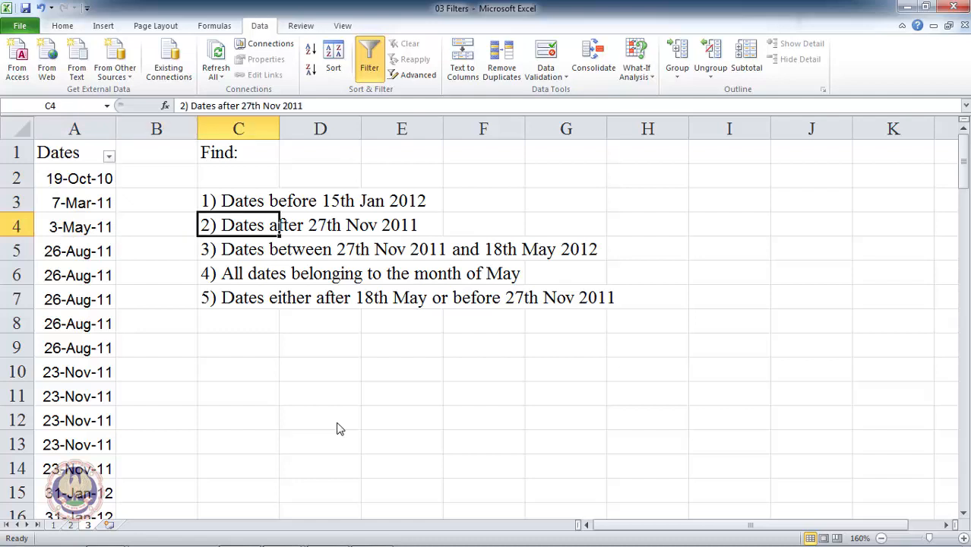
key(Down)
key(Down)
key(Down)
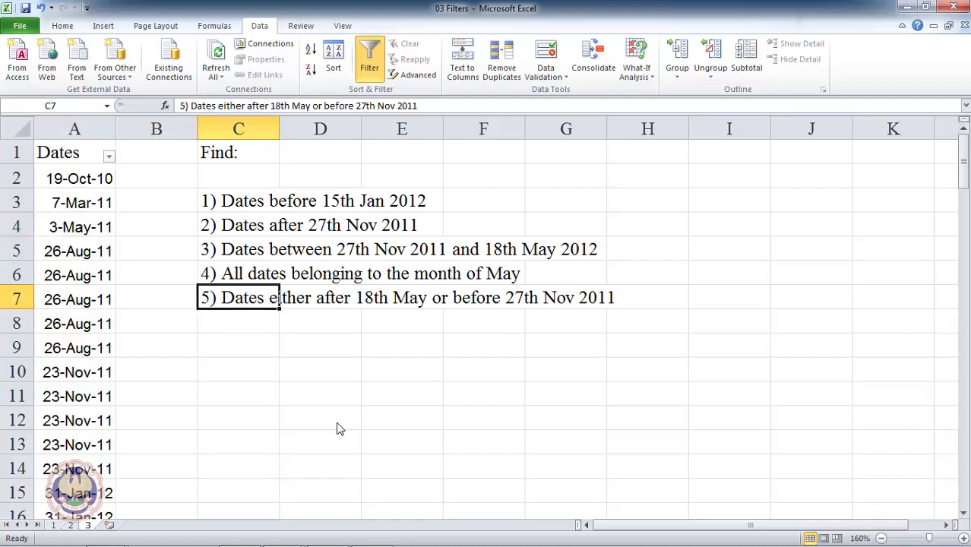
key(Up)
key(Up)
key(Up)
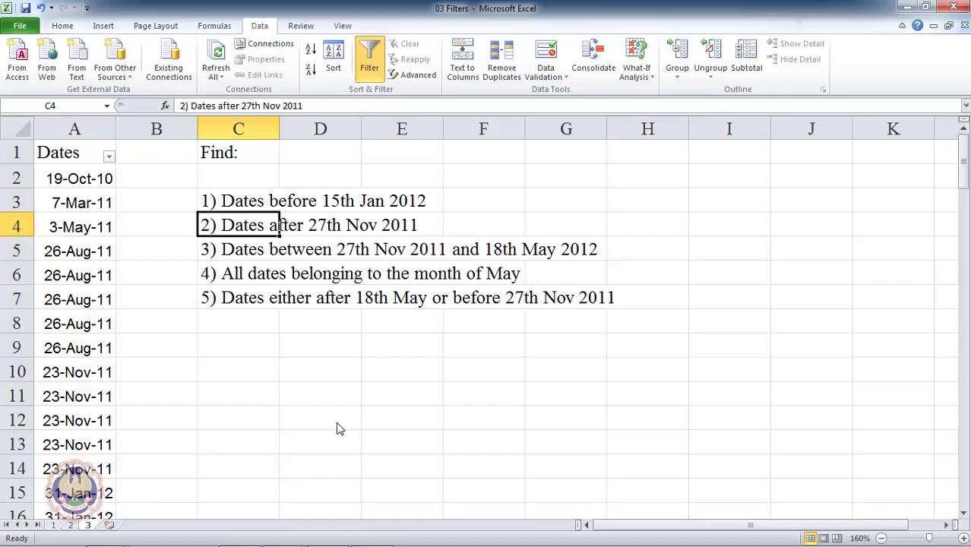
key(Down)
key(Down)
key(Down)
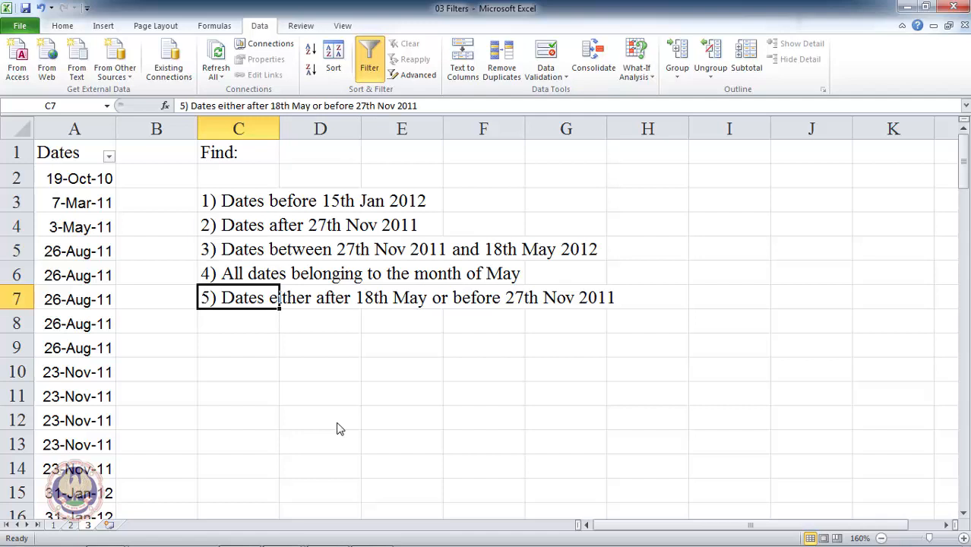
key(F2)
key(ctrl+Left)
key(ctrl+Left)
key(ctrl+Left)
key(ctrl+Left)
key(ctrl+Left)
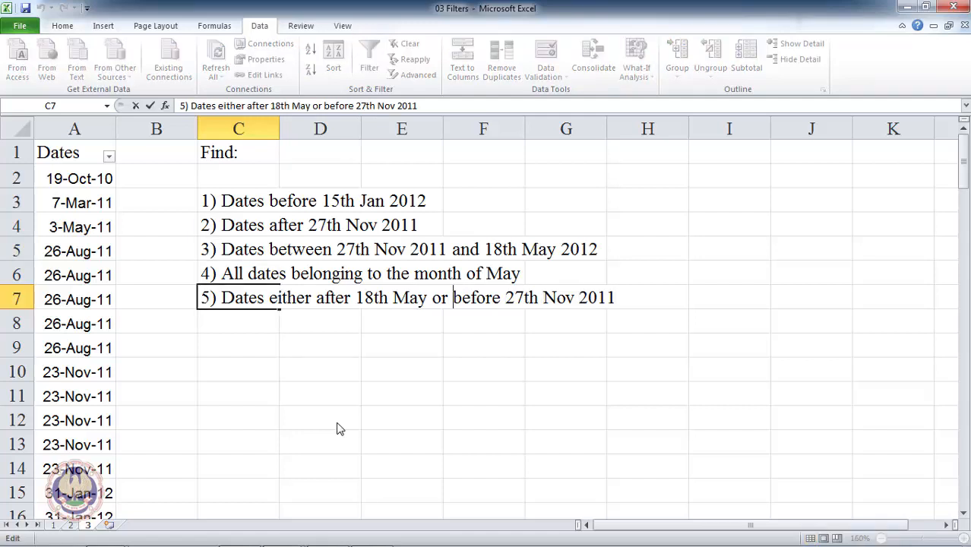
text(2012)
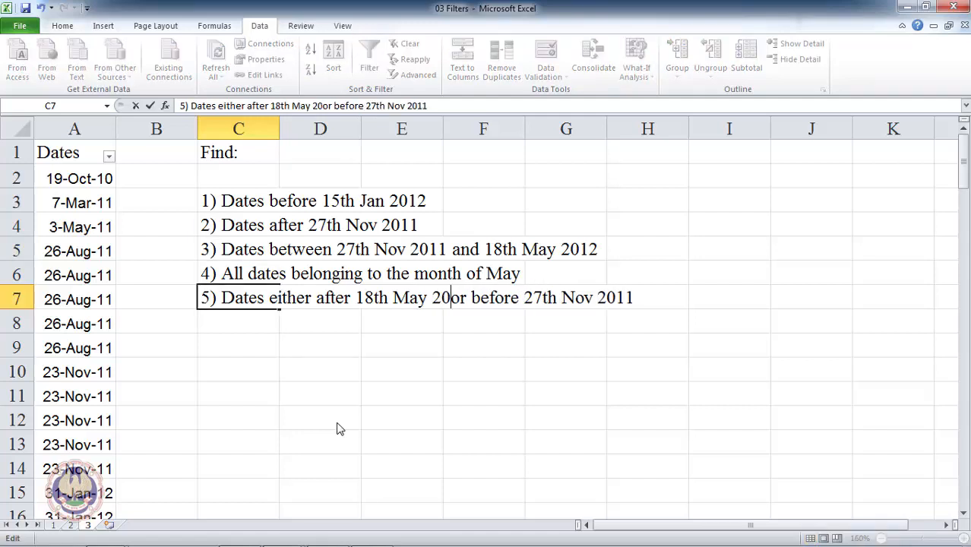
key(Return)
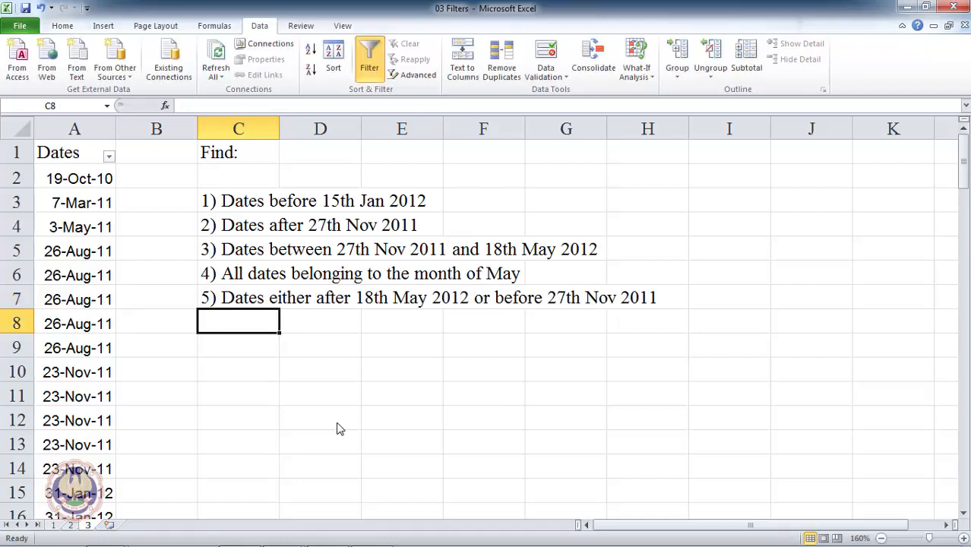
- Open the Custom AutoFilter settings for the Dates column
key(Up)
key(Left)
key(Left)
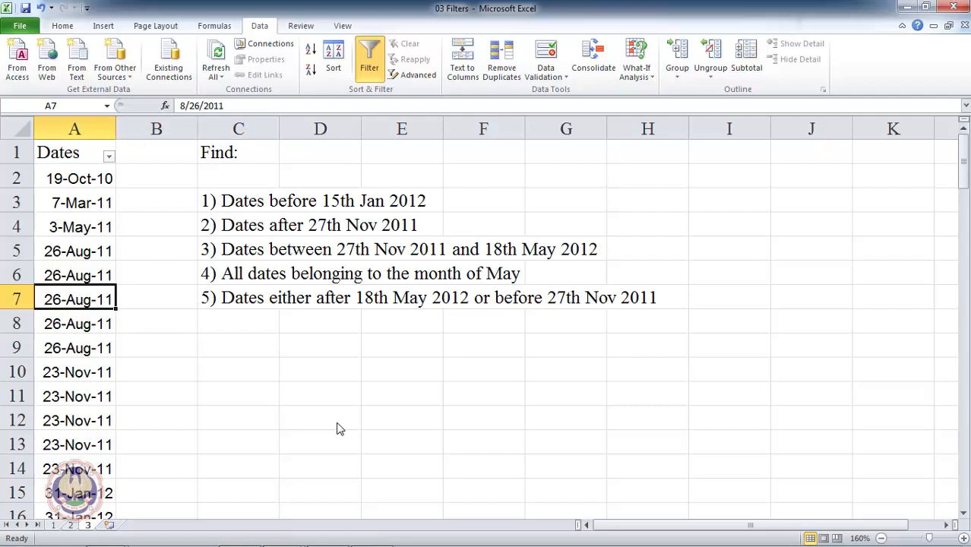
key(ctrl+Up)
key(alt+Down)
key(Down)
key(Down)
key(Down)
key(Down)
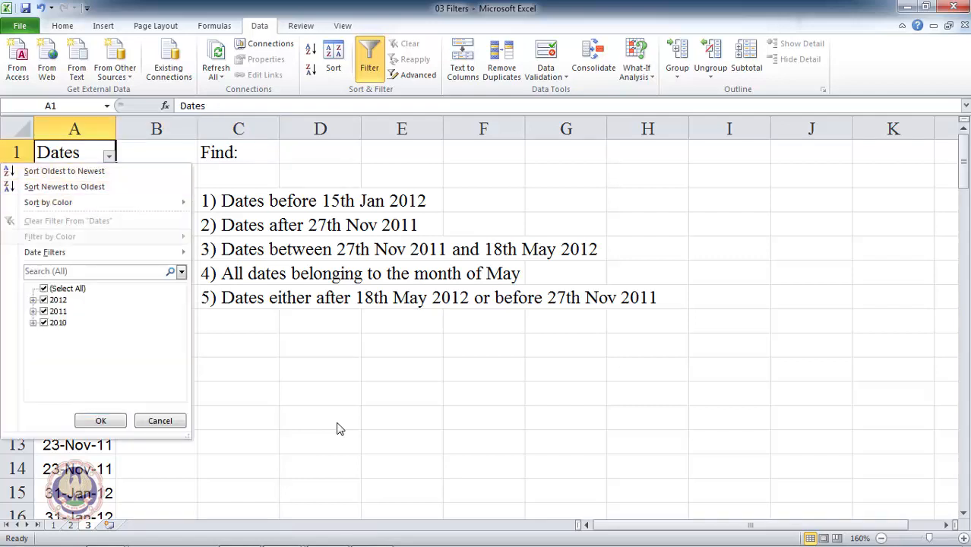
key(Right)
key(Down)
key(Down)
key(Down)
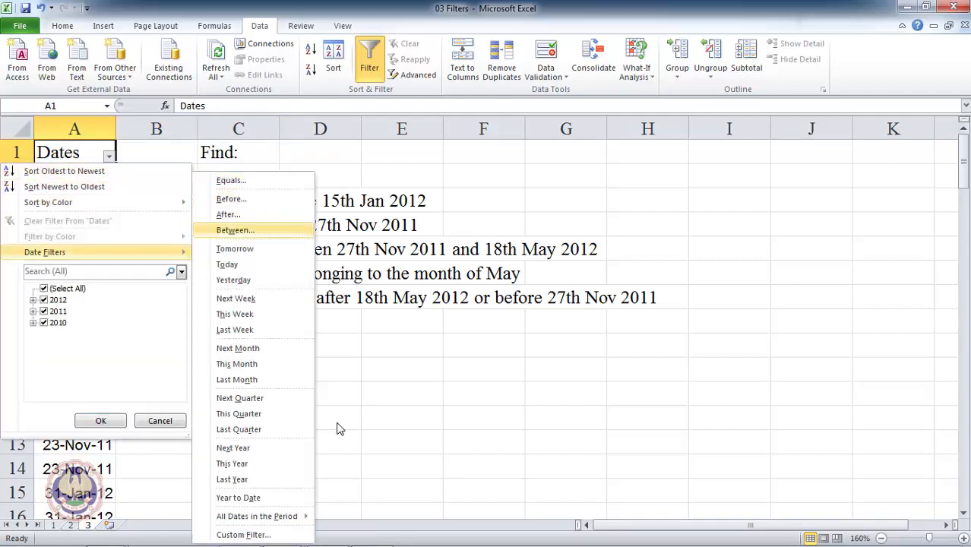
key(Up)
key(Up)
key(Down)
key(Down)
key(Down)
key(Down)
key(Up)
key(Up)
key(Up)
key(Up)
key(Up)
key(Up)
key(Return)
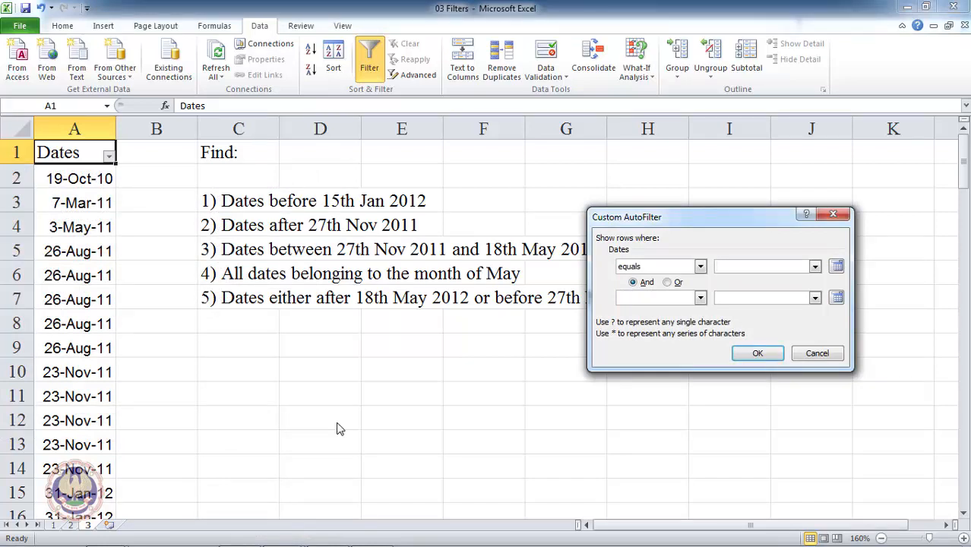
- Set the first filter condition for Dates to "is after" 5/18/2012
key(shift+Tab)
key(alt+Down)
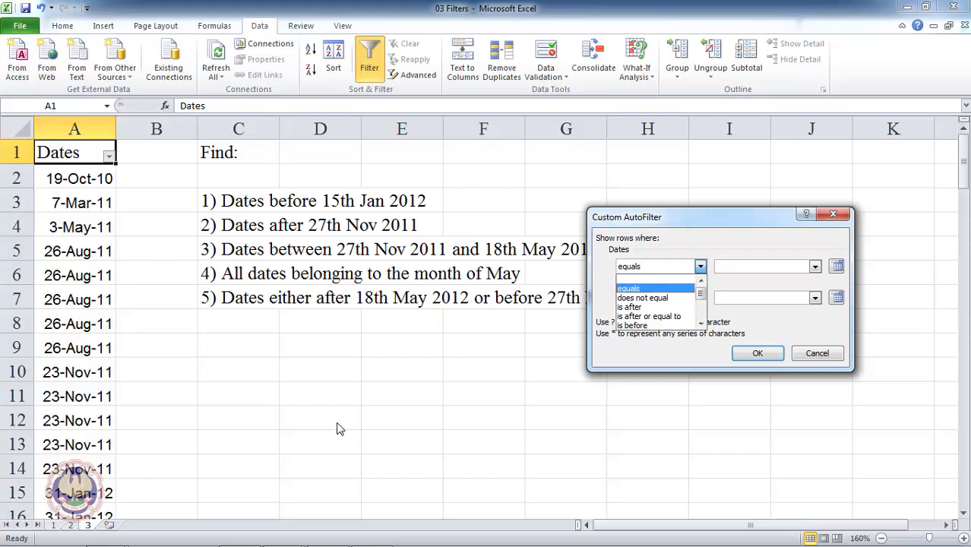
key(Down)
key(Down)
key(Tab)
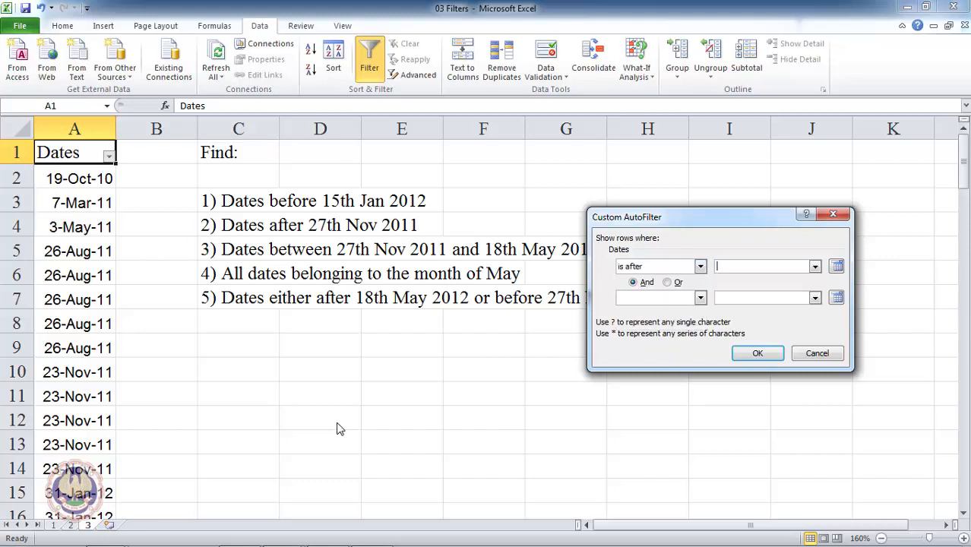
text(5/18/2012)
- Add an Or condition "is before" 11/27/2011 to the custom filter and apply it to the Dates column
key(Tab)
key(Tab)
key(Tab)
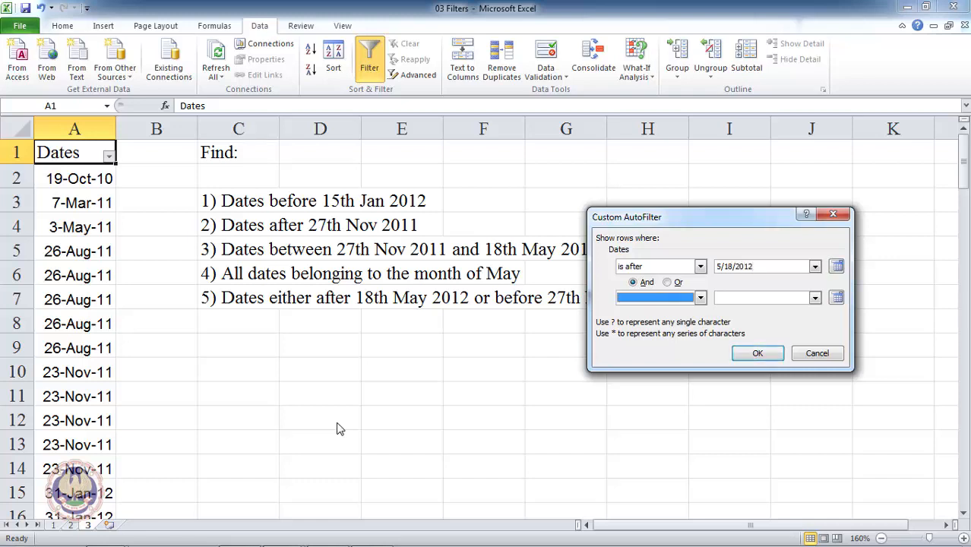
key(shift+Tab)
key(Right)
key(Tab)
key(alt+Down)
key(Down)
key(Down)
key(Down)
key(Down)
key(Down)
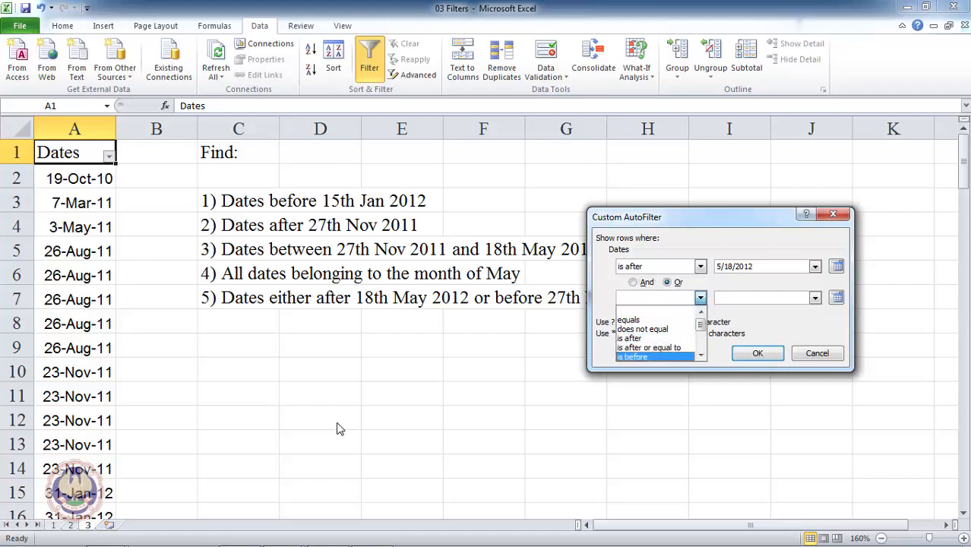
key(Tab)
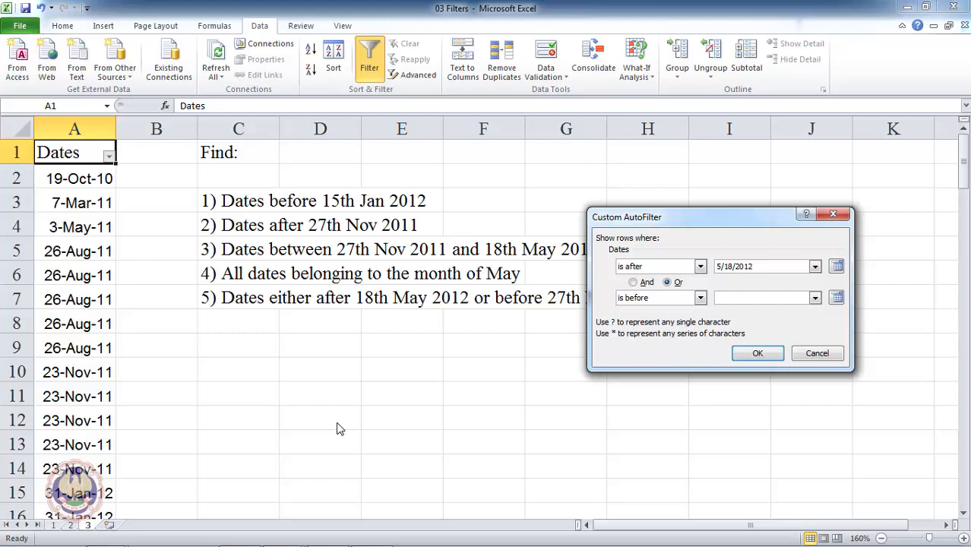
text(11/27/20111)
key(BackSpace)
key(Return)
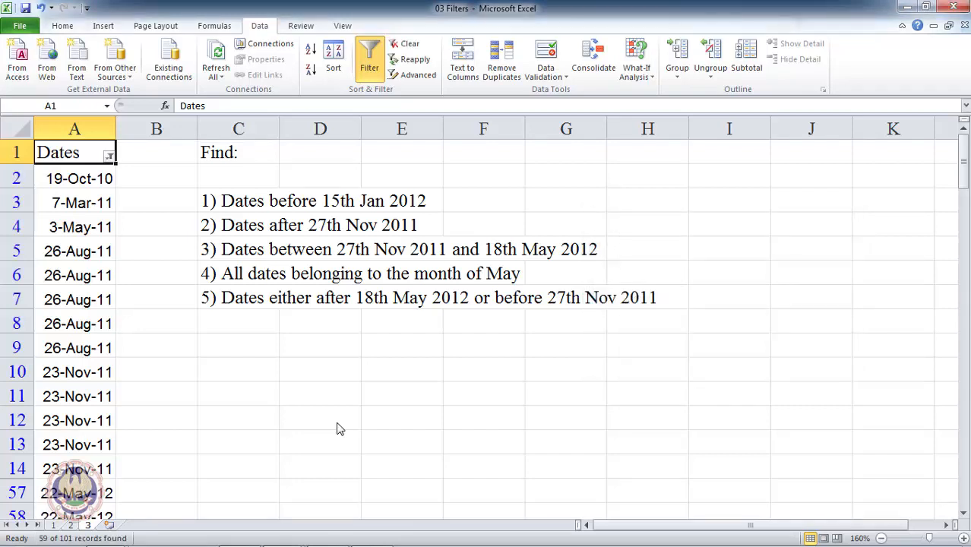
- Review the filtered Dates entries to check them against the fifth task's date limits
key(Down)
key(Down)
key(Down)
key(Down)
key(Down)
key(Down)
key(Down)
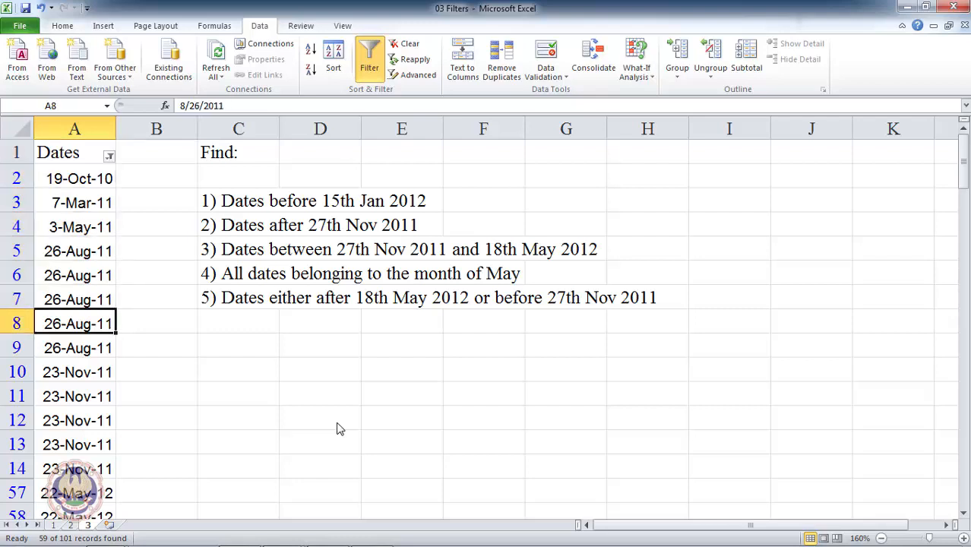
key(Down)
key(Down)
key(Down)
key(Down)
key(Down)
key(Down)
key(Up)
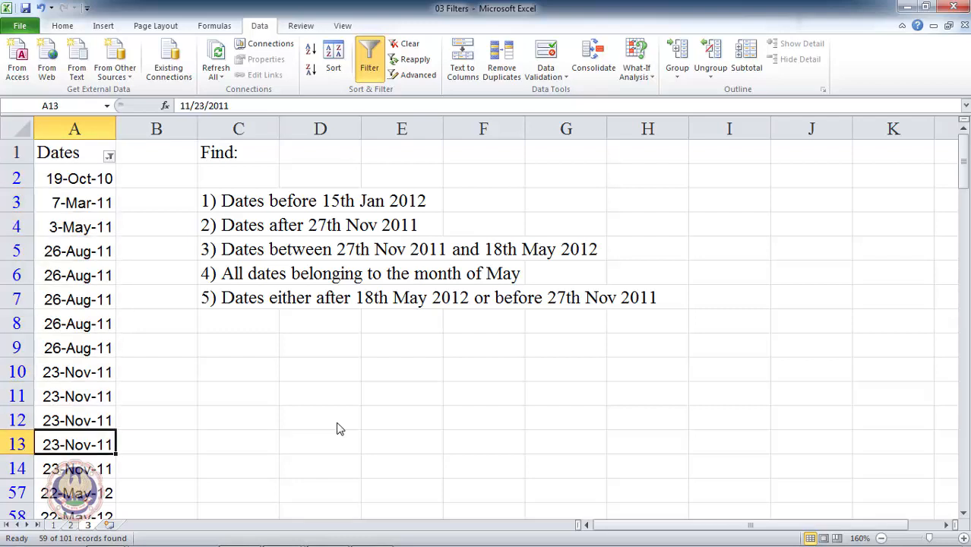
key(Up)
key(Up)
key(Up)
key(Up)
key(Up)
key(Up)
key(Up)
key(Up)
key(Up)
key(Up)
key(Up)
key(Up)
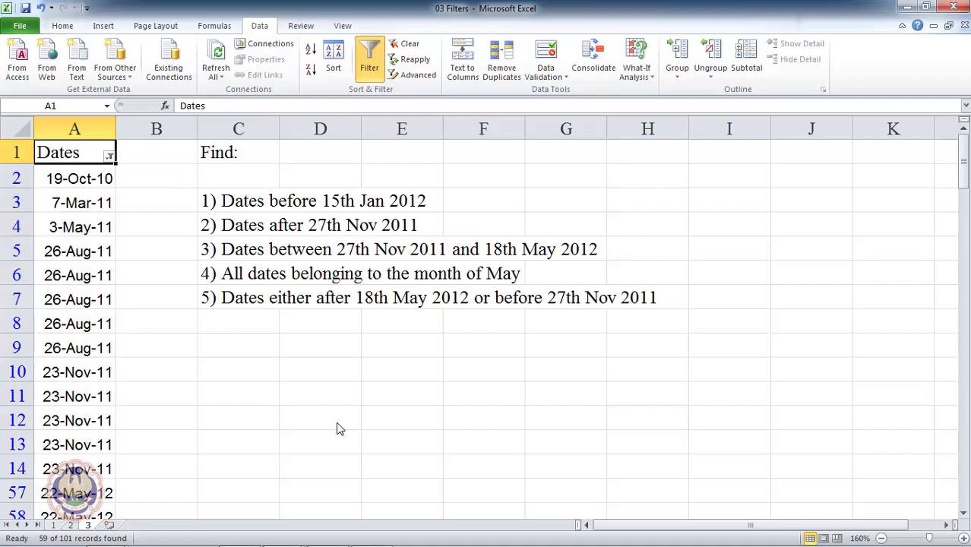
key(Down)
key(Down)
key(Up)
key(Up)
- Clear the custom date filter from the Dates column
key(alt+a)
key(c)
key(Down)
key(Up)
- Examine the Tomorrow, Today and Yesterday presets among the date filters for the Dates column
key(alt+Down)
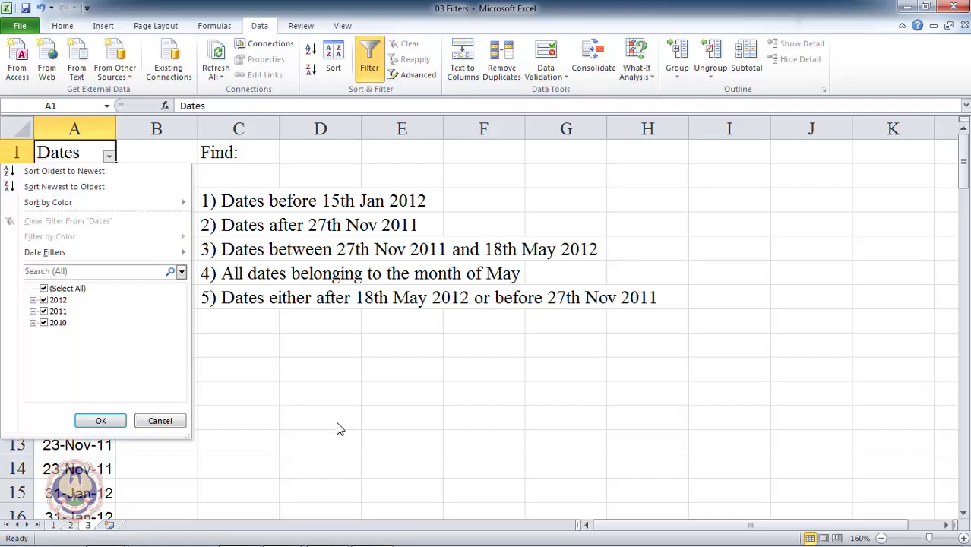
key(Down)
key(Down)
key(Down)
key(Down)
key(Right)
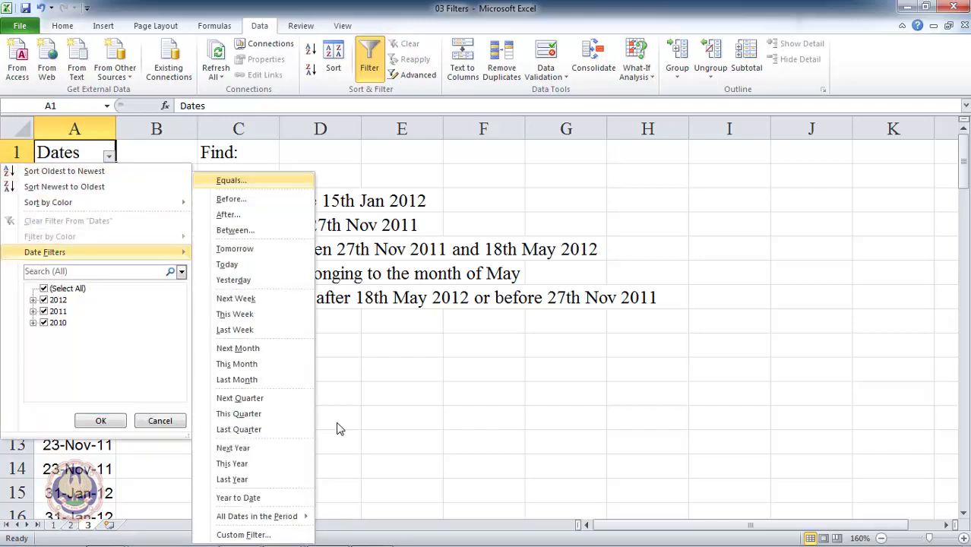
key(Down)
key(Down)
key(Down)
key(Down)
key(Down)
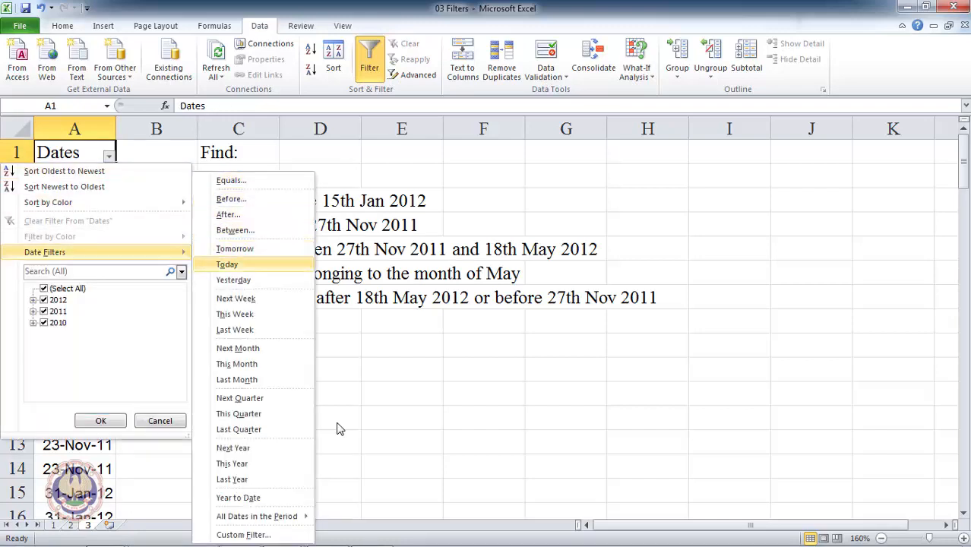
key(Up)
key(Down)
key(Up)
key(Down)
key(Down)
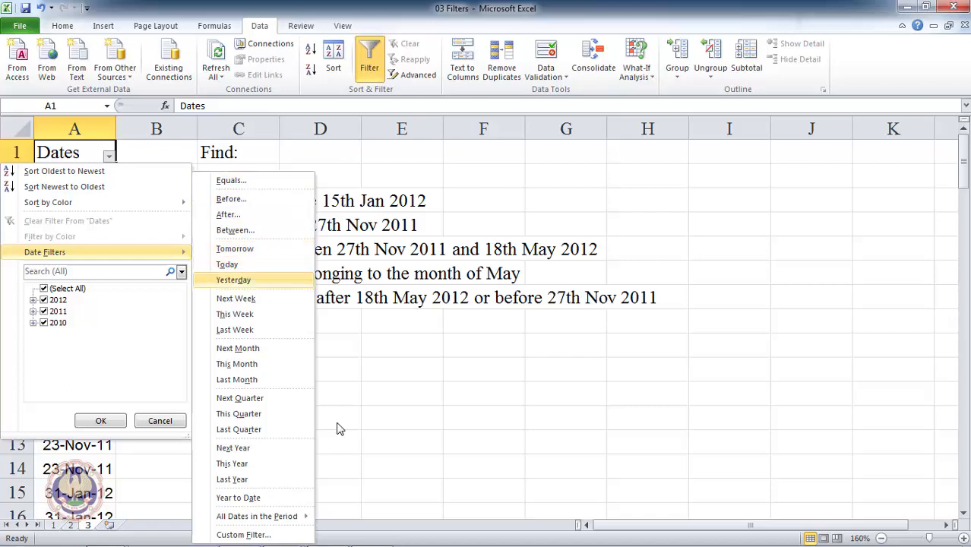
key(Up)
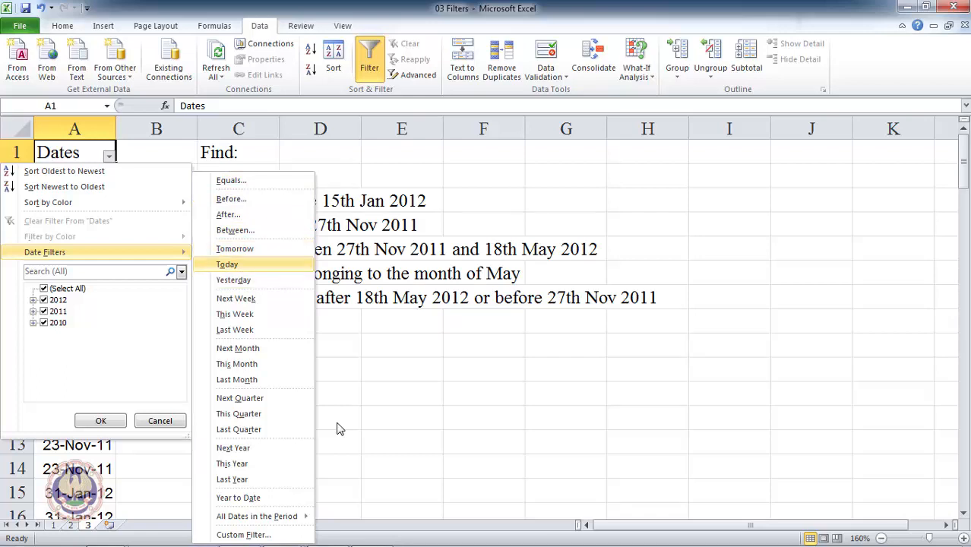
key(Down)
key(Up)
key(Up)
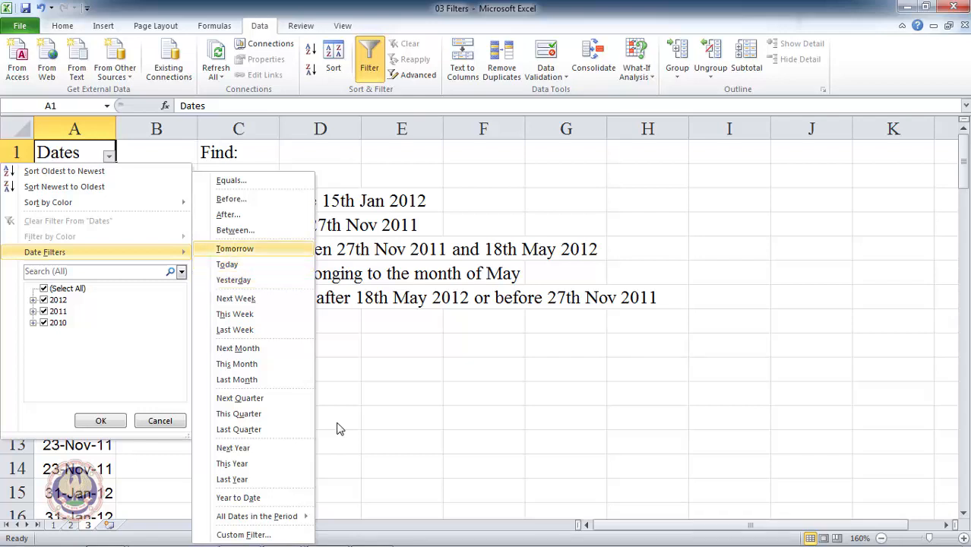
key(Down)
key(Down)
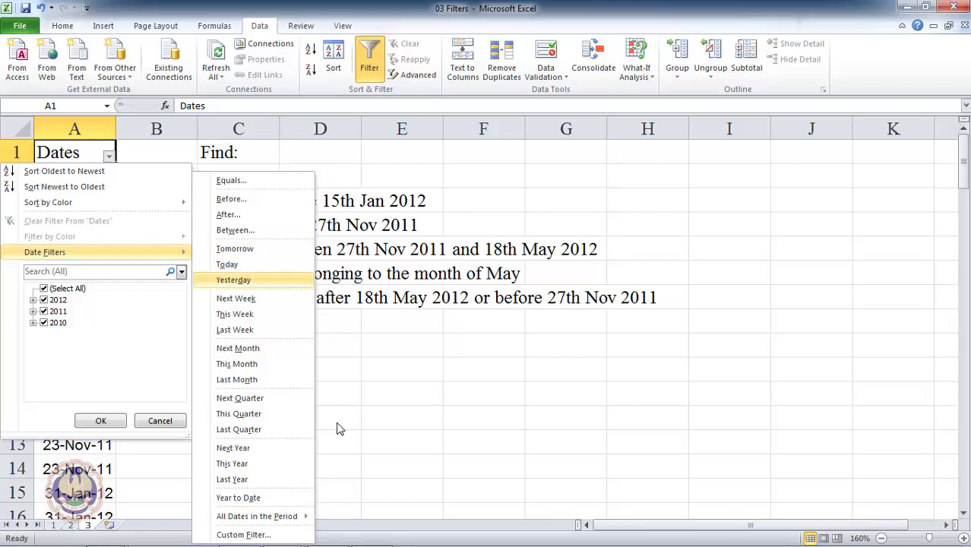
- Examine the next, this and last week presets and the matching month presets in the date filters
key(Up)
key(Up)
key(Down)
key(Down)
key(Down)
key(Up)
key(Up)
key(Down)
key(Down)
key(Down)
key(Down)
key(Down)
key(Up)
key(Up)
key(Up)
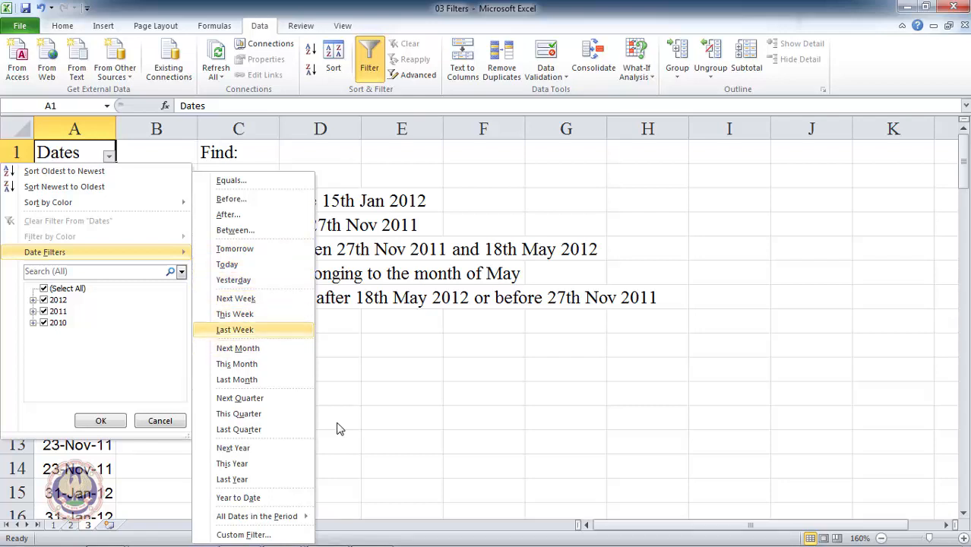
key(Down)
key(Down)
key(Down)
key(Down)
key(Down)
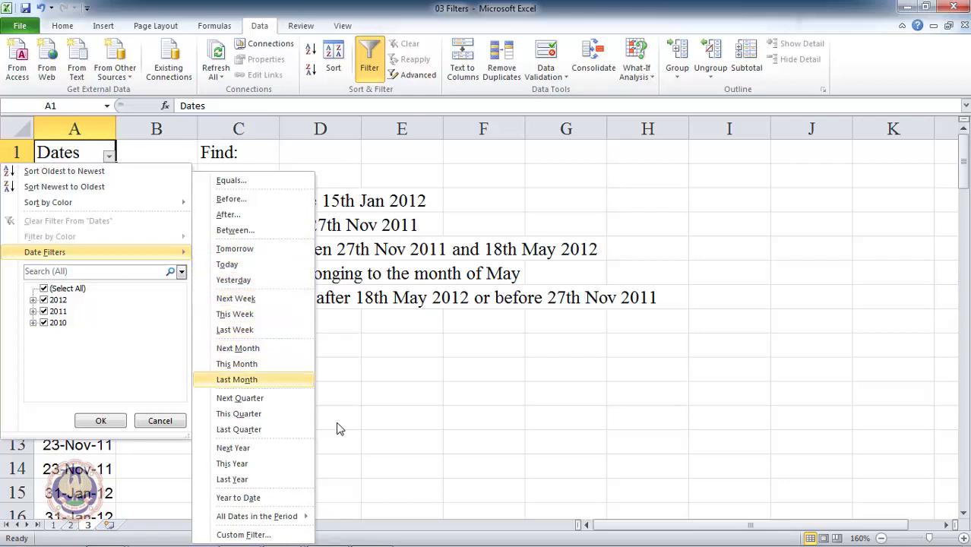
- Examine the next, this and last quarter presets and the start of the year presets
key(Down)
key(Up)
key(Down)
key(Down)
key(Up)
key(Down)
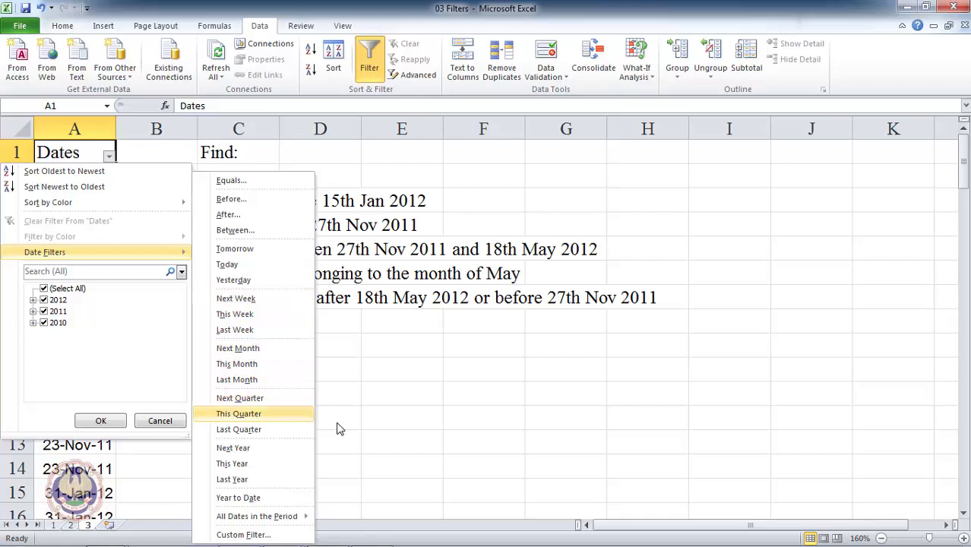
key(Down)
key(Down)
key(Down)
key(Down)
key(Up)
key(Up)
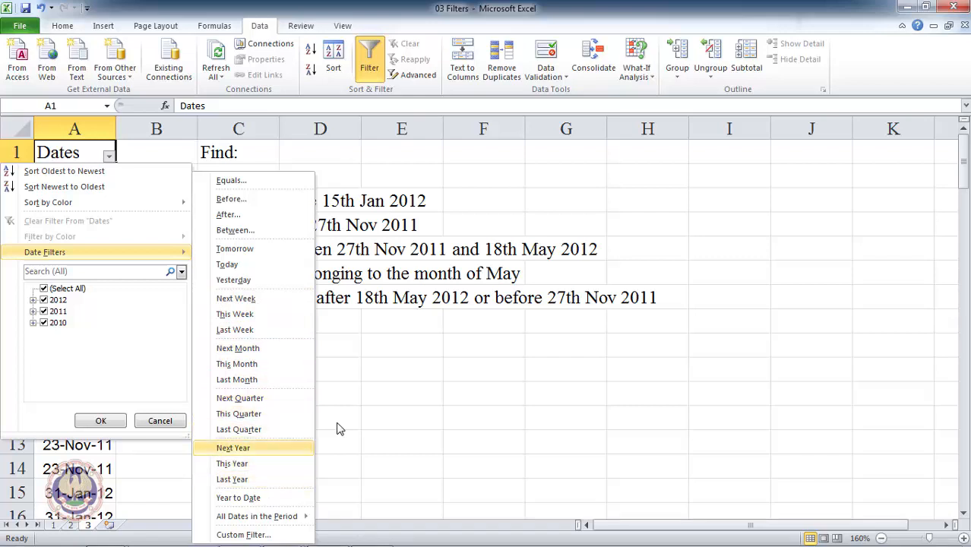
- Examine the year presets, Year to Date and the remaining date filters, and leave the list without applying any
key(Down)
key(Up)
key(Down)
key(Down)
key(Down)
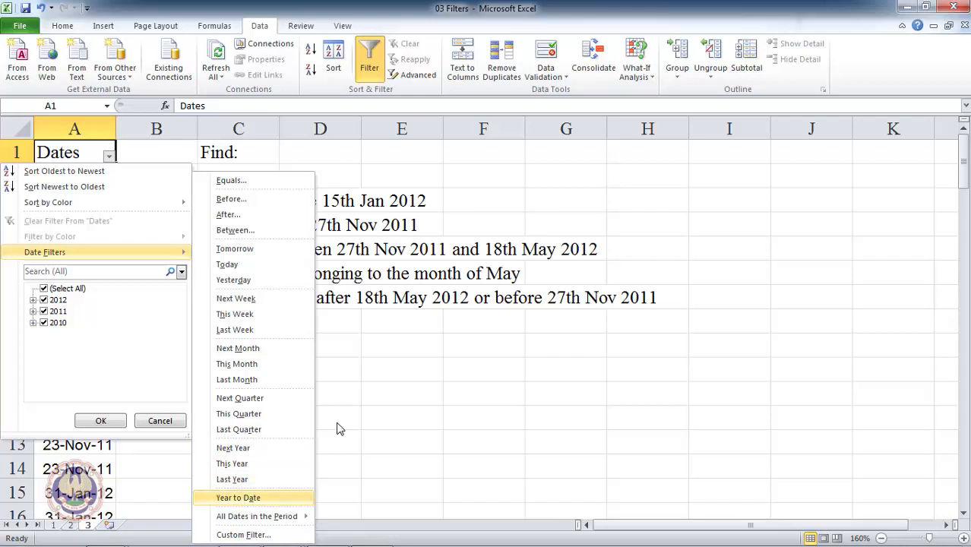
key(Up)
key(Down)
key(Down)
key(Down)
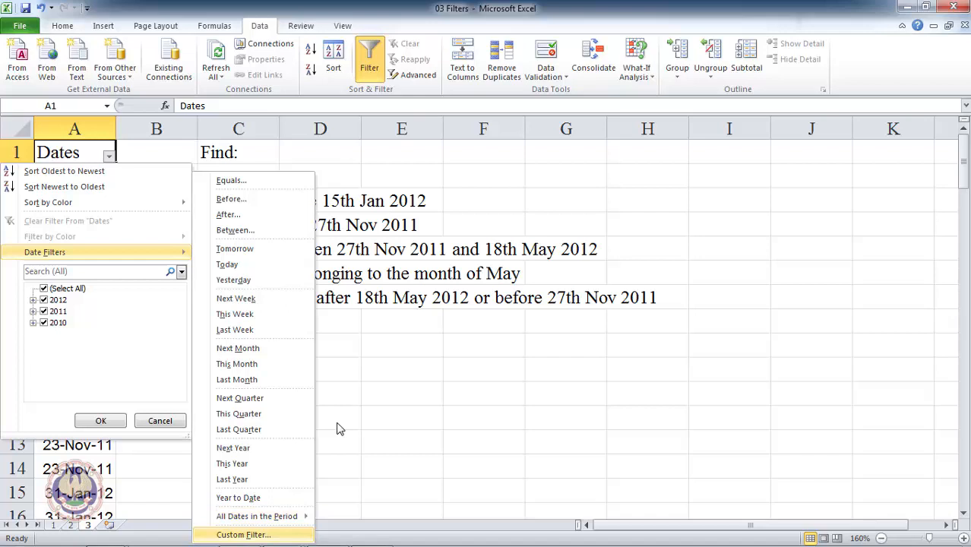
click(340, 430)
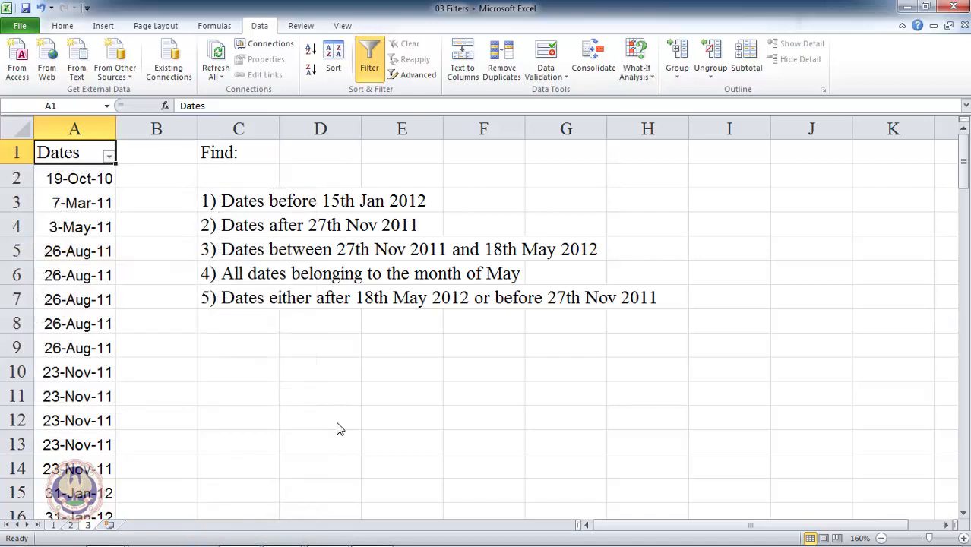
key(alt+d)
key(f)
key(s)
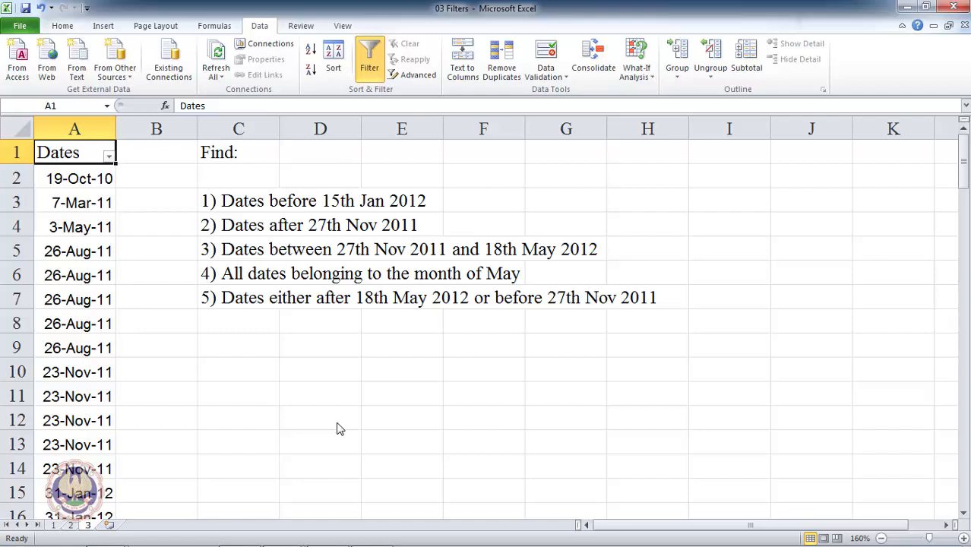
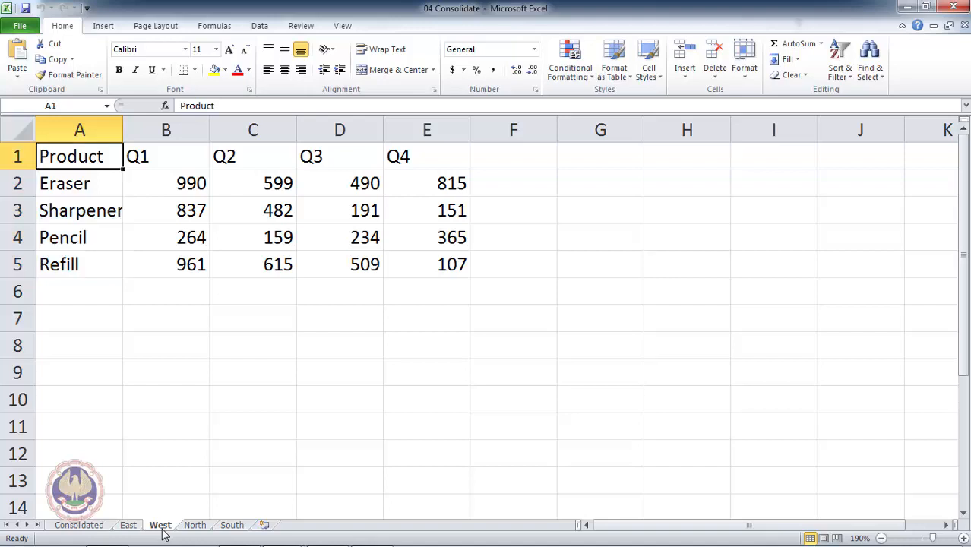
- Examine the quarter headers on the West sheet and the product and quarter labels on the North sheet
key(ctrl+shift+Right)
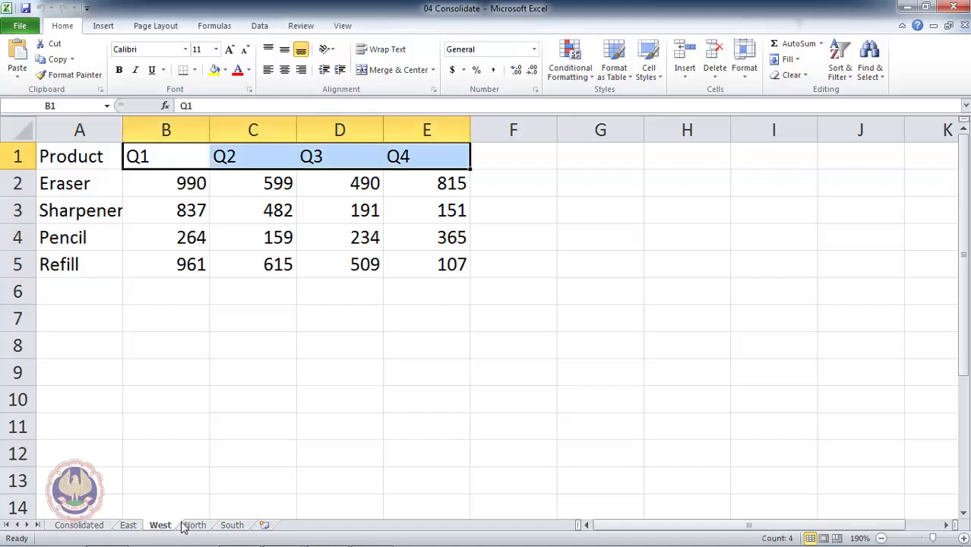
click(187, 528)
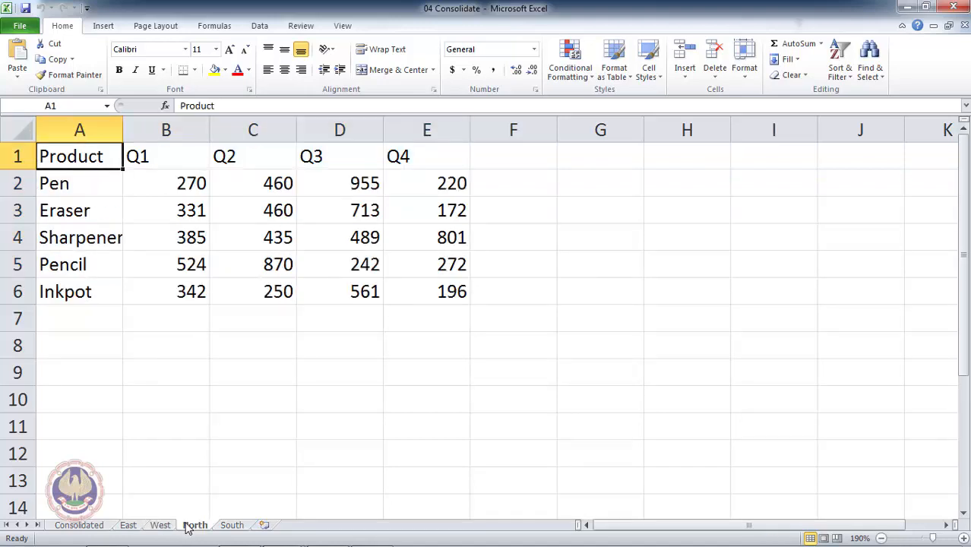
key(Down)
key(ctrl+shift+Down)
key(Up)
key(Right)
key(ctrl+Right)
key(ctrl+Left)
key(Right)
key(ctrl+shift+Right)
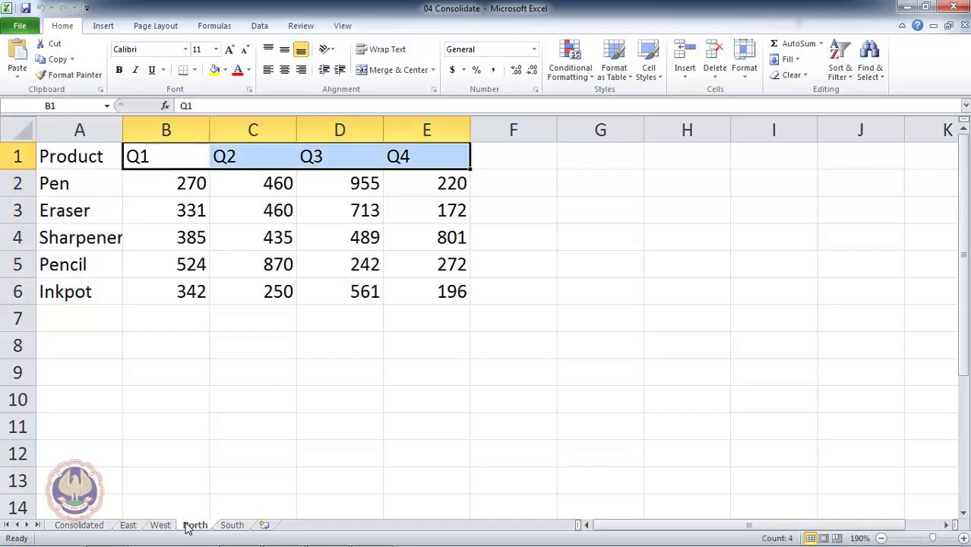
- Examine the product names and quarter headers on the South sheet
click(227, 526)
key(Down)
key(ctrl+shift+Down)
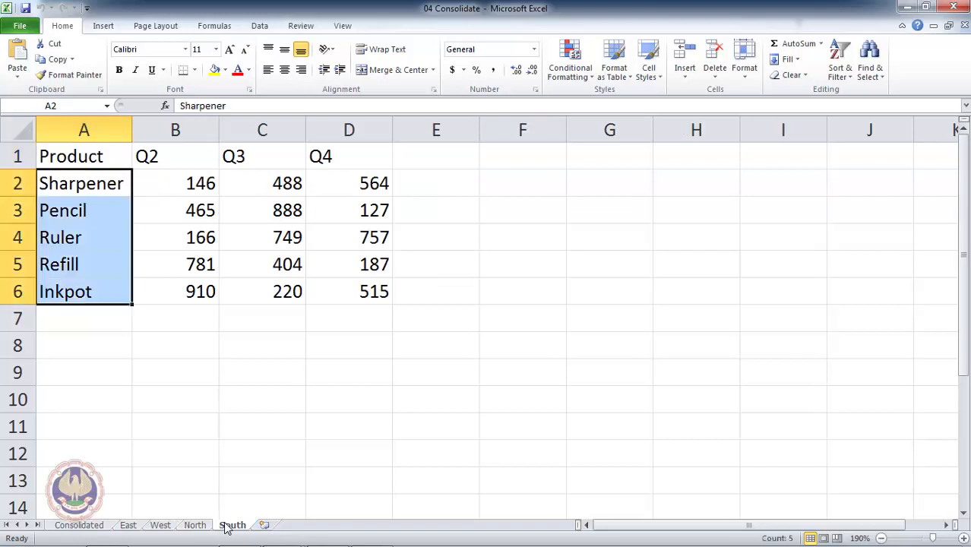
key(Up)
key(Right)
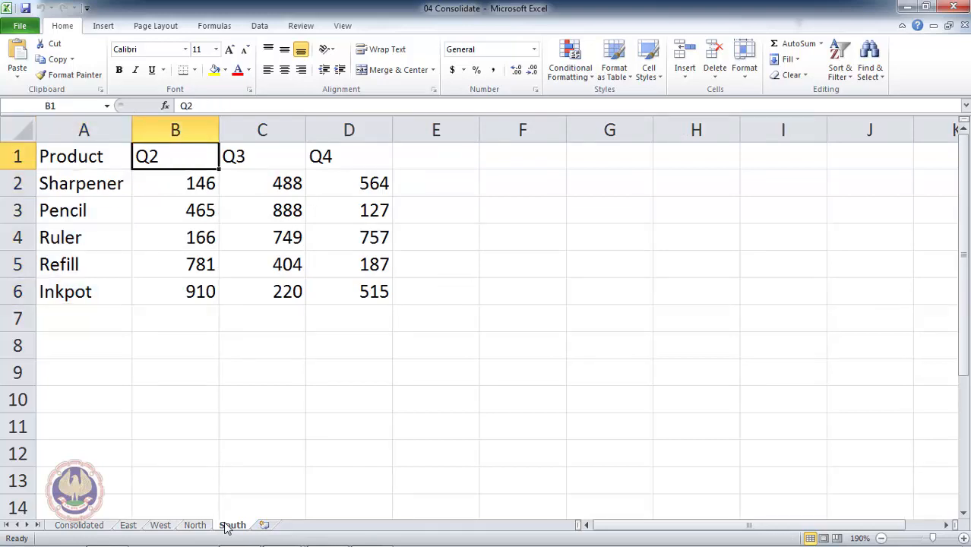
key(ctrl+shift+Right)
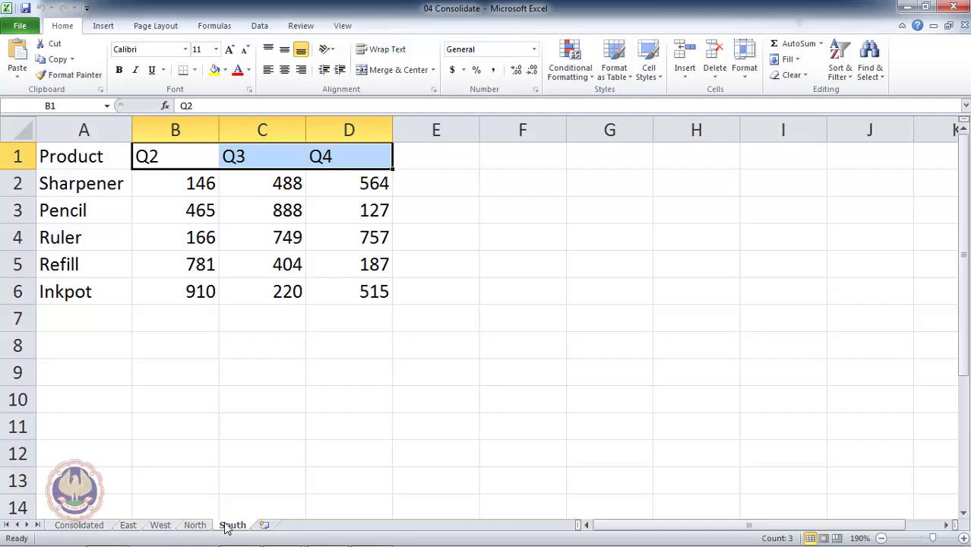
key(Left)
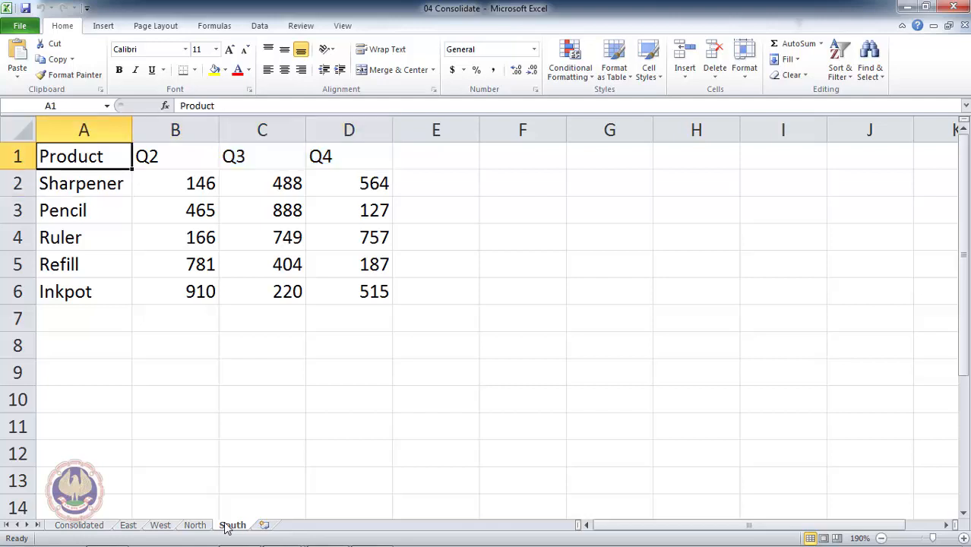
- Compare the product tables on the North, West and East sheets
click(199, 525)
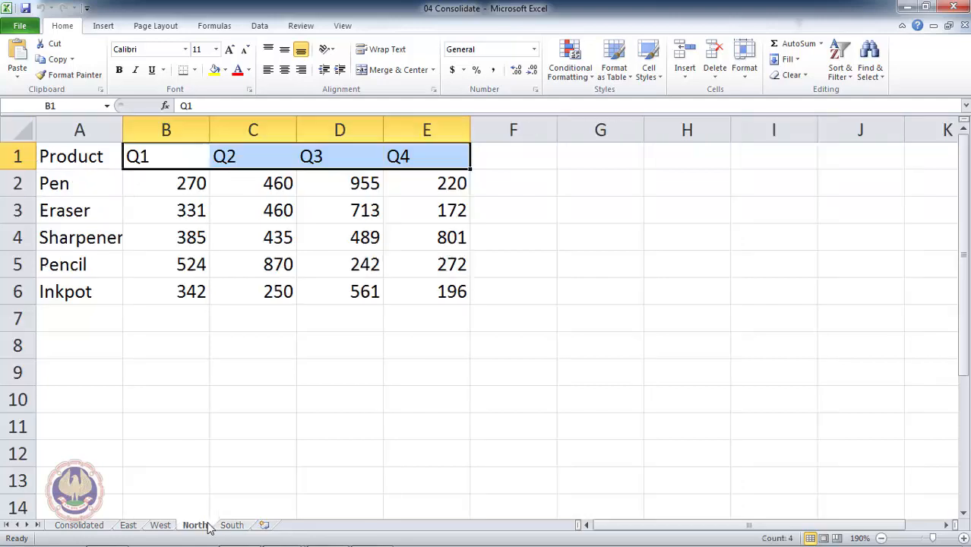
click(163, 525)
click(136, 526)
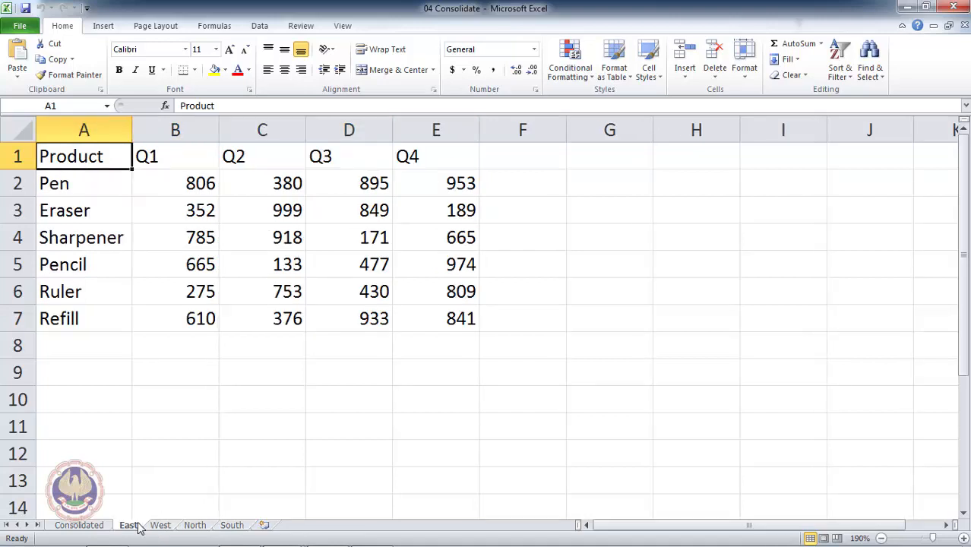
click(160, 525)
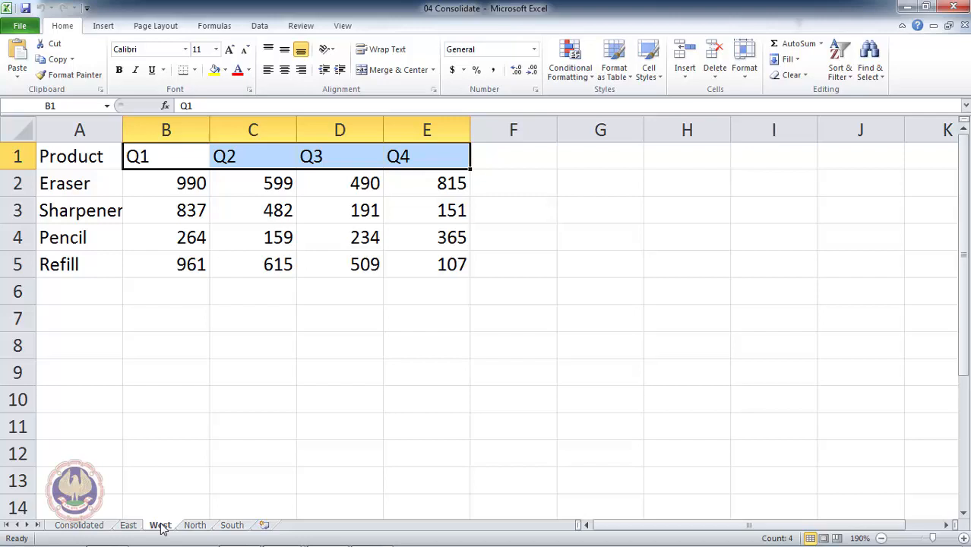
- Start Consolidate at cell A1 of the Consolidated sheet, keeping Sum as the function
click(101, 531)
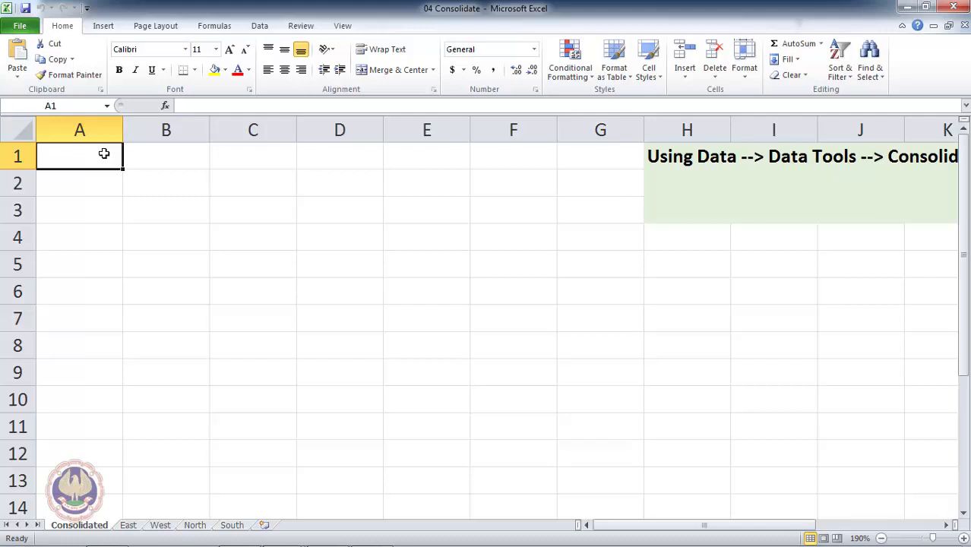
click(263, 26)
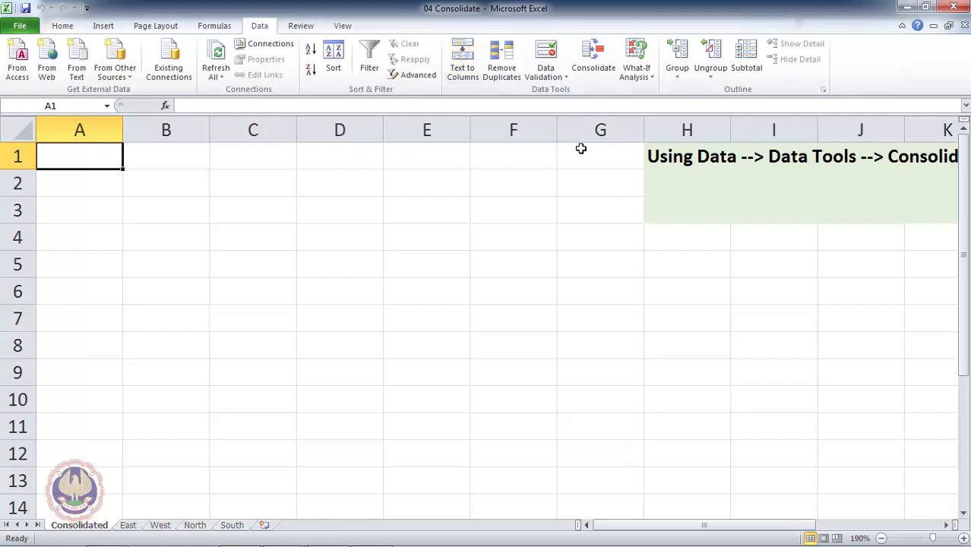
click(585, 61)
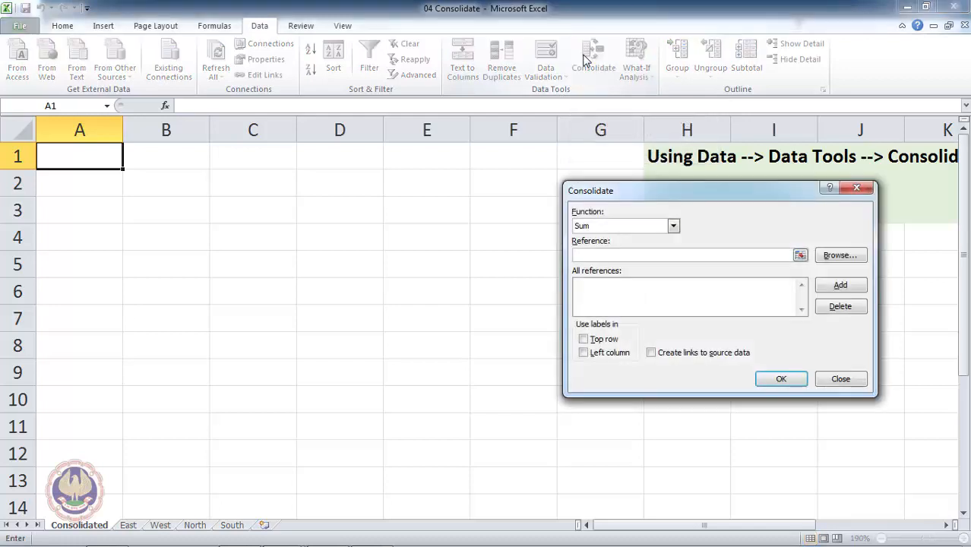
click(672, 227)
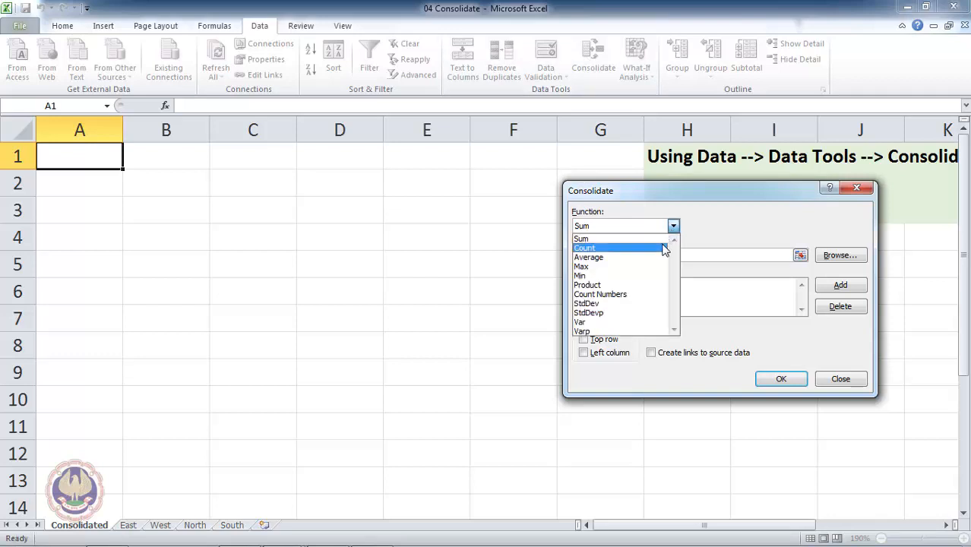
click(709, 229)
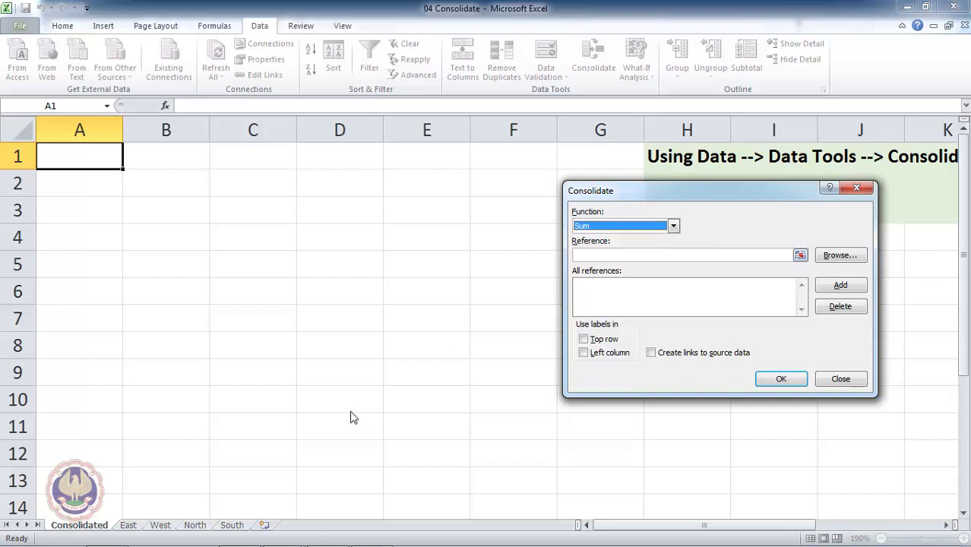
- Set the consolidation reference to the whole East table, East!$A$1:$E$7
click(661, 254)
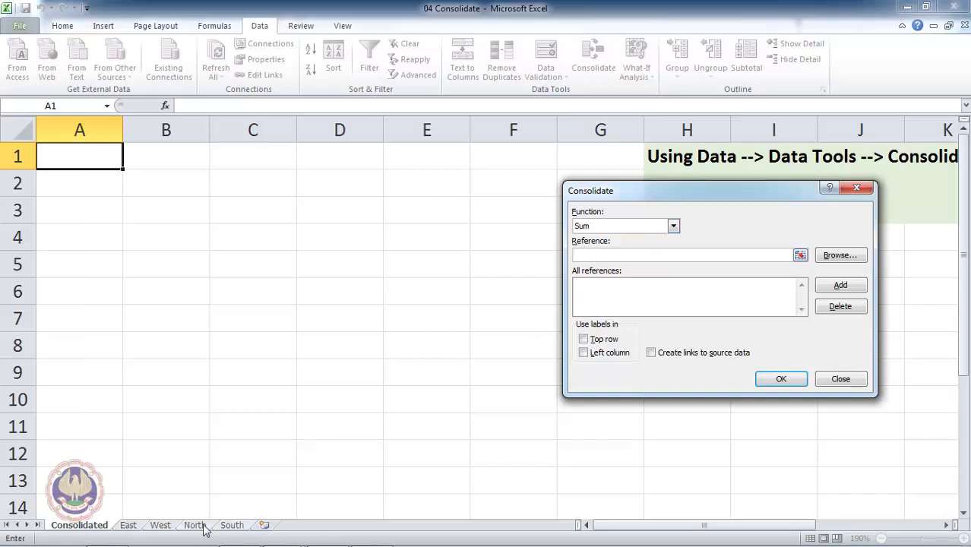
click(135, 526)
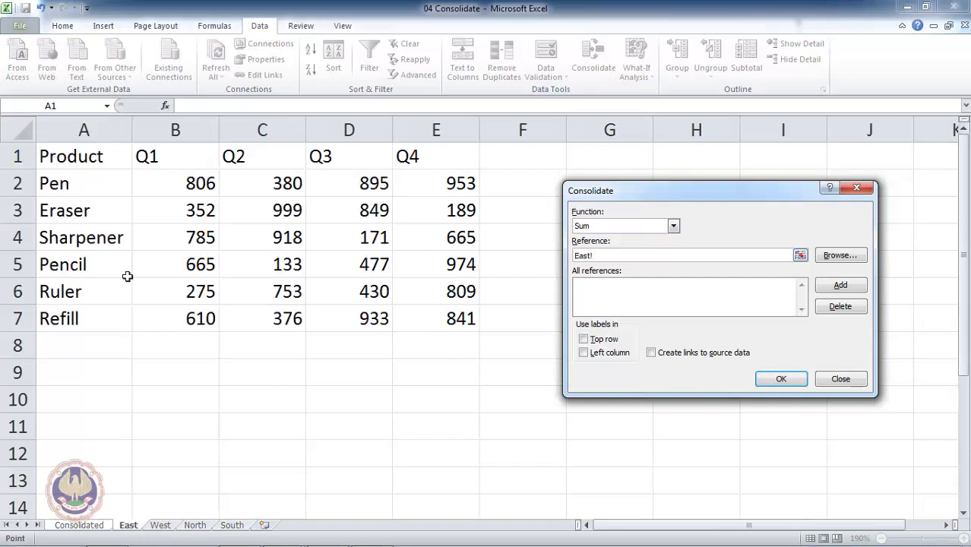
click(109, 154)
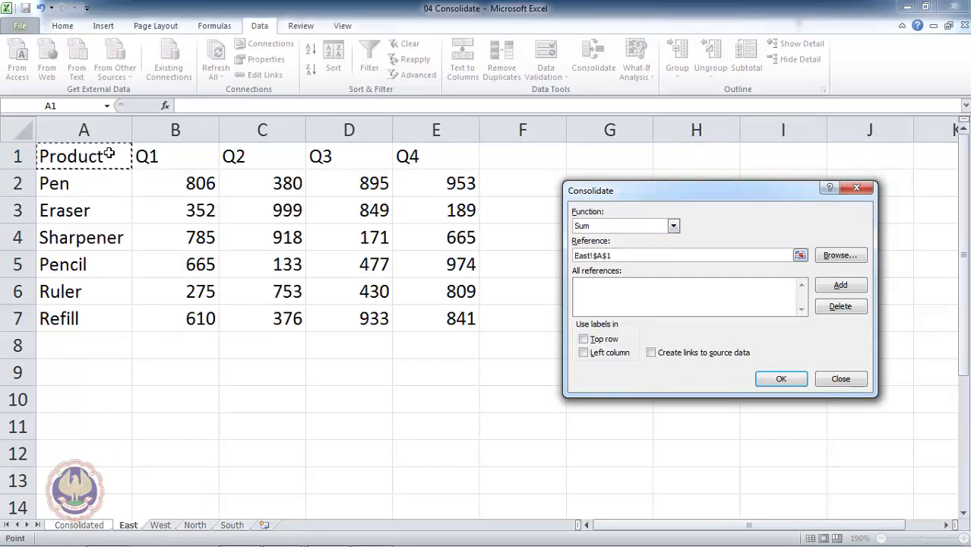
key(ctrl+shift+Right)
key(ctrl+shift+Down)
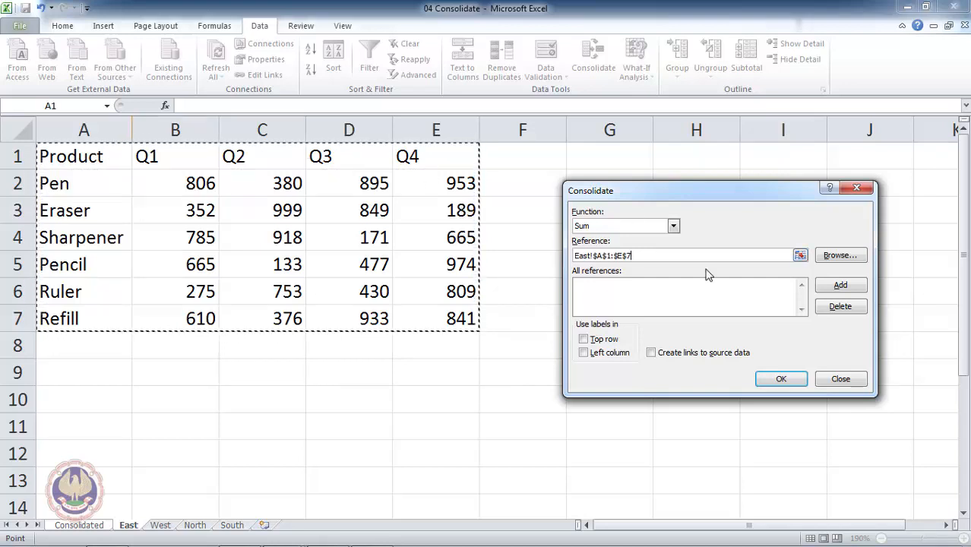
- Add the East reference to the consolidation list, together with the West table's range West!$A$1:$E$5
click(841, 286)
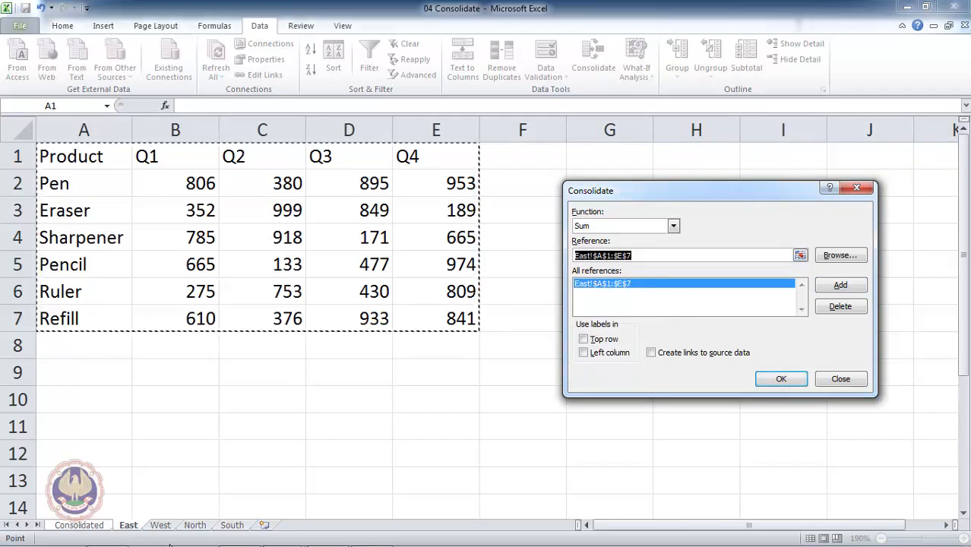
click(161, 526)
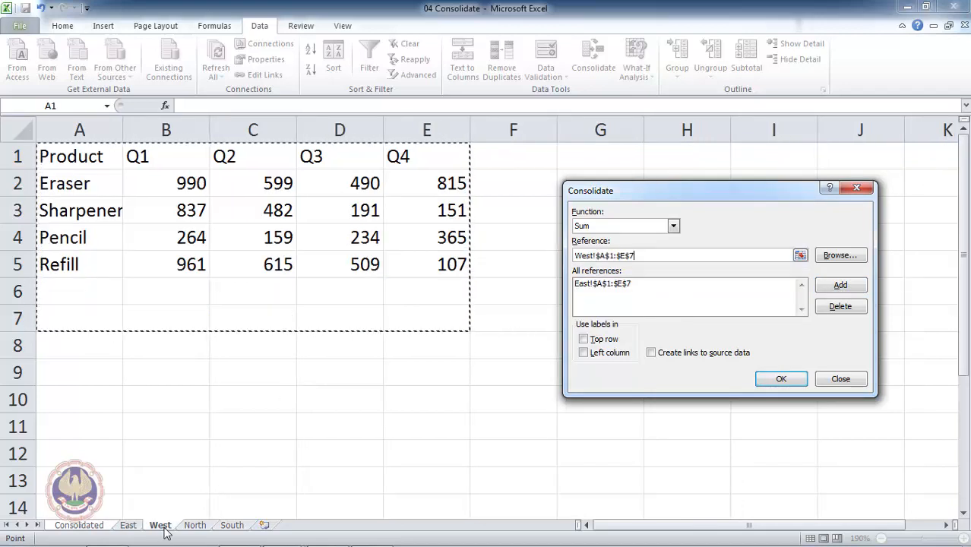
key(BackSpace)
text(5)
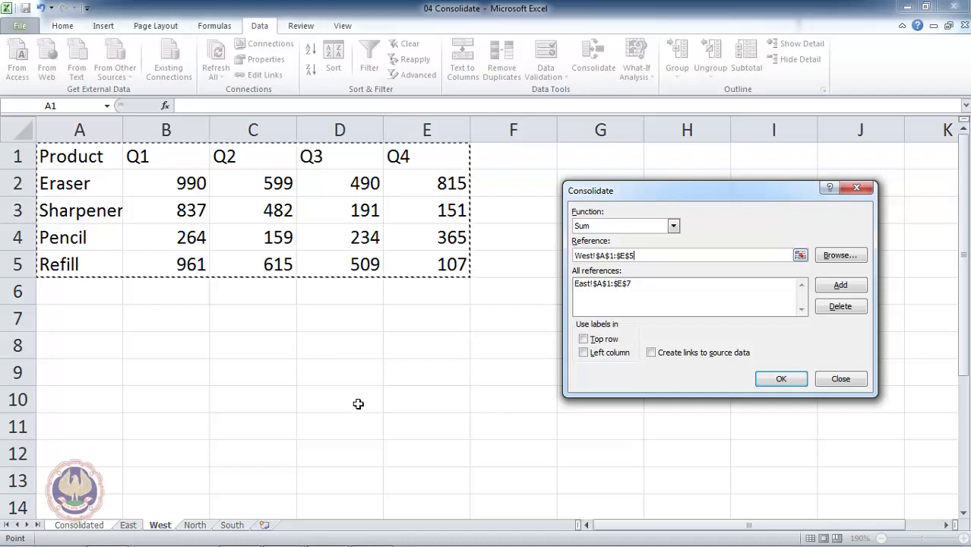
click(846, 283)
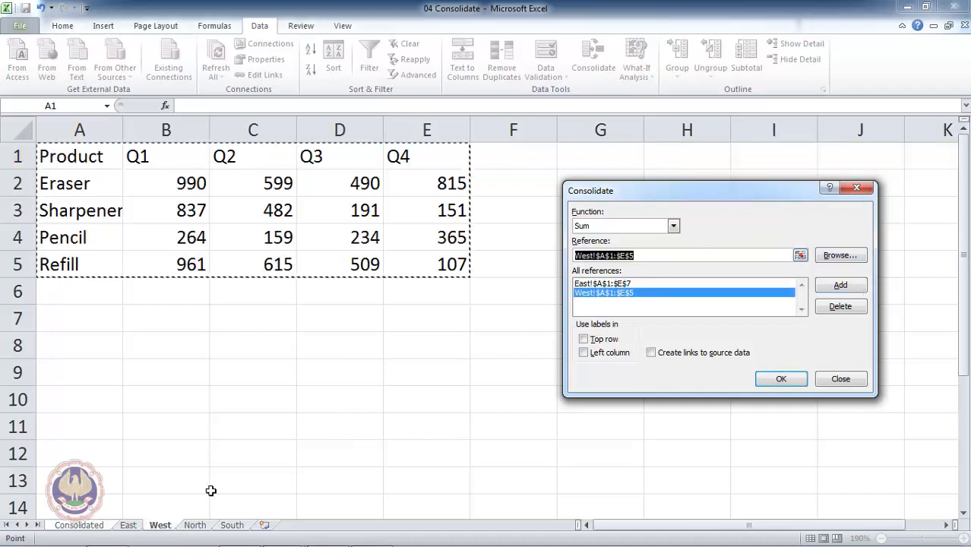
- Add the North table's range North!$A$1:$E$6 and the South table's range South!$A$1:$D$6 to the consolidation references
click(196, 525)
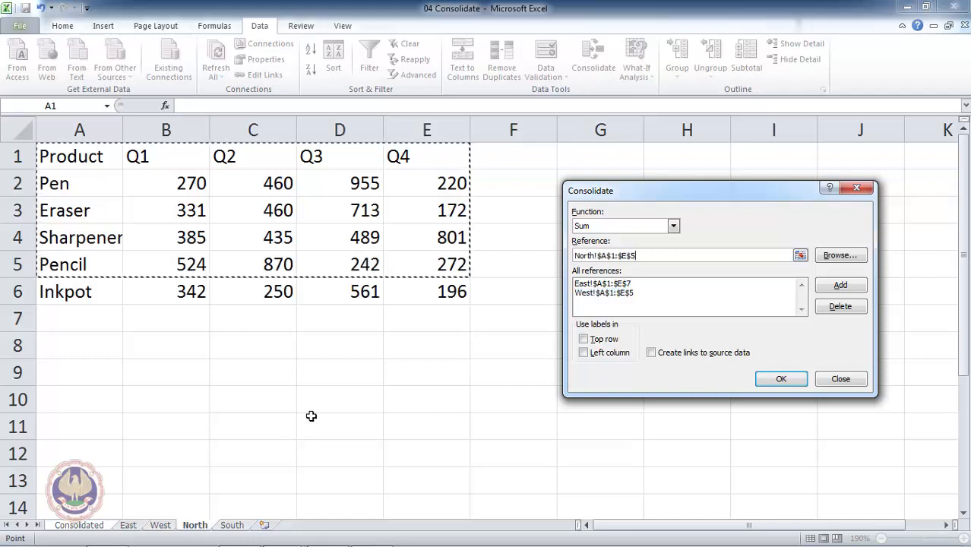
key(shift+Down)
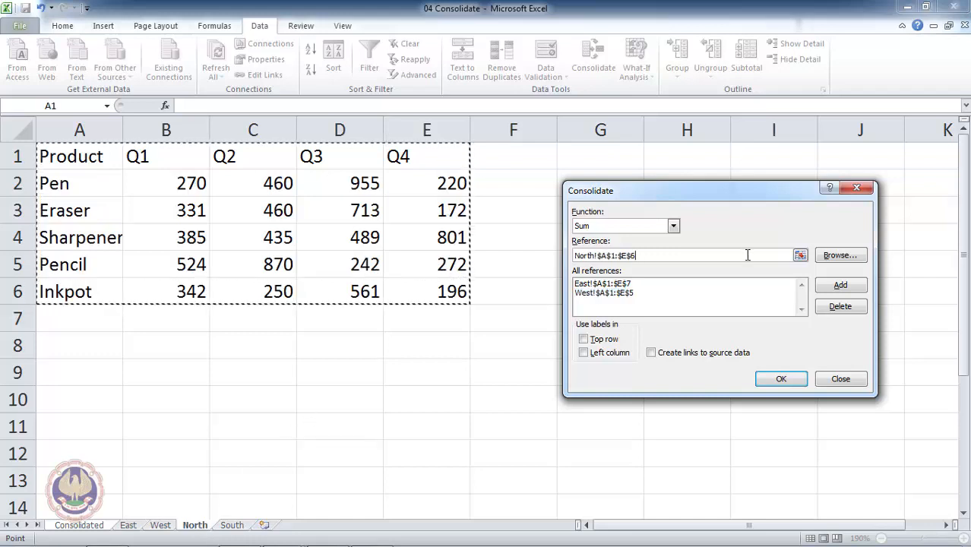
click(822, 287)
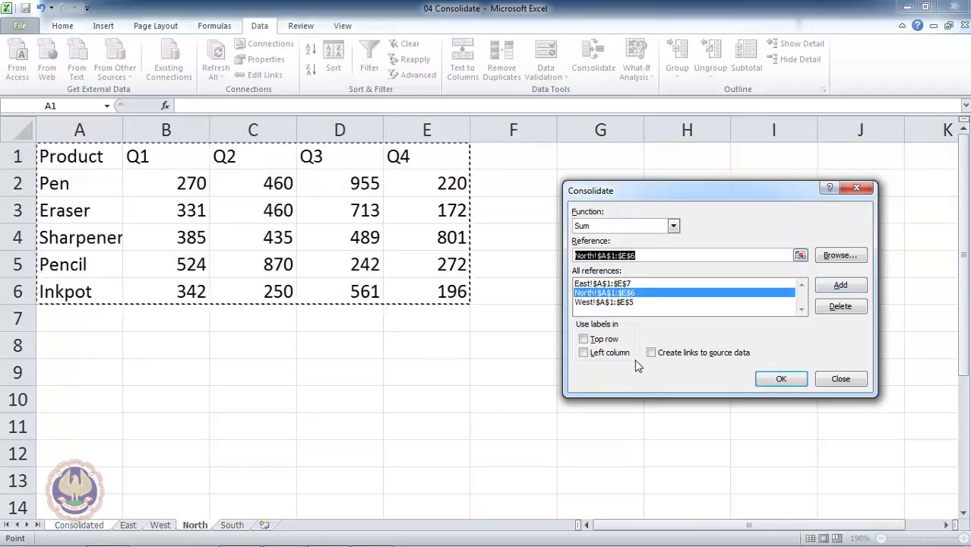
click(232, 525)
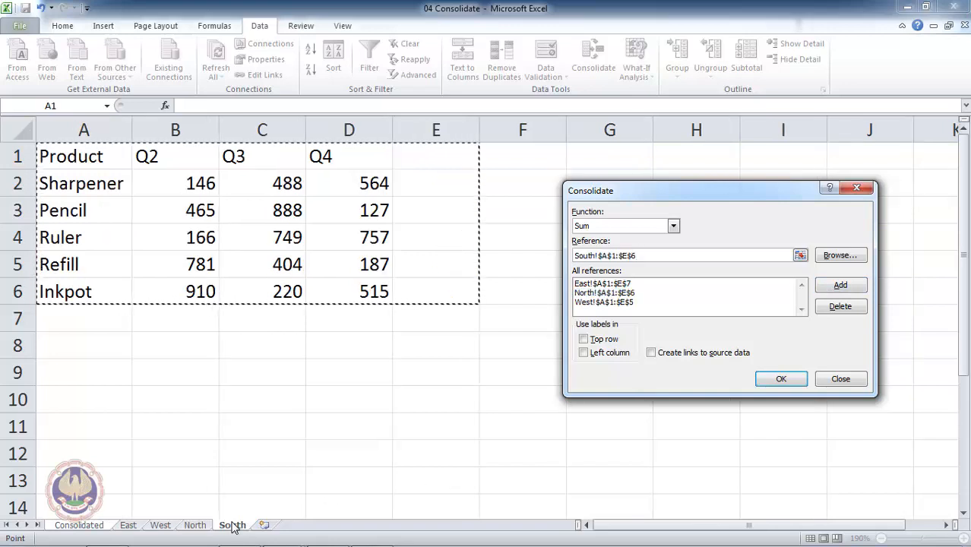
key(shift+Left)
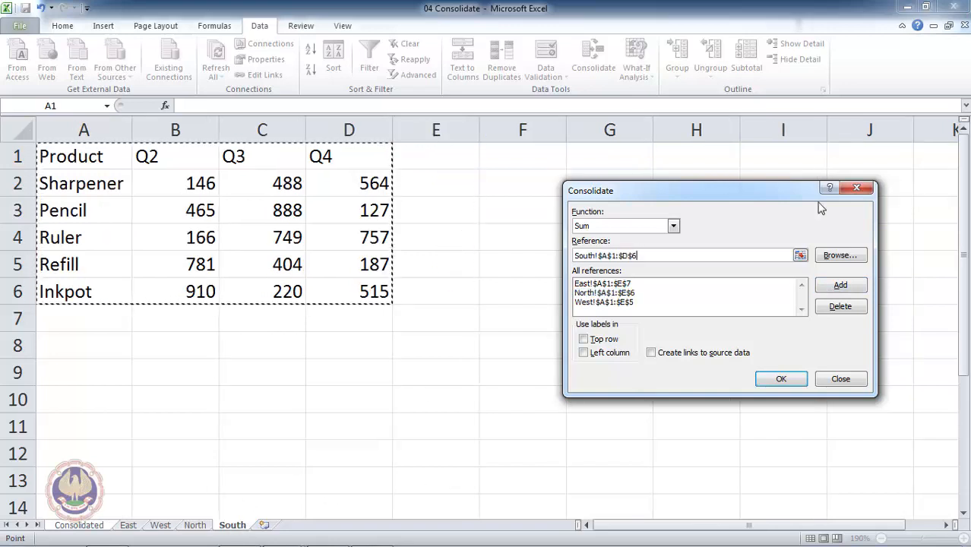
click(856, 287)
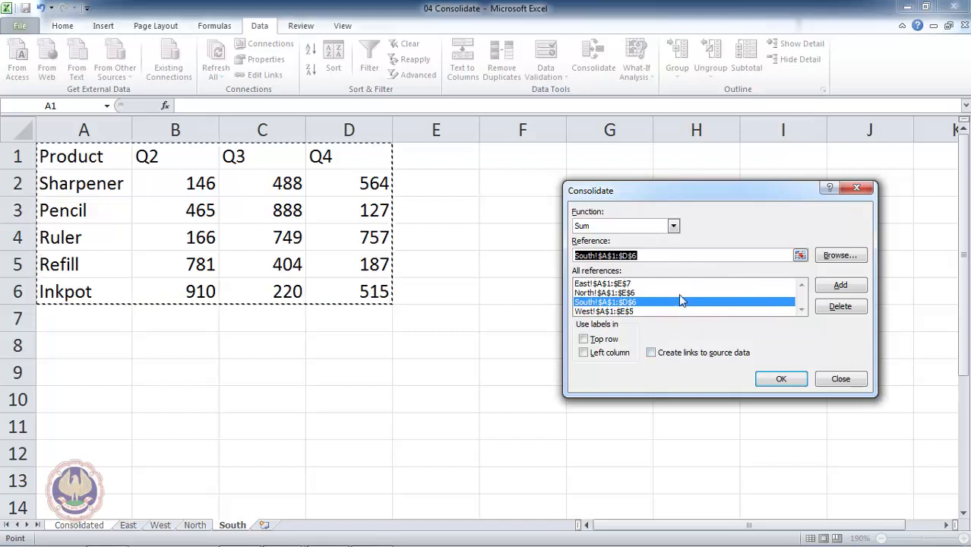
- Run the consolidation using top row and left column labels, with links to the source data
click(584, 340)
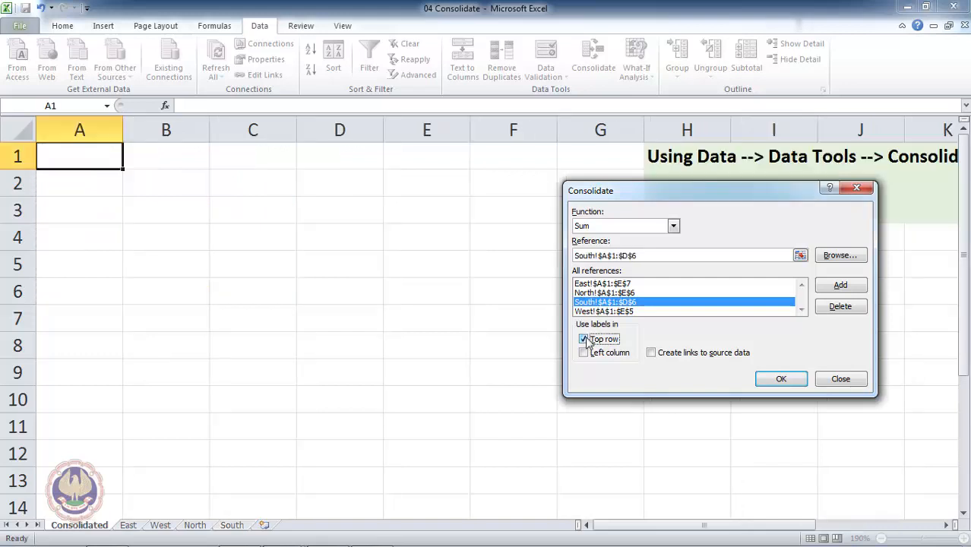
click(588, 357)
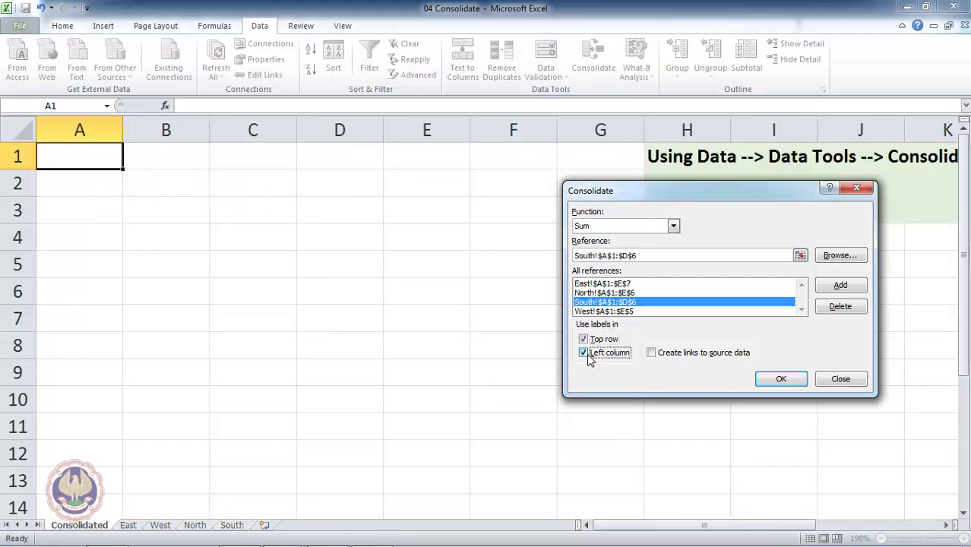
click(652, 354)
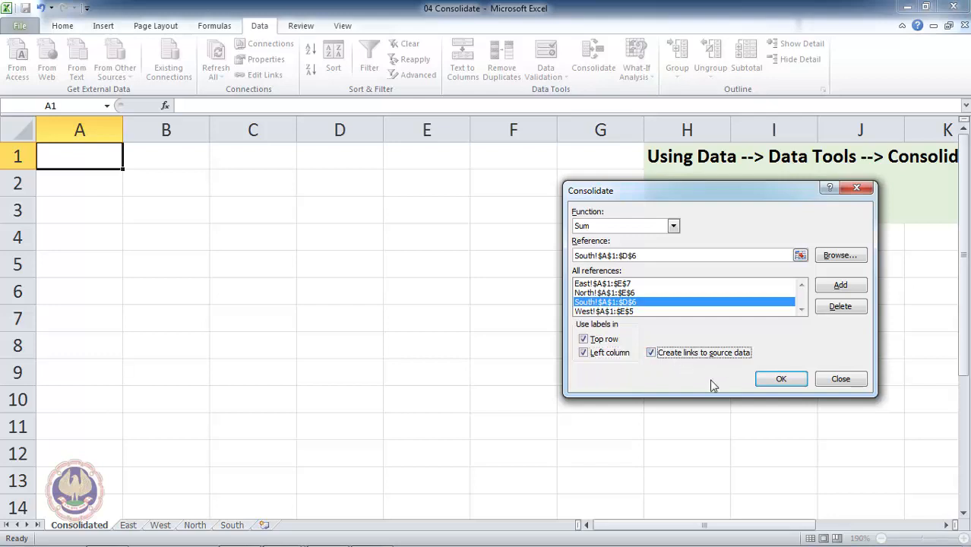
click(781, 380)
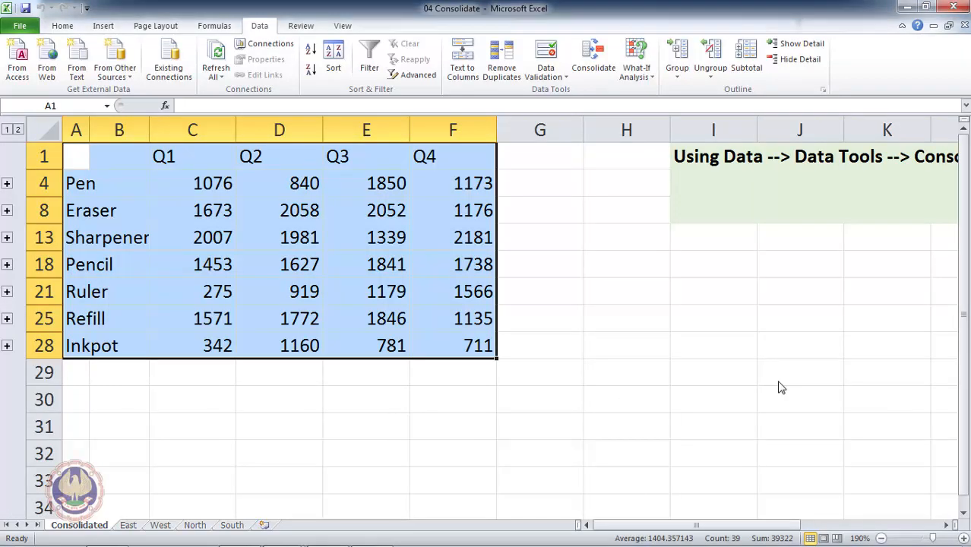
- Examine the product labels and the quarter headers of the consolidated table
key(ctrl+Home)
key(Down)
key(ctrl+shift+Down)
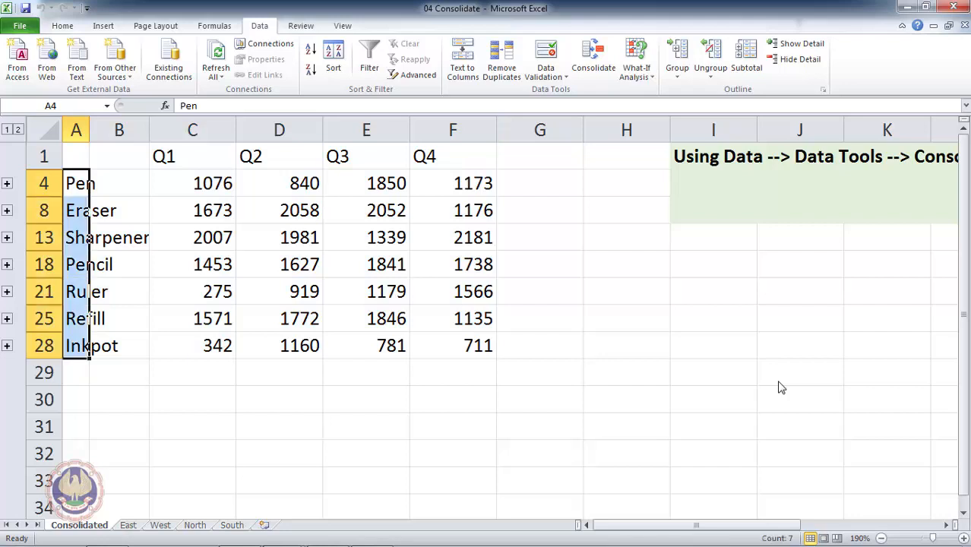
key(ctrl+Home)
key(Right)
key(ctrl+shift+Right)
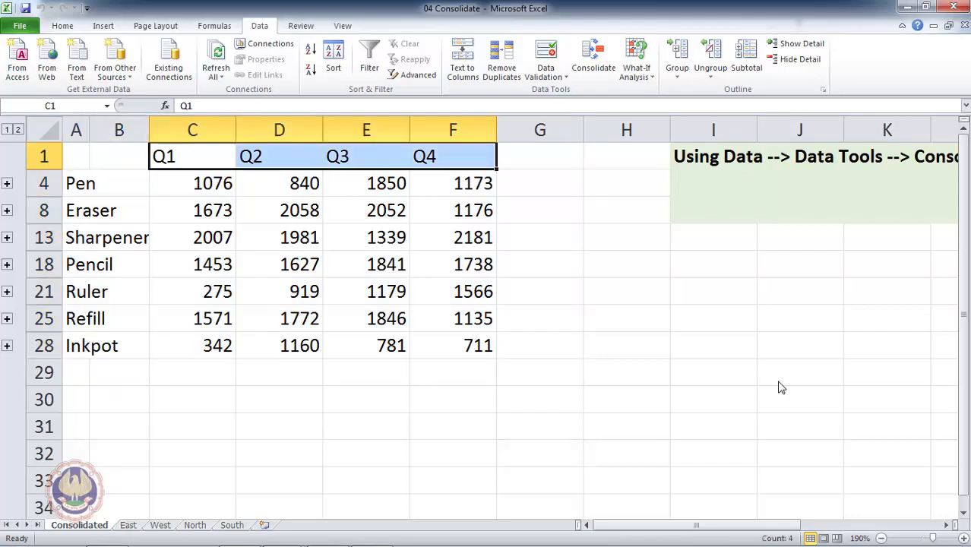
key(Left)
key(Down)
key(Left)
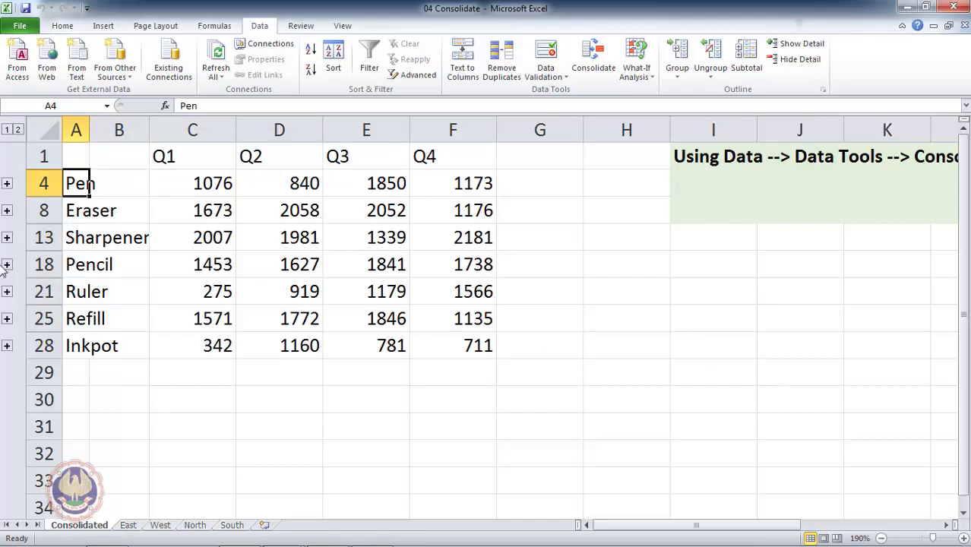
- Check the formula behind Pen's Q1 total in cell C4
click(204, 190)
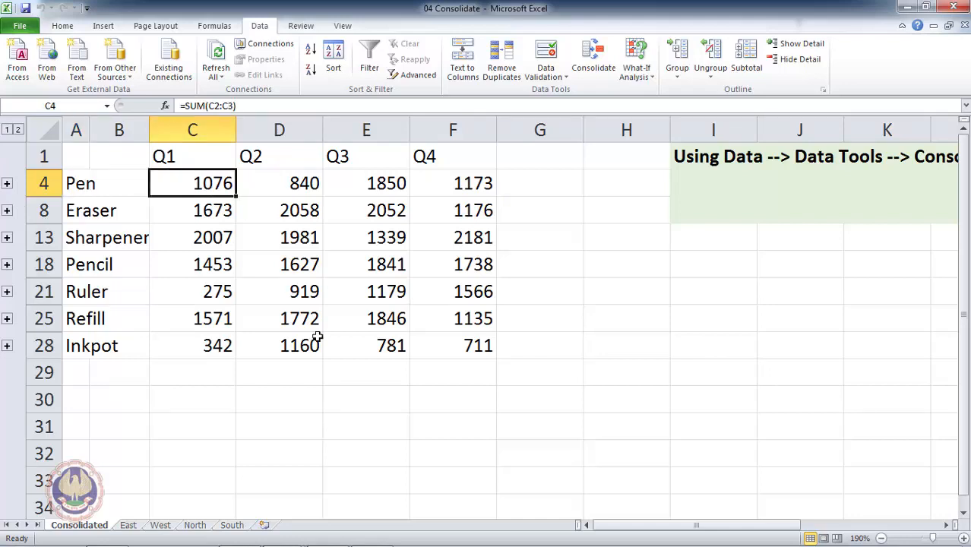
key(Right)
key(Left)
key(Right)
key(Left)
- Display the sheet's formulas temporarily to compare the SUM ranges across products and quarters
click(229, 25)
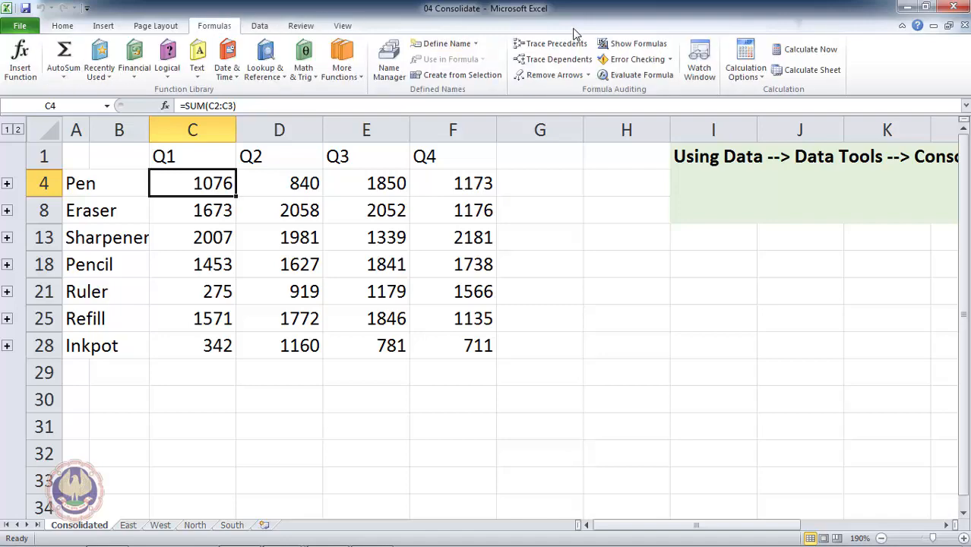
click(620, 47)
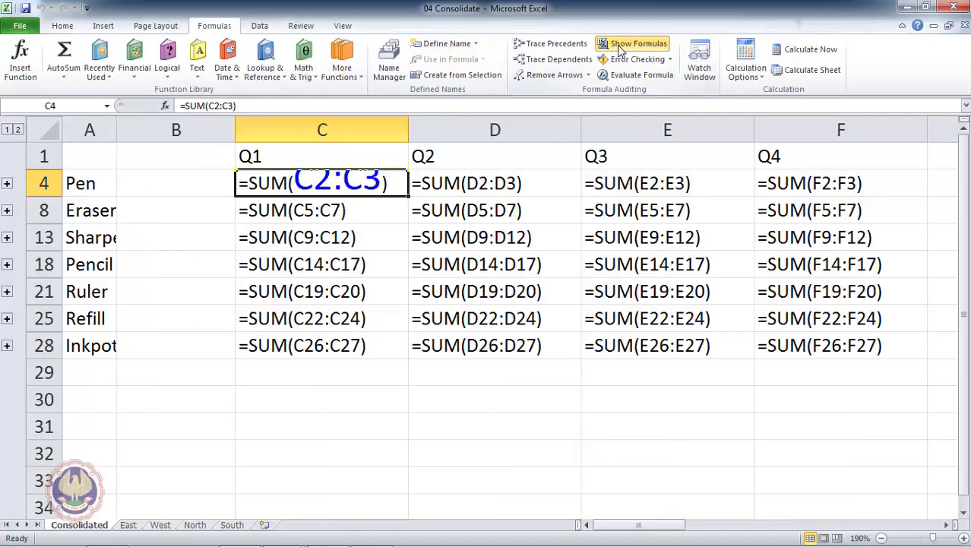
click(524, 243)
key(Down)
key(Down)
key(Down)
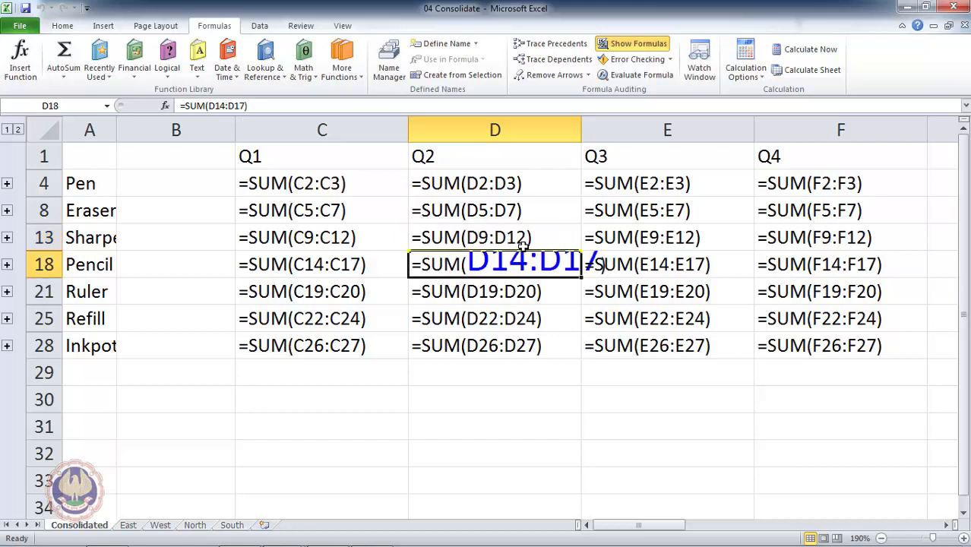
key(Up)
key(Up)
key(Up)
key(Right)
key(Right)
key(Left)
key(Left)
key(Left)
key(Left)
key(Left)
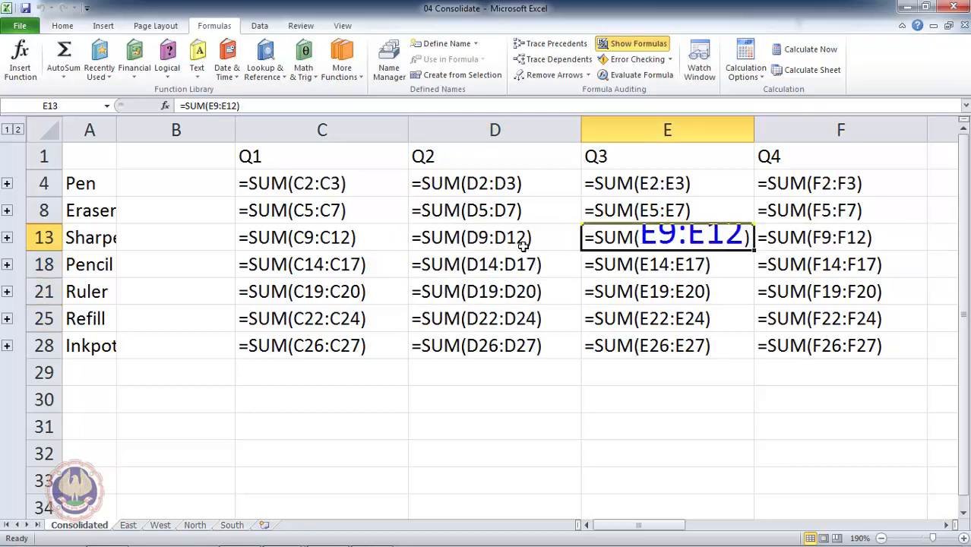
key(Up)
key(Up)
key(Right)
key(Right)
key(Left)
key(Right)
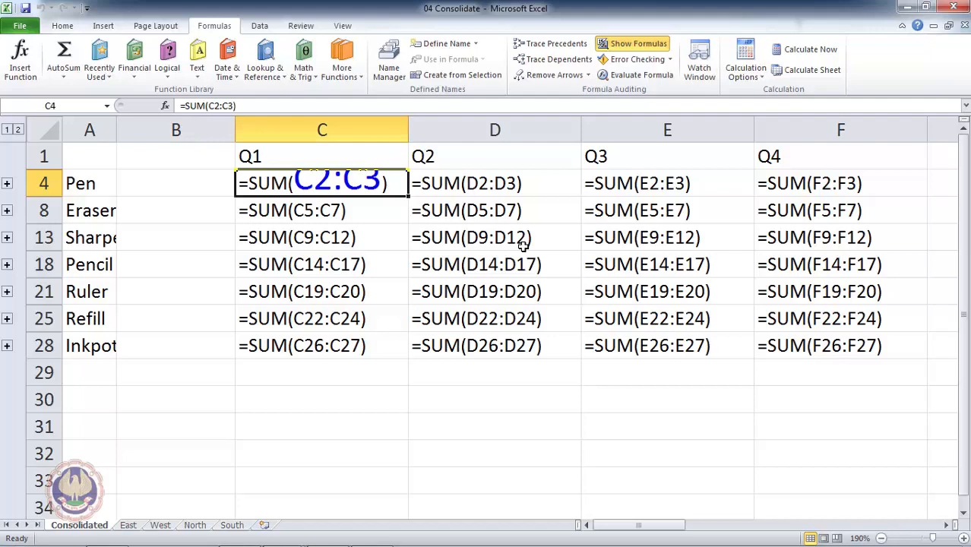
click(635, 44)
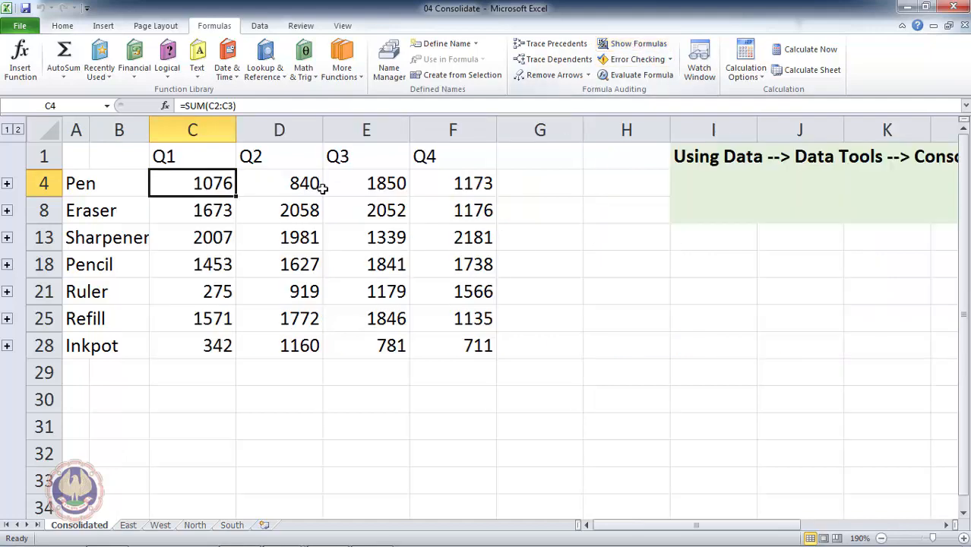
- Expand the Pen group's detail rows and inspect the source link in its Q1 cell C3
click(7, 185)
key(Up)
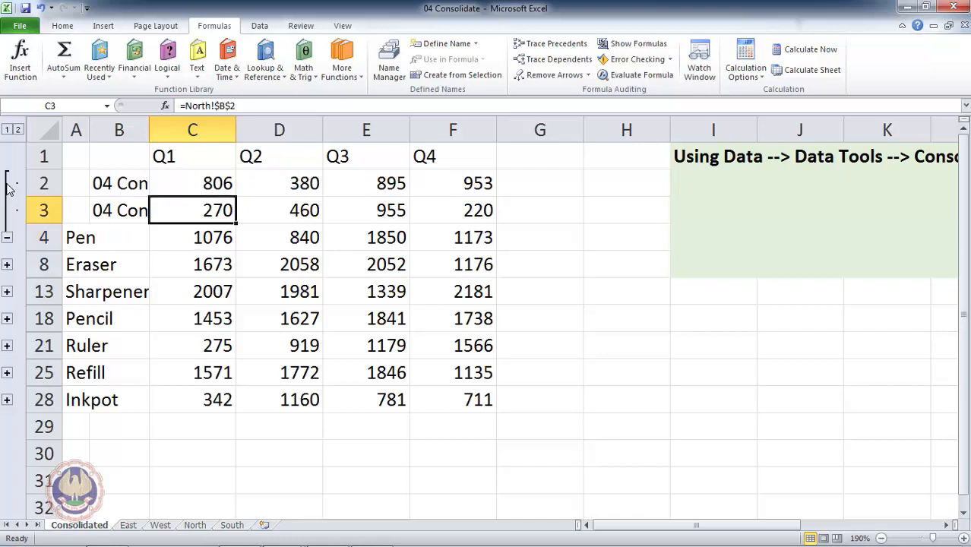
key(F2)
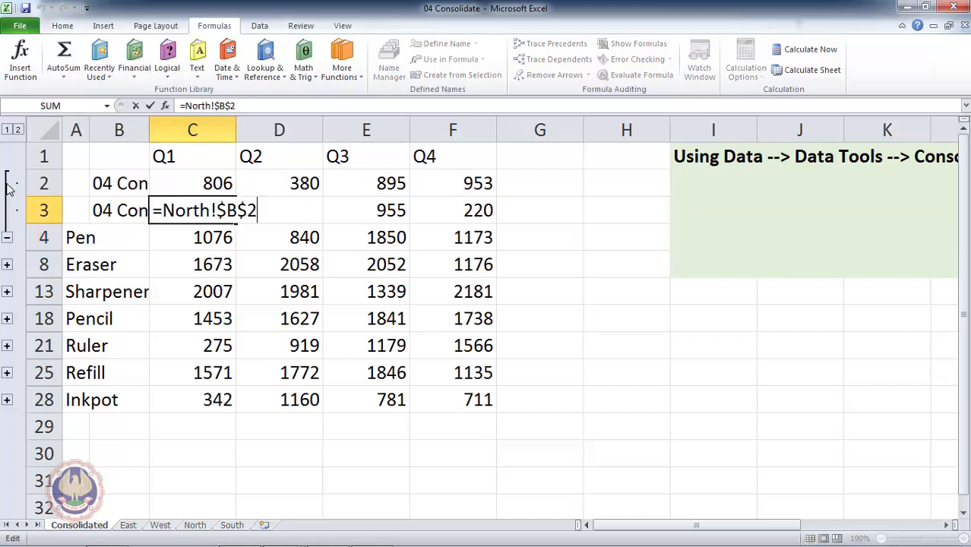
key(Escape)
key(Left)
key(Down)
key(Left)
key(Right)
key(Right)
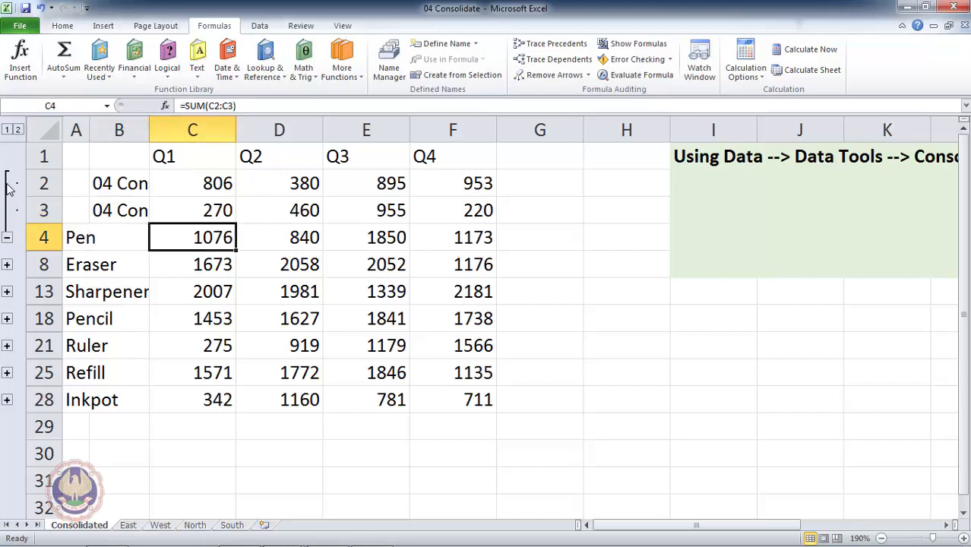
- Compare the source-link formulas in Pen's Q1 detail cells C2 and C3
key(Up)
key(Up)
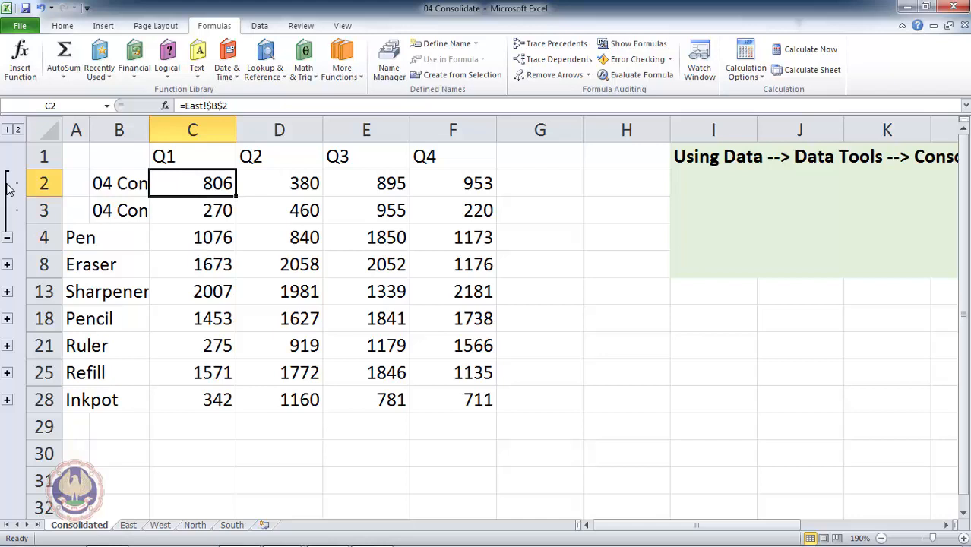
key(F2)
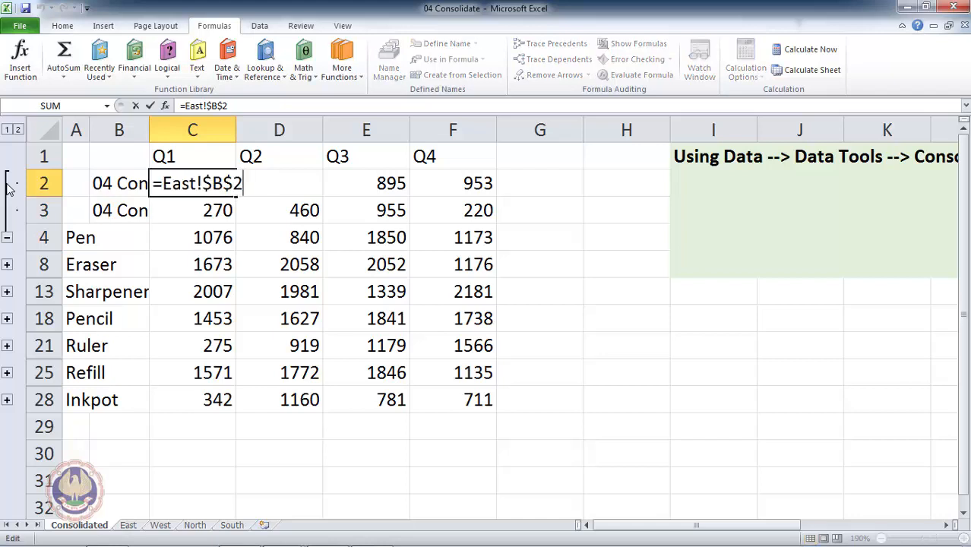
key(Escape)
key(Down)
key(F2)
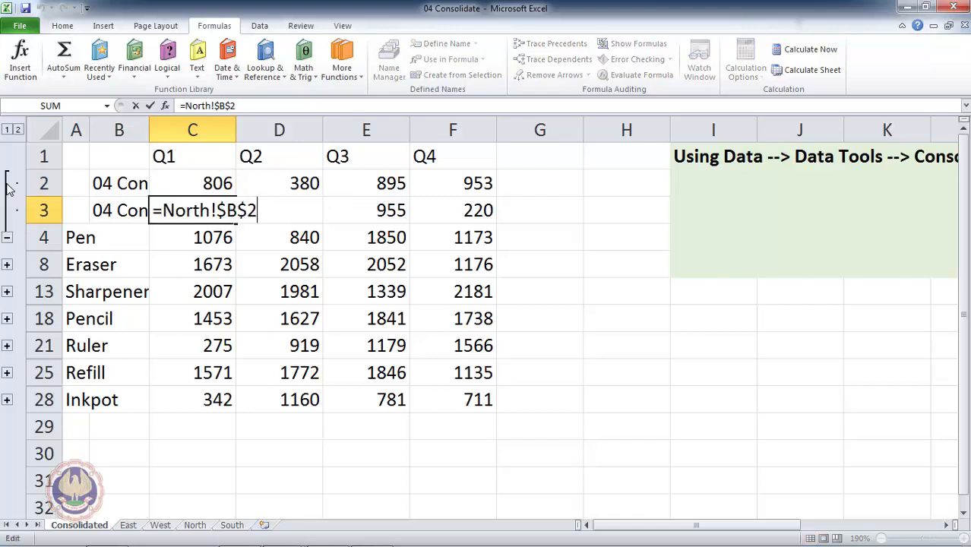
key(Escape)
key(Up)
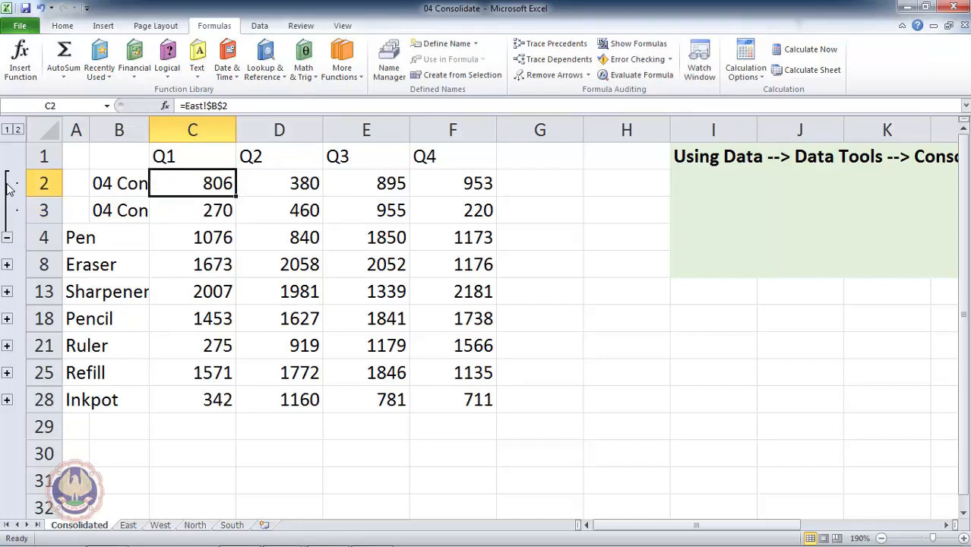
- Highlight Pen's quarterly detail values in rows 2 and 3 and recheck their Q1 source links
key(shift+Right)
key(shift+Right)
key(shift+Right)
key(shift+Down)
key(Left)
key(Right)
key(F2)
key(Return)
key(F2)
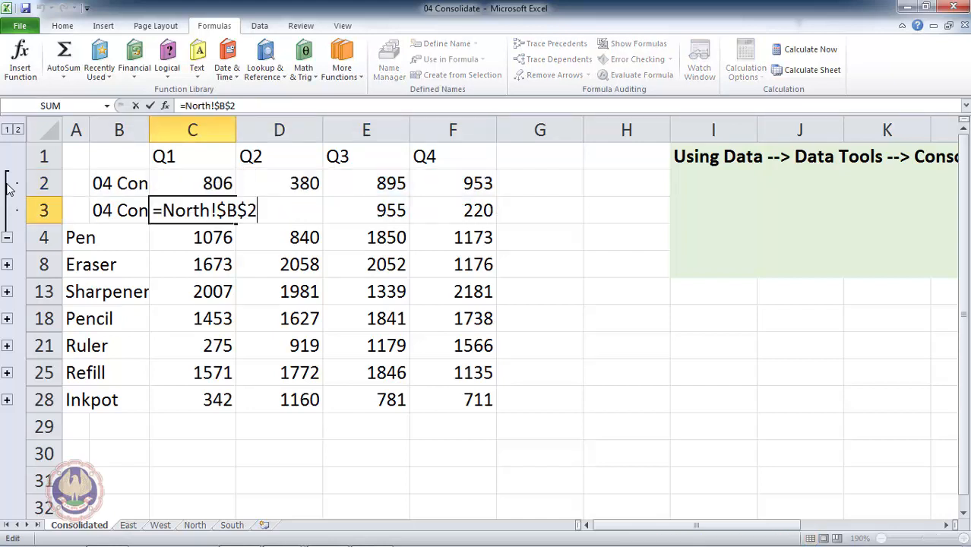
key(Return)
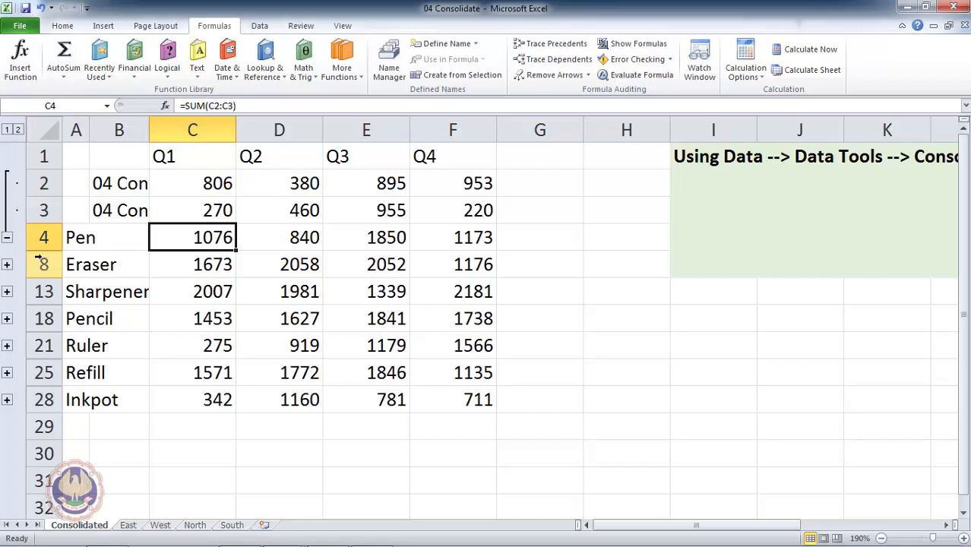
- Expand the Sharpener group's detail rows and inspect the source links in its Q1 detail cells C9, C10 and C12
click(7, 292)
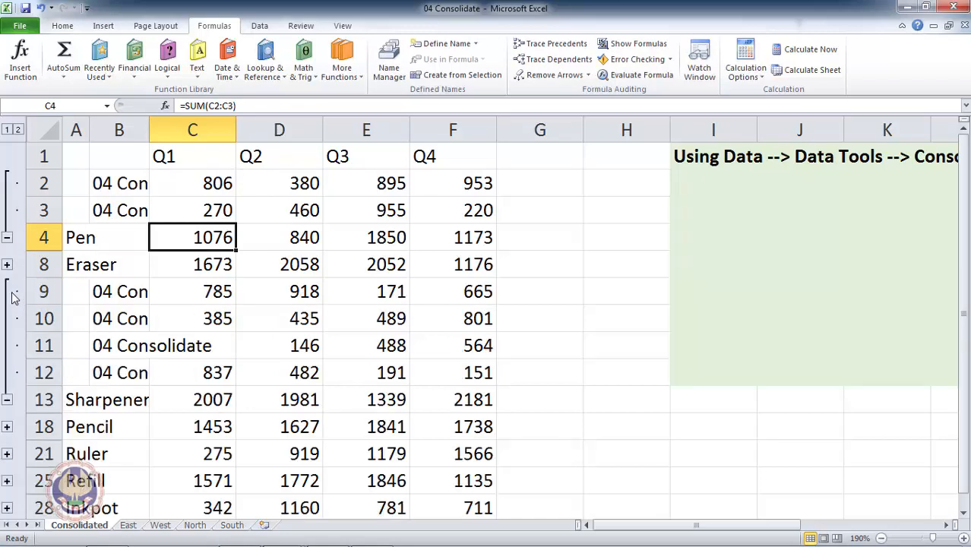
key(Down)
key(Down)
key(Down)
key(Up)
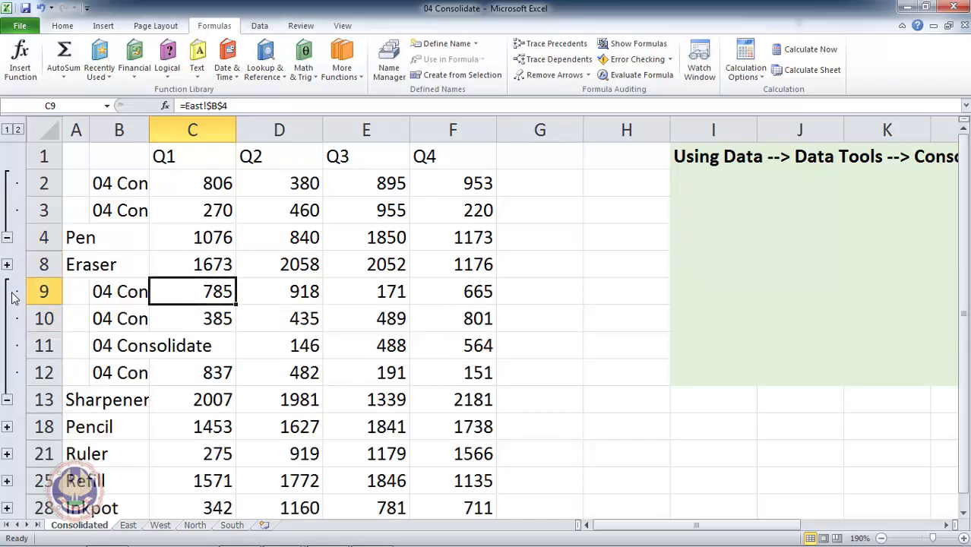
key(F2)
key(Return)
key(F2)
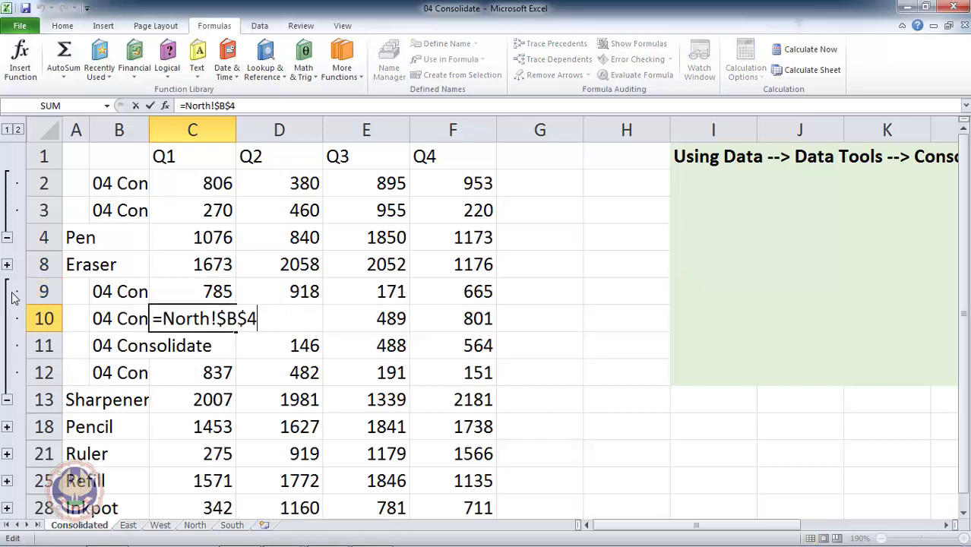
key(Return)
key(Down)
key(F2)
key(Return)
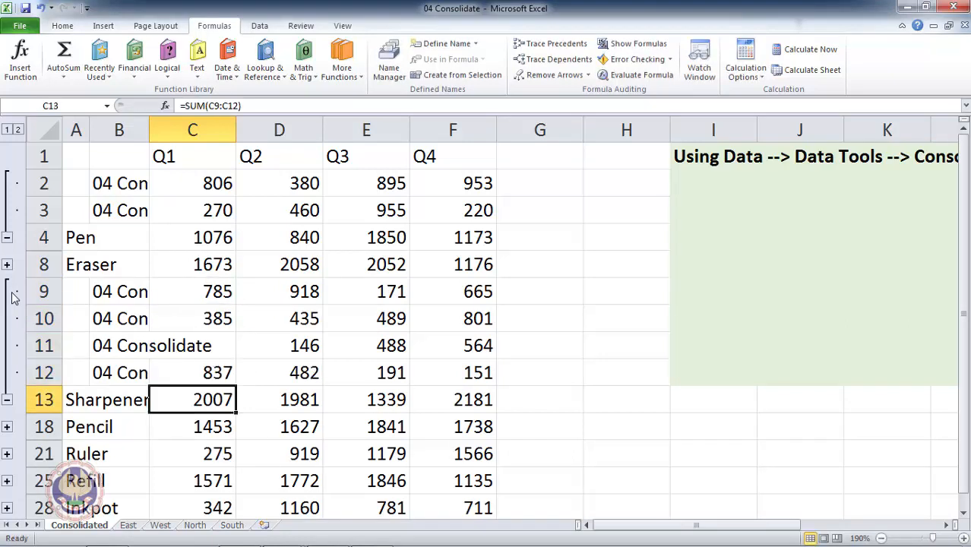
- Inspect the source link in Sharpener's Q2 detail cell D11, beside the blank Q1 cell
key(Up)
key(Up)
key(Right)
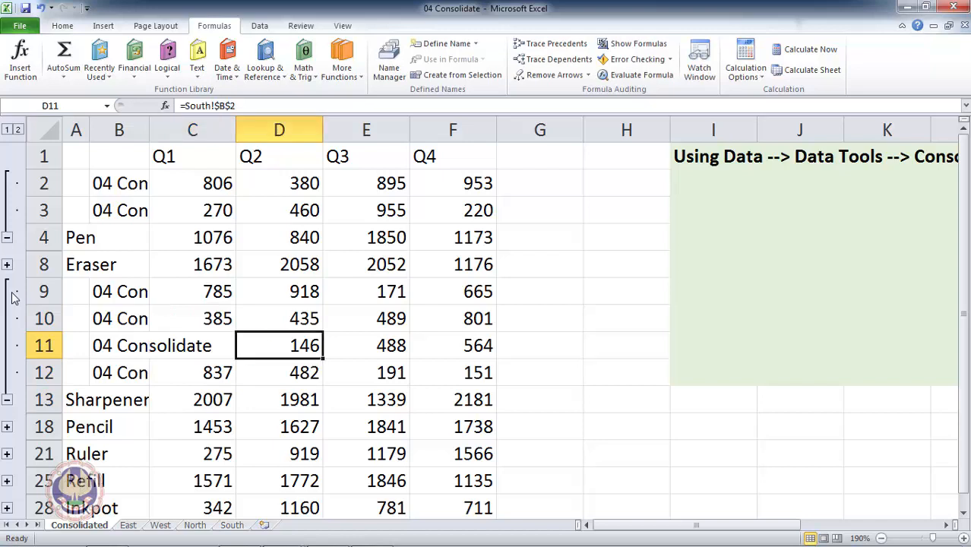
key(F2)
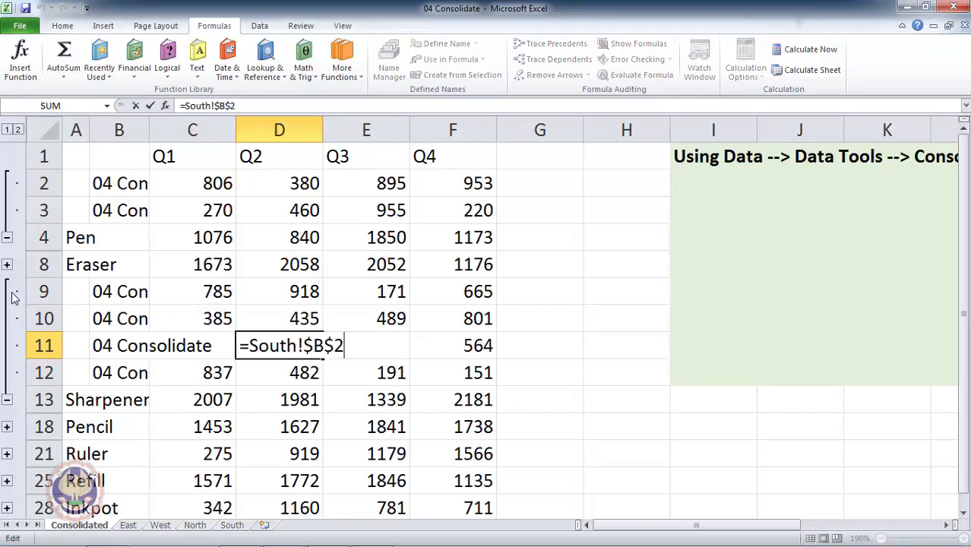
key(Return)
- Examine Sharpener's quarterly detail cells and their source links across rows 9 to 12
key(Up)
key(Left)
key(Right)
key(Right)
key(Left)
key(Up)
key(Up)
key(Up)
key(Down)
key(Down)
key(Right)
key(Right)
key(Left)
key(Up)
key(Left)
key(Left)
key(Left)
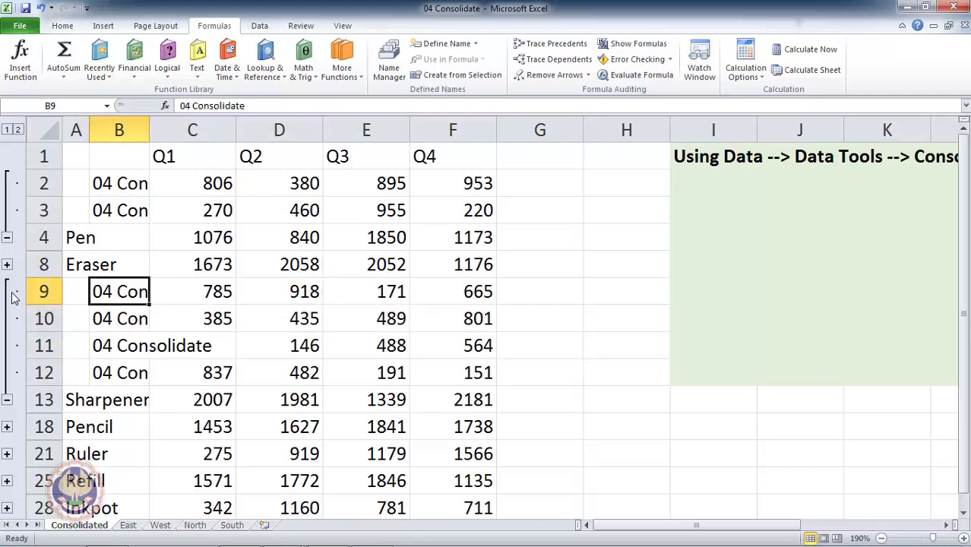
- Highlight Sharpener's source workbook names in B9:B12 and autofit column B to show them in full
key(shift+Down)
key(shift+Down)
key(shift+Down)
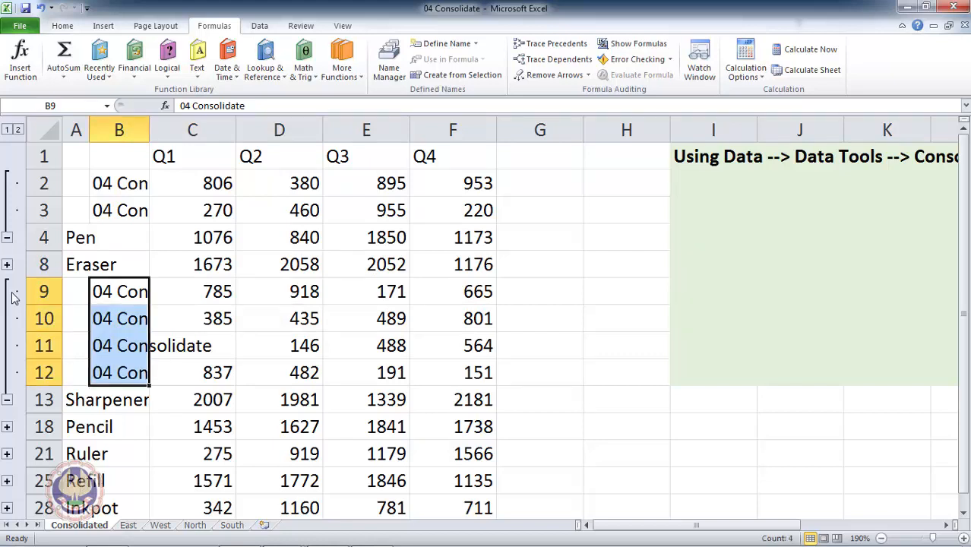
key(shift+Up)
key(shift+Up)
key(shift+Up)
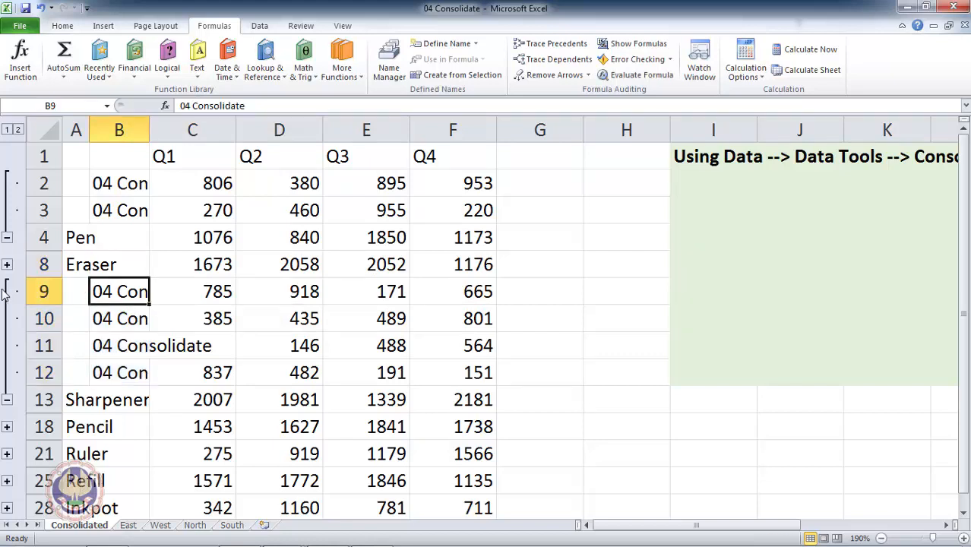
double_click(149, 130)
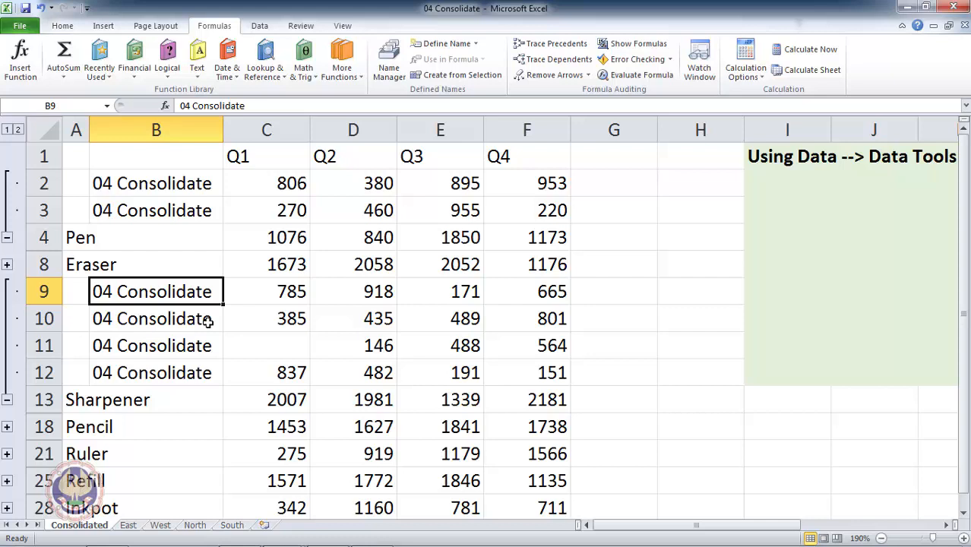
- Collapse all product groups to their totals, briefly expanding every group to compare the two outline levels
click(6, 131)
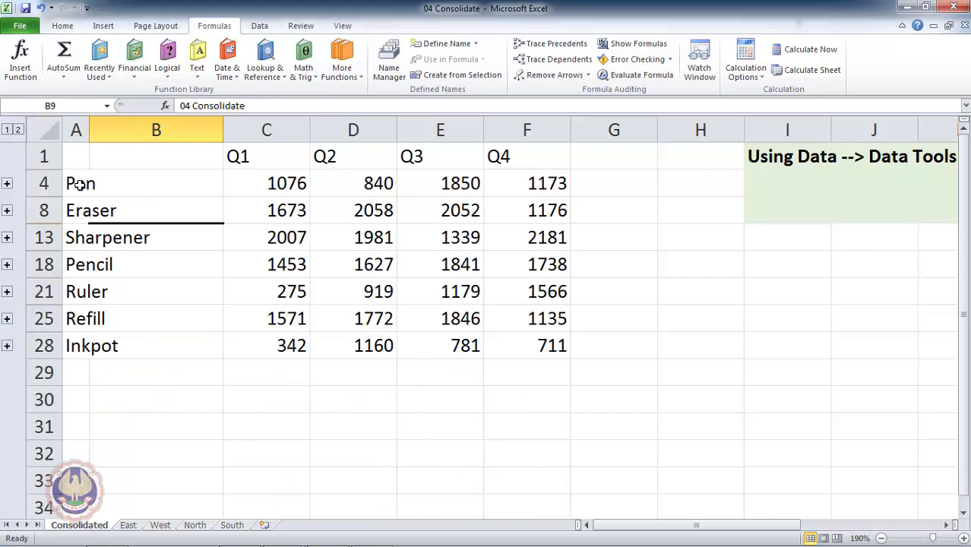
click(18, 130)
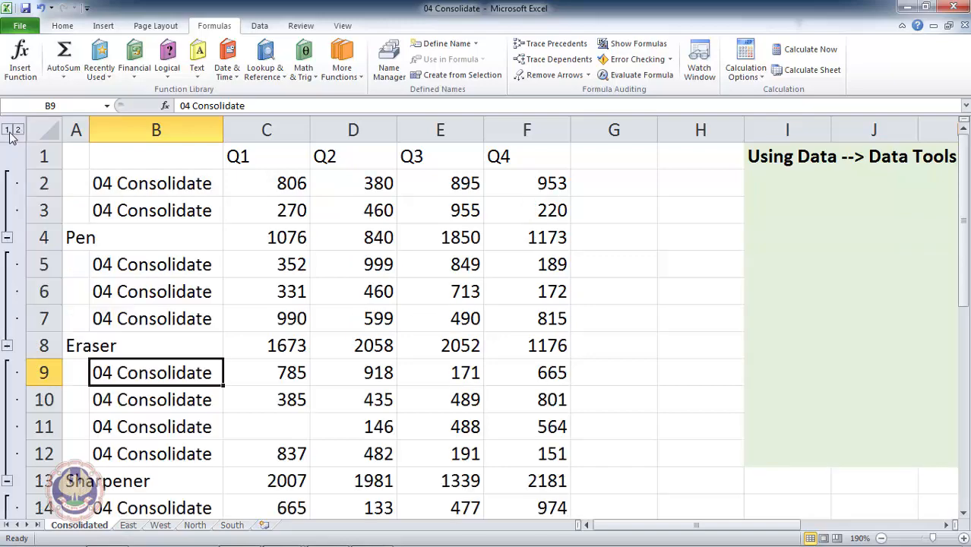
click(7, 131)
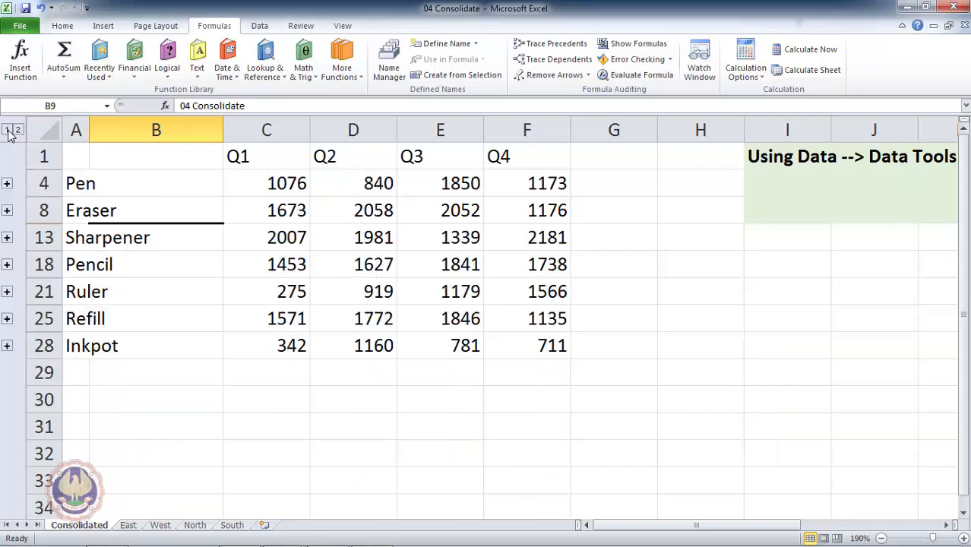
- Highlight the consolidated quarterly totals, starting from Pen's Q1 to Q4 row and extending down through the products
click(345, 243)
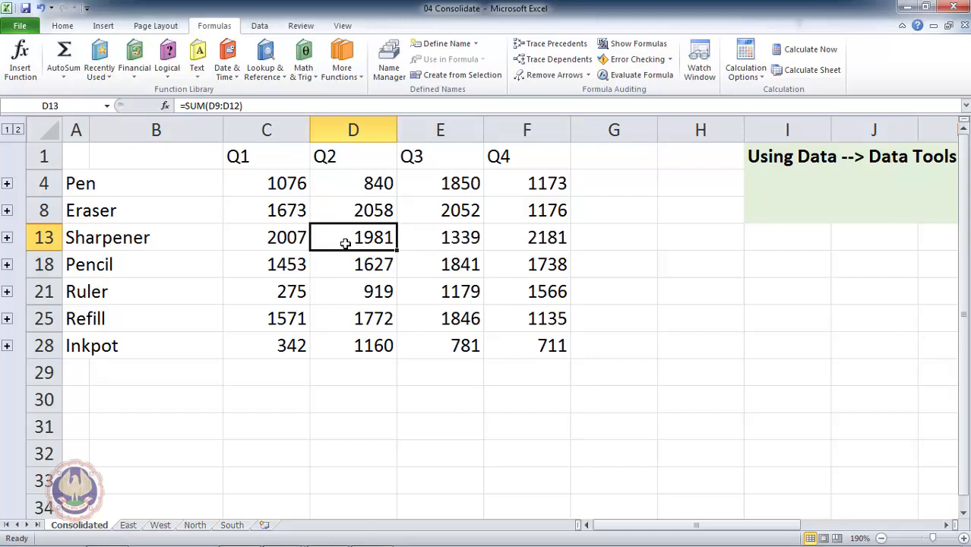
key(Up)
key(Up)
key(Left)
key(ctrl+shift+Right)
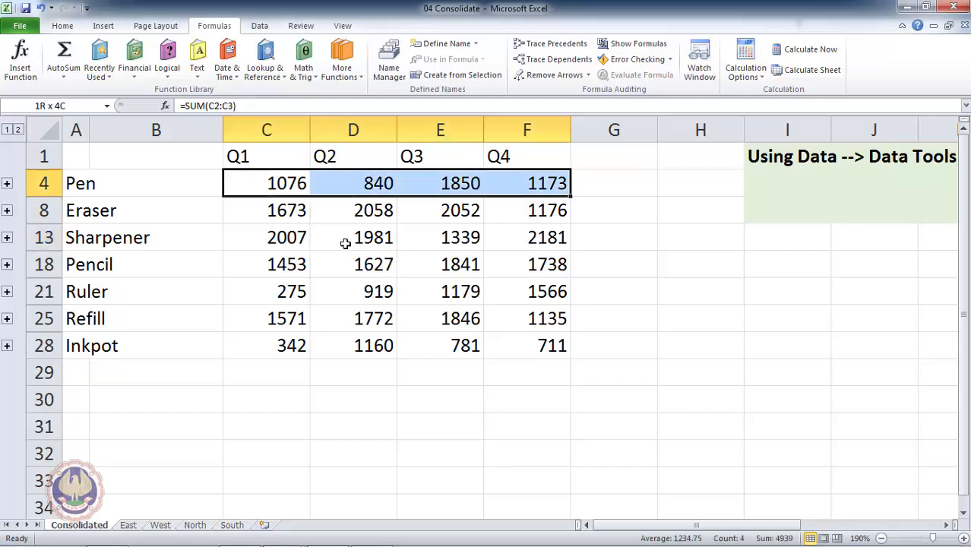
key(ctrl+shift+Down)
key(ctrl+shift+Down)
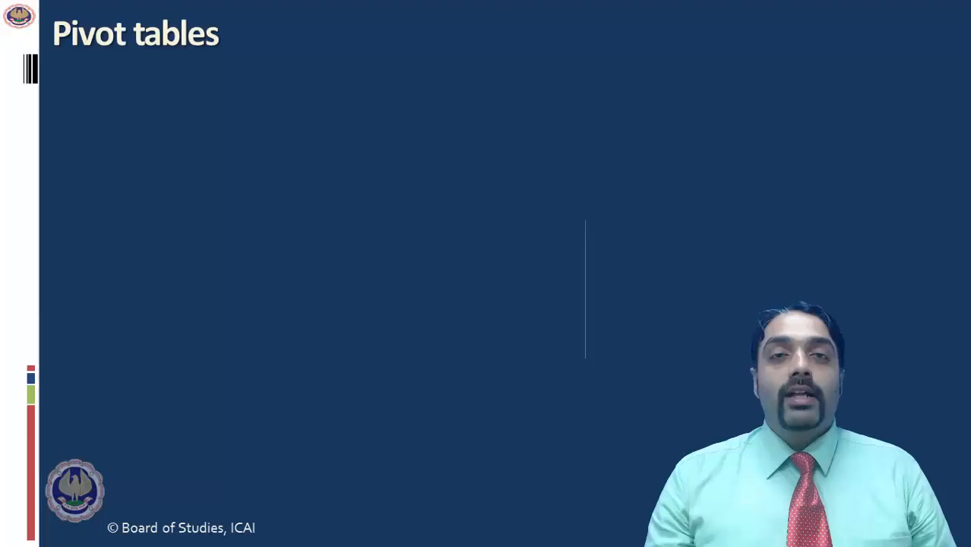
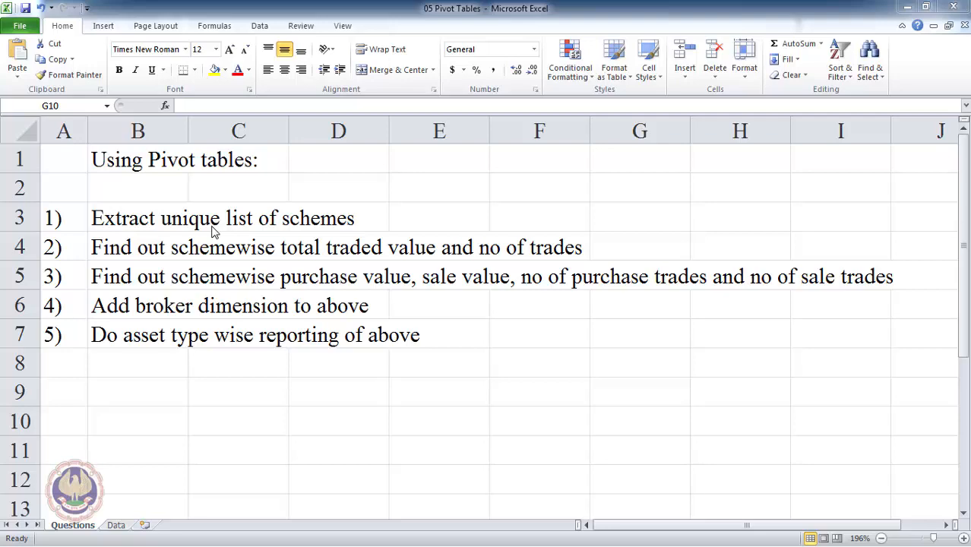
- Open the Data sheet of the 05 Pivot Tables workbook and review the scheme_name and scheme_scheme headers
click(116, 526)
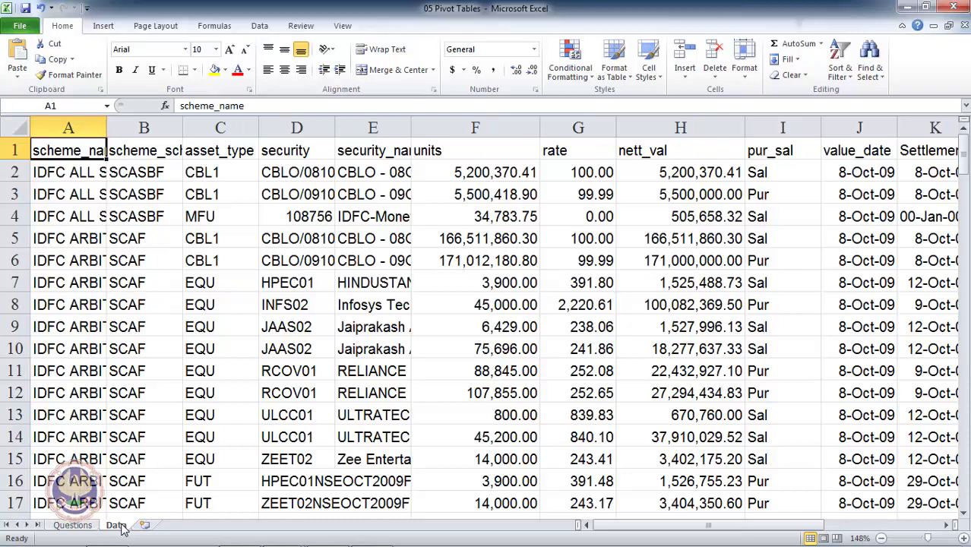
key(Right)
key(Left)
key(Down)
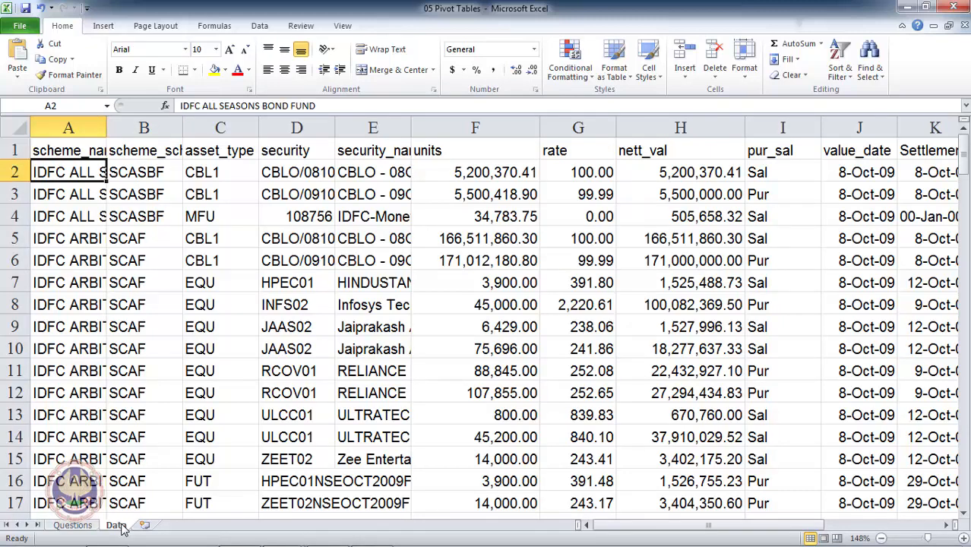
key(Up)
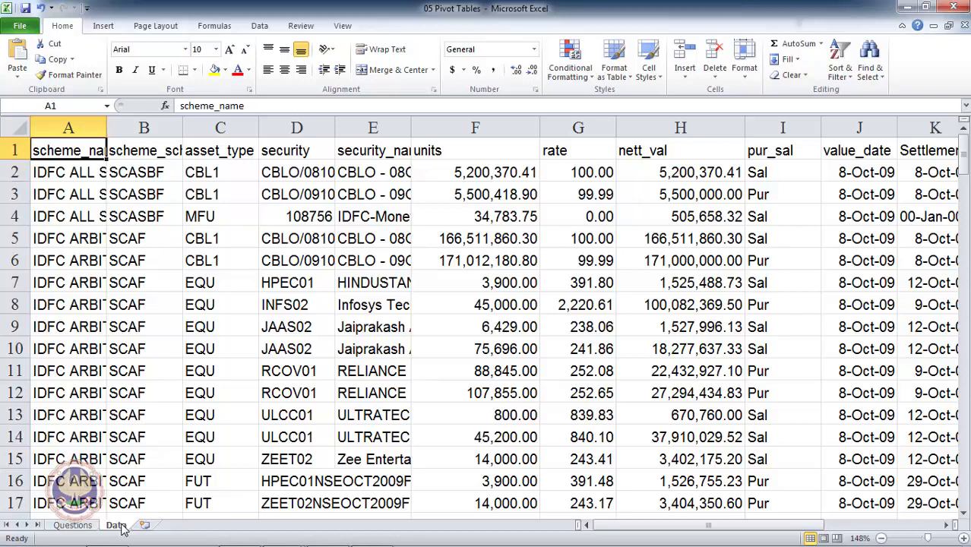
key(Right)
key(Right)
key(Left)
key(Left)
key(Right)
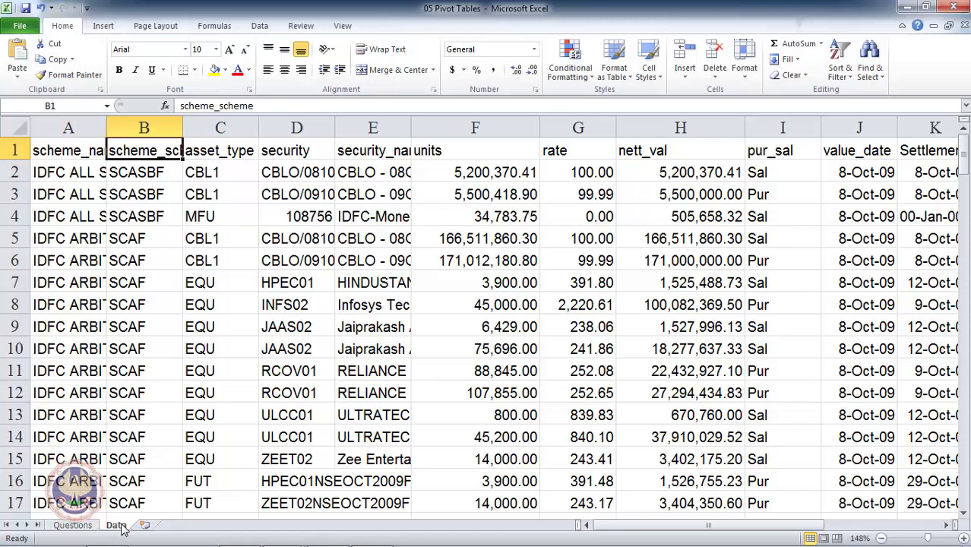
- Examine the first entries of the scheme_name column beneath its header
key(Left)
key(Down)
key(Down)
key(Up)
key(Up)
key(Down)
key(Down)
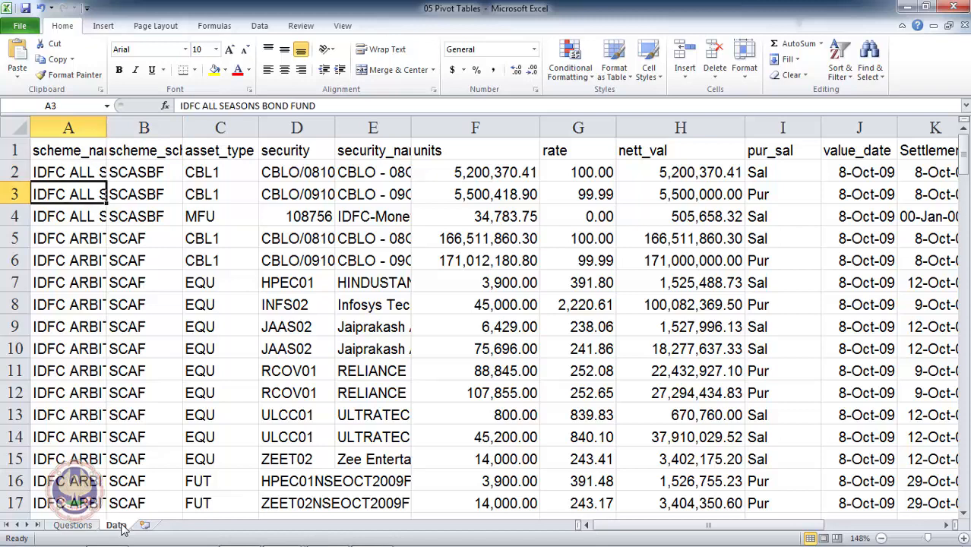
key(Up)
key(Up)
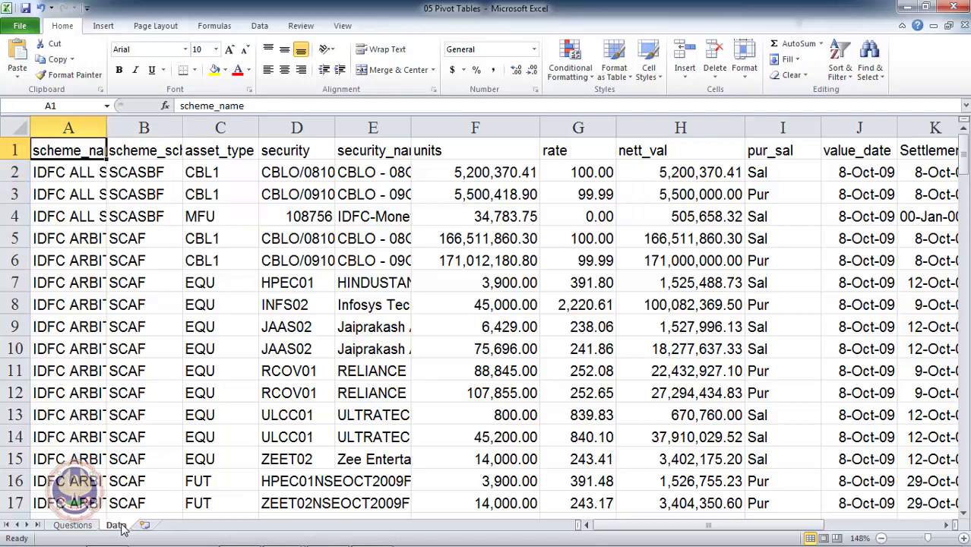
key(Down)
key(Up)
- Examine the scheme_scheme column's header and first scheme codes
key(Right)
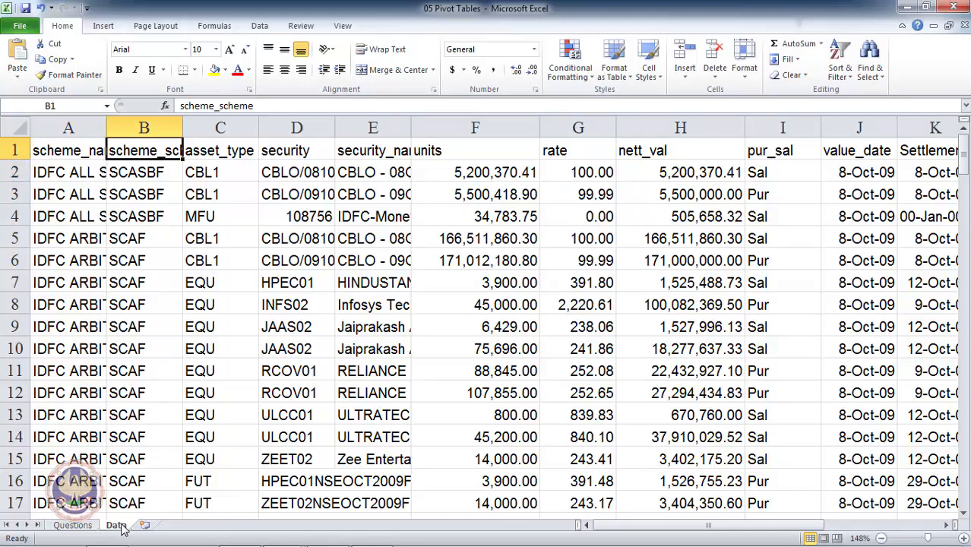
key(Down)
key(Down)
key(Up)
key(Up)
- Examine the asset_type column and its different type codes in the upper rows
key(Right)
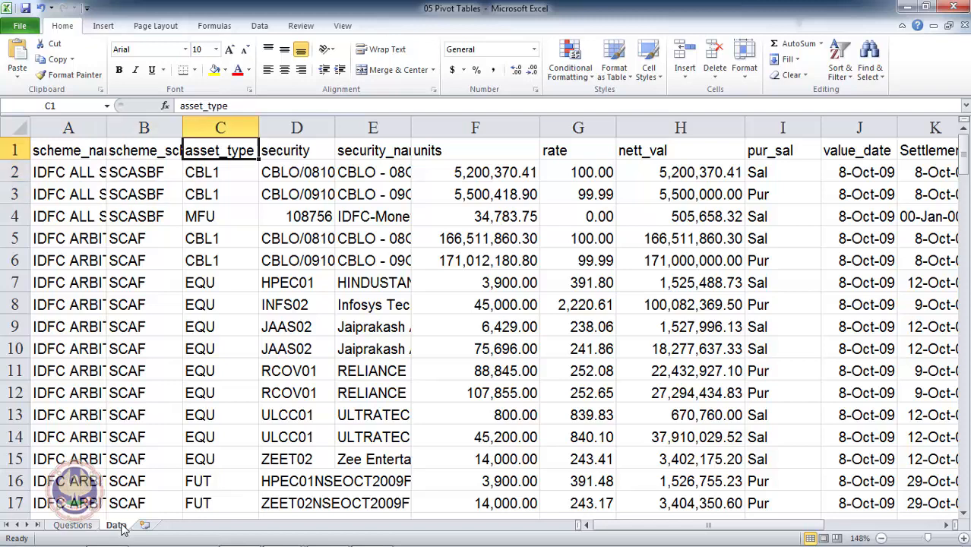
key(Down)
key(Down)
key(Down)
key(Down)
key(Down)
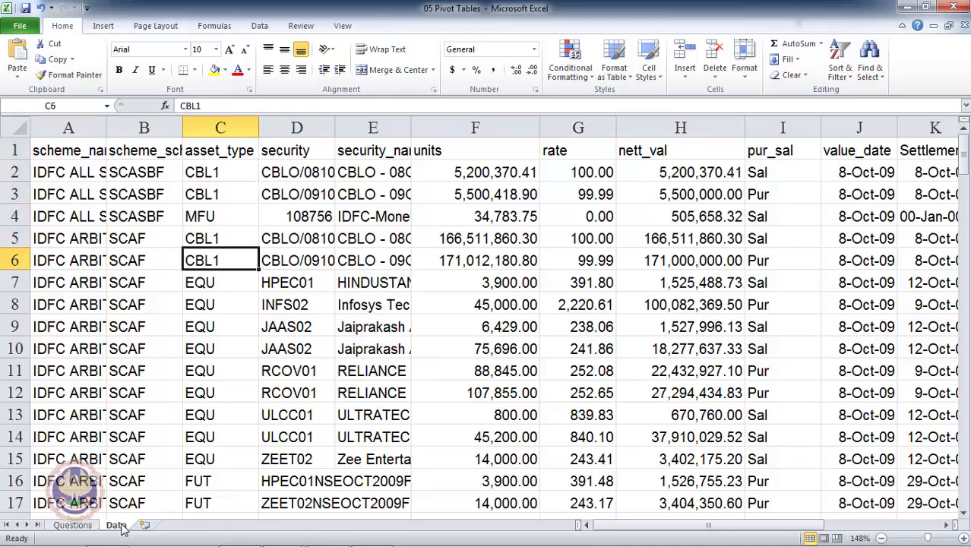
key(Up)
key(Up)
key(Up)
key(Up)
key(Down)
key(Down)
key(Down)
key(Down)
key(Down)
key(Down)
key(Down)
key(Down)
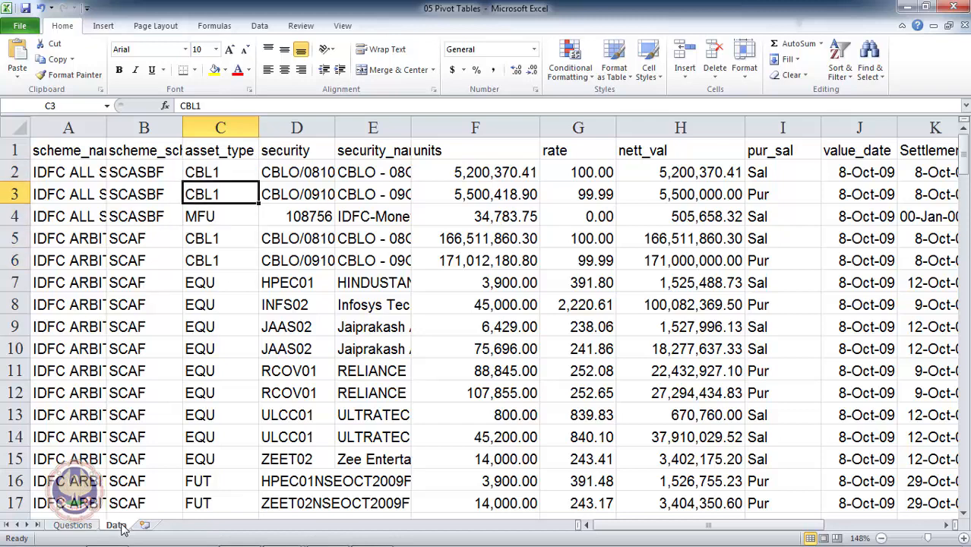
key(Up)
key(Up)
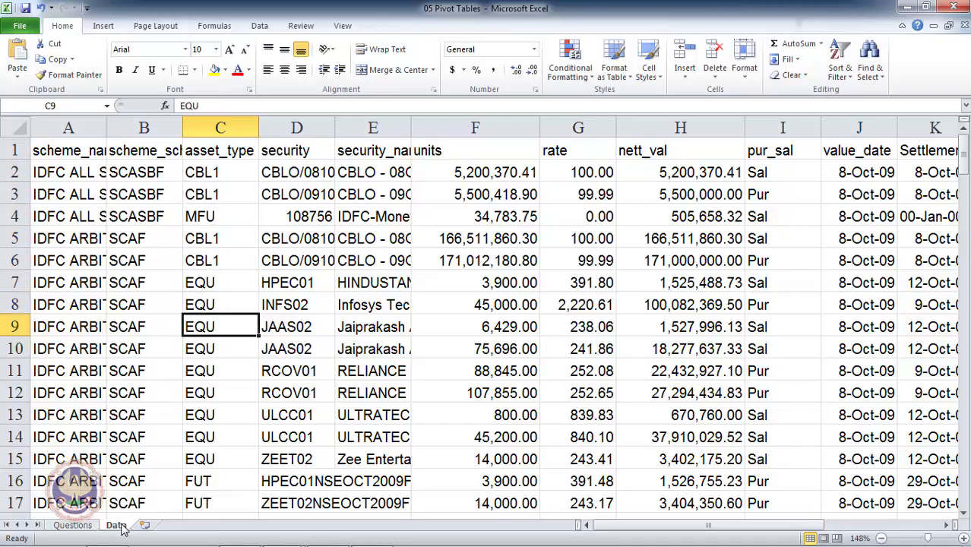
- Examine the security column's header and its first security codes
key(ctrl+Up)
key(Right)
key(Down)
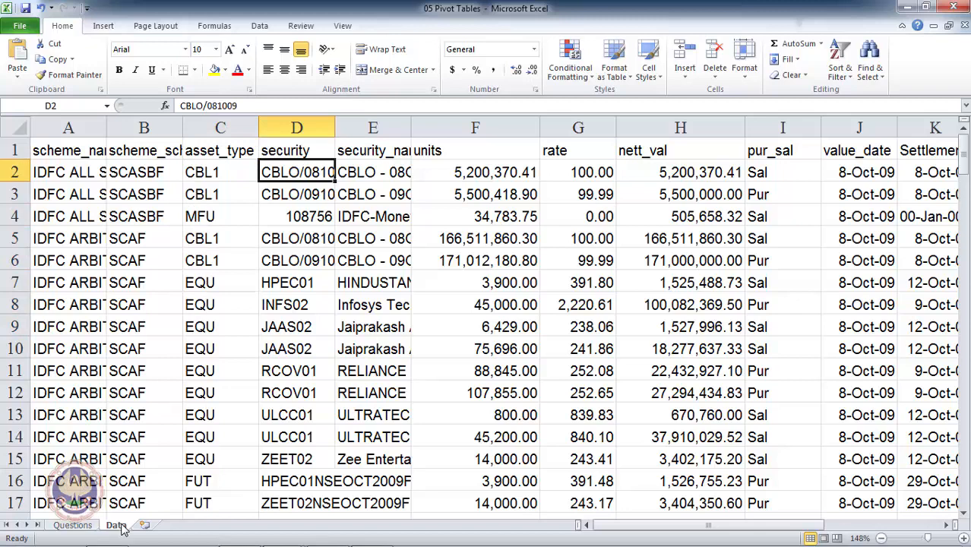
key(Up)
key(Down)
key(Down)
key(Down)
key(Down)
key(Up)
key(Up)
key(Up)
key(Up)
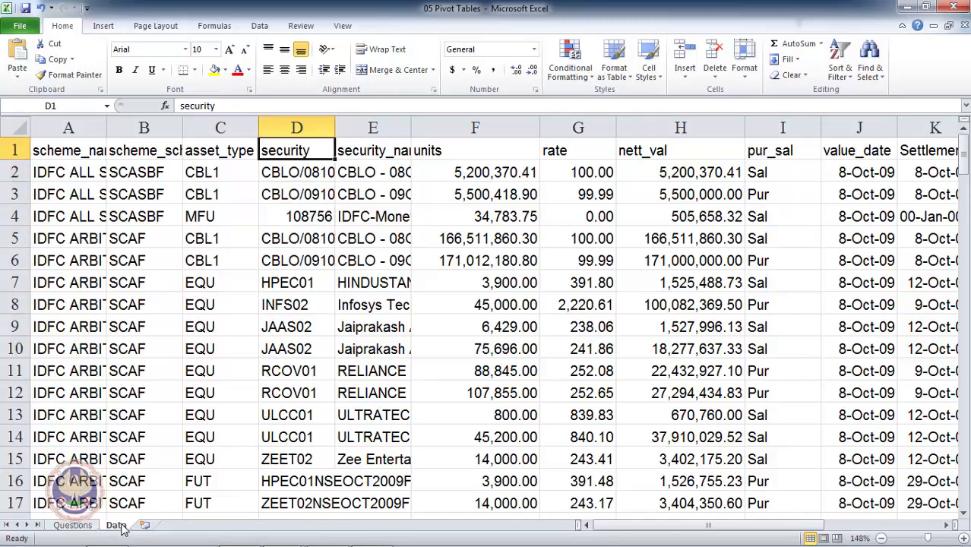
key(Down)
key(Down)
key(Up)
key(Up)
- Examine the security name column's header and its first entries in rows 2 to 4
key(Right)
key(Down)
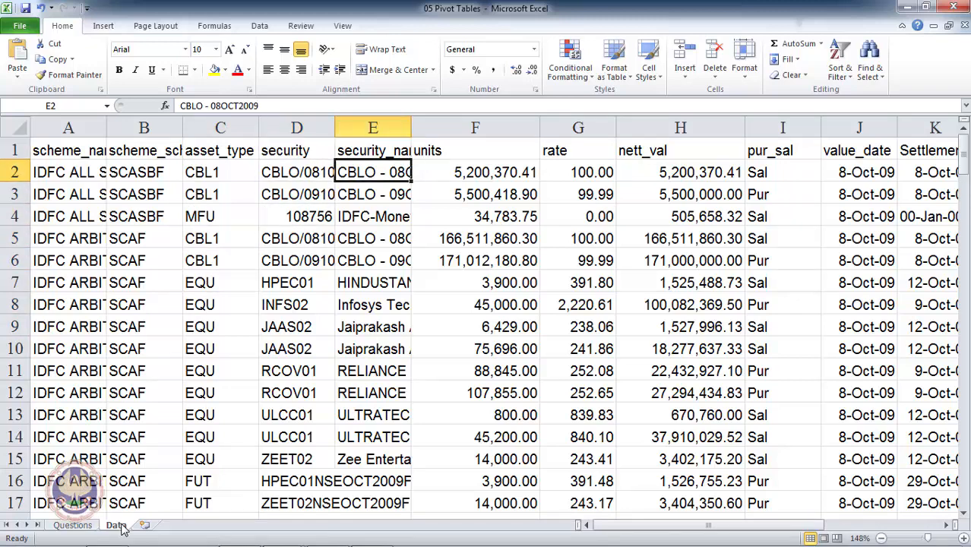
key(Down)
key(Down)
key(Up)
key(Up)
key(Up)
- Review the units and rate columns, reading across the first record to pur_sal
key(Right)
key(Down)
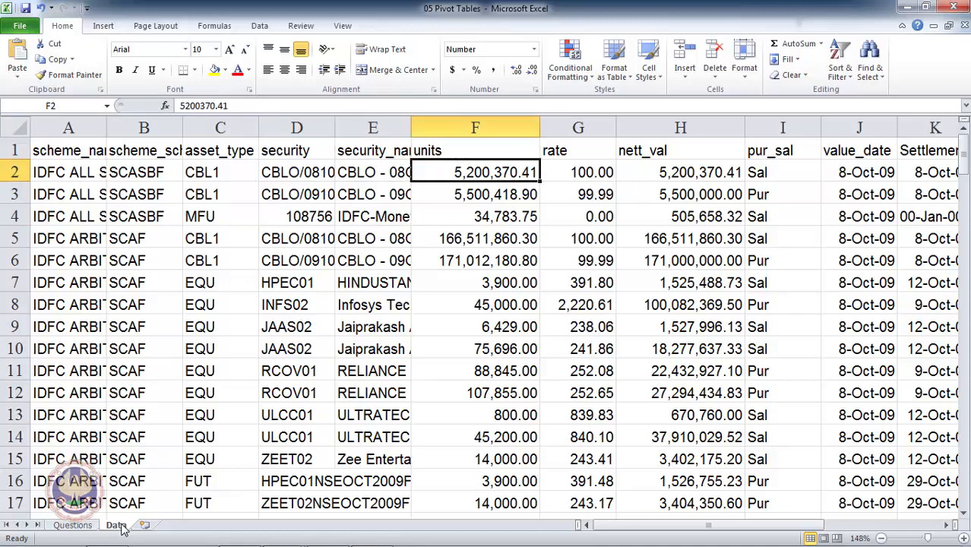
key(Up)
key(Right)
key(Down)
key(Right)
key(Right)
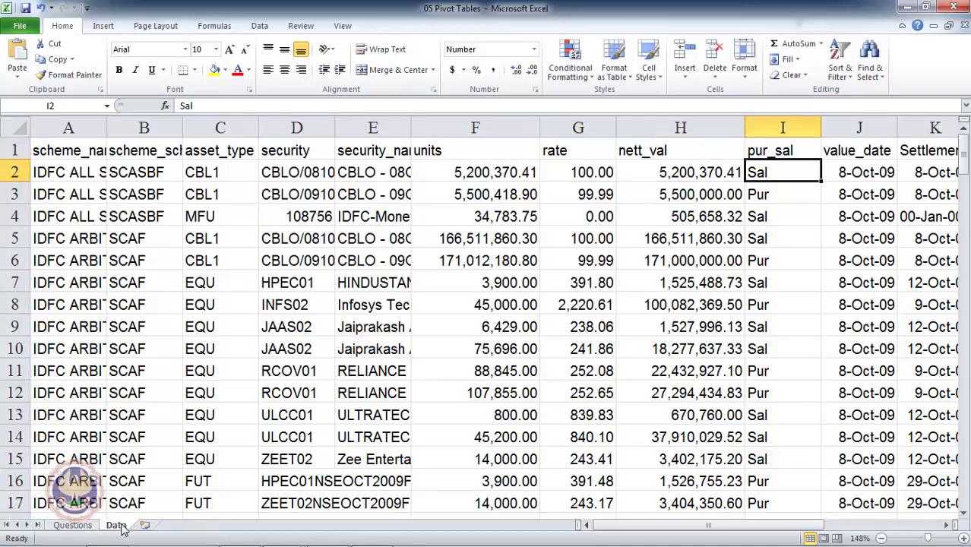
- Examine the nett_val and pur_sal headers together with their first entries
key(Left)
key(Up)
key(Down)
key(Right)
key(Up)
key(Down)
key(Down)
key(Up)
key(Up)
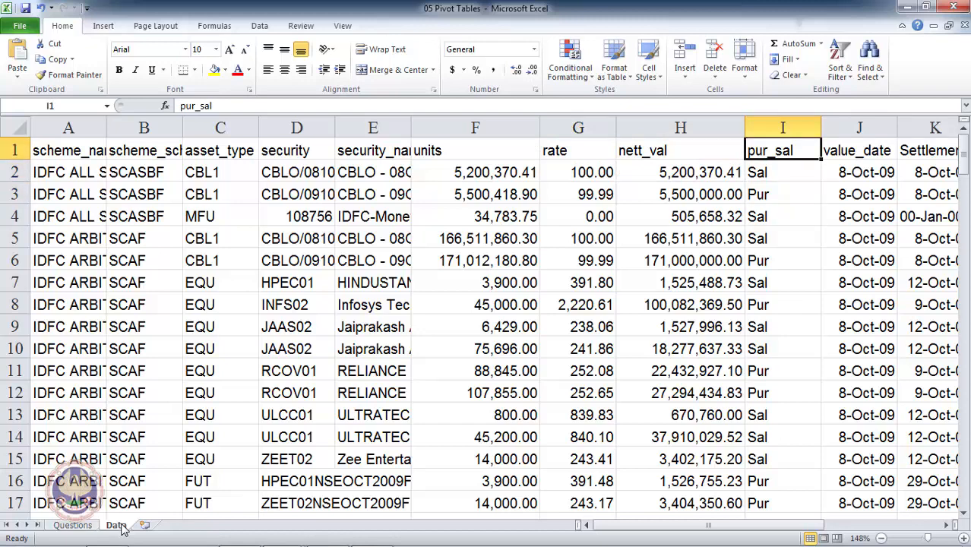
- Review the value_date column's header and first date, glancing at the neighbouring settlement date
key(Down)
key(Right)
key(Right)
key(Left)
key(Up)
key(Down)
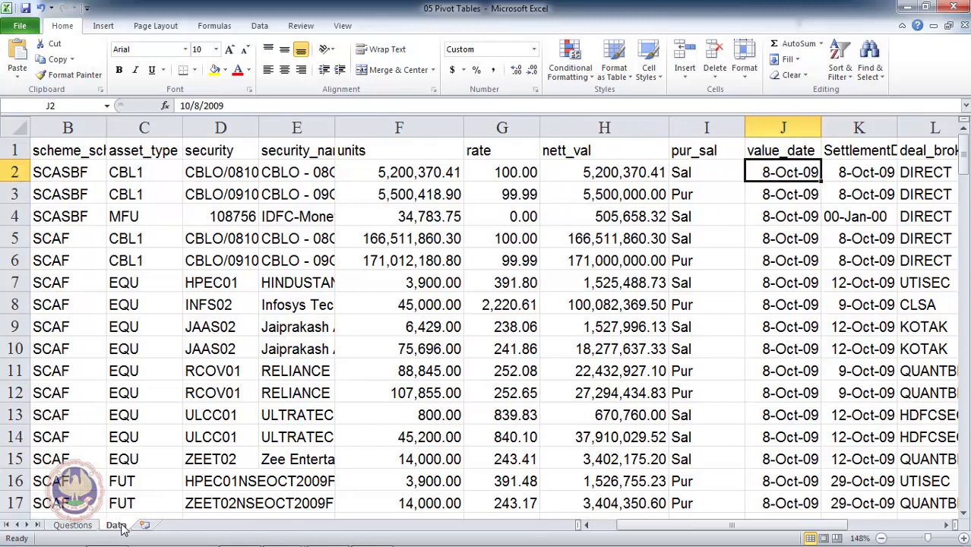
- Review the SettlementDate column's header and first entry, glancing ahead at the neighbouring broker columns
key(Up)
key(Down)
key(Right)
key(Right)
key(Right)
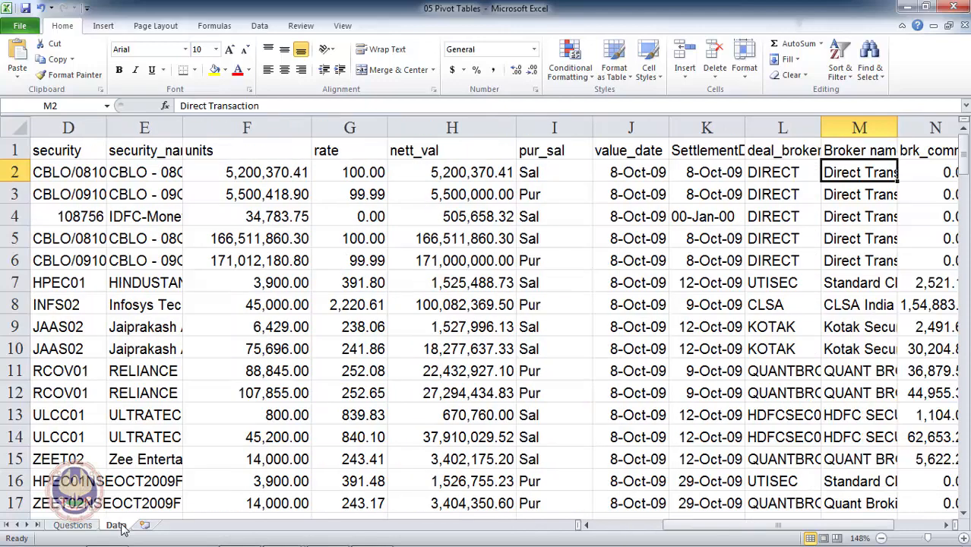
key(Left)
key(Left)
key(Up)
key(Down)
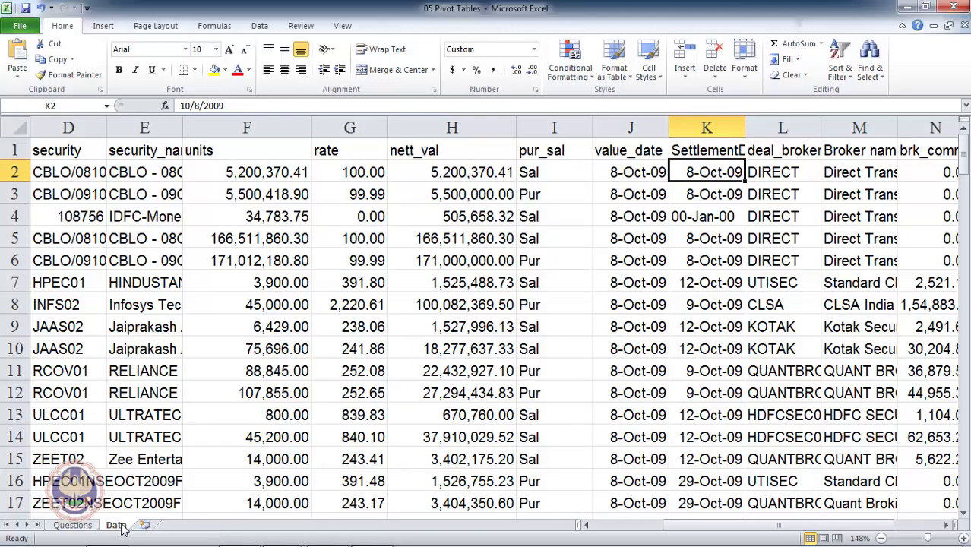
- Examine the deal_broker column's header and its first entries in rows 2 and 3
key(Right)
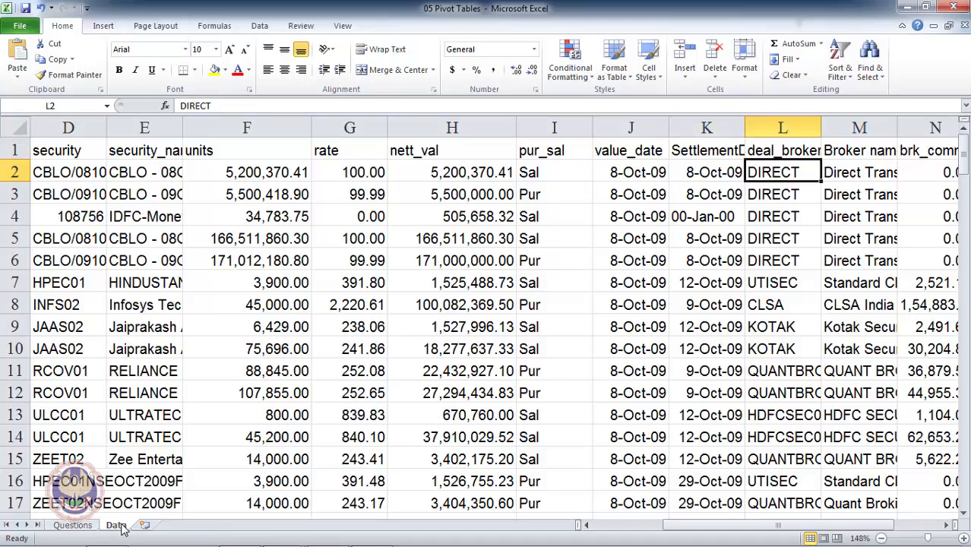
key(Up)
key(Down)
key(Up)
key(Down)
key(Down)
key(Up)
key(Up)
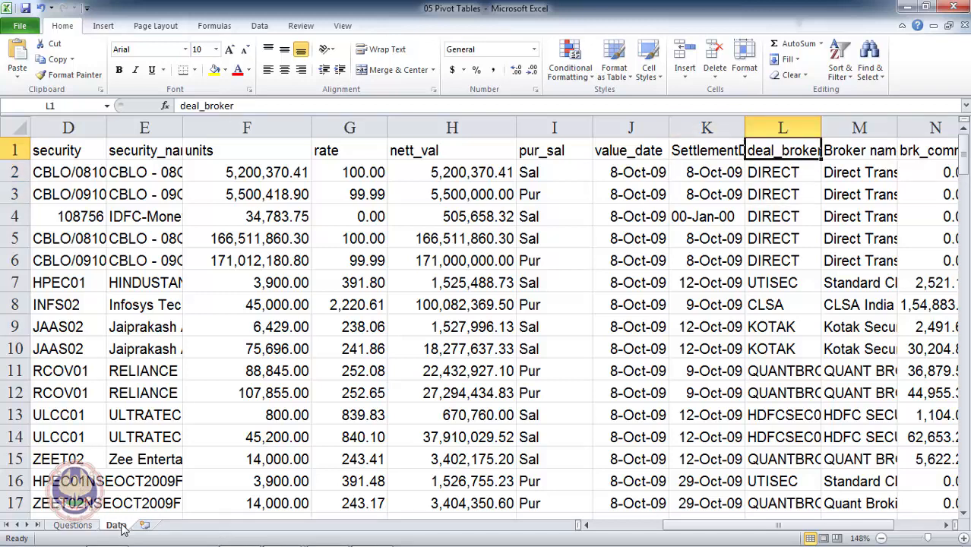
- Review the headers and first entries of the broker name and brokerage commission columns, reading across to gross_int
key(Right)
key(Down)
key(Up)
key(Right)
key(Down)
key(Up)
key(Right)
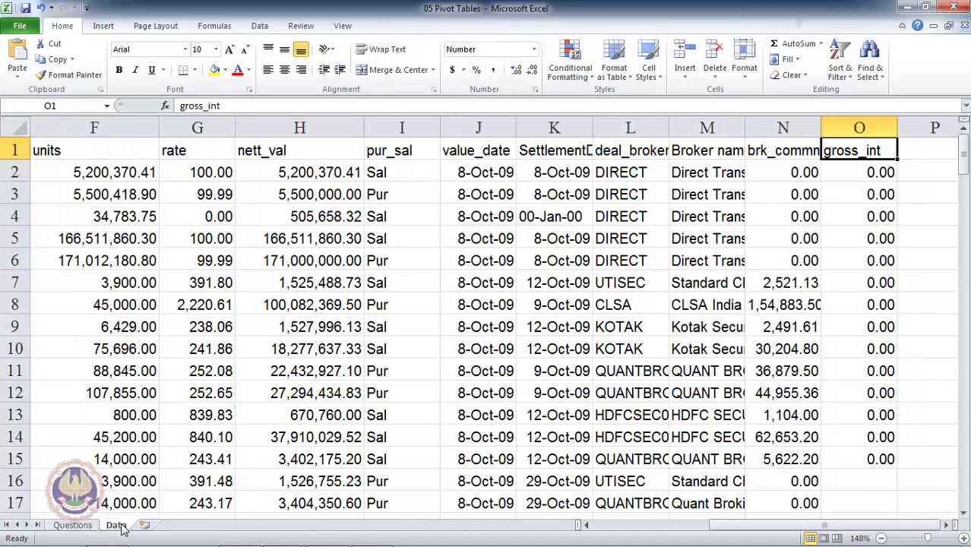
- Examine the gross_int column from its header down to row 7, confirming it is the last data column
key(Right)
key(Left)
key(Down)
key(Down)
key(Down)
key(Down)
key(Up)
key(Up)
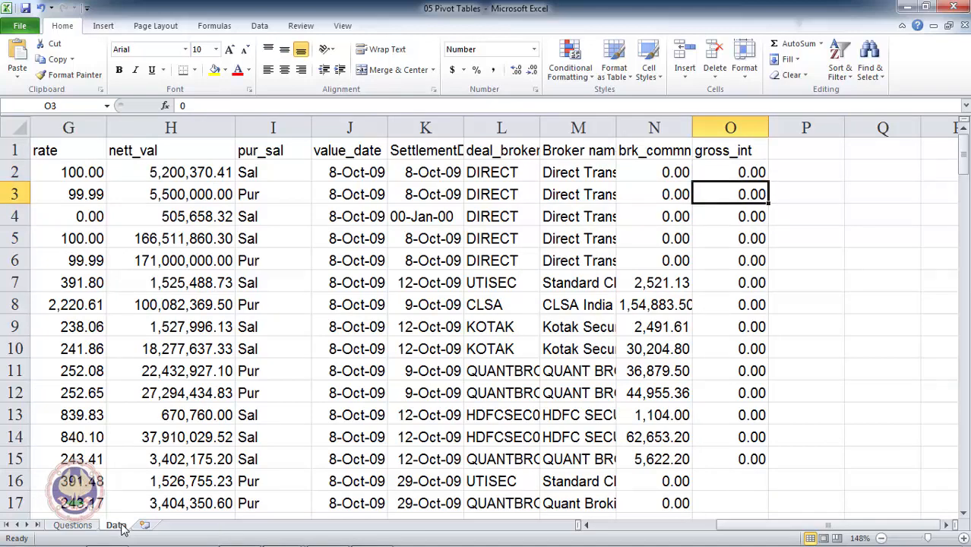
key(Up)
key(Up)
key(Down)
key(Down)
key(Down)
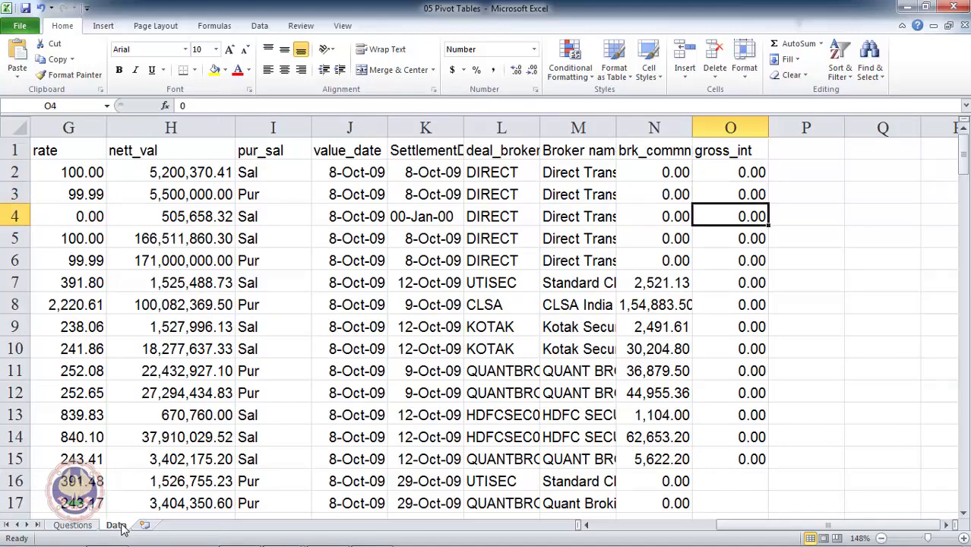
key(Left)
key(Right)
key(Down)
key(Down)
key(Down)
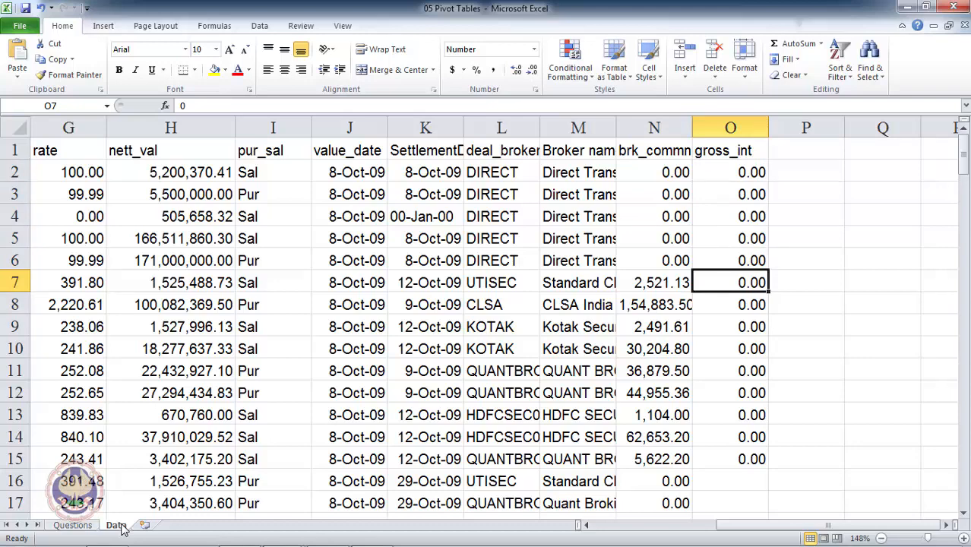
key(Up)
key(Up)
key(Up)
key(Up)
key(Up)
key(Up)
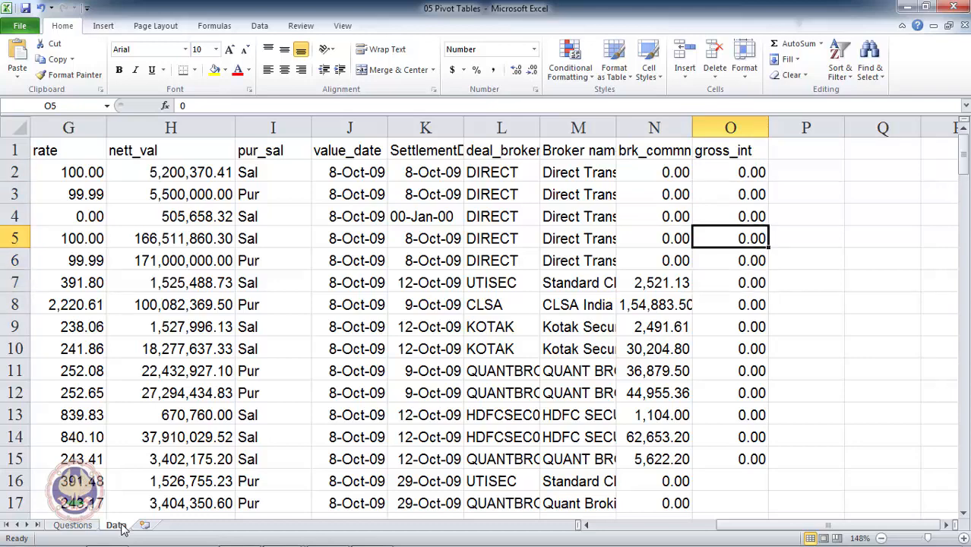
- Return to the scheme_name header and check where the trade records end before going back to the first cell
key(Left)
key(Left)
key(Left)
key(Left)
key(Left)
key(Left)
key(Left)
key(Left)
key(Left)
key(Left)
key(Left)
key(Left)
key(Left)
key(Left)
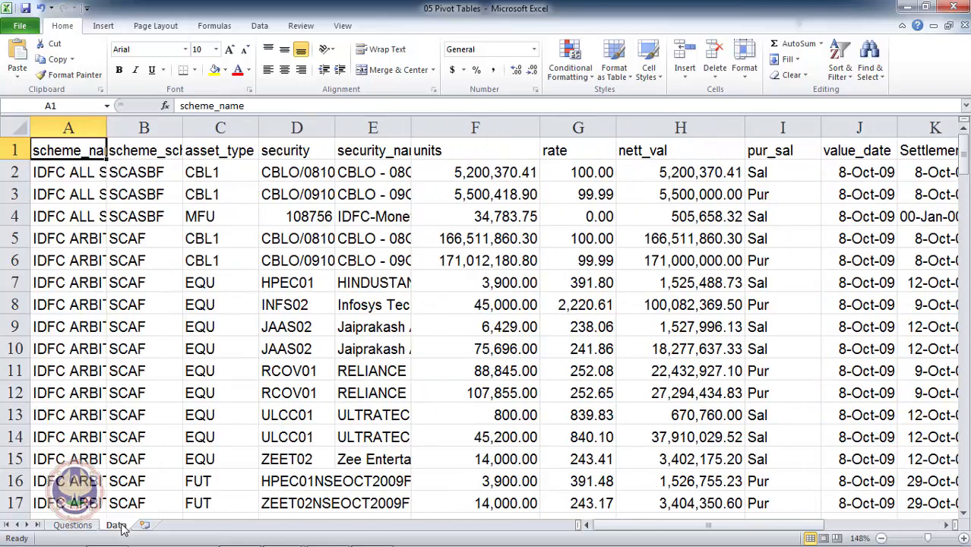
key(ctrl+Down)
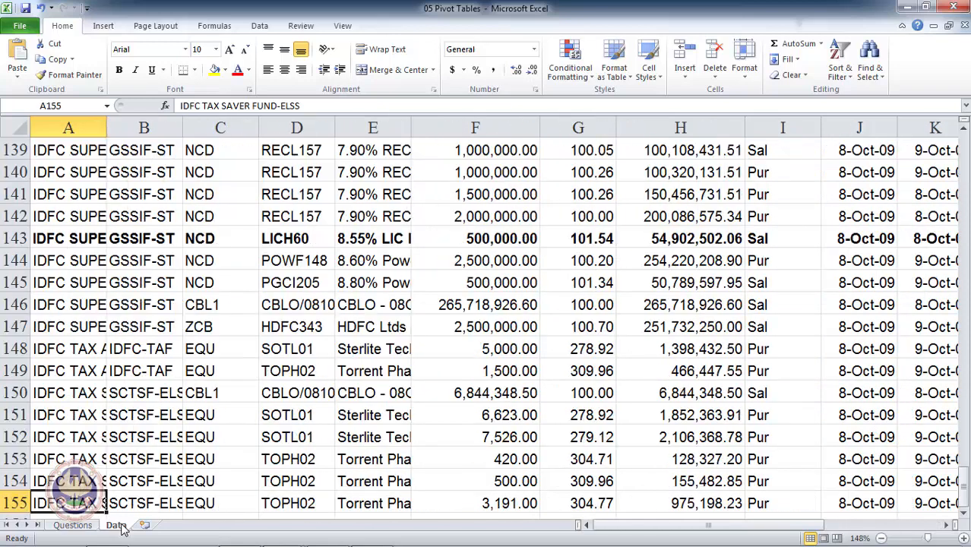
scroll(122, 529, down, 2)
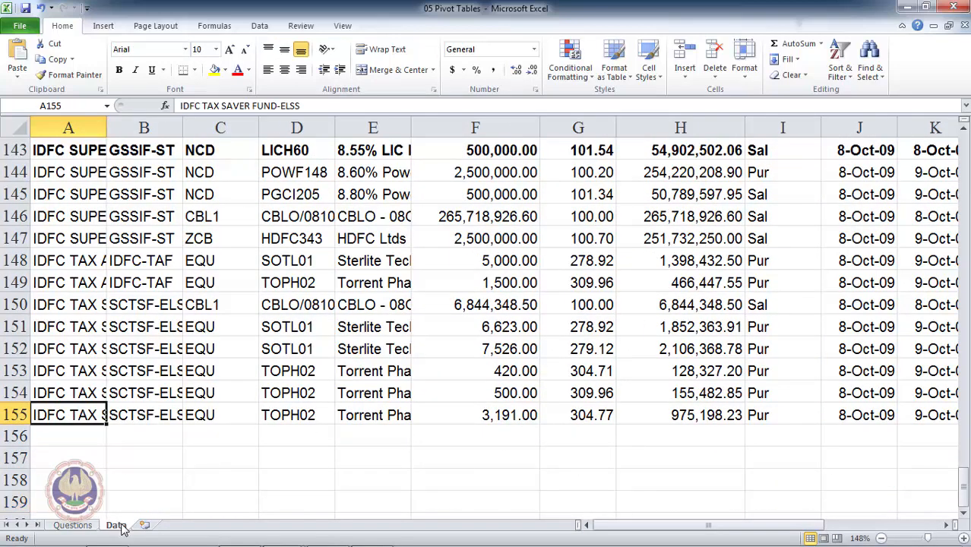
key(ctrl+Home)
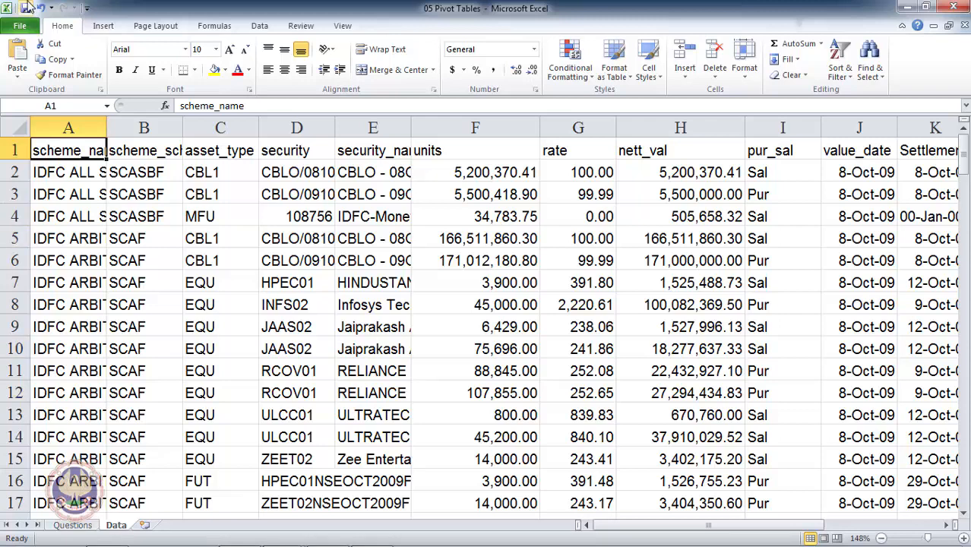
- Create a PivotTable from the range Data!$A$1:$O$155 on a new worksheet and select a cell inside the empty report
click(104, 31)
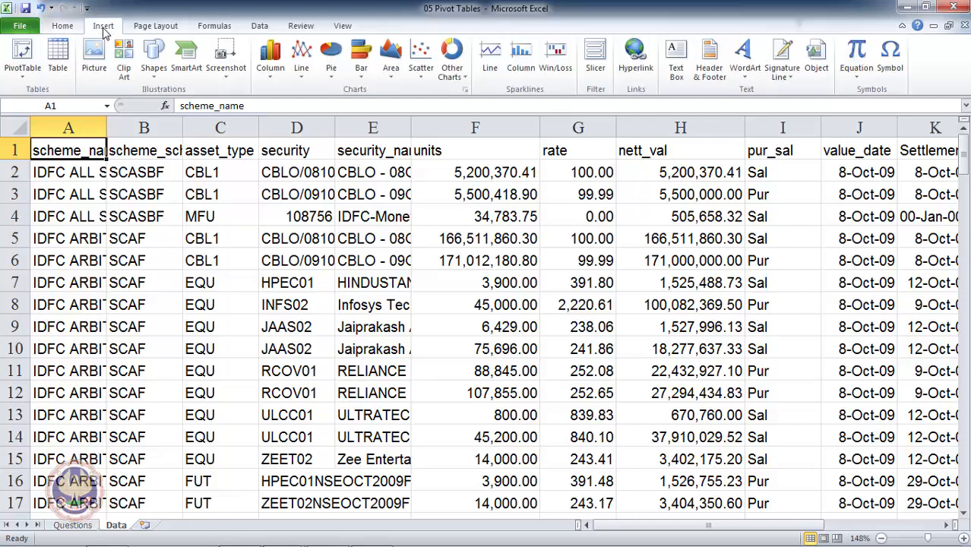
click(25, 52)
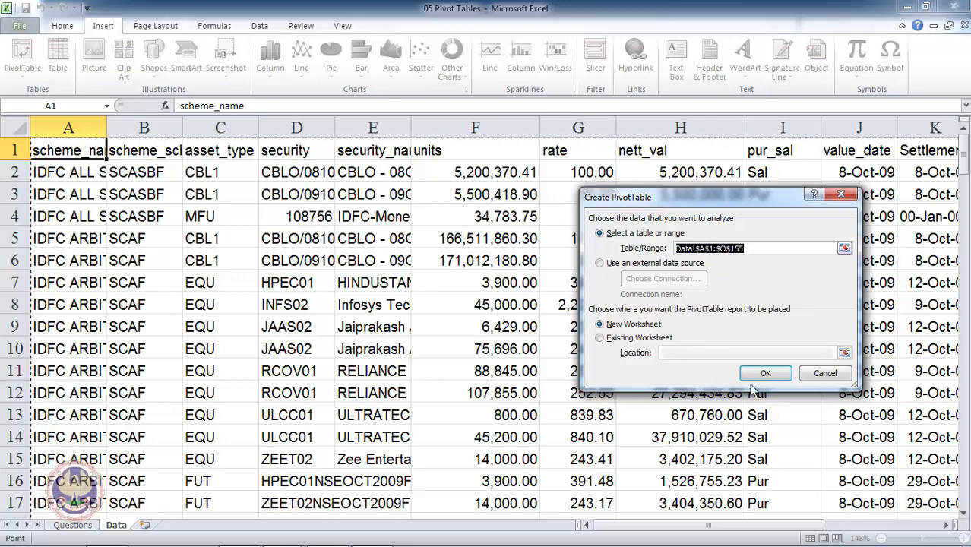
click(766, 374)
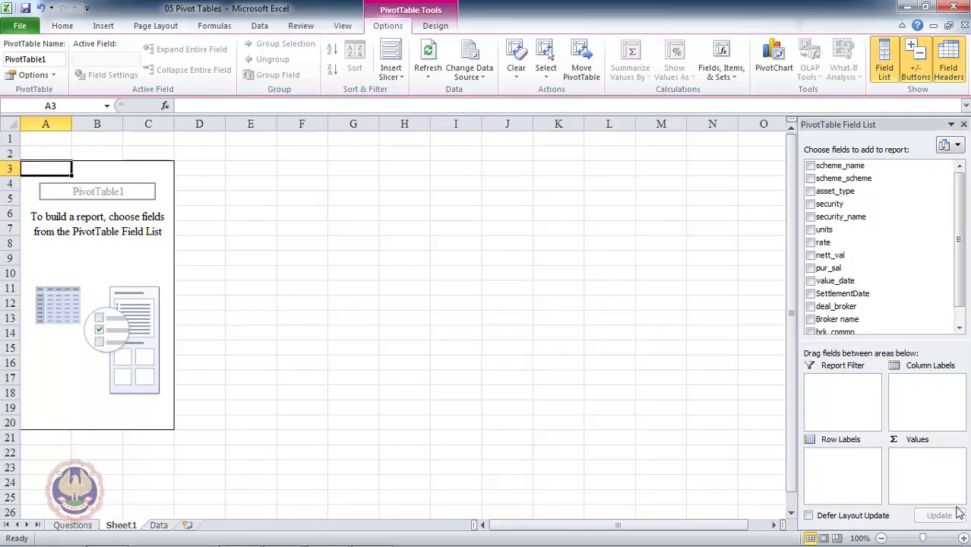
click(964, 538)
click(964, 538)
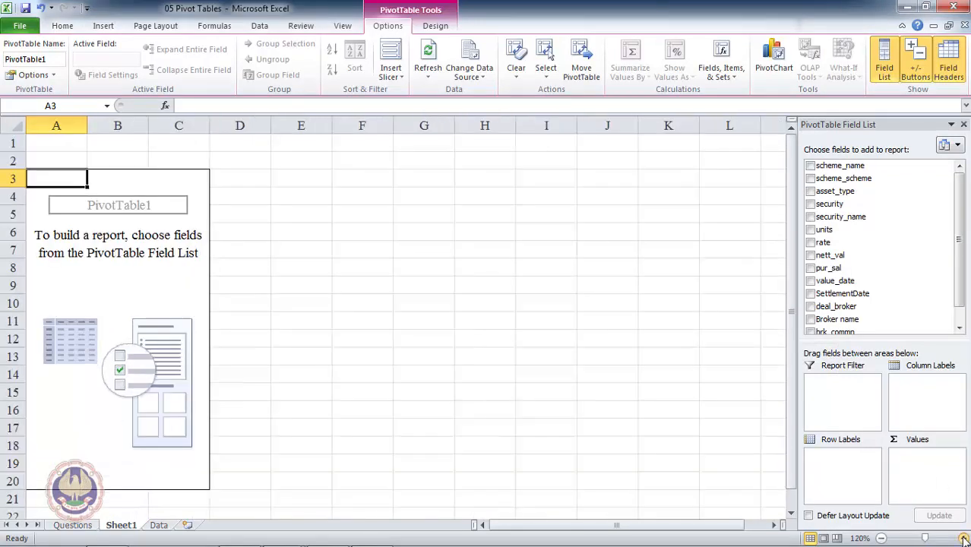
click(964, 538)
click(964, 538)
click(964, 538)
click(963, 538)
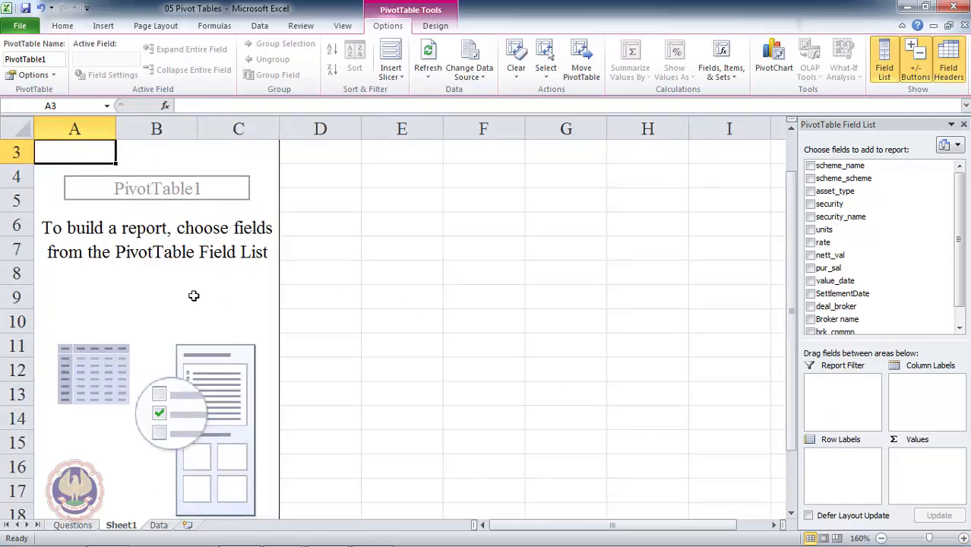
click(176, 196)
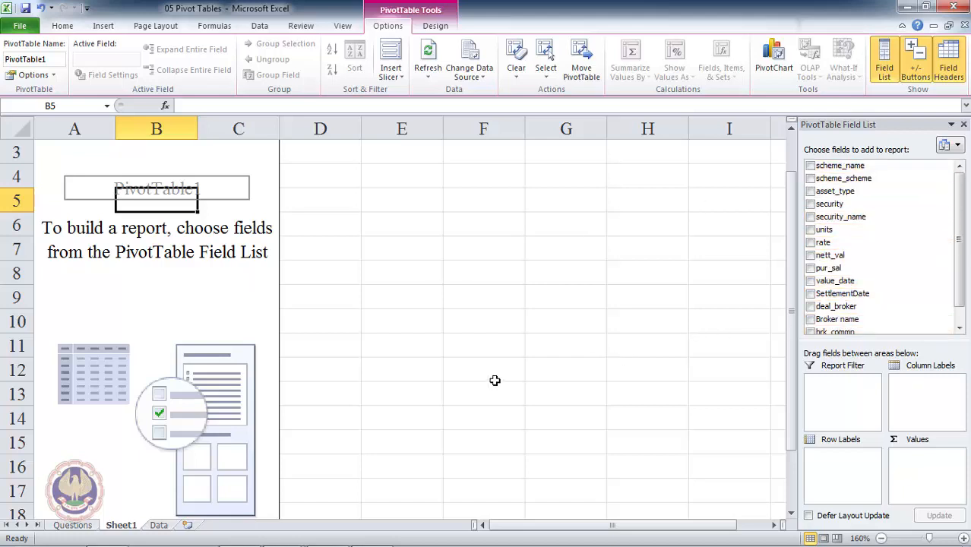
- Check the extent of the source records on the Data sheet, across to the last column and down to the last row
click(157, 525)
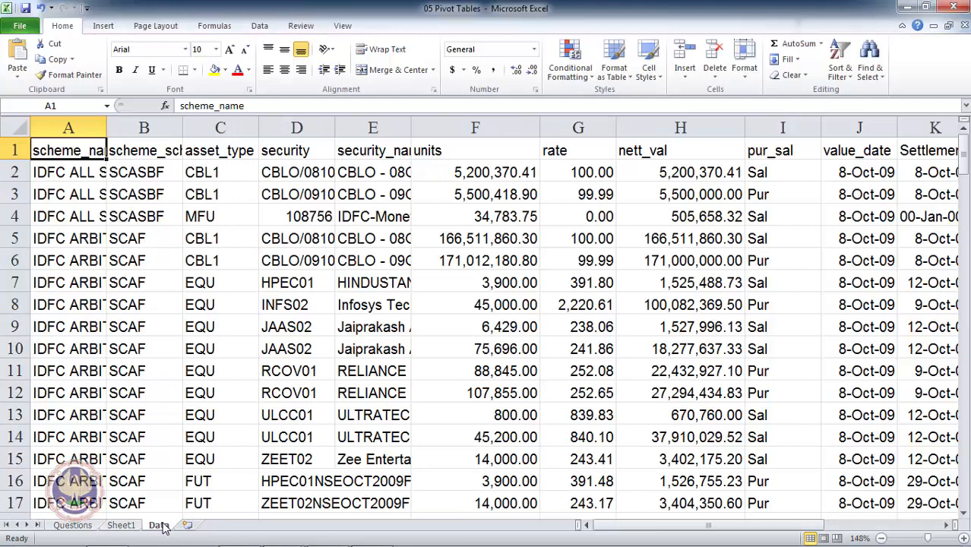
key(ctrl+Right)
key(ctrl+Left)
key(ctrl+Down)
key(Down)
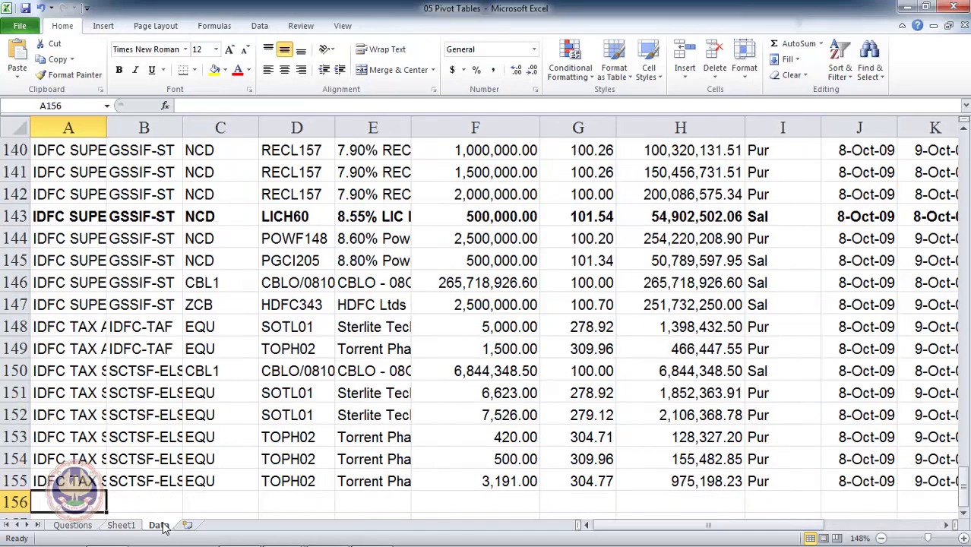
key(ctrl+Up)
key(ctrl+Up)
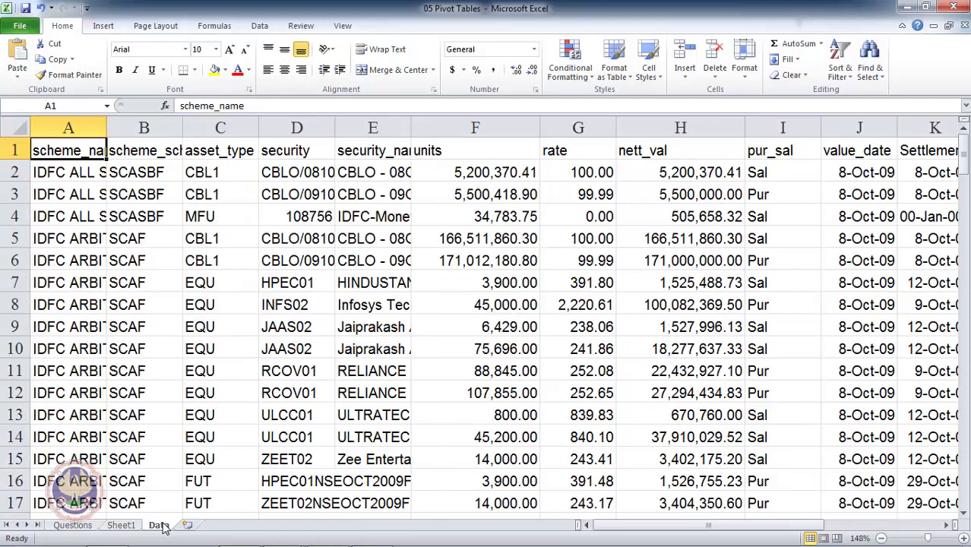
- Highlight the individual trade records in rows 2 to 4 of the Data sheet one after another
key(Right)
key(Right)
key(Down)
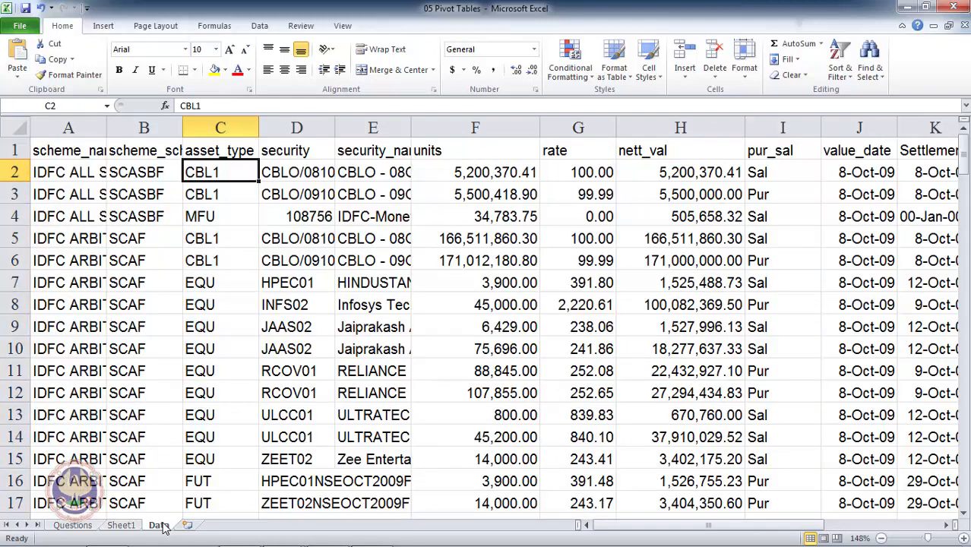
key(shift+space)
key(Down)
key(shift+space)
key(Down)
key(shift+space)
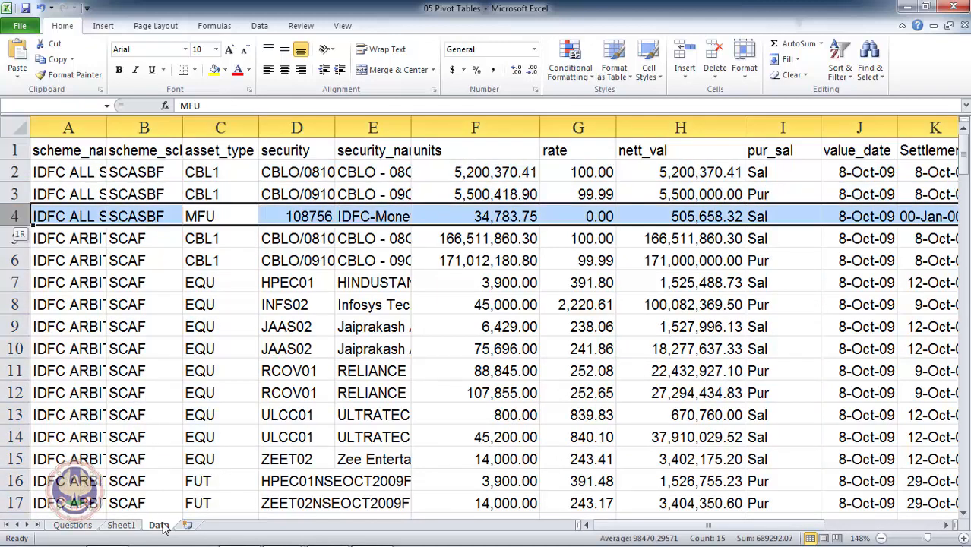
- Highlight the Data sheet's full header row from scheme_name to gross_int to review the field names
key(ctrl+Up)
key(ctrl+Left)
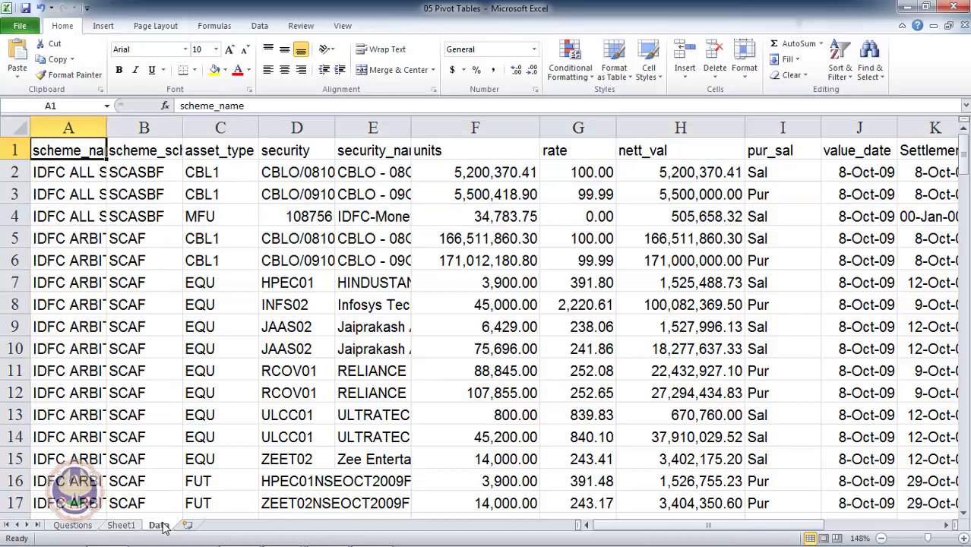
key(ctrl+shift+Right)
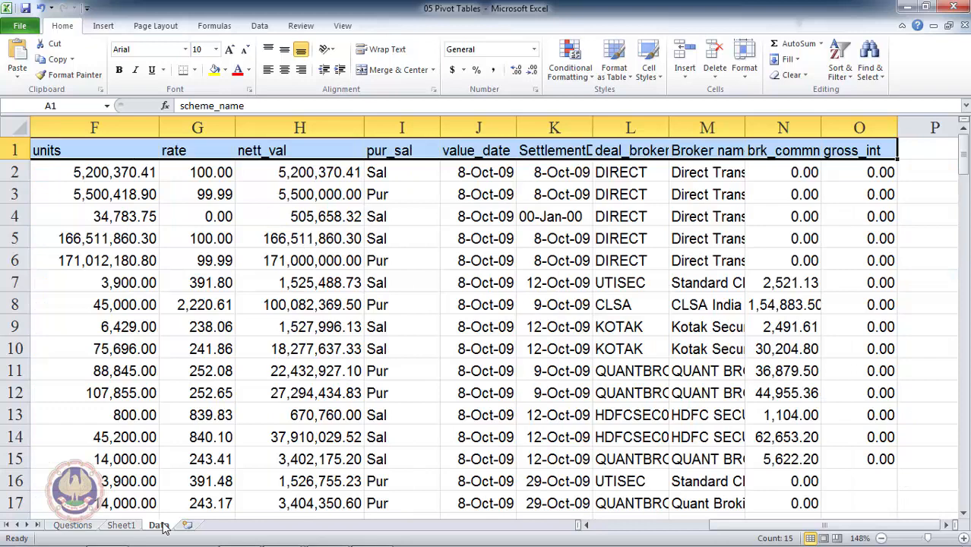
key(ctrl+Home)
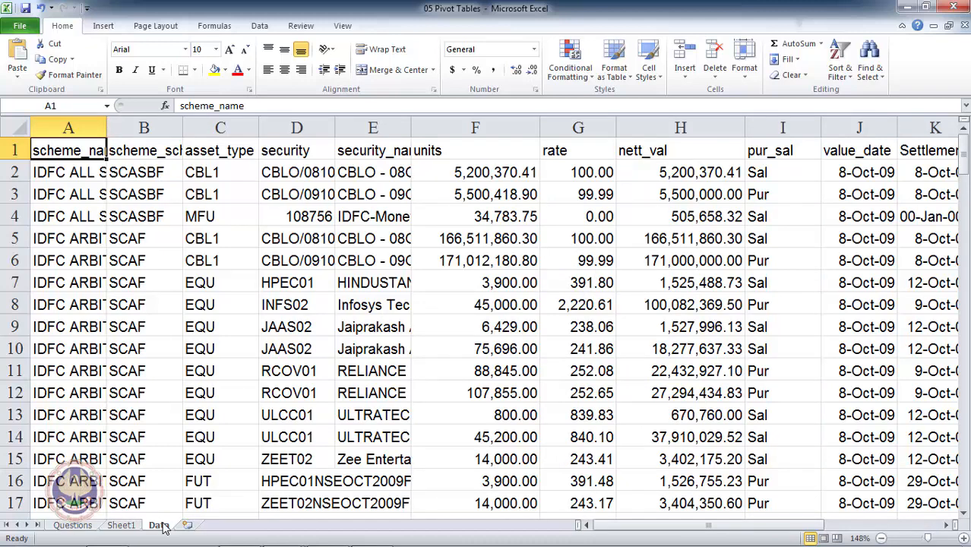
- Rename the PivotTable's worksheet as Pivot
click(133, 526)
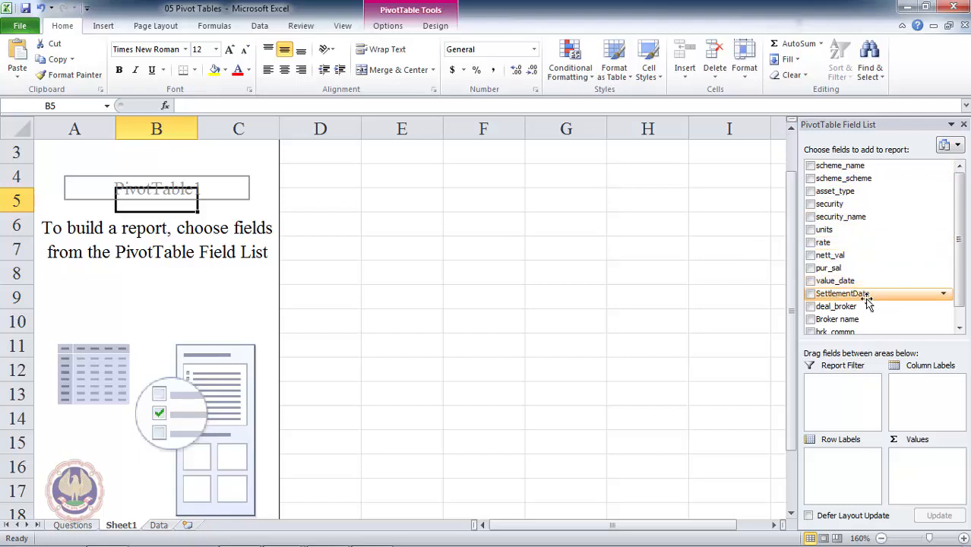
double_click(125, 526)
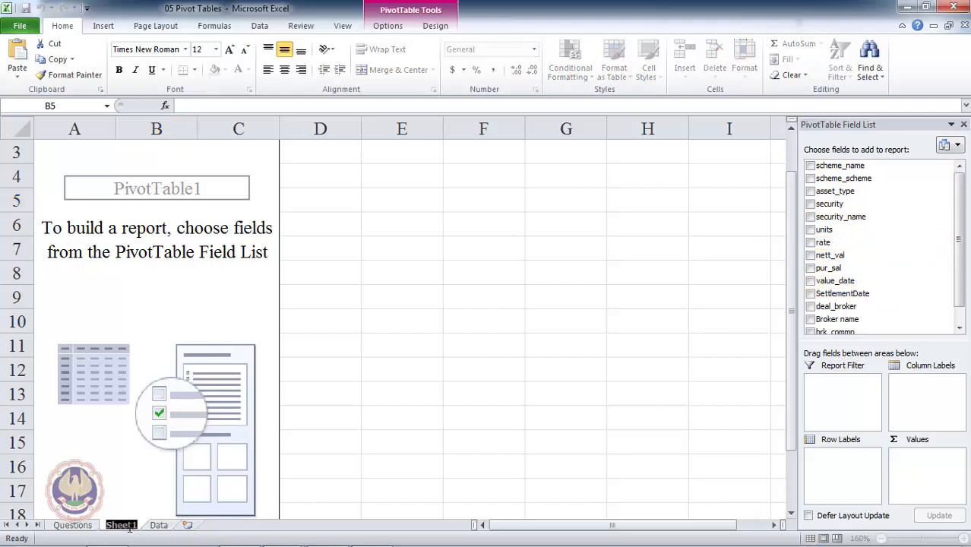
text(Pivot)
key(Return)
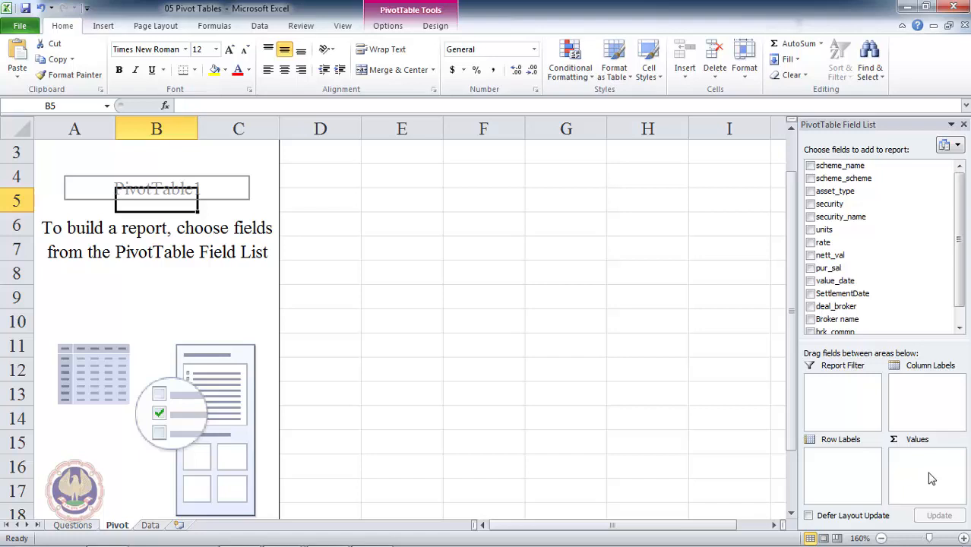
- Check the first task on the Questions sheet and add scheme_name to the PivotTable's row labels
click(72, 525)
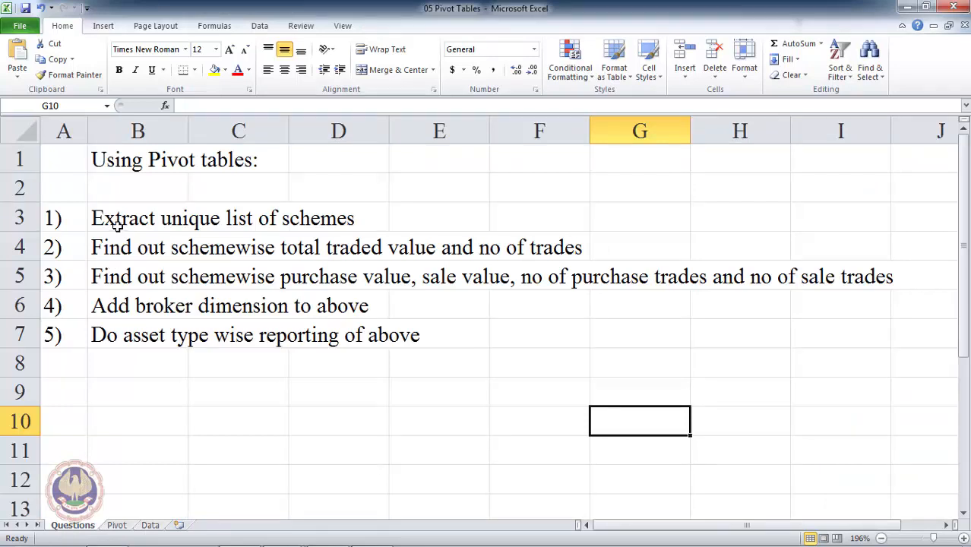
click(124, 525)
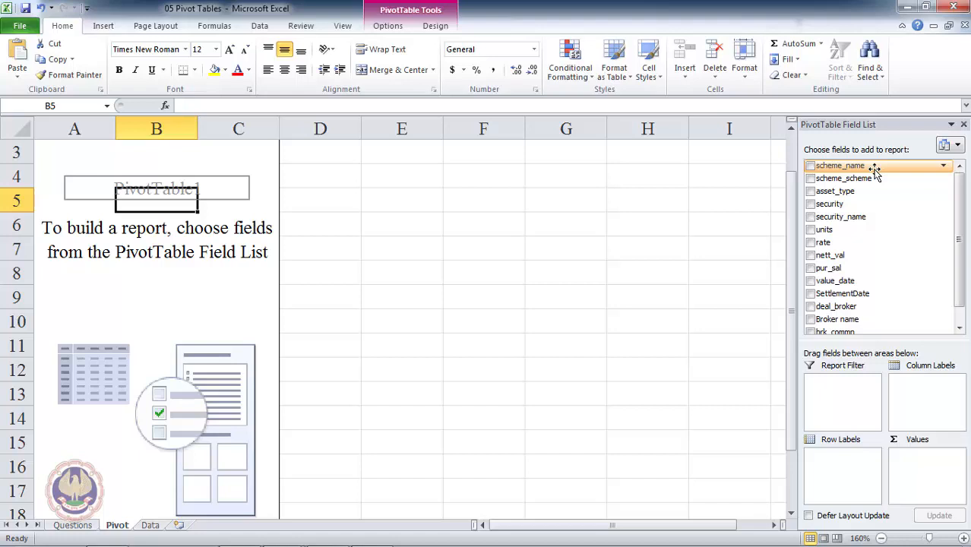
drag(874, 169, 849, 480)
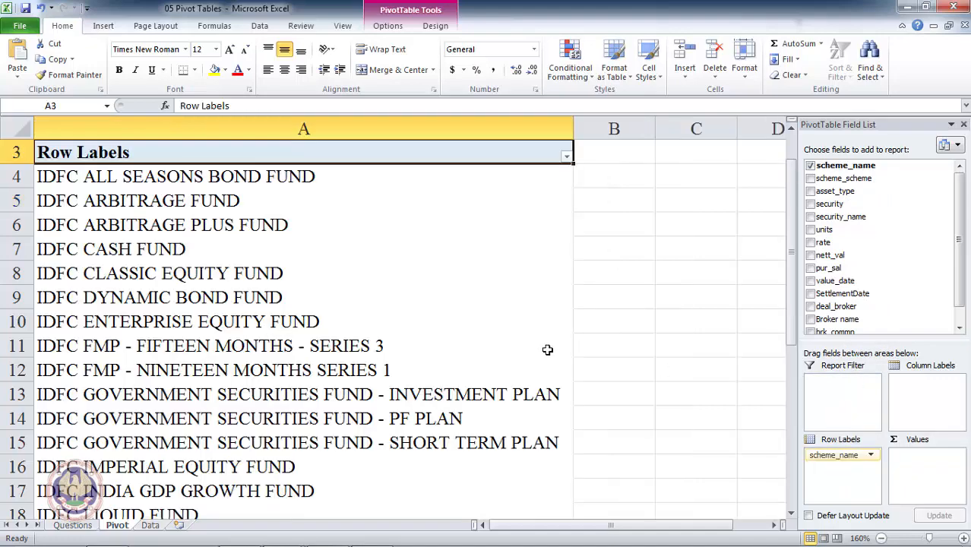
- Look through the unique scheme list in the PivotTable from the middle to its end, returning to the Row Labels header
click(440, 329)
key(Down)
key(Down)
key(Down)
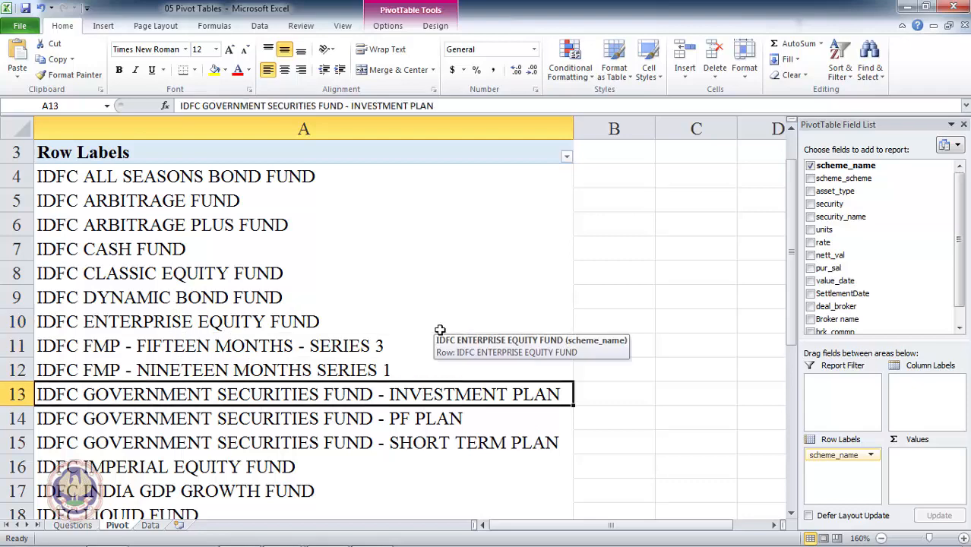
key(ctrl+Down)
key(ctrl+Up)
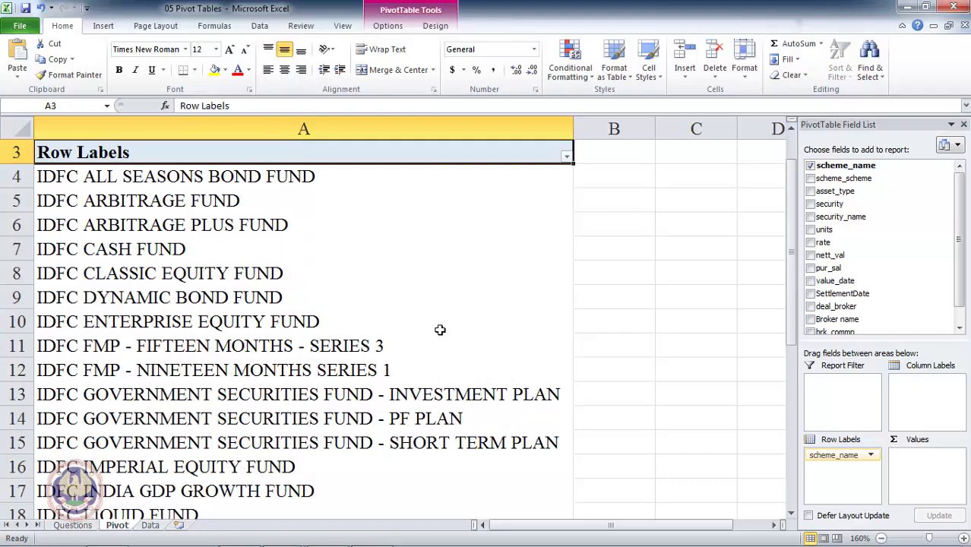
- Review the start of the unique scheme list and read the second task on the Questions sheet
key(ctrl+Up)
key(Down)
key(Down)
key(Down)
key(Down)
key(Down)
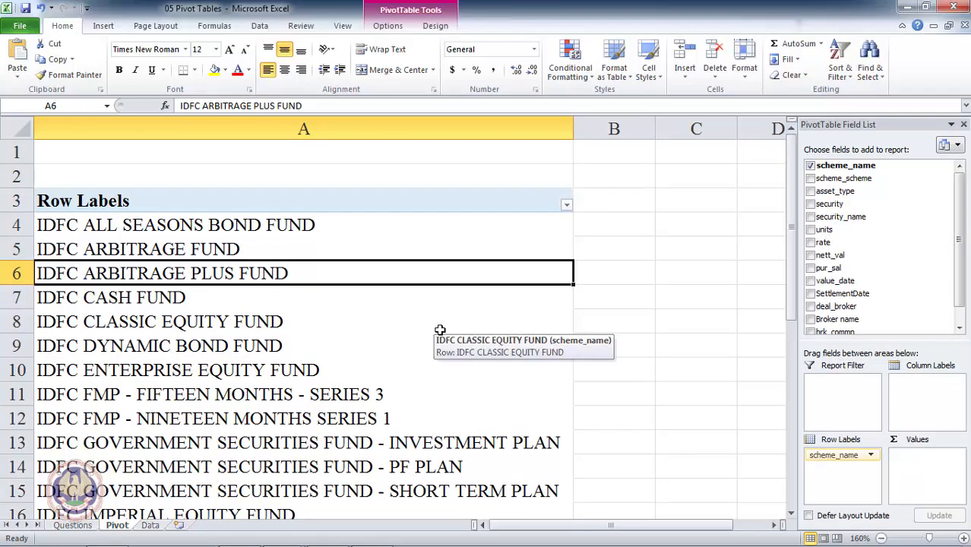
click(94, 528)
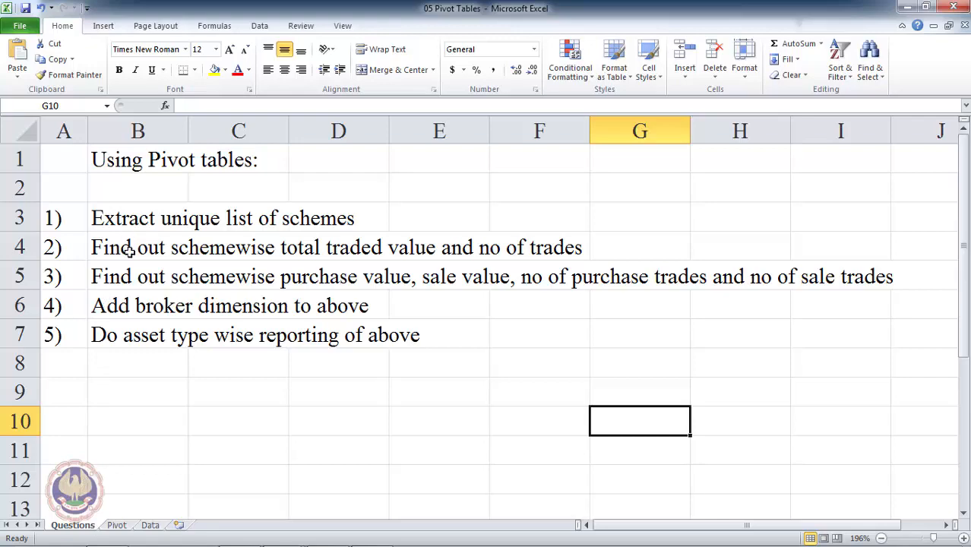
click(126, 528)
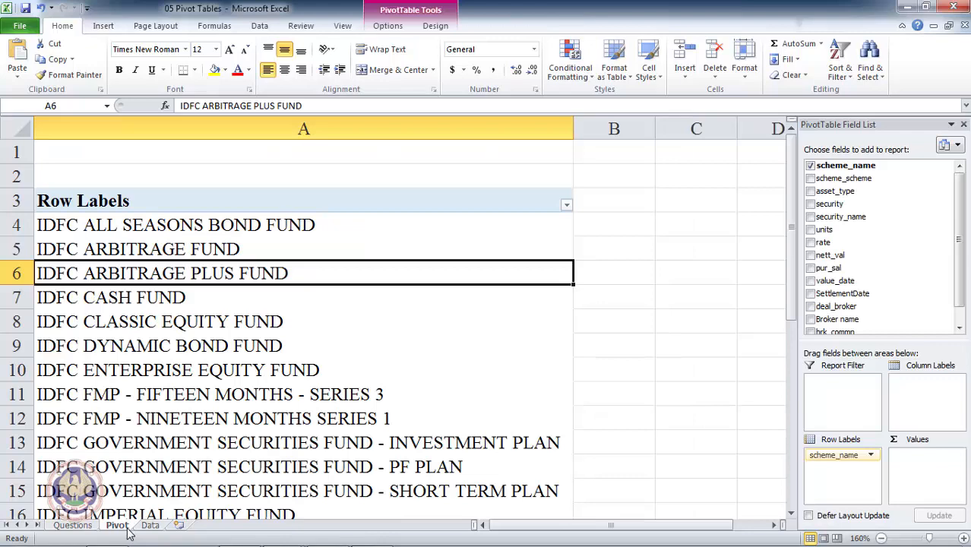
click(88, 526)
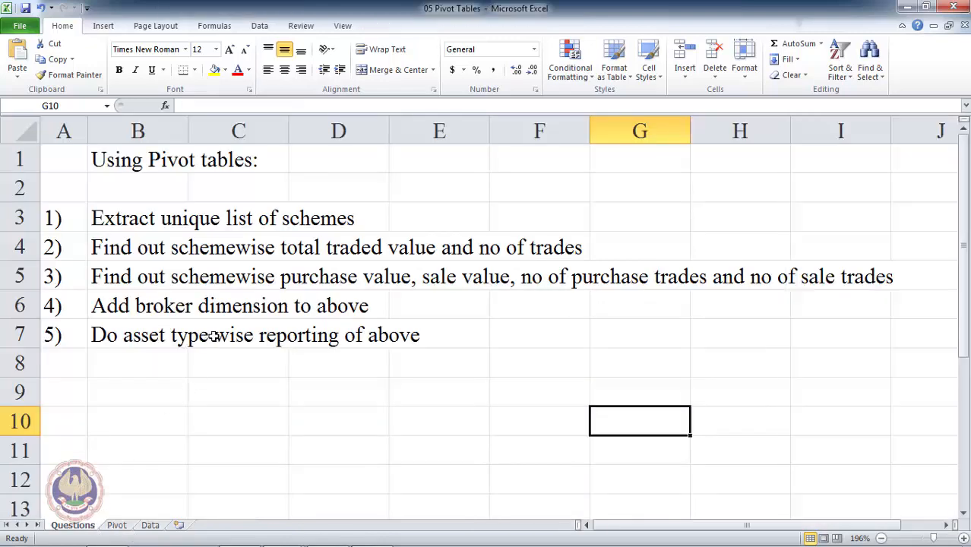
click(118, 526)
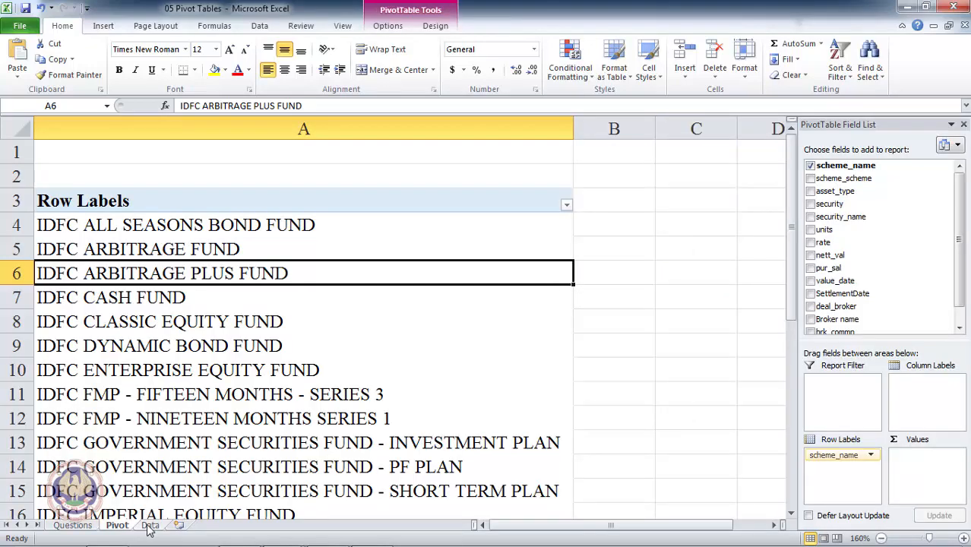
- Turn on filtering for the Data sheet's header row and filter scheme_name to IDFC ALL SEASONS BOND FUND only
click(150, 526)
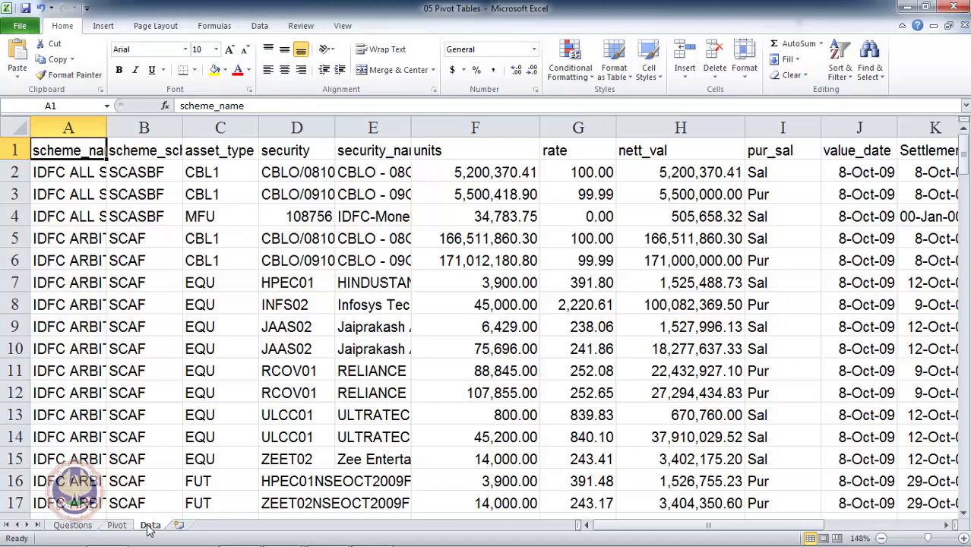
key(alt+d)
key(f)
key(f)
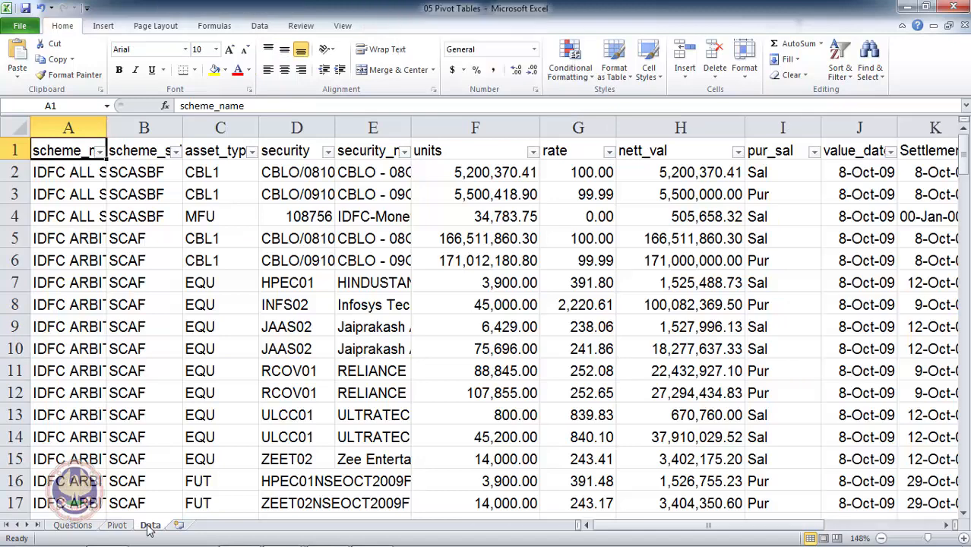
click(99, 153)
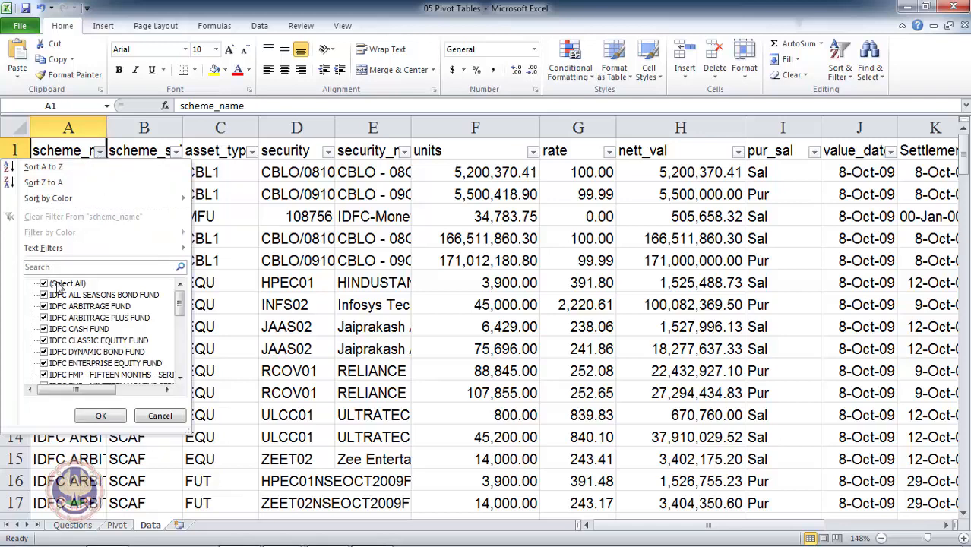
click(44, 284)
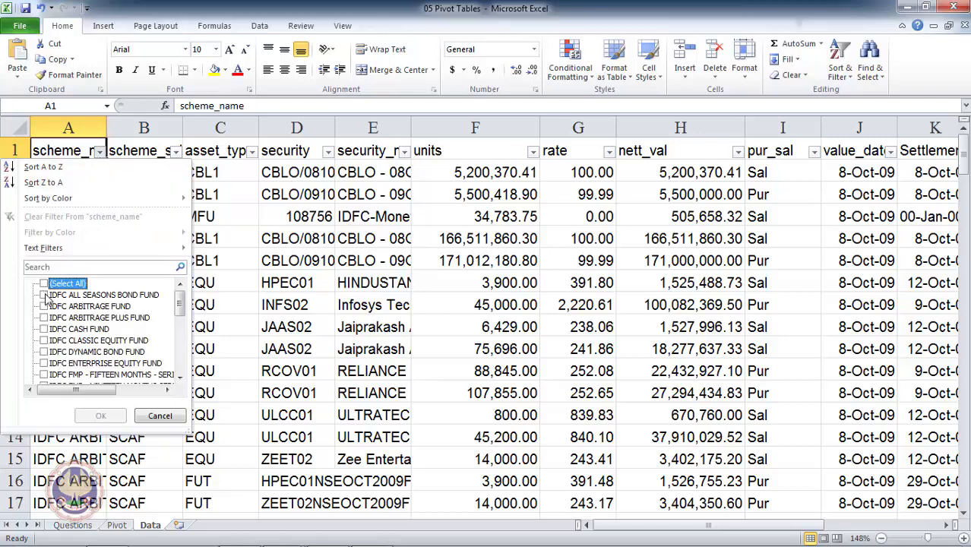
click(44, 295)
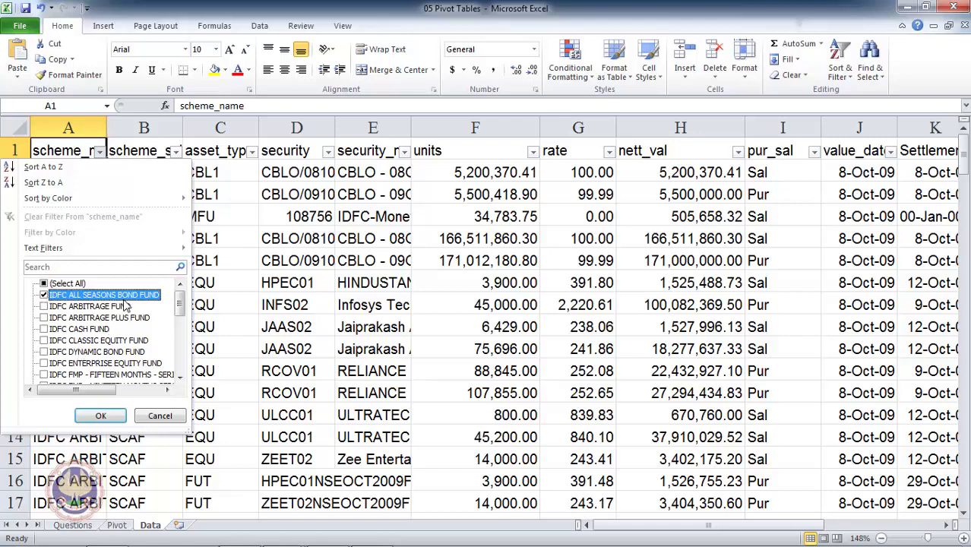
click(102, 417)
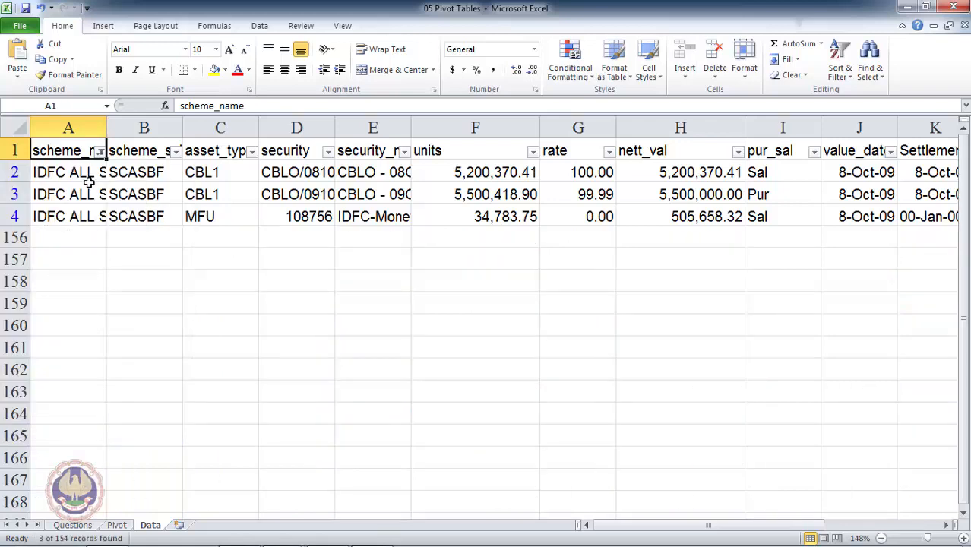
- Highlight the filtered rows' scheme names and their nett_val entries to examine the fund's individual trades
click(89, 184)
click(89, 181)
key(shift+Down)
key(shift+Down)
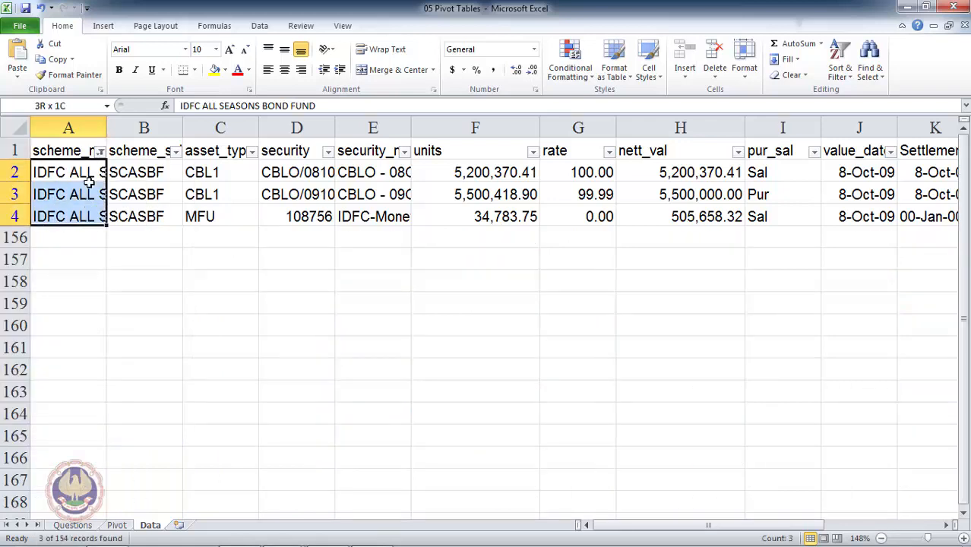
click(89, 180)
key(shift+Down)
key(shift+Down)
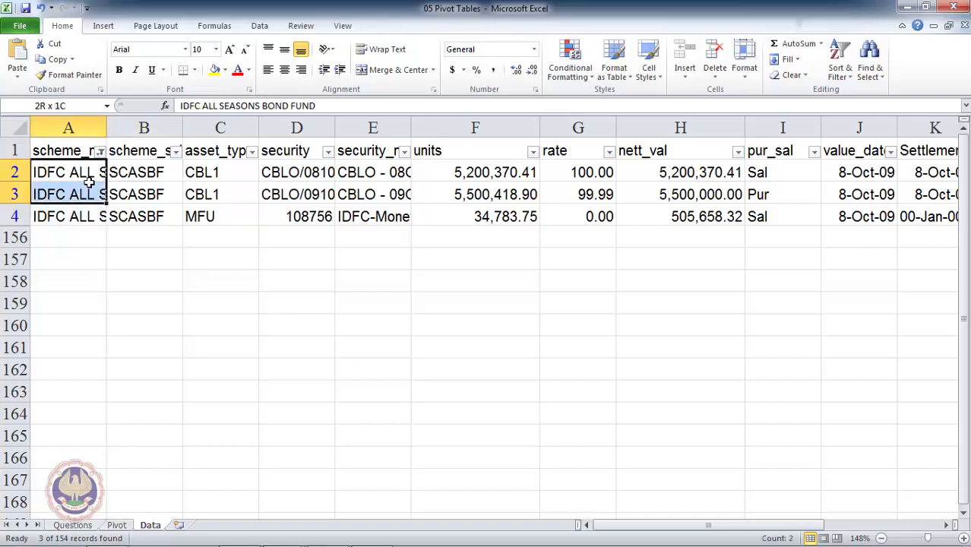
key(Right)
key(Right)
key(Right)
key(Right)
key(Right)
key(Right)
key(Right)
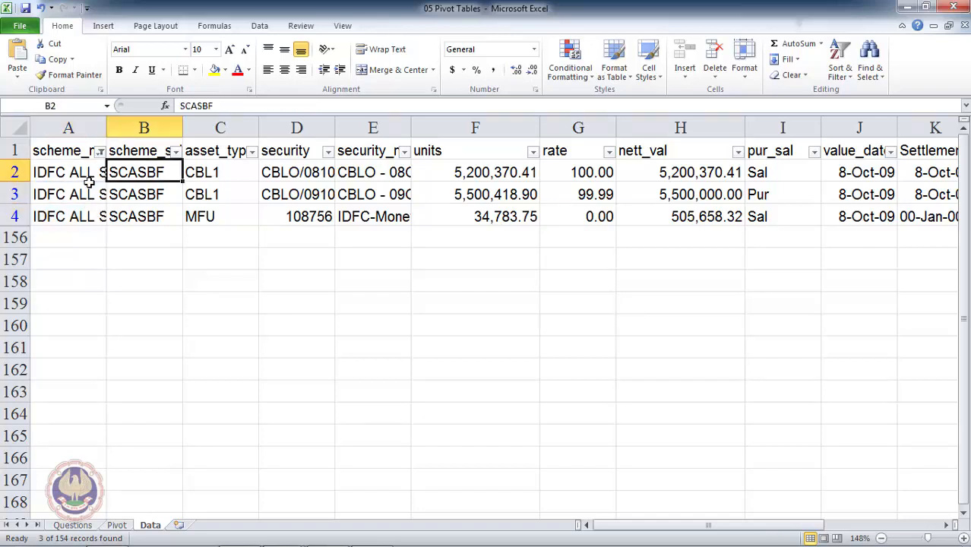
key(shift+Down)
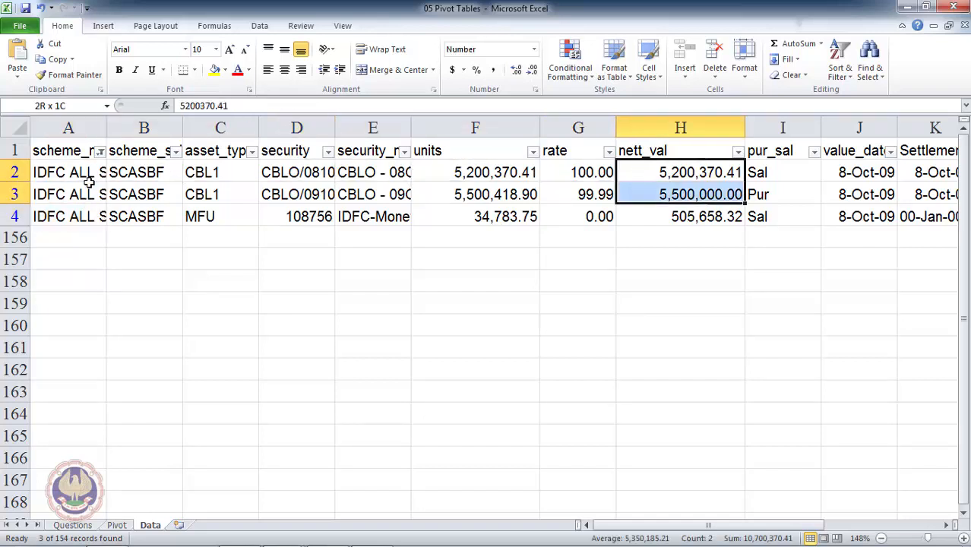
key(shift+Down)
- Add a SUBTOTAL of the filtered nett_val range H2:H156 in cell H157, using function number 9
key(Up)
key(Down)
key(Down)
key(Down)
key(Down)
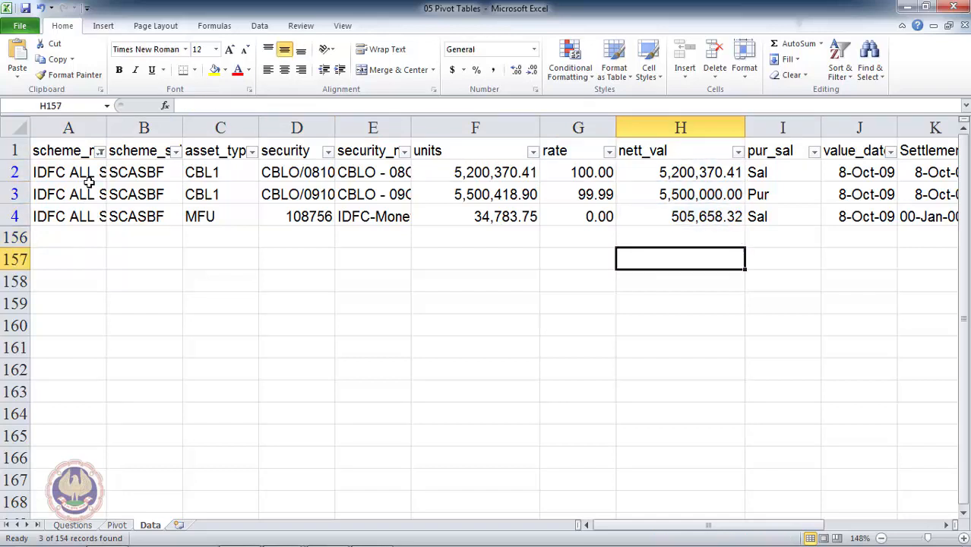
key(alt+equal)
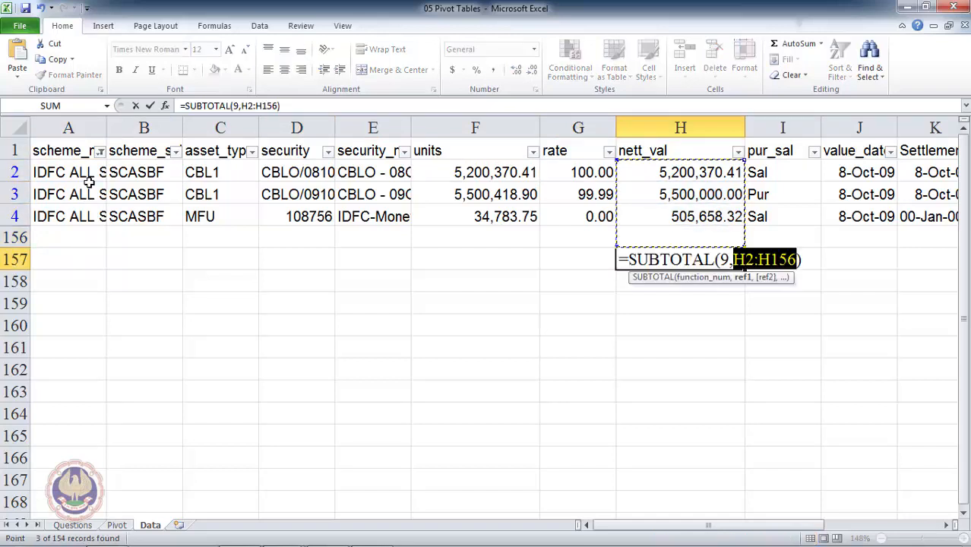
key(Return)
key(Up)
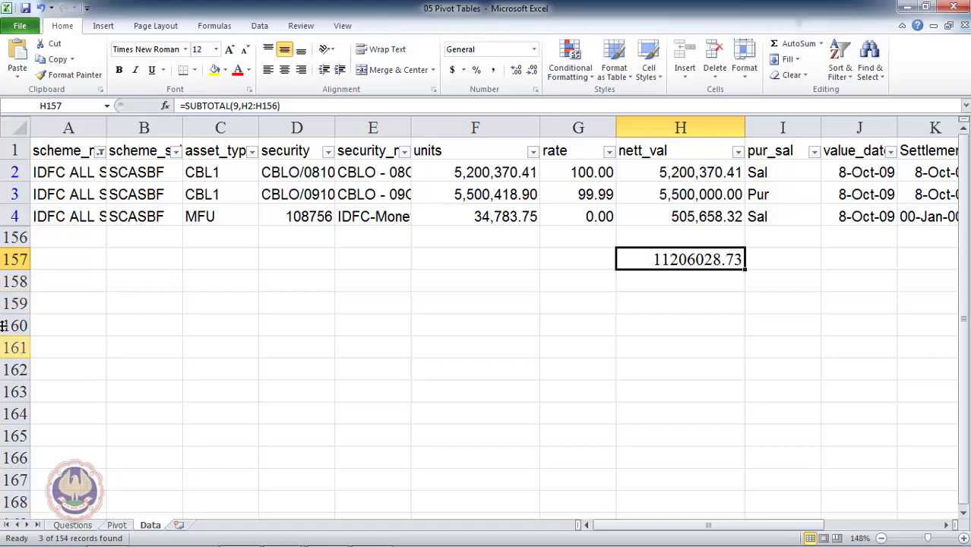
- Add nett_val to the values of the PivotTable on the Pivot sheet as a sum
click(118, 525)
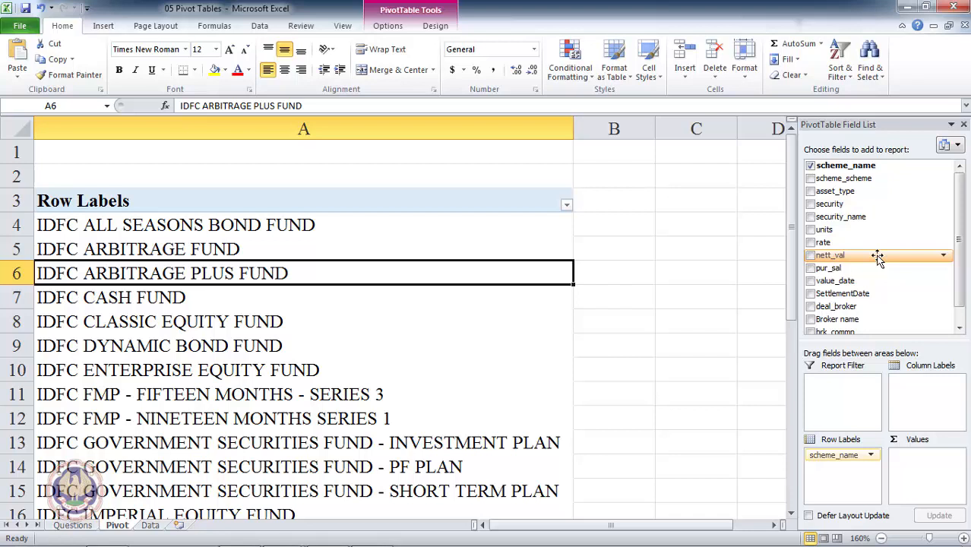
drag(878, 258, 928, 491)
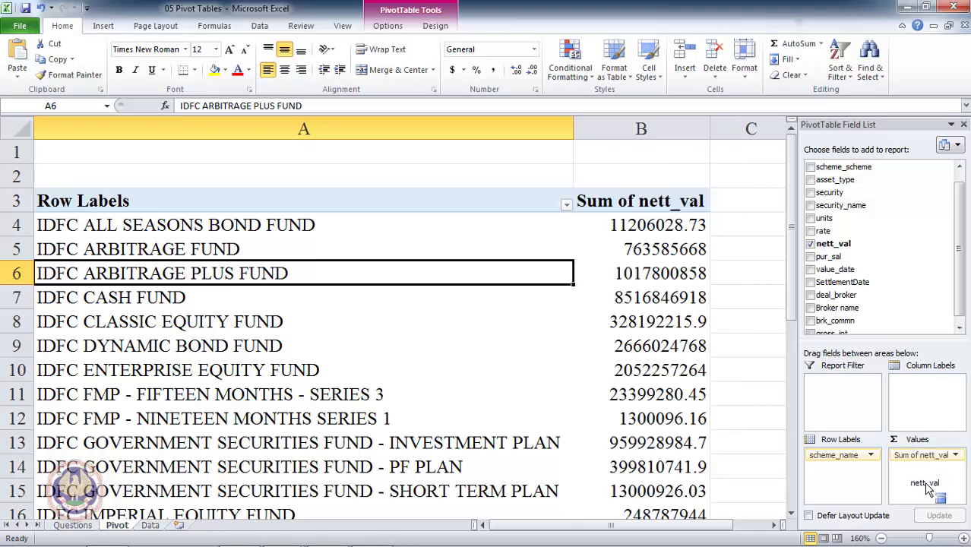
click(672, 251)
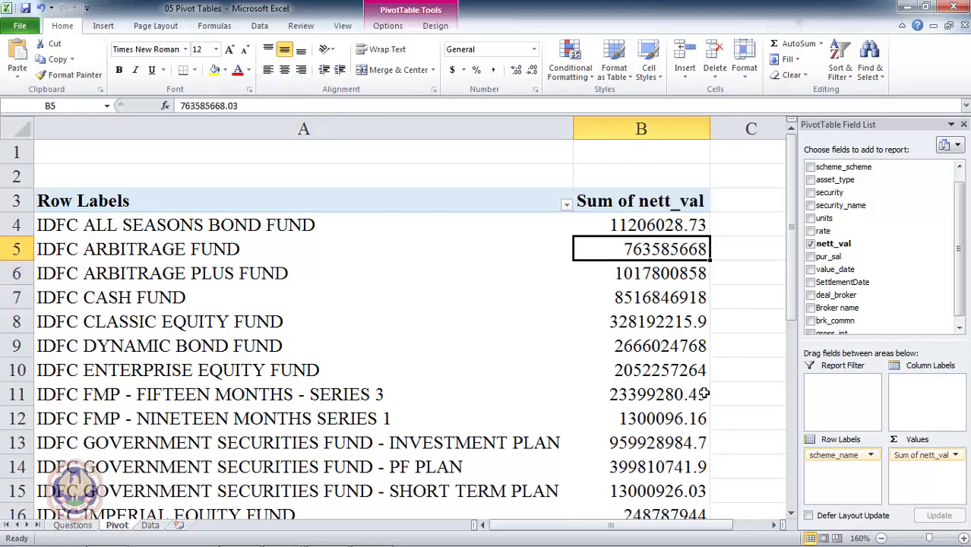
- Compare the PivotTable's nett_val sum for IDFC ALL SEASONS BOND FUND with the subtotal on the Data sheet
key(Down)
key(Down)
key(Down)
key(Down)
key(Up)
key(Up)
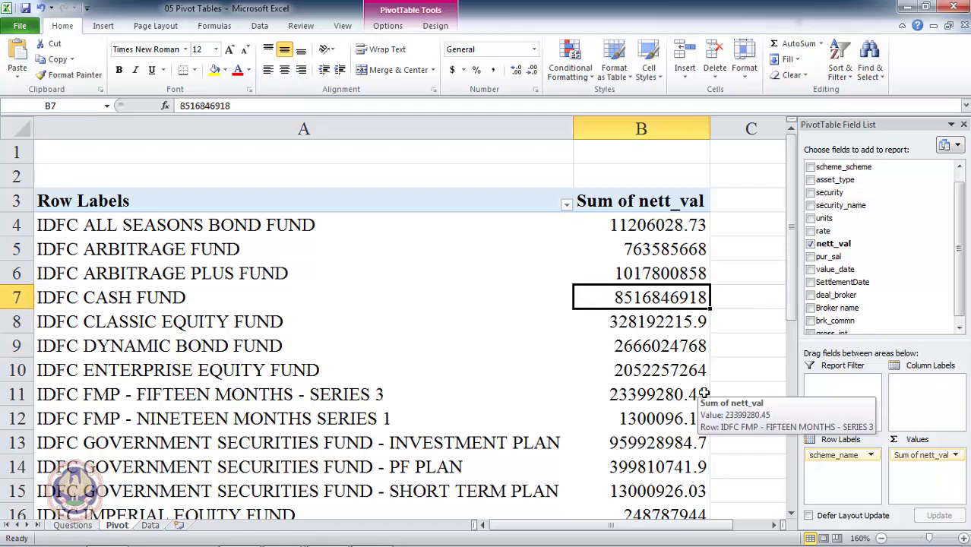
key(Up)
key(Up)
key(Up)
key(Up)
key(Down)
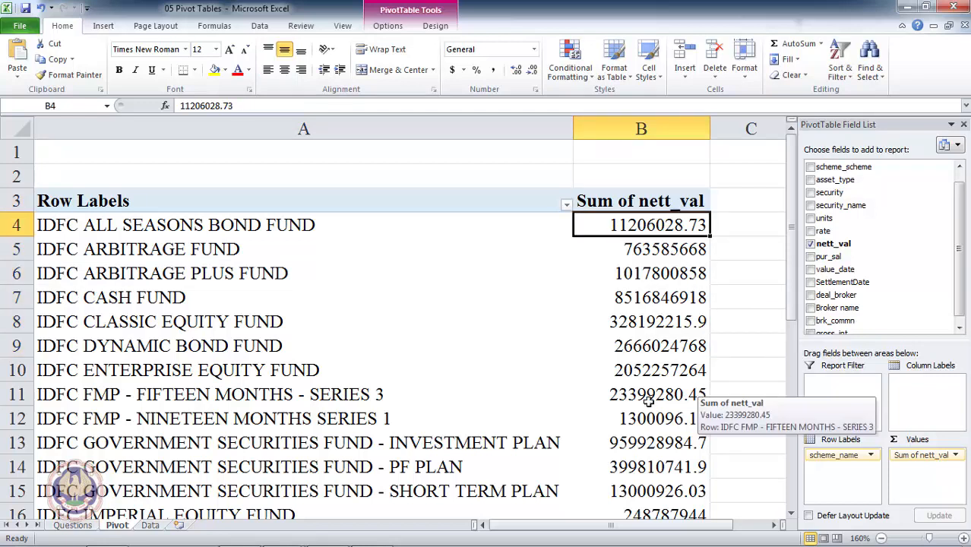
click(149, 527)
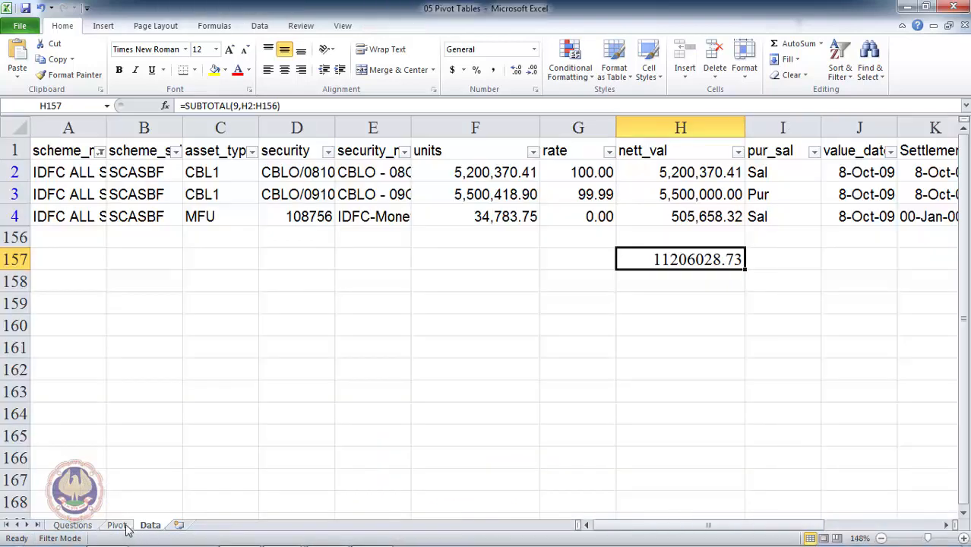
click(127, 527)
- Look through the schemewise nett_val sums down to the Grand Total and return to the first fund's row
key(Down)
key(Down)
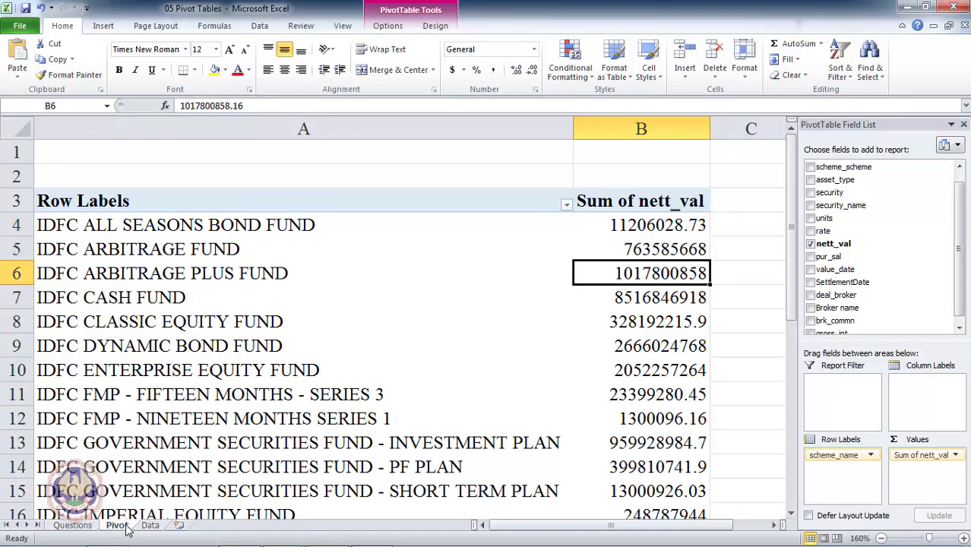
key(Down)
key(Down)
key(ctrl+Down)
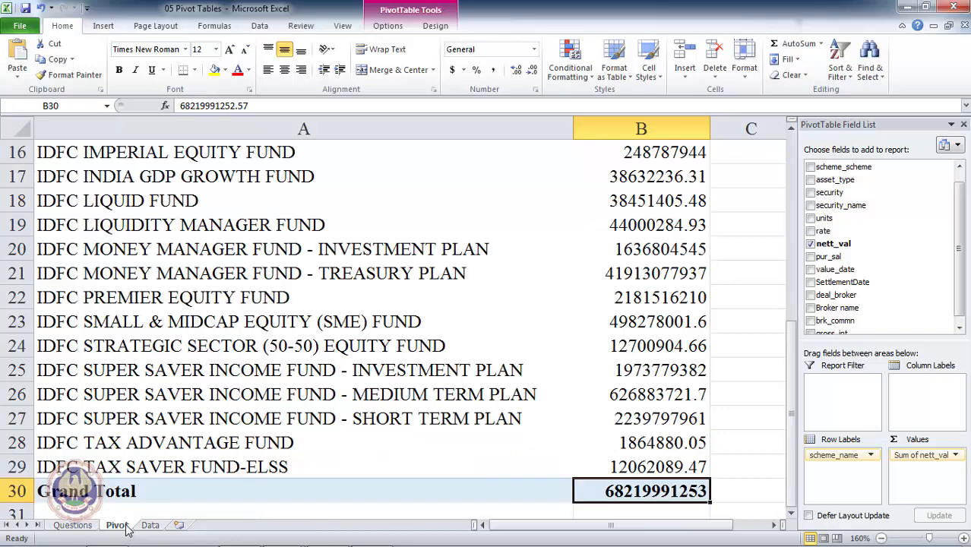
key(Down)
key(Down)
key(Up)
key(Up)
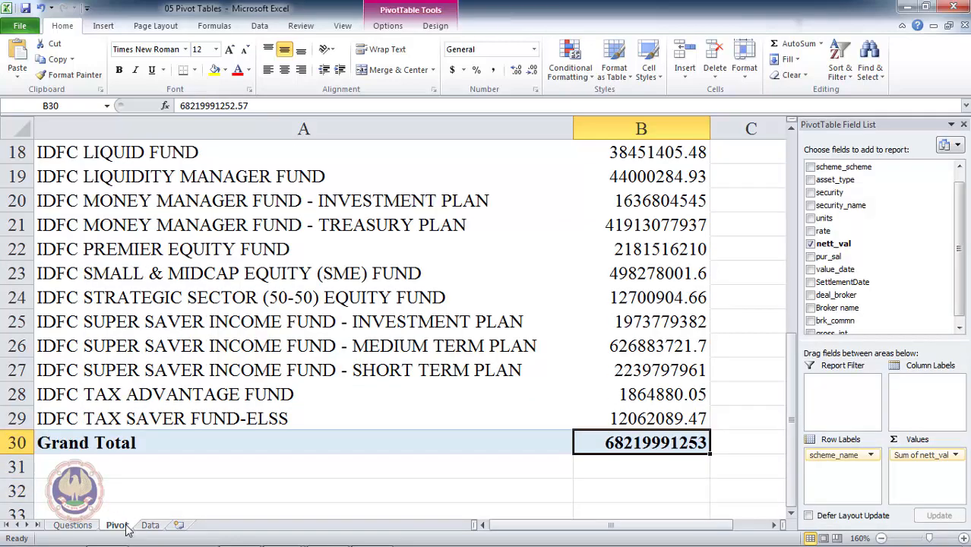
key(ctrl+Up)
key(Up)
key(Down)
key(Down)
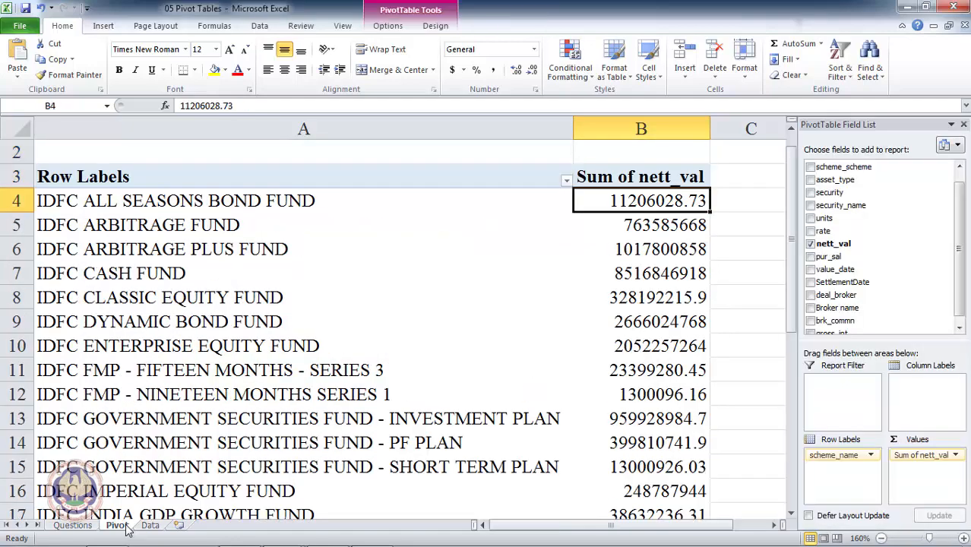
key(Left)
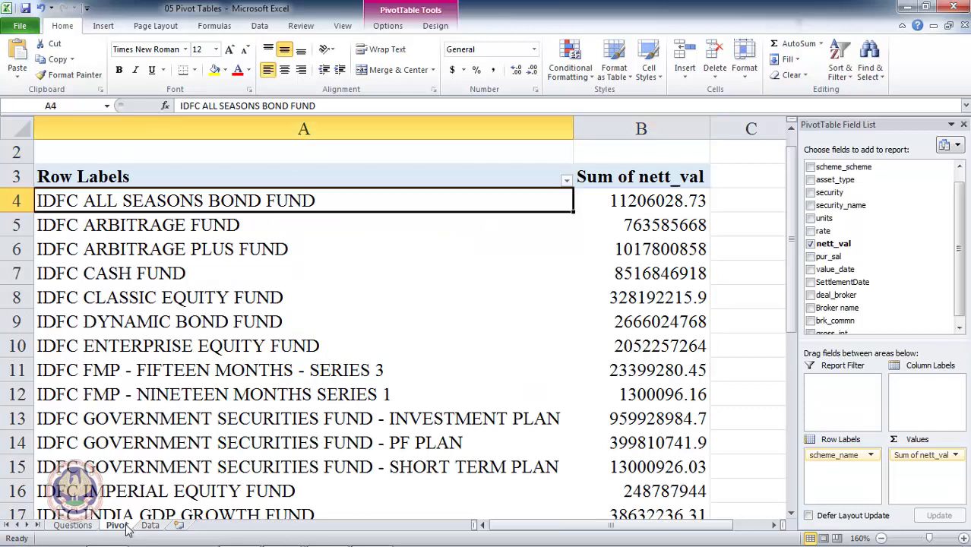
key(Right)
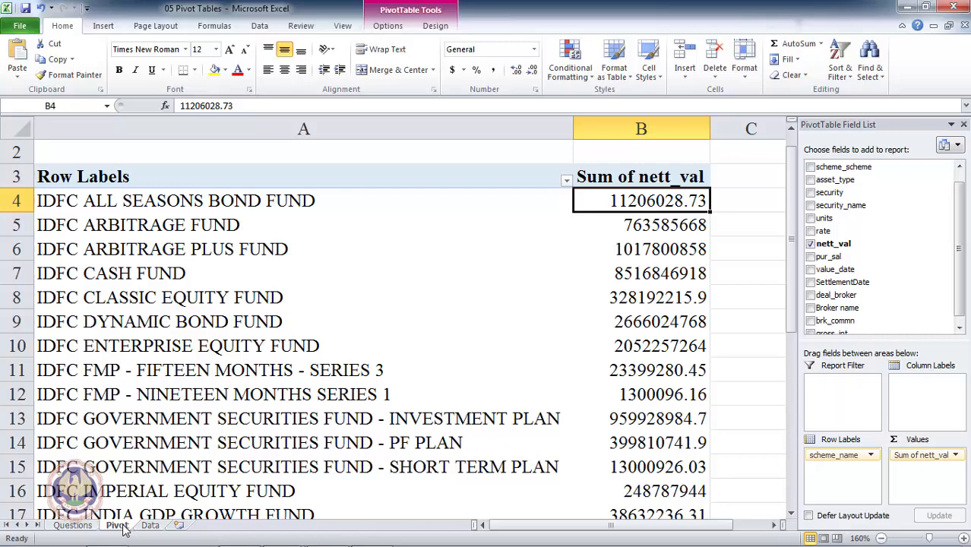
- Reread the second task on the Questions sheet and count the filtered IDFC ALL SEASONS BOND FUND trades on the Data sheet
click(89, 530)
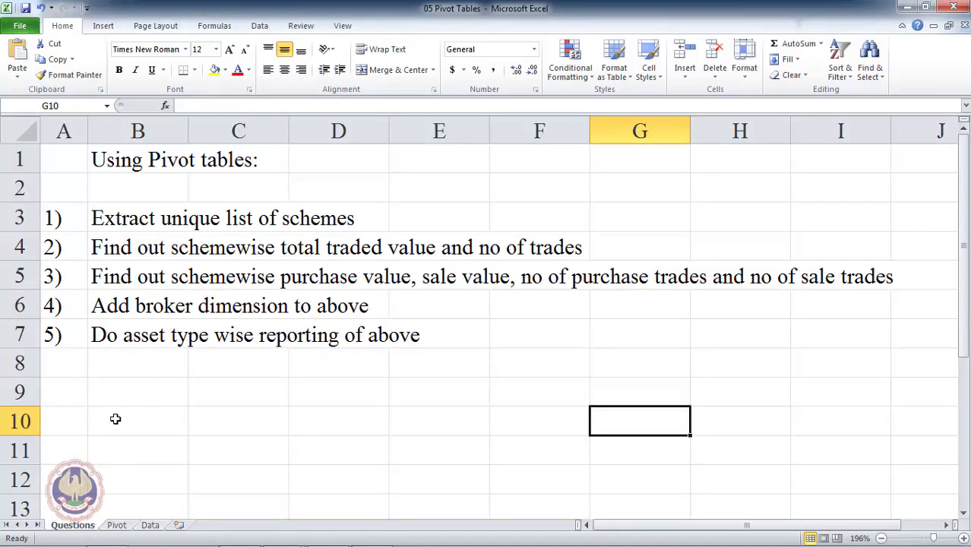
click(126, 247)
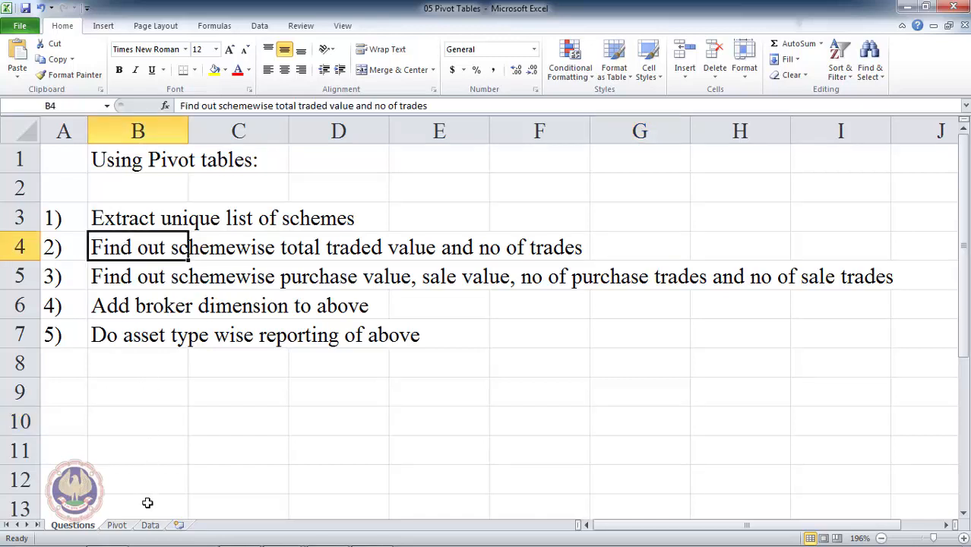
click(150, 525)
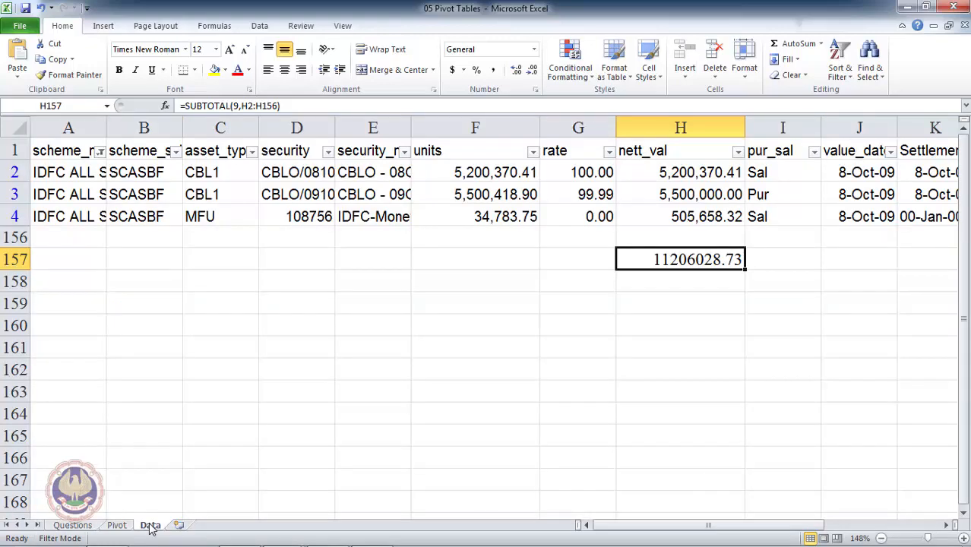
key(ctrl+Left)
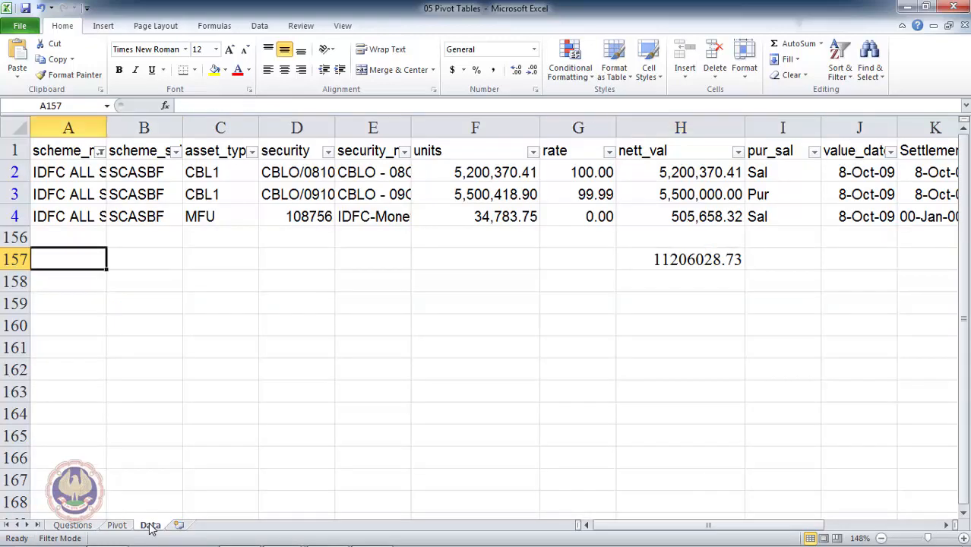
key(ctrl+Up)
key(ctrl+Up)
key(alt+Down)
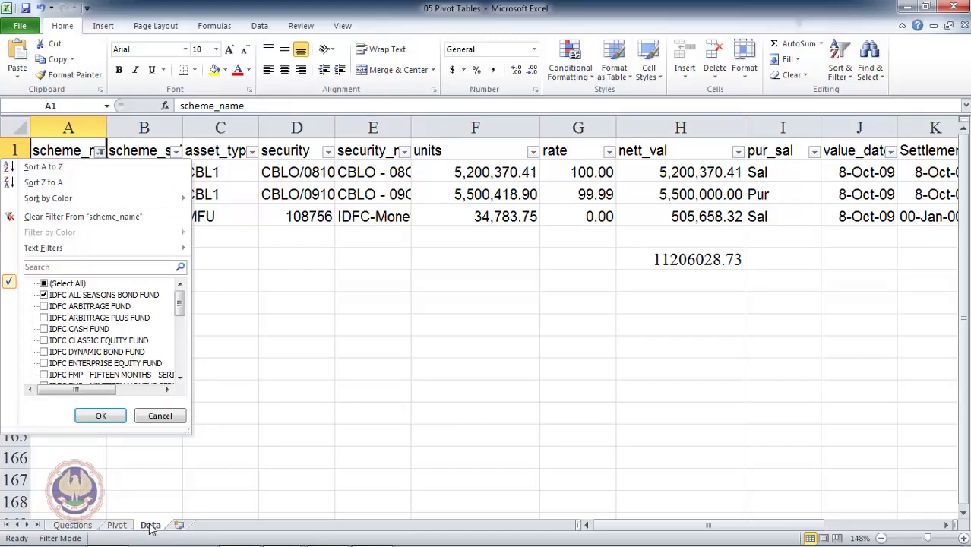
key(Escape)
key(Down)
key(shift+Down)
key(shift+Down)
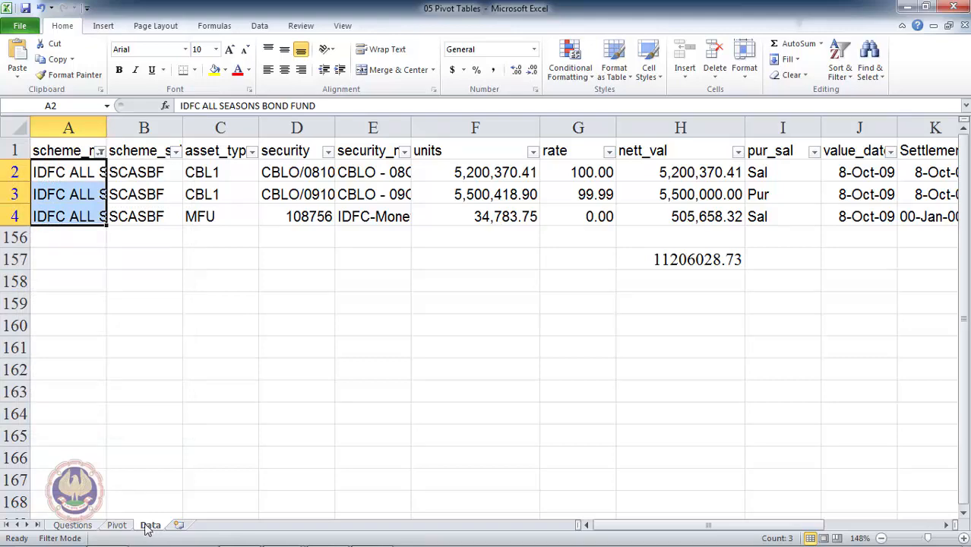
- Examine the first schemes' nett_val sums on the Pivot sheet and the empty column beside them
click(128, 528)
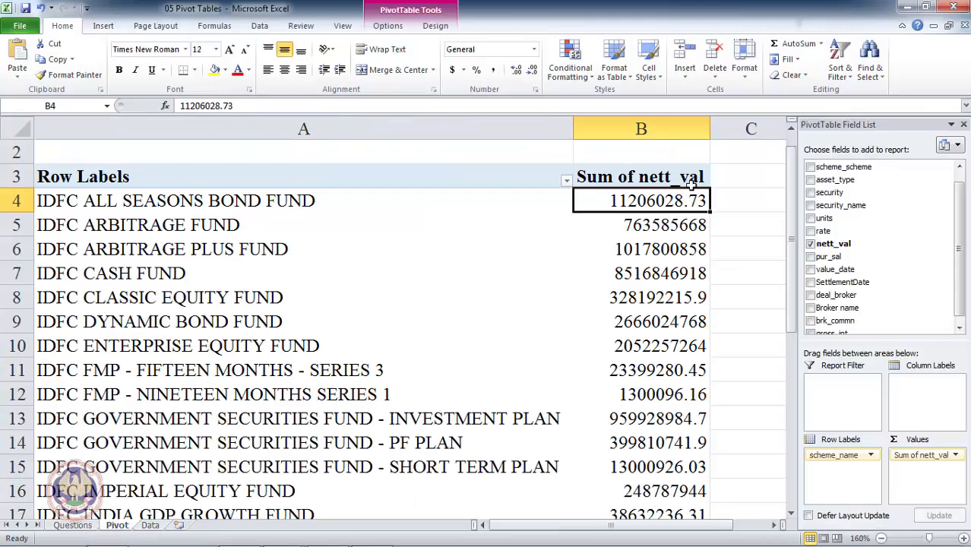
click(747, 200)
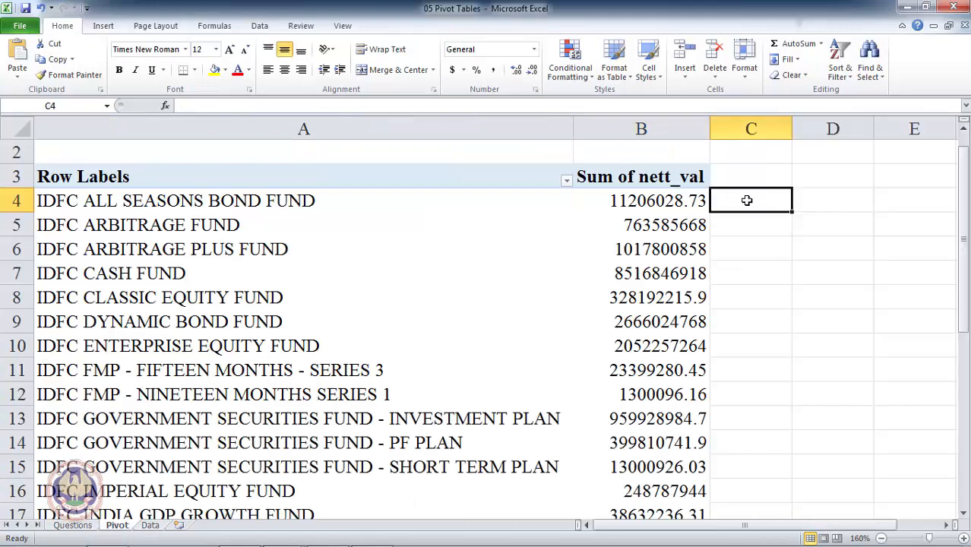
click(586, 216)
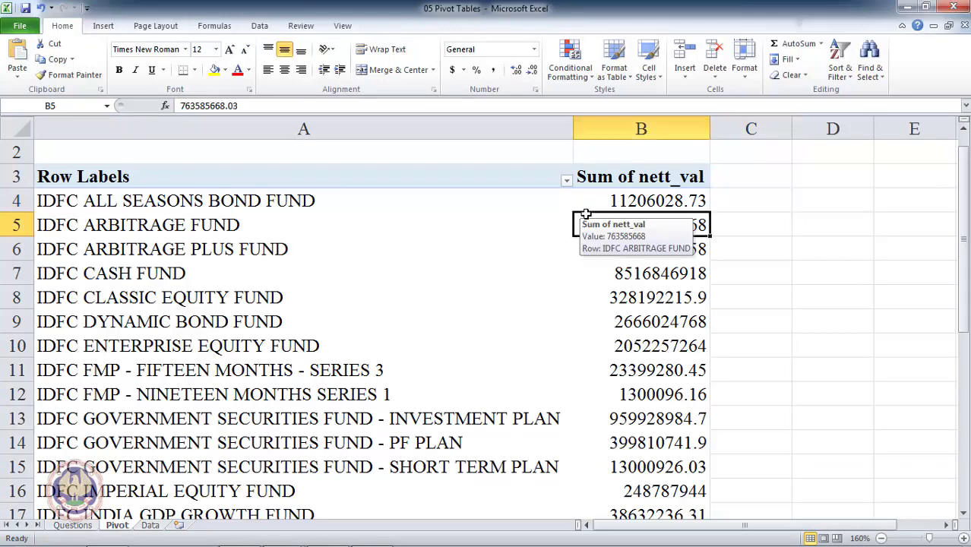
- Select the filtered scheme_name entries A2:A4 on the Data sheet and fit column A to the full scheme names
click(150, 527)
key(Up)
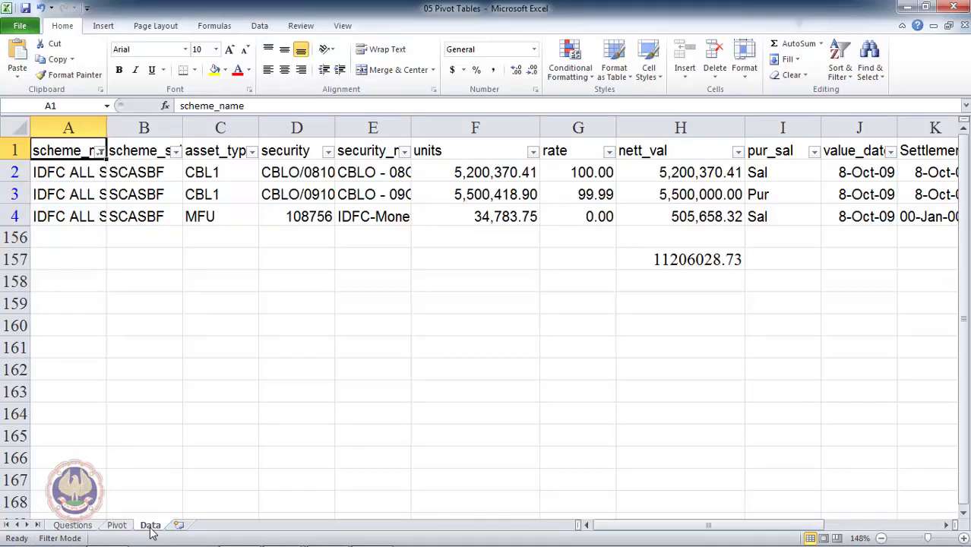
key(Down)
key(shift+Down)
key(shift+Down)
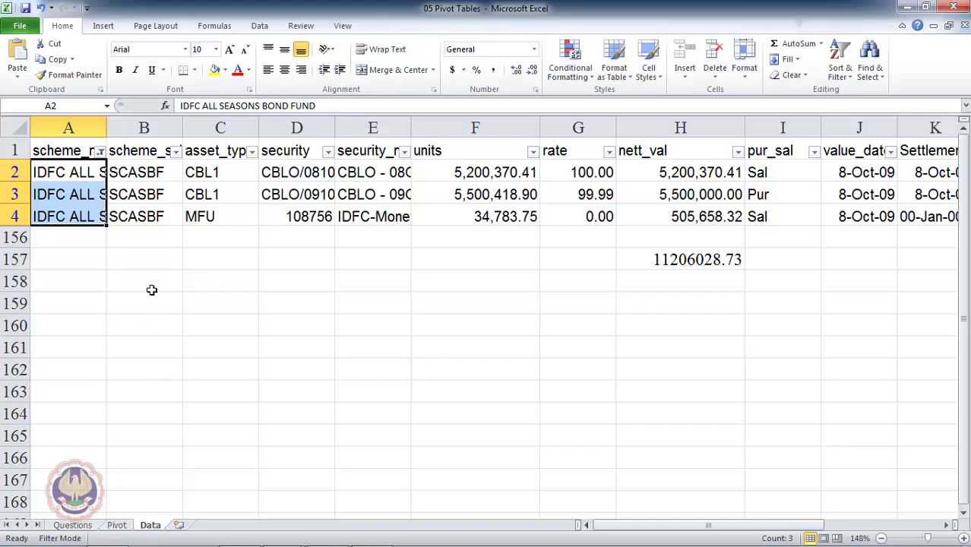
drag(107, 120, 107, 119)
double_click(107, 119)
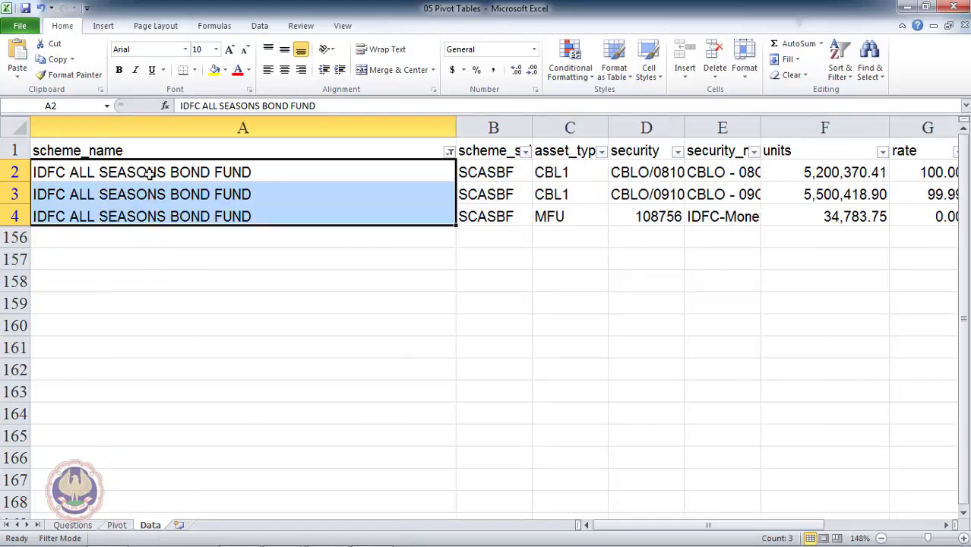
- Add scheme_name to the values of the PivotTable on the Pivot sheet as a count
click(119, 527)
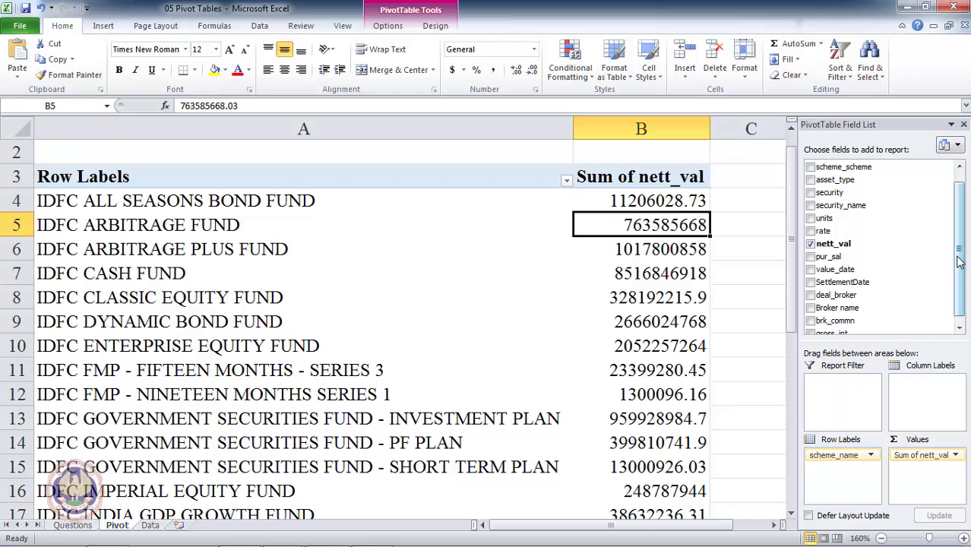
drag(959, 262, 959, 234)
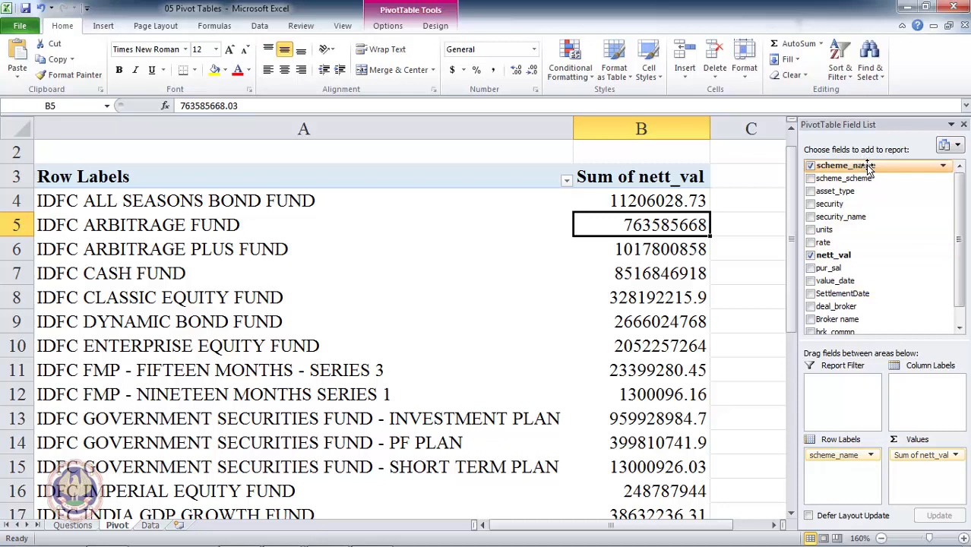
drag(869, 169, 940, 483)
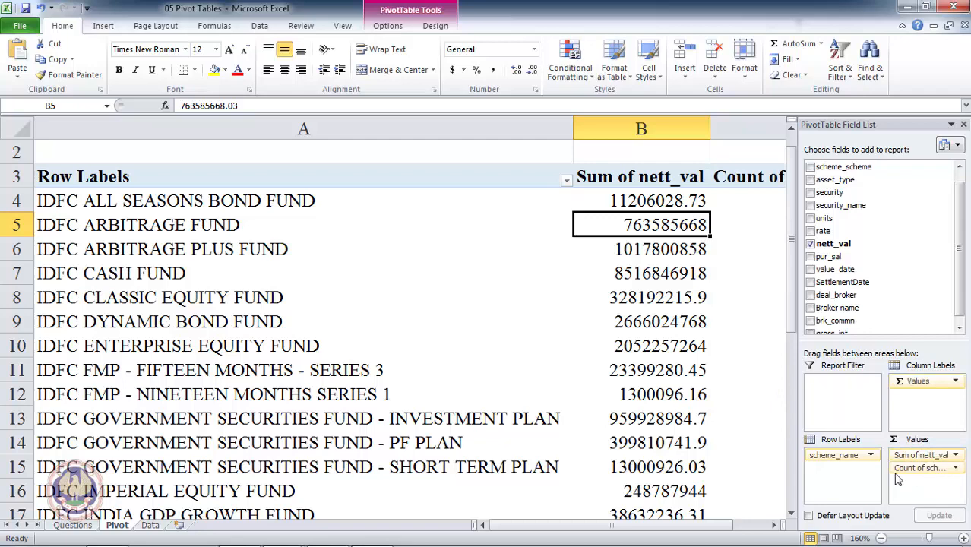
- Look through the schemewise scheme_name counts down to row 11 and return to the first fund's count
key(Right)
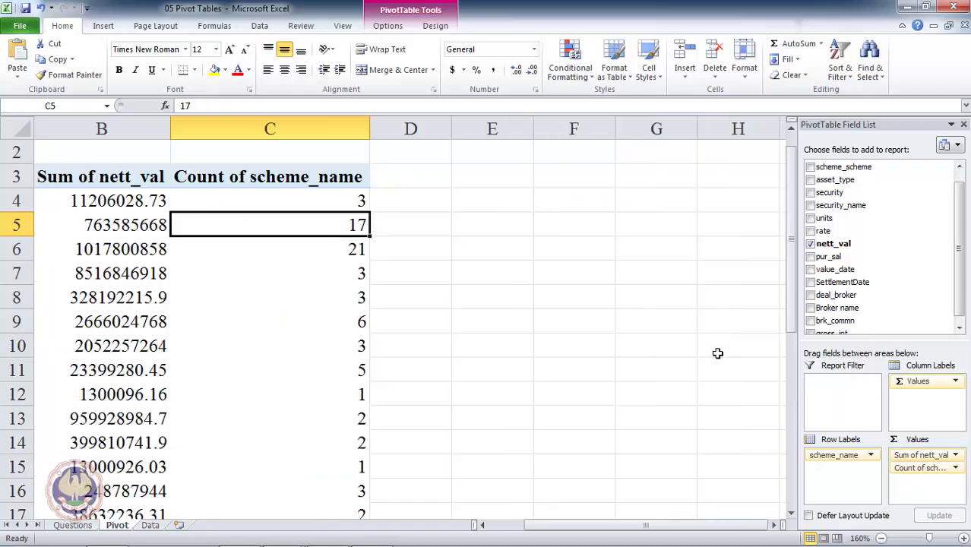
key(Up)
key(Up)
key(Down)
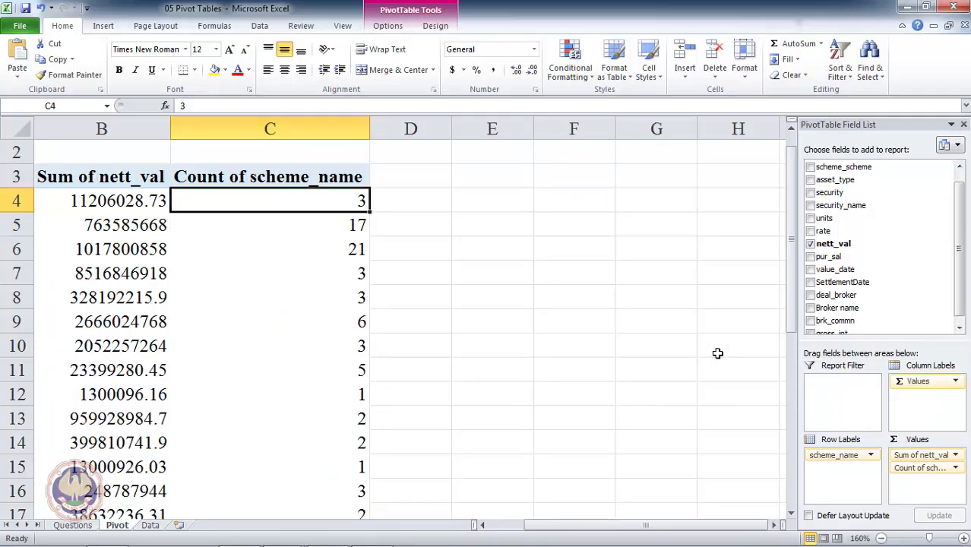
key(Down)
key(Down)
key(Down)
key(Down)
key(Down)
key(Down)
key(Down)
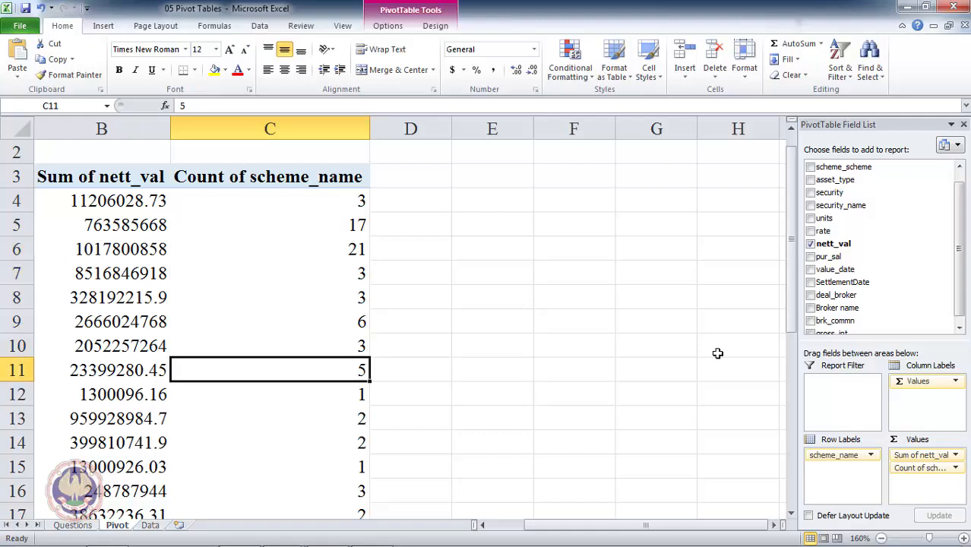
key(Up)
key(Up)
key(Up)
key(Up)
key(Up)
key(Up)
key(Up)
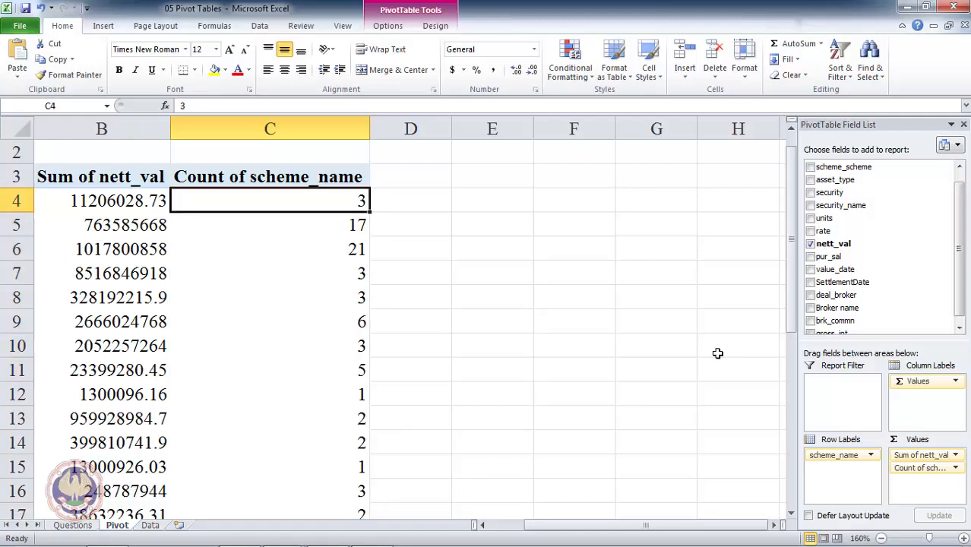
- Compare the names, nett_val sums and trade counts of IDFC ARBITRAGE FUND and IDFC ARBITRAGE PLUS FUND
key(Down)
key(Left)
key(Left)
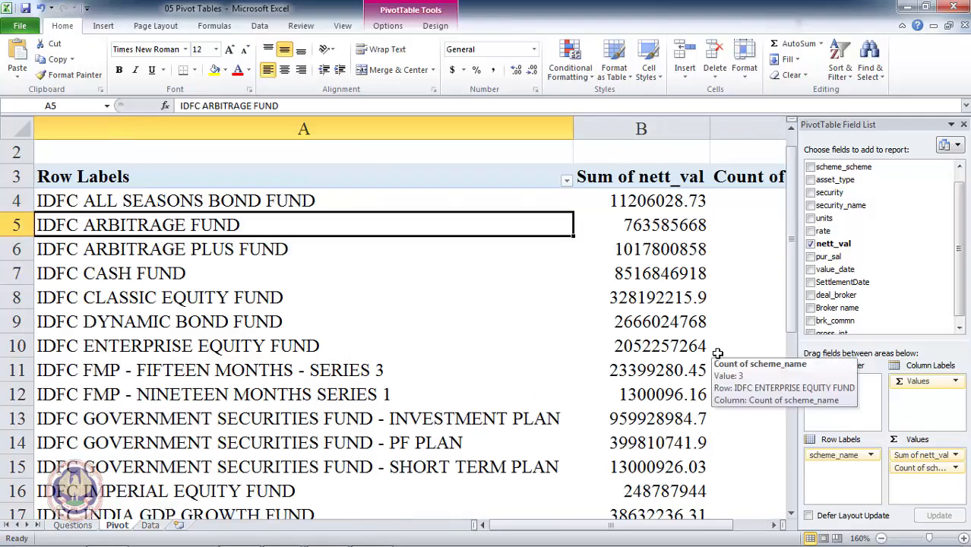
key(Right)
key(Right)
key(Left)
key(Left)
key(Down)
key(Right)
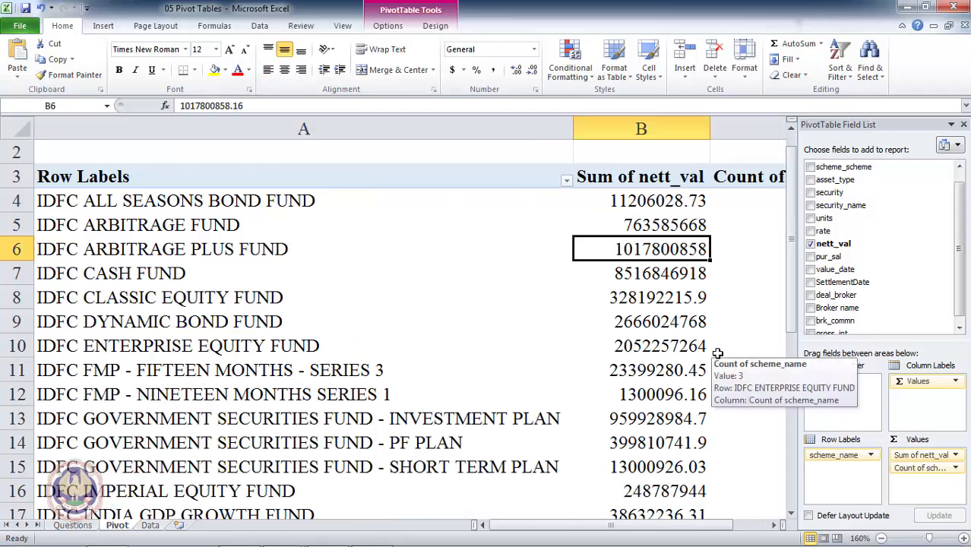
key(Right)
key(Left)
key(Left)
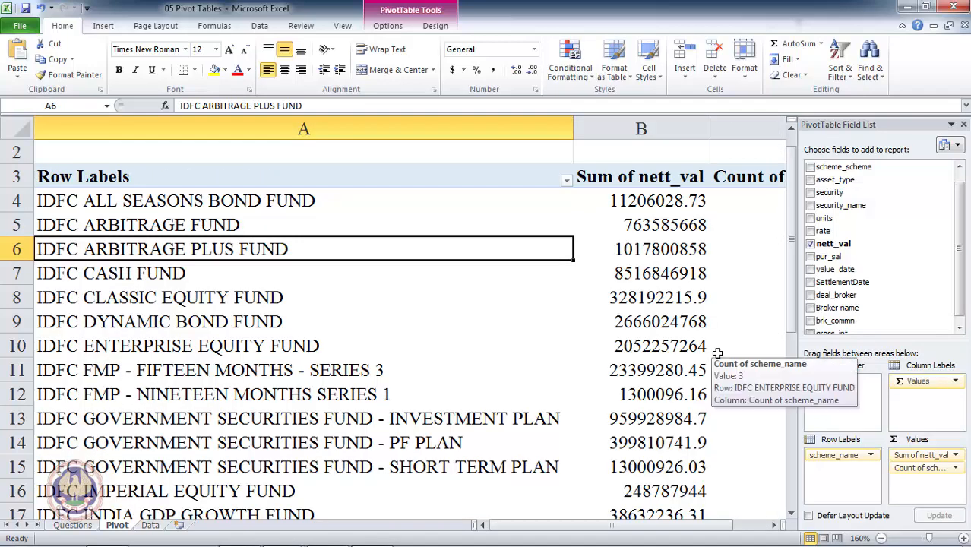
key(Right)
key(Right)
key(Up)
key(Up)
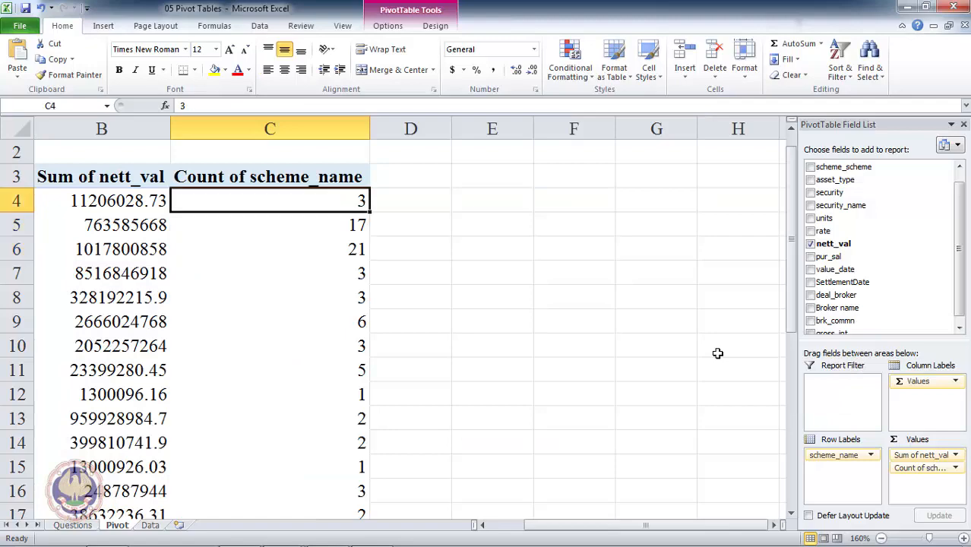
- Review the PivotTable's headings and the nett_val sums of the first five schemes
key(Up)
key(Left)
key(Left)
key(Right)
key(Down)
key(Down)
key(Down)
key(Down)
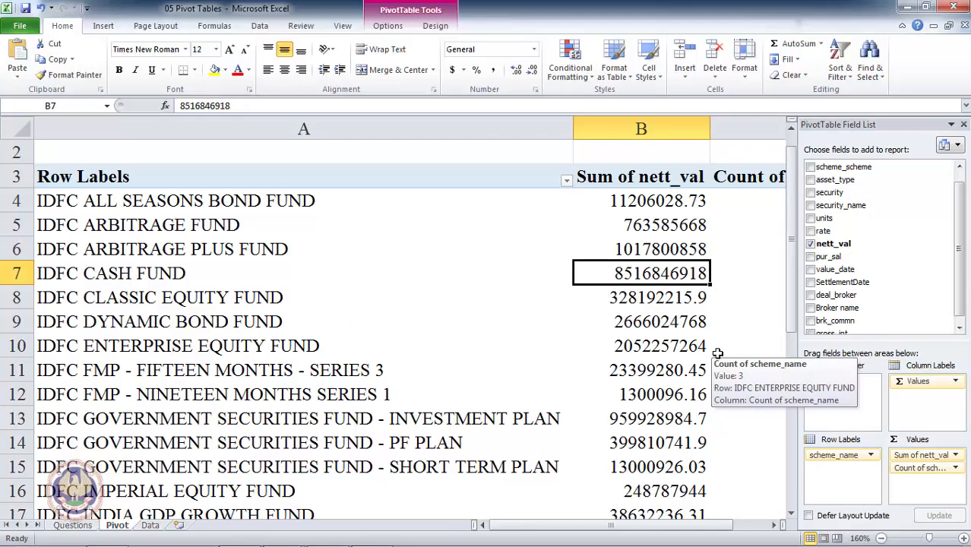
key(Down)
key(Up)
key(Up)
key(Up)
key(Up)
key(Up)
key(Down)
key(Down)
key(Down)
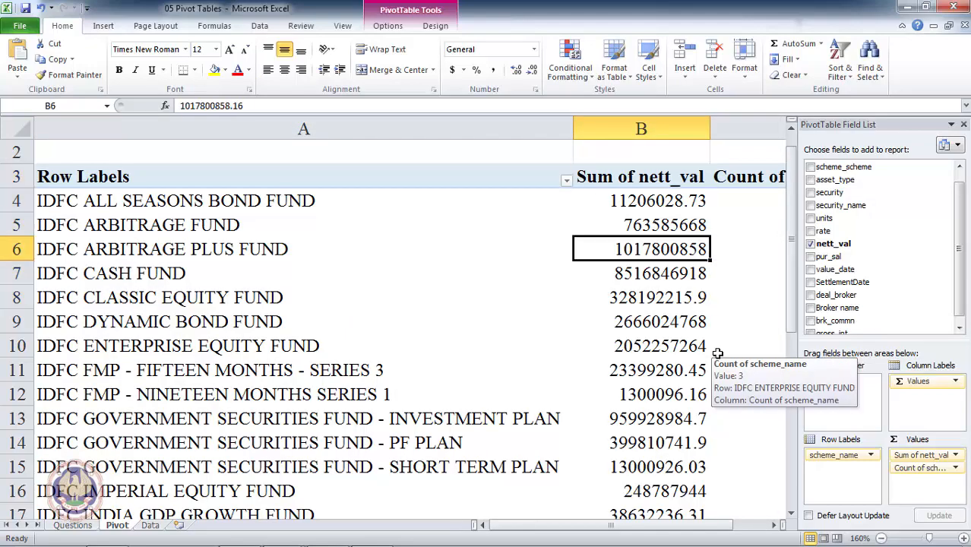
- Summarize the PivotTable's nett_val field by Max and check the first fund's value
click(692, 203)
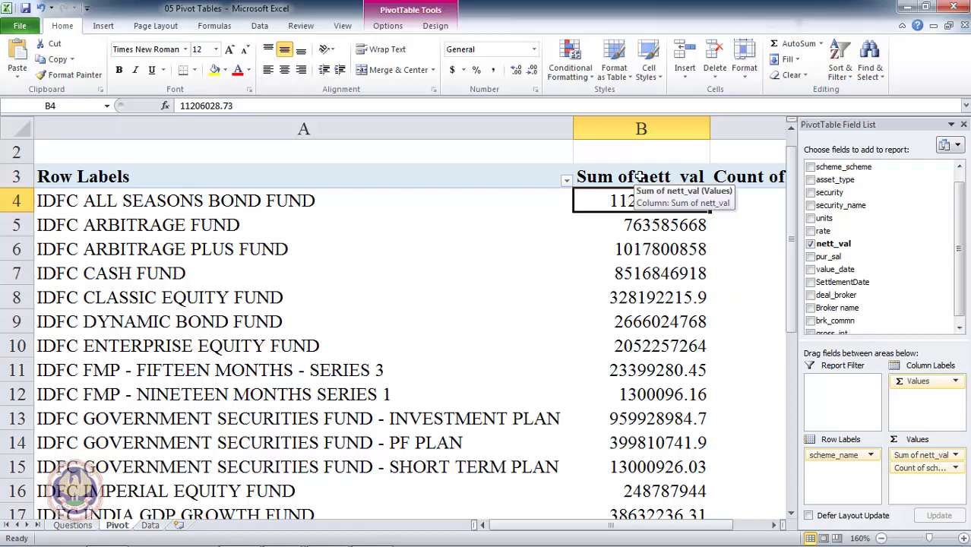
click(640, 176)
double_click(641, 176)
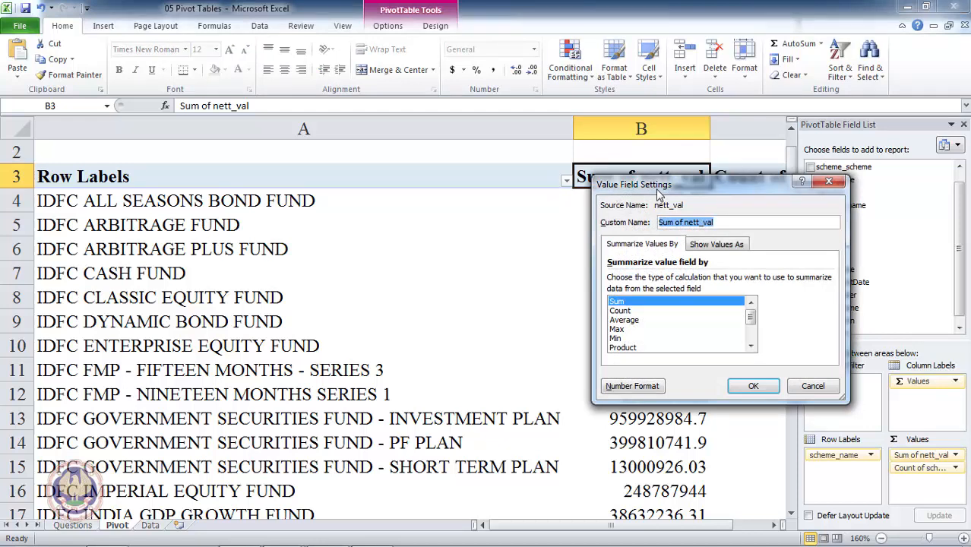
click(624, 331)
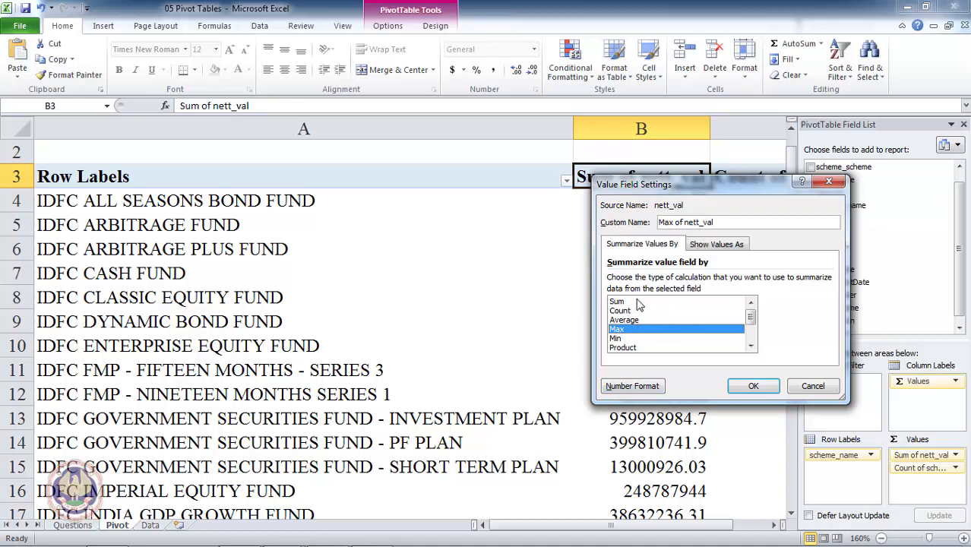
click(751, 387)
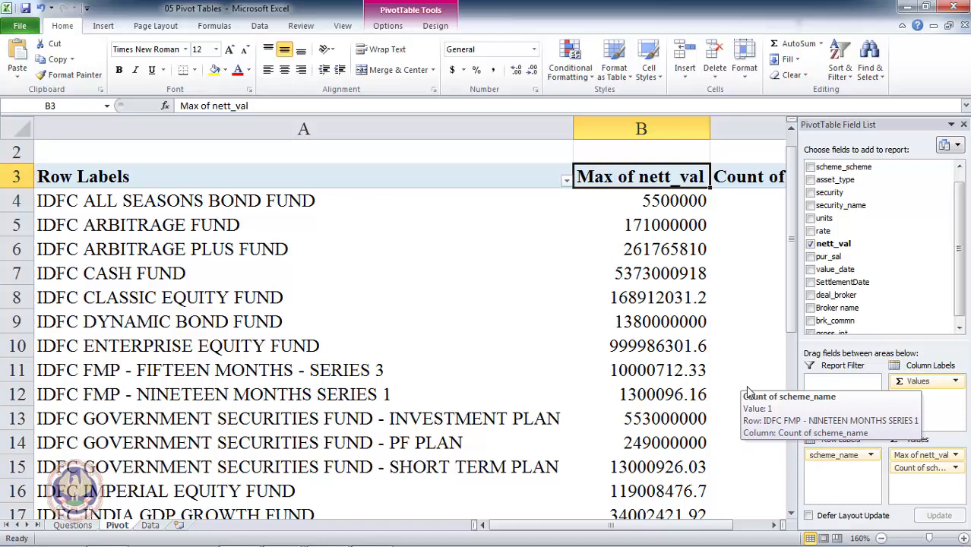
click(656, 170)
click(658, 201)
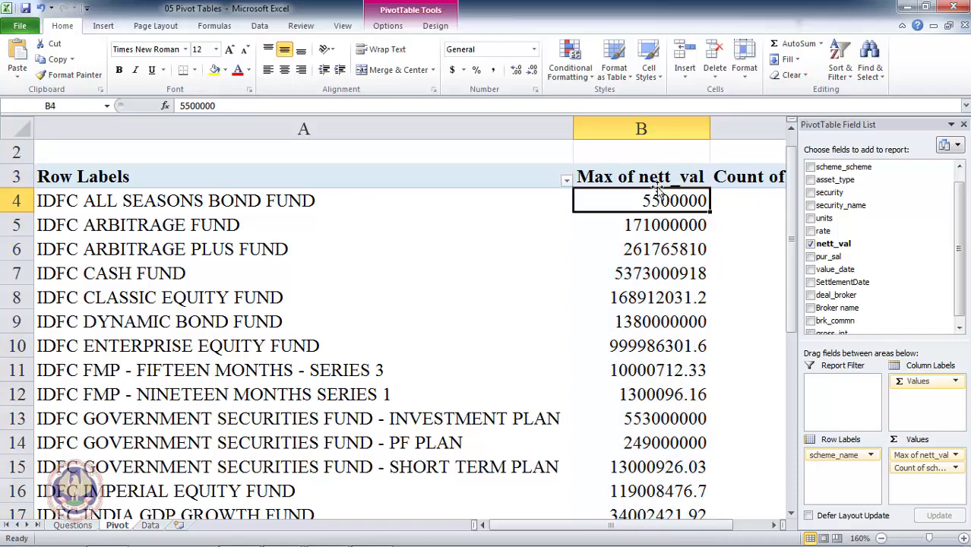
- Summarize the PivotTable's nett_val field by Sum and show its values as % of Grand Total
double_click(658, 178)
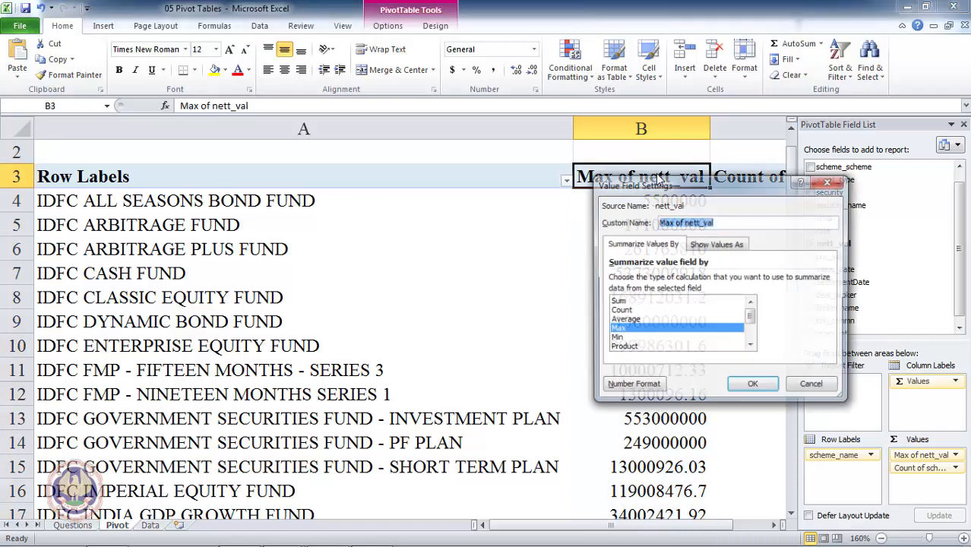
click(622, 337)
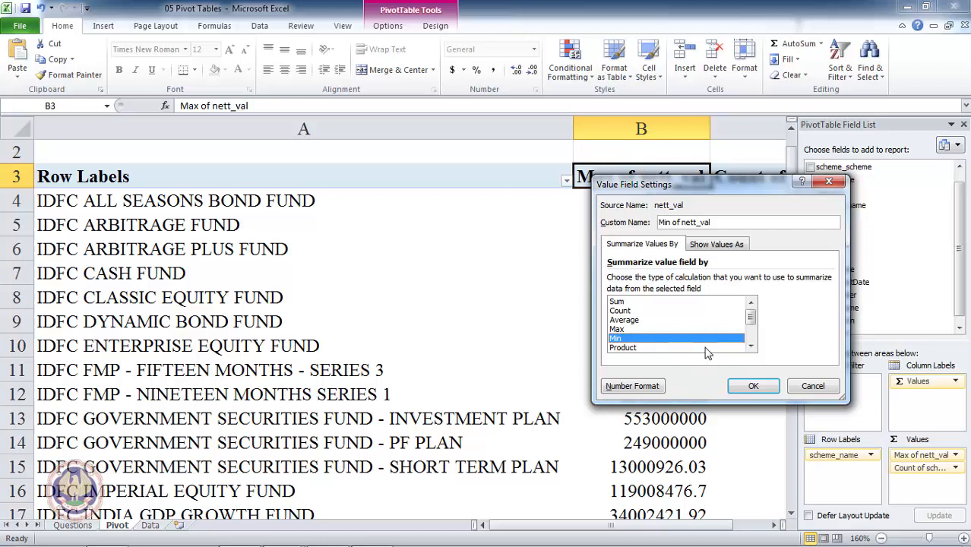
click(694, 302)
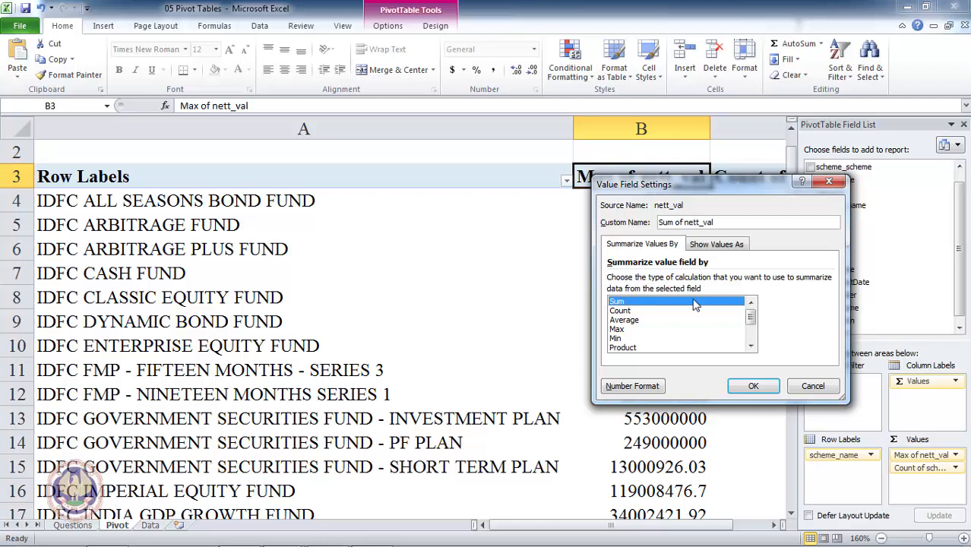
click(716, 245)
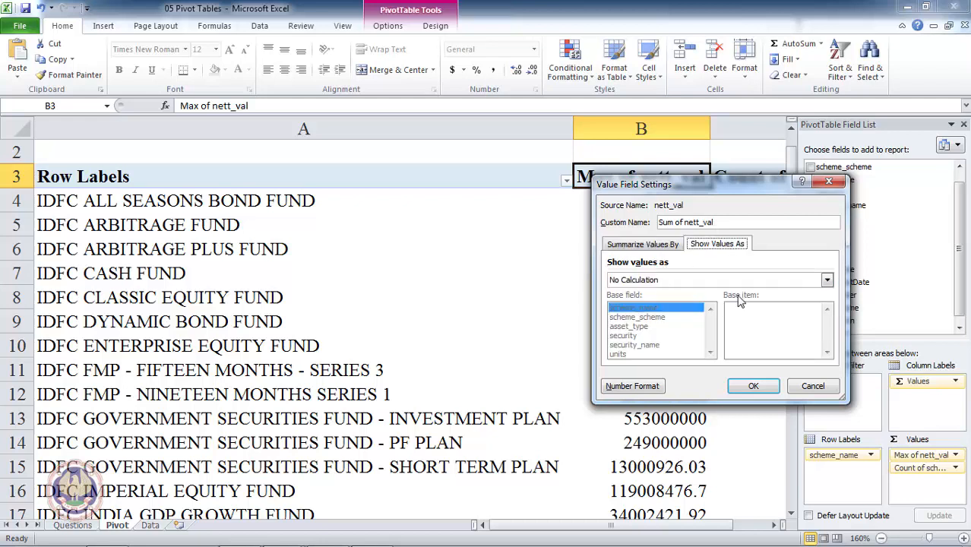
click(826, 281)
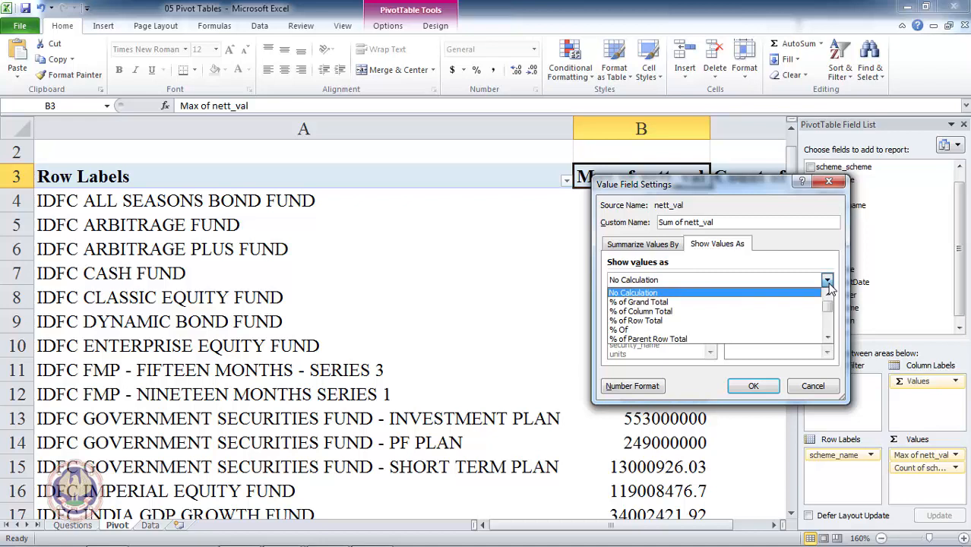
click(785, 303)
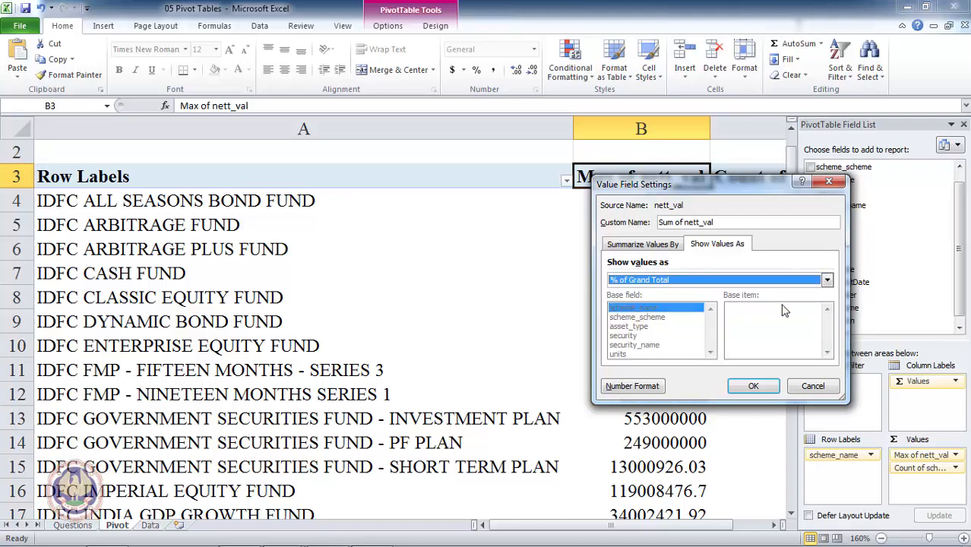
click(754, 389)
- Review the nett_val percentages of the schemes from IDFC ALL SEASONS BOND FUND down to row 11
click(675, 268)
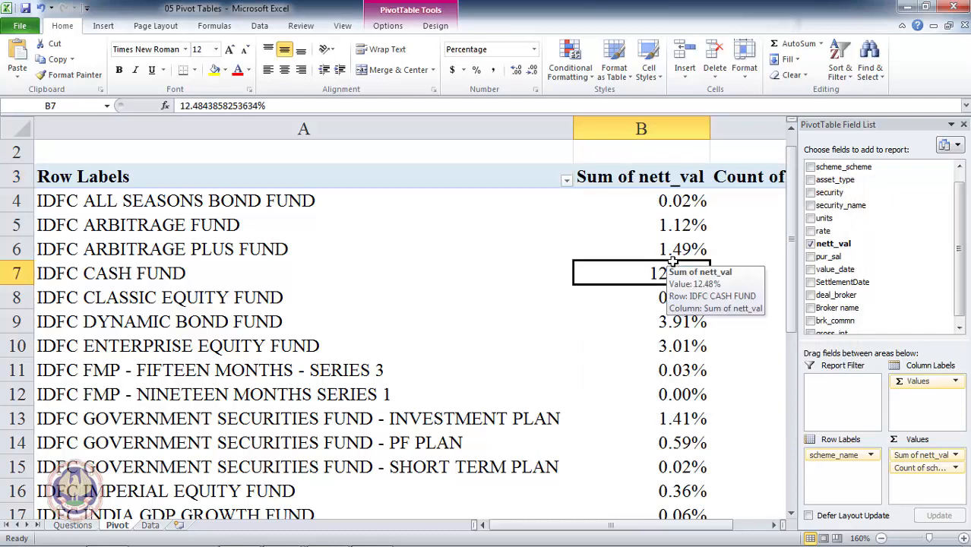
key(Up)
key(Up)
key(Up)
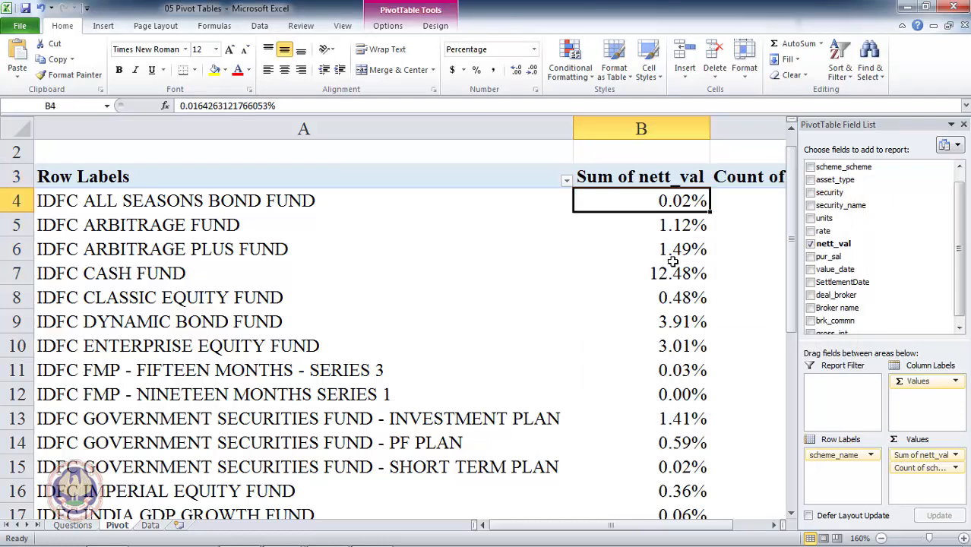
key(Down)
key(Up)
key(Up)
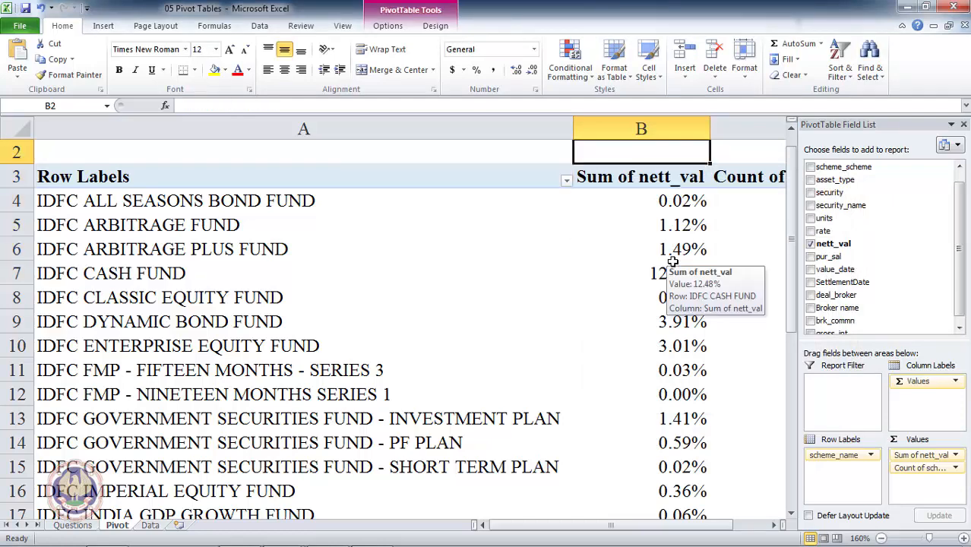
key(Down)
key(Down)
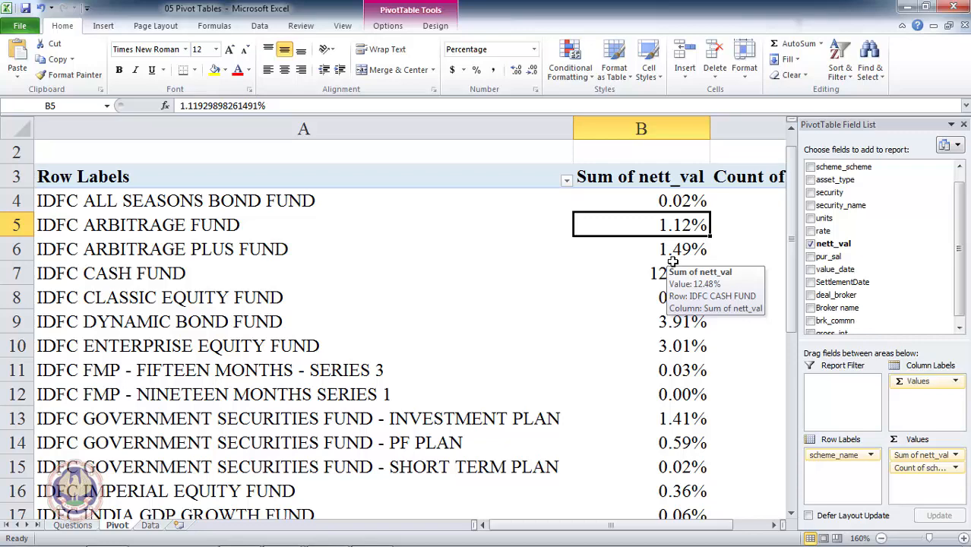
key(Down)
key(Down)
key(Down)
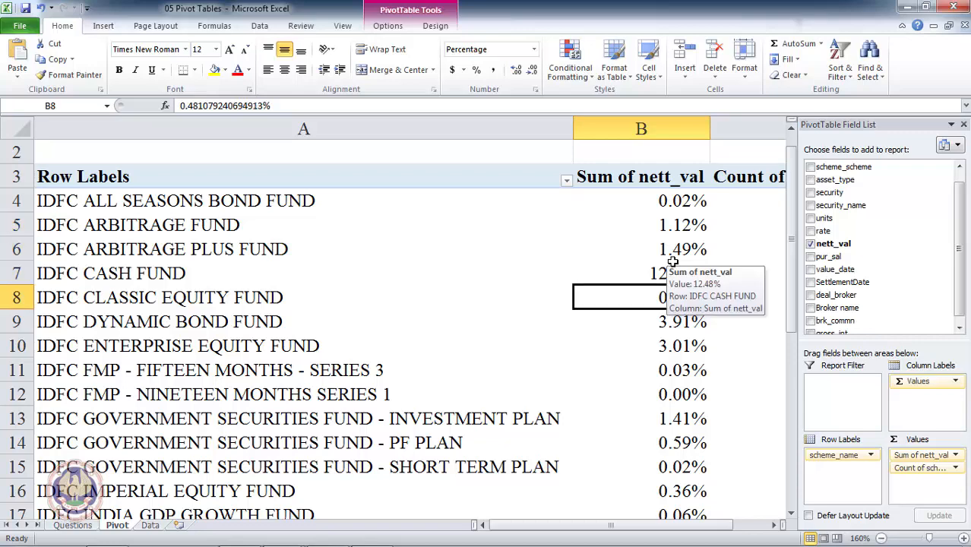
key(Down)
key(Down)
key(Down)
- Check the nett_val Grand Total percentage and the shares of the last schemes in the PivotTable
key(ctrl+Down)
key(Down)
key(Down)
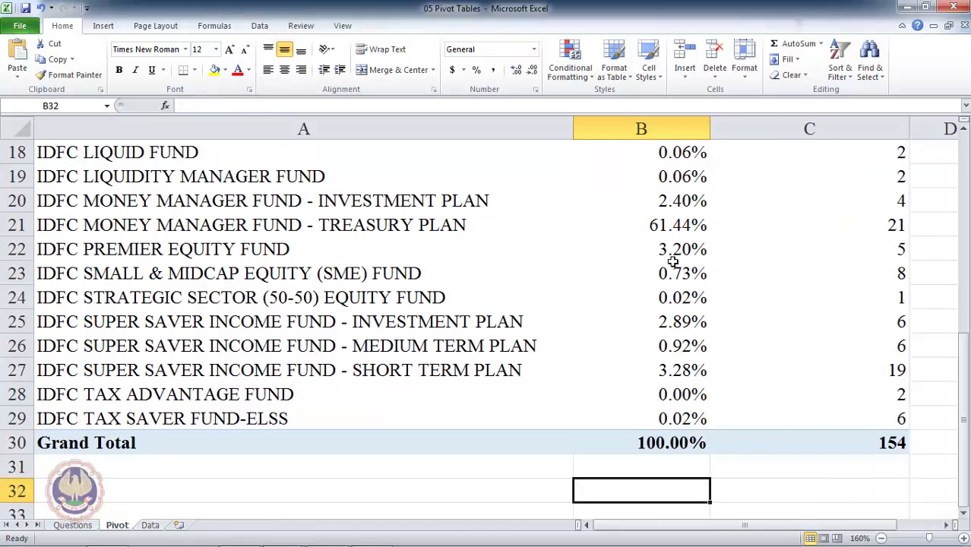
key(Up)
key(Up)
key(Up)
key(Down)
key(Down)
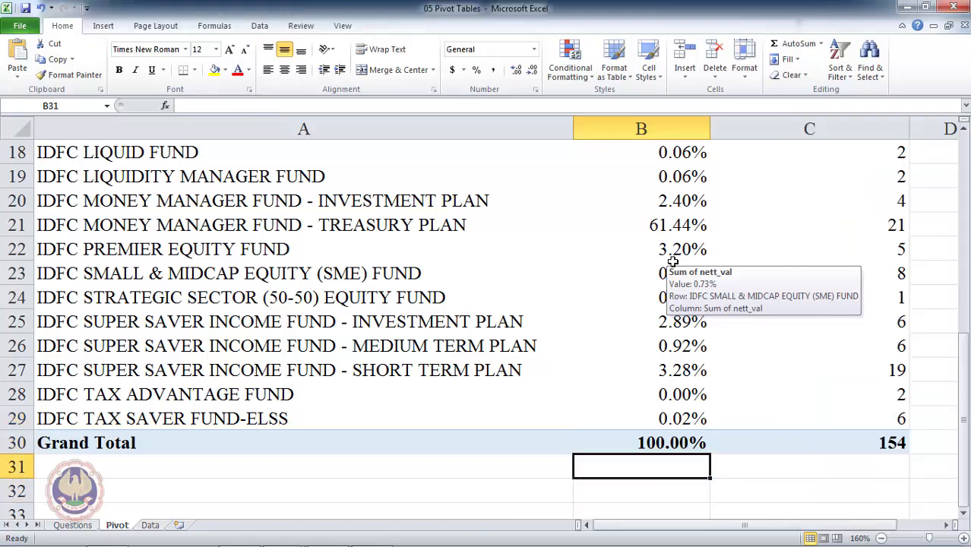
key(Up)
key(Up)
key(Up)
key(Up)
key(Up)
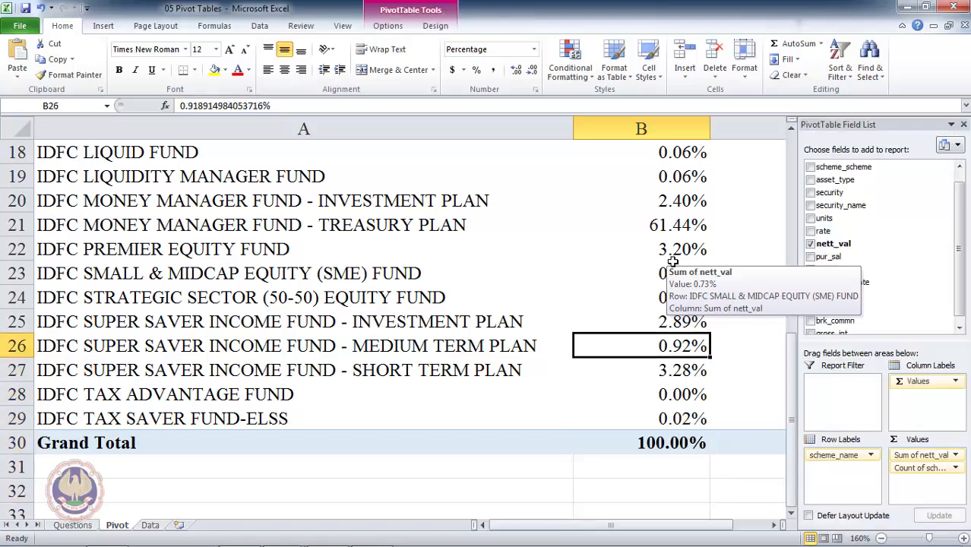
key(Down)
key(Down)
key(Down)
key(Down)
key(Up)
- Return to the Sum of nett_val heading and compare the percentages of the first four schemes
key(ctrl+Up)
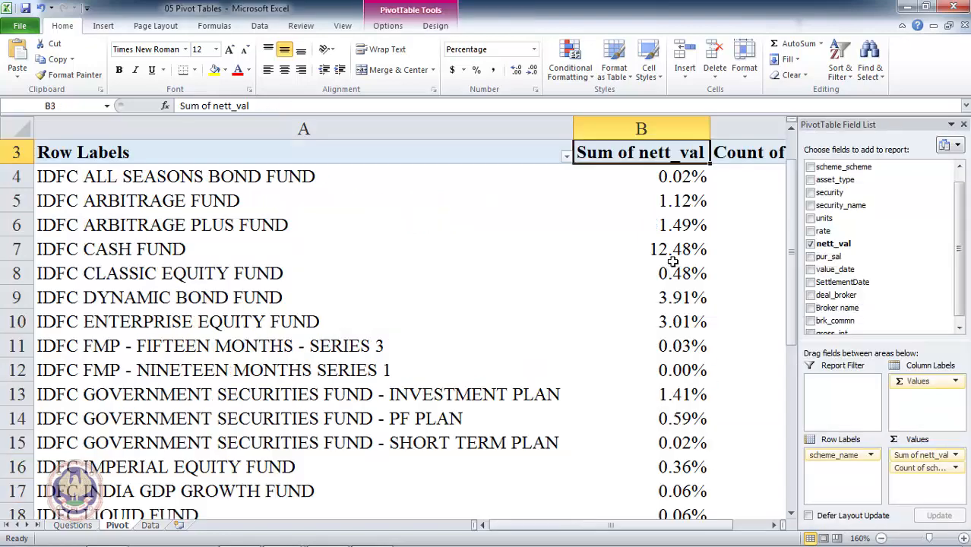
key(Down)
key(Down)
key(Down)
key(Down)
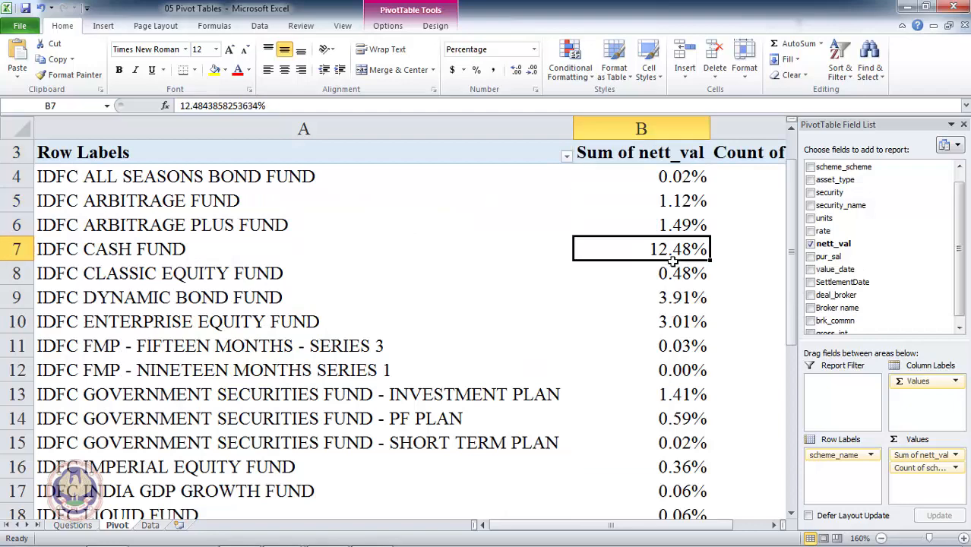
key(Up)
key(Up)
key(Up)
key(Down)
key(Down)
key(Up)
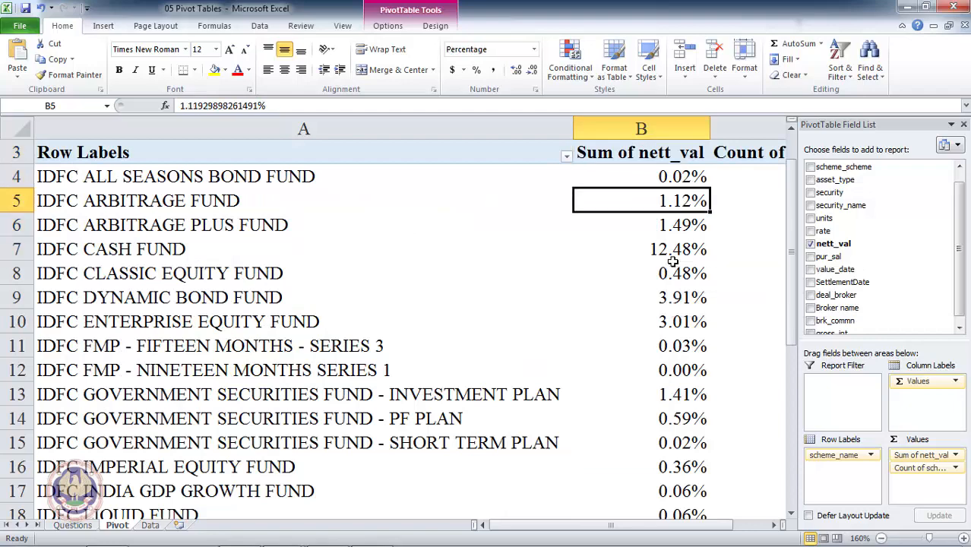
key(Up)
key(Down)
key(Up)
key(Up)
key(Up)
key(Up)
key(Down)
key(Down)
key(Down)
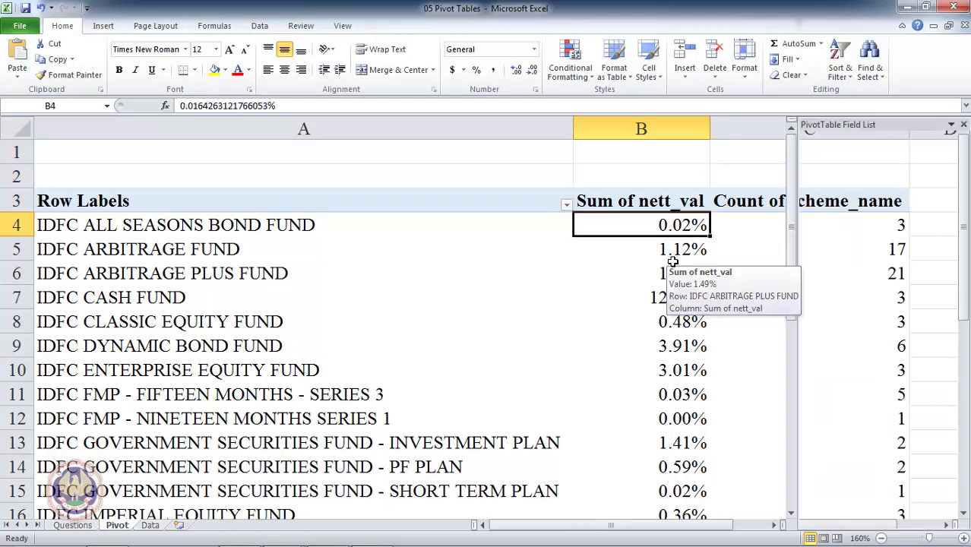
- Examine the Show Values As calculations offered for Sum of nett_val, through to the running total and rank options
click(682, 201)
double_click(682, 200)
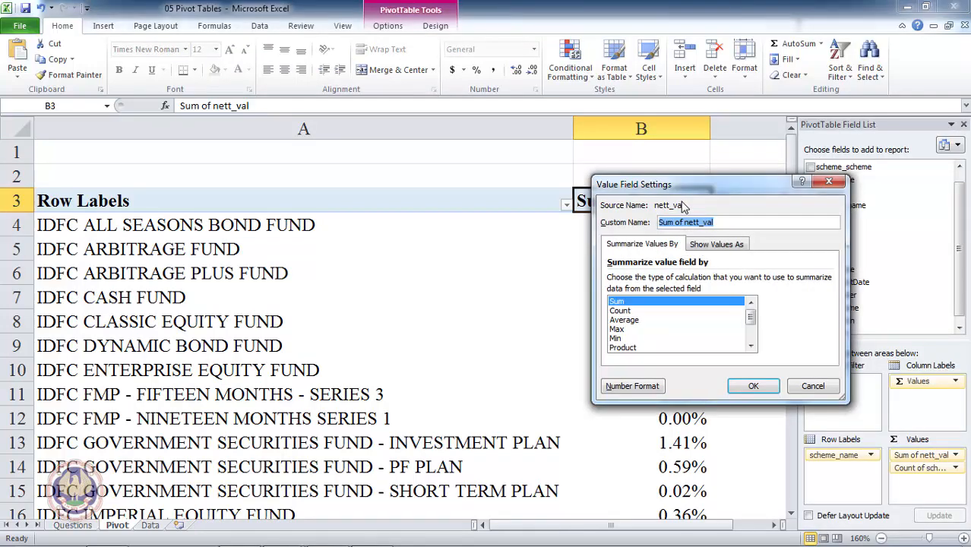
click(728, 247)
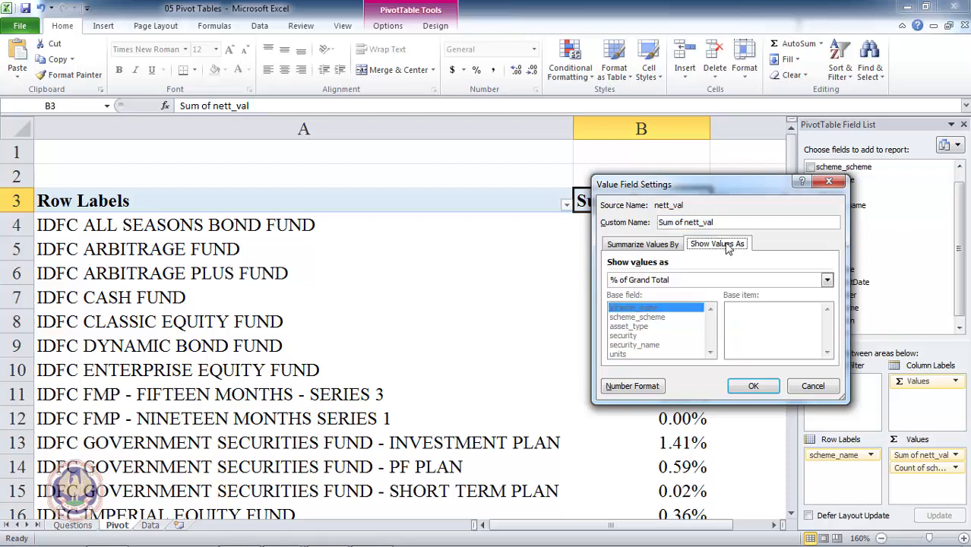
click(827, 280)
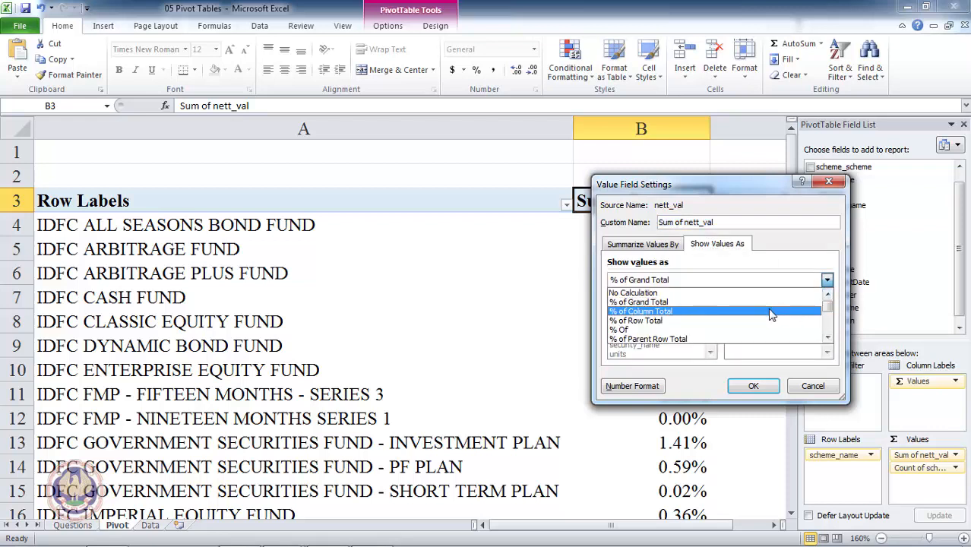
key(Down)
key(Down)
key(Down)
key(Down)
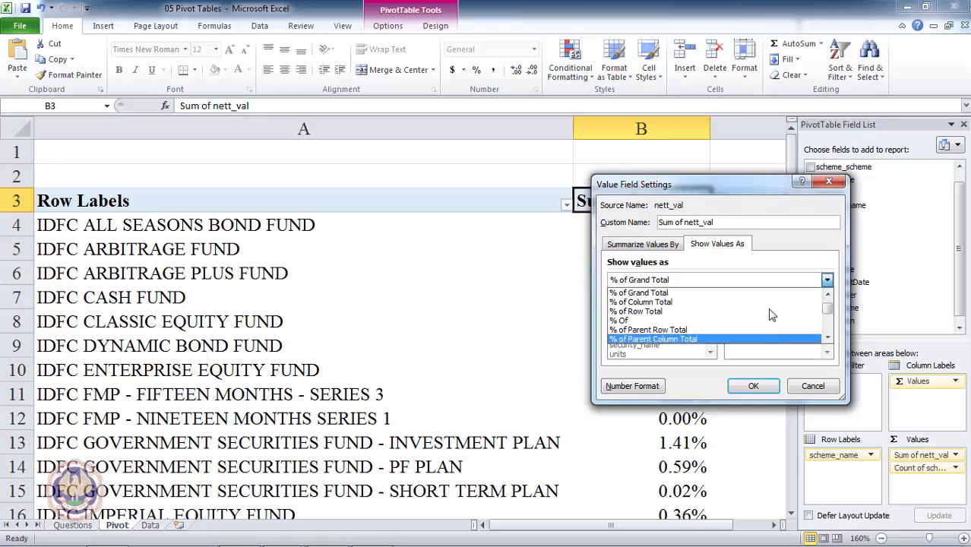
key(Down)
key(Up)
key(Up)
key(Up)
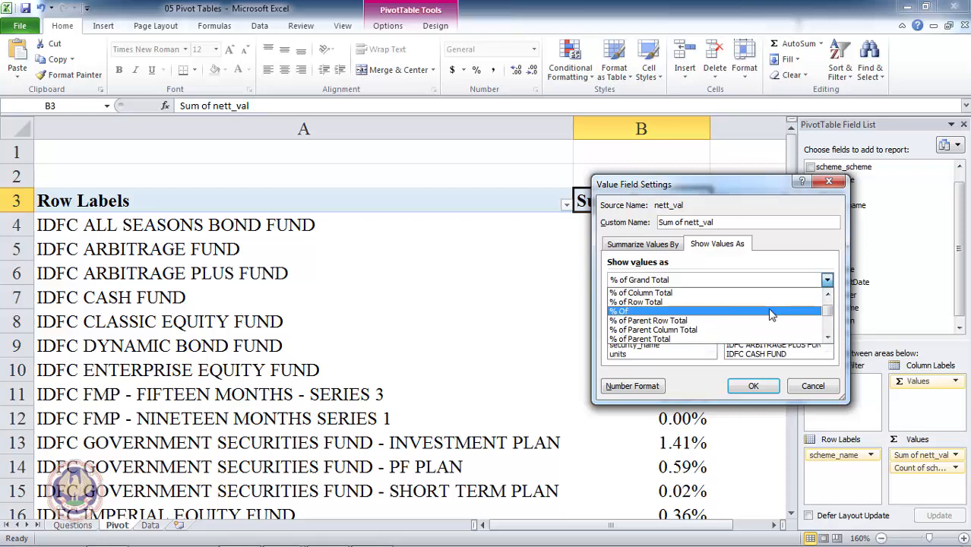
key(Down)
key(Down)
key(Down)
key(Down)
key(Down)
key(Down)
key(Down)
key(Down)
key(Down)
key(Down)
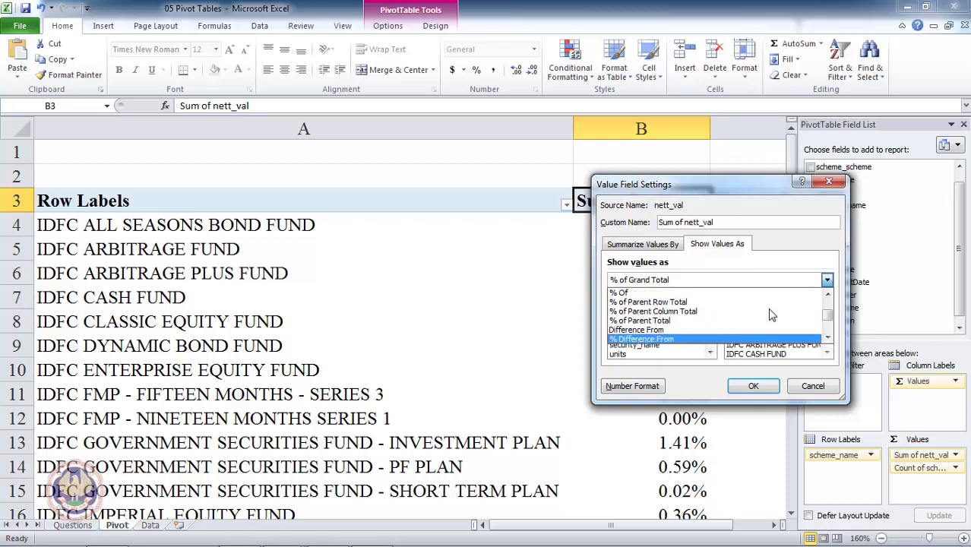
key(Up)
key(Up)
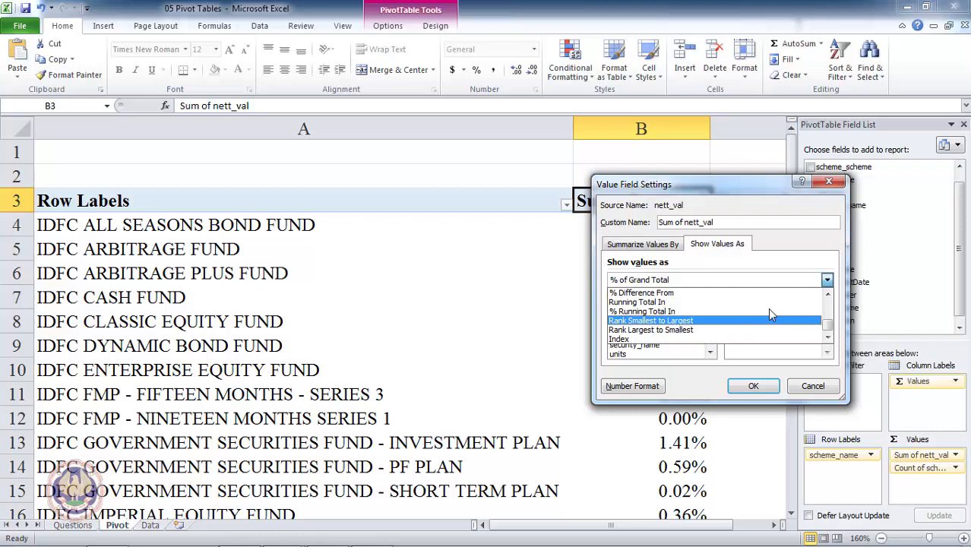
- Set the nett_val field to show its values with No Calculation
key(Up)
key(Up)
key(Up)
key(Up)
key(Up)
key(Up)
key(Up)
key(Up)
key(Up)
key(Up)
key(Up)
key(Up)
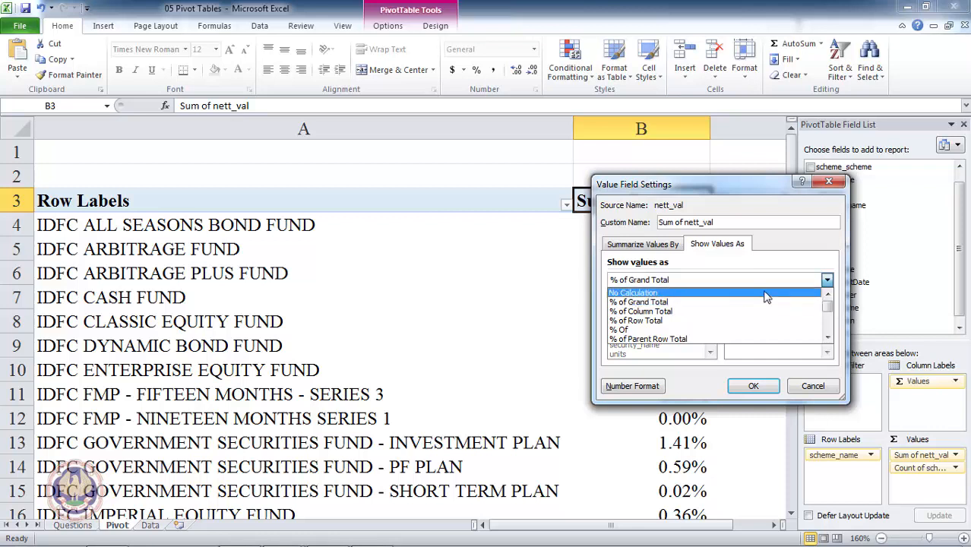
click(767, 295)
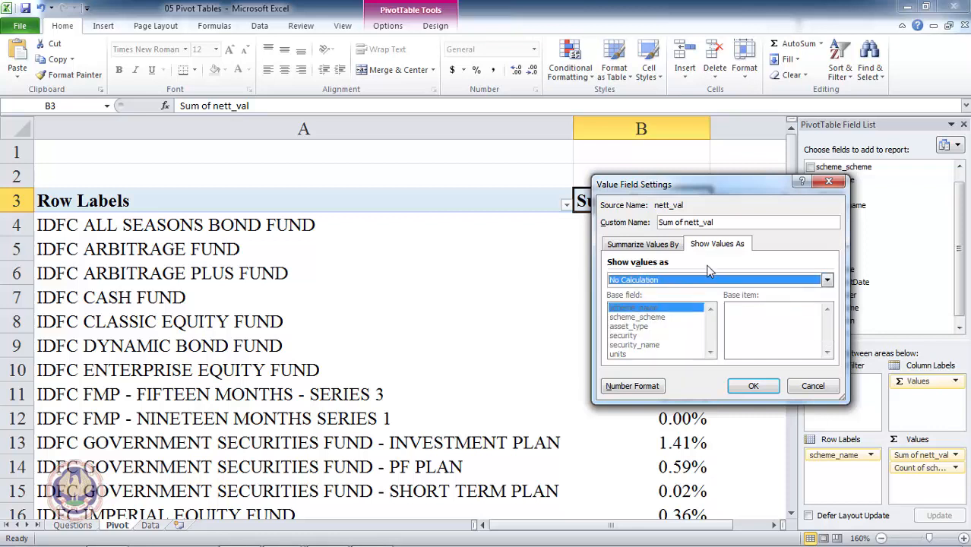
- Give the nett_val sum the custom name "Total Taded Value" and apply the value field settings
click(672, 245)
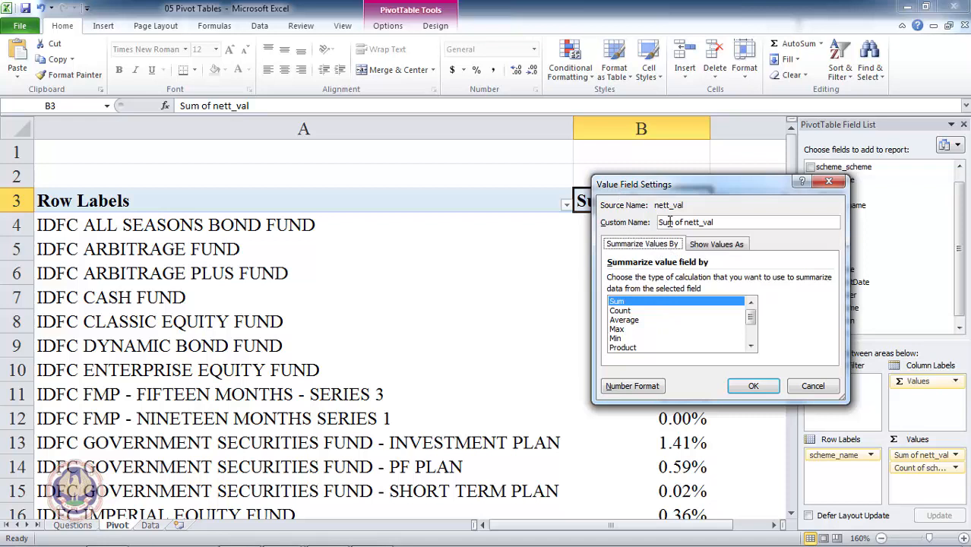
click(716, 222)
key(BackSpace)
key(BackSpace)
key(BackSpace)
key(BackSpace)
key(BackSpace)
key(BackSpace)
key(BackSpace)
key(BackSpace)
key(BackSpace)
key(BackSpace)
key(BackSpace)
key(BackSpace)
key(BackSpace)
key(BackSpace)
key(BackSpace)
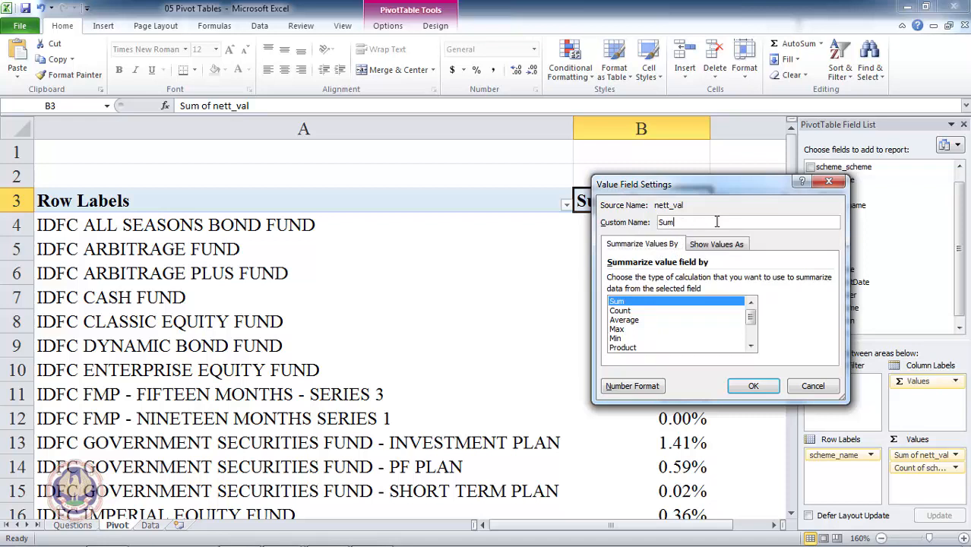
text(Total Taded Value)
click(752, 385)
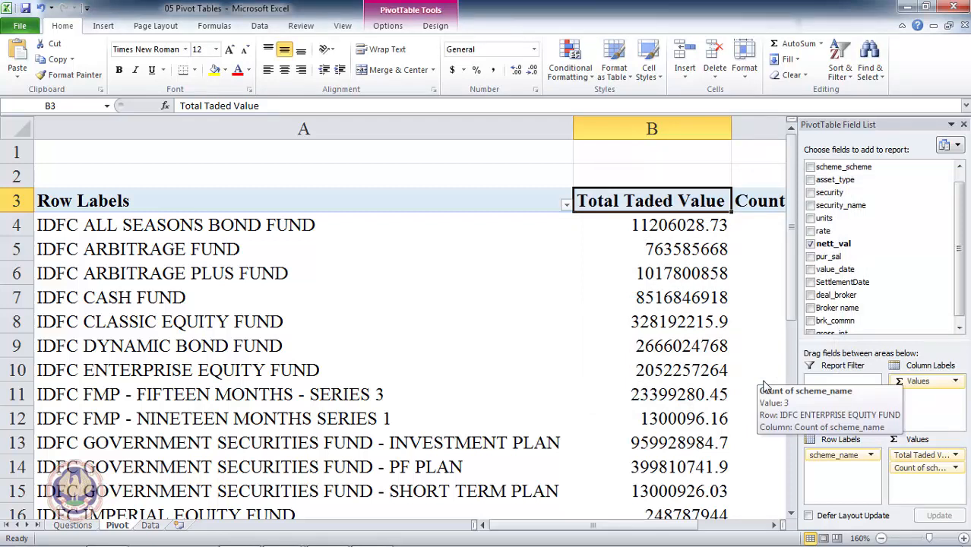
key(Down)
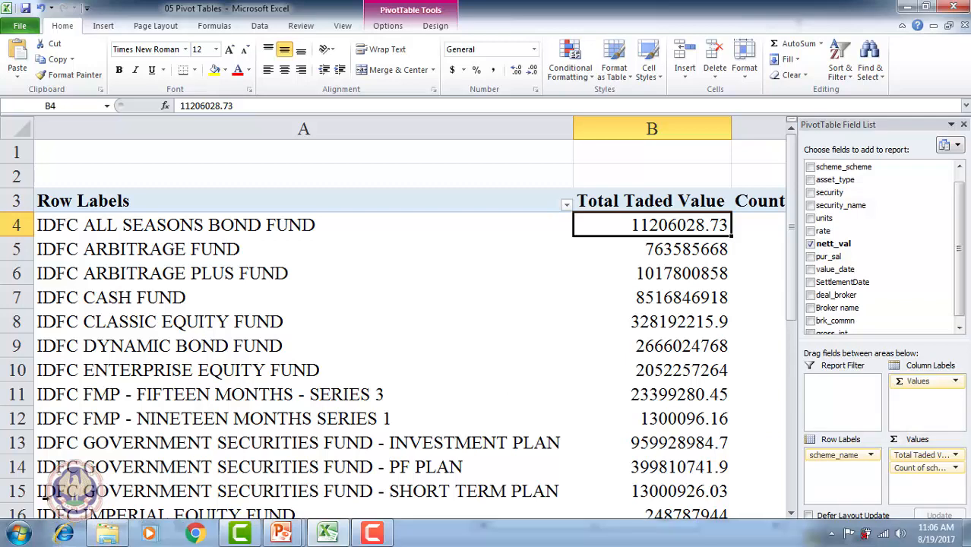
- Read questions 2 and 3 on the Questions sheet about schemewise traded, purchase and sale values and trade numbers
click(73, 525)
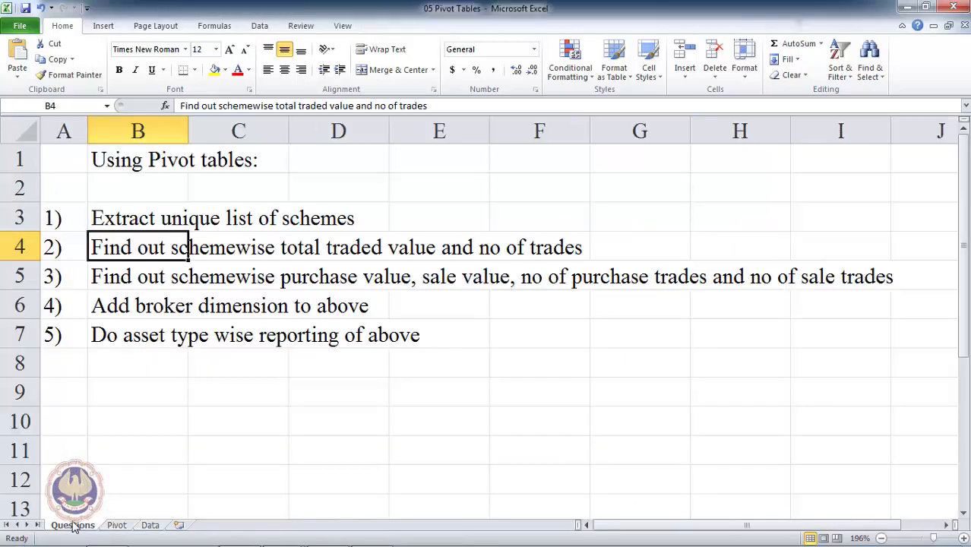
key(Down)
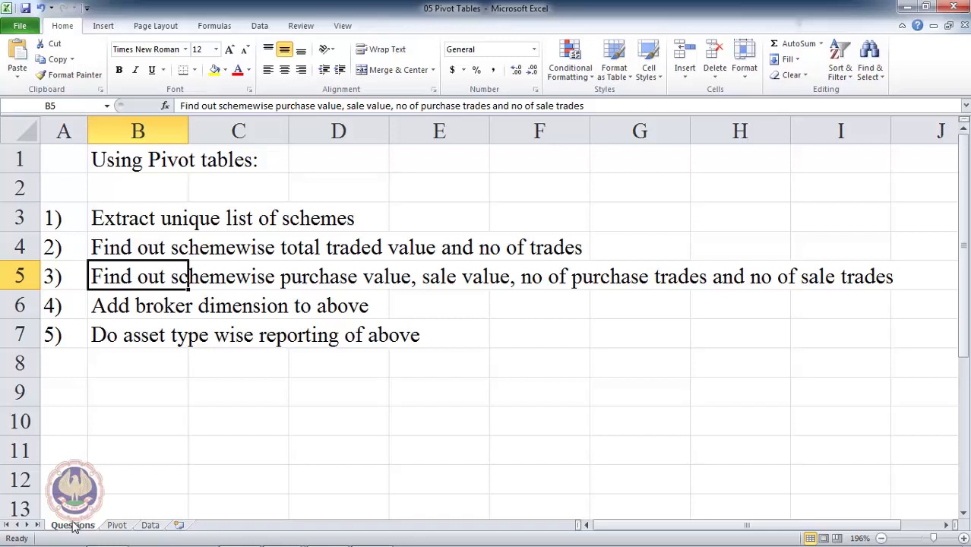
key(Up)
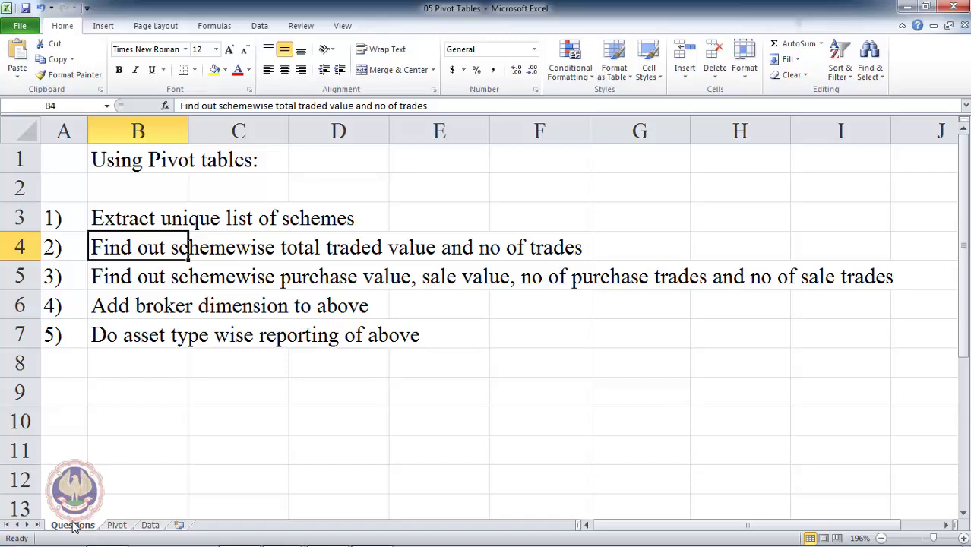
key(Down)
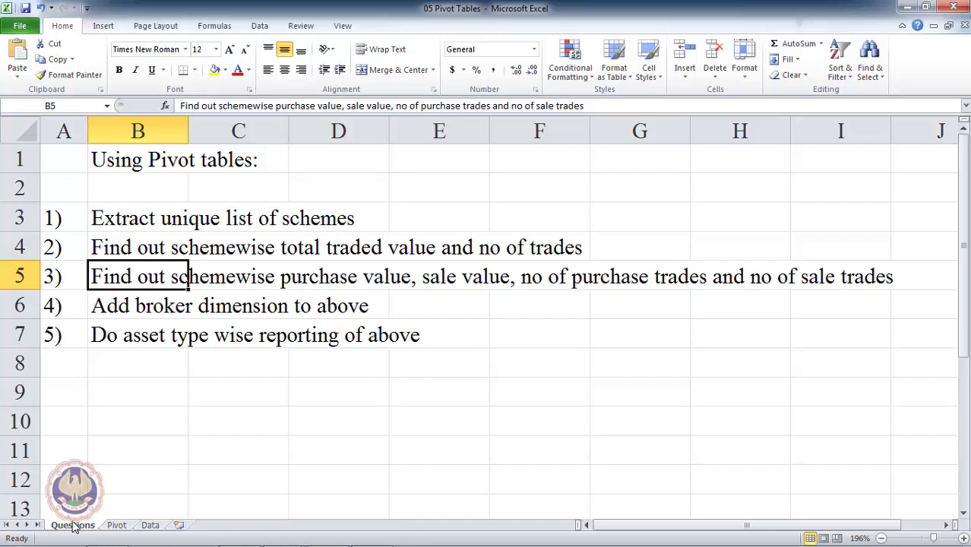
- Check question 3 on the Questions sheet and browse the trade fields across the Data sheet up to value_date
key(Up)
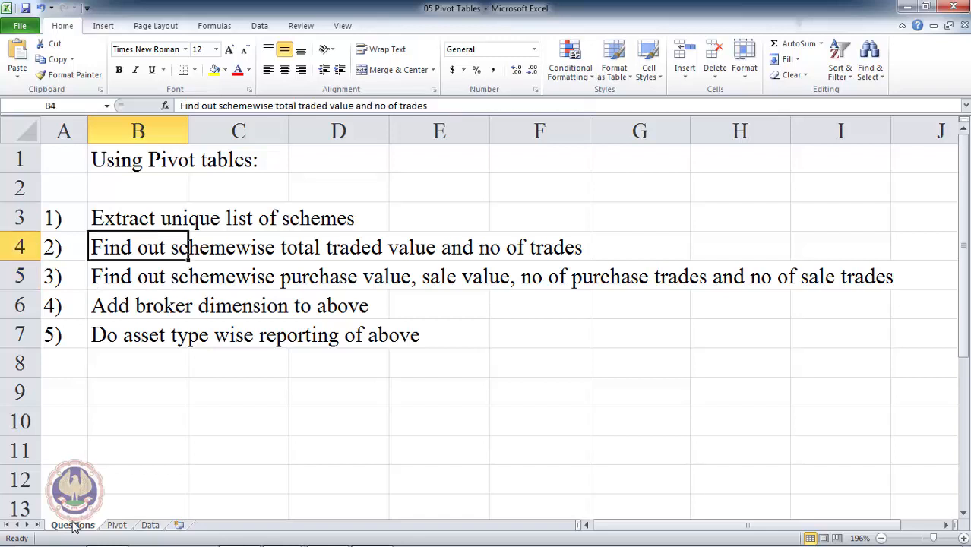
key(Down)
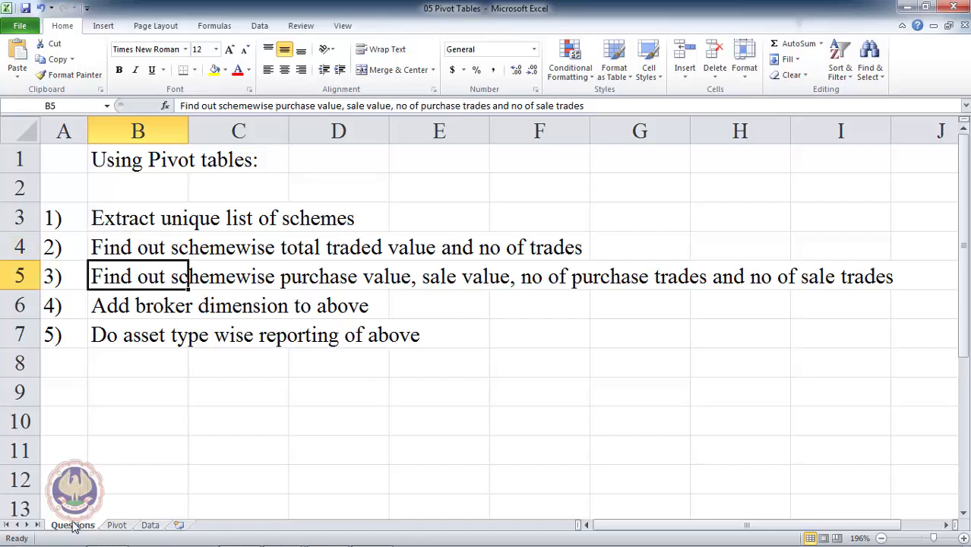
click(120, 526)
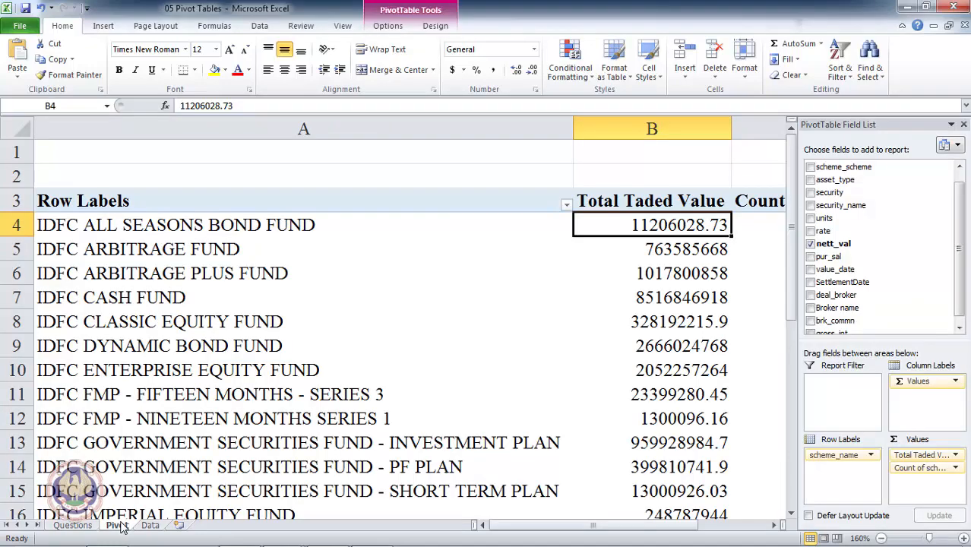
click(150, 526)
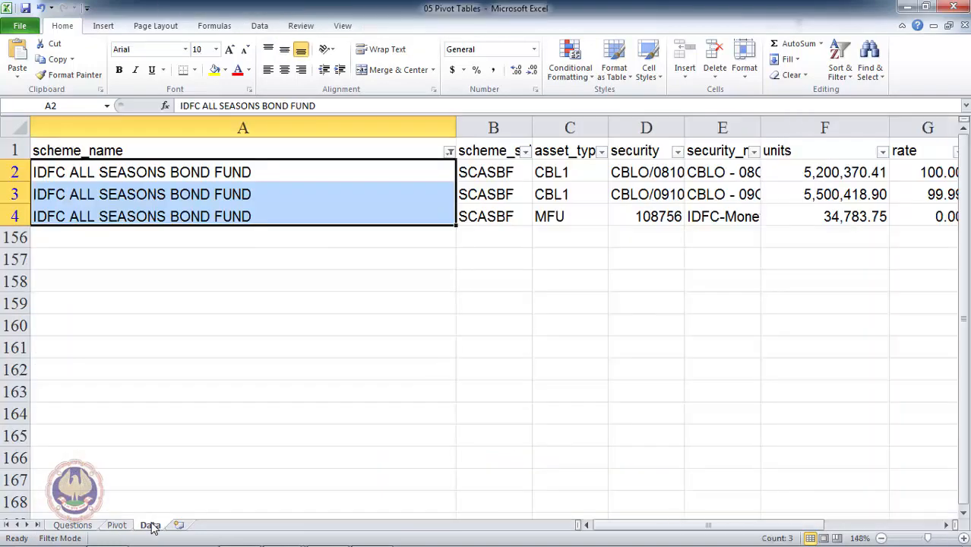
key(Up)
key(Right)
key(Down)
key(Left)
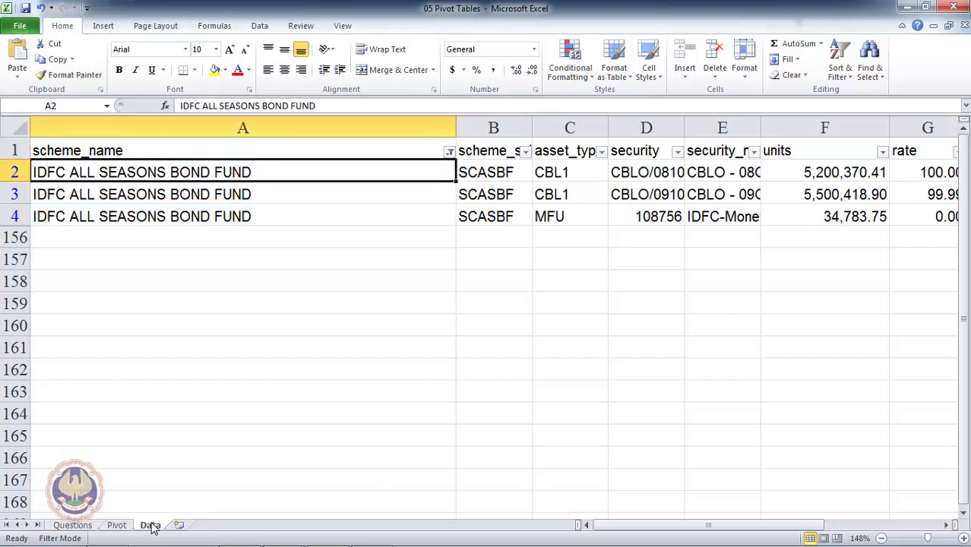
key(Right)
key(Left)
key(Down)
key(Up)
key(Right)
key(Right)
key(Right)
key(Right)
key(Right)
key(Right)
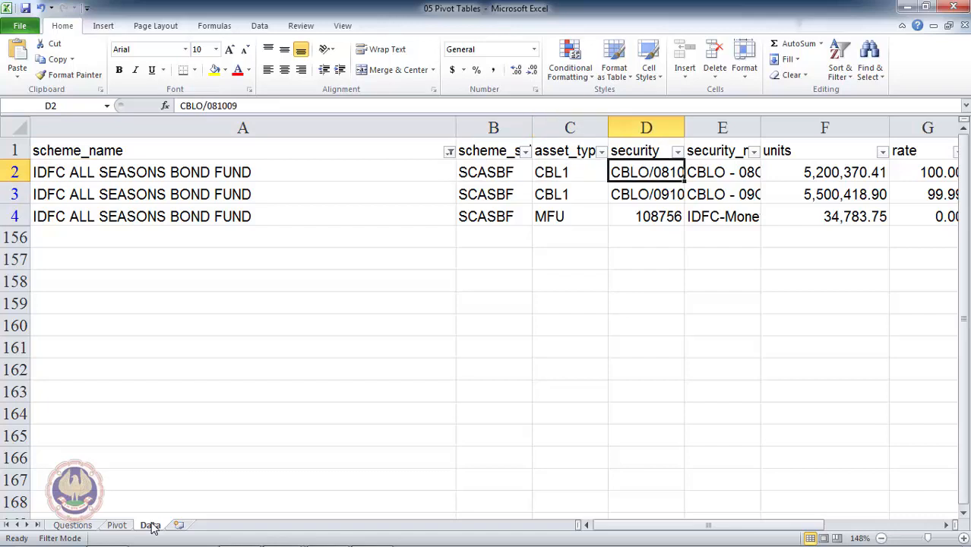
key(Right)
key(Right)
key(Right)
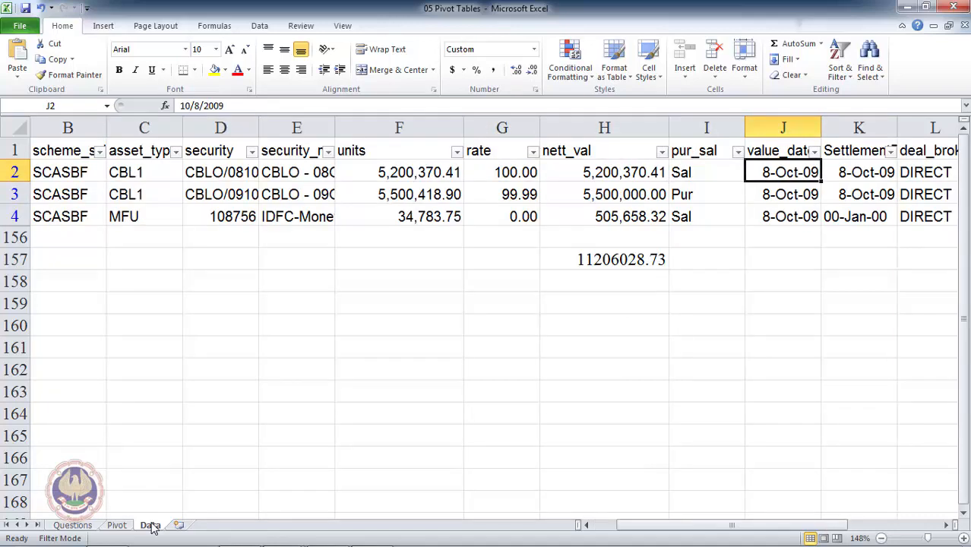
- Examine the Pur and Sal entries under the pur_sal heading of the Data sheet
key(Left)
key(Up)
key(Down)
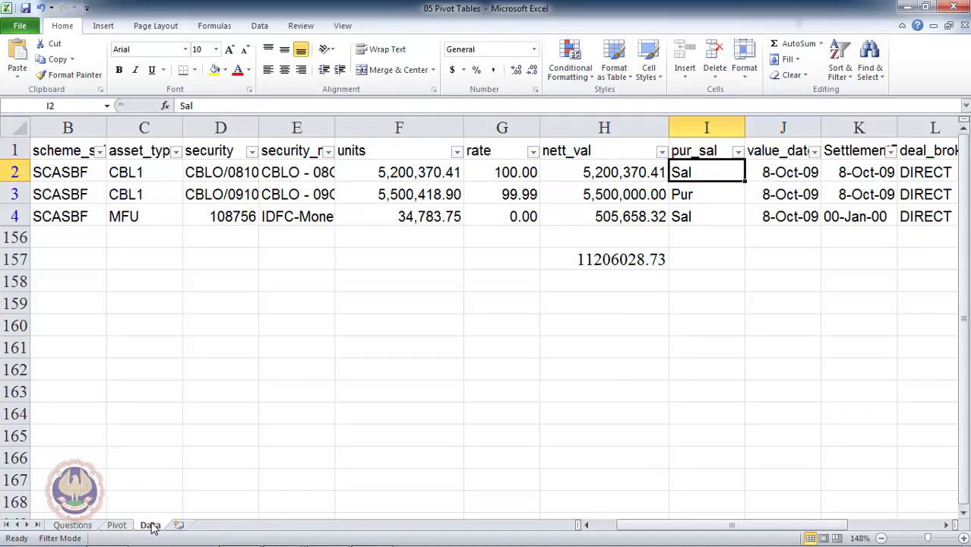
key(Down)
key(Down)
key(Up)
key(Up)
key(Up)
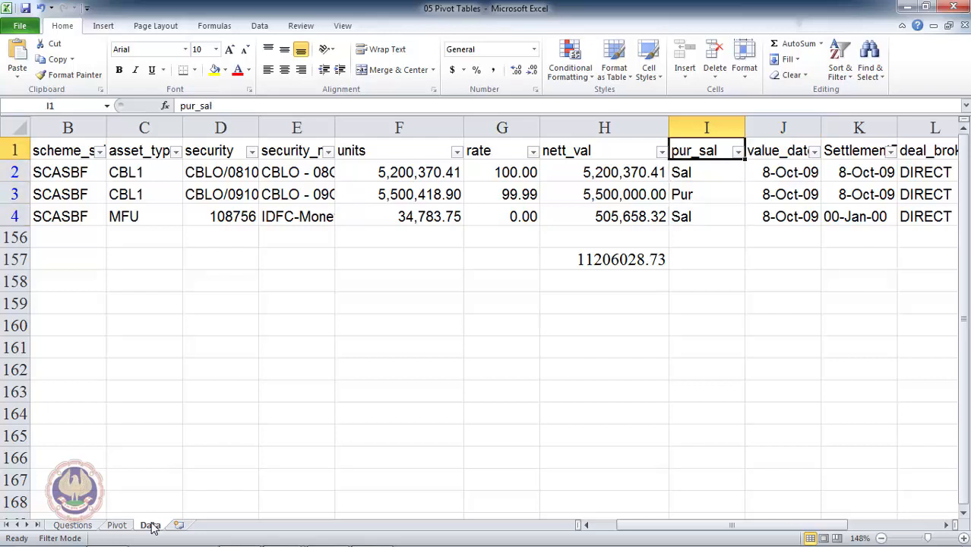
key(Down)
key(Down)
key(Up)
key(Up)
key(Down)
key(Up)
- Filter pur_sal to Pur only and check the nett_val subtotal in H157
click(738, 153)
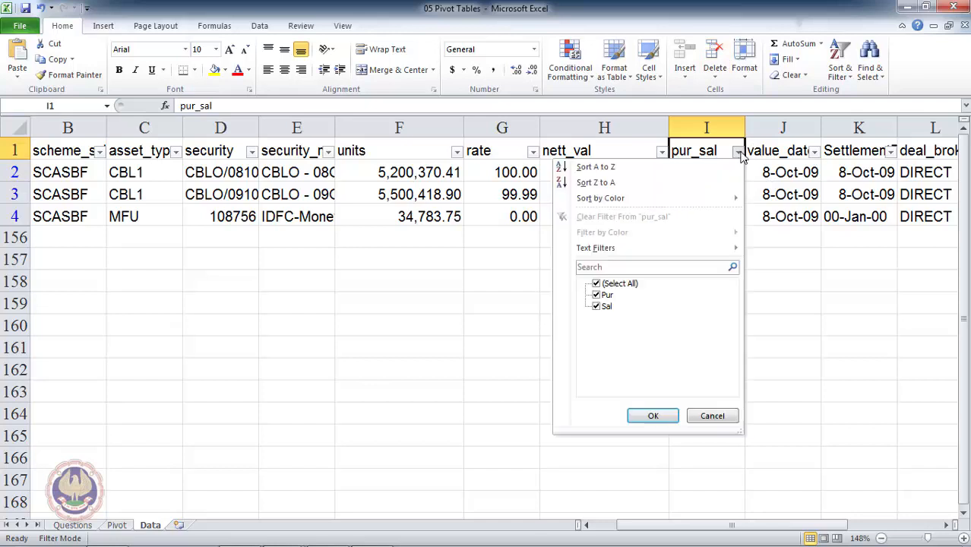
click(597, 308)
click(653, 416)
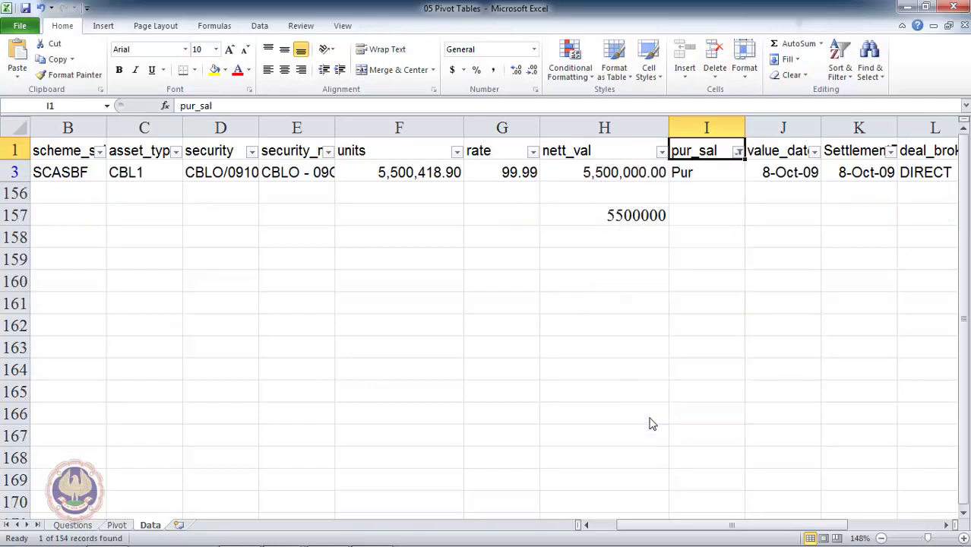
click(629, 220)
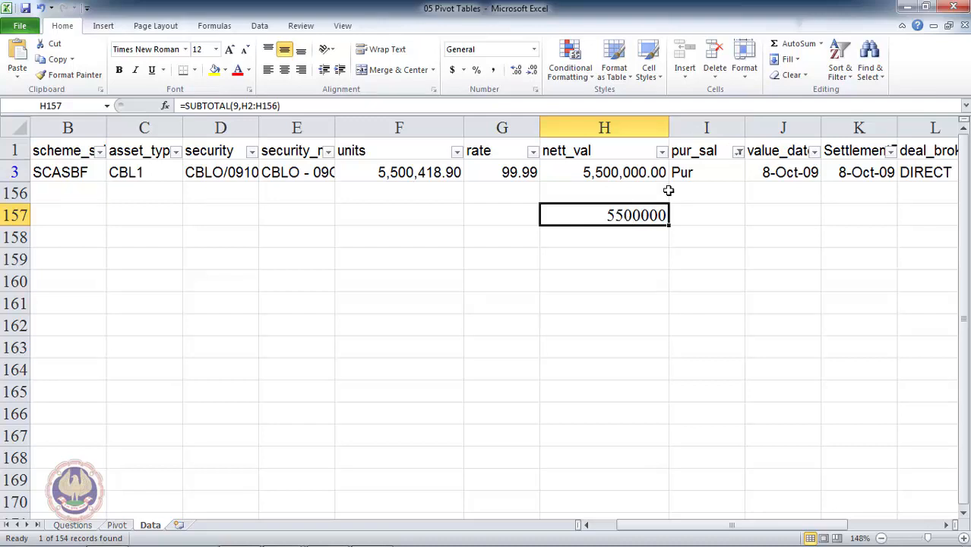
- Switch the pur_sal filter to show only Sal trades
click(739, 153)
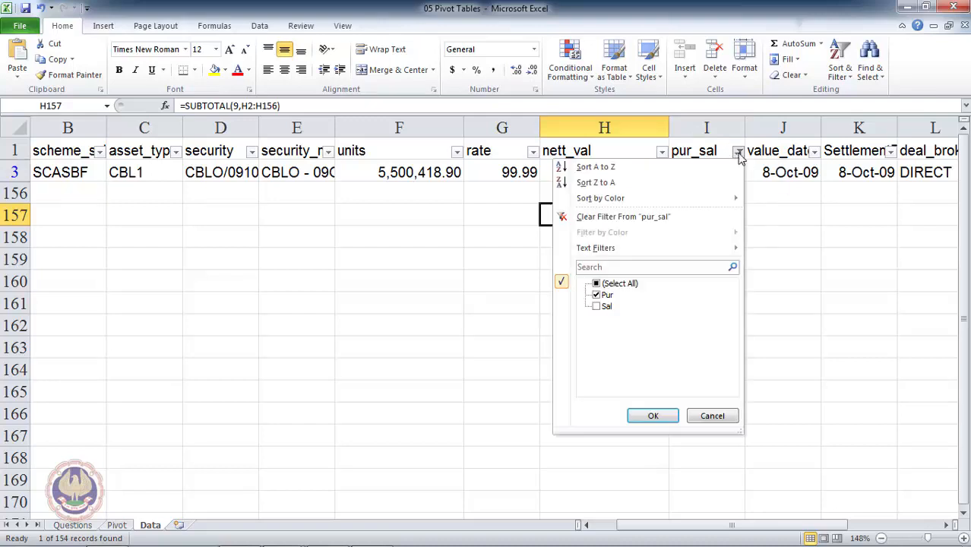
click(597, 295)
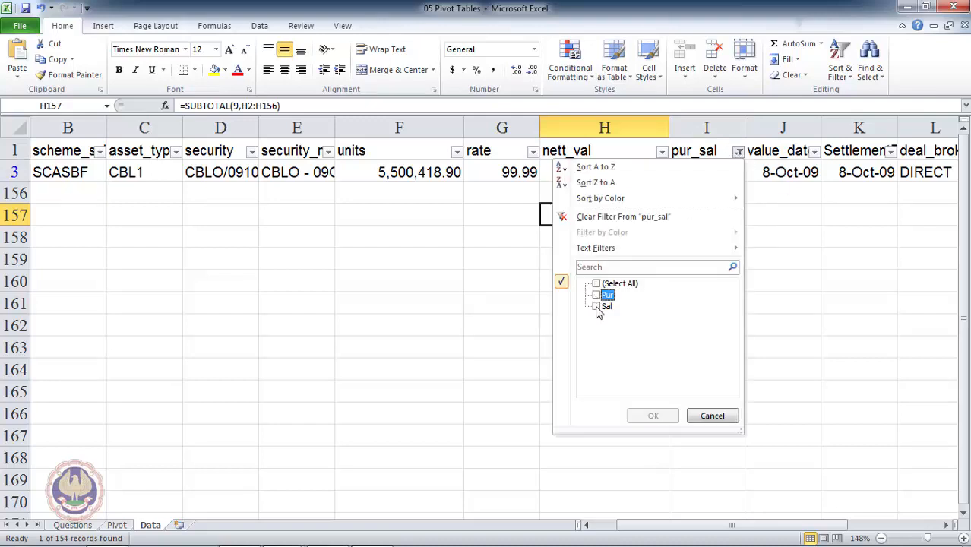
click(598, 305)
click(652, 417)
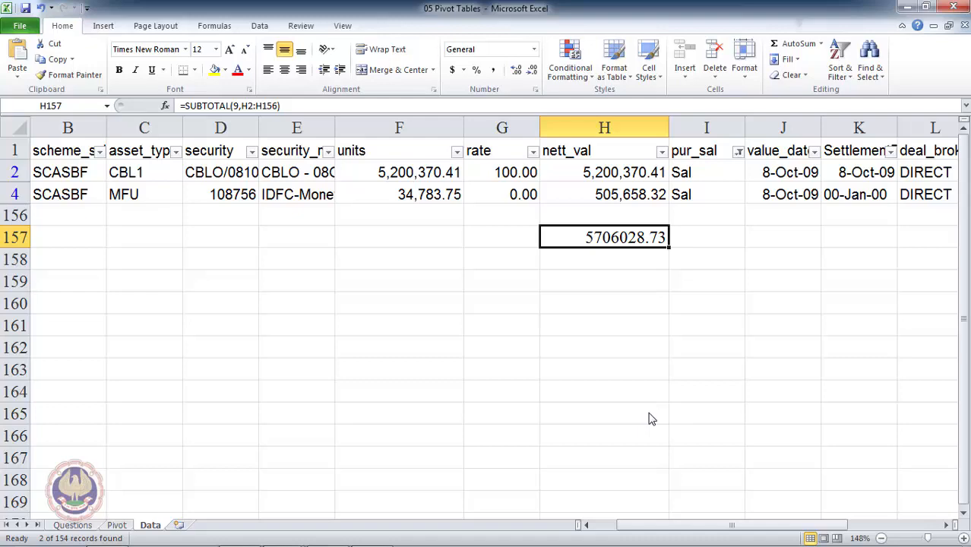
- Examine the Total Taded Value and Count of scheme_name columns for the first schemes on the Pivot sheet
click(118, 526)
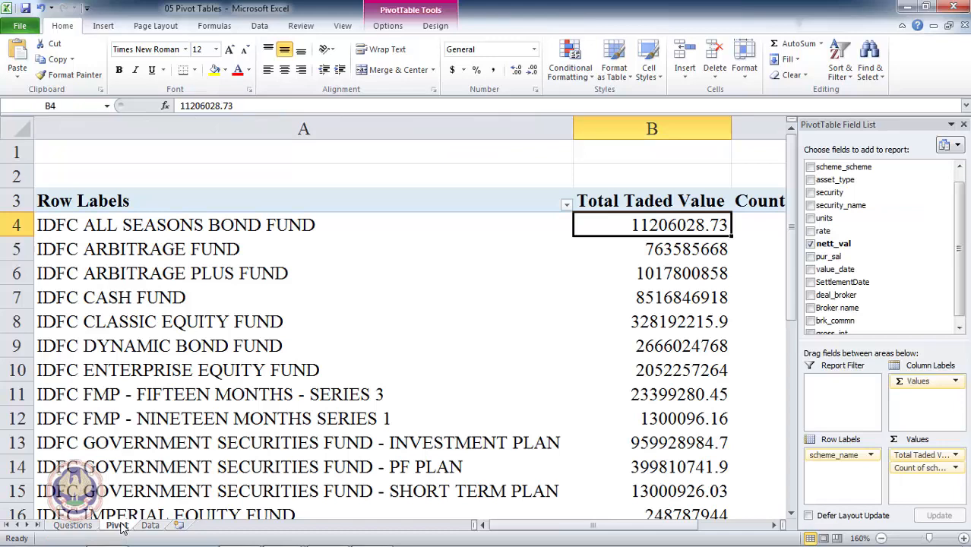
key(Right)
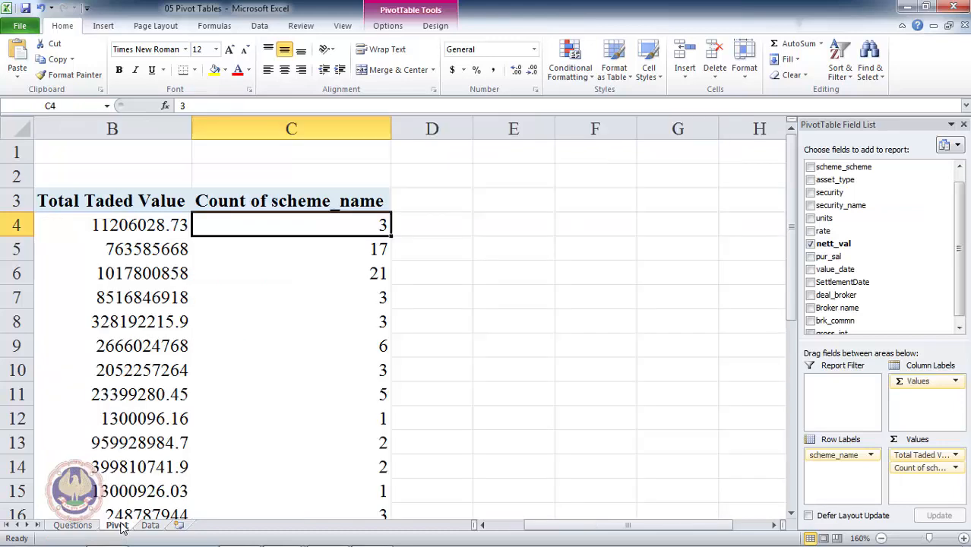
key(Down)
key(Up)
key(Up)
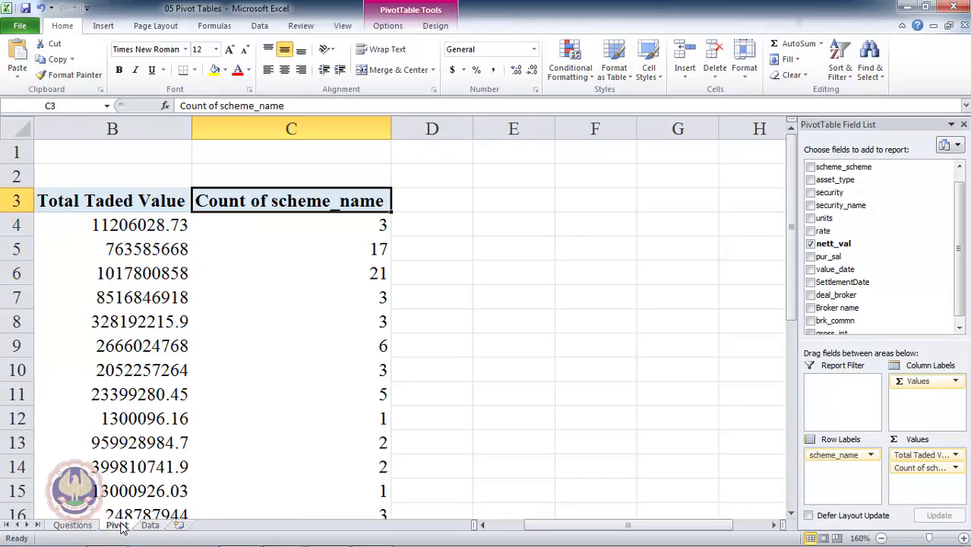
key(Down)
key(Down)
key(Up)
key(Right)
key(Left)
key(Left)
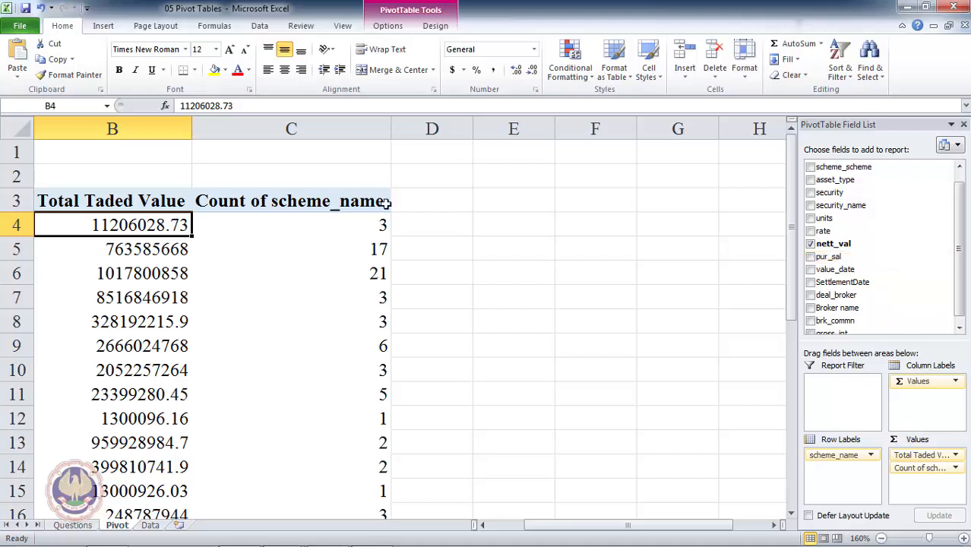
- Add the pur_sal field to the pivot table's Column Labels, below Values
mouse_move(150, 238)
click(322, 226)
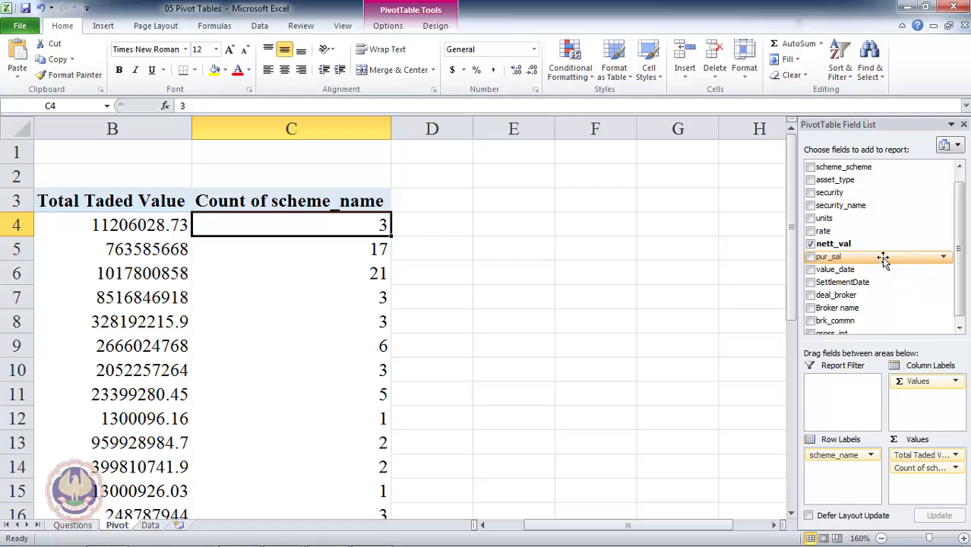
drag(883, 259, 931, 414)
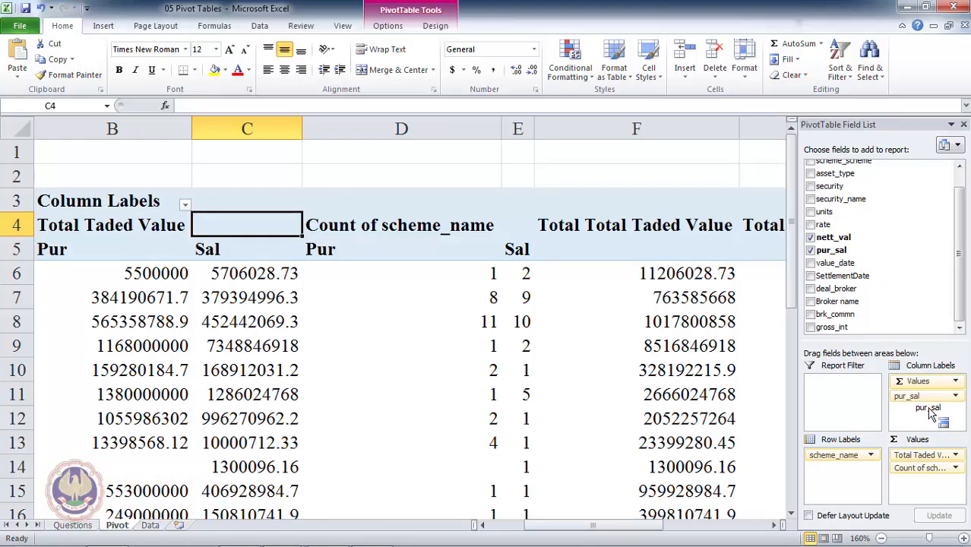
click(450, 296)
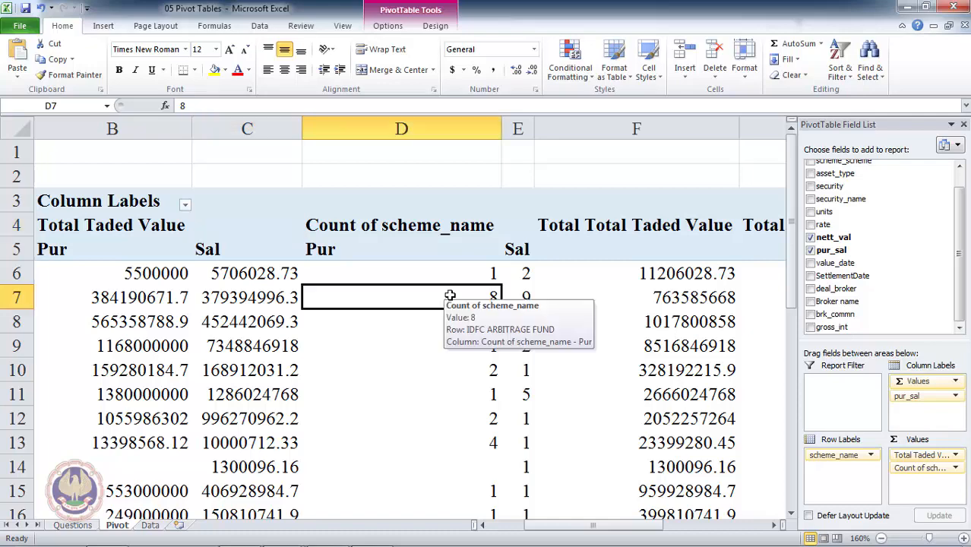
- Inspect the IDFC ARBITRAGE FUND row across its sale count and total columns, back to its purchase value
key(Right)
key(Right)
key(Right)
key(Right)
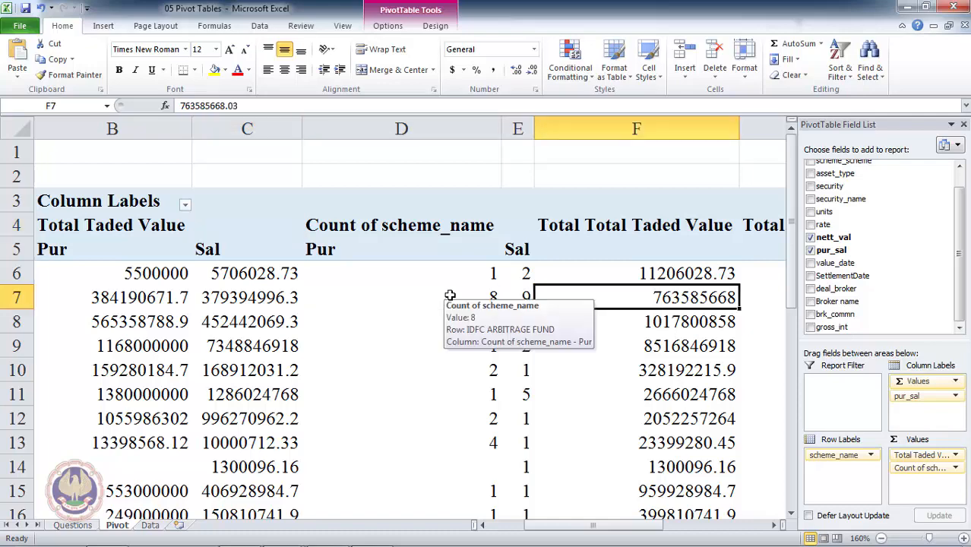
key(Left)
key(Right)
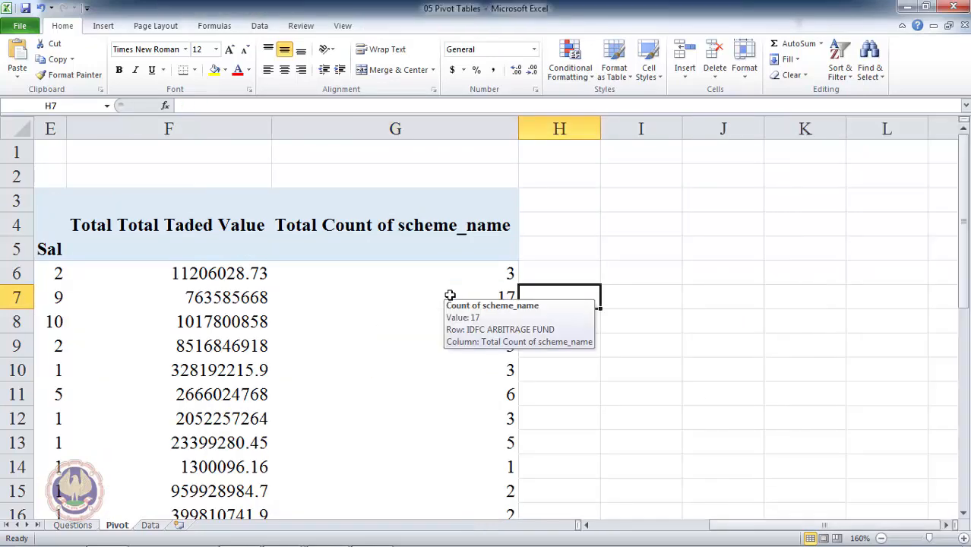
key(Left)
key(Left)
key(Left)
key(Left)
key(Left)
key(Left)
key(Left)
key(Right)
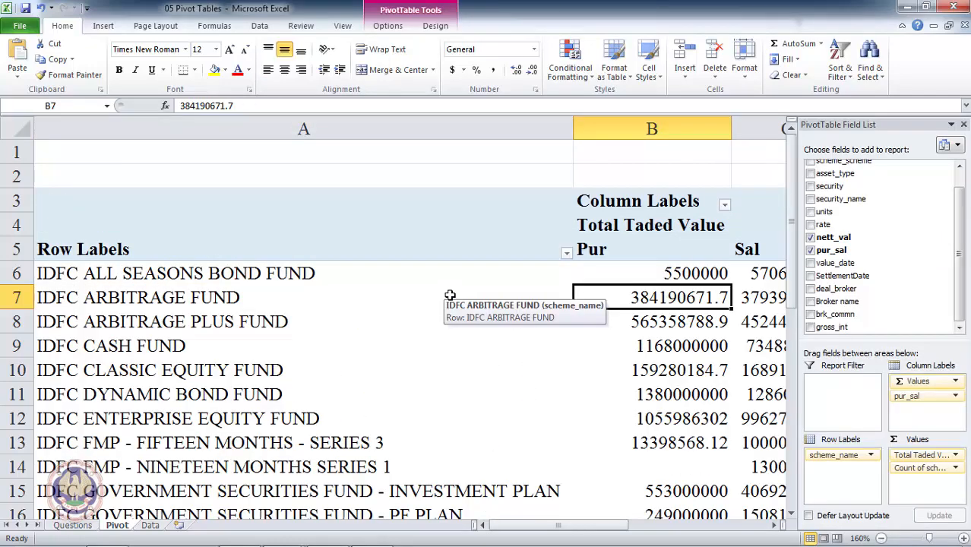
- Compare the IDFC ALL SEASONS BOND FUND purchase and sale values, trade counts and totals under their column headings
key(Up)
key(Up)
key(Up)
key(Down)
key(Down)
key(Right)
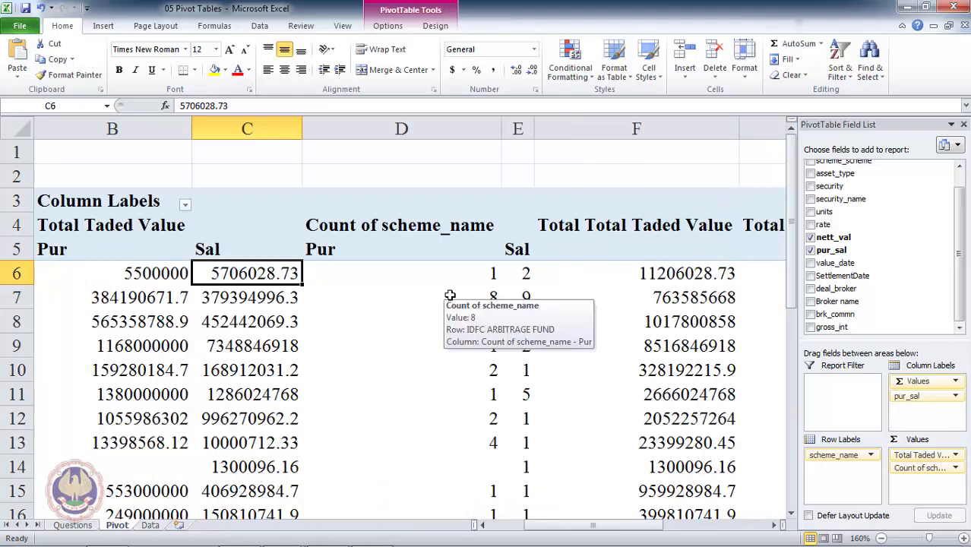
key(Right)
key(Left)
key(Left)
key(Right)
key(Left)
key(Up)
key(Up)
key(Up)
key(Down)
key(Down)
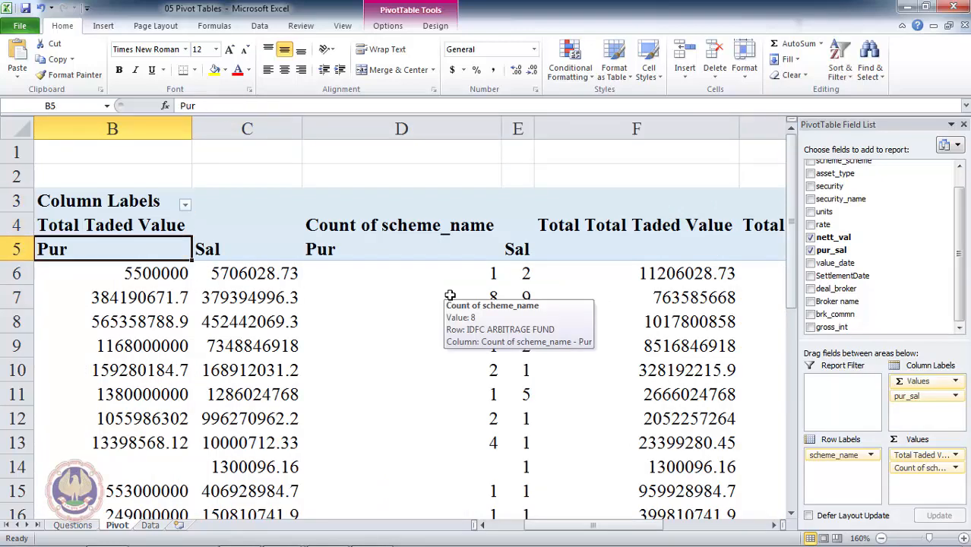
key(Down)
key(Right)
key(Right)
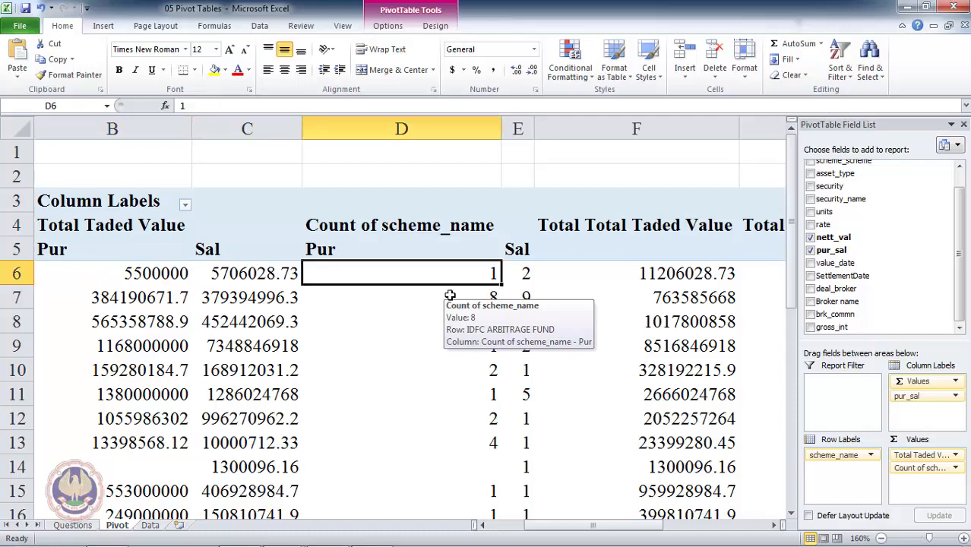
key(Right)
key(Right)
key(Right)
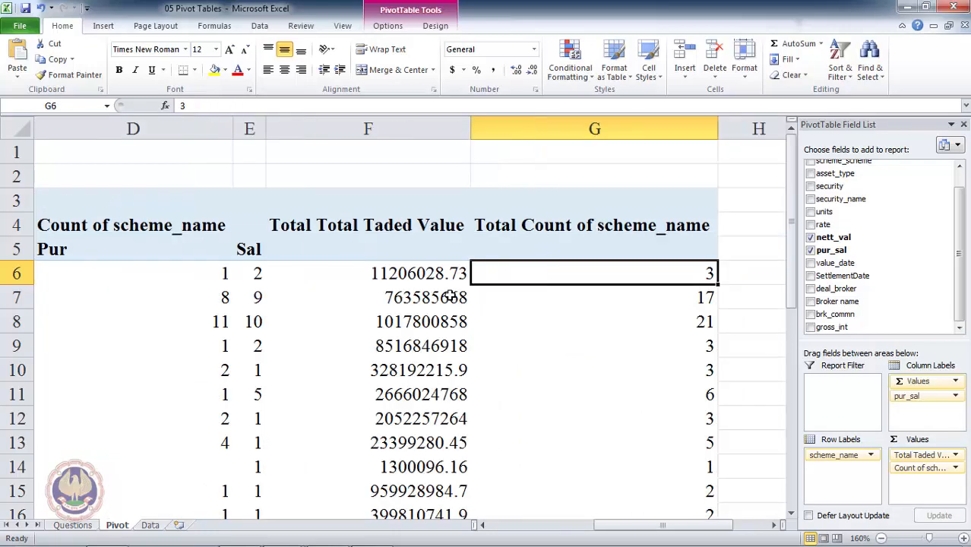
key(Left)
key(Right)
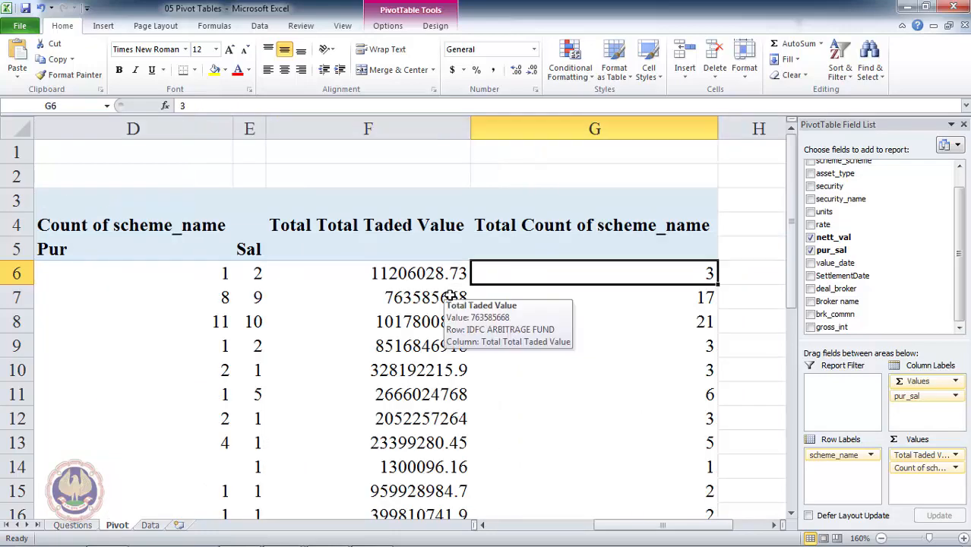
- Review the first scheme's sale and purchase values and read down the Pur values of the schemes below
key(Left)
key(Left)
key(Left)
key(Left)
key(Left)
key(Right)
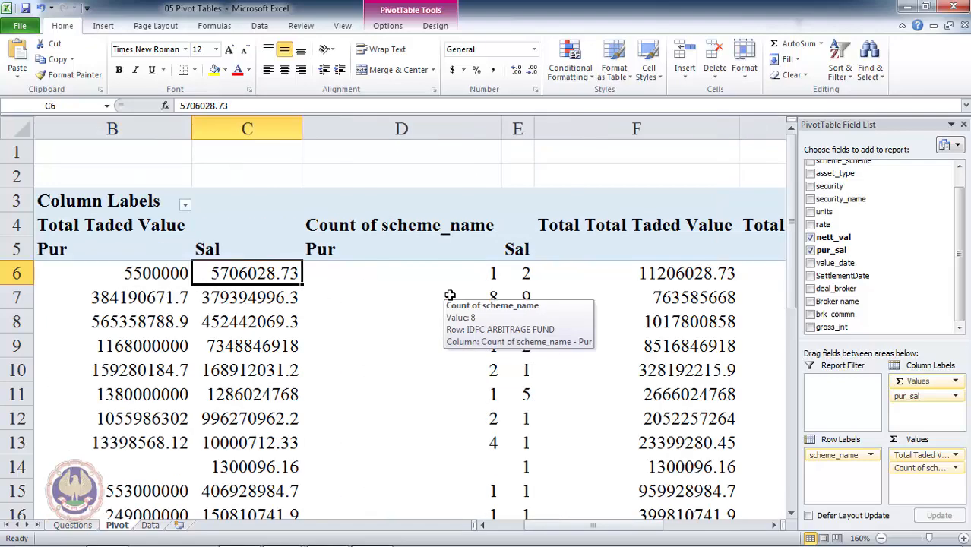
key(Left)
key(Left)
key(Right)
key(Right)
key(Left)
key(Down)
key(Down)
key(Down)
key(Down)
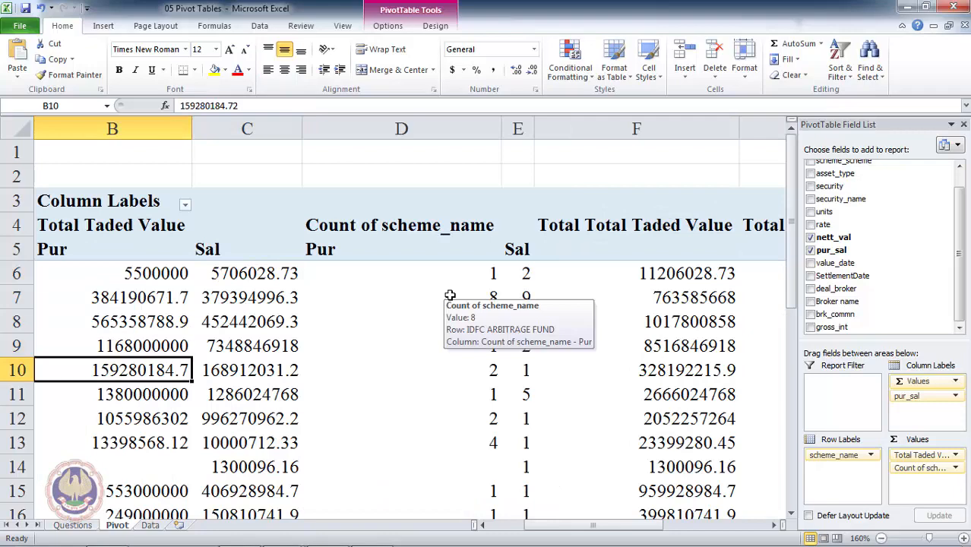
key(Down)
key(Down)
key(Down)
key(ctrl+Up)
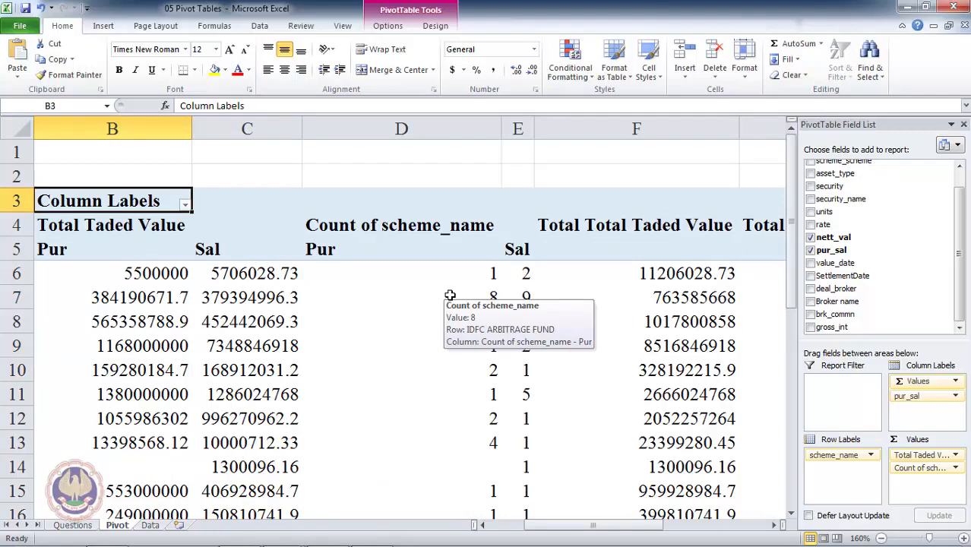
- Examine the Pur, Sal and Row Labels headings along with the first scheme names in the pivot table
key(Down)
key(Down)
key(Down)
key(Up)
key(Left)
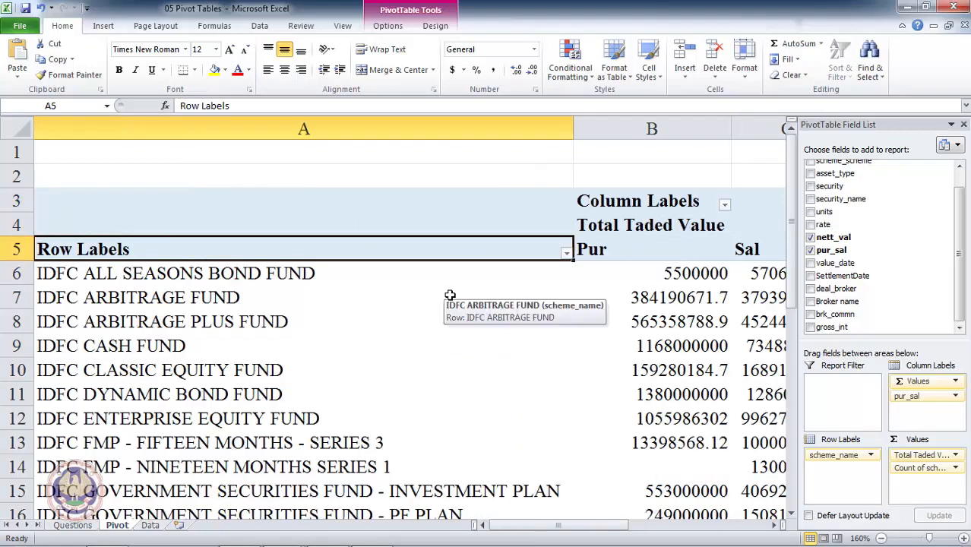
key(Right)
key(Right)
key(Left)
key(Down)
key(Down)
key(Left)
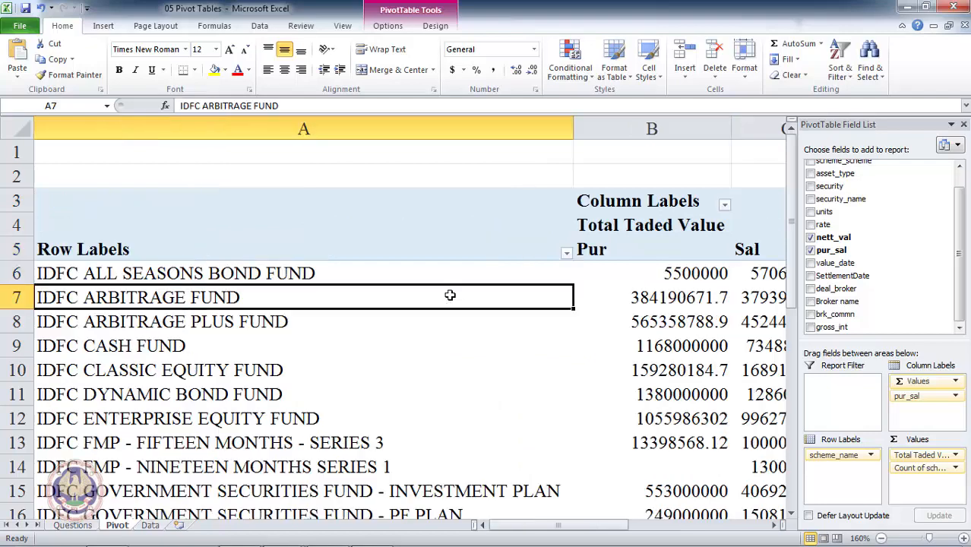
- Review the IDFC ARBITRAGE FUND purchase and sale values, then the IDFC ARBITRAGE PLUS FUND row back to its scheme name
key(Right)
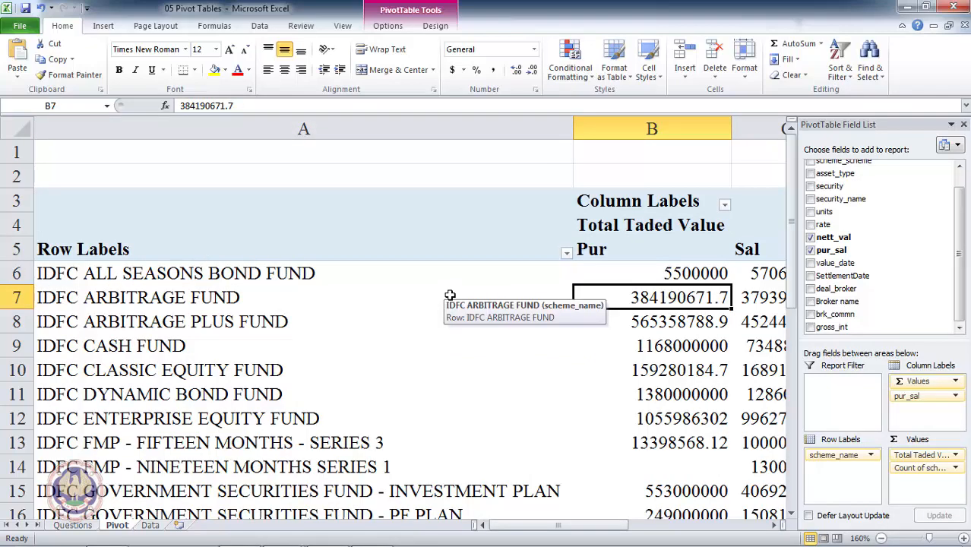
key(Right)
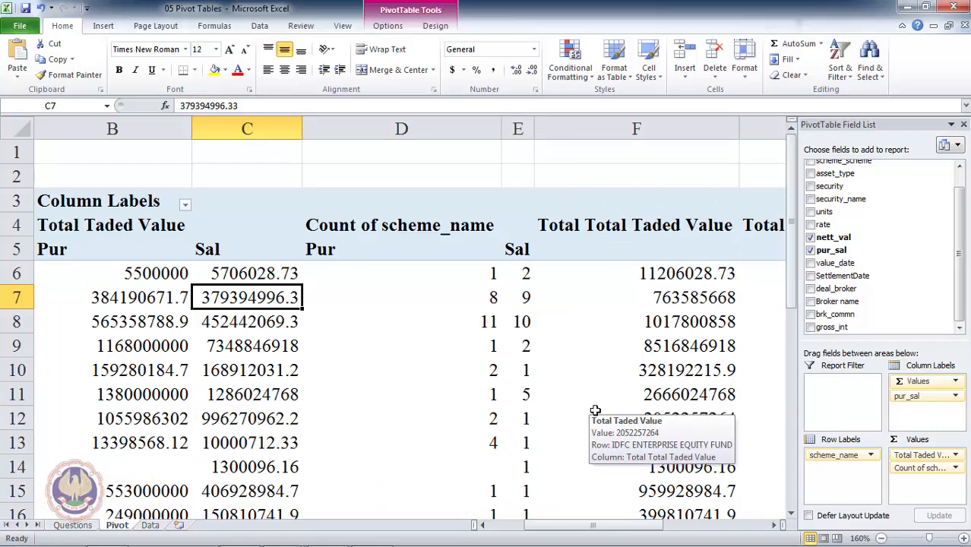
key(Down)
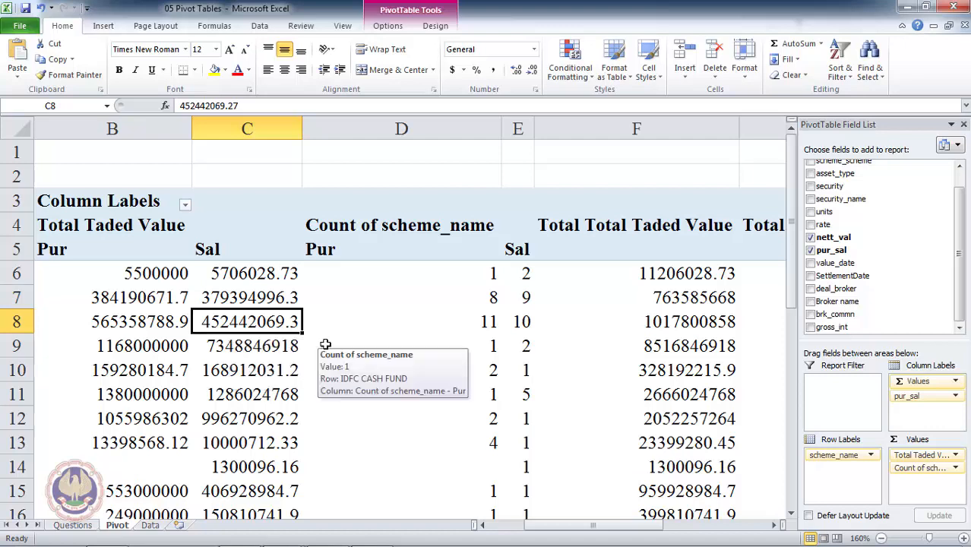
mouse_move(409, 415)
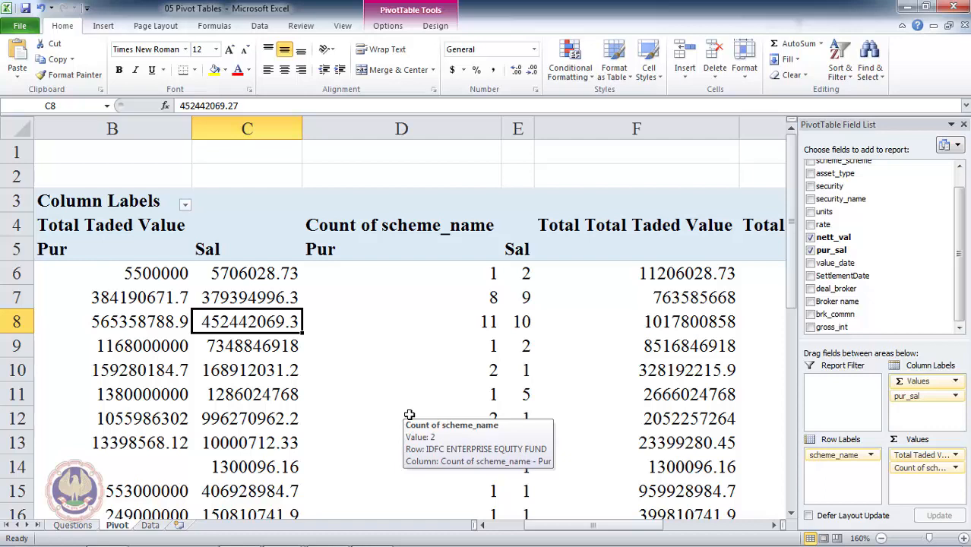
key(Left)
key(Right)
key(Left)
key(Left)
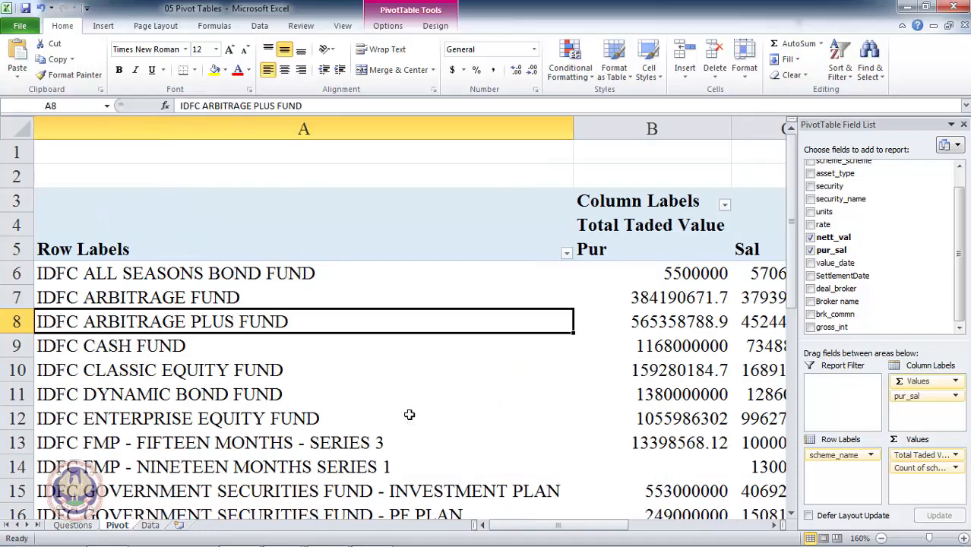
- Match the IDFC ARBITRAGE PLUS FUND sale value to its Sal column heading in the pivot table
key(Right)
key(Right)
key(Up)
key(Up)
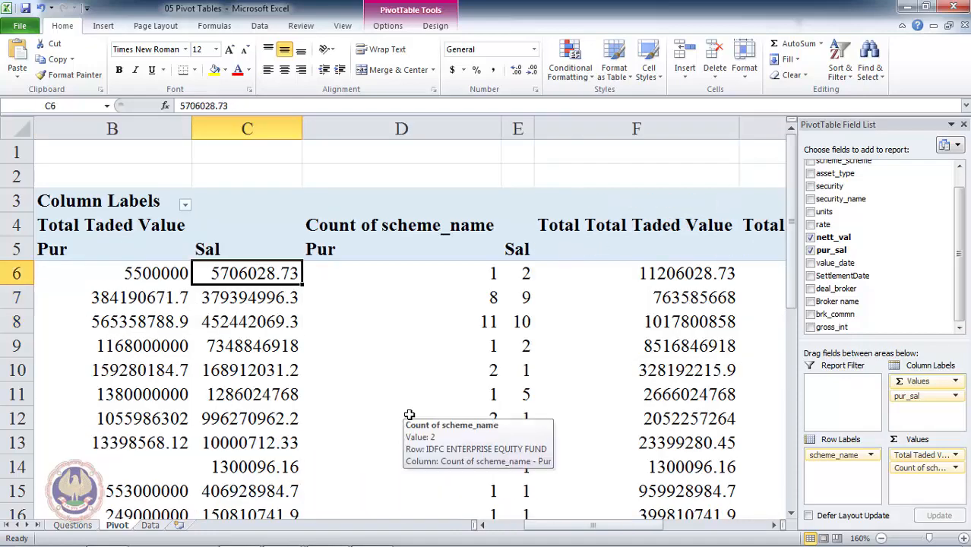
key(Up)
key(Down)
key(Down)
key(Down)
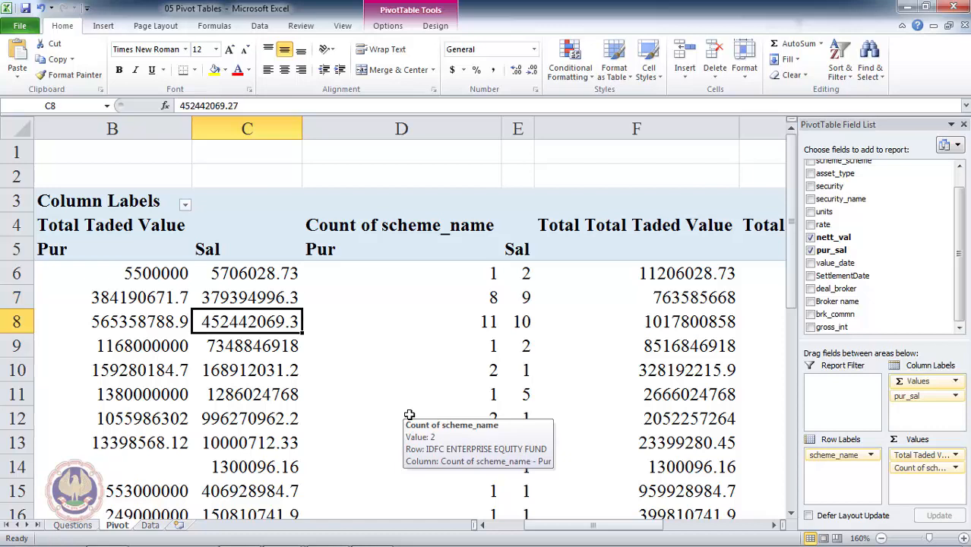
- Recheck the scheme name and Sal heading that define the IDFC ARBITRAGE PLUS FUND sale value
key(Left)
key(Left)
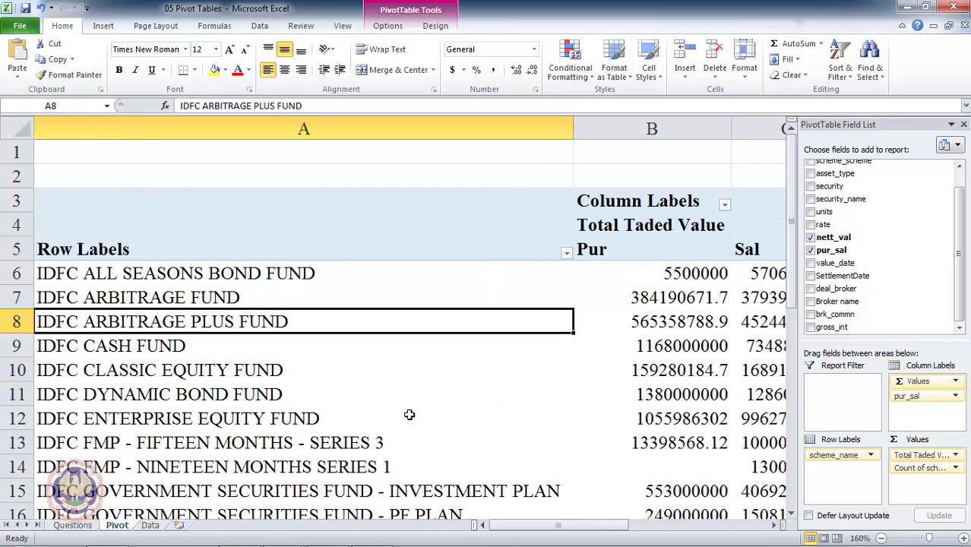
key(Right)
key(Right)
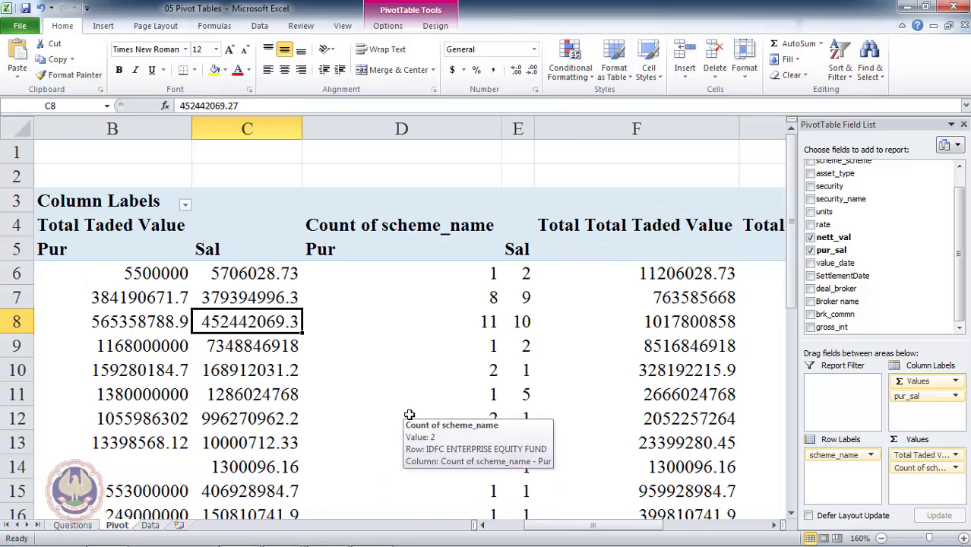
key(Up)
key(Up)
key(Up)
key(Down)
key(Down)
key(Down)
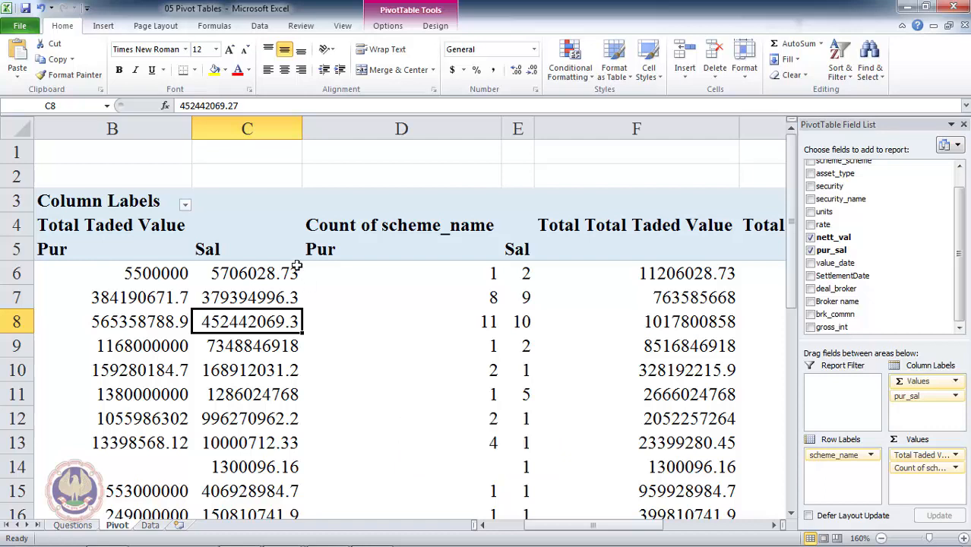
- Drill down into the IDFC ARBITRAGE PLUS FUND sale value to list its underlying trades on a new sheet
double_click(259, 321)
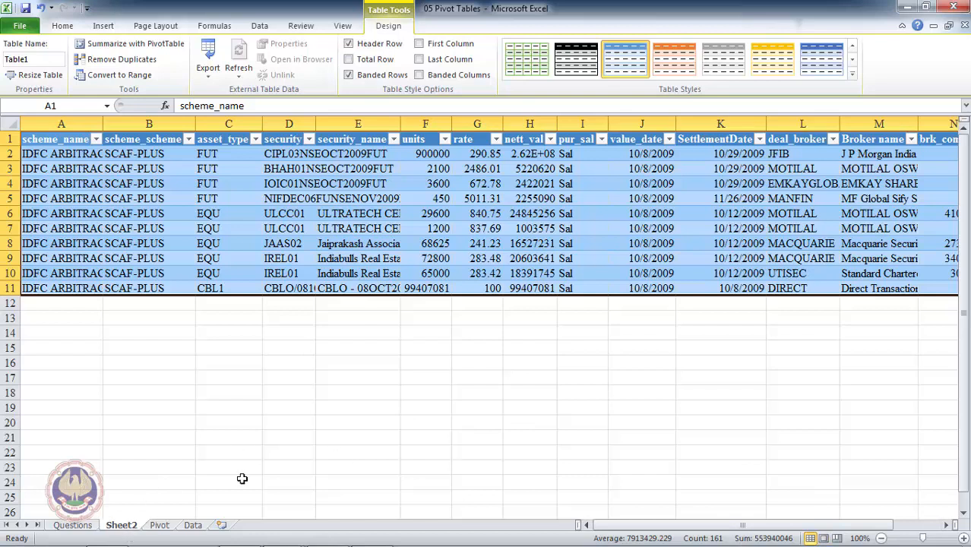
mouse_move(959, 524)
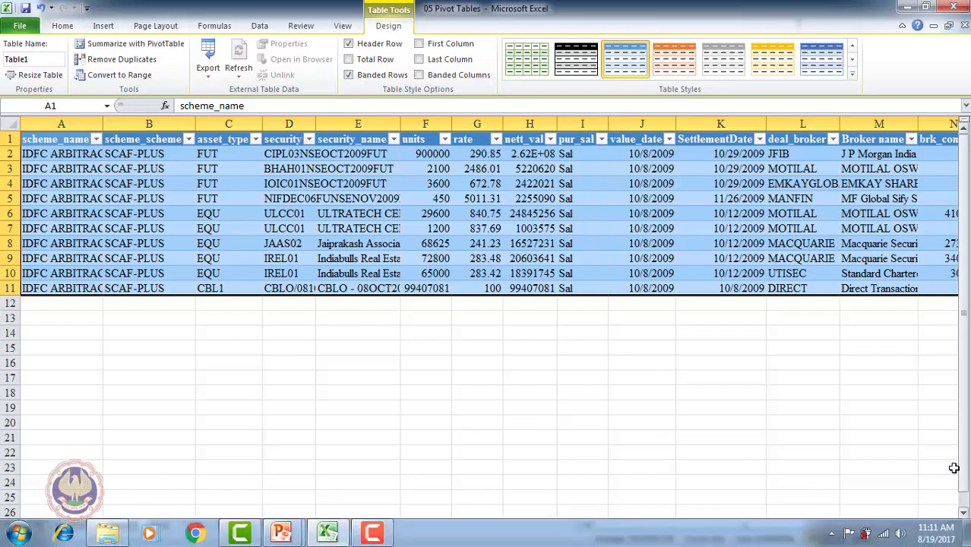
click(964, 538)
click(964, 538)
click(964, 538)
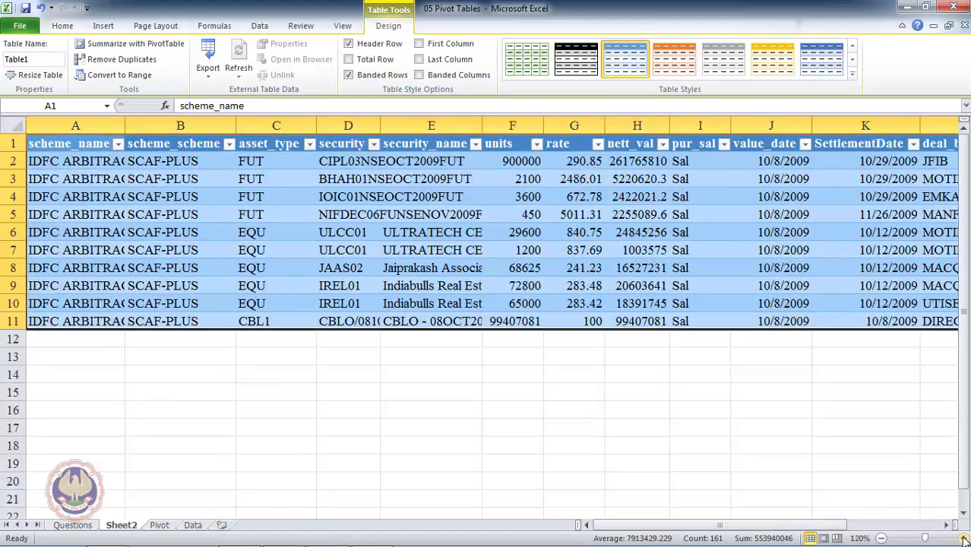
click(964, 538)
click(964, 538)
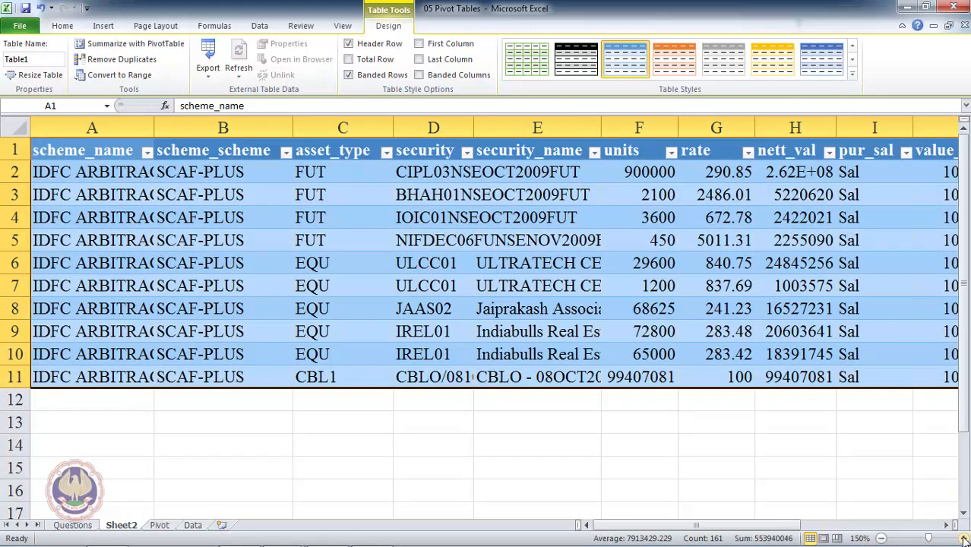
- Add a sum below the nett_val column of the extracted trades and fit the column width to its values
click(810, 158)
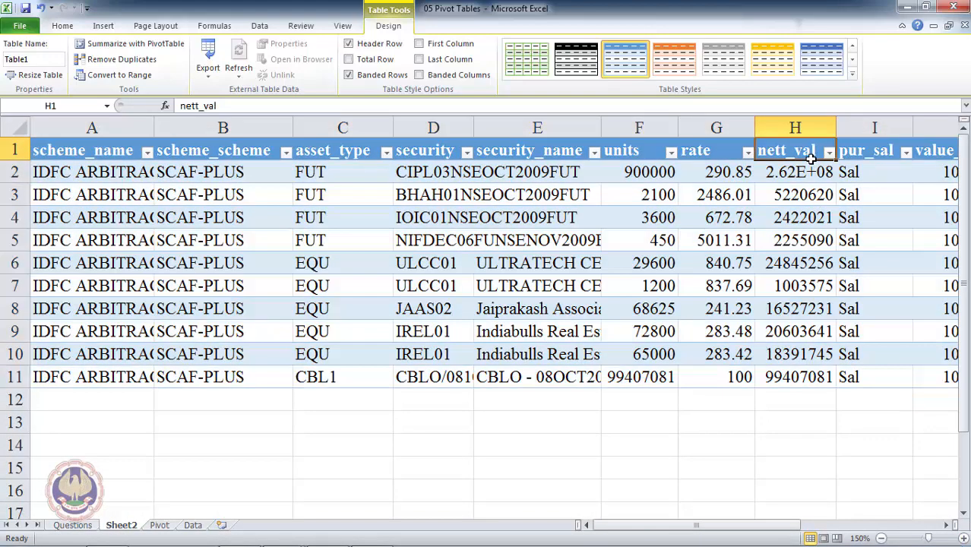
key(Down)
key(ctrl+shift+Down)
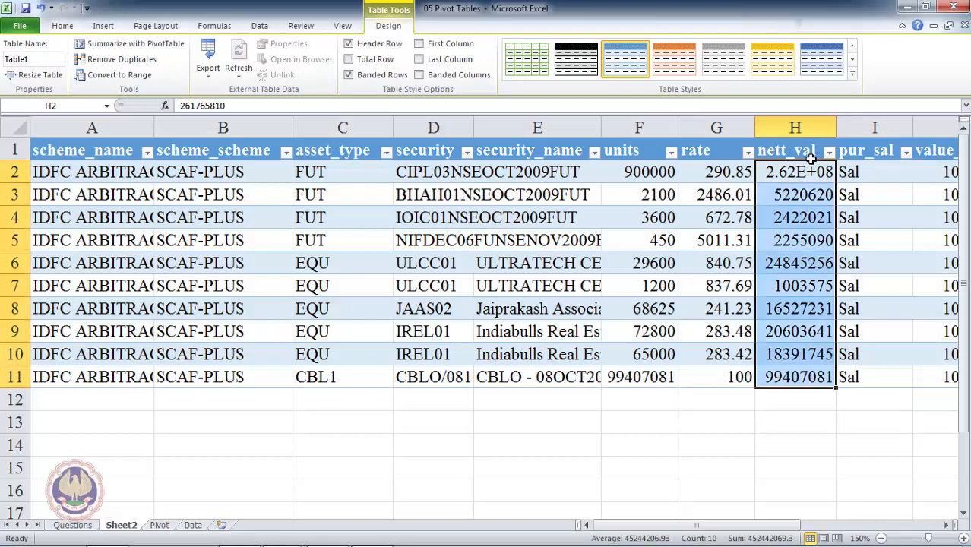
key(ctrl+Down)
key(Down)
key(alt+equal)
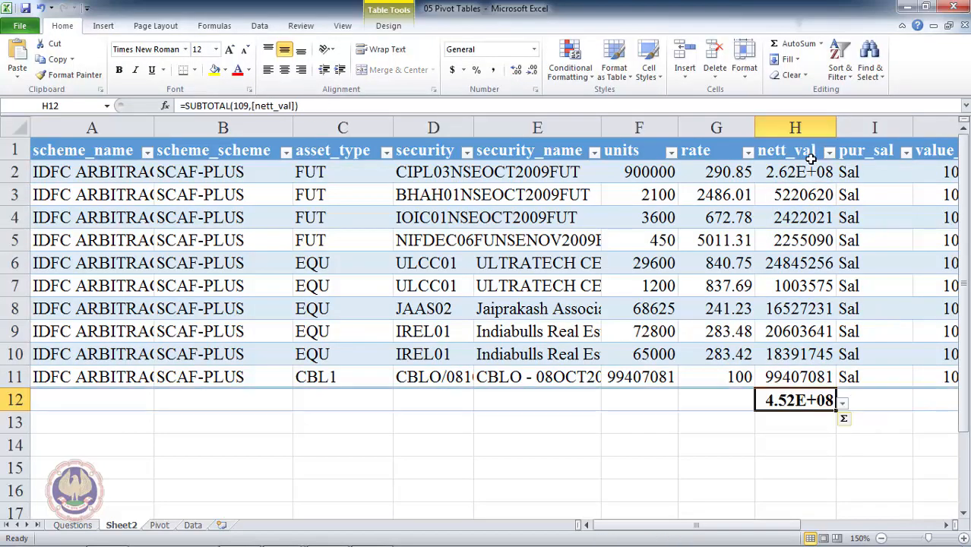
double_click(837, 126)
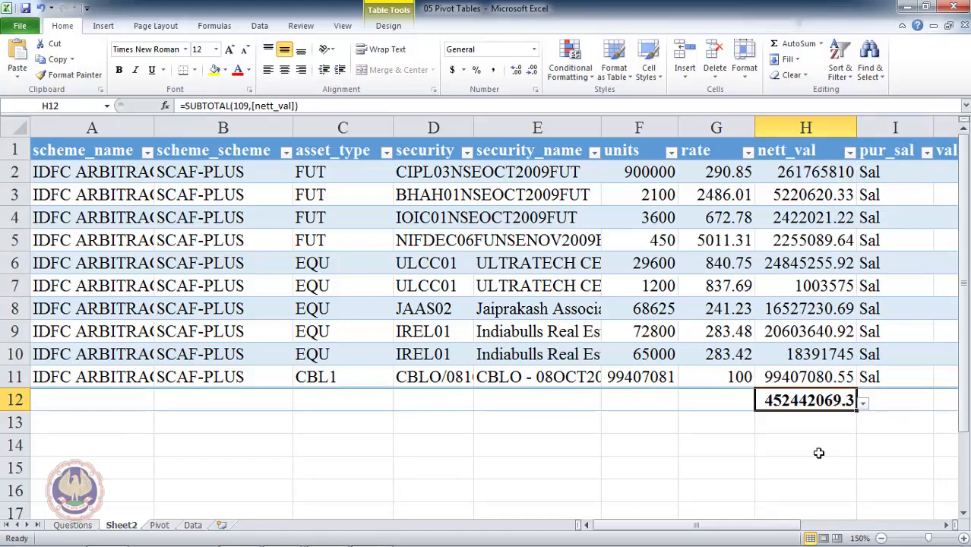
key(F2)
key(Escape)
- Compare the pivot table's IDFC ARBITRAGE PLUS FUND sale value with the nett_val total and trade values on Sheet2
click(160, 525)
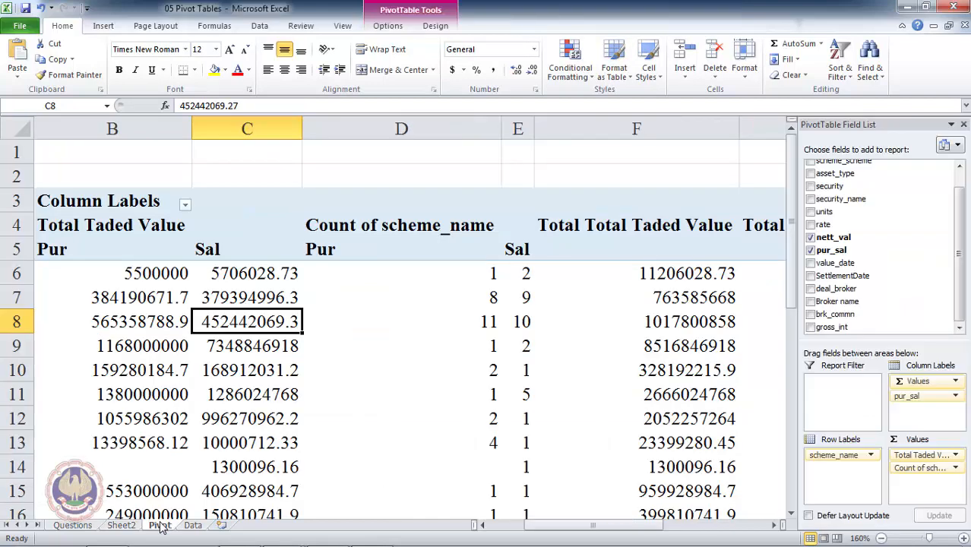
click(136, 527)
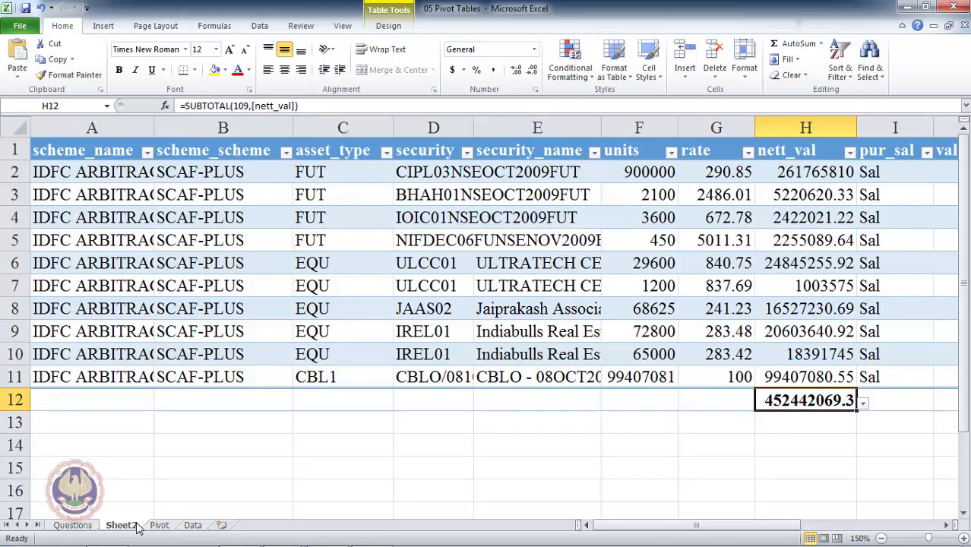
key(Up)
key(Up)
key(Up)
key(Up)
key(Up)
key(Up)
key(Up)
key(Up)
key(Up)
key(Up)
key(Up)
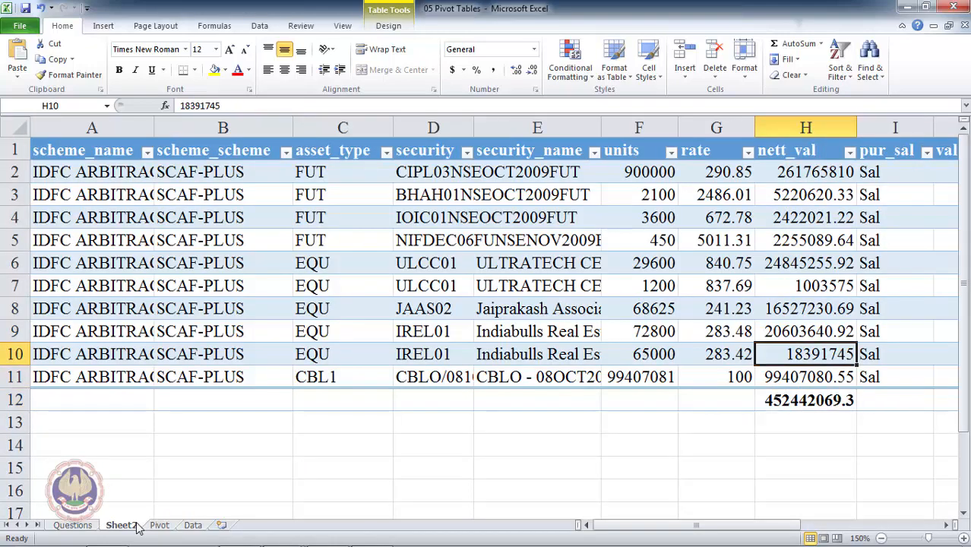
- Examine the column headings of the extracted trades table on Sheet2, from nett_val across to scheme_name
key(Left)
key(Left)
key(Left)
key(Left)
key(Left)
key(Left)
key(Left)
key(Right)
key(Right)
key(Right)
key(Right)
key(Right)
key(Right)
key(Right)
key(Right)
key(Right)
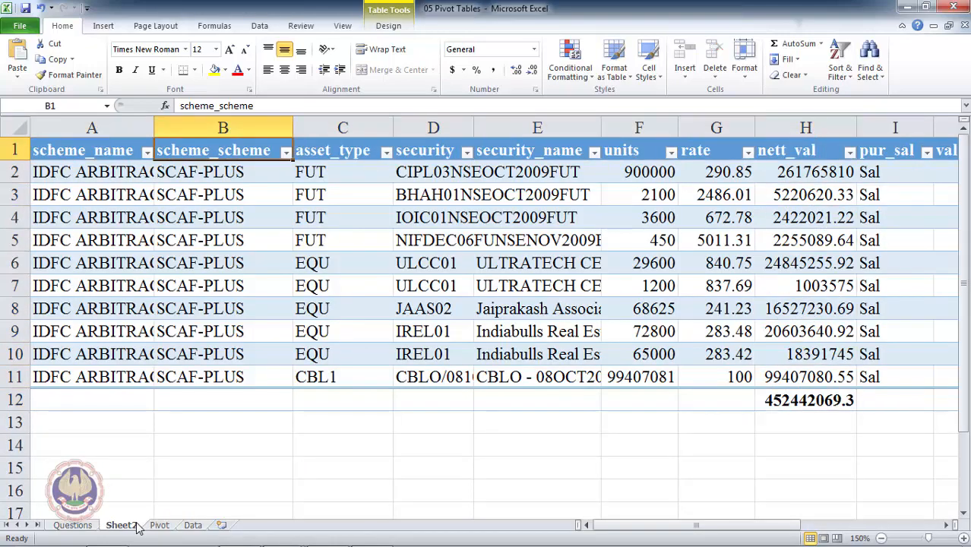
key(Left)
key(Left)
key(Left)
key(Left)
key(Left)
key(Left)
key(Left)
key(Left)
key(Left)
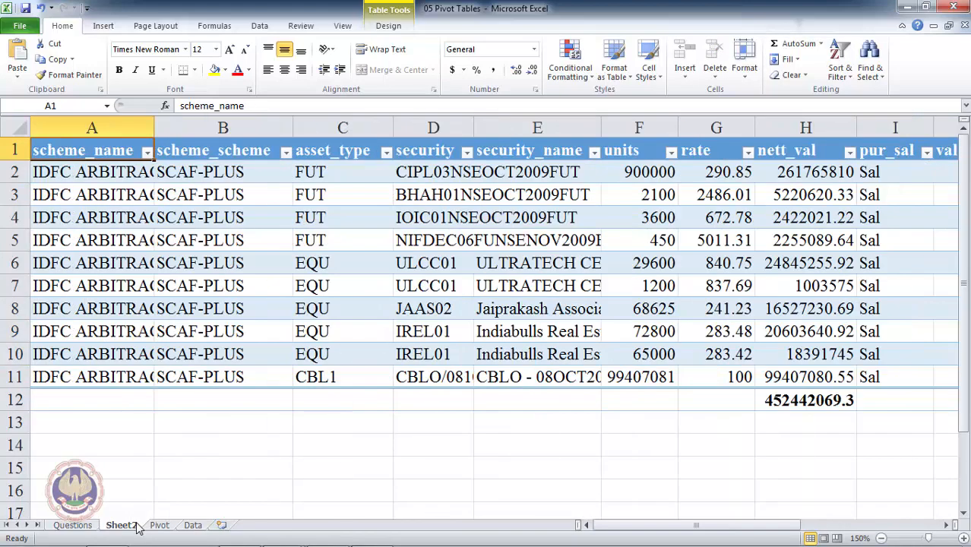
- Look back at the pivot table and extracted trades, and read question 4 about adding the broker dimension on the Questions sheet
click(160, 526)
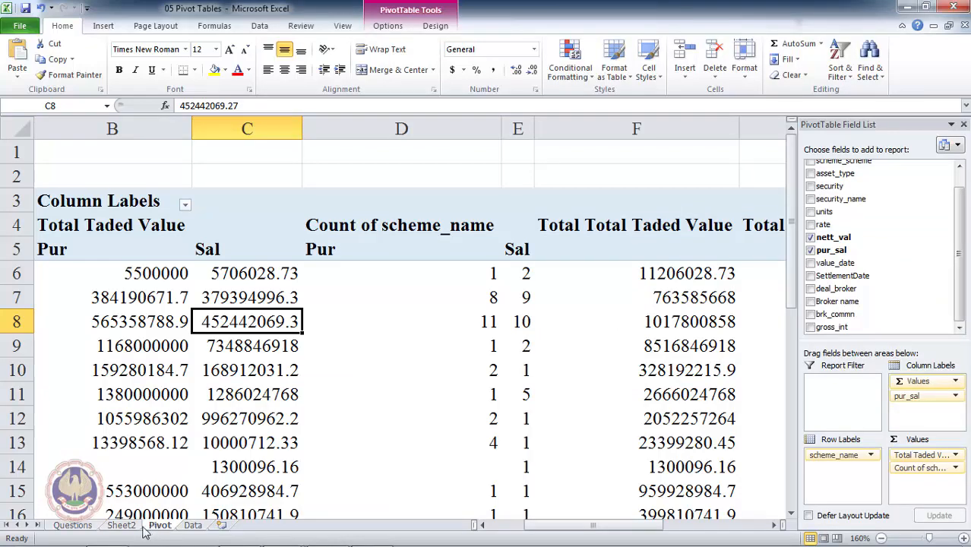
click(133, 527)
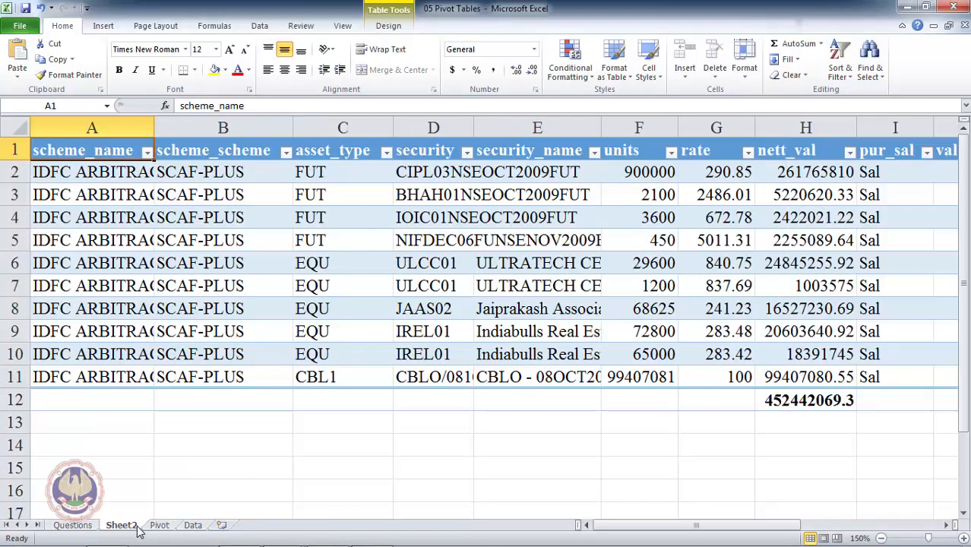
click(88, 527)
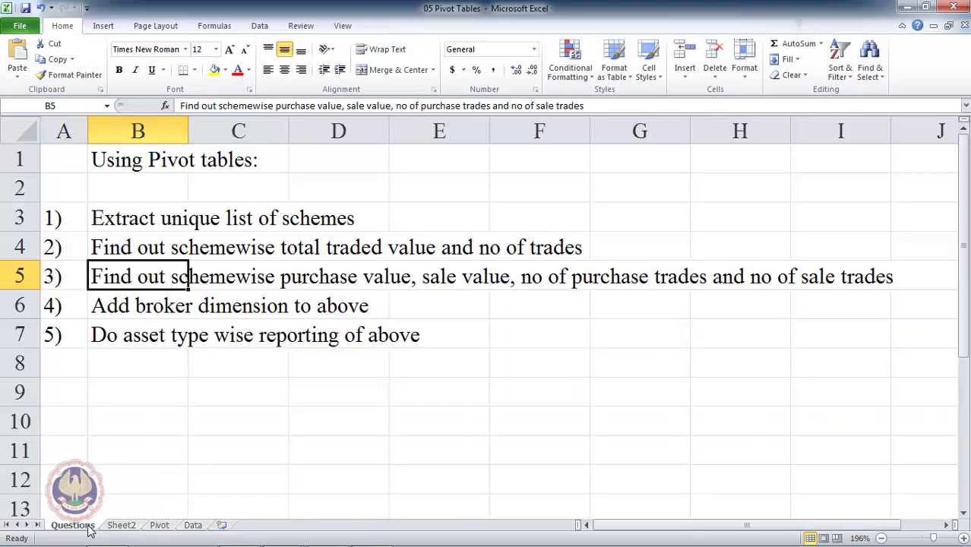
key(Down)
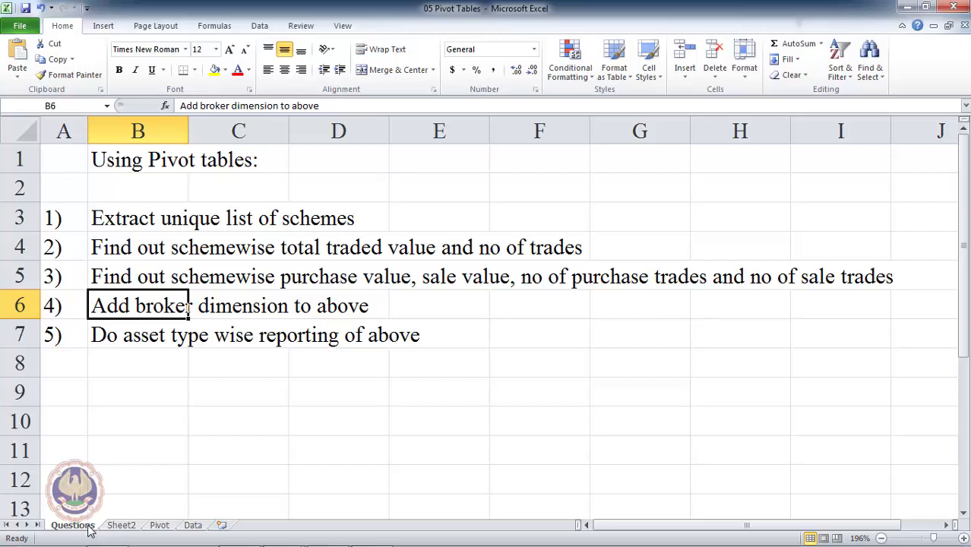
- Add the Broker name field to the pivot table's row labels beneath scheme_name
click(157, 526)
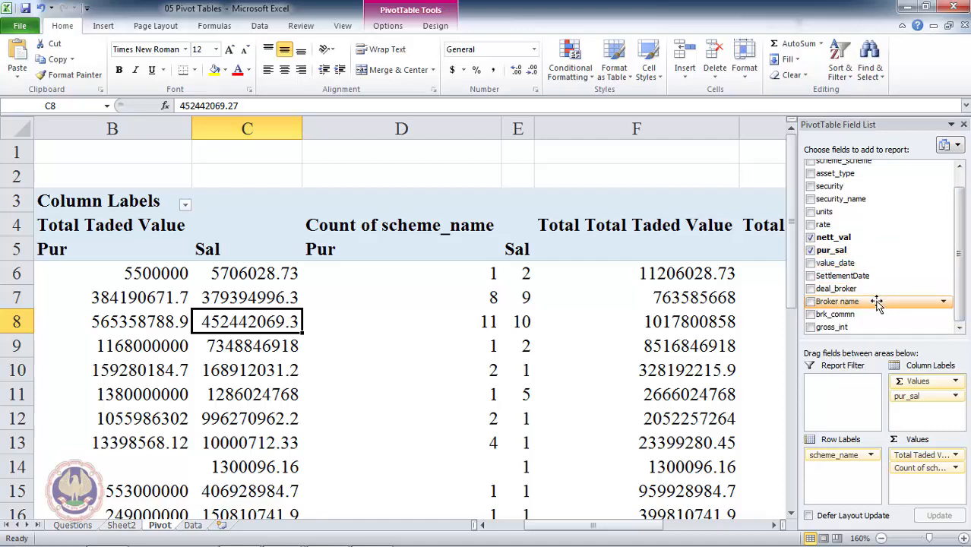
drag(877, 303, 851, 475)
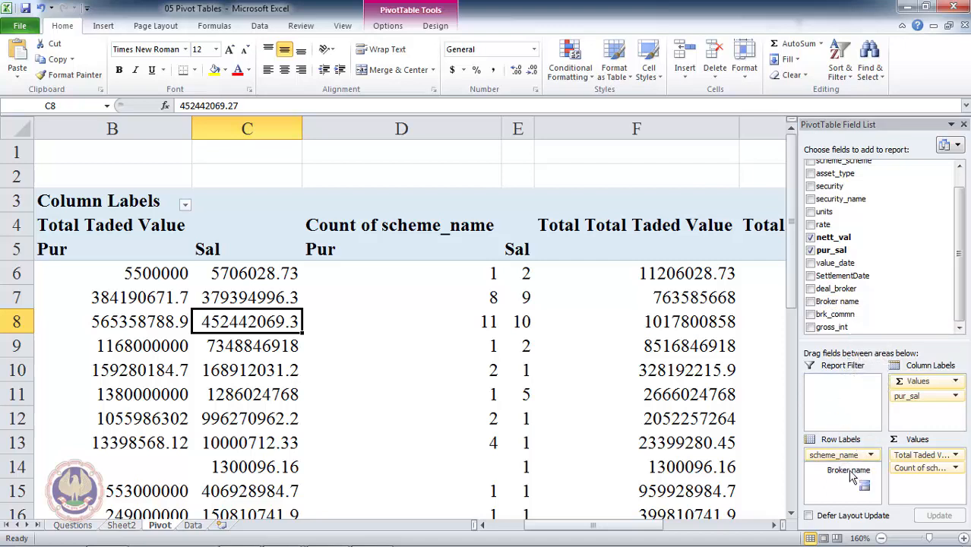
drag(851, 475, 846, 486)
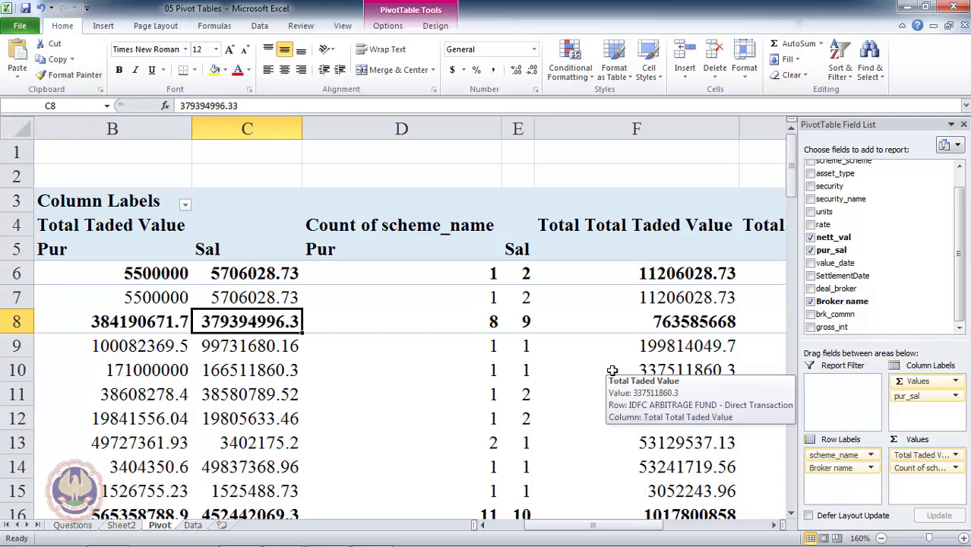
- Review the scheme names and the broker names nested under IDFC ALL SEASONS BOND FUND and IDFC ARBITRAGE FUND
key(Home)
key(Down)
key(Down)
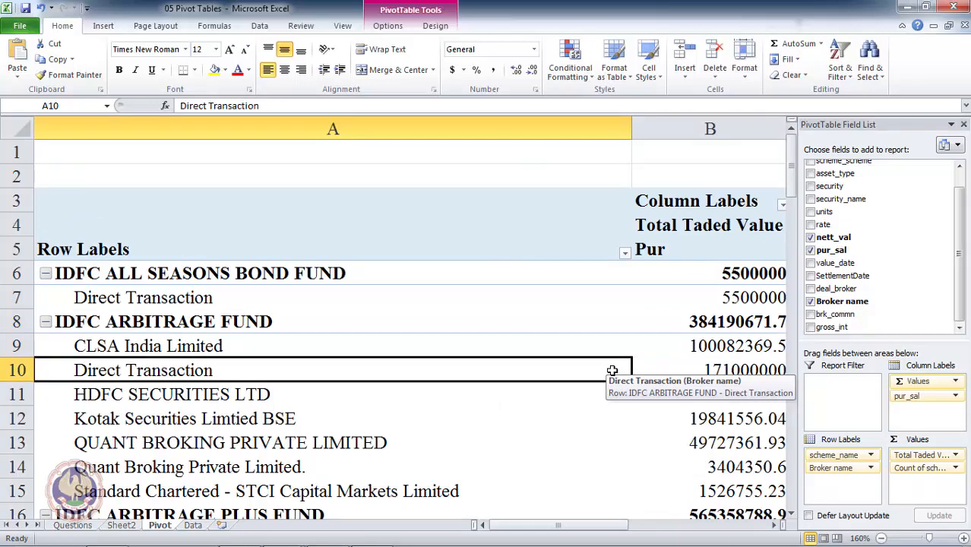
key(Up)
key(Up)
key(Up)
key(Up)
key(Down)
key(Down)
key(Down)
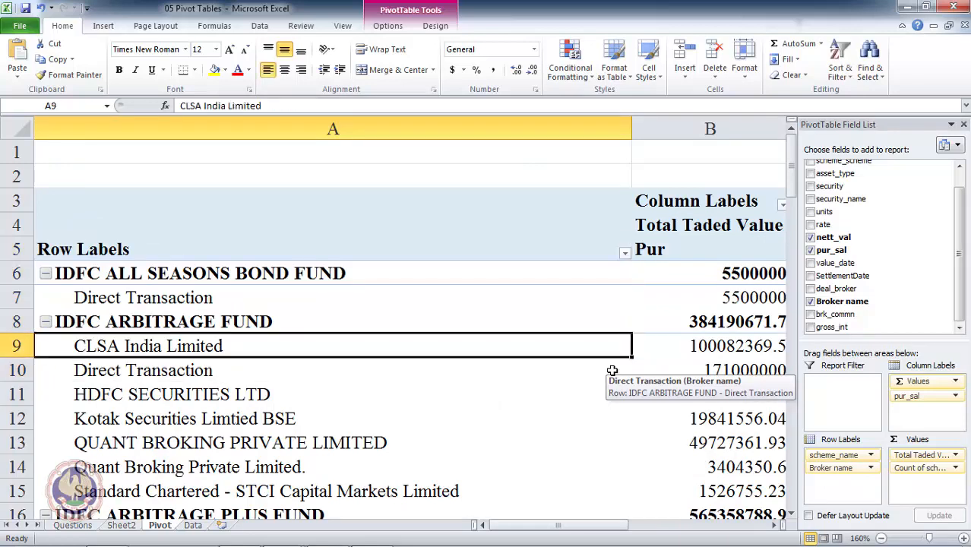
- Examine the brokers listed under IDFC ARBITRAGE FUND and read across the CLSA India Limited row's values and trade counts
key(shift+Down)
key(shift+Down)
key(shift+Down)
key(shift+Down)
key(shift+Down)
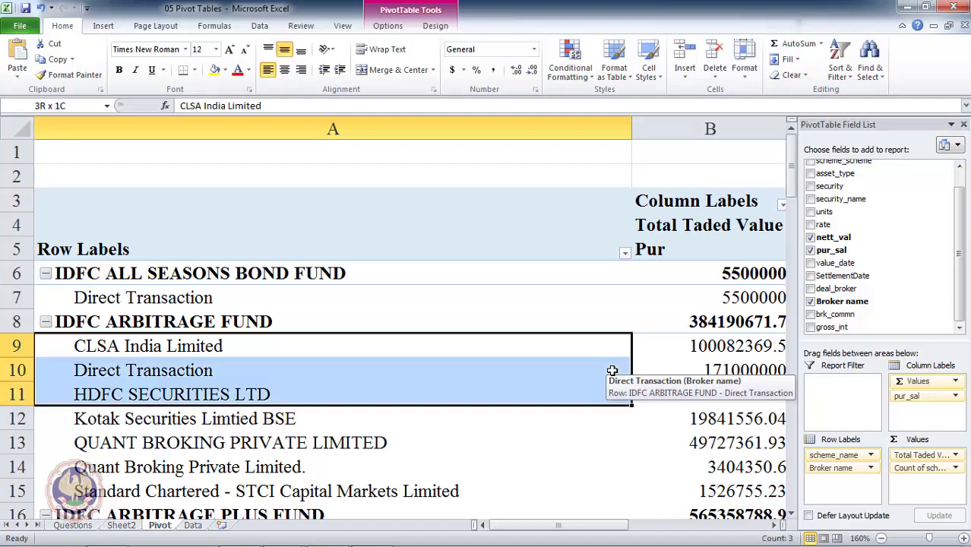
key(Right)
key(Right)
key(Right)
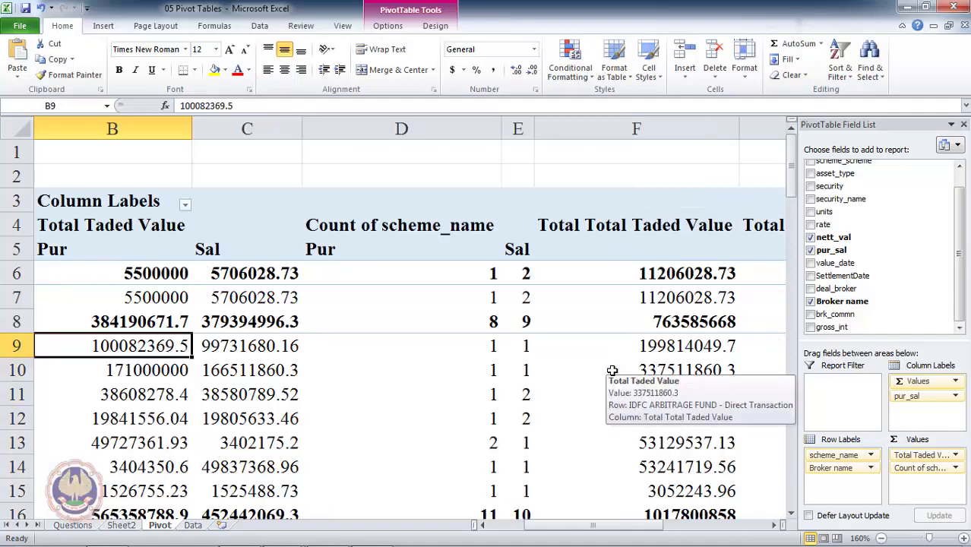
key(Right)
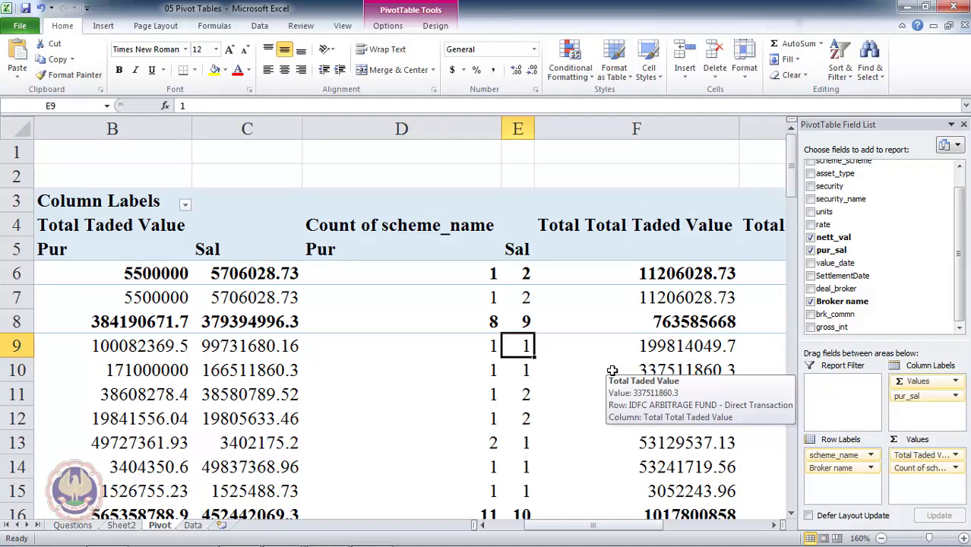
- Read across the total columns of the CLSA India Limited row under IDFC ARBITRAGE FUND and return to its broker name
key(Right)
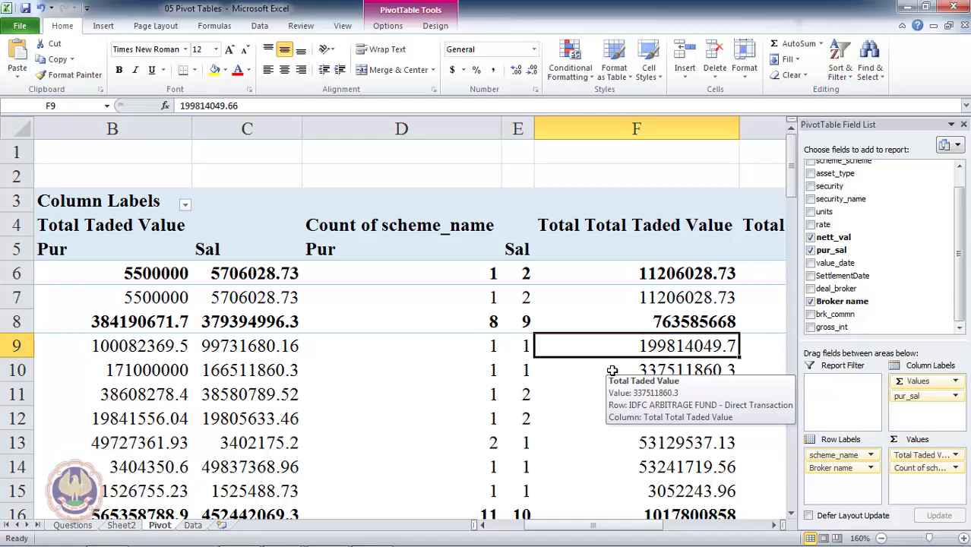
key(Right)
key(Left)
key(Left)
key(Left)
key(Left)
key(Left)
key(Left)
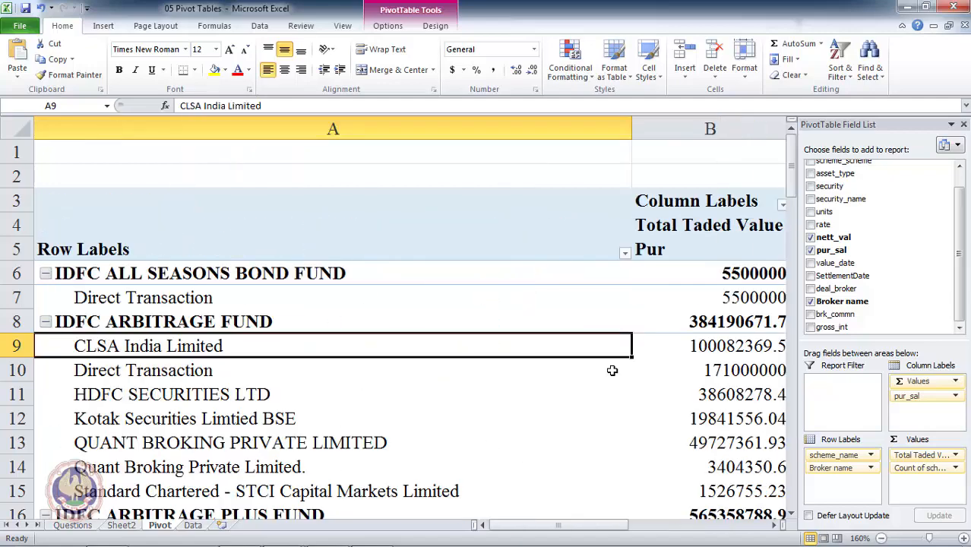
- Examine the IDFC ARBITRAGE FUND subtotal alongside the CLSA India Limited, Direct Transaction and other broker rows nested beneath it
key(Right)
key(Up)
key(Down)
key(Down)
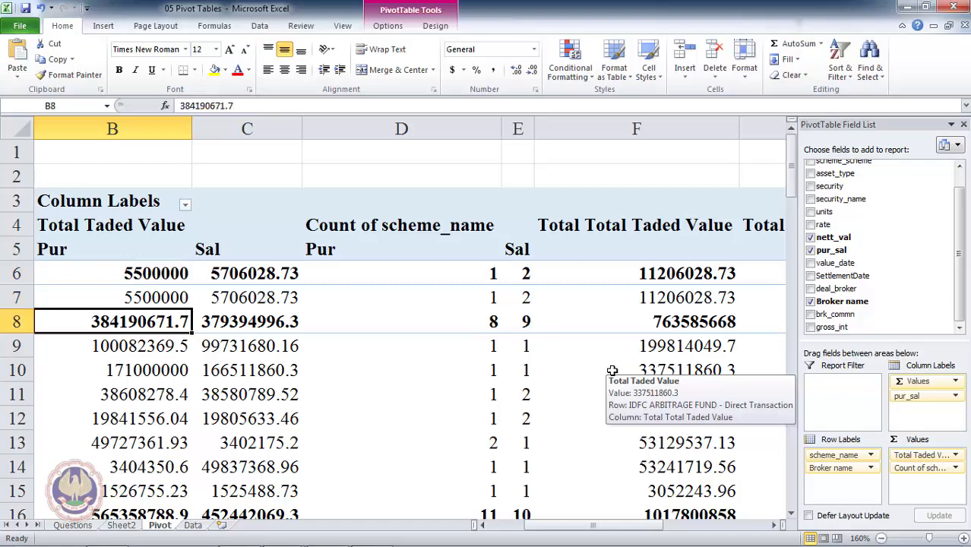
key(Left)
key(Right)
key(Down)
key(Down)
key(Left)
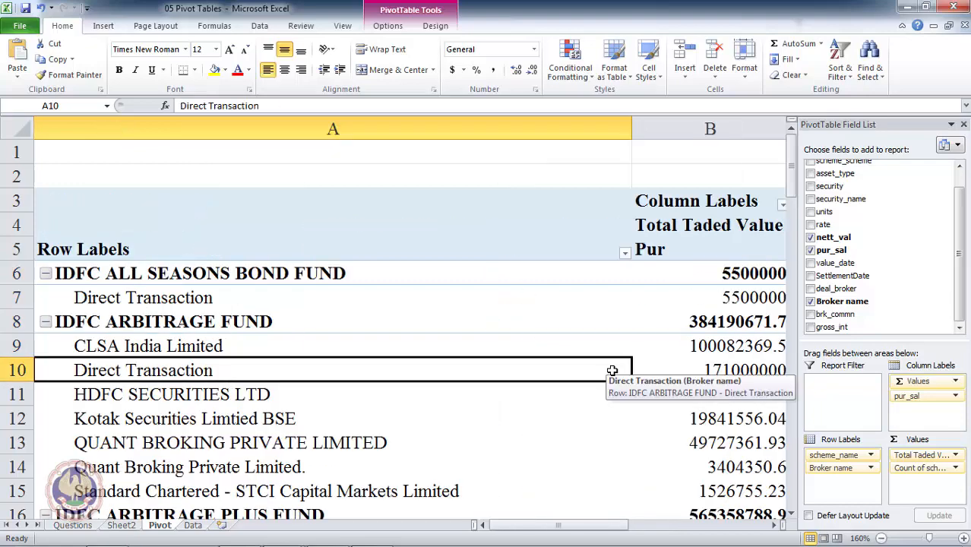
key(Up)
key(Down)
key(Up)
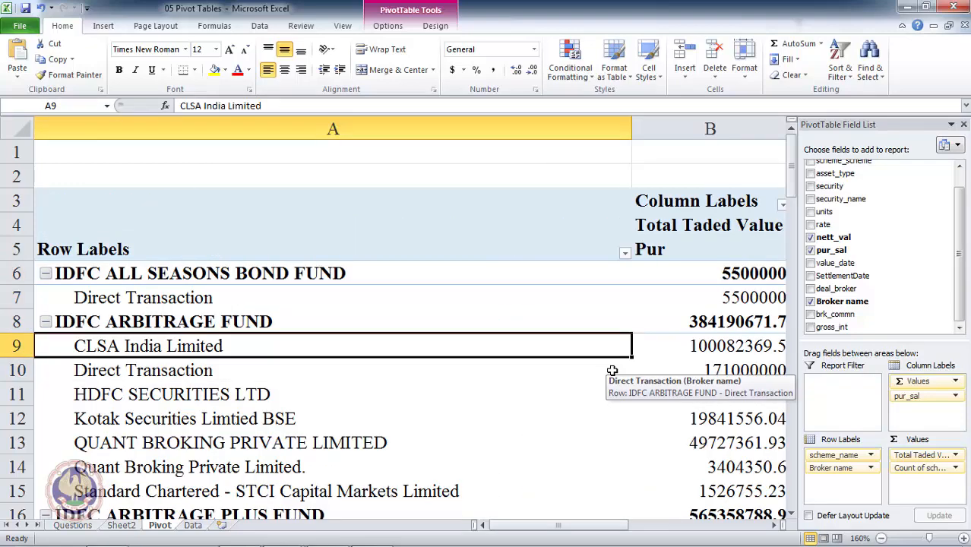
key(shift+Down)
key(shift+Down)
key(shift+Down)
key(shift+Down)
key(Right)
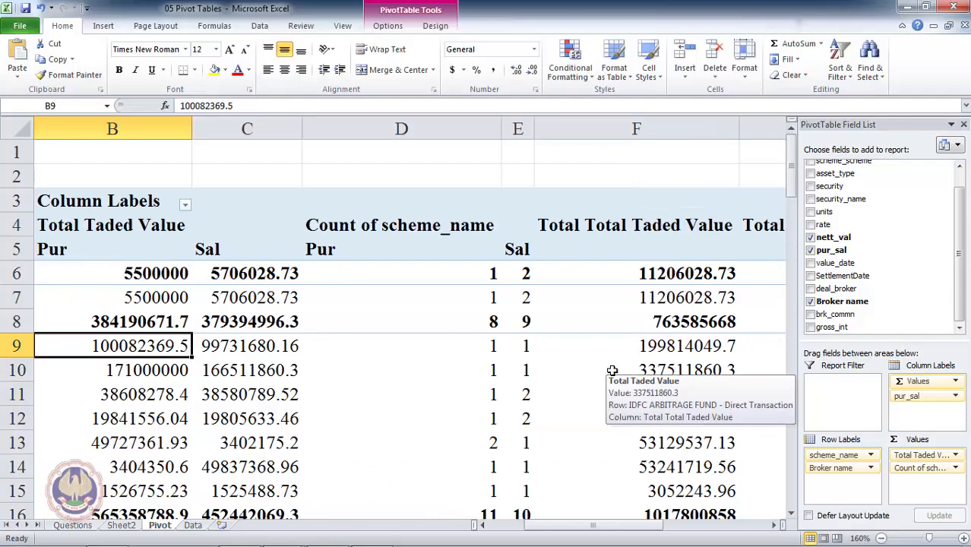
key(Left)
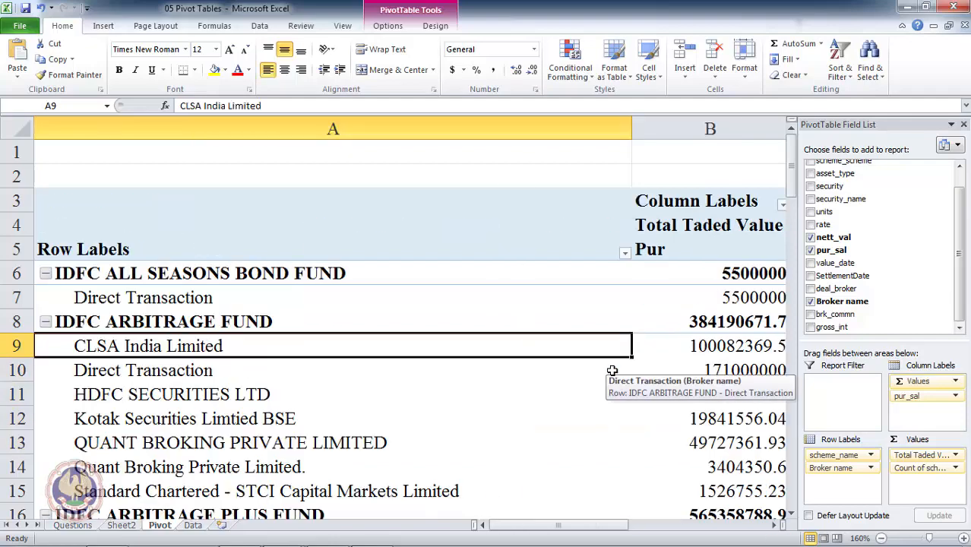
- Move pur_sal above Values in the column labels to group traded value and scheme_name count under each of Pur and Sal
click(730, 392)
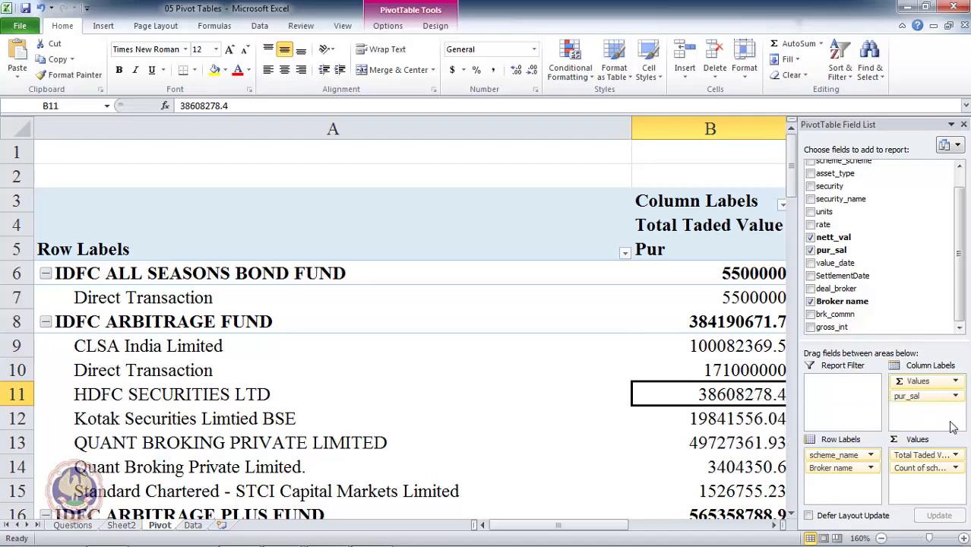
click(707, 225)
key(Down)
key(Right)
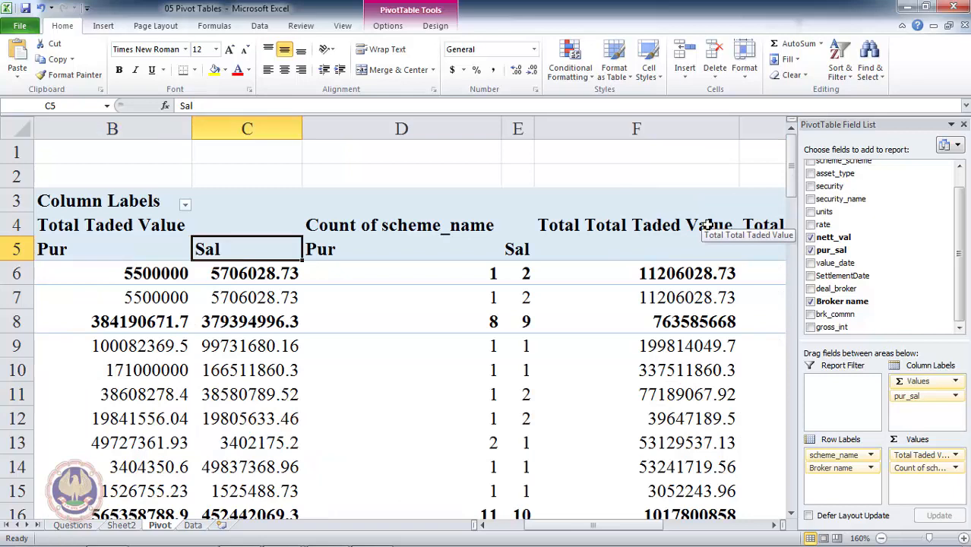
key(Left)
key(Up)
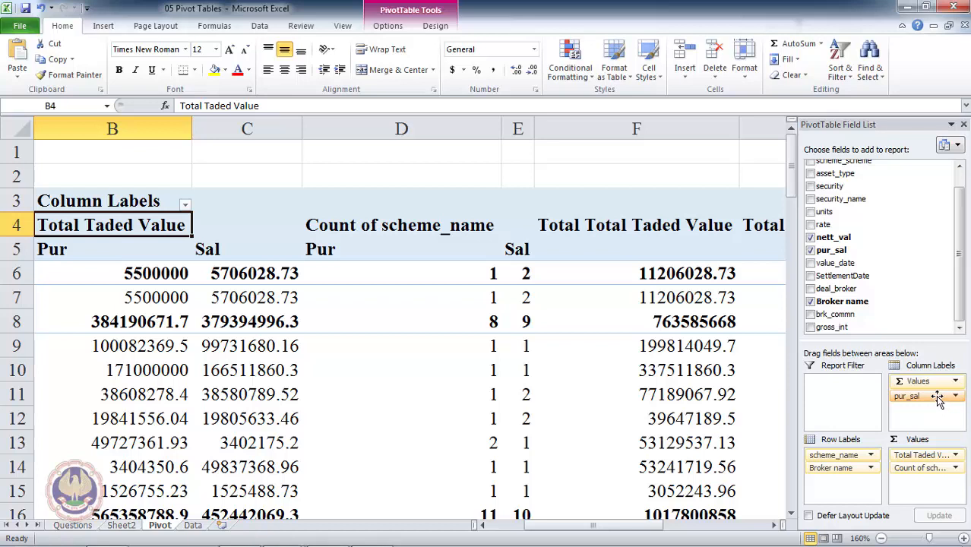
click(938, 396)
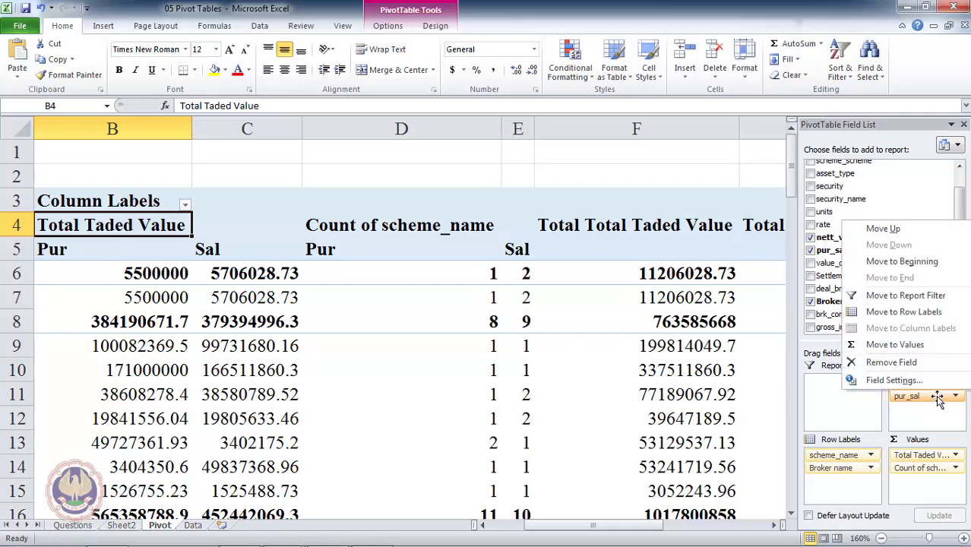
click(926, 231)
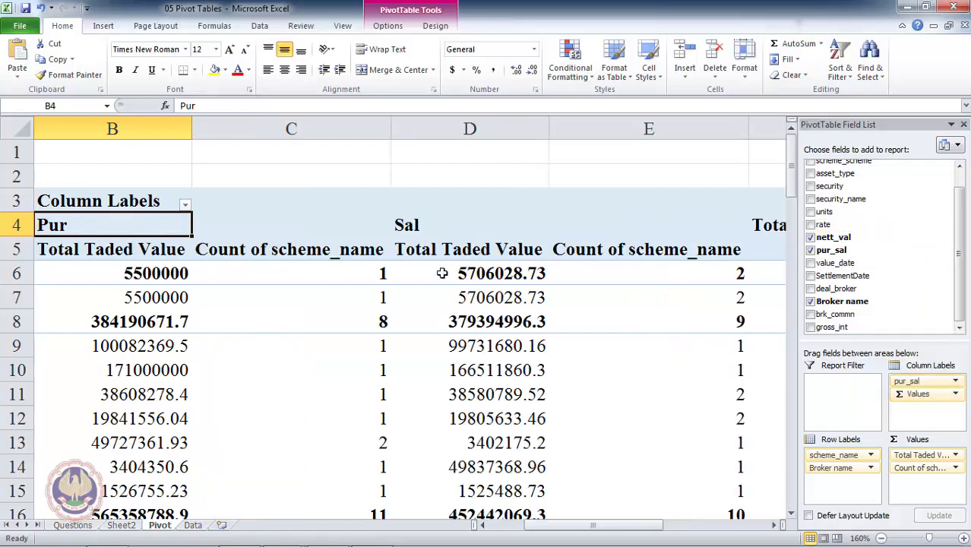
key(Down)
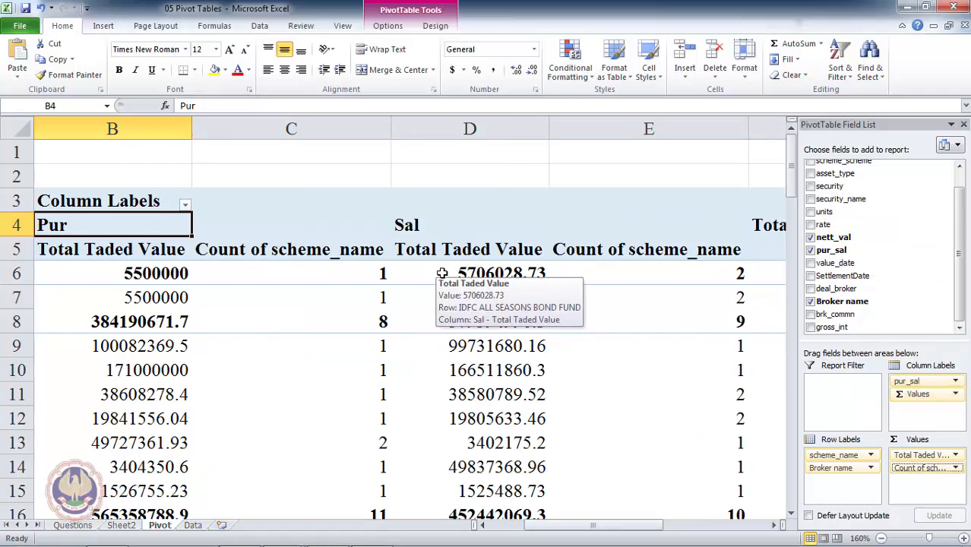
click(98, 249)
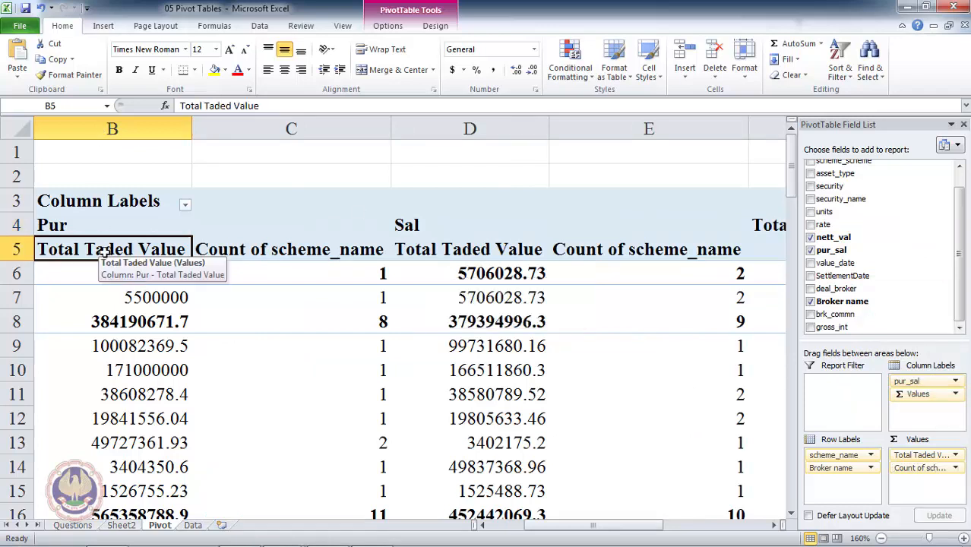
- Examine the value and count column headings under Pur and Sal, and the compact row labels down to IDFC ARBITRAGE FUND
key(Right)
key(Right)
key(Up)
key(Down)
key(Right)
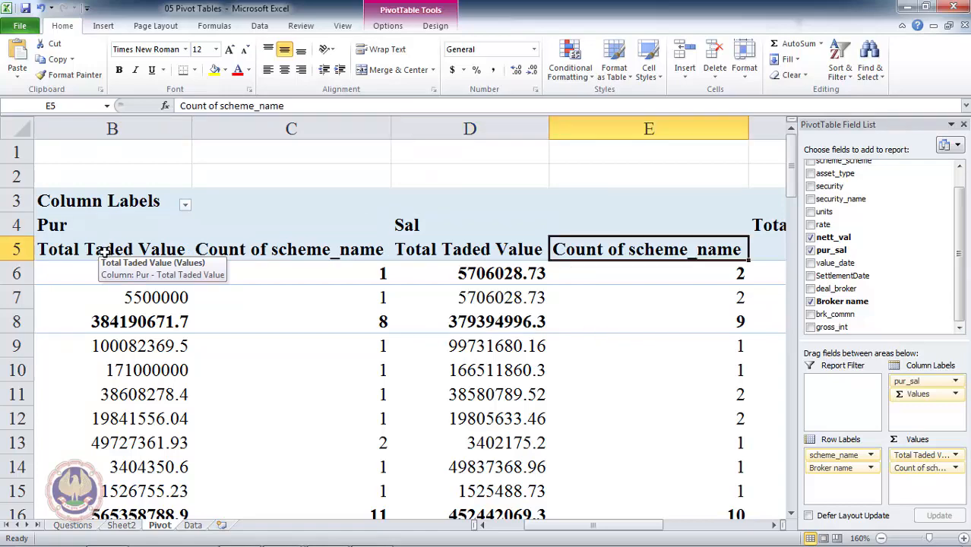
key(Right)
key(Right)
key(Left)
key(Left)
key(Left)
key(Left)
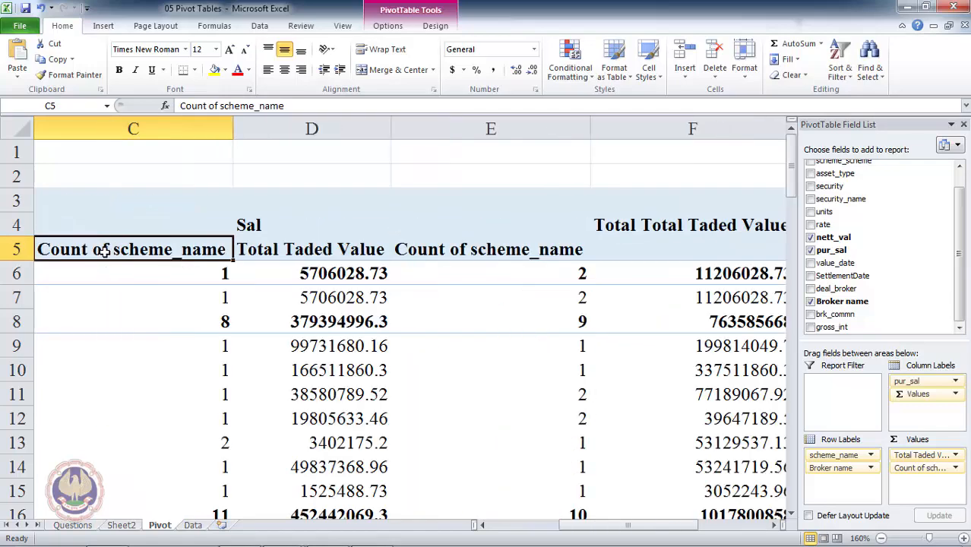
key(Left)
key(Left)
key(Down)
key(Down)
key(Down)
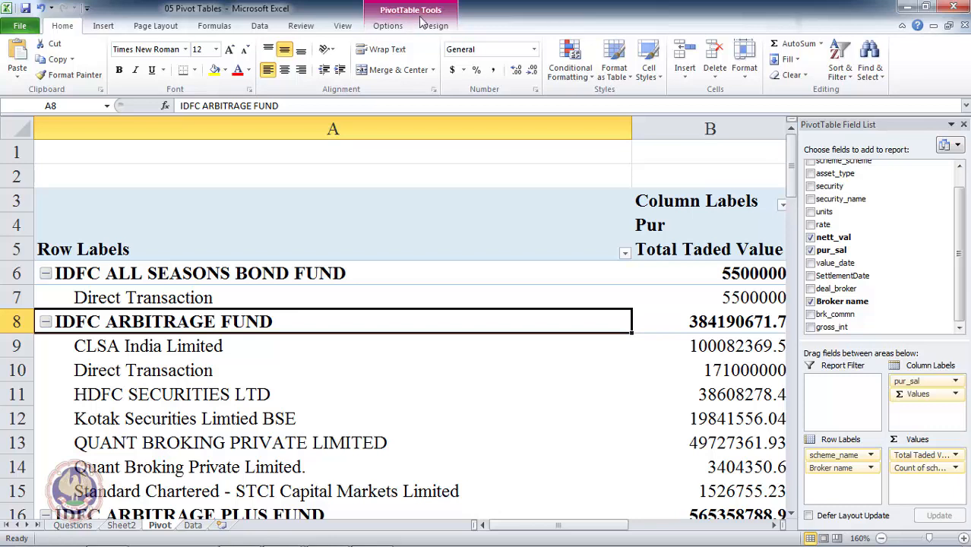
- Switch the pivot table's report layout to Outline Form
click(435, 27)
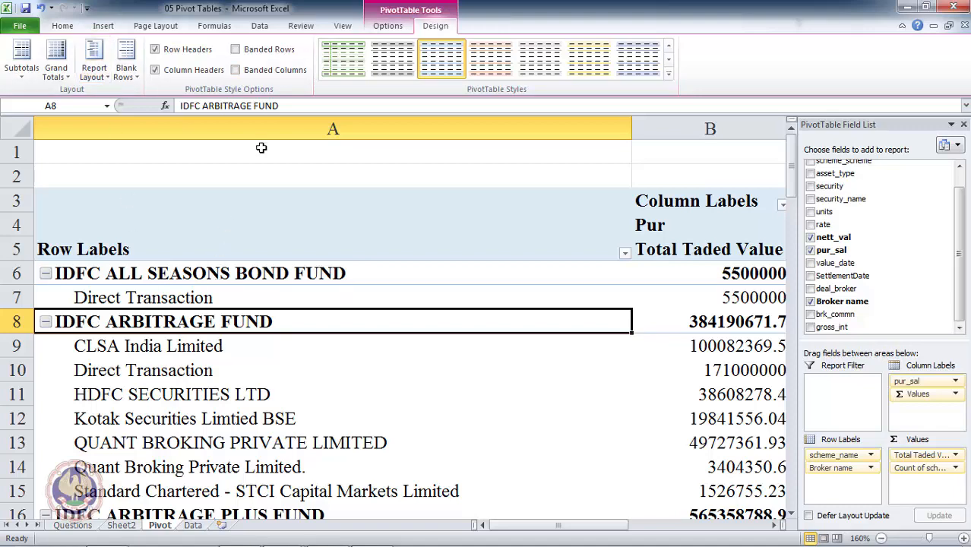
click(278, 123)
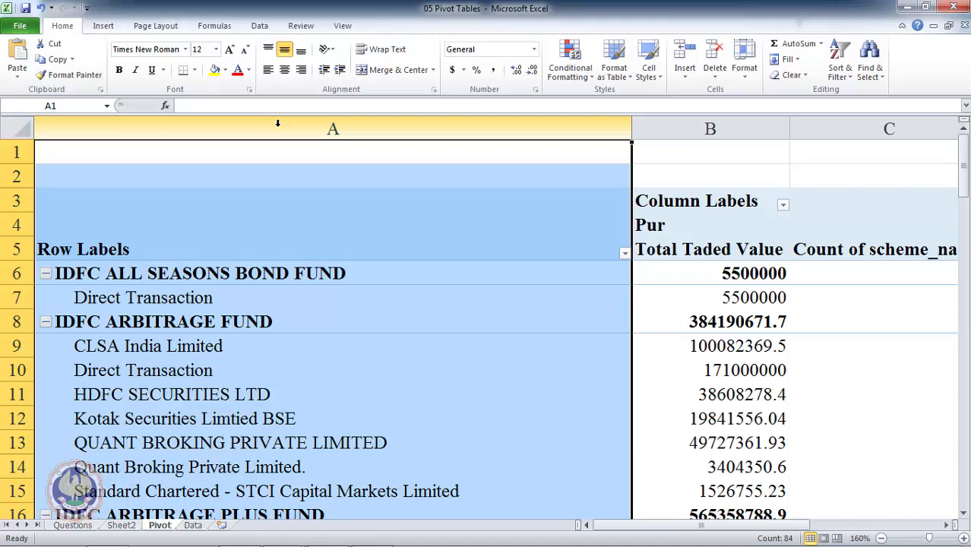
click(268, 368)
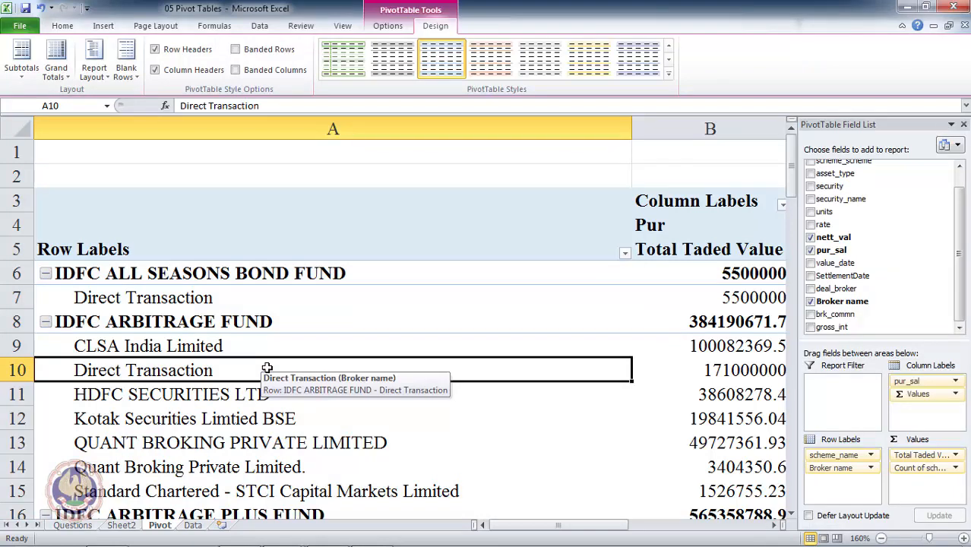
click(107, 79)
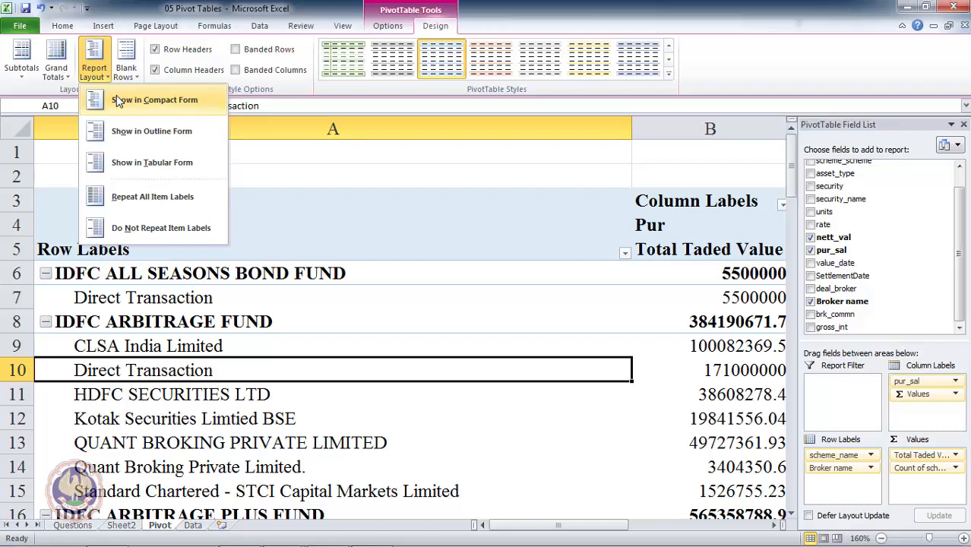
click(194, 134)
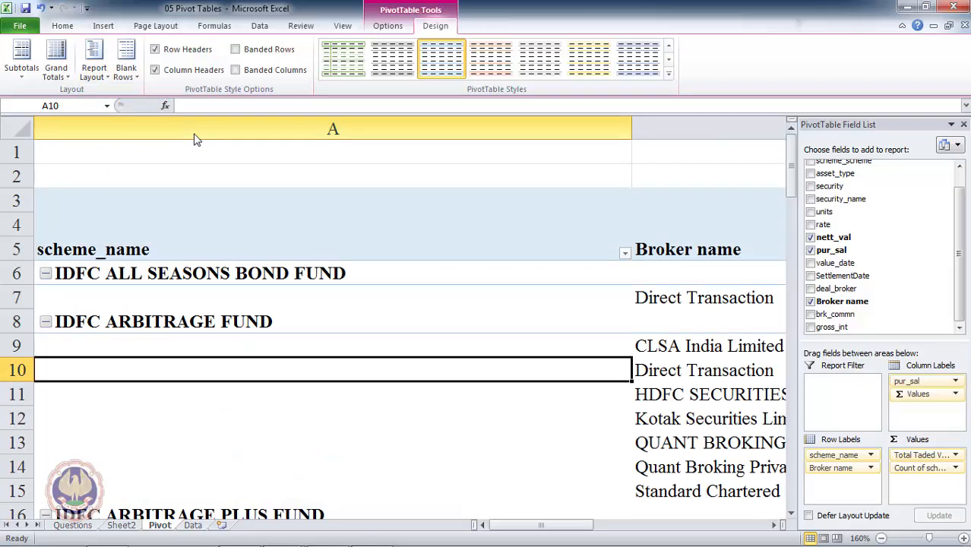
- Examine how the outline layout separates scheme_name and Broker name into their own columns
key(Up)
key(Up)
key(Up)
key(Up)
key(Up)
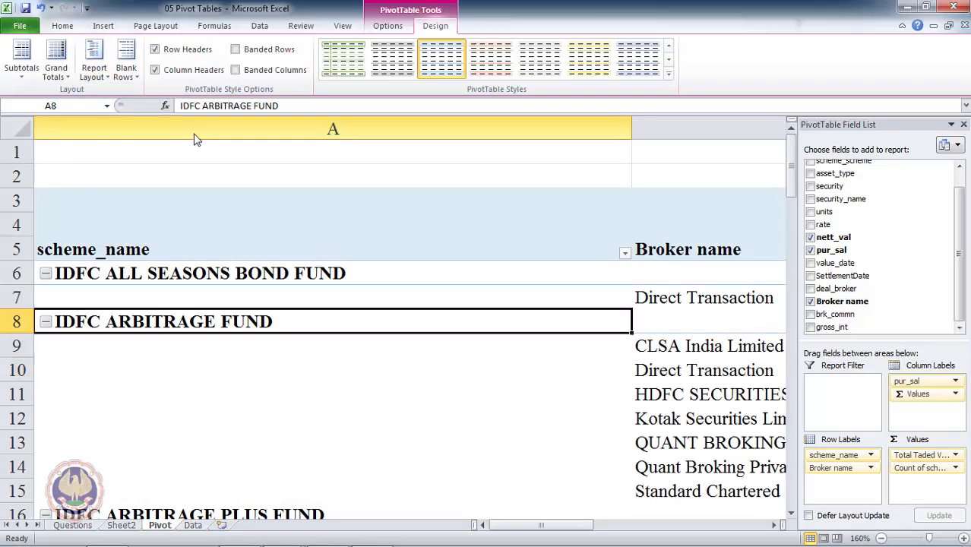
key(Down)
key(Down)
key(Right)
key(Down)
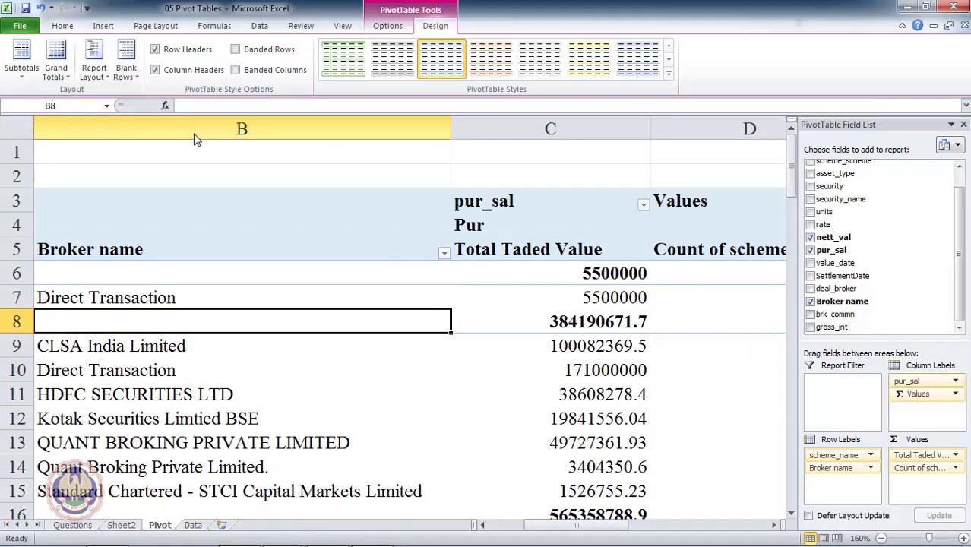
key(Left)
key(Up)
key(Up)
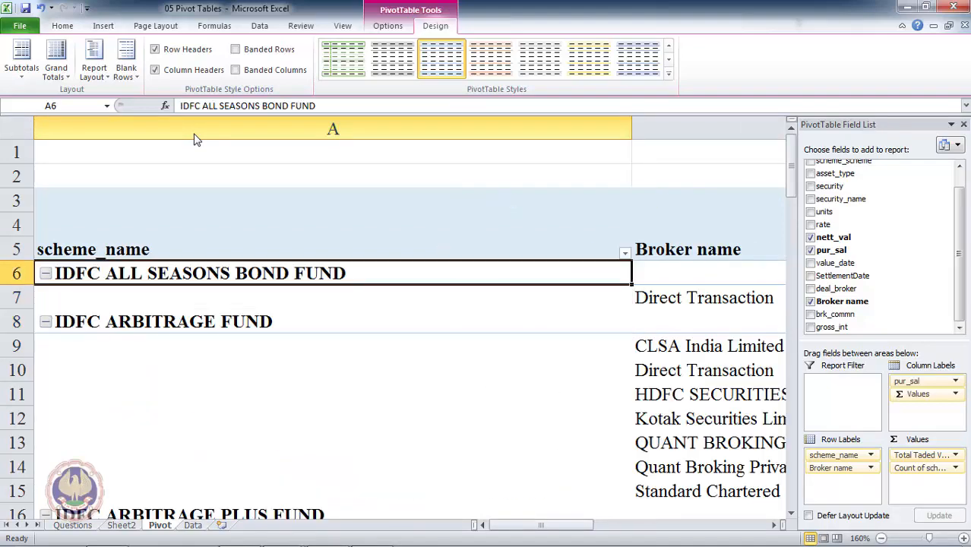
- Review the IDFC ALL SEASONS BOND FUND summary row across the Pur, Sal and total columns
key(Right)
key(Right)
key(Right)
key(Right)
key(Right)
key(Right)
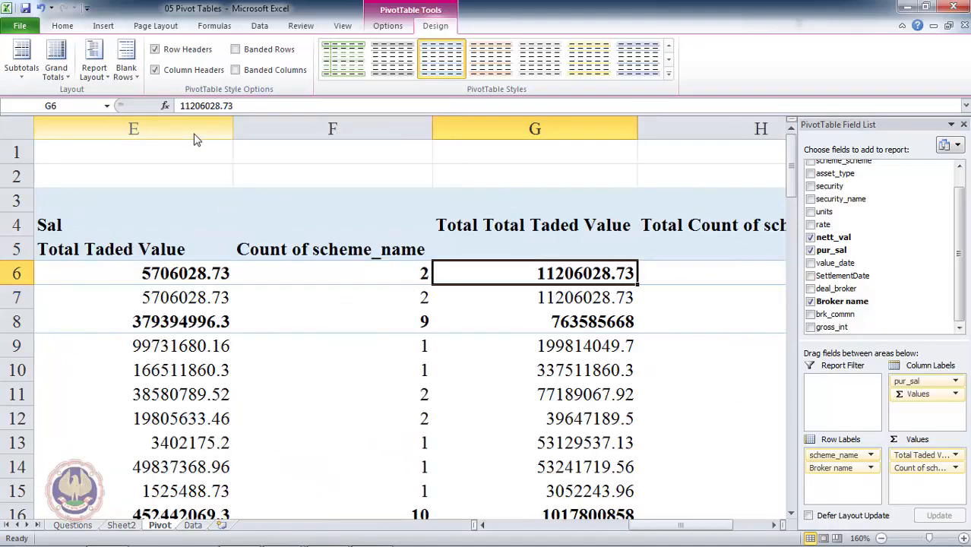
key(Right)
key(Right)
key(Left)
key(Left)
key(Left)
key(Left)
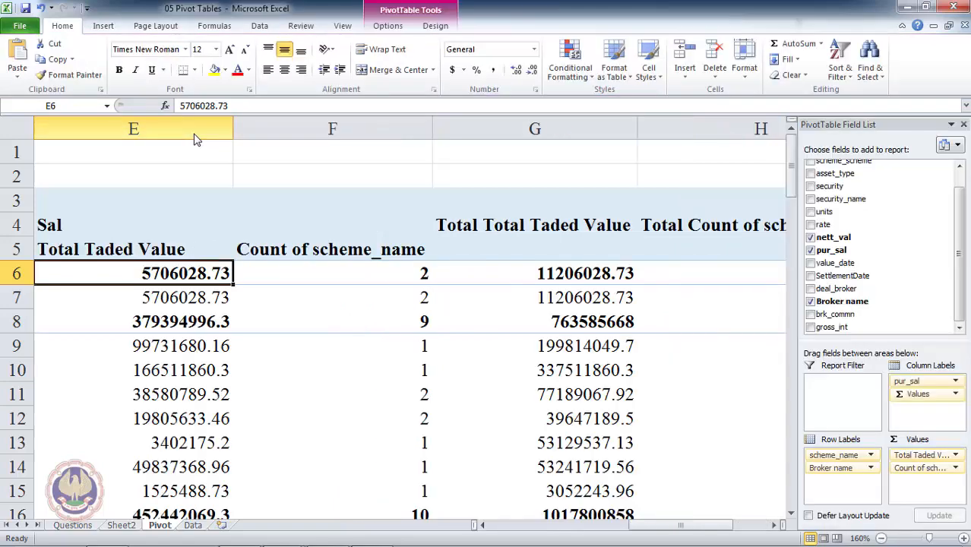
key(Left)
key(Left)
key(Left)
key(Left)
key(Right)
key(Right)
key(Right)
key(Right)
key(Right)
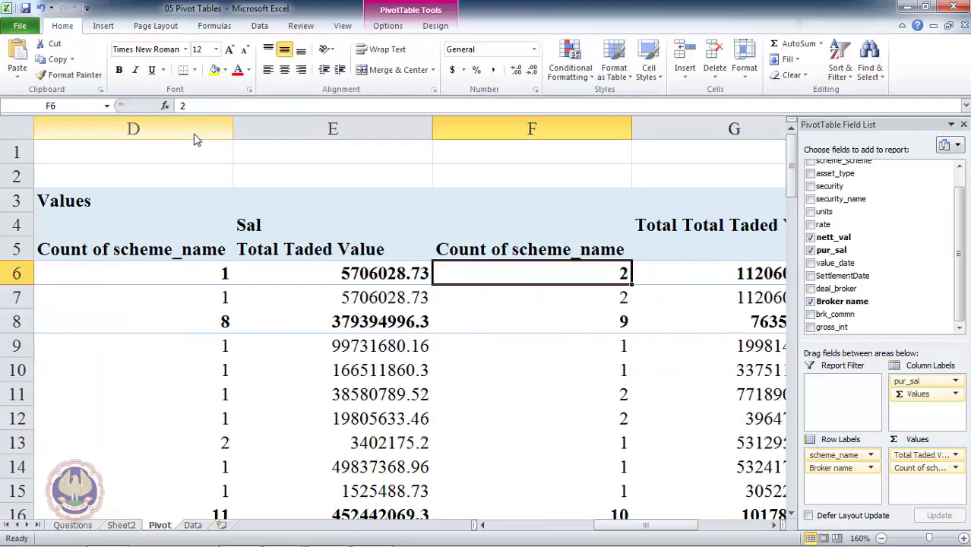
key(Left)
key(Left)
key(Left)
key(Left)
key(Left)
- Check the Direct Transaction broker line and the IDFC ARBITRAGE FUND summary row across all value columns
key(Down)
key(Right)
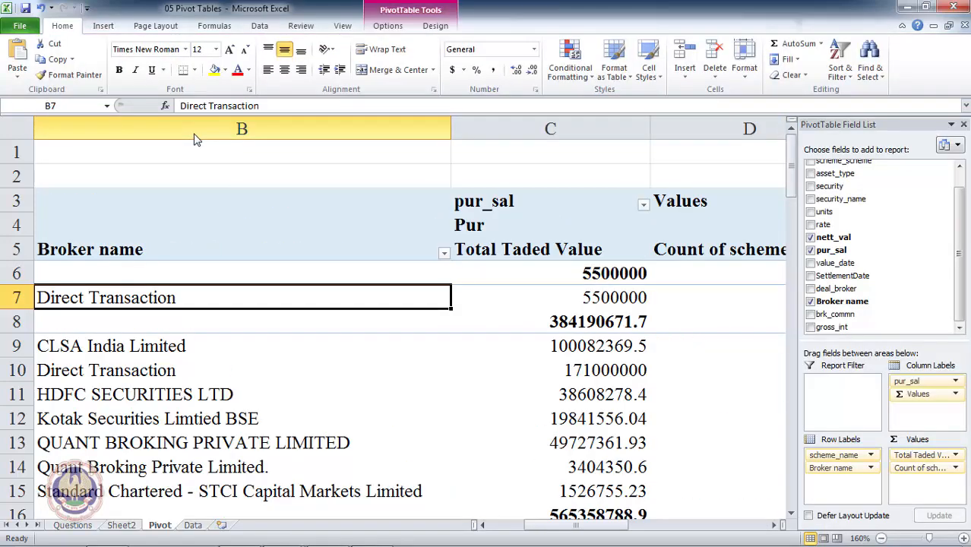
key(Left)
key(Down)
key(Right)
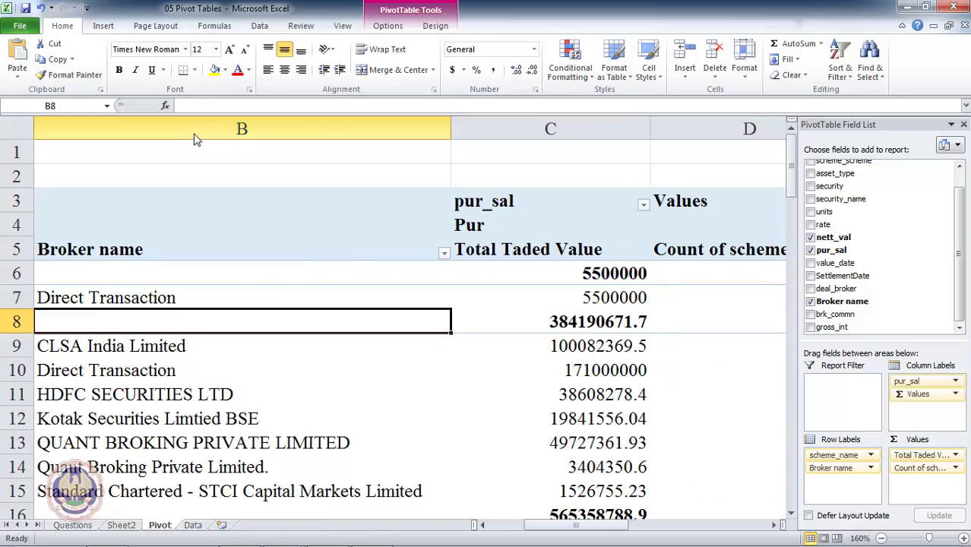
key(Left)
key(Right)
key(Right)
key(Right)
key(Right)
key(Right)
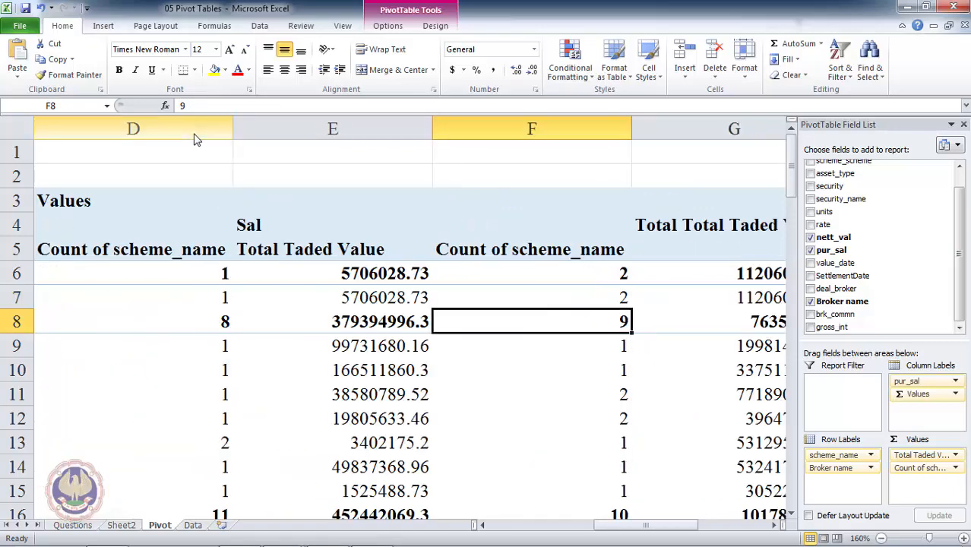
key(Right)
key(Right)
key(Right)
key(Left)
key(Left)
key(Left)
key(Left)
key(Left)
key(Left)
key(Left)
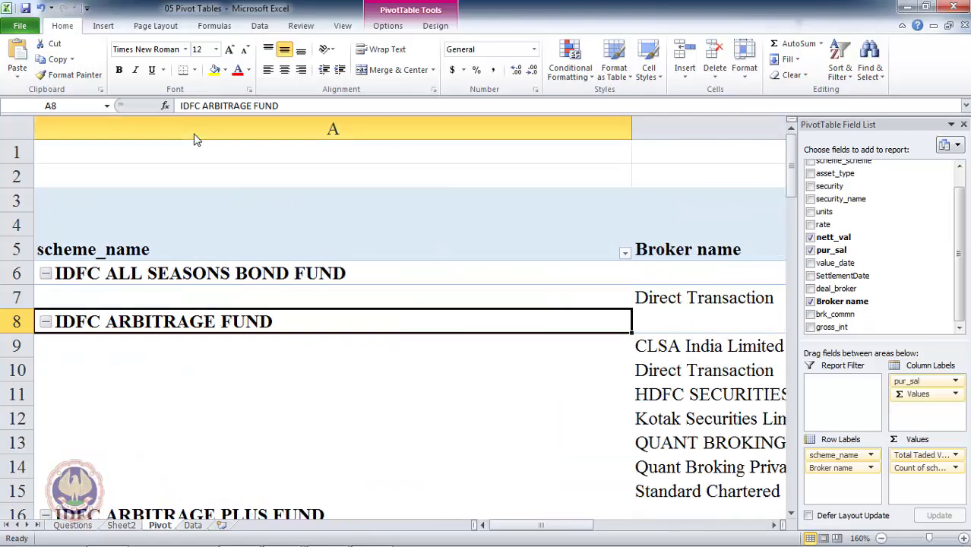
- Review the broker rows under IDFC ARBITRAGE FUND, following the Kotak Securities row across the value columns
key(Down)
key(Right)
key(Down)
key(Up)
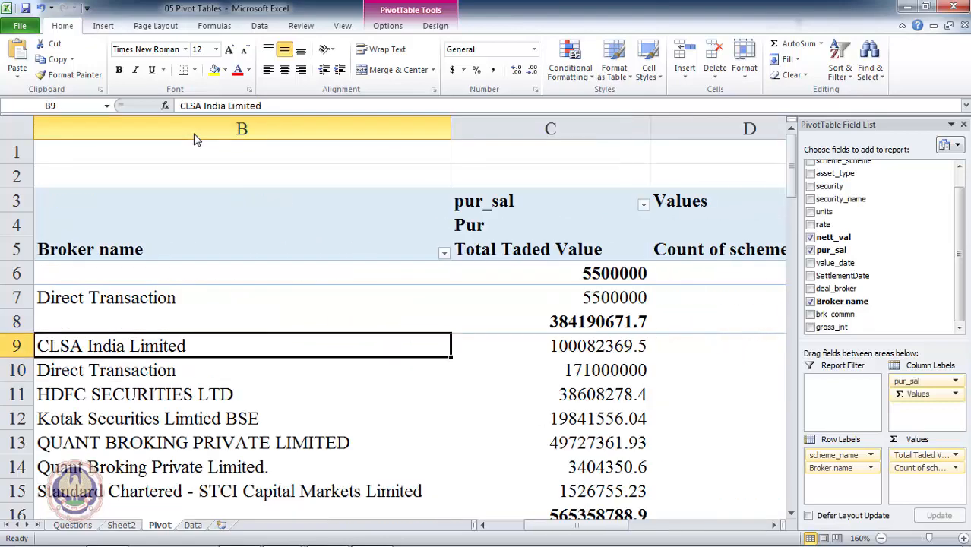
key(Down)
key(Down)
key(Down)
key(Right)
key(Right)
key(Right)
key(Right)
key(Right)
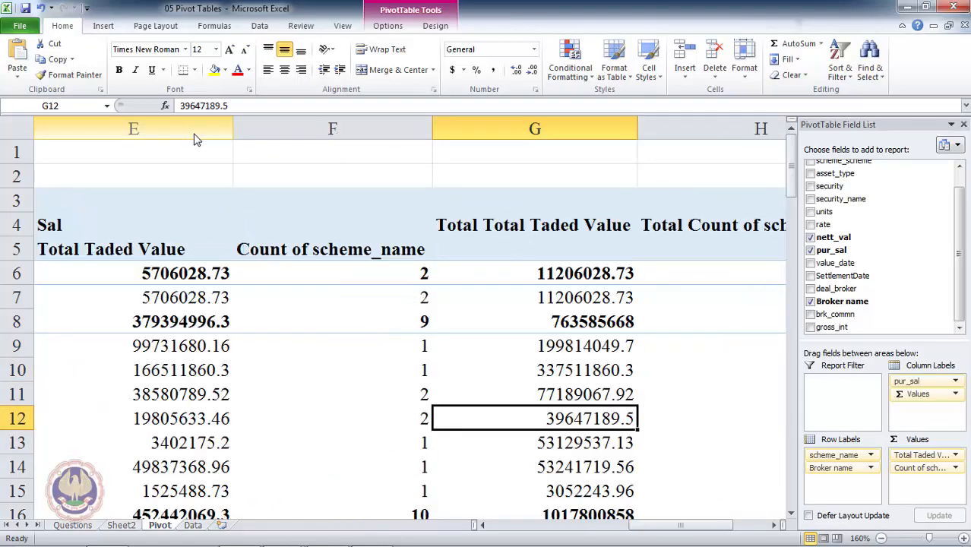
key(Right)
key(Right)
key(Left)
key(Left)
key(Left)
key(Left)
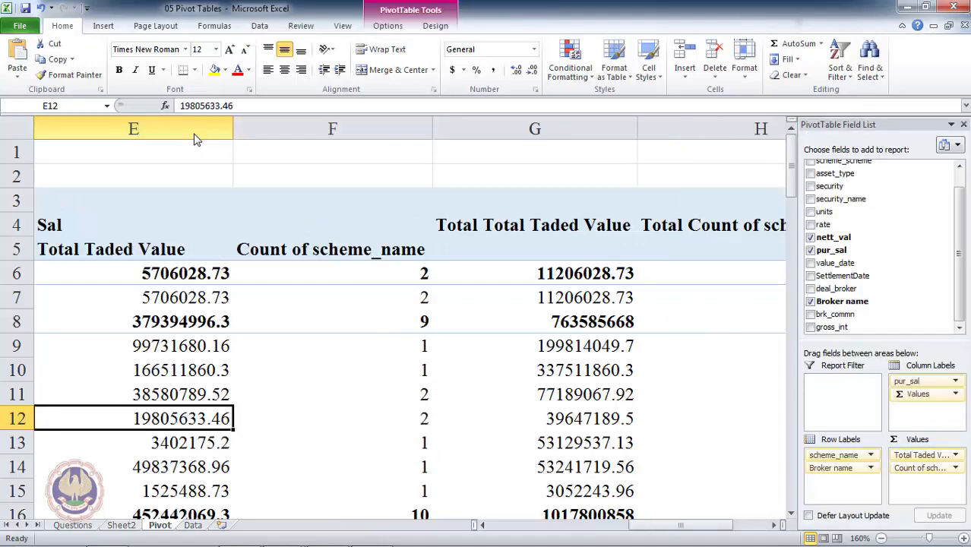
key(Left)
key(Left)
key(Left)
key(Left)
- Compare the blank scheme_name cells with the broker names listed beneath each fund heading
key(Up)
key(Up)
key(Up)
key(Up)
key(Up)
key(Up)
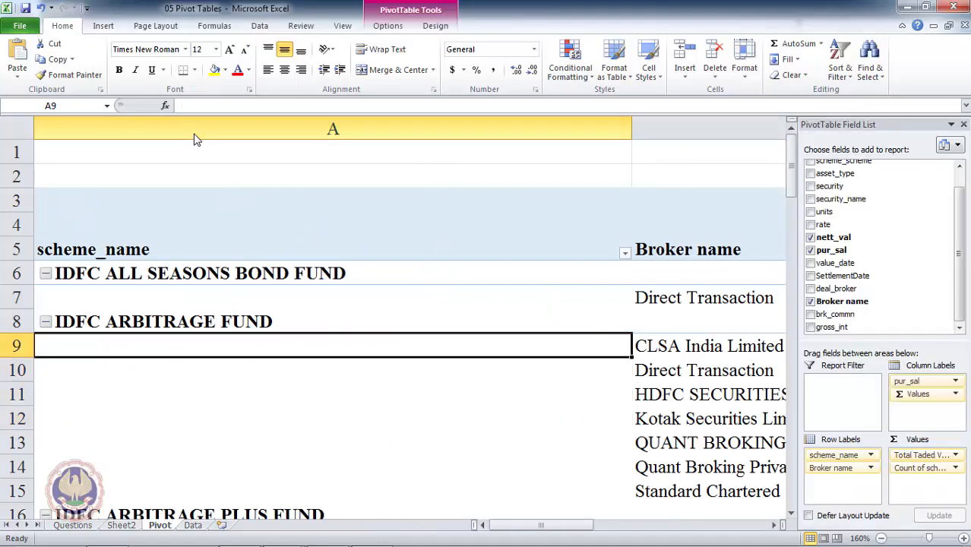
key(Down)
key(Down)
key(Down)
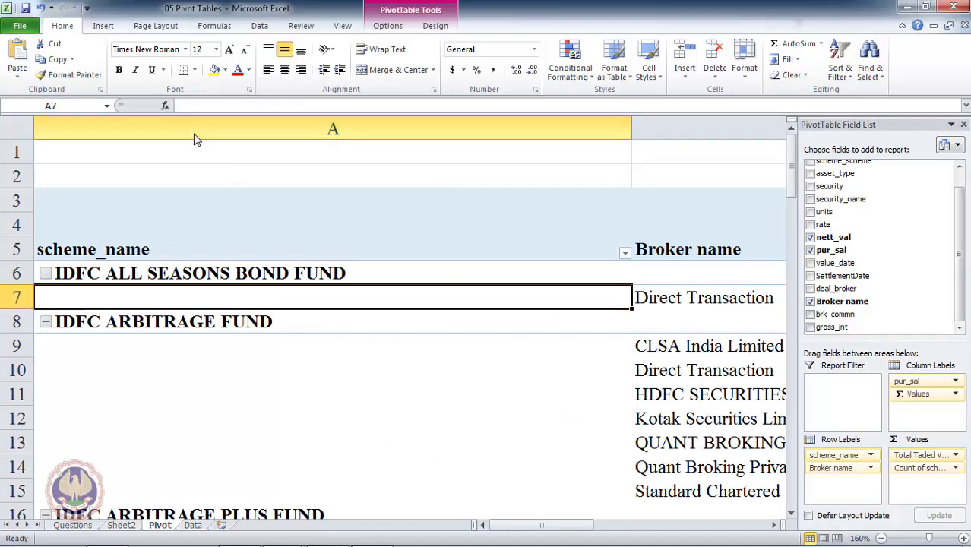
key(Right)
key(Down)
key(Down)
key(Down)
key(Down)
key(Down)
key(Down)
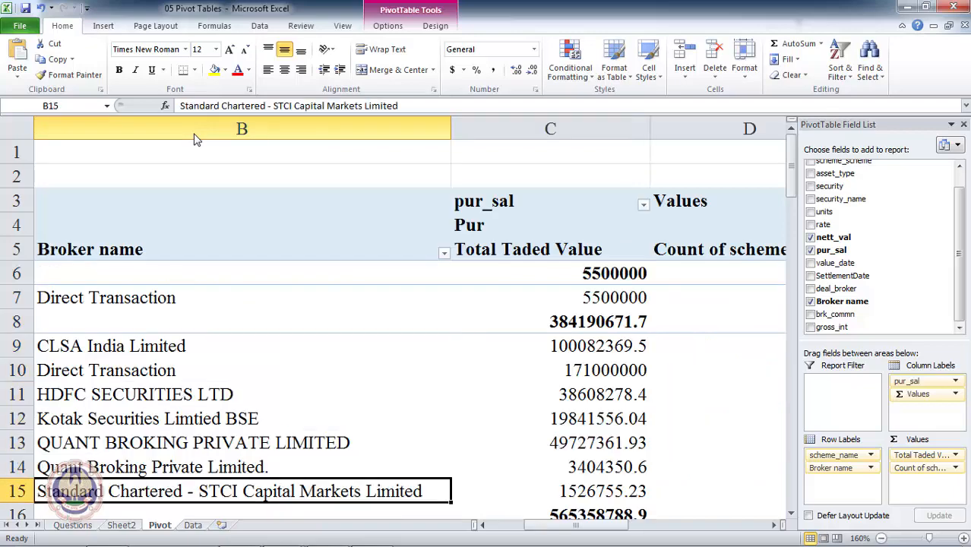
key(Left)
key(Up)
key(Up)
key(Up)
key(Up)
key(Up)
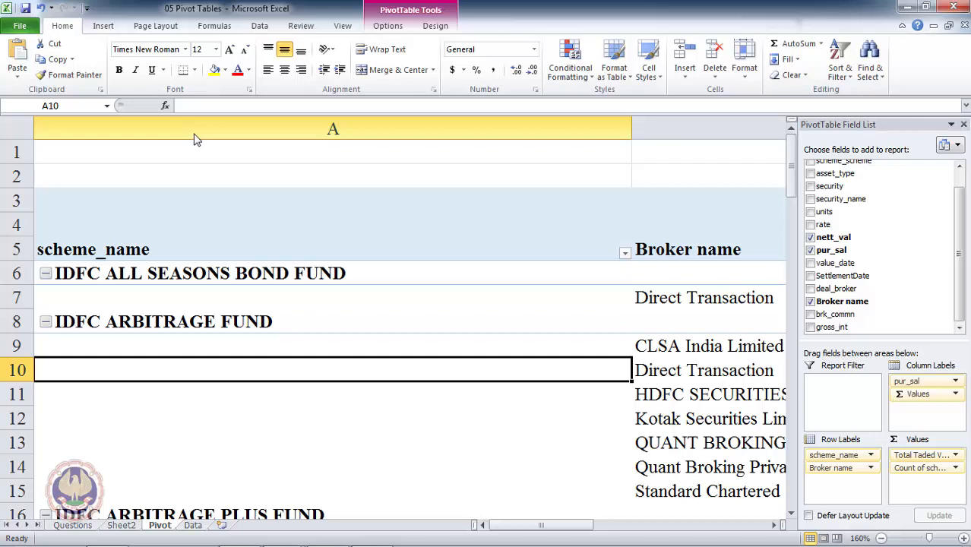
- Show the pivot table's report layout in Tabular Form
click(434, 26)
click(95, 68)
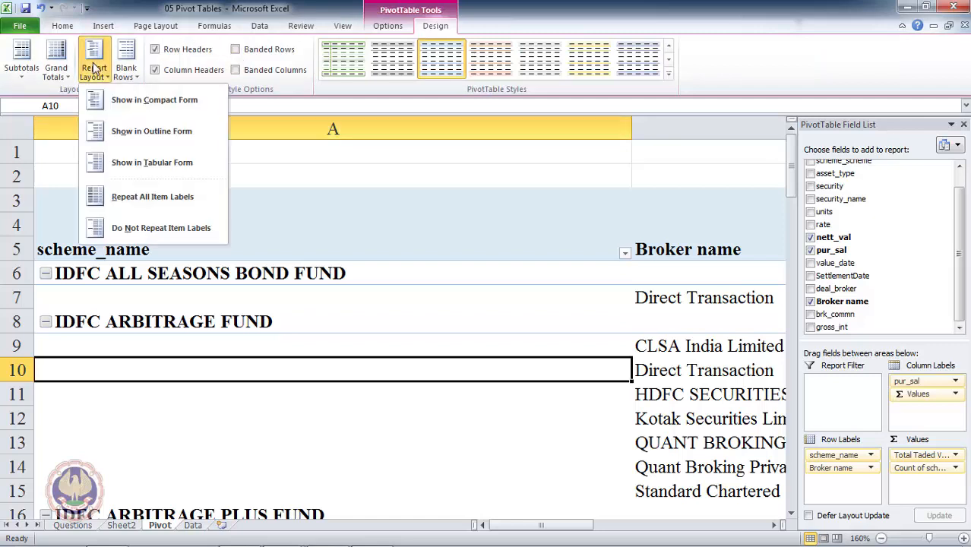
click(210, 170)
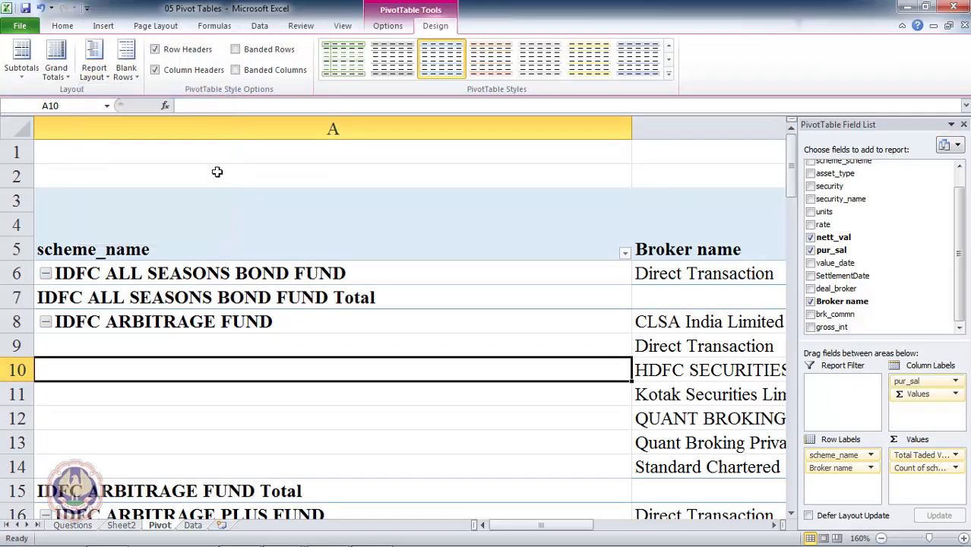
- Examine the IDFC ARBITRAGE FUND brokers and the fund's total row in the tabular layout
click(412, 325)
key(Right)
key(Down)
key(Down)
key(Down)
key(Down)
key(Down)
key(Down)
key(Down)
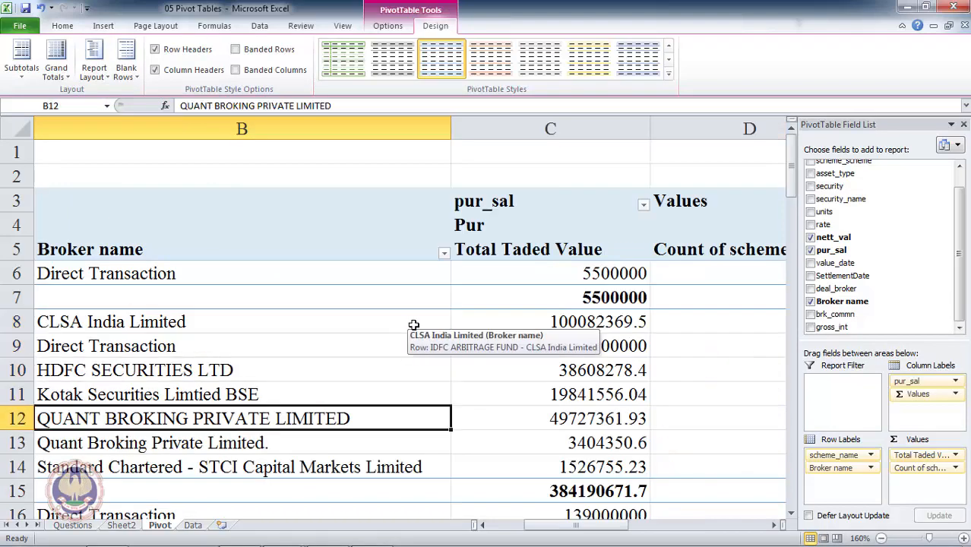
key(Left)
key(Right)
key(Left)
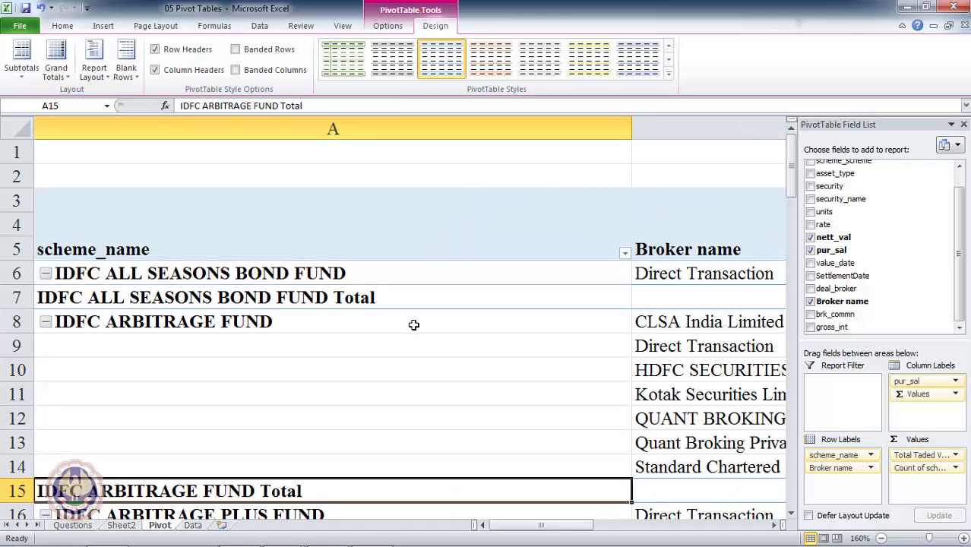
key(Right)
key(Up)
key(Up)
key(Up)
key(Up)
key(Up)
key(Up)
key(Up)
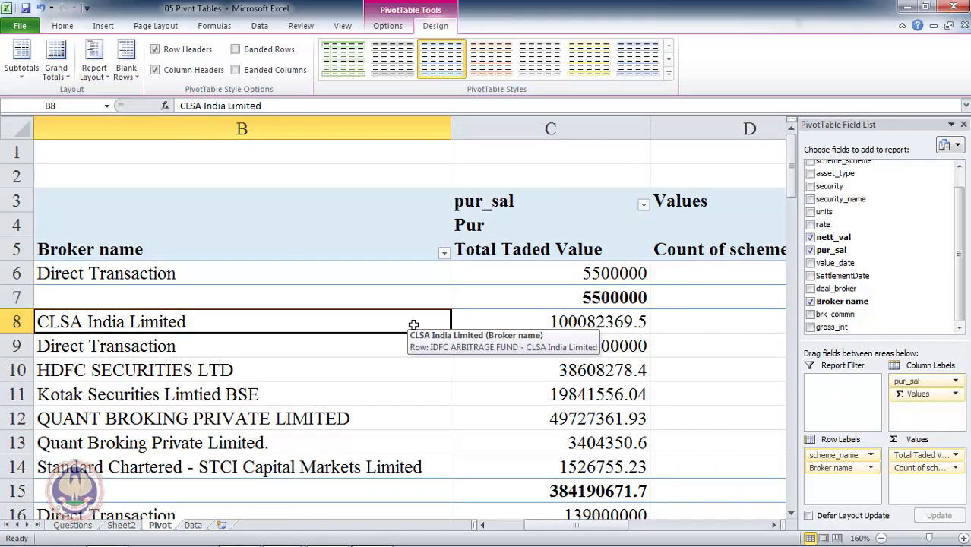
- Review the scheme_name column from the IDFC ARBITRAGE FUND brokers down to the IDFC ARBITRAGE PLUS FUND Total row
key(Down)
key(Down)
key(Down)
key(Down)
key(Down)
key(Down)
key(Left)
key(Down)
key(Down)
key(Down)
key(Down)
key(Down)
key(Down)
key(Down)
key(Down)
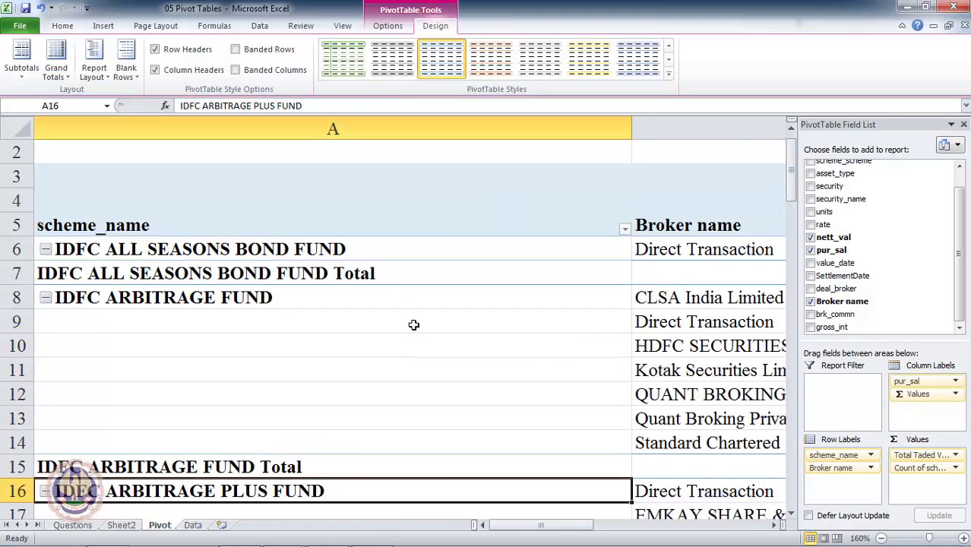
key(Down)
key(Down)
key(Down)
key(Up)
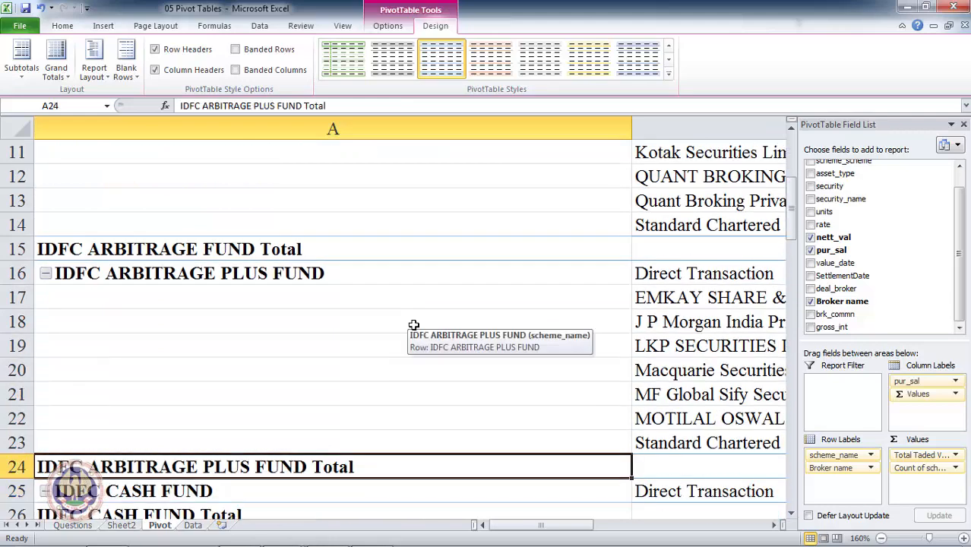
- Inspect the Macquarie Securities (India) row under IDFC ARBITRAGE PLUS FUND, comparing its broker name and purchase value with the scheme_name cell
key(Right)
key(Up)
key(Up)
key(Up)
key(Right)
key(Right)
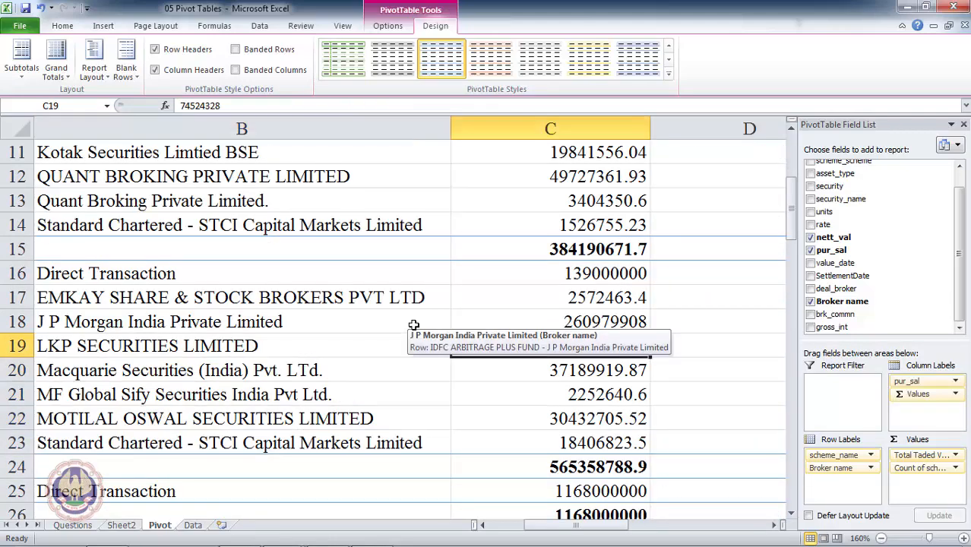
key(Down)
key(Right)
key(Left)
key(Left)
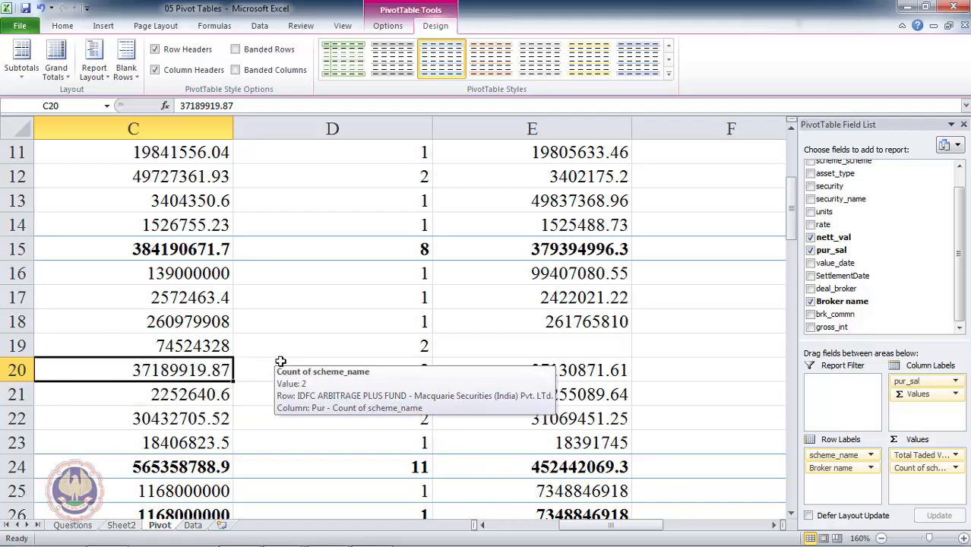
key(Left)
key(Right)
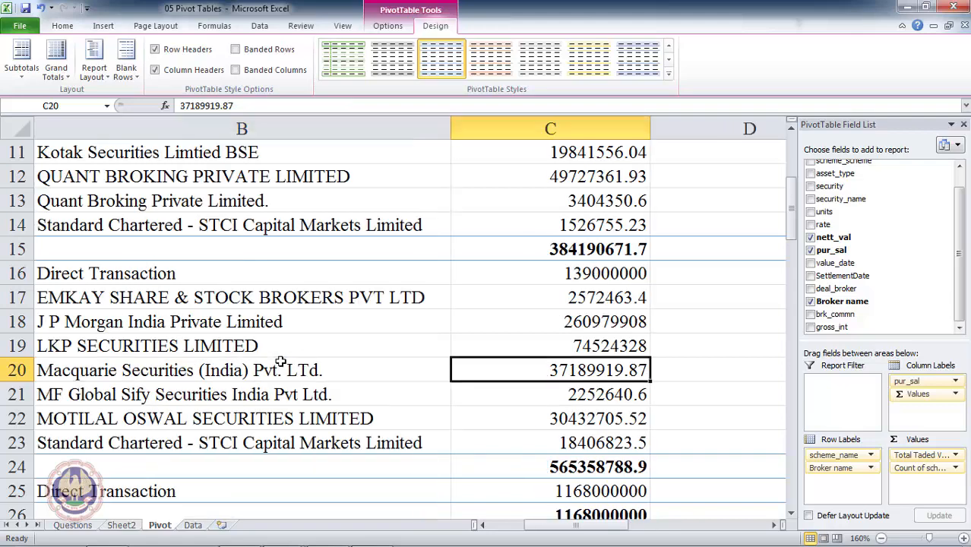
key(Left)
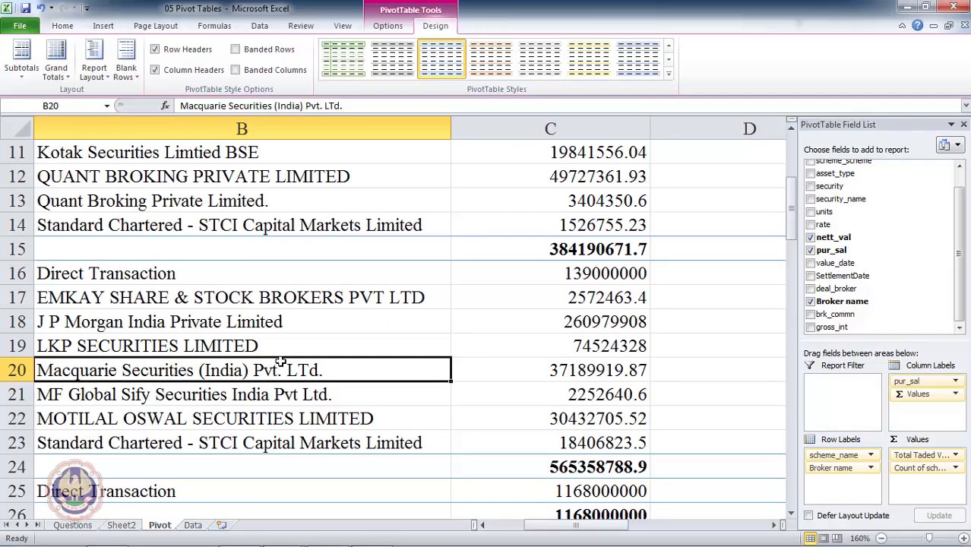
key(Right)
key(Left)
key(Left)
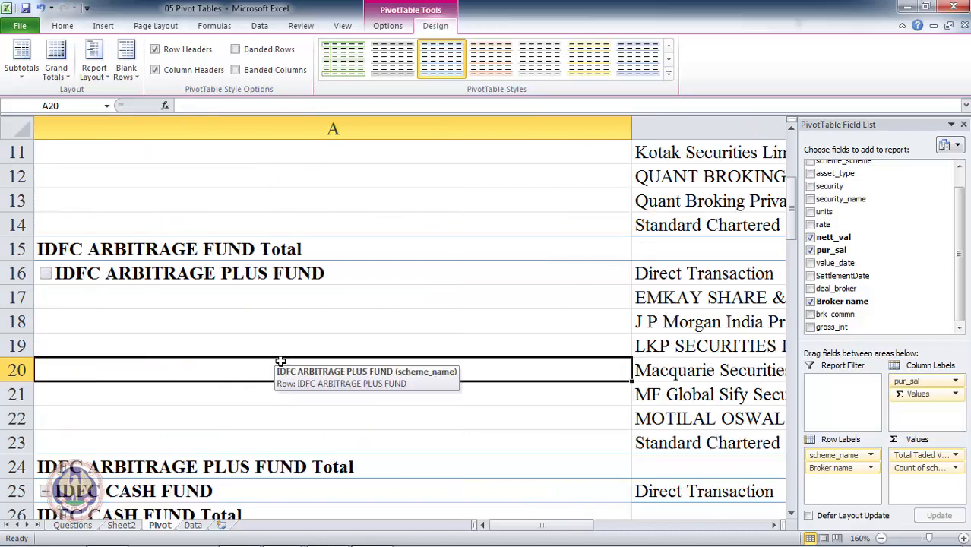
- Trace the Macquarie row's scheme_name cell A20 up to its fund heading in A16, and return to its purchase value
key(shift+Up)
key(shift+Up)
key(shift+Up)
key(shift+Up)
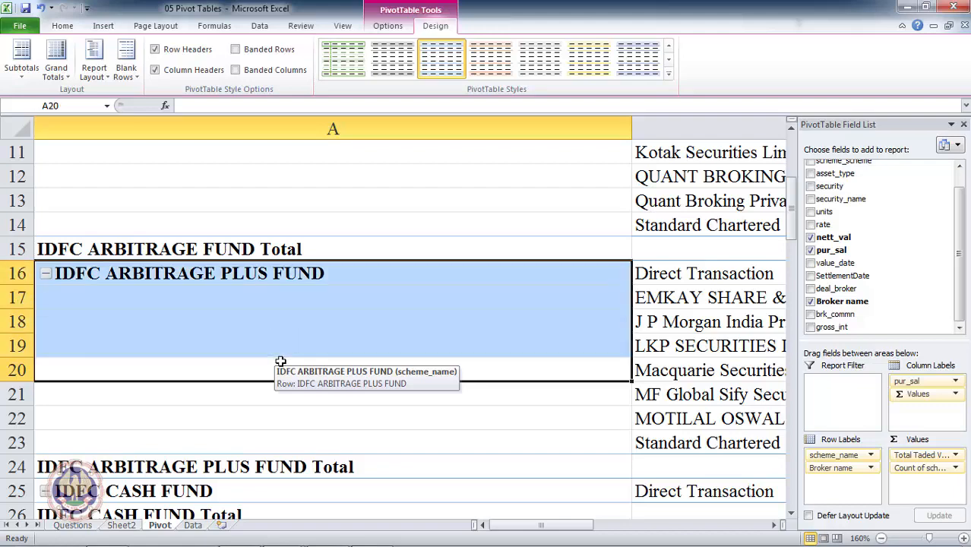
key(Right)
key(Right)
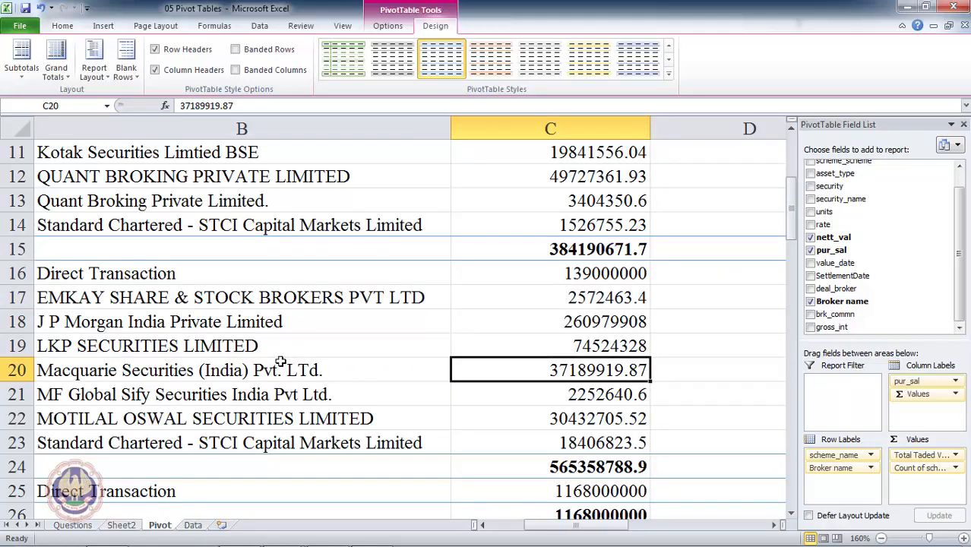
- Trace the Macquarie purchase value in C20 up its column to the Pur and Total Taded Value headers
key(shift+Up)
key(shift+Up)
key(shift+Up)
key(shift+Up)
key(shift+Up)
key(shift+Up)
key(shift+Up)
key(shift+Up)
key(shift+Up)
key(shift+Up)
key(shift+Up)
key(shift+Up)
key(shift+Up)
key(shift+Up)
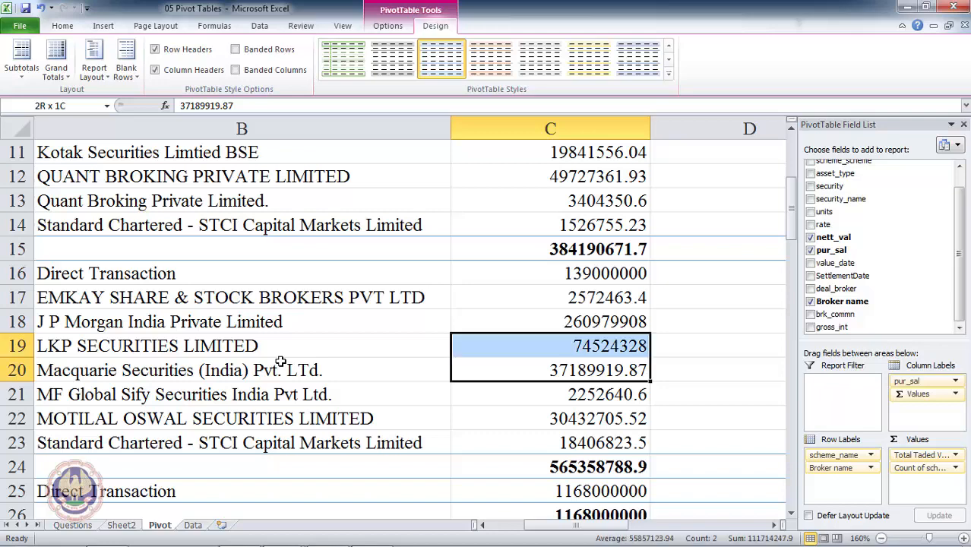
key(shift+Up)
key(shift+Up)
key(shift+Up)
key(shift+Up)
key(shift+Up)
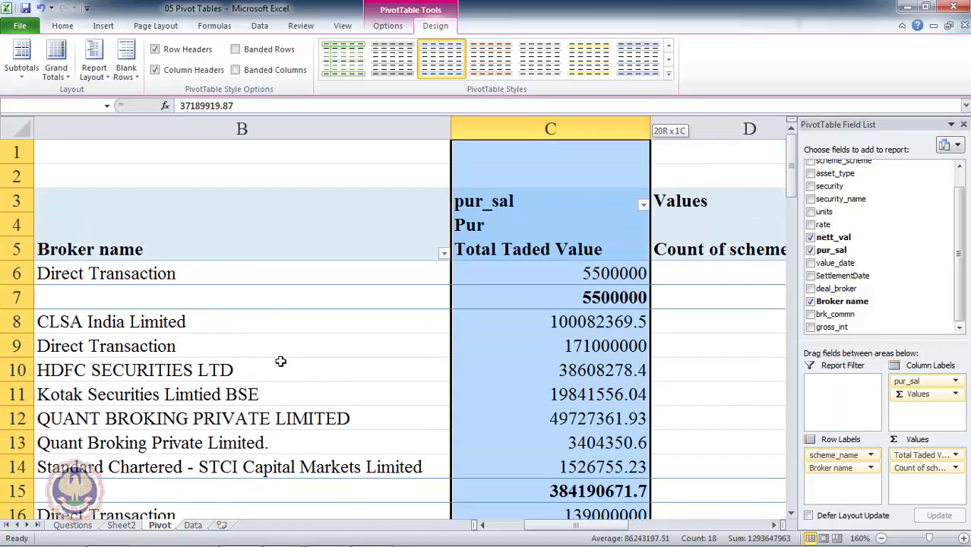
key(shift+Down)
key(shift+Down)
key(shift+Down)
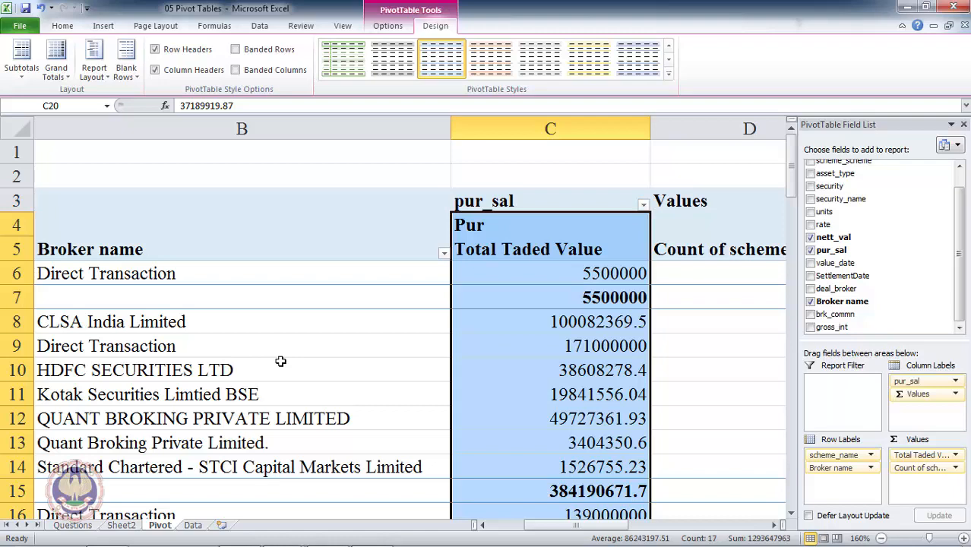
- Trace the Macquarie count in D20 up to the Count of scheme_name header, extending the selection to the Pur heading in column C
key(Right)
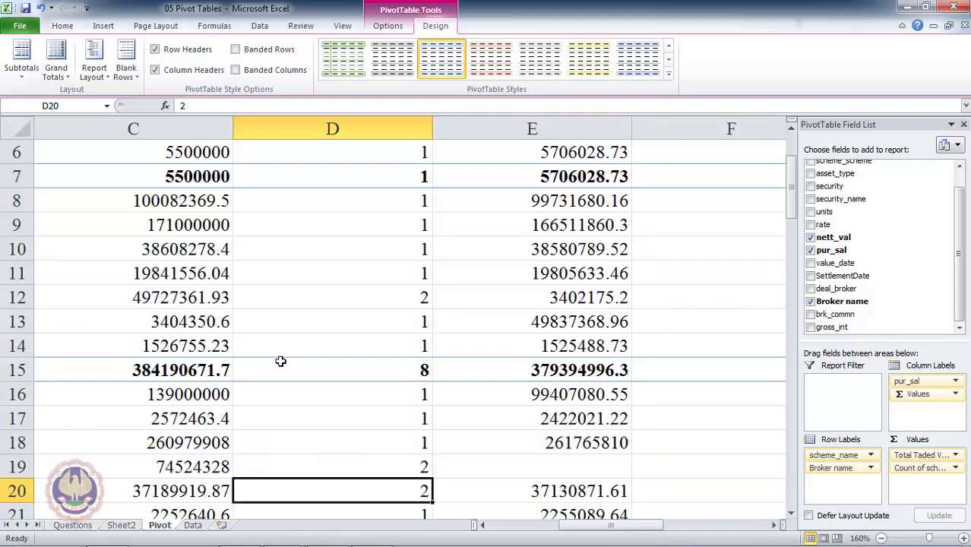
key(shift+Up)
key(shift+Up)
key(shift+Up)
key(shift+Up)
key(shift+Up)
key(shift+Up)
key(shift+Up)
key(shift+Up)
key(shift+Up)
key(shift+Up)
key(shift+Up)
key(shift+Up)
key(shift+Up)
key(shift+Up)
key(shift+Up)
key(shift+Up)
key(shift+Up)
key(shift+Up)
key(shift+Up)
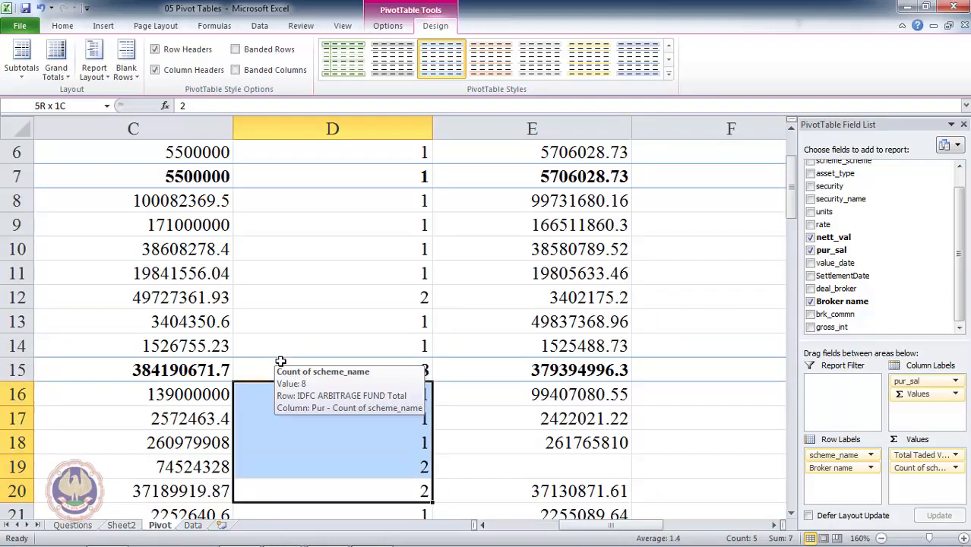
key(shift+Down)
key(shift+Down)
key(shift+Down)
key(shift+Down)
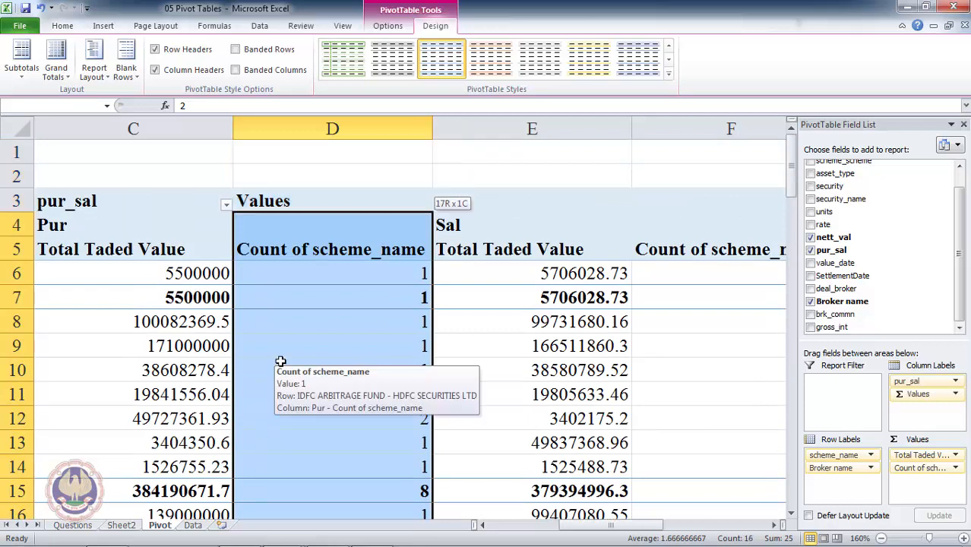
key(shift+Up)
key(shift+Left)
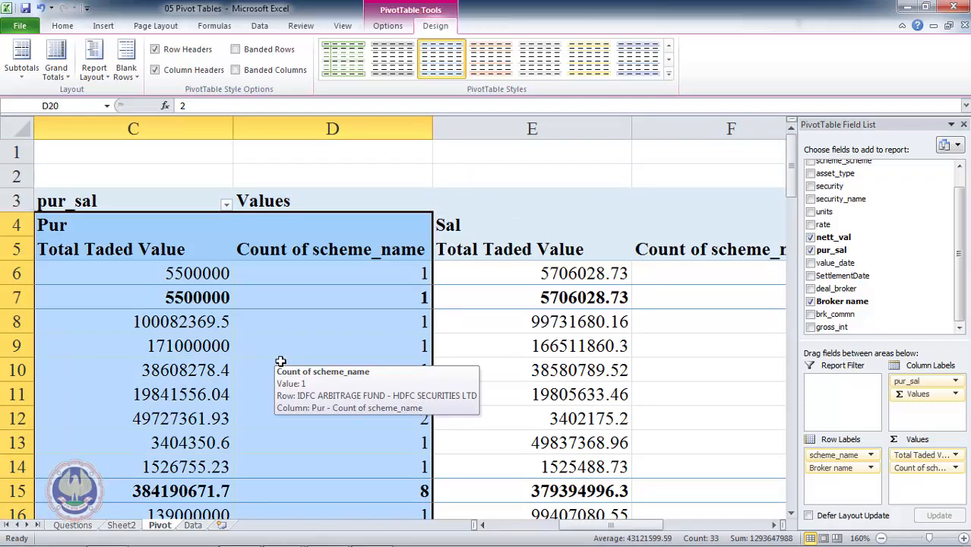
- Highlight the blank scheme_name cells A9:A14 beneath the IDFC ARBITRAGE FUND heading
key(Right)
key(Left)
key(Left)
key(Left)
key(Left)
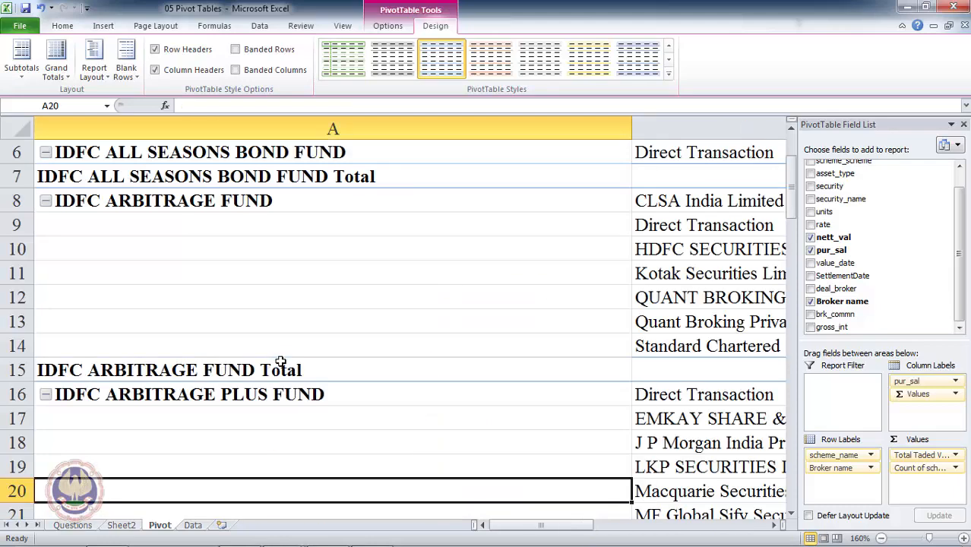
key(Up)
key(Up)
key(Up)
key(Up)
key(Up)
key(Up)
key(Up)
key(Up)
key(Up)
key(Up)
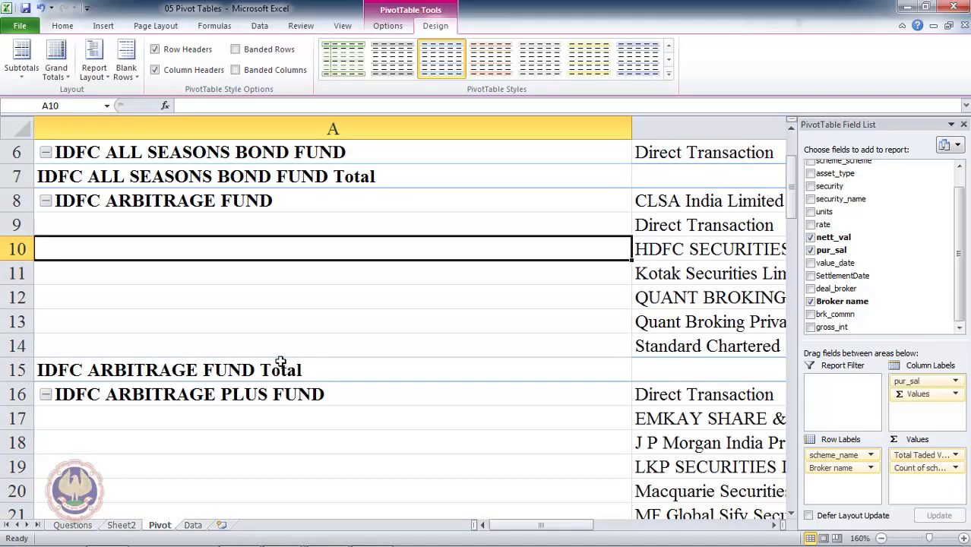
key(Up)
key(shift+Down)
key(shift+Down)
key(shift+Down)
key(shift+Down)
key(shift+Down)
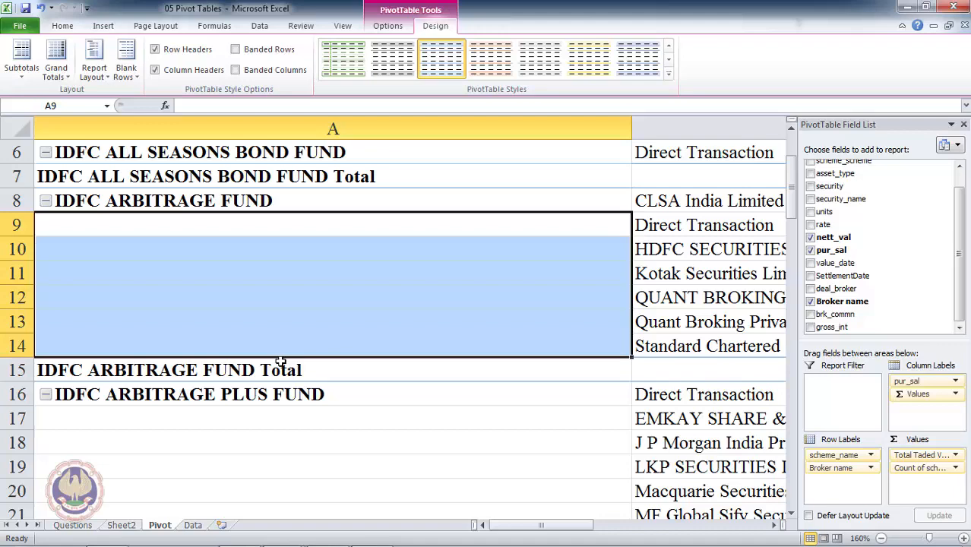
- Compare the Kotak Securities row with its scheme_name cell A11, tracing that cell up to the IDFC ARBITRAGE FUND heading
key(Down)
key(Down)
key(Right)
key(Right)
key(Left)
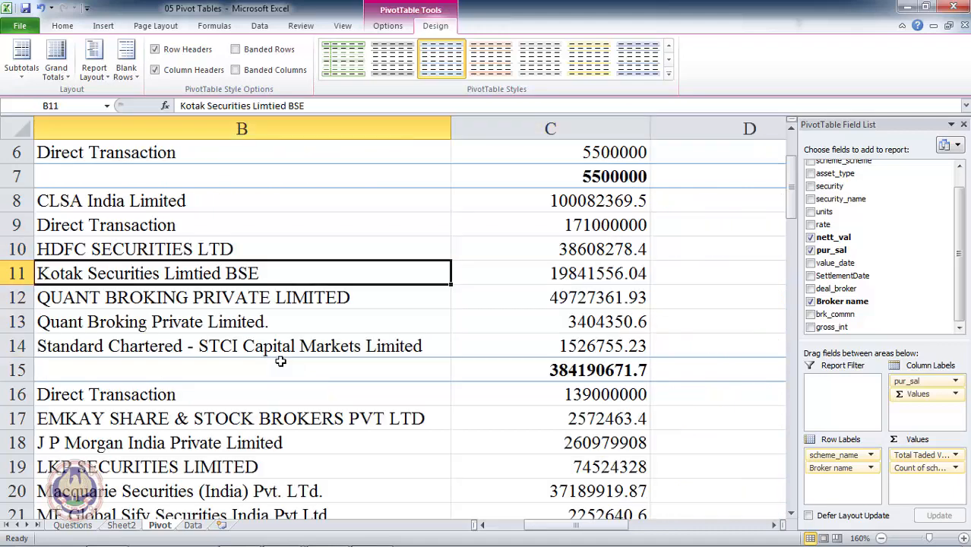
key(Left)
key(Right)
key(Left)
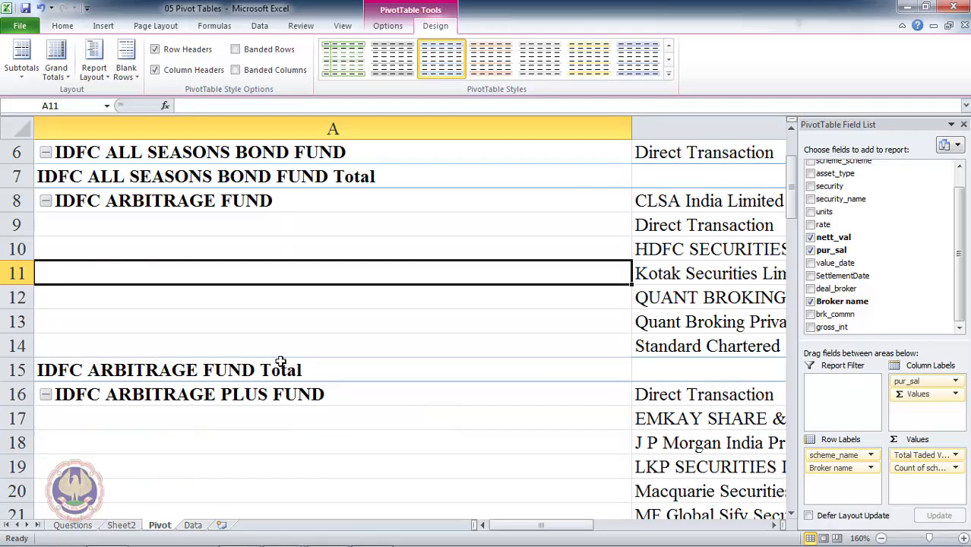
key(shift+Up)
key(shift+Up)
key(shift+Up)
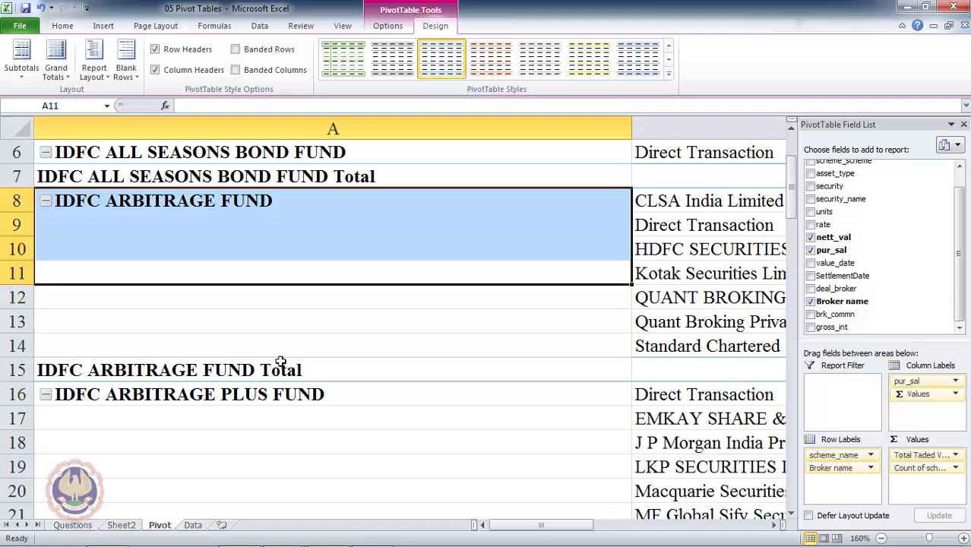
key(Right)
key(Left)
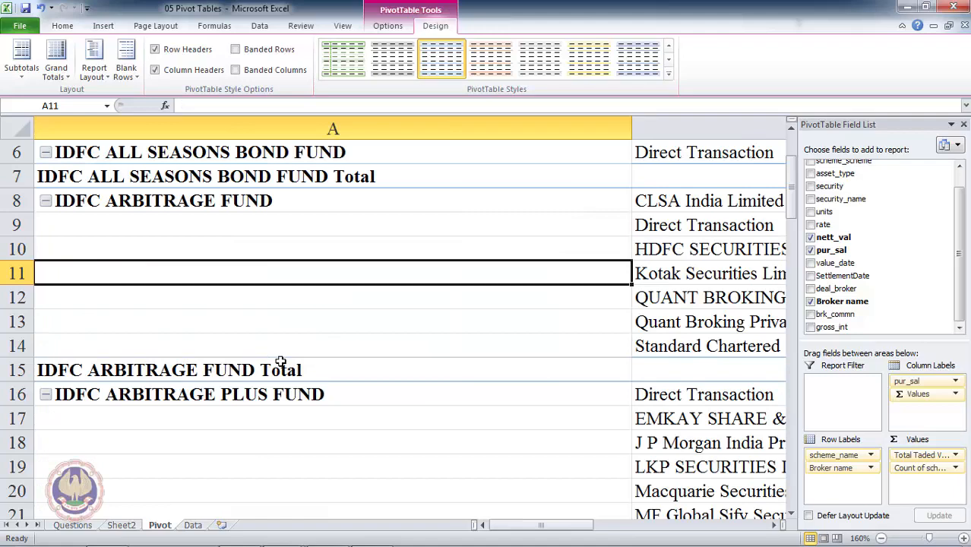
- Highlight the scheme_name cells from A9 through the IDFC ARBITRAGE FUND Total row, and return to the Kotak Securities broker cell
key(Up)
key(Up)
key(shift+Down)
key(shift+Down)
key(shift+Down)
key(shift+Down)
key(shift+Down)
key(shift+Down)
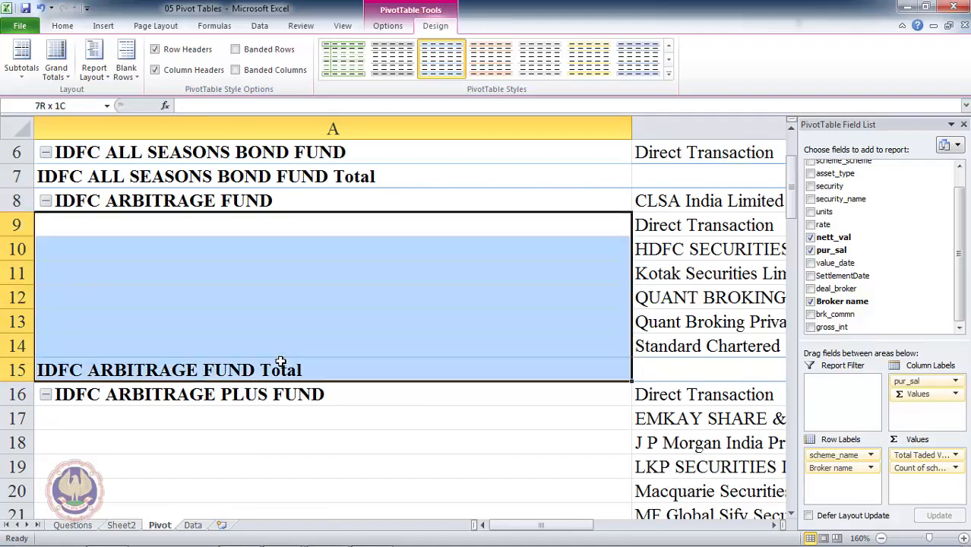
key(Right)
key(Down)
key(Down)
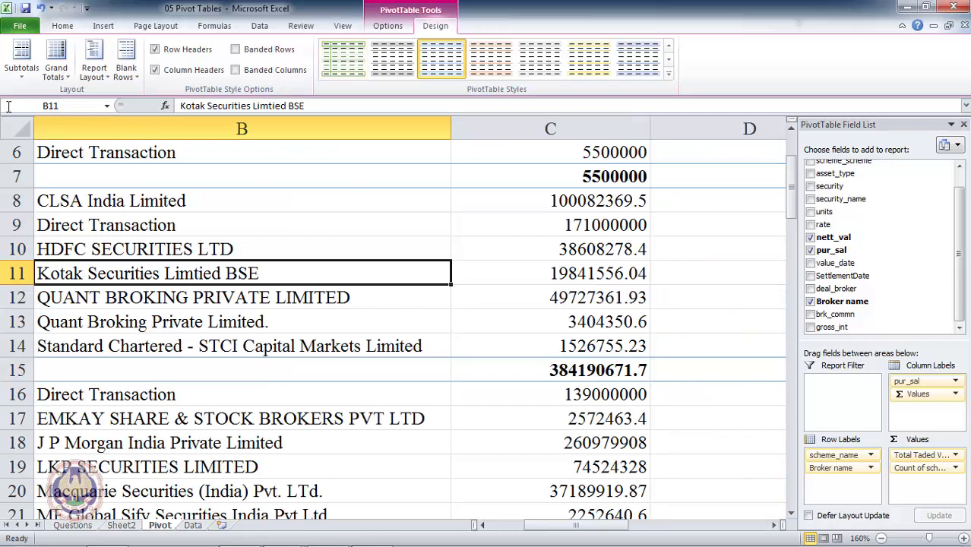
- Set the pivot table's report layout to Repeat All Item Labels
click(96, 72)
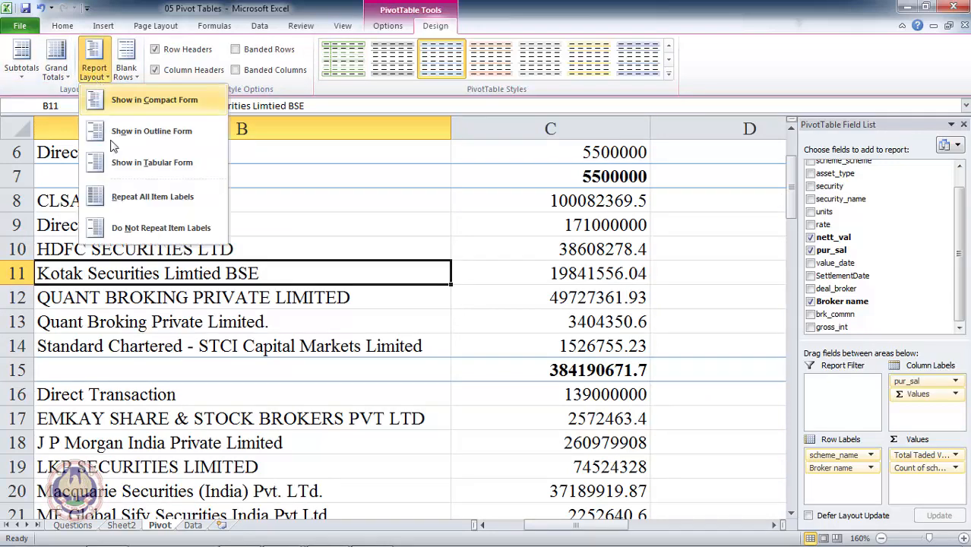
click(131, 198)
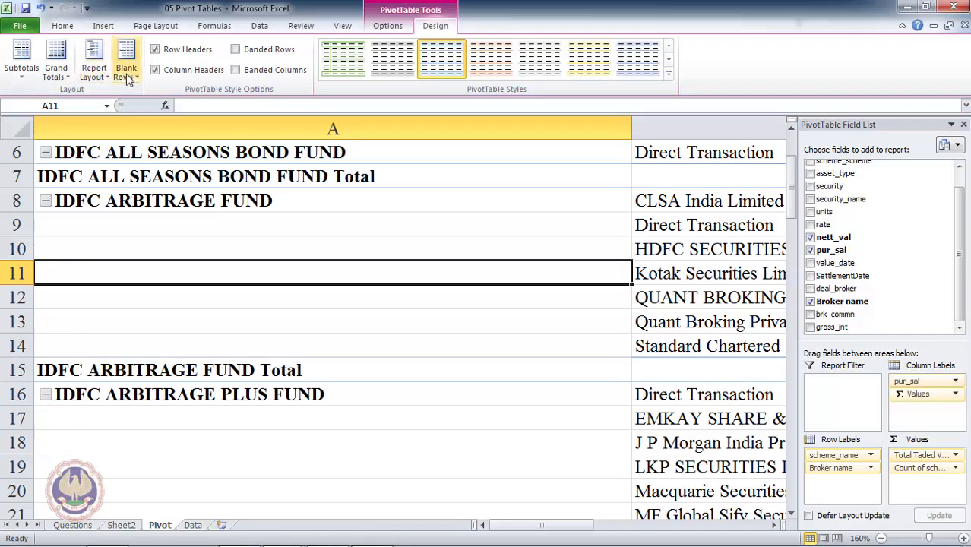
click(95, 70)
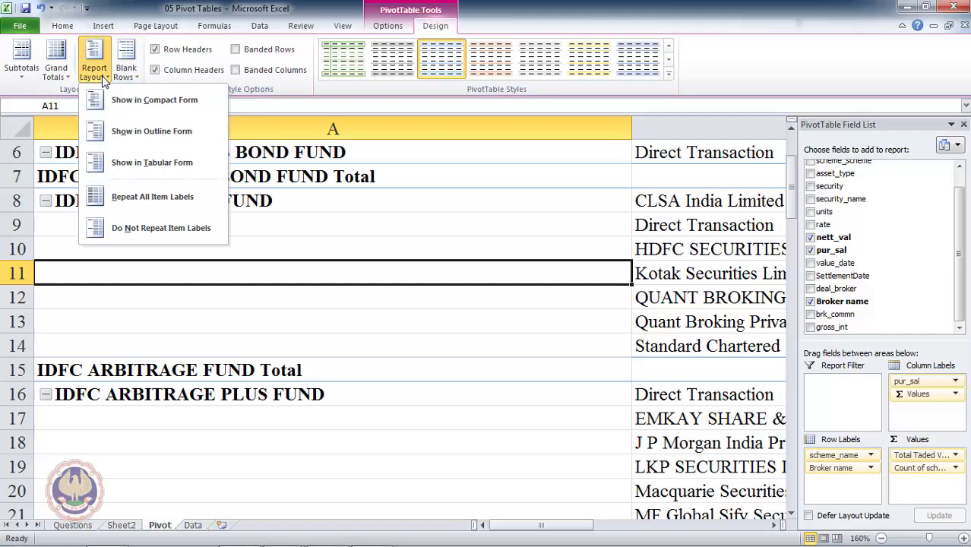
click(136, 196)
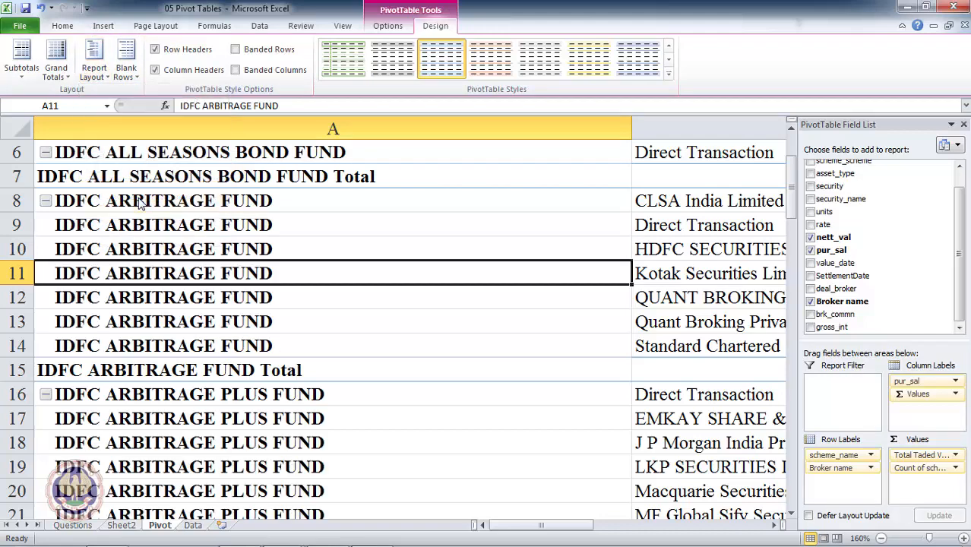
- Check the scheme_name labels on the rows around the start of the IDFC ARBITRAGE FUND group
key(Up)
key(Up)
key(Up)
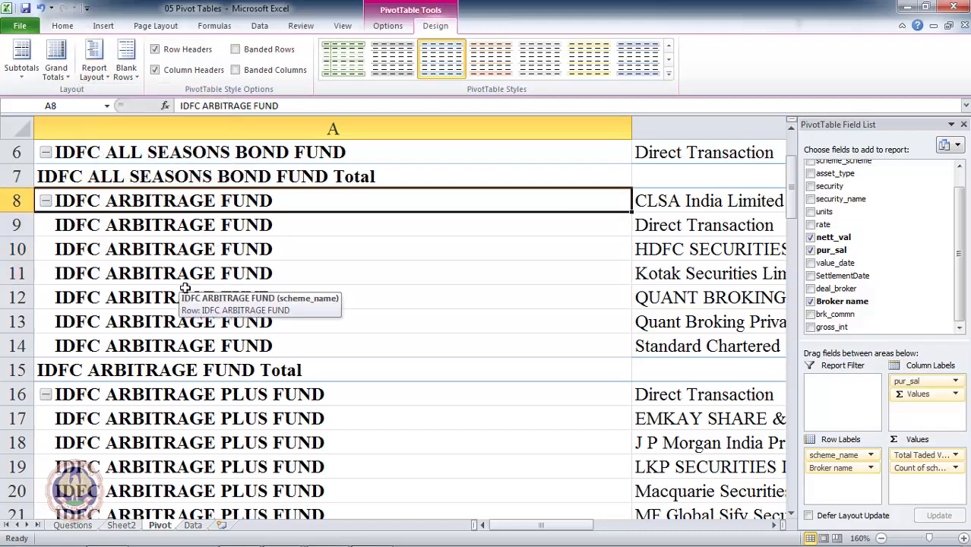
key(Up)
key(Down)
key(Down)
key(Up)
- Inspect the pivot table's header row 5 from scheme_name across the Pur and Sal columns to the total columns
key(ctrl+Home)
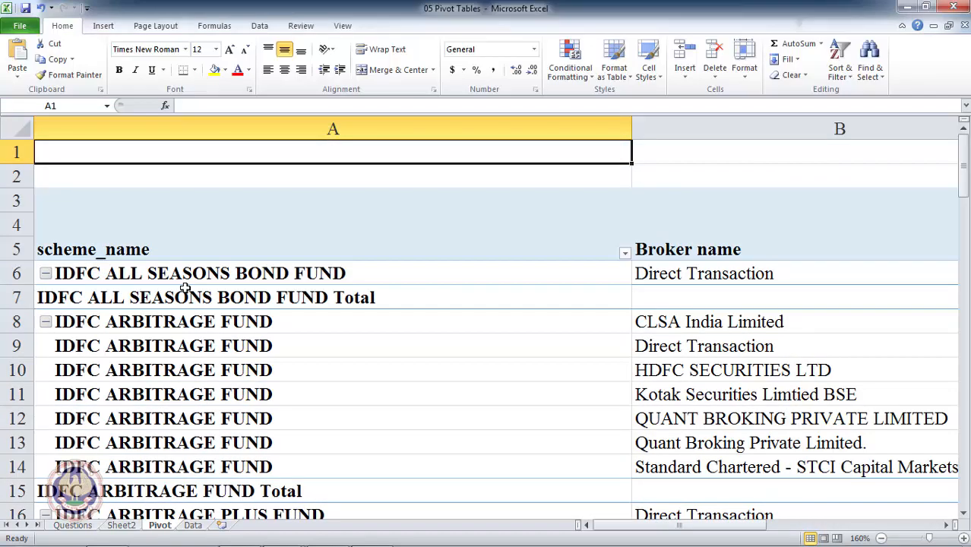
key(Down)
key(Down)
key(Down)
key(Down)
key(Right)
key(Right)
key(Right)
key(Right)
key(Right)
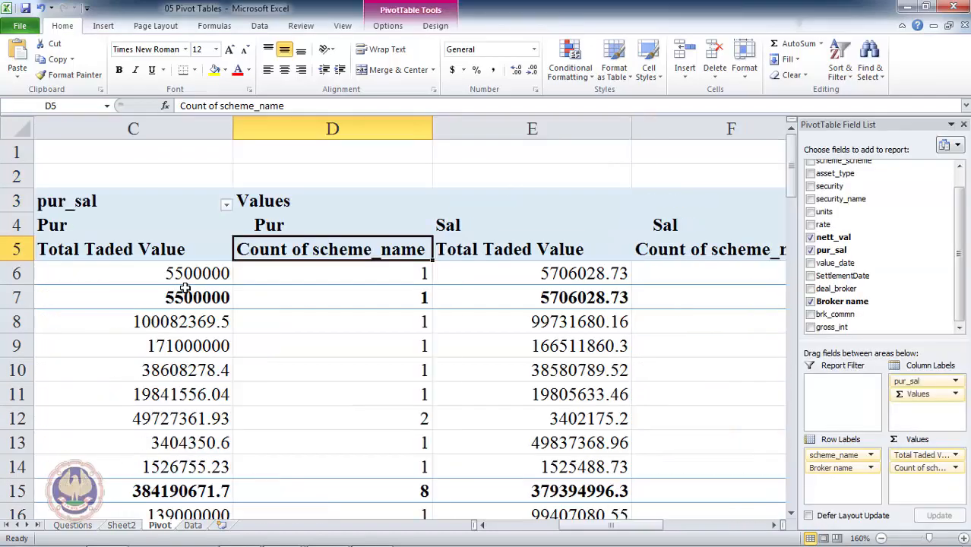
key(Right)
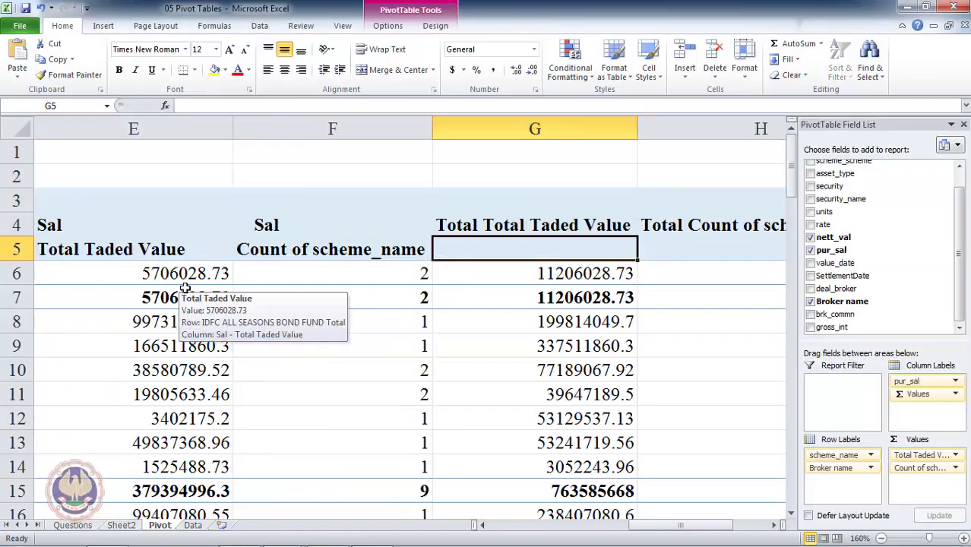
- Review the row 5 column headers from the total columns back to the Pur Total Taded Value header
key(Right)
key(Right)
key(Left)
key(Left)
key(Left)
key(Left)
key(Left)
key(Left)
key(Left)
key(Right)
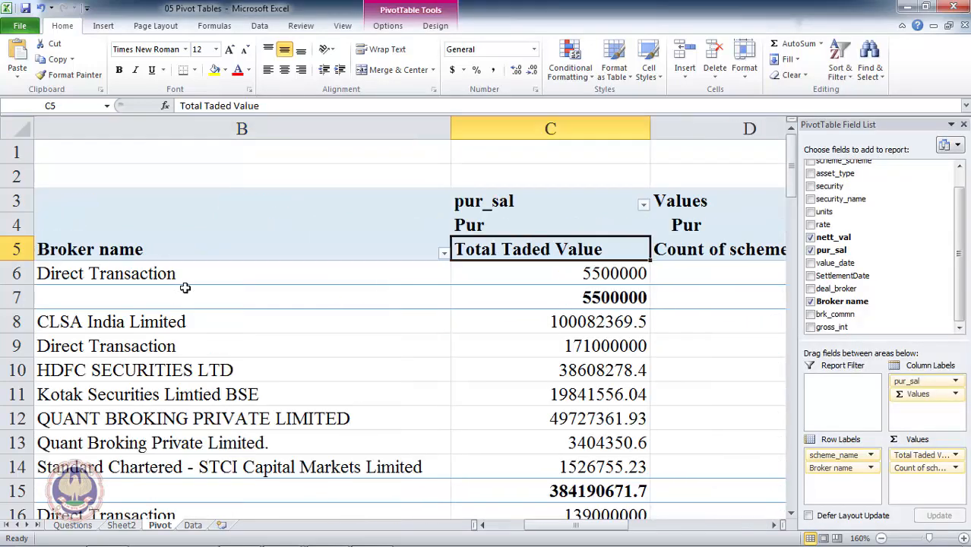
- Check the Pur values down to row 10 and the matching HDFC SECURITIES LTD broker cell
key(Right)
key(Down)
key(Down)
key(Down)
key(Down)
key(Down)
key(Left)
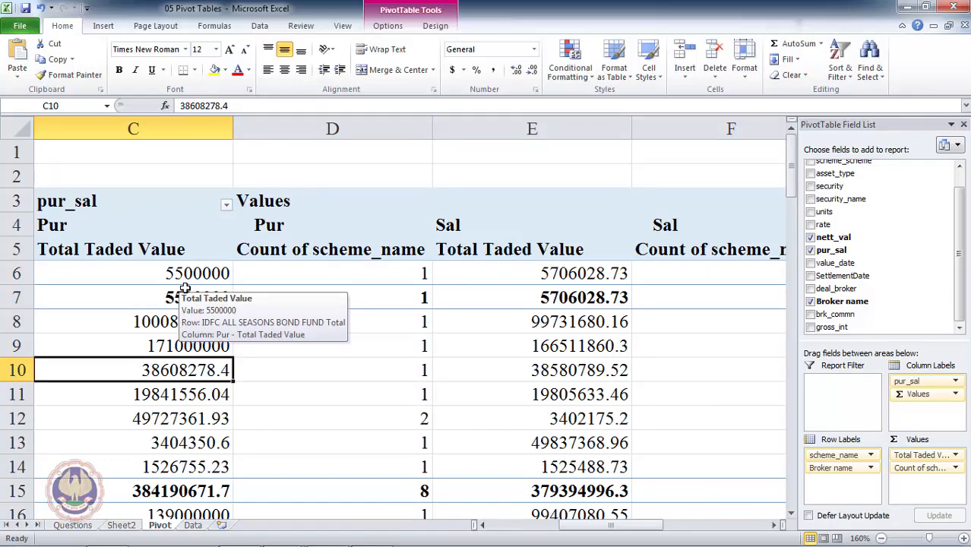
key(Left)
key(Left)
key(Right)
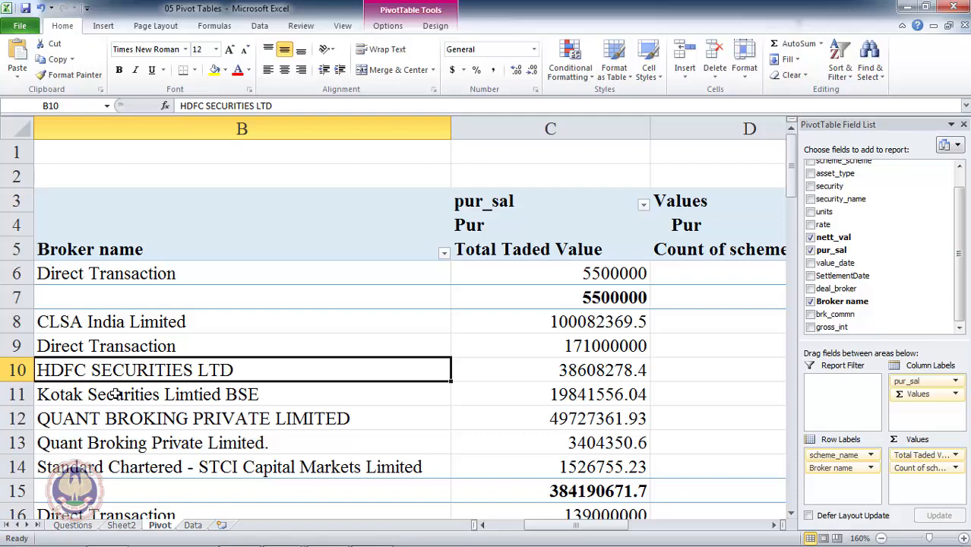
- Compare the broker names with their scheme_name labels in the first rows, ending on the IDFC ALL SEASONS BOND FUND Total label
key(Up)
key(Up)
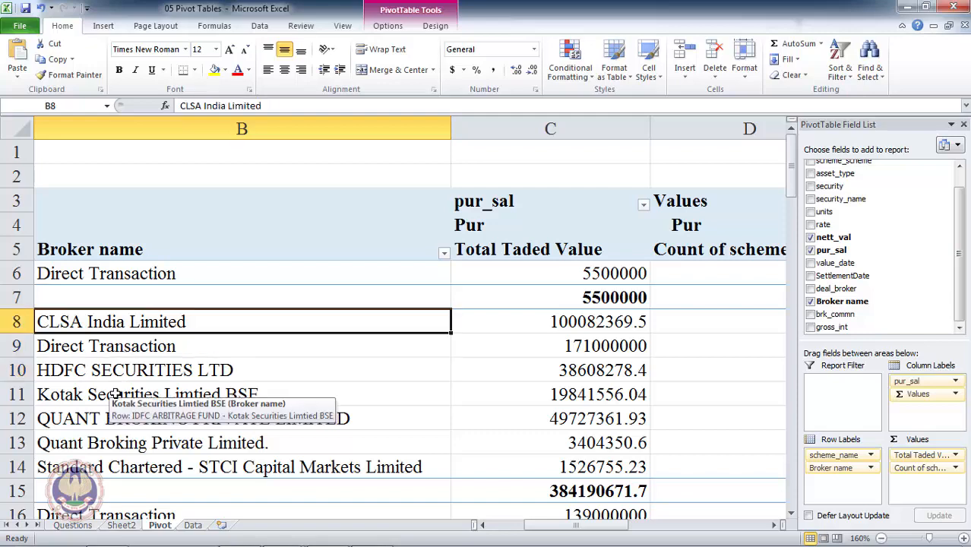
key(Up)
key(Up)
key(Up)
key(Down)
key(Down)
key(Down)
key(Left)
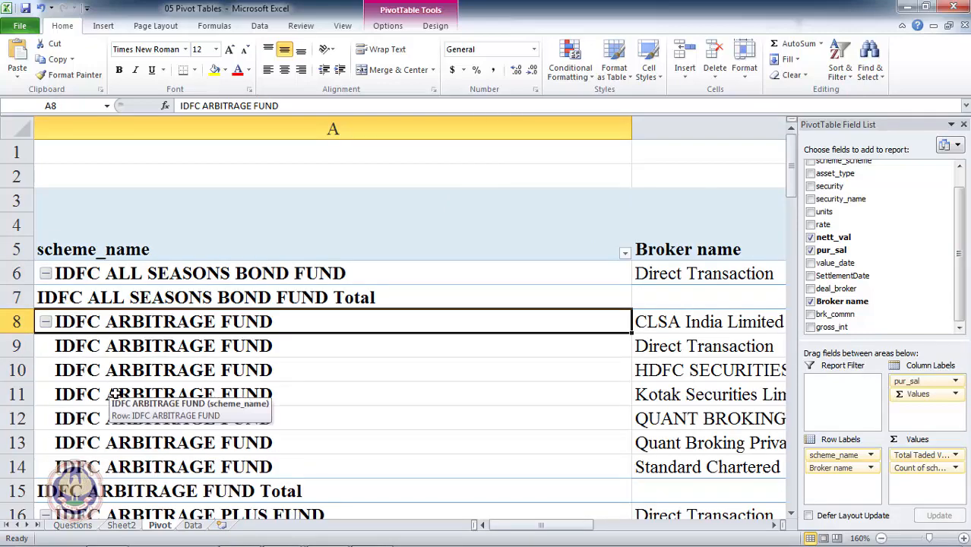
key(Right)
key(Left)
key(Down)
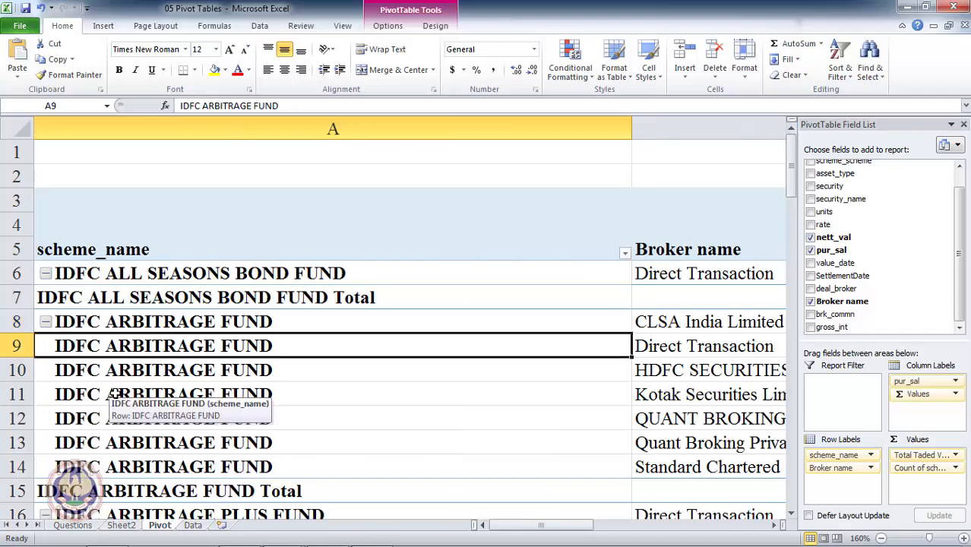
key(Up)
key(Up)
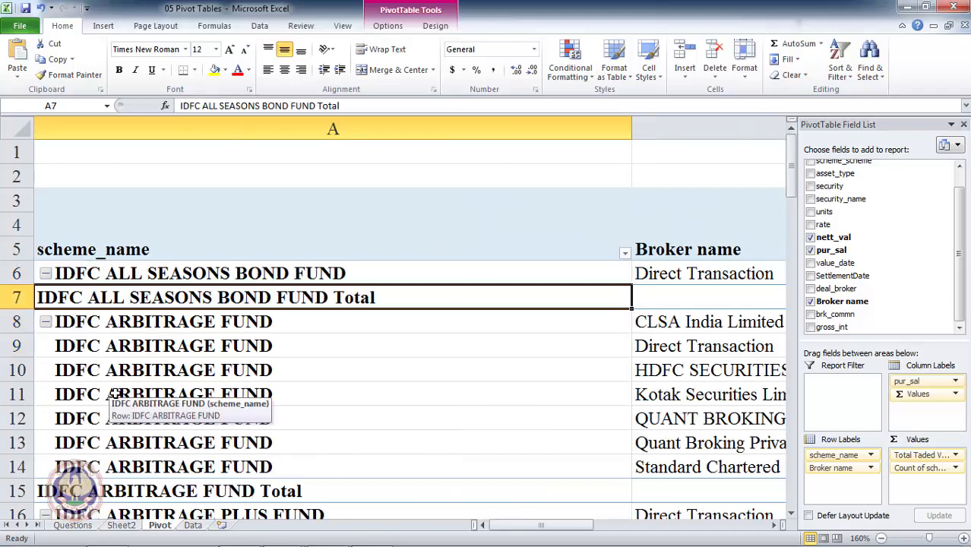
- Inspect the IDFC ALL SEASONS BOND FUND Total row across to the Total Count of scheme_name column and back
key(Right)
key(Right)
key(Right)
key(Right)
key(Right)
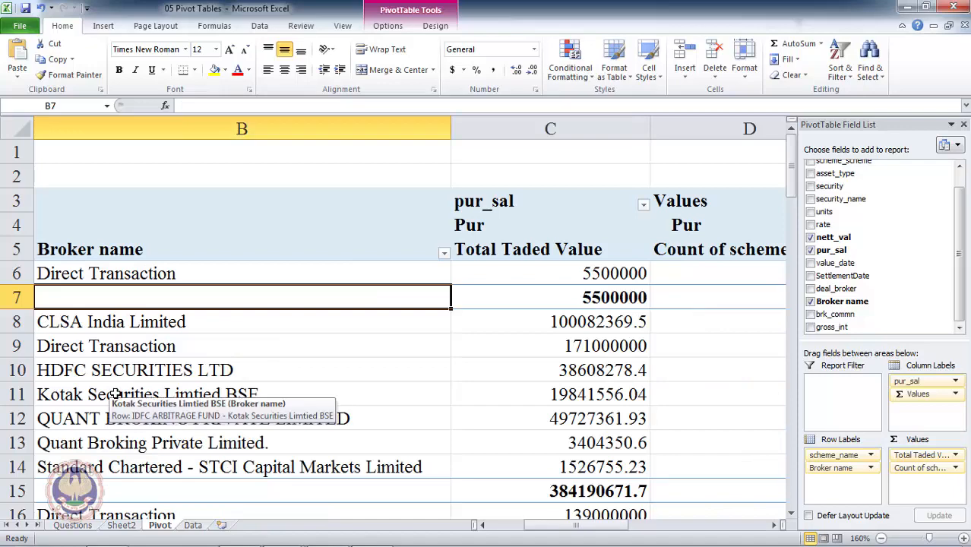
key(Right)
key(Right)
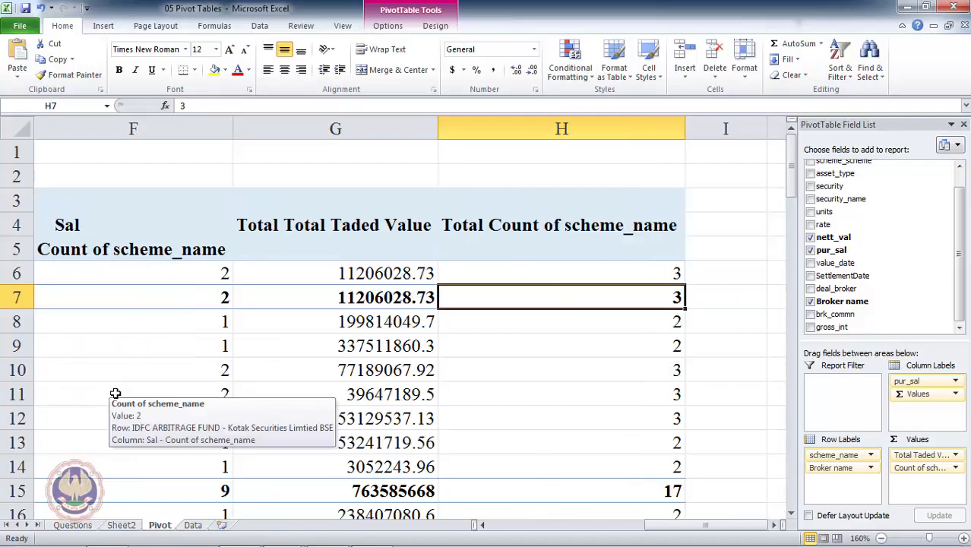
key(Left)
key(Left)
key(Left)
key(Left)
key(Left)
key(Left)
key(Left)
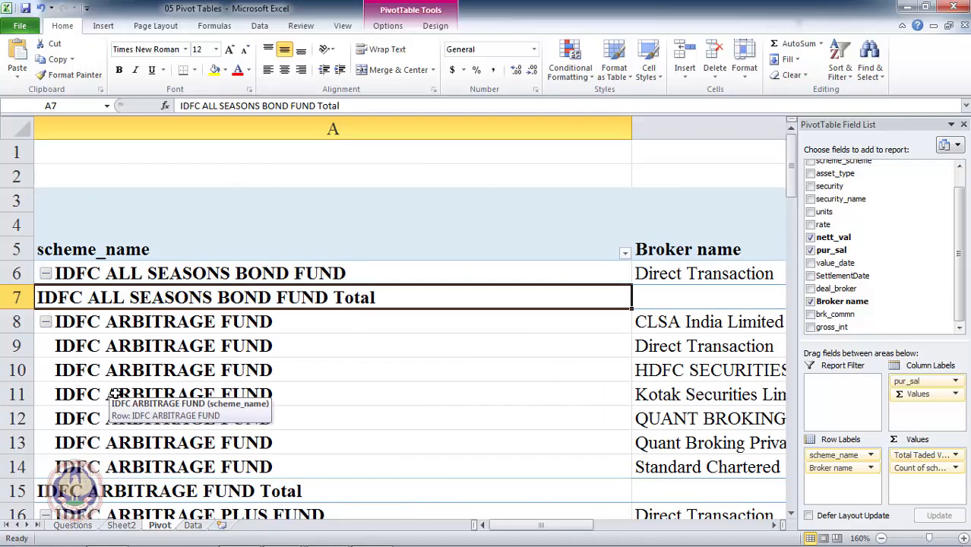
- Check the repeated scheme names and subtotal rows through the IDFC ARBITRAGE PLUS FUND group, returning to the IDFC ARBITRAGE FUND Total row
key(Down)
key(Down)
key(Down)
key(Down)
key(Down)
key(Down)
key(Down)
key(Down)
key(Down)
key(Down)
key(Down)
key(Down)
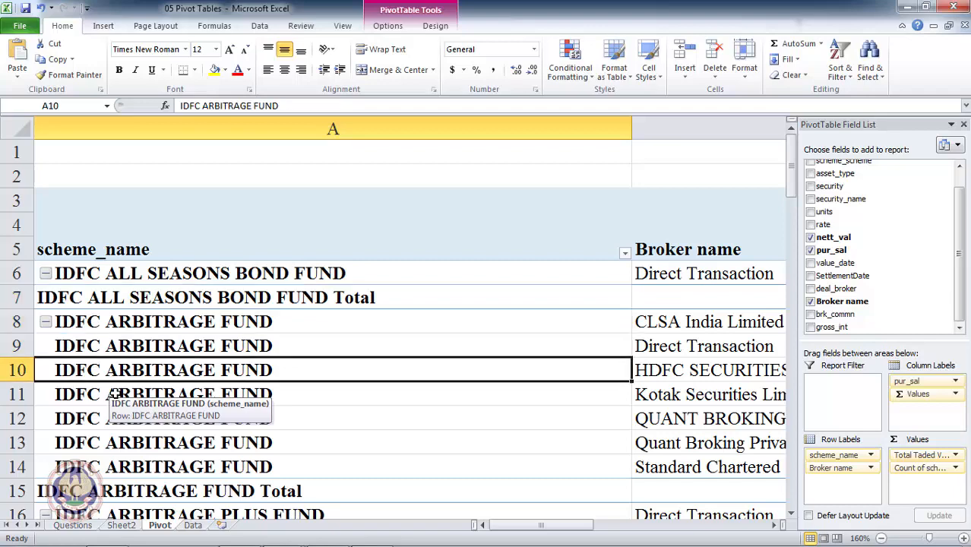
key(Down)
key(Down)
key(Down)
key(Down)
key(Down)
key(Down)
key(Down)
key(Down)
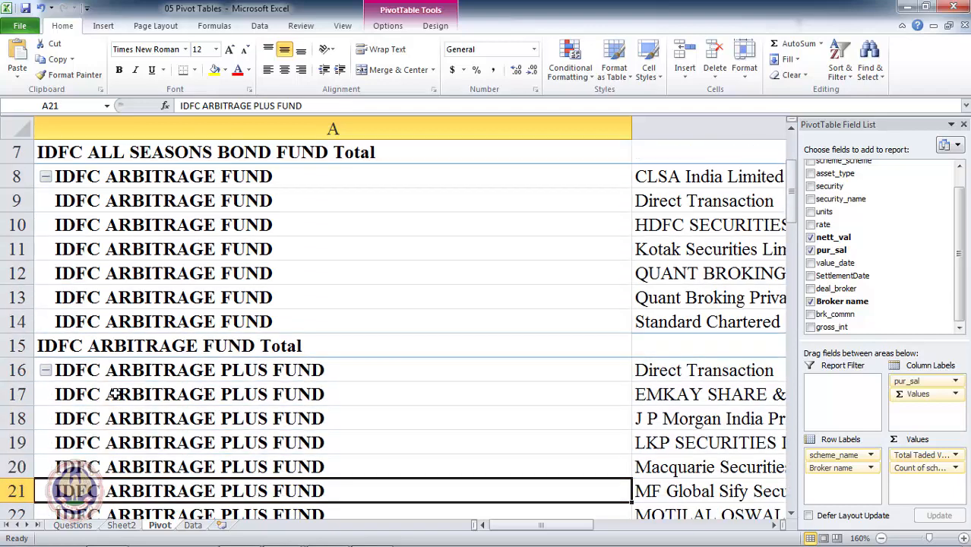
key(Up)
key(Up)
key(Up)
key(Up)
key(Up)
key(Up)
key(Up)
key(Up)
key(Up)
key(Up)
key(Up)
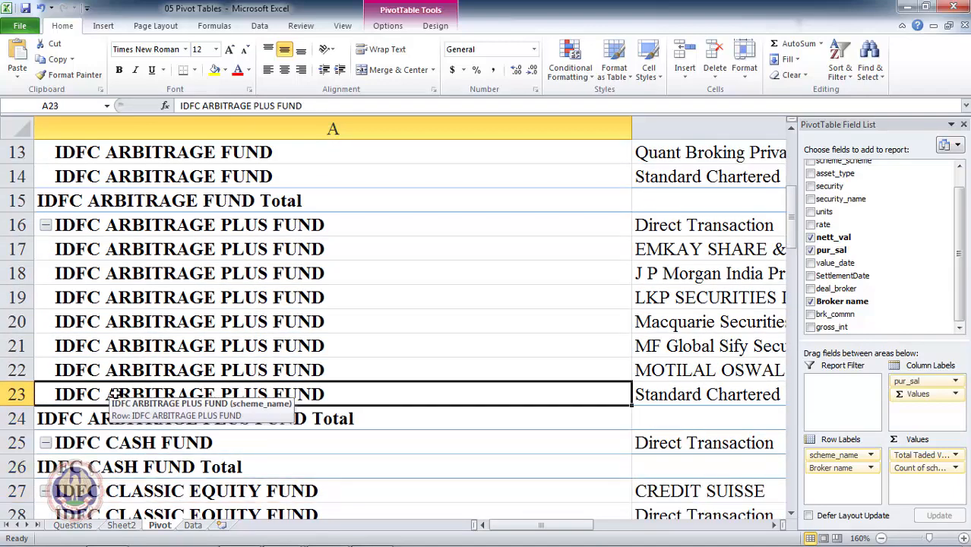
key(Up)
key(Up)
key(Up)
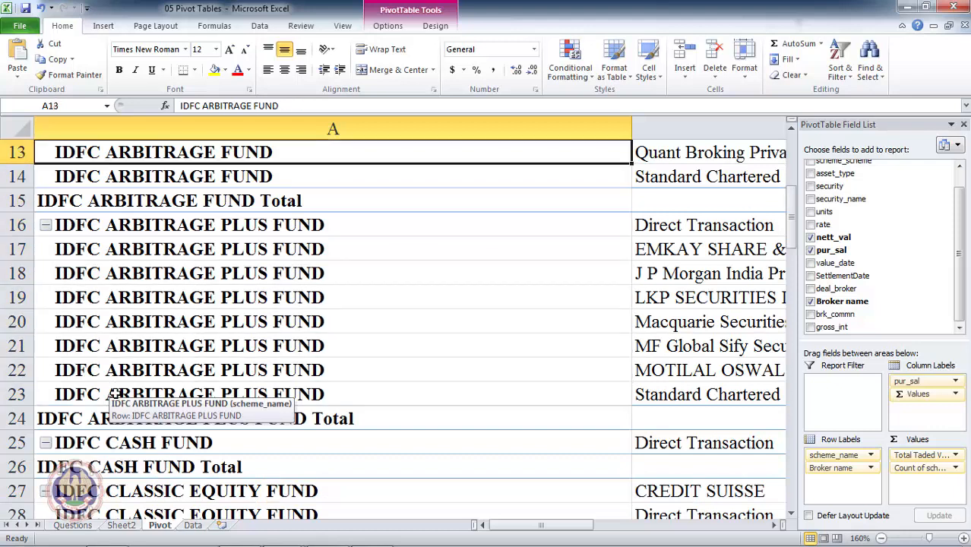
key(Down)
key(Down)
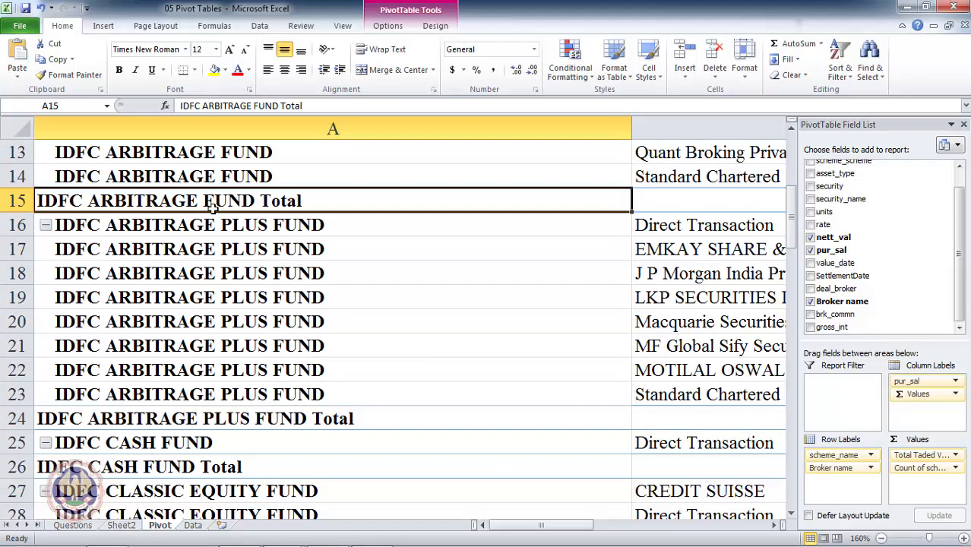
- Set the pivot table's subtotals to Do Not Show Subtotals
click(435, 25)
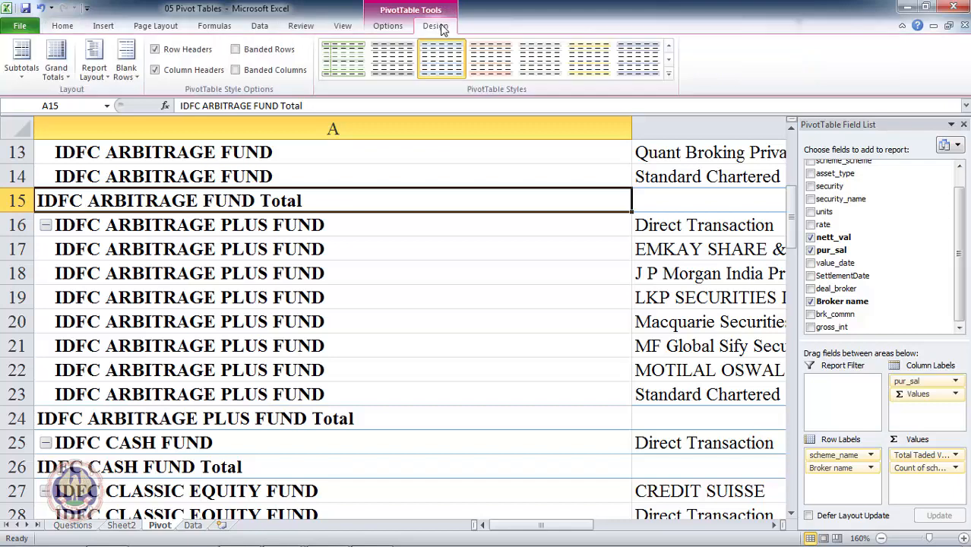
click(26, 73)
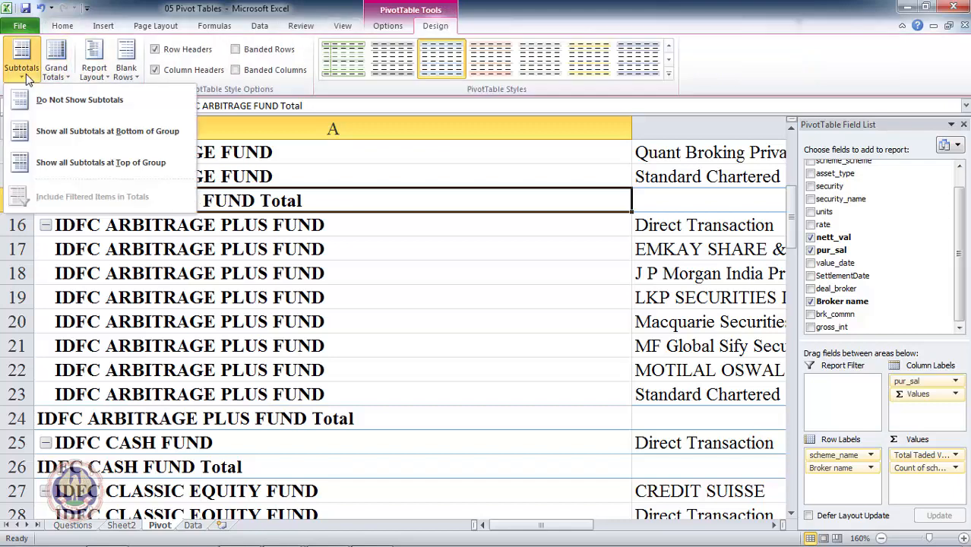
click(155, 115)
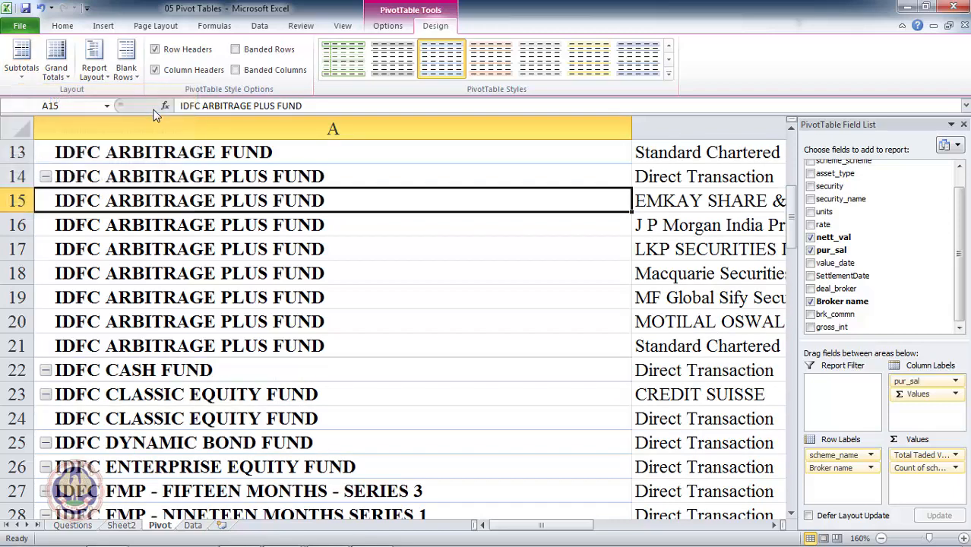
- Inspect the Grand Total row at the end of the pivot table across its value columns and back to its label
click(200, 252)
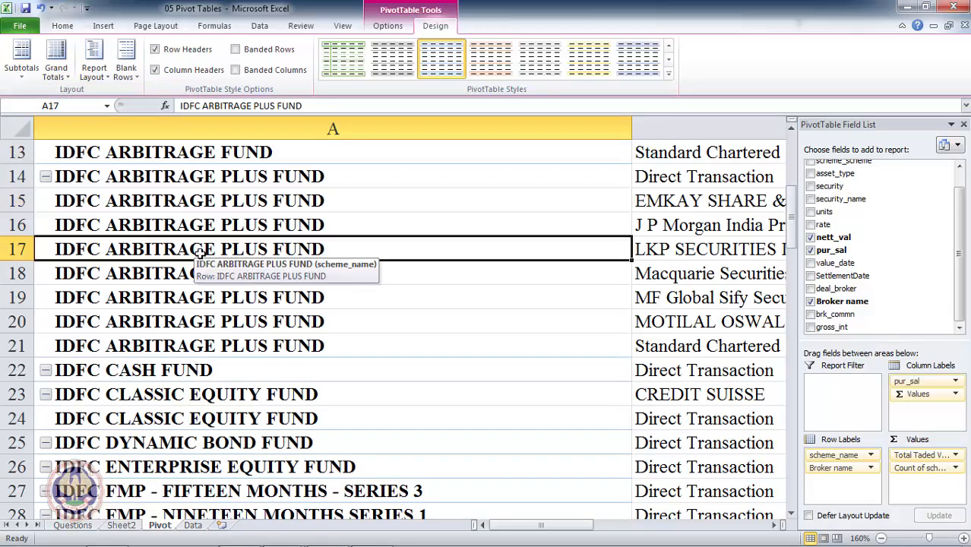
key(ctrl+Down)
key(Down)
key(Down)
key(Down)
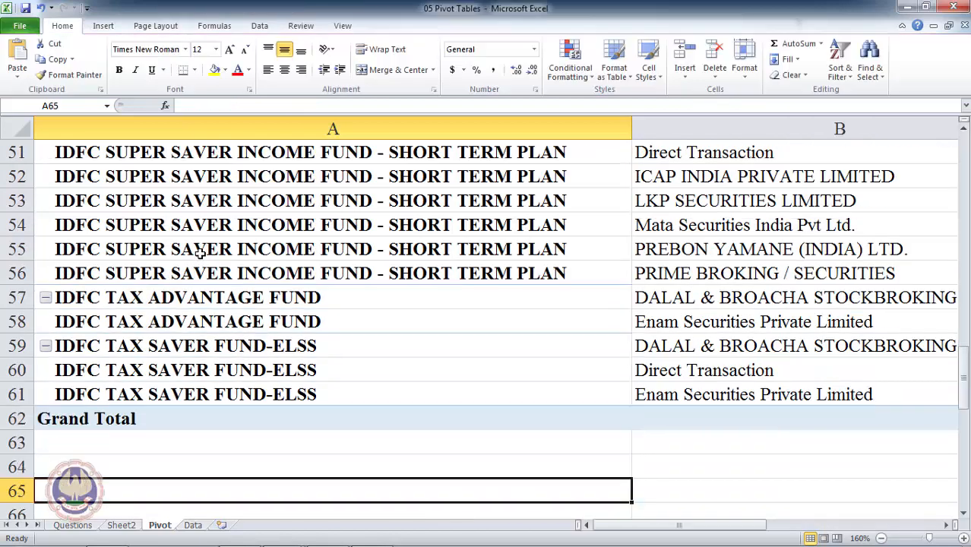
key(Up)
key(Up)
key(Up)
key(Right)
key(Right)
key(Right)
key(Right)
key(Right)
key(Right)
key(Right)
key(Right)
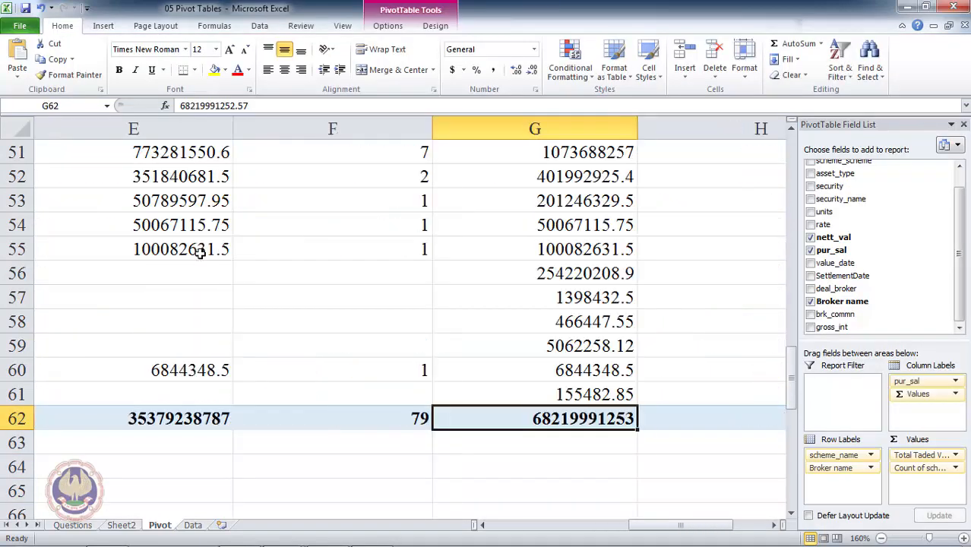
key(Left)
key(Left)
key(Left)
key(Left)
key(Left)
key(Left)
key(Left)
key(Left)
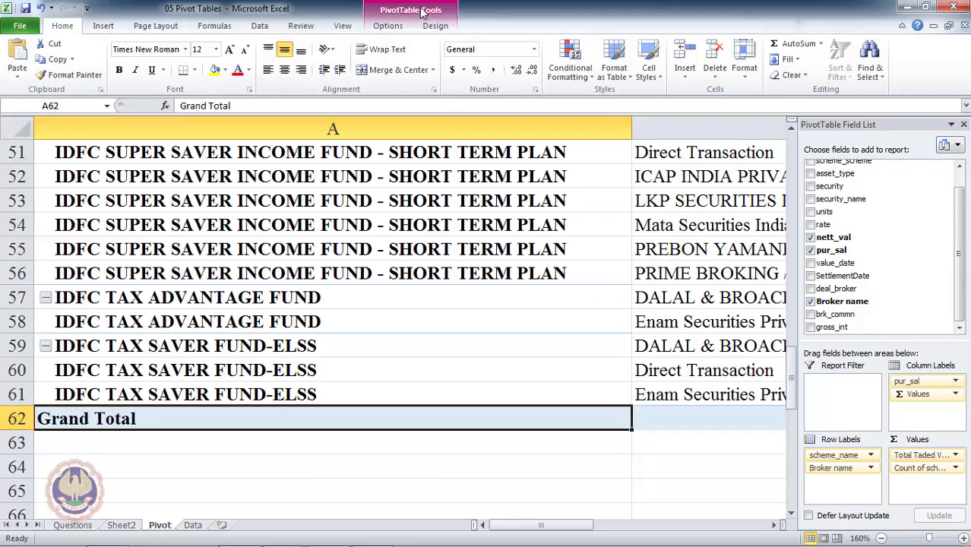
- Set the pivot table's grand totals to Off for Rows and Columns
click(435, 25)
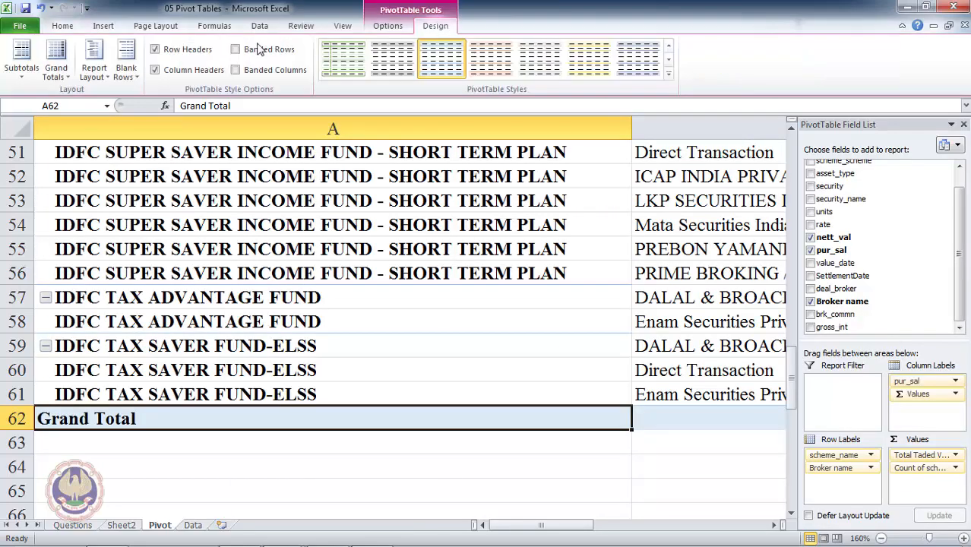
click(55, 73)
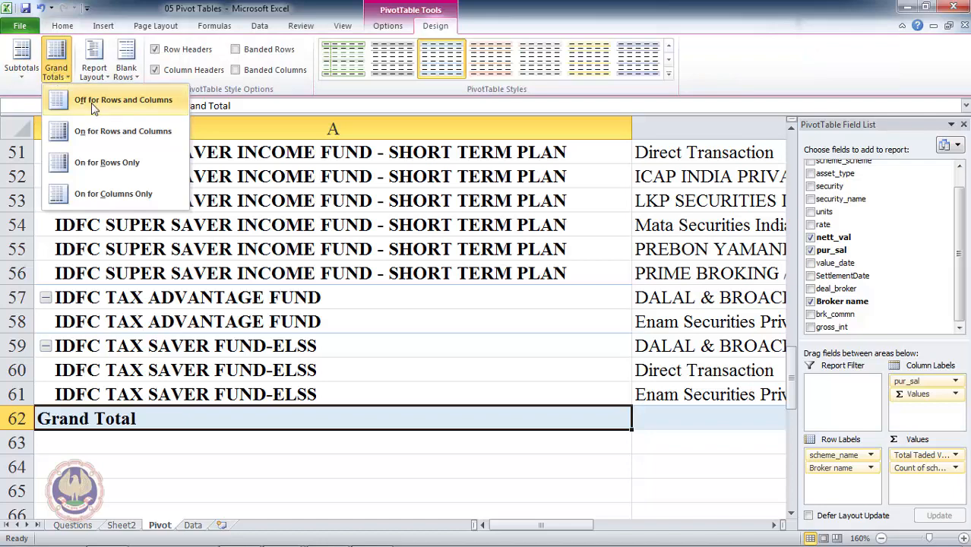
click(91, 105)
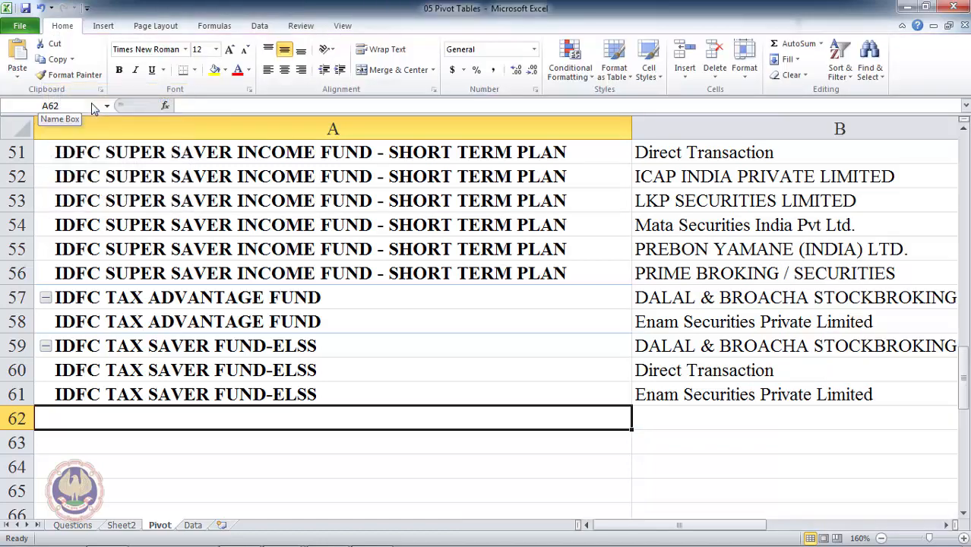
- Check the pivot table's CLSA India Limited row across to the last value column for total columns
click(243, 274)
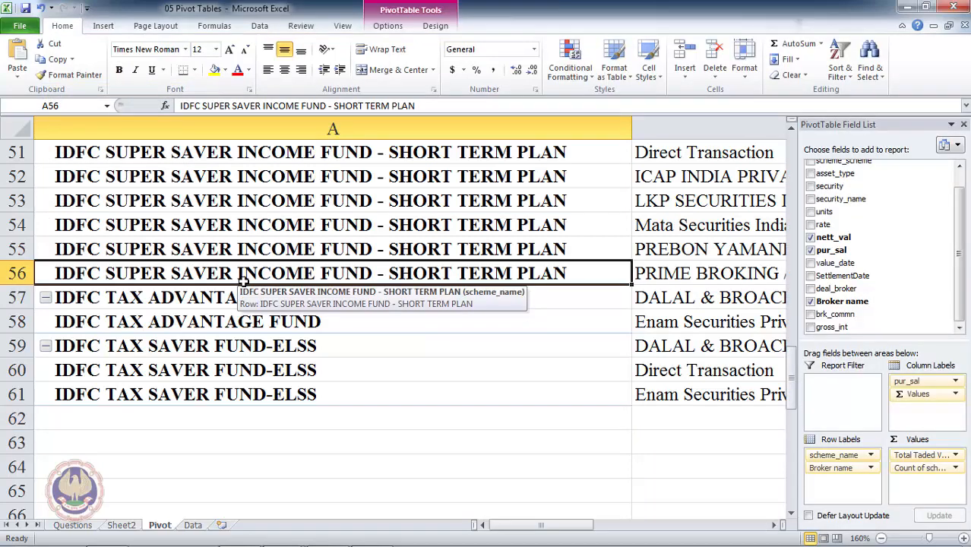
key(ctrl+Up)
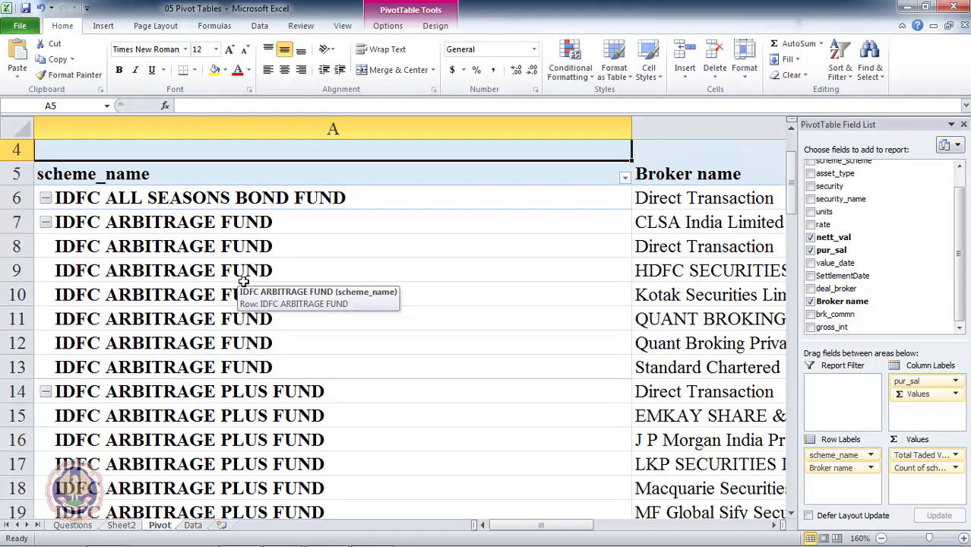
key(ctrl+Up)
key(Down)
key(Down)
key(Down)
key(Down)
key(Down)
key(Down)
key(Right)
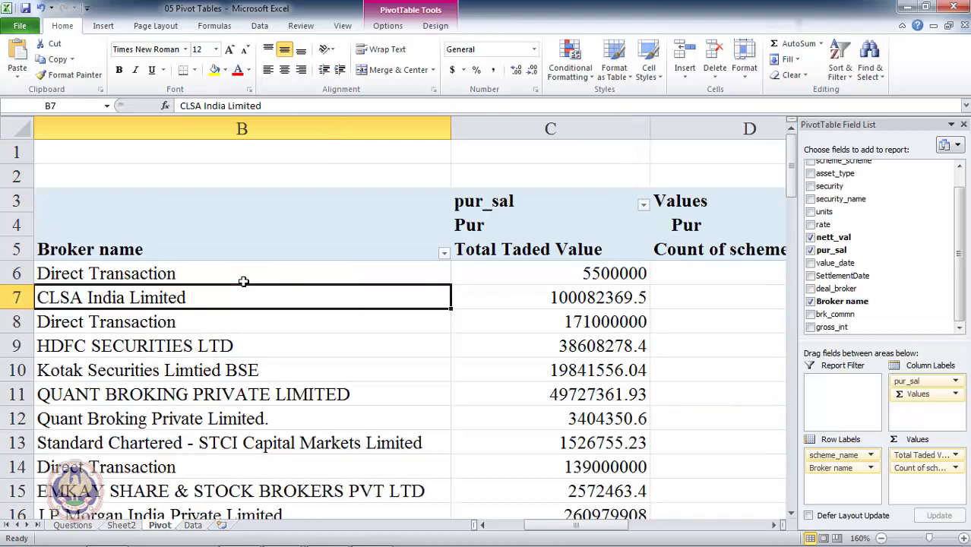
key(Right)
key(Right)
key(Right)
key(Right)
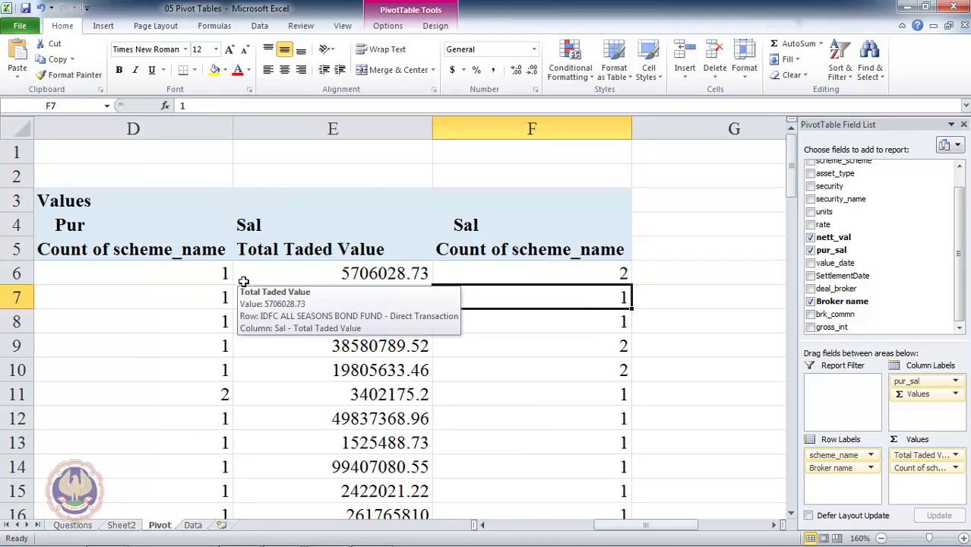
- Examine the header rows above the last Sal column, then follow row 5 back to the scheme_name header
key(Up)
key(Up)
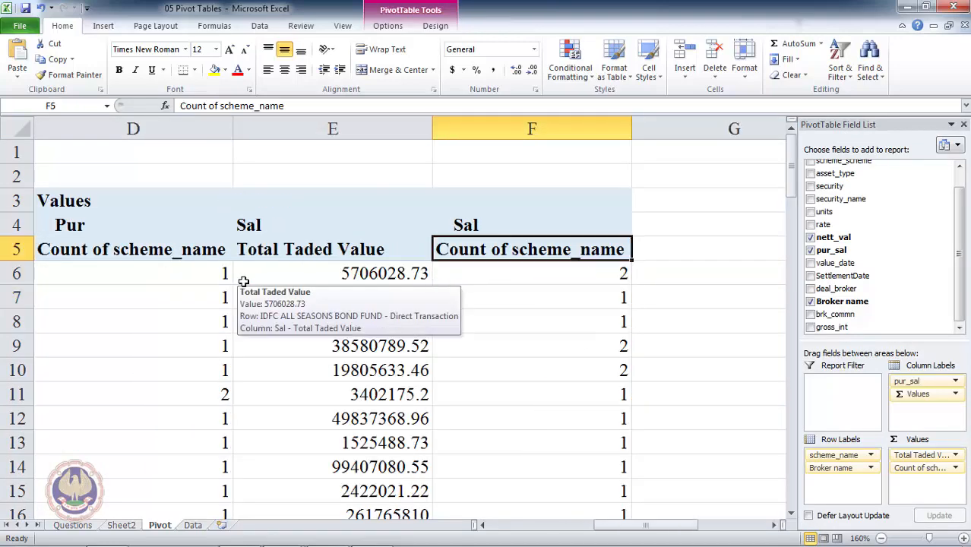
key(Down)
key(Up)
key(Up)
key(Up)
key(Down)
key(Down)
key(Down)
key(Up)
key(Left)
key(Left)
key(Left)
key(Left)
key(Left)
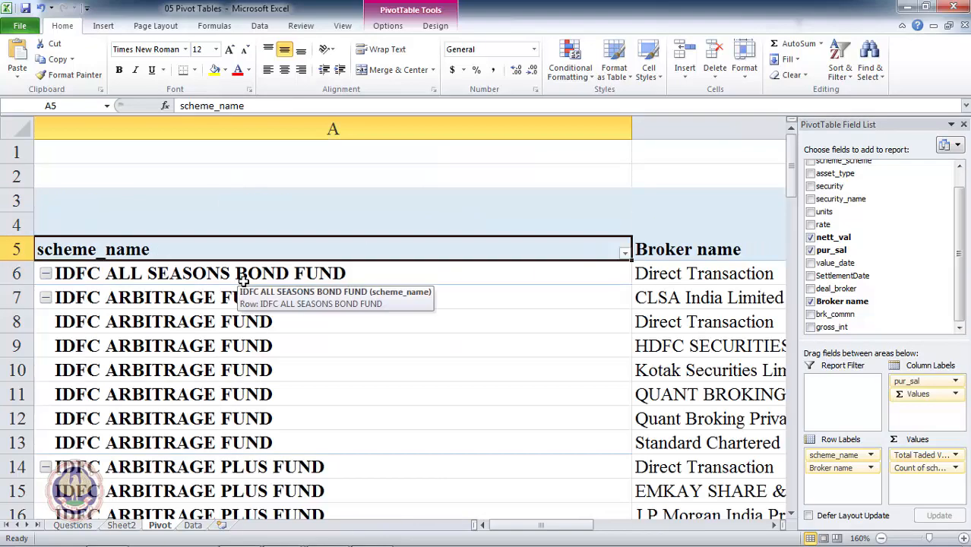
- Check the rows below the last scheme for a grand total, and return to the IDFC ARBITRAGE FUND rows
key(ctrl+Down)
key(Down)
key(Down)
key(Down)
key(Down)
key(Down)
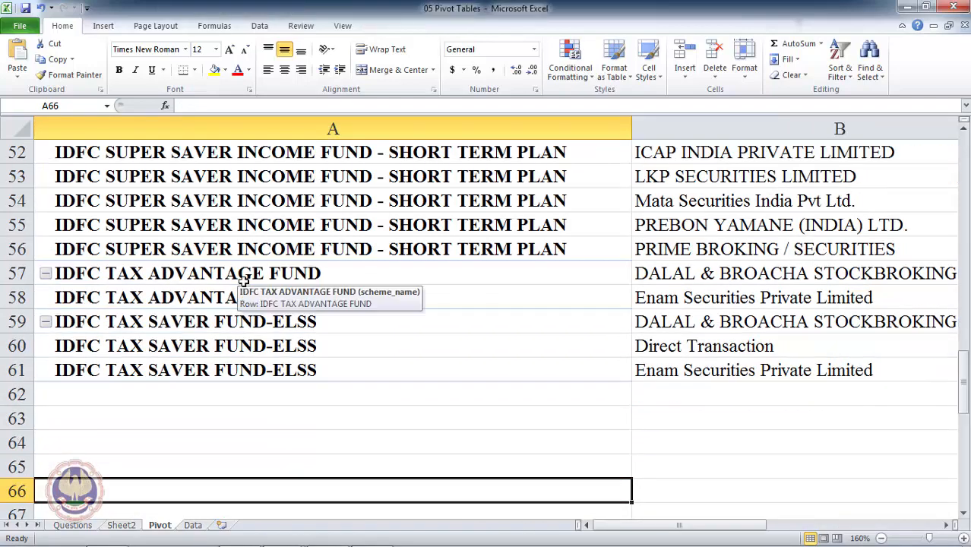
key(ctrl+Up)
key(ctrl+Up)
key(ctrl+Up)
key(Down)
key(Down)
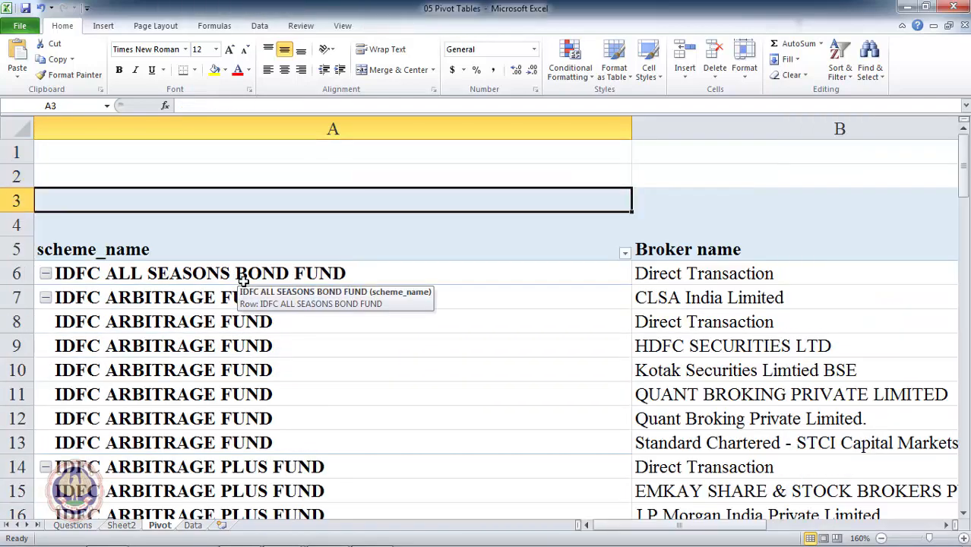
key(Down)
key(Down)
key(Down)
key(Down)
key(Down)
key(Down)
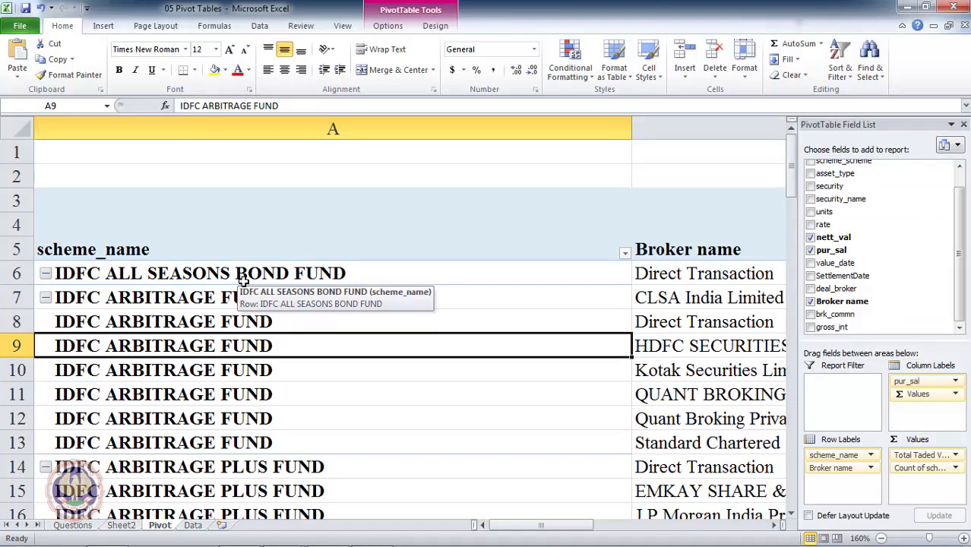
- Examine the Pur and Sal value columns along the IDFC ARBITRAGE FUND row for HDFC SECURITIES, and return to scheme_name
key(Right)
key(Right)
key(Right)
key(Right)
key(Right)
key(Right)
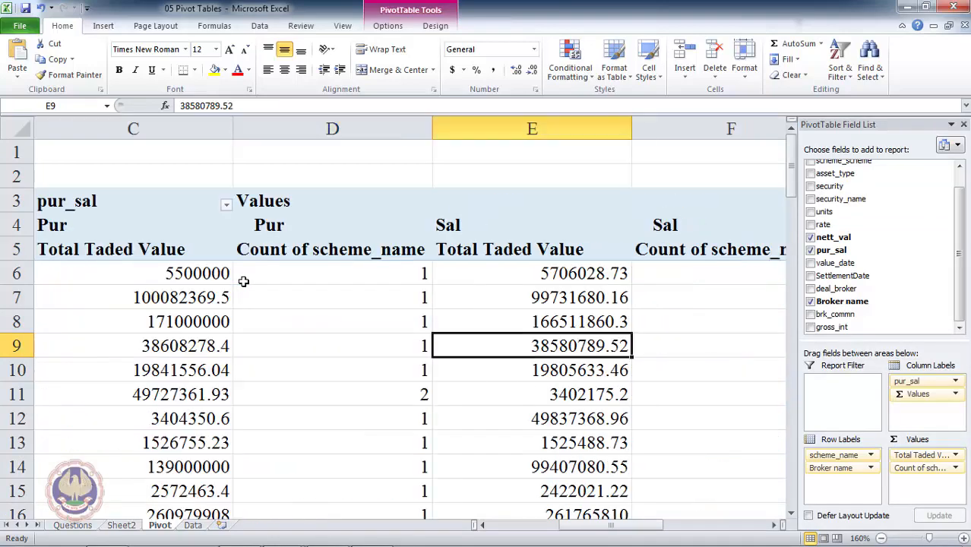
key(Left)
key(Left)
key(Left)
key(Left)
key(Left)
key(Left)
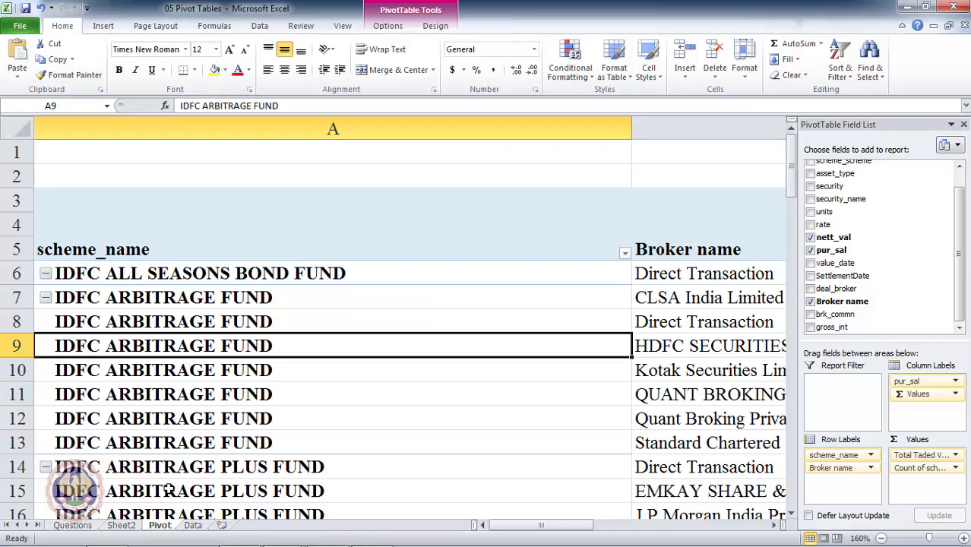
- Review the numbered pivot table tasks on the Questions sheet, including the asset type wise reporting task
click(87, 526)
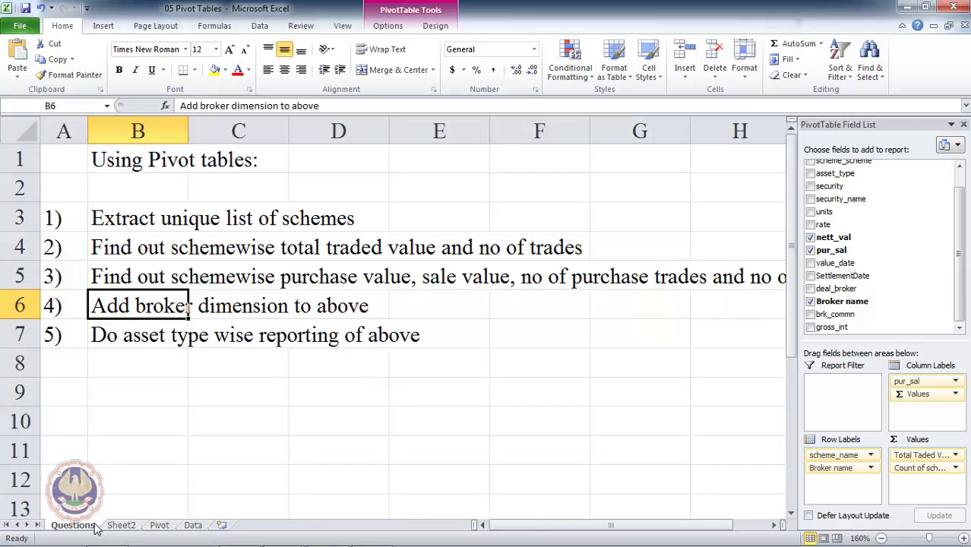
key(Down)
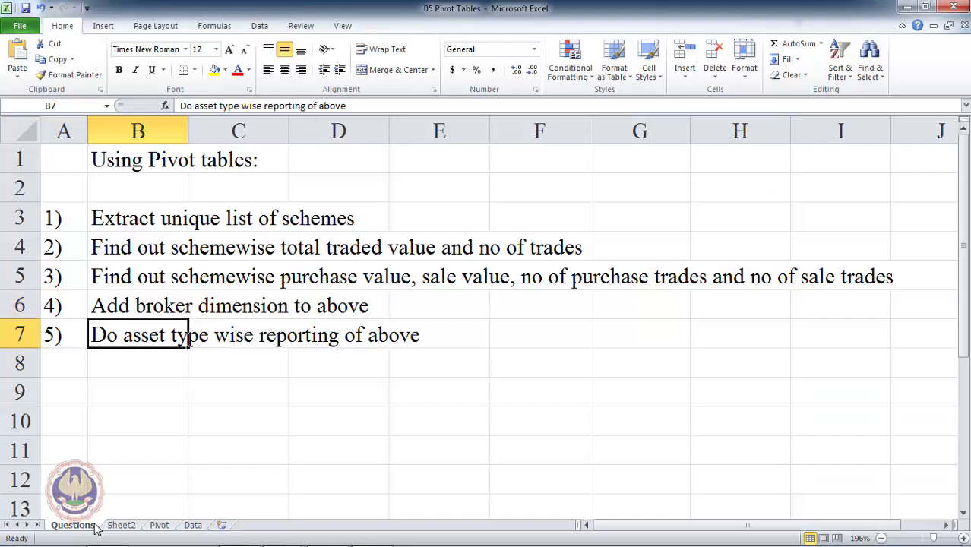
key(Up)
key(Up)
key(Up)
key(Up)
key(Down)
key(Down)
- Compare the pivot table's field list with the Data sheet's header row, reading to gross_int and back to scheme_name
click(166, 529)
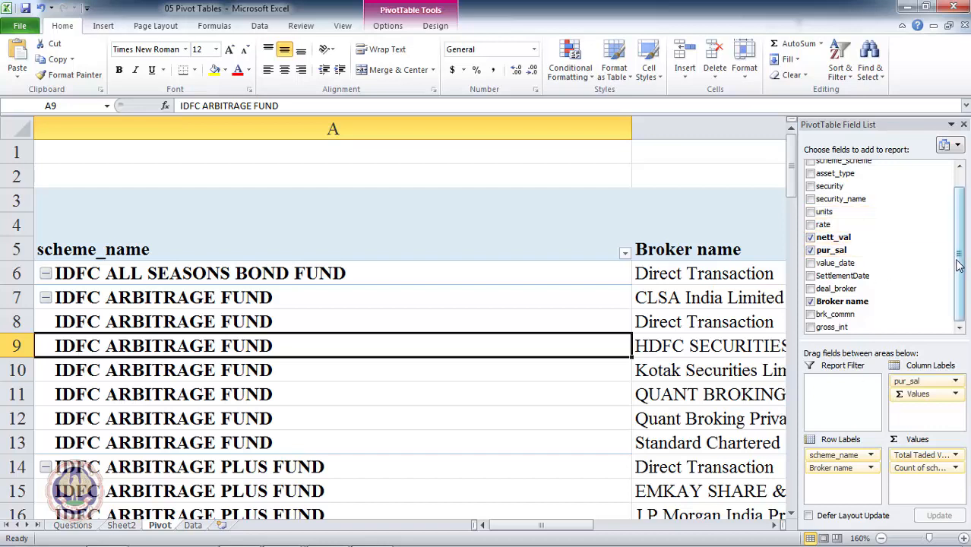
mouse_move(959, 259)
mouse_down()
mouse_move(959, 231)
mouse_move(958, 264)
mouse_up()
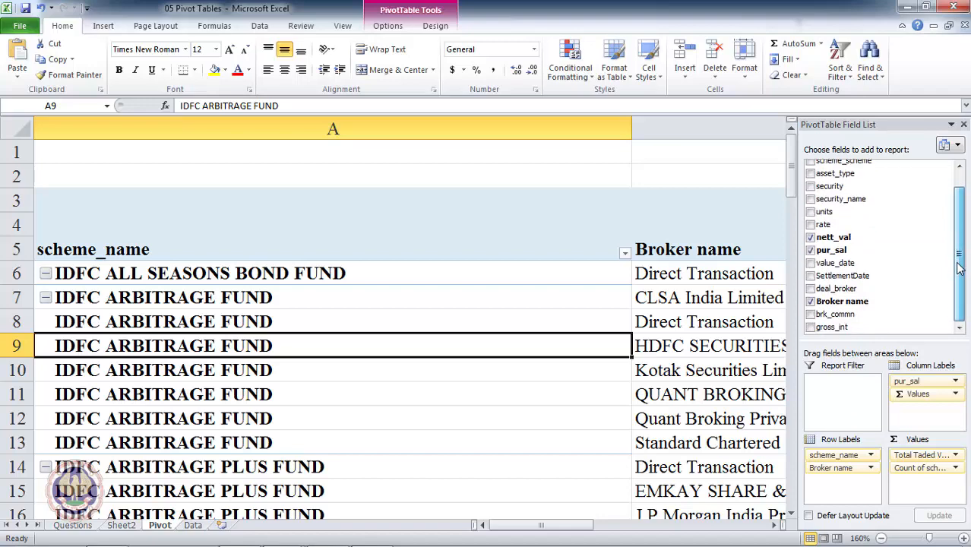
click(193, 526)
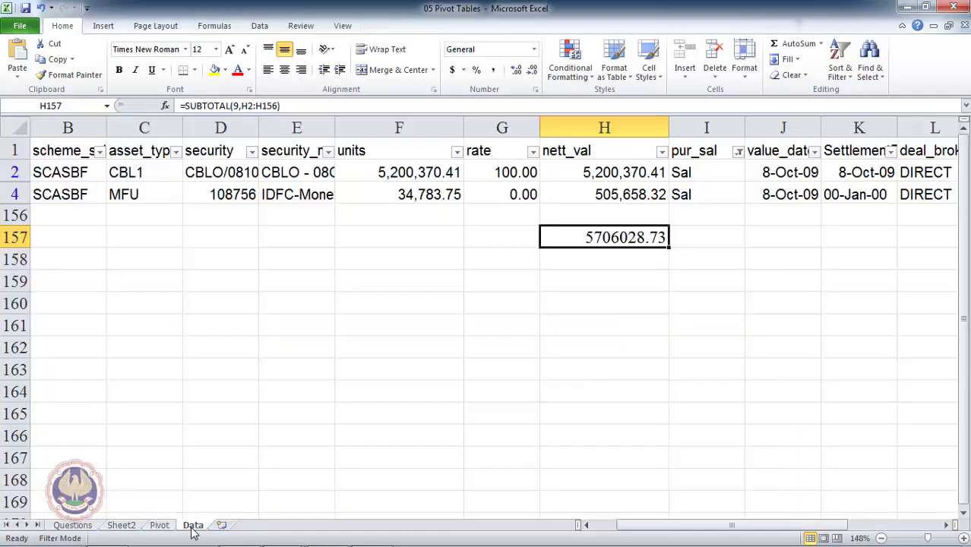
key(Up)
key(Up)
key(Up)
key(Up)
key(Right)
key(Right)
key(ctrl+Right)
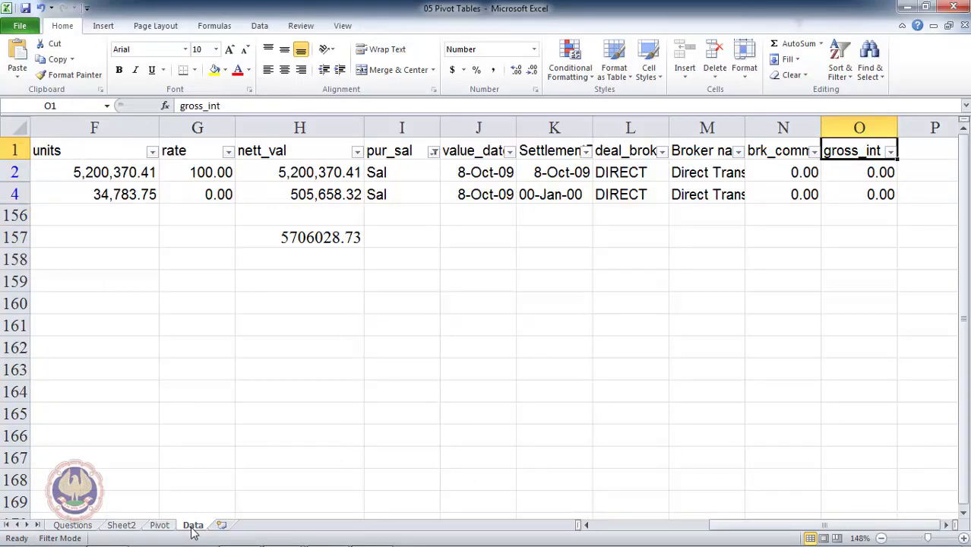
key(Right)
key(Right)
key(Left)
key(Left)
key(Left)
key(Left)
key(ctrl+Left)
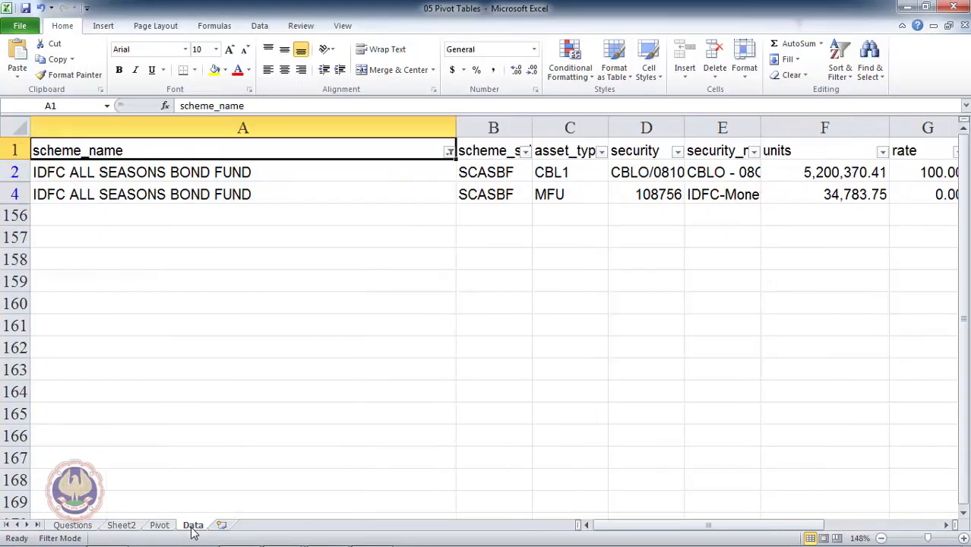
- Go through every Data sheet column header from scheme_name to past gross_int, and return to the first column
key(Down)
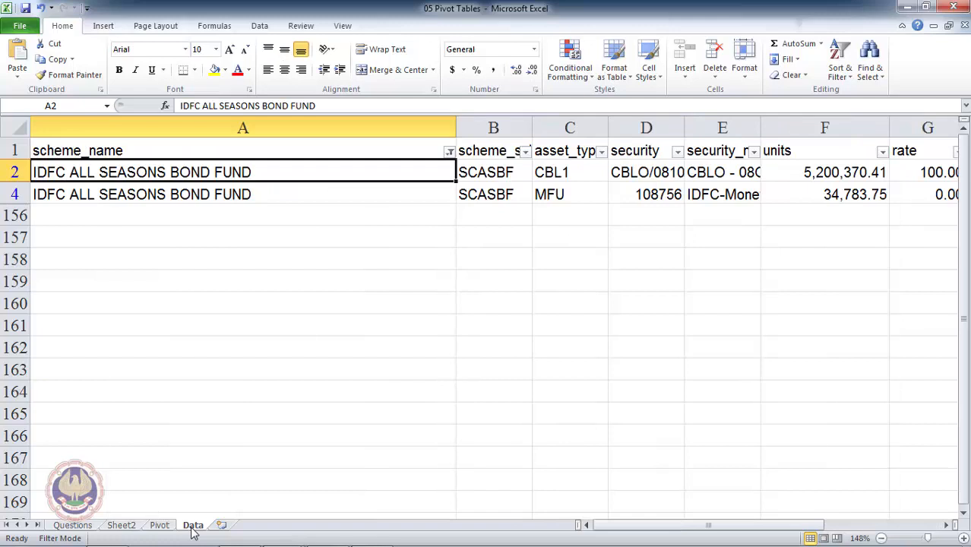
key(Up)
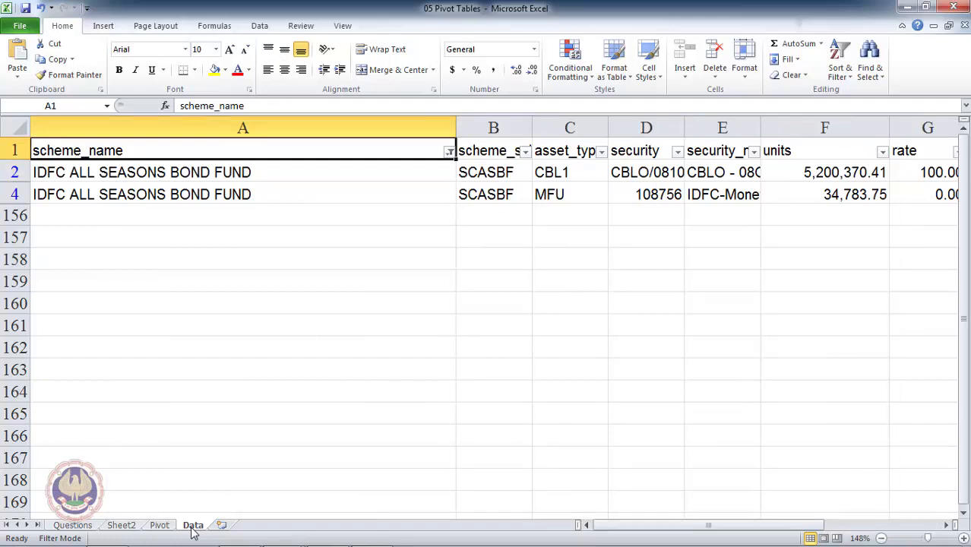
key(Right)
key(Left)
key(Down)
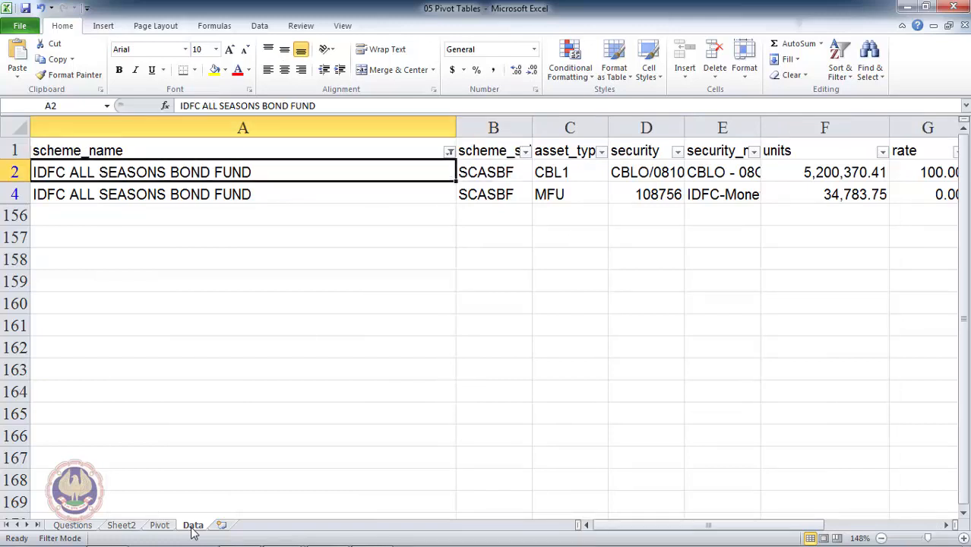
key(Up)
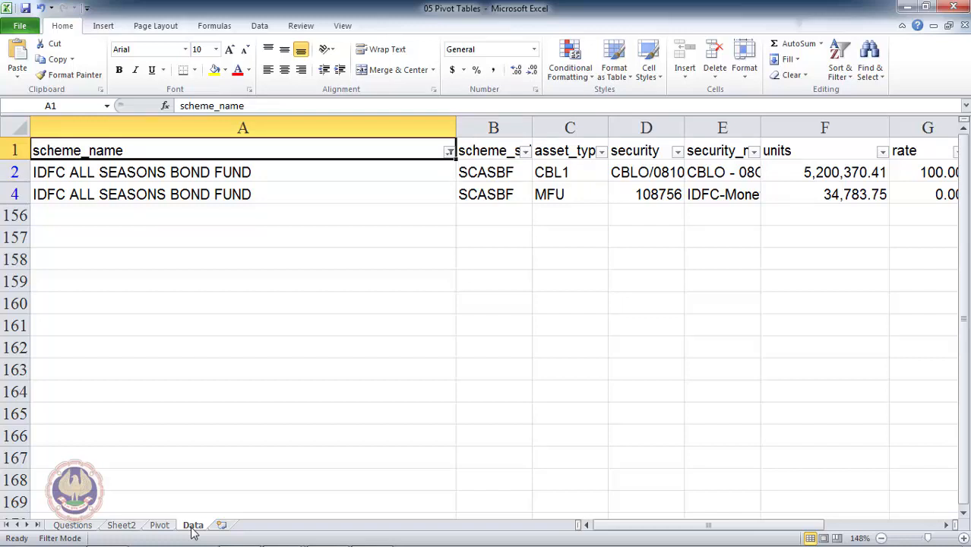
key(Right)
key(Right)
key(Right)
key(Right)
key(Right)
key(Right)
key(Right)
key(Right)
key(Right)
key(Right)
key(Right)
key(Right)
key(Right)
key(Right)
key(Right)
key(Right)
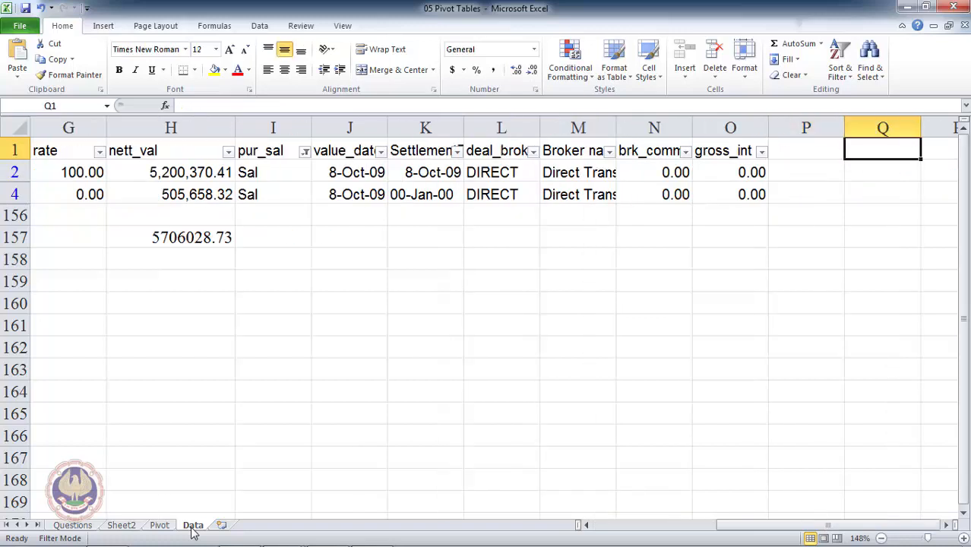
key(Left)
key(Left)
key(Left)
key(Left)
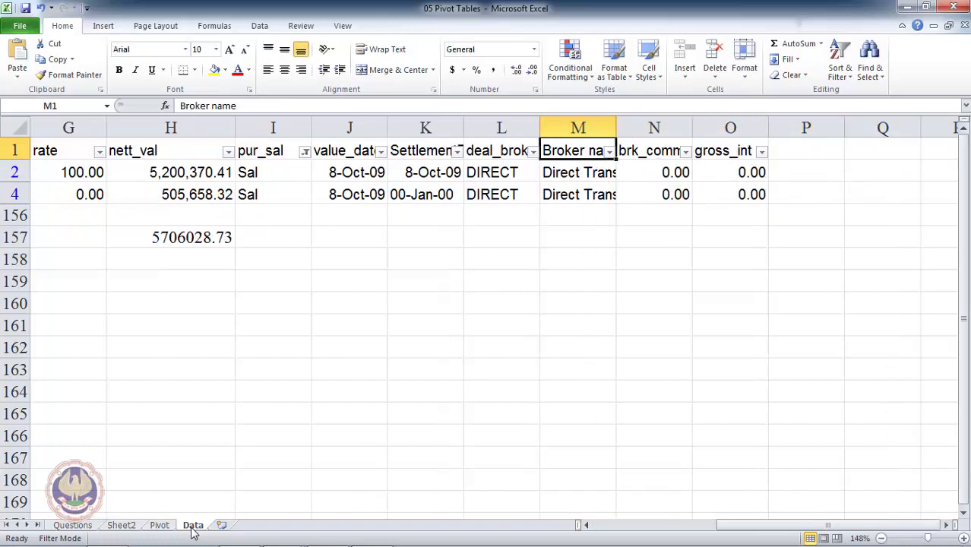
key(Home)
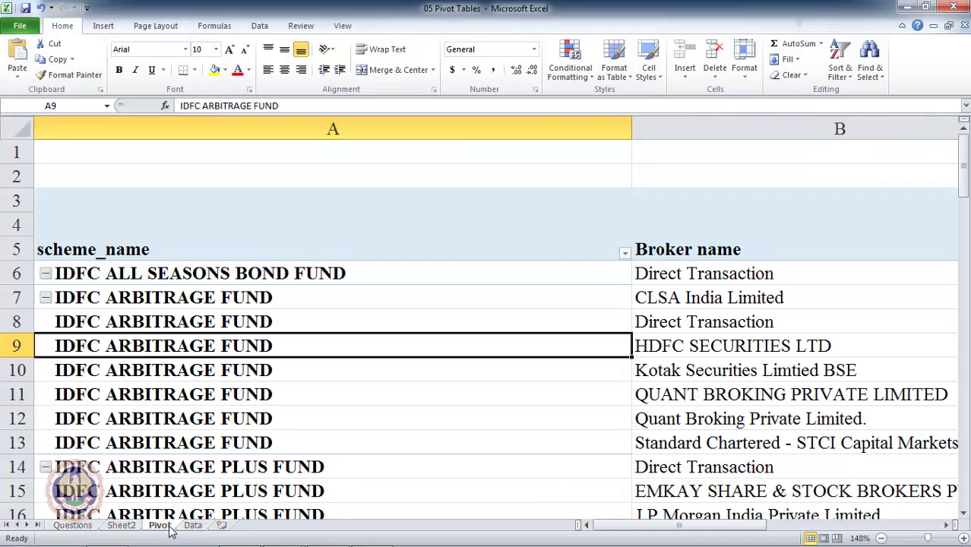
- Examine the Kotak Securities row of the pivot table across its value columns, and the scheme names around it
click(166, 526)
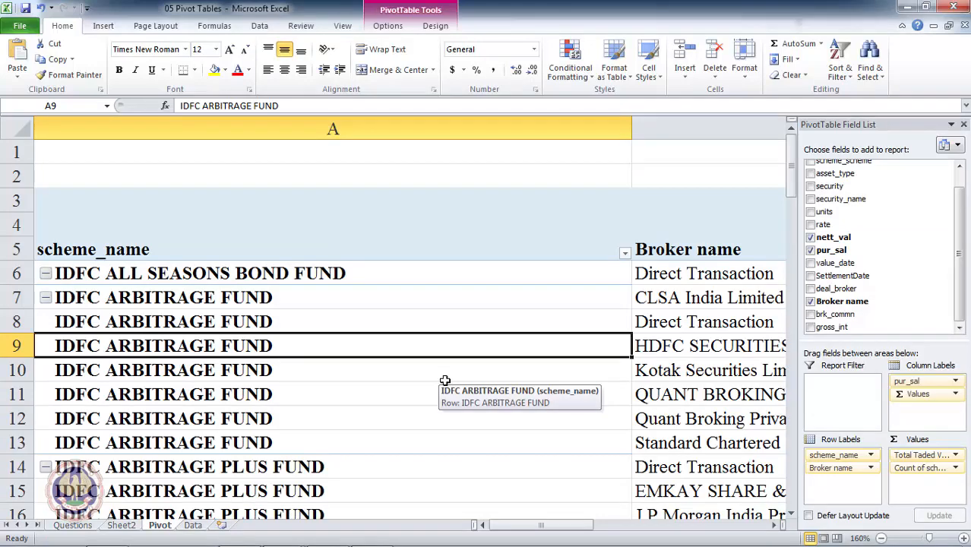
click(698, 376)
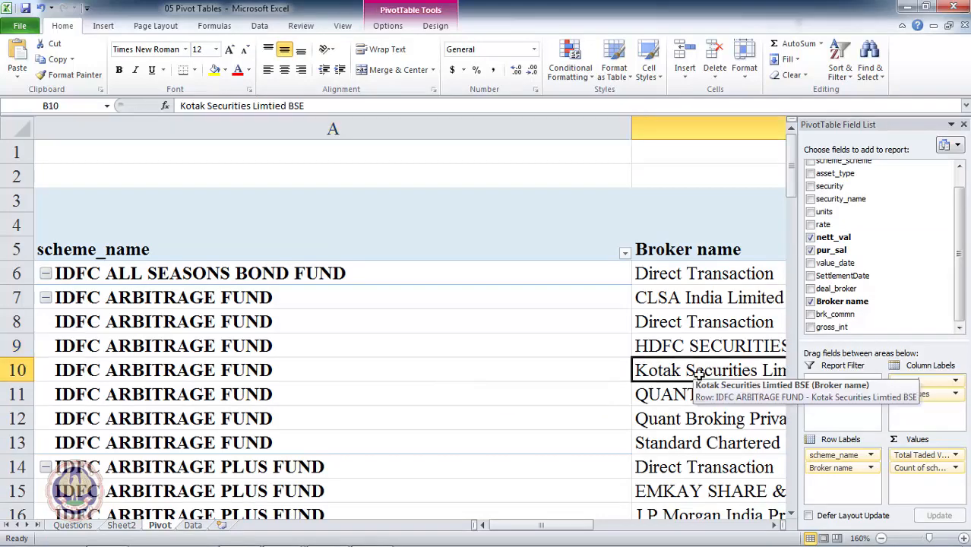
key(Right)
key(Right)
key(Right)
key(Right)
key(Right)
key(Left)
key(Left)
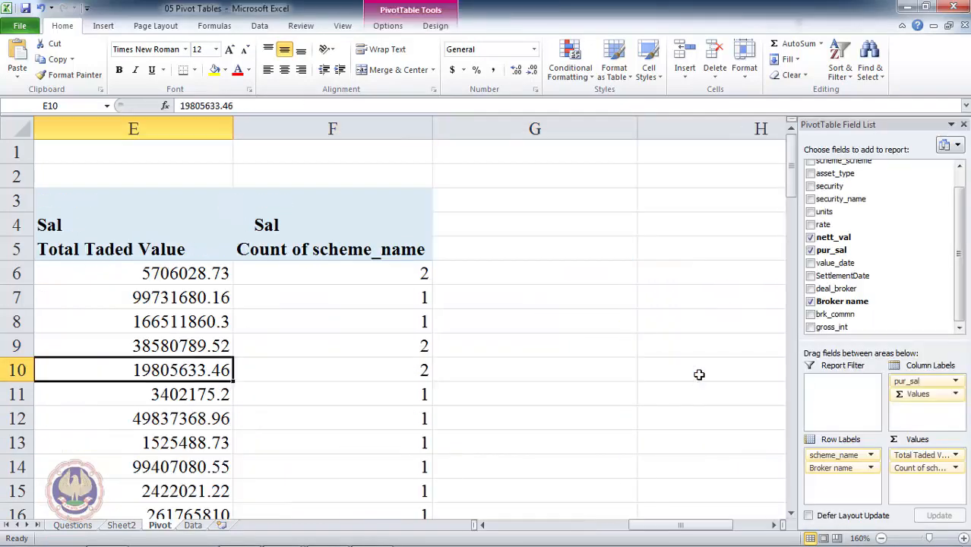
key(Left)
key(Left)
key(Left)
key(Left)
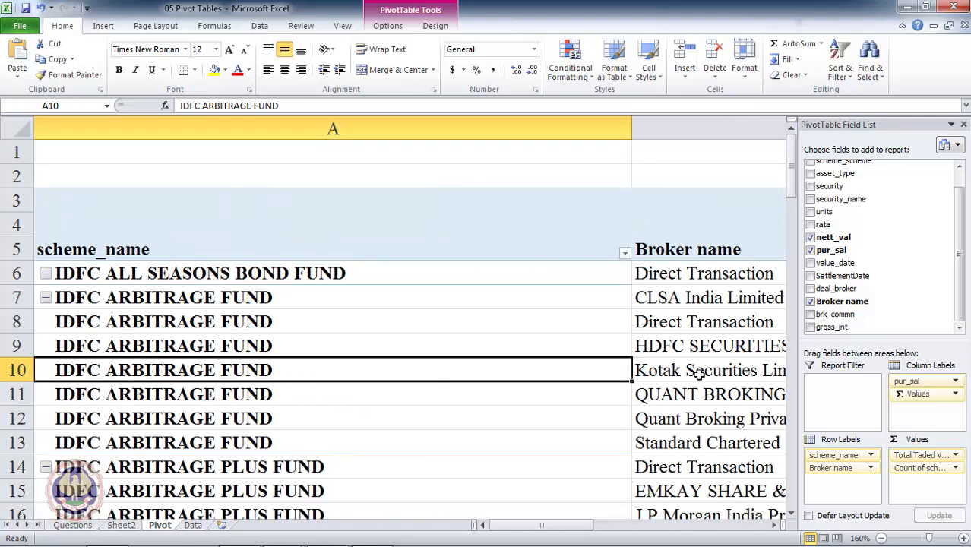
key(Down)
key(Down)
key(Up)
key(Up)
key(Up)
key(Up)
key(Up)
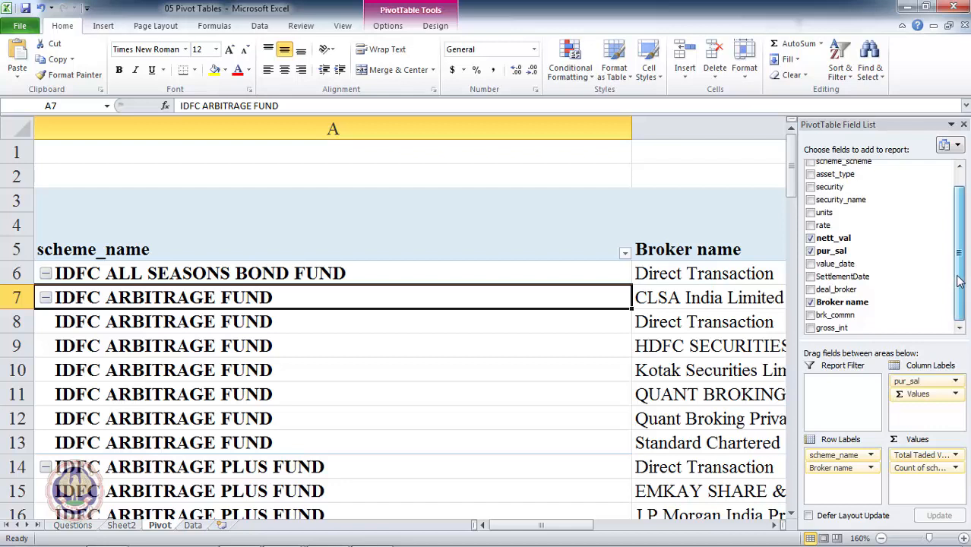
- Add the asset_type field to the pivot table as a report filter and select its label in A1
drag(959, 283, 959, 267)
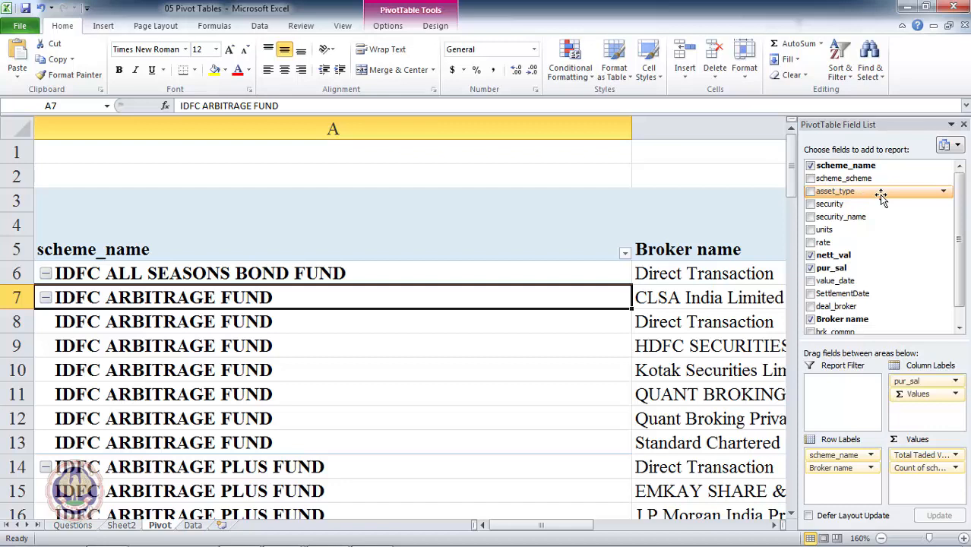
drag(880, 196, 846, 410)
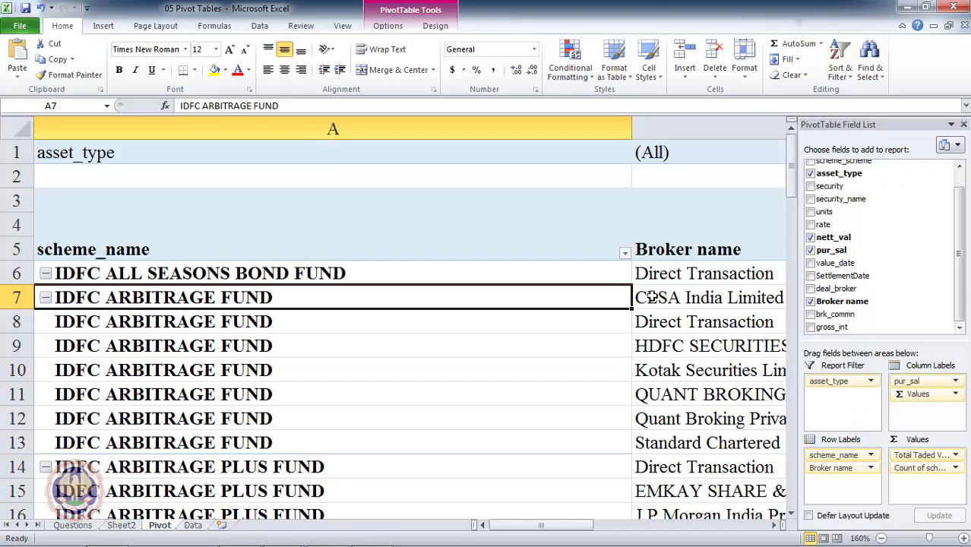
click(520, 141)
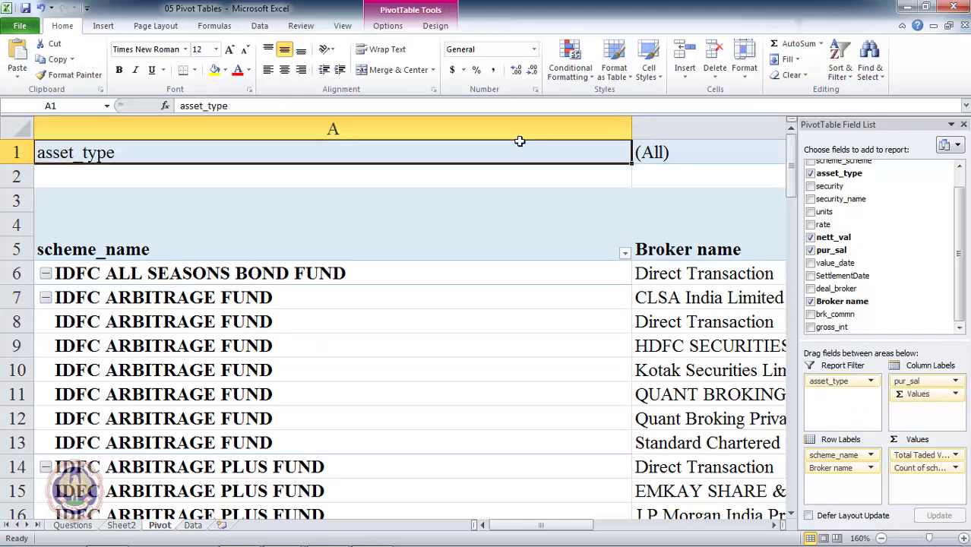
- Filter the pivot table to the EQU asset type using the asset_type report filter in B1
key(Right)
key(Left)
key(Right)
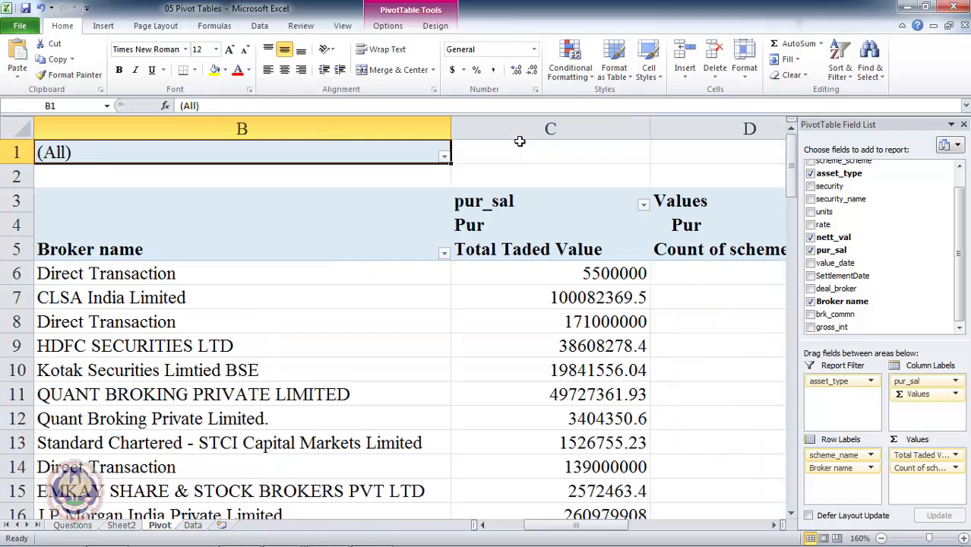
key(Left)
key(Right)
click(443, 156)
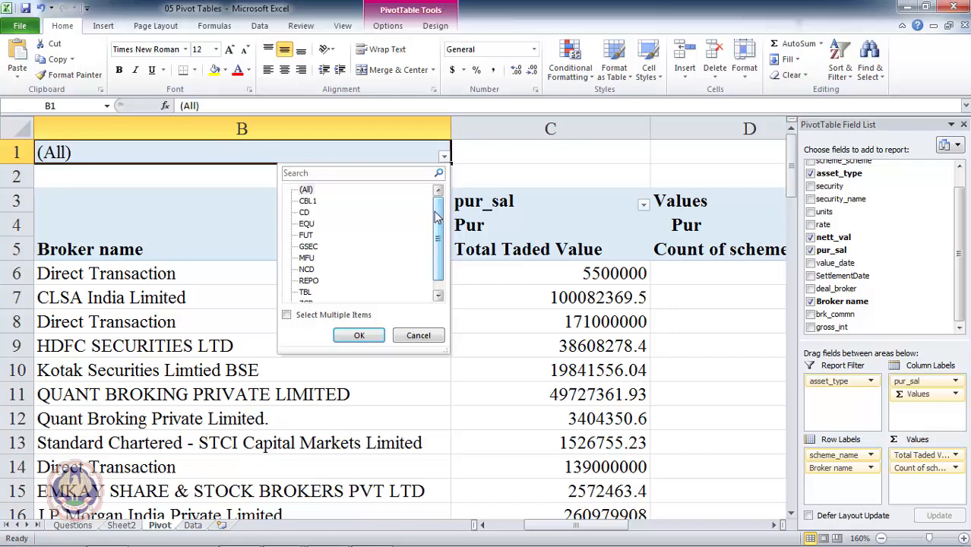
click(310, 226)
click(359, 338)
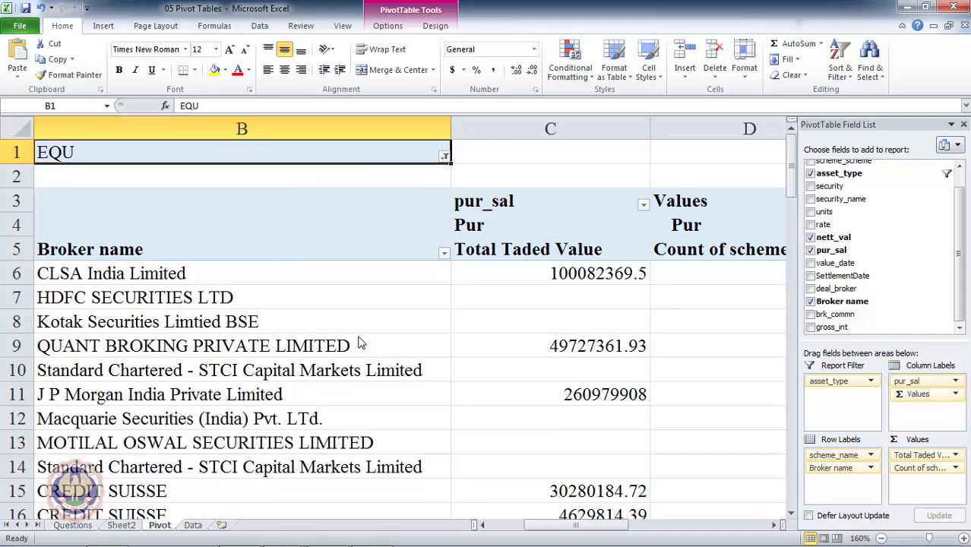
- Examine the broker rows of the EQU report down to the last row and back up to the Broker name header
click(289, 404)
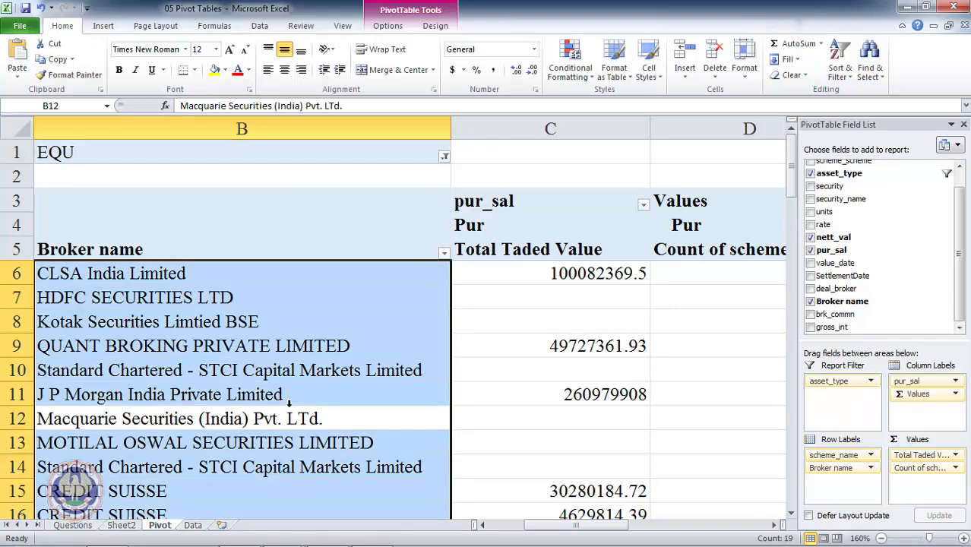
click(283, 371)
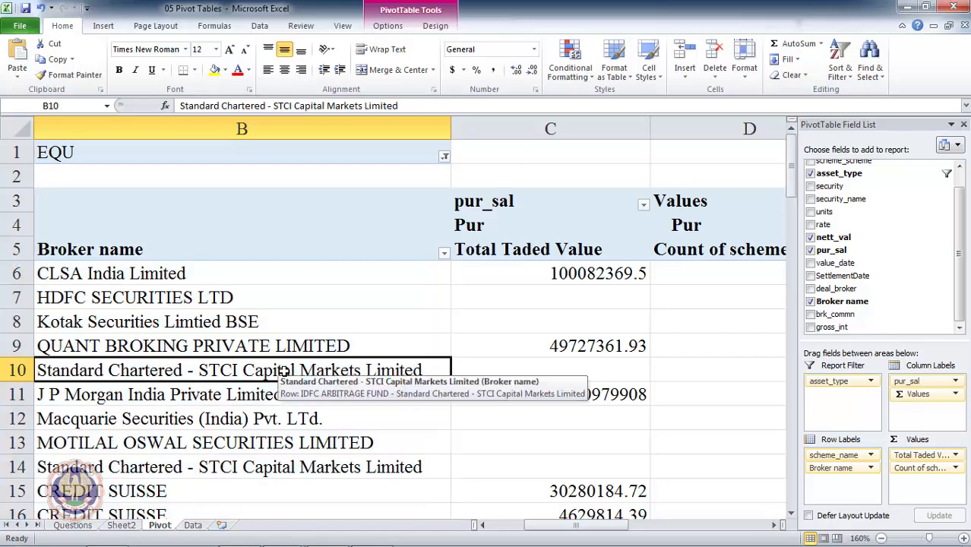
scroll(283, 371, down, 3)
key(Down)
key(Down)
key(Down)
key(Down)
key(Down)
key(Down)
key(Down)
key(Down)
key(Down)
key(Down)
key(Down)
key(Down)
key(Down)
key(Down)
key(Down)
key(Down)
key(Down)
key(Down)
key(Up)
key(Up)
key(Up)
key(Up)
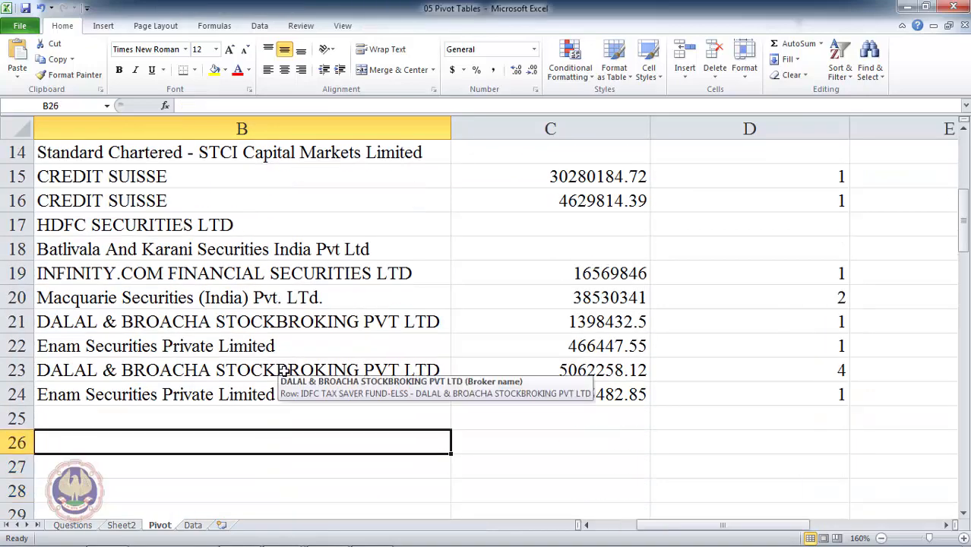
key(Up)
key(ctrl+Up)
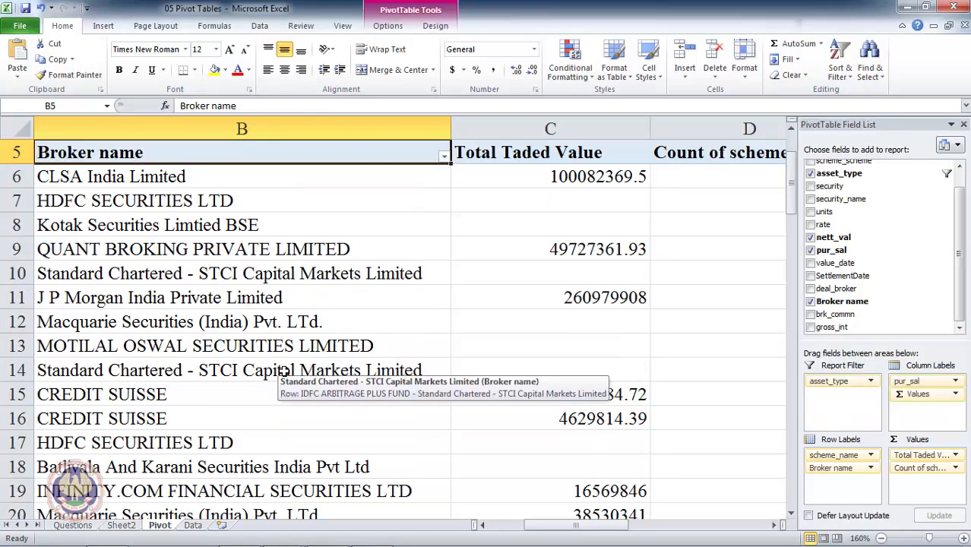
key(Up)
key(Up)
key(Down)
key(Down)
key(Down)
key(Down)
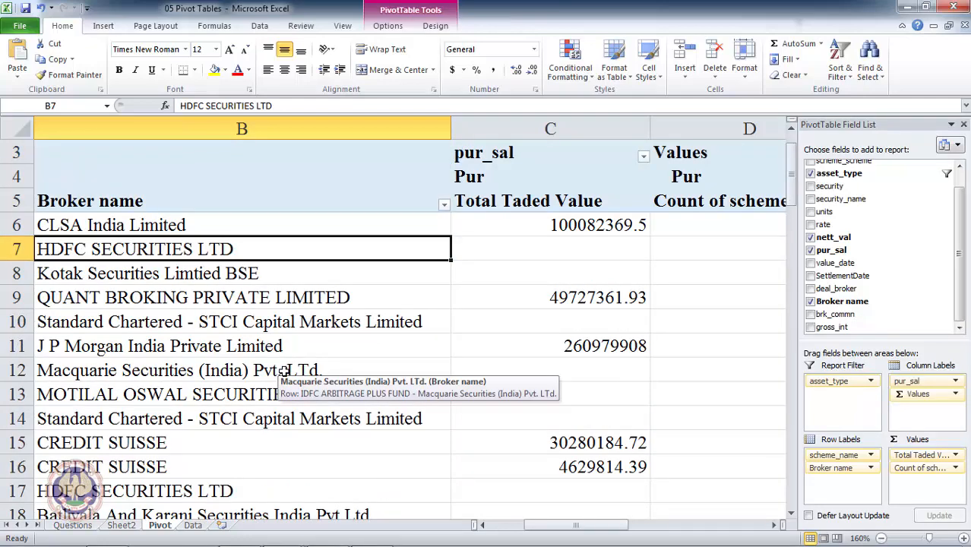
- Switch the asset_type report filter in B1 to GSEC
key(Up)
key(Up)
key(Up)
key(Up)
key(Up)
key(Up)
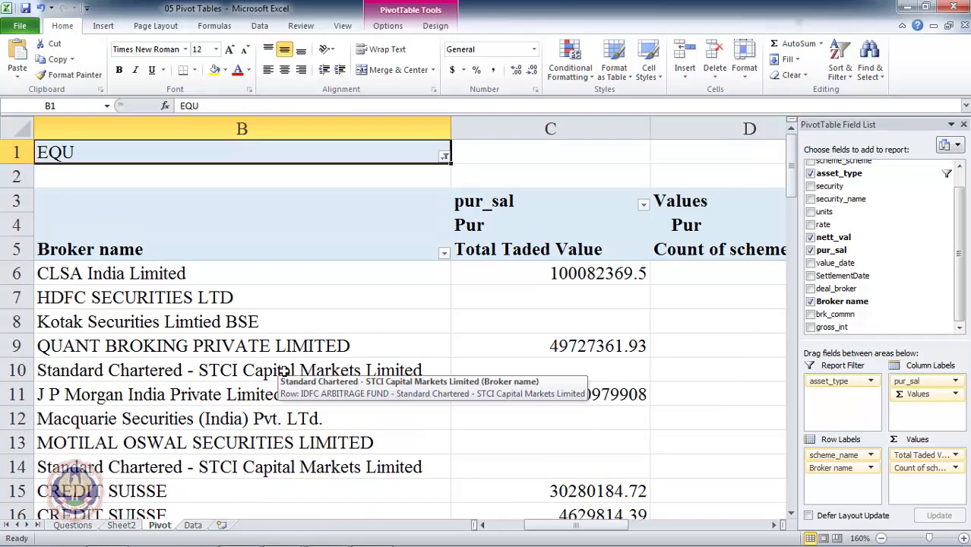
key(alt+Down)
key(Down)
key(Down)
key(Down)
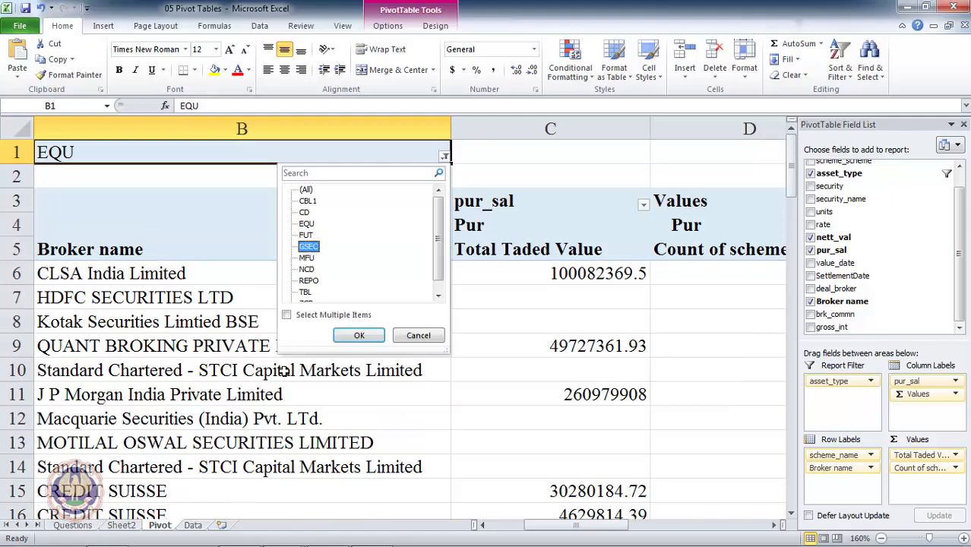
key(Return)
key(Down)
key(Down)
key(Down)
key(Down)
key(Down)
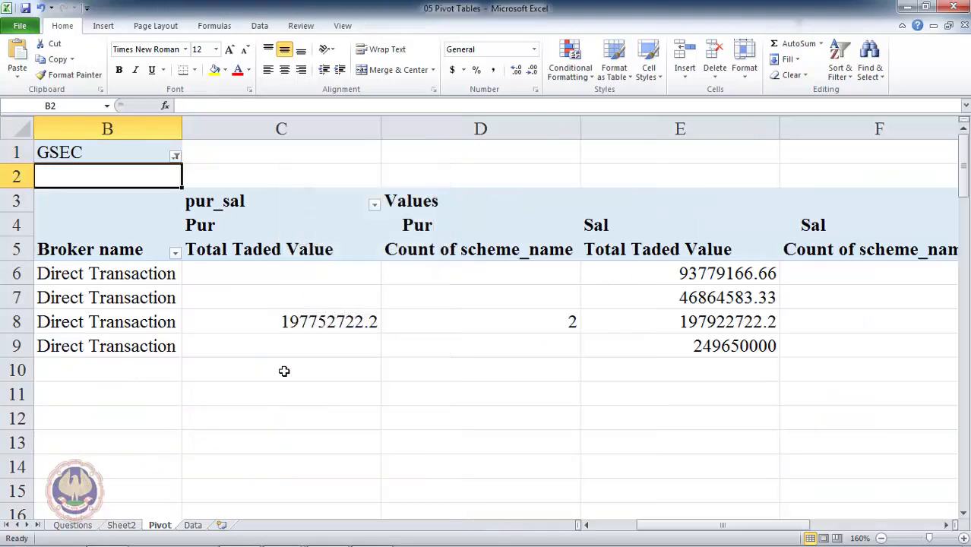
- Examine the GSEC scheme names in A6:A9 and read across row 6 through the purchase and sale columns
key(Left)
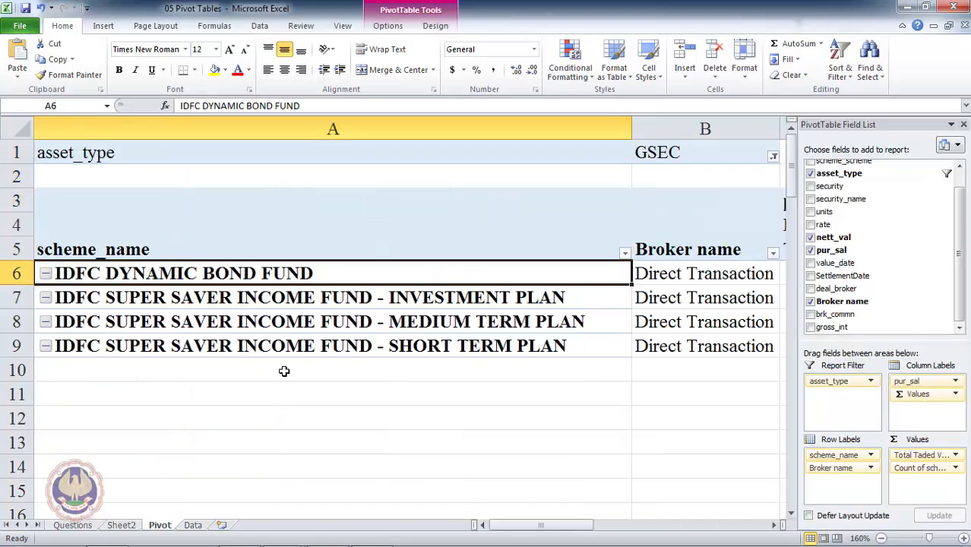
key(shift+Down)
key(shift+Down)
key(shift+Down)
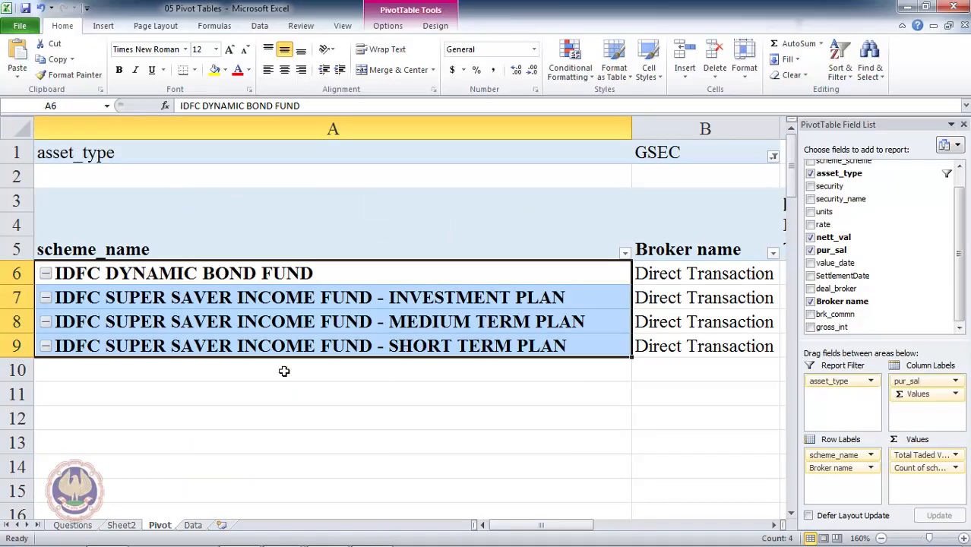
key(Right)
key(Right)
key(Right)
key(Right)
key(Right)
key(Right)
key(Left)
key(Left)
key(Left)
key(Left)
key(Left)
key(Left)
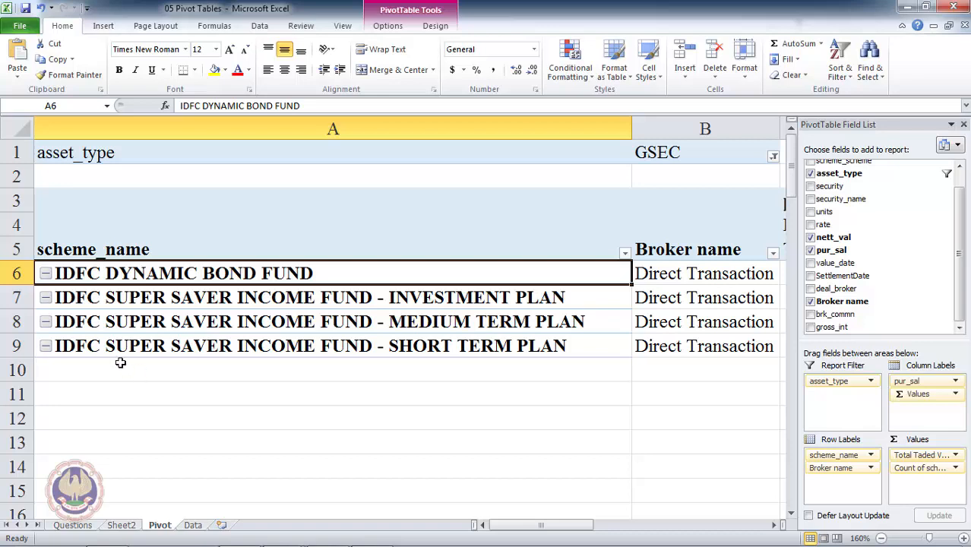
- Examine the GSEC report's row 5 headers from scheme_name across to the sale Count of scheme_name in F5
key(Right)
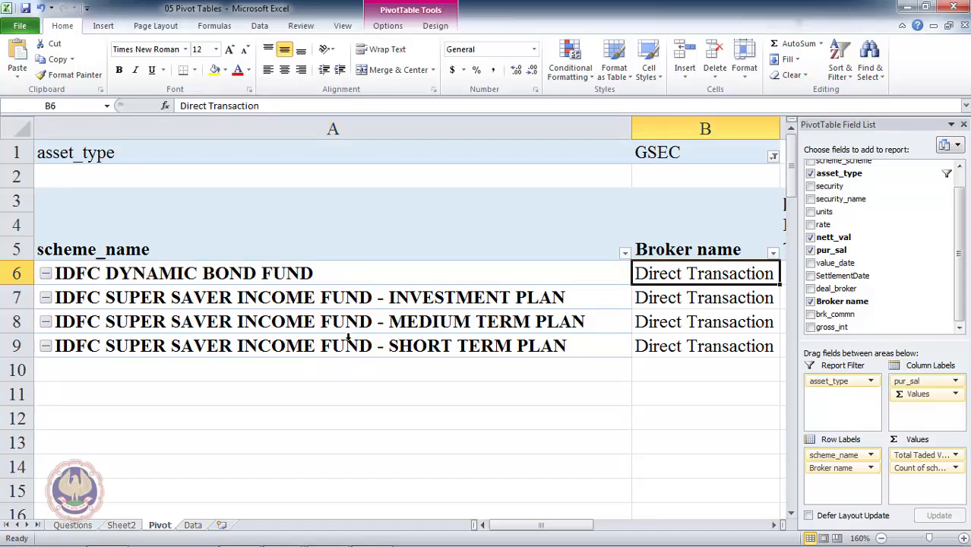
key(Left)
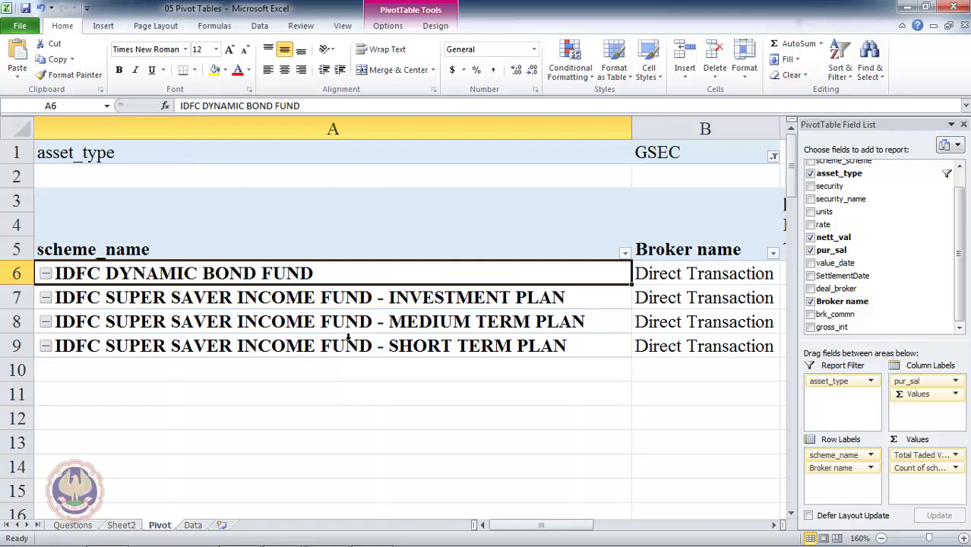
key(Up)
key(Right)
key(Right)
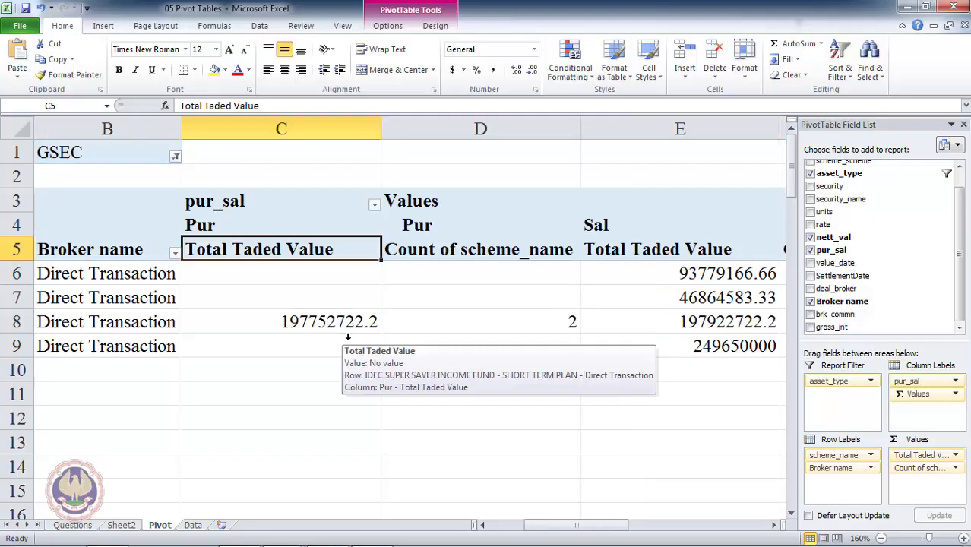
key(Right)
key(Left)
key(Left)
key(Left)
key(Down)
key(Down)
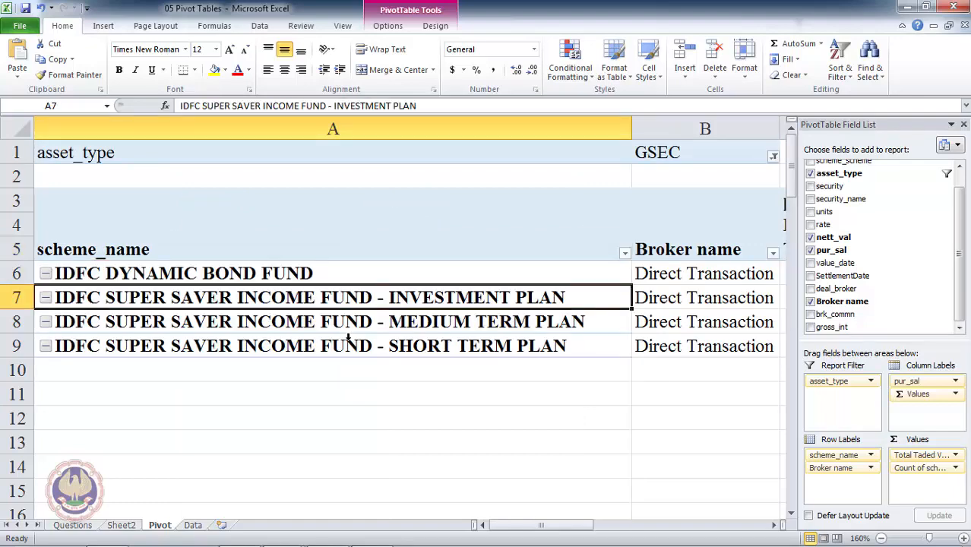
key(Up)
key(Up)
key(Right)
key(Right)
key(Right)
key(Right)
key(Right)
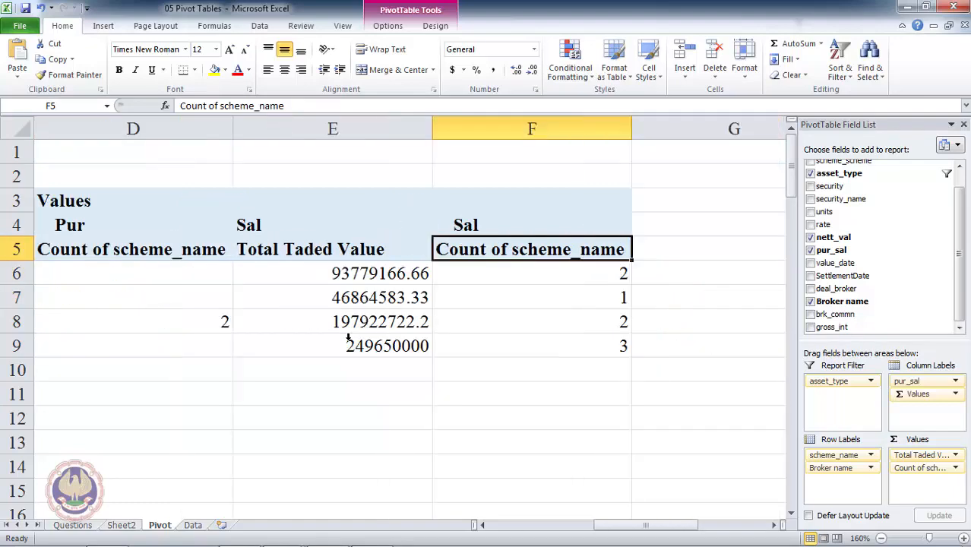
key(Left)
key(Left)
key(Left)
key(Left)
key(Left)
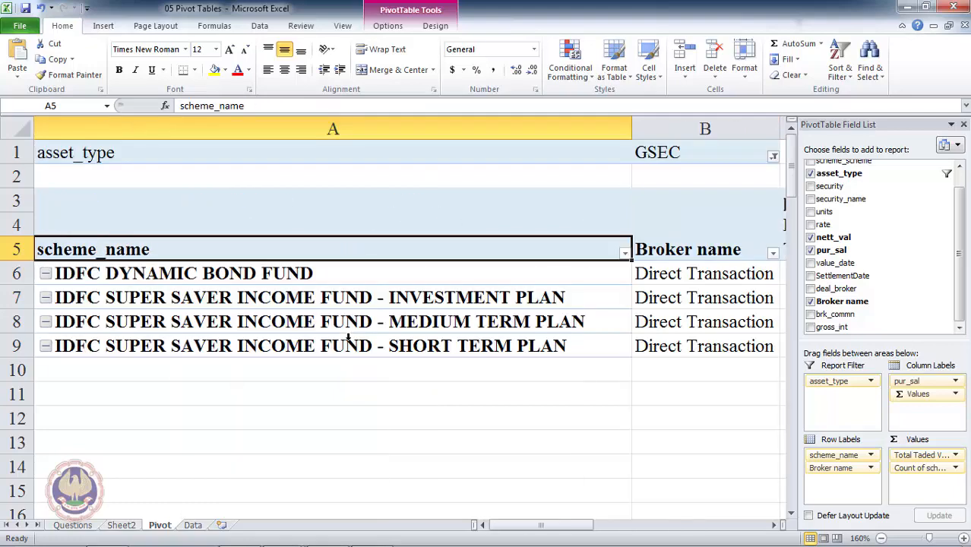
- Switch the asset_type report filter in B1 to MFU
key(Up)
key(Up)
key(Up)
key(Up)
key(Right)
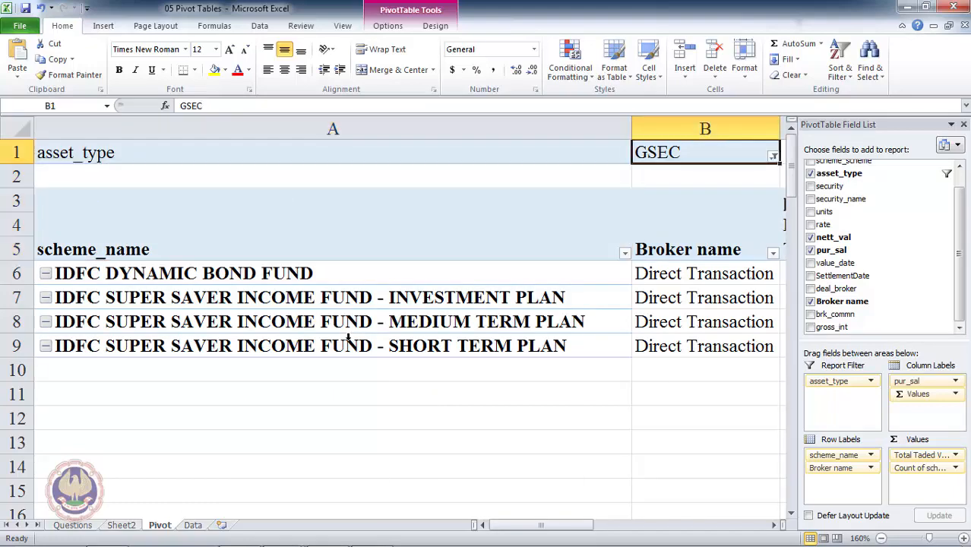
key(alt+Down)
key(Down)
key(Down)
key(Down)
key(Down)
key(Down)
key(Down)
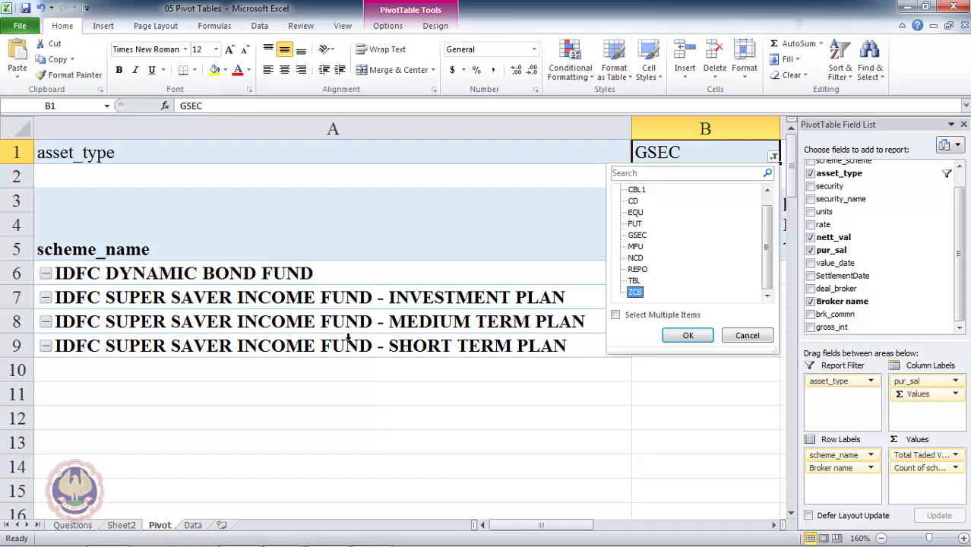
key(Up)
key(Up)
key(Up)
key(Up)
key(Return)
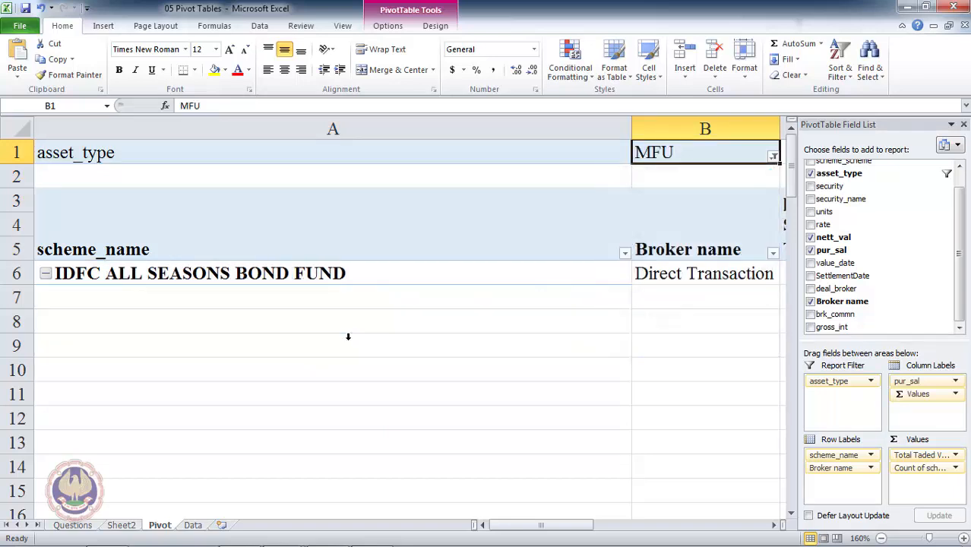
- Examine the MFU report's row 6 from the scheme name in A6 across to the scheme count in D6
key(Down)
key(Down)
key(Down)
key(Down)
key(Down)
key(Left)
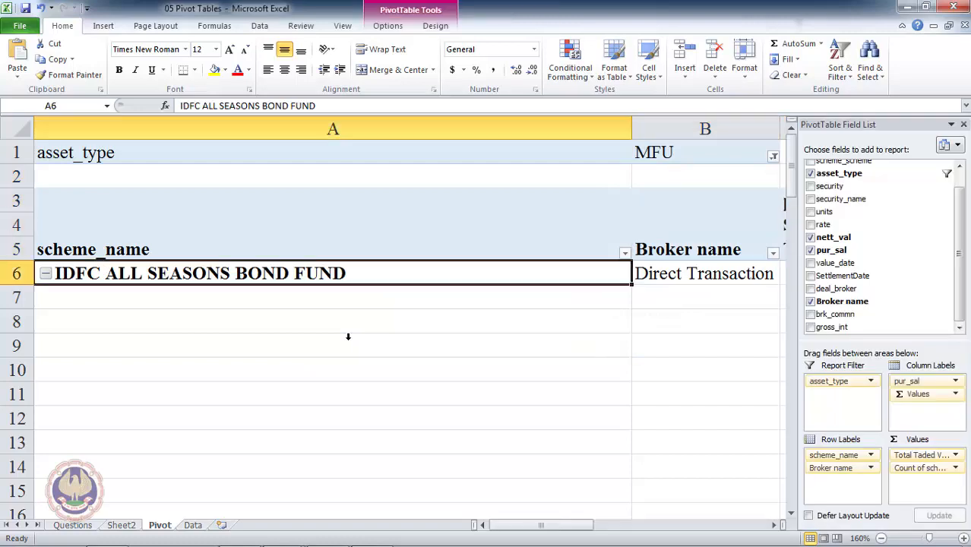
key(Right)
key(Right)
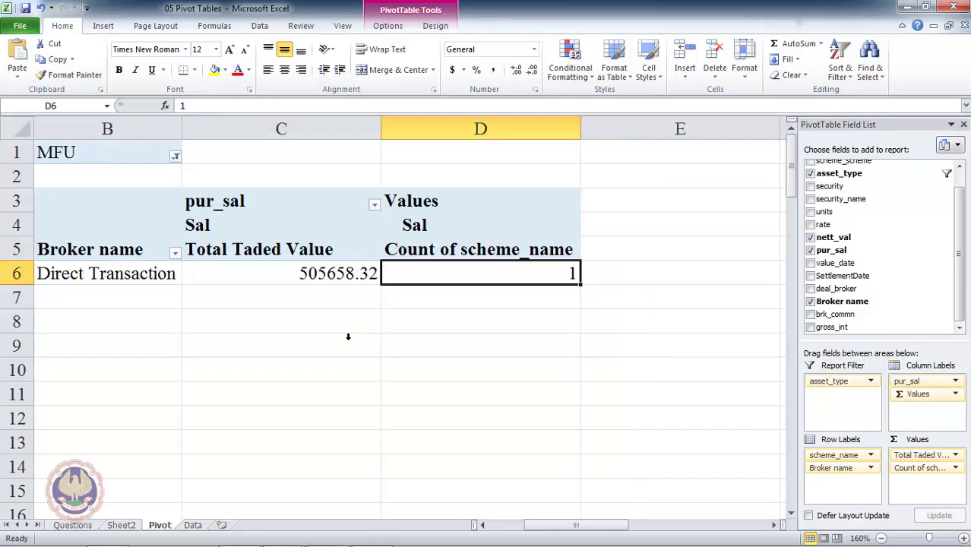
- Highlight the MFU report's sale value and count columns C:D and return to the scheme name in A6
key(ctrl+space)
key(Right)
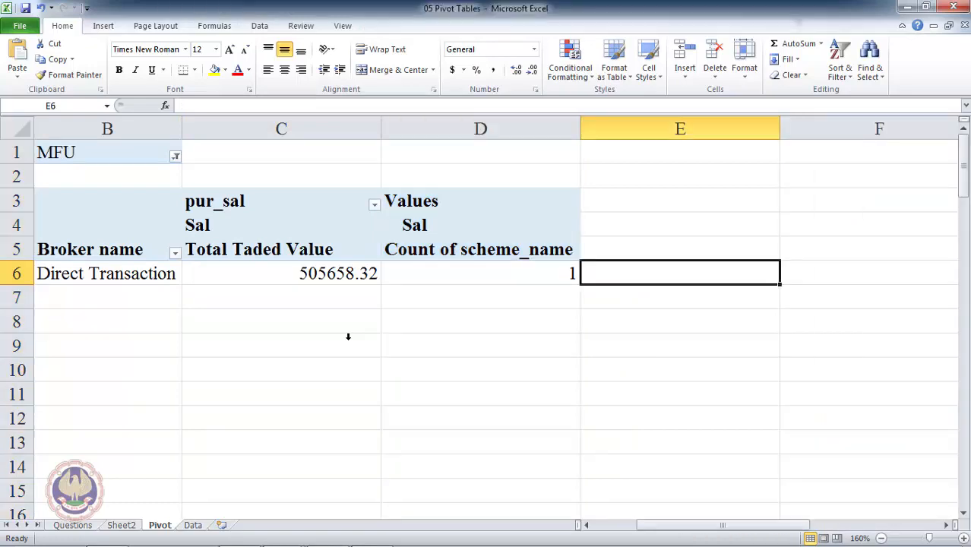
key(ctrl+space)
key(shift+Right)
key(Left)
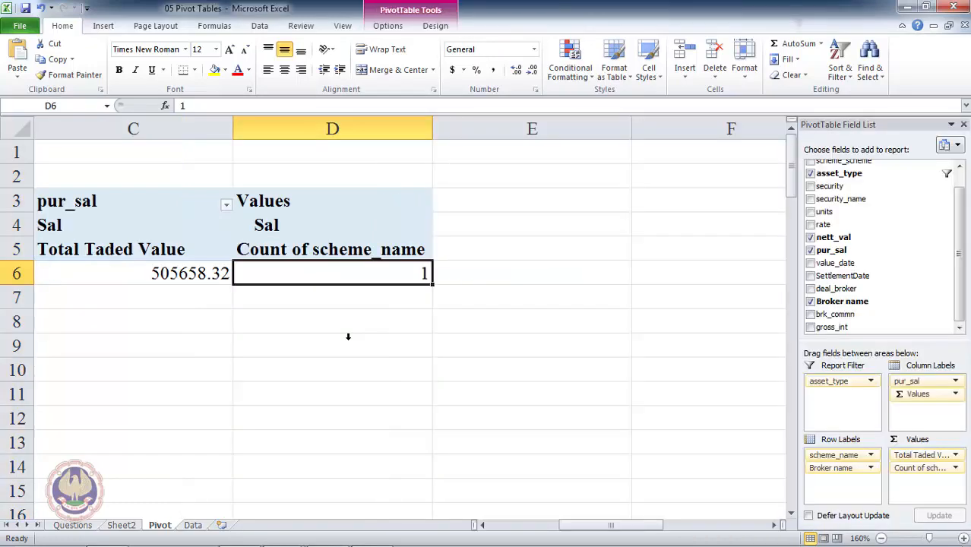
key(Right)
key(Left)
key(Home)
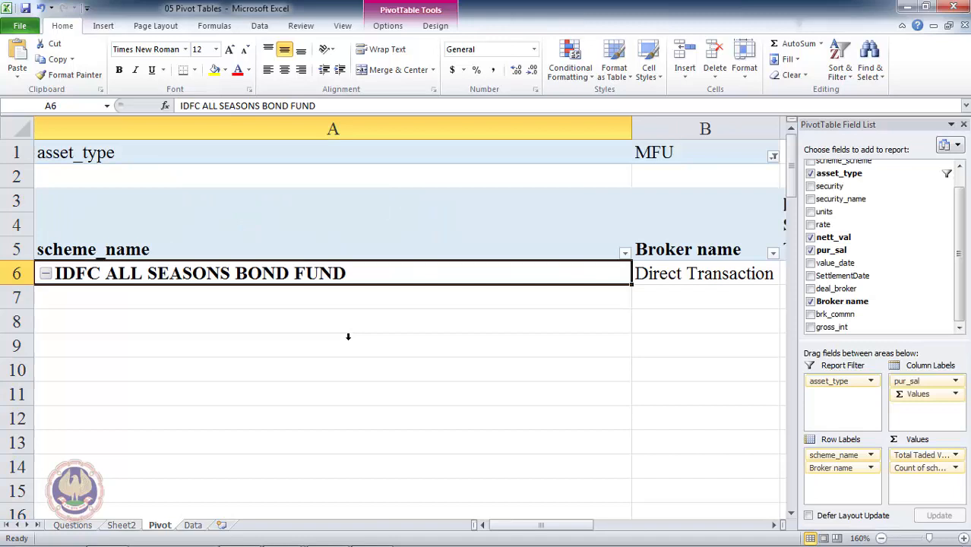
key(Right)
key(Right)
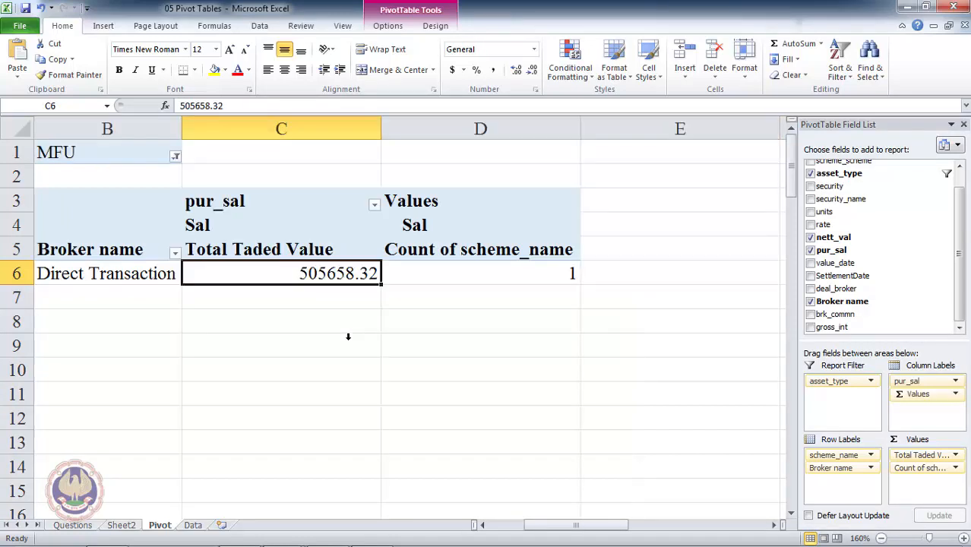
key(Right)
key(Left)
key(ctrl+space)
key(shift+Right)
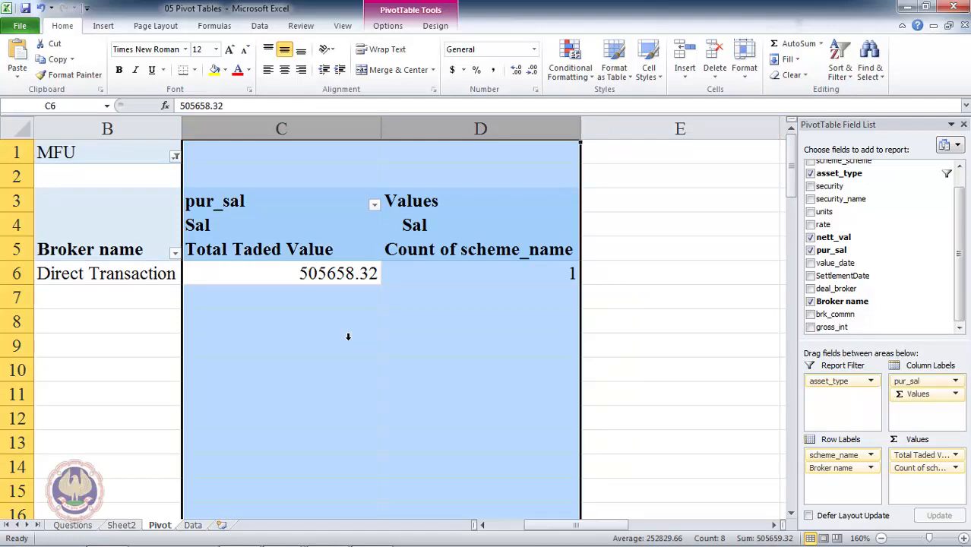
key(Left)
key(Right)
key(Left)
key(Right)
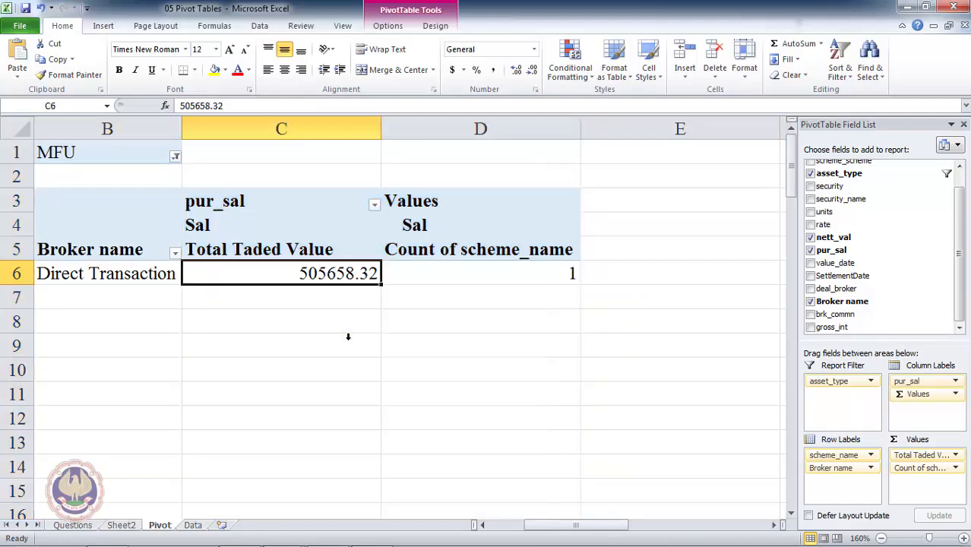
key(Left)
key(Left)
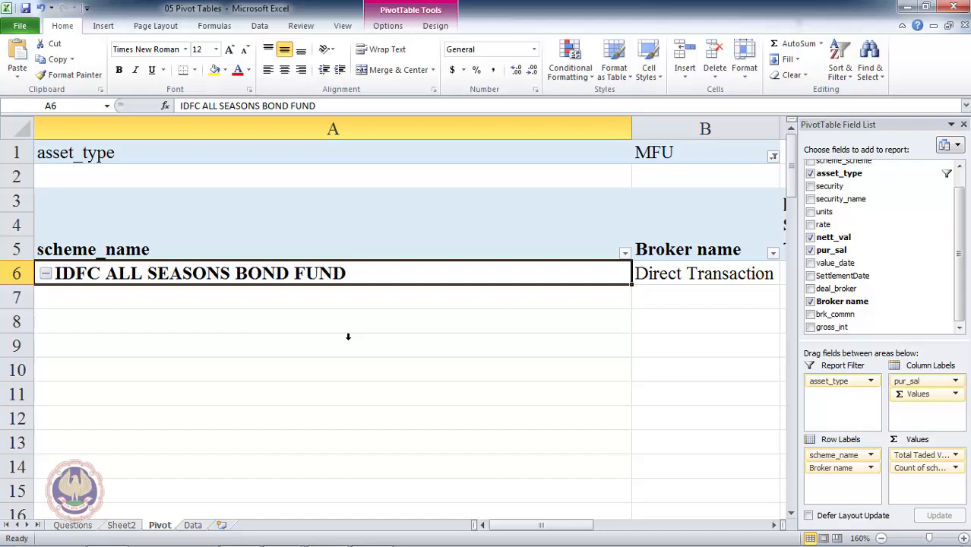
- Review the MFU scheme's broker, sale value and count in row 6 against the sale headers in D4:D5
key(Right)
key(Right)
key(Right)
key(Right)
key(Left)
key(Left)
key(Left)
key(Left)
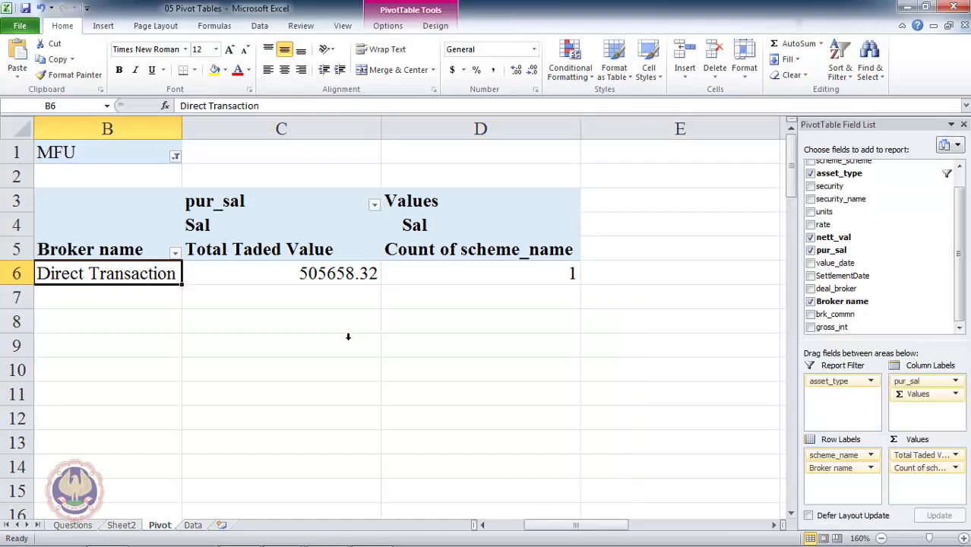
key(Right)
key(Right)
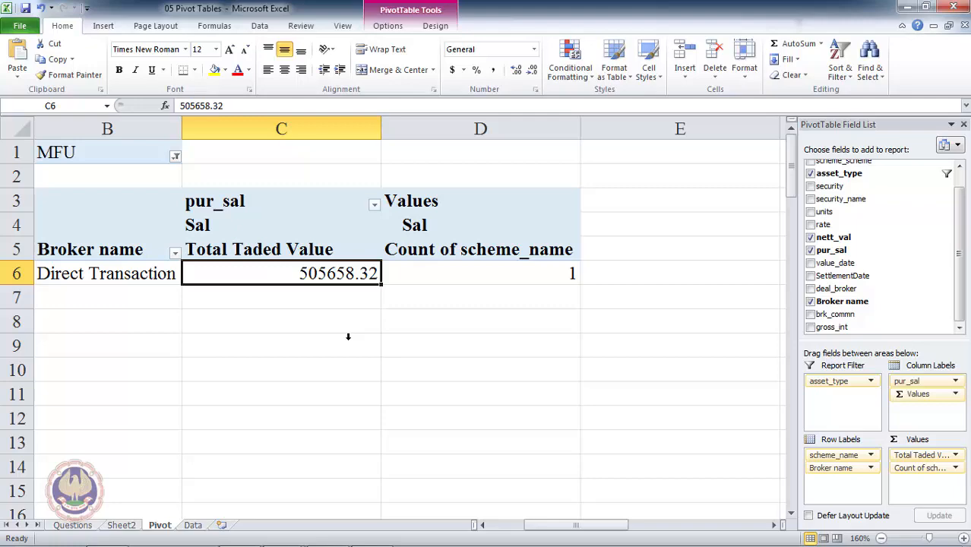
key(Left)
key(Left)
key(Right)
key(Right)
key(Right)
key(Right)
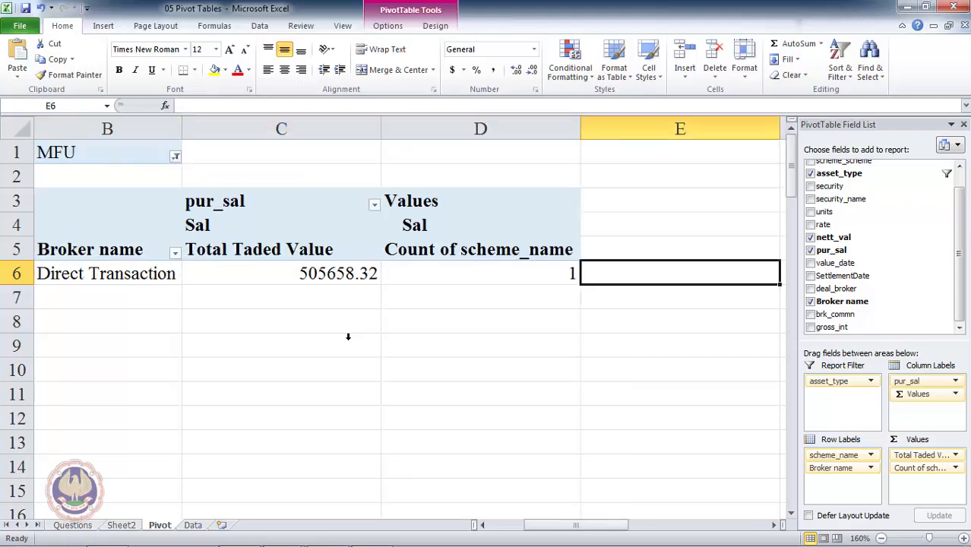
key(Left)
key(Left)
key(Left)
key(Left)
key(Right)
key(Right)
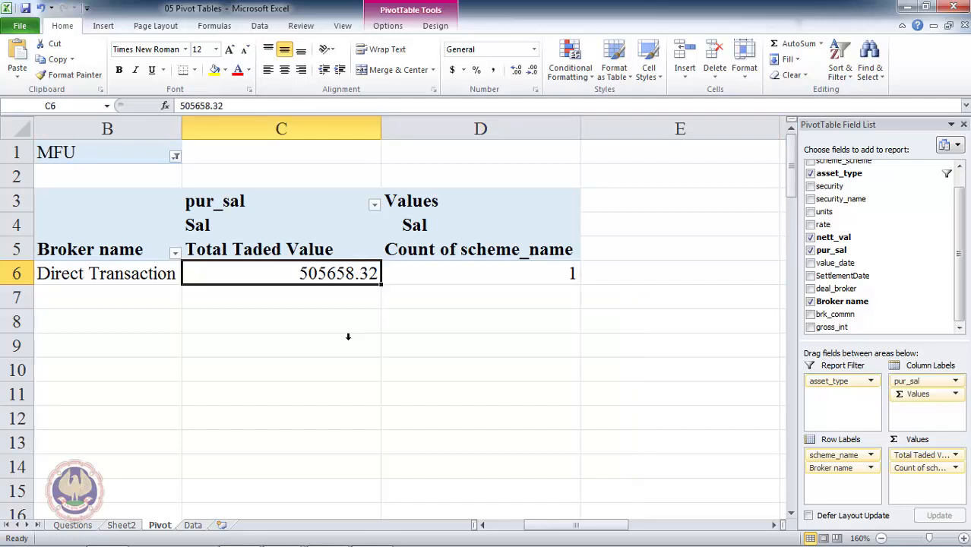
key(Left)
key(Left)
key(Right)
key(Right)
key(Right)
key(Up)
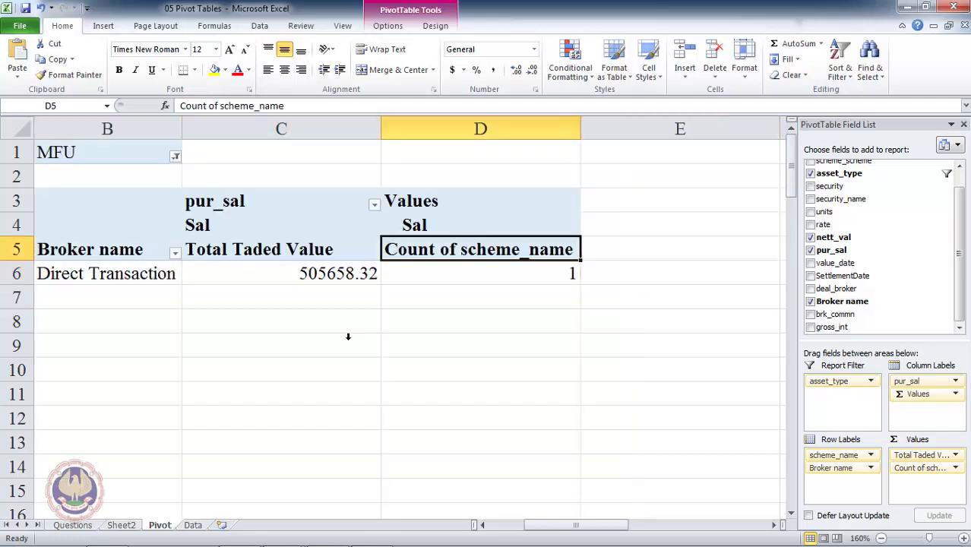
key(Up)
key(Down)
key(Down)
key(Left)
key(Left)
key(Left)
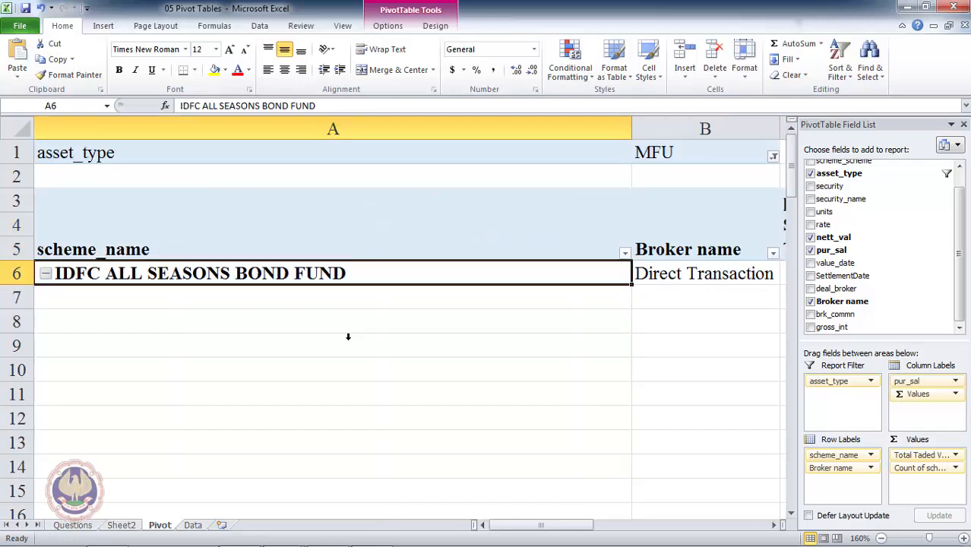
key(Right)
key(Right)
key(Right)
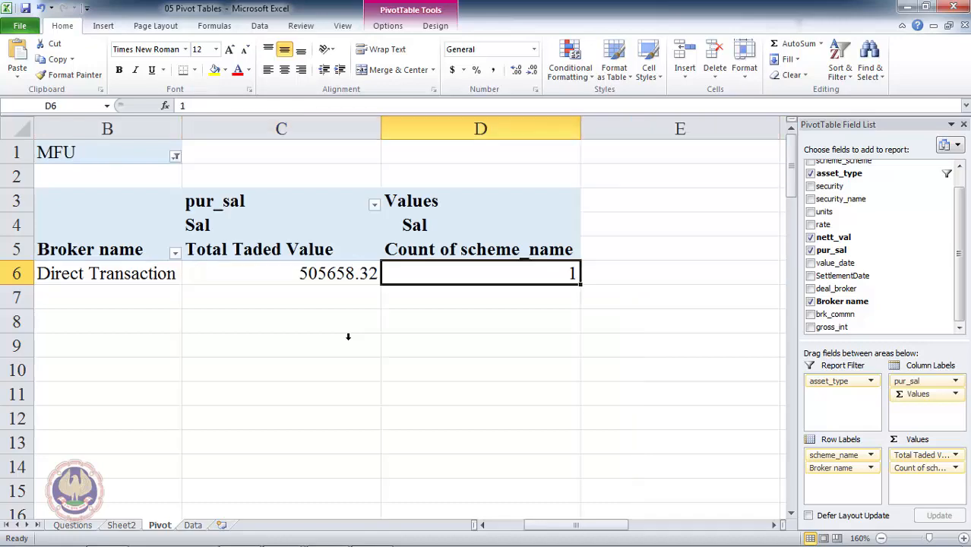
key(Left)
key(Left)
key(Left)
key(Right)
key(Right)
key(Right)
key(Left)
key(Left)
key(Left)
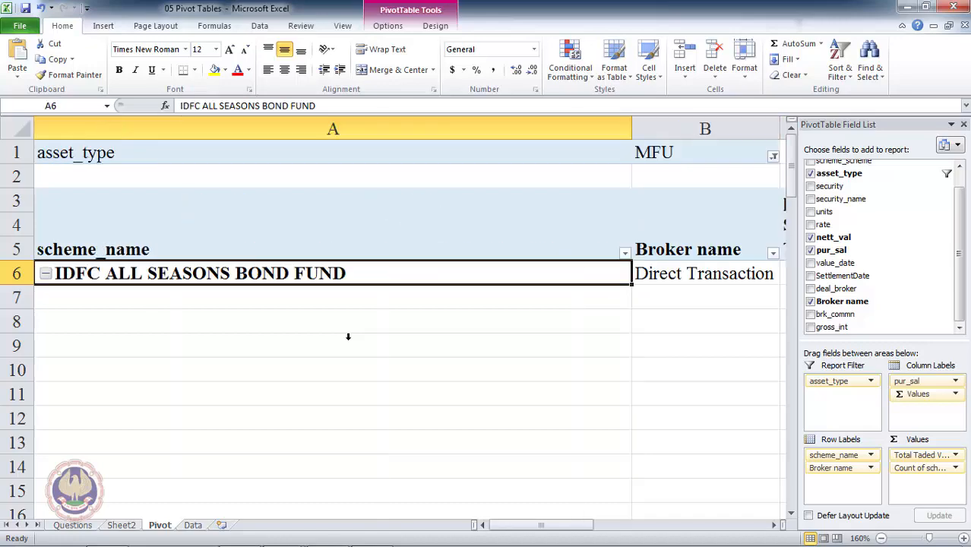
- In the asset_type report filter in B1, pick REPO and allow multiple items to be selected
key(Up)
key(Up)
key(Up)
key(Up)
key(Up)
key(Right)
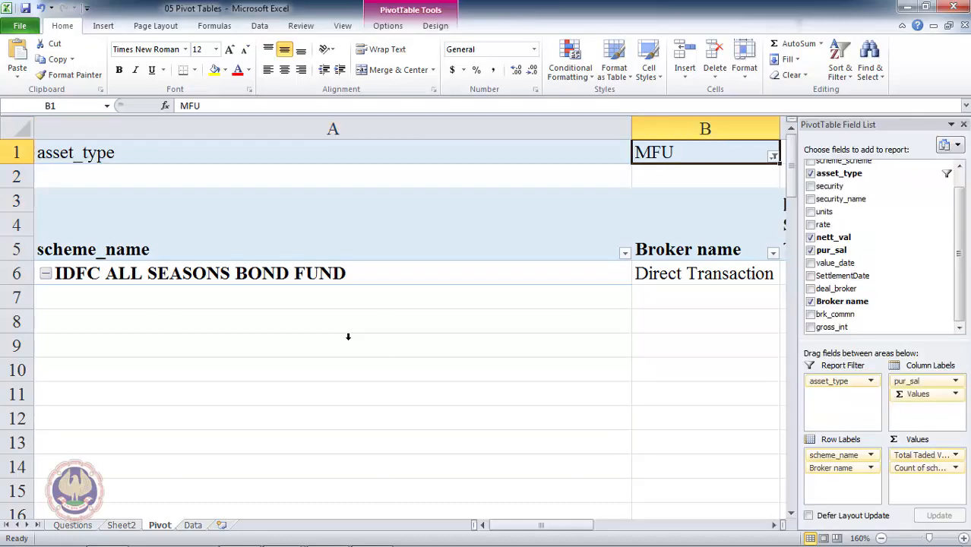
key(alt+Down)
key(Down)
key(Down)
key(Down)
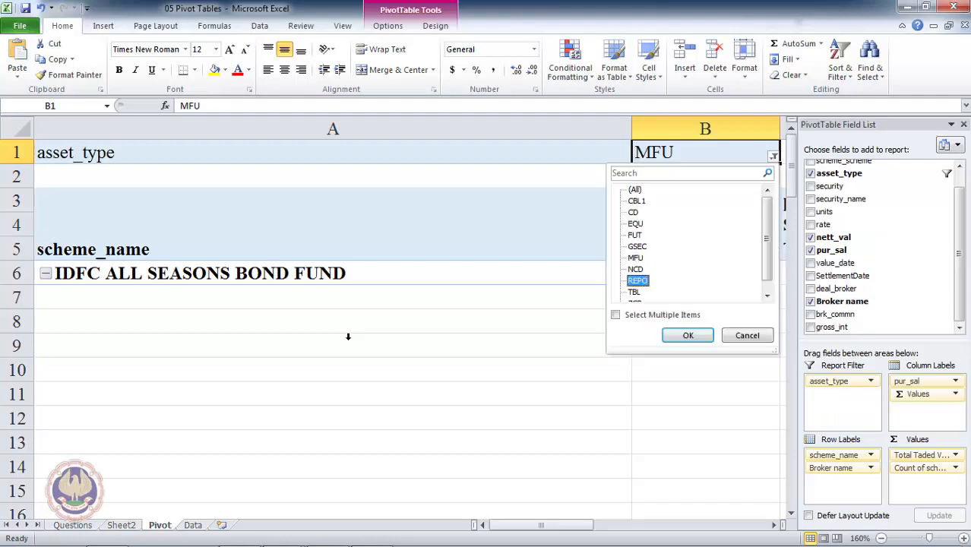
click(616, 315)
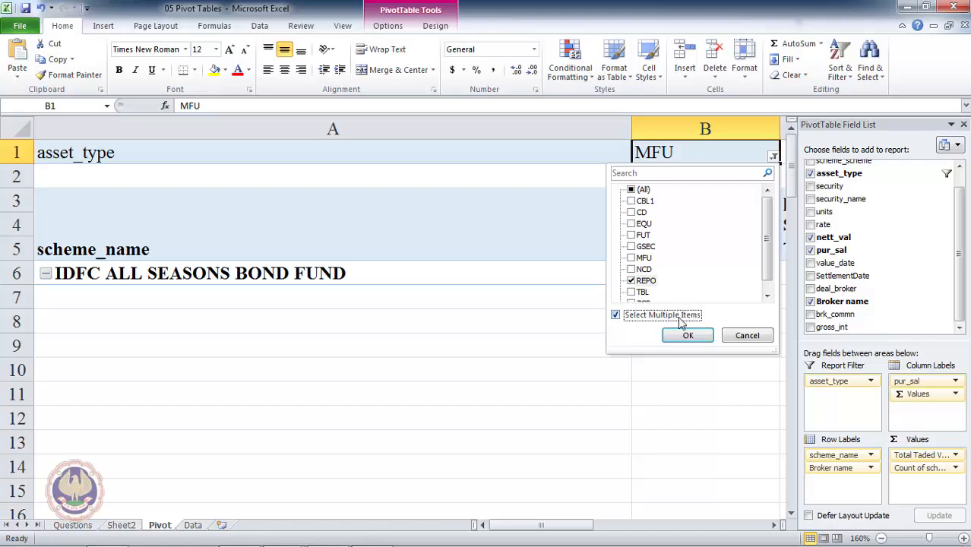
- Add CD, EQU, FUT and TBL to REPO in the asset_type report filter and apply the selection
click(637, 225)
click(632, 224)
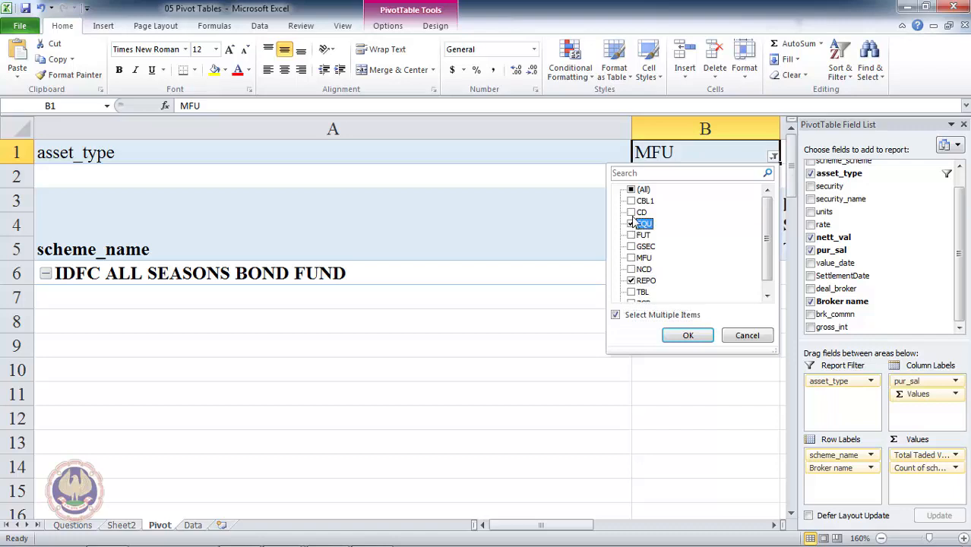
click(631, 215)
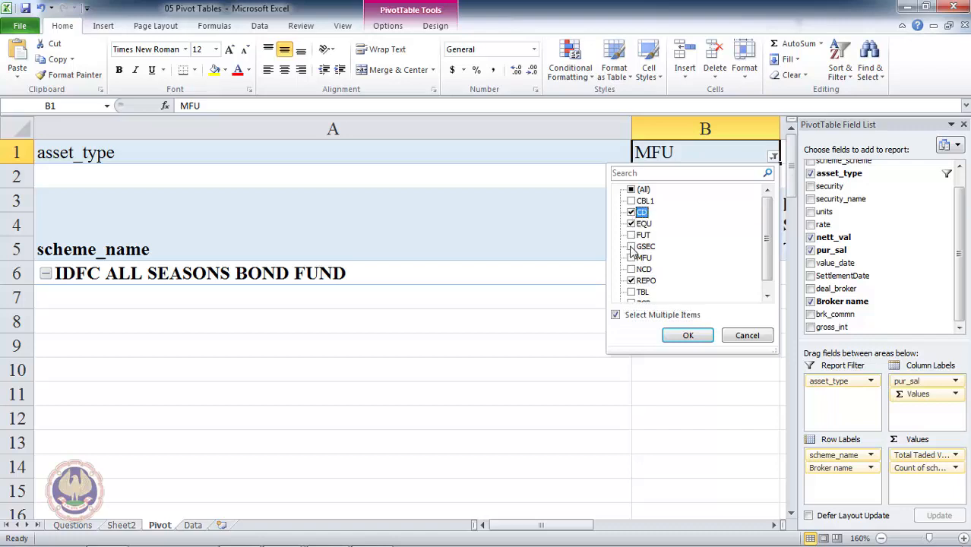
click(631, 235)
click(631, 236)
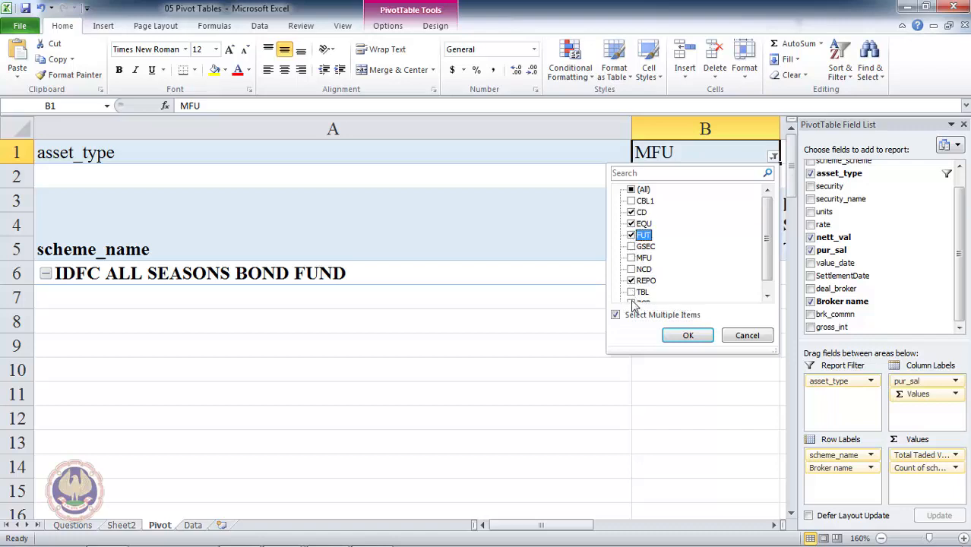
click(633, 294)
click(632, 294)
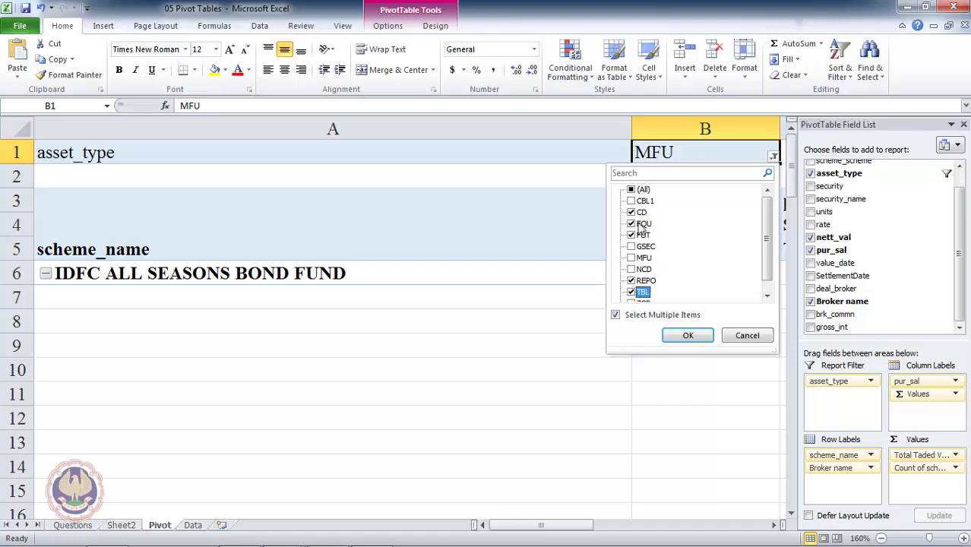
click(681, 337)
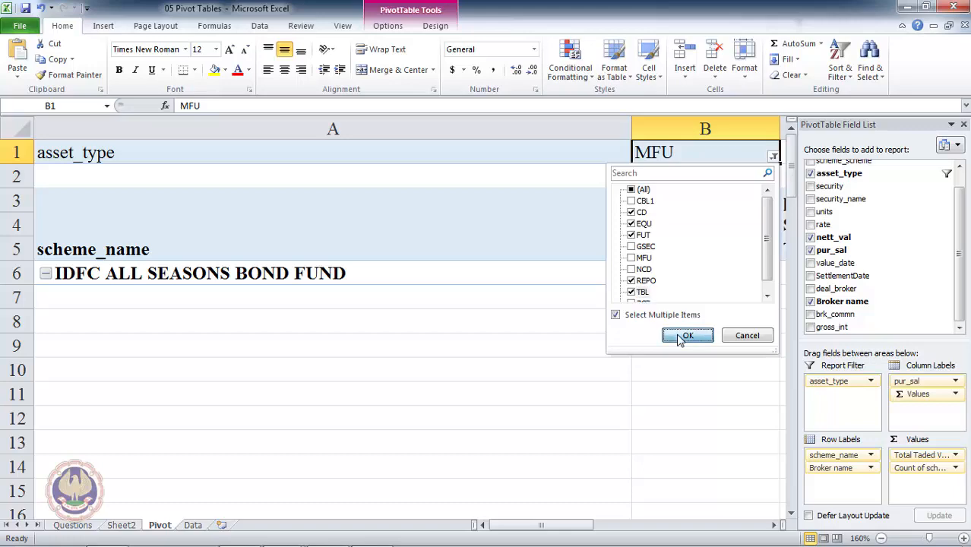
- Review the scheme names in column A of the multi-item report from row 8 to the last row, returning to the A5 header
click(507, 322)
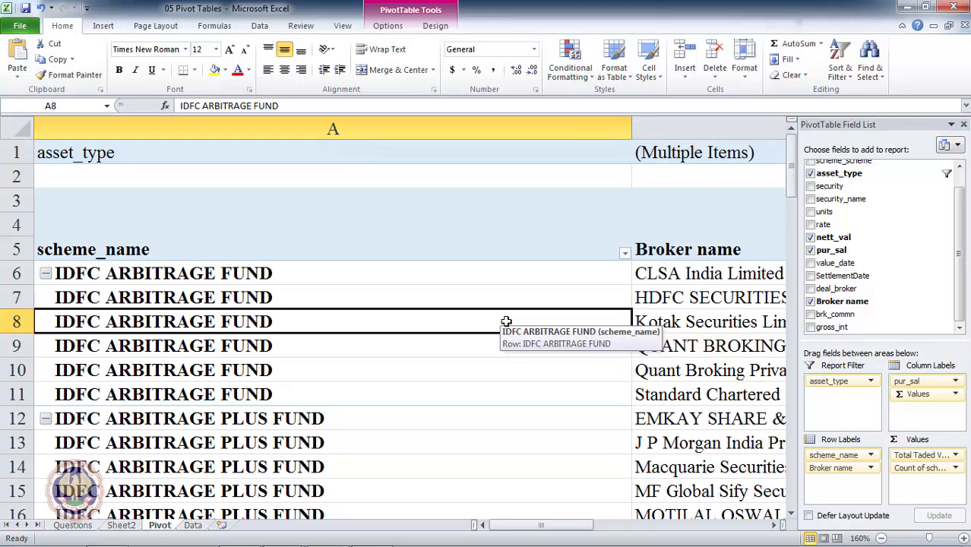
key(Down)
key(Down)
key(Down)
key(ctrl+Down)
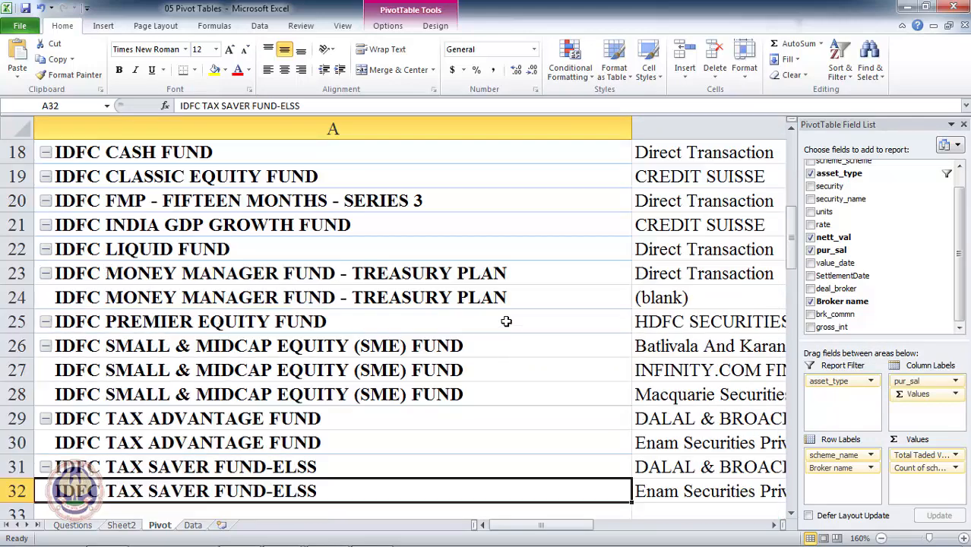
key(Down)
key(Down)
key(Down)
key(Down)
key(ctrl+Up)
key(ctrl+Up)
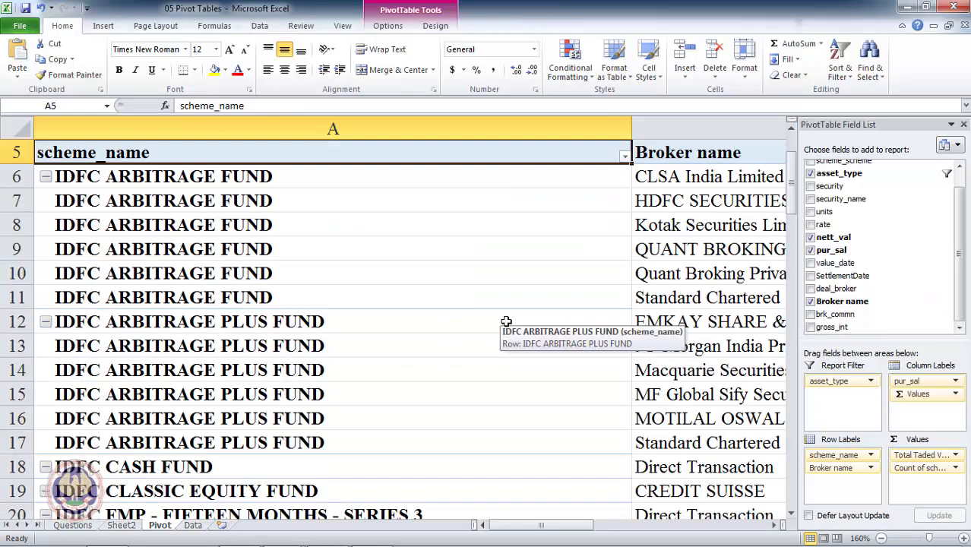
- Examine row 6 of the multi-item report across the purchase and sale values and counts to F6
key(Up)
key(Up)
key(Down)
key(Down)
key(Down)
key(Right)
key(Right)
key(Right)
key(Right)
key(Right)
key(Right)
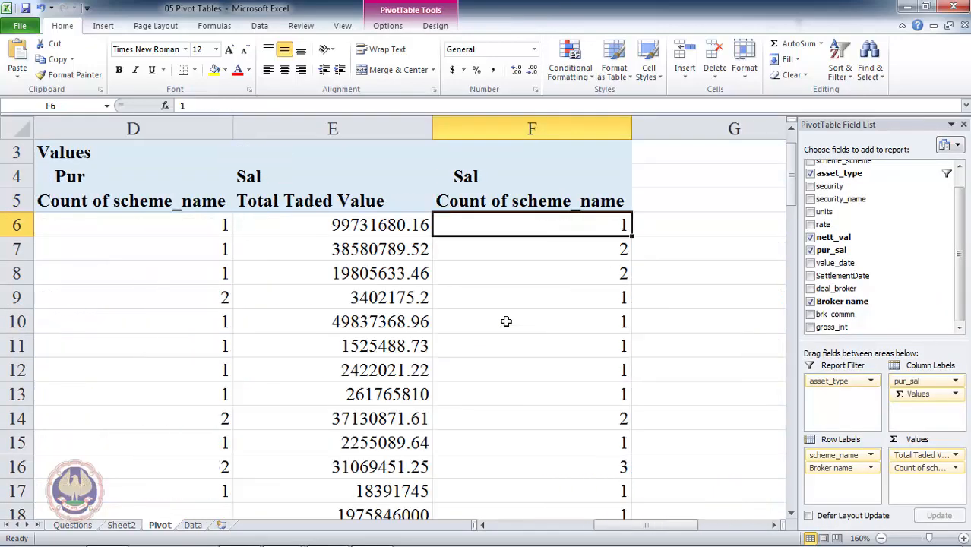
- Go back from the sale columns to the asset_type label in A1 and check its filter entry in B1
key(Left)
key(Up)
key(Up)
key(Up)
key(Up)
key(Up)
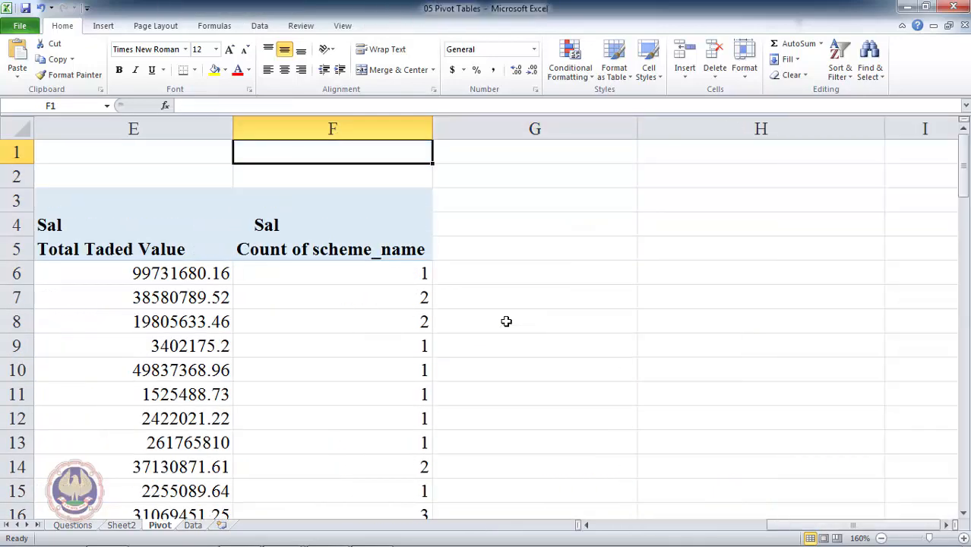
key(Left)
key(Left)
key(Left)
key(Left)
key(Left)
key(Right)
key(Left)
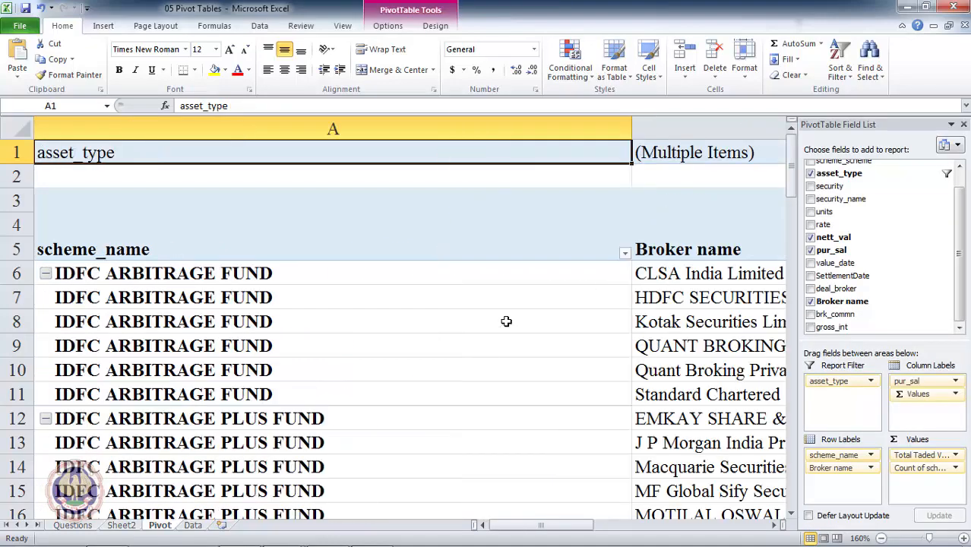
key(Right)
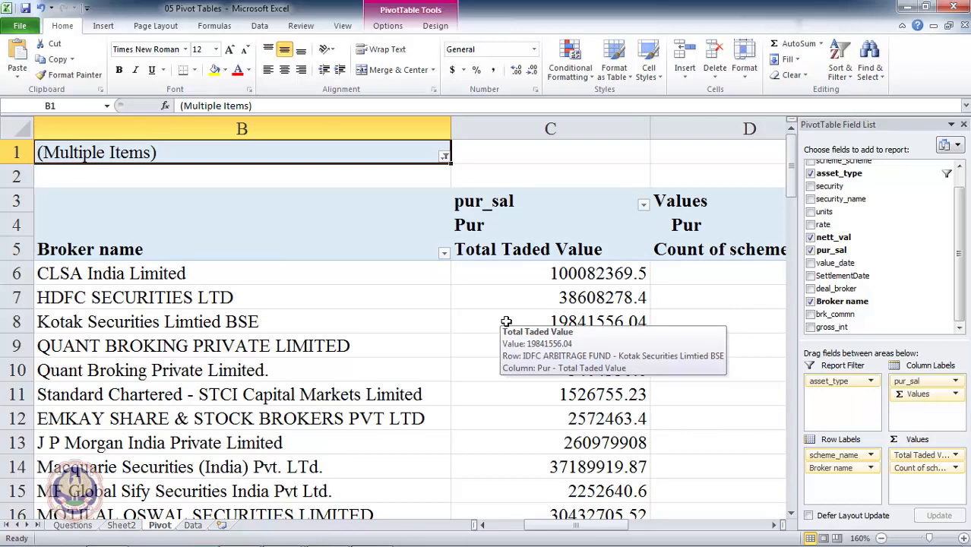
key(Left)
key(Right)
- Look through the asset_type filter's list in B1 down to ZCB to see which asset types are ticked, leaving the selection as is
key(alt+Down)
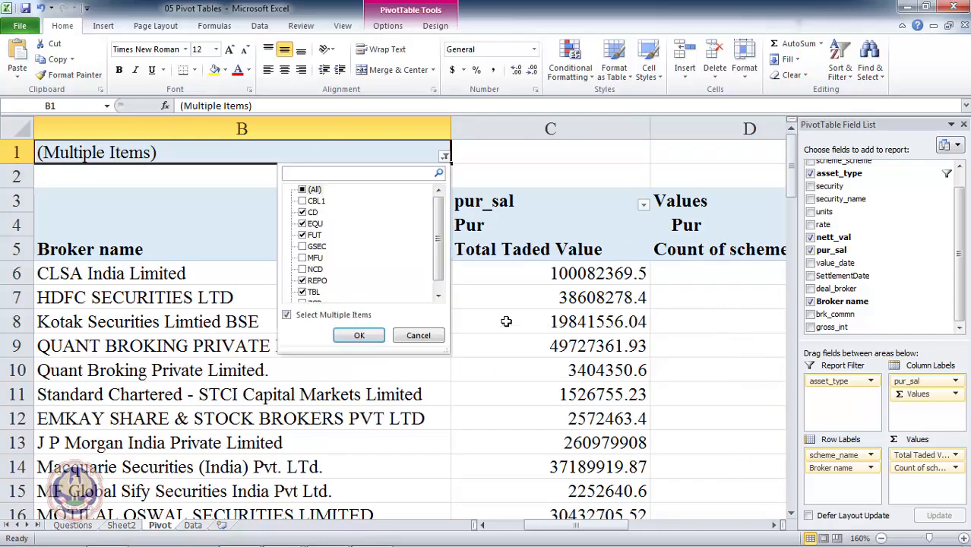
key(Down)
key(Down)
key(Down)
key(Down)
key(Up)
key(Down)
key(Down)
key(Down)
key(Down)
key(Down)
key(Down)
key(Down)
key(Down)
key(Down)
key(Up)
key(Escape)
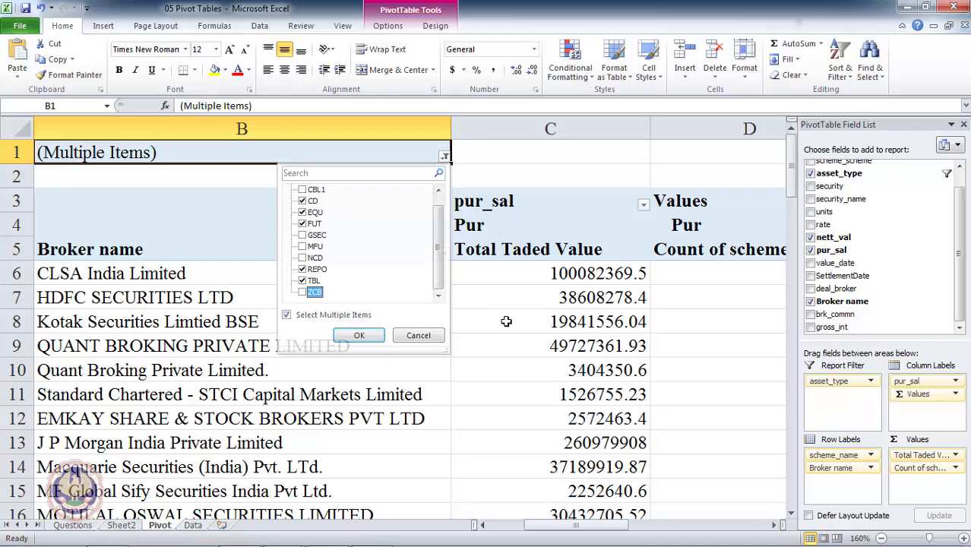
click(444, 156)
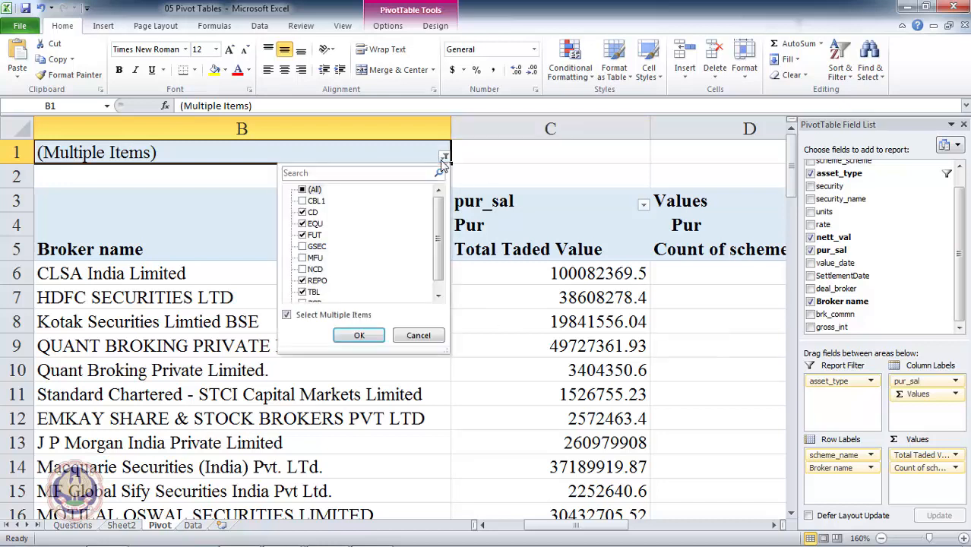
click(441, 162)
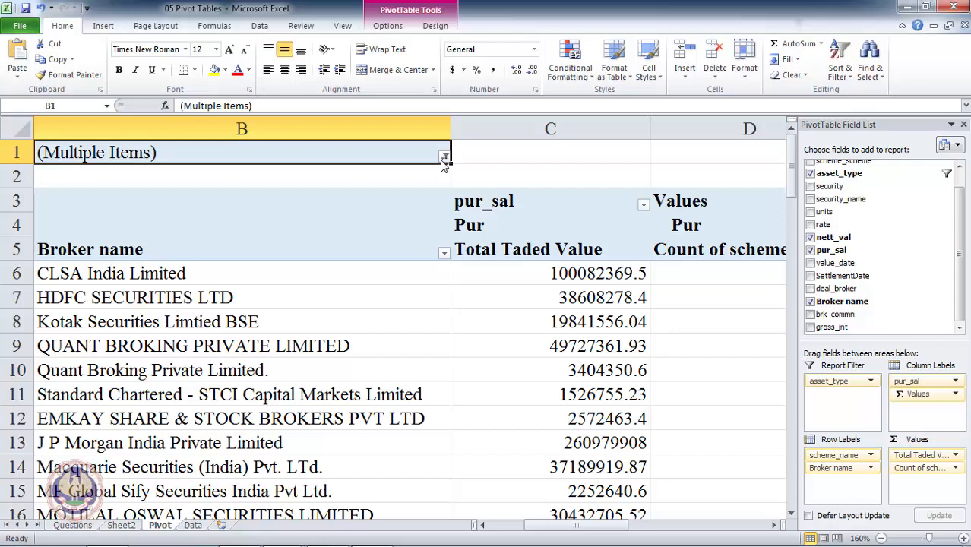
- Reset the asset_type filter in B1 to (All) and remove asset_type from the pivot table's report filter area
click(445, 157)
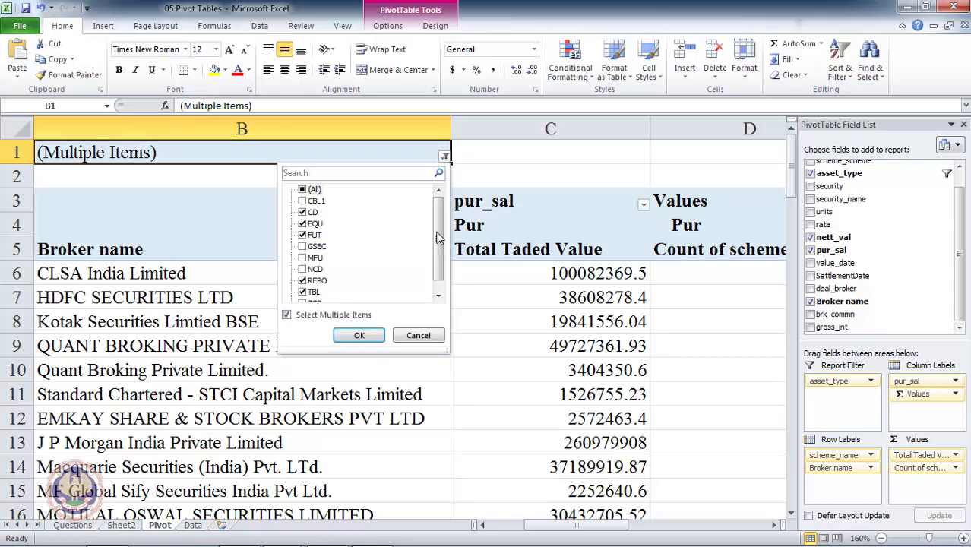
click(307, 191)
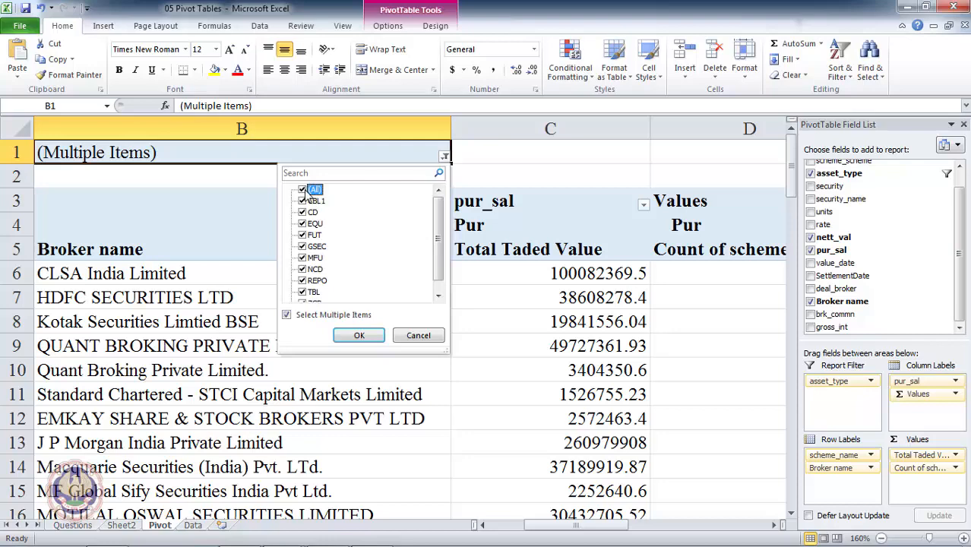
click(355, 337)
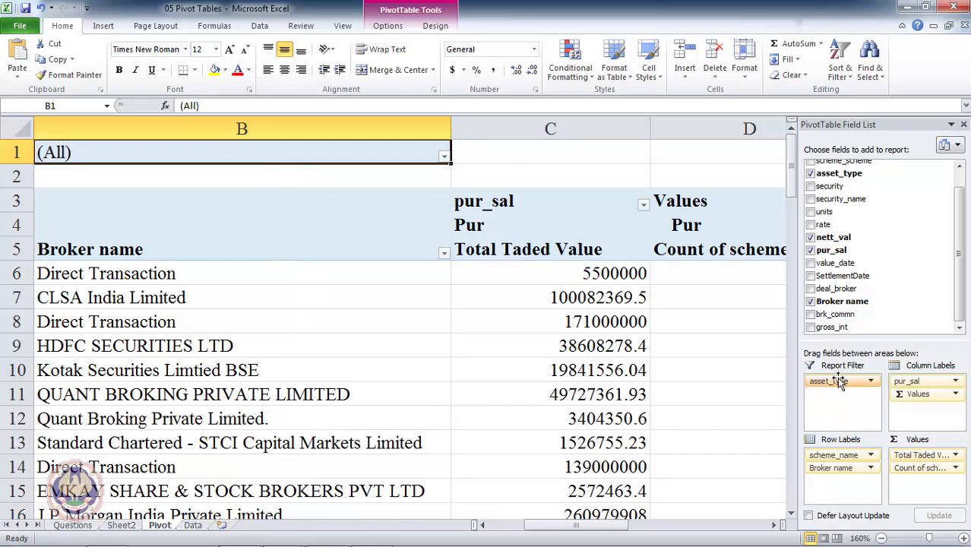
drag(840, 382, 712, 374)
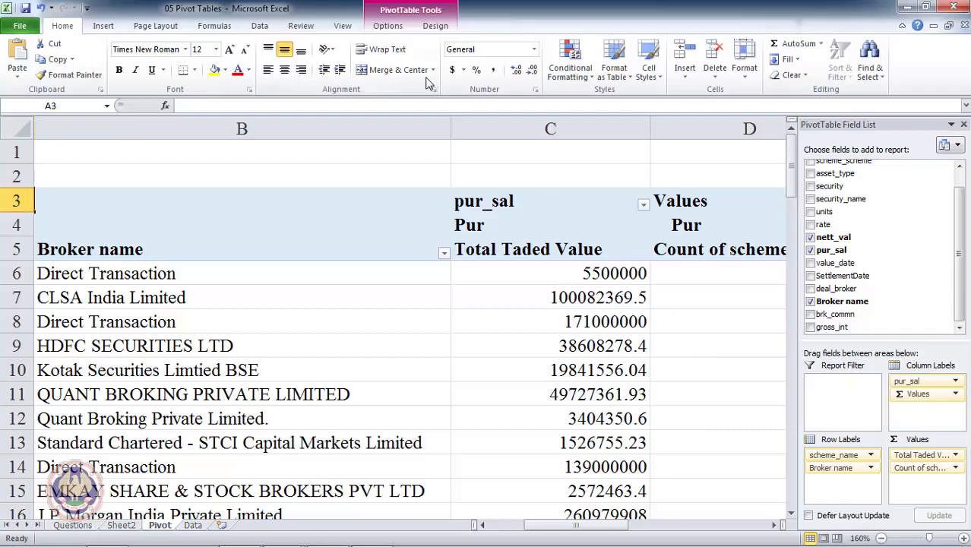
- Insert a slicer for the asset_type field into the pivot table
click(392, 27)
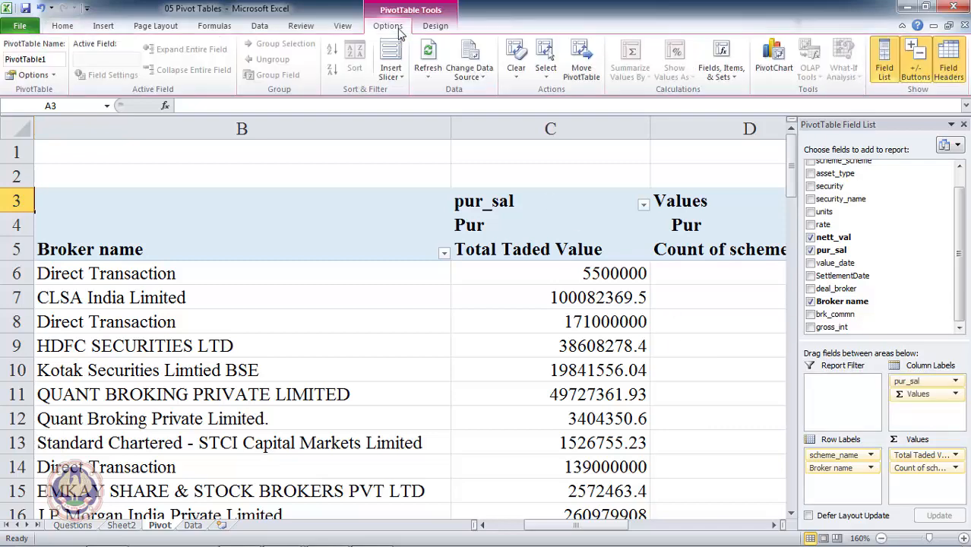
click(336, 329)
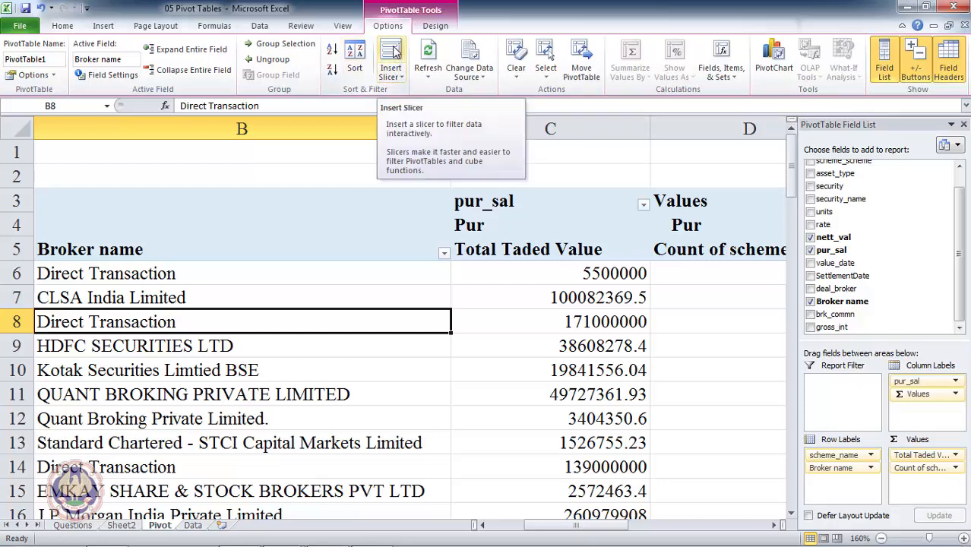
click(392, 52)
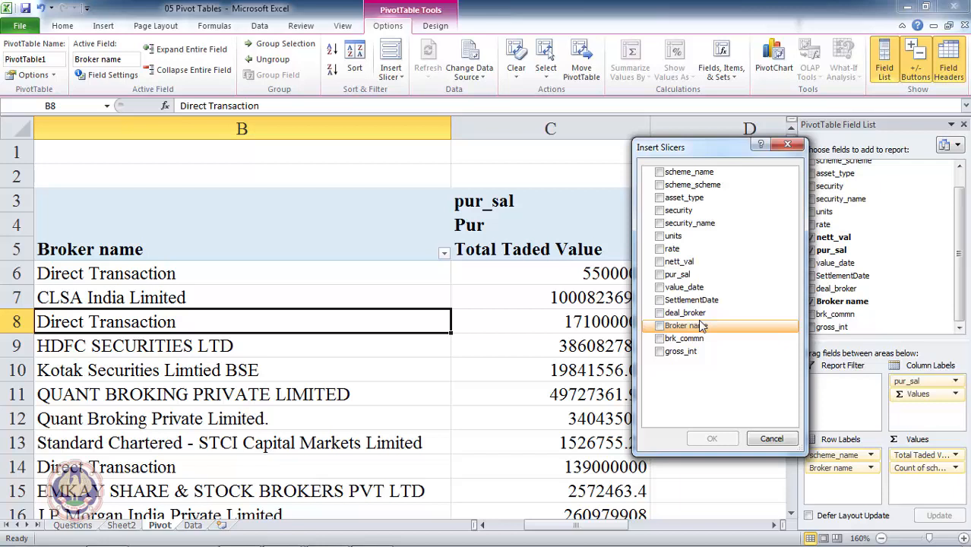
click(664, 200)
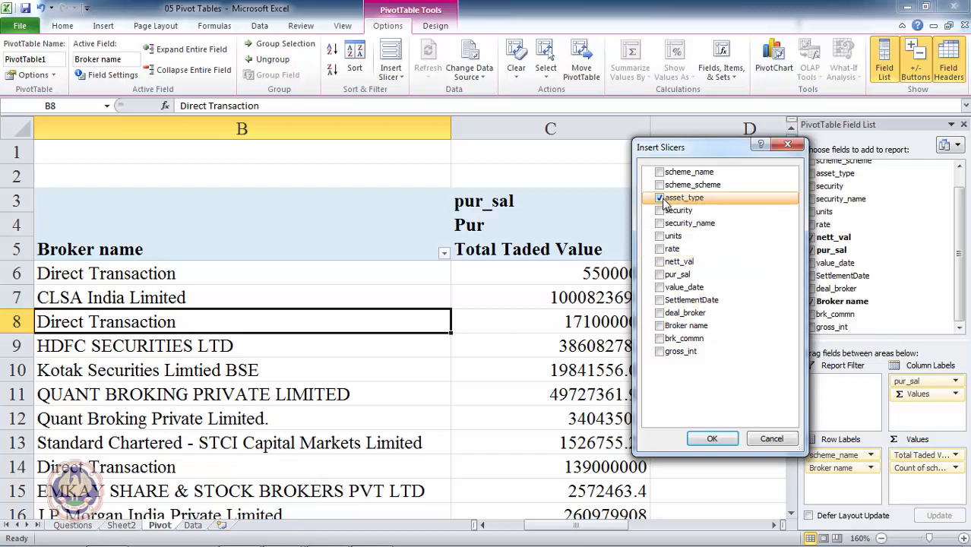
click(713, 440)
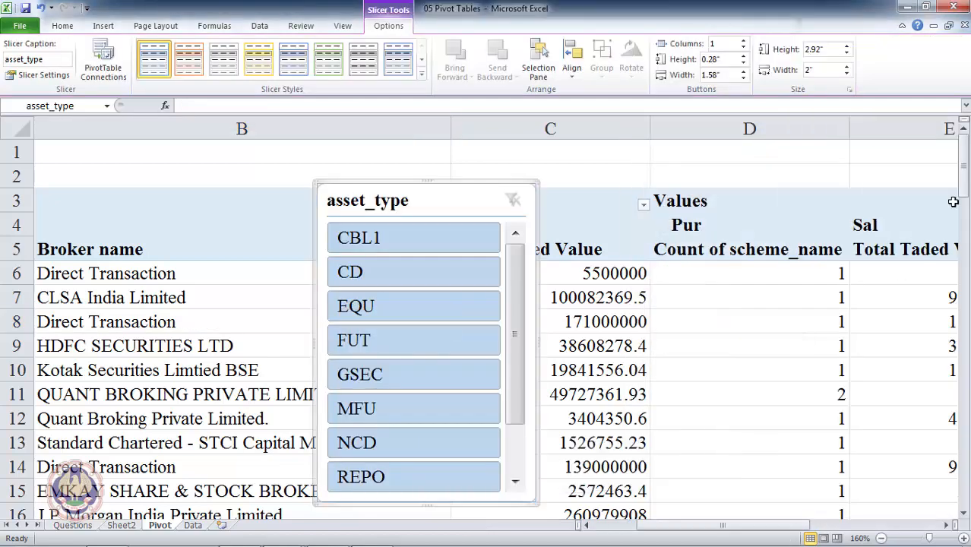
- Enlarge the asset_type slicer to about 3.84" high and 1.99" wide so that all its items fit
drag(964, 181, 964, 187)
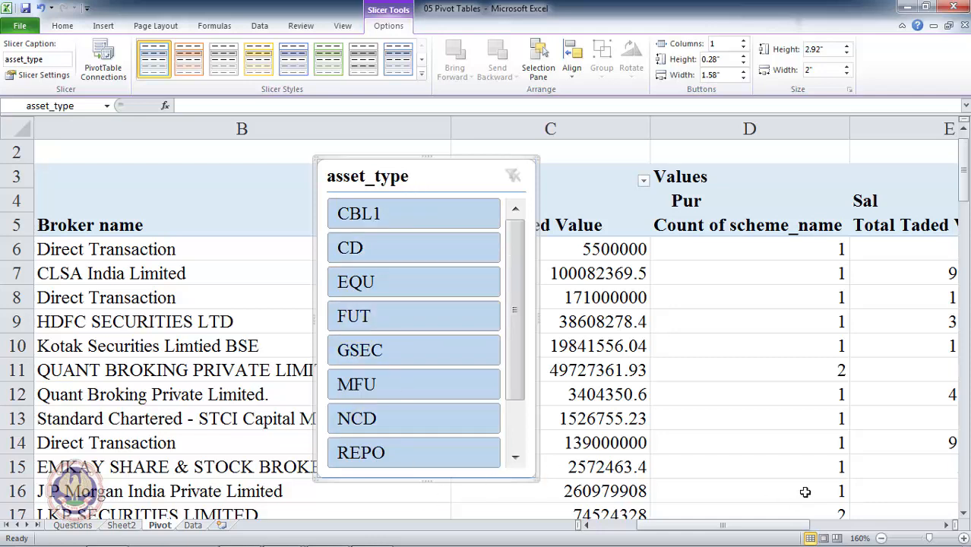
click(966, 515)
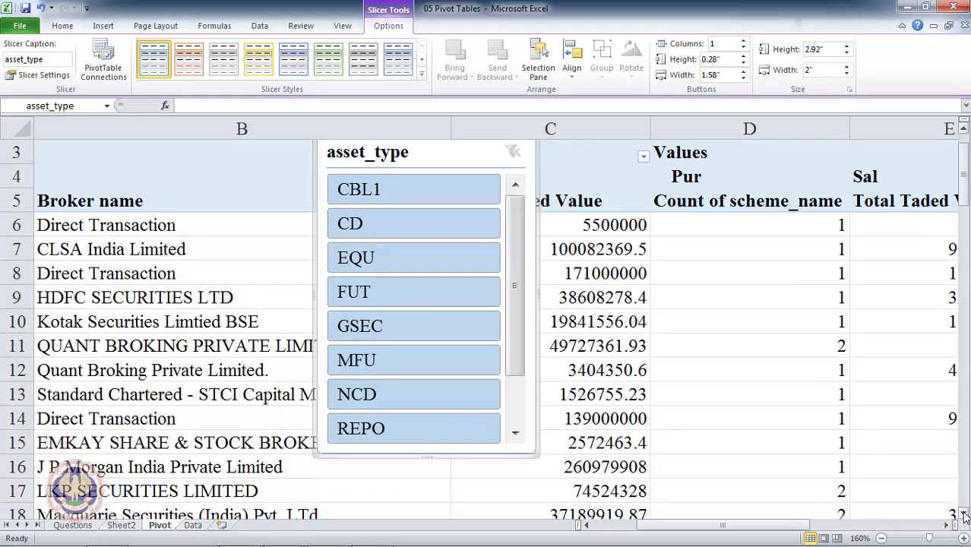
click(965, 515)
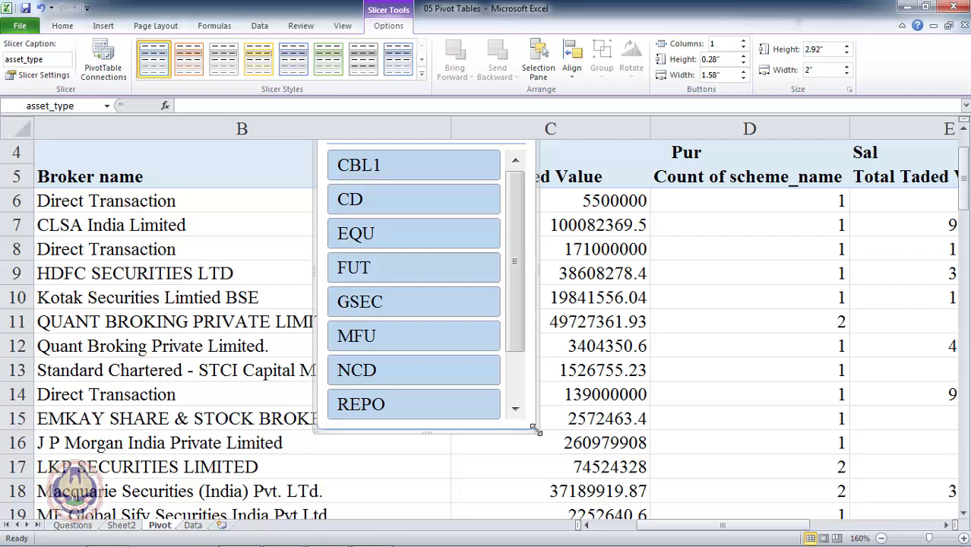
drag(536, 430, 534, 361)
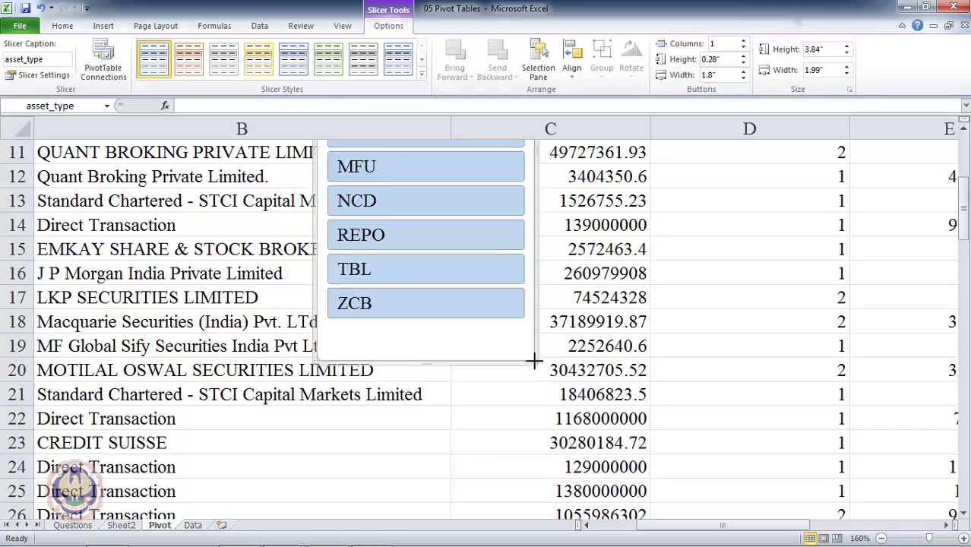
- Review the resized asset_type slicer from its header and CBL1 down to ZCB and the lower edge
click(965, 131)
click(965, 131)
click(965, 131)
click(965, 131)
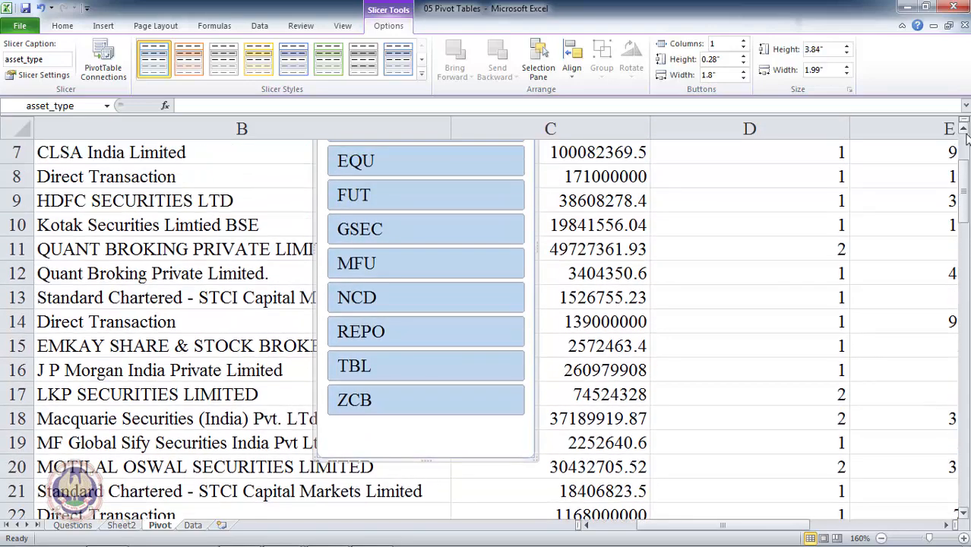
click(965, 131)
click(965, 130)
click(965, 131)
click(966, 131)
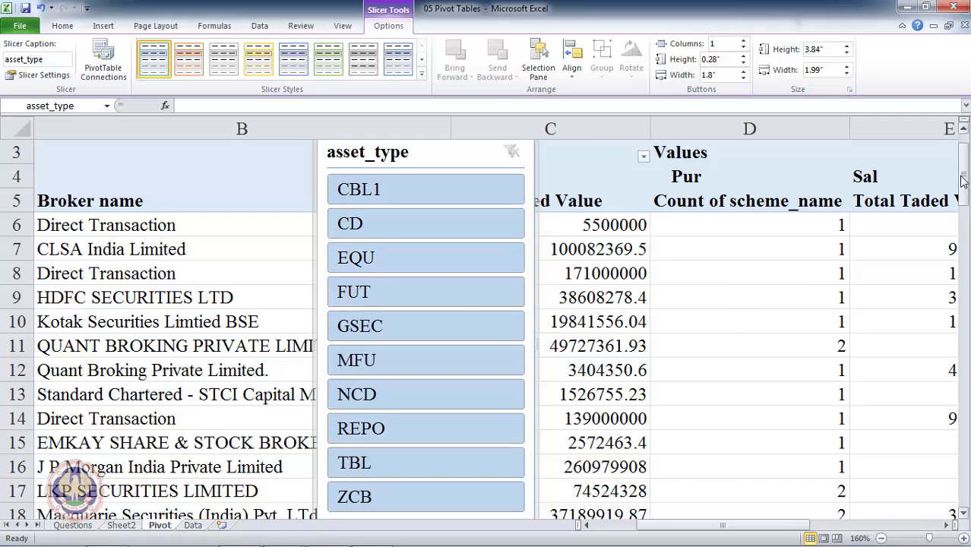
drag(964, 179, 964, 191)
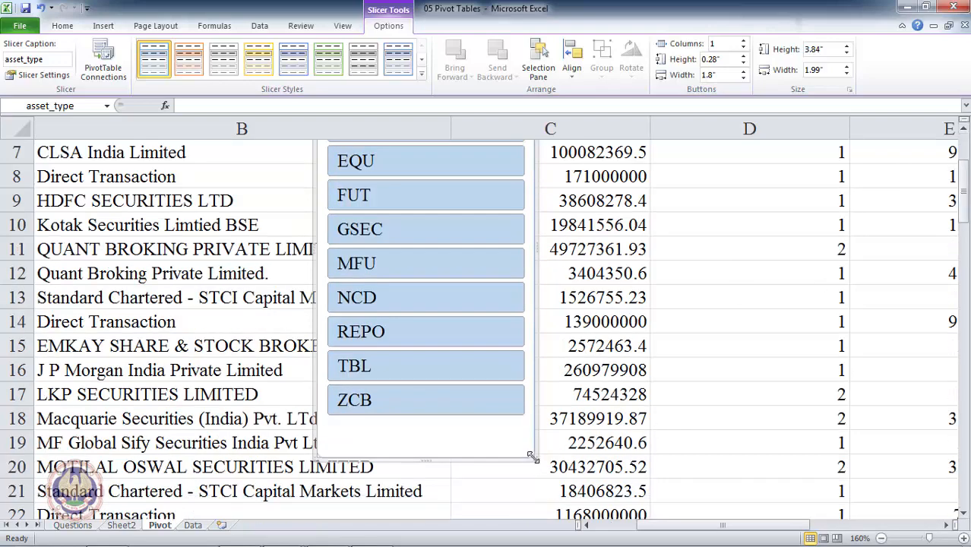
- Shrink the asset_type slicer to about 3.69" high and 0.84" wide
drag(531, 456, 409, 440)
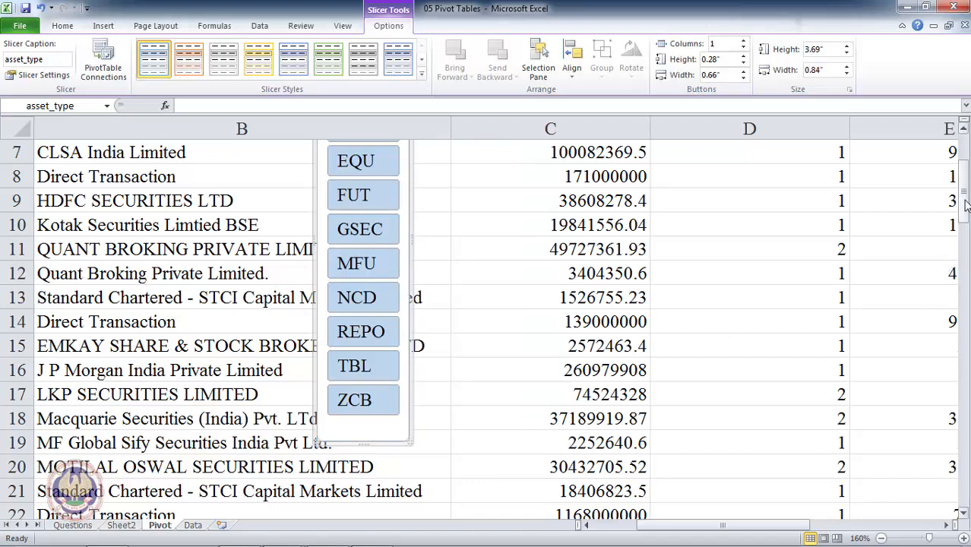
drag(966, 204, 965, 178)
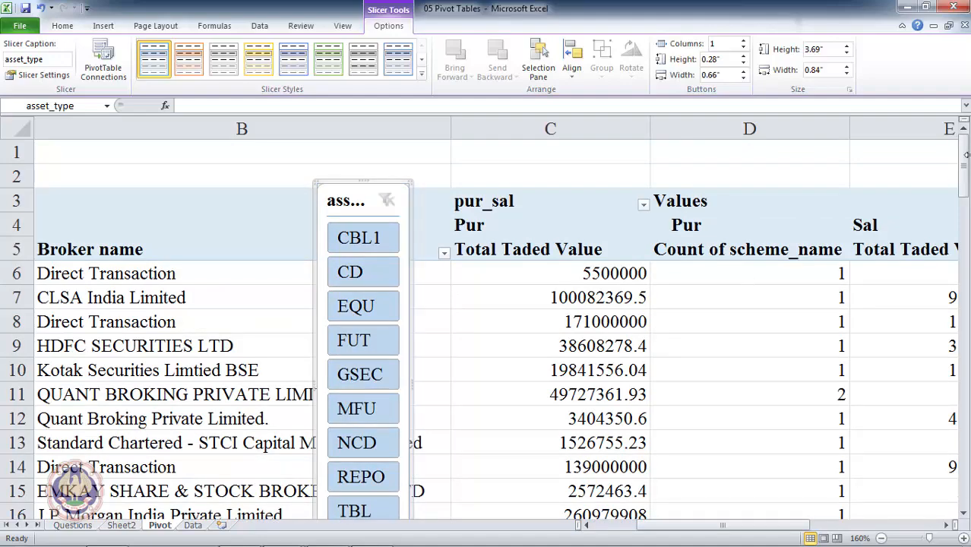
mouse_move(965, 165)
mouse_down()
mouse_move(966, 195)
mouse_move(968, 172)
mouse_up()
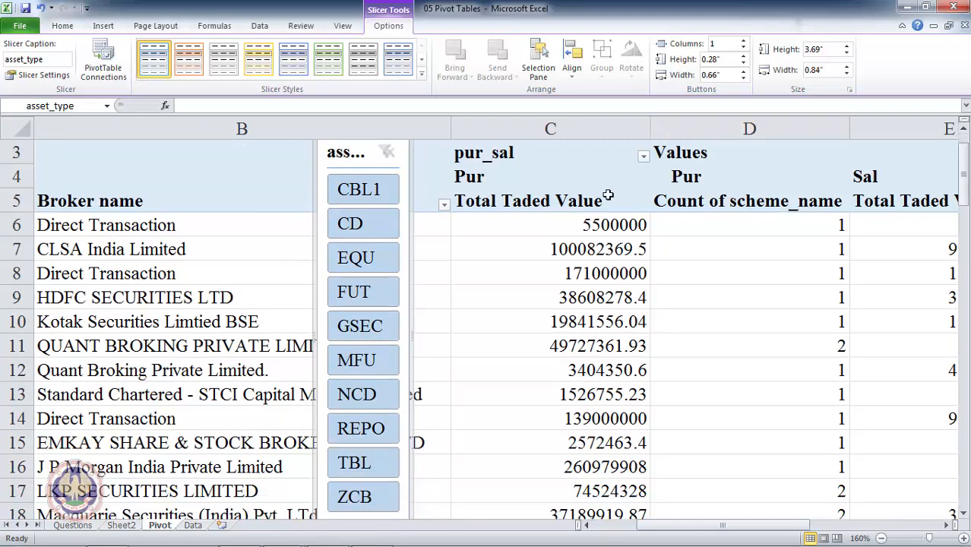
- Filter the pivot table through the asset_type slicer by EQU, NCD, GSEC and REPO, one at a time
click(363, 260)
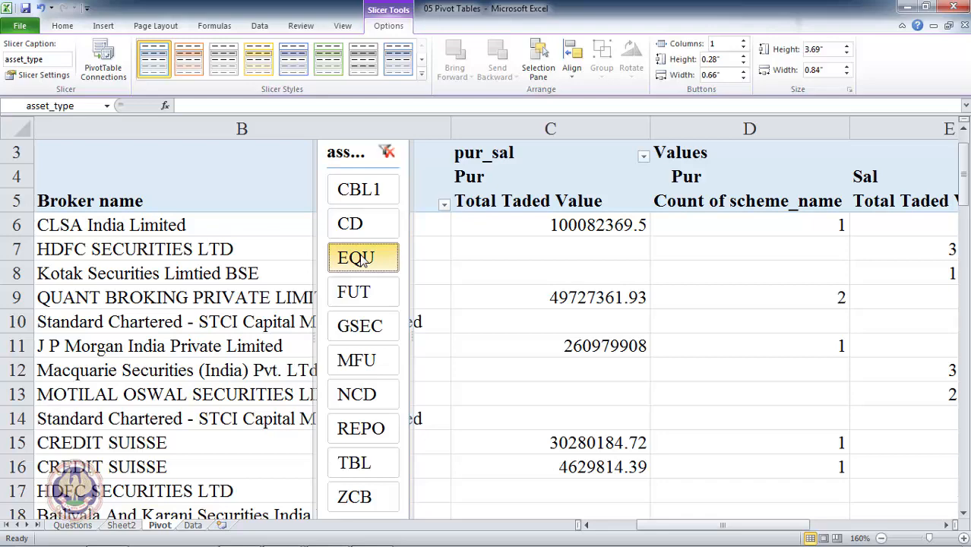
click(373, 399)
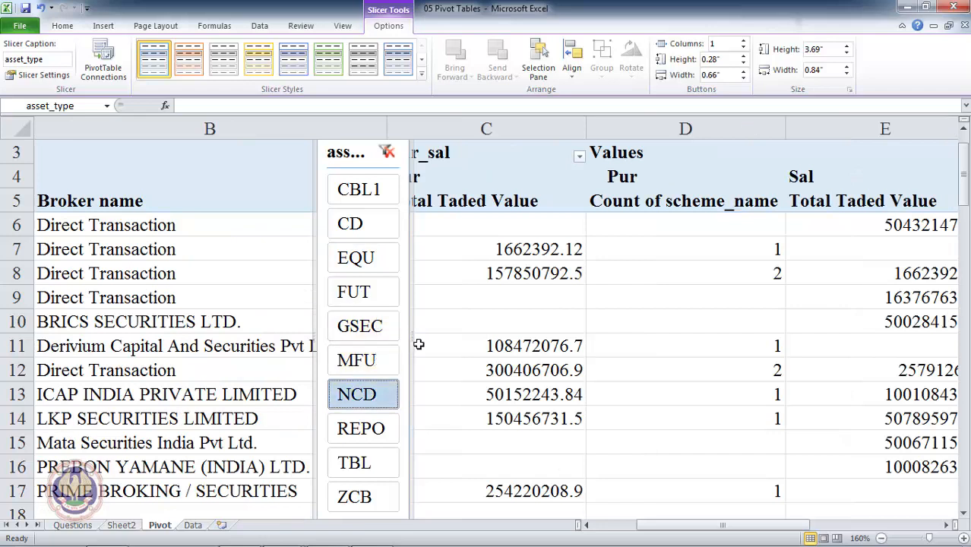
click(380, 325)
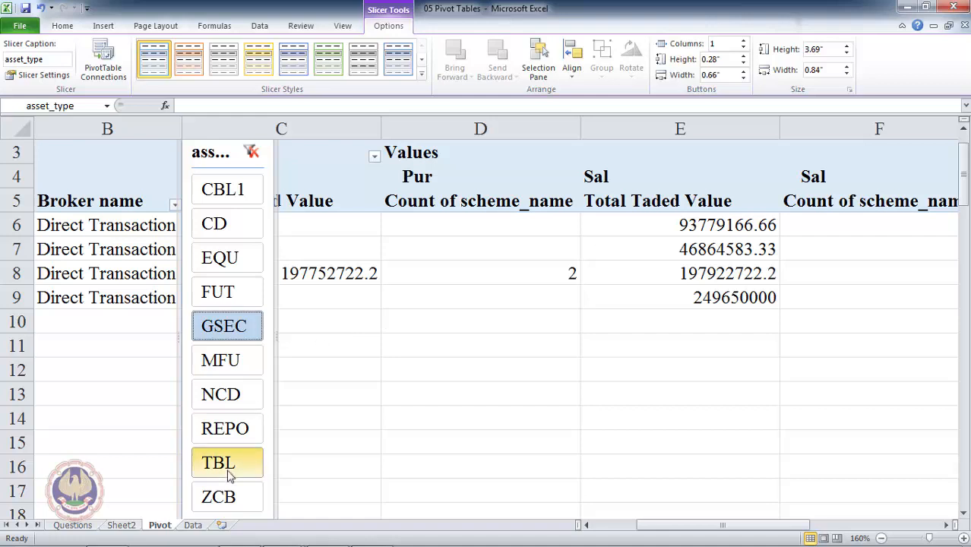
click(229, 431)
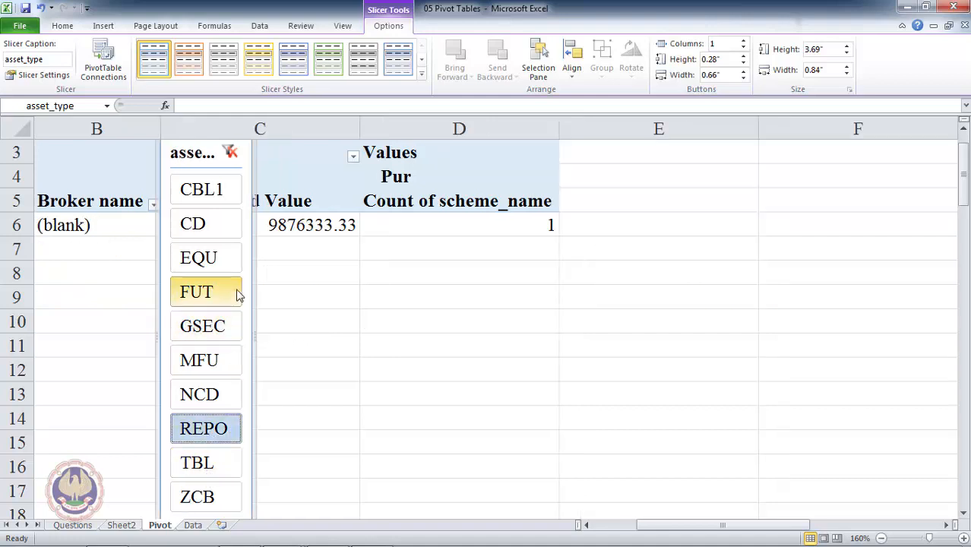
- Filter the pivot table by several asset types at once in the slicer: MFU, CD, FUT, REPO, TBL and ZCB
click(224, 358)
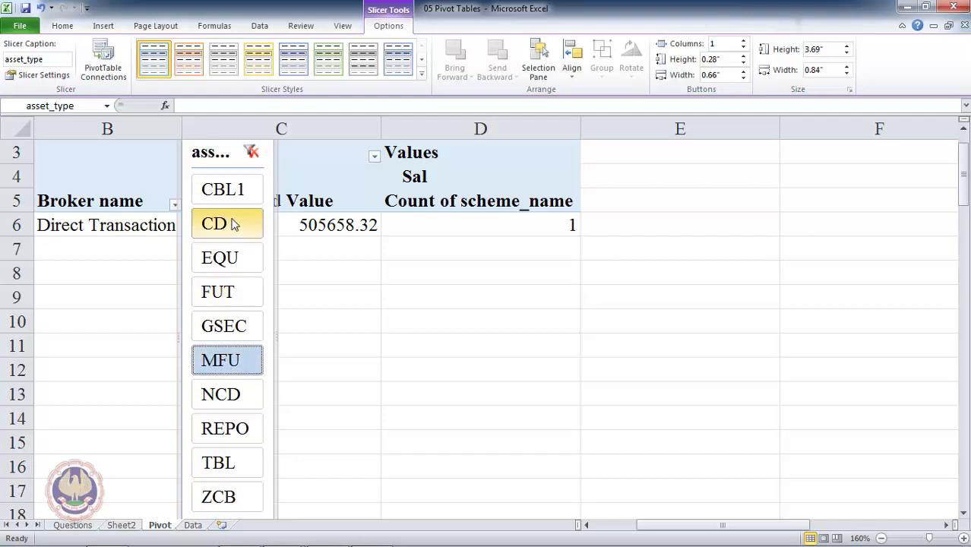
ctrl+click(235, 286)
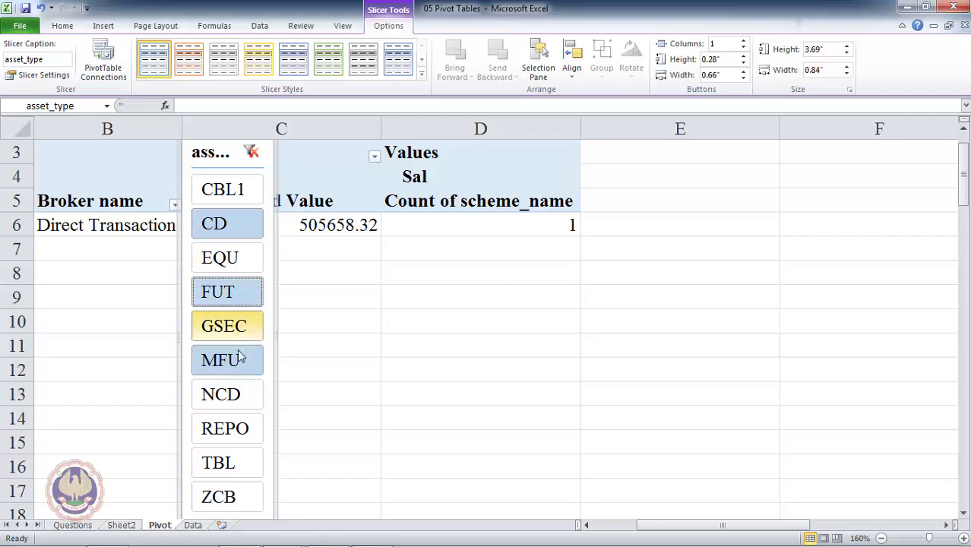
ctrl+click(244, 419)
ctrl+click(247, 479)
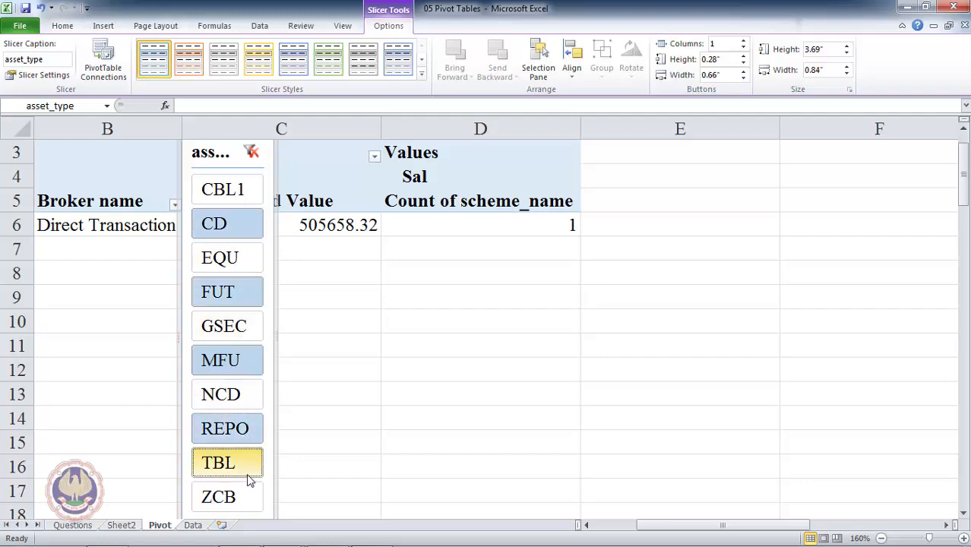
ctrl+click(247, 494)
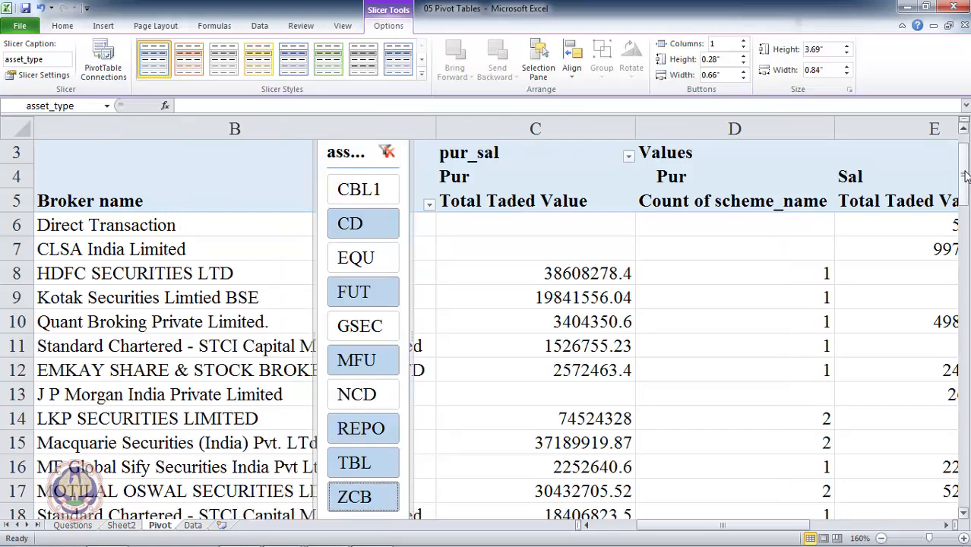
- Clear the asset_type slicer's filter and remove the slicer from the sheet
mouse_move(965, 176)
mouse_down()
mouse_move(965, 190)
mouse_move(963, 165)
mouse_move(961, 210)
mouse_move(962, 169)
mouse_move(962, 177)
mouse_up()
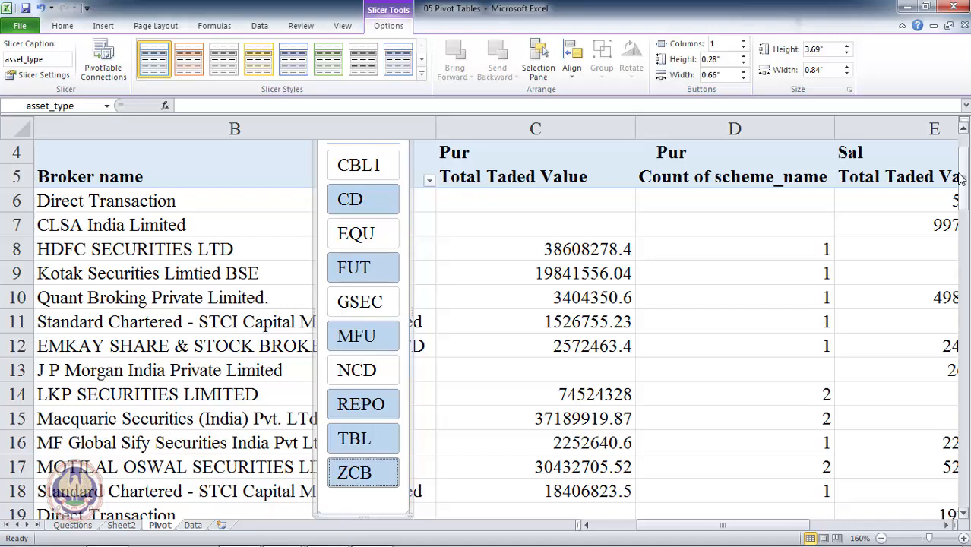
drag(964, 181, 961, 177)
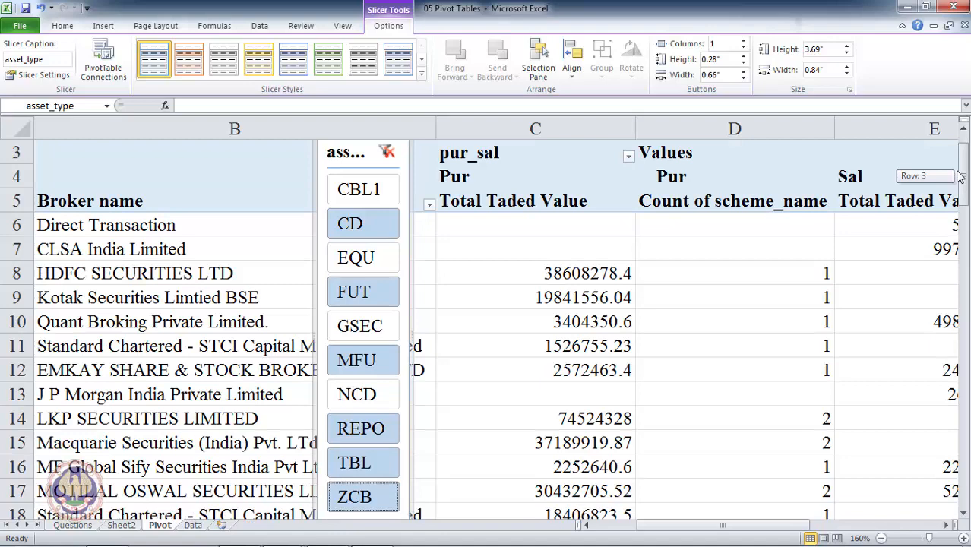
mouse_move(960, 176)
mouse_down()
mouse_move(956, 204)
mouse_move(957, 161)
mouse_up()
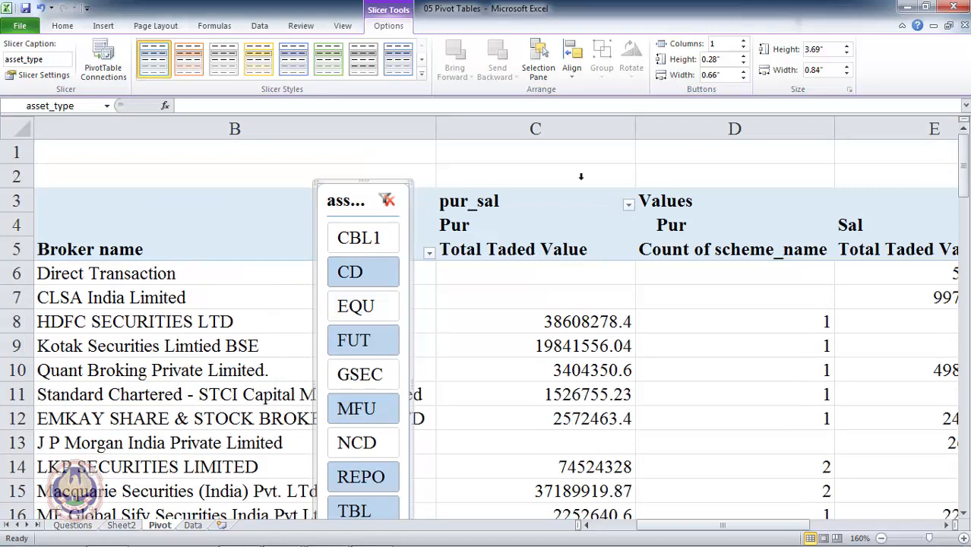
click(389, 201)
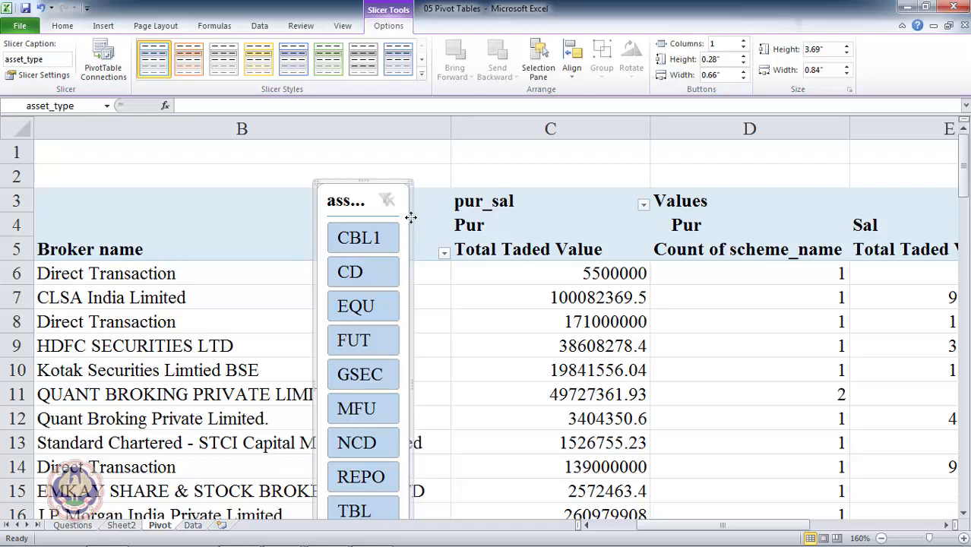
right_click(410, 218)
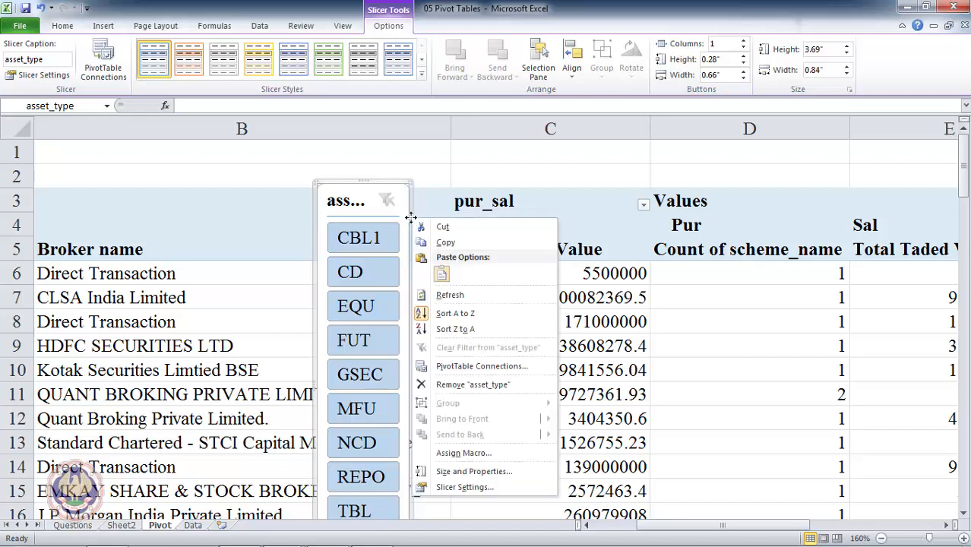
click(472, 386)
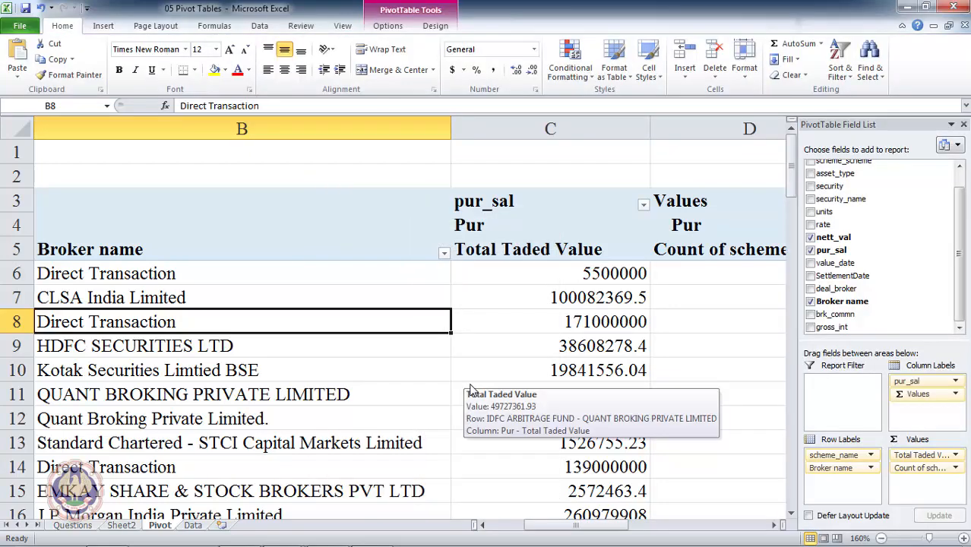
- Remove Broker name, pur_sal, Total Taded Value and Count of scheme_name from the pivot table, and add nett_val to its values area
click(388, 26)
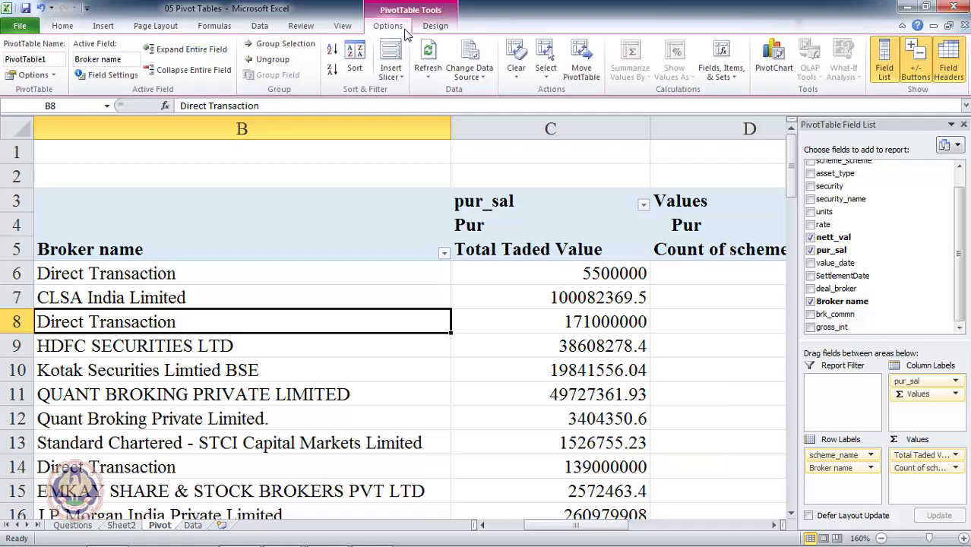
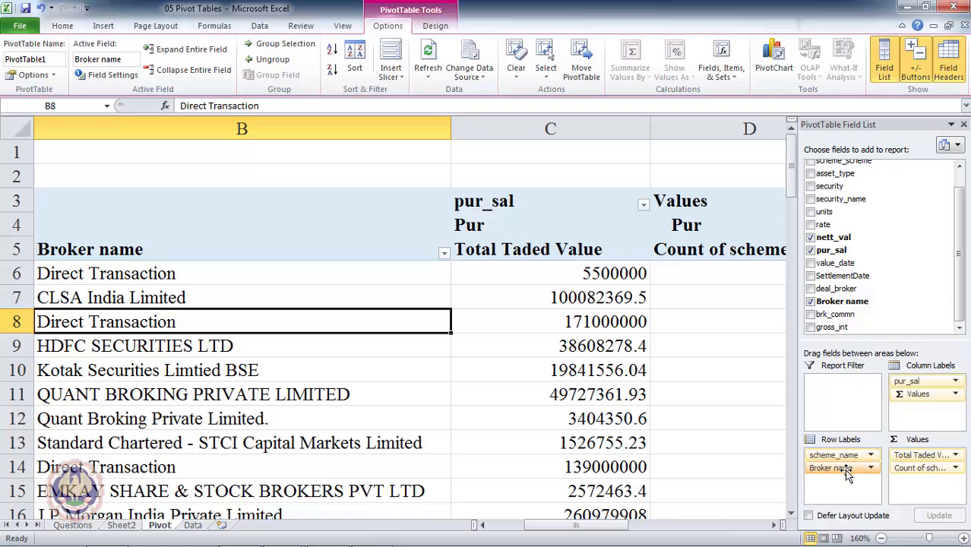
drag(846, 469, 720, 426)
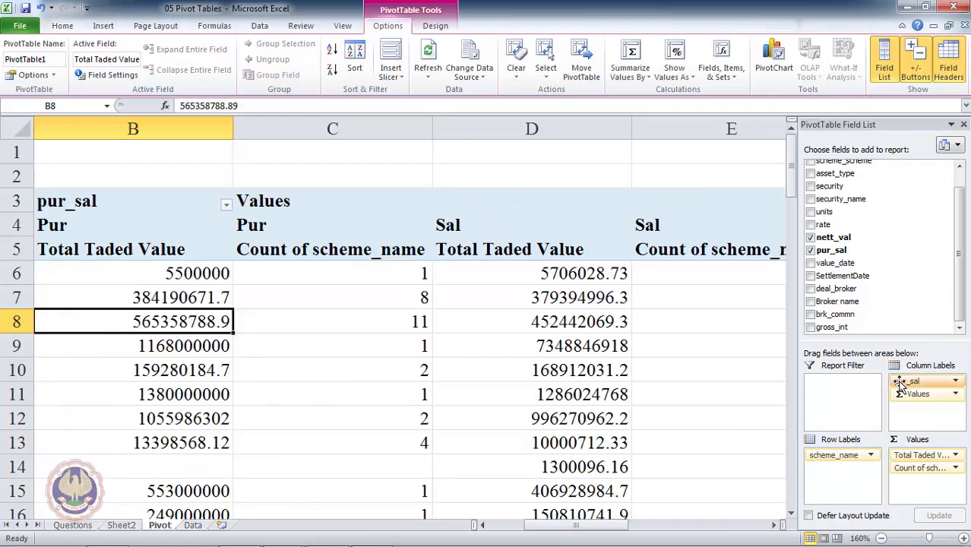
drag(900, 384, 711, 292)
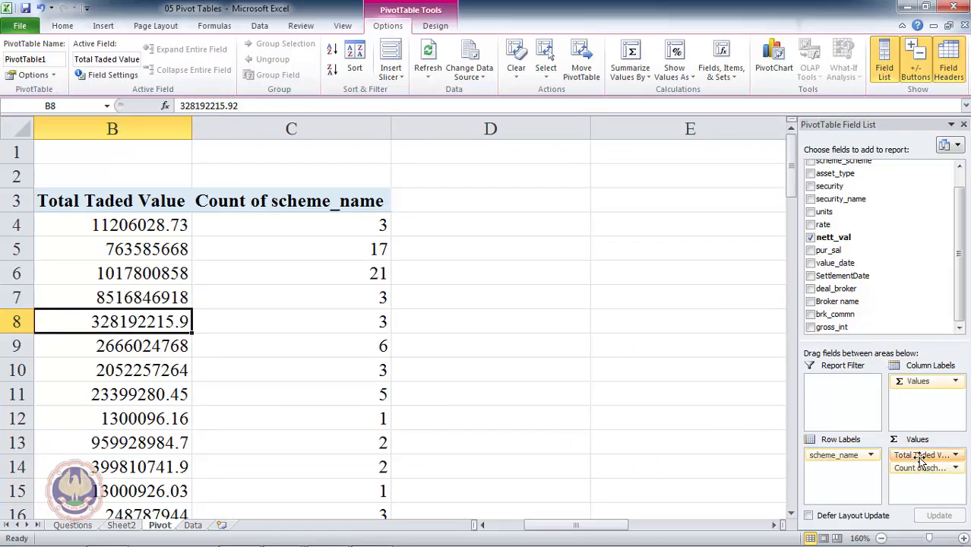
drag(918, 456, 709, 297)
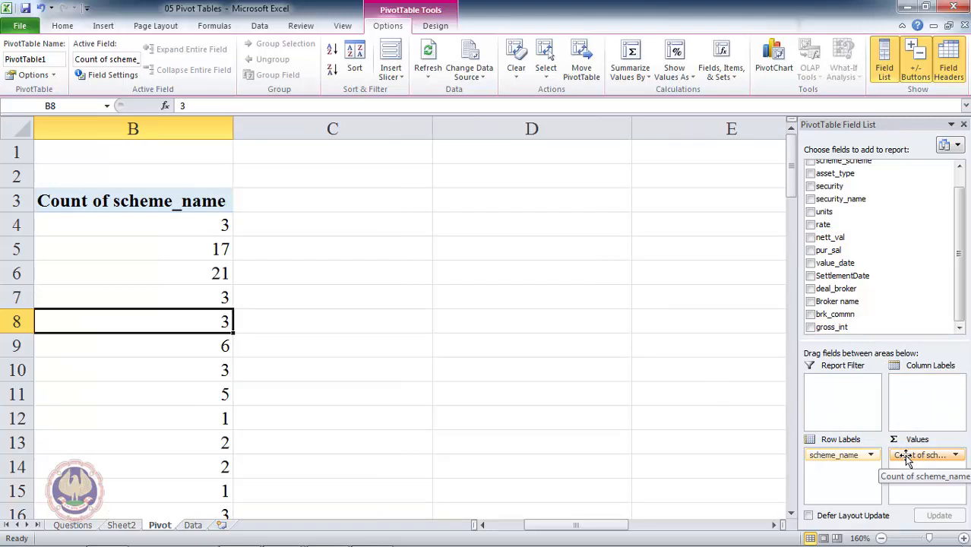
drag(906, 460, 689, 304)
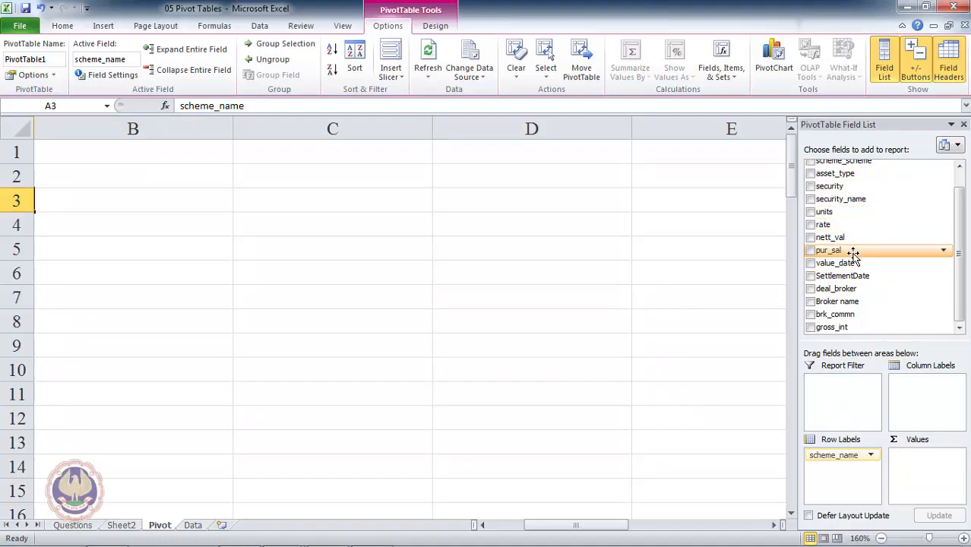
drag(853, 239, 922, 472)
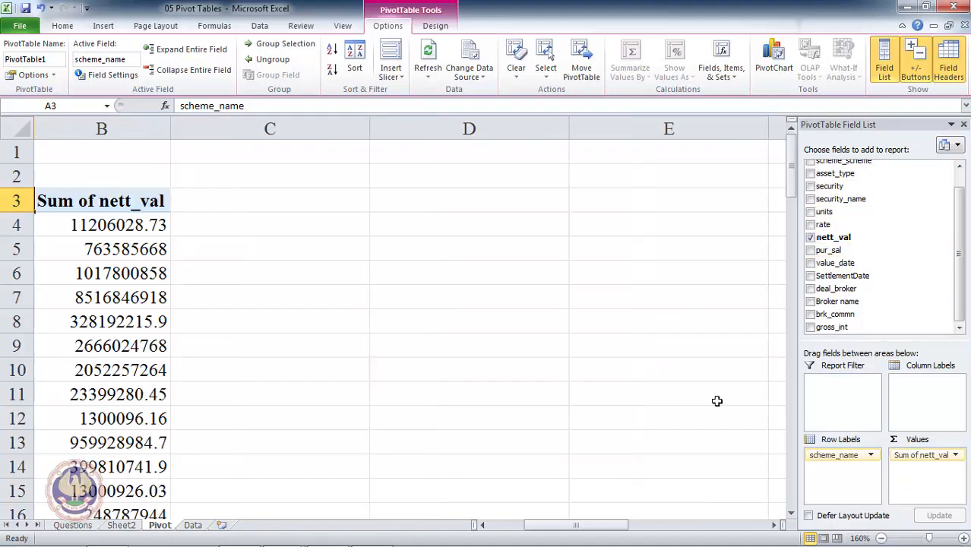
- Examine the scheme_name labels and the Sum of nett_val column in the upper rows of the simplified pivot table, including their headers
click(153, 278)
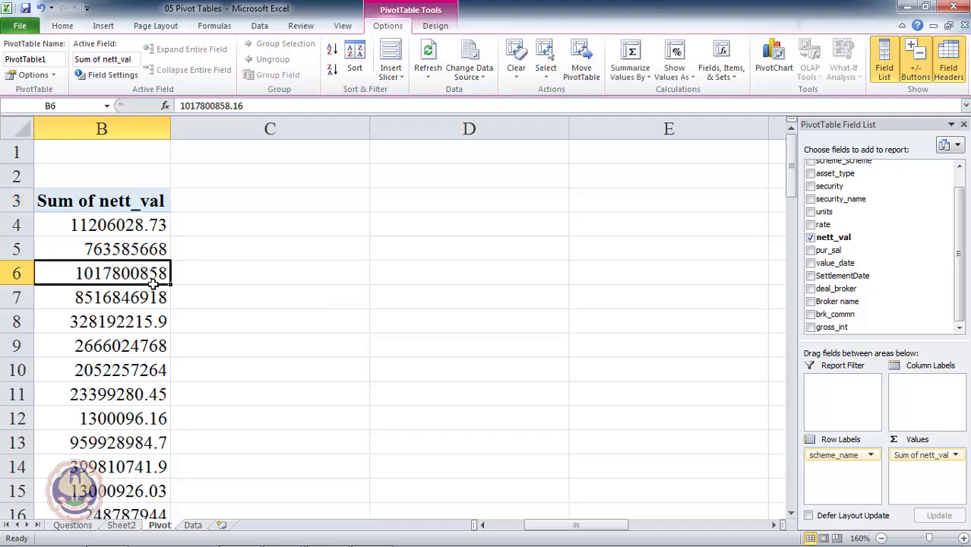
key(Left)
key(Right)
key(Up)
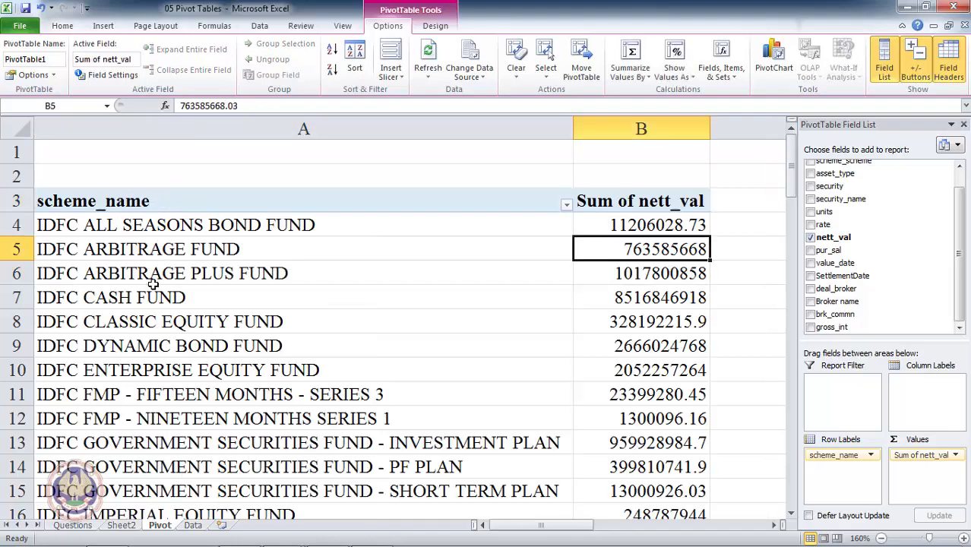
key(Up)
key(Up)
key(Left)
key(Down)
key(Right)
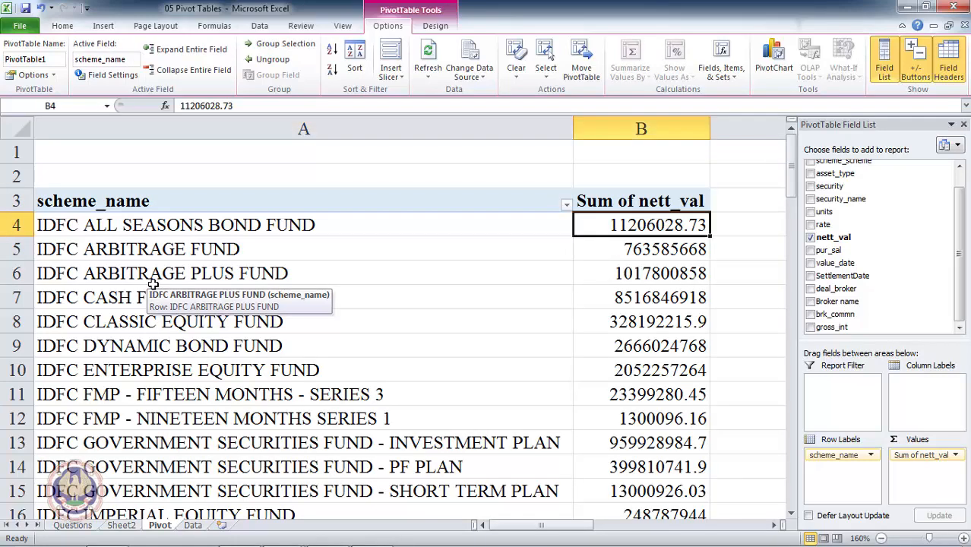
key(Left)
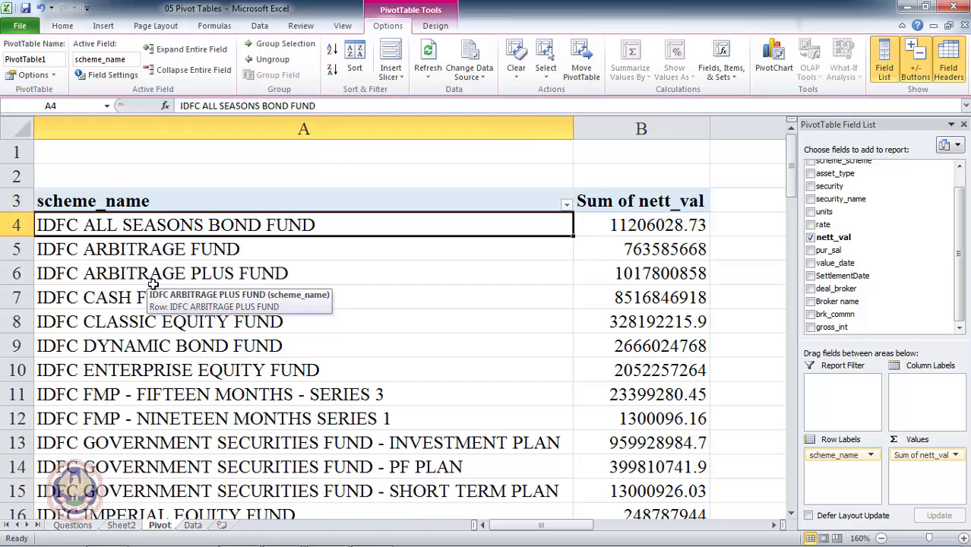
key(Down)
key(Down)
key(Down)
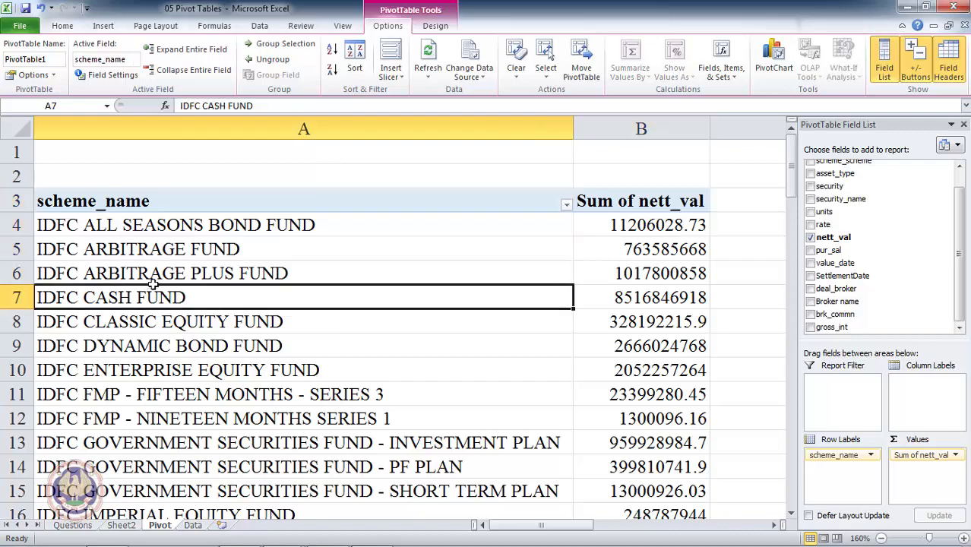
key(Up)
key(Up)
key(Up)
key(Up)
key(Down)
key(Right)
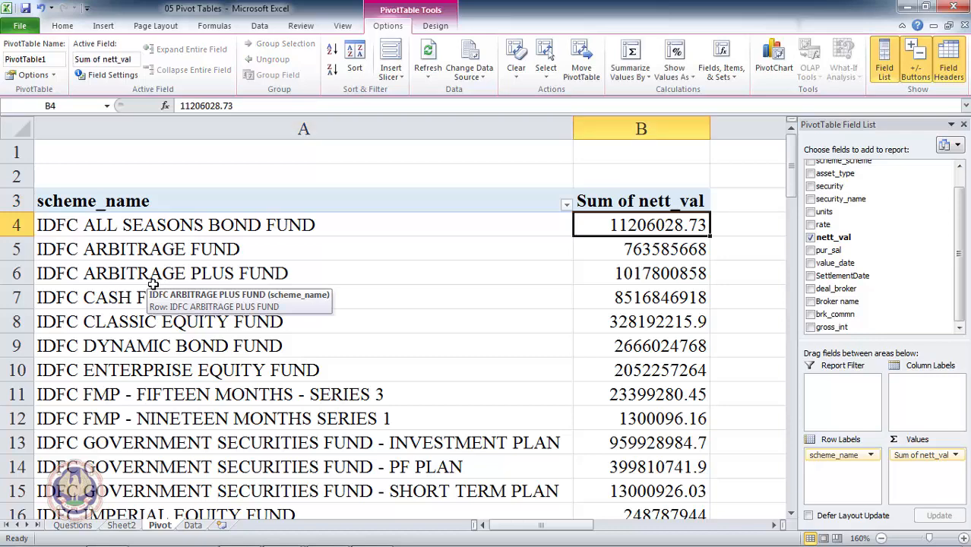
key(Left)
key(Up)
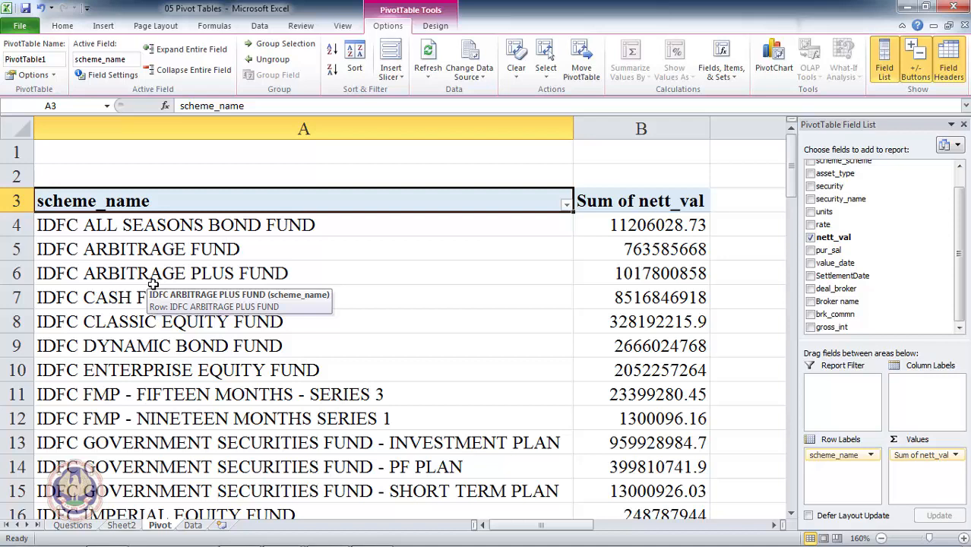
key(Right)
key(Down)
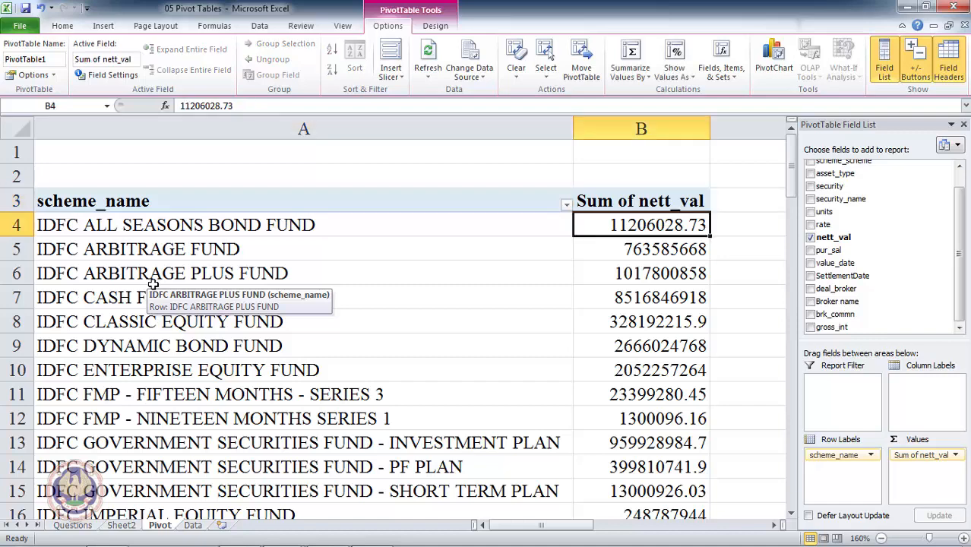
key(Left)
key(Down)
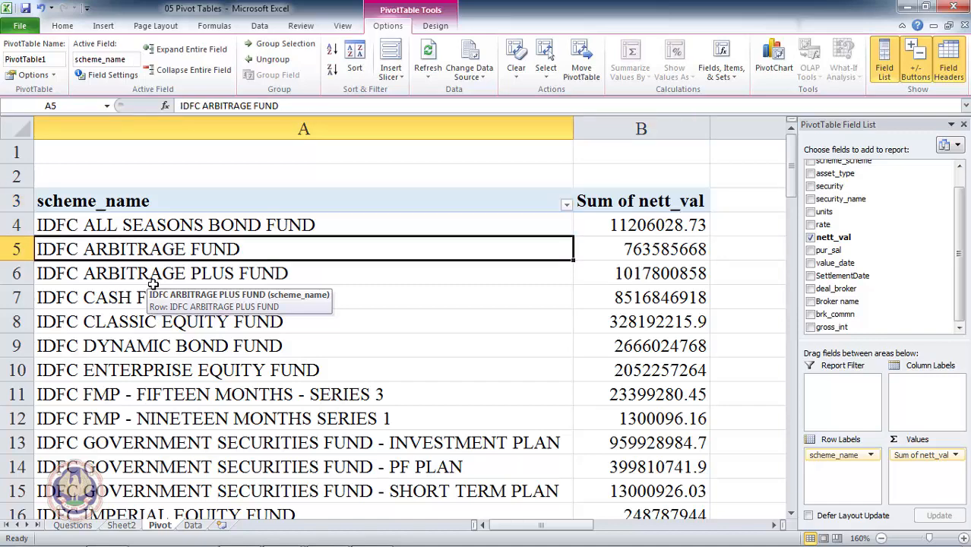
key(Up)
key(Up)
key(Down)
key(Right)
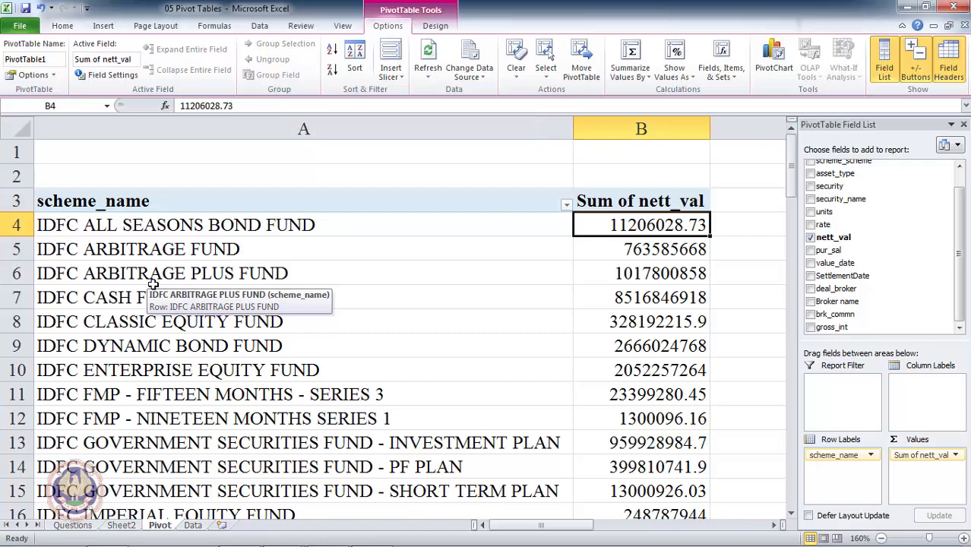
key(Left)
key(Right)
key(Up)
key(Left)
key(Right)
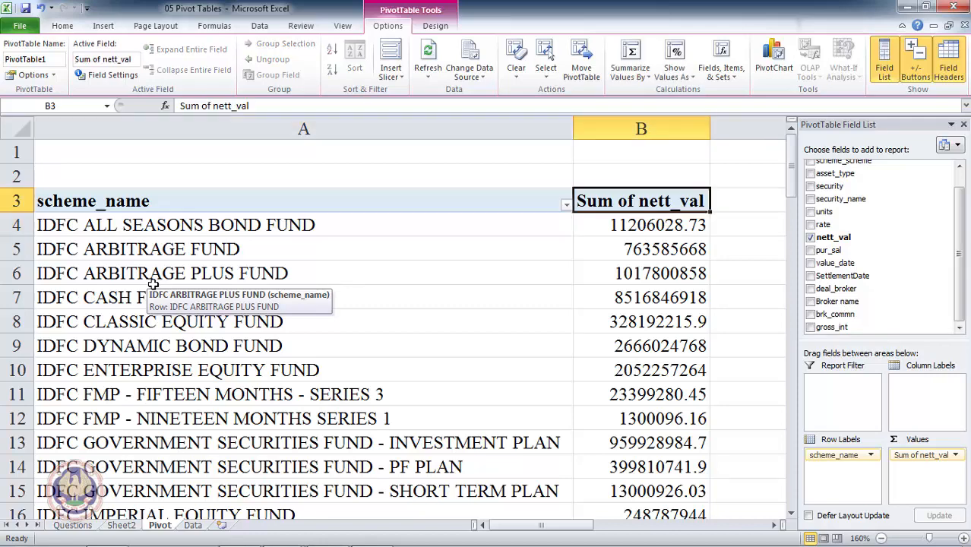
- Enter the heading Transaction Fee in cell C3, beside the pivot table's Sum of nett_val column
key(Down)
key(Up)
key(Right)
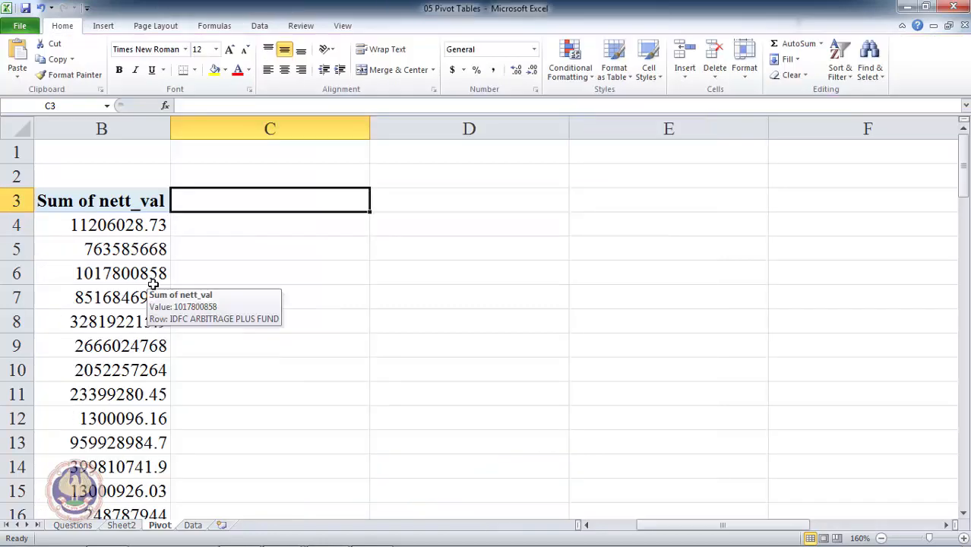
text(Tra)
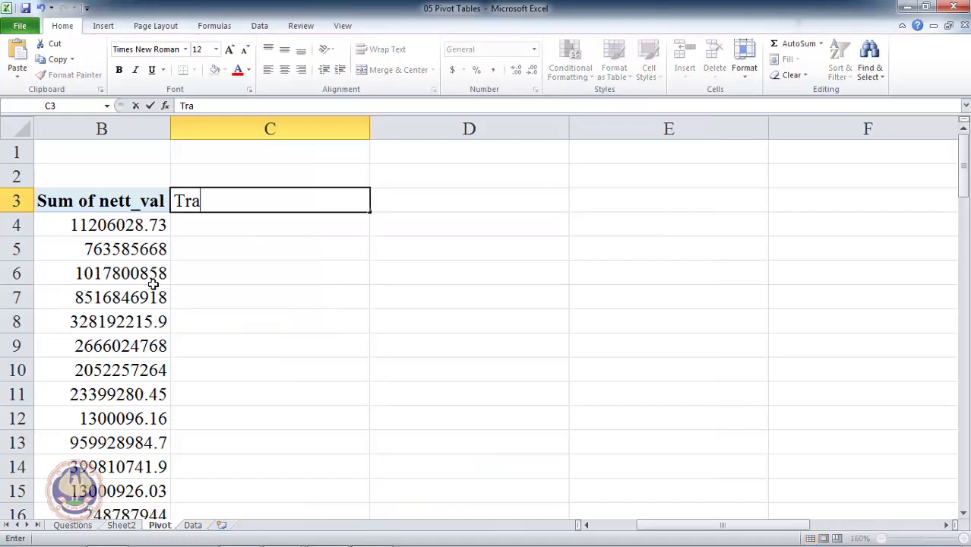
text(nsaction Fee)
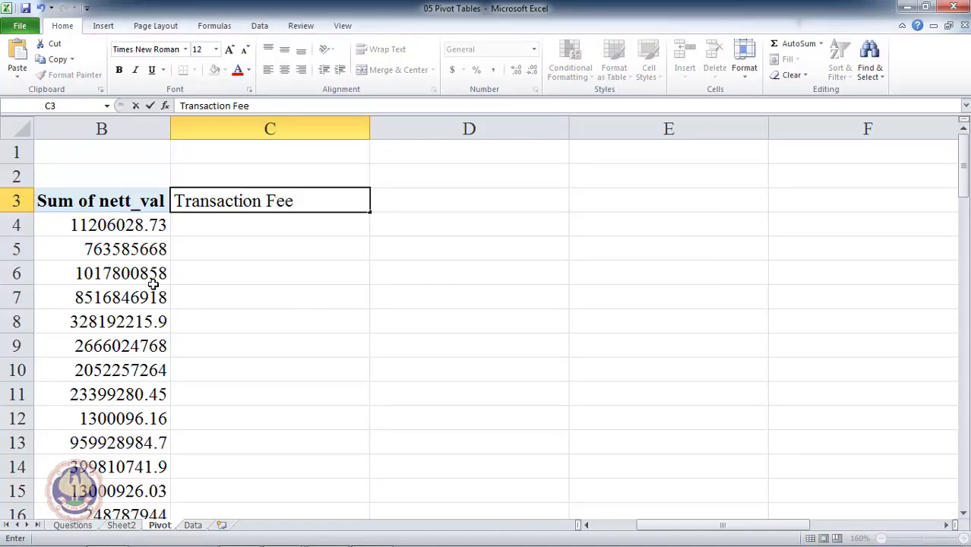
key(Return)
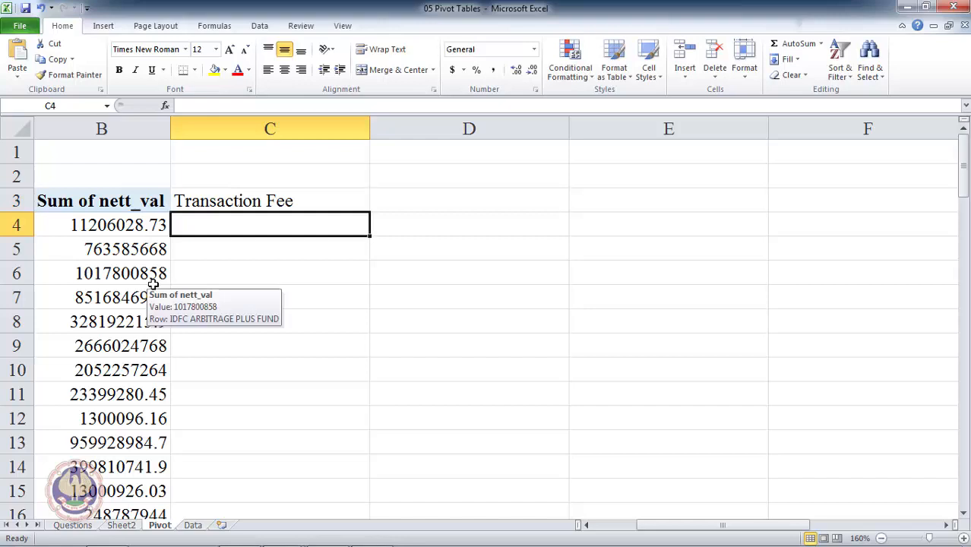
- In C4, calculate 2% of the first scheme's nett_val with a GETPIVOTDATA formula and fill it down alongside the pivot table
text(=)
key(Left)
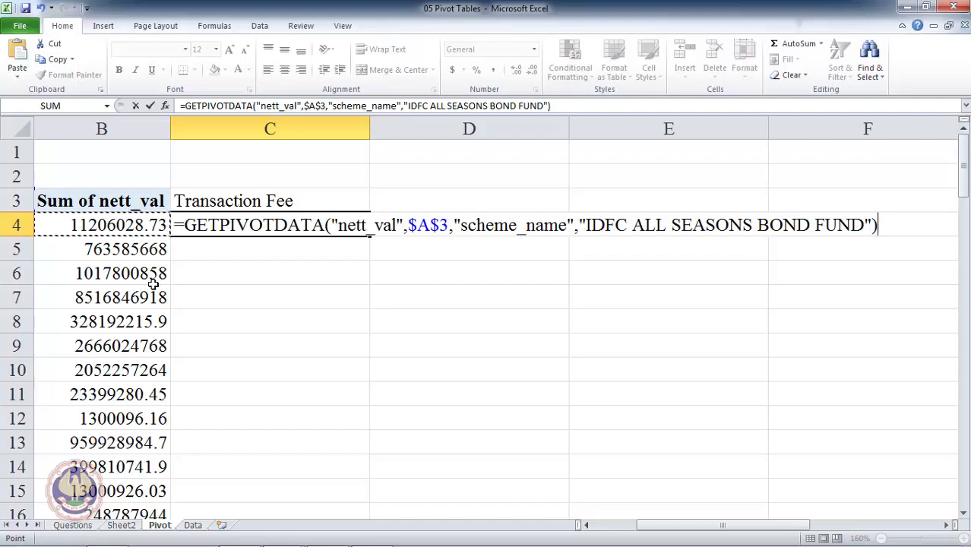
text(*2)
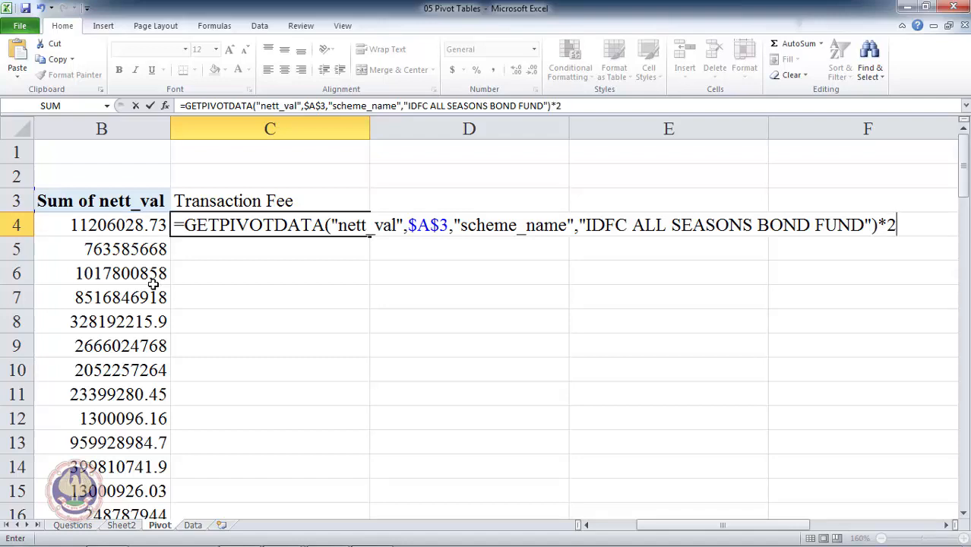
text(%)
key(Return)
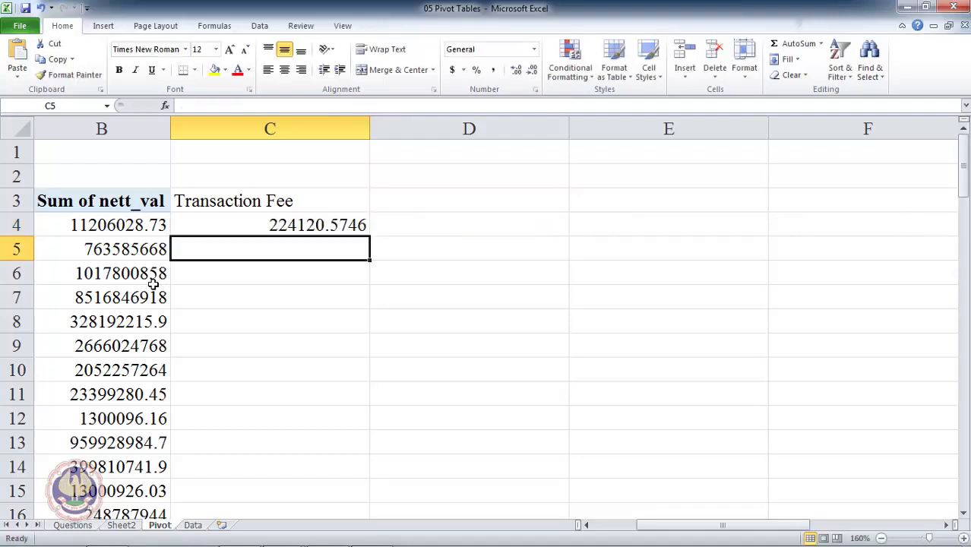
key(Up)
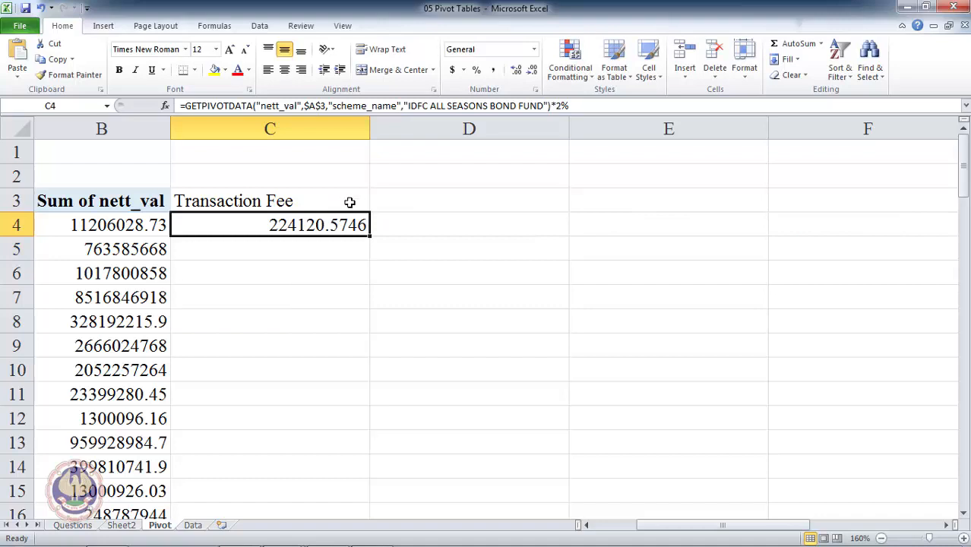
drag(370, 237, 372, 238)
double_click(371, 238)
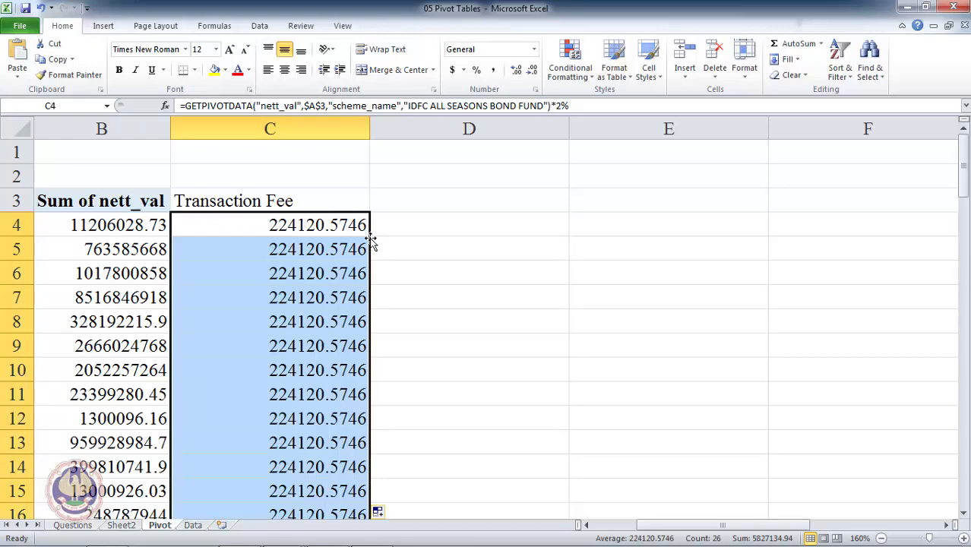
- Examine the filled Transaction Fee formulas in the upper rows and compare them with the adjacent scheme names and nett_val figures
key(Up)
key(Down)
key(Down)
key(Down)
key(Down)
key(Down)
key(Down)
key(Down)
key(Down)
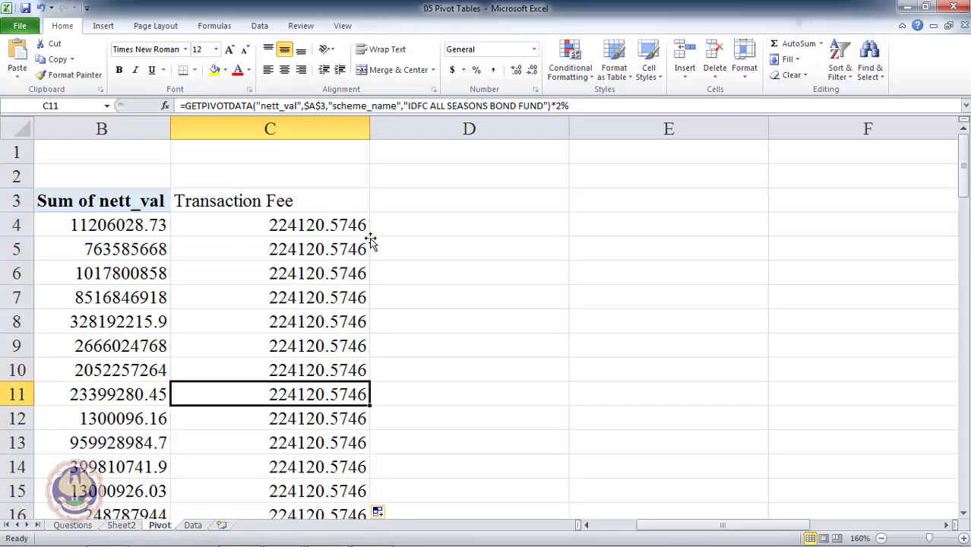
key(Left)
key(Left)
key(Right)
key(Right)
key(Left)
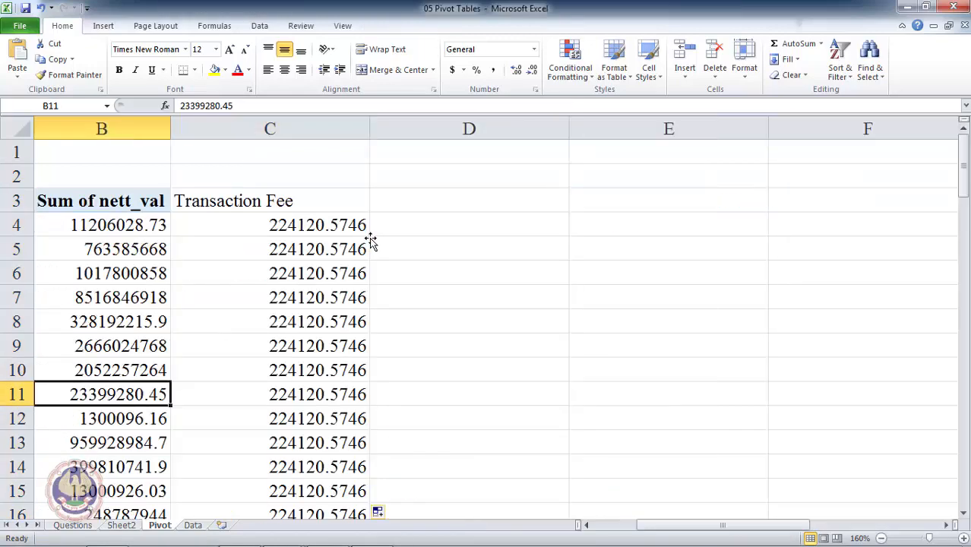
key(Left)
key(Right)
key(Right)
key(Up)
key(Up)
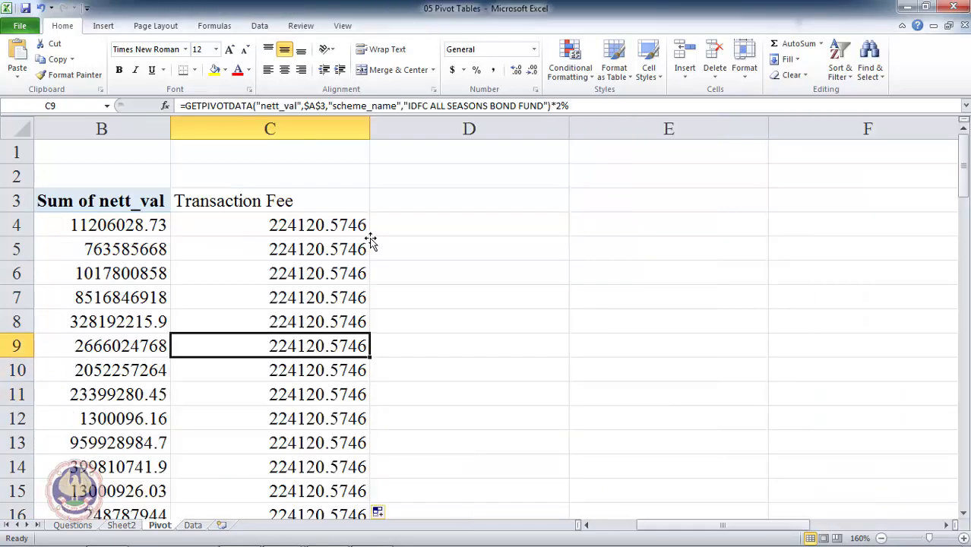
key(Up)
key(Up)
key(Up)
key(Up)
key(Up)
key(Down)
key(Down)
key(Down)
key(Down)
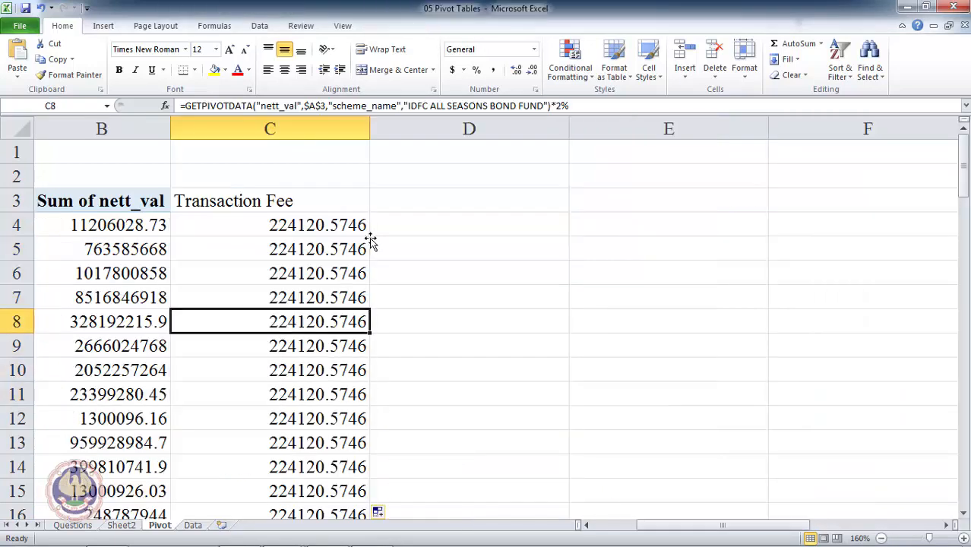
- Check the Transaction Fee formulas down to the last scheme row, then compare the first row's formula with its scheme name
key(Down)
key(Down)
key(Down)
key(Down)
key(Down)
key(Down)
key(Down)
key(Down)
key(Down)
key(Down)
key(Down)
key(Down)
key(Down)
key(Down)
key(Down)
key(Down)
key(Down)
key(Down)
key(Down)
key(Down)
key(Up)
key(Up)
key(Up)
key(Up)
key(Up)
key(Up)
key(Up)
key(Up)
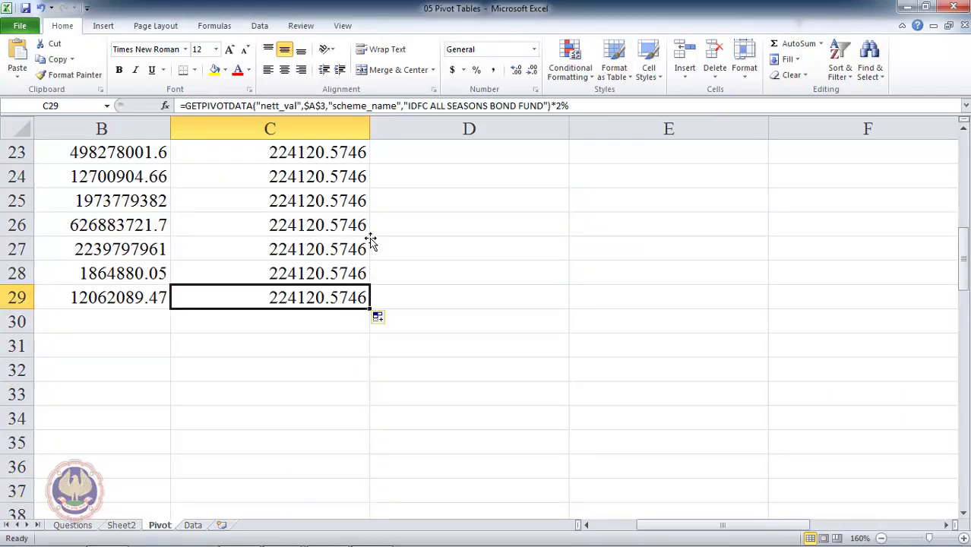
key(ctrl+Up)
key(Up)
key(Up)
key(Down)
key(Down)
key(Down)
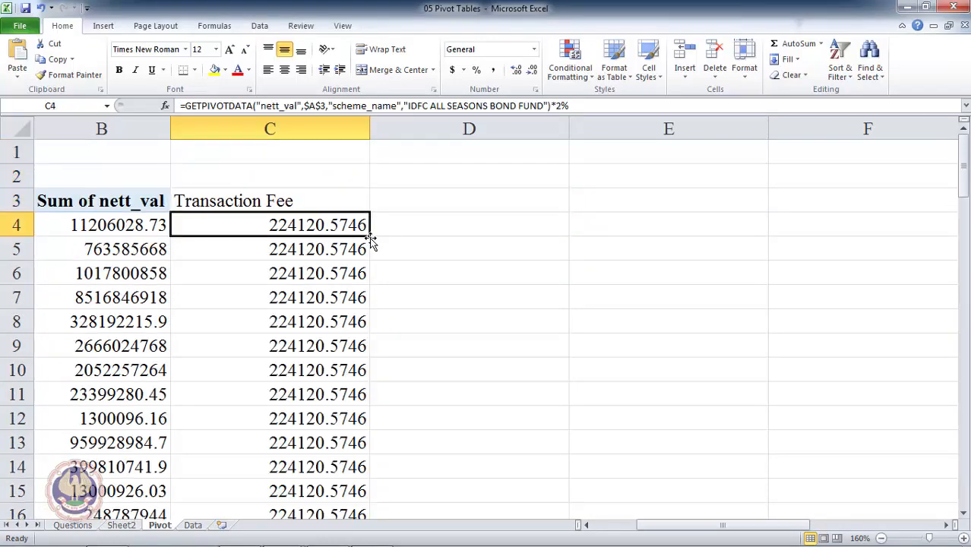
key(Left)
key(Left)
key(Right)
key(Right)
key(Left)
key(Left)
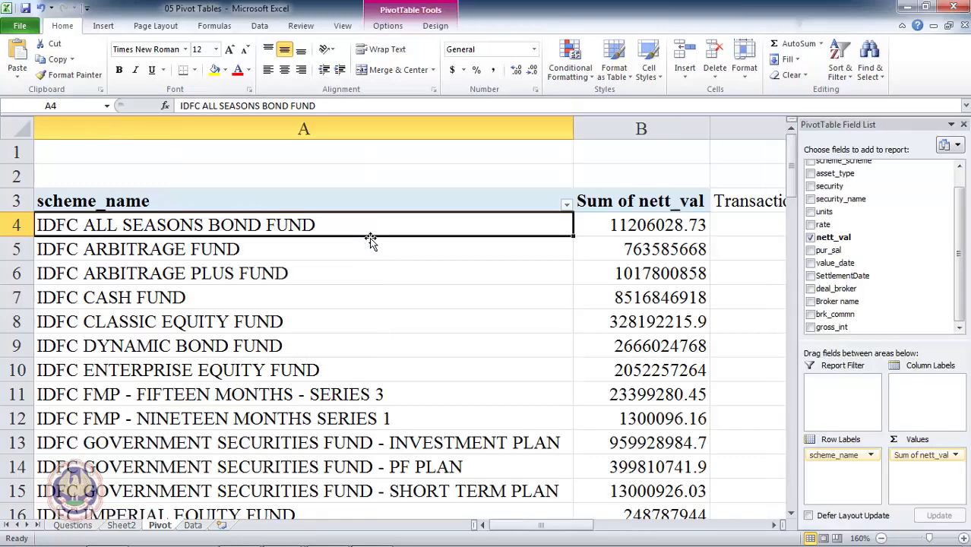
- Add pur_sal to the pivot table's column labels, allowing it to replace the contents of the adjacent cells
key(Right)
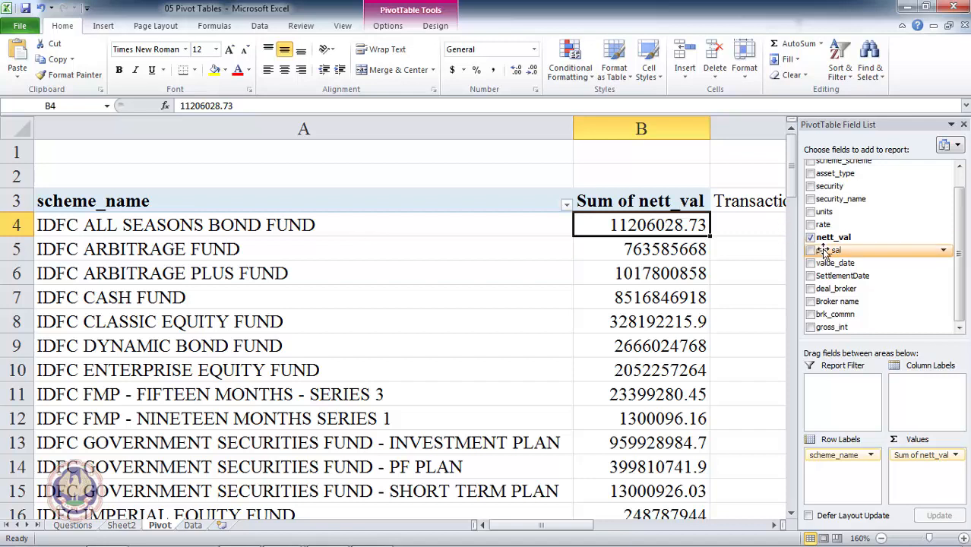
drag(836, 251, 923, 403)
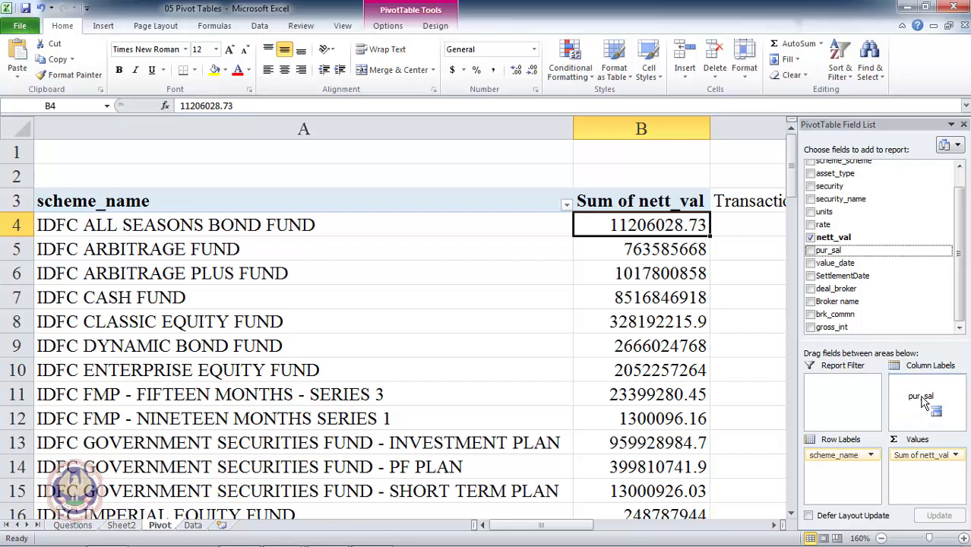
drag(923, 402, 924, 403)
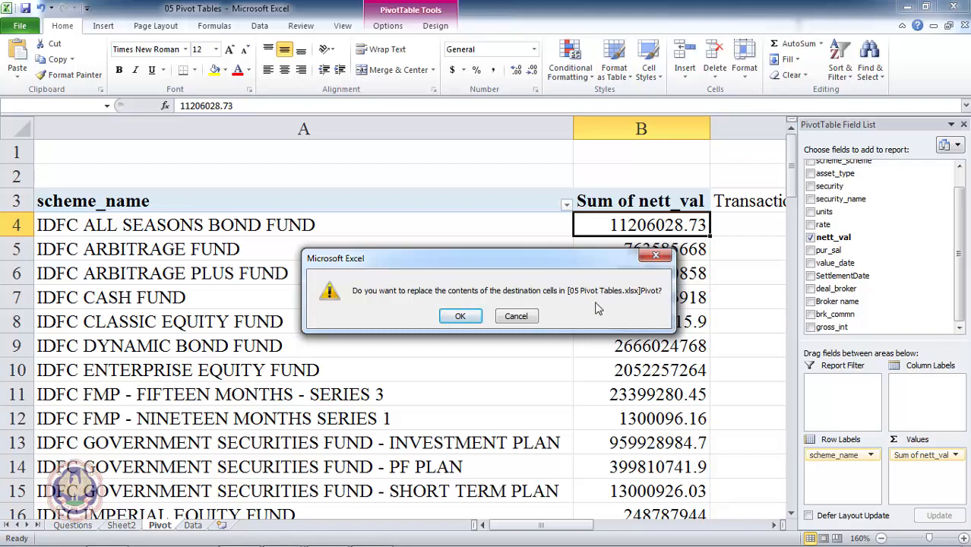
click(469, 317)
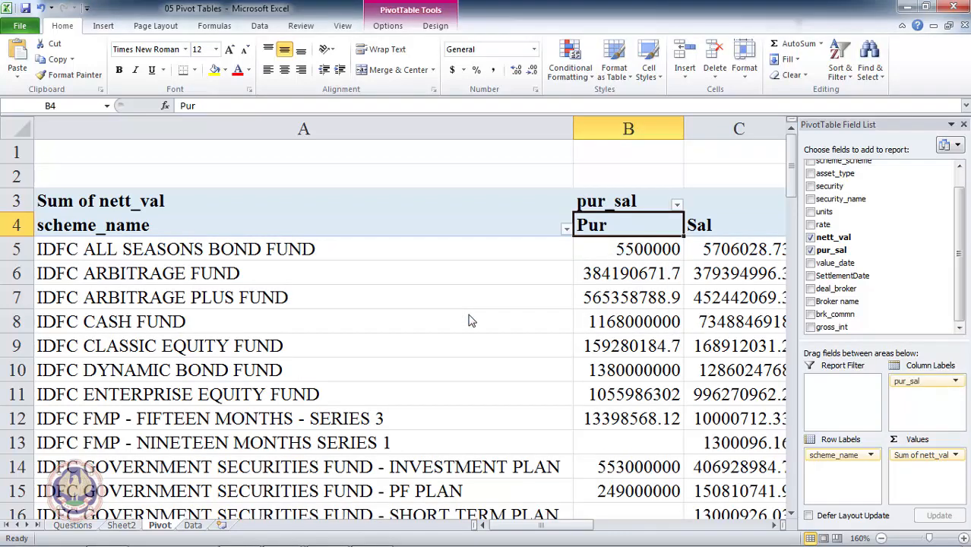
- Examine the Pur and Sal columns of the expanded pivot table and the cells beside them
key(Right)
key(Right)
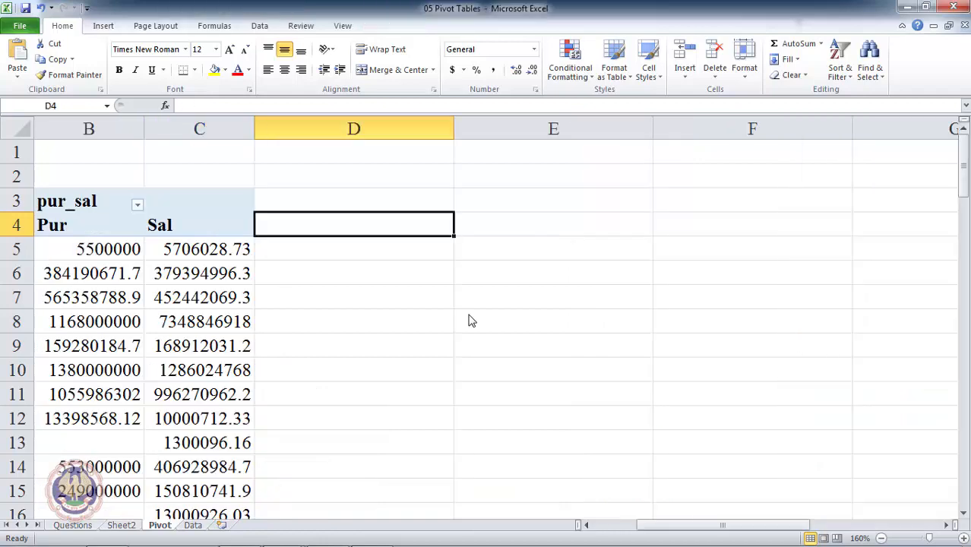
key(Left)
key(Left)
key(Left)
key(Right)
key(Right)
key(Down)
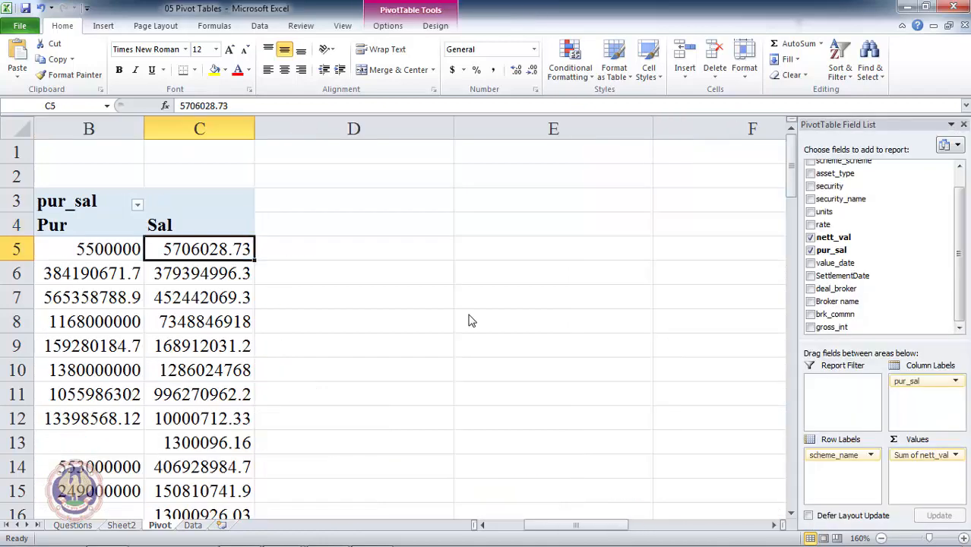
key(Up)
key(Down)
key(Up)
key(Down)
key(Up)
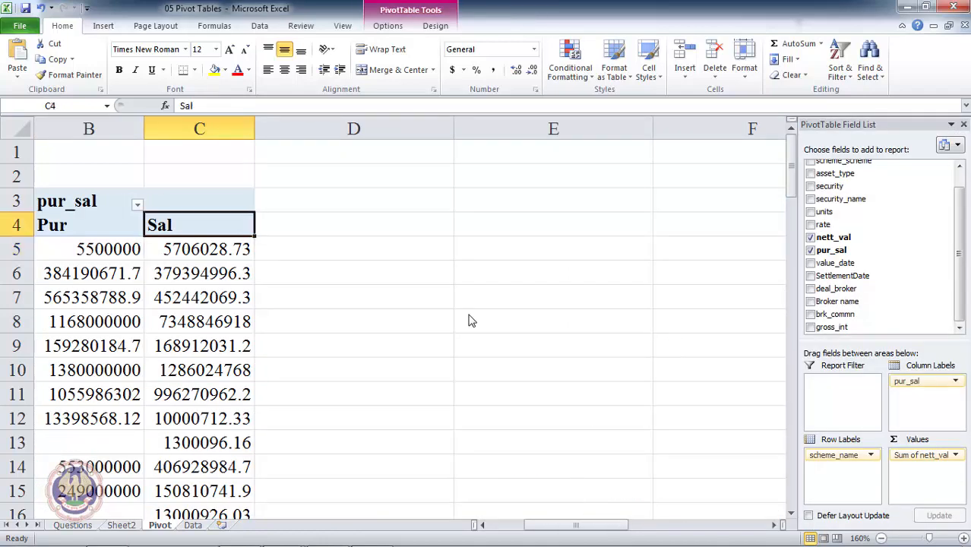
key(Down)
key(Left)
key(Left)
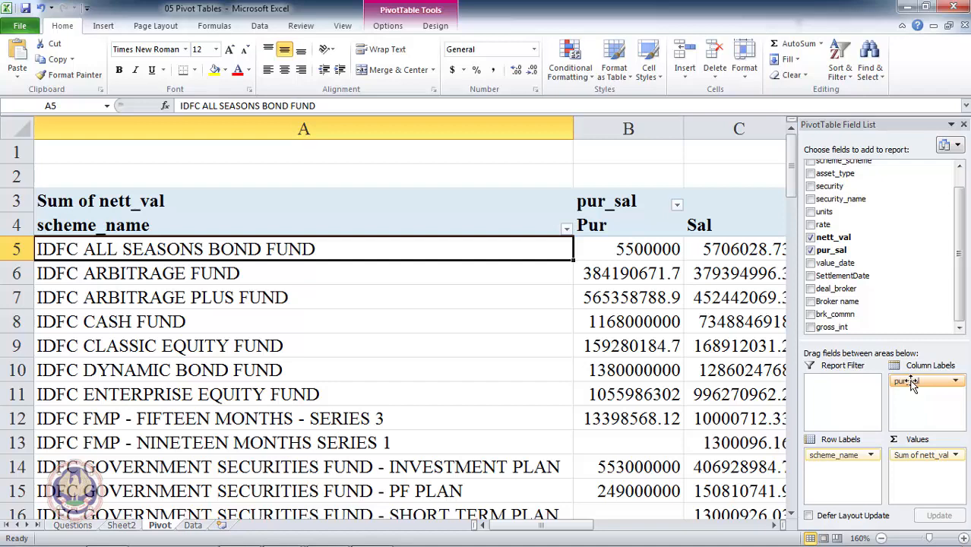
- Remove pur_sal from the pivot table's column labels
drag(912, 386, 712, 354)
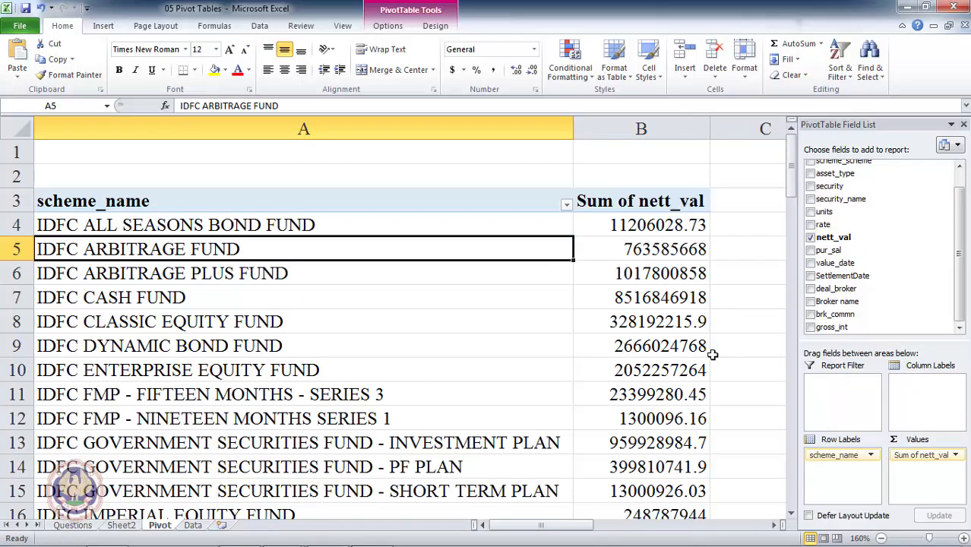
key(Right)
key(Right)
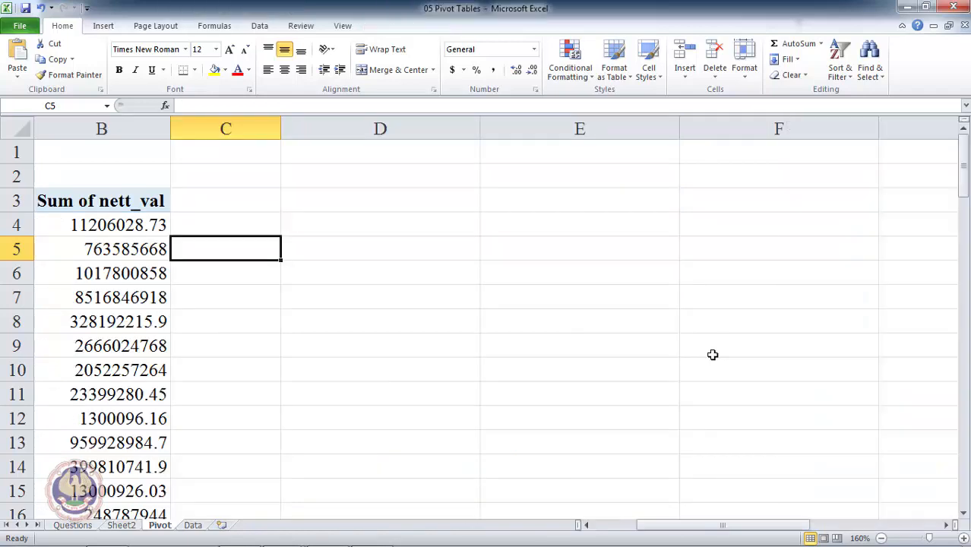
- Examine column C beside Sum of nett_val for the manual fee formulas, and review the pivot table's upper rows
key(Up)
key(Up)
key(Down)
key(Down)
key(Down)
key(Up)
key(Up)
key(Up)
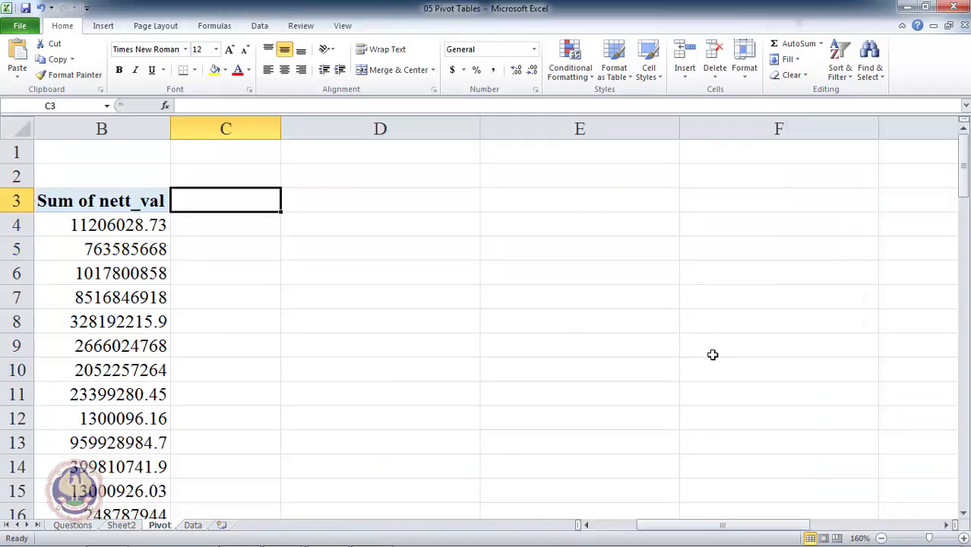
key(Down)
key(Down)
key(Down)
key(Down)
key(Down)
key(Down)
key(Down)
key(Down)
key(Down)
key(Left)
key(Left)
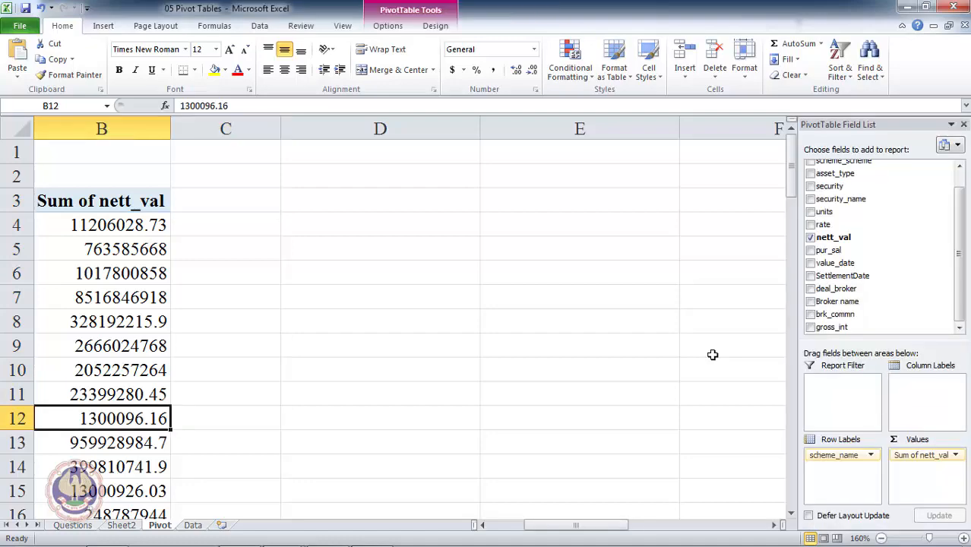
key(Up)
key(Up)
key(Up)
key(Up)
key(Up)
key(Up)
key(Up)
key(Up)
key(Up)
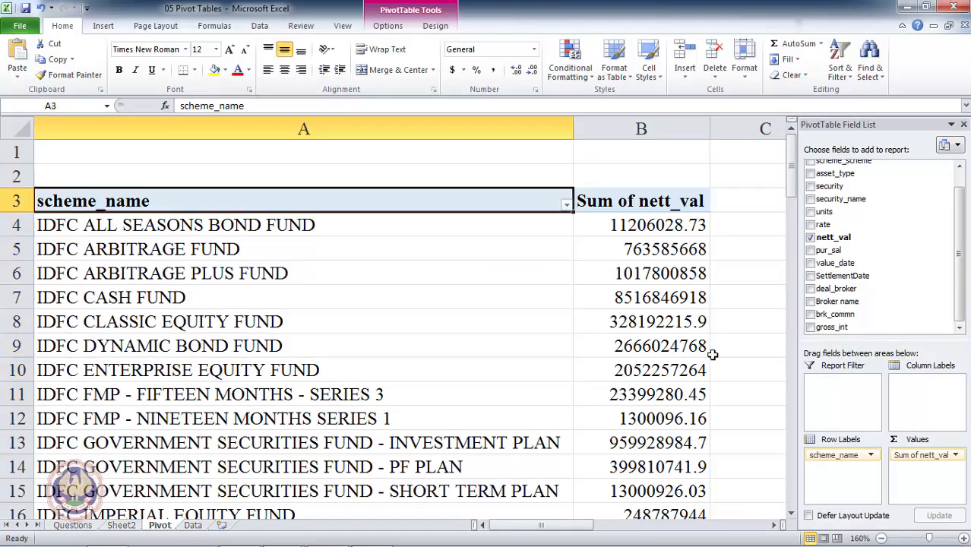
key(Down)
key(Down)
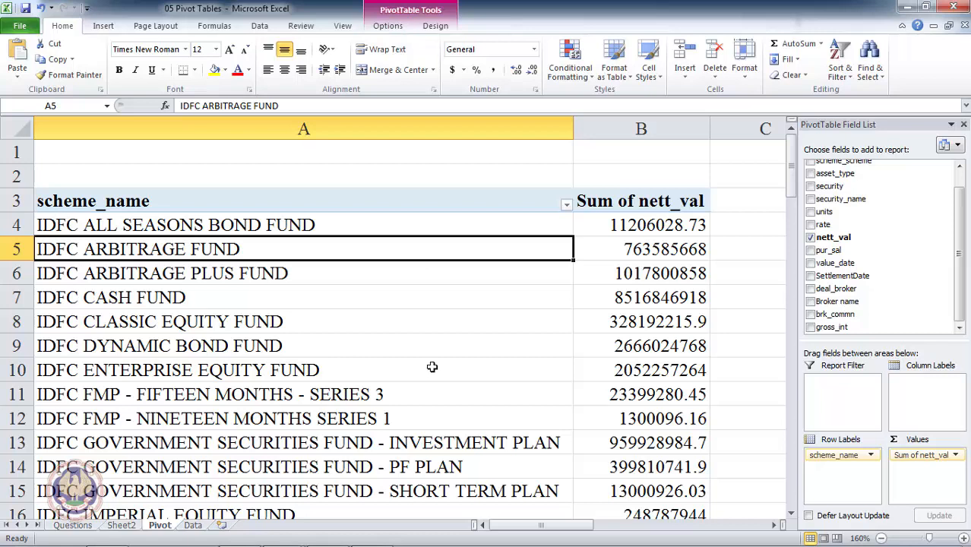
- Insert a calculated field named Transaction_Fee into the pivot table with the formula = nett_val*2%
click(446, 322)
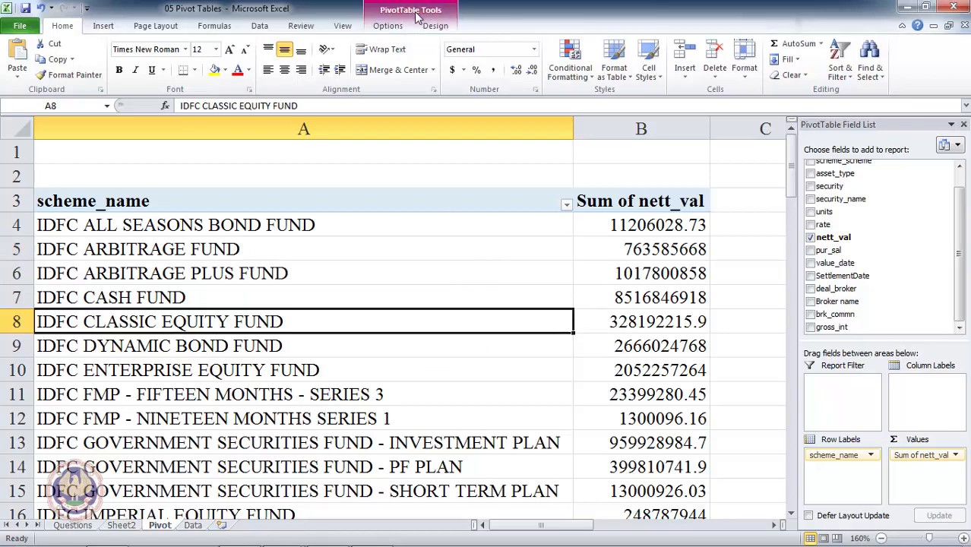
click(386, 26)
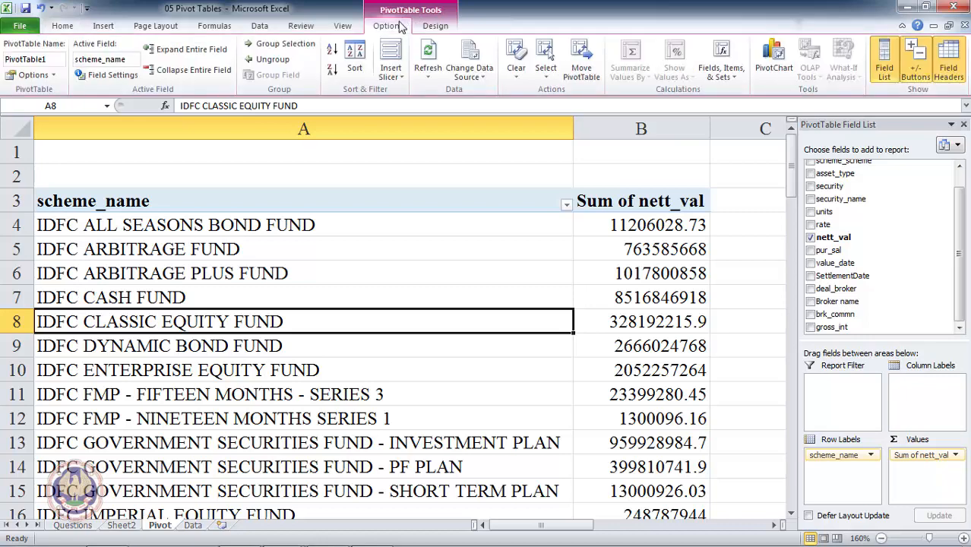
click(725, 72)
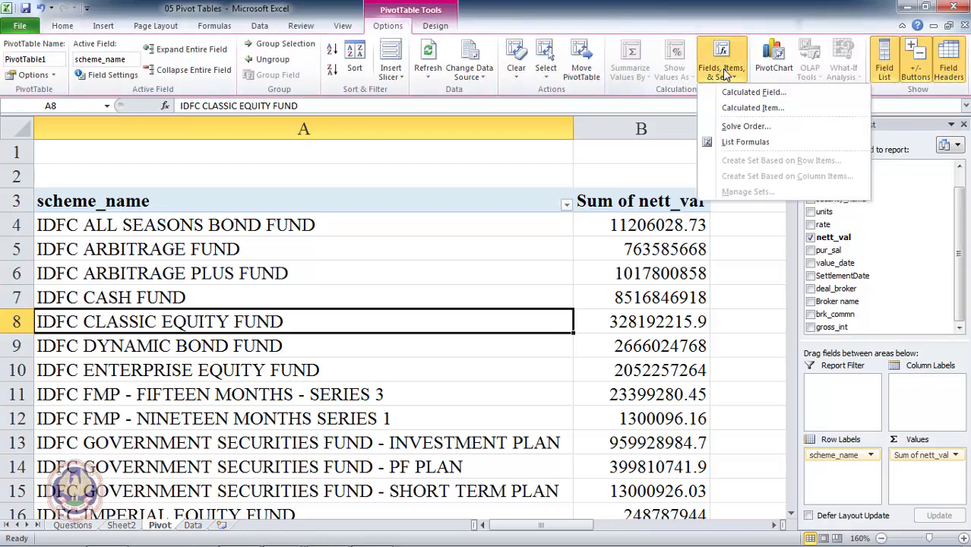
click(821, 92)
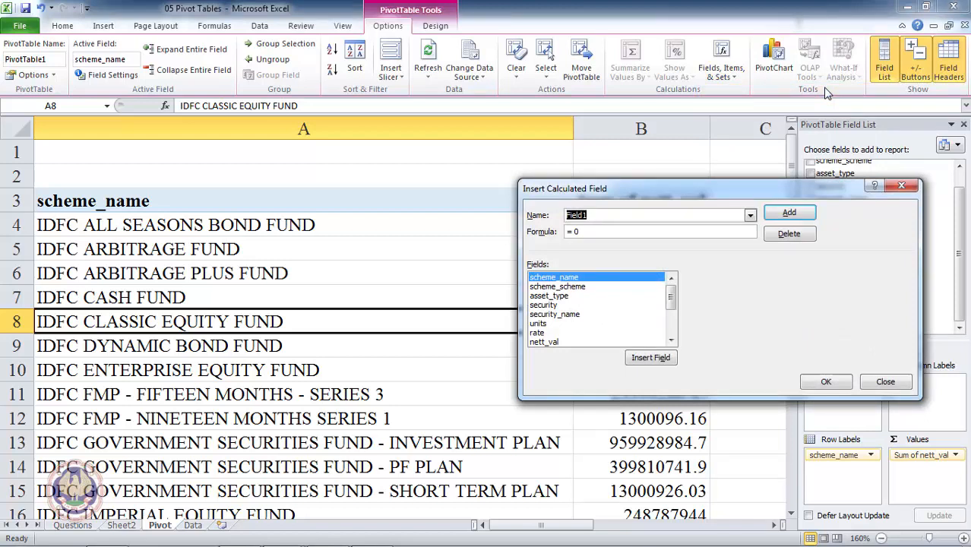
text(Tra)
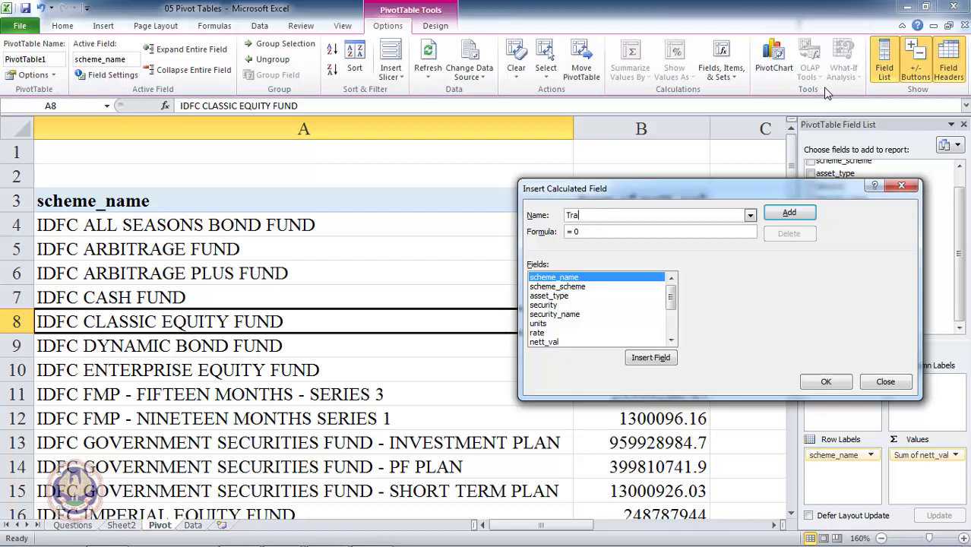
text(nsaction_Fee)
click(728, 234)
key(BackSpace)
double_click(554, 343)
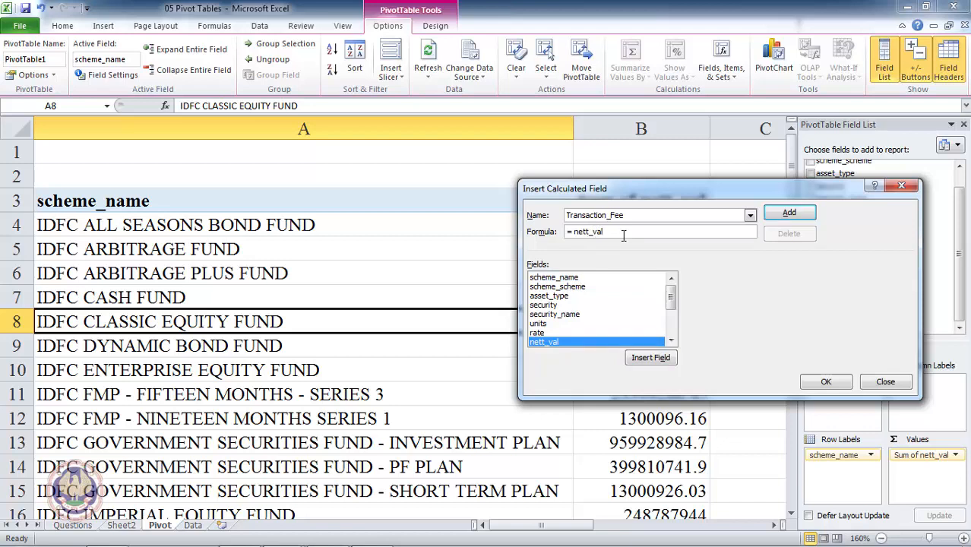
text(*2%)
click(826, 382)
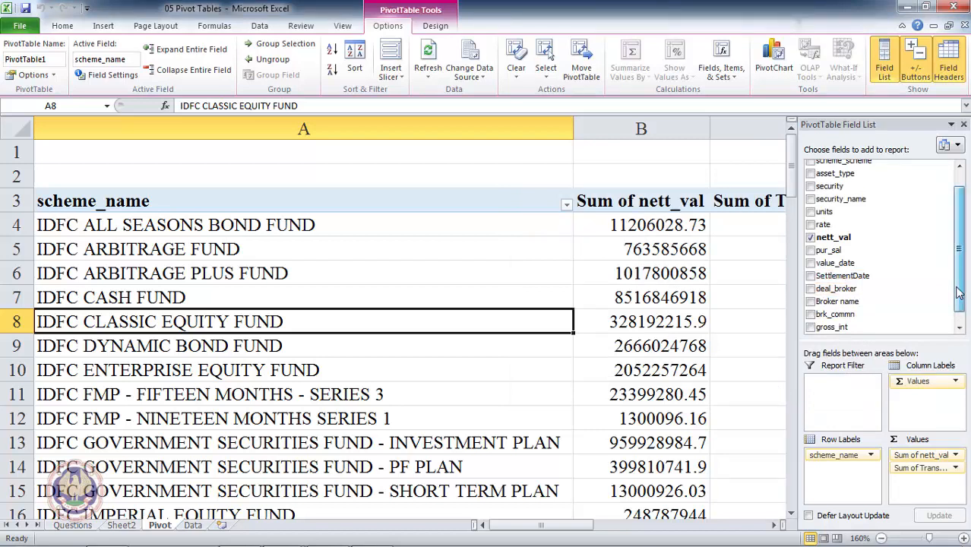
- Check Transaction_Fee in the field list and compare the upper rows of Sum of Transaction_Fee with Sum of nett_val
scroll(955, 300, down, 1)
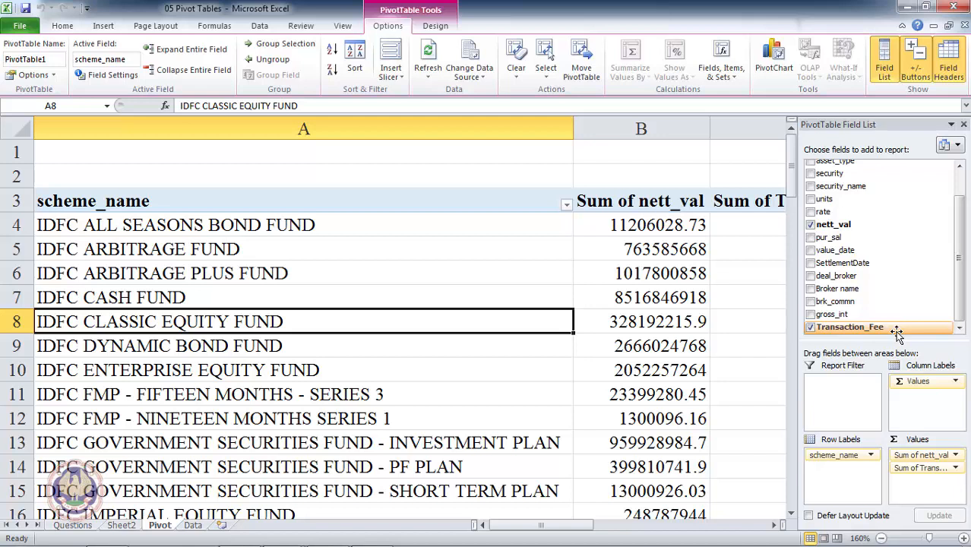
click(515, 274)
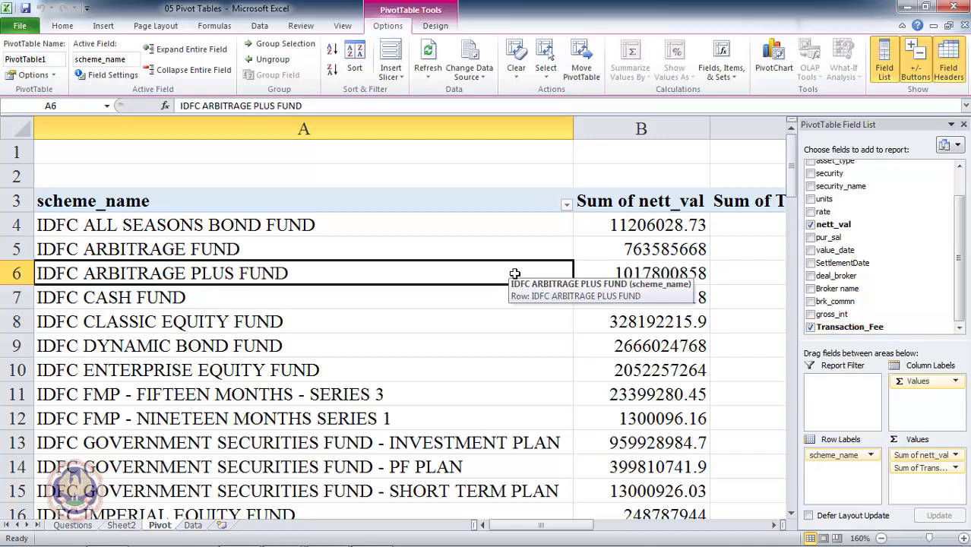
key(Right)
key(Right)
key(Up)
key(Up)
key(Up)
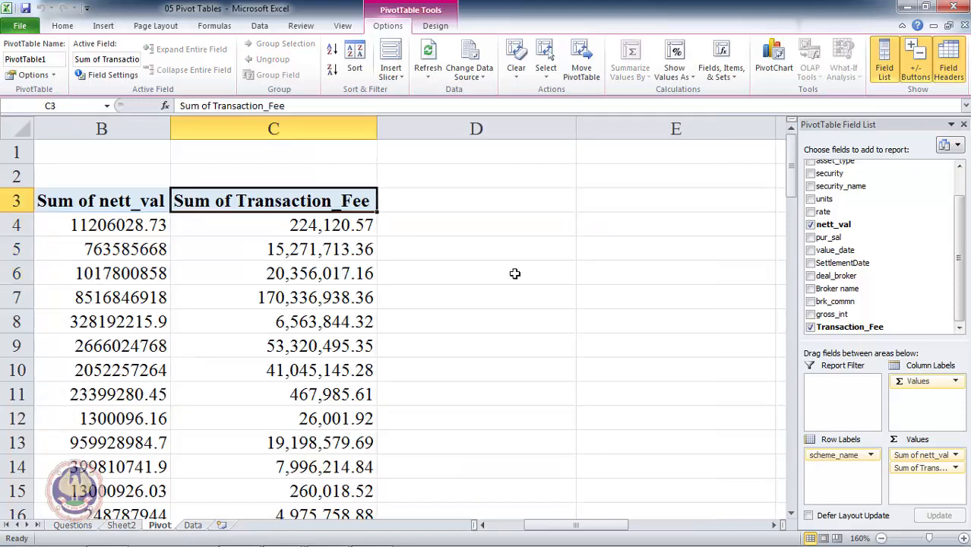
key(Down)
key(Left)
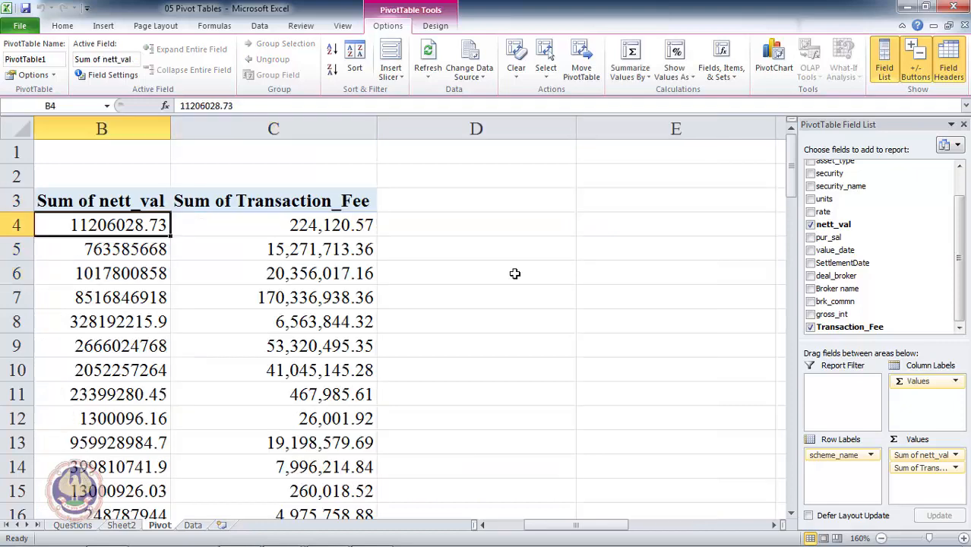
key(Right)
key(Down)
key(Up)
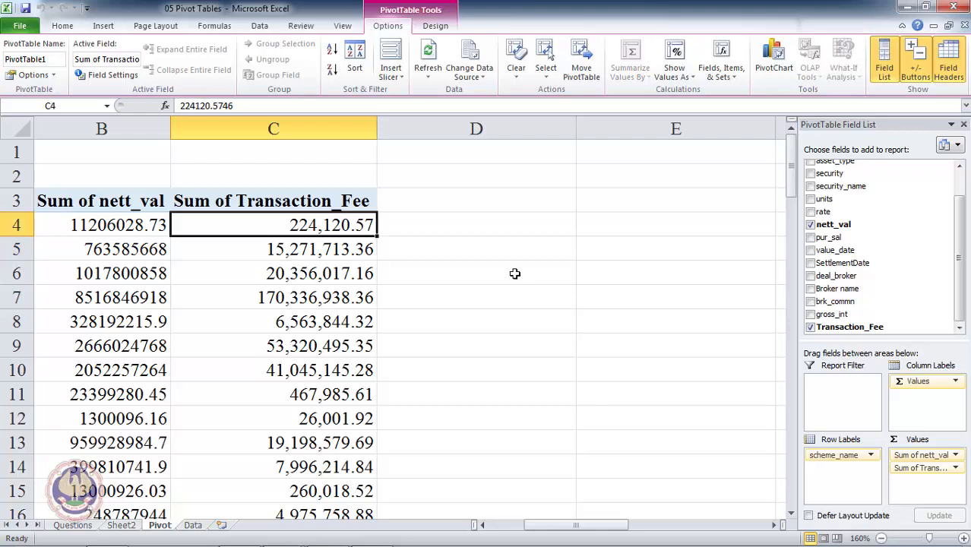
key(Down)
key(Up)
- Examine the Sum of Transaction_Fee values down to the end of the pivot table and return to the first scheme
key(Down)
key(Down)
key(Down)
key(Down)
key(Down)
key(Down)
key(Down)
key(Down)
key(Down)
key(Down)
key(Down)
key(Down)
key(Down)
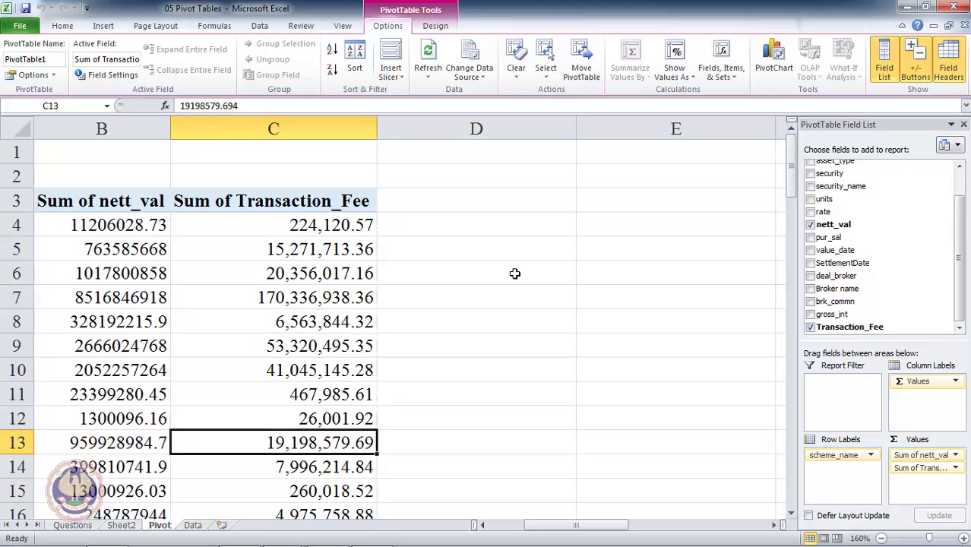
key(Down)
key(Down)
key(Down)
key(Down)
key(Down)
key(Down)
key(Down)
key(Down)
key(Down)
key(Down)
key(Down)
key(Down)
key(Down)
key(Down)
key(Down)
key(Down)
key(Down)
key(Down)
key(Down)
key(Down)
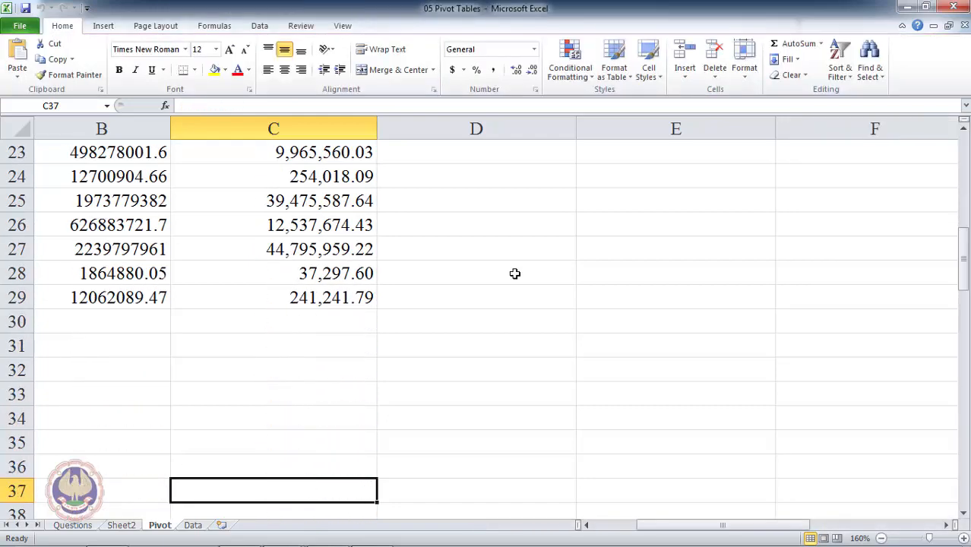
key(Up)
key(Up)
key(Up)
key(Up)
key(Up)
key(Up)
key(Up)
key(Up)
key(Up)
key(Up)
key(Up)
key(Up)
key(Up)
key(Up)
key(Up)
key(Up)
key(Up)
key(Up)
key(Up)
key(Up)
key(Up)
key(Up)
key(Up)
key(Up)
key(Up)
key(Up)
key(Up)
key(Up)
key(Up)
key(Up)
key(Up)
key(Up)
key(Up)
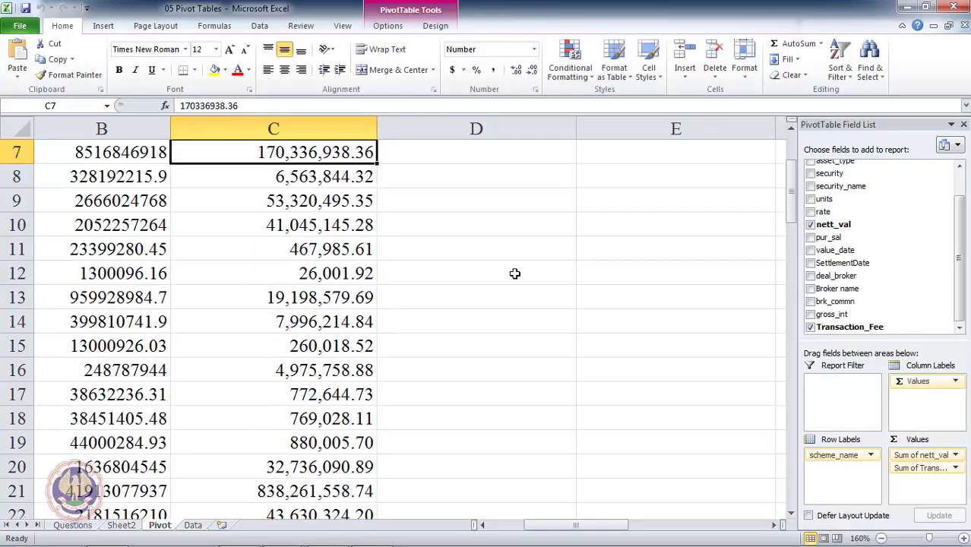
key(Down)
key(Down)
key(Down)
key(Left)
key(Left)
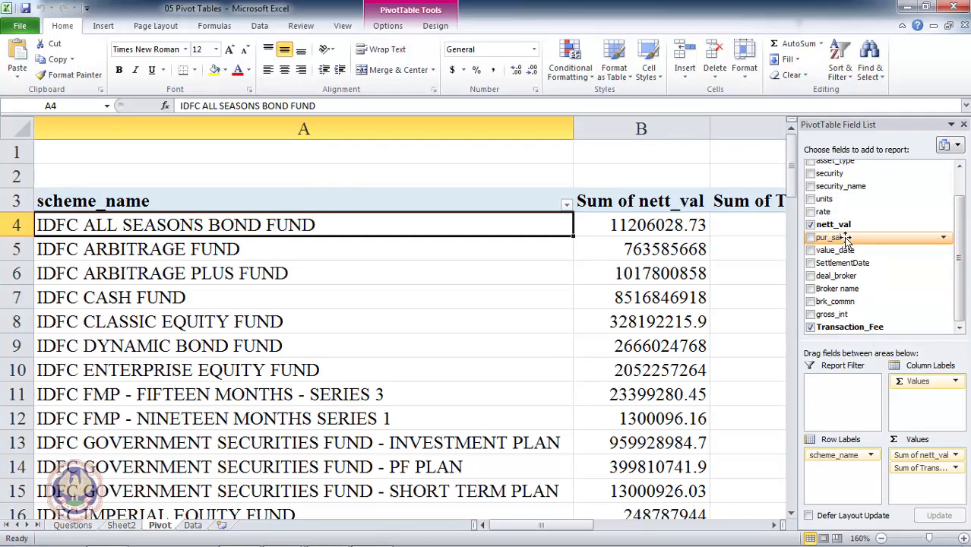
- Add pur_sal to the pivot table's column labels and review the Pur and Sal columns under Sum of Transaction_Fee
drag(846, 240, 922, 412)
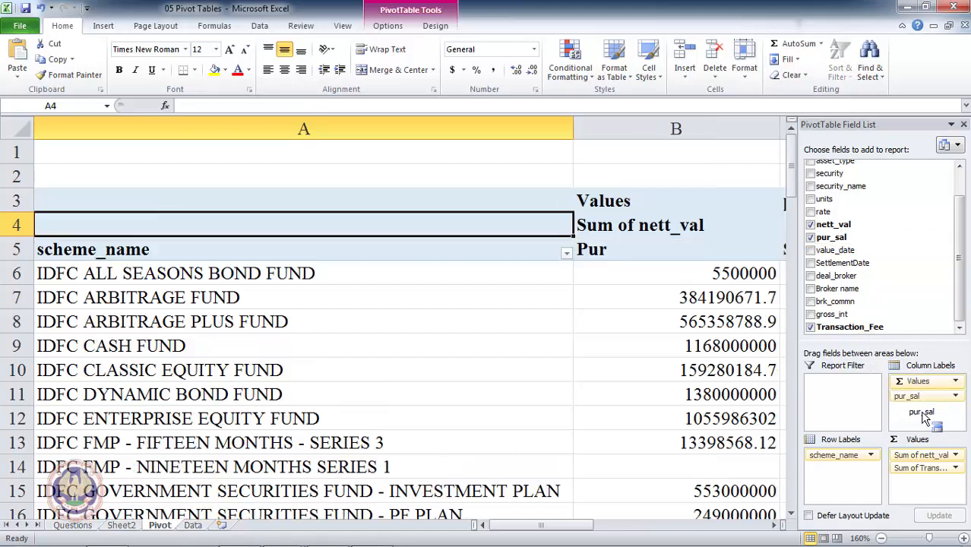
click(748, 348)
key(Right)
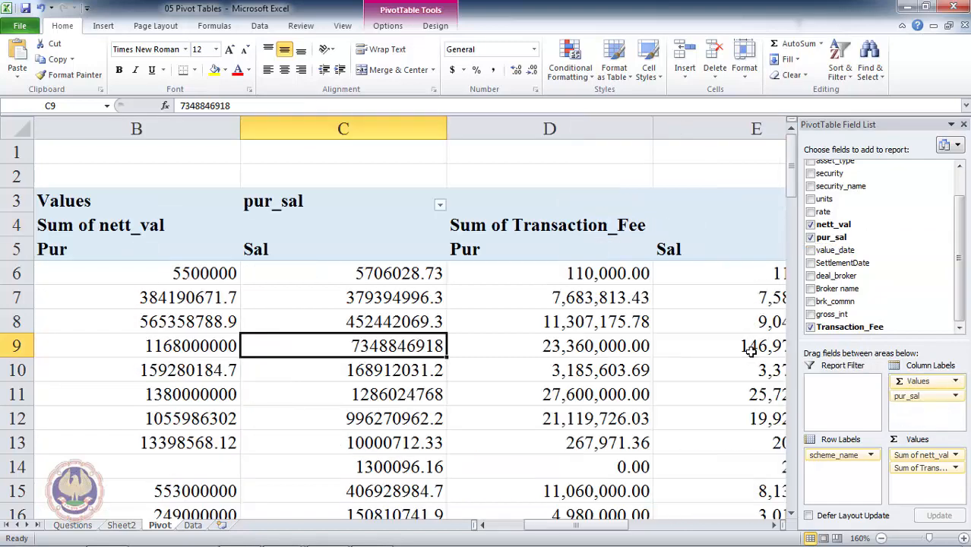
key(Right)
key(Up)
key(Up)
key(Up)
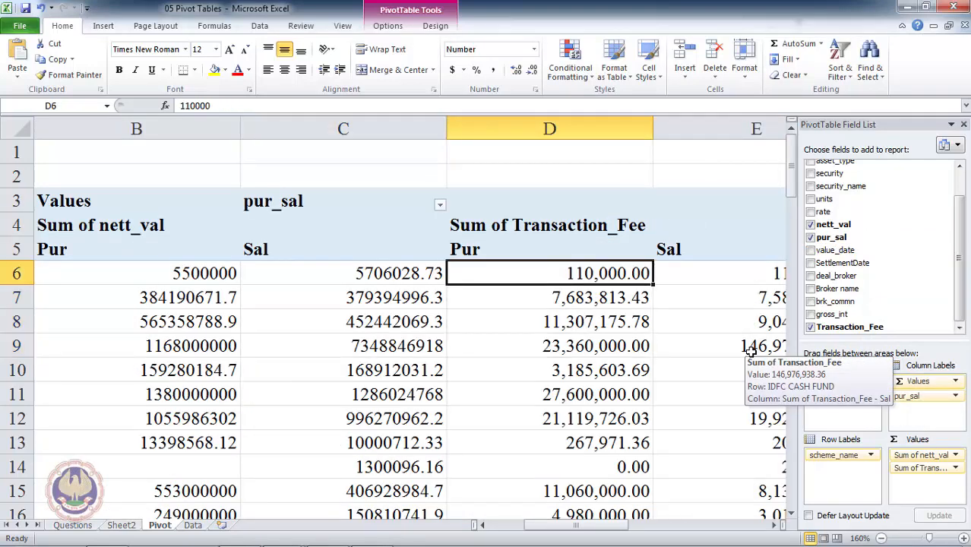
key(Up)
key(Down)
key(Down)
key(Right)
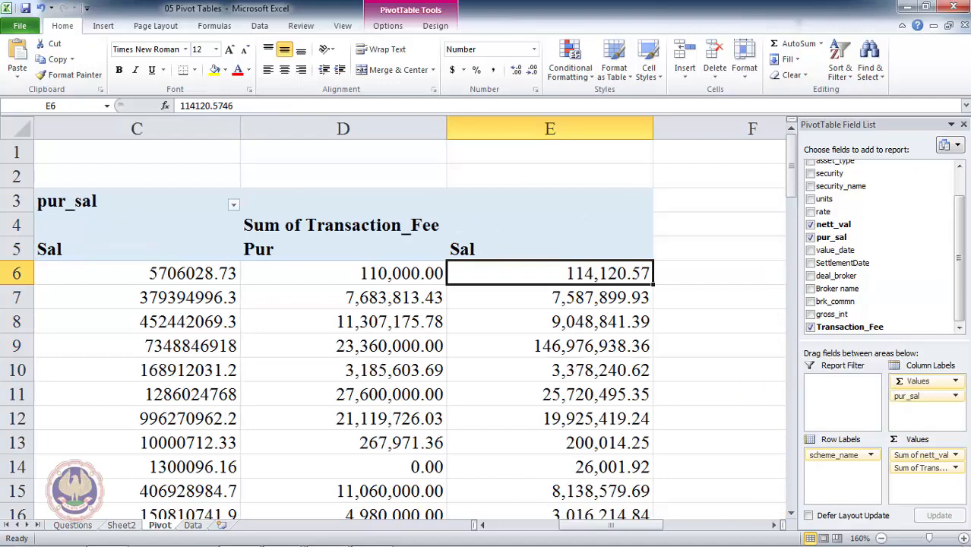
- Move pur_sal above Values in the column labels to group nett_val and Transaction_Fee under Pur and Sal
click(923, 396)
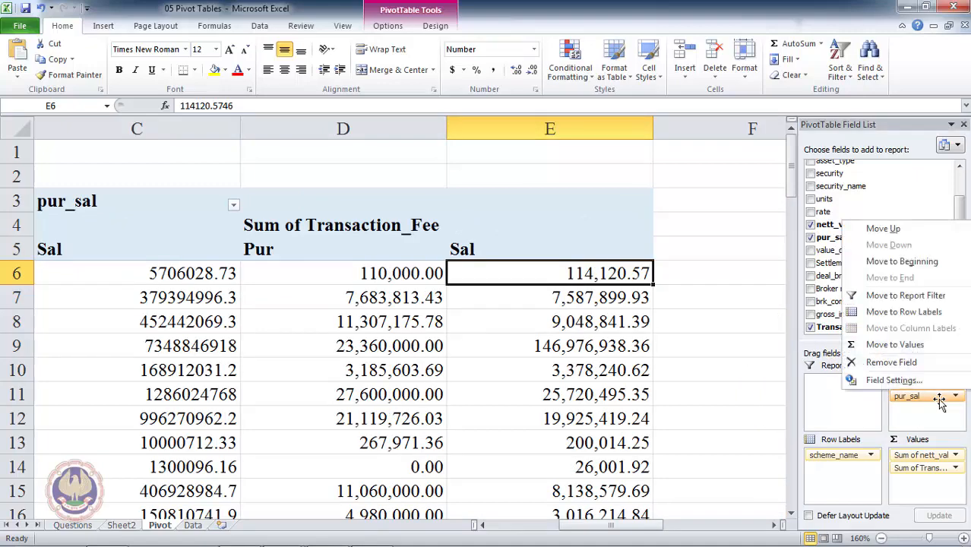
click(910, 231)
click(514, 315)
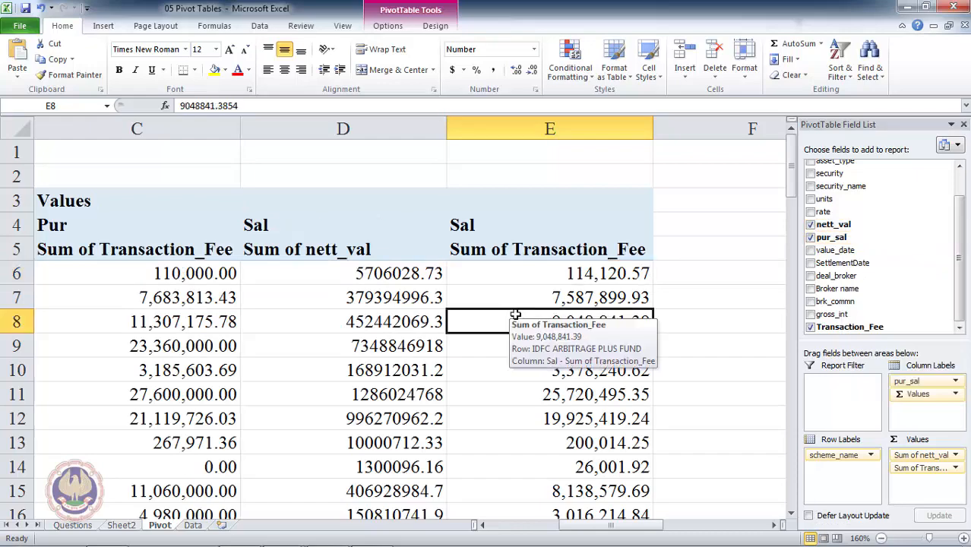
- Examine the rearranged Pur and Sal headings and compare Sum of nett_val with Sum of Transaction_Fee under each
key(Left)
key(Left)
key(Left)
key(Left)
key(Right)
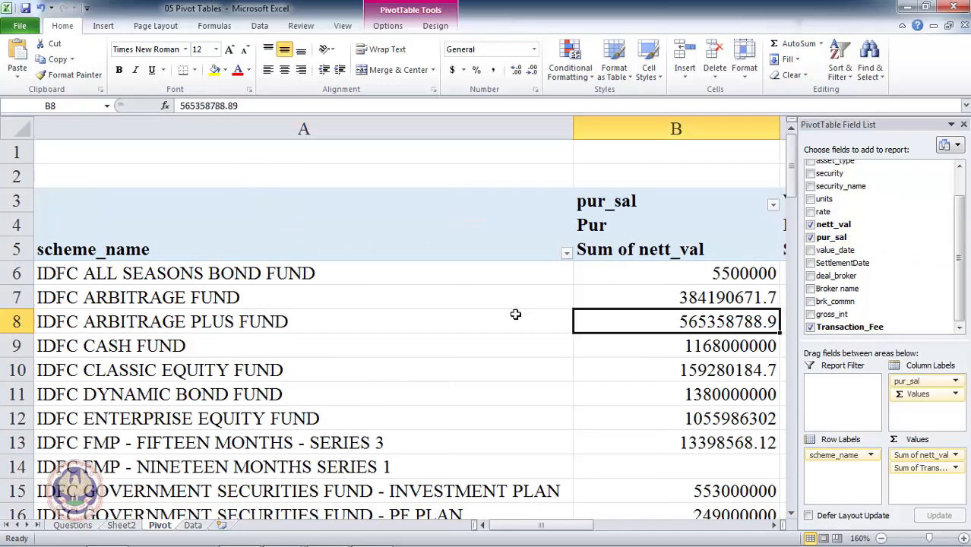
key(Up)
key(Up)
key(Up)
key(Down)
key(Right)
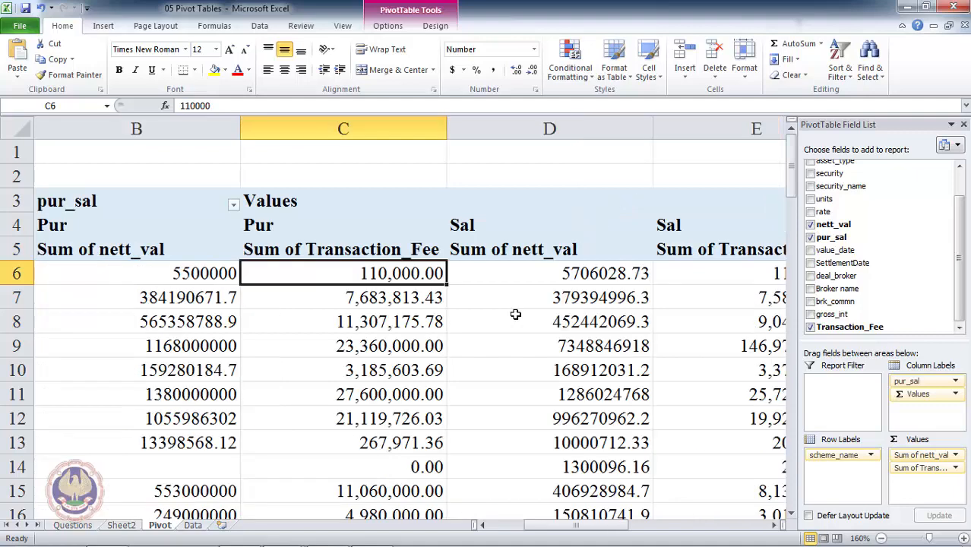
key(Left)
key(Up)
key(Right)
key(Down)
key(Up)
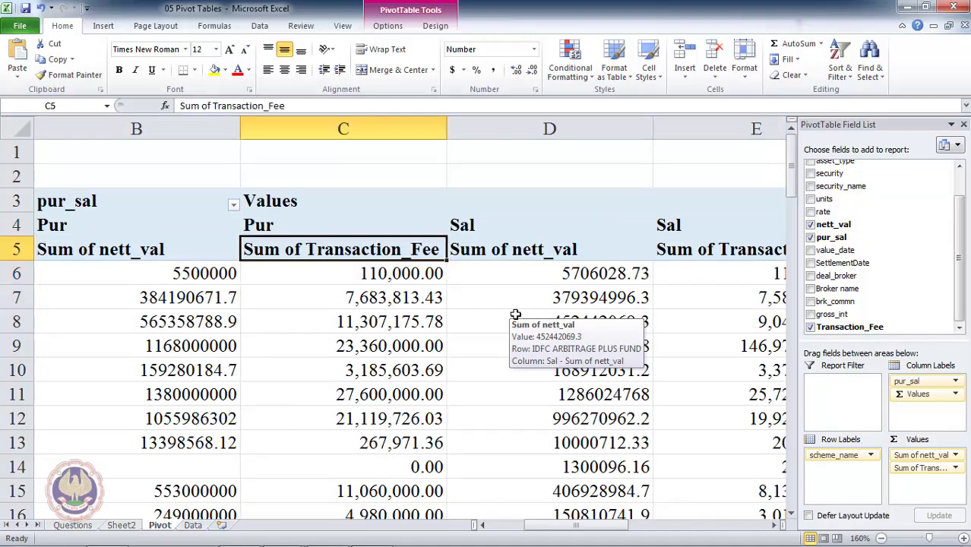
key(Right)
key(Right)
key(Left)
key(Down)
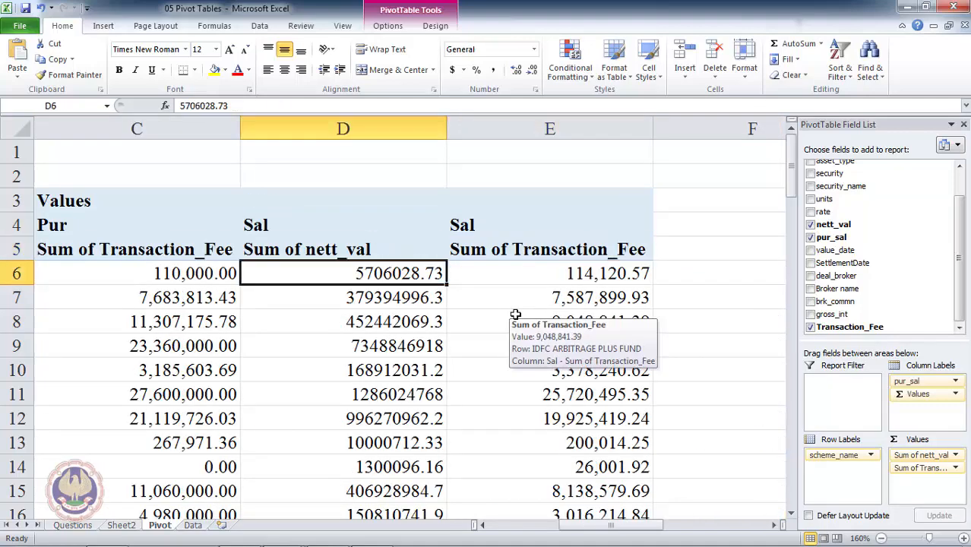
key(Down)
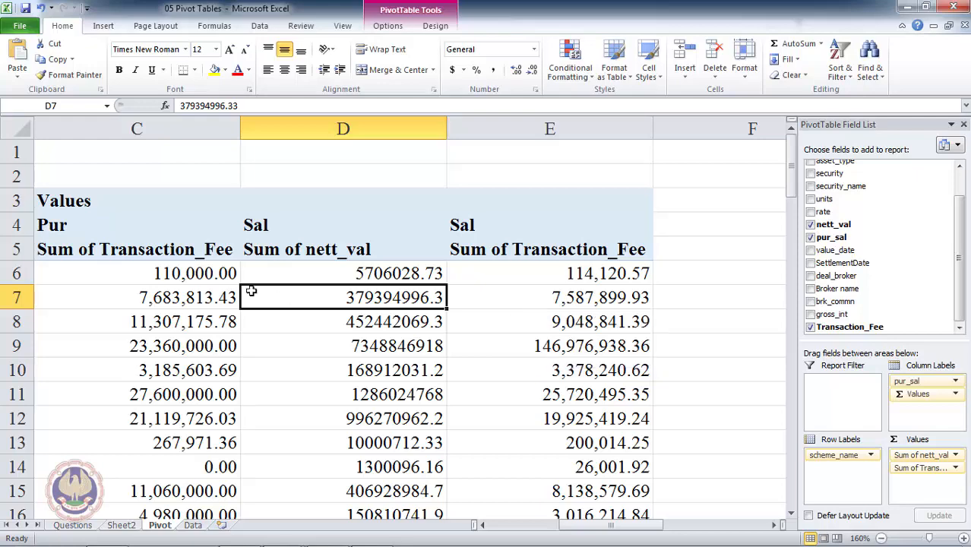
- Examine the IDFC ARBITRAGE FUND row across the nett_val and Transaction_Fee columns for Pur and Sal
click(152, 298)
key(Home)
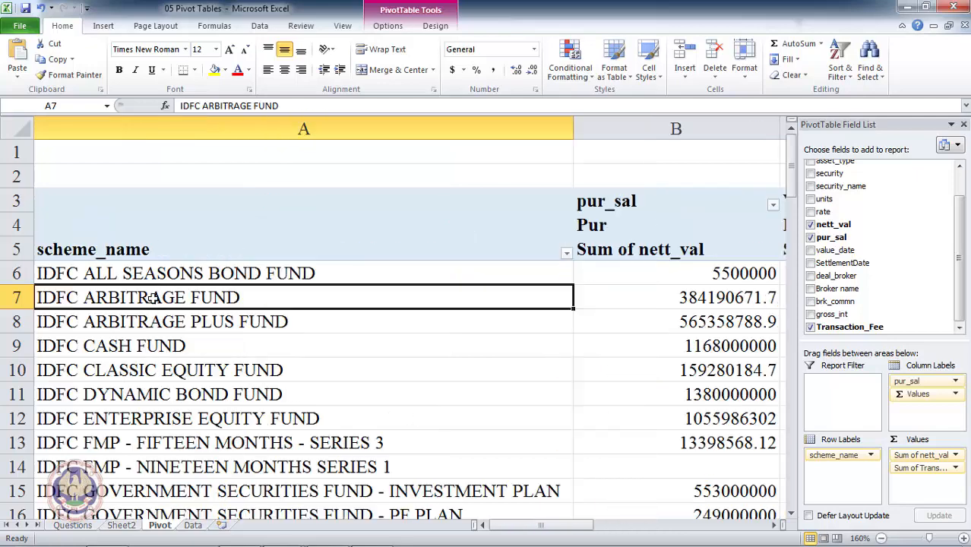
key(Right)
key(Right)
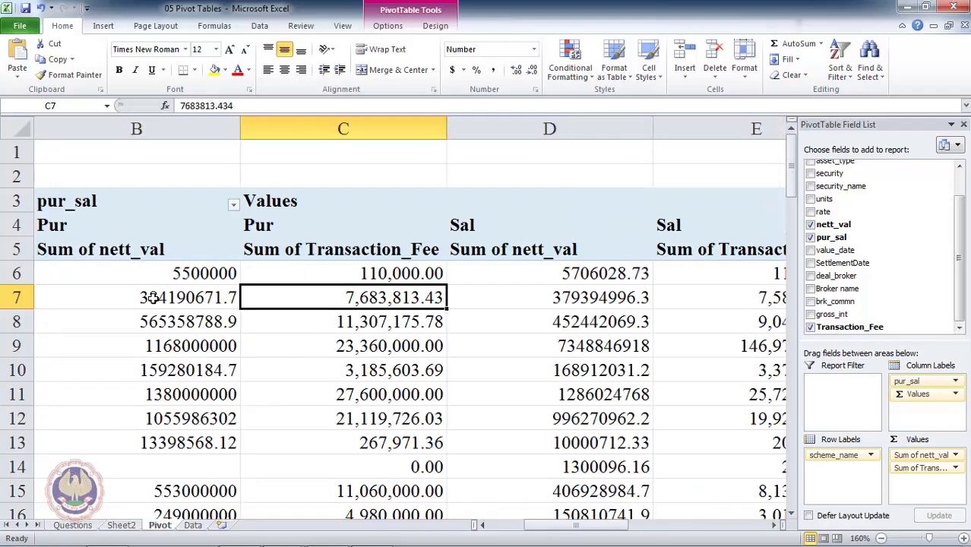
key(Right)
key(Right)
key(Right)
key(Left)
key(Left)
key(Right)
key(Up)
key(Up)
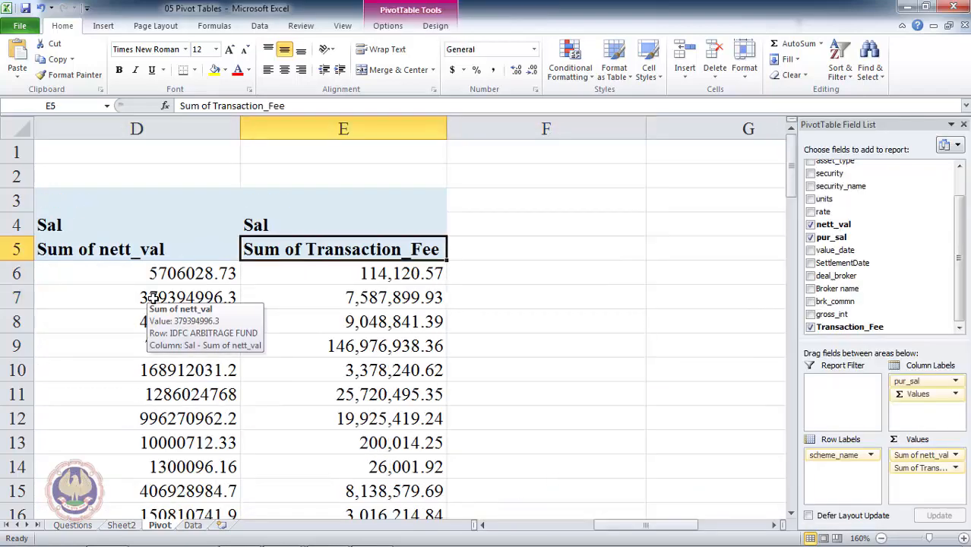
key(Down)
key(Down)
key(Down)
key(Up)
key(Up)
key(Up)
key(Down)
key(Down)
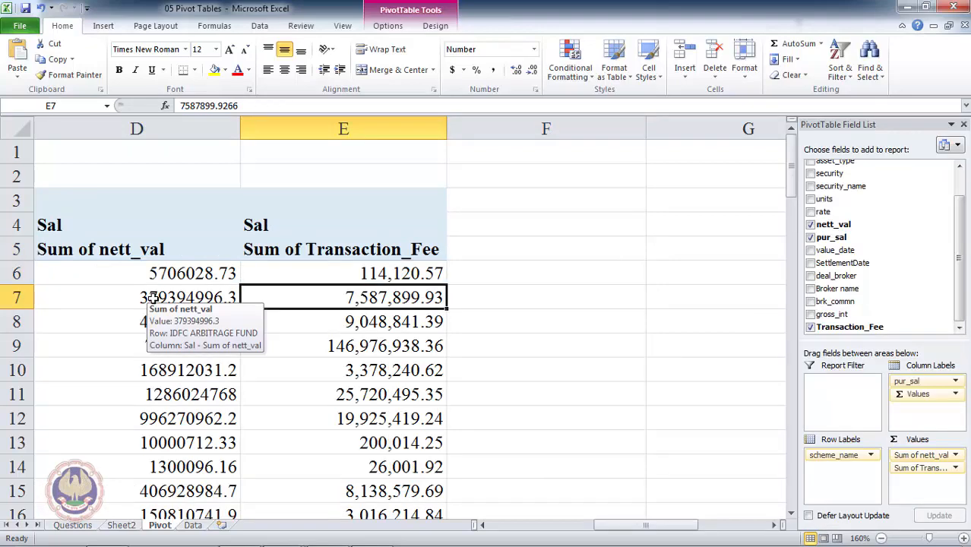
key(Left)
key(Left)
key(Left)
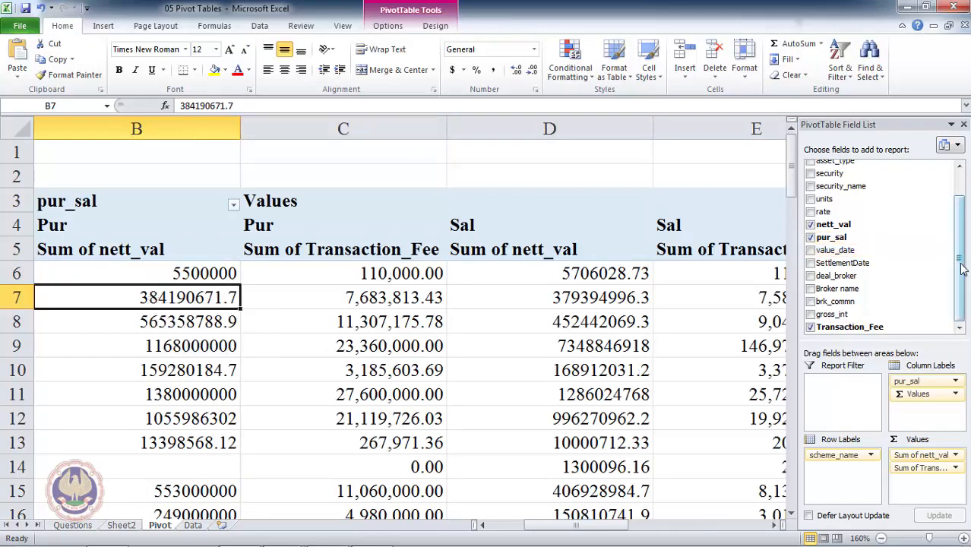
- Review the upper part of the pivot table's field list and select the scheme_name row labels
drag(962, 268, 962, 221)
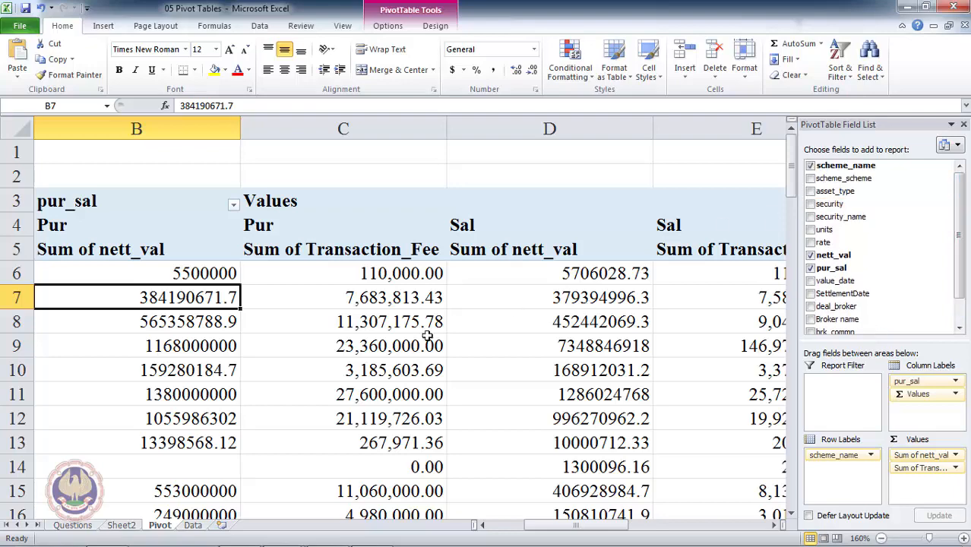
click(407, 361)
key(Home)
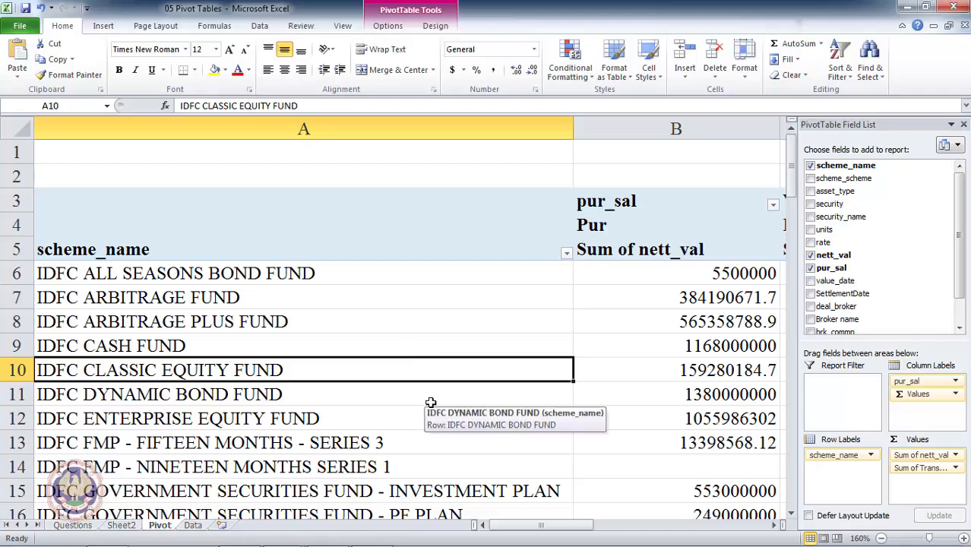
click(428, 332)
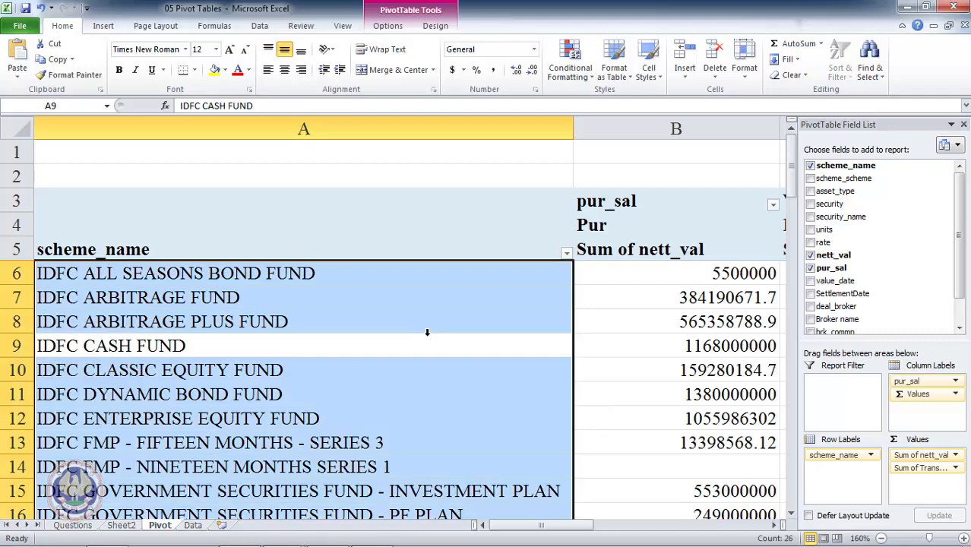
key(Down)
key(Up)
key(Up)
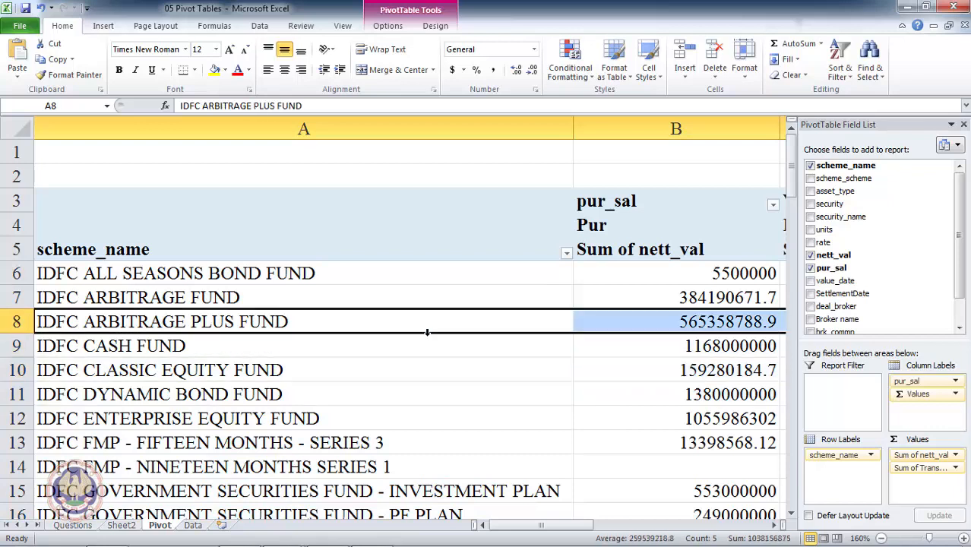
click(430, 377)
key(Up)
key(Up)
key(Up)
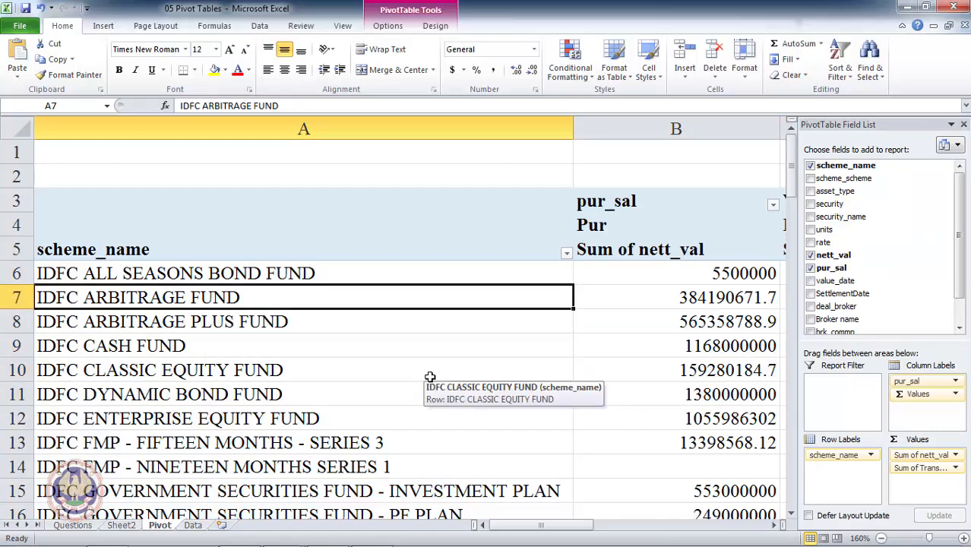
- Start a calculated item in the scheme_name field and name it Equity_Schemes
key(Down)
key(Down)
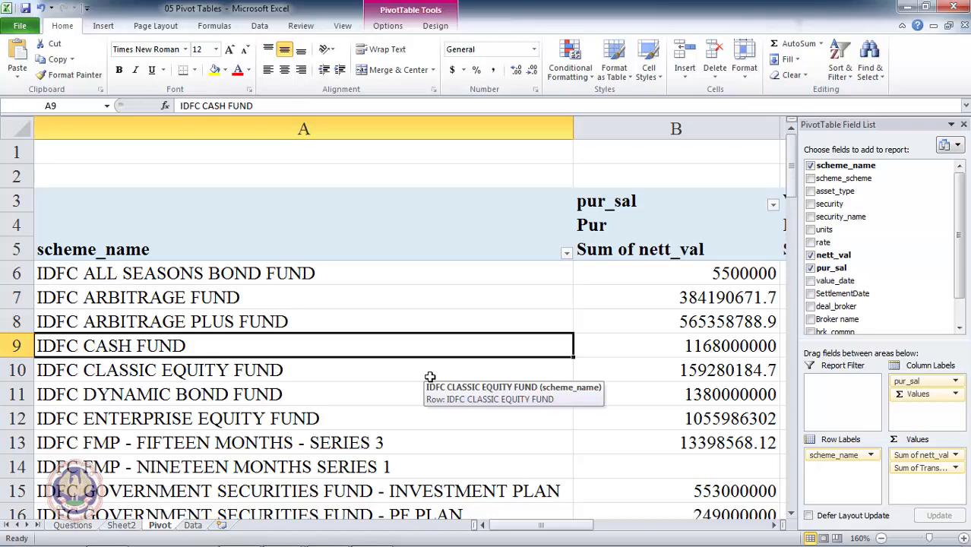
click(387, 27)
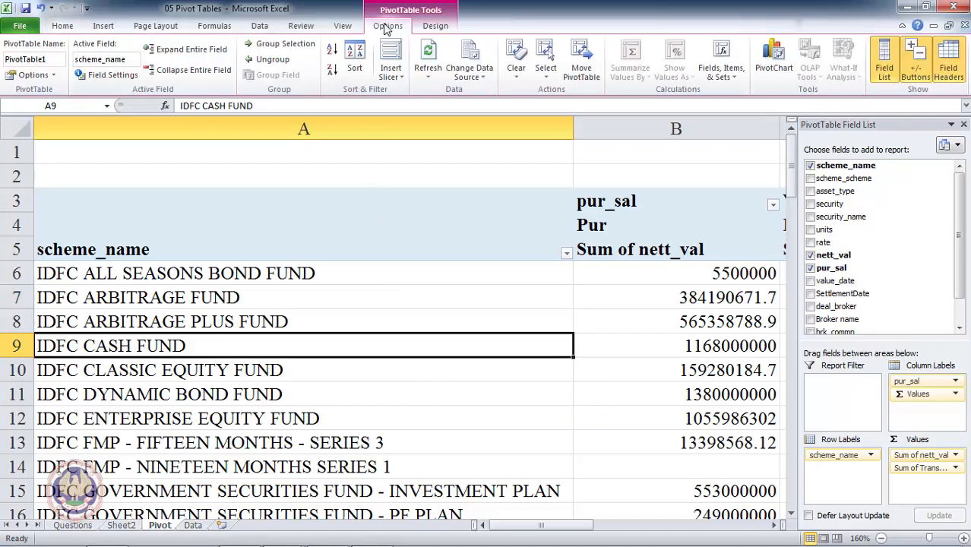
click(728, 79)
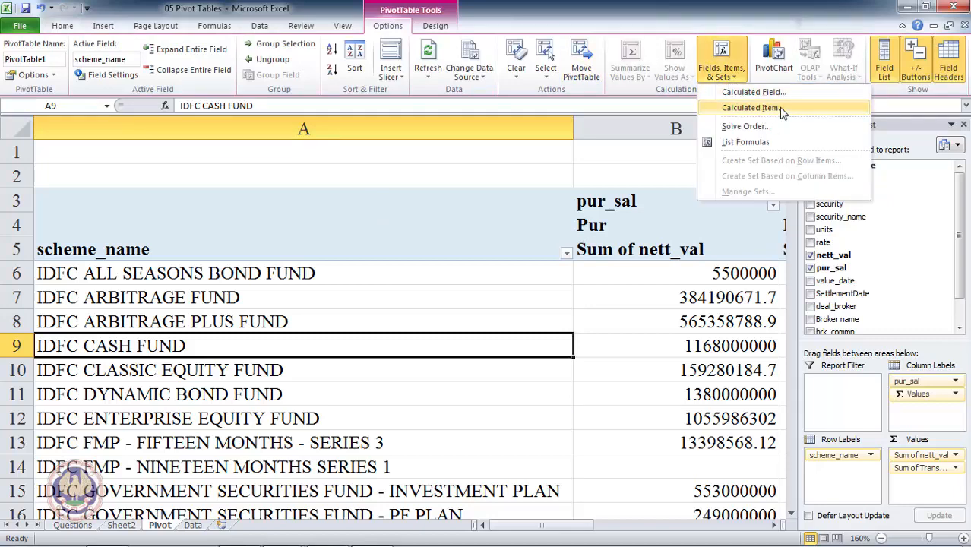
click(831, 111)
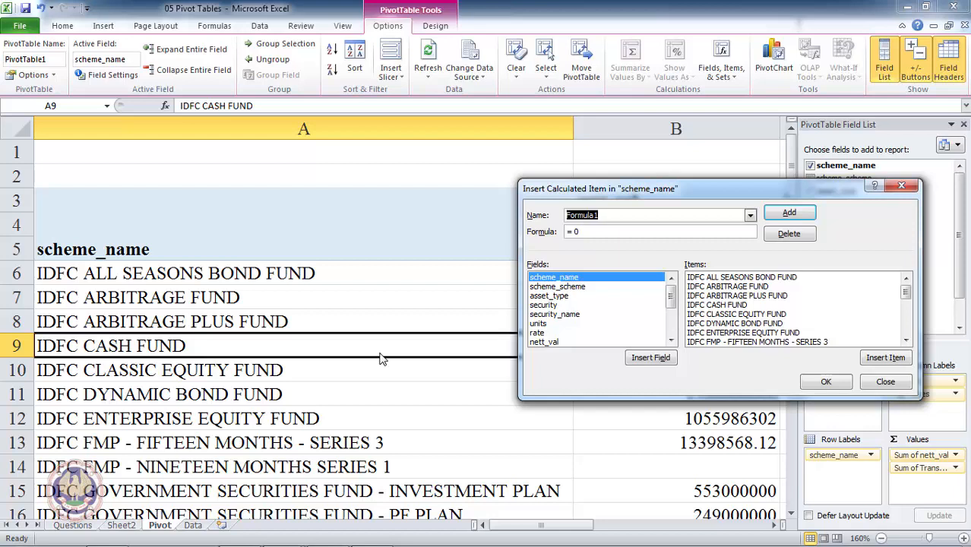
text(E)
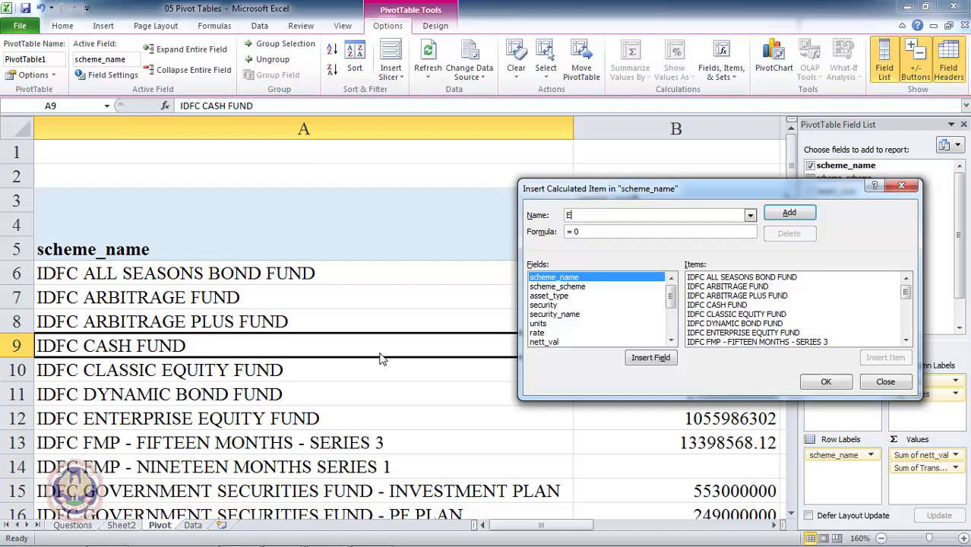
text(quity_Schemes)
- Replace the default formula with the sum of the items IDFC CLASSIC EQUITY FUND and IDFC ENTERPRISE EQUITY FUND
click(602, 231)
key(BackSpace)
click(777, 316)
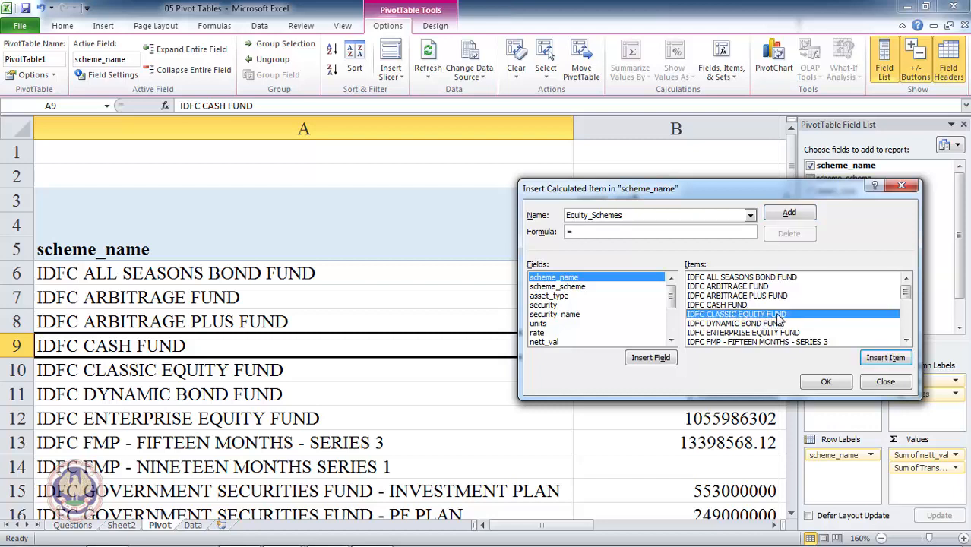
double_click(777, 316)
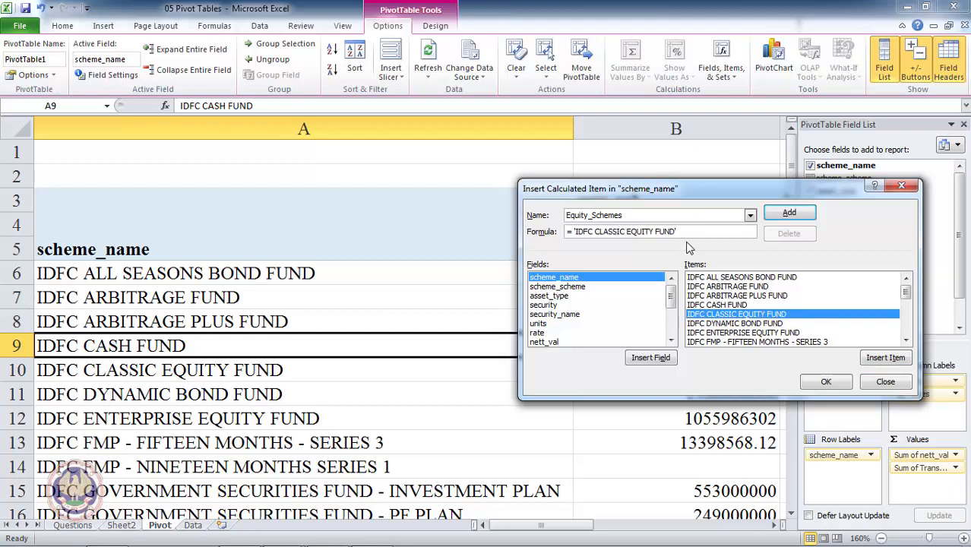
text(+)
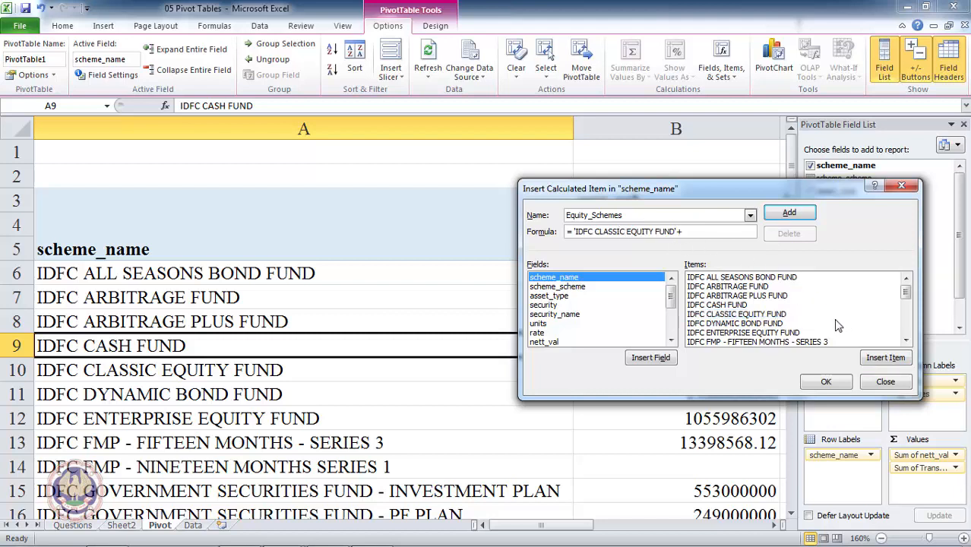
double_click(790, 333)
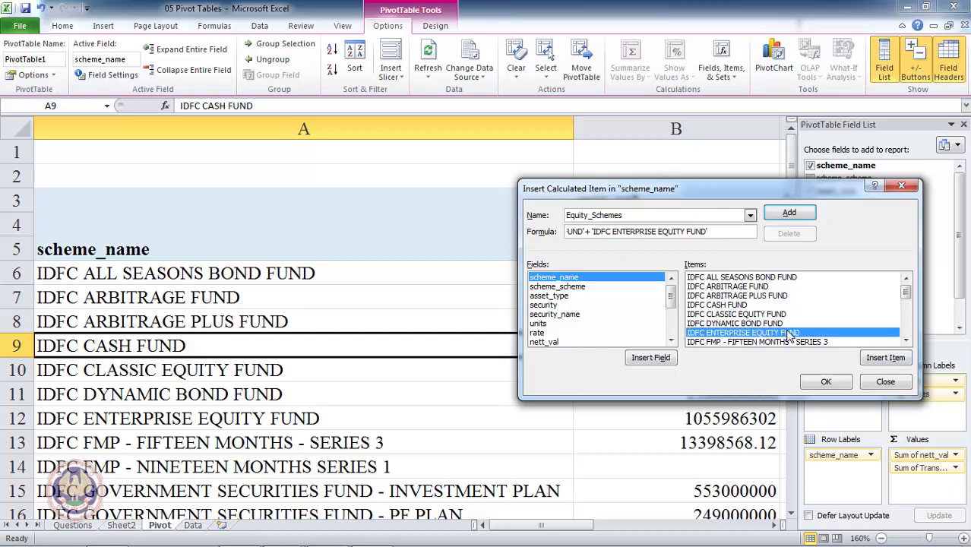
- Add the IDFC IMPERIAL EQUITY FUND item to the Equity_Schemes formula sum
text(+)
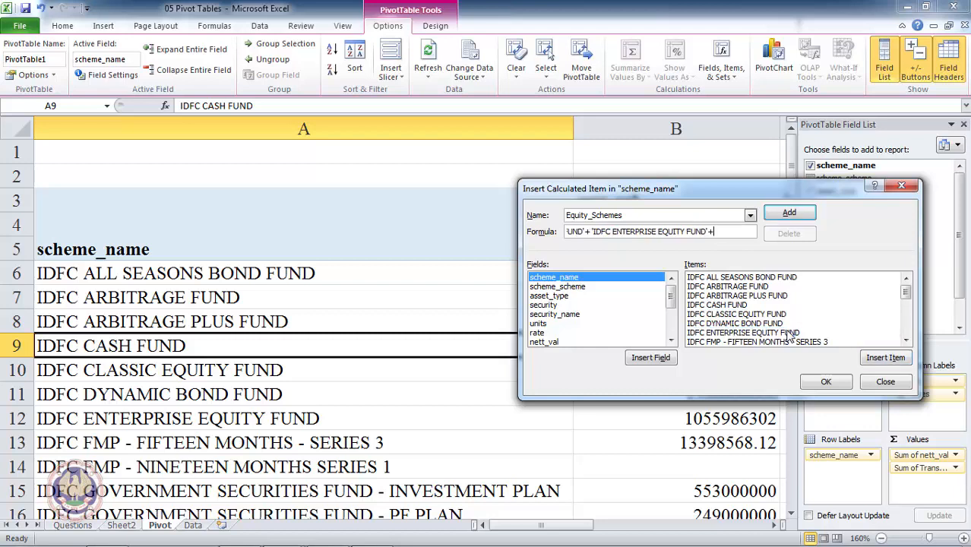
click(906, 342)
click(906, 342)
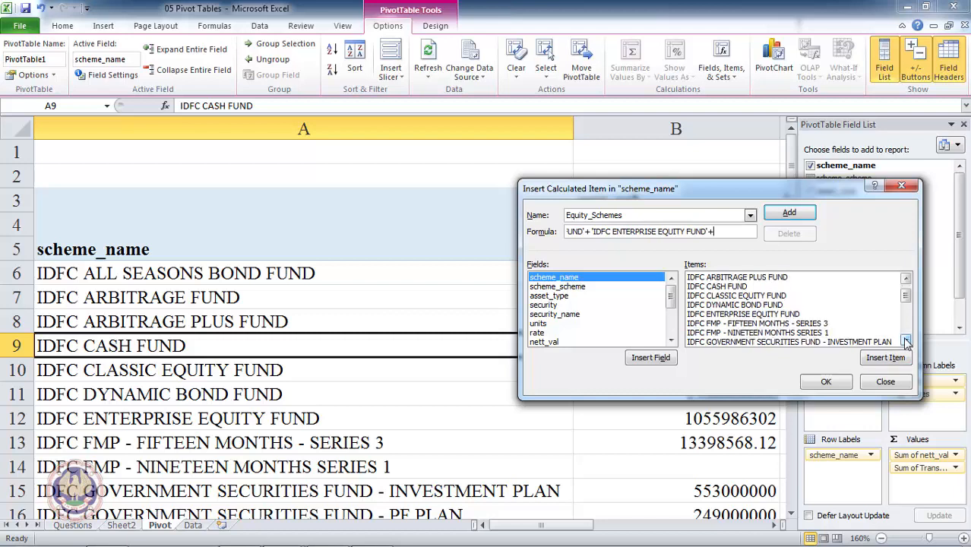
click(906, 342)
click(906, 342)
click(906, 342)
click(906, 342)
click(906, 342)
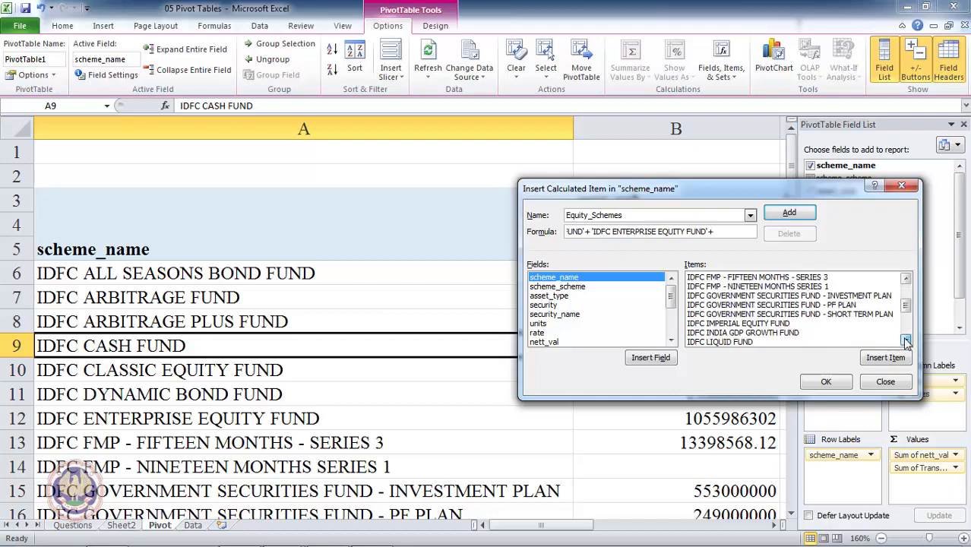
click(906, 342)
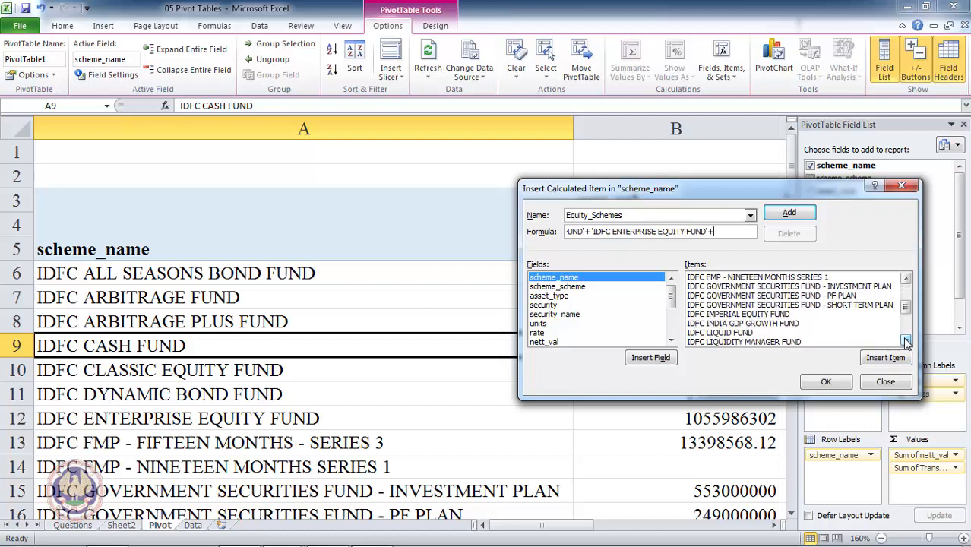
double_click(791, 316)
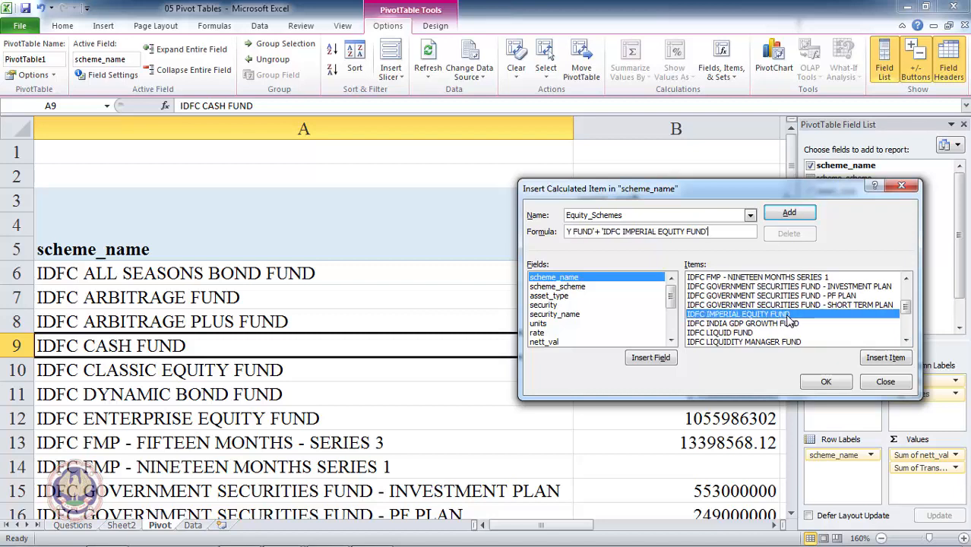
- Add the IDFC PREMIER EQUITY FUND item to the Equity_Schemes formula sum
text(+)
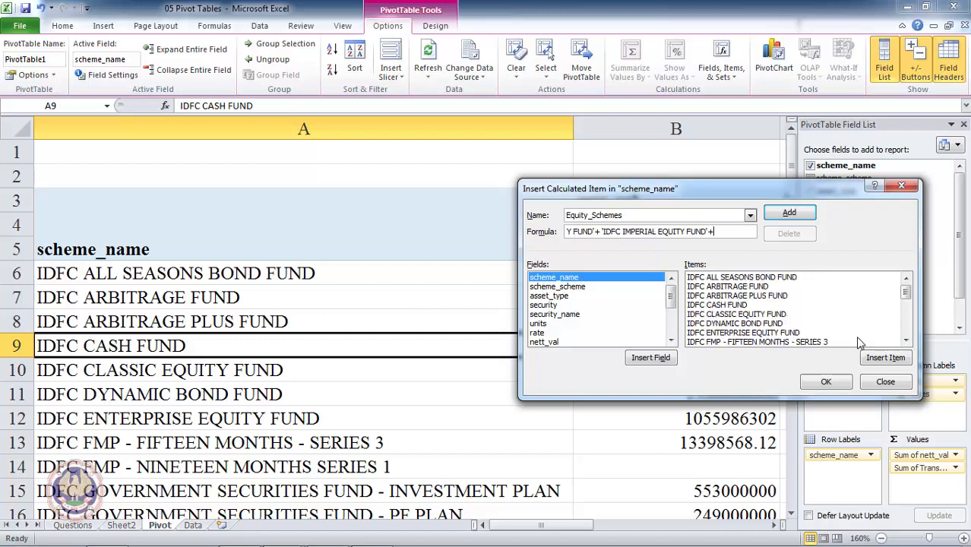
click(907, 340)
click(907, 340)
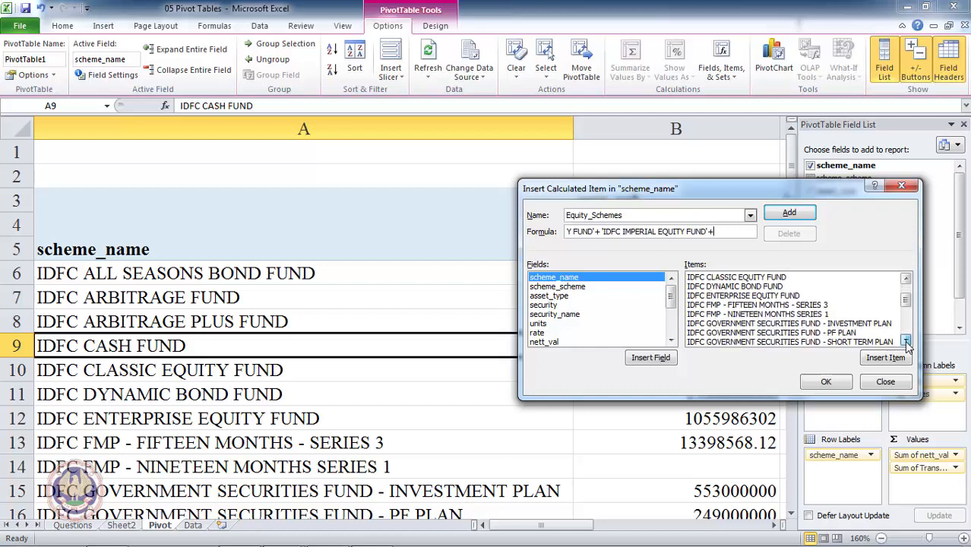
click(906, 340)
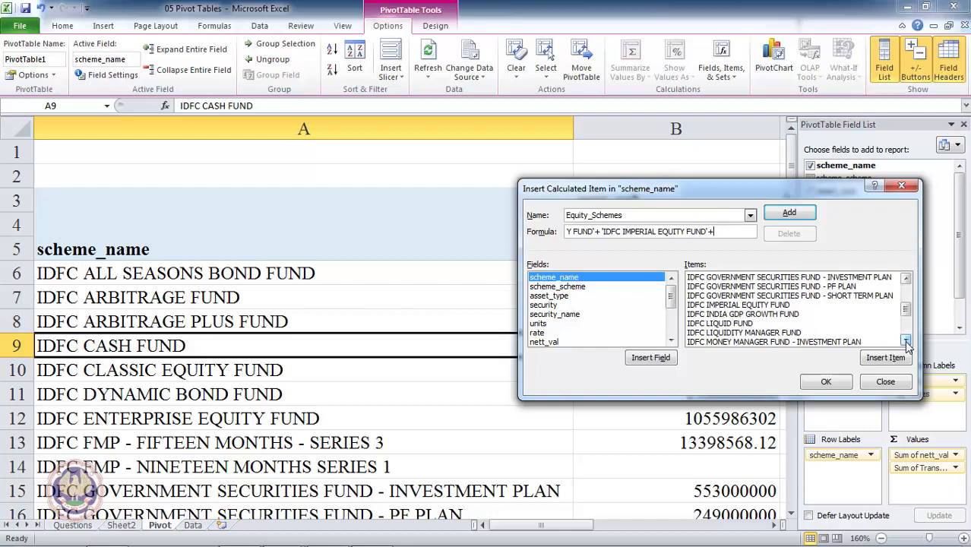
click(907, 341)
click(907, 340)
click(906, 340)
click(906, 341)
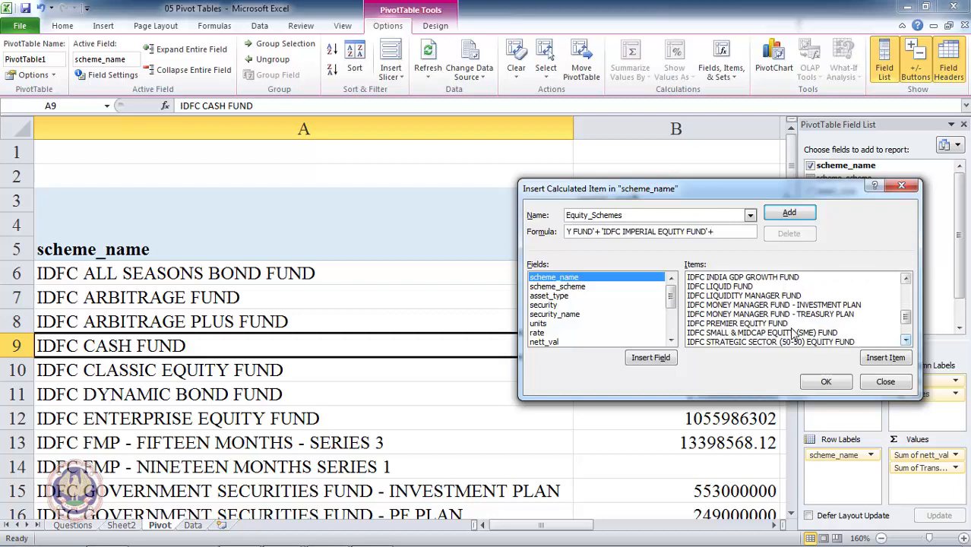
double_click(780, 323)
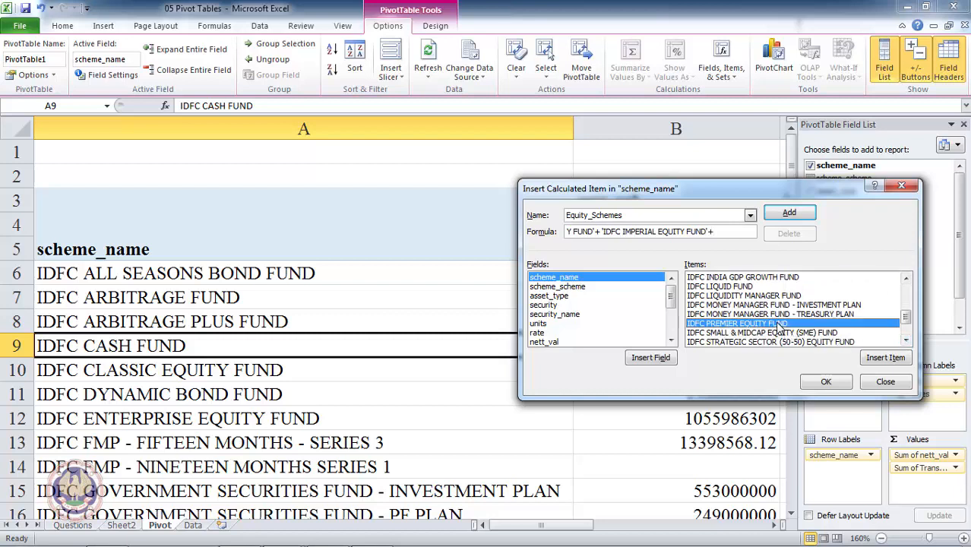
- Extend the Equity_Schemes formula sum with the IDFC SMALL & MIDCAP EQUITY (SME) FUND item
text(+)
drag(910, 342, 910, 342)
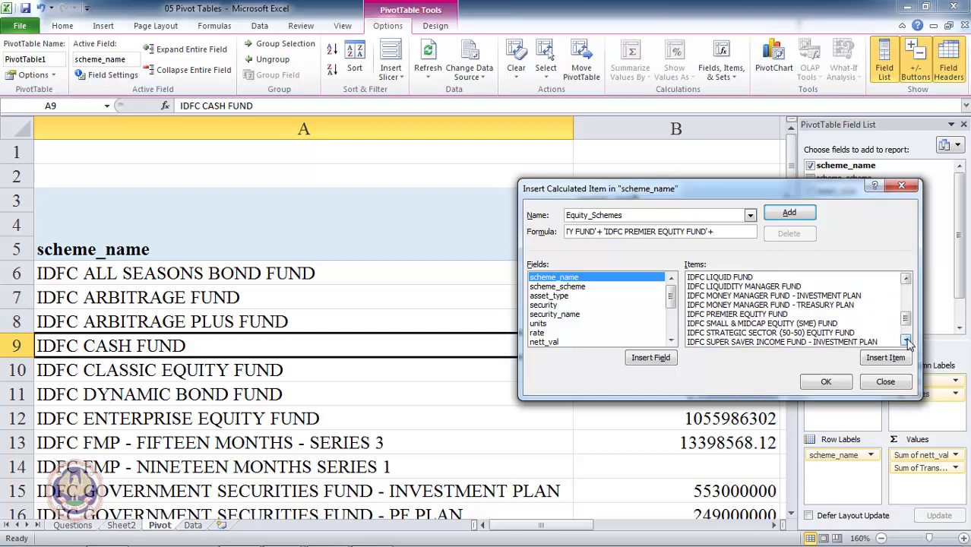
click(795, 324)
double_click(795, 324)
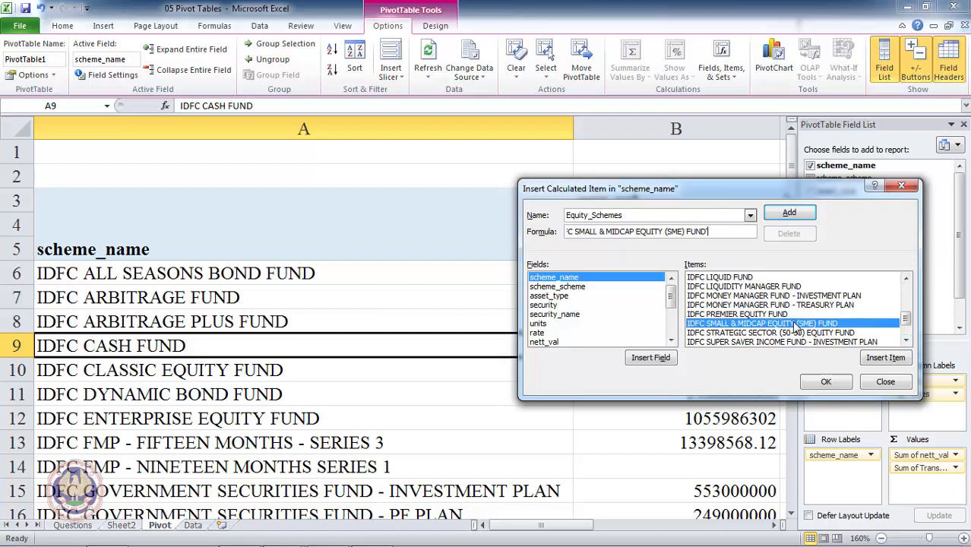
- Add IDFC STRATEGIC SECTOR (50-50) EQUITY FUND to the formula sum and create the Equity_Schemes calculated item
text(+)
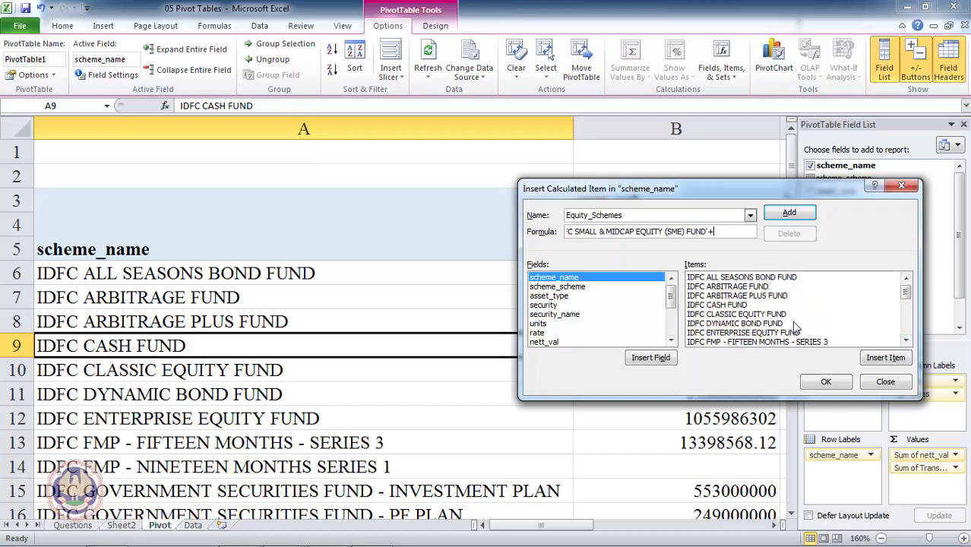
click(905, 343)
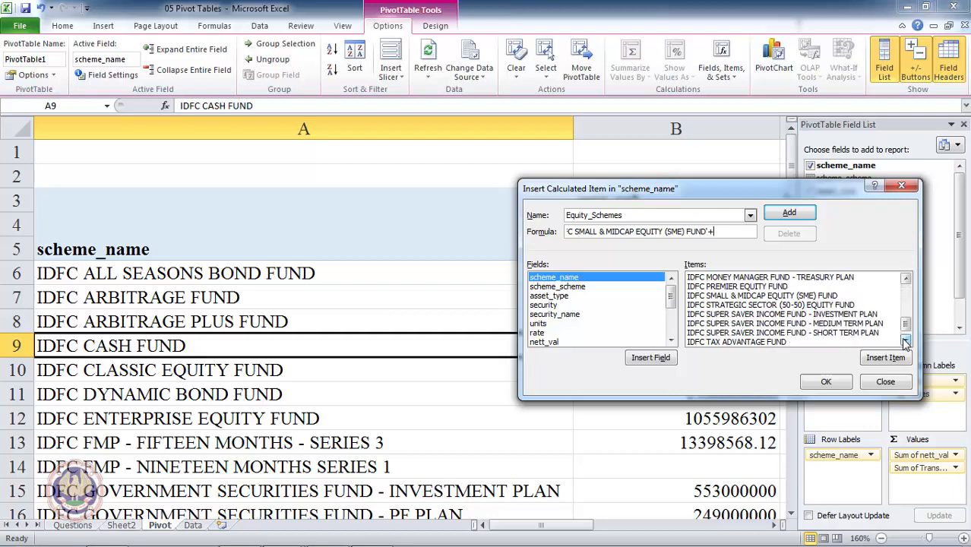
click(905, 343)
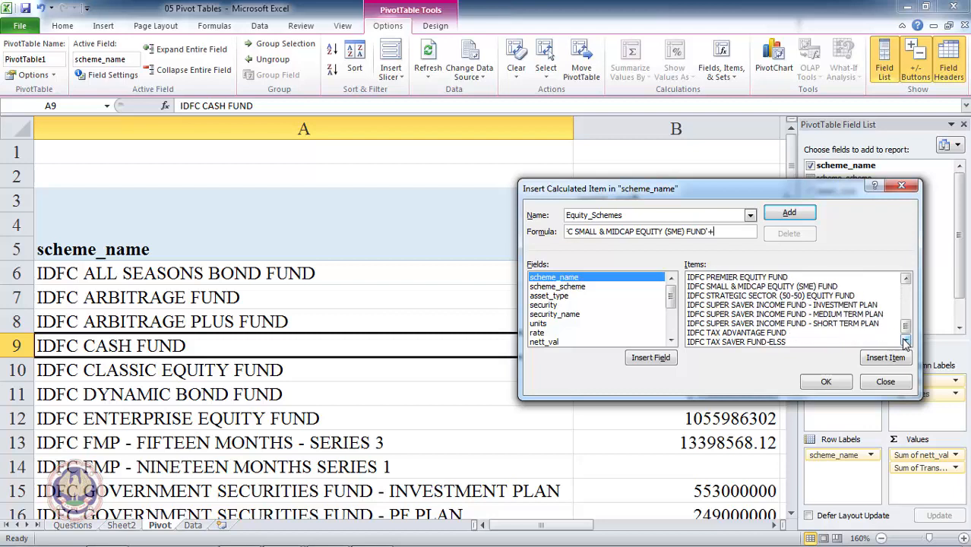
double_click(843, 297)
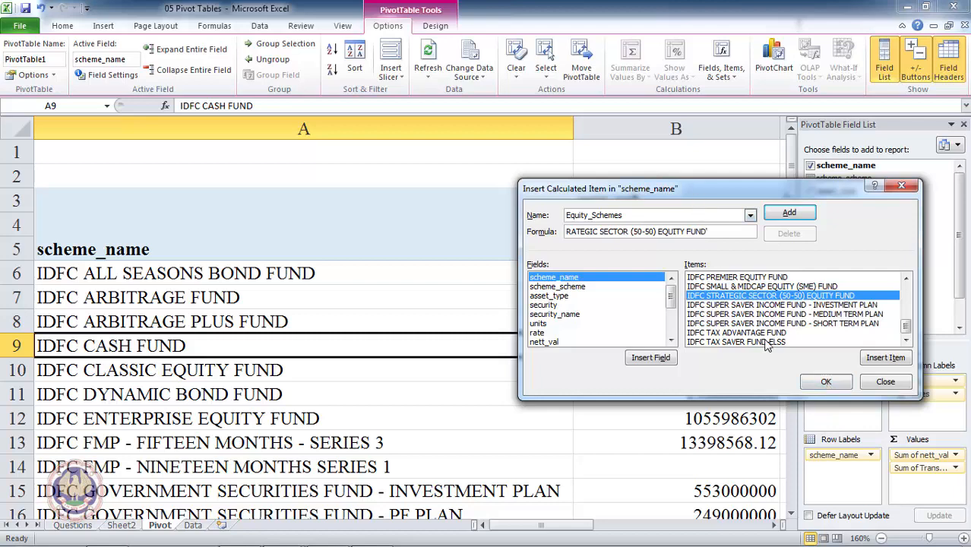
click(813, 384)
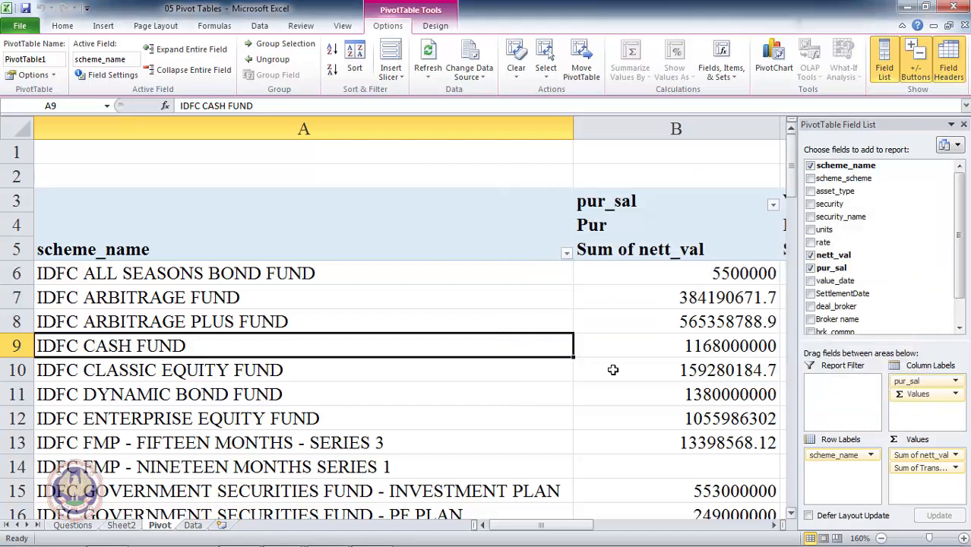
- Locate the new Equity_Schemes item at the end of the scheme_name row labels
click(462, 396)
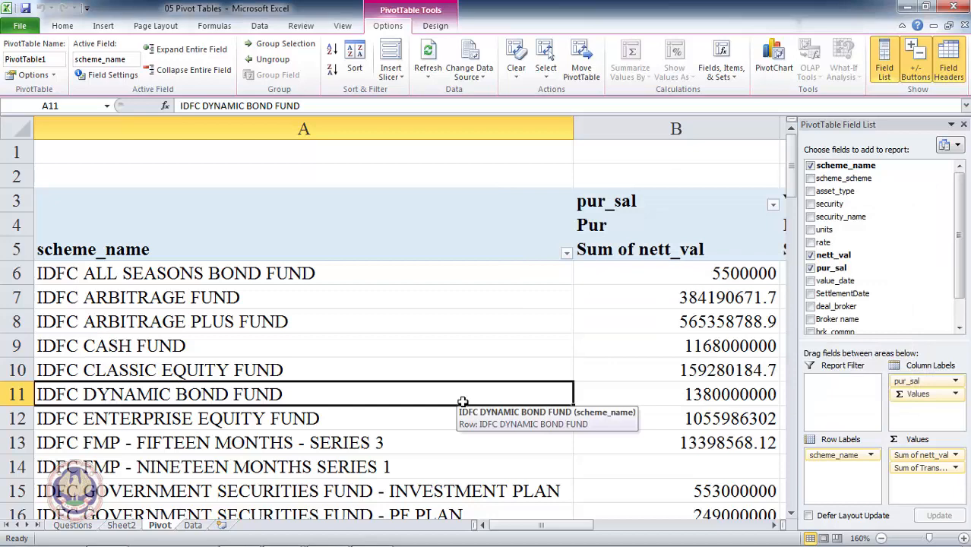
key(ctrl+Down)
key(Down)
key(Down)
key(Down)
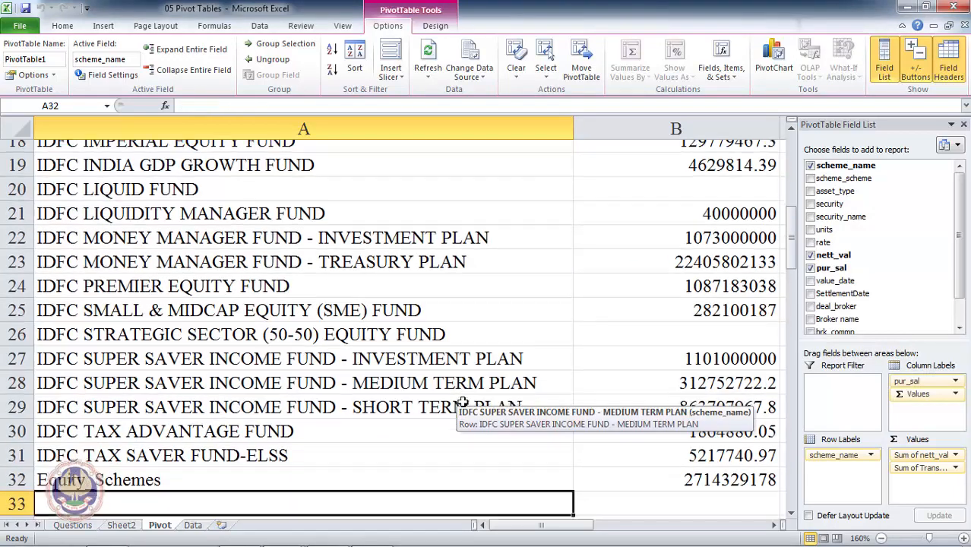
key(Up)
key(Up)
key(Up)
key(Up)
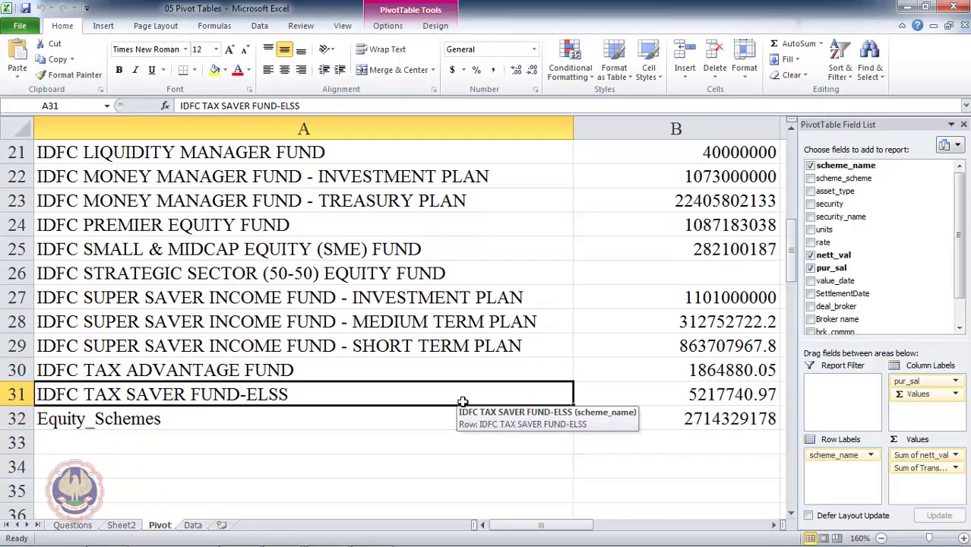
key(Down)
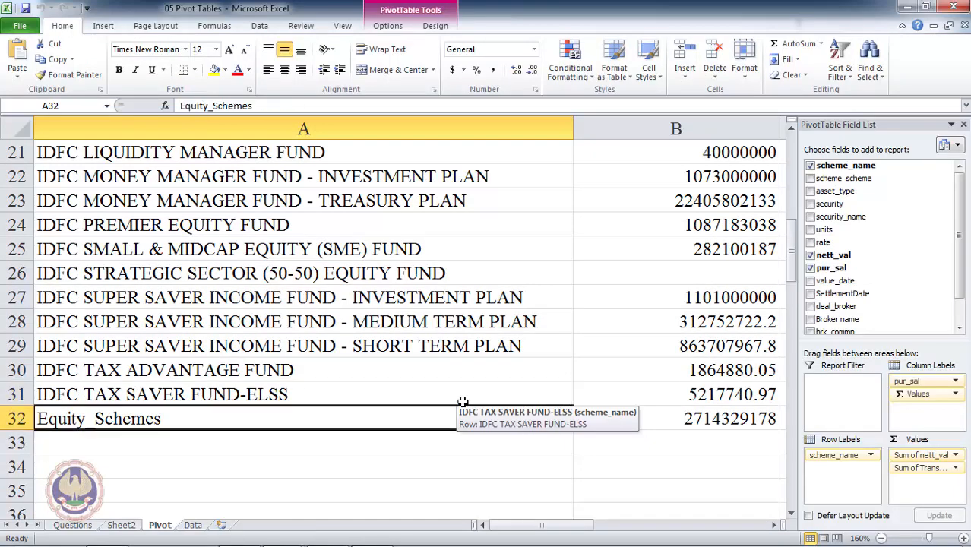
key(Down)
key(Down)
key(Up)
key(Up)
key(Up)
key(Down)
- Examine the formula and values in the Equity_Schemes row, and return to the scheme_name heading
key(Right)
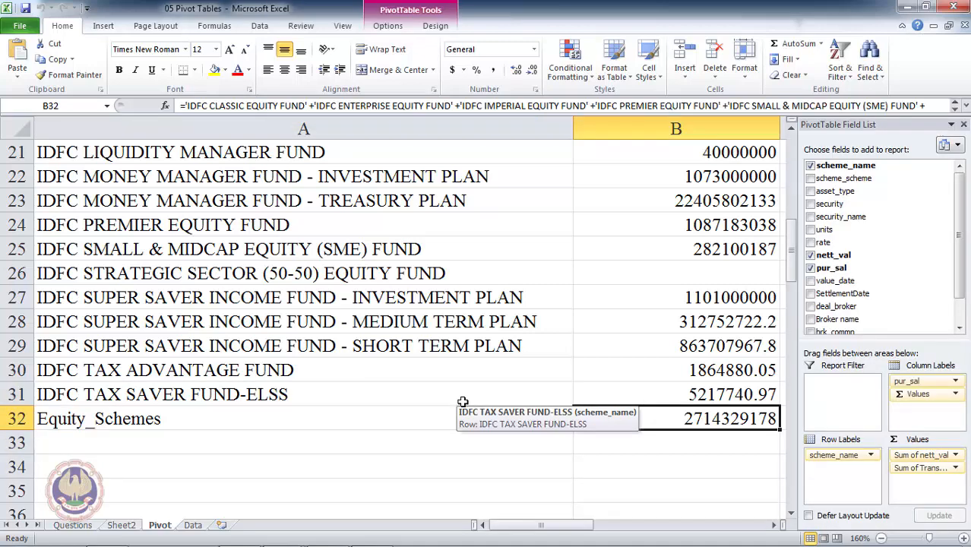
key(Right)
key(Right)
key(Left)
key(Left)
key(Left)
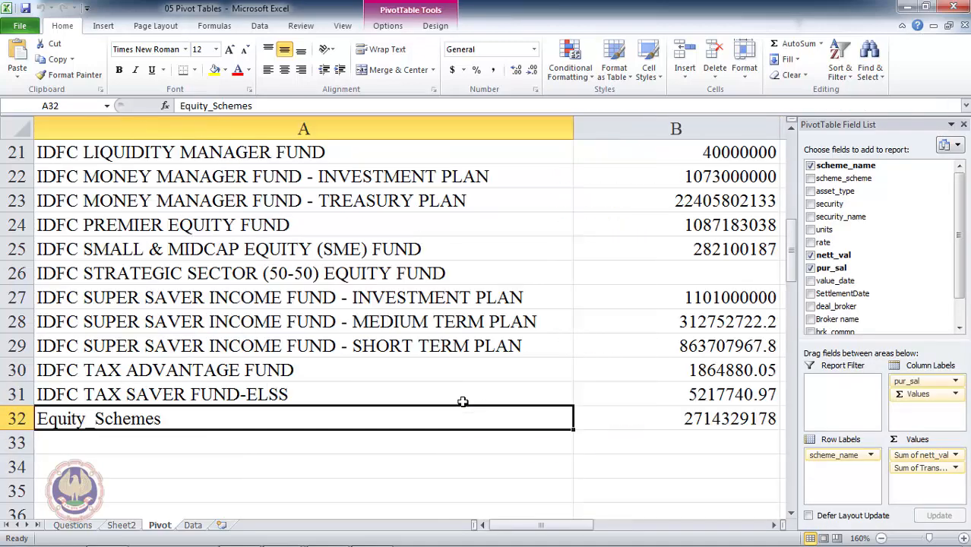
key(Up)
key(Up)
key(ctrl+Up)
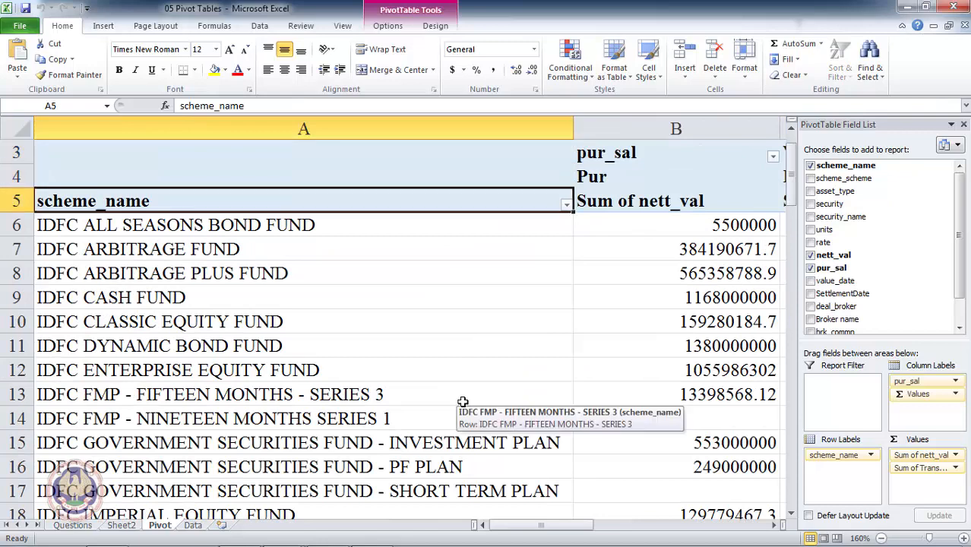
- Filter the scheme_name row labels to the items containing "equity"
click(567, 205)
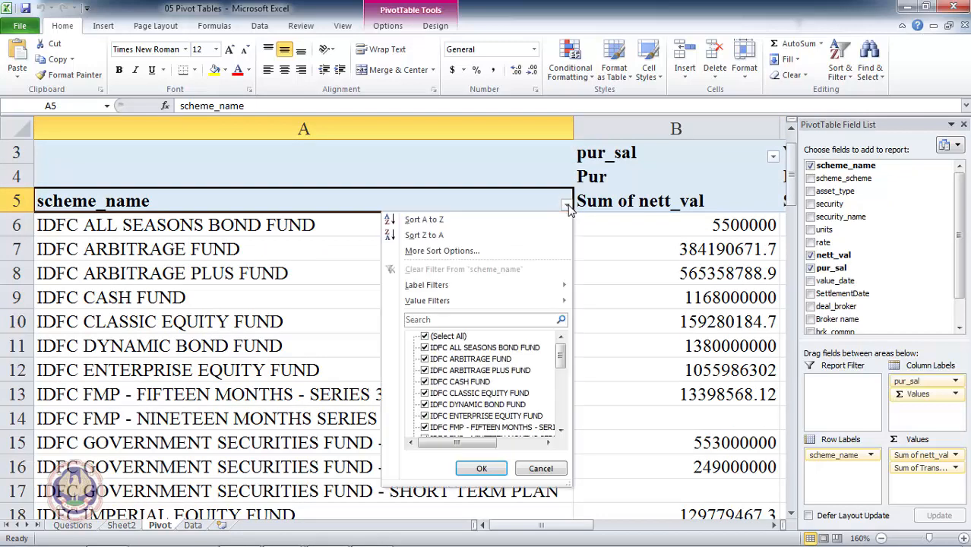
click(521, 323)
text(equity)
click(490, 469)
- Look across the Pur and Sal columns of nett_val and Transaction_Fee for the filtered equity funds
key(Down)
key(Down)
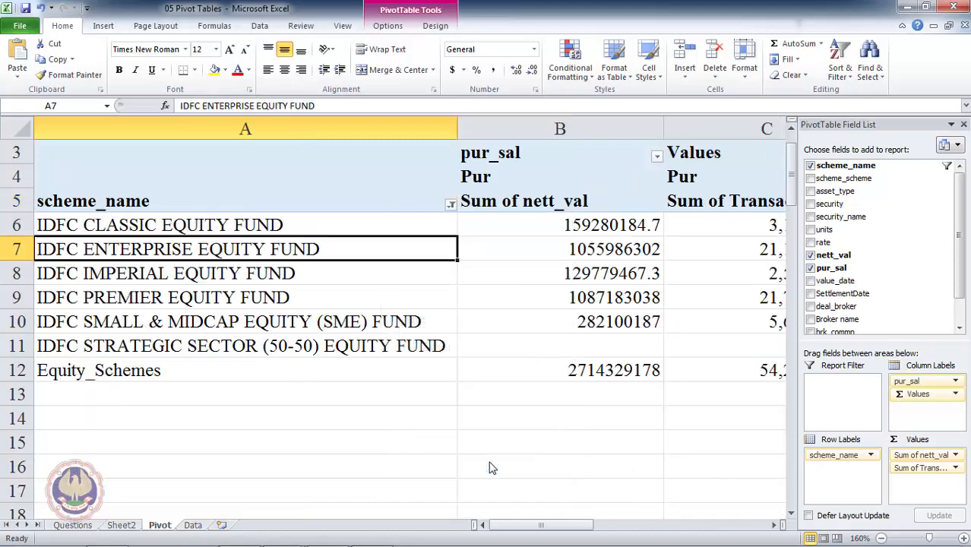
key(Right)
key(Right)
key(Right)
key(Right)
key(Right)
key(Left)
key(Left)
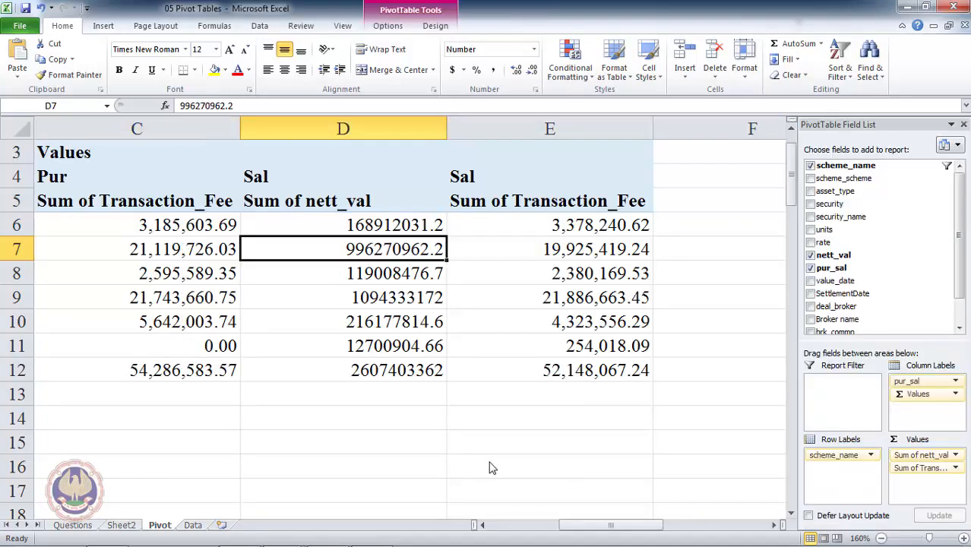
- Check the combined Sal nett_val of the six individual equity funds against the Equity_Schemes row
key(Up)
key(shift+Down)
key(shift+Down)
key(shift+Down)
key(shift+Down)
key(shift+Down)
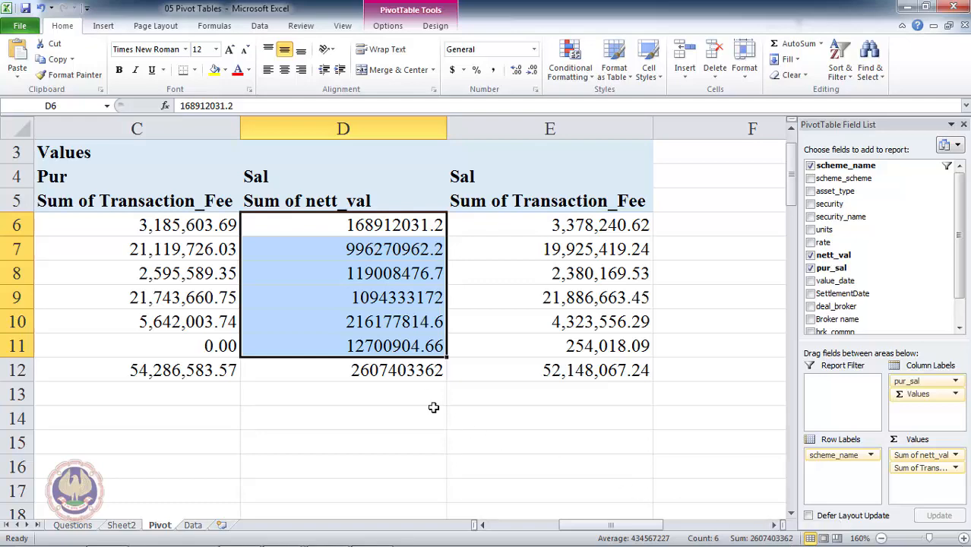
click(424, 368)
key(Left)
key(Left)
key(Left)
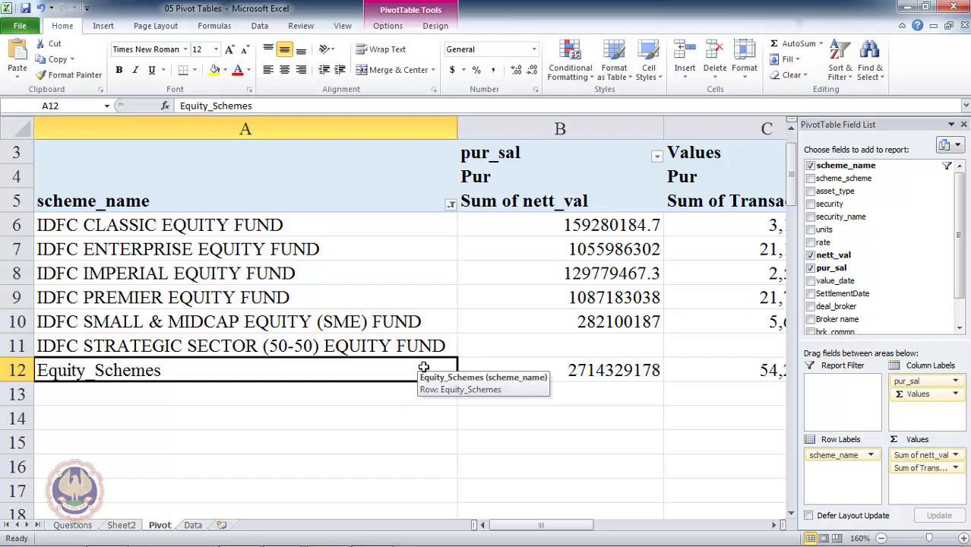
- Reselect all items in the scheme_name filter to show every scheme again
key(ctrl+Up)
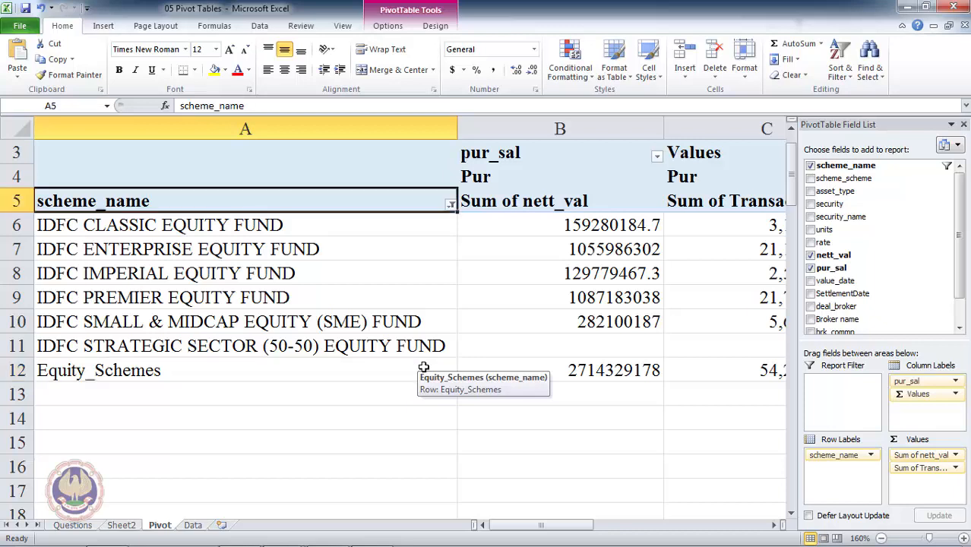
click(451, 205)
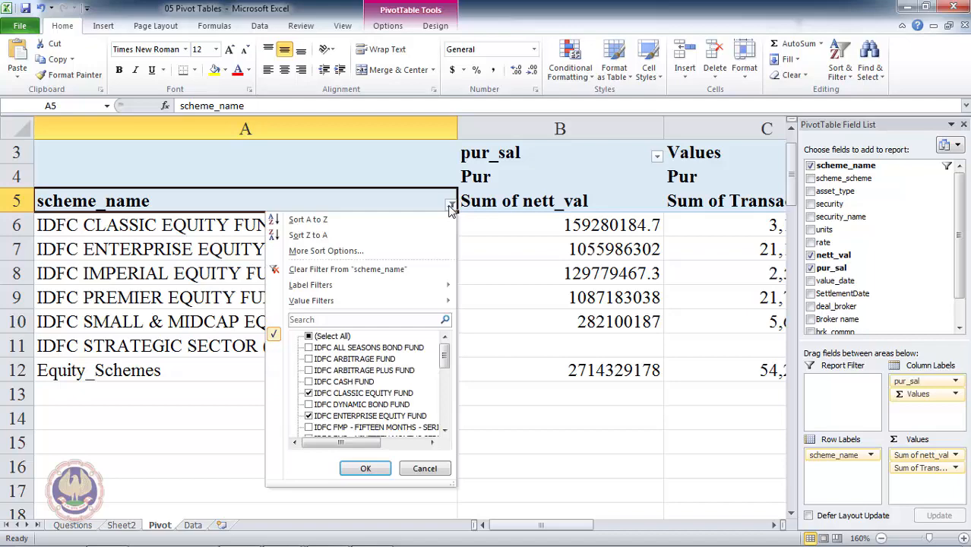
click(308, 336)
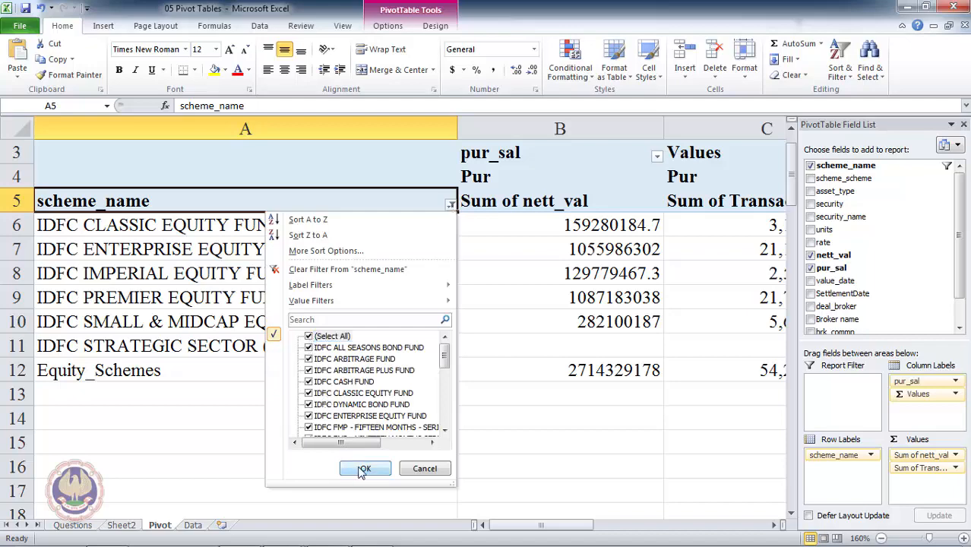
click(364, 469)
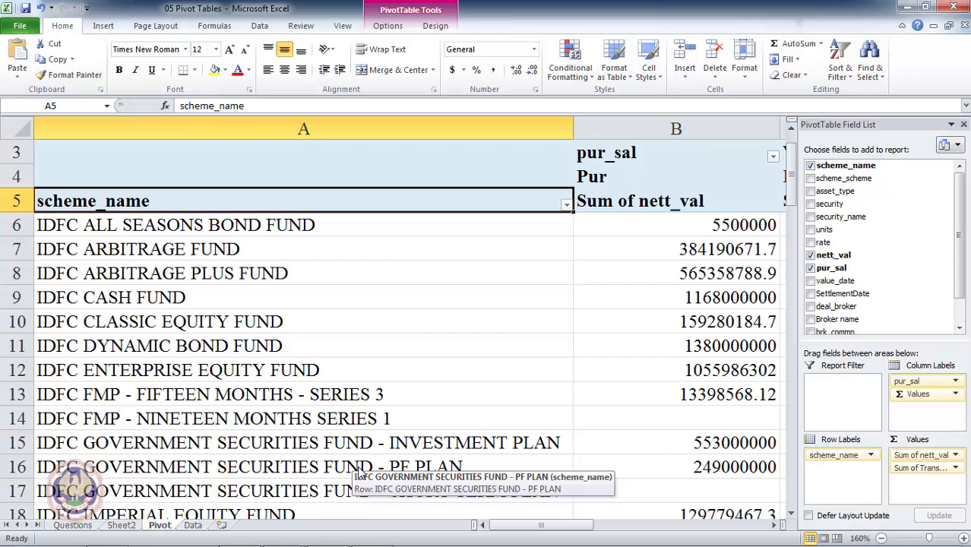
- Display the PivotTable design options and select the Pur nett_val cell of IDFC ARBITRAGE PLUS FUND
click(436, 27)
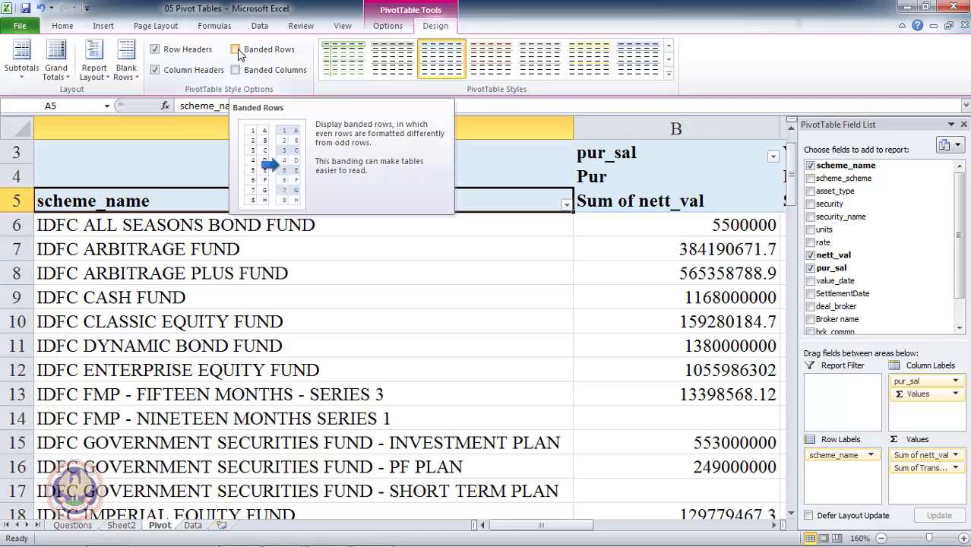
click(720, 281)
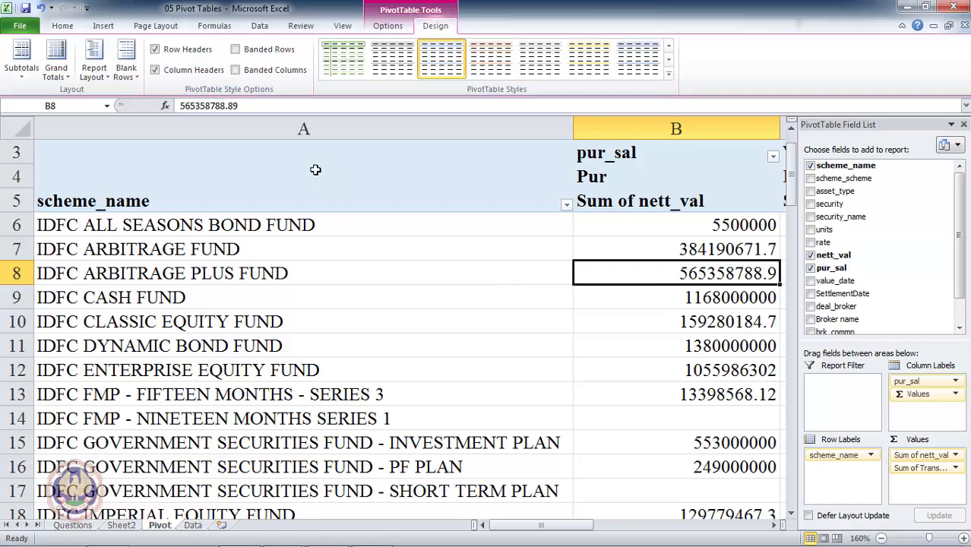
- Turn on banded rows for the pivot table to see their effect, and turn them off again
click(236, 51)
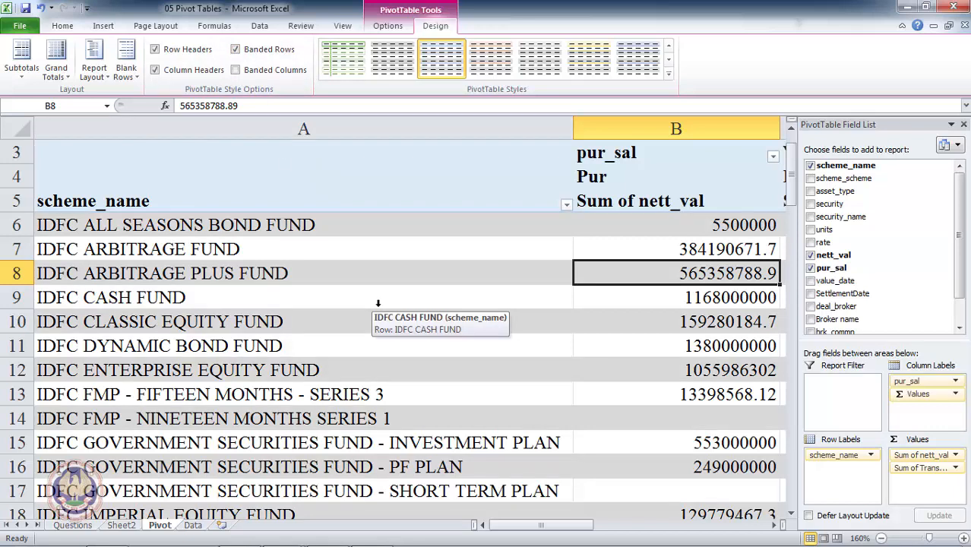
key(Left)
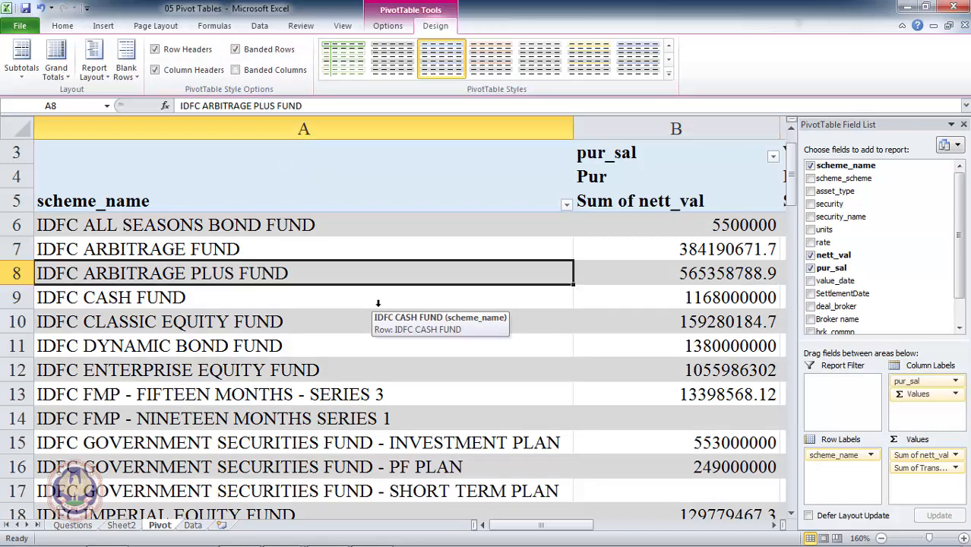
key(Right)
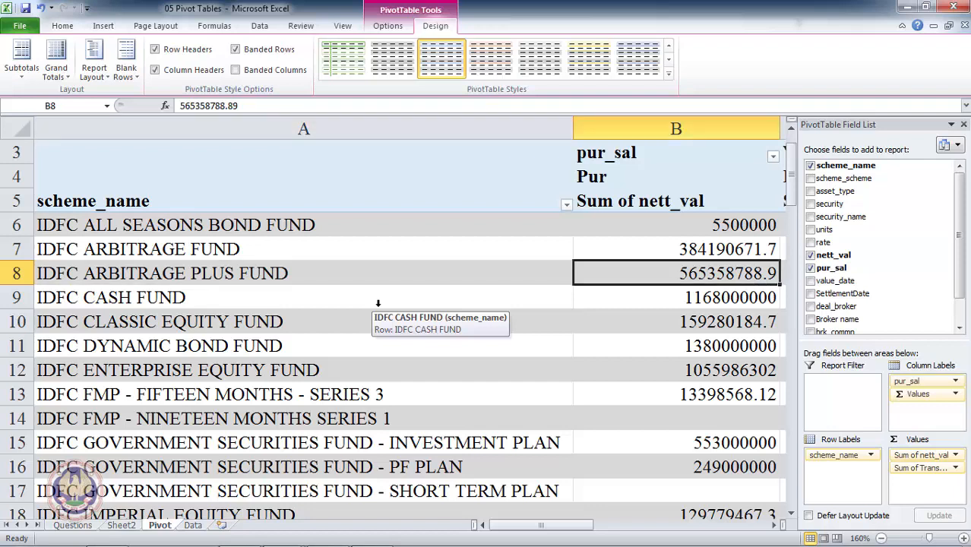
key(Left)
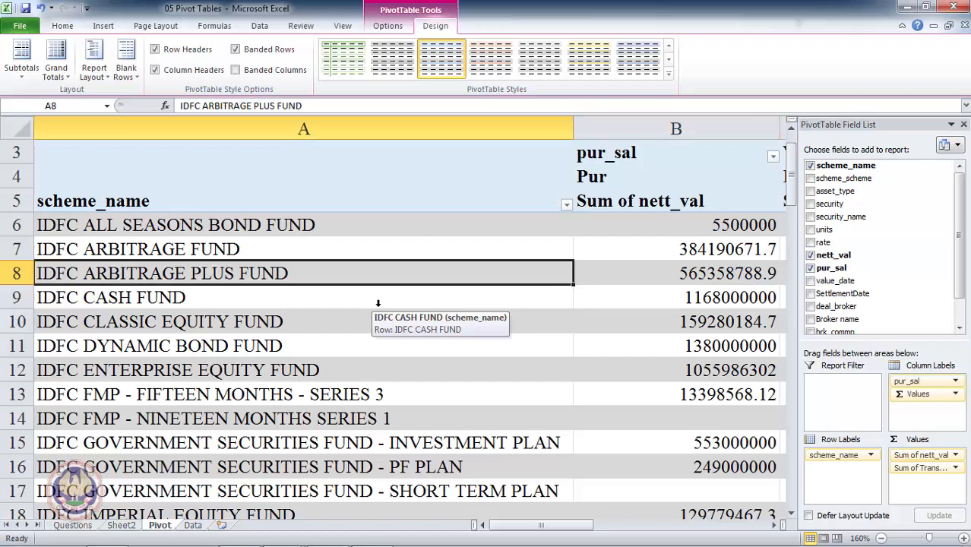
click(237, 50)
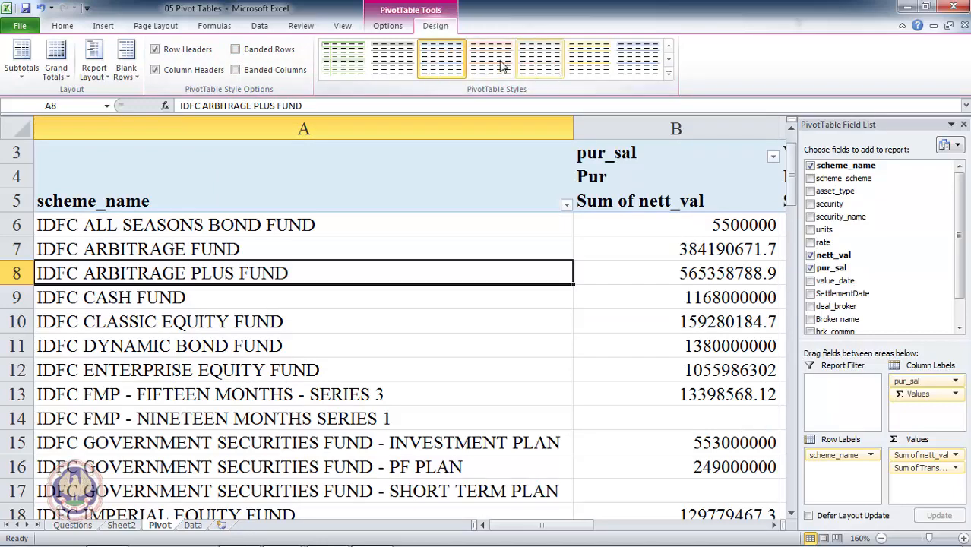
- Look through the light, medium and dark PivotTable styles without applying a new one
click(668, 73)
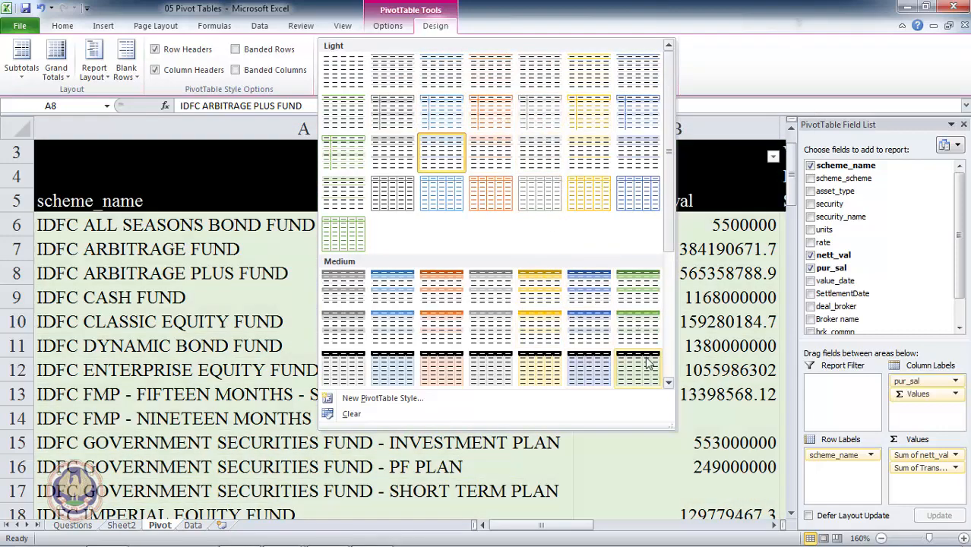
click(668, 387)
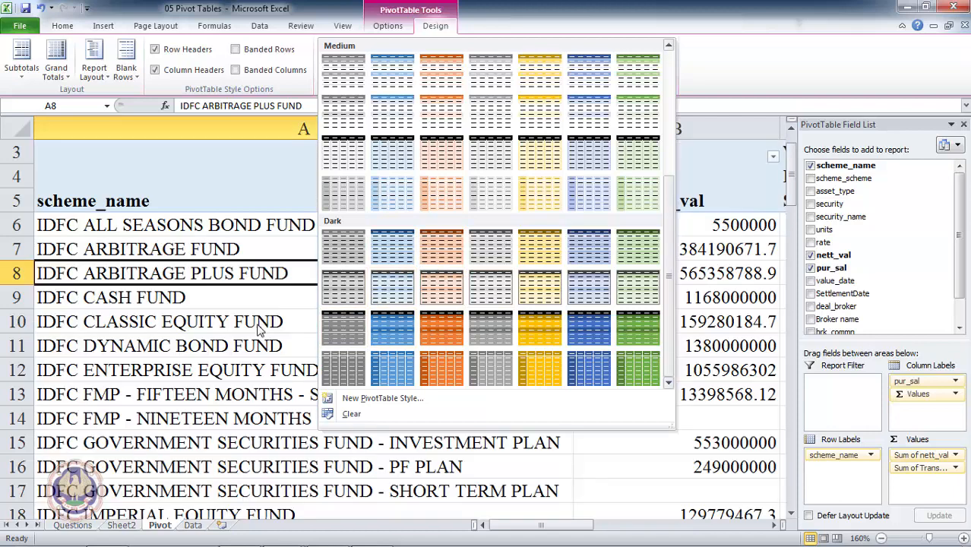
click(258, 327)
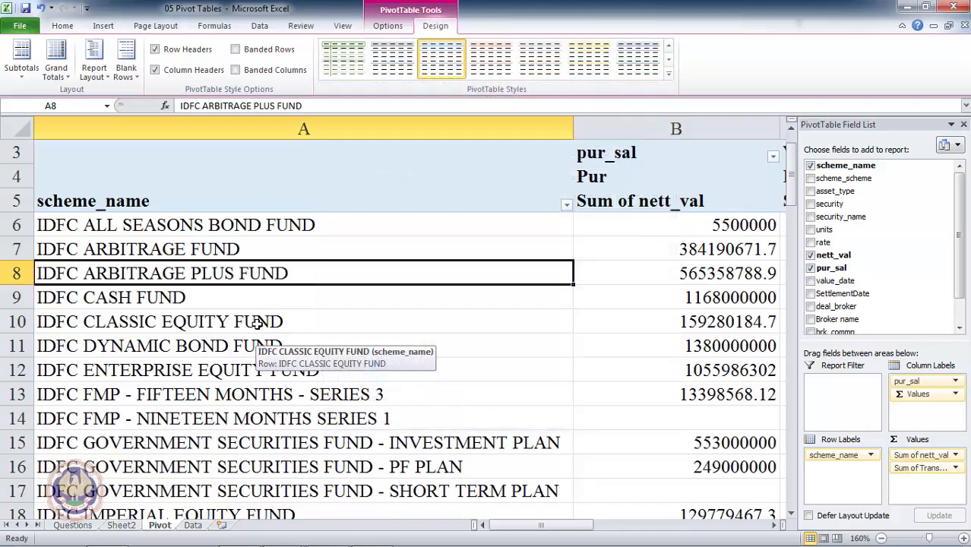
click(259, 324)
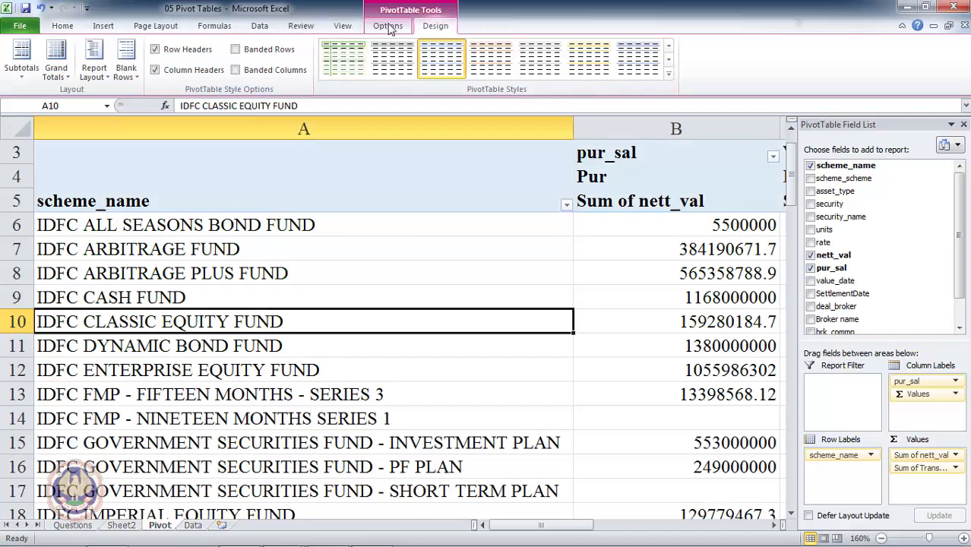
- Name the pivot table Trades and set its empty cells to show 0
click(390, 26)
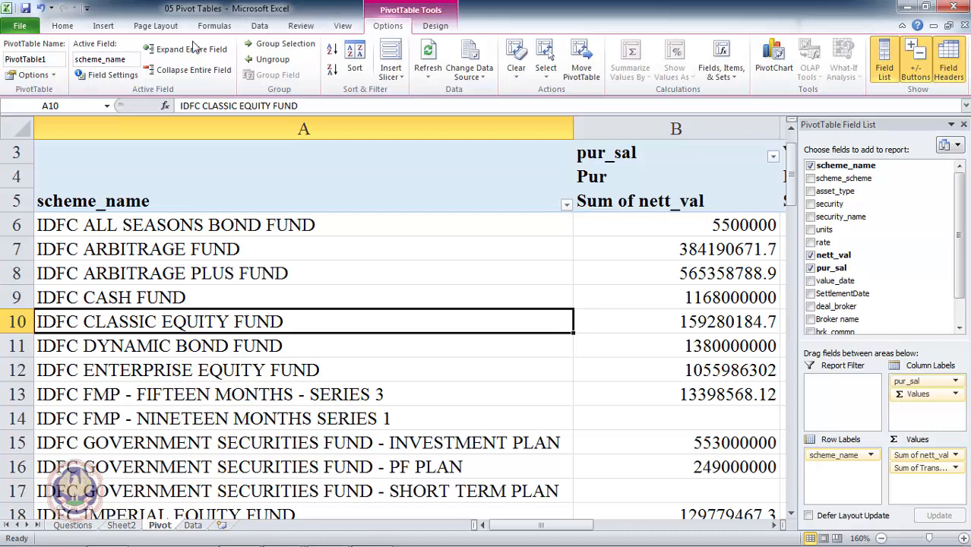
click(40, 80)
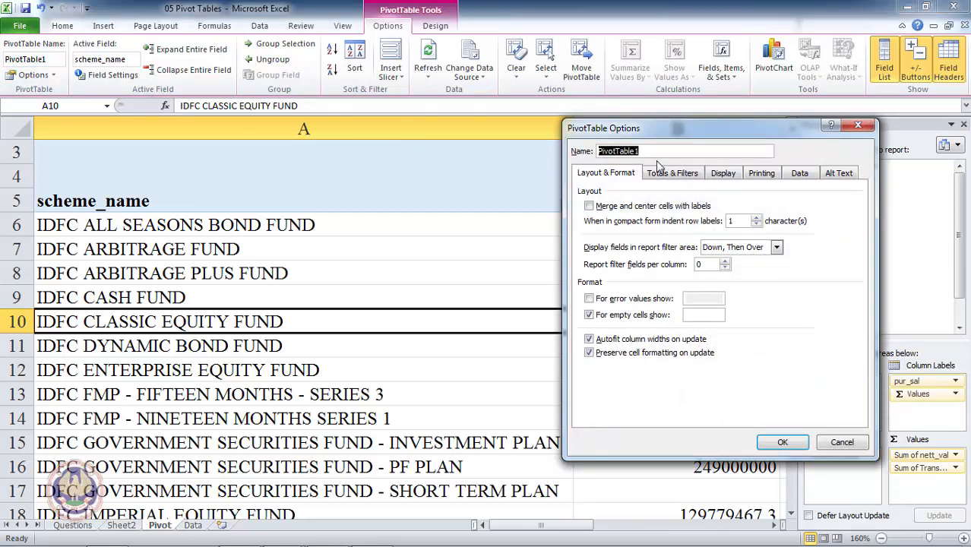
text(Trades)
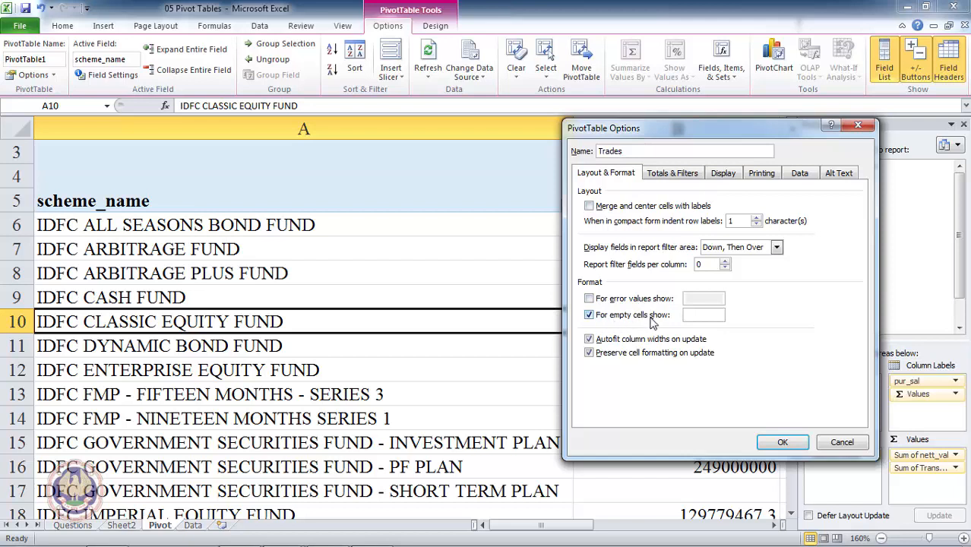
click(691, 318)
text(0)
- Enable refreshing the pivot table's data when opening the file, review the remaining option pages, and apply the options
click(798, 175)
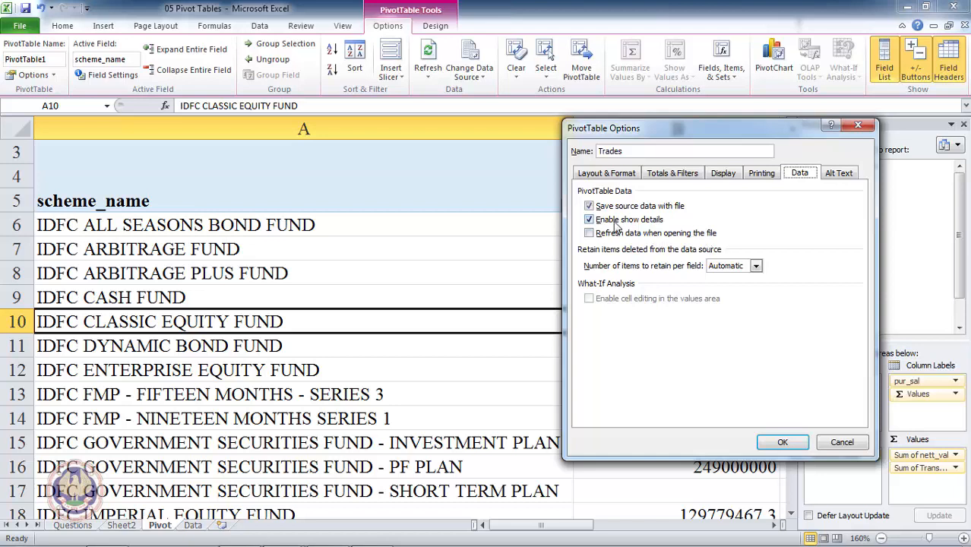
click(590, 233)
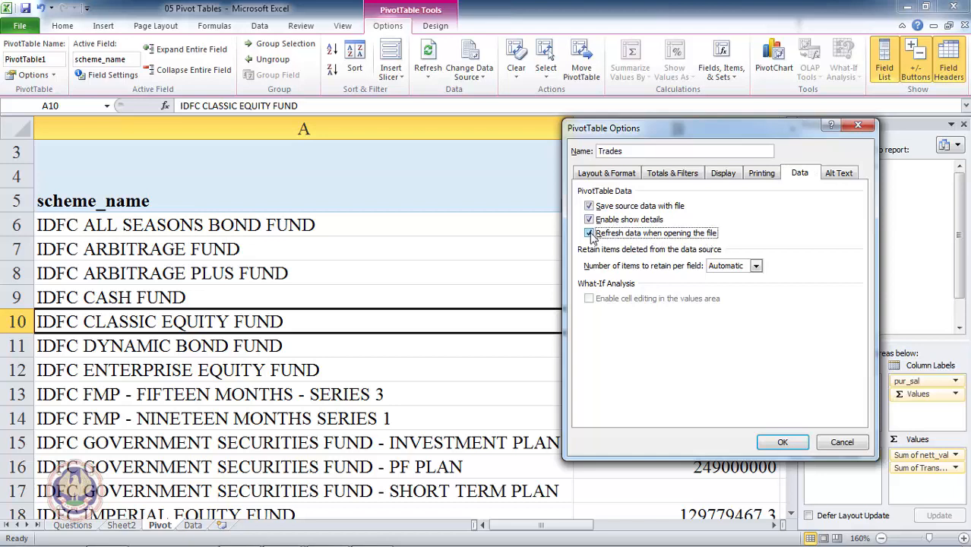
click(760, 174)
click(730, 174)
click(692, 175)
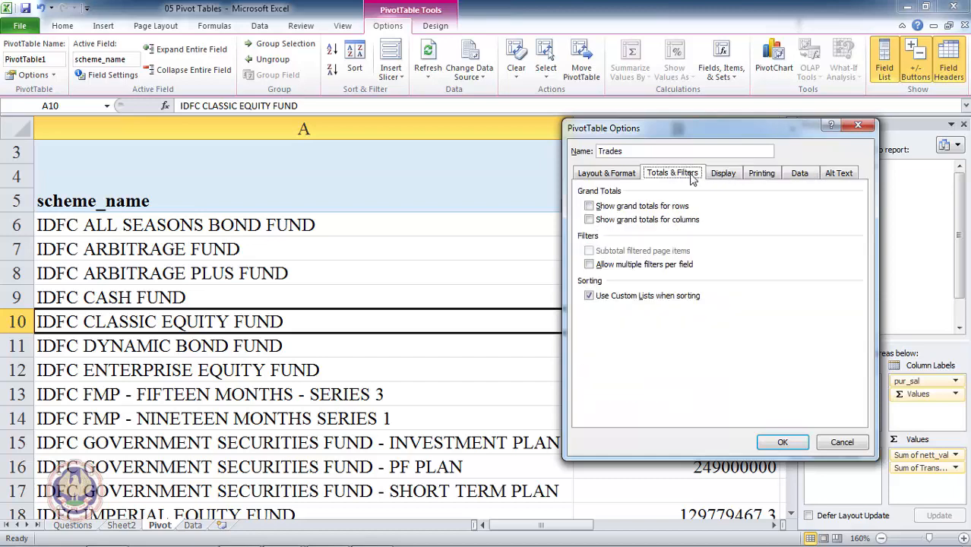
click(619, 177)
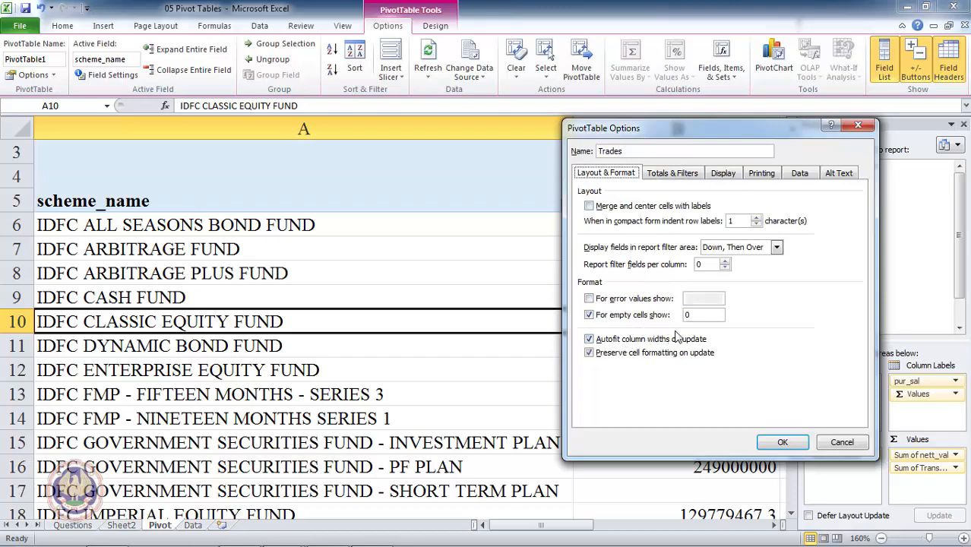
click(783, 443)
- Examine how the empty cells are shown in the pivot table's purchase and sale value columns
click(758, 427)
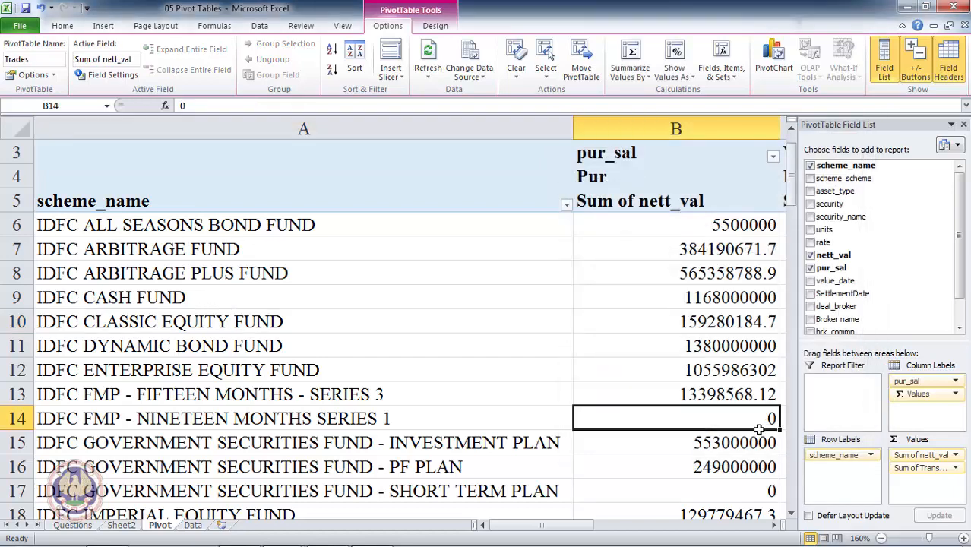
key(Right)
key(Left)
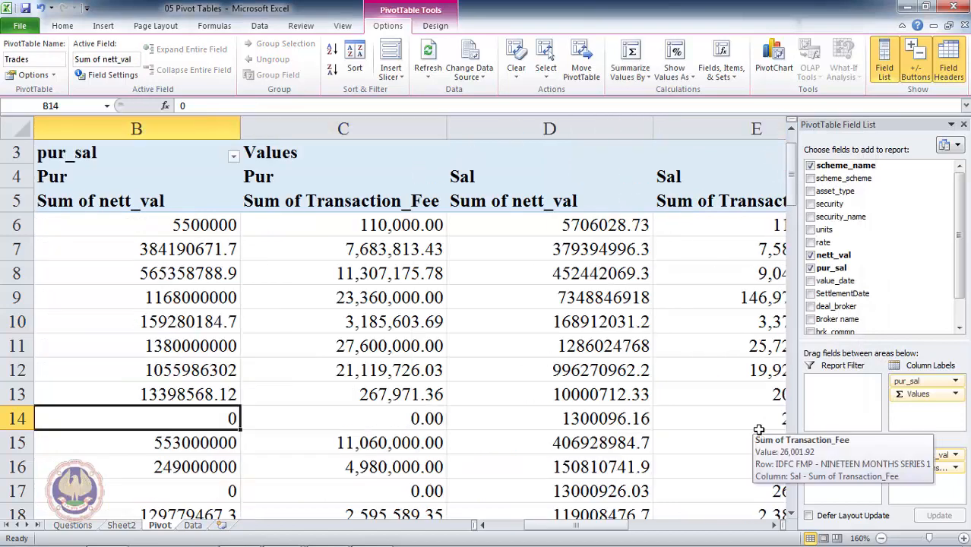
key(Down)
key(Down)
key(Down)
key(Down)
key(Up)
key(Up)
key(Left)
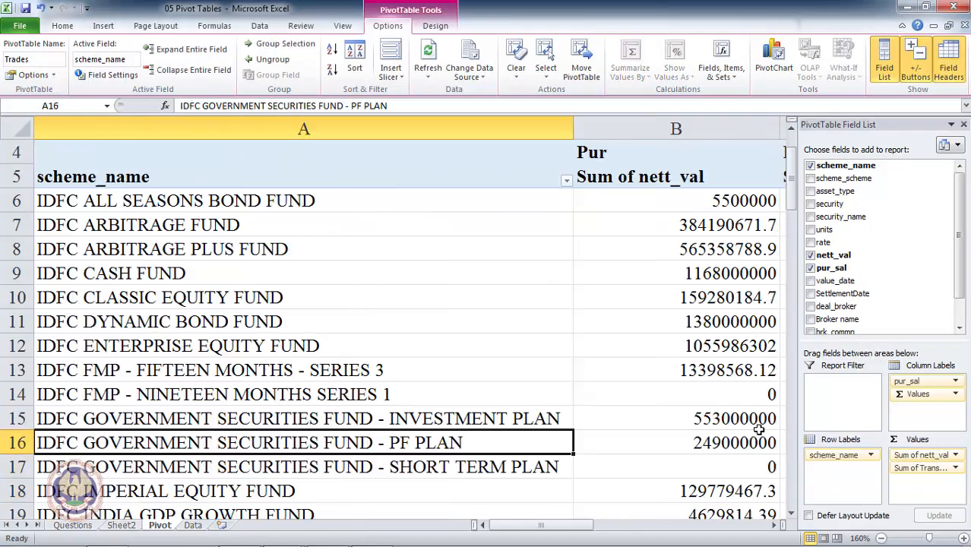
key(Up)
key(Up)
key(Up)
key(Up)
key(Up)
key(Up)
key(Up)
key(Up)
key(Up)
key(Up)
key(Up)
key(Up)
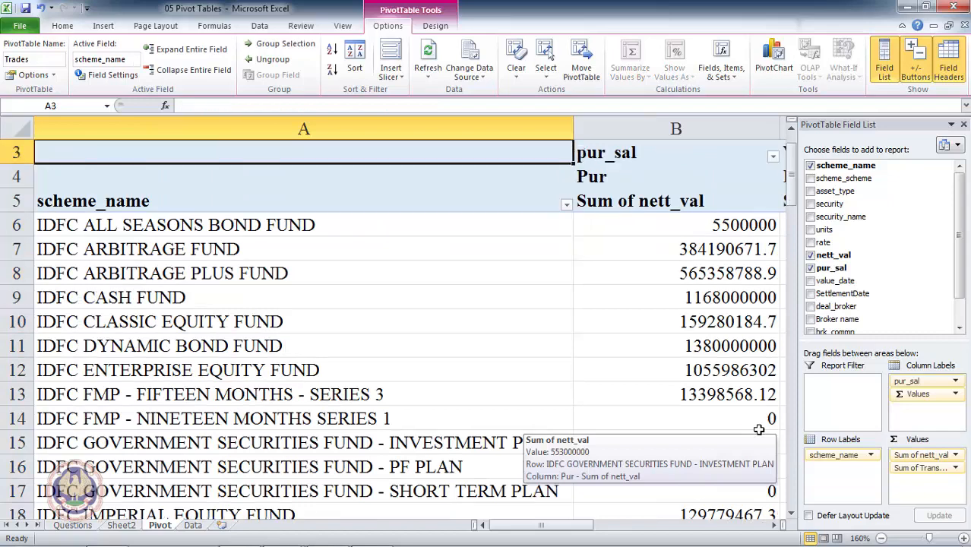
key(Down)
key(Down)
key(Down)
key(Down)
key(Down)
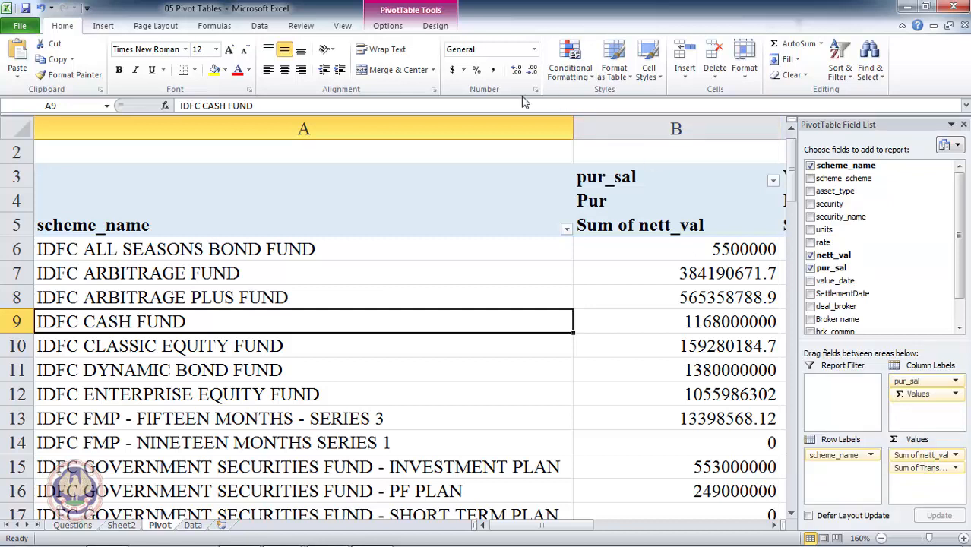
click(401, 29)
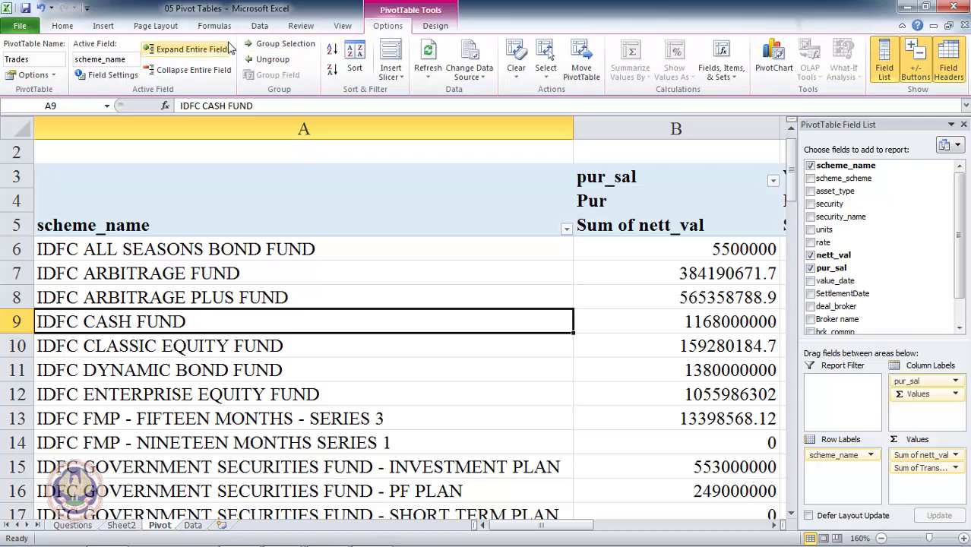
click(444, 27)
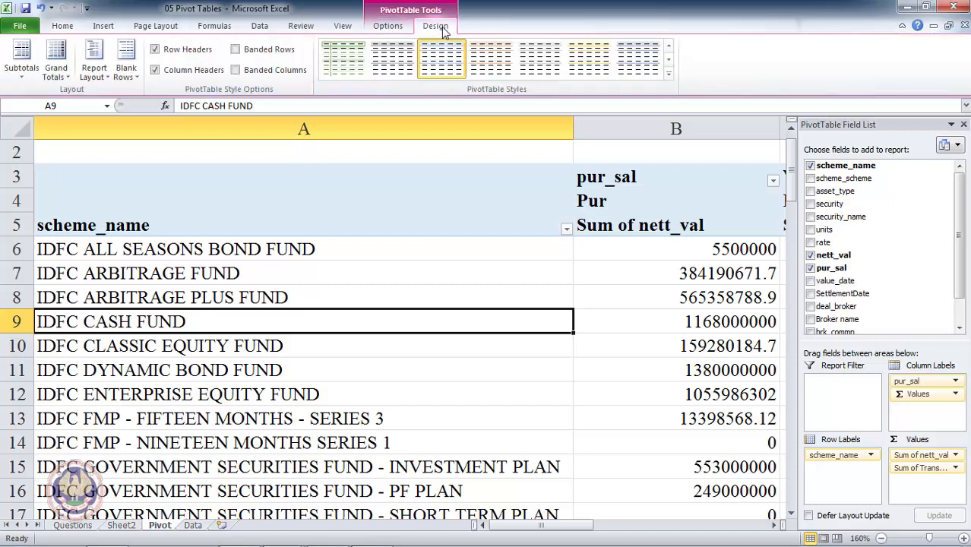
click(388, 26)
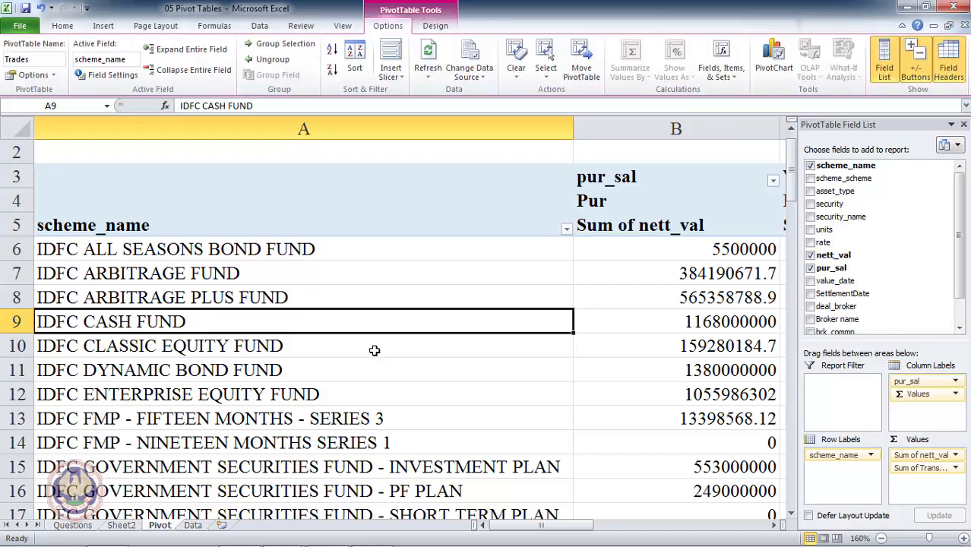
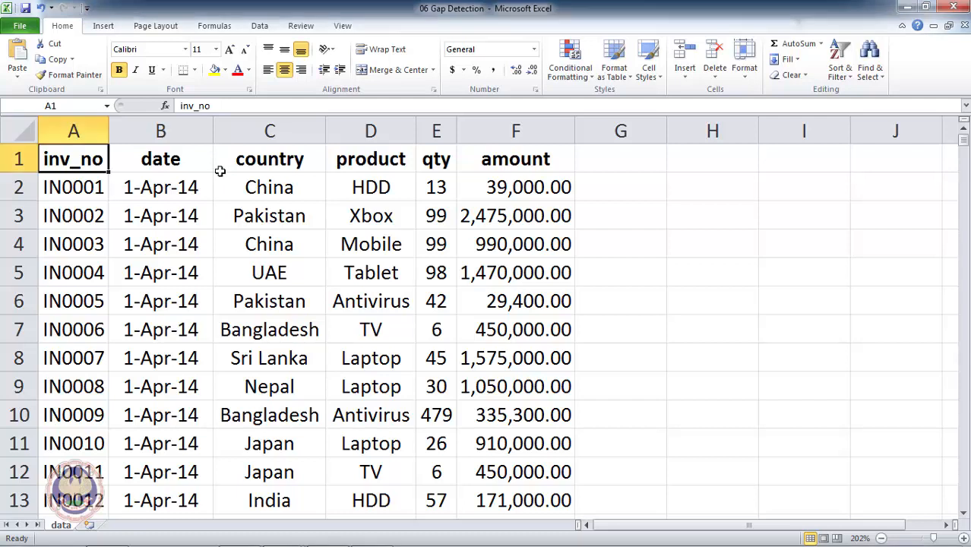
- Examine the column headings from inv_no to amount in the 06 Gap Detection workbook
key(Down)
key(Down)
key(Down)
key(Down)
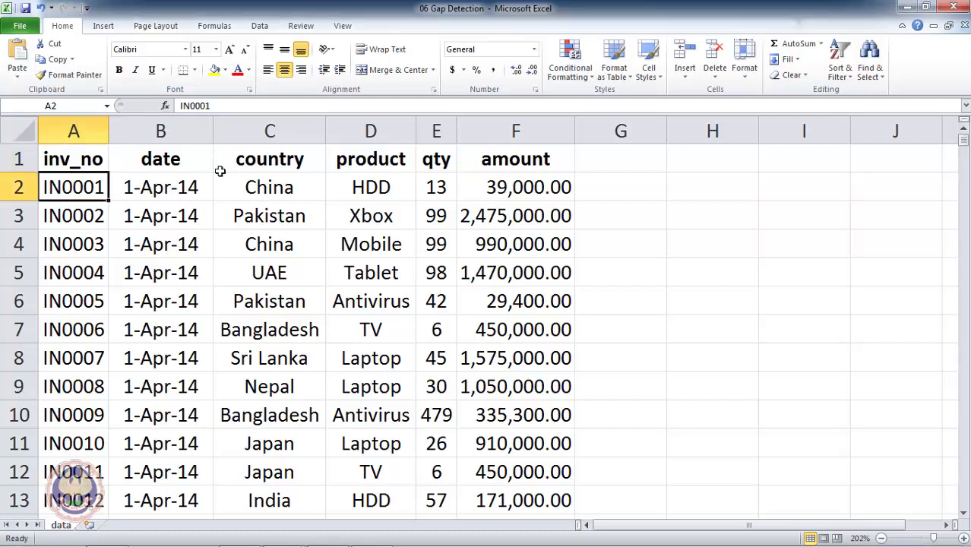
key(Up)
key(Up)
key(Up)
key(Up)
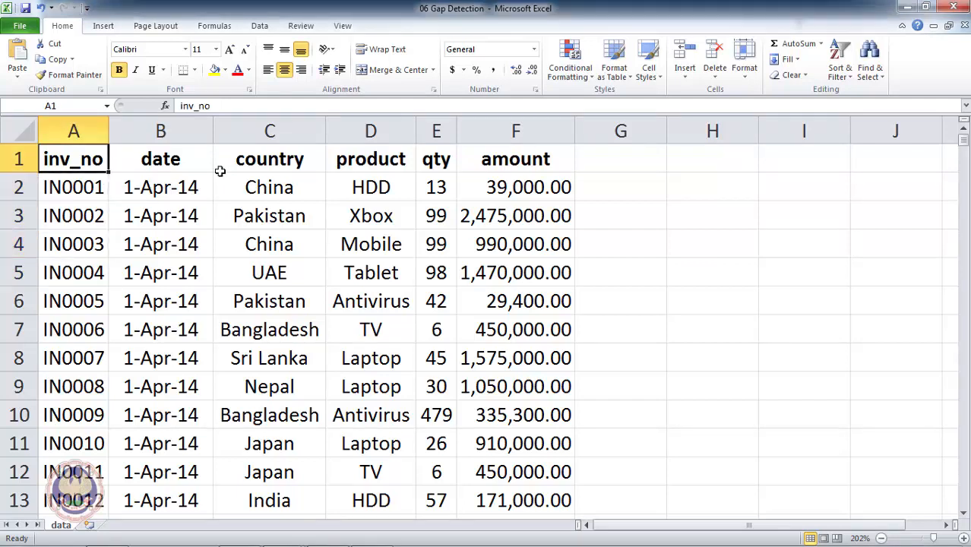
key(Right)
key(Right)
key(Right)
key(Right)
key(Right)
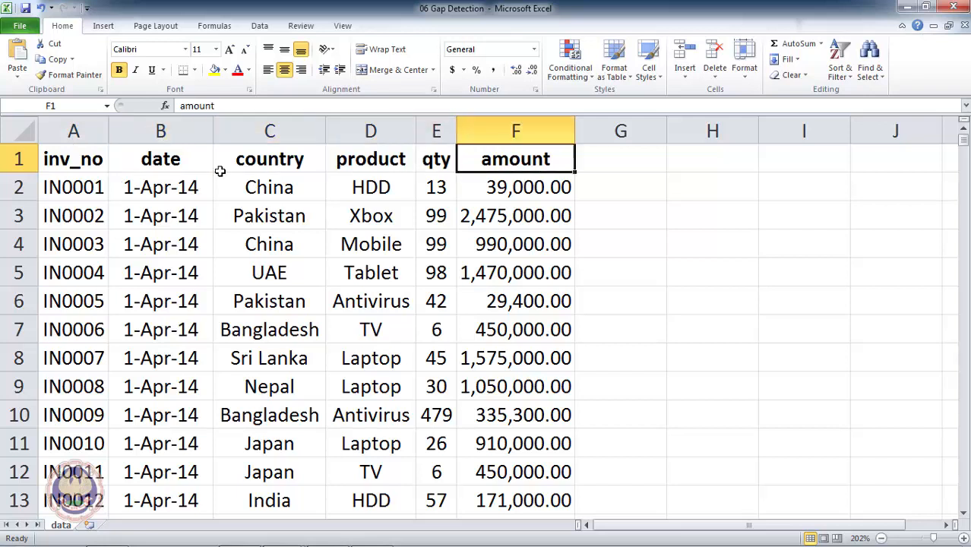
key(Left)
key(Left)
key(Left)
key(Left)
key(Left)
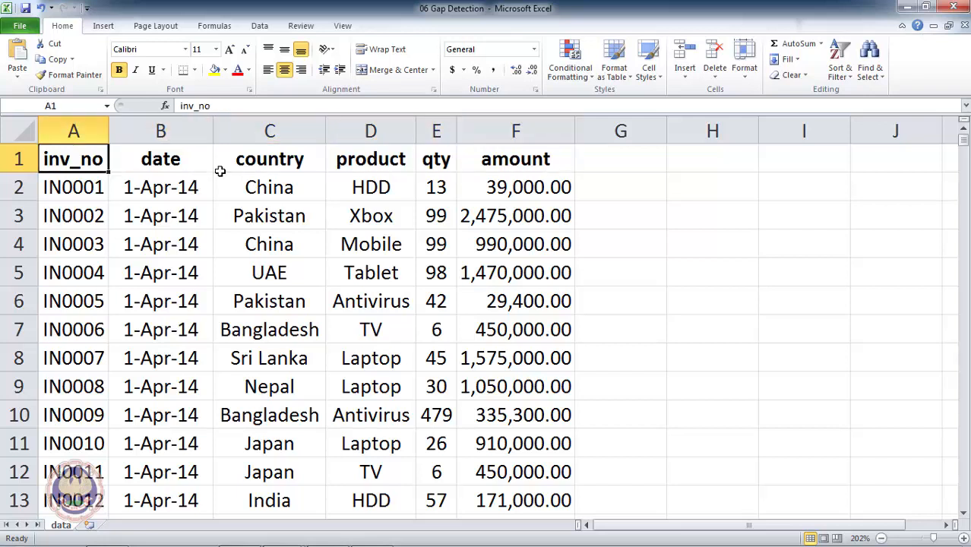
- Examine the inv_no sequence from the first invoice down to the last row of the data
key(Down)
key(Down)
key(Down)
key(Down)
key(Down)
key(Down)
key(Down)
key(Down)
key(Down)
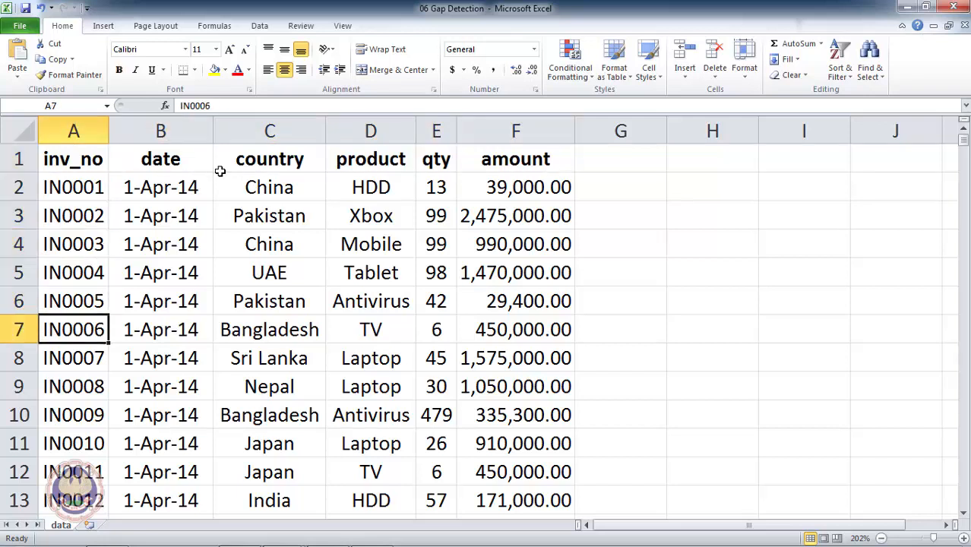
key(Down)
key(Down)
key(Down)
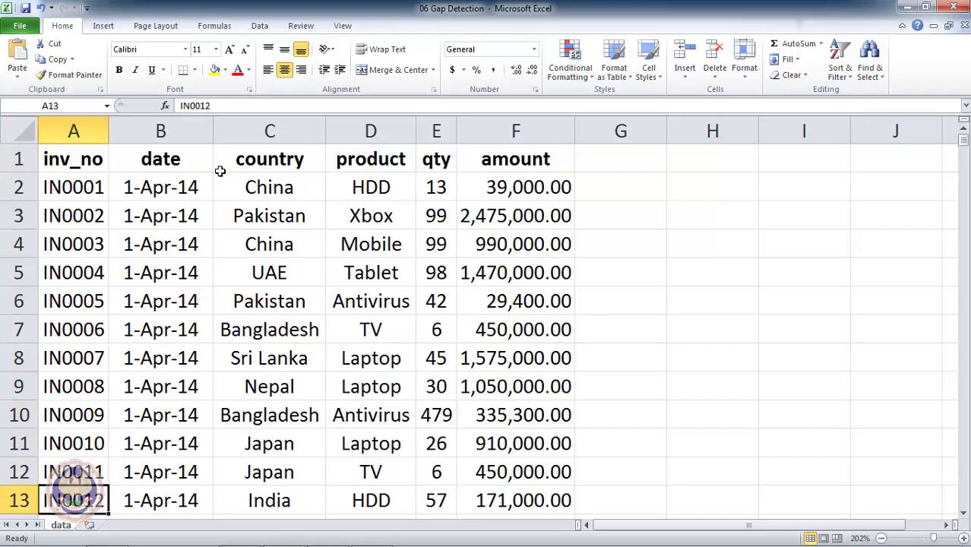
key(ctrl+Down)
key(Down)
key(Down)
key(Down)
key(ctrl+Up)
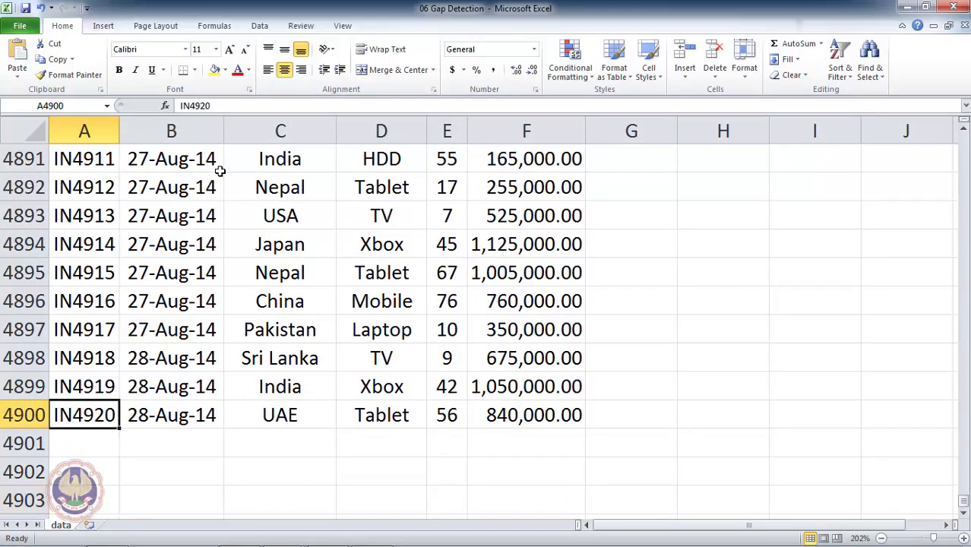
key(ctrl+Up)
key(Down)
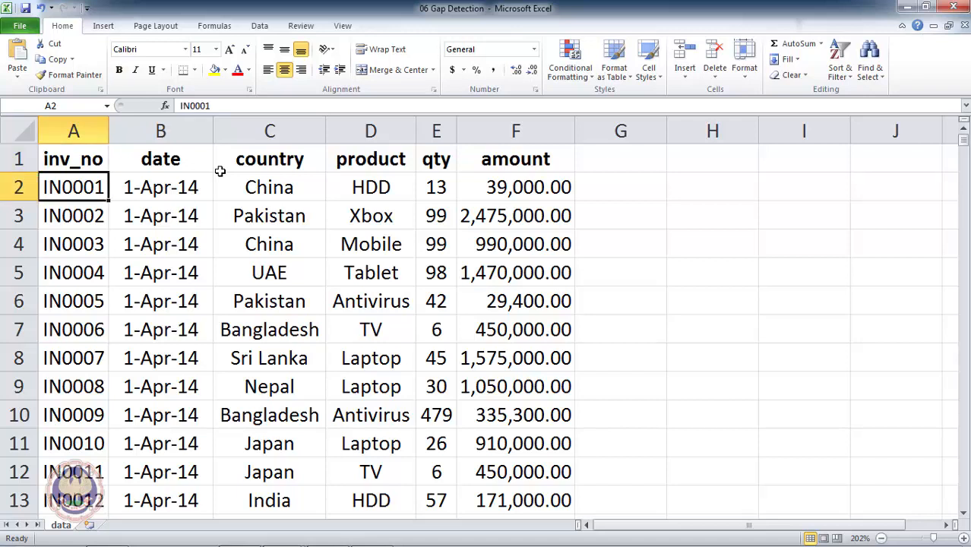
key(Down)
key(Down)
key(Up)
key(Up)
key(Up)
key(Down)
key(Down)
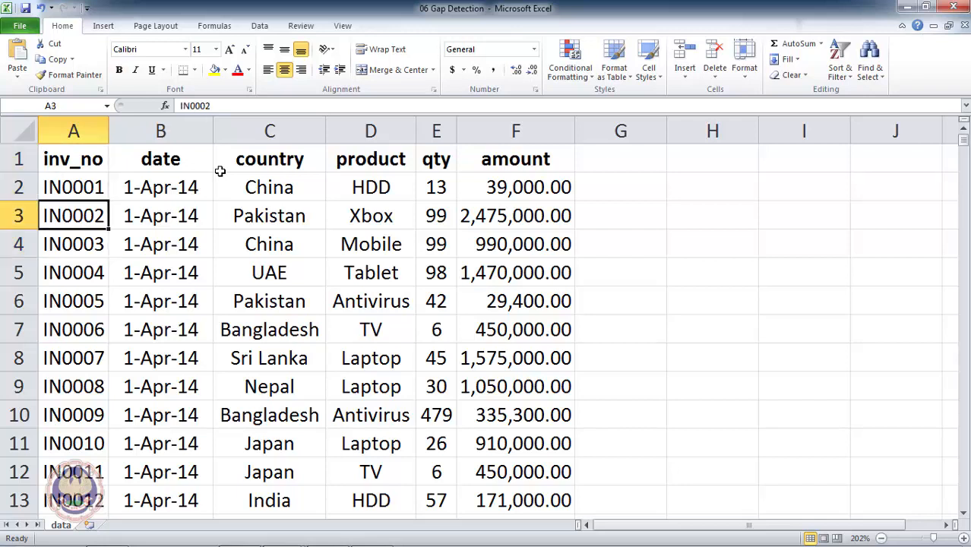
- Try to calculate the difference between consecutive invoice numbers in cell G3 with the formula =A3-A2
key(Right)
key(Right)
key(Right)
key(Right)
key(Right)
key(Right)
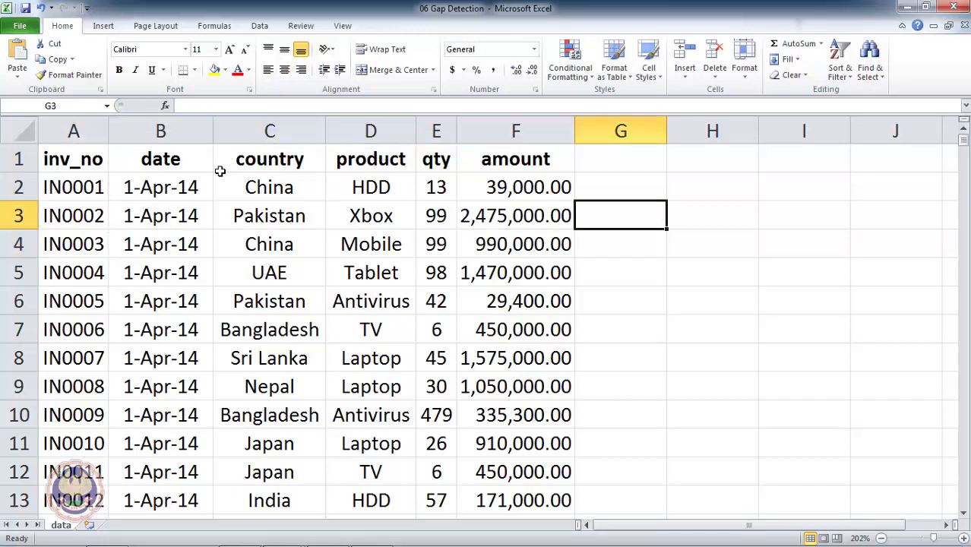
text(=)
key(Left)
key(Left)
key(Left)
key(Left)
key(Left)
key(Left)
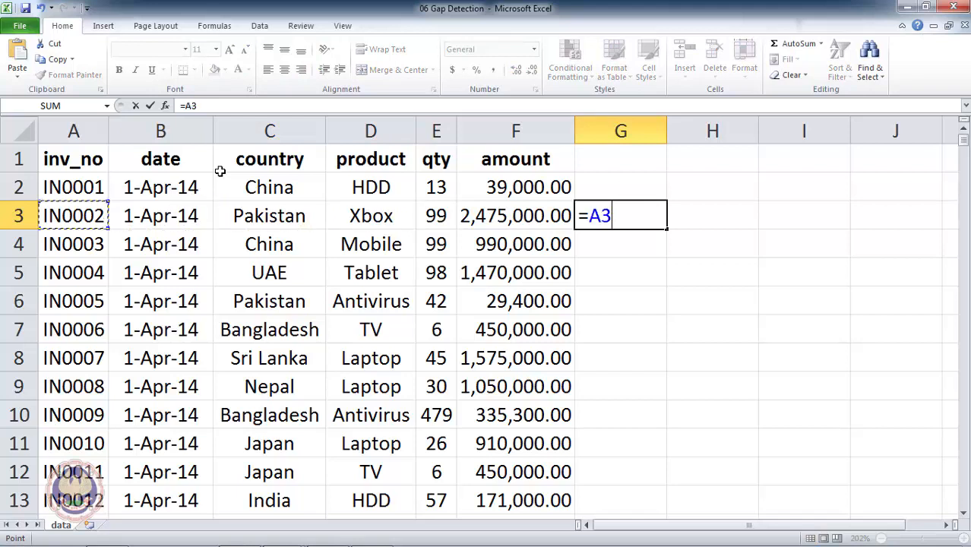
text(-)
key(Up)
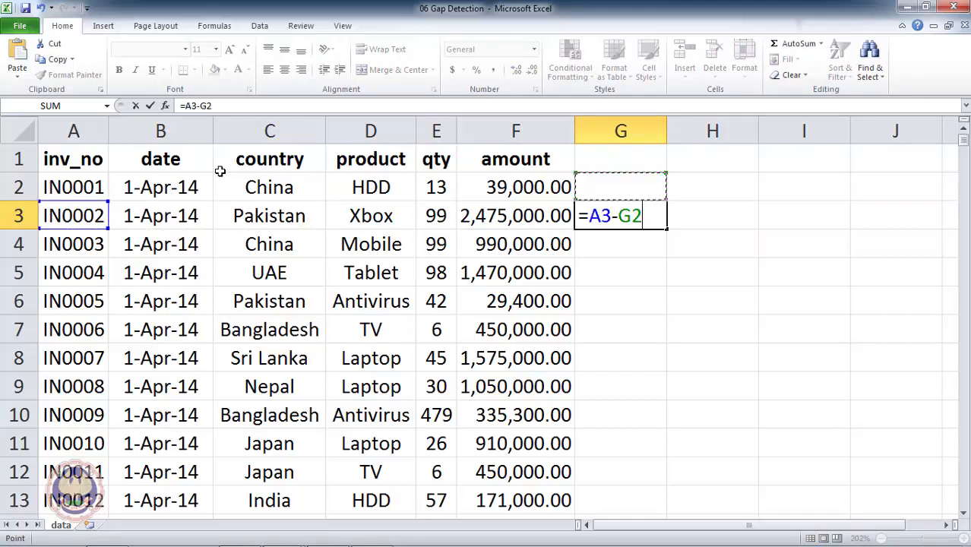
key(Left)
key(Left)
key(Left)
key(Left)
key(Left)
key(Left)
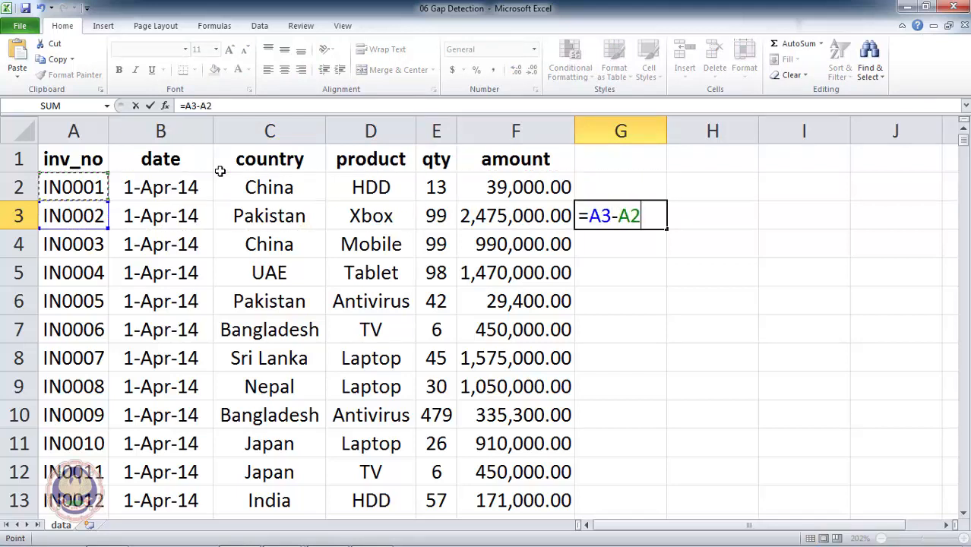
key(Return)
key(Up)
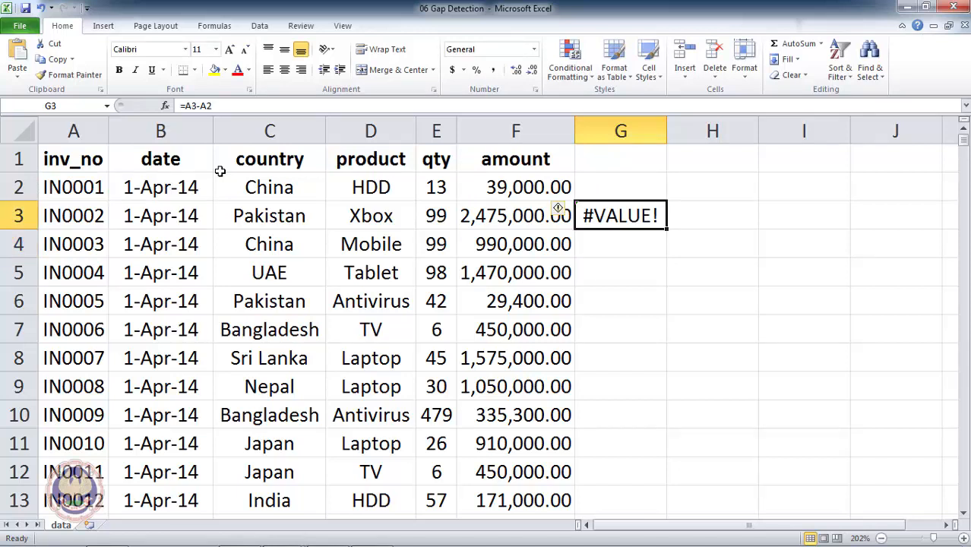
- Inspect the cell references of the subtraction formula in G3 and clear the cell
key(F2)
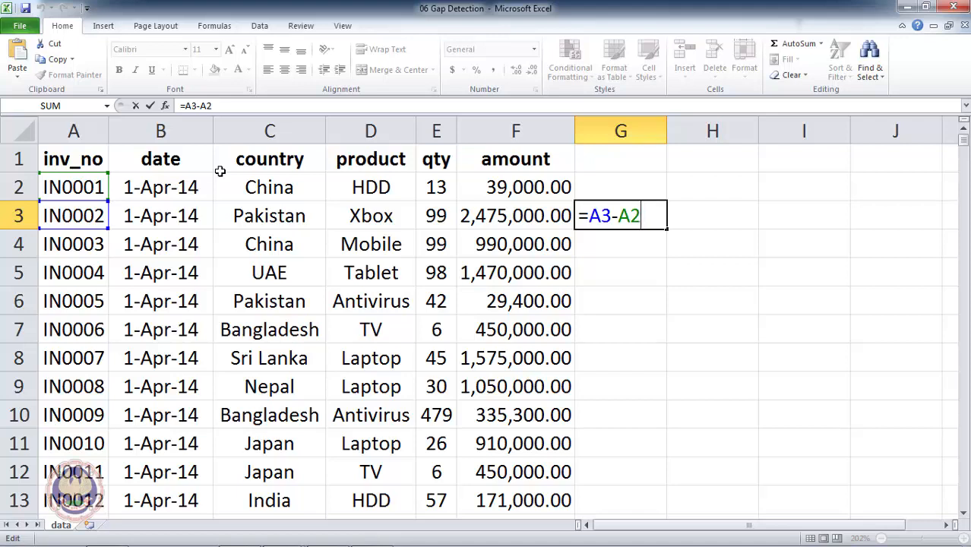
key(ctrl+Return)
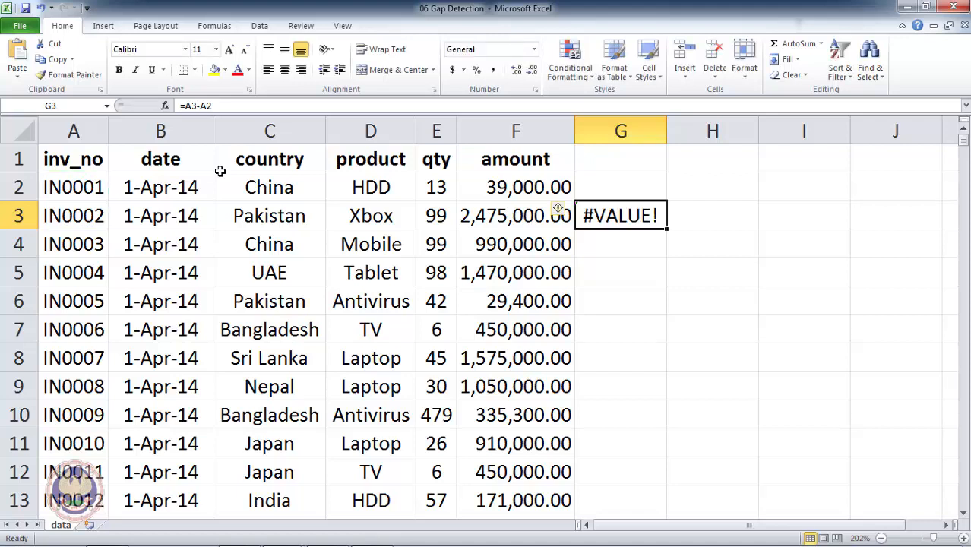
key(Delete)
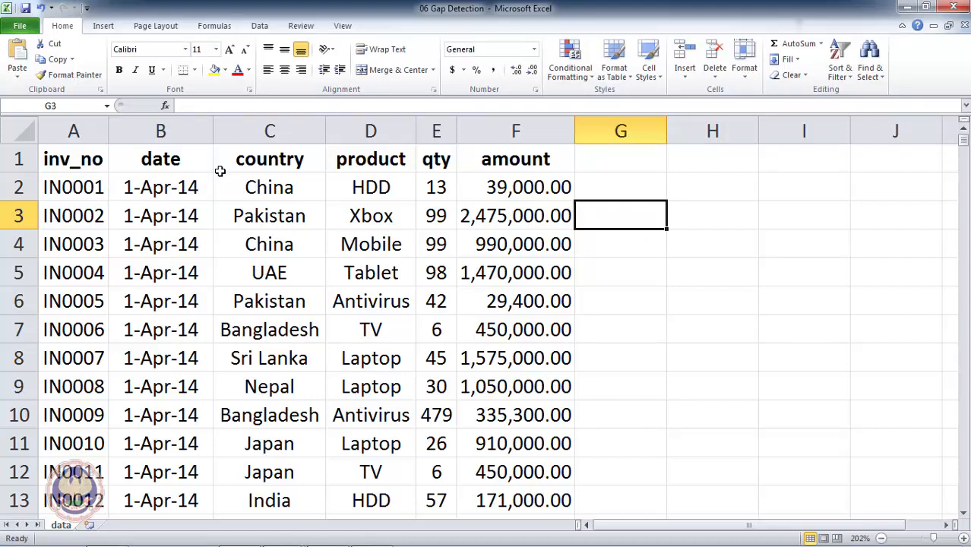
- Examine the inv_no values from row 3 down to the end of the data and return to the first invoice
key(Left)
key(Left)
key(Left)
key(Left)
key(Left)
key(Left)
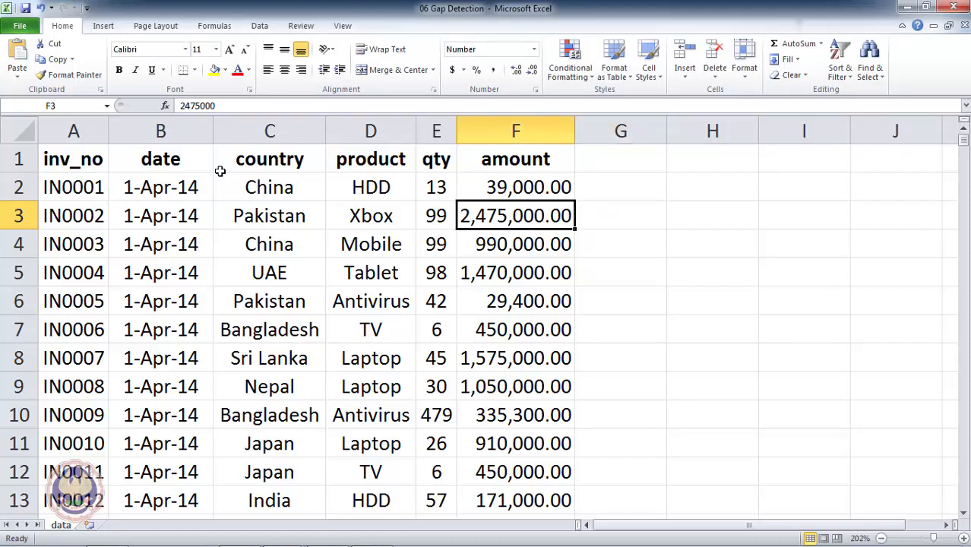
key(Down)
key(Down)
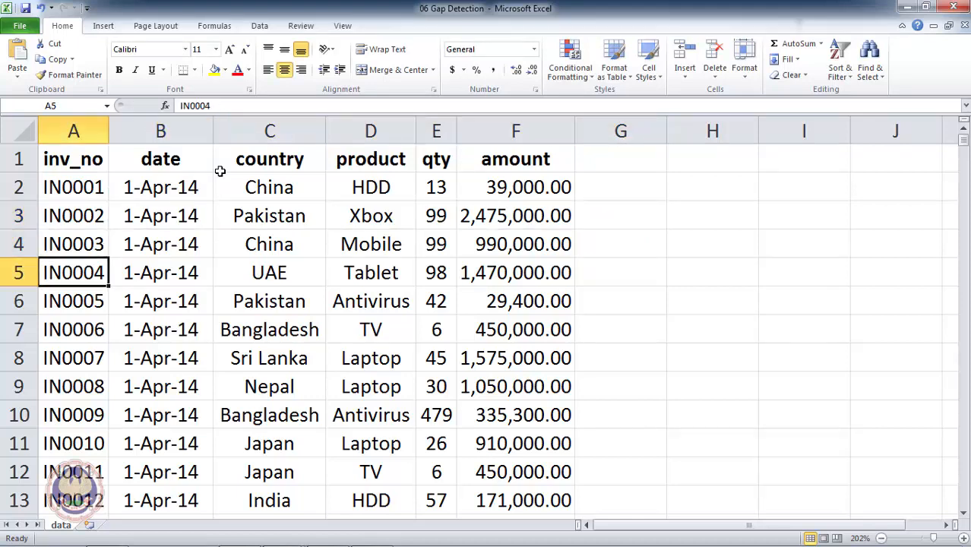
key(ctrl+Down)
key(Down)
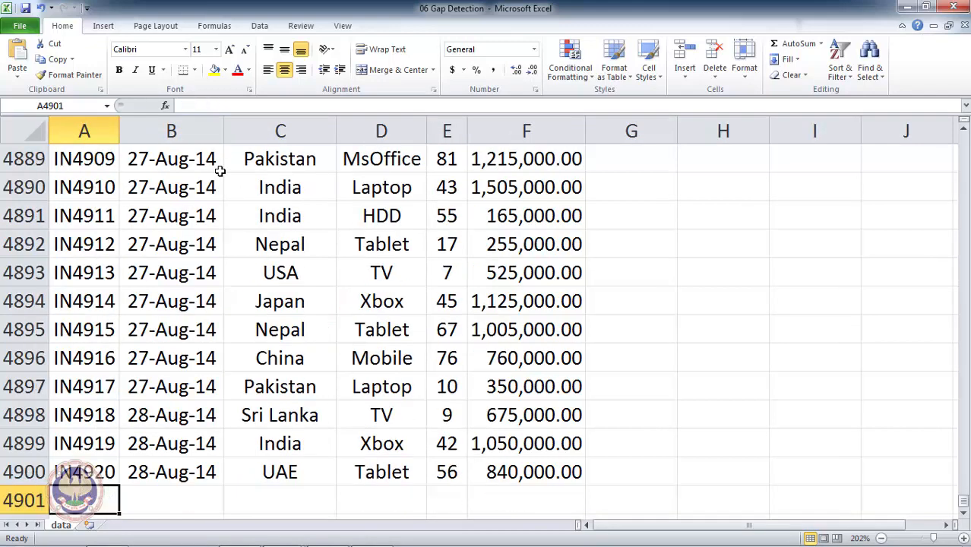
key(Up)
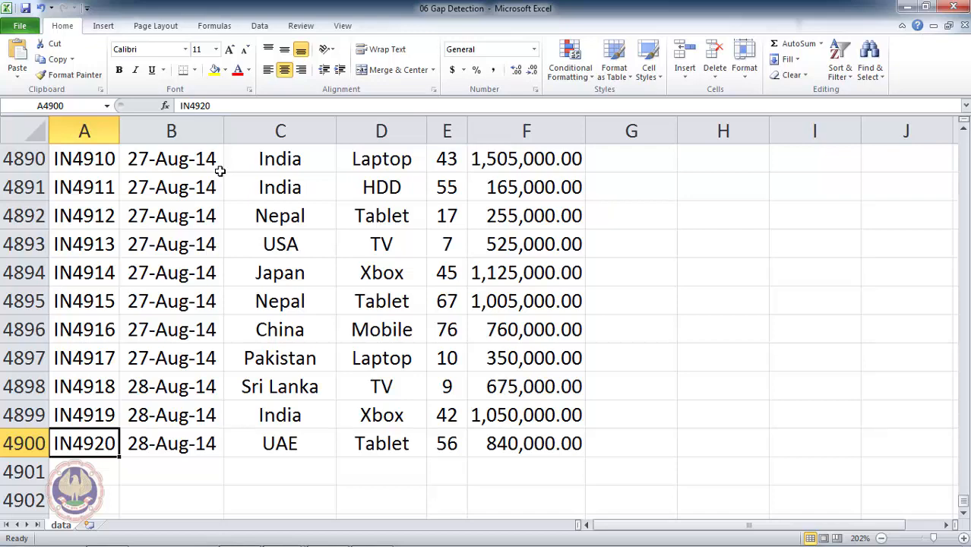
key(ctrl+Home)
key(Down)
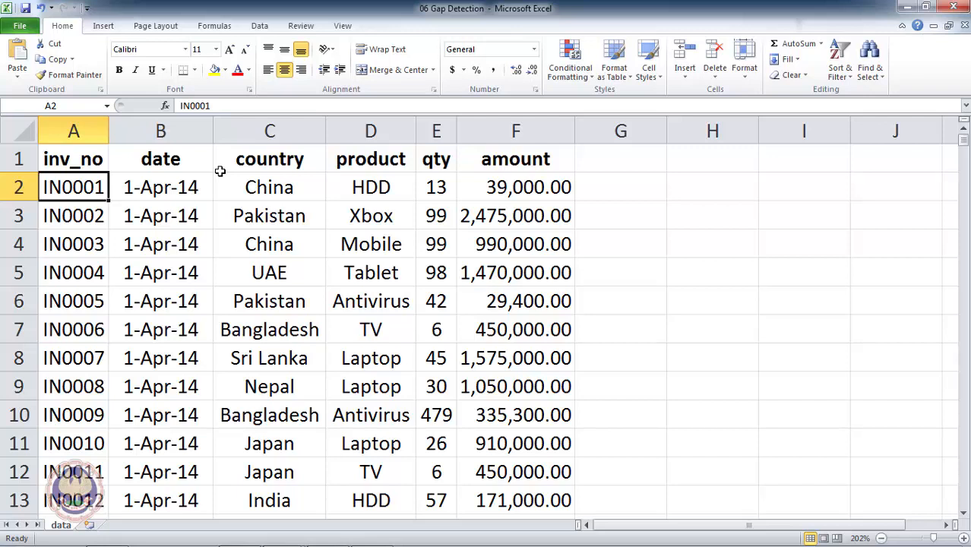
- Add the heading "Numeric part" in G1 and fit the column width to it
key(Right)
key(Right)
key(Right)
key(Right)
key(Right)
key(Right)
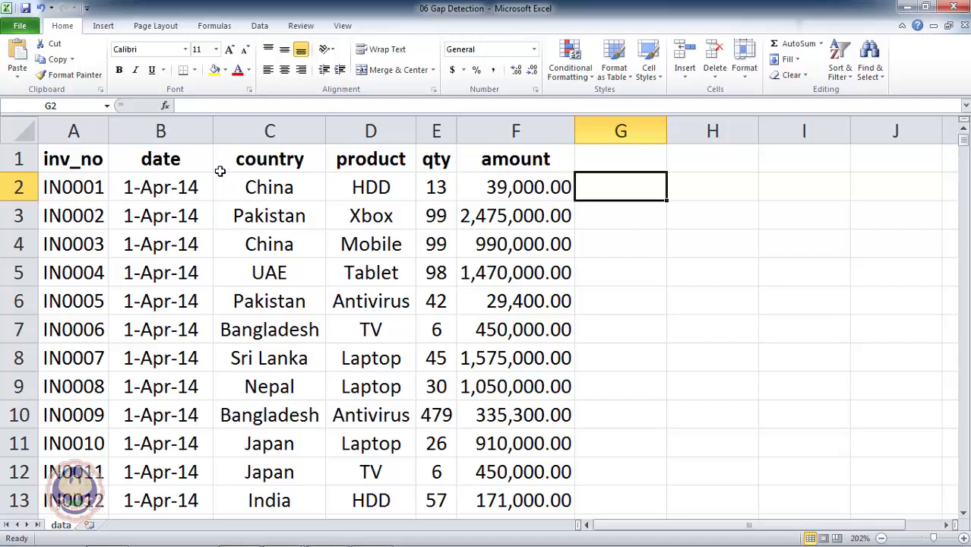
key(Up)
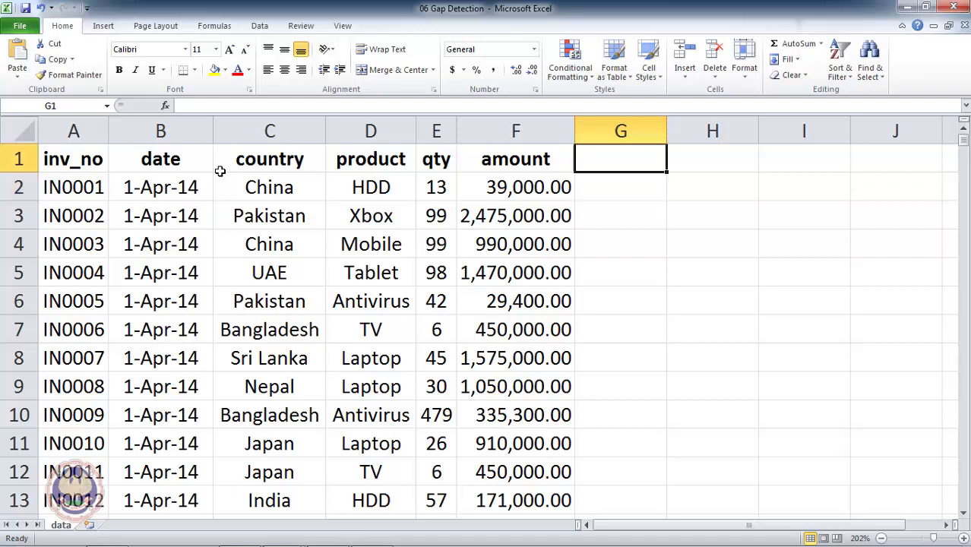
text(Numer)
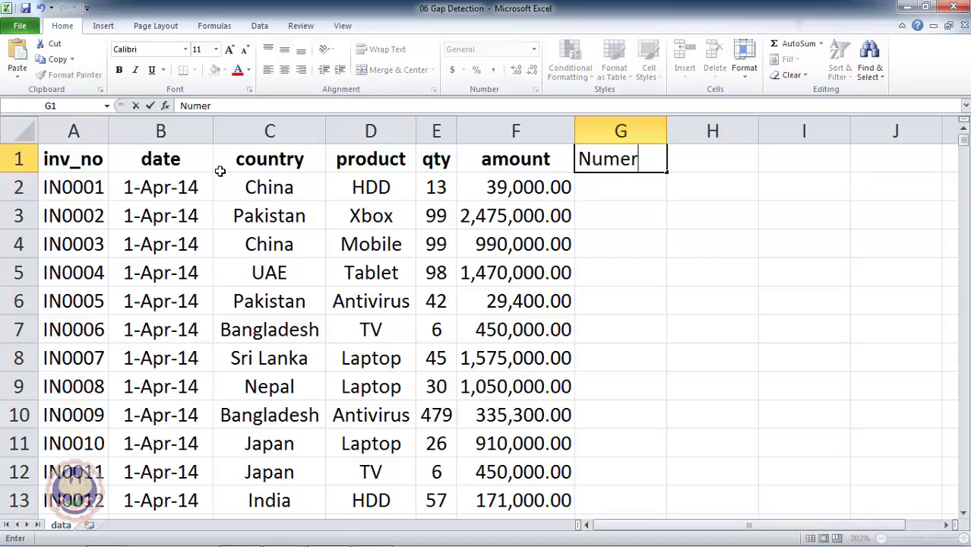
text(ic part)
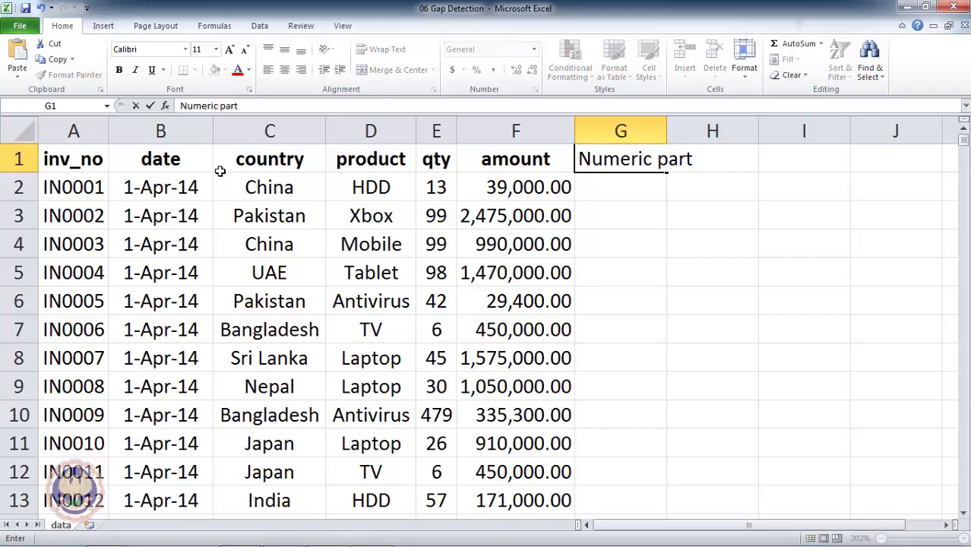
key(Return)
key(Up)
key(alt+h)
key(o)
key(i)
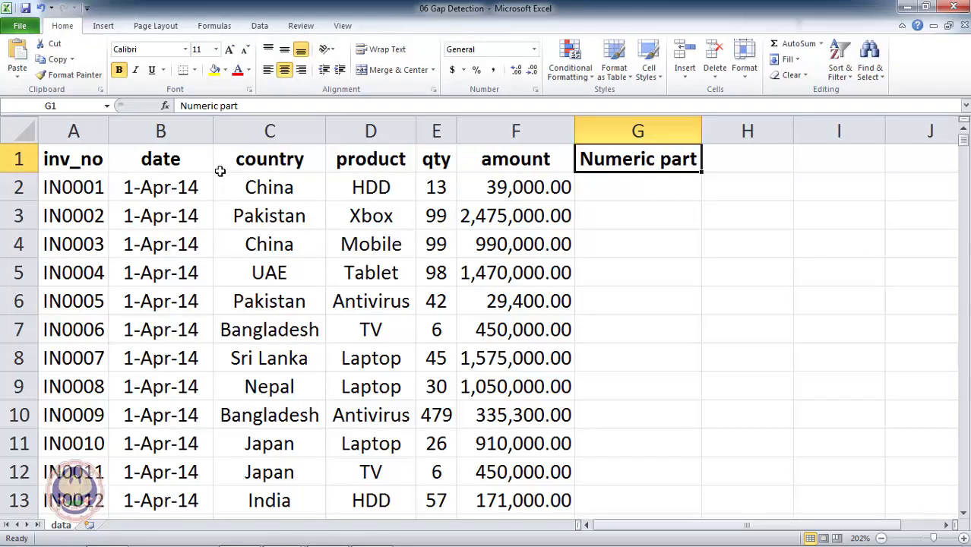
- Extract the last four characters of the first invoice number in G2 with =RIGHT(A2,4)
key(Down)
text(=rigt)
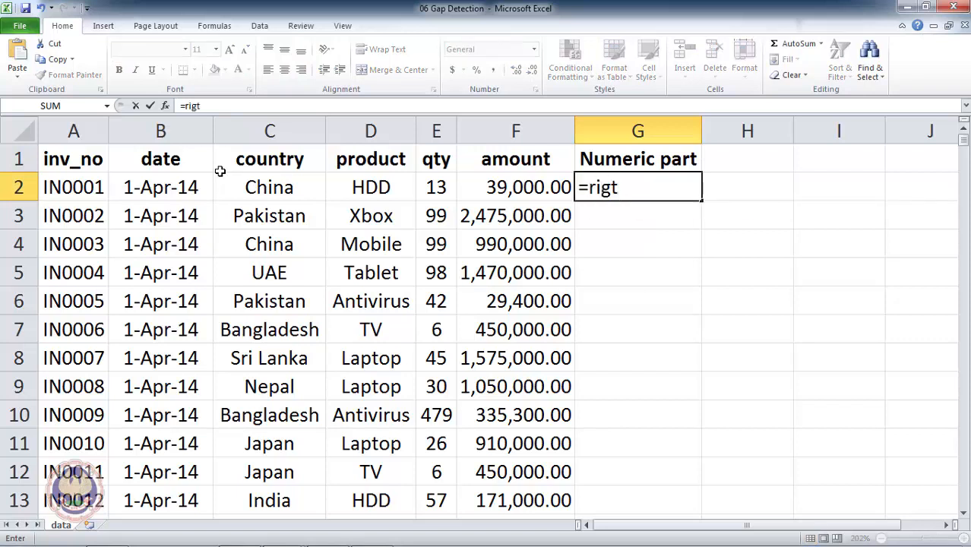
key(BackSpace)
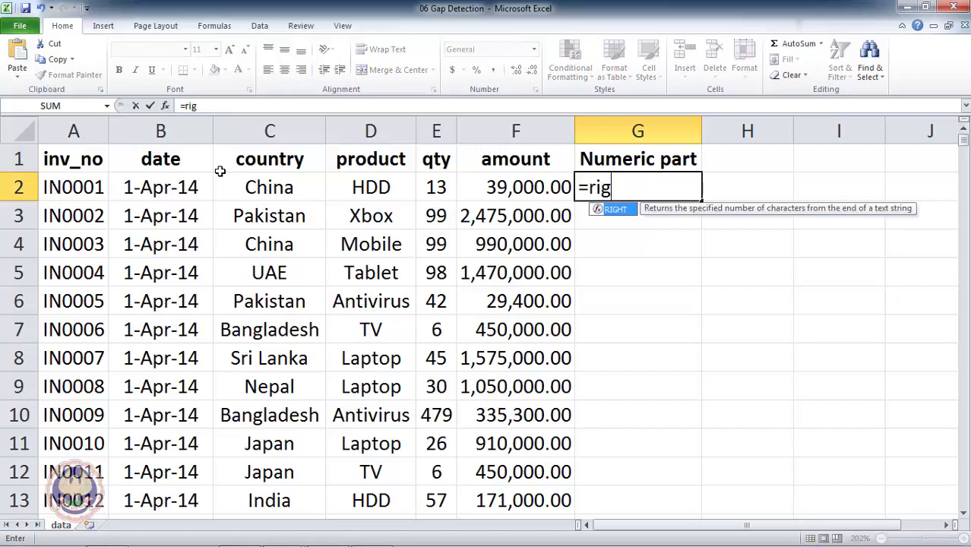
key(Tab)
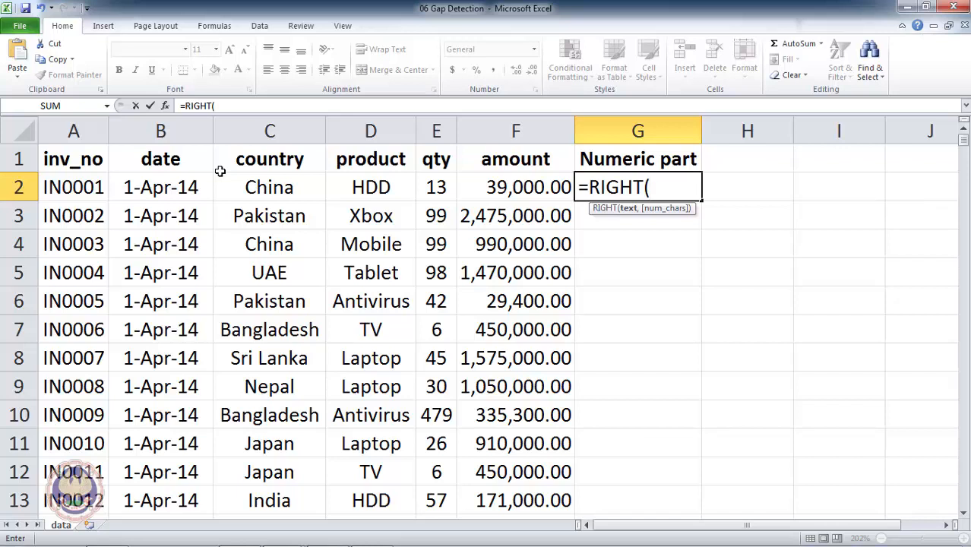
key(Left)
key(Left)
key(Left)
key(Left)
key(Left)
key(Left)
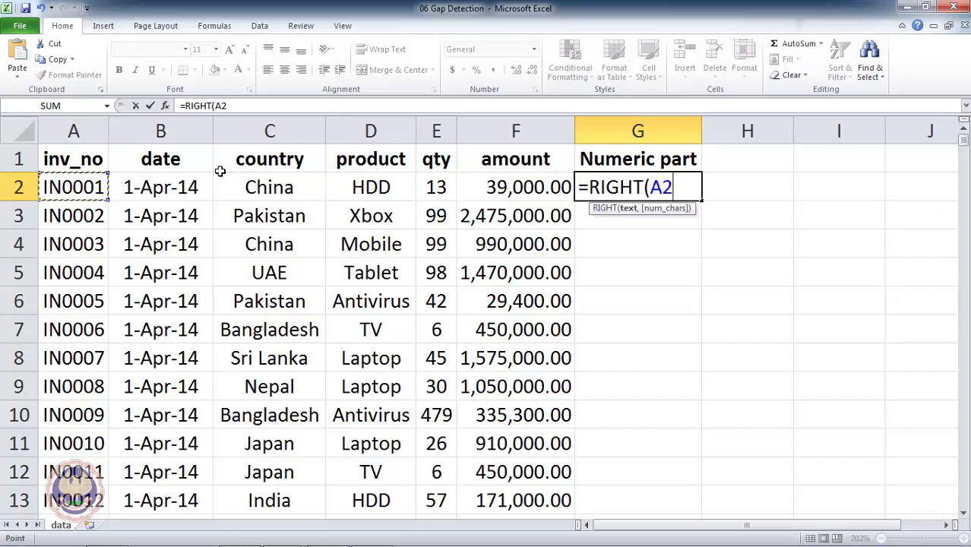
text(,)
text(4)
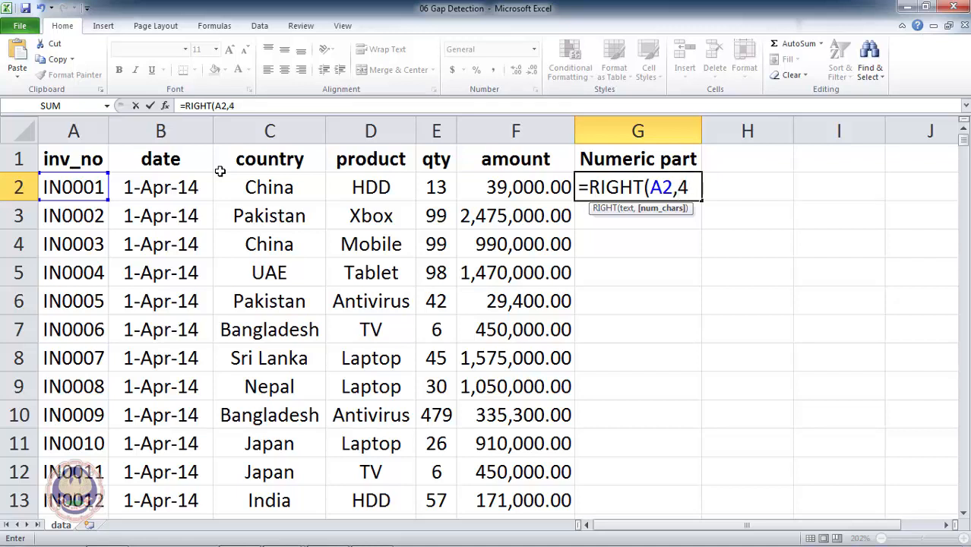
text())
key(Return)
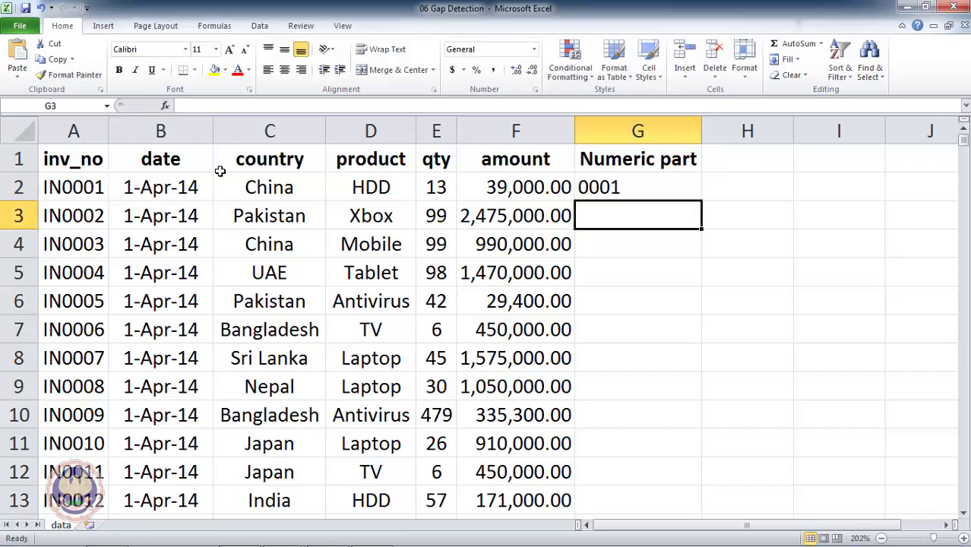
key(Up)
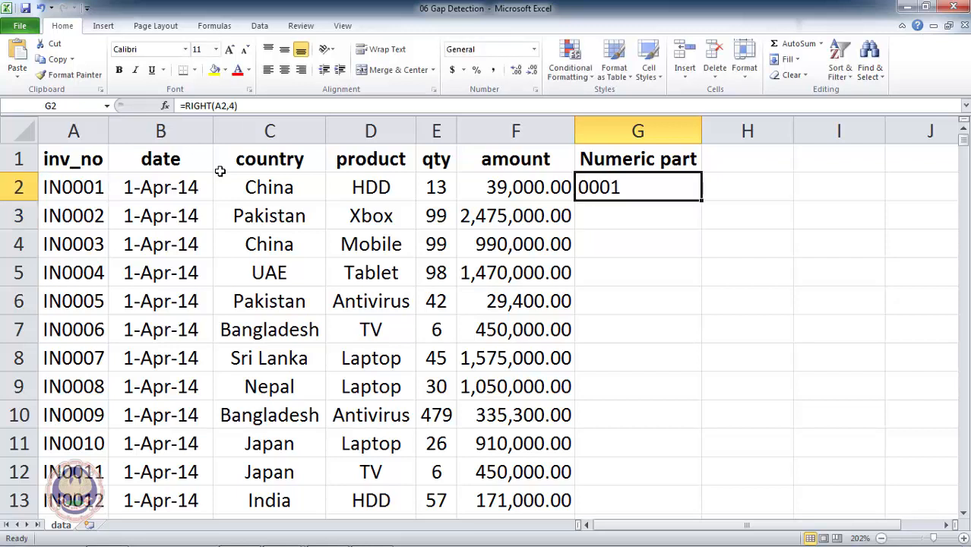
- Fill the RIGHT formula from G2 down the Numeric part column to the last data row
click(705, 203)
click(700, 206)
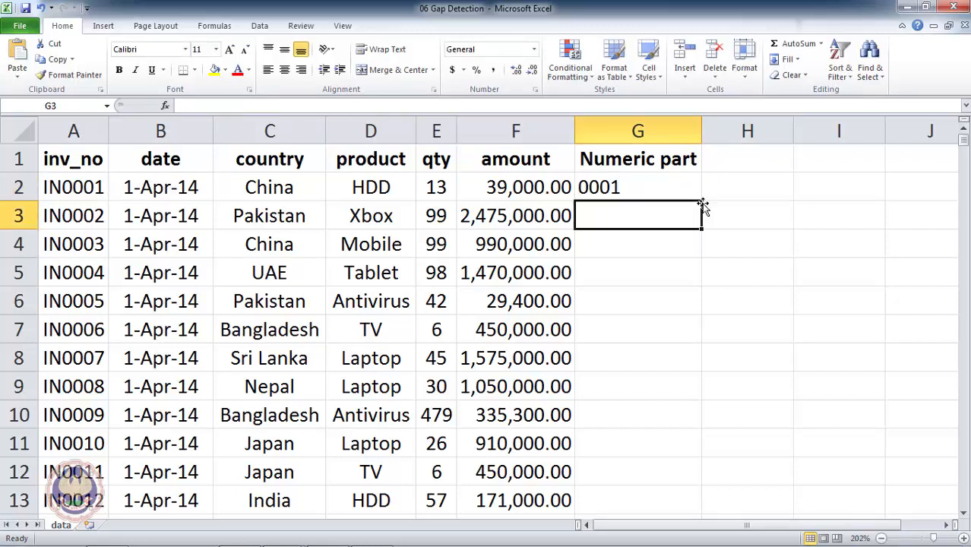
click(675, 183)
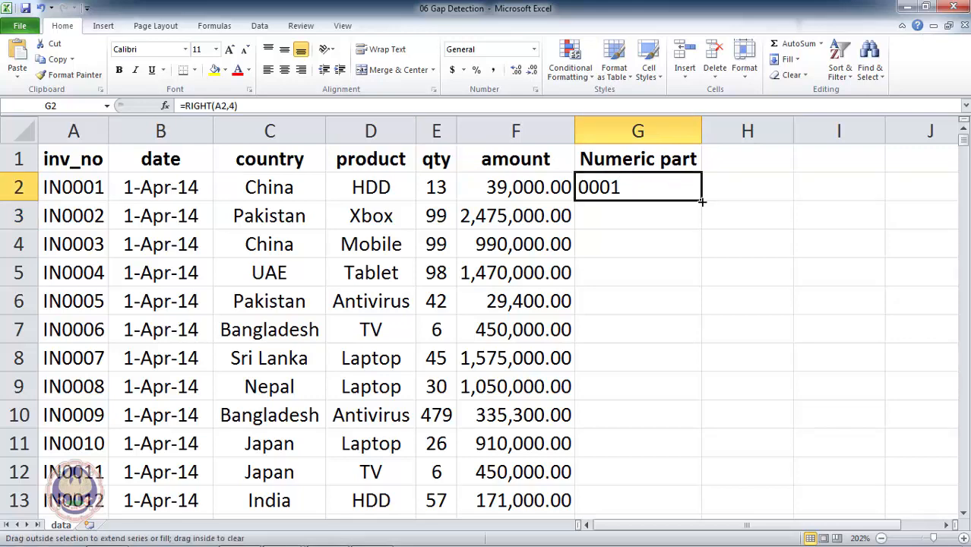
double_click(701, 200)
- Check the filled Numeric part values down to the last data row and return to the first one
key(Down)
key(Down)
key(Down)
key(Down)
key(Down)
key(Down)
key(Down)
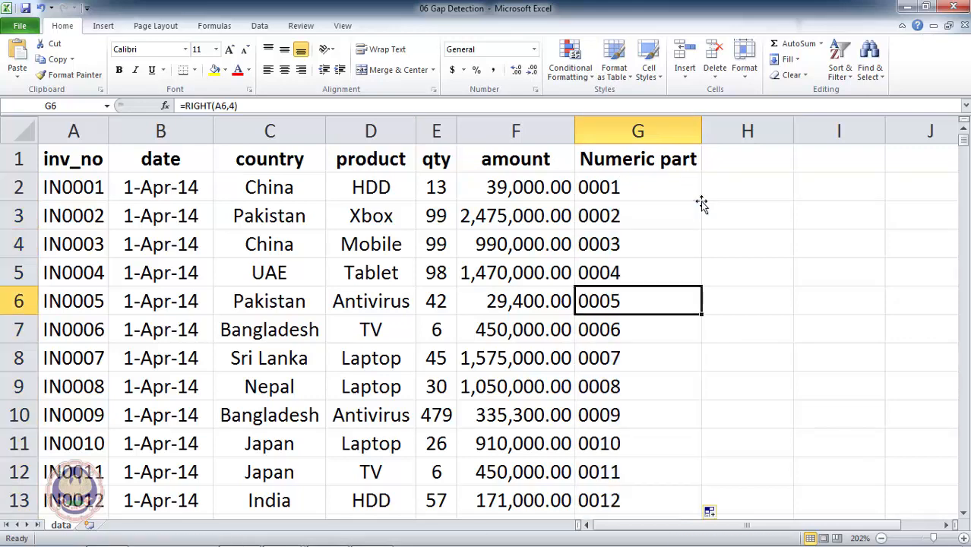
key(ctrl+Down)
key(Down)
key(Down)
key(Down)
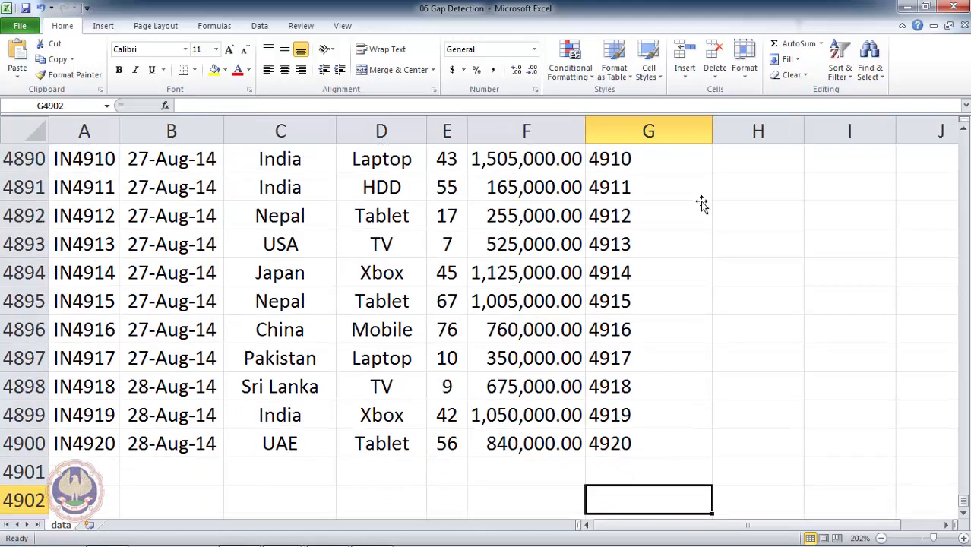
key(Up)
key(Up)
key(Up)
key(Up)
key(ctrl+Up)
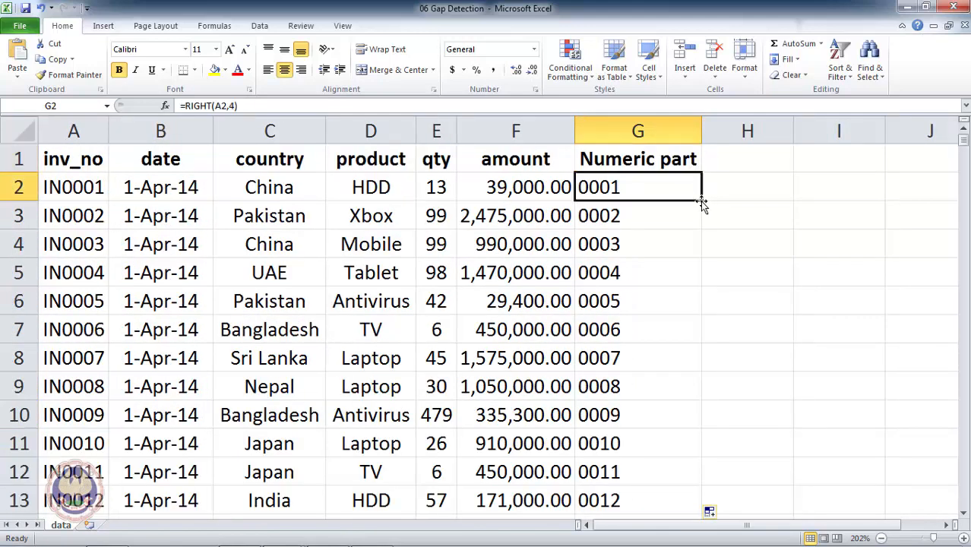
- Add the heading "Diff" in H1, beside the Numeric part column
key(Up)
key(Right)
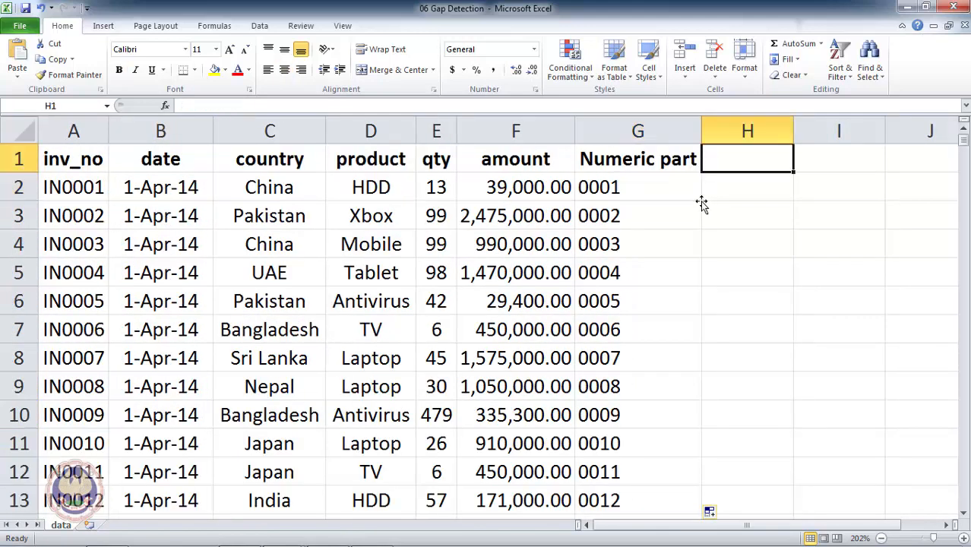
text(Diff)
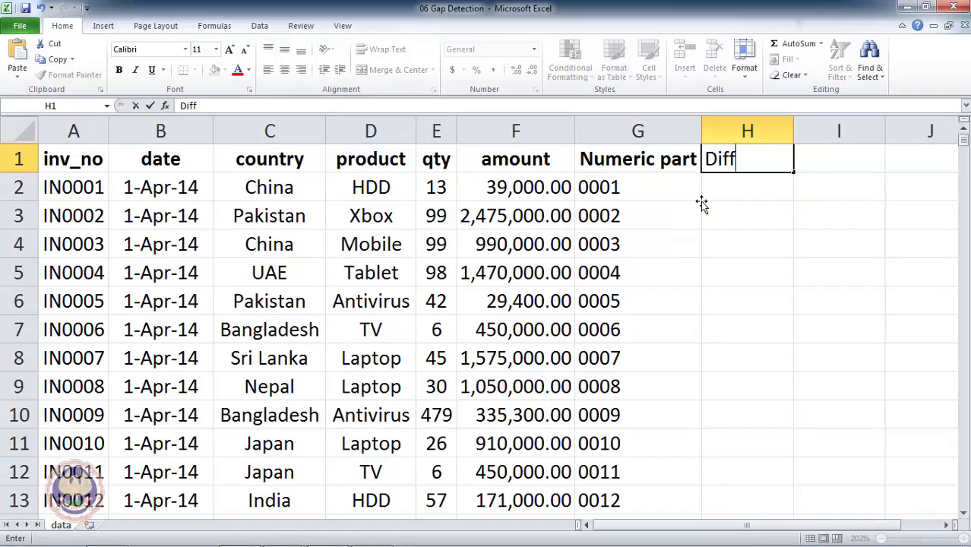
key(Return)
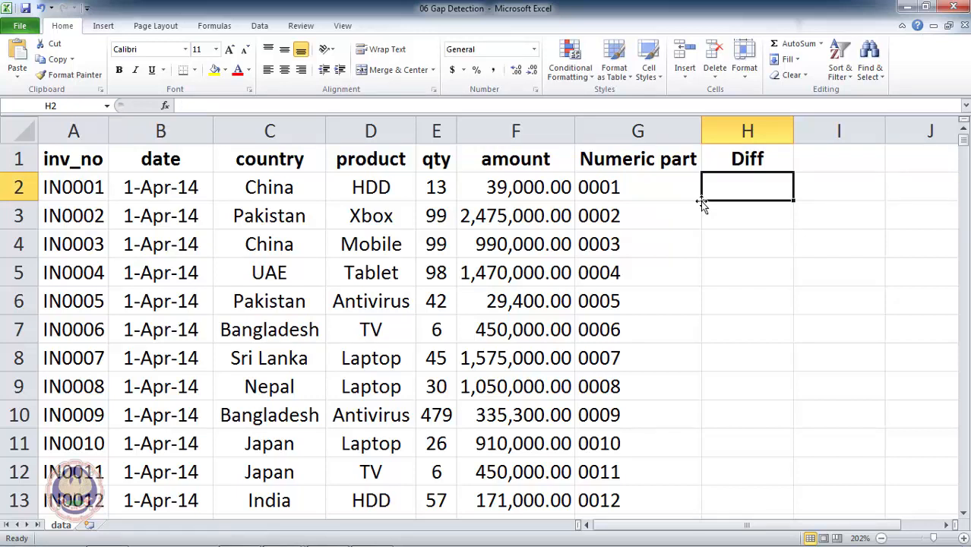
- Calculate the difference between consecutive numeric parts in H3 with =G3-G2 and fill the formula down the Diff column
click(702, 204)
text(=)
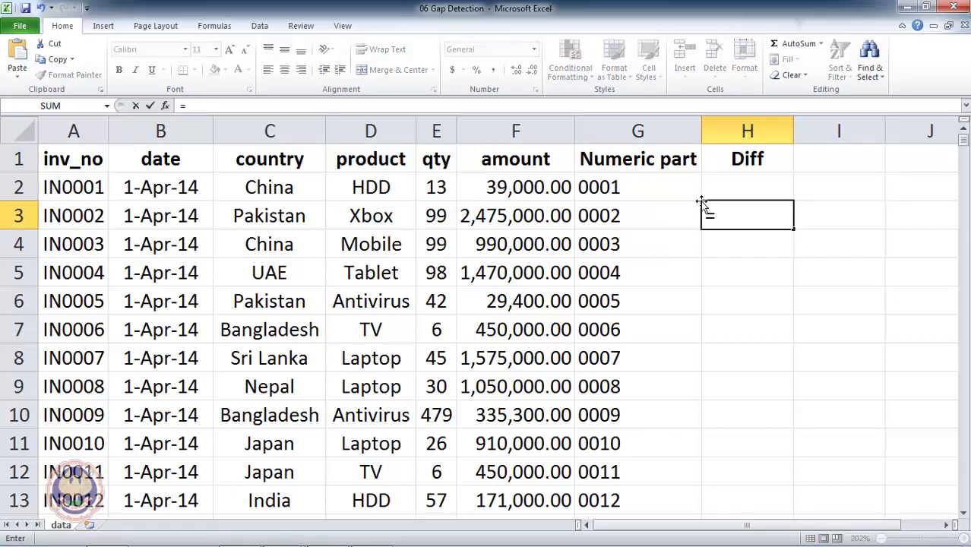
key(Left)
text(-)
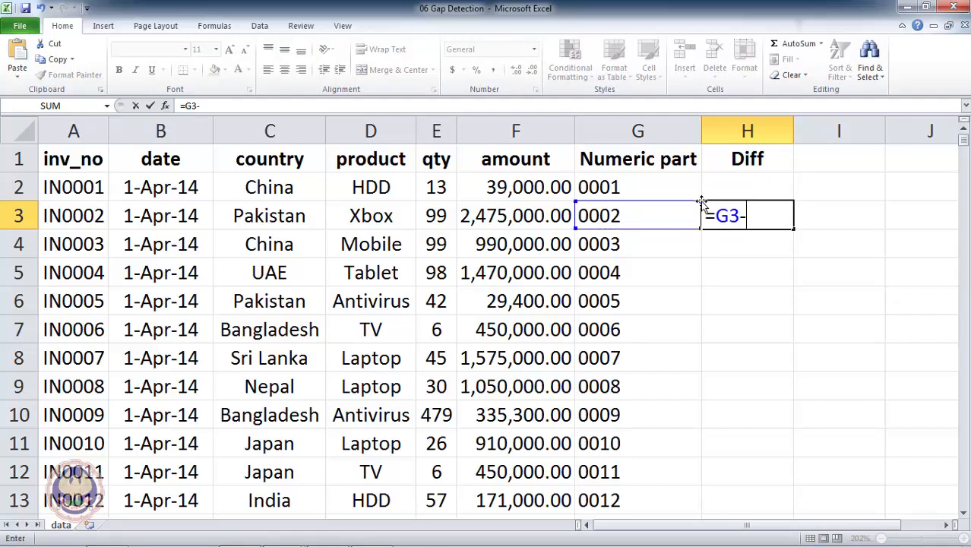
key(Up)
key(Left)
key(Left)
key(Right)
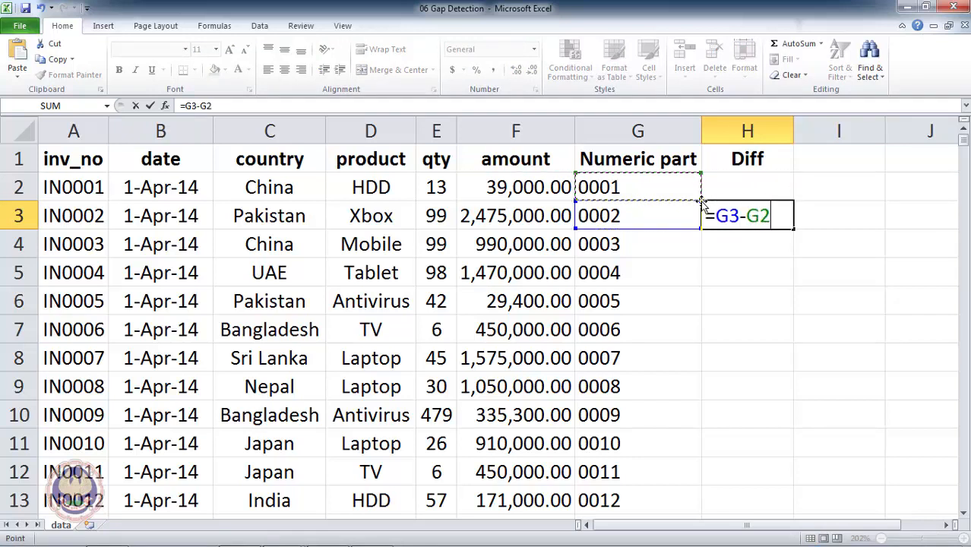
key(Return)
click(704, 205)
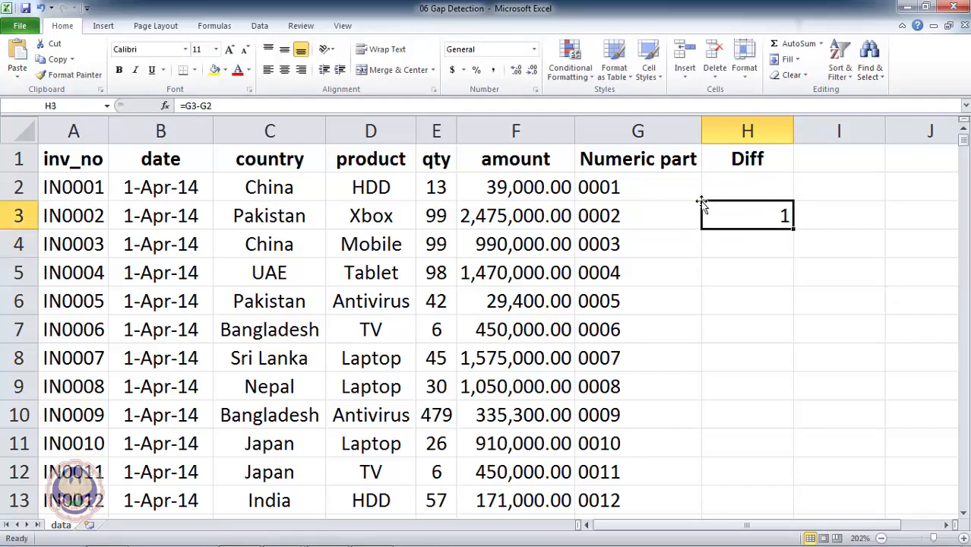
double_click(795, 231)
key(Up)
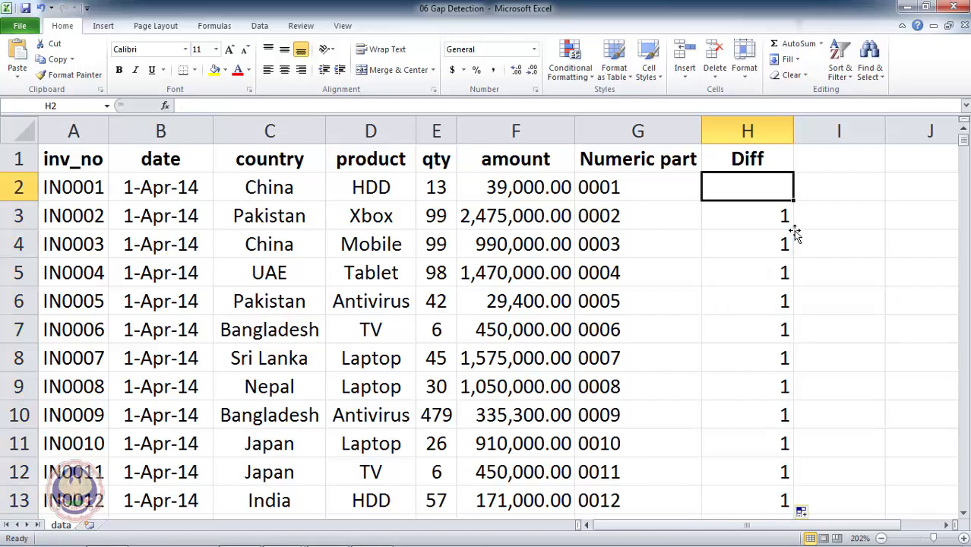
- Look through the first rows of the filled Diff column and return to the Numeric part heading
key(Down)
key(Down)
key(Down)
key(Down)
key(Down)
key(Down)
key(Down)
key(Down)
key(Down)
key(Down)
key(Down)
key(Down)
key(Down)
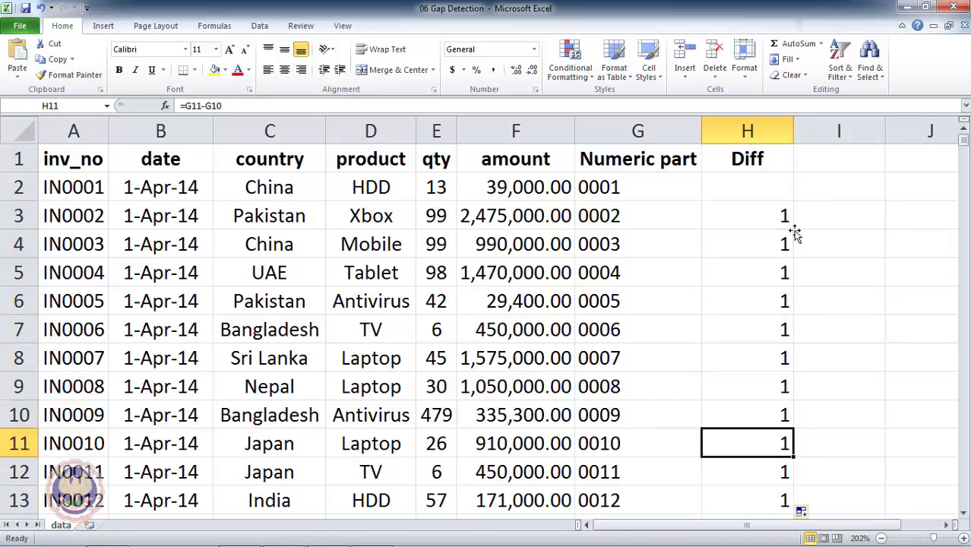
key(Up)
key(Up)
key(Up)
key(Up)
key(Up)
key(Up)
key(Up)
key(Up)
key(Up)
key(Up)
key(Up)
key(Up)
key(Up)
key(Up)
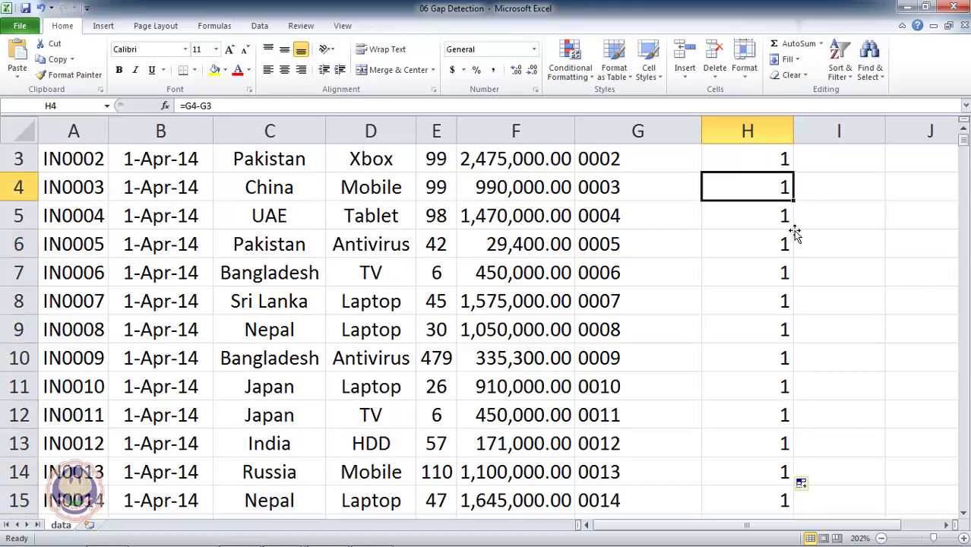
key(Left)
key(Left)
key(Right)
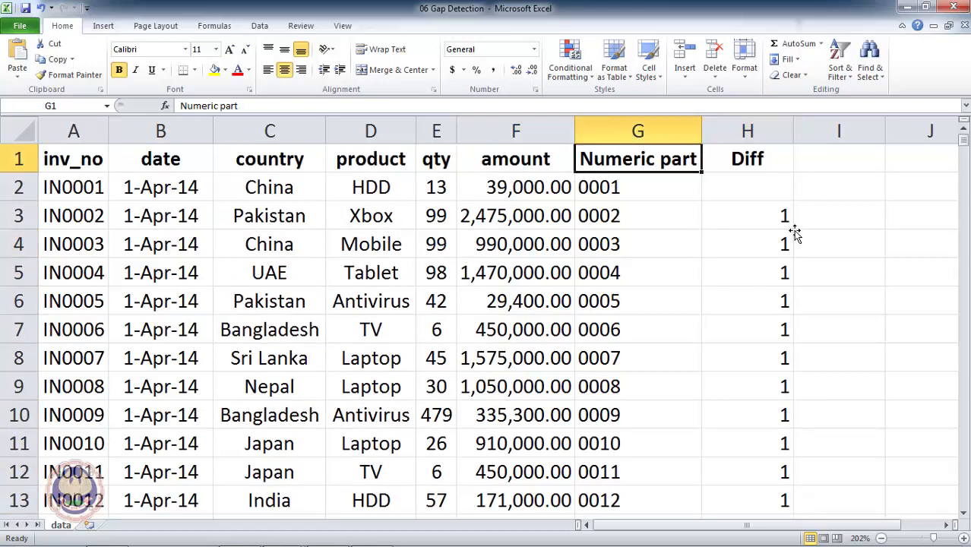
- Add filters to the header row and filter the Diff column to show only rows with 0
click(262, 26)
click(372, 54)
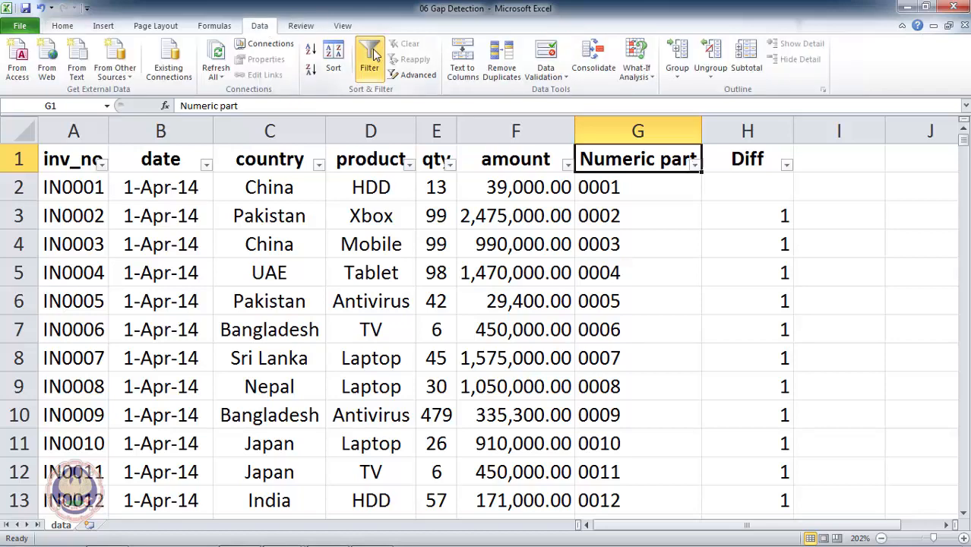
click(787, 166)
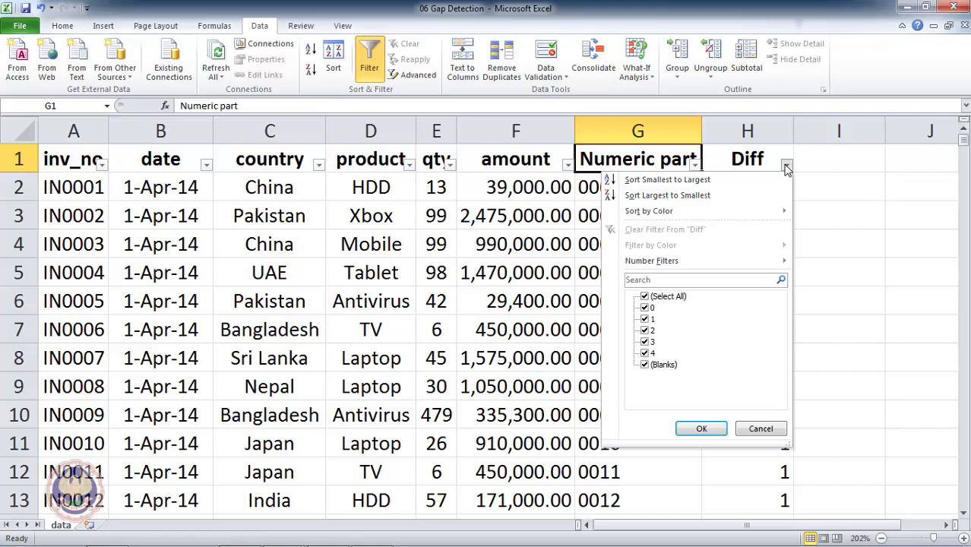
click(645, 298)
click(645, 308)
click(702, 430)
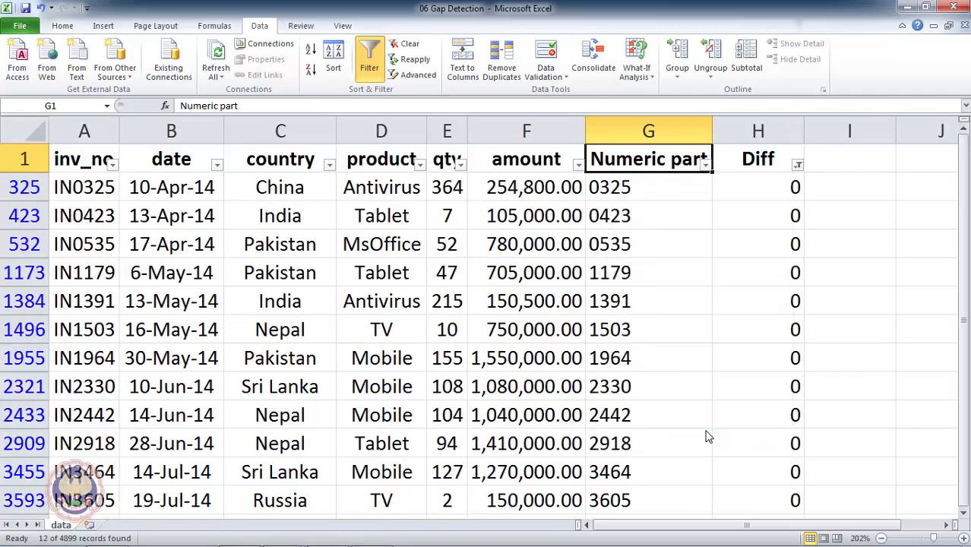
- Examine the Numeric part and Diff values of the rows filtered to a difference of 0
key(Down)
key(Right)
key(Up)
key(Left)
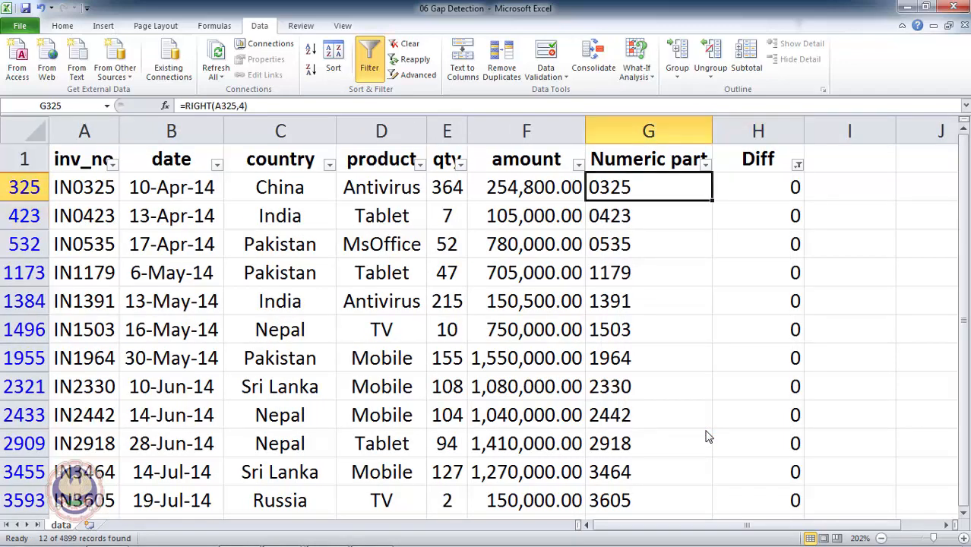
key(Up)
key(Down)
key(Right)
key(Left)
key(Up)
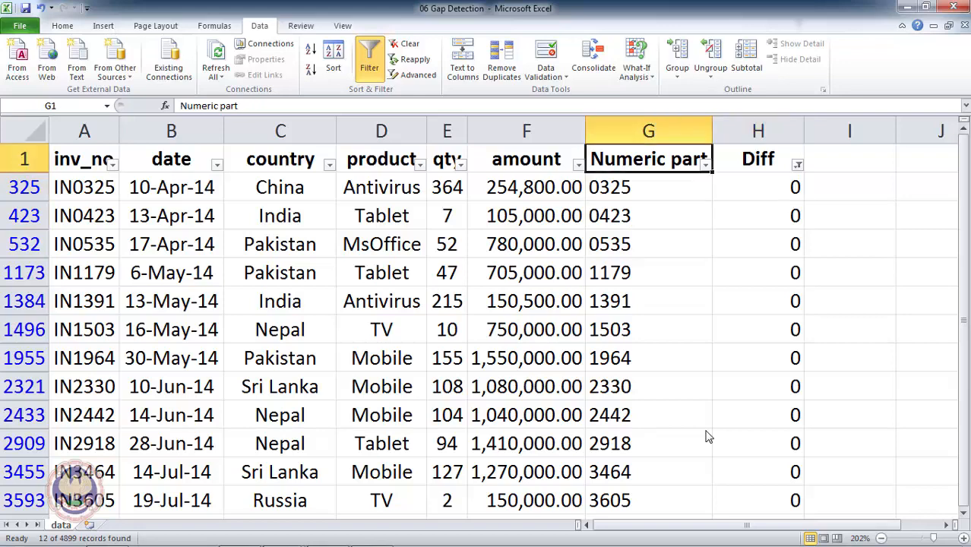
- Clear the current filter and filter the Diff column to show only rows with a difference of 2
key(alt+a)
key(c)
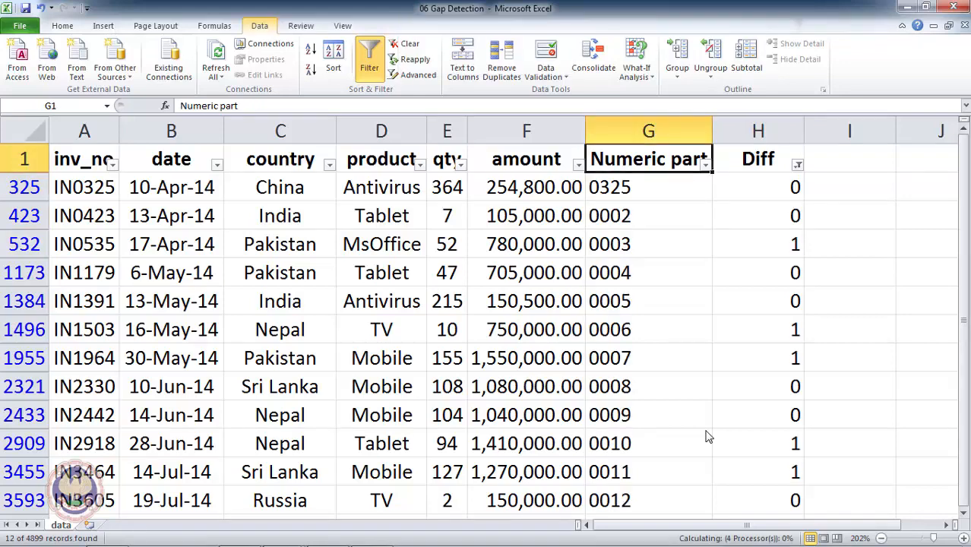
key(Right)
key(alt+Down)
key(Down)
key(Down)
key(Down)
key(Down)
key(Down)
key(Down)
key(Down)
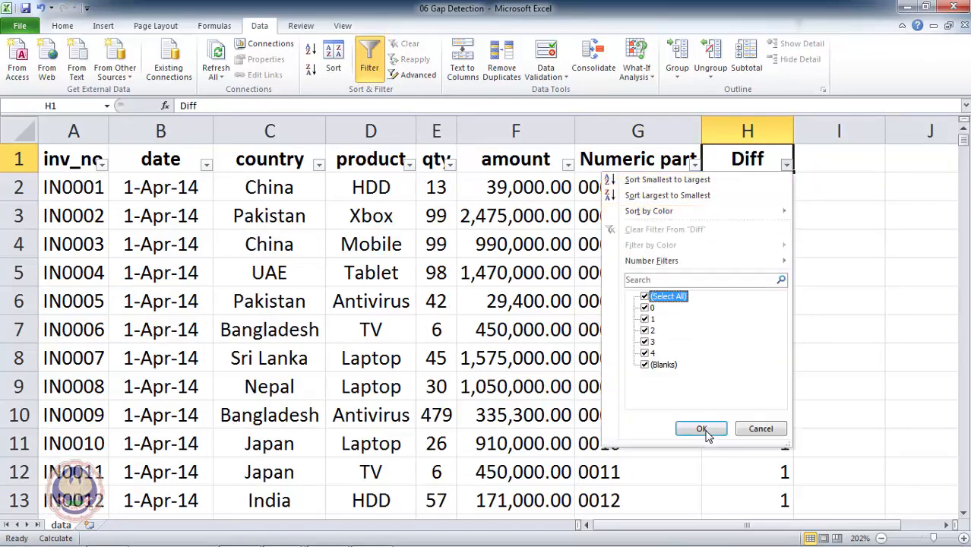
key(space)
key(Down)
key(Down)
key(Down)
key(space)
click(707, 433)
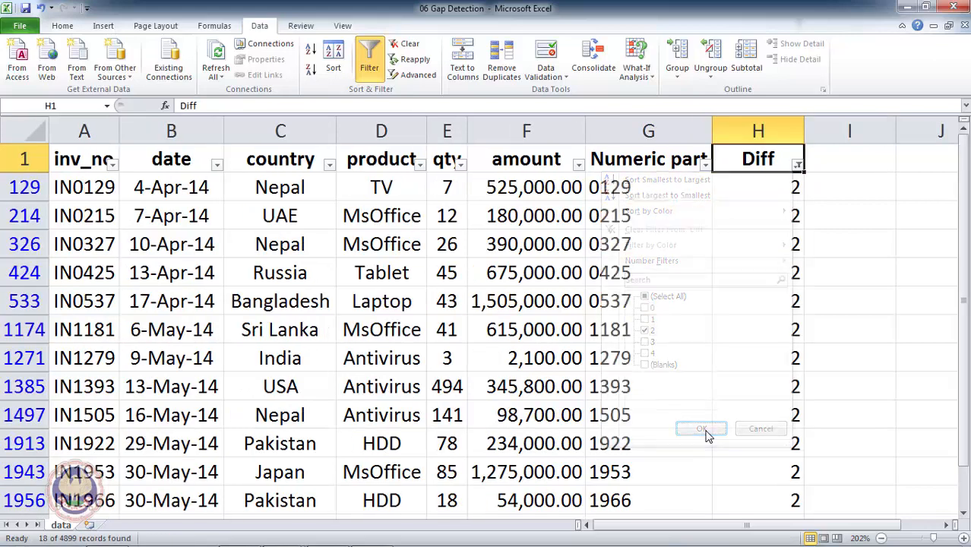
key(Up)
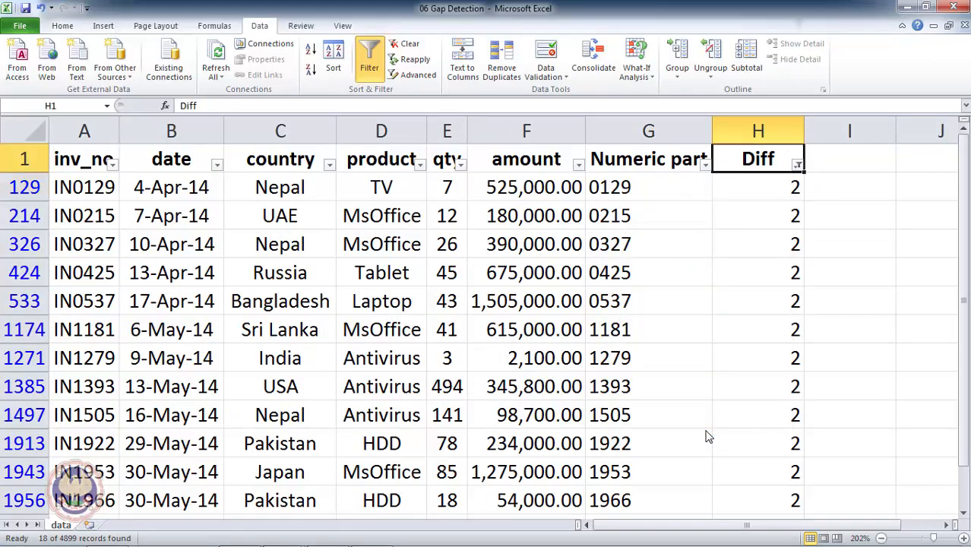
- Change the Diff filter to show only rows with a difference of 3 and go to the first listed invoice number
key(alt+Down)
key(Down)
key(Down)
key(Down)
key(Down)
key(Down)
key(Down)
key(Down)
key(Down)
key(Down)
key(Down)
key(space)
key(Down)
key(space)
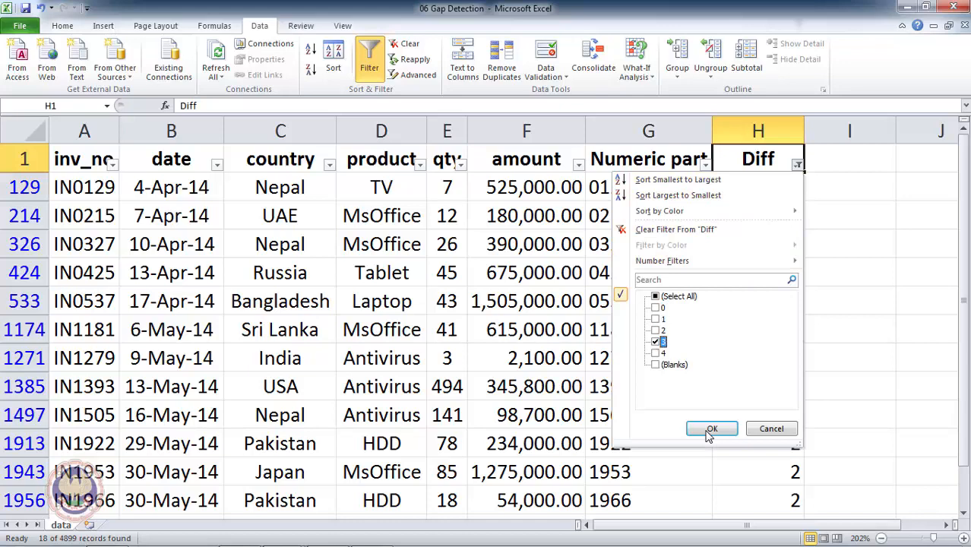
click(707, 432)
key(Down)
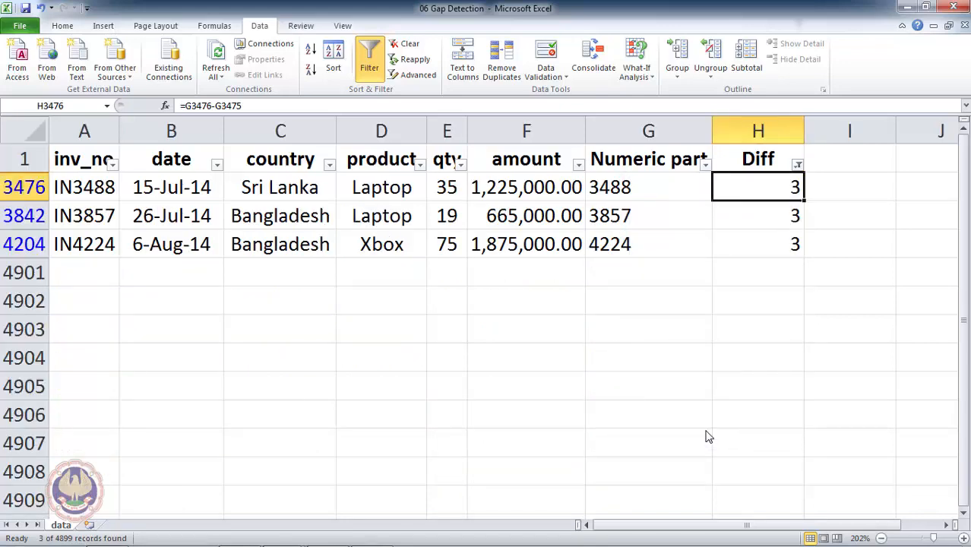
key(Left)
key(Left)
key(Left)
key(Left)
key(Left)
key(Left)
key(Left)
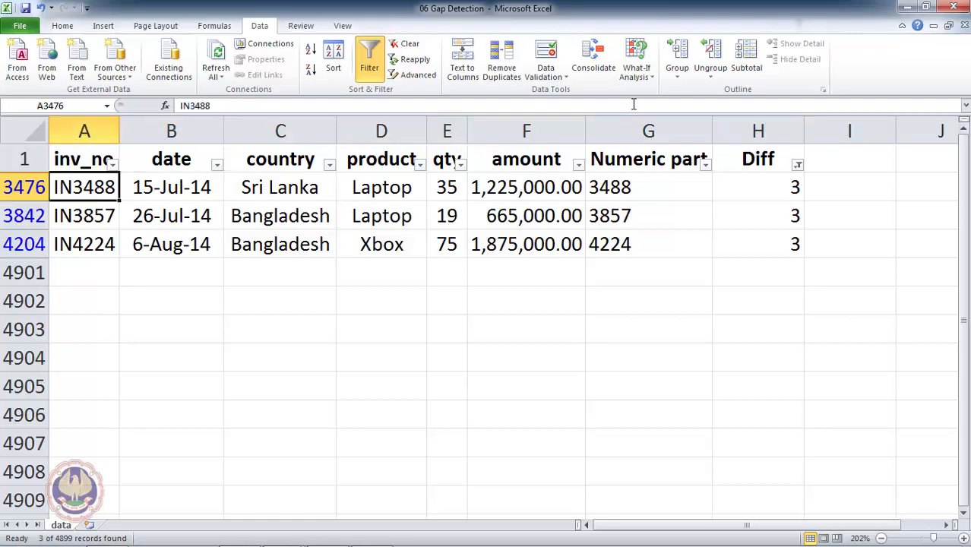
- Clear the filter and compare the invoice number in row 3476 with its neighbouring rows to examine the gap
click(409, 44)
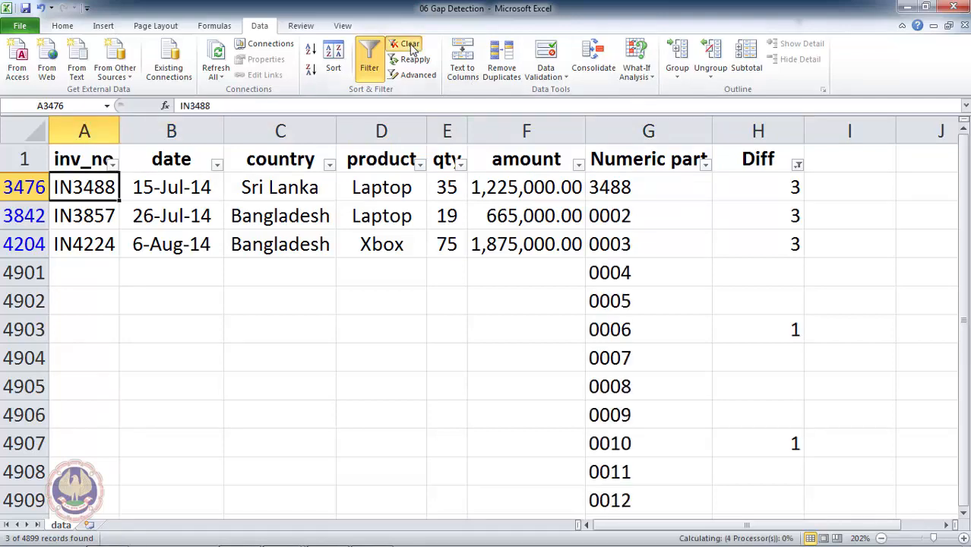
key(Down)
key(Down)
key(Down)
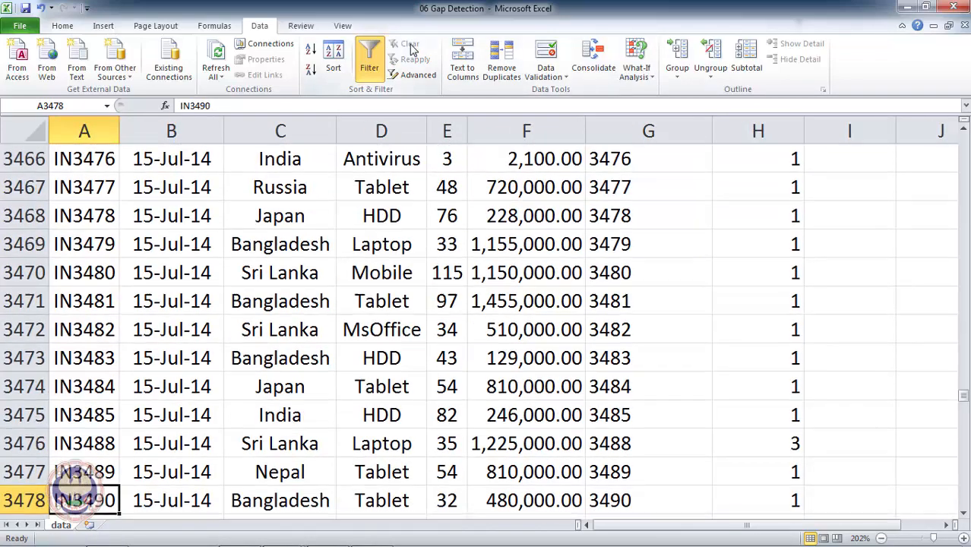
key(Up)
key(Up)
key(Up)
key(Up)
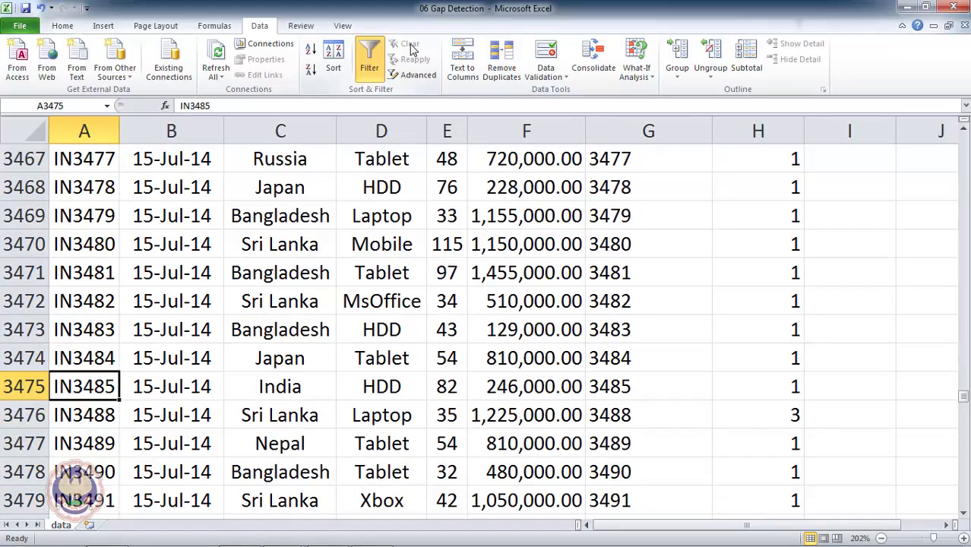
key(Down)
key(Right)
key(Right)
key(Right)
key(Right)
key(Right)
key(Right)
key(Right)
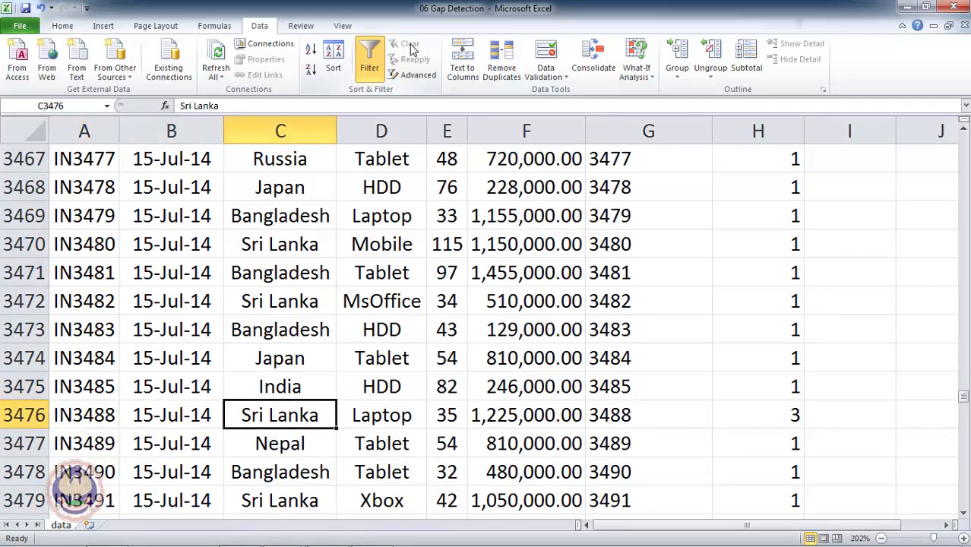
- Return to the Diff heading in H1 at the start of the data
key(ctrl+Up)
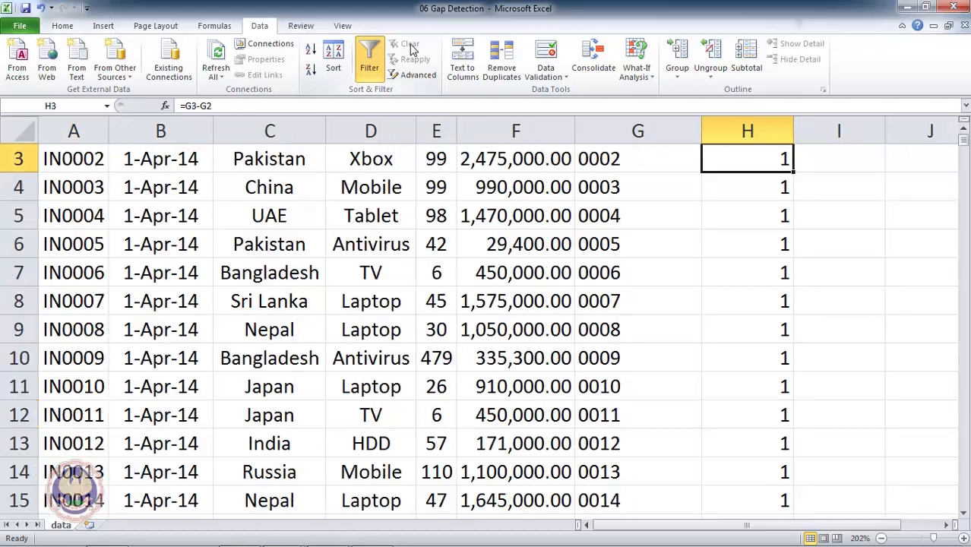
key(Down)
key(Up)
key(Up)
key(Up)
key(Down)
key(Up)
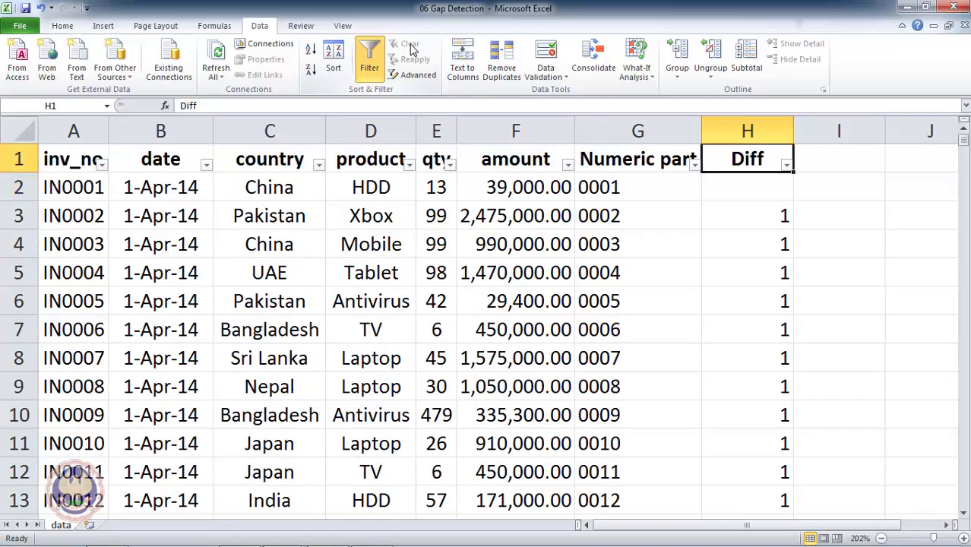
key(Down)
key(Up)
key(Left)
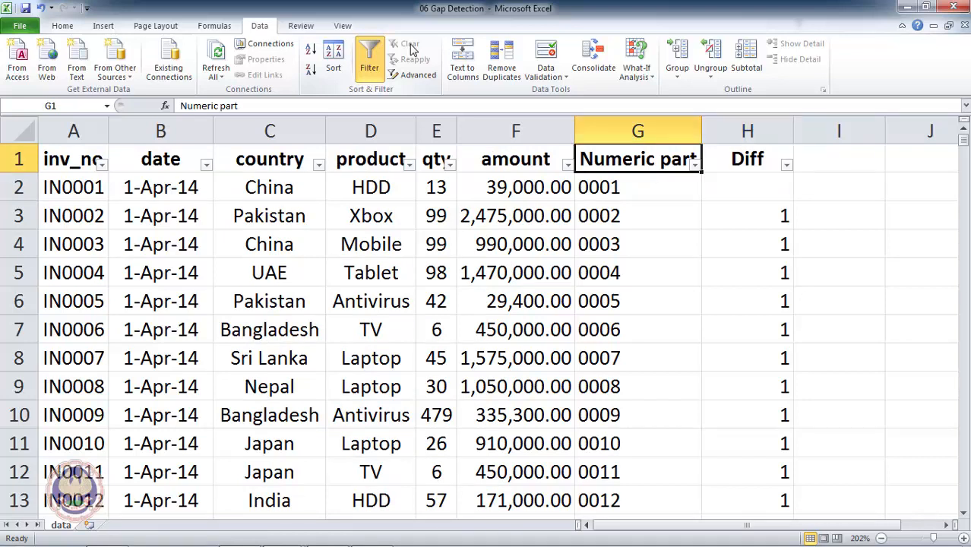
key(Left)
key(Right)
key(Right)
key(Right)
key(Left)
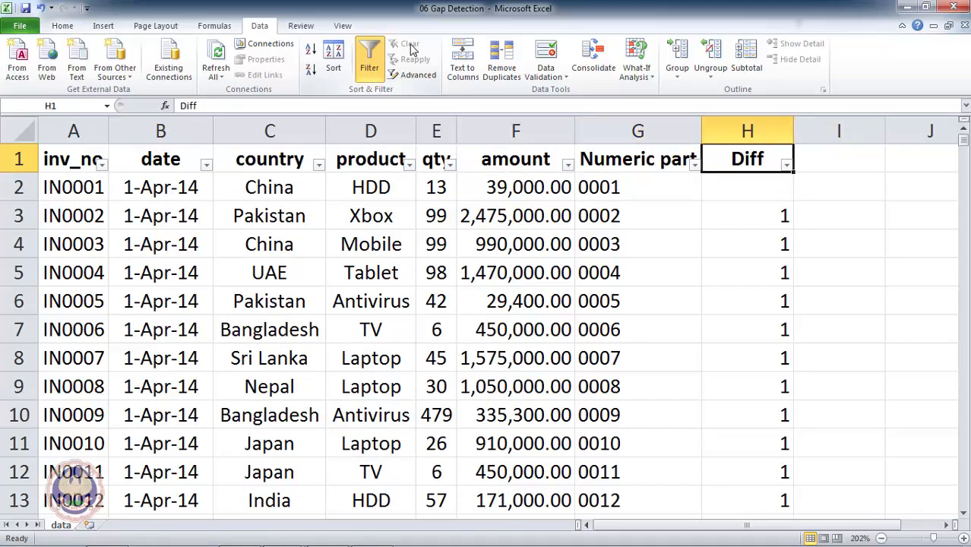
key(Right)
key(Left)
key(Down)
key(Up)
- Filter the Diff column to show only rows with 0 and go to the first listed invoice number
key(alt+Down)
key(Down)
key(Down)
key(Down)
key(Down)
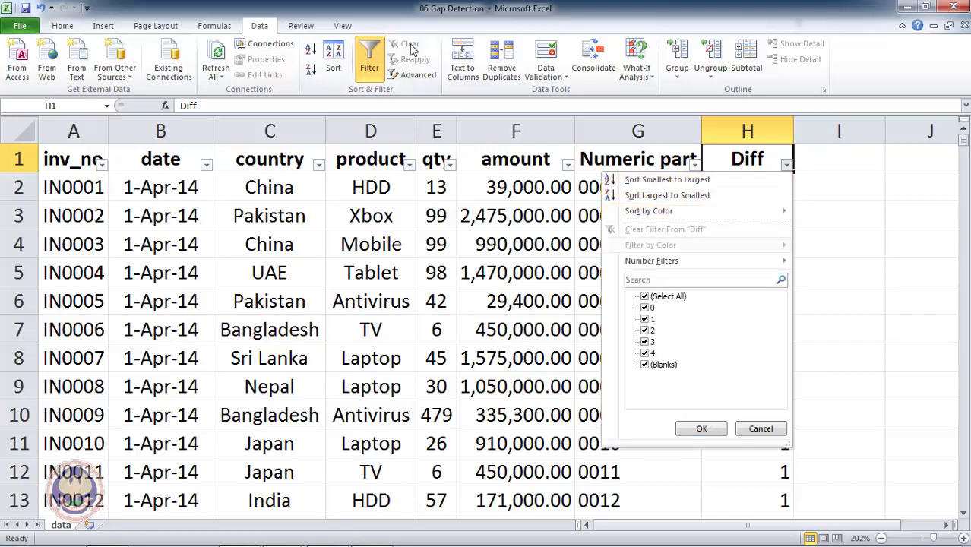
key(Down)
key(Down)
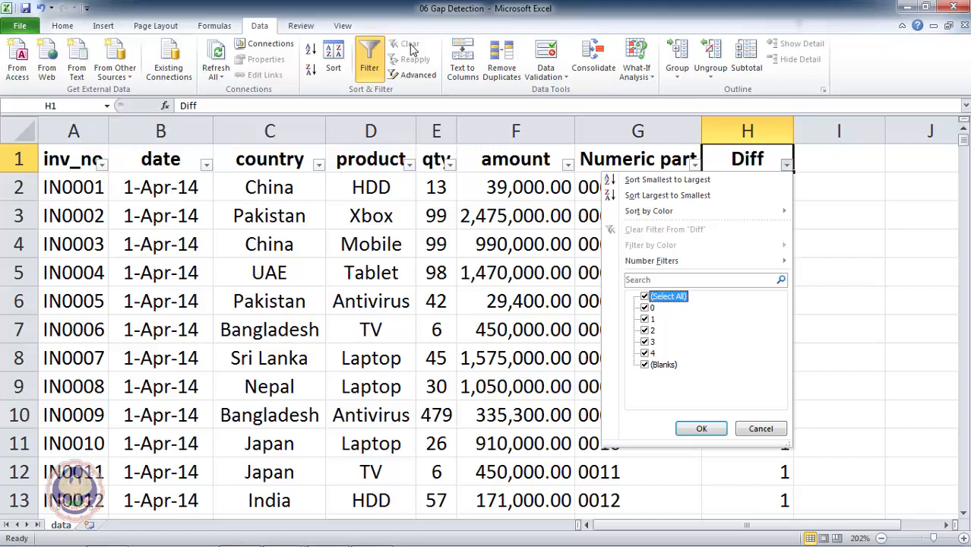
key(space)
key(Down)
key(space)
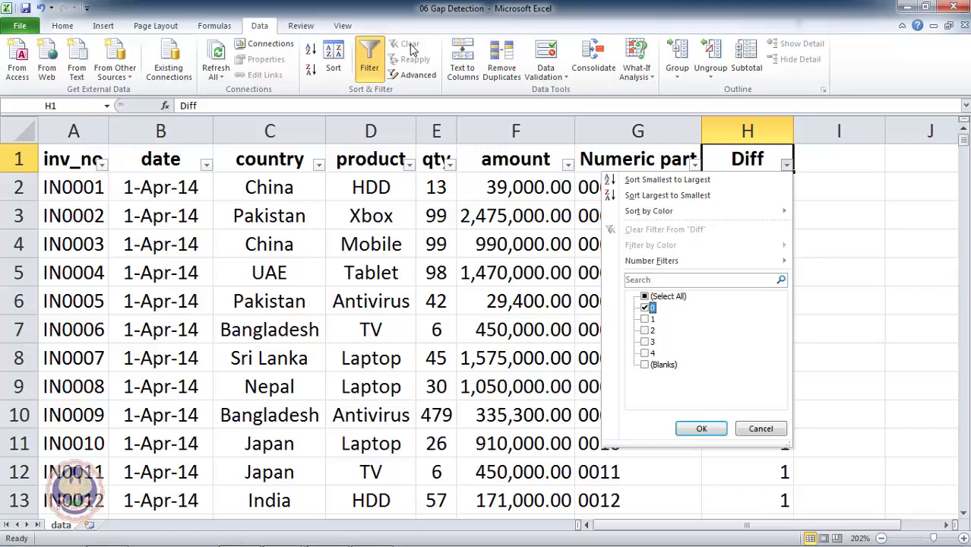
key(Return)
key(Left)
key(Left)
key(Left)
key(Left)
key(Left)
key(Left)
key(Left)
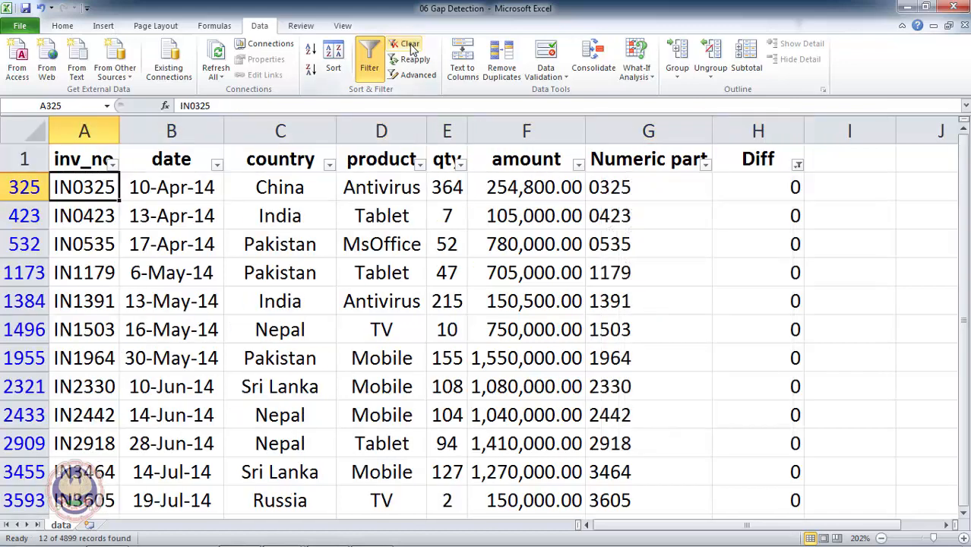
- Select the filtered invoice numbers in the inv_no column to review them, and clear the Diff filter
key(Right)
key(Left)
key(ctrl+shift+Down)
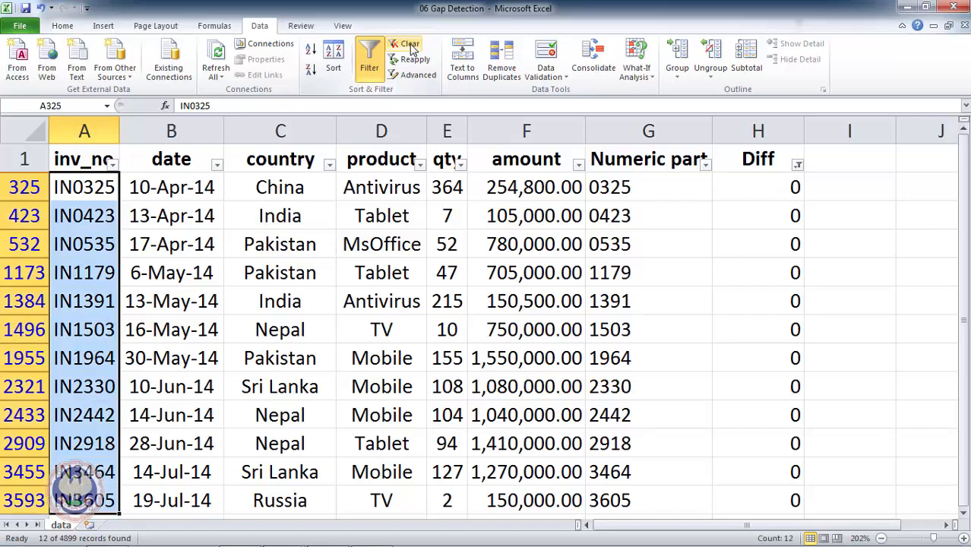
key(Up)
key(Down)
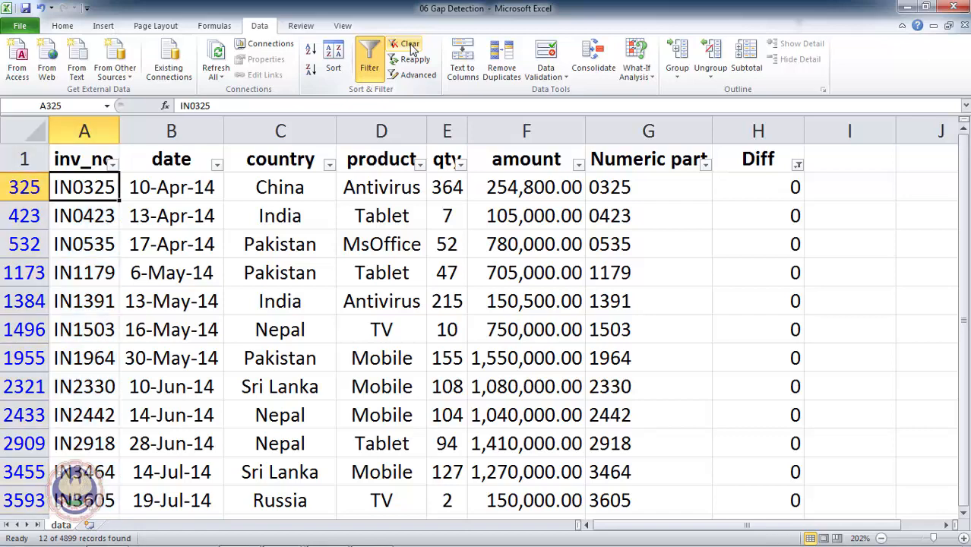
click(410, 46)
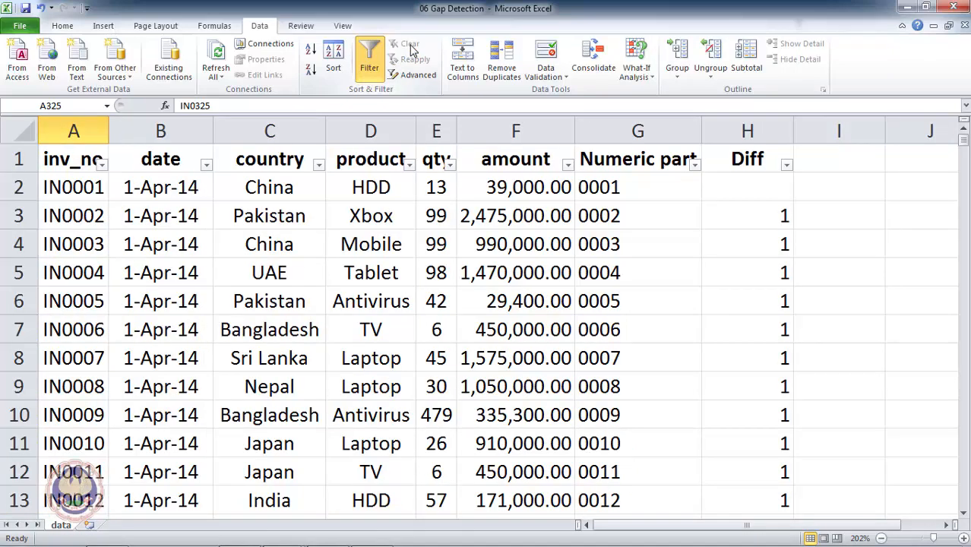
- Compare the invoice numbers in rows 324 and 325 of the inv_no column to examine the duplicate
key(Down)
key(Up)
key(Up)
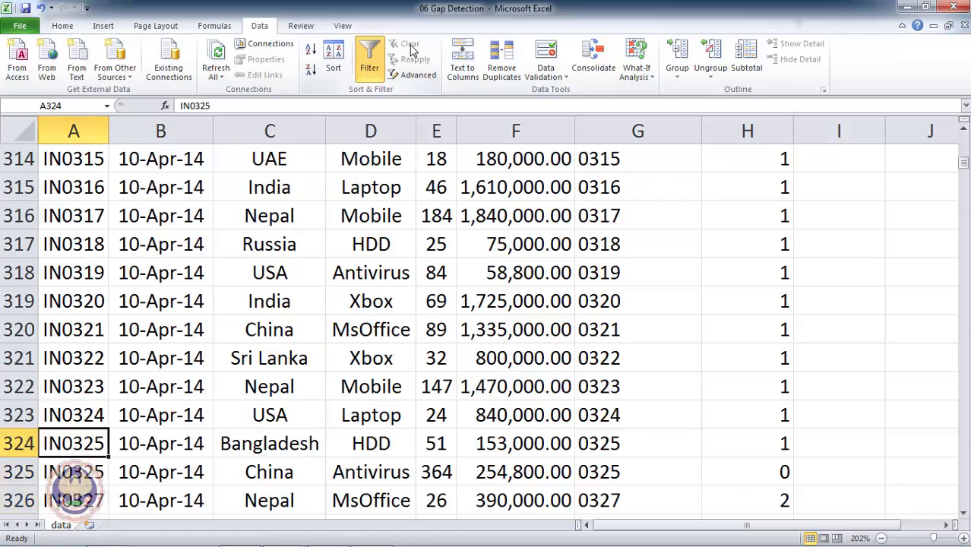
key(shift+Down)
- Filter the Diff column again to show only rows with 0
key(ctrl+Home)
key(ctrl+Right)
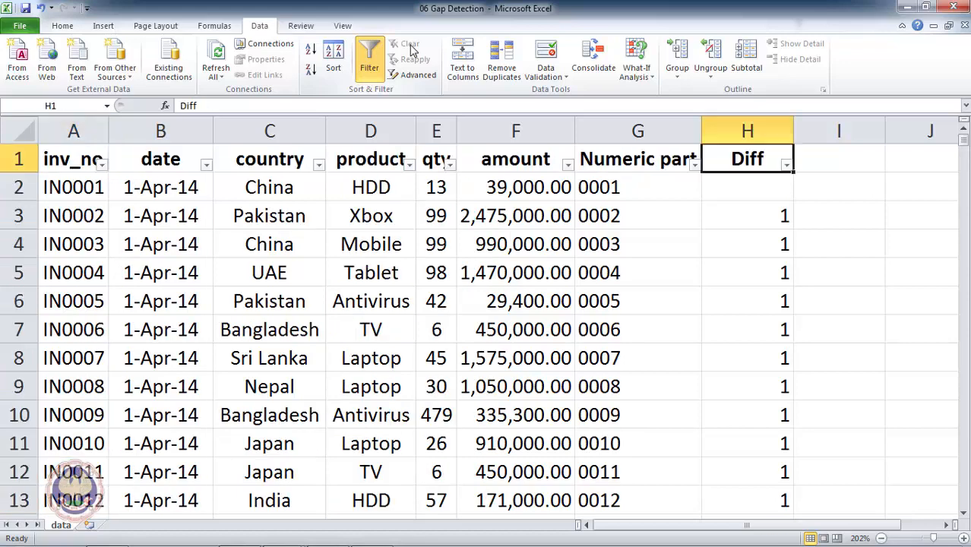
key(alt+Down)
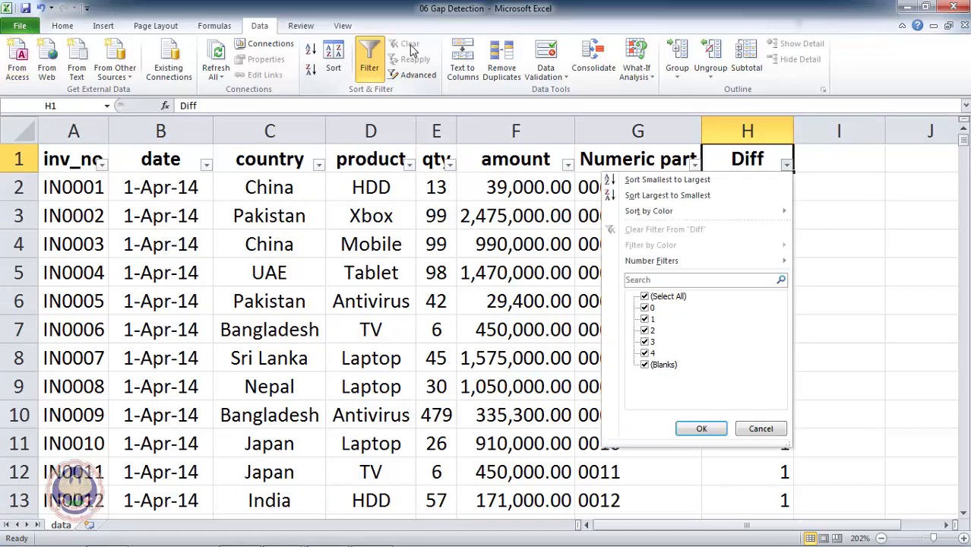
key(Down)
key(Down)
key(Down)
key(Down)
key(Down)
text(0)
key(Return)
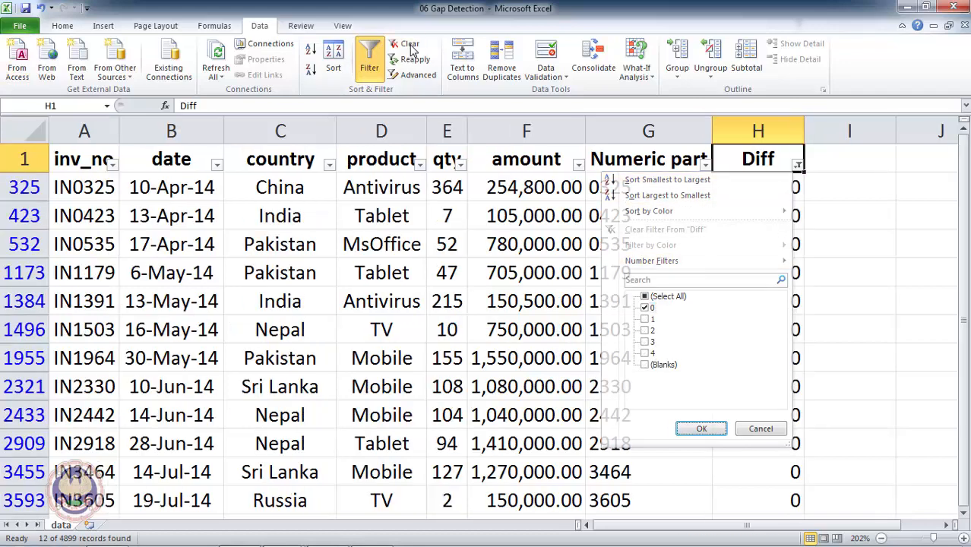
- Go through the filtered invoice numbers in the inv_no column to review the duplicates, and return to the inv_no heading
key(Down)
key(Left)
key(Left)
key(Left)
key(Left)
key(Left)
key(Left)
key(Left)
key(Down)
key(Down)
key(Down)
key(Down)
key(Down)
key(Down)
key(Down)
key(Down)
key(Down)
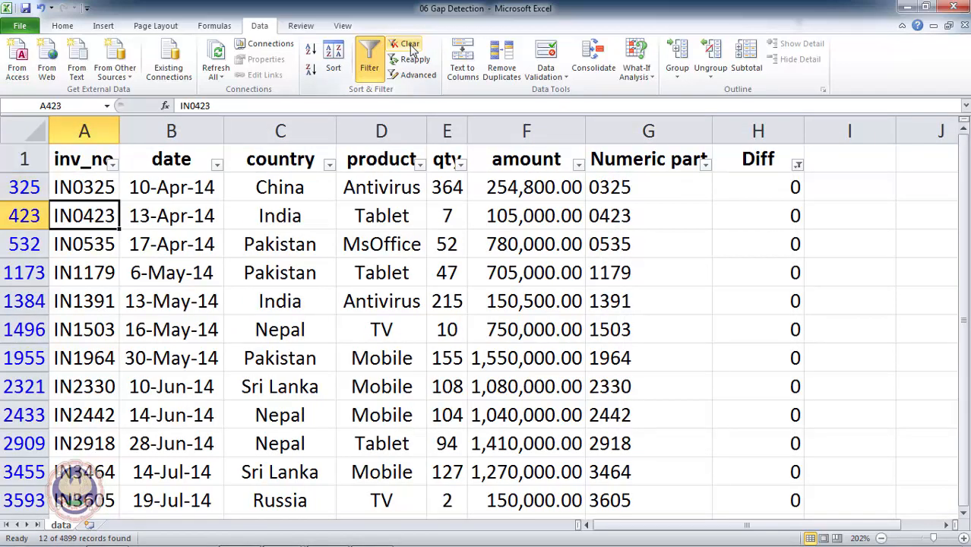
key(Down)
key(Down)
key(Down)
key(Down)
key(Down)
key(Down)
key(Down)
key(Down)
key(Down)
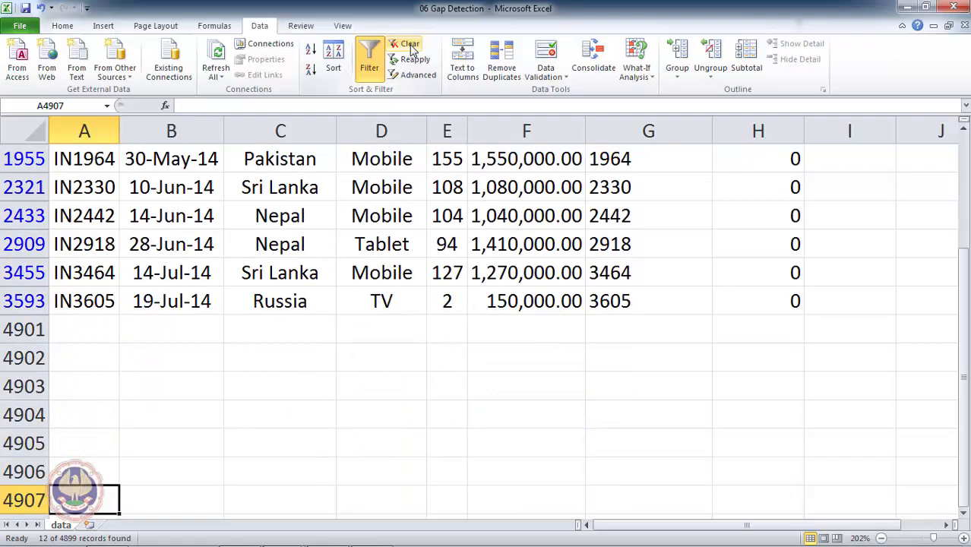
key(ctrl+Up)
key(ctrl+Up)
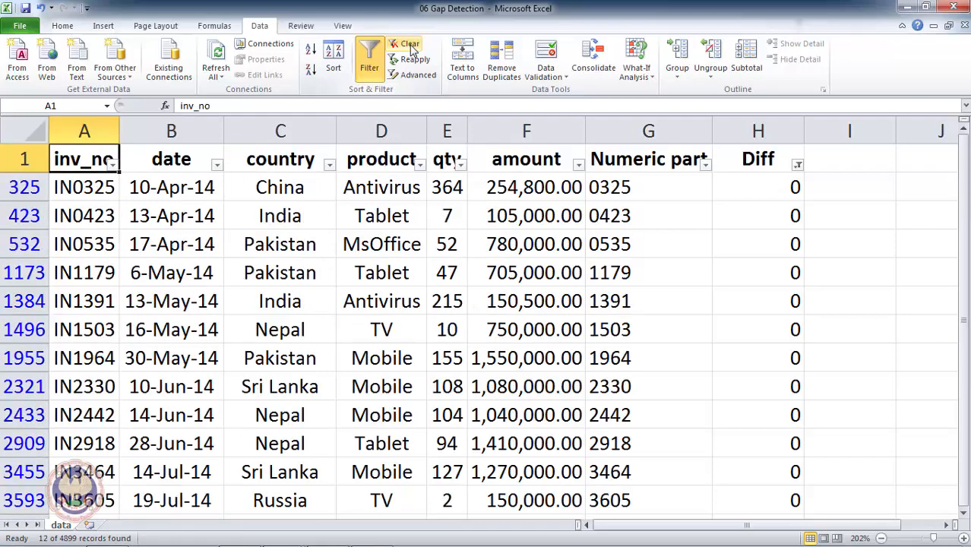
- Clear the Diff filter and go to the first invoice number in A2
key(ctrl+Right)
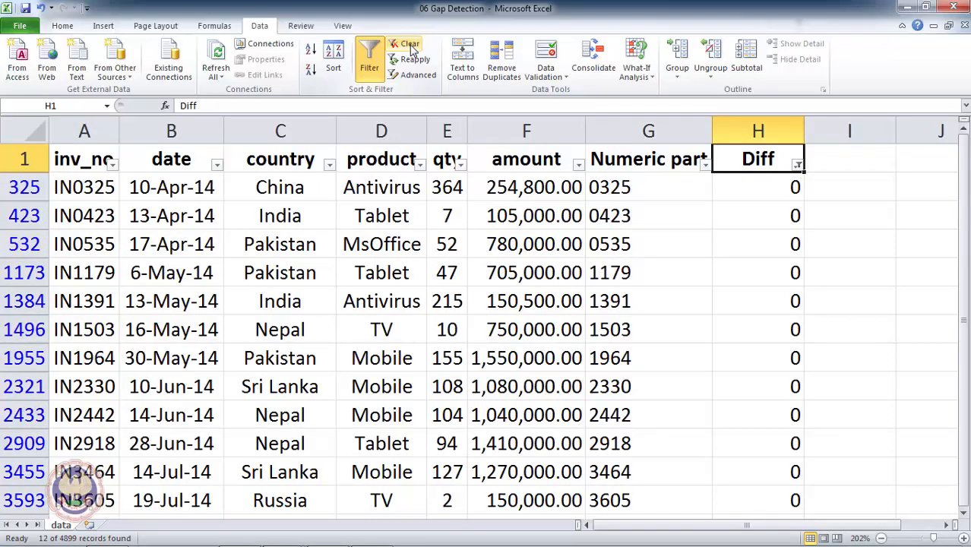
key(Left)
key(Left)
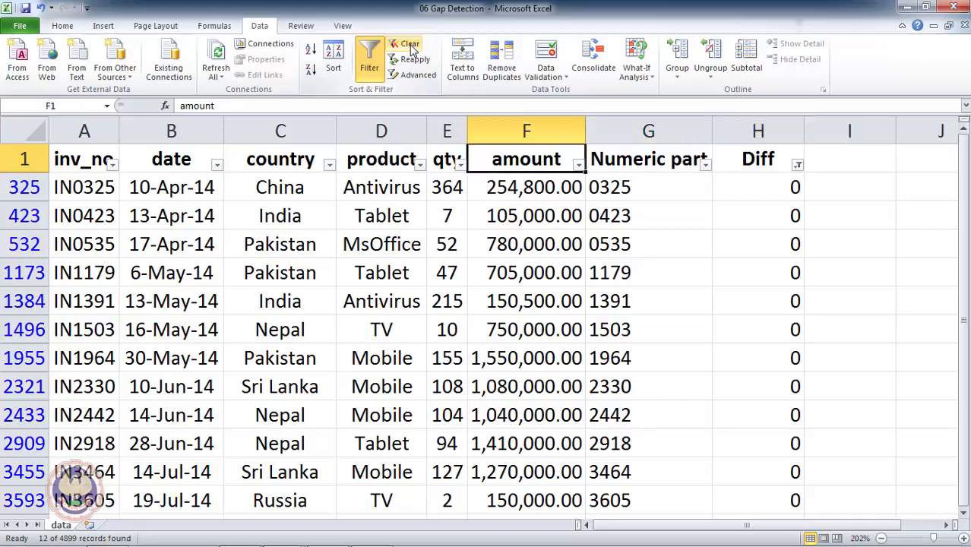
click(410, 46)
key(Left)
key(Left)
key(Left)
key(Left)
key(Left)
key(Down)
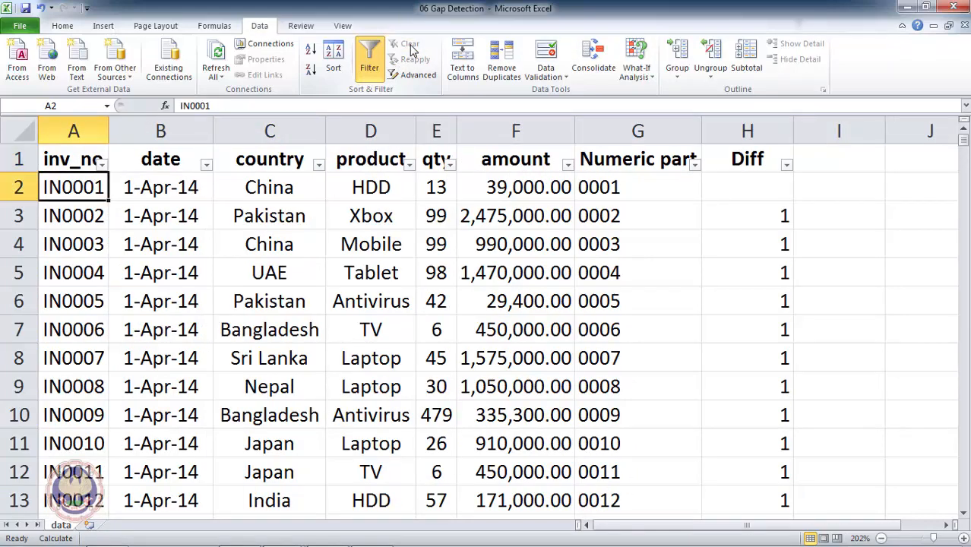
- Compare the first two invoice numbers at the start of the inv_no column
key(Down)
key(Up)
key(Up)
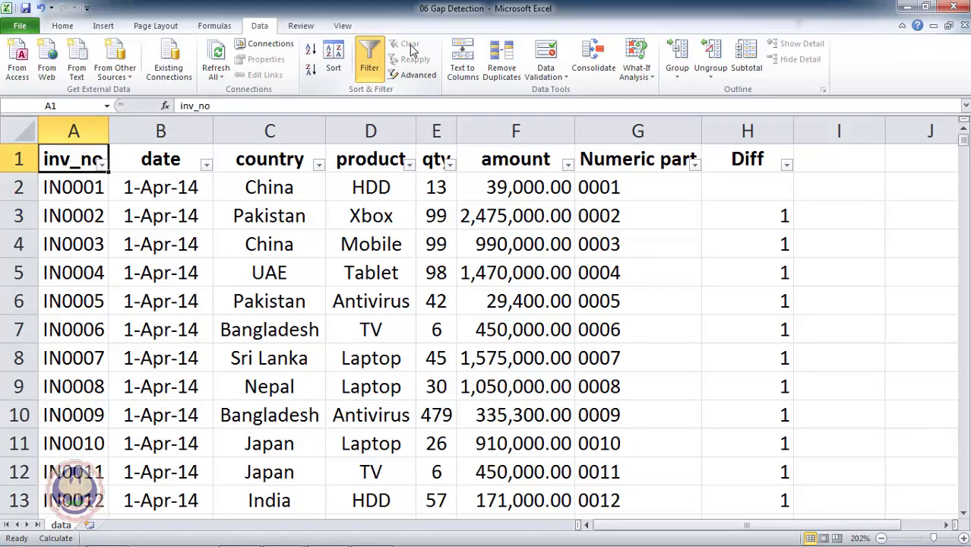
key(Down)
key(Down)
key(Up)
key(Up)
key(Down)
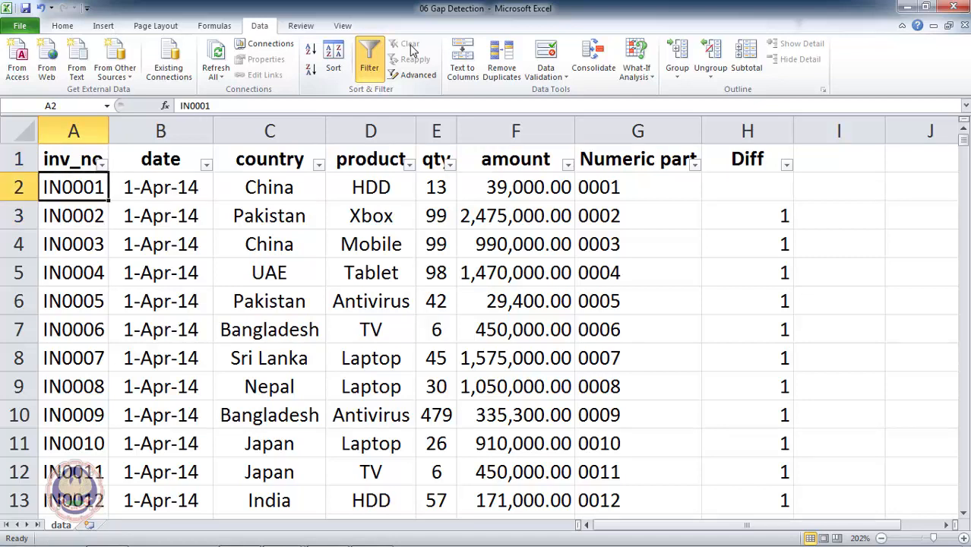
key(shift+Down)
key(Down)
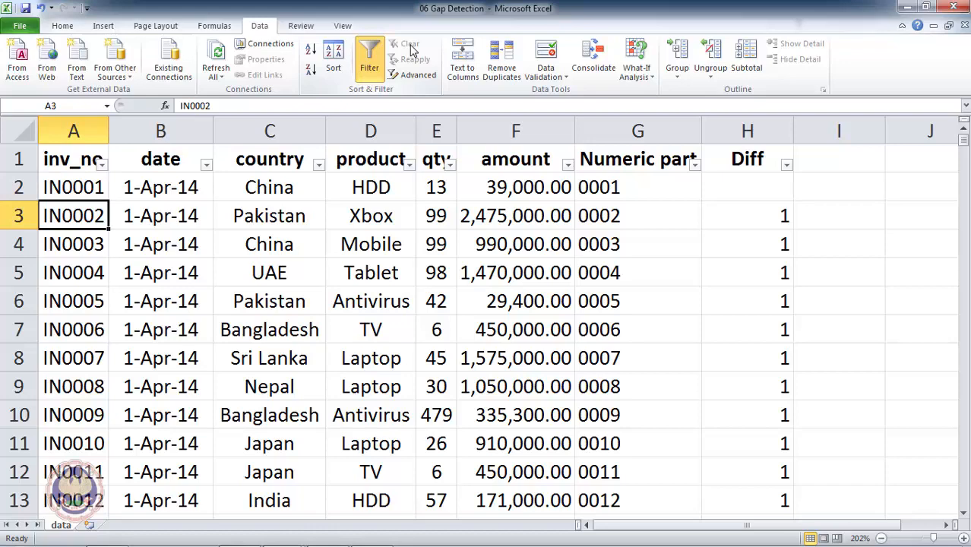
- Check the last invoice number at the end of the inv_no column, and return to the first one in A2
key(ctrl+Down)
key(Down)
key(Down)
key(Up)
key(Up)
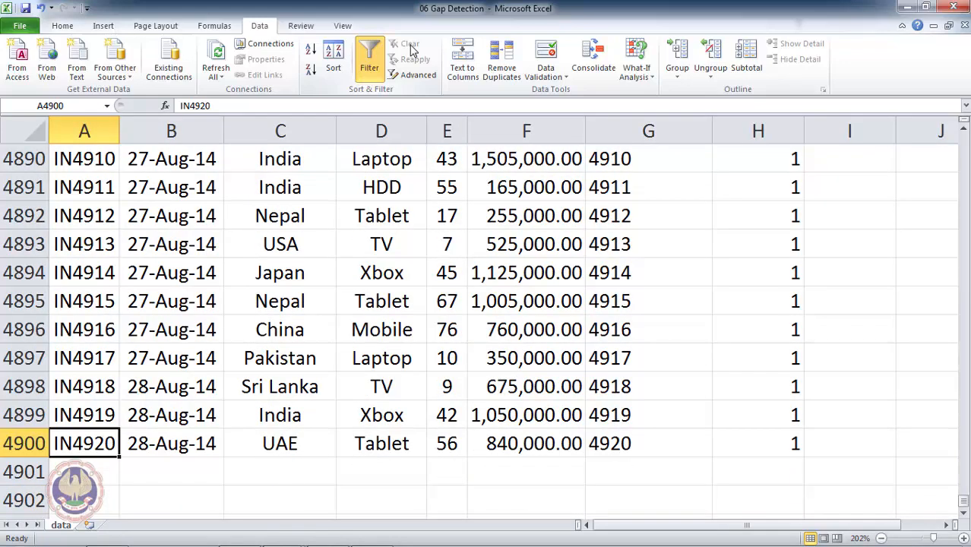
key(ctrl+Up)
key(Down)
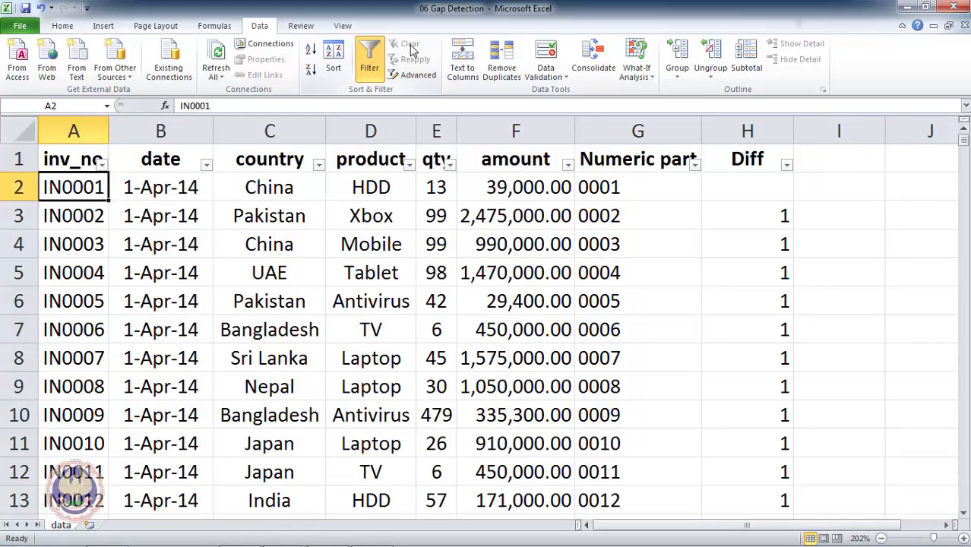
key(Down)
key(Down)
key(Down)
key(Down)
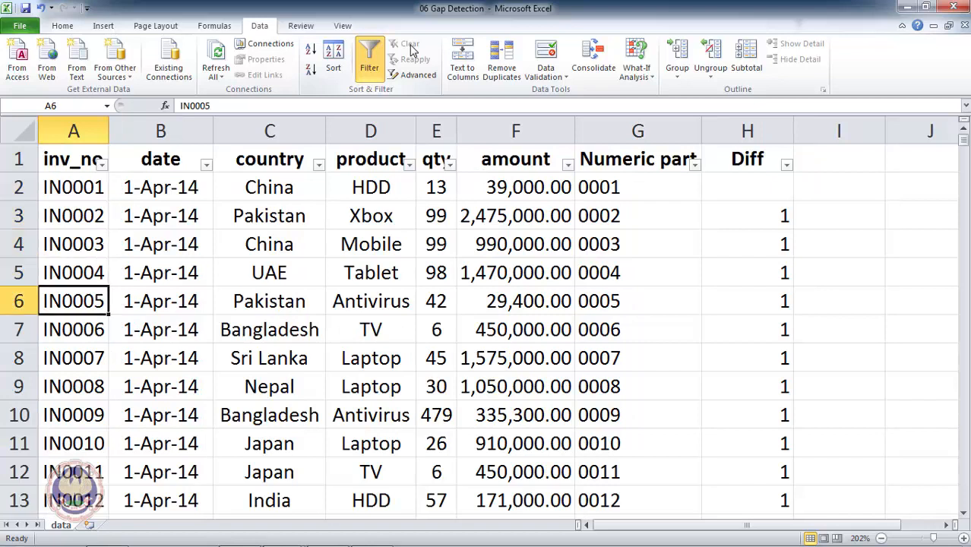
key(Up)
key(Up)
key(Up)
key(Up)
key(Up)
key(Down)
key(Down)
key(Up)
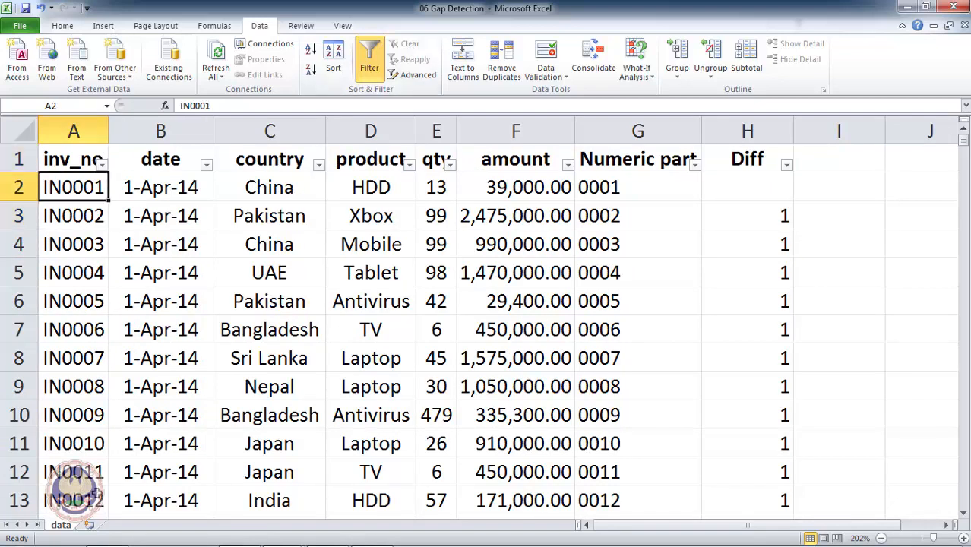
- Insert a new worksheet and start a number series with 1 in A1 and the formula =A1+1 in A2
click(89, 527)
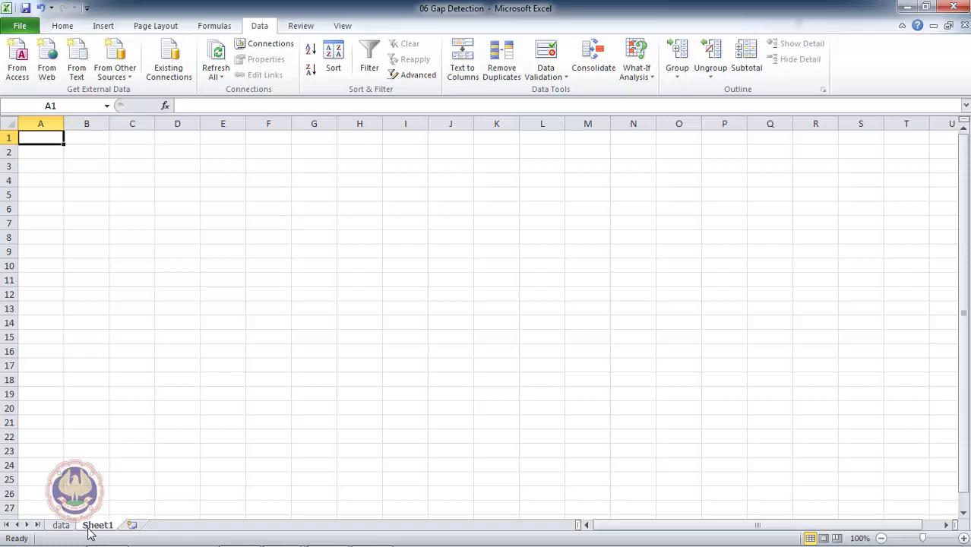
text(1)
key(Return)
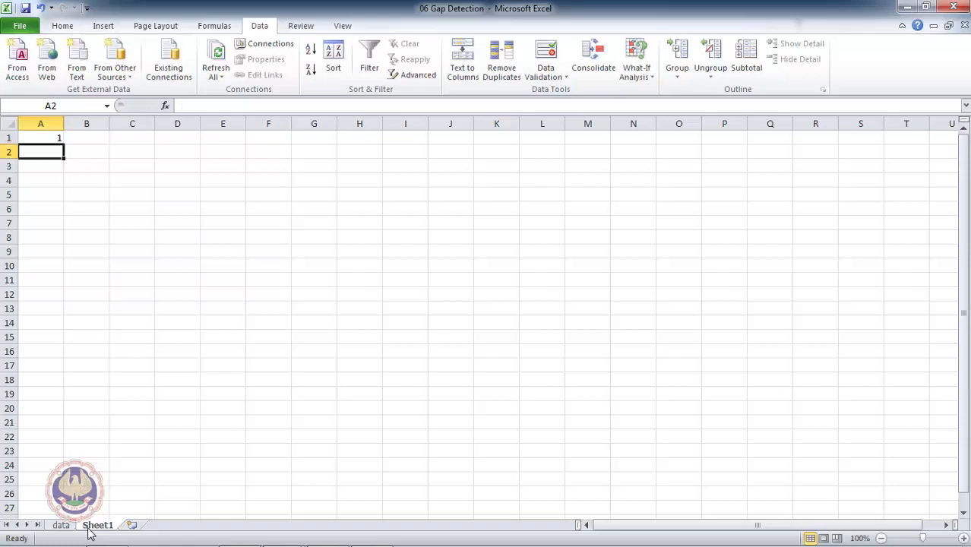
text(=)
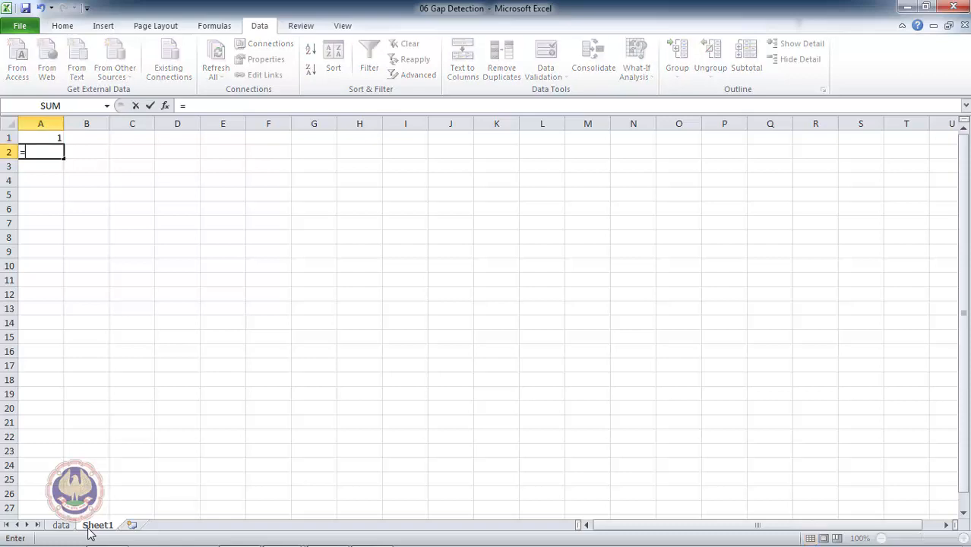
key(Up)
text(+1)
key(Return)
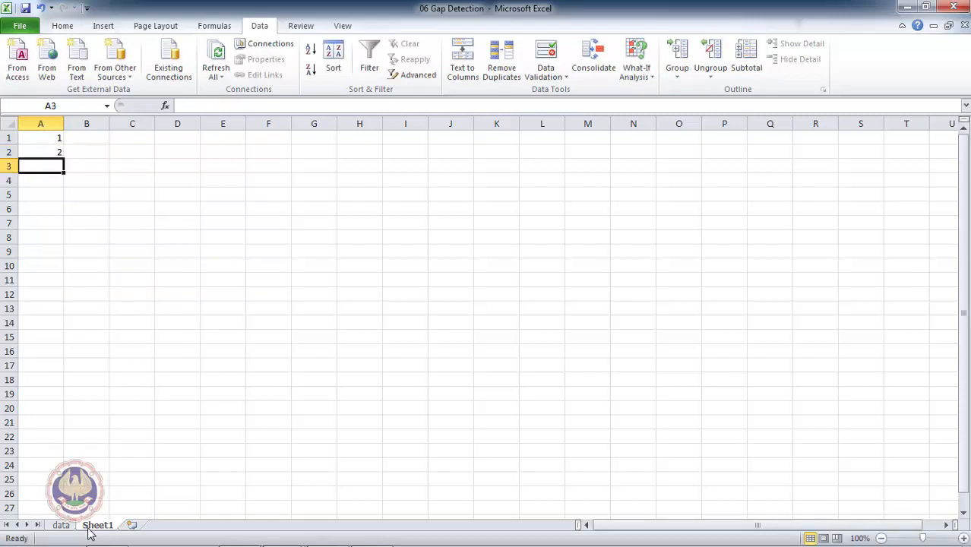
- Copy the A2 formula down column A through cell A4920 to fill the number series
key(Up)
key(ctrl+c)
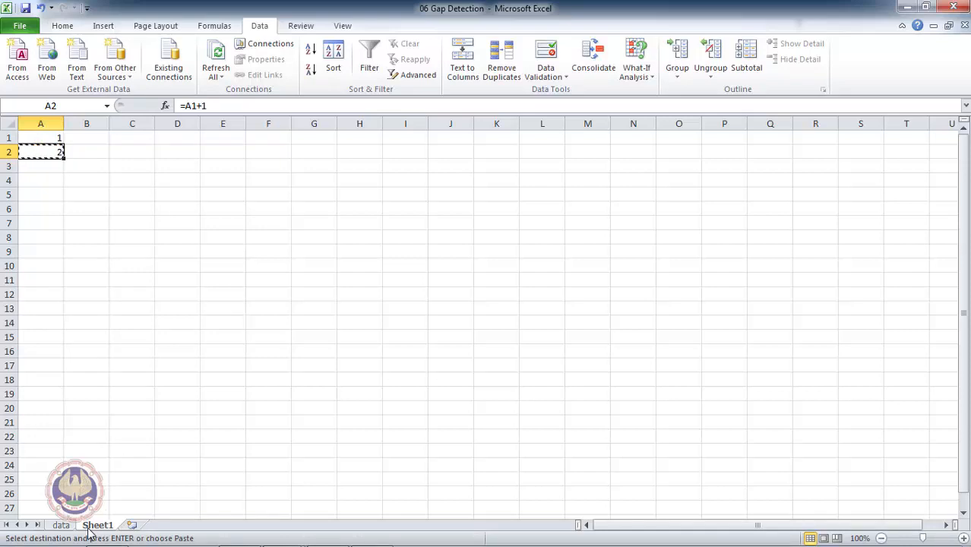
mouse_move(92, 546)
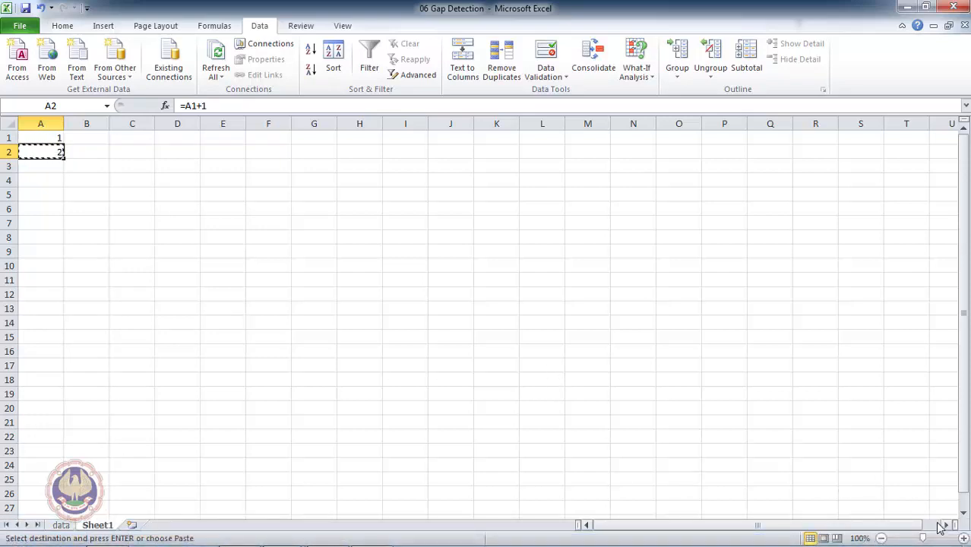
click(963, 538)
click(964, 538)
click(964, 538)
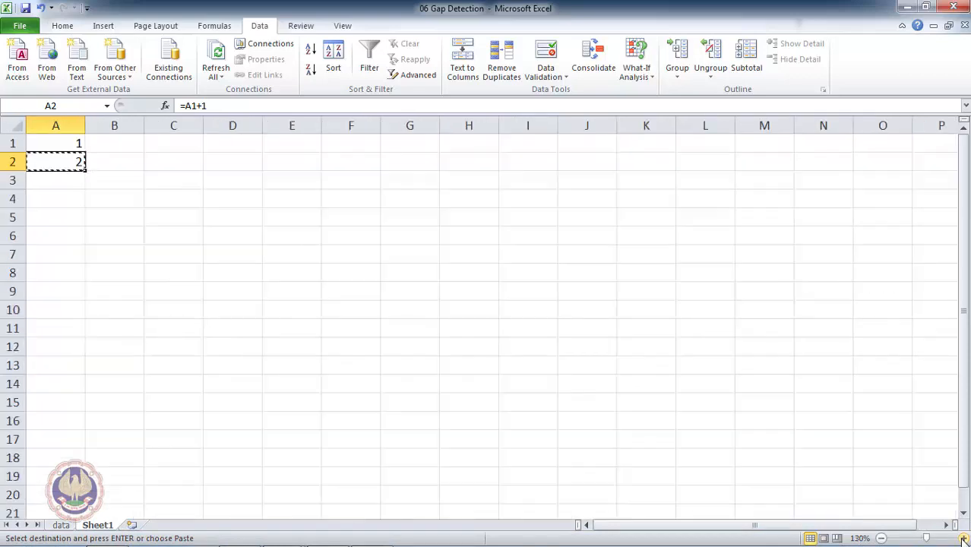
click(964, 538)
click(964, 538)
click(964, 538)
click(964, 538)
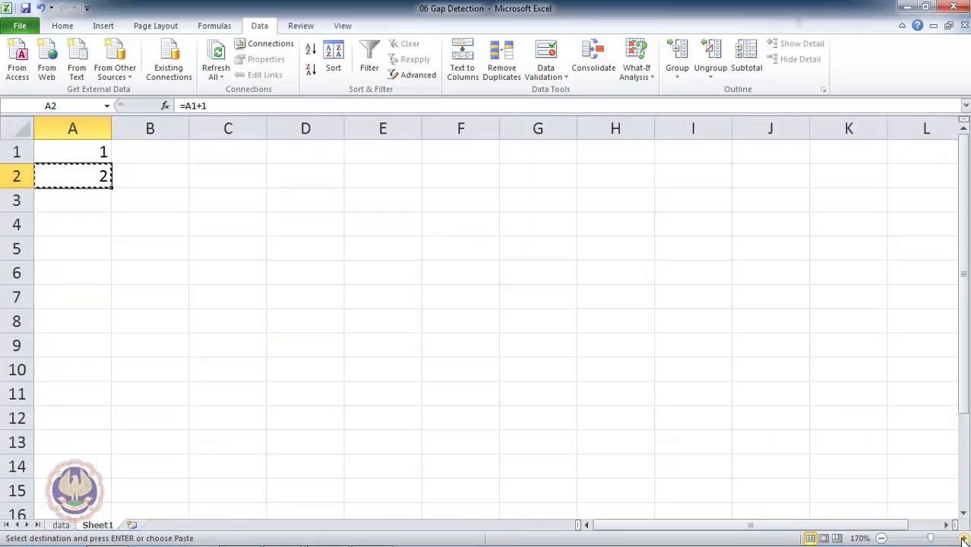
key(F5)
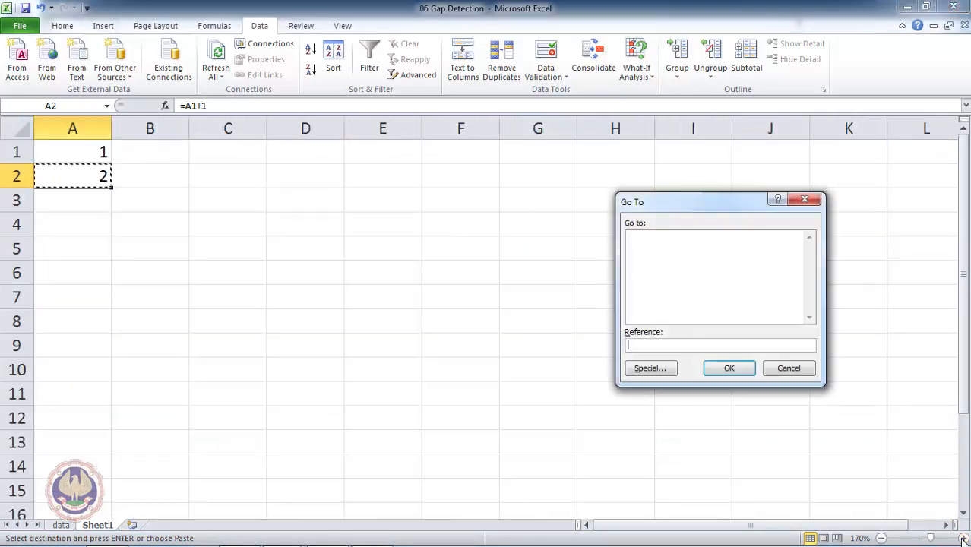
text(A4920)
key(Return)
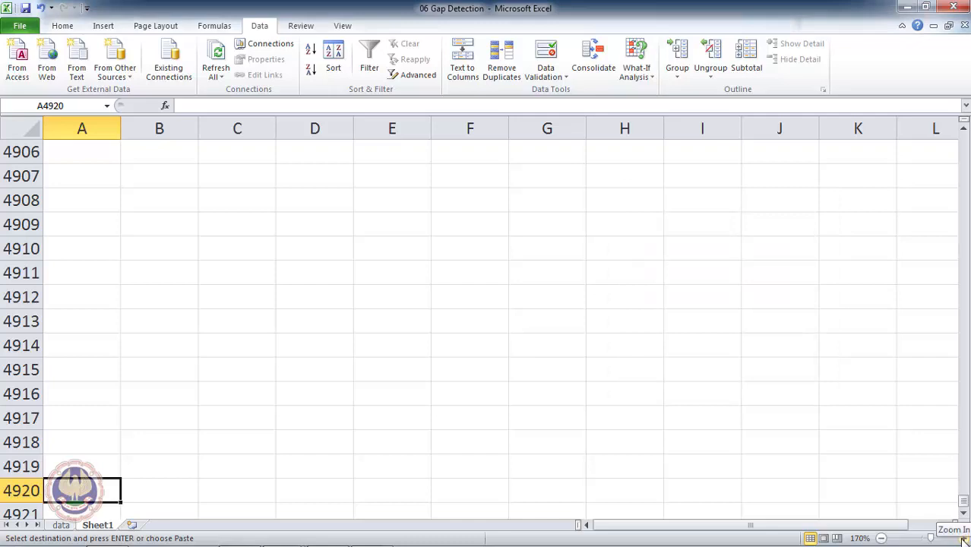
key(ctrl+shift+Up)
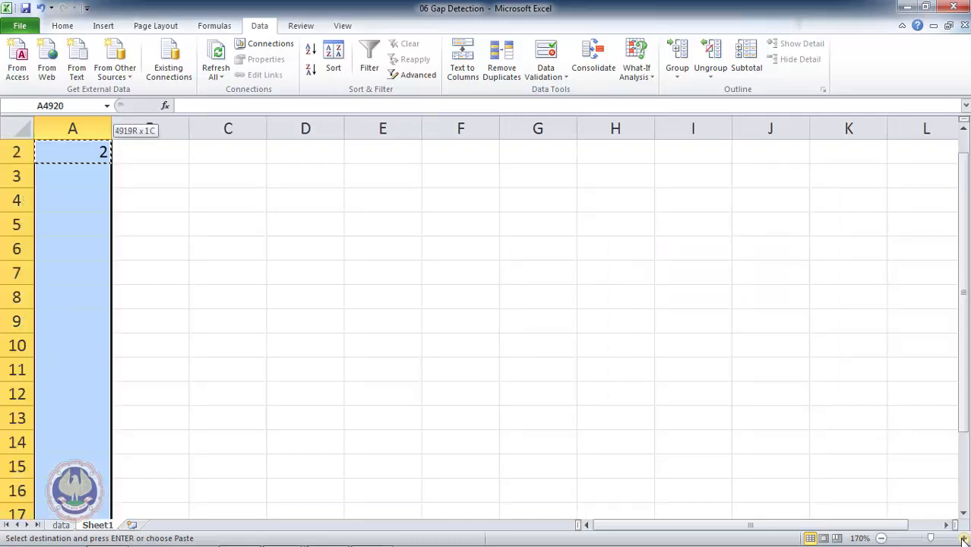
key(Return)
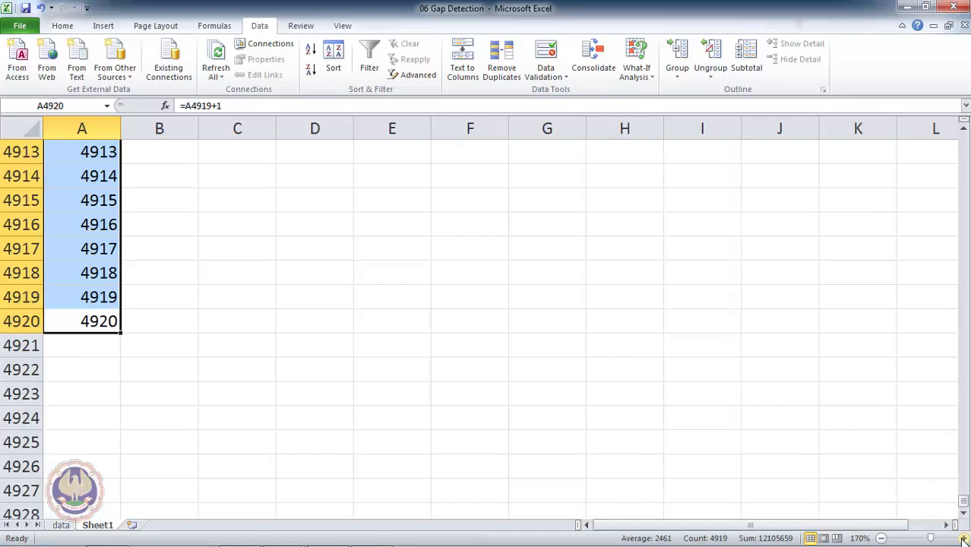
- Check the end of the number series in column A and return to A1
key(Down)
key(Up)
key(Up)
key(Up)
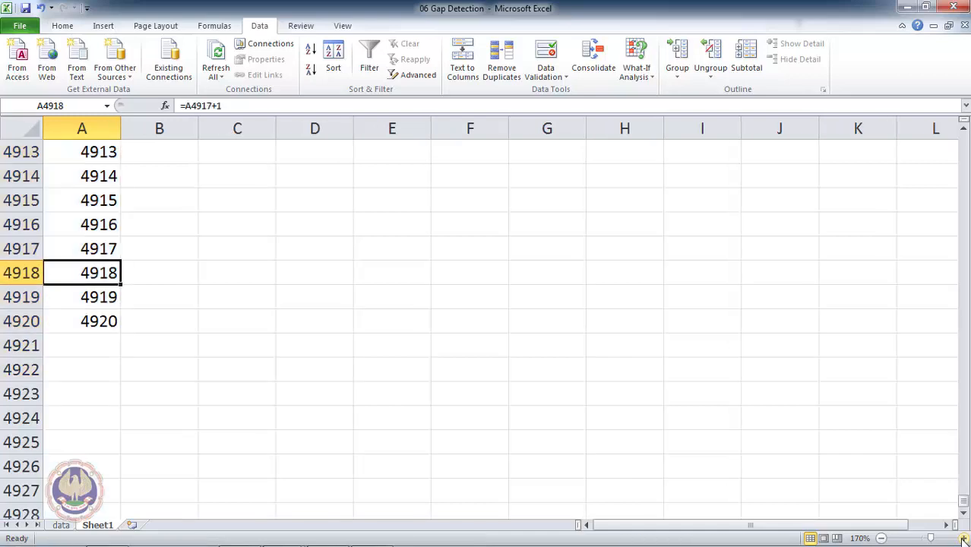
key(ctrl+Up)
key(Up)
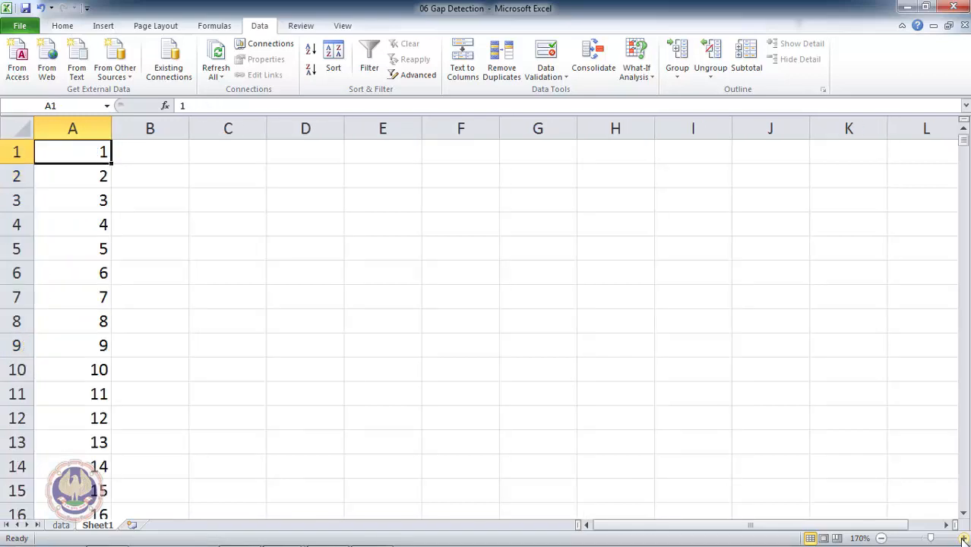
key(Right)
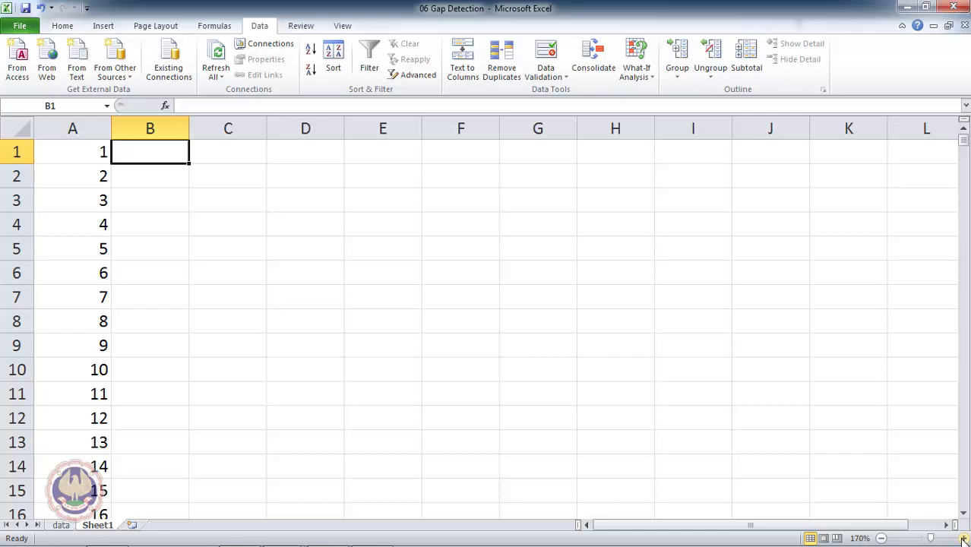
text(=)
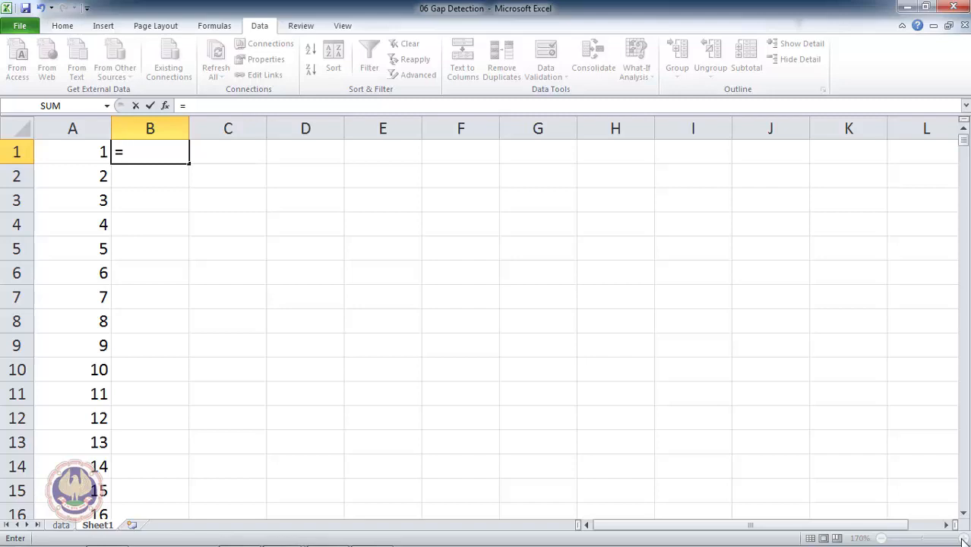
key(Escape)
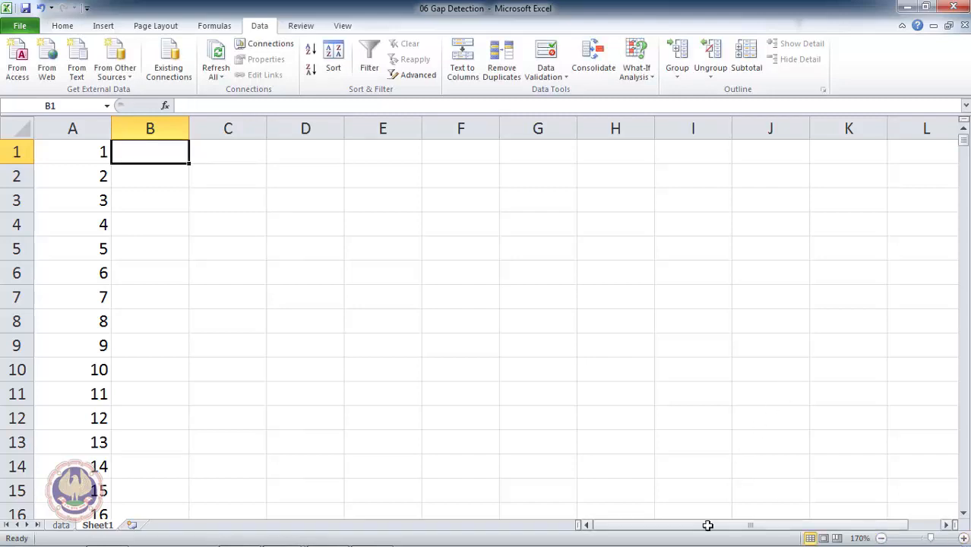
- Examine the Numeric part values in column G of the data sheet from G2 down to G12
click(62, 525)
click(658, 179)
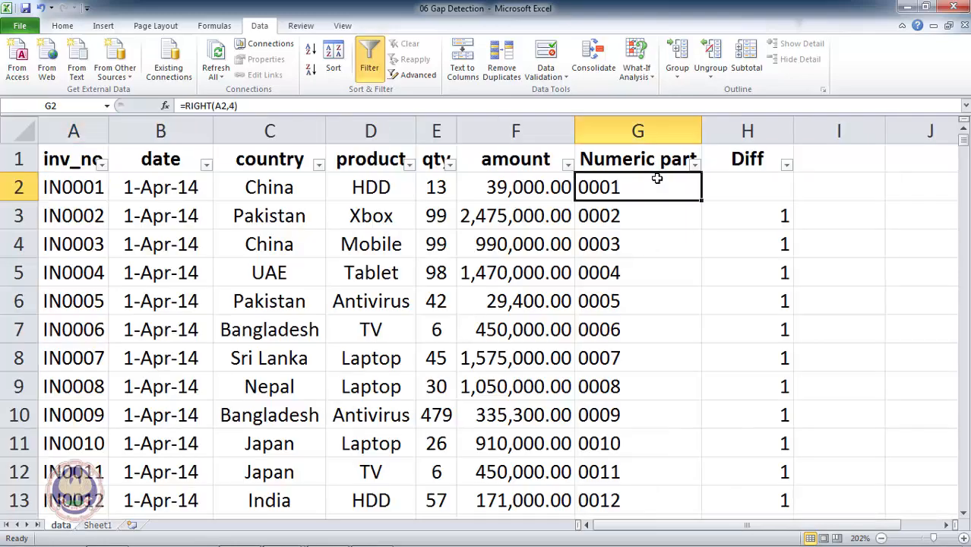
key(Down)
key(Down)
key(Up)
key(Up)
key(Up)
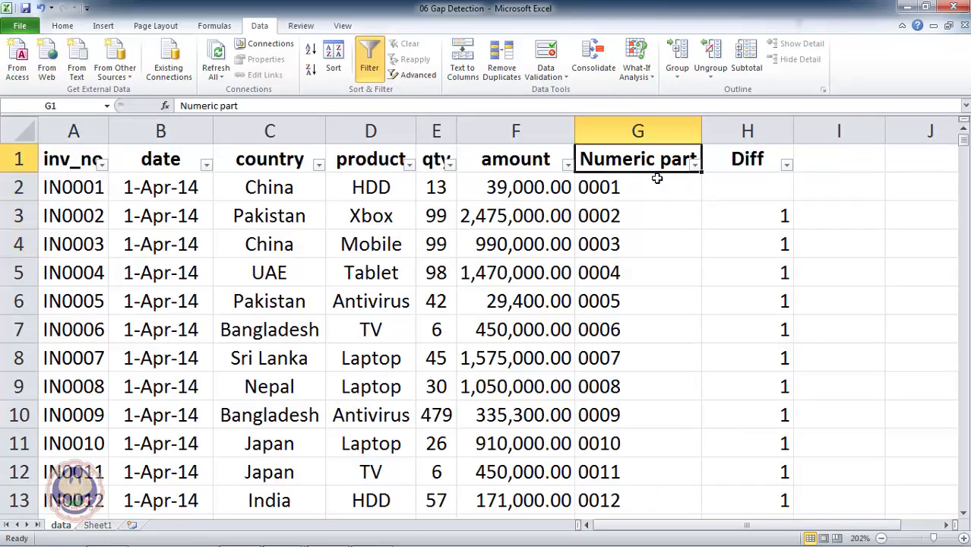
key(Down)
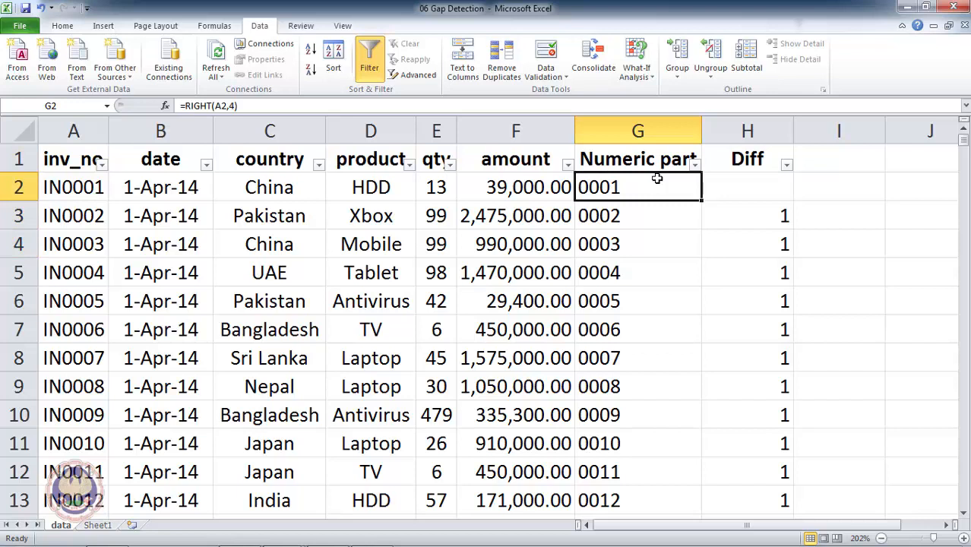
key(shift+Down)
key(shift+Down)
key(shift+Down)
key(shift+Down)
key(shift+Down)
key(shift+Down)
key(shift+Down)
key(shift+Down)
key(shift+Down)
key(shift+Down)
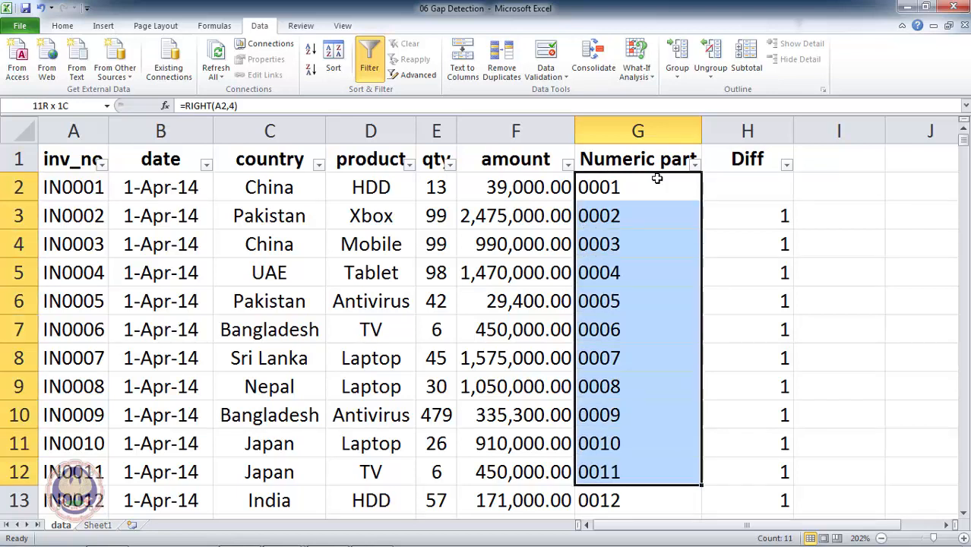
- Inspect the formula in G2 without changing it, look through the cells below, and return to G2
click(658, 179)
double_click(658, 179)
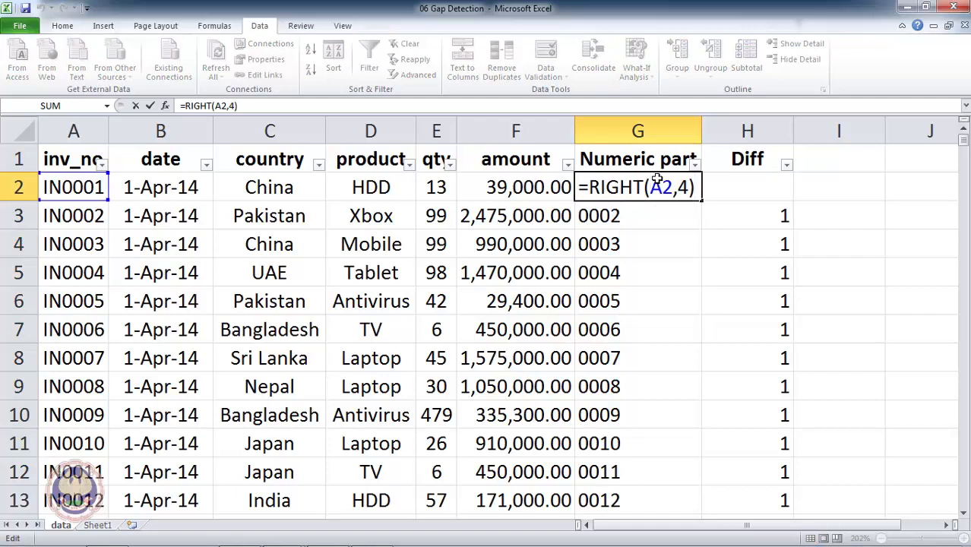
key(shift+End)
key(Right)
key(Escape)
key(Down)
key(Down)
key(Down)
key(Down)
key(Down)
key(Down)
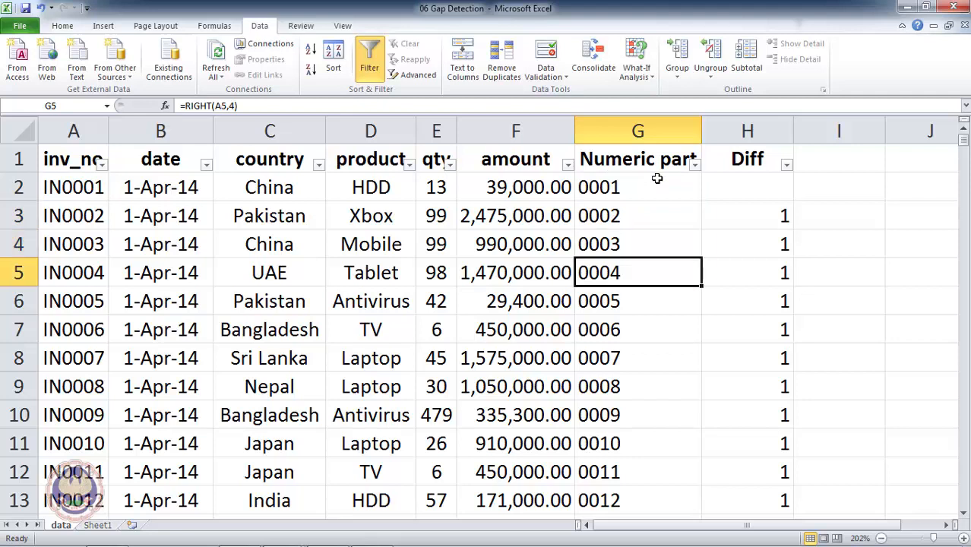
key(Down)
key(Down)
key(Down)
key(Down)
key(ctrl+Up)
key(Down)
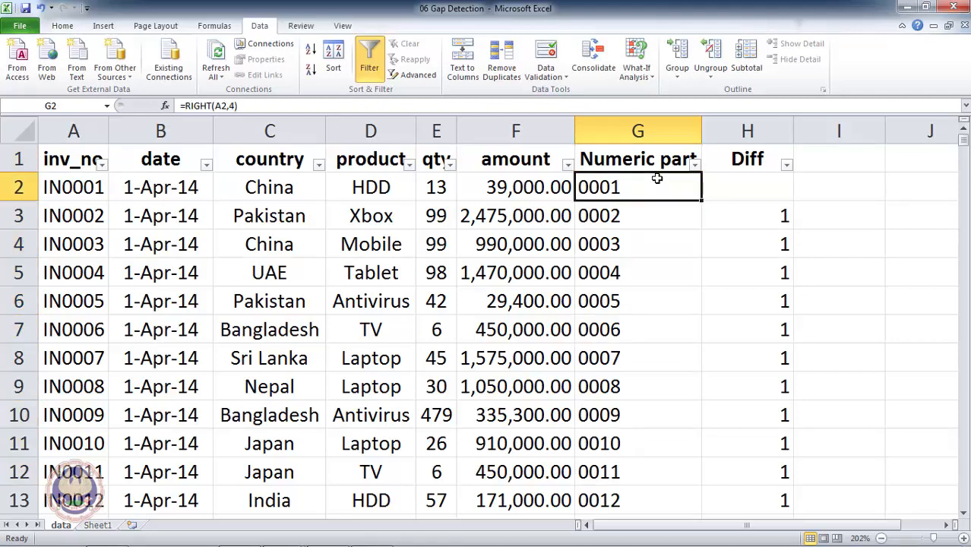
- Select the first ten Numeric part values in G2:G11 to examine their format, and return to G2
key(shift+Down)
key(shift+Down)
key(shift+Down)
key(shift+Down)
key(shift+Down)
key(shift+Down)
key(shift+Down)
key(shift+Down)
key(shift+Down)
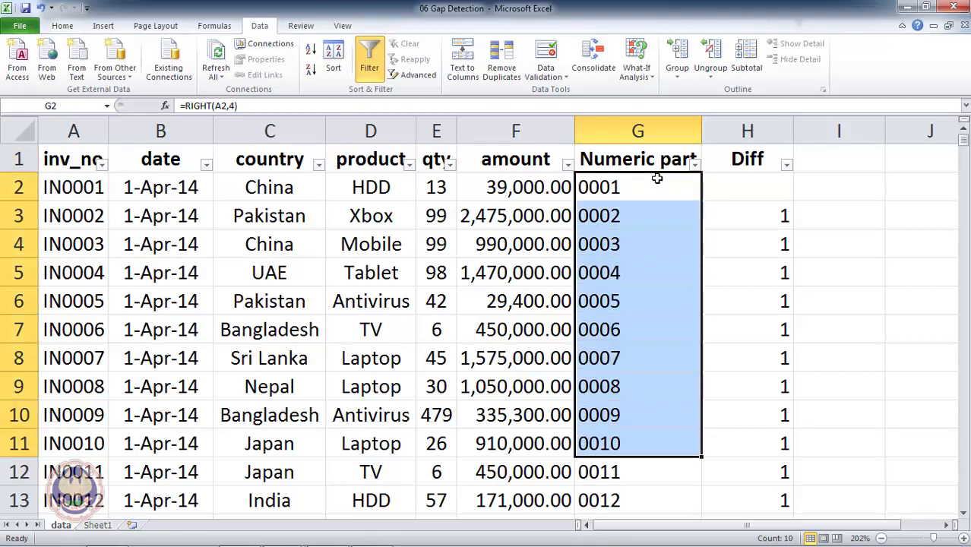
key(ctrl+Up)
key(Down)
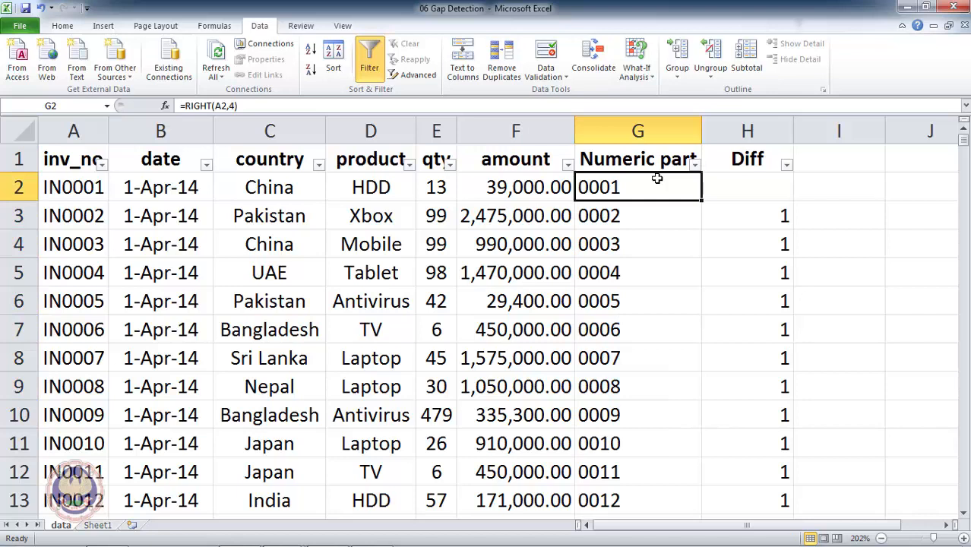
- Wrap the formula in G2 in the VALUE function so it reads =VALUE(RIGHT(A2,4))
key(F2)
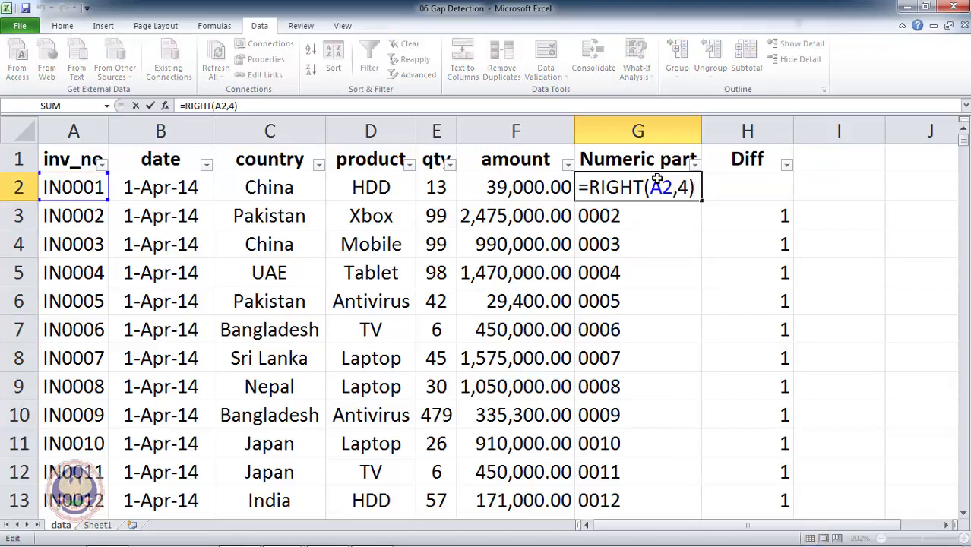
key(Left)
key(Left)
key(Left)
key(Left)
key(Left)
key(Left)
key(Left)
key(Left)
key(Left)
key(Left)
key(Left)
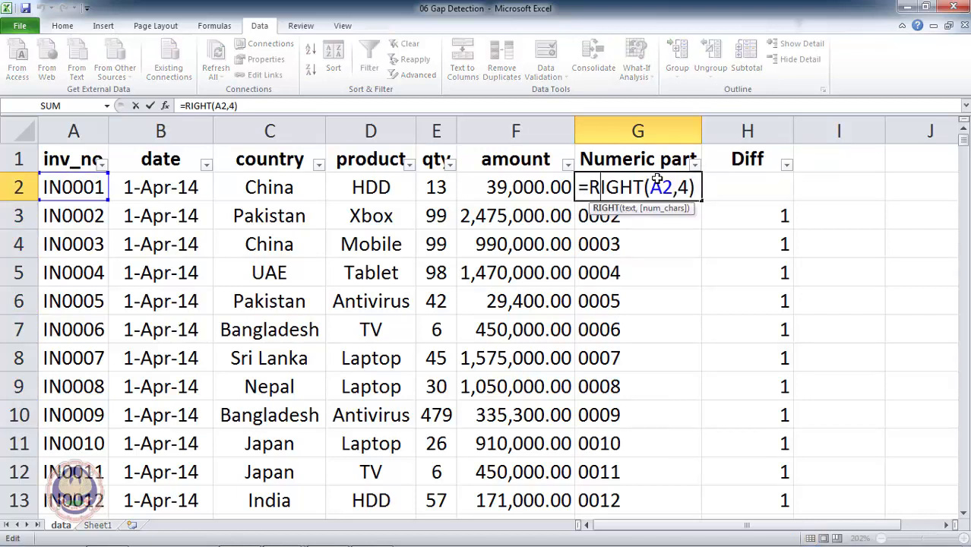
text(val)
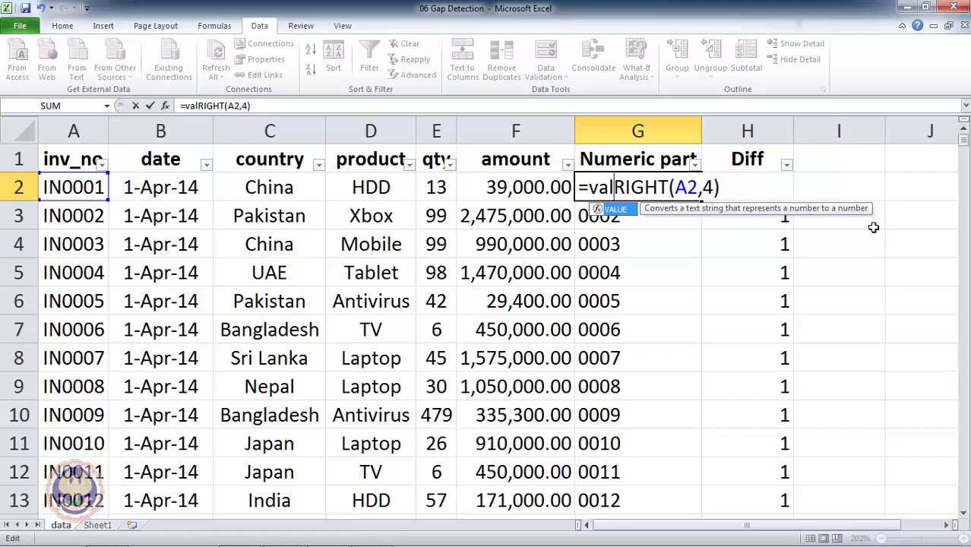
key(Tab)
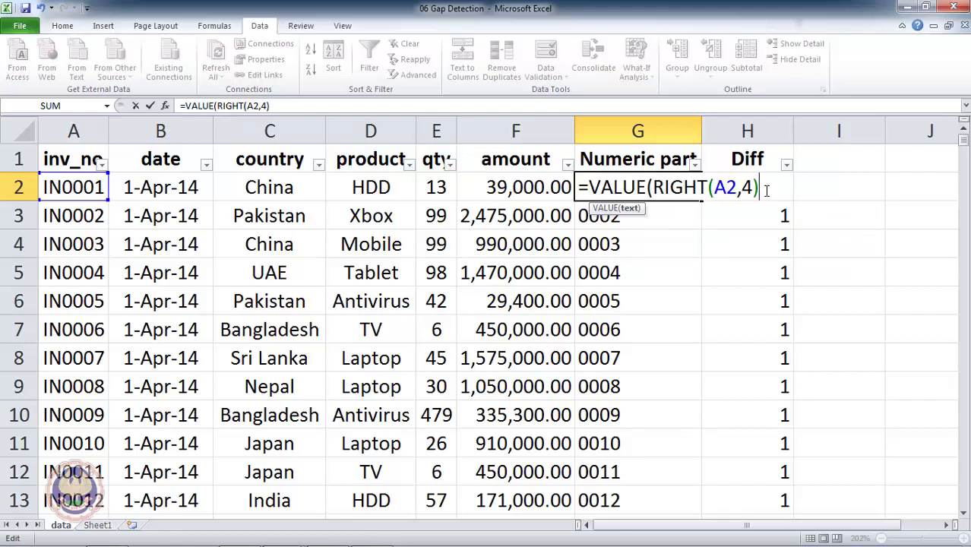
click(631, 209)
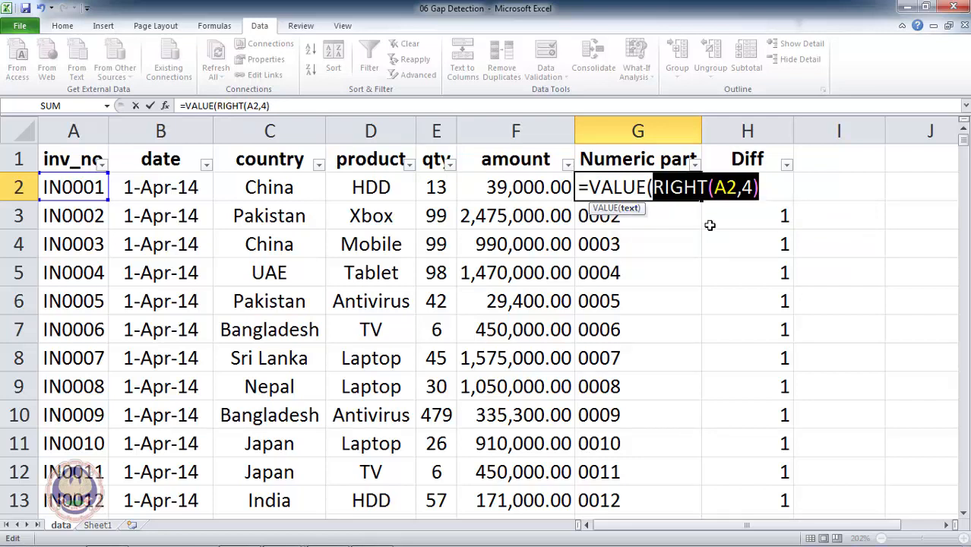
click(763, 190)
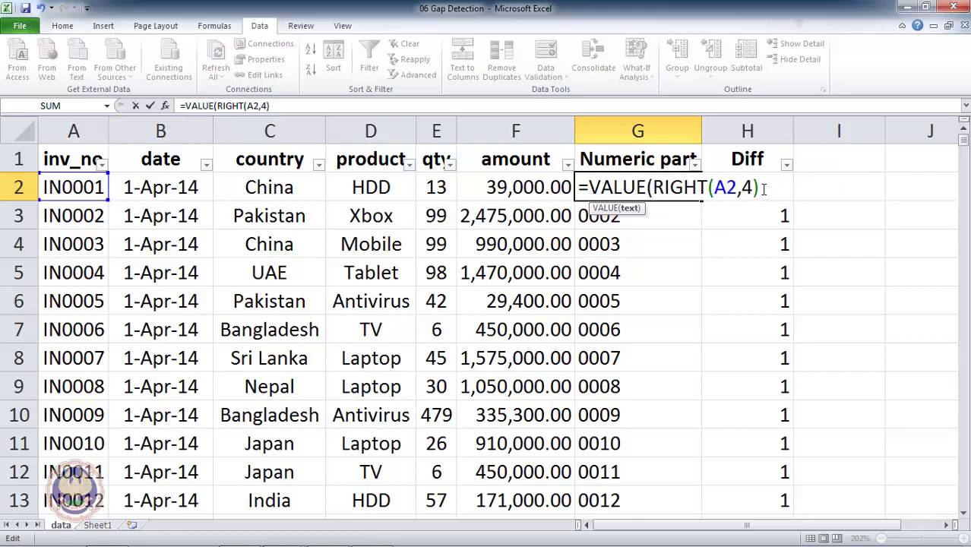
text())
key(Return)
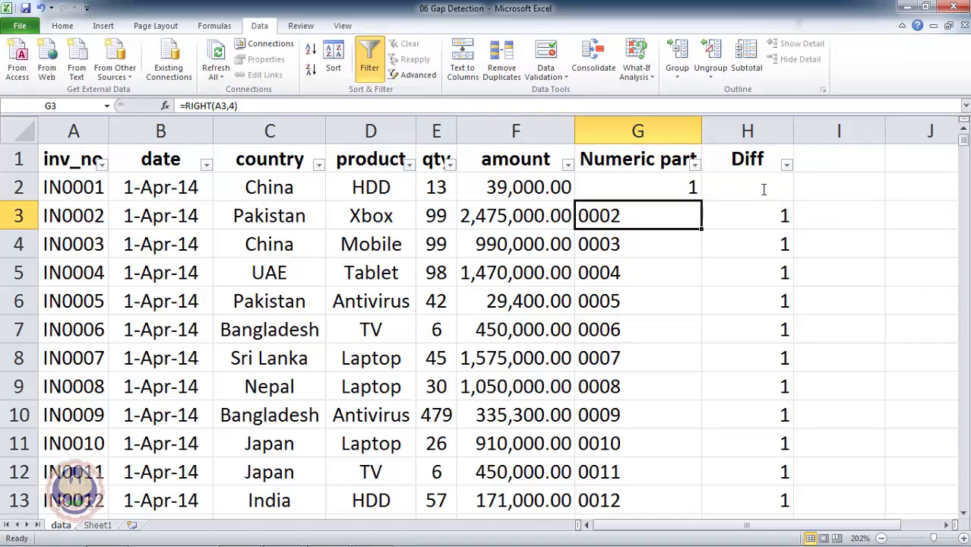
- Copy the G2 formula down the Numeric part column to the last data row
key(Up)
key(ctrl+c)
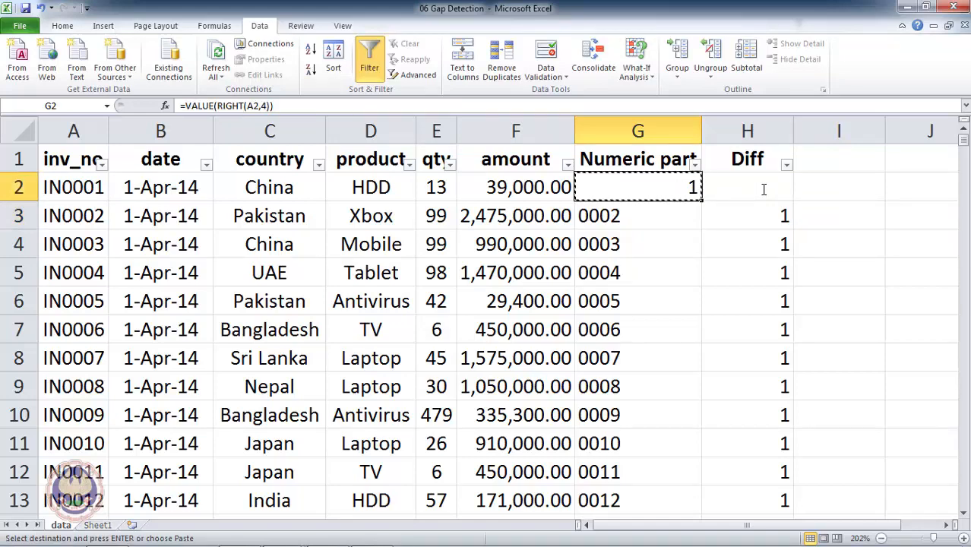
key(ctrl+shift+Down)
key(ctrl+BackSpace)
key(Return)
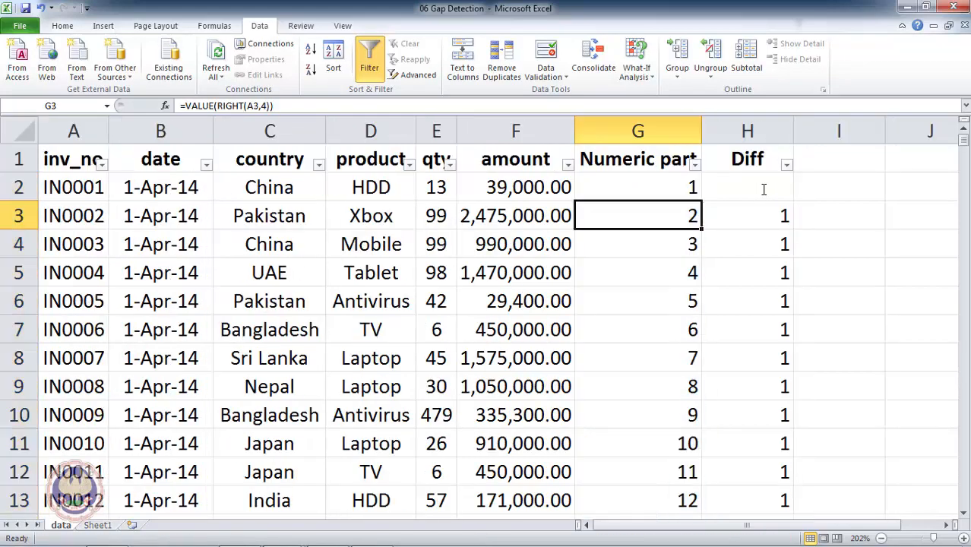
- Check the converted values at the end of the Numeric part column and return to G2
key(Up)
key(ctrl+Down)
key(Down)
key(Down)
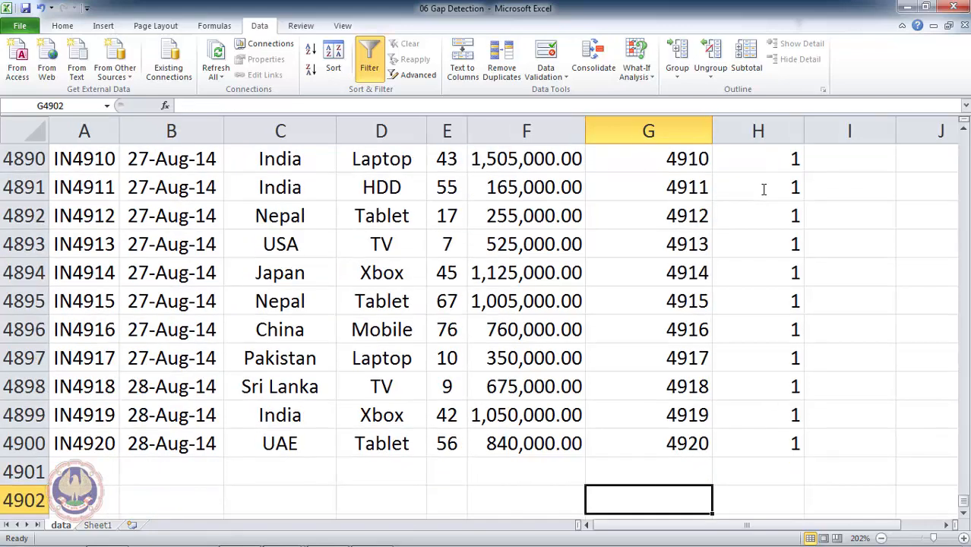
key(ctrl+Up)
key(ctrl+Up)
key(Down)
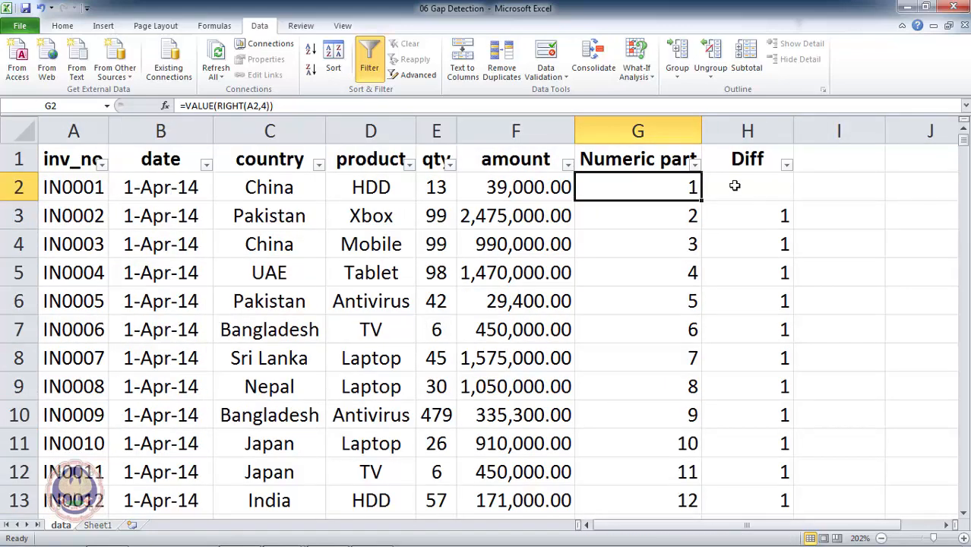
- Compare the entry counts of the number series in Sheet1 column A and the Numeric part column on the data sheet
click(105, 529)
key(Left)
key(ctrl+shift+Down)
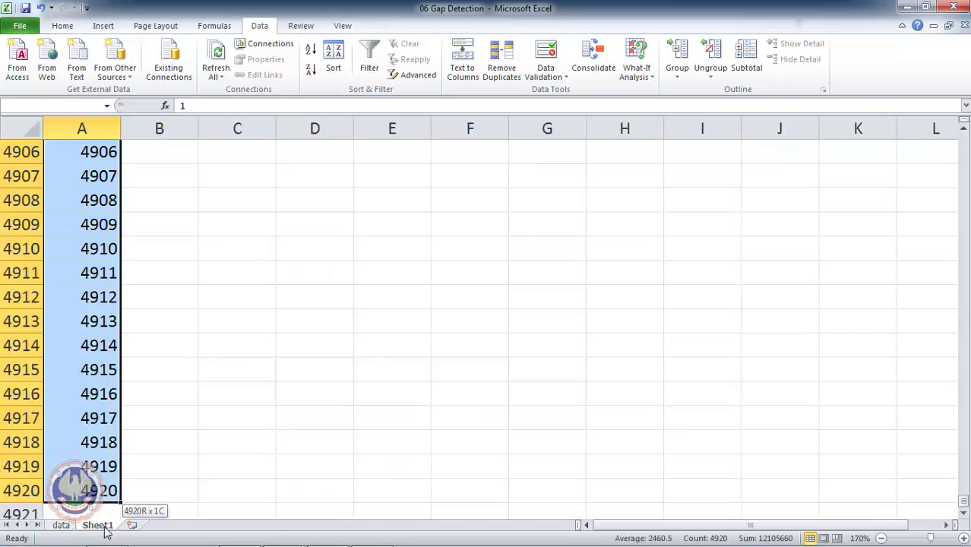
click(60, 526)
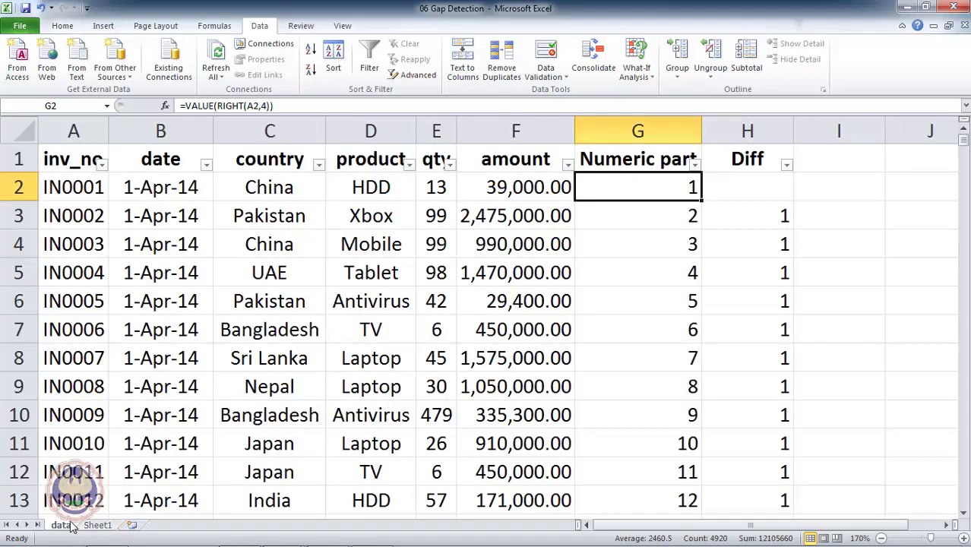
key(ctrl+shift+Down)
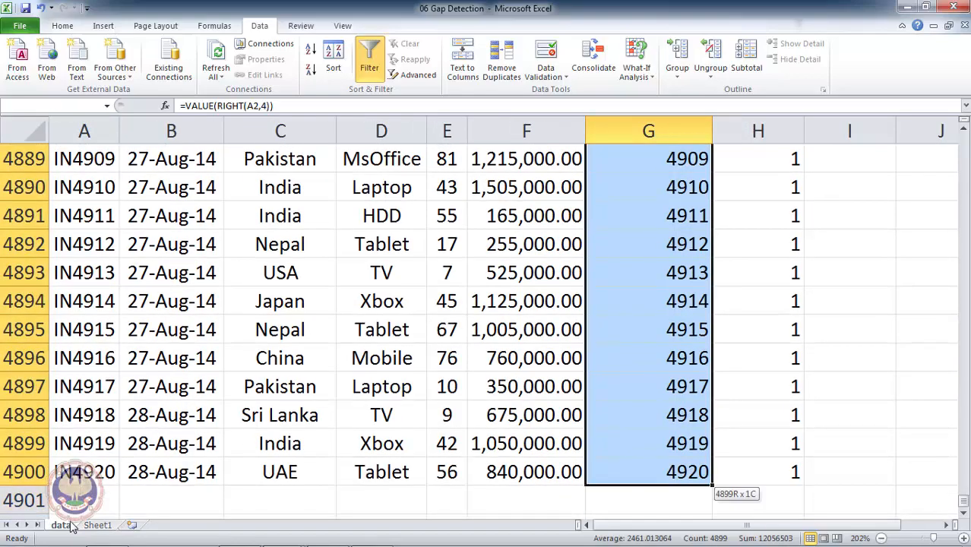
click(97, 525)
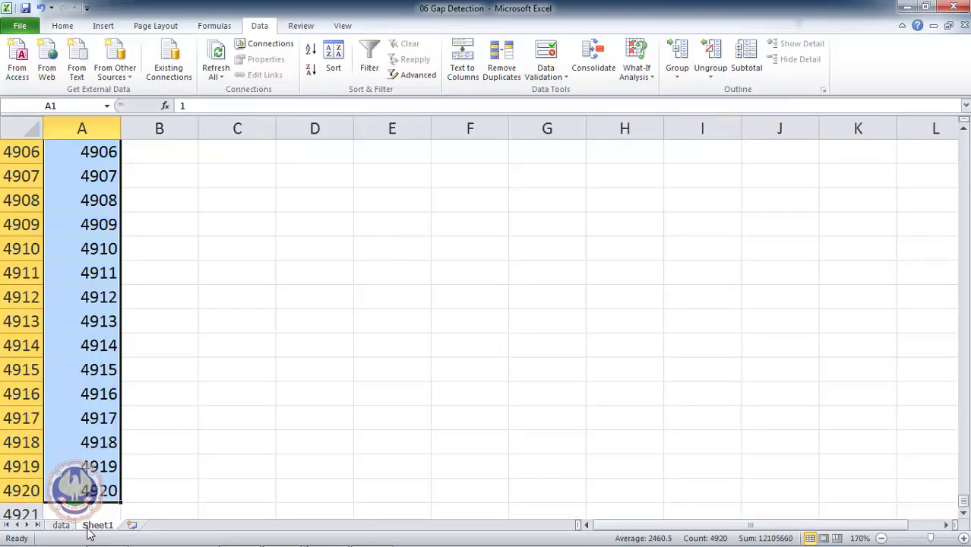
- Start a VLOOKUP formula in B1 of Sheet1 with A1 as the lookup value
key(ctrl+Home)
key(Right)
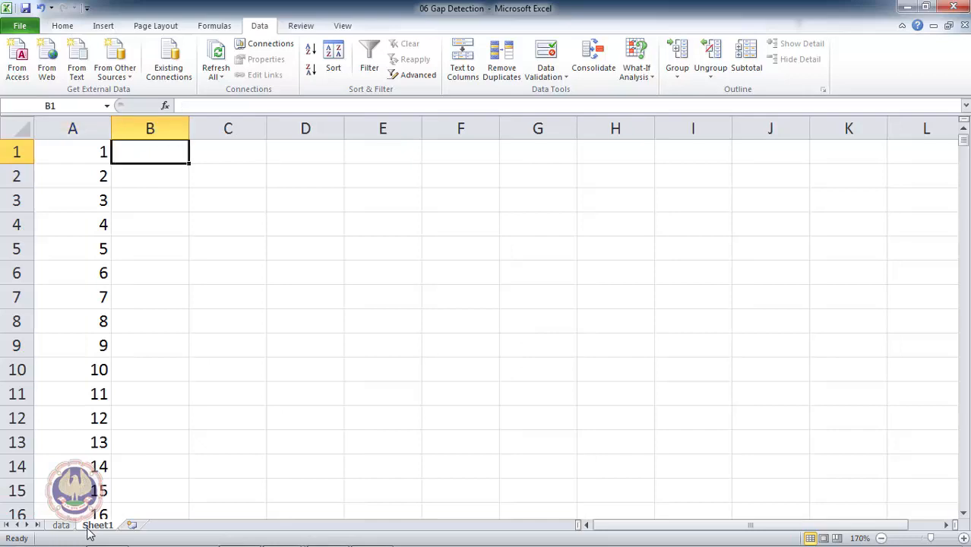
text(=c)
key(Right)
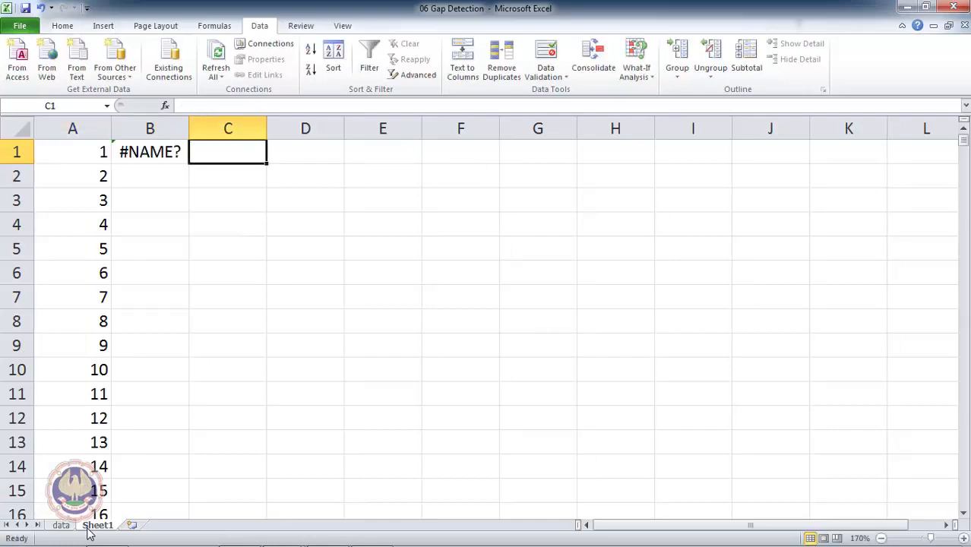
key(Left)
text(=vl)
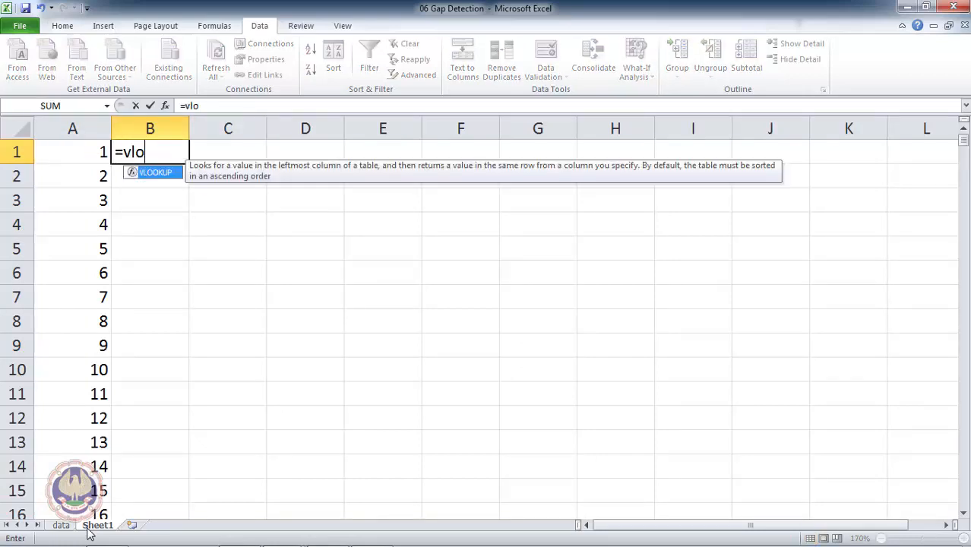
key(Tab)
key(Left)
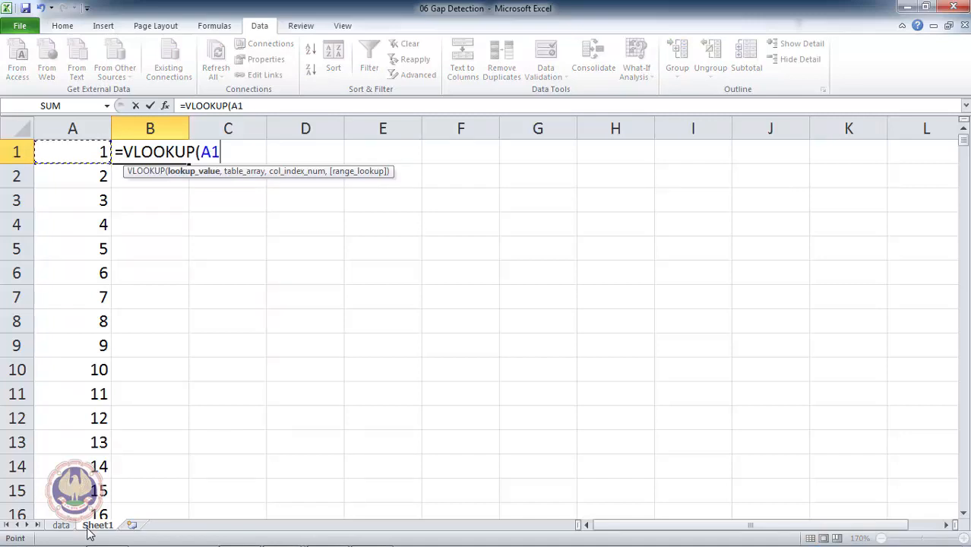
text(,)
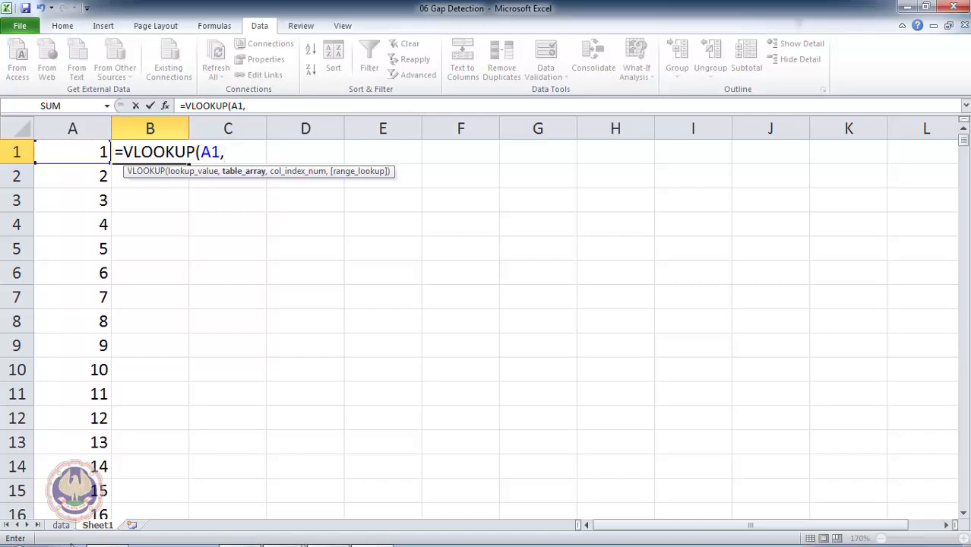
- Complete the B1 VLOOKUP with the data sheet's Numeric part column G:G as table, column index 1 and an exact match (FALSE)
click(61, 524)
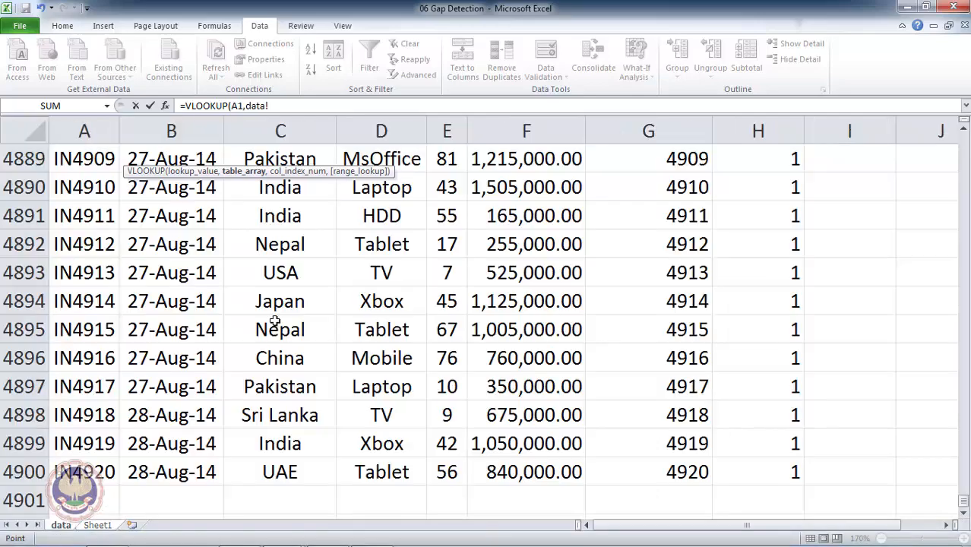
click(628, 177)
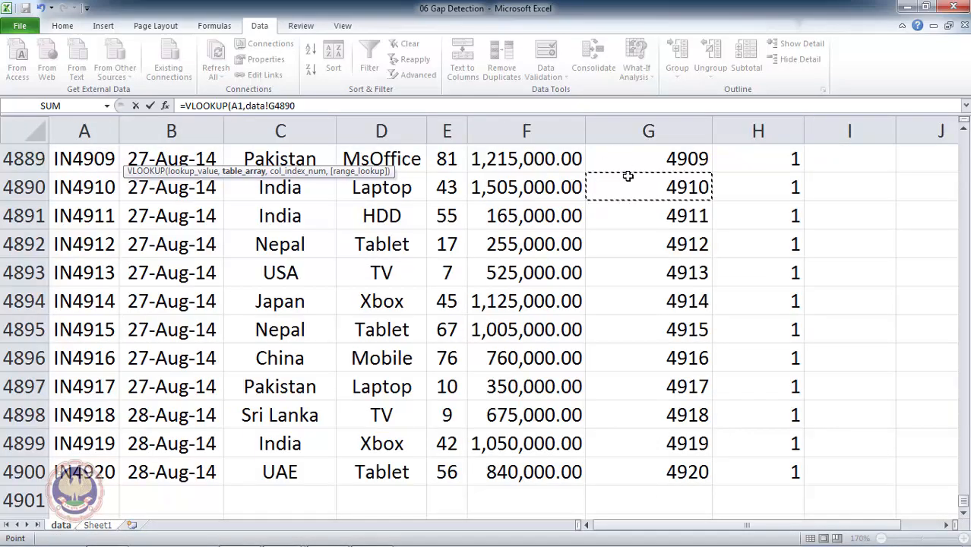
key(ctrl+Up)
key(ctrl+space)
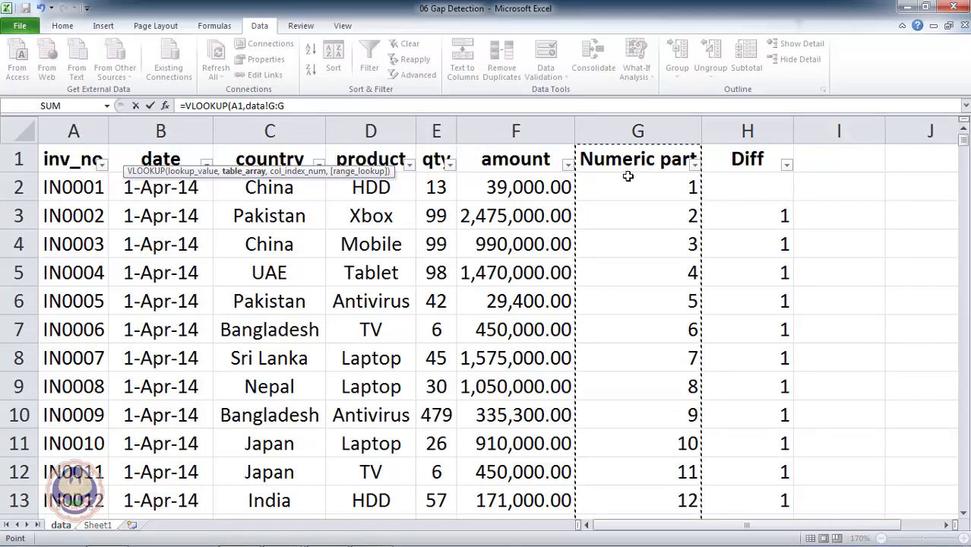
text(,)
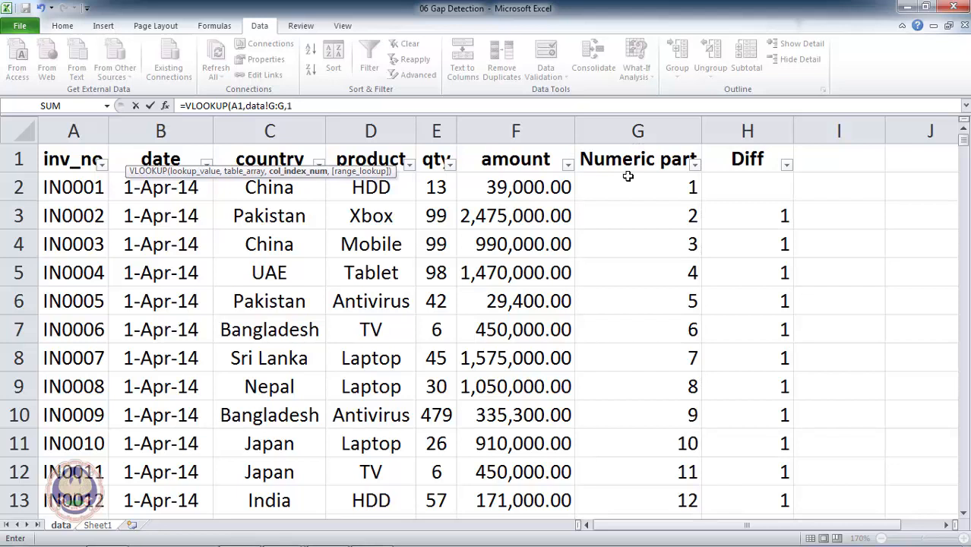
text(1,)
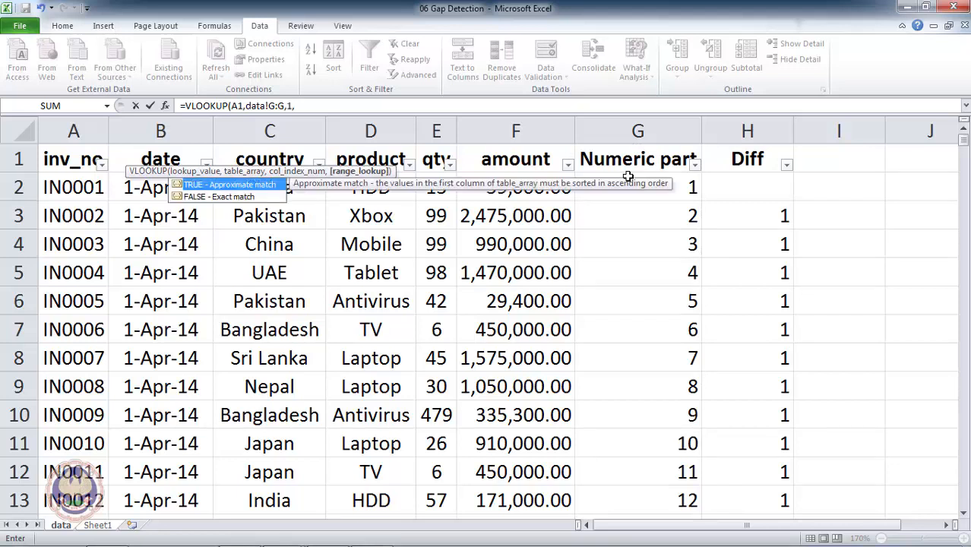
key(Down)
key(Tab)
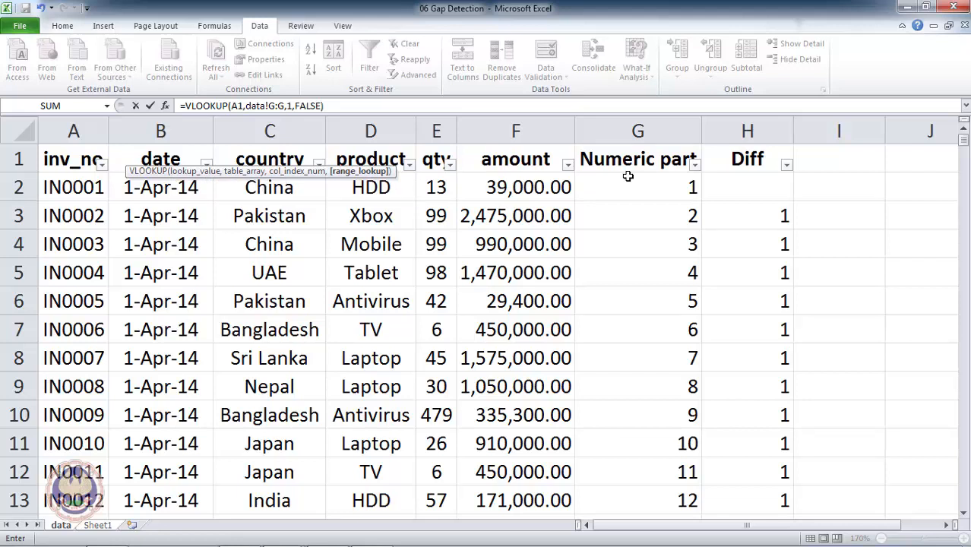
key(Return)
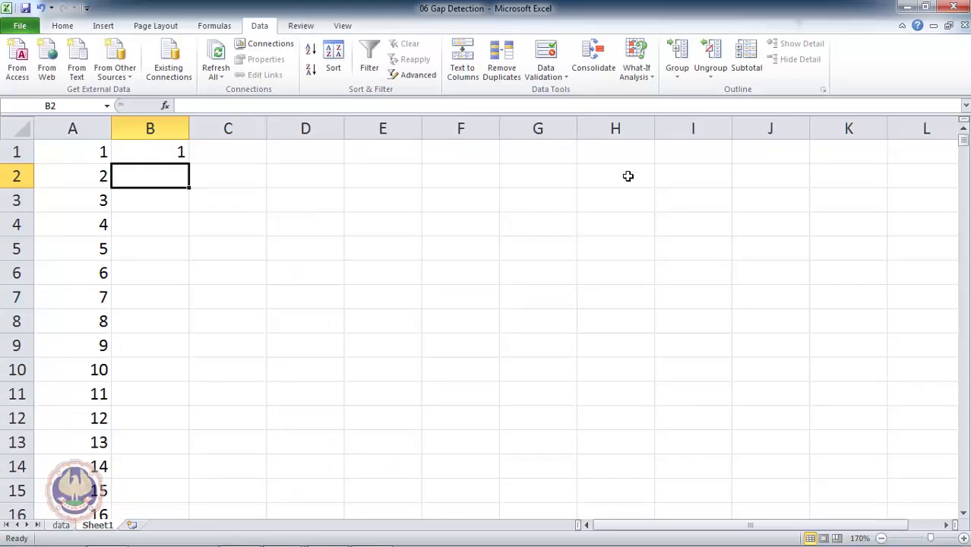
- Copy the B1 VLOOKUP formula down column B alongside the whole number series
key(Up)
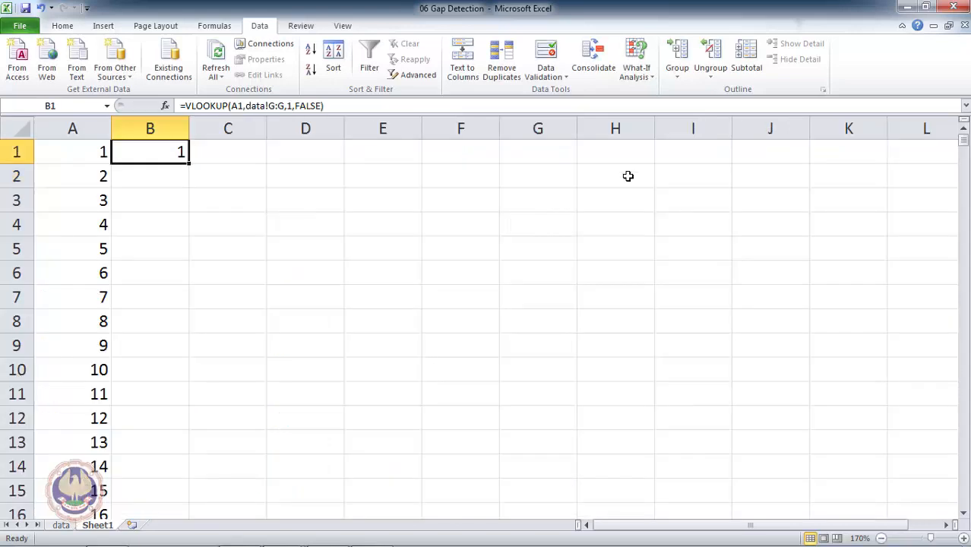
double_click(188, 164)
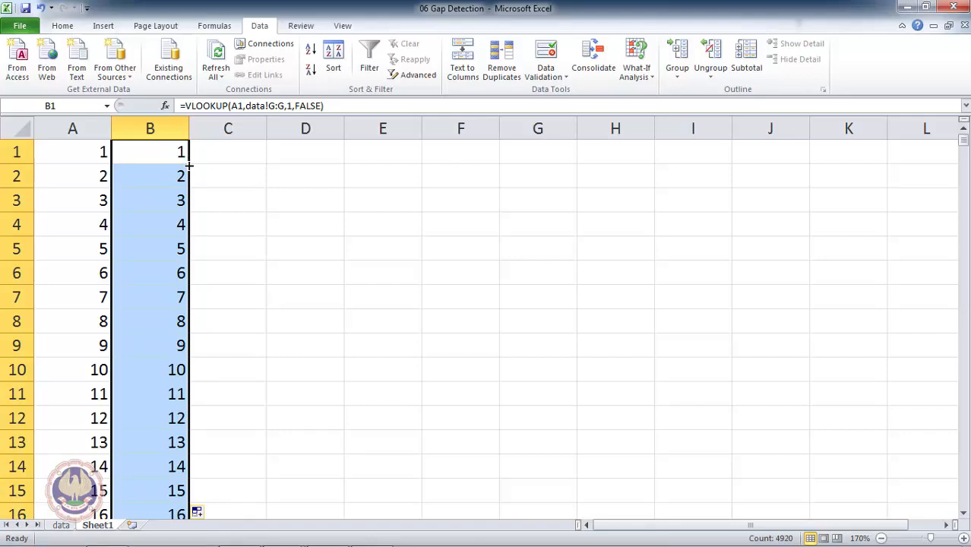
key(Up)
key(Down)
key(Down)
key(Up)
key(Up)
- Turn on filtering for the Sheet1 list and filter column B to show only #N/A
key(Left)
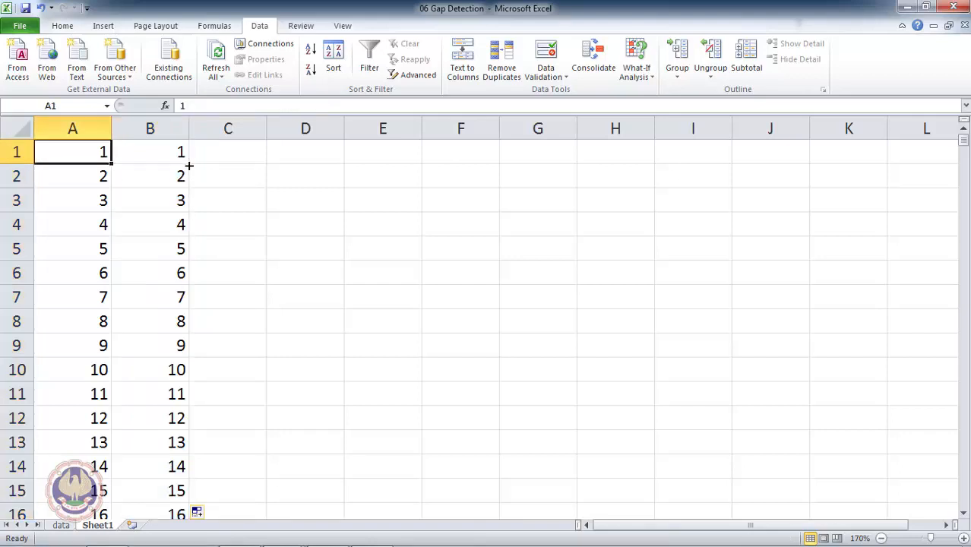
click(366, 50)
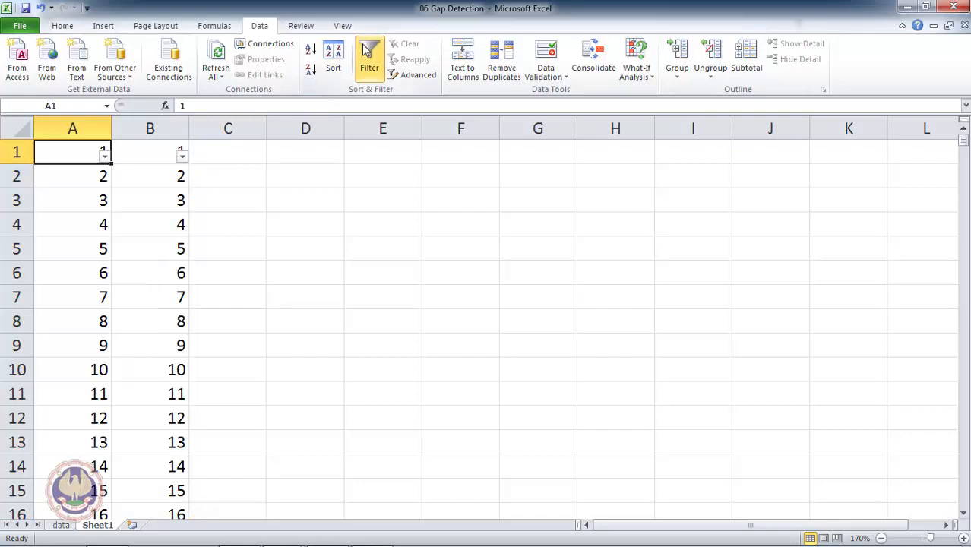
click(183, 157)
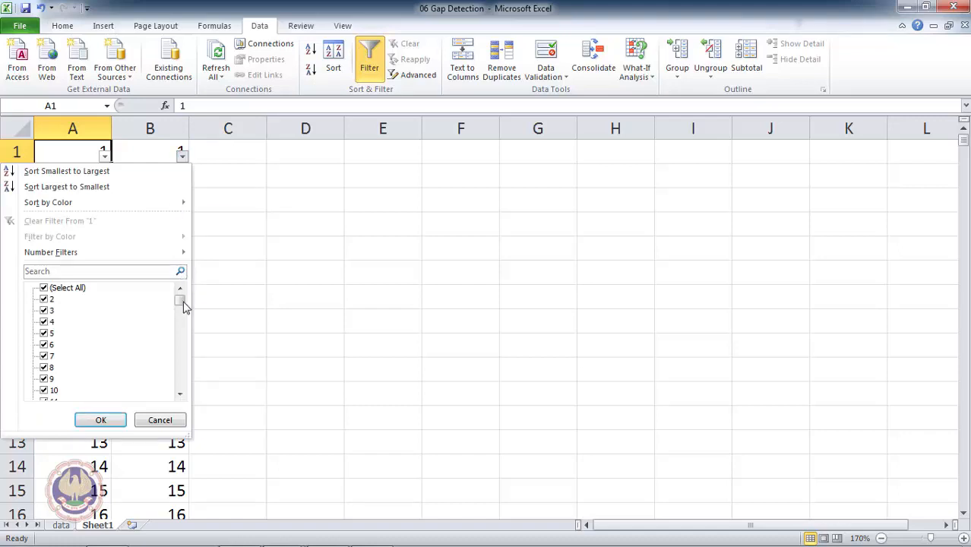
click(44, 291)
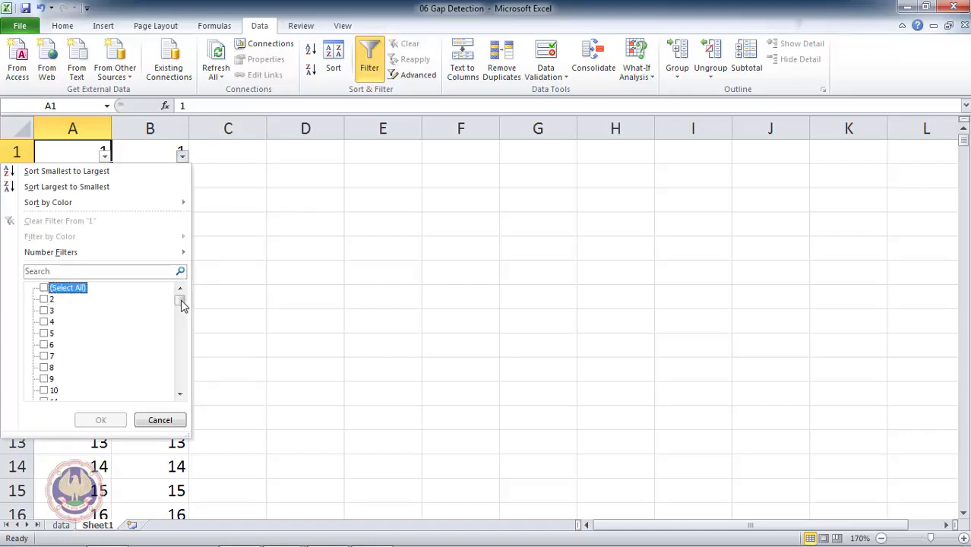
drag(182, 304, 180, 384)
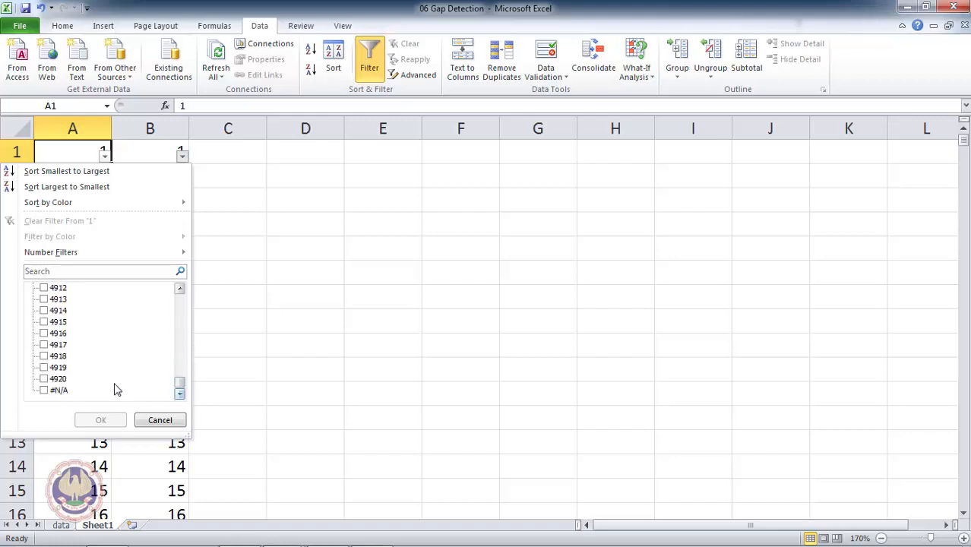
click(44, 391)
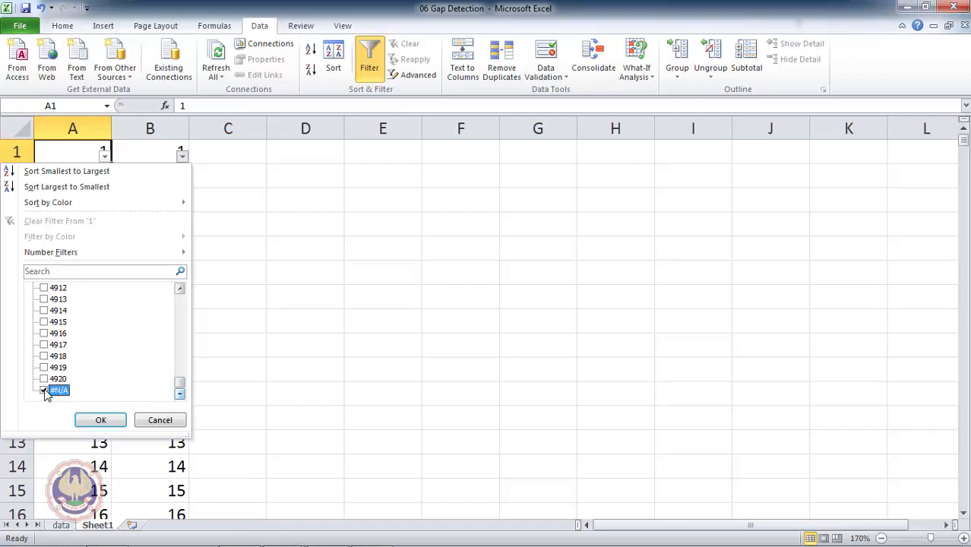
click(100, 419)
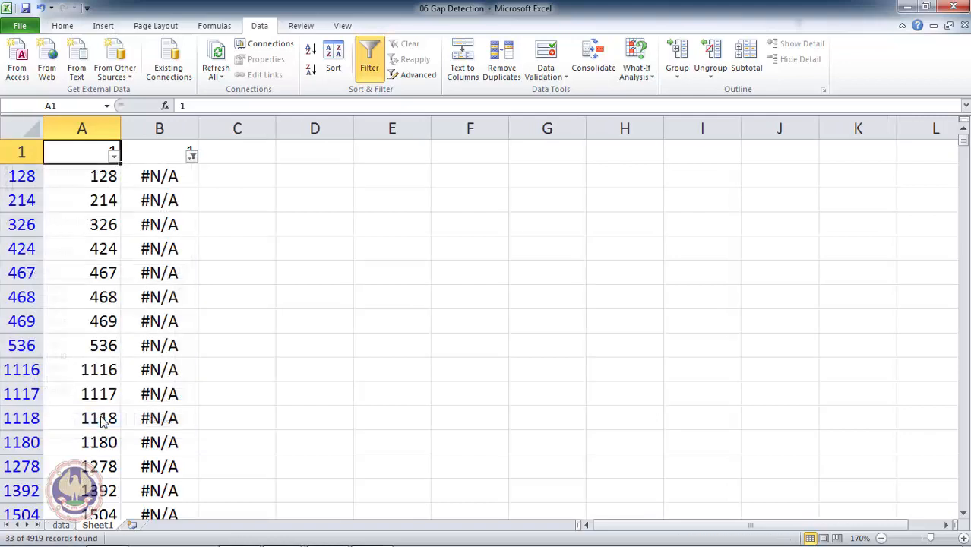
- Review the filtered list of missing invoice numbers in column A from first to last and back
key(Down)
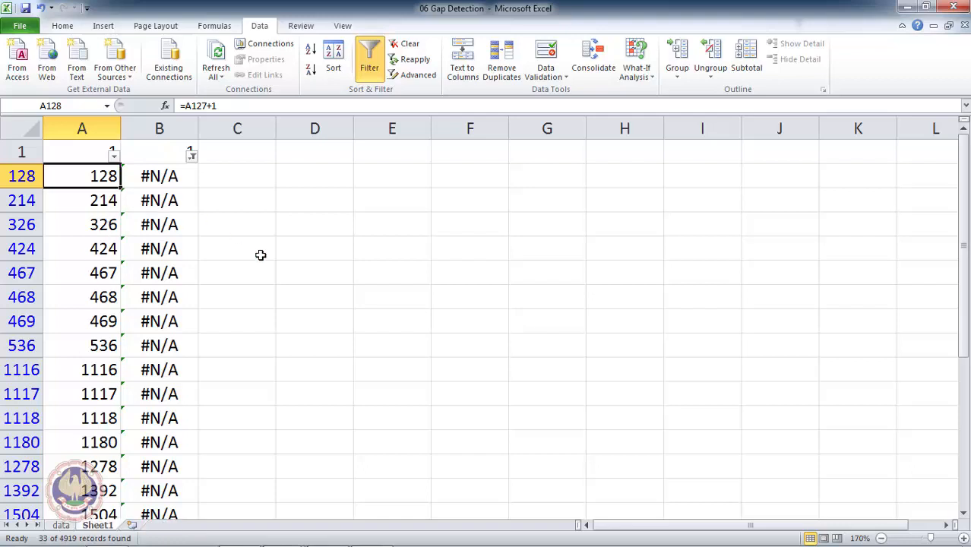
key(Down)
key(Down)
key(Down)
key(Down)
key(Down)
key(Down)
key(Down)
key(Down)
key(Down)
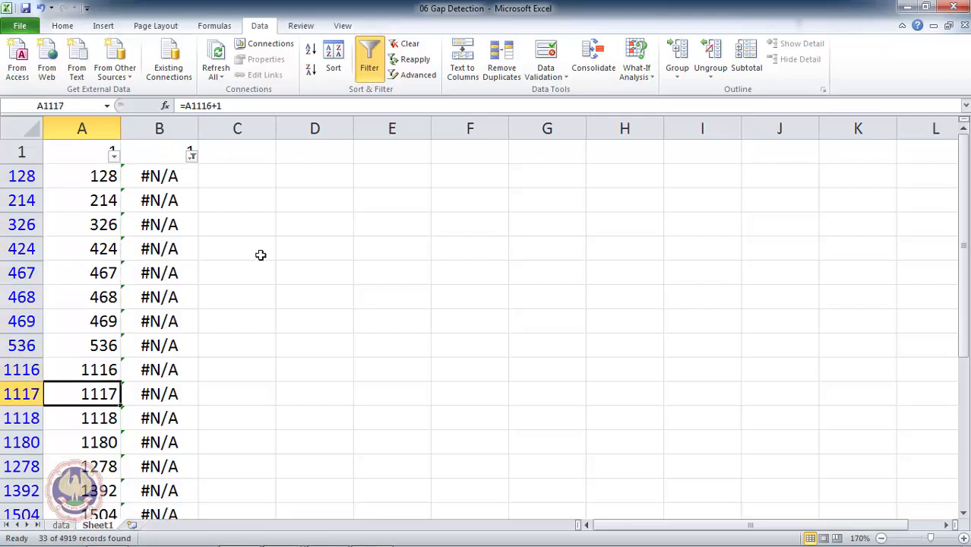
key(Down)
key(Down)
key(Down)
key(Down)
key(Down)
key(Down)
key(Down)
key(Down)
key(Down)
key(Down)
key(Down)
key(Down)
key(Down)
key(Down)
key(Down)
key(Down)
key(Down)
key(Down)
key(Down)
key(Down)
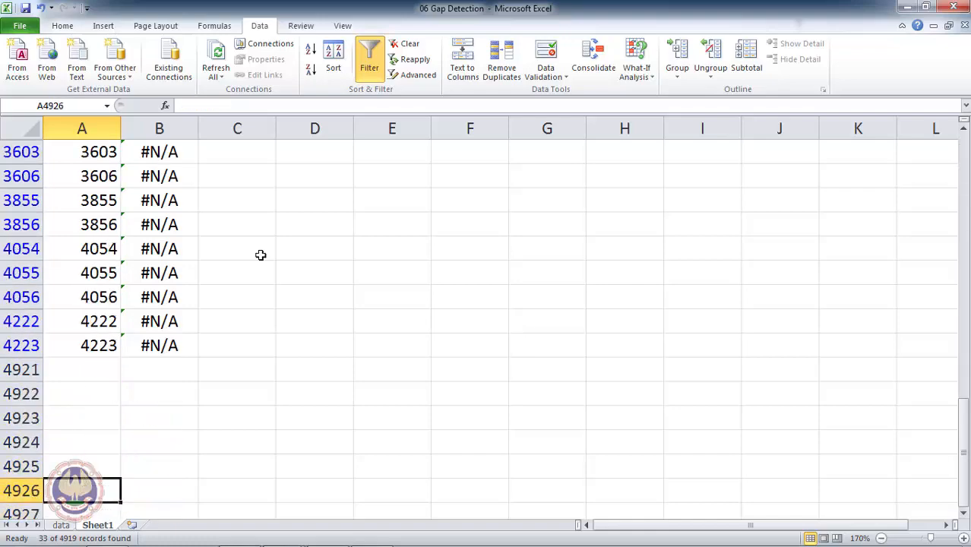
key(Up)
key(Up)
key(Up)
key(Up)
key(Up)
key(Up)
key(Up)
key(Up)
key(Up)
key(Up)
key(Up)
key(Up)
key(Up)
key(Up)
key(Up)
key(Up)
key(Up)
key(Up)
key(Up)
key(Up)
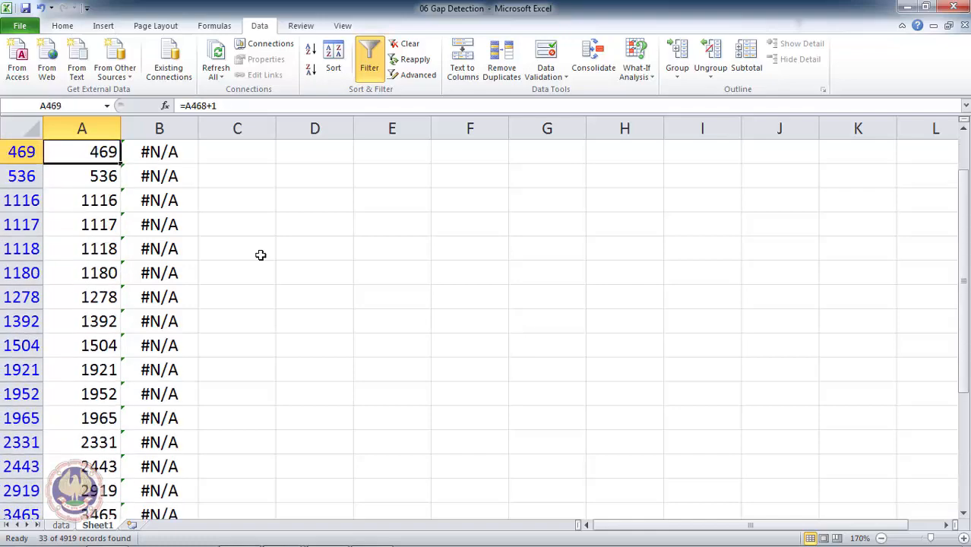
key(Up)
key(Up)
key(Up)
key(Up)
key(Up)
key(Up)
key(Up)
key(Down)
key(Right)
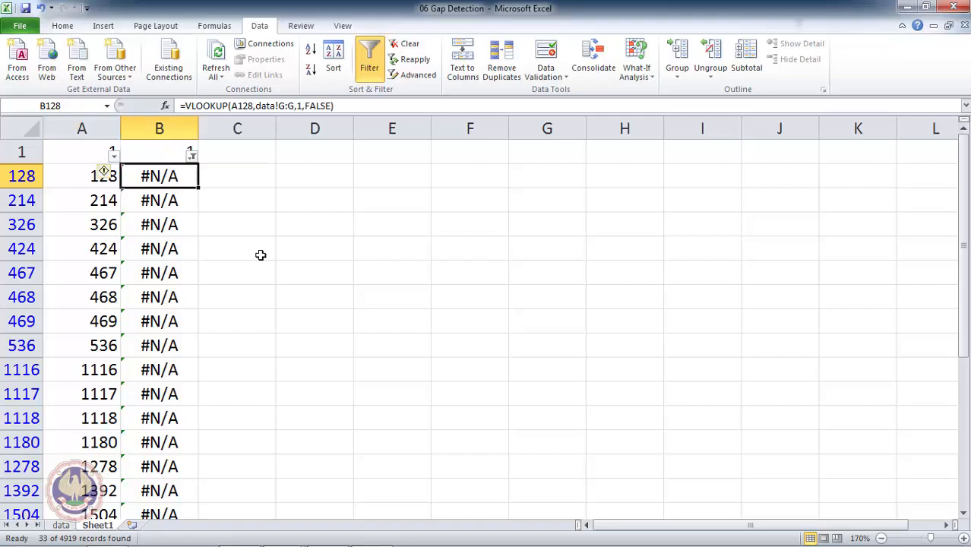
key(Left)
key(Down)
key(Down)
key(Up)
key(Up)
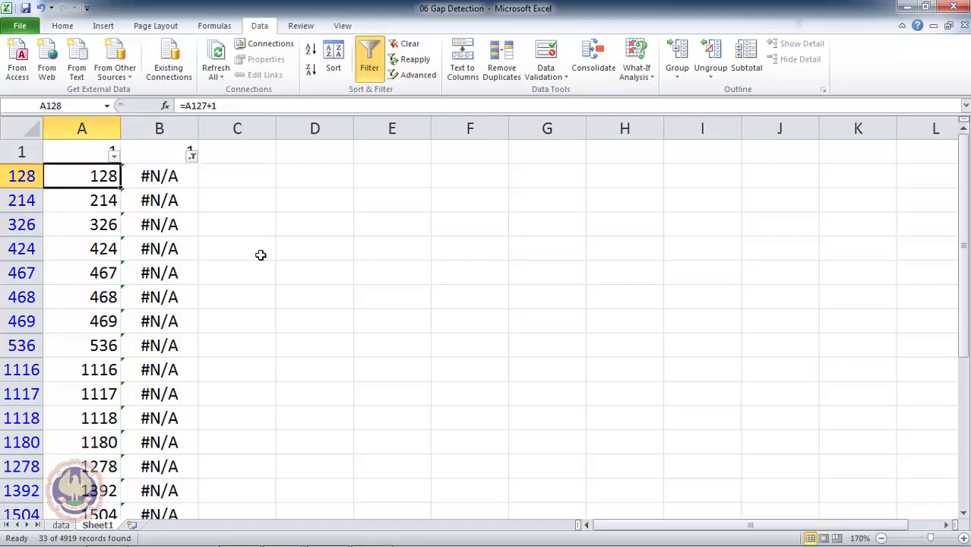
key(Up)
key(Down)
key(Up)
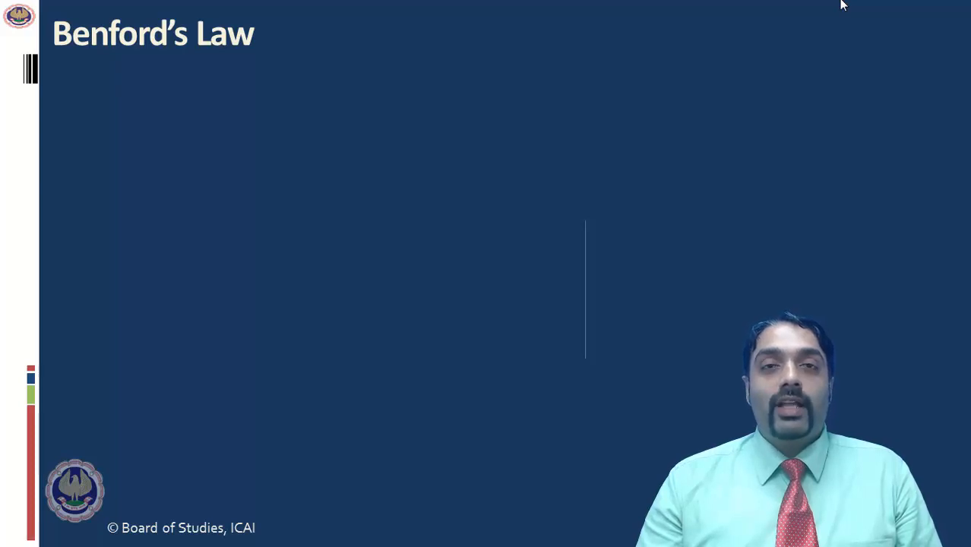
key(Right)
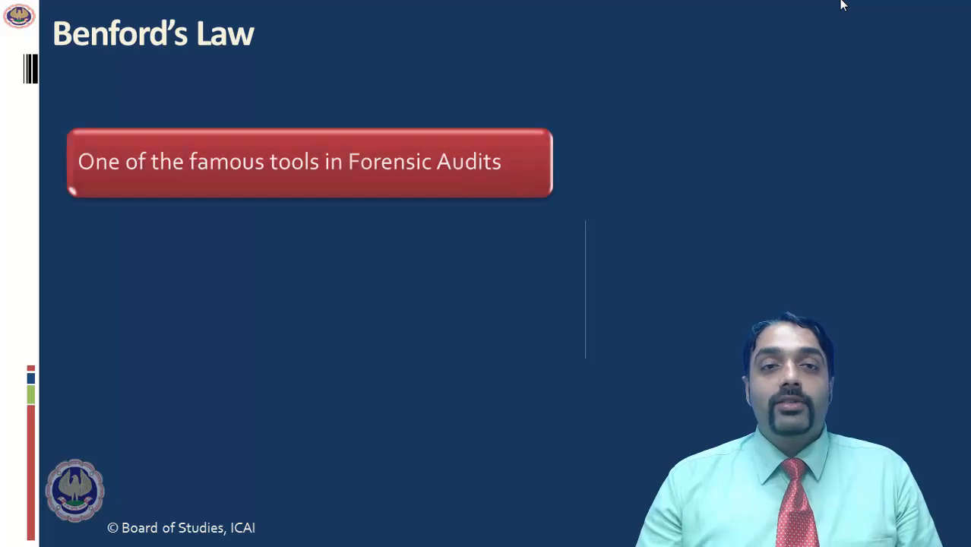
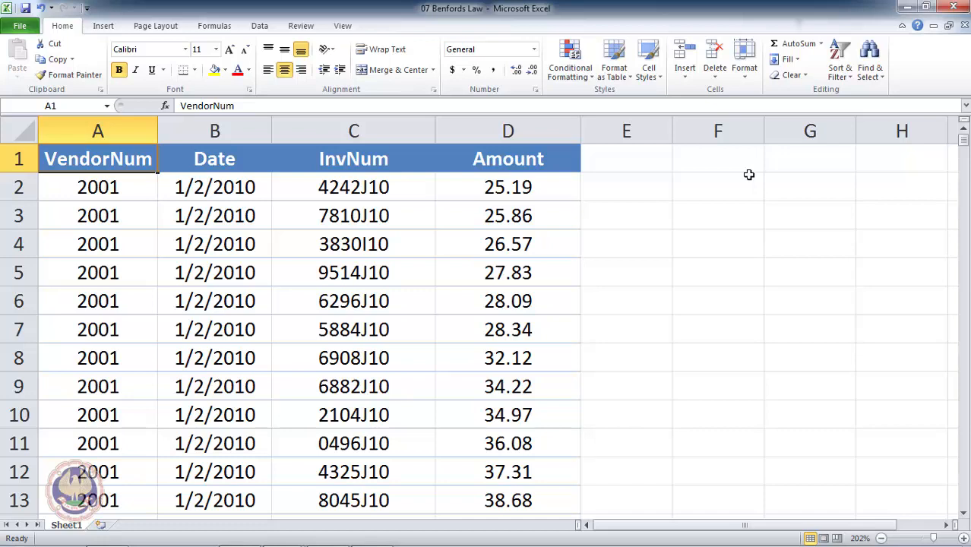
- Examine the first few values of the Amount column in the 07 Benfords Law workbook
key(Right)
key(Right)
key(Right)
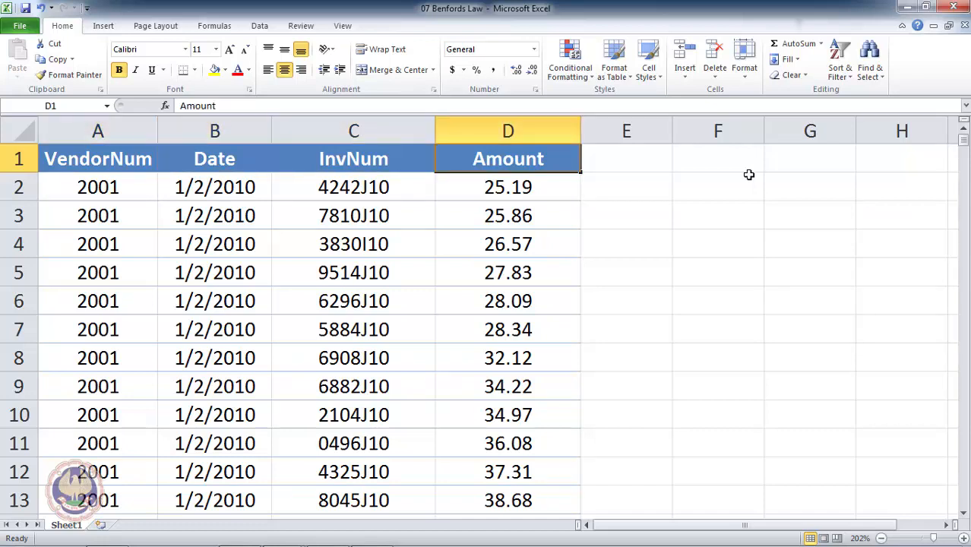
key(Down)
key(Down)
key(Down)
key(Down)
key(Down)
key(Up)
key(Up)
key(Up)
key(Up)
key(Up)
key(Down)
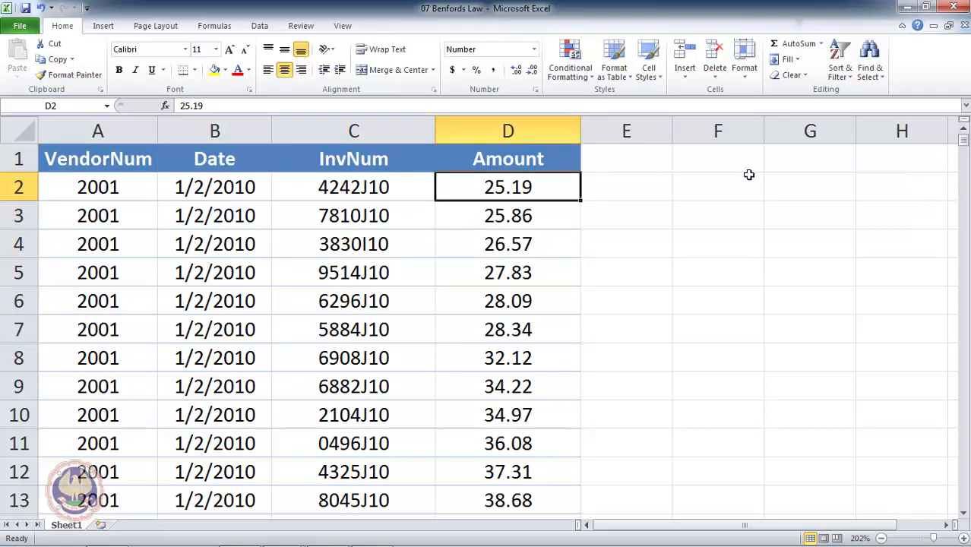
- Select all Amount values from D2 down, add Minimum to the status bar statistics, and return to D2
key(ctrl+shift+Down)
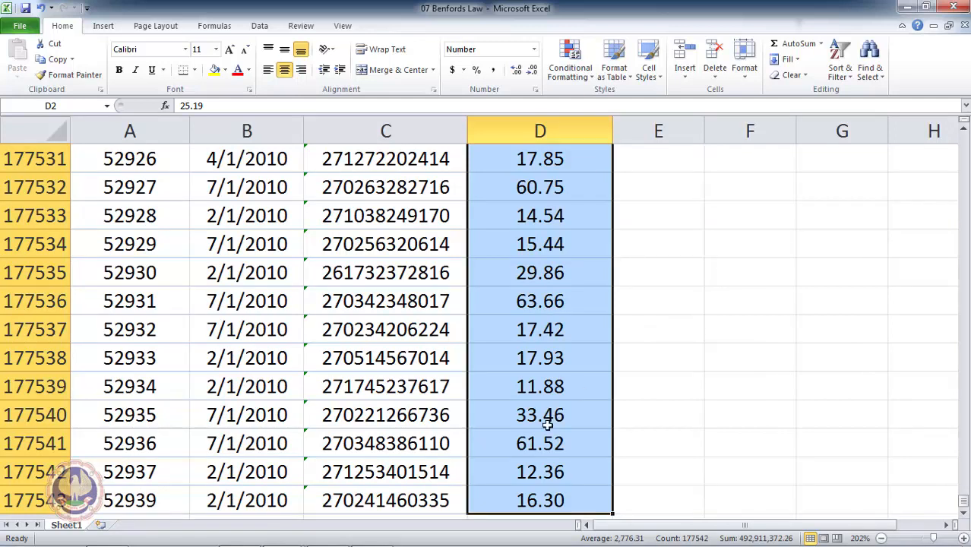
right_click(498, 541)
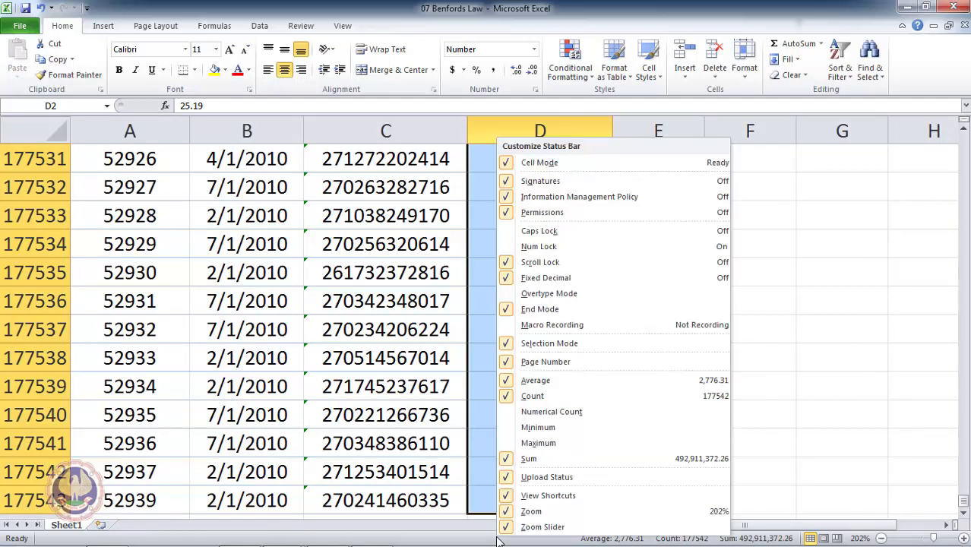
click(521, 429)
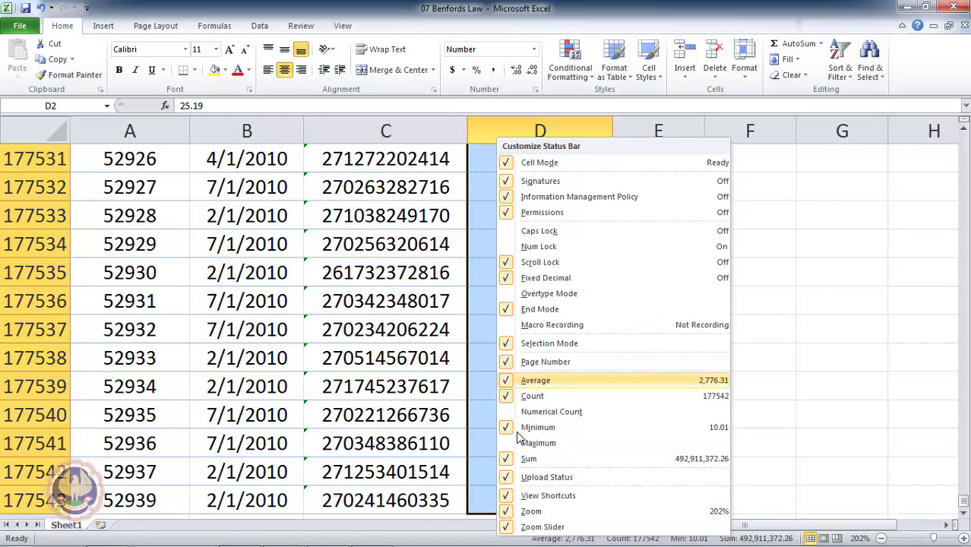
click(791, 405)
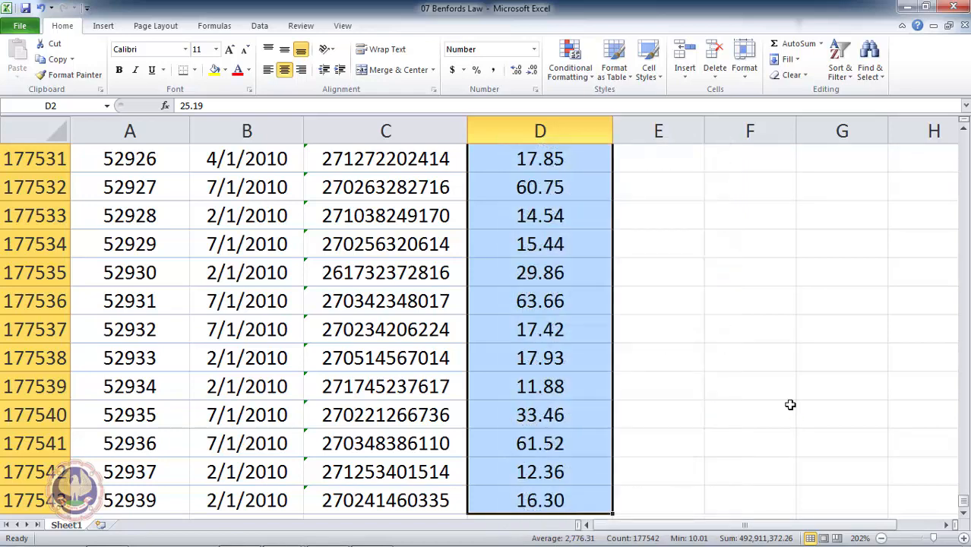
scroll(790, 405, down, 1)
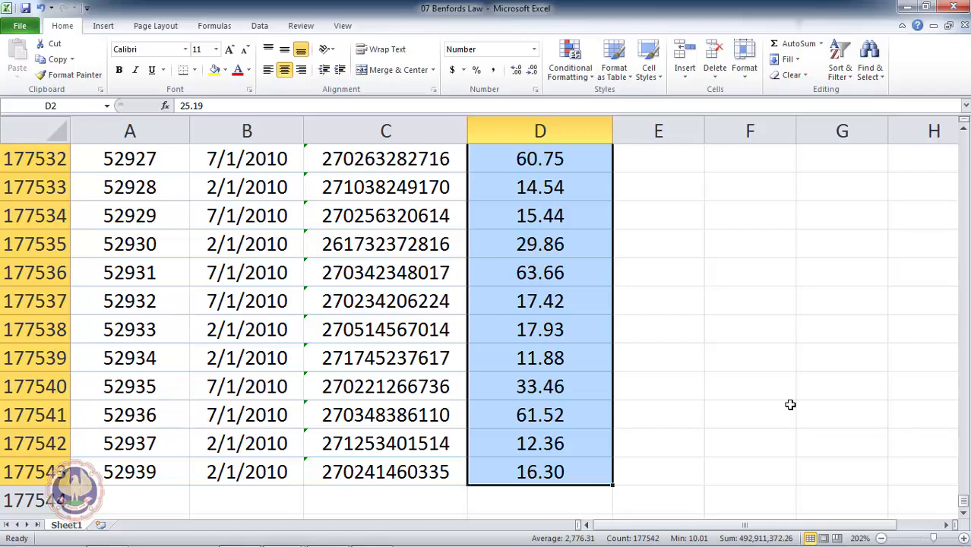
key(ctrl+Up)
key(Down)
key(Up)
key(Down)
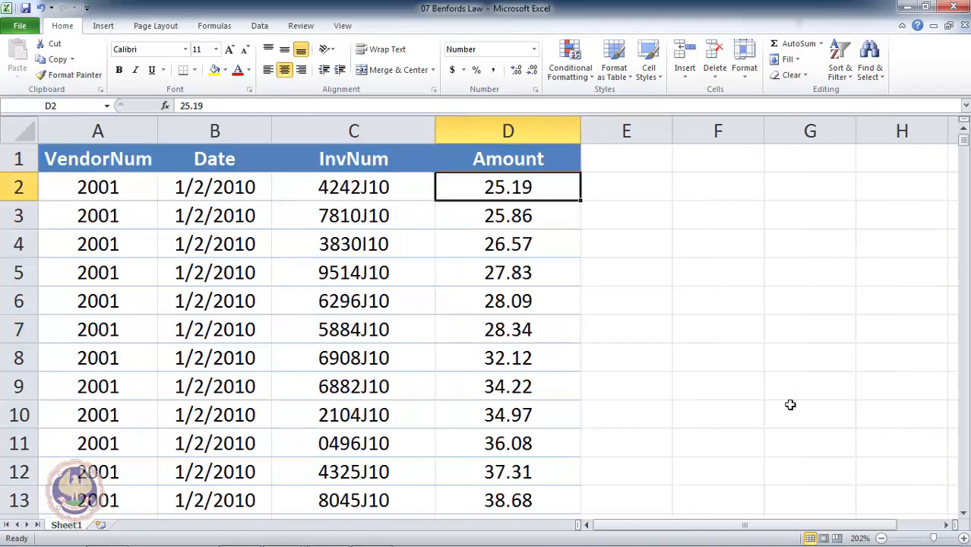
key(Up)
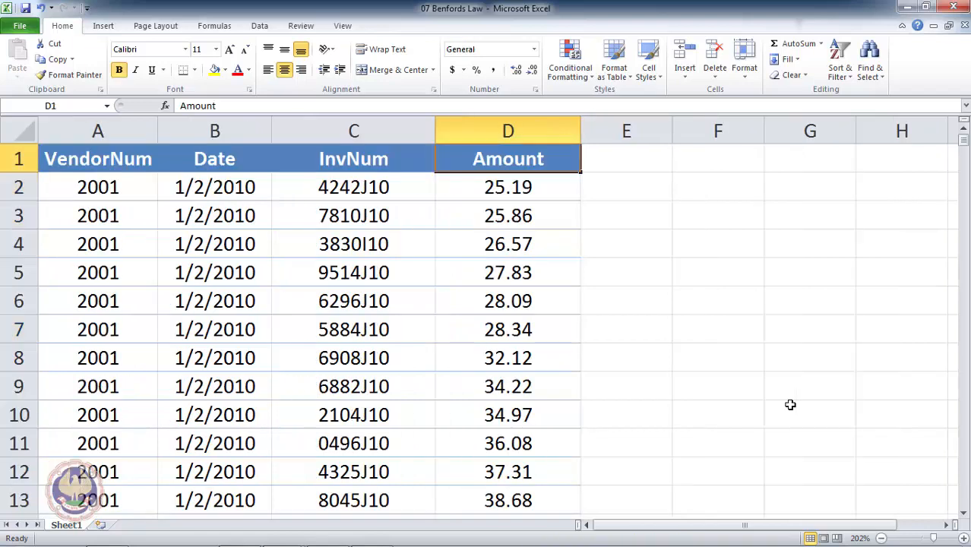
key(Down)
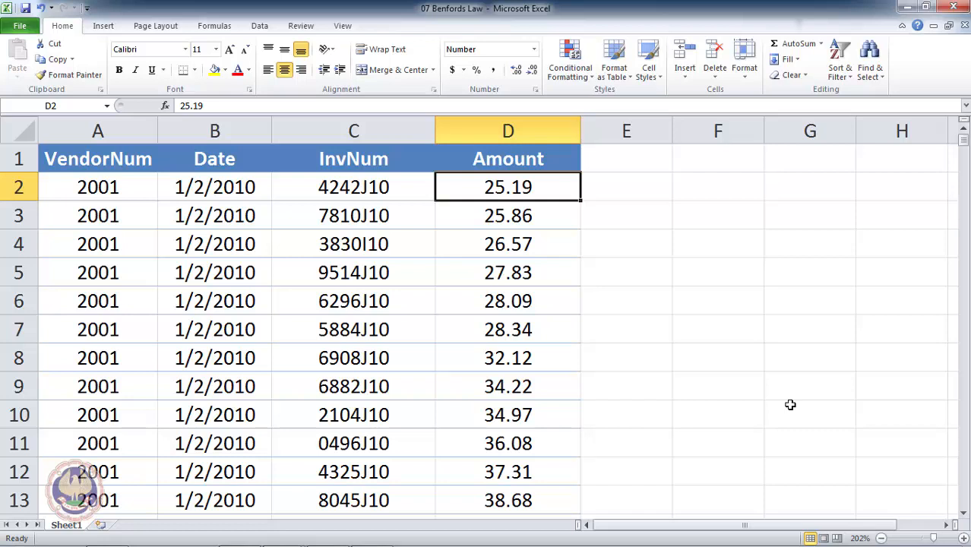
- Add the column header "1st digit" in cell E1, beside Amount
key(Up)
key(Down)
key(Right)
key(Left)
key(Up)
key(Down)
key(Up)
key(Right)
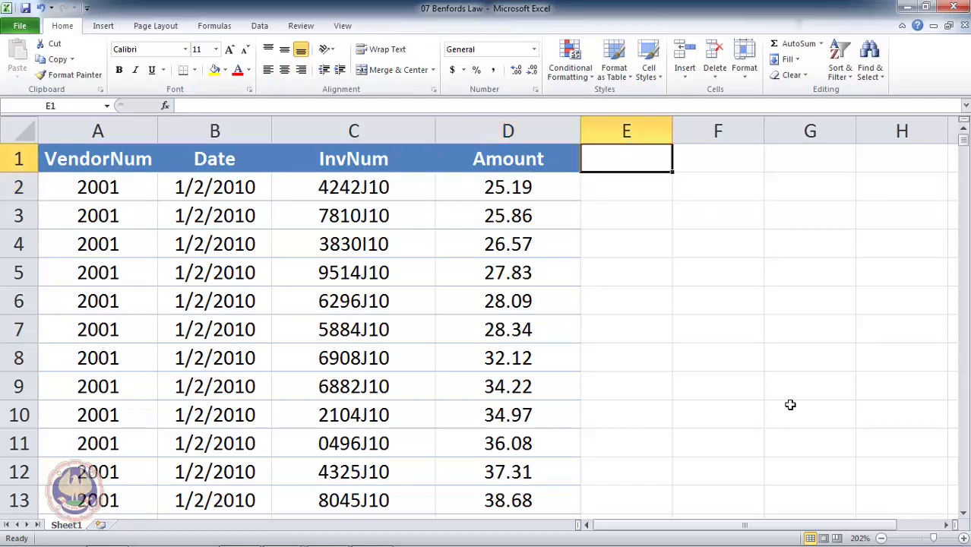
text(1s)
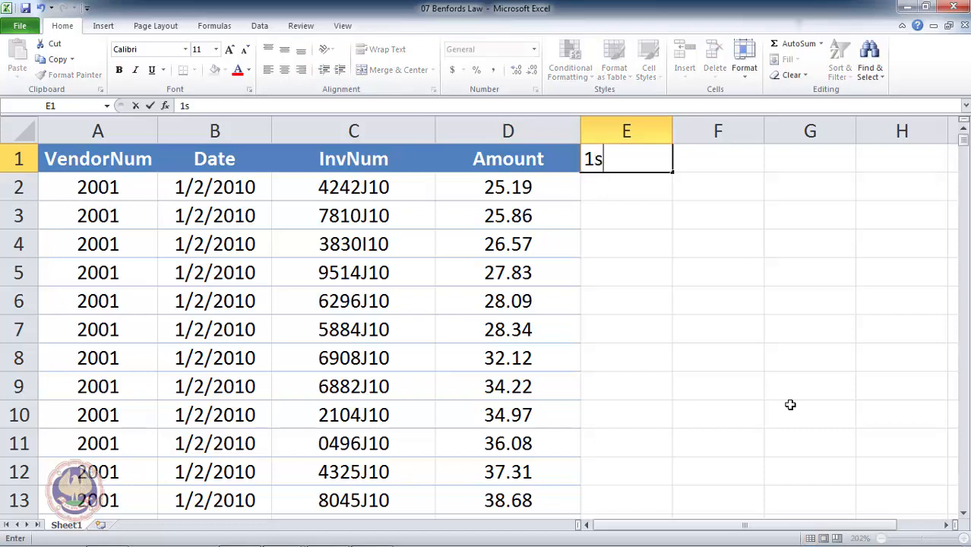
text(t digit)
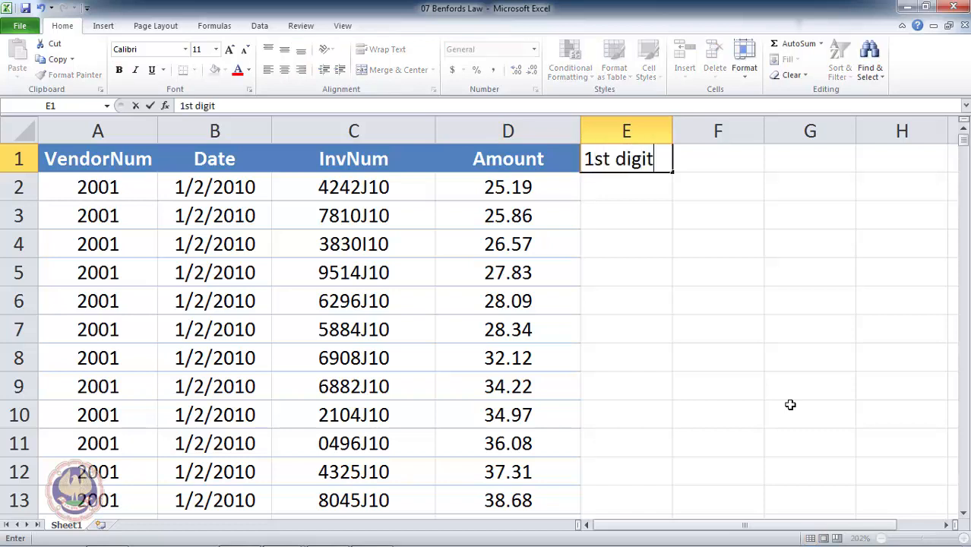
key(Return)
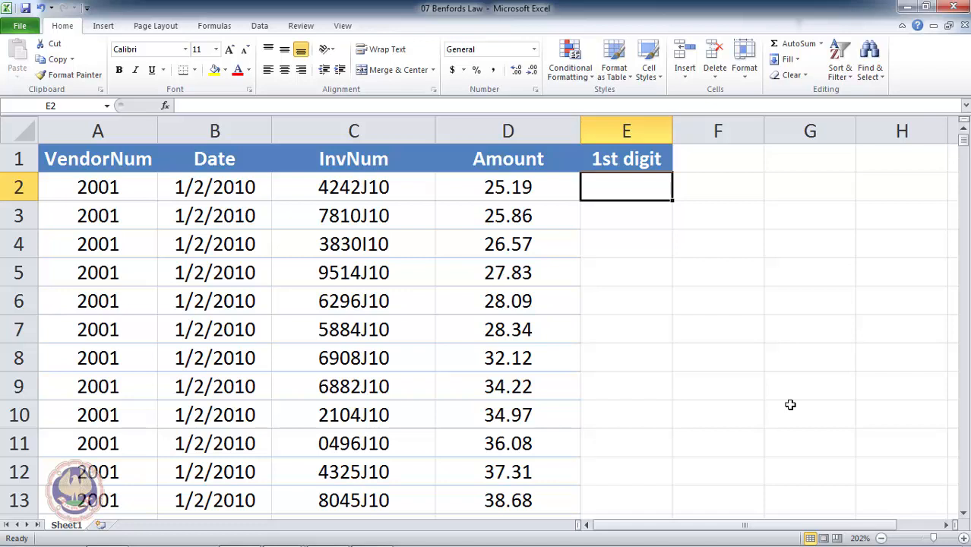
- Enter =LEFT(D2,1) in E2 and fill the formula down the whole 1st digit column
text(=left)
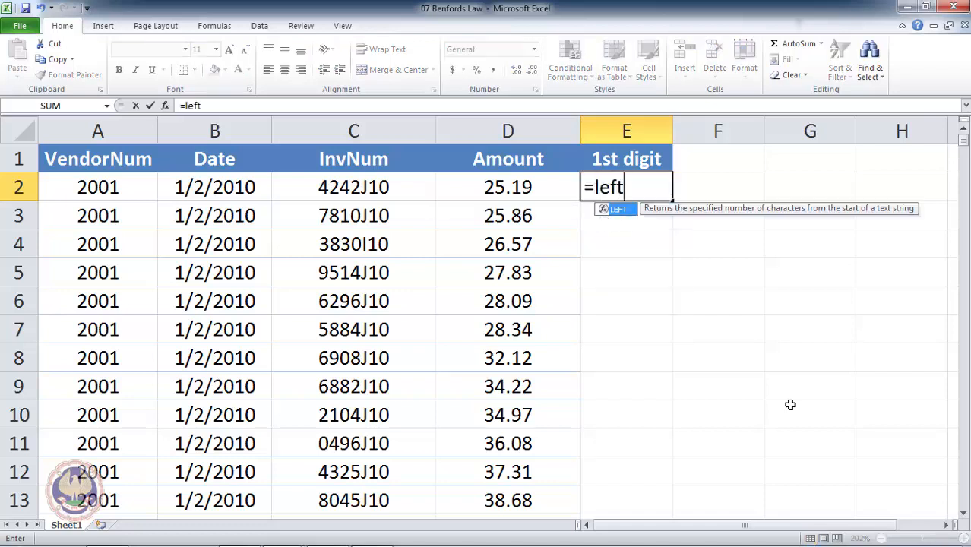
key(Tab)
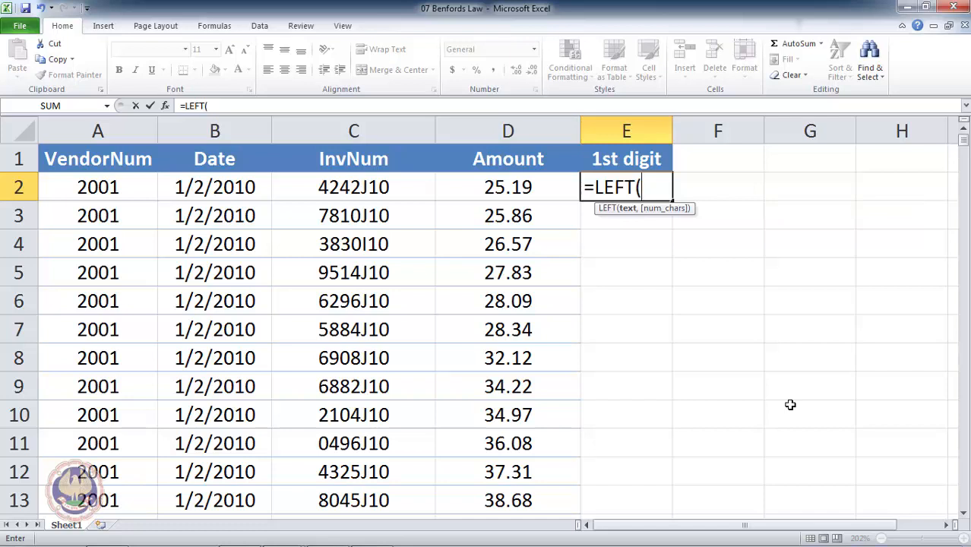
key(Left)
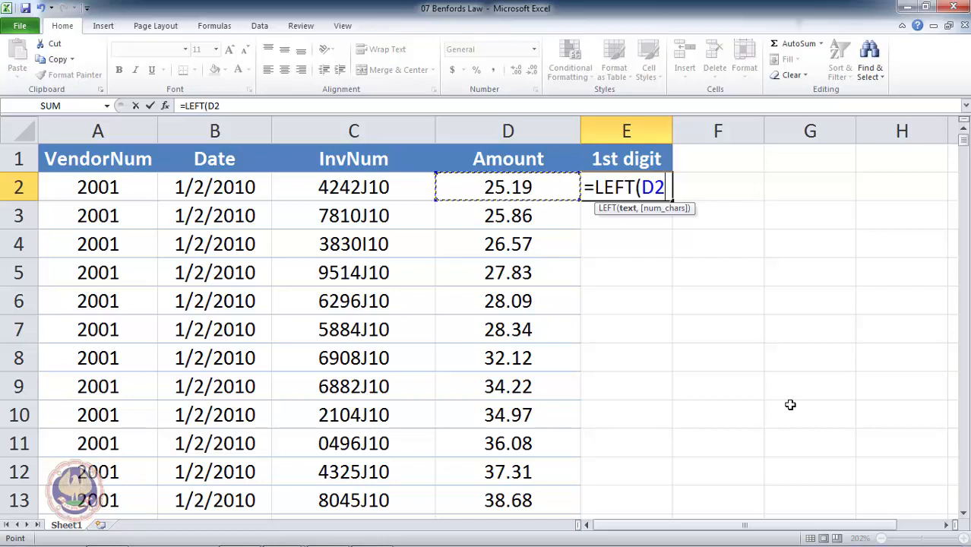
text(,1))
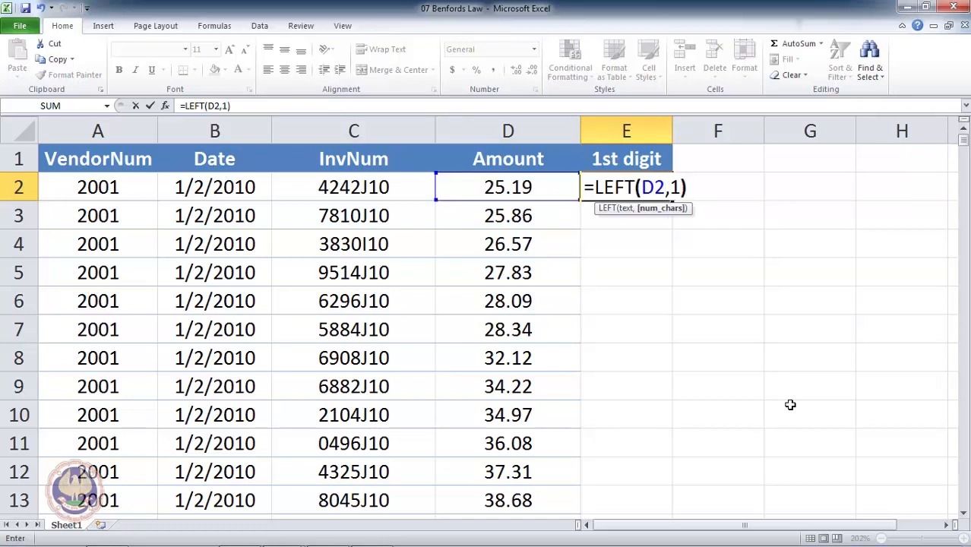
key(Return)
key(Up)
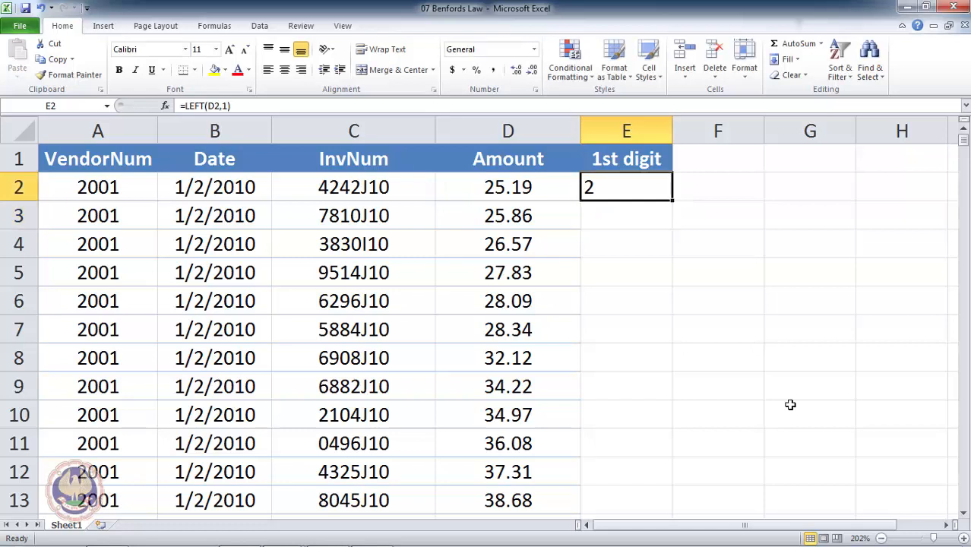
double_click(673, 201)
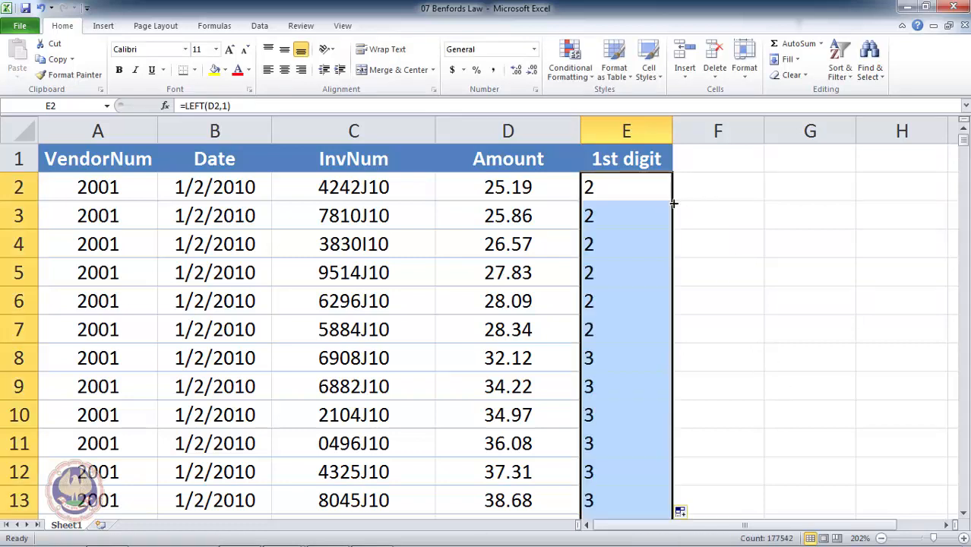
- Check the extracted first digits against the amounts in the first rows, down to row 14
key(Down)
key(Down)
key(Down)
key(Down)
key(Down)
key(Down)
key(Down)
key(Down)
key(Down)
key(Down)
key(Down)
key(Down)
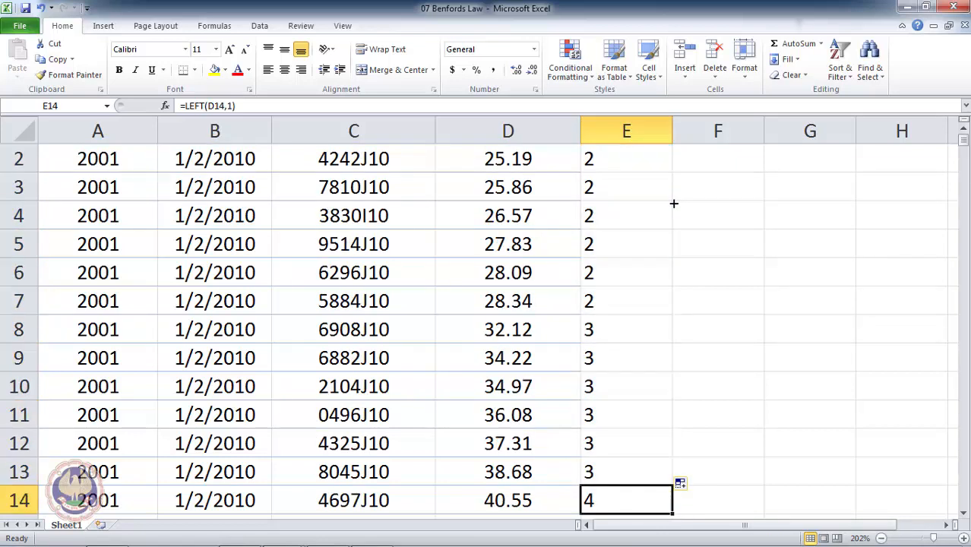
key(ctrl+Up)
key(Down)
key(Up)
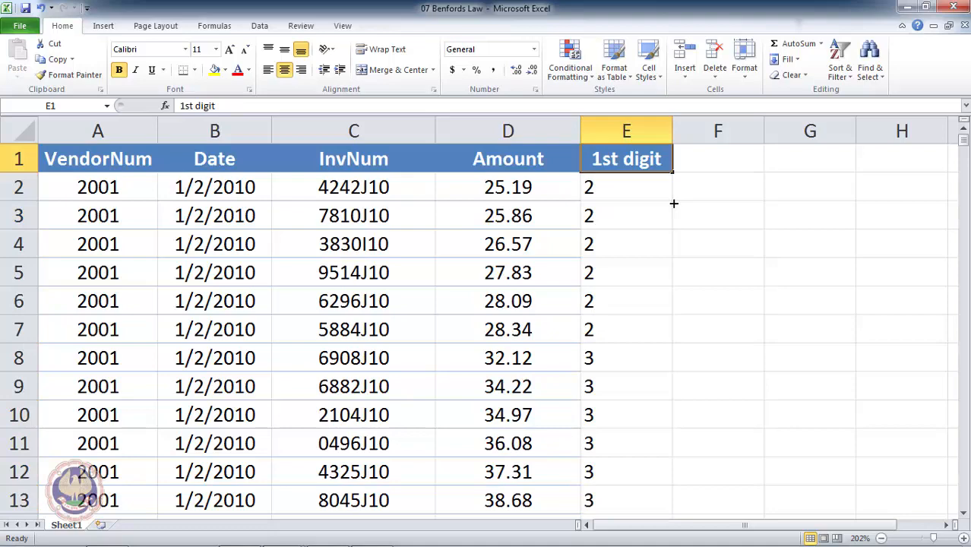
- Check that the 1st digit formula reaches the last data row, and return to the column header
key(Down)
key(Down)
key(Down)
key(ctrl+Down)
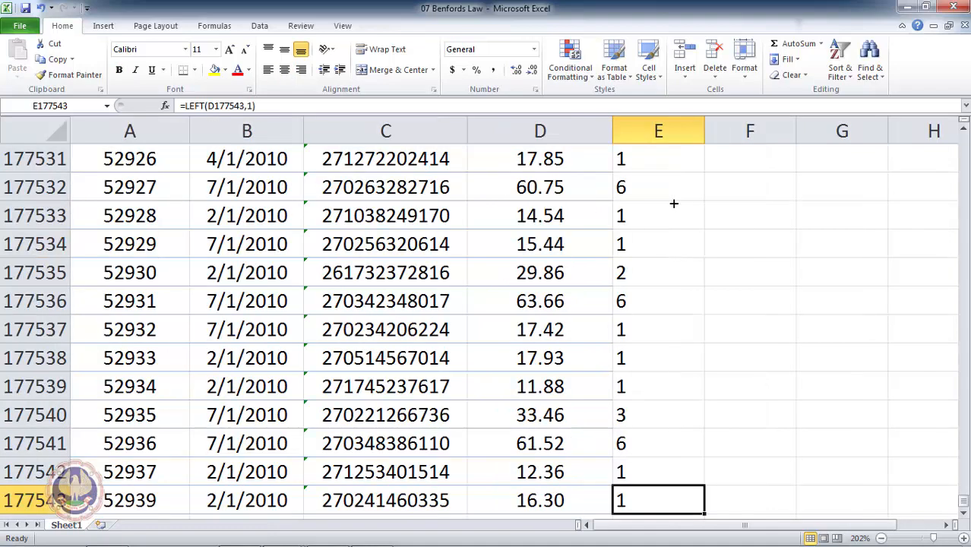
key(Down)
key(Down)
key(Up)
key(Up)
key(Up)
key(Up)
key(Up)
key(Up)
key(Up)
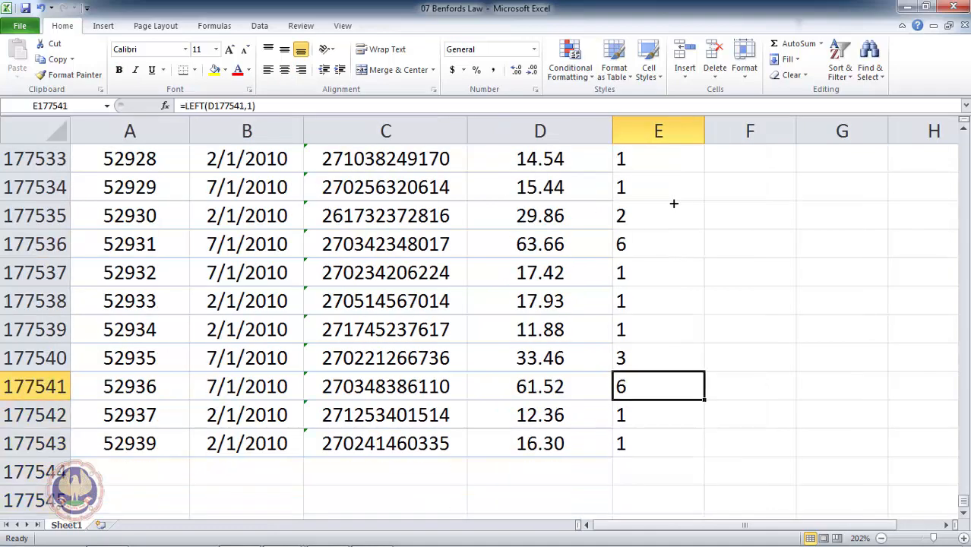
key(ctrl+Up)
key(Down)
key(Up)
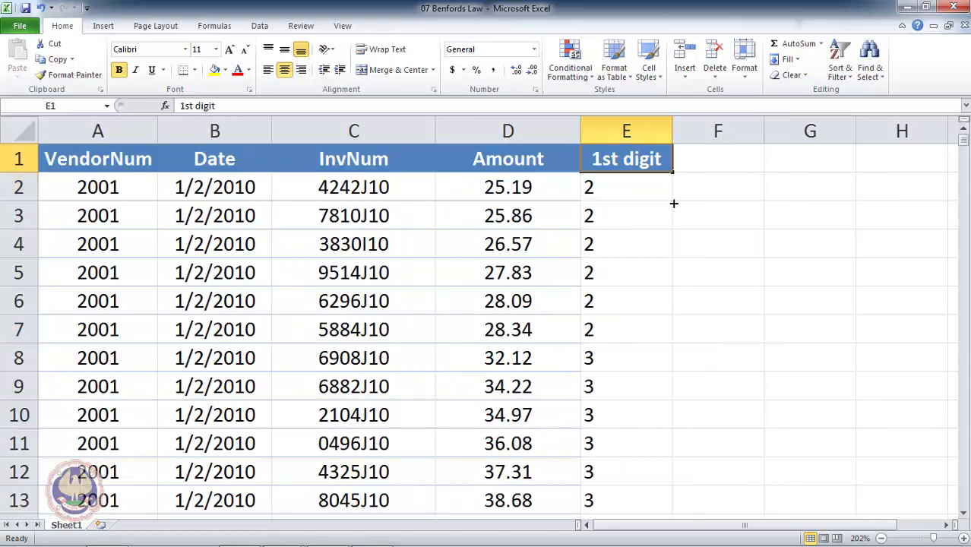
- Review the VendorNum column down to its last record and return to its header
key(Left)
key(Left)
key(Left)
key(Left)
key(Down)
key(Down)
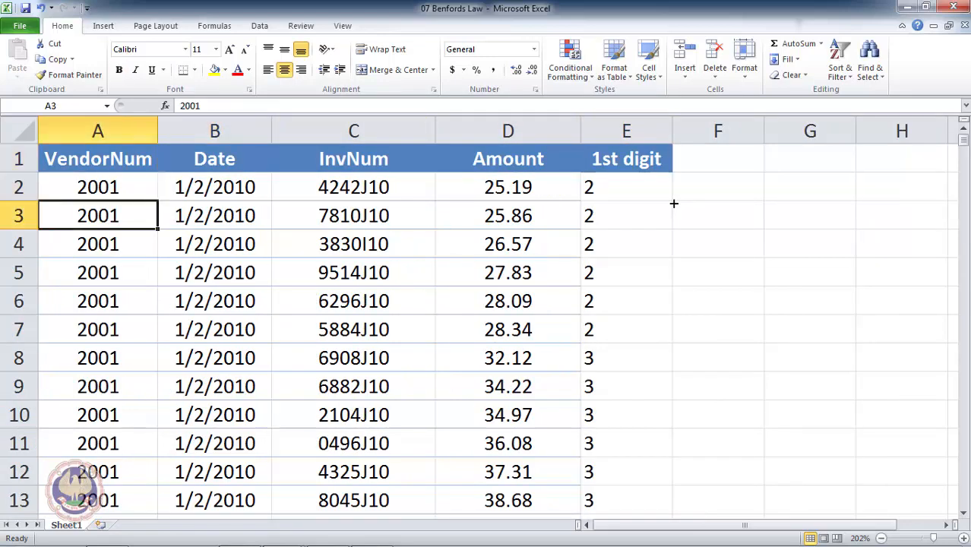
key(ctrl+Down)
key(Down)
key(Down)
key(Up)
key(Up)
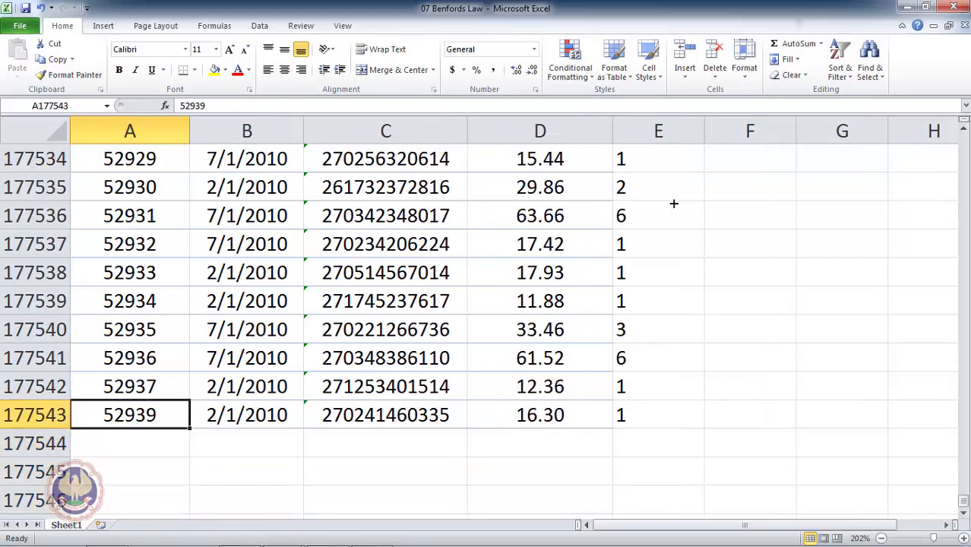
key(Right)
key(Left)
key(ctrl+Up)
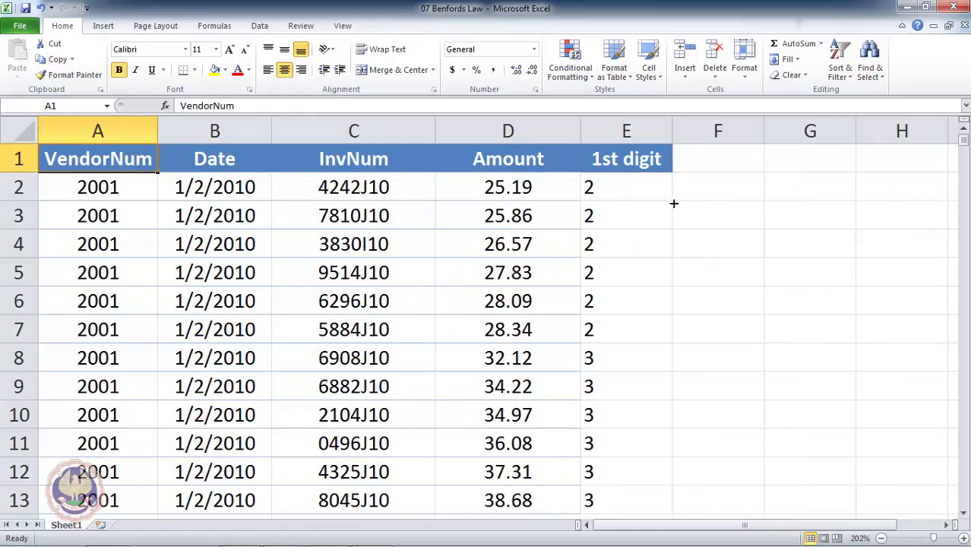
- Create a PivotTable on a new worksheet from the Sheet1 range A1:E177543
key(Right)
key(Right)
key(Right)
key(Right)
key(Down)
key(Up)
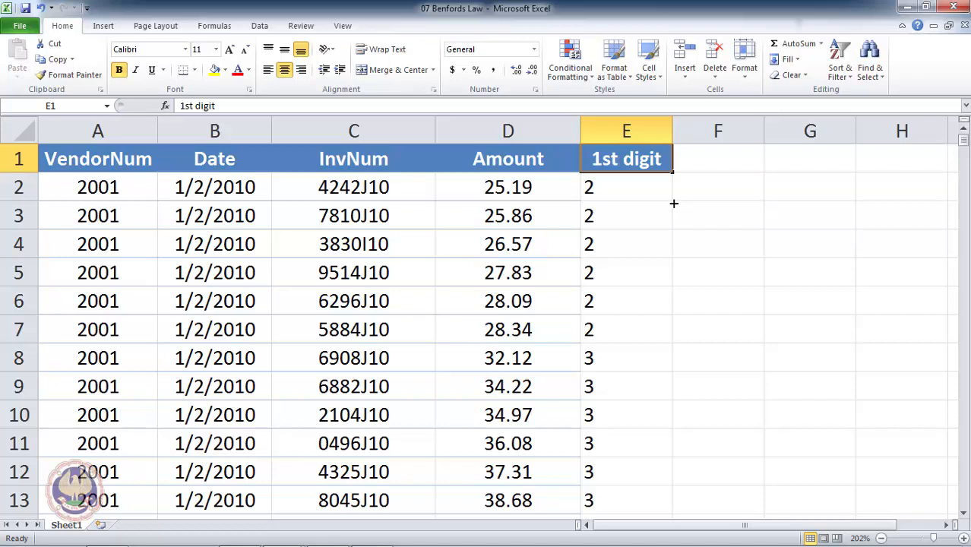
click(104, 28)
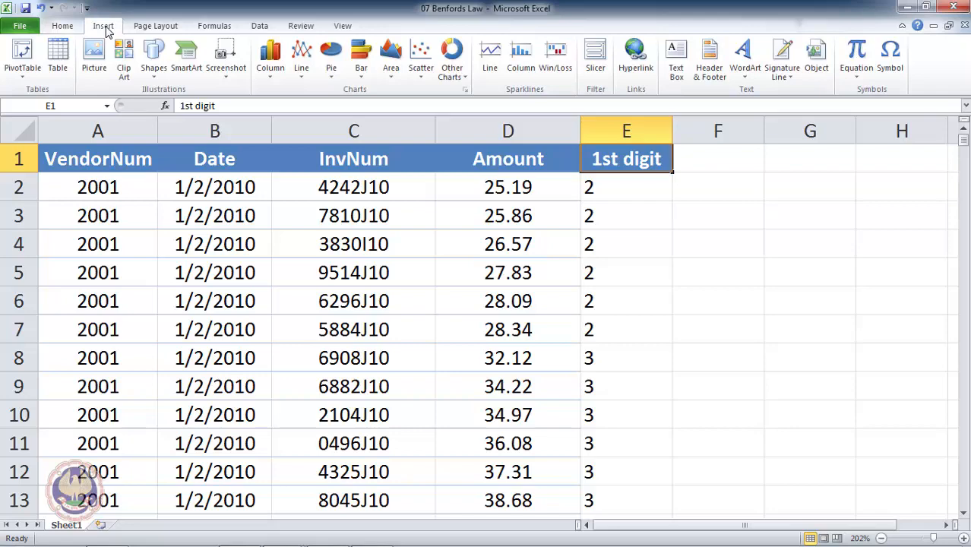
click(23, 53)
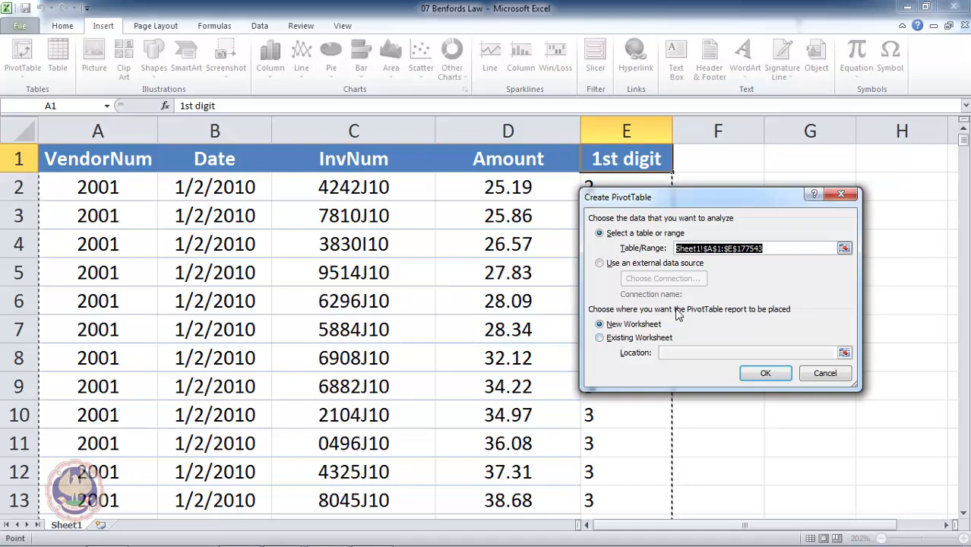
click(765, 375)
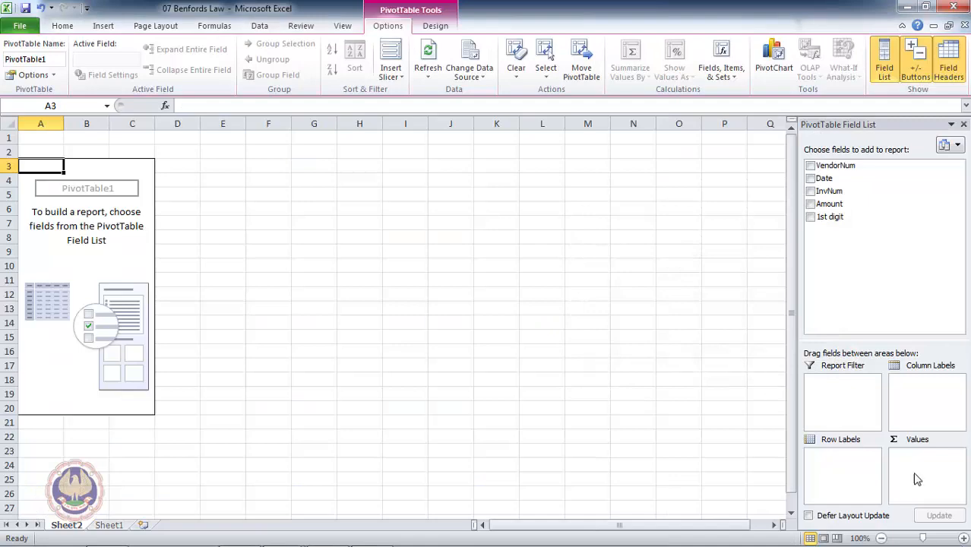
- Use the 1st digit field as the PivotTable's row labels and also as its counted values
click(964, 538)
click(964, 538)
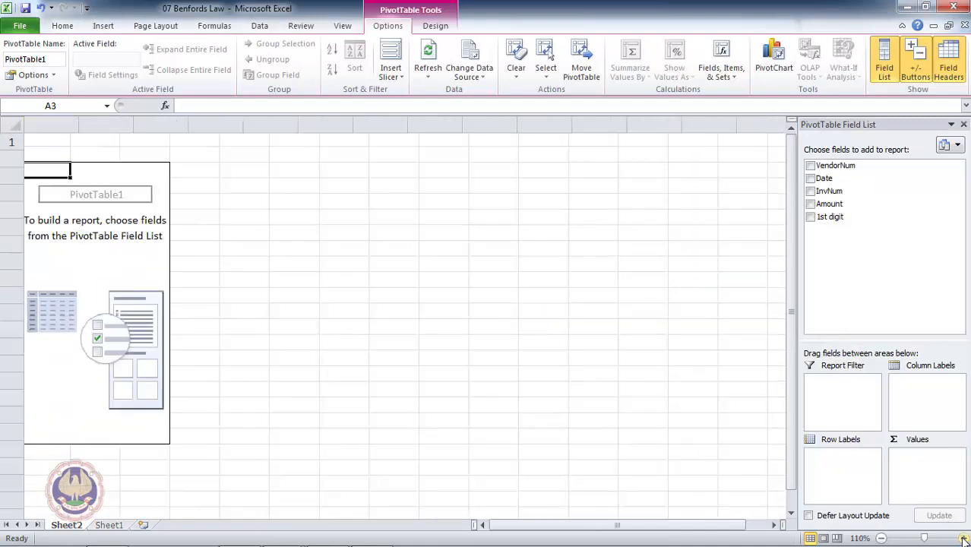
click(964, 538)
click(964, 538)
click(964, 538)
click(964, 538)
click(964, 538)
click(963, 538)
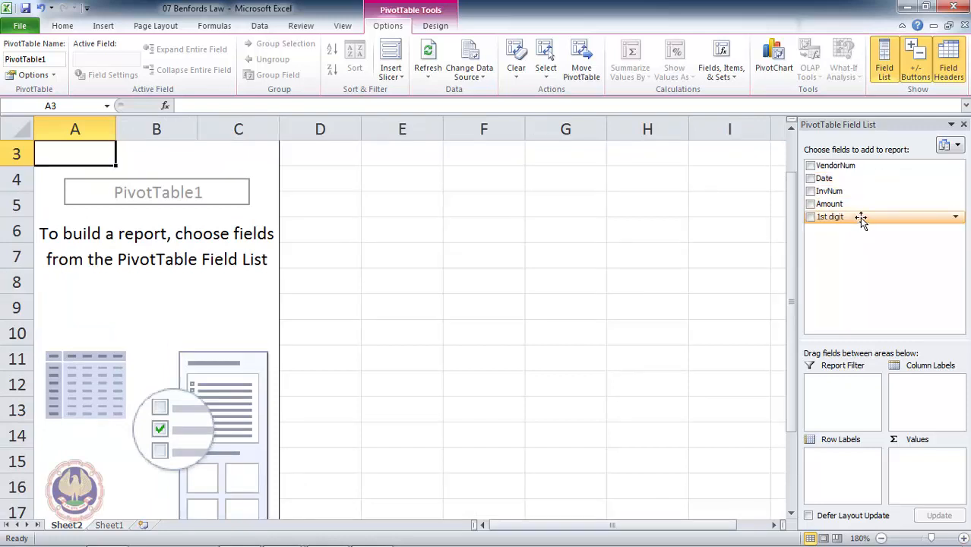
drag(859, 217, 854, 453)
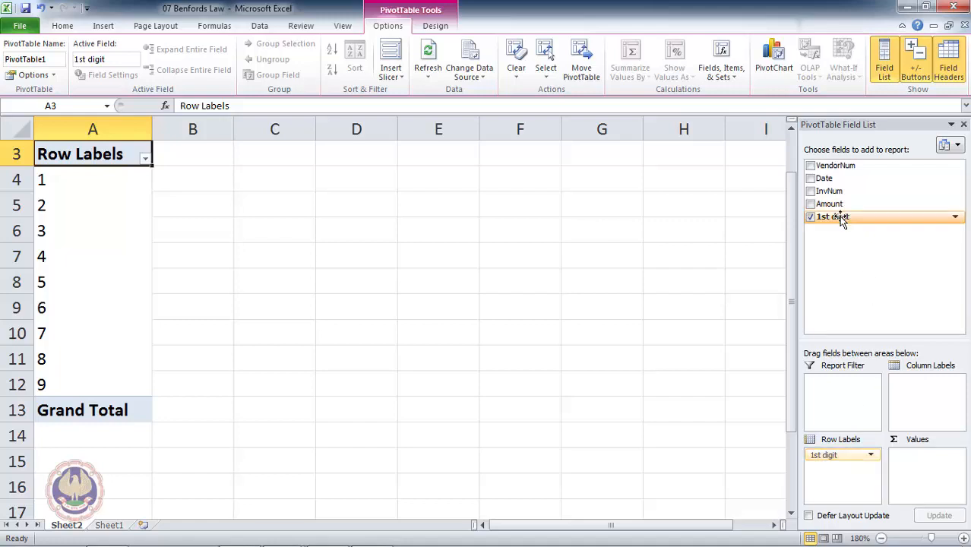
drag(841, 220, 927, 475)
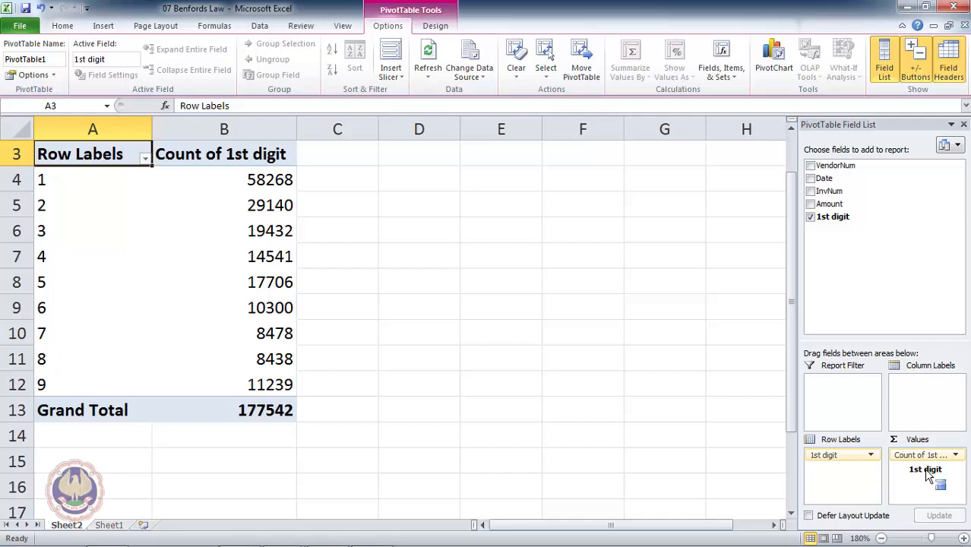
- Examine the PivotTable's counts for first digits 1 to 3
key(ctrl+Home)
key(Down)
key(Down)
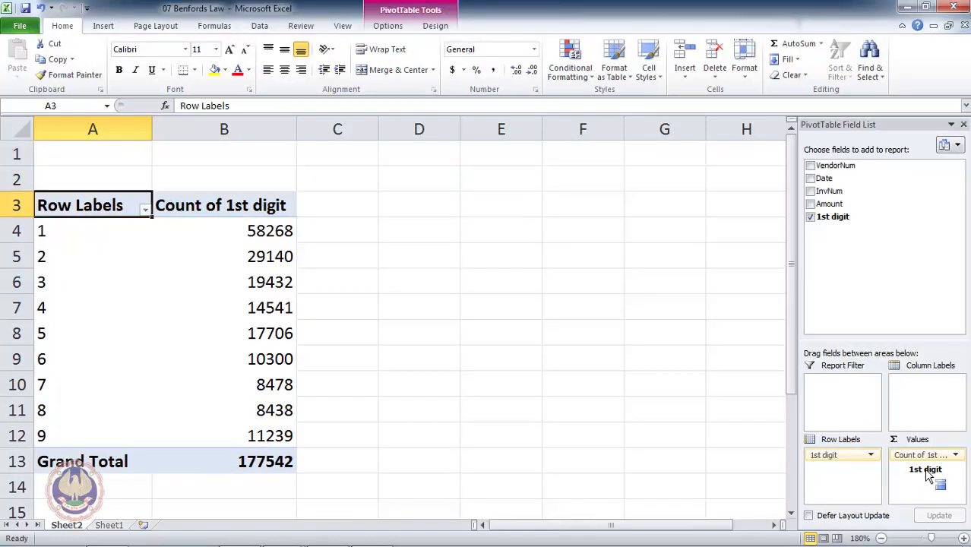
key(Right)
key(Down)
key(Down)
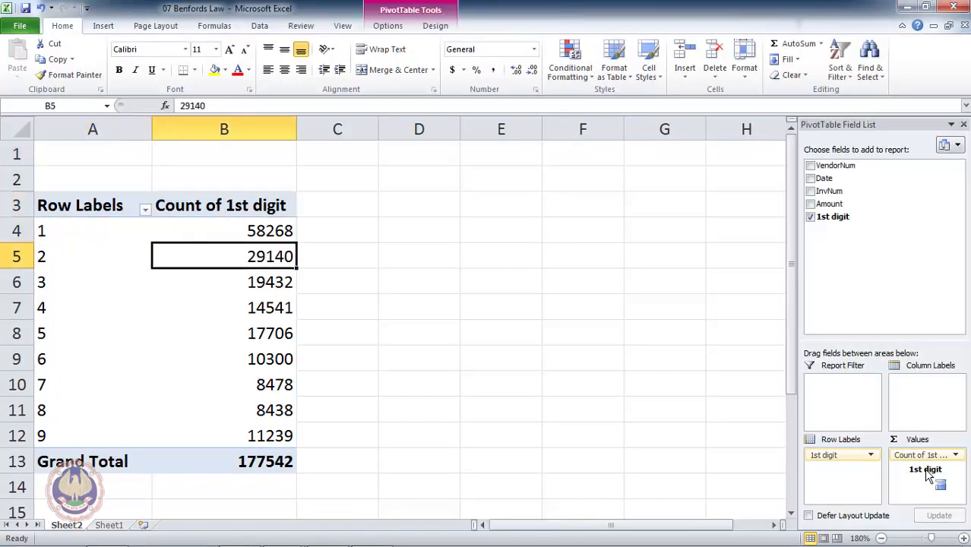
key(Down)
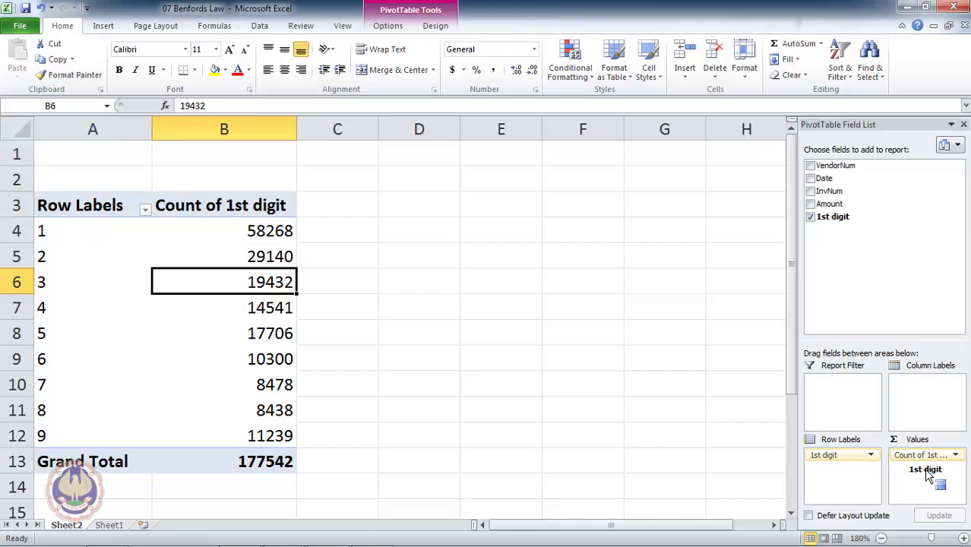
key(Up)
key(Up)
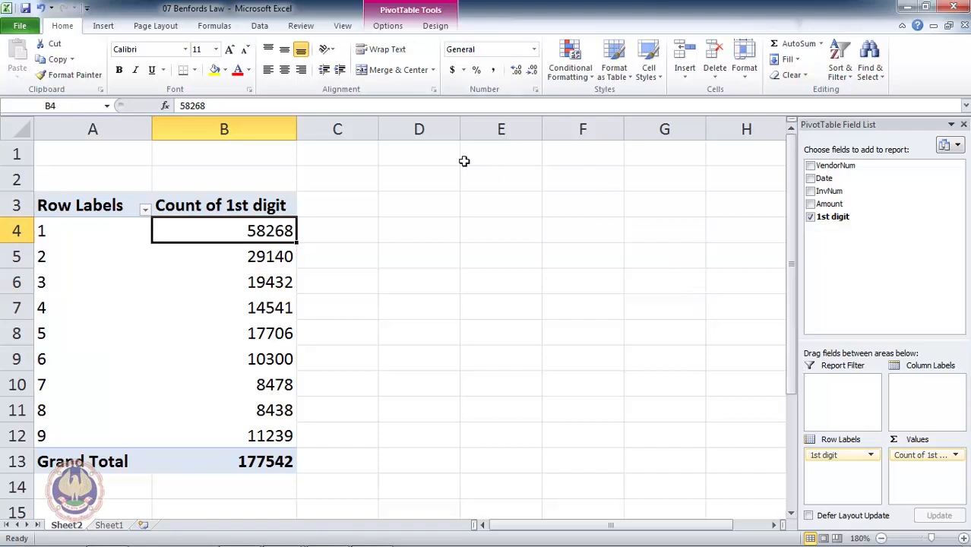
- Show the Count of 1st digit values as % of Grand Total
double_click(247, 208)
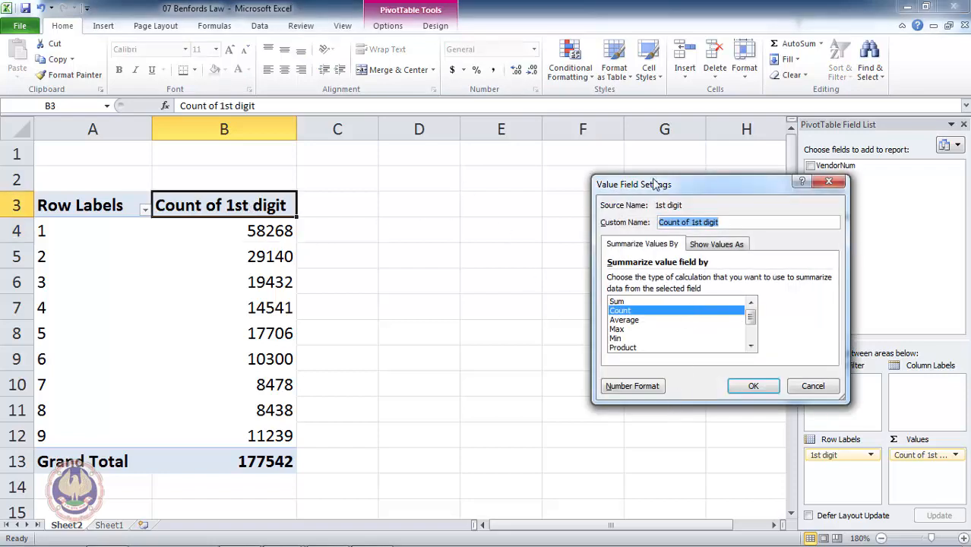
click(718, 245)
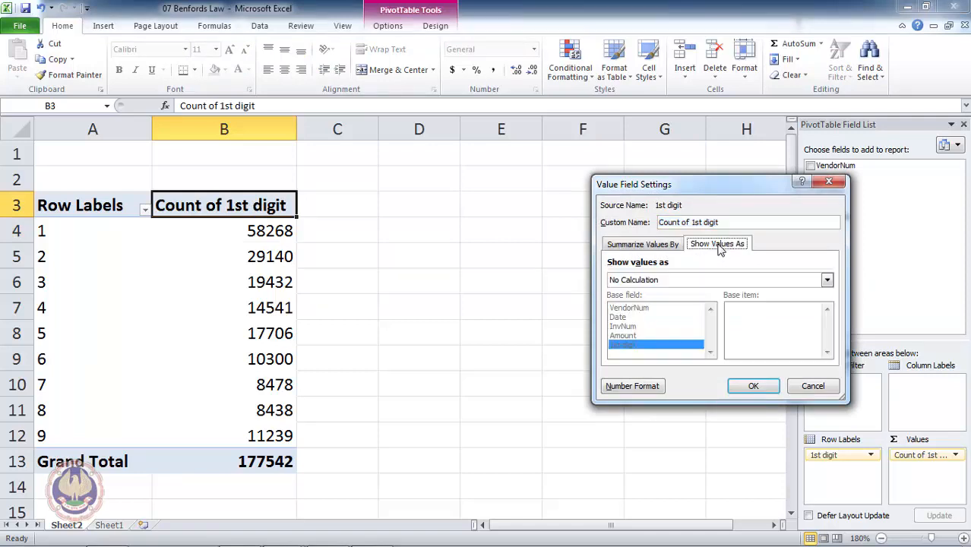
click(827, 280)
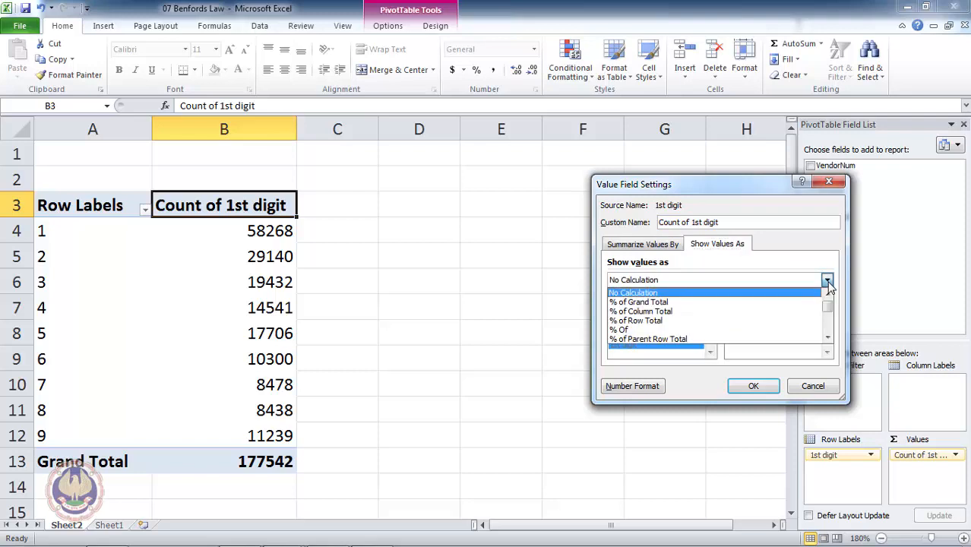
click(815, 303)
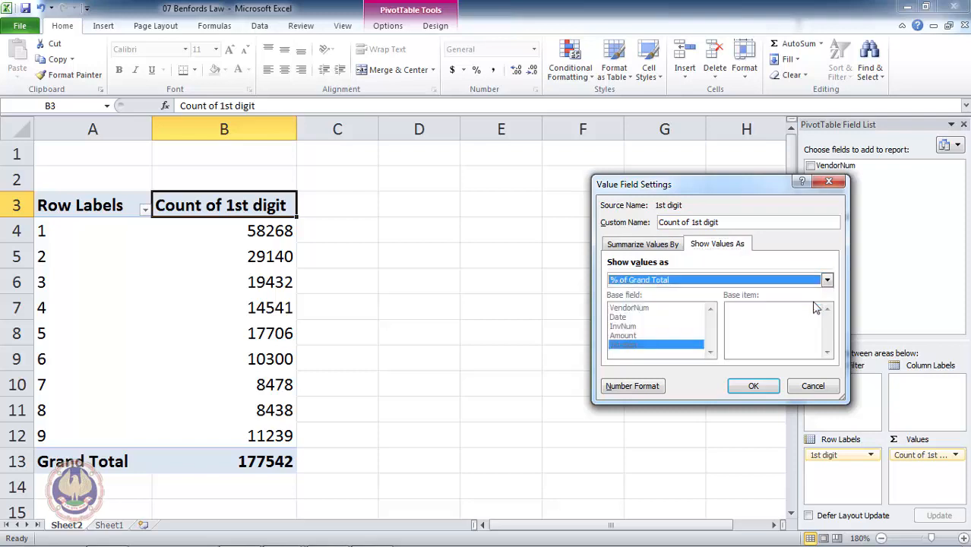
click(752, 388)
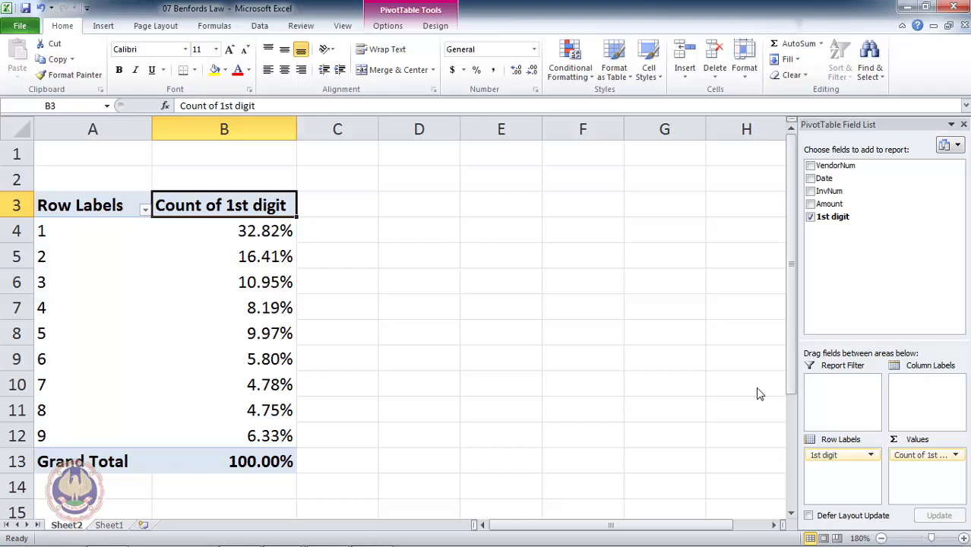
- Enter the Benford's Law formula text "P (n) = log10 (1+ 1/n)" in cell A1 above the PivotTable
key(Up)
key(Up)
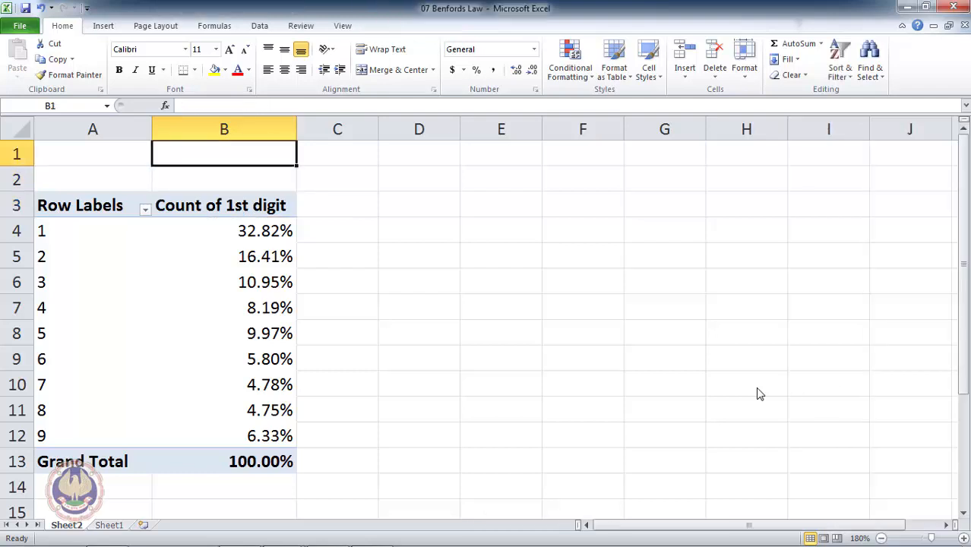
key(Left)
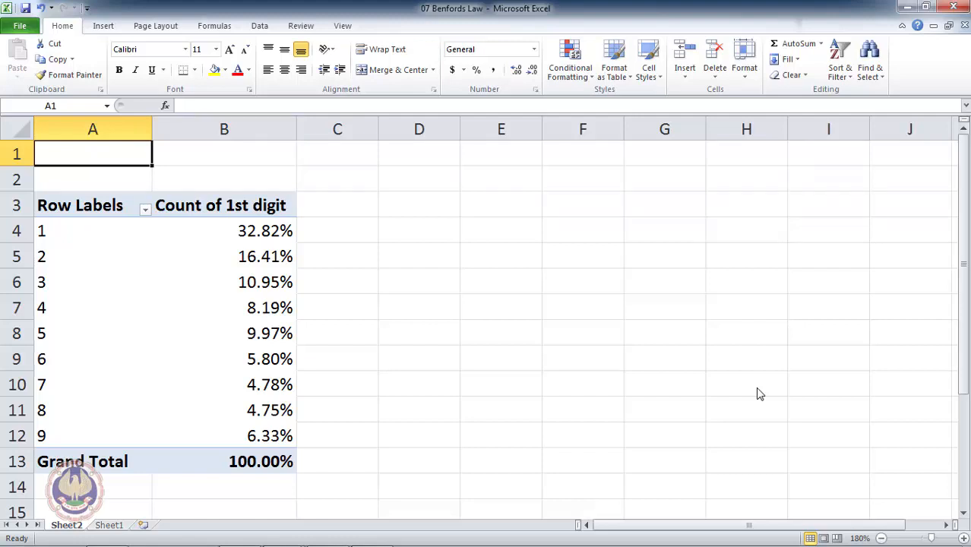
text(P)
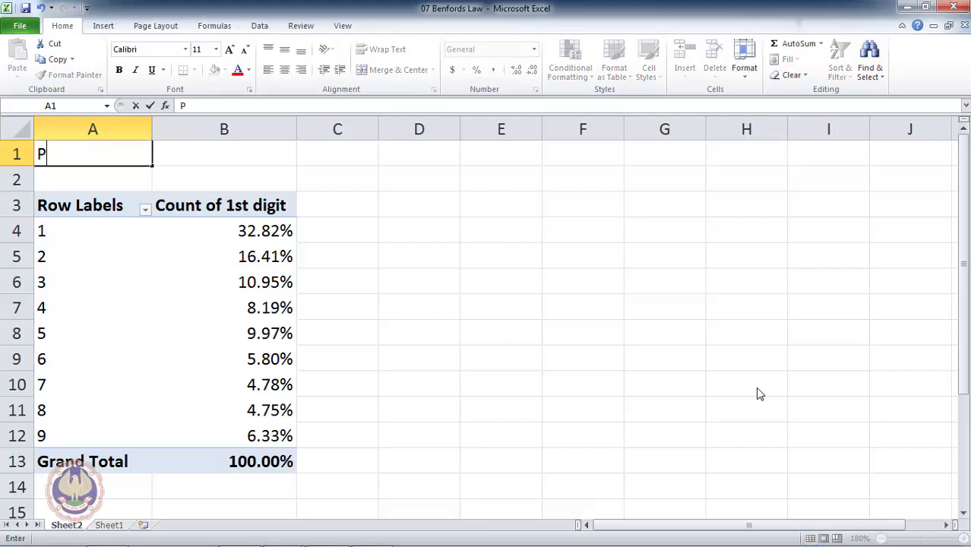
text( (n) = log)
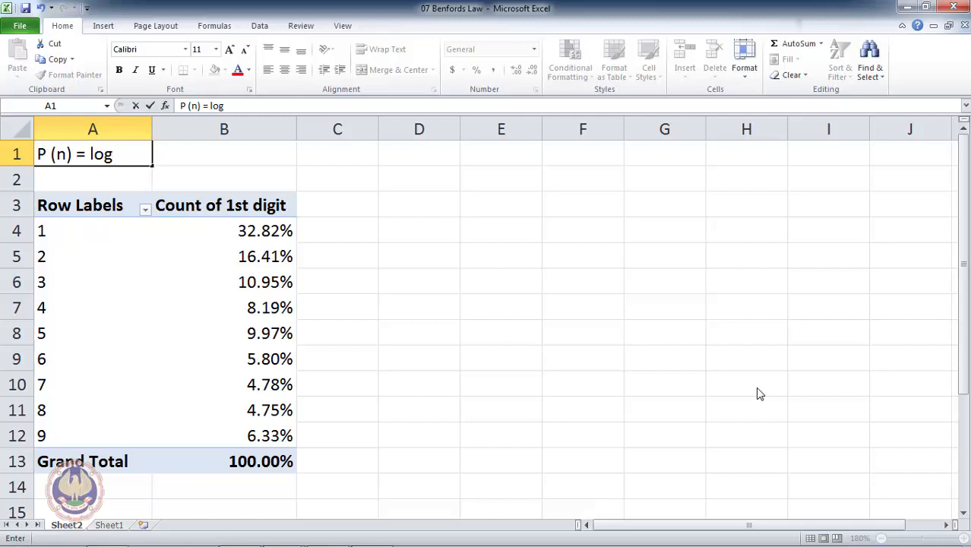
text( (1+ 1/n)
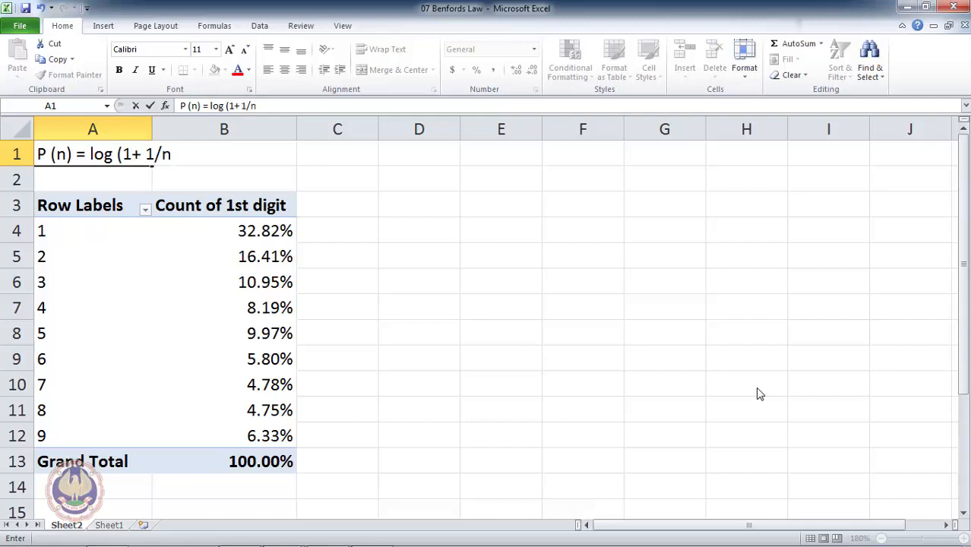
text())
click(113, 154)
text(10)
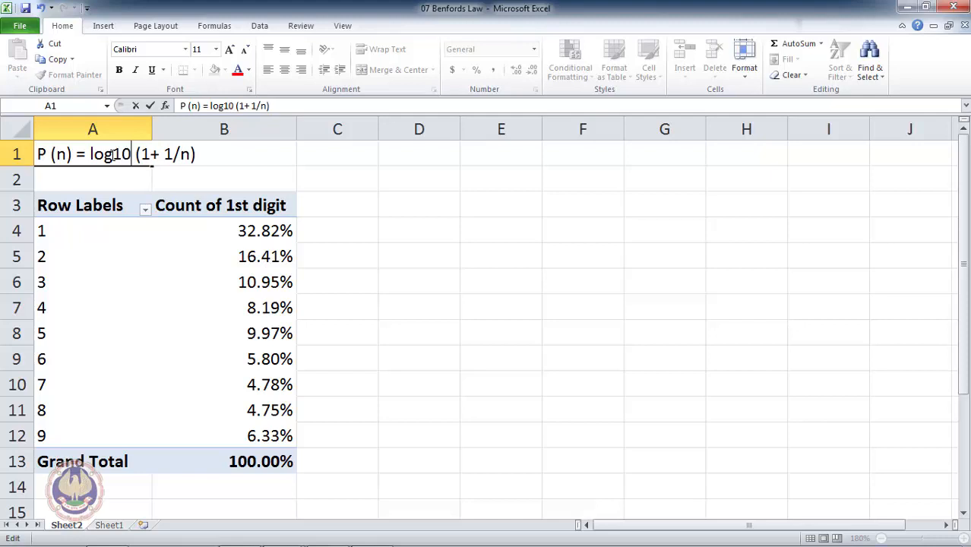
- Format the 10 after "log" in cell A1 as subscript
key(shift+Left)
key(shift+Left)
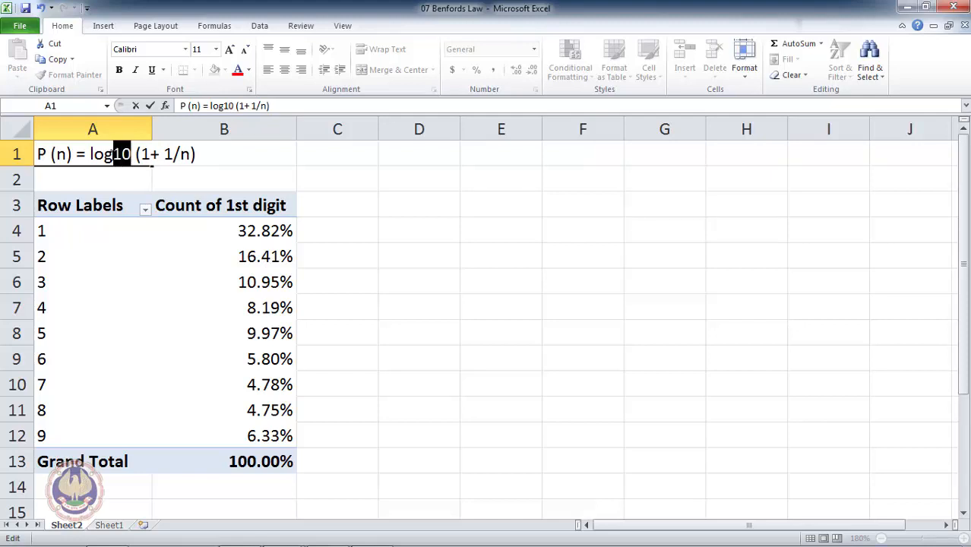
right_click(122, 155)
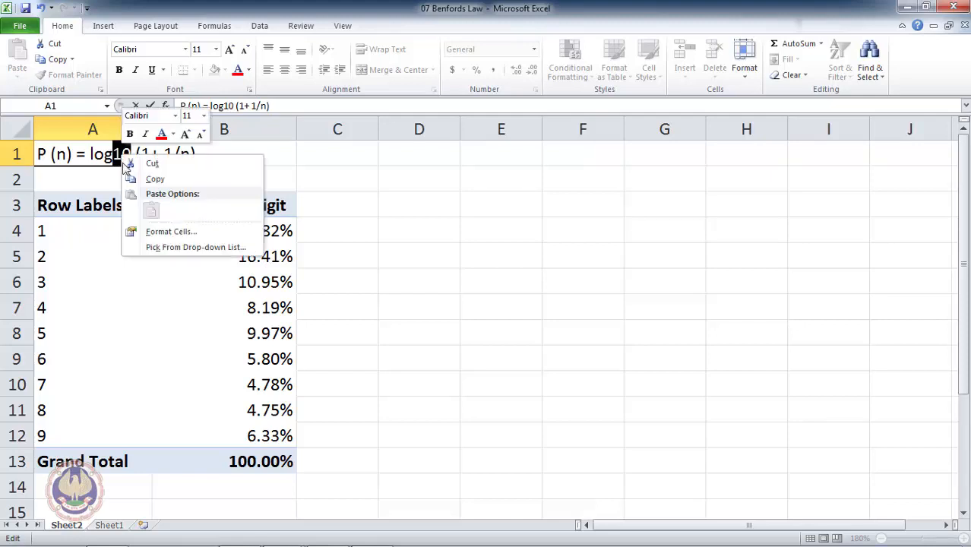
click(161, 232)
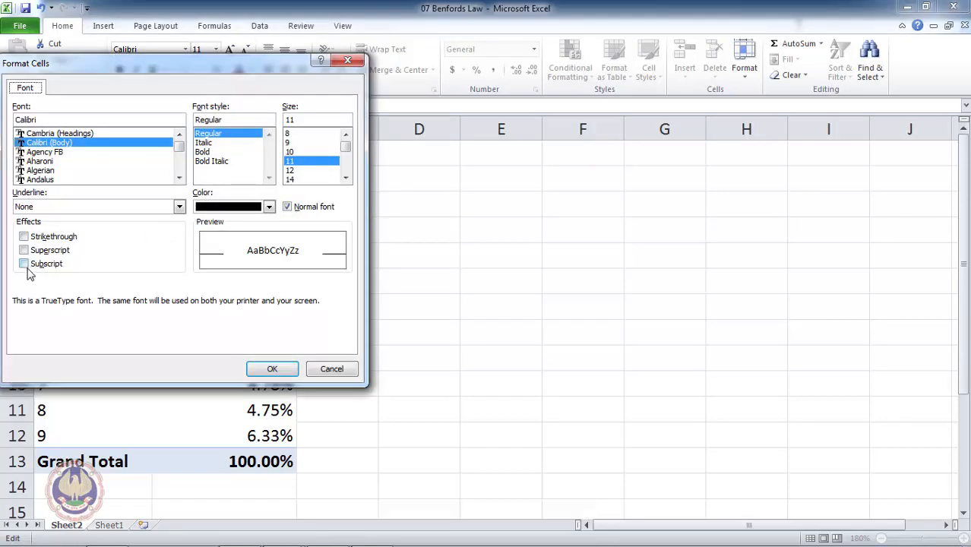
click(24, 264)
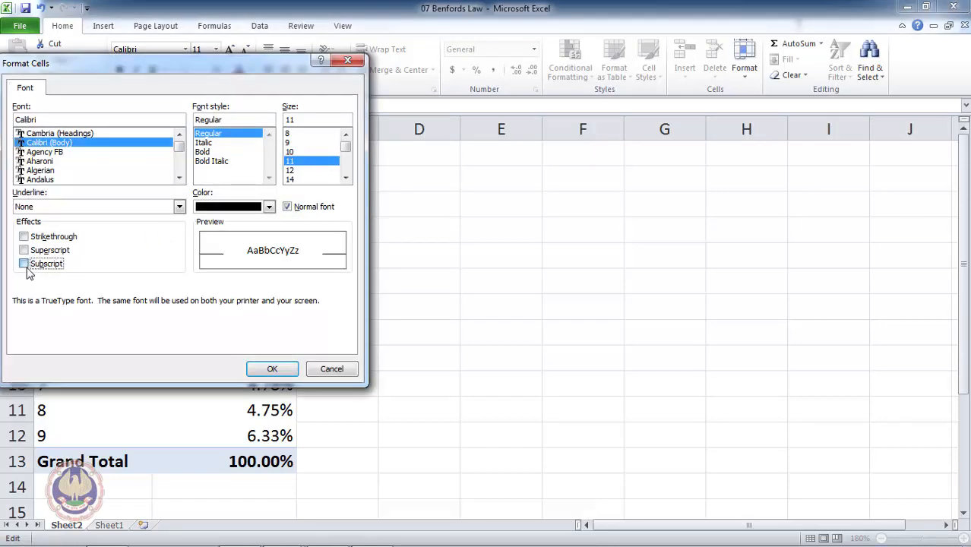
click(270, 370)
key(Return)
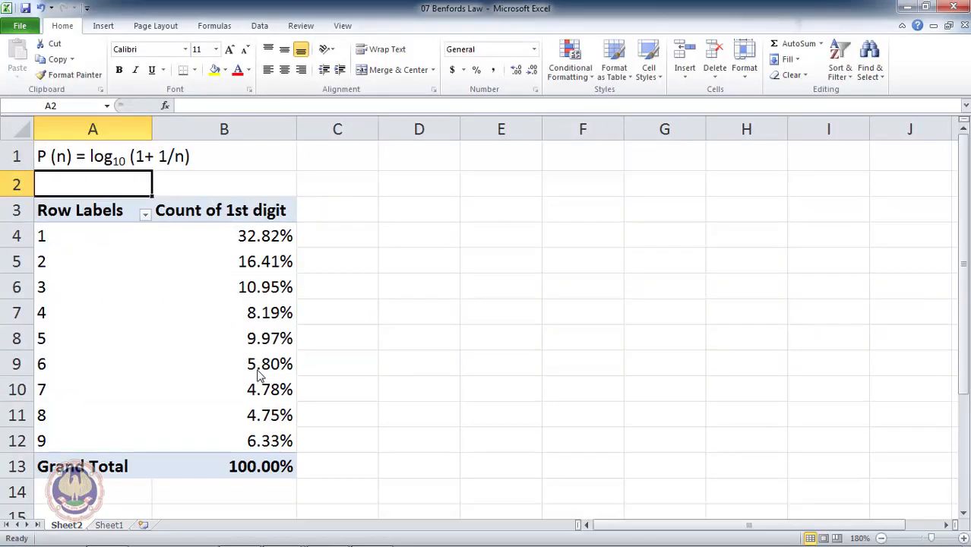
- Enter the formula =LOG10(1+1/A4) in cell C4 beside the PivotTable's row for first digit 1
key(Down)
key(Down)
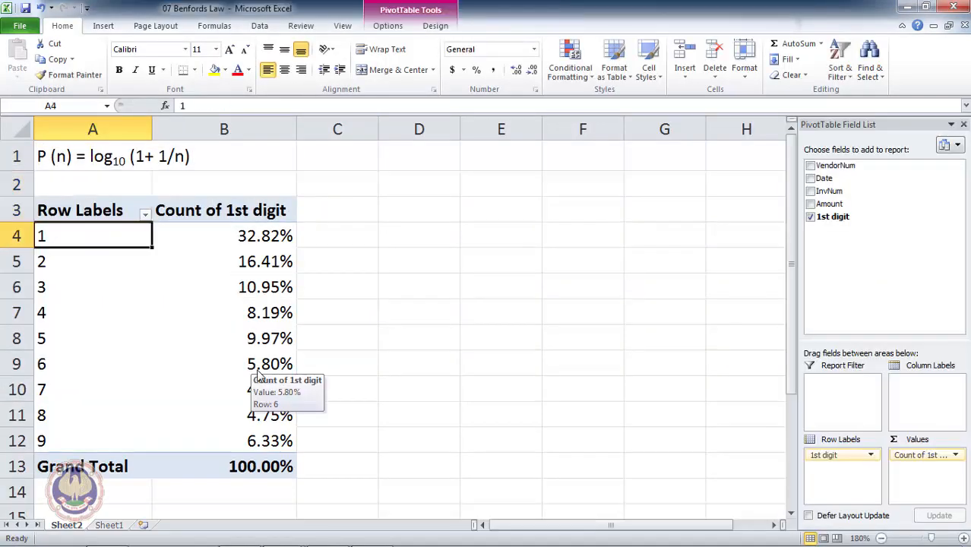
key(Right)
key(Right)
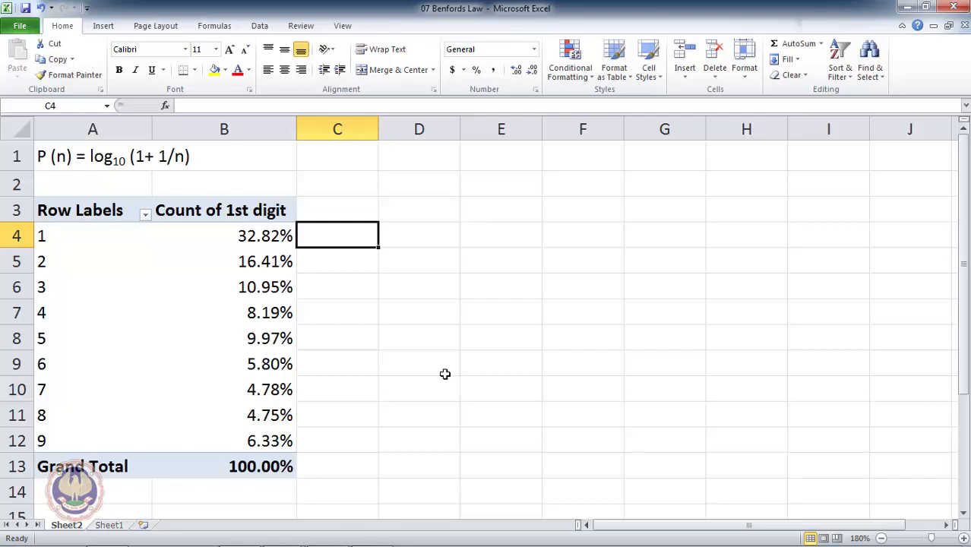
text(=)
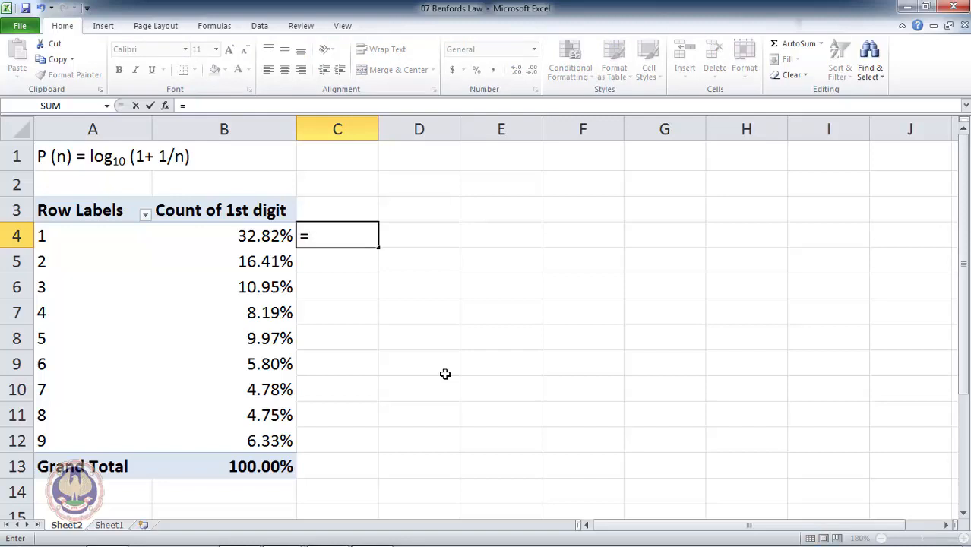
text(lo)
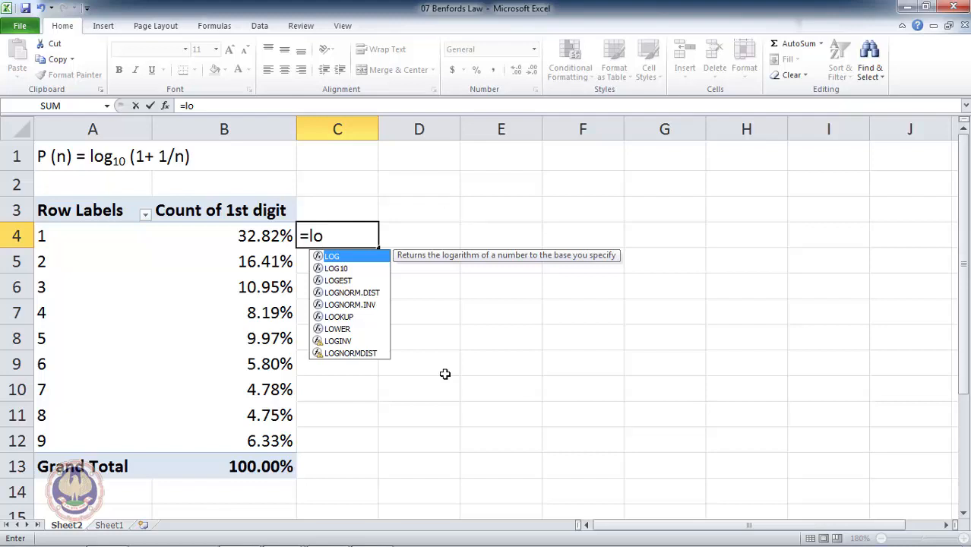
key(Down)
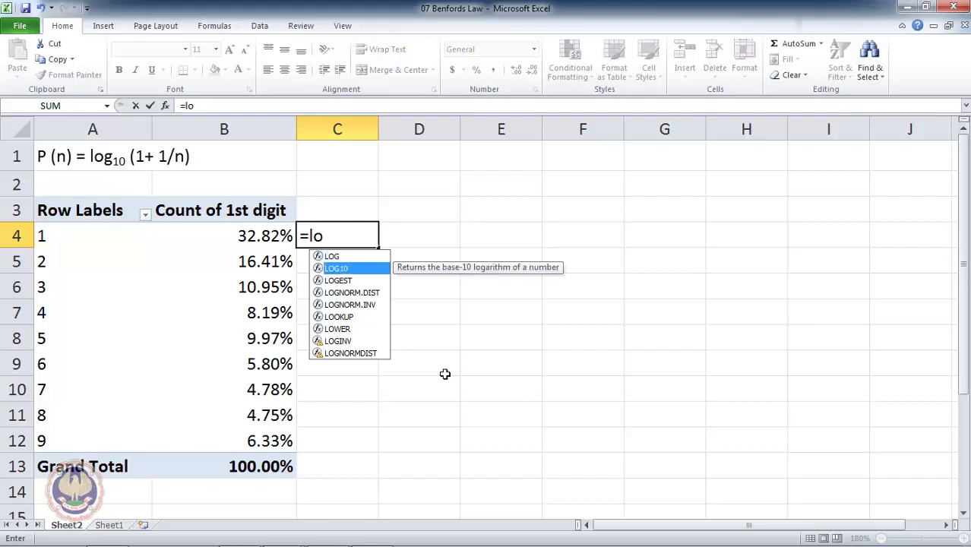
key(Tab)
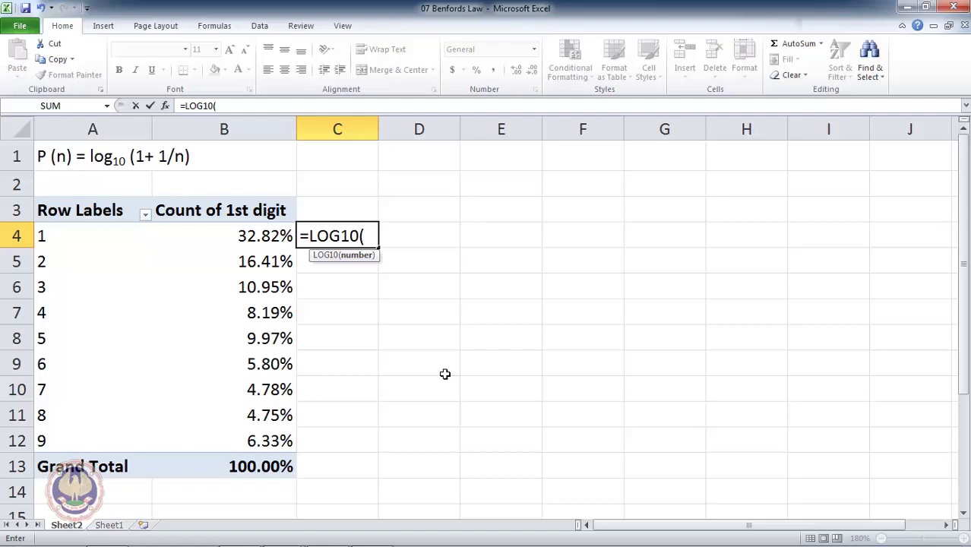
text(1+1/)
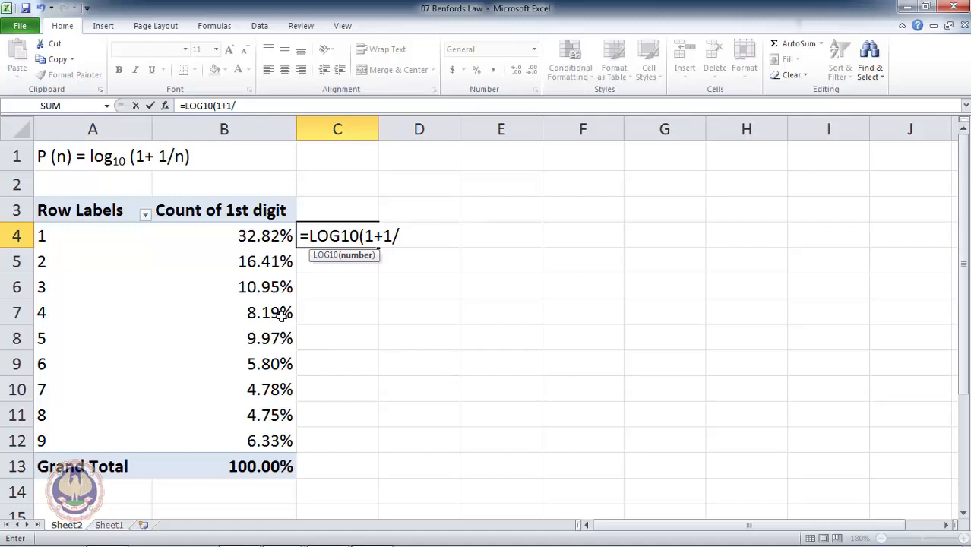
text(a4)
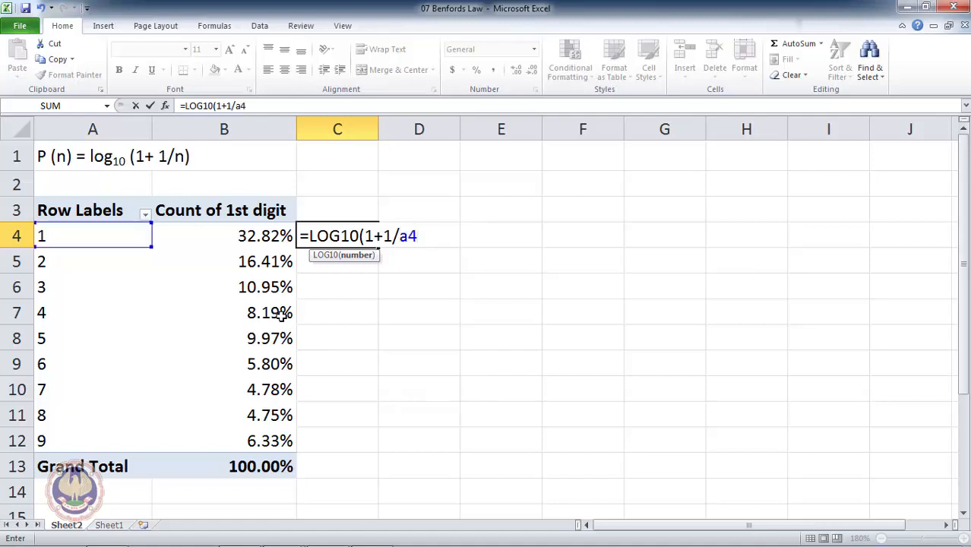
text())
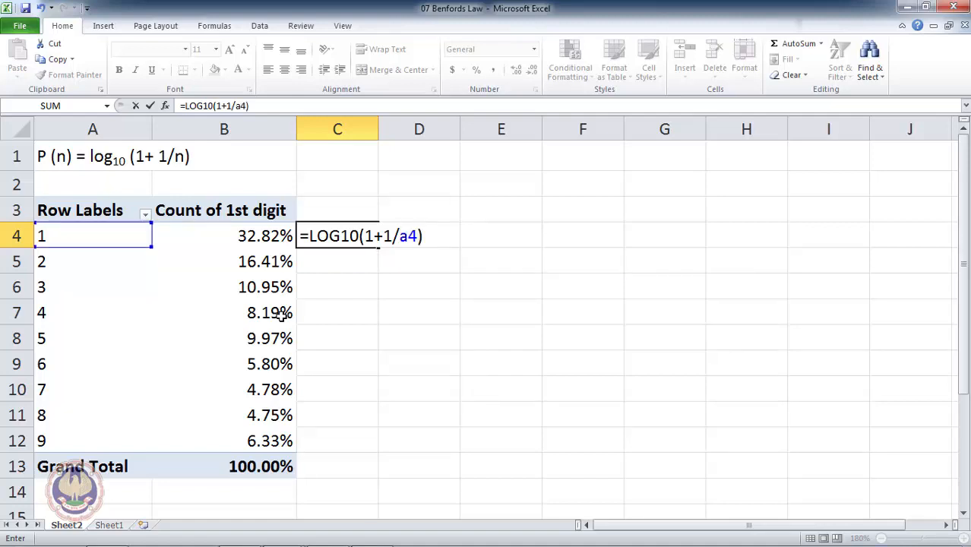
key(Return)
- Copy the C4 formula down through C12 and format C4:C12 as Percentage
key(Up)
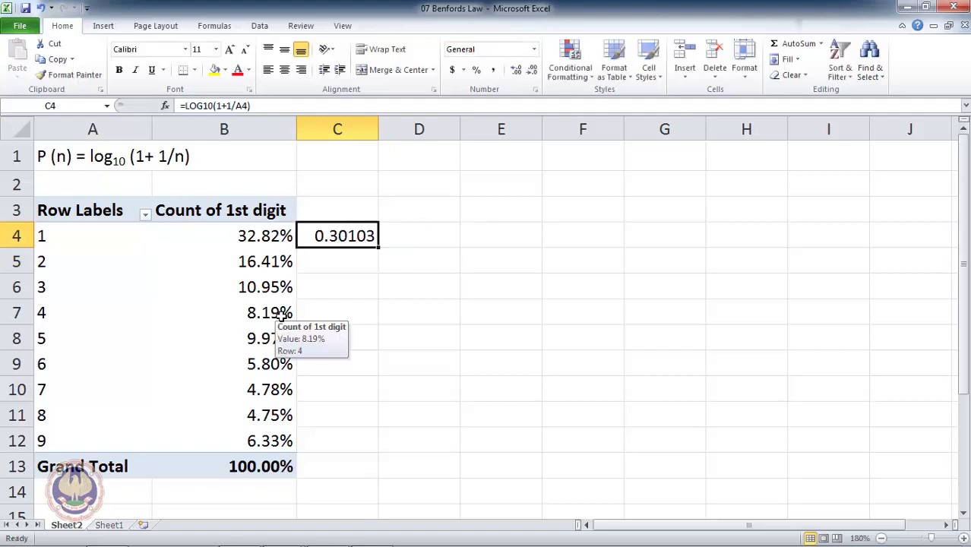
key(ctrl+c)
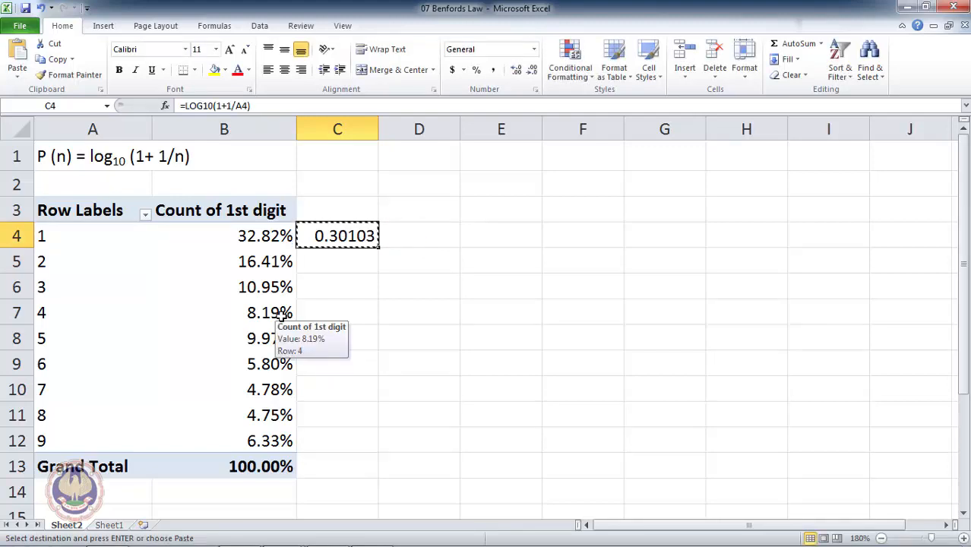
key(shift+Down)
key(shift+Down)
key(shift+Down)
key(shift+Down)
key(shift+Down)
key(shift+Down)
key(shift+Down)
key(shift+Down)
key(Return)
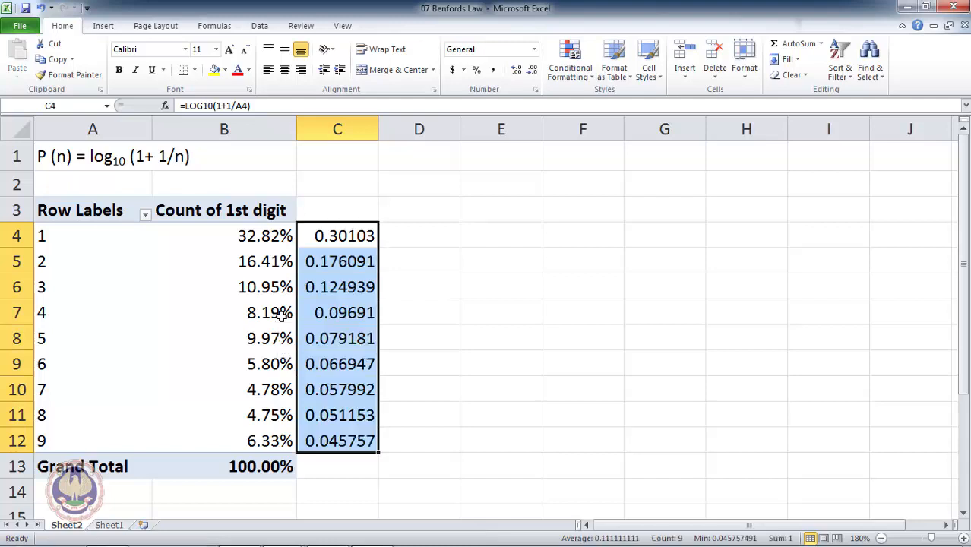
click(535, 49)
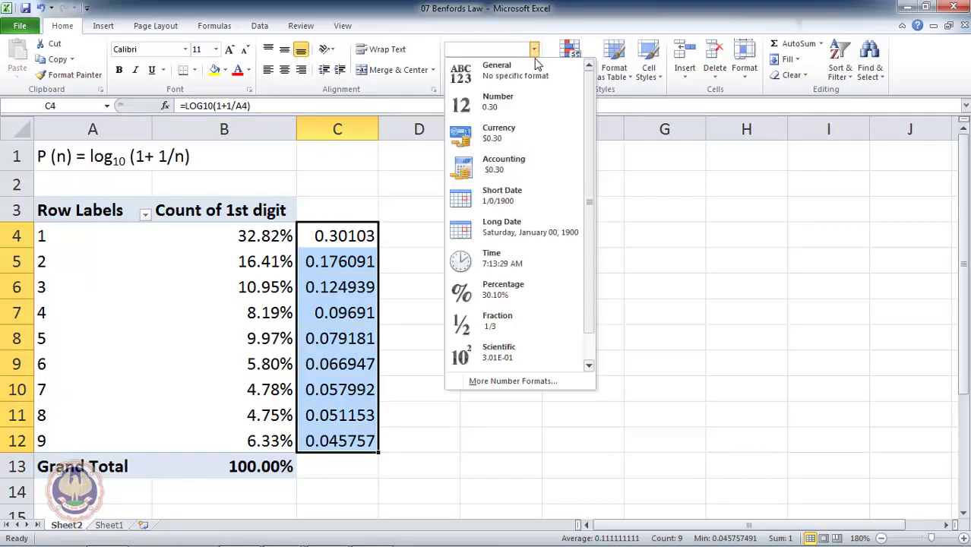
click(521, 286)
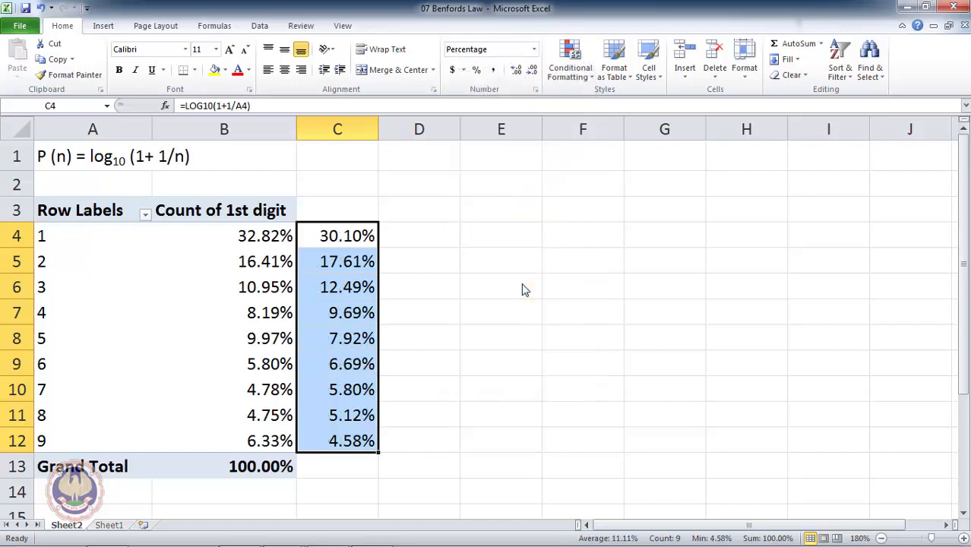
- Enter the heading "Benford's %" in cell C3 and autofit column C to it
click(364, 212)
text(B)
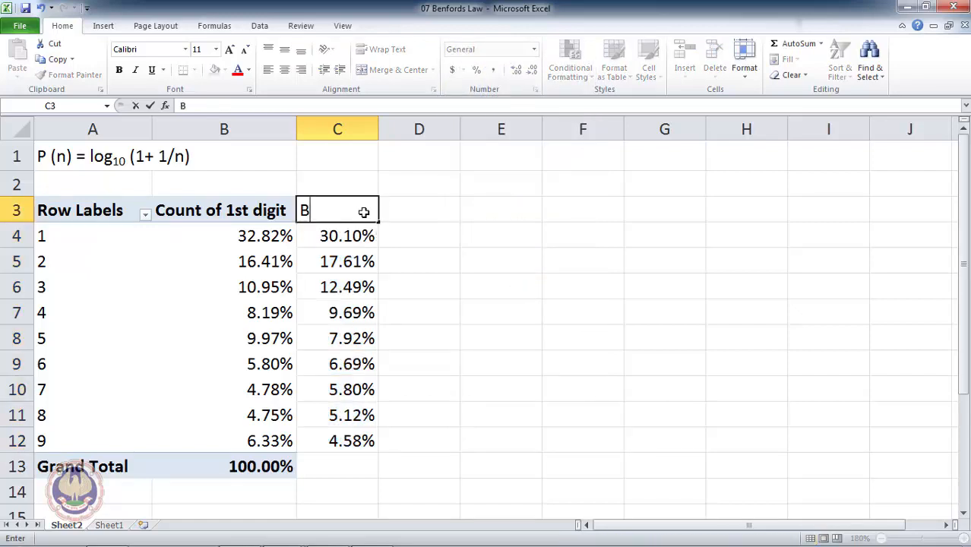
text(enford's)
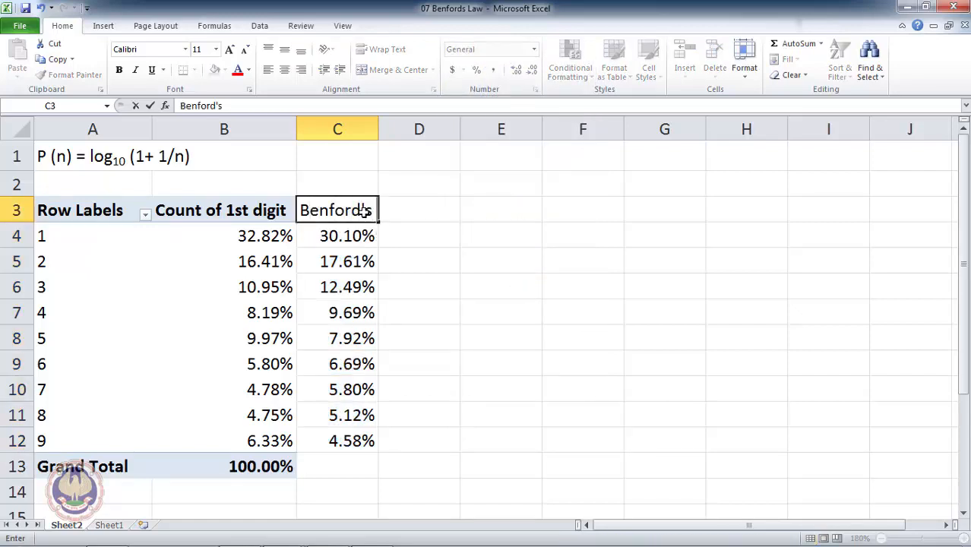
text( %)
key(Return)
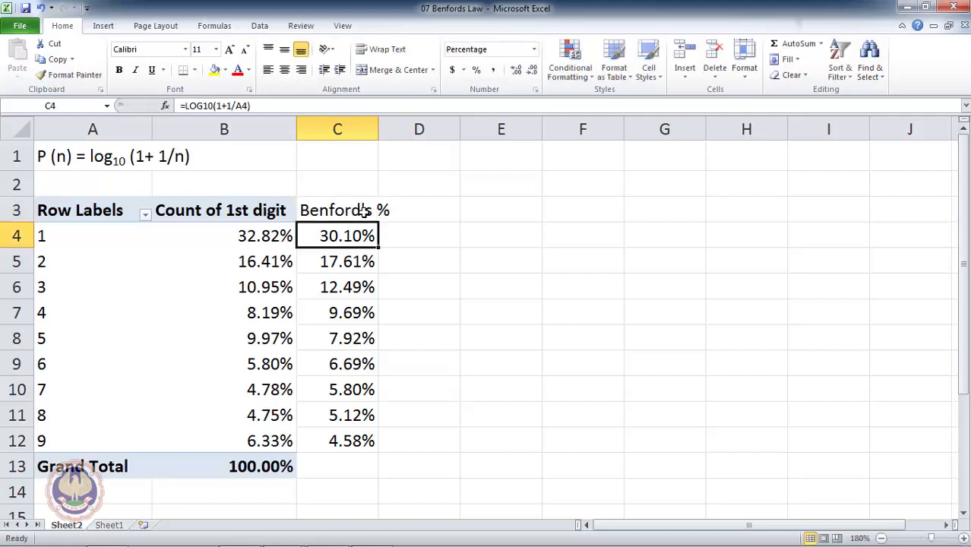
click(364, 212)
key(alt+o)
key(c)
key(a)
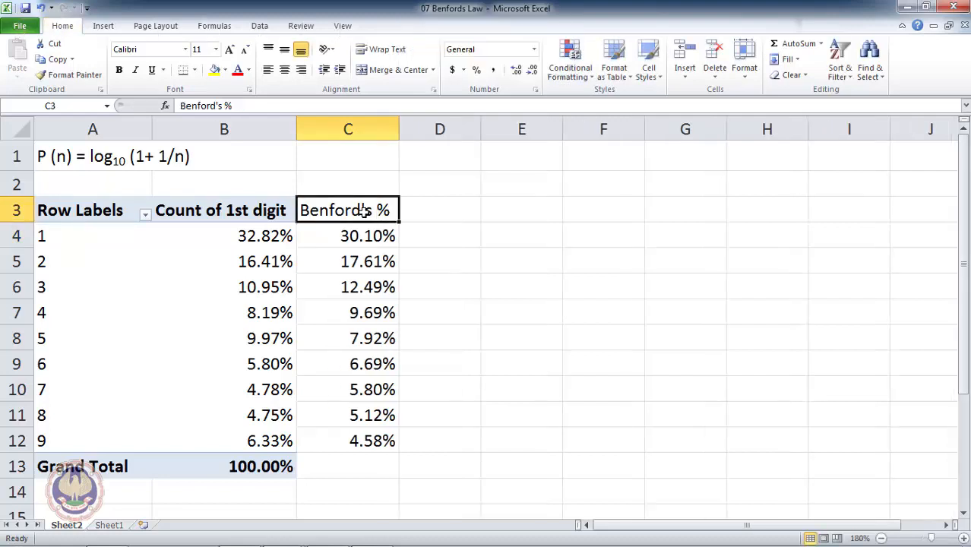
- Review the formula in C4 and compare the Benford's percentages with the PivotTable's percentages, especially for first digits 4 to 6
key(Down)
key(F2)
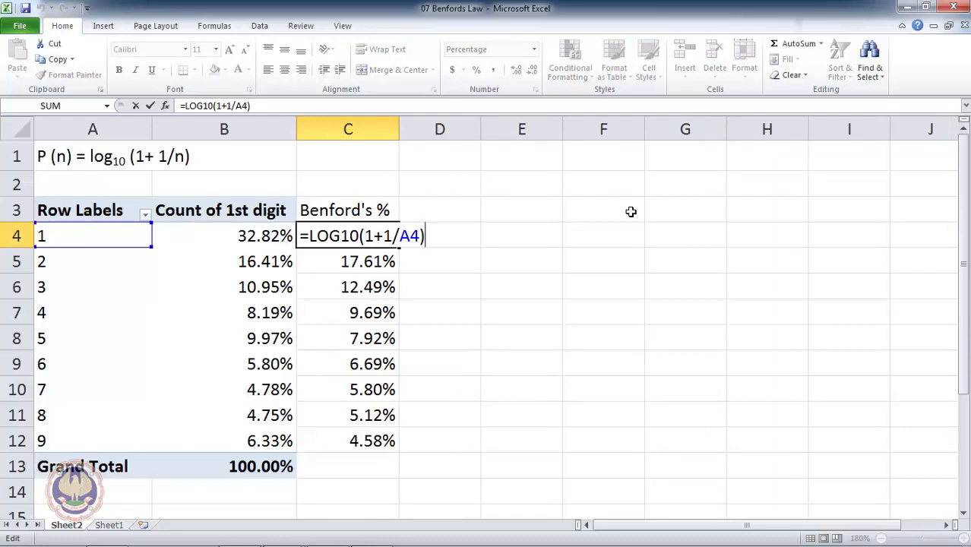
key(Escape)
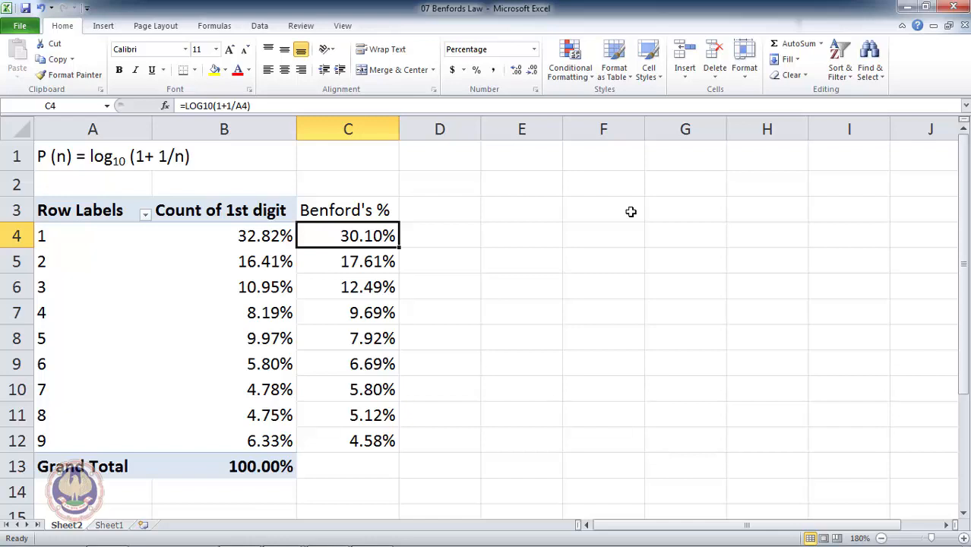
key(Down)
key(Down)
key(Down)
key(Down)
key(Down)
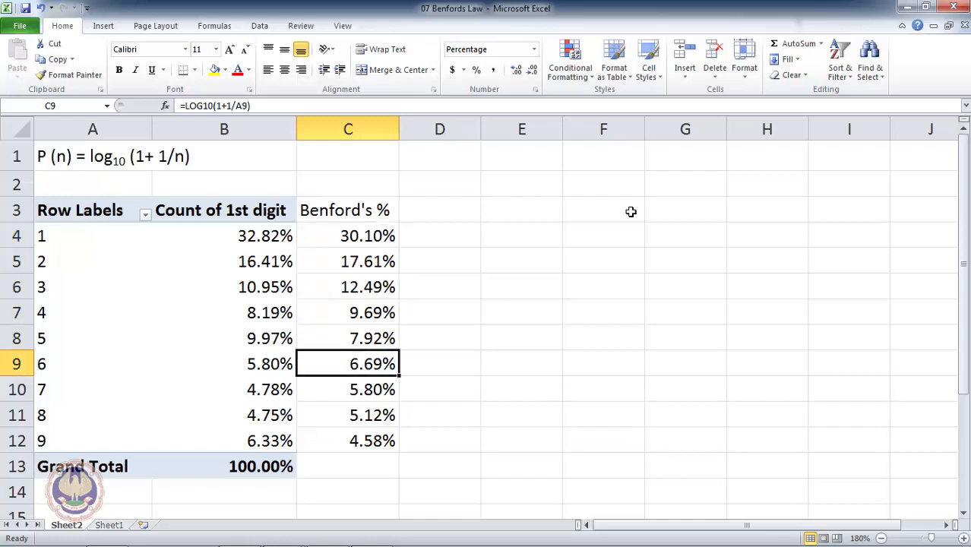
key(Up)
key(Up)
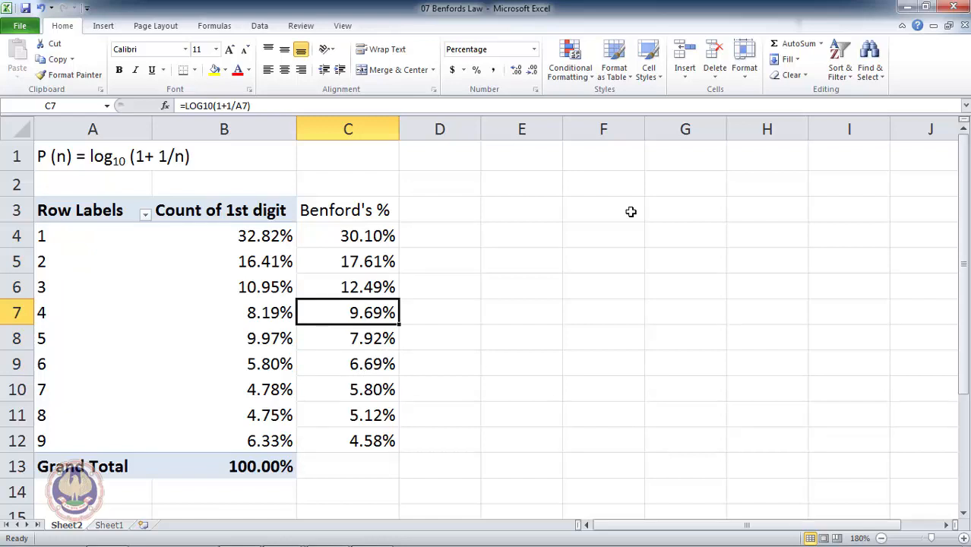
key(Left)
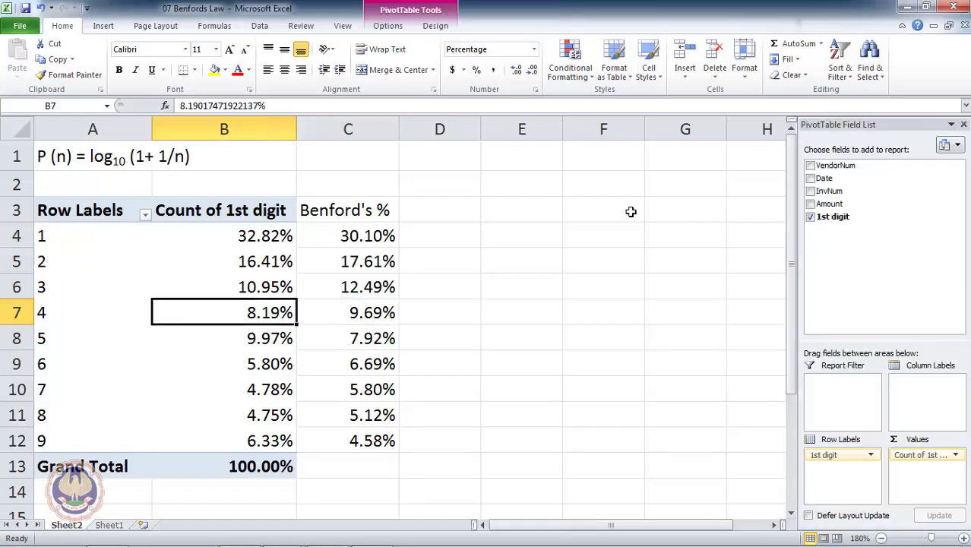
key(shift+Down)
key(Down)
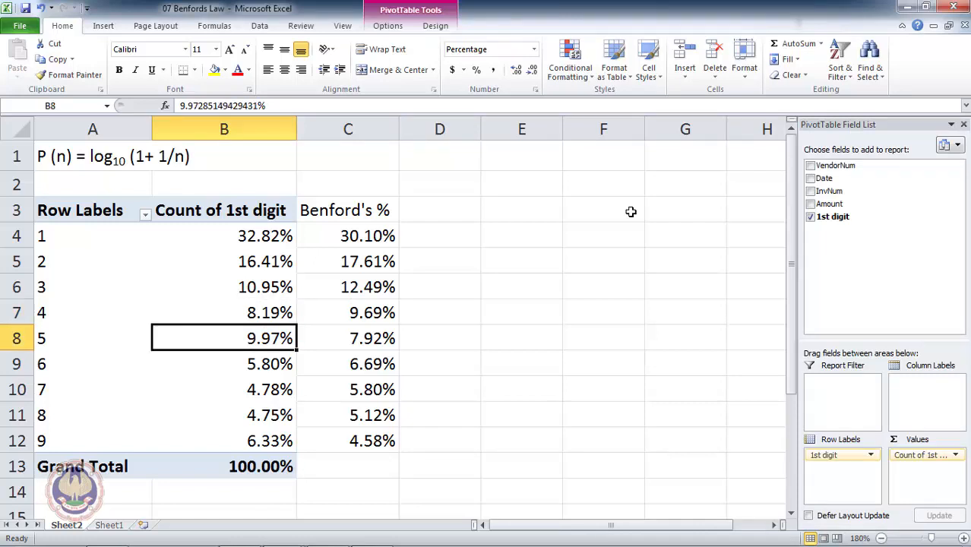
- Compare the PivotTable's actual percentages with the Benford's percentages for first digits 1 to 5
key(Up)
key(Right)
key(Left)
key(Up)
key(Up)
key(Up)
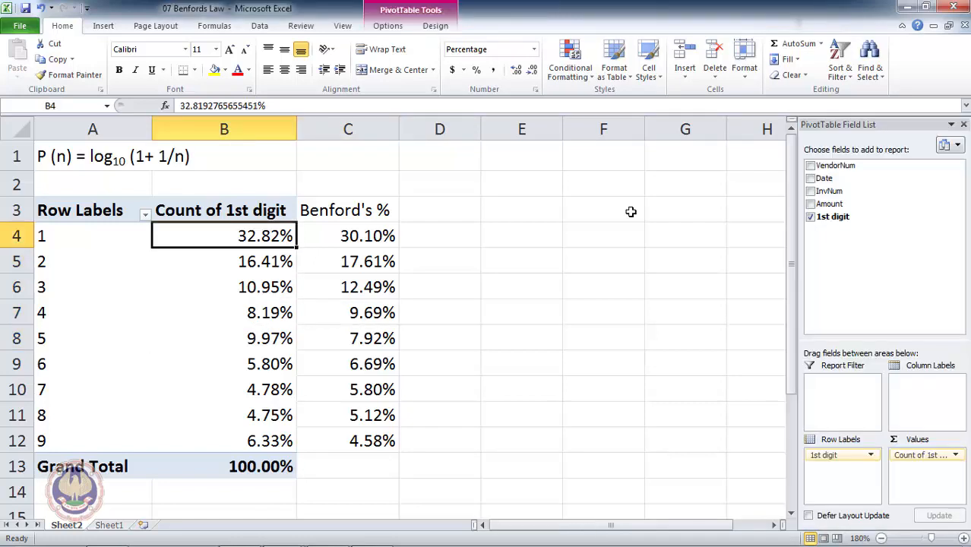
key(shift+Down)
key(Down)
key(shift+Down)
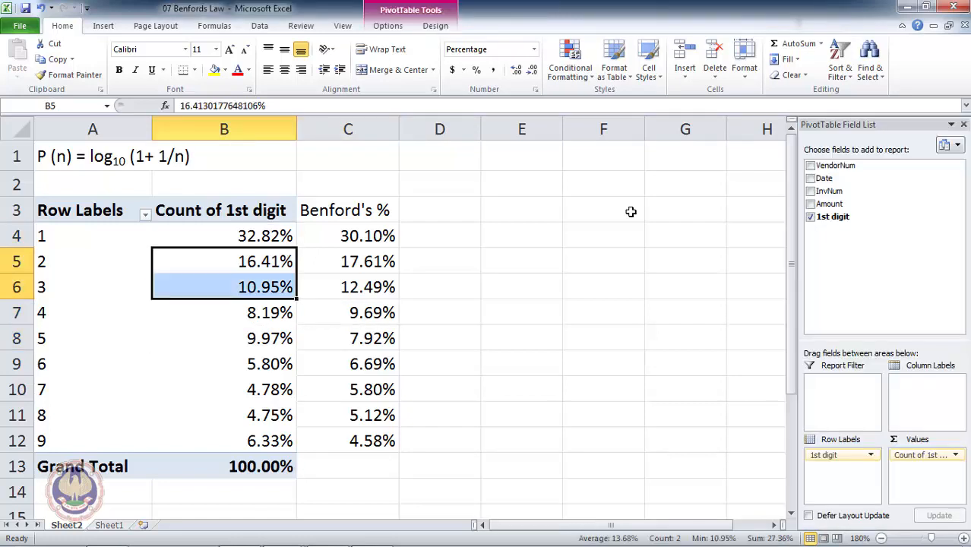
key(Down)
key(shift+Down)
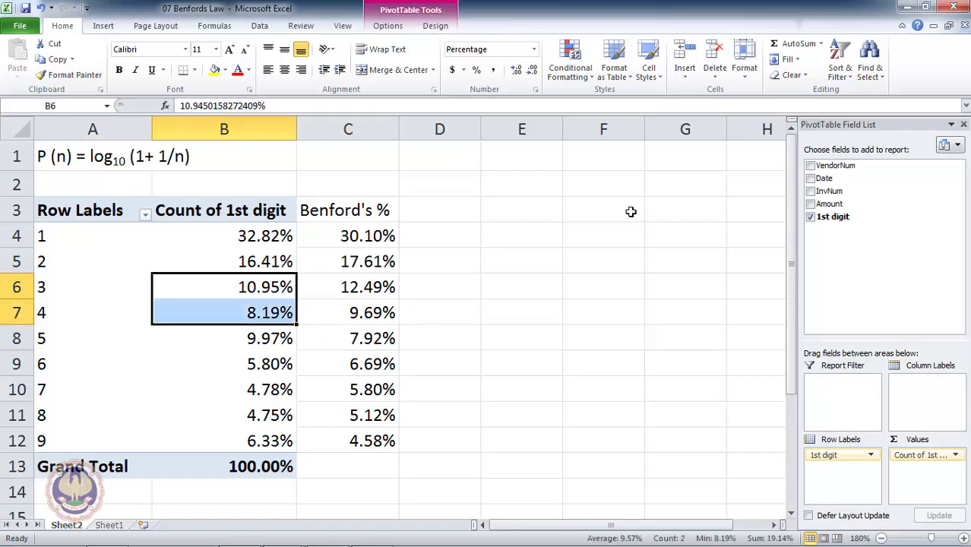
key(Down)
key(Down)
key(shift+Up)
key(shift+Down)
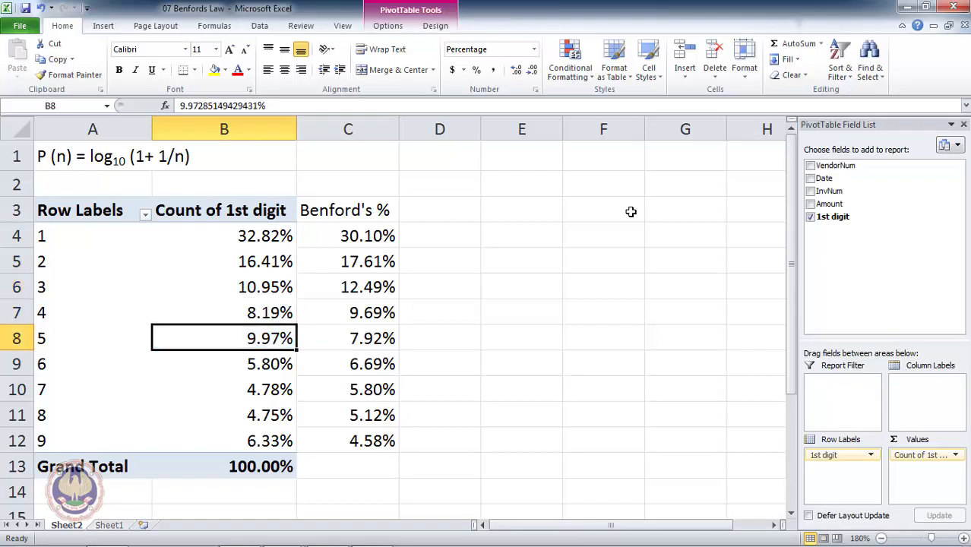
- Compare the actual and Benford's percentages for first digits 6 to 9, then review the whole range B4:B12
key(Down)
key(shift+Down)
key(shift+Down)
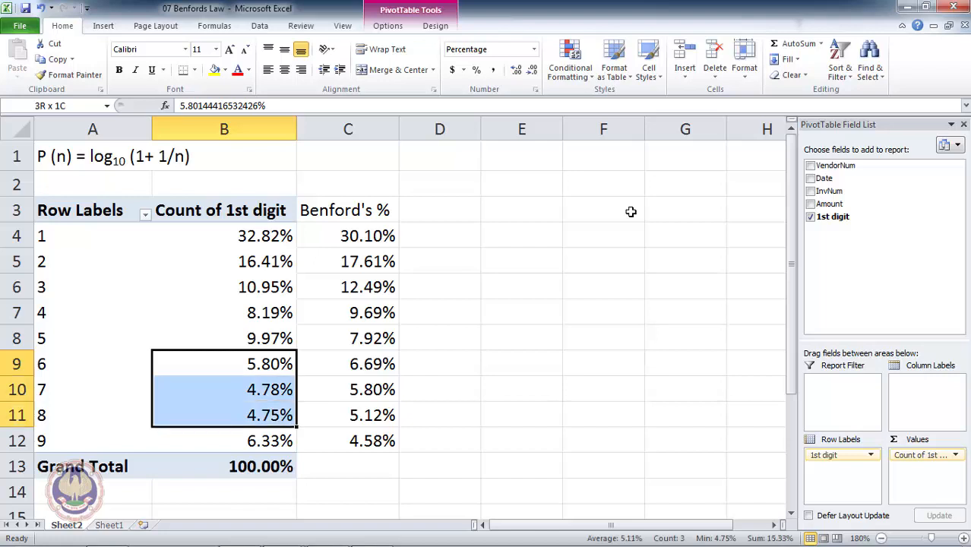
key(shift+Down)
key(Down)
key(Down)
key(Down)
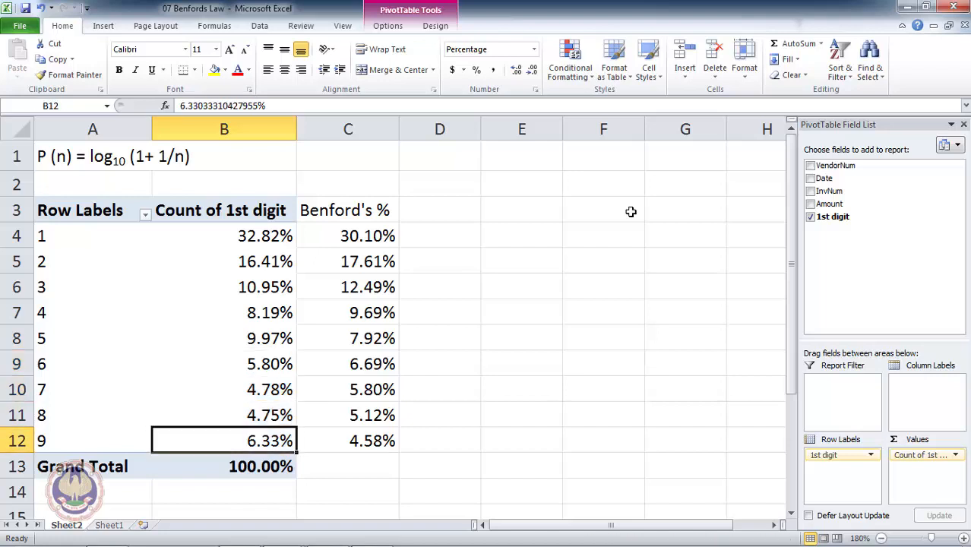
key(Right)
key(Left)
key(ctrl+shift+Up)
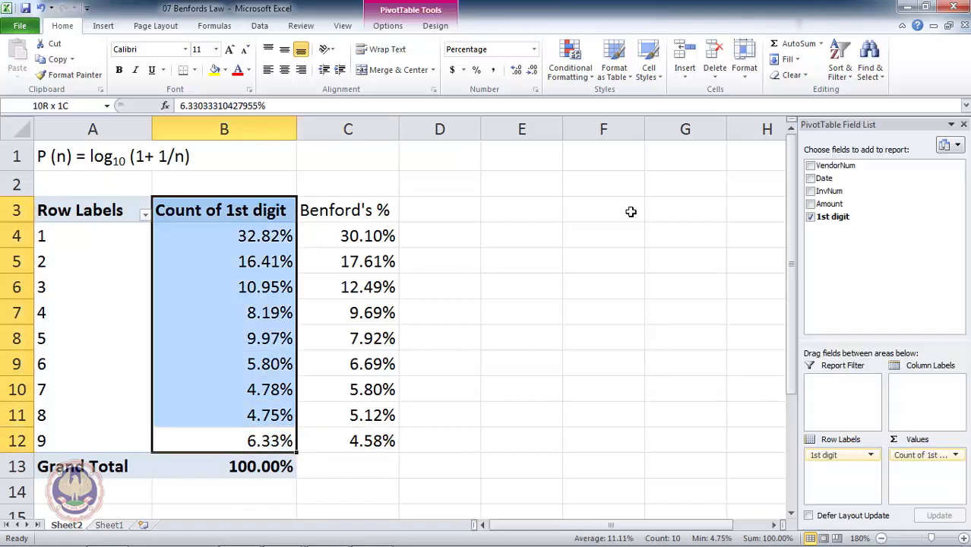
key(shift+Down)
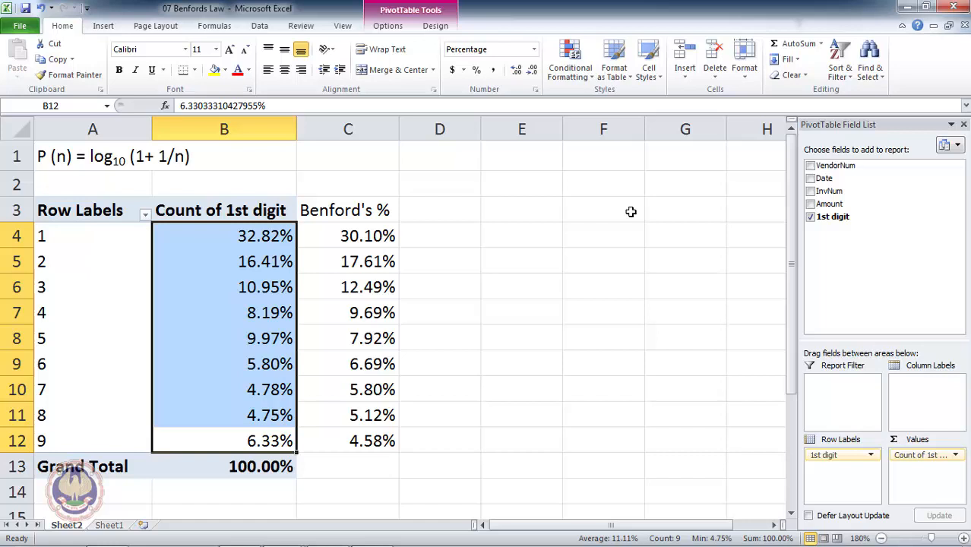
- Drill down into the PivotTable's percentage for first digit 5 to extract its underlying invoices to a new sheet
click(350, 388)
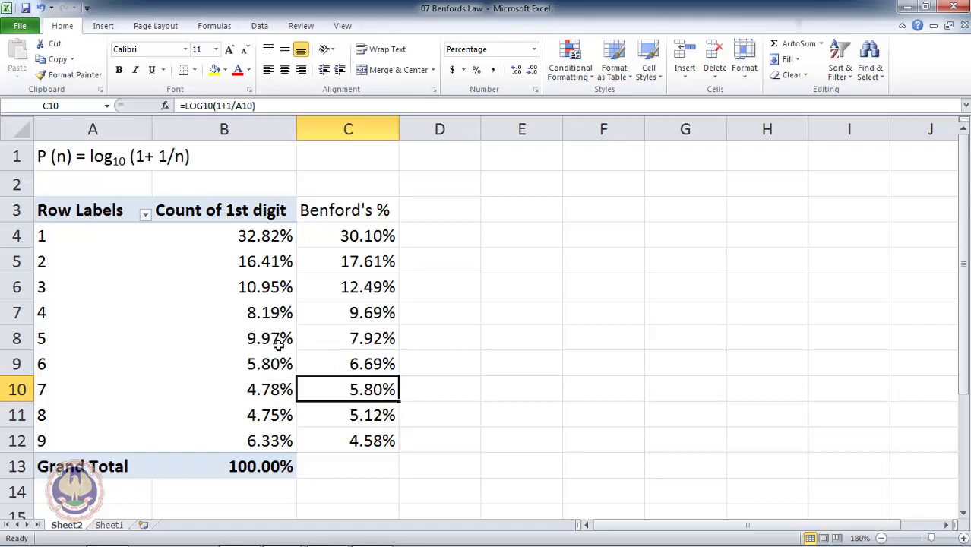
double_click(270, 338)
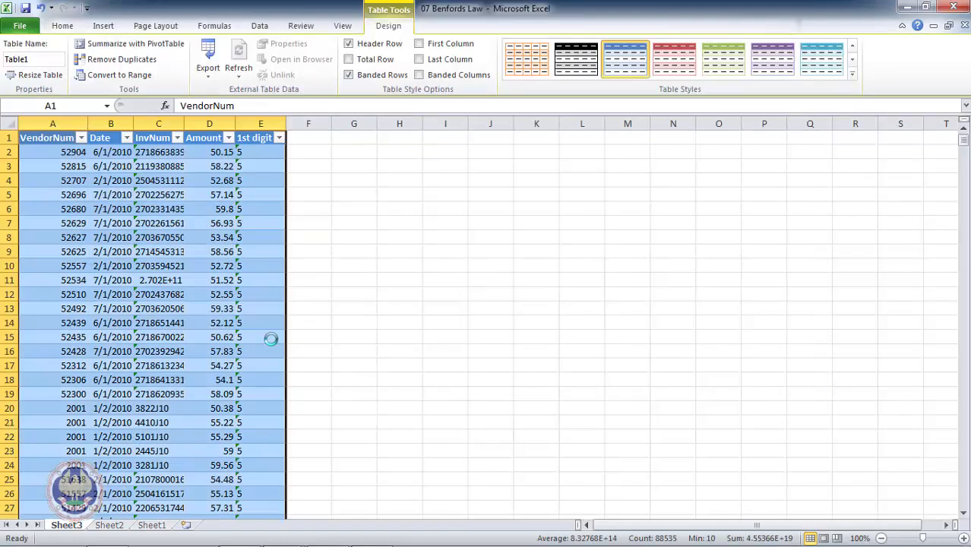
click(232, 325)
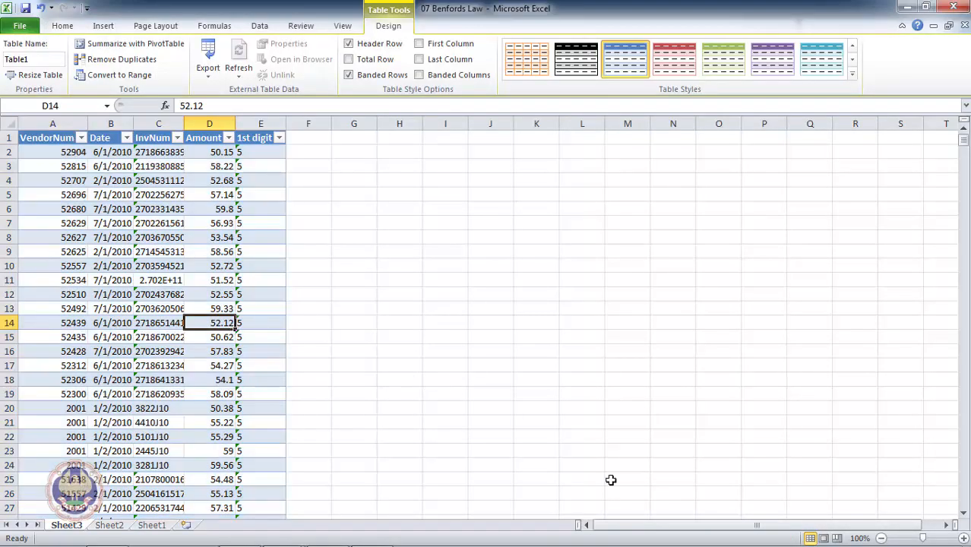
click(264, 293)
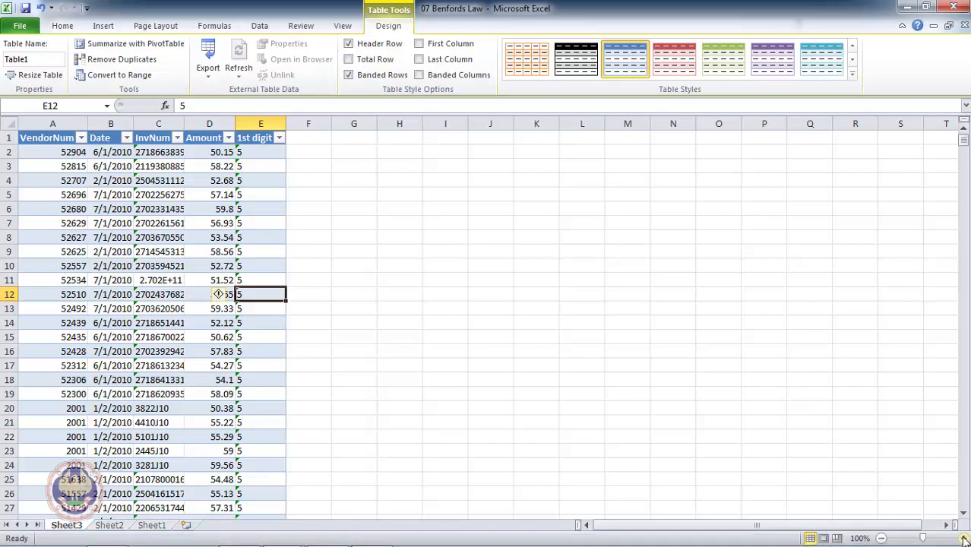
- Examine the extracted invoice table's columns, from VendorNum and InvNum to Amount and 1st digit
click(964, 538)
click(964, 538)
click(963, 538)
click(964, 538)
click(964, 538)
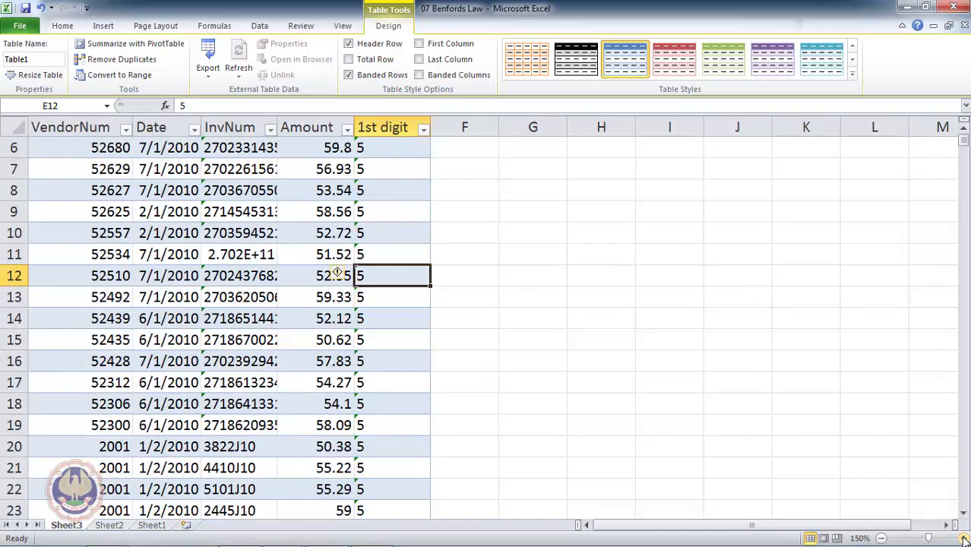
key(ctrl+Up)
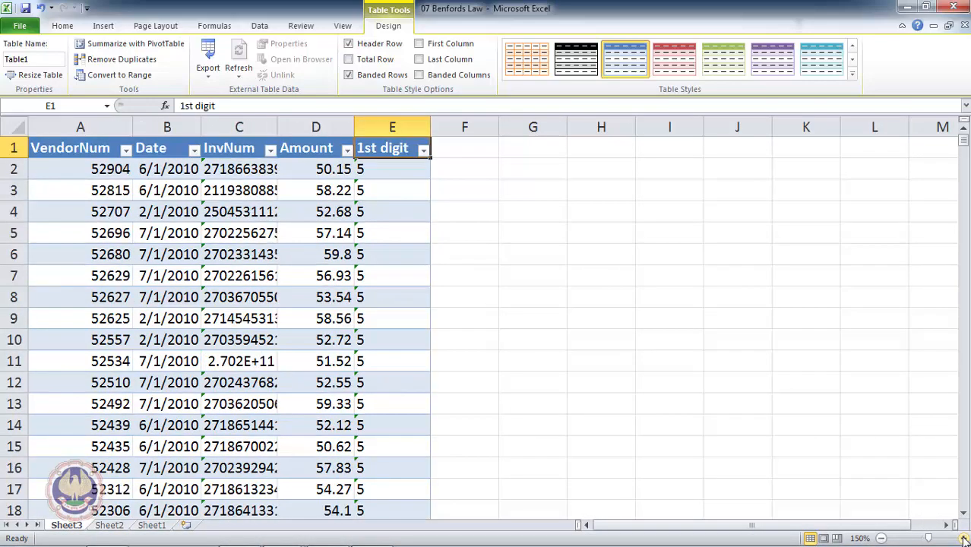
key(Down)
key(Left)
key(Left)
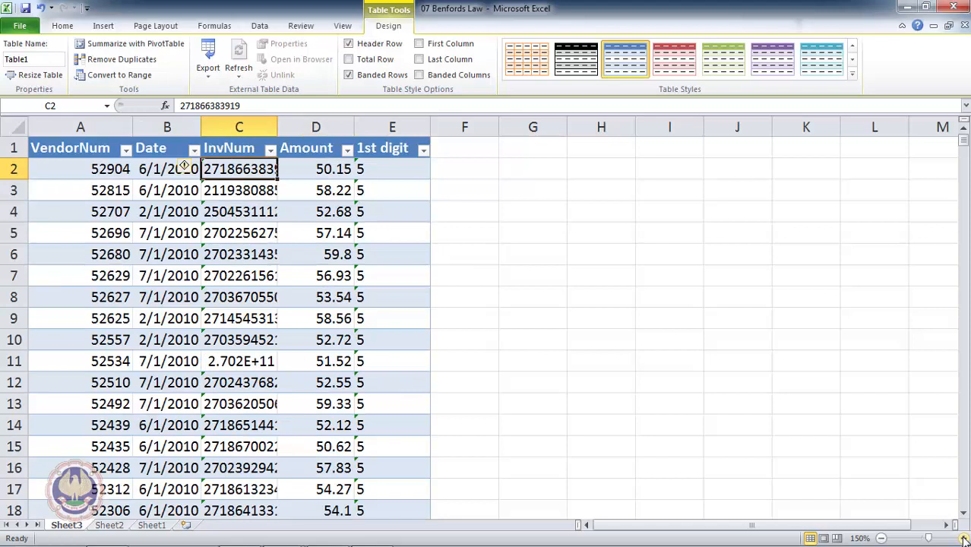
key(Up)
key(Right)
key(Right)
key(Down)
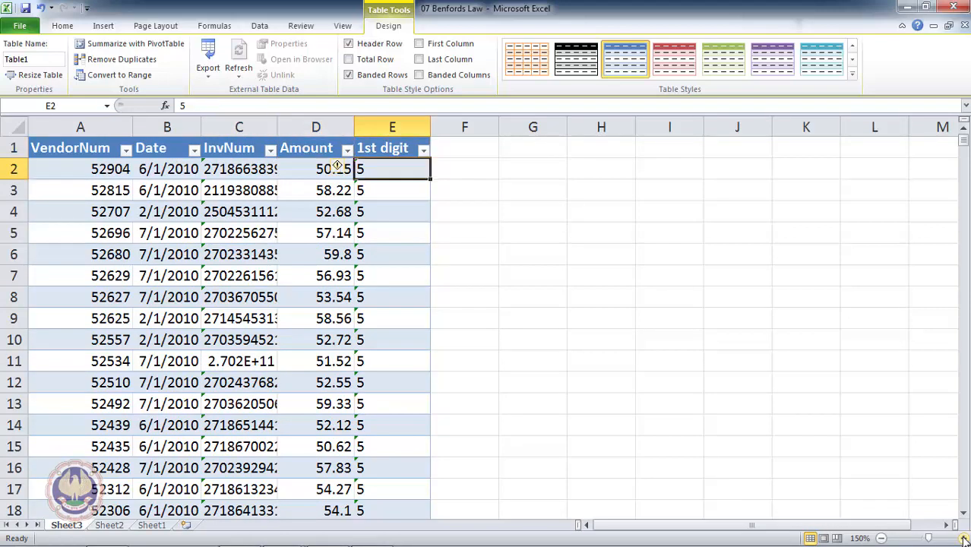
key(Down)
key(Left)
key(Left)
key(Up)
key(Up)
key(Down)
key(Up)
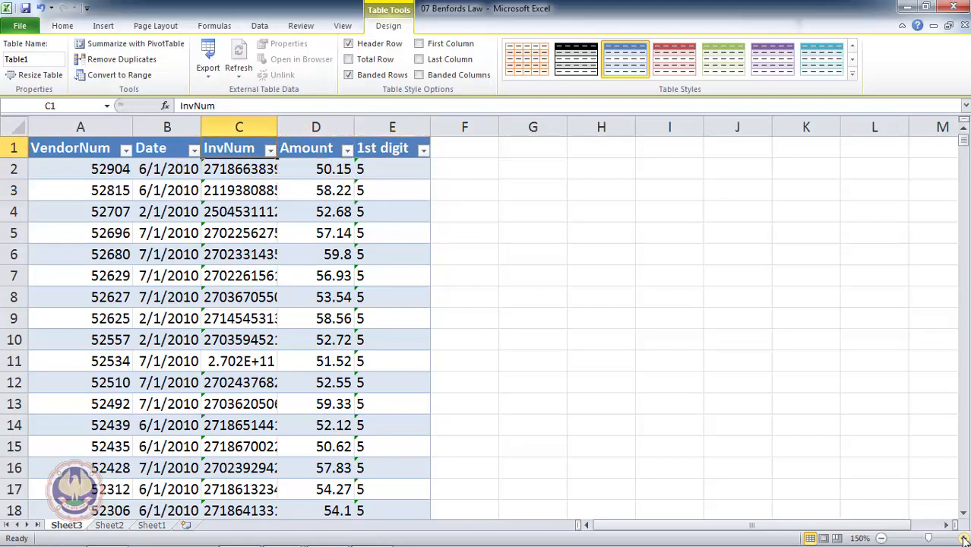
key(Left)
key(Left)
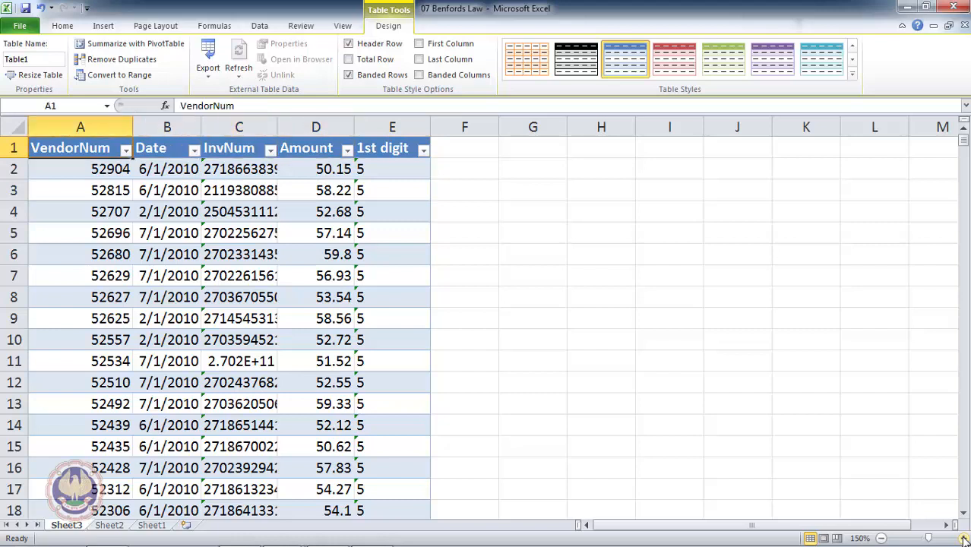
key(Right)
key(Right)
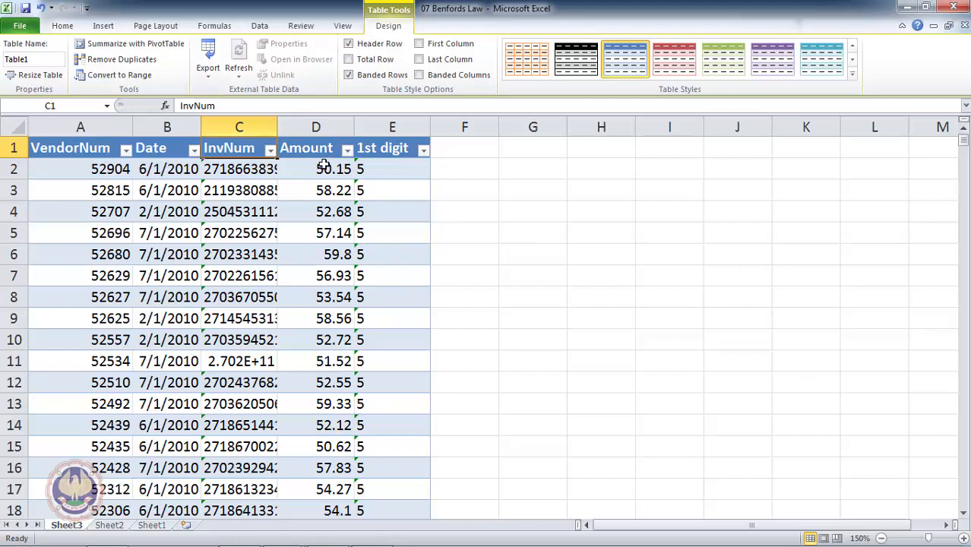
- Sort the extracted table by Amount from smallest to largest and autofit the Date column
click(346, 151)
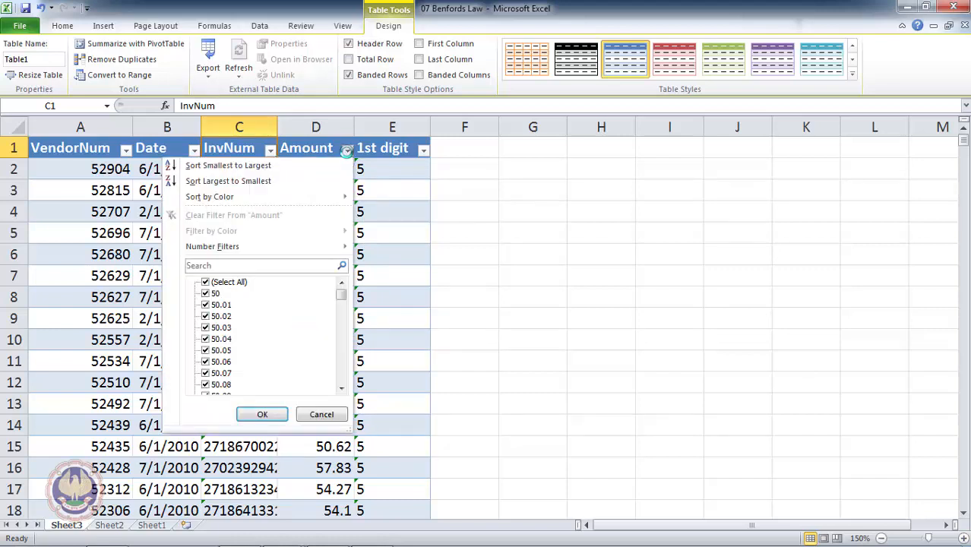
click(249, 165)
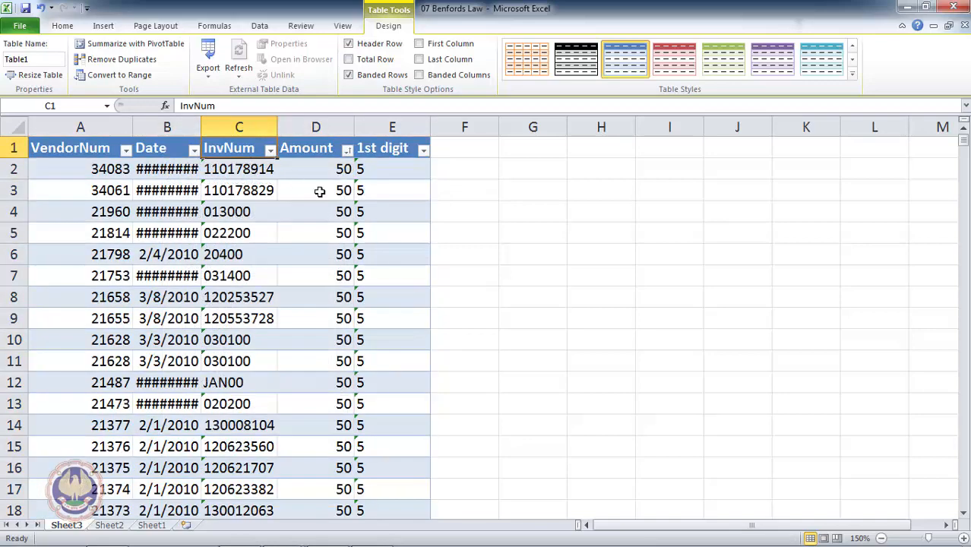
double_click(201, 126)
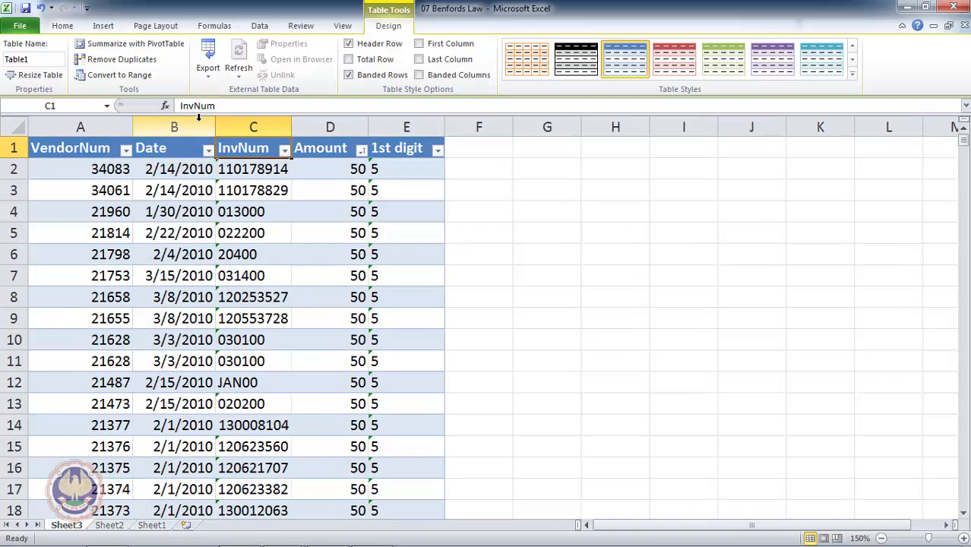
click(382, 213)
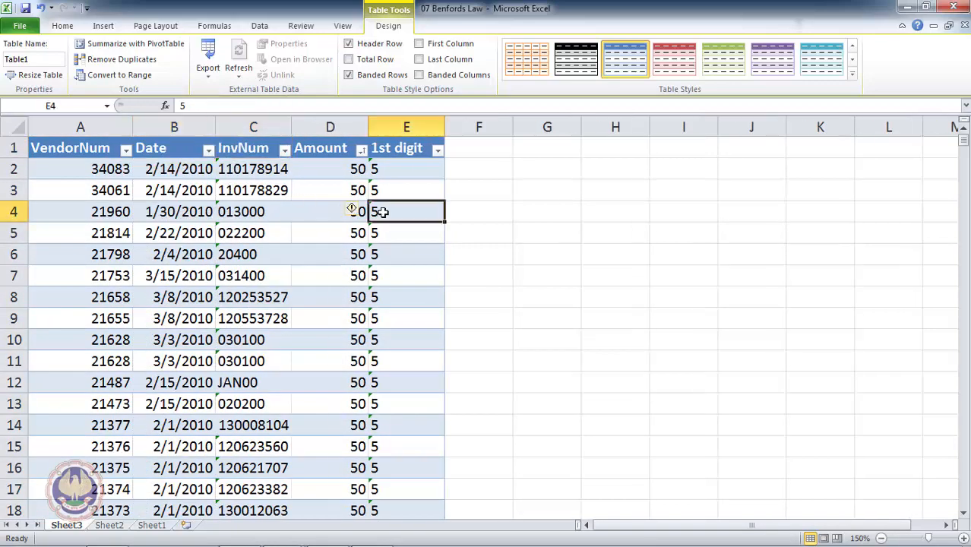
key(Left)
key(Left)
key(Up)
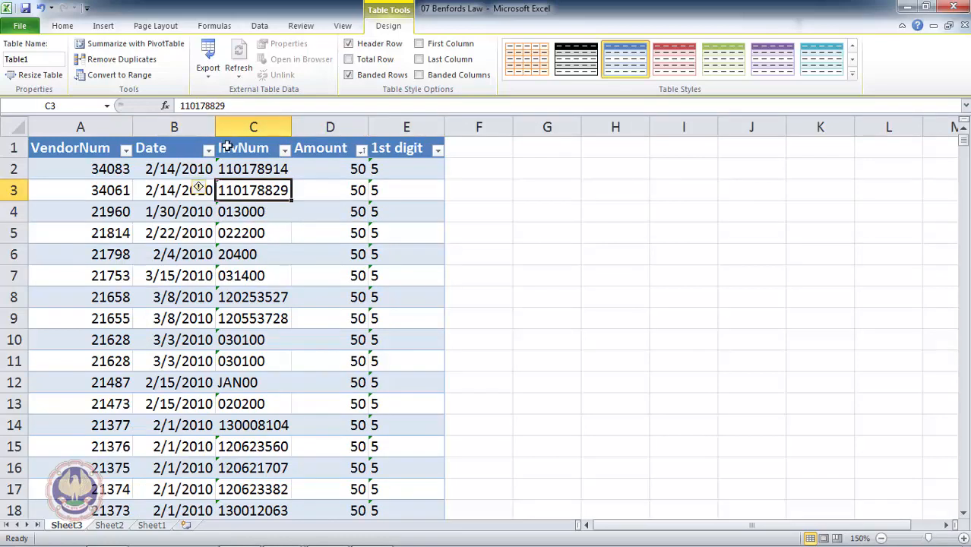
- Sort the extracted table by VendorNum and then by Amount, both from smallest to largest
click(260, 28)
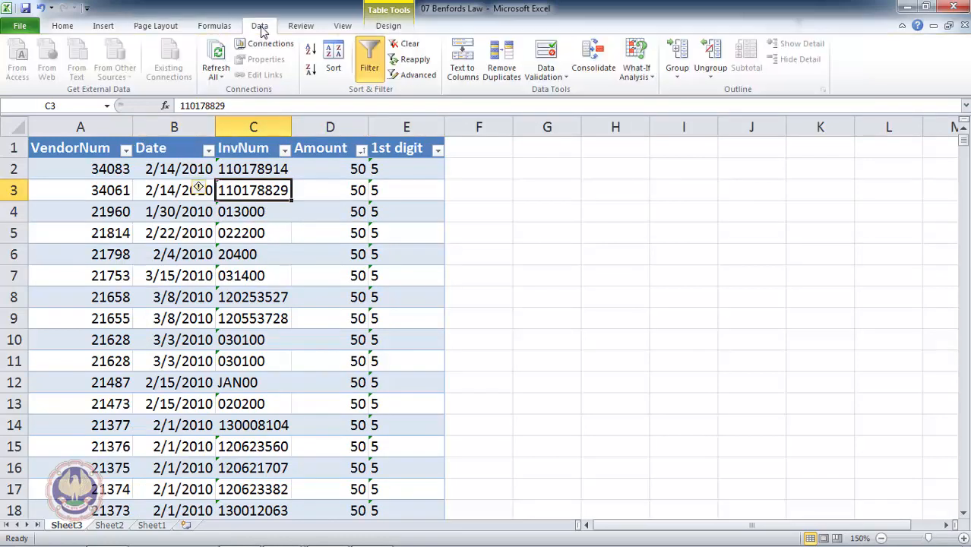
click(338, 52)
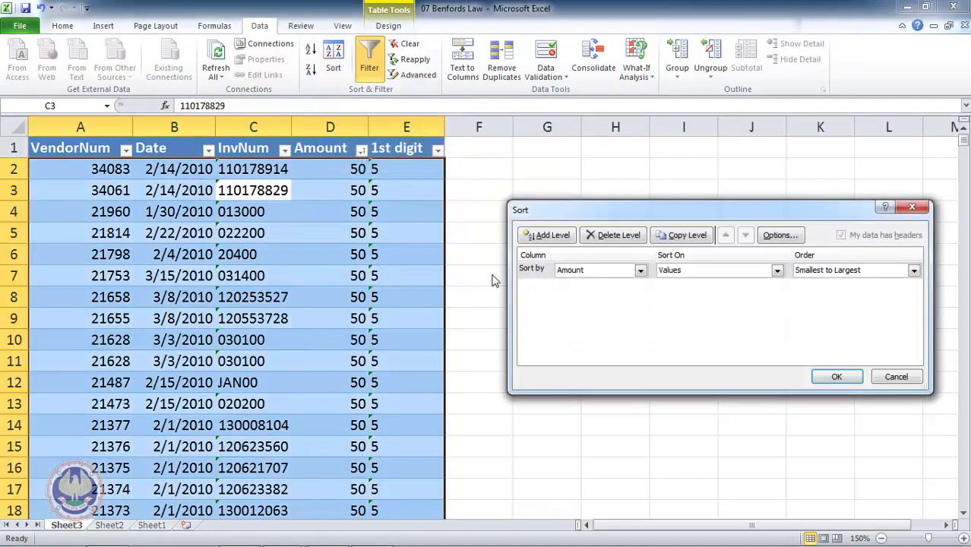
click(641, 271)
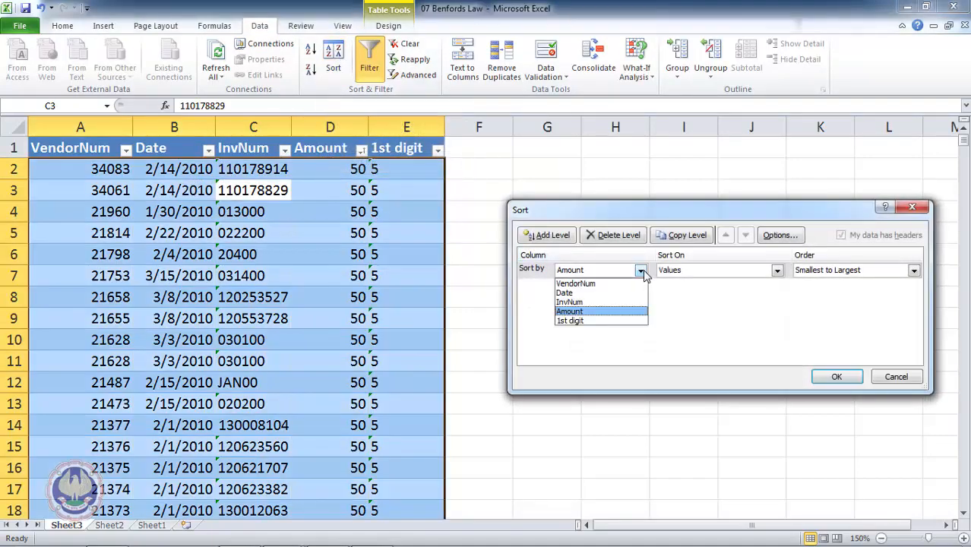
click(608, 285)
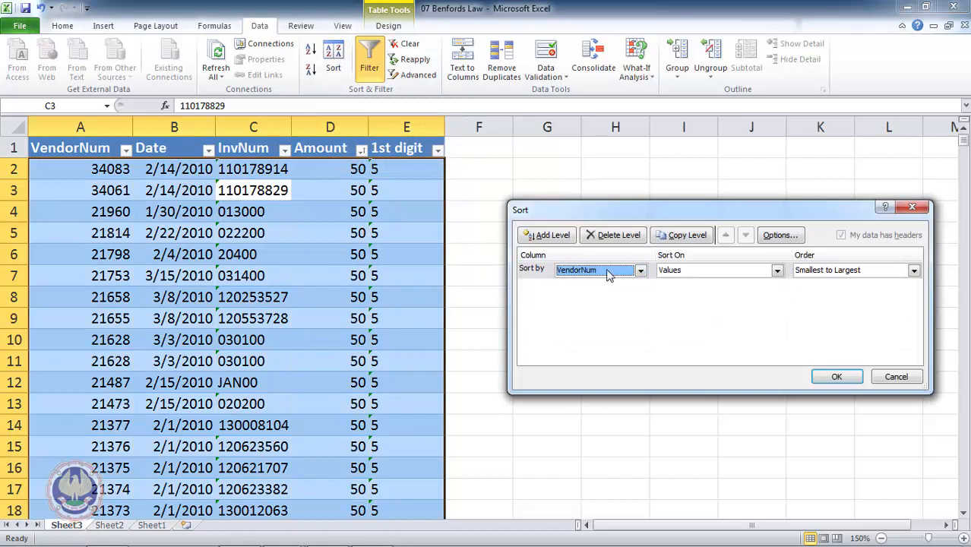
click(570, 238)
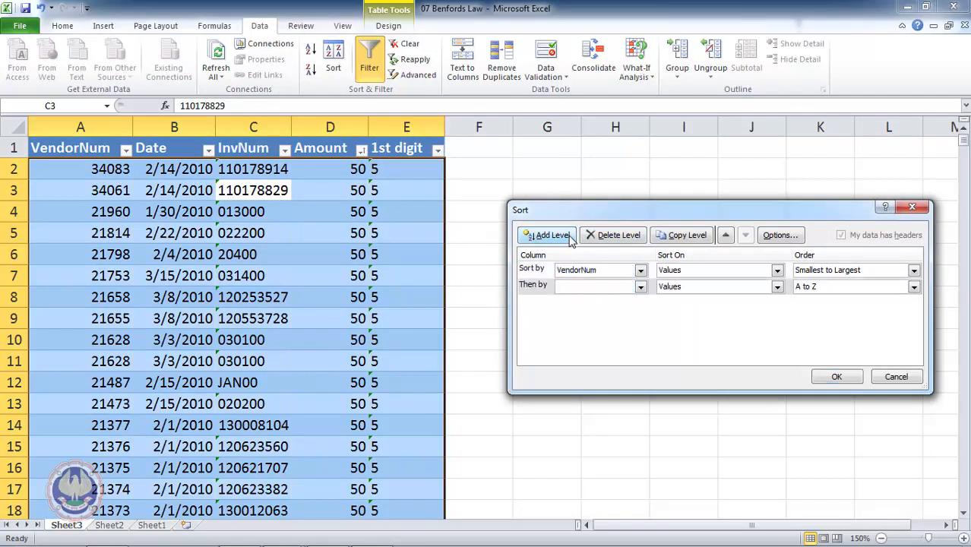
click(641, 287)
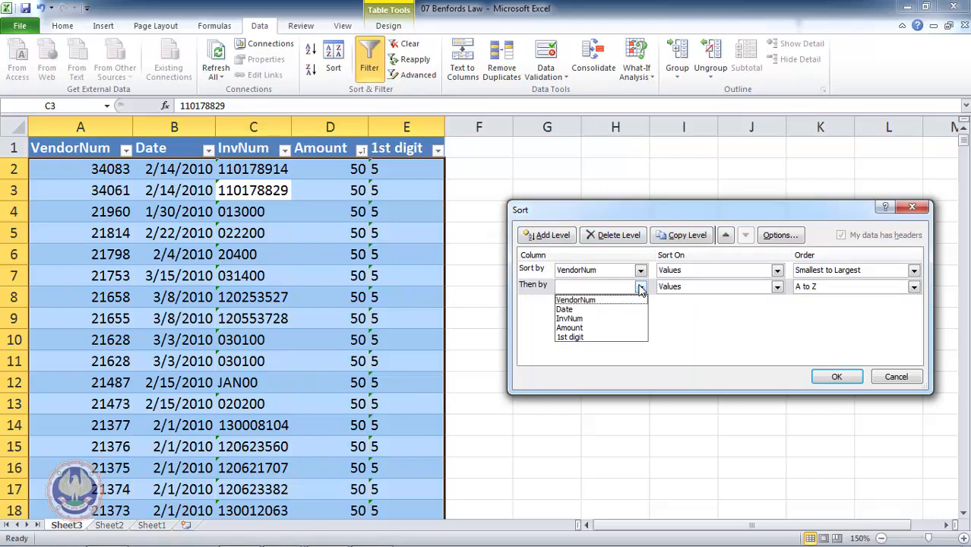
click(613, 328)
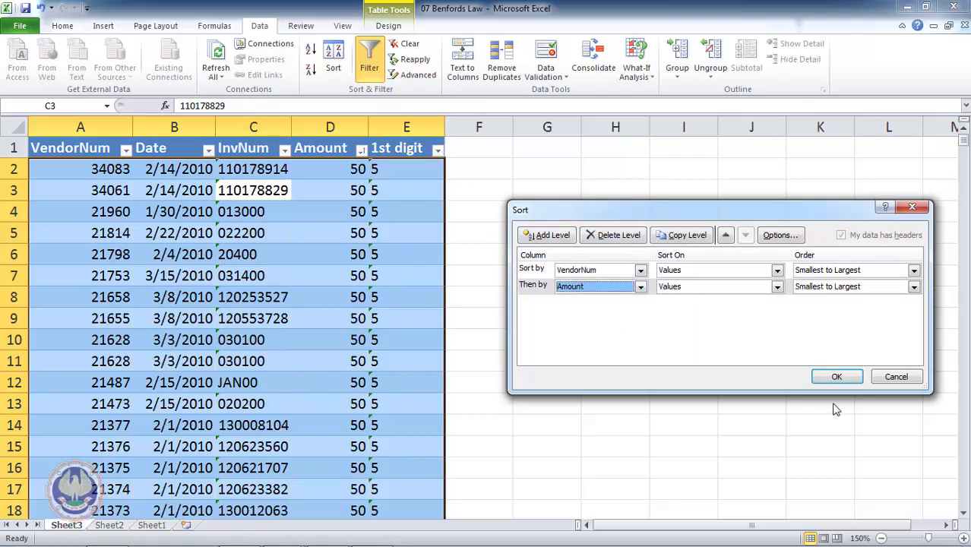
click(836, 378)
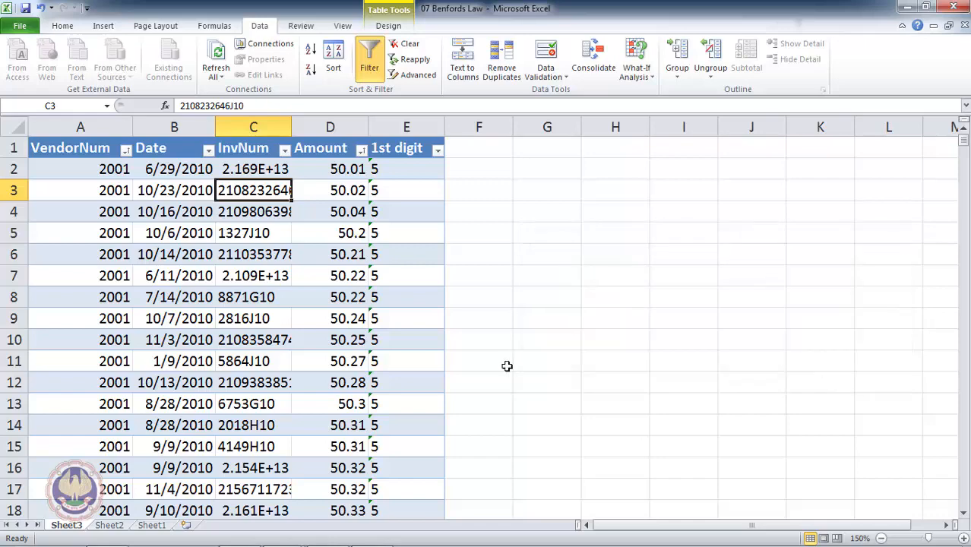
- Try autofitting the InvNum column, and undo the width change
double_click(292, 121)
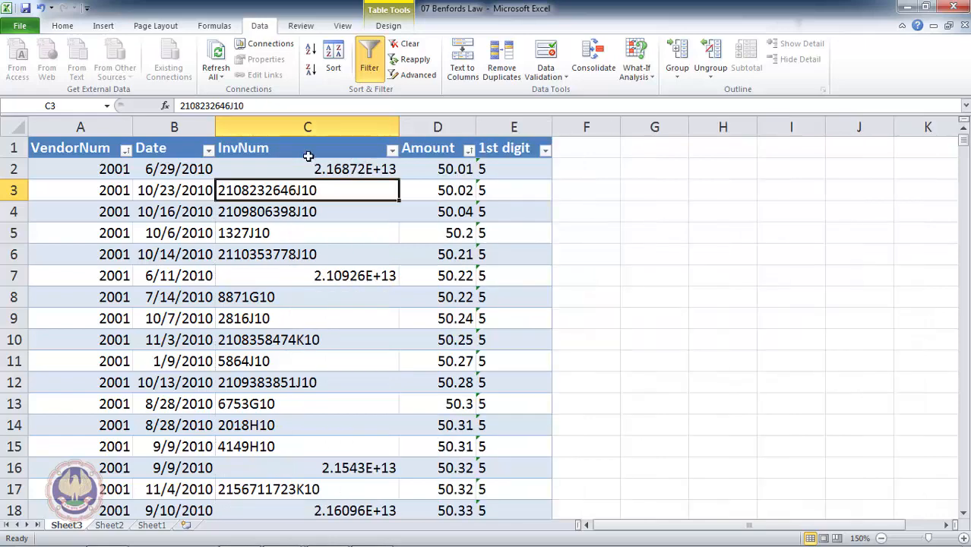
key(ctrl+z)
key(Up)
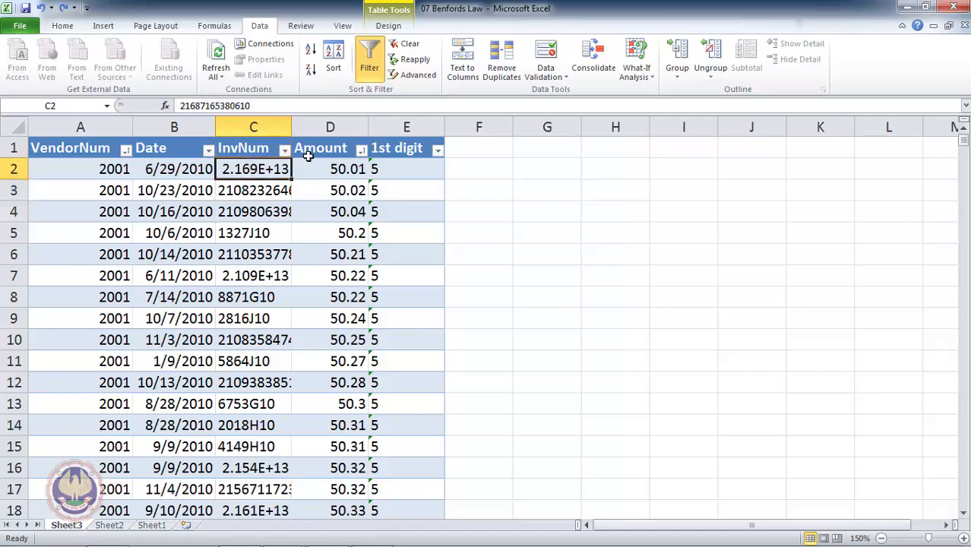
- Examine the VendorNum column of the sorted invoice table from the first rows for vendor 2001 to the table's end
key(Down)
key(Left)
key(Left)
key(Down)
key(Down)
key(Down)
key(Down)
key(Down)
key(Down)
key(Down)
key(Down)
key(Down)
key(Down)
key(Down)
key(Down)
key(Down)
key(Down)
key(Down)
key(Down)
key(Down)
key(Down)
key(Down)
key(Down)
key(Down)
key(Down)
key(Down)
key(Down)
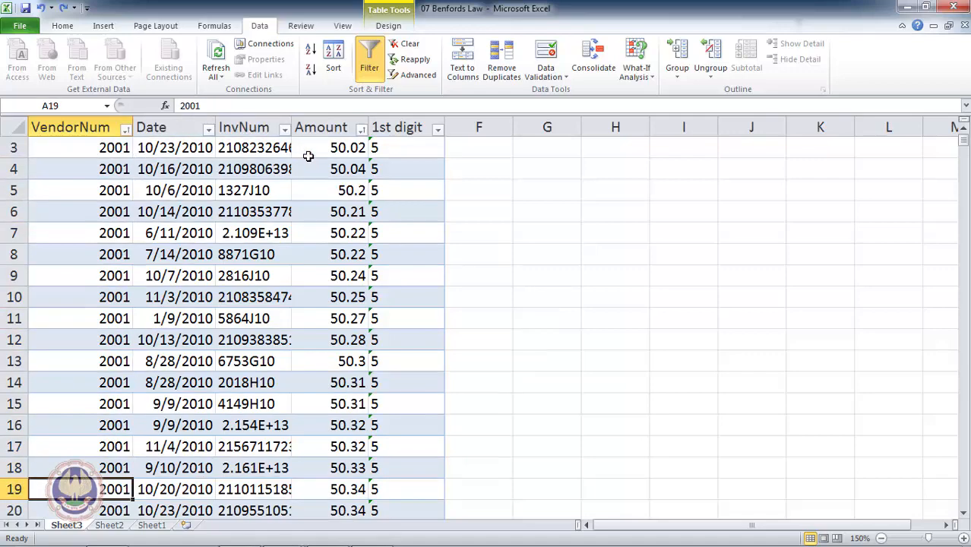
key(Down)
key(Down)
key(Down)
key(Down)
key(Down)
key(Down)
key(Down)
key(Down)
key(Down)
key(Down)
key(Down)
key(Down)
key(Down)
key(Down)
key(Down)
key(Down)
key(Down)
key(Down)
key(Down)
key(Down)
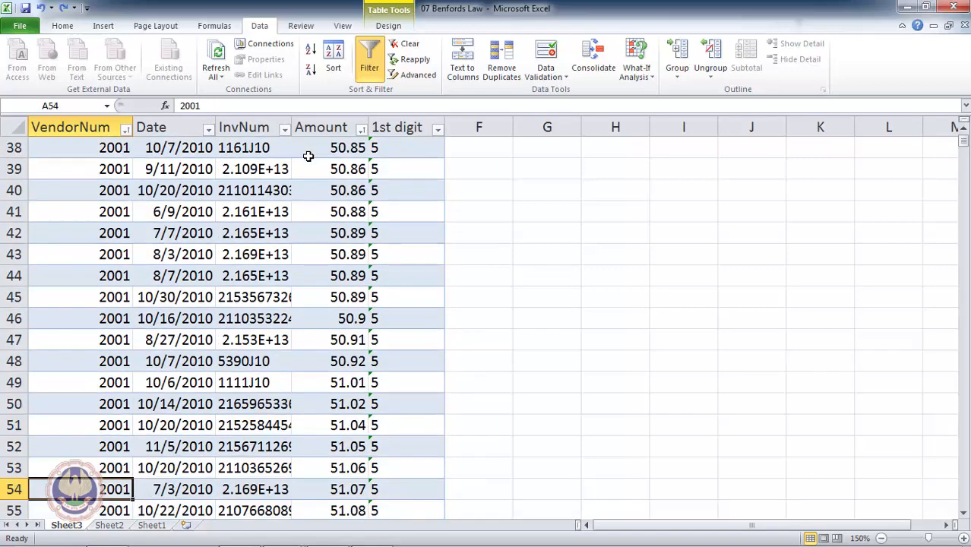
key(Down)
key(Down)
key(Down)
key(Down)
key(Down)
key(Down)
key(Down)
key(Down)
key(Down)
key(Down)
key(Down)
key(Down)
key(Down)
key(Down)
key(Down)
key(Down)
key(Down)
key(Down)
key(Down)
key(Down)
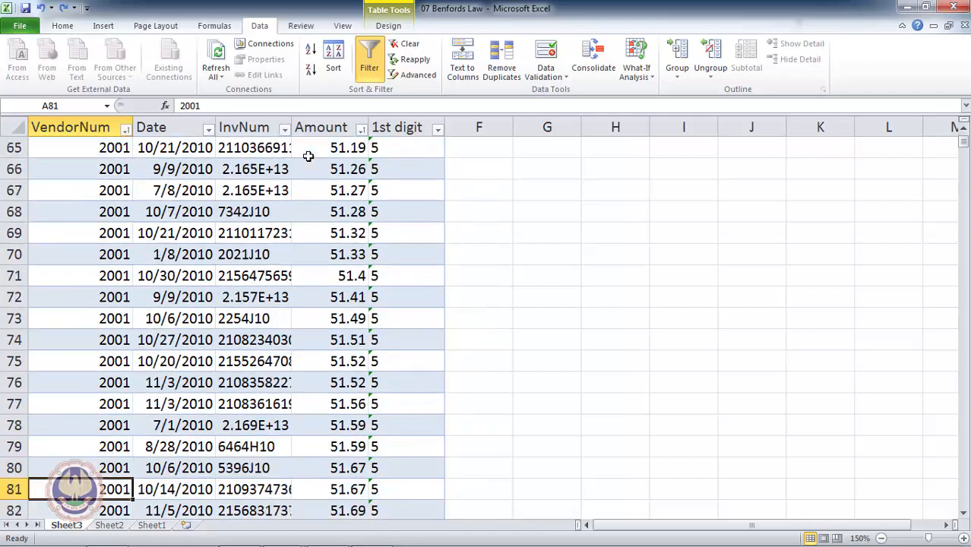
key(ctrl+Down)
key(Down)
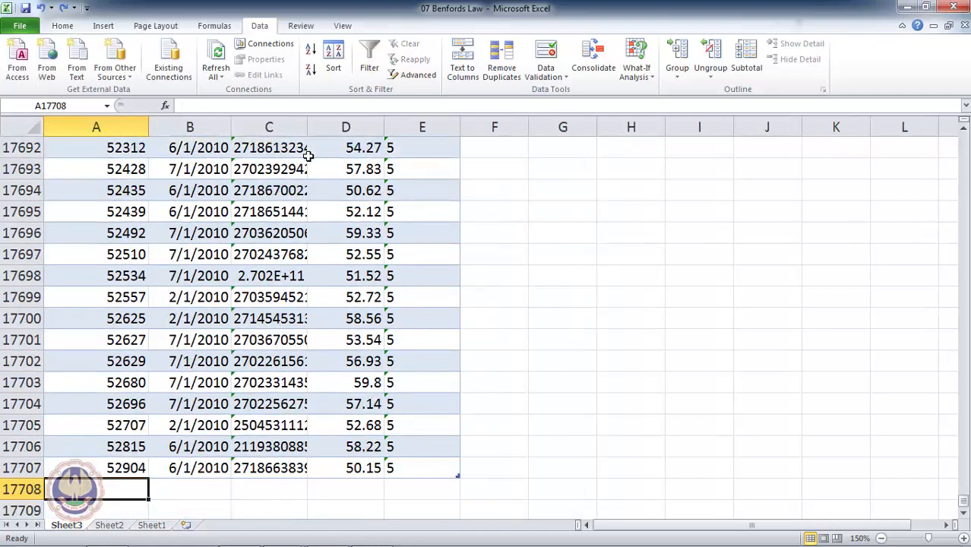
- Filter the table's VendorNum column to show only vendor 2001
key(ctrl+Home)
key(Down)
key(Up)
key(alt+Down)
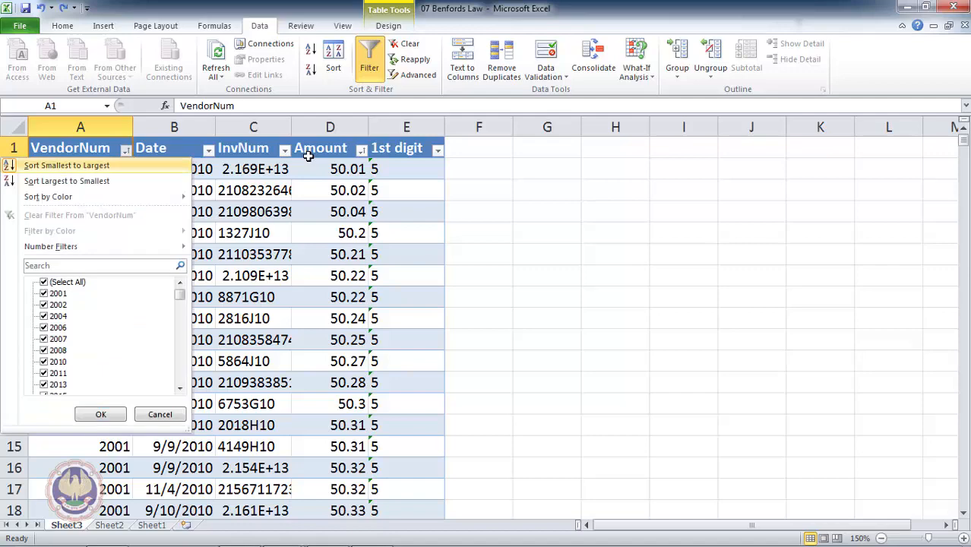
key(Tab)
key(Tab)
key(space)
key(Down)
key(space)
key(Return)
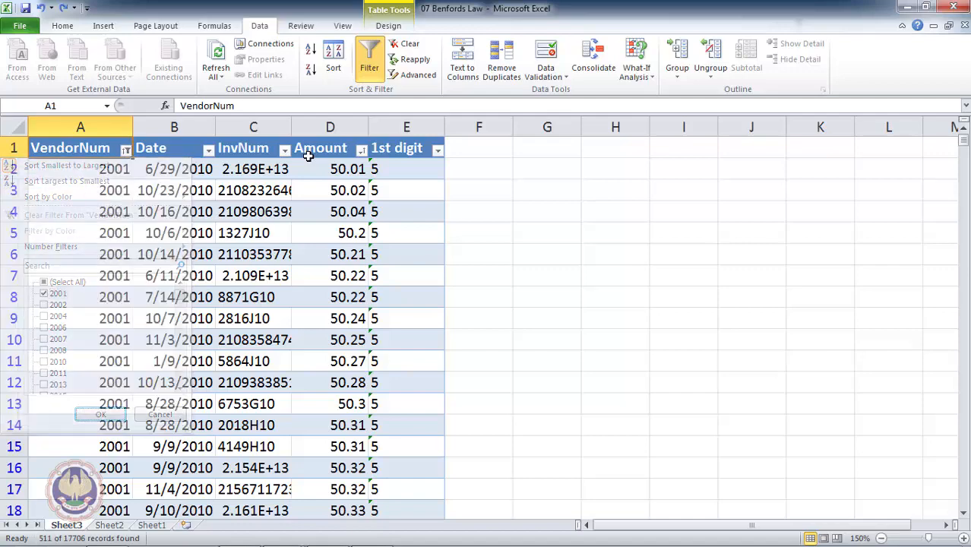
- Check the Amount column of vendor 2001's invoices at its largest and smallest values
key(Down)
key(Right)
key(Right)
key(Right)
key(ctrl+Down)
key(Down)
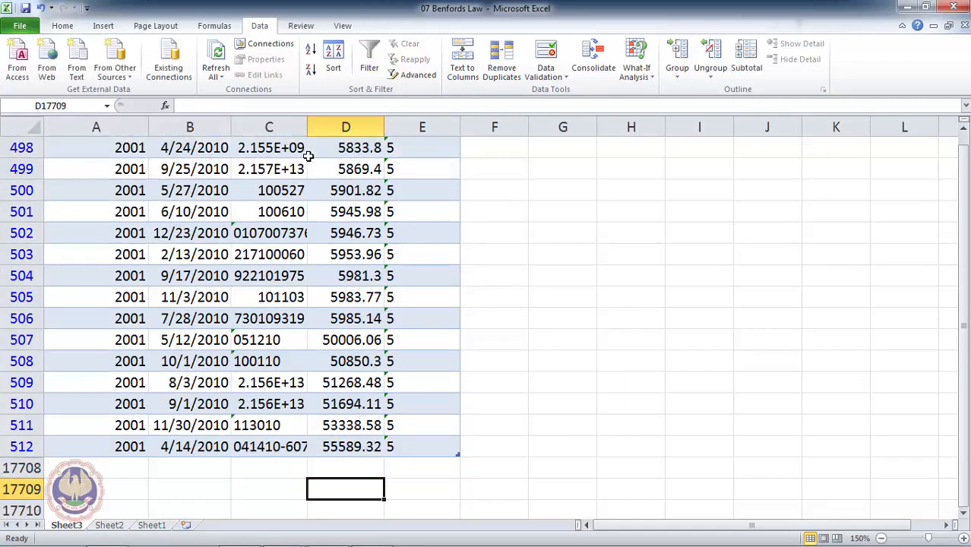
key(Up)
key(ctrl+Up)
key(Down)
key(Down)
key(Up)
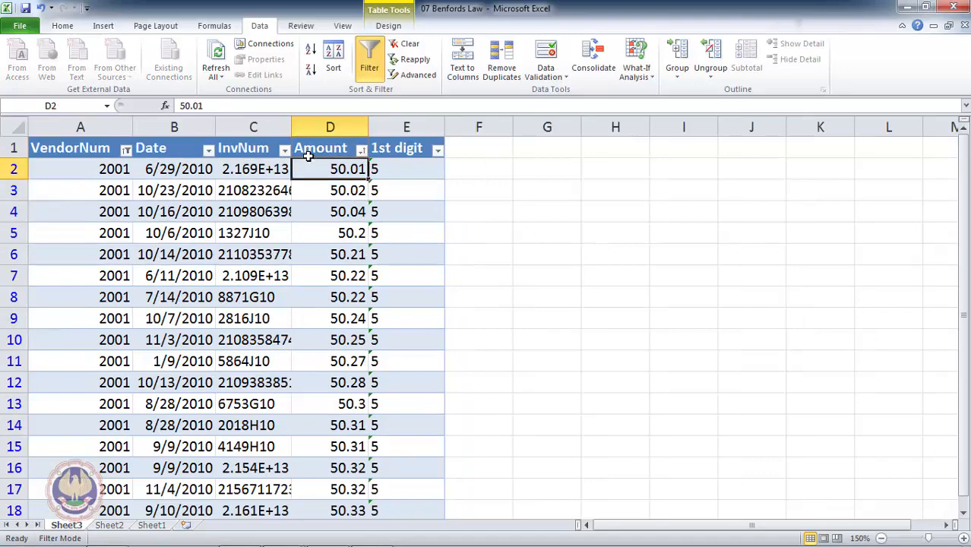
- Select all of vendor 2001's Amount values to read their summary statistics, and return to the first amount
key(shift+Down)
key(shift+Down)
key(shift+Down)
key(shift+Down)
key(ctrl+shift+Down)
key(shift+Up)
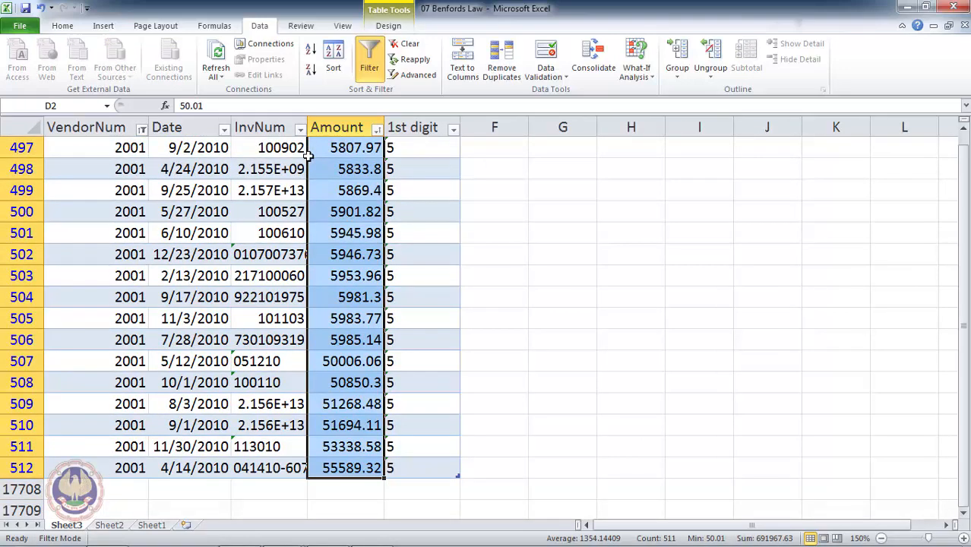
key(shift+BackSpace)
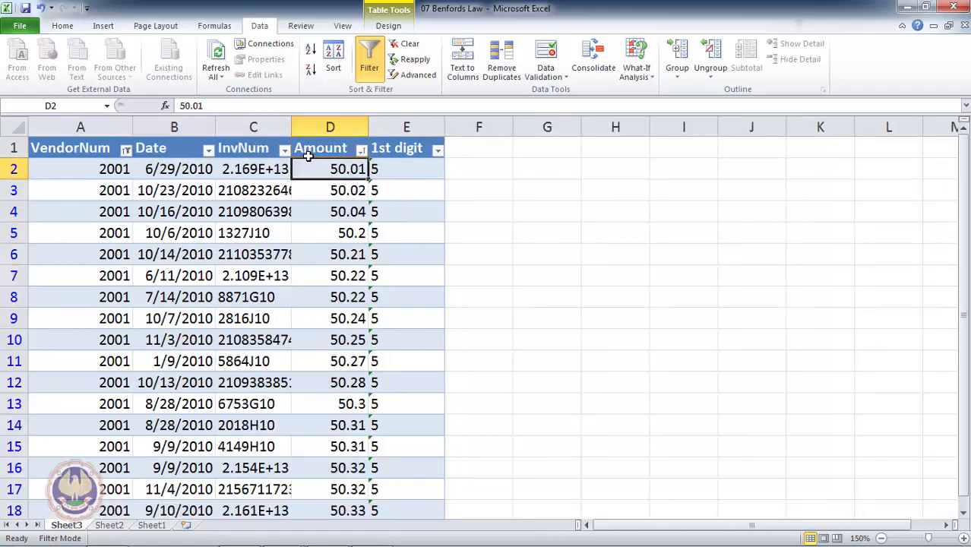
- Highlight the run of smallest Amount values at the start of vendor 2001's invoices, starting from D2, and clear the selection
key(shift+Down)
key(shift+Down)
key(shift+Down)
key(shift+Down)
key(shift+Down)
key(shift+Down)
key(shift+Down)
key(shift+Down)
key(shift+Down)
key(shift+Down)
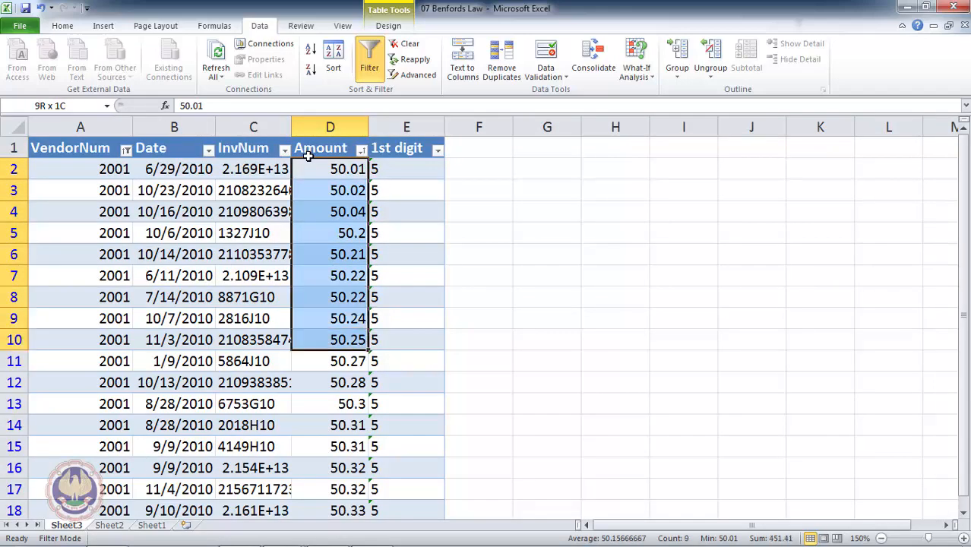
key(shift+Down)
key(shift+Down)
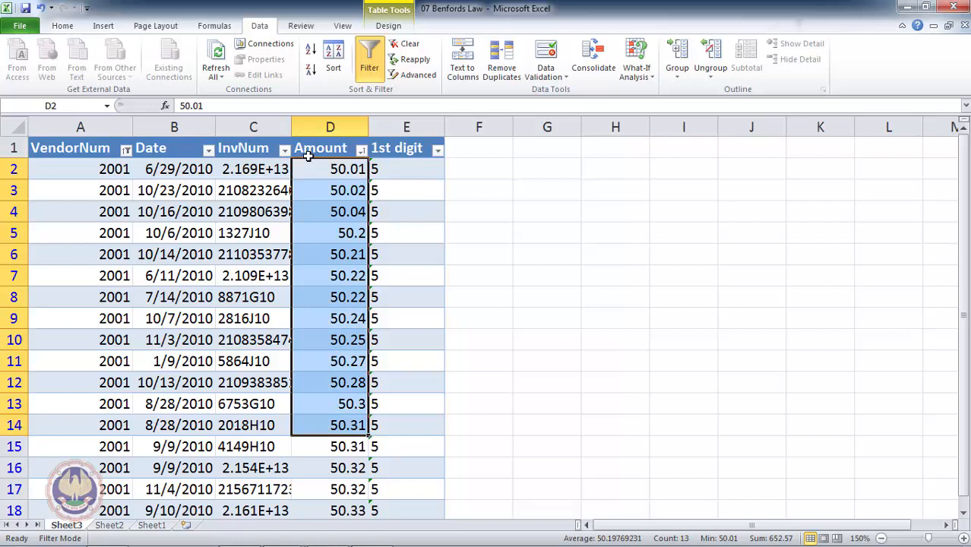
click(308, 157)
key(shift+Down)
key(shift+Down)
key(shift+Down)
key(shift+Down)
key(shift+Down)
key(shift+Down)
key(shift+Down)
key(shift+Down)
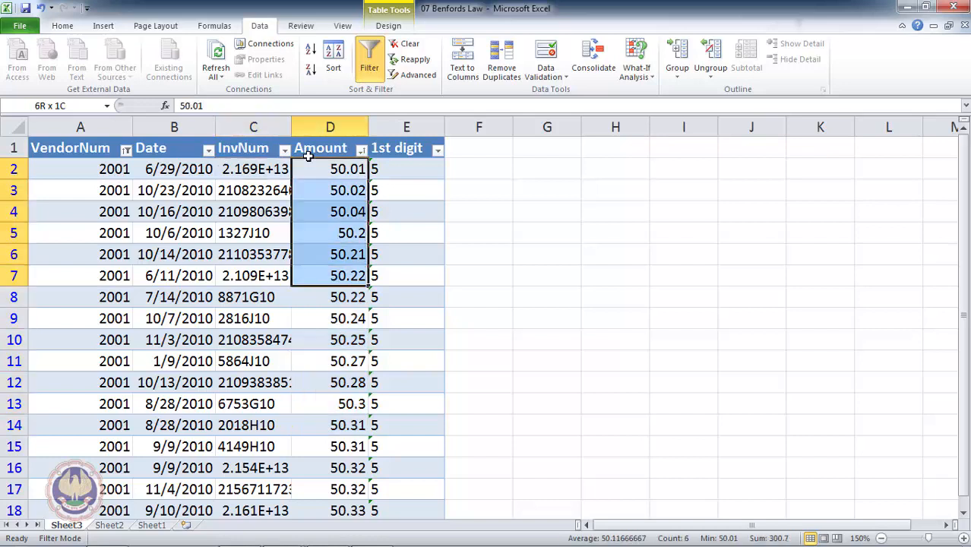
key(shift+Down)
key(shift+Down)
click(308, 158)
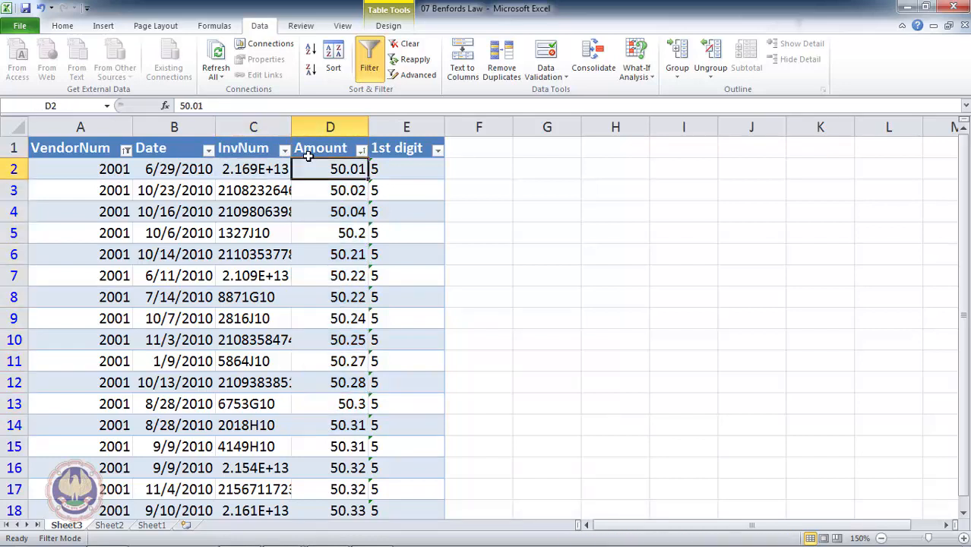
- Examine vendor 2001's smallest Amount values row by row, going from D2 down to D202
key(Down)
key(Down)
key(Down)
key(Down)
key(Down)
key(Down)
key(Down)
key(Down)
key(Down)
key(Down)
key(Down)
key(Down)
key(Down)
key(Down)
key(Down)
key(Down)
key(Down)
key(Down)
key(Down)
key(Down)
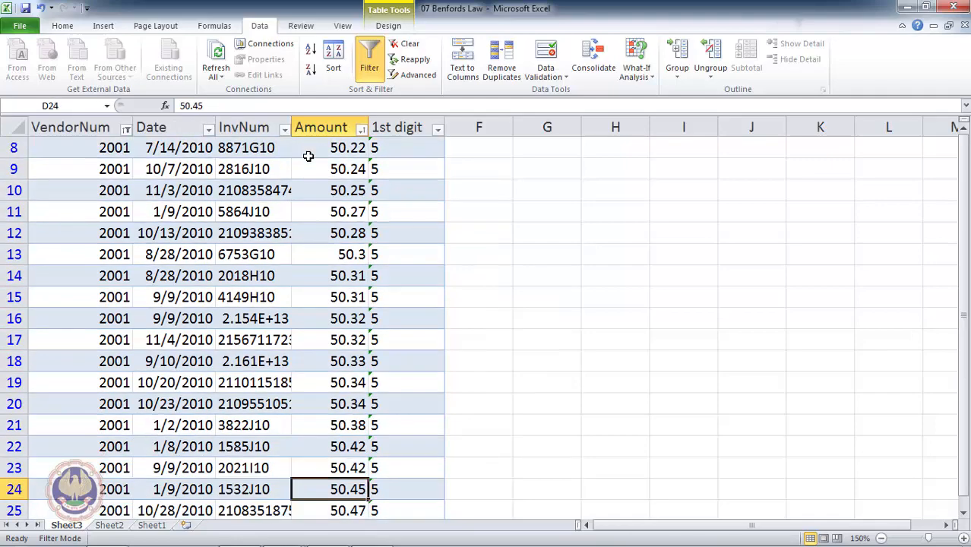
key(Down)
key(Down)
key(Down)
key(Down)
key(Down)
key(Down)
key(Down)
key(Down)
key(Down)
key(Down)
key(Down)
key(Down)
key(Down)
key(Down)
key(Down)
key(Down)
key(Down)
key(Down)
key(Down)
key(Down)
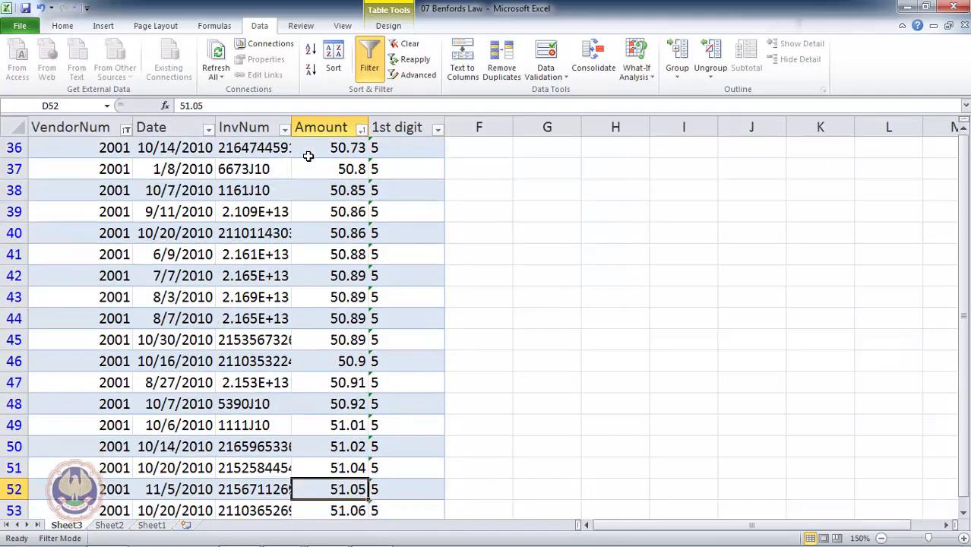
key(Down)
key(Down)
key(Down)
key(Down)
key(Down)
key(Down)
key(Down)
key(Down)
key(Down)
key(Down)
key(Down)
key(Down)
key(Down)
key(Down)
key(Down)
key(Down)
key(Down)
key(Down)
key(Down)
key(Down)
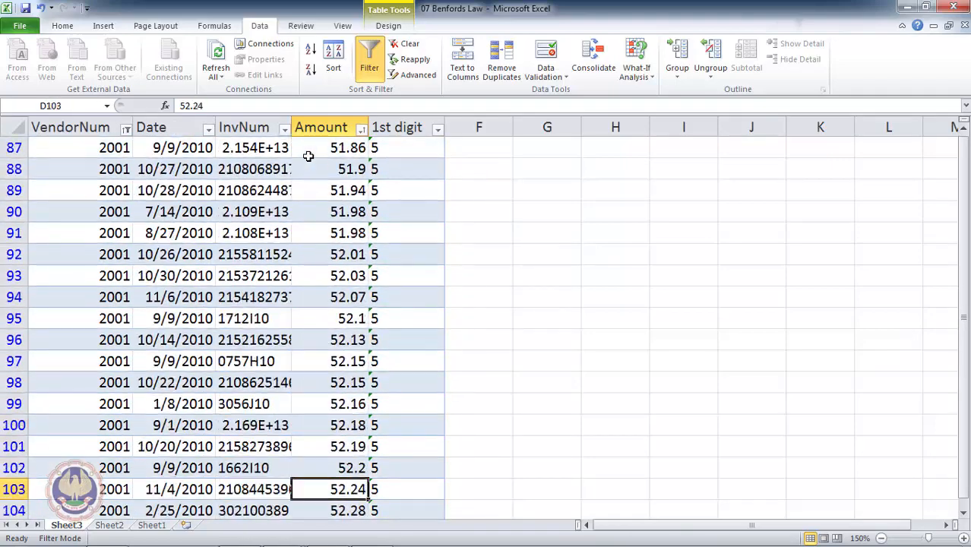
key(Down)
key(Down)
key(Down)
key(Down)
key(Down)
key(Down)
key(Down)
key(Down)
key(Down)
key(Down)
key(Down)
key(Down)
key(Down)
key(Down)
key(Down)
key(Down)
key(Down)
key(Down)
key(Down)
key(Down)
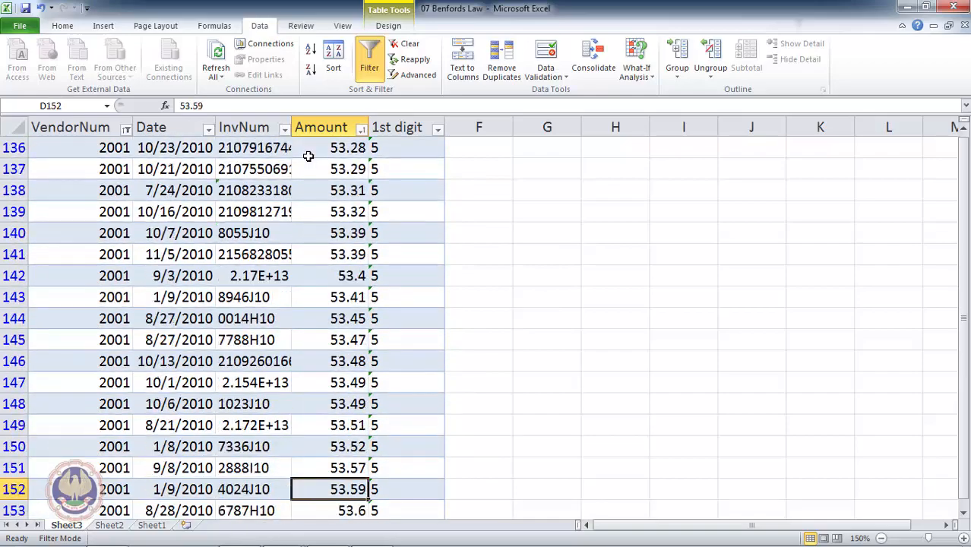
key(Down)
key(Down)
key(Down)
key(Down)
key(Down)
key(Down)
key(Down)
key(Down)
key(Down)
key(Down)
key(Down)
key(Down)
key(Down)
key(Down)
key(Down)
key(Down)
key(Down)
key(Down)
key(Down)
key(Down)
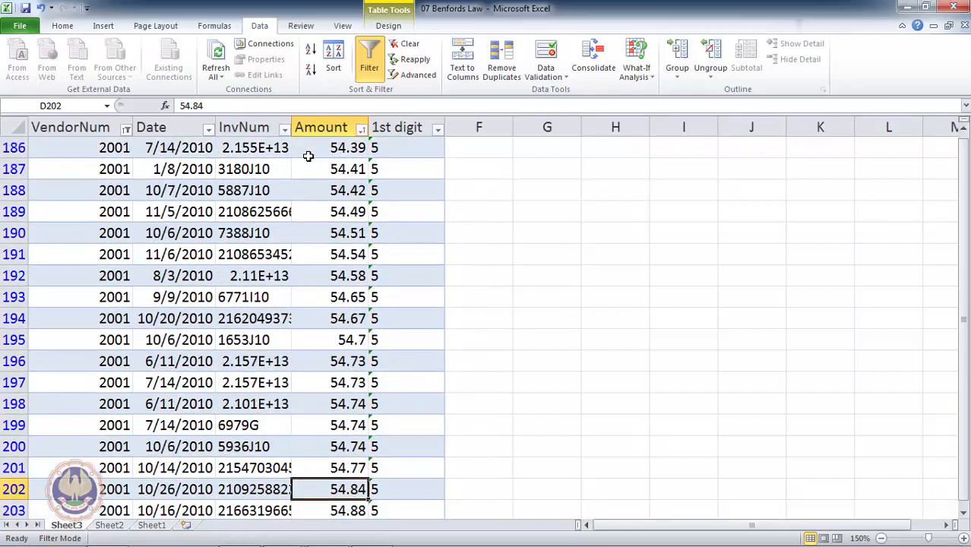
- Examine vendor 2001's Amount values from the largest back up through the thousands and hundreds, and return to the VendorNum heading in A1
key(ctrl+Down)
key(Up)
key(Up)
key(Up)
key(Up)
key(Up)
key(Up)
key(Up)
key(Up)
key(Up)
key(Up)
key(Up)
key(Up)
key(Up)
key(Up)
key(Up)
key(Up)
key(Up)
key(Up)
key(Up)
key(Up)
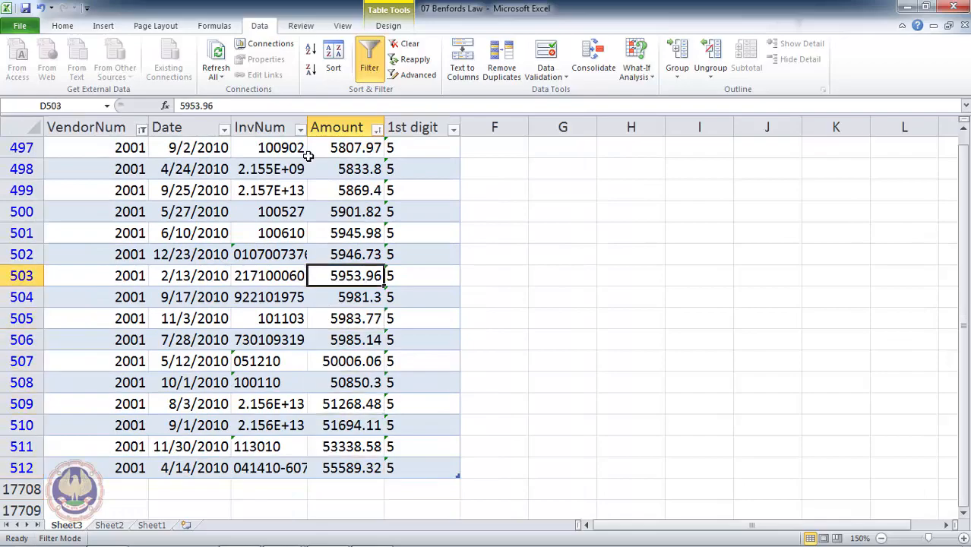
key(Up)
key(Up)
key(Up)
key(Up)
key(Up)
key(Up)
key(Up)
key(Up)
key(Up)
key(Up)
key(Up)
key(Up)
key(Up)
key(Up)
key(Up)
key(Up)
key(Up)
key(Up)
key(Up)
key(Up)
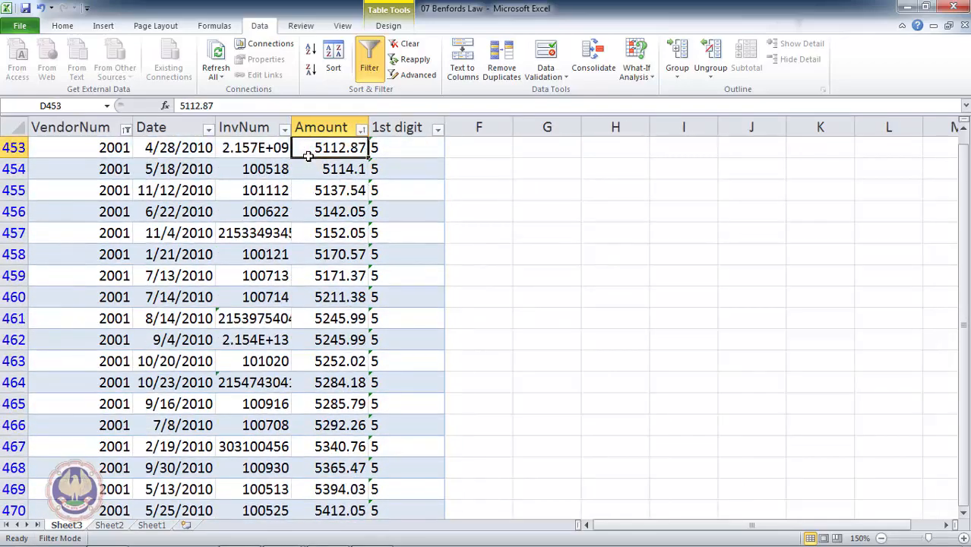
key(Up)
key(Up)
key(Up)
key(Up)
key(Up)
key(Up)
key(Up)
key(Up)
key(Up)
key(Up)
key(Up)
key(Up)
key(Up)
key(Up)
key(Up)
key(Up)
key(Up)
key(Up)
key(Up)
key(Up)
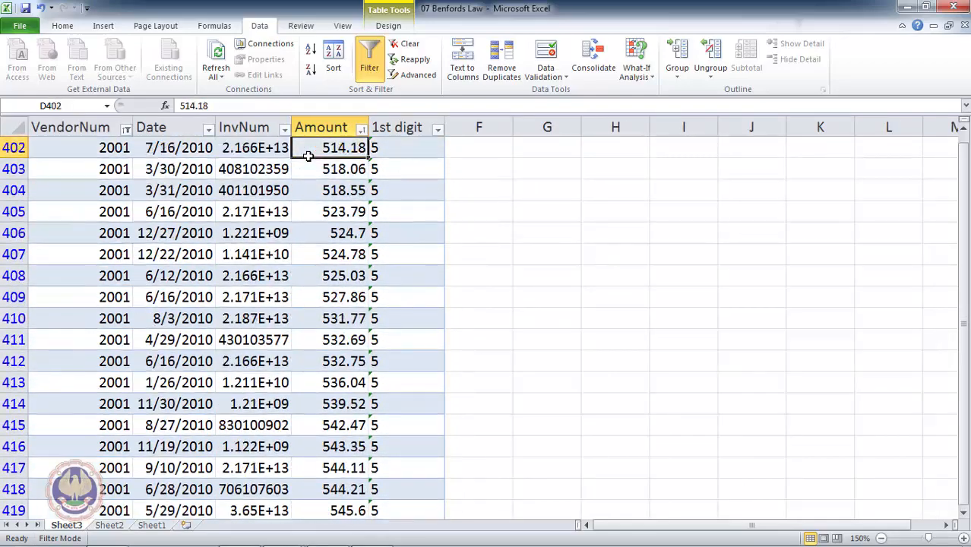
key(Up)
key(Up)
key(Up)
key(Up)
key(Up)
key(Up)
key(Up)
key(Up)
key(Up)
key(Up)
key(Up)
key(Up)
key(Up)
key(ctrl+Up)
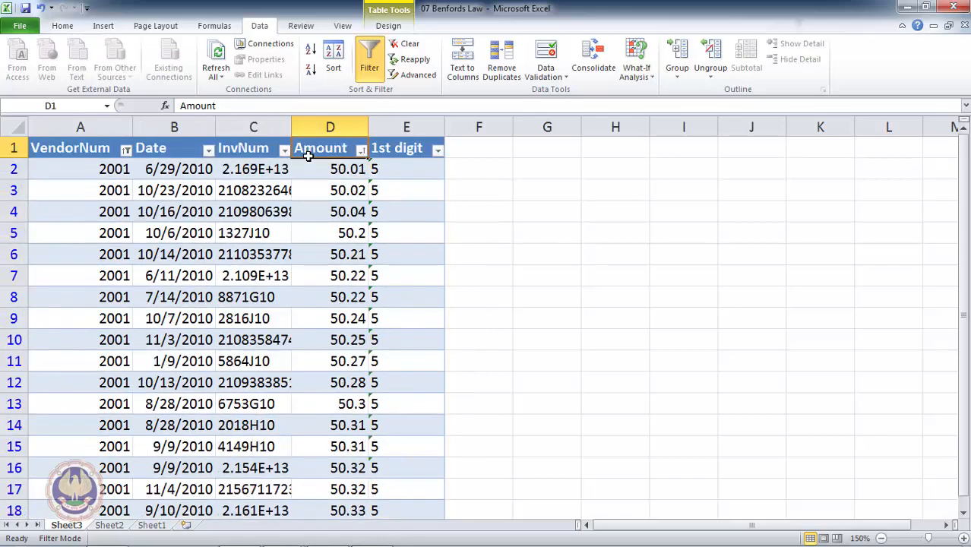
key(Left)
key(Left)
key(Left)
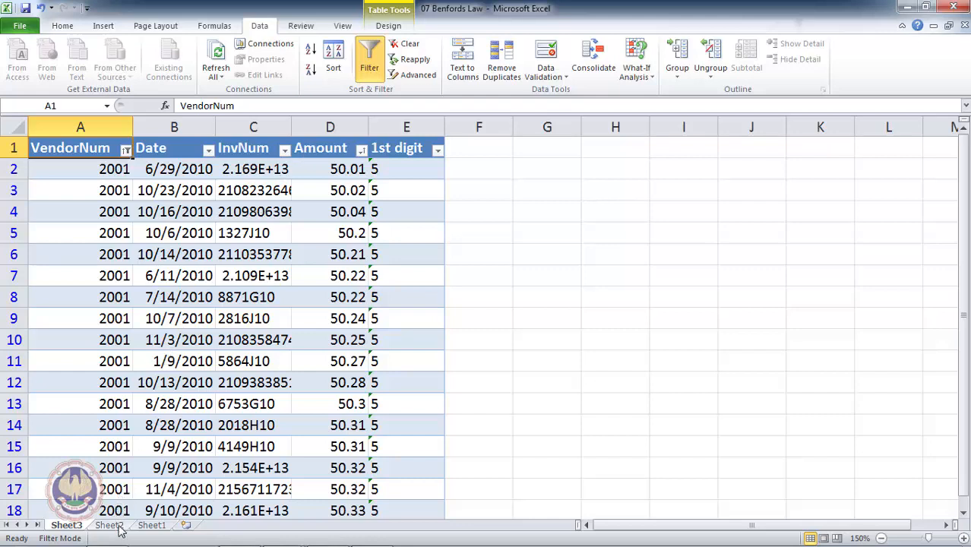
- Return to the first-digit pivot table on Sheet2 and review the percentages for the digits after 5 against Benford's percentages
click(149, 527)
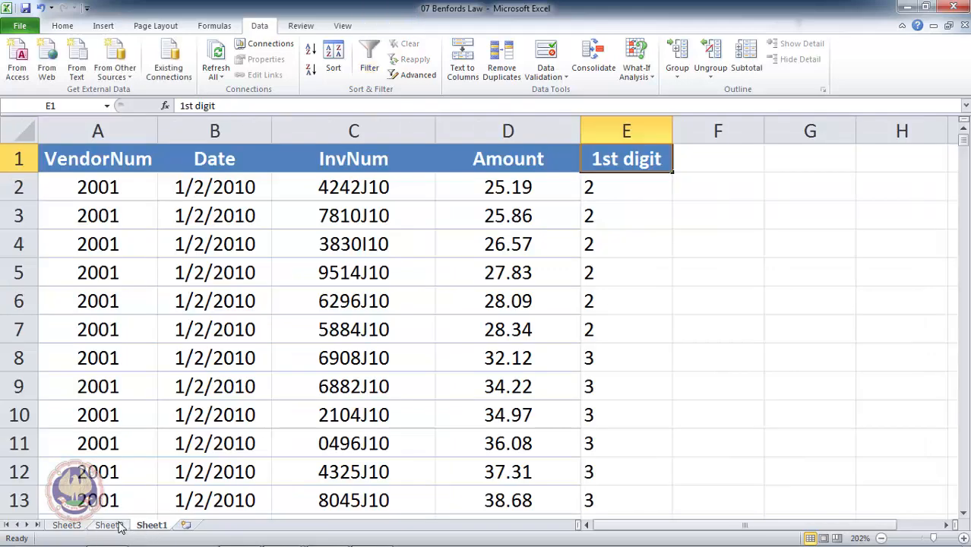
click(119, 526)
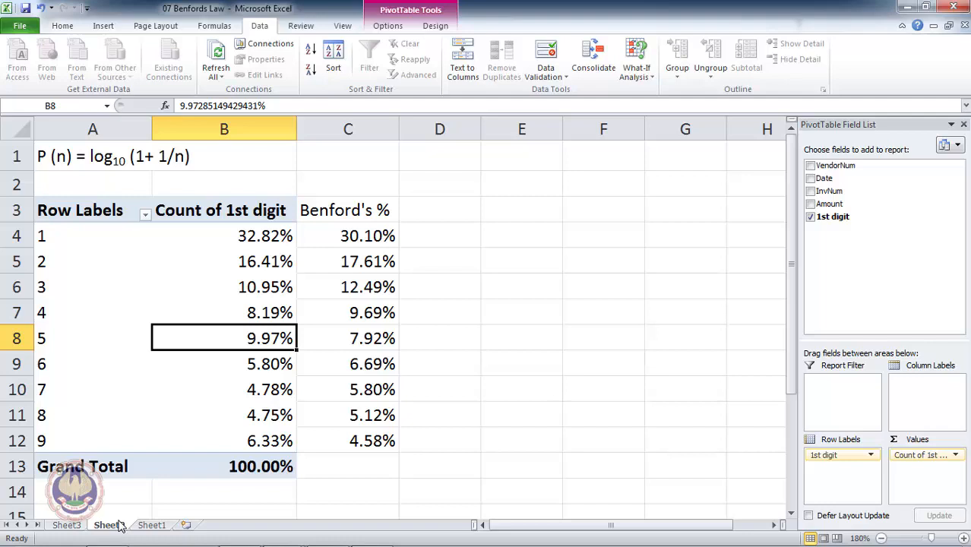
key(Down)
key(Down)
key(Down)
key(Down)
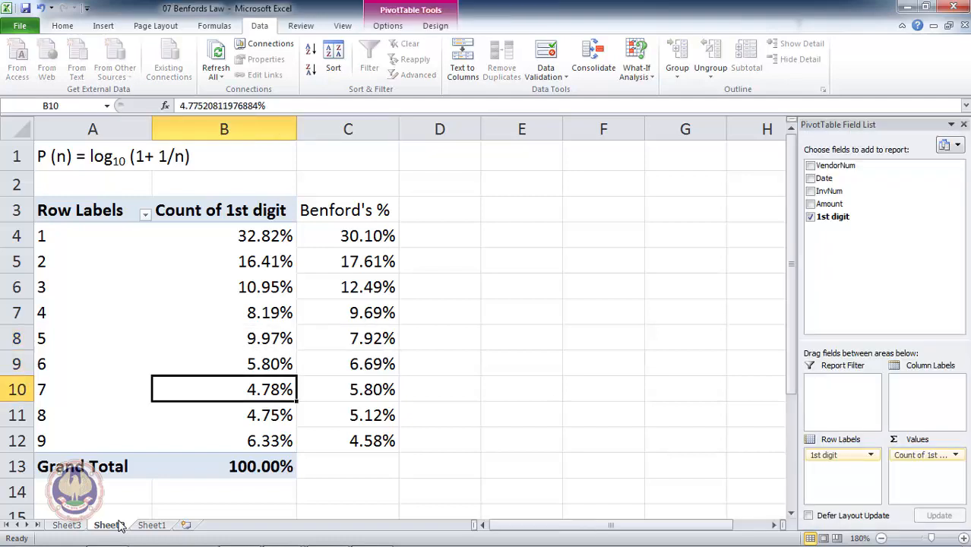
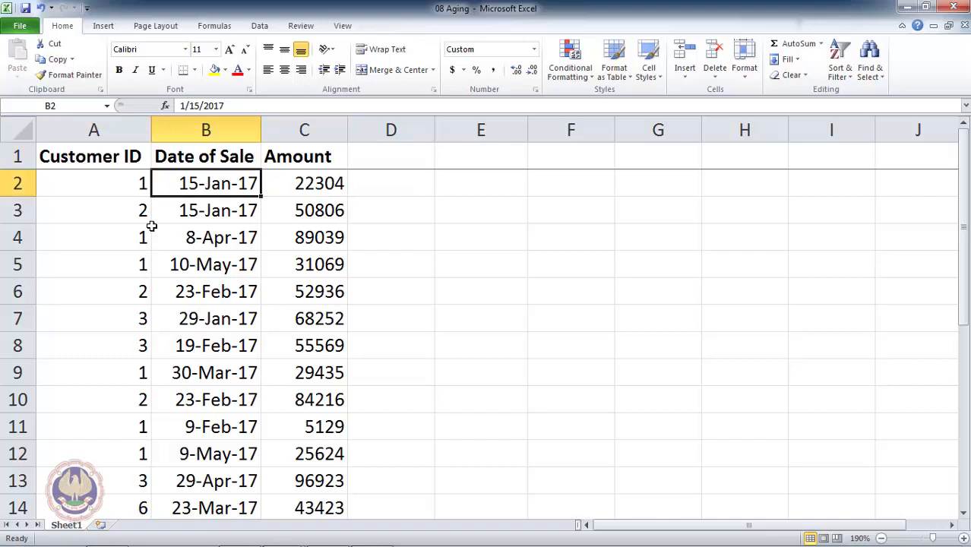
- Look over the customer IDs, sale dates and amounts in the first few records of the 08 Aging workbook
key(Down)
key(Right)
key(Right)
key(Left)
key(Up)
key(Down)
key(Up)
key(Left)
key(Right)
key(Down)
key(Down)
key(Down)
key(Down)
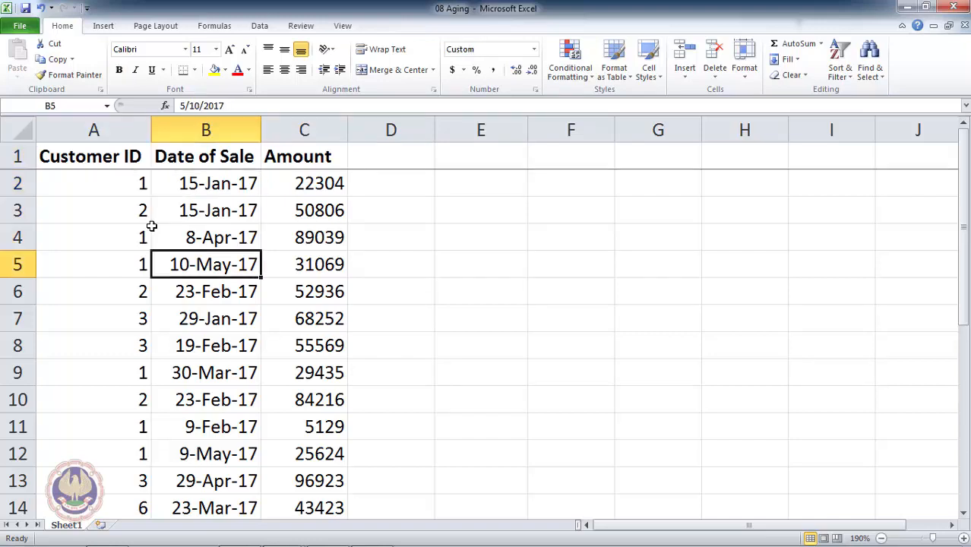
- Check the Date of Sale column down to its last records and return to its heading in B1
key(ctrl+Down)
key(Up)
key(ctrl+Up)
key(Down)
key(Up)
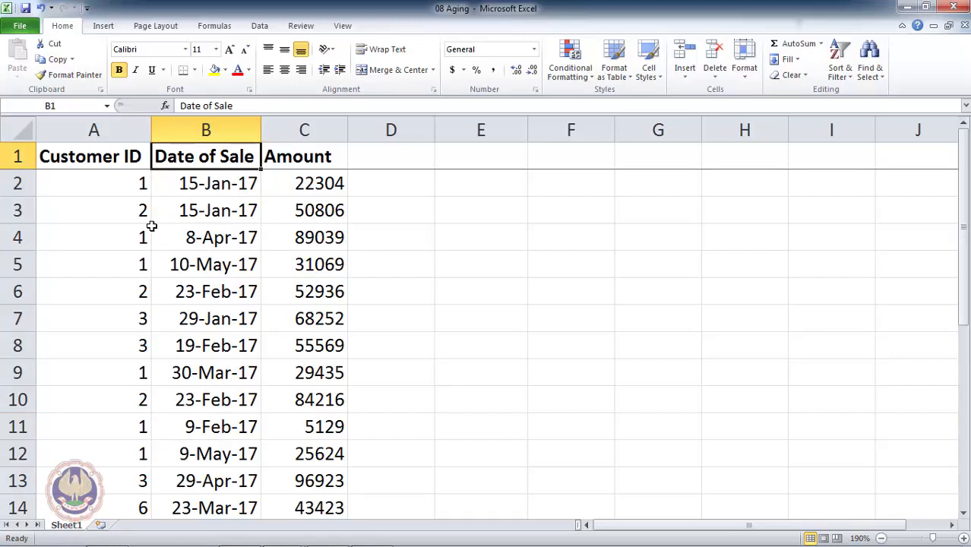
- Review the Customer ID, Date of Sale and Amount headings across row 1
key(Right)
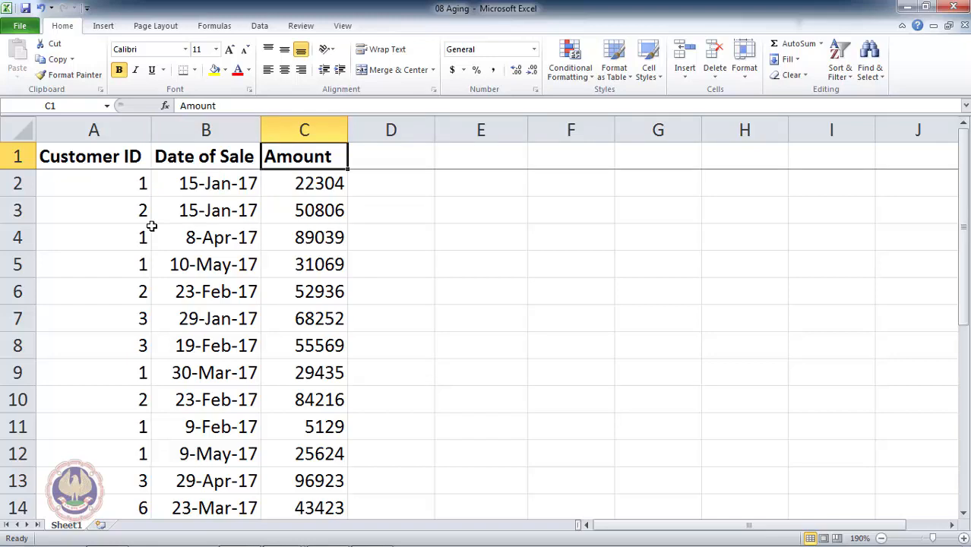
key(Home)
key(Right)
key(Right)
key(Home)
key(Right)
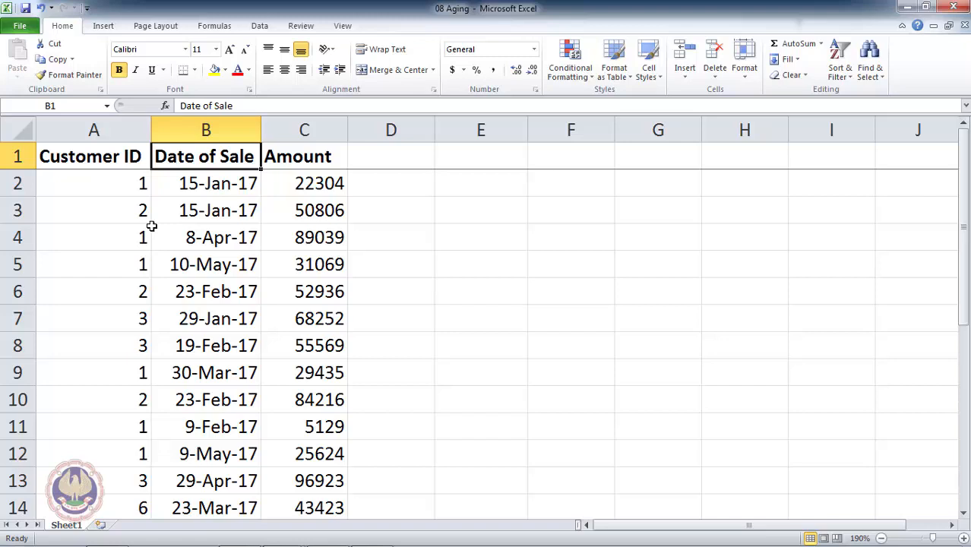
key(Left)
key(Right)
key(Right)
- Insert two blank rows above the heading row of the sales list
key(Home)
key(shift+space)
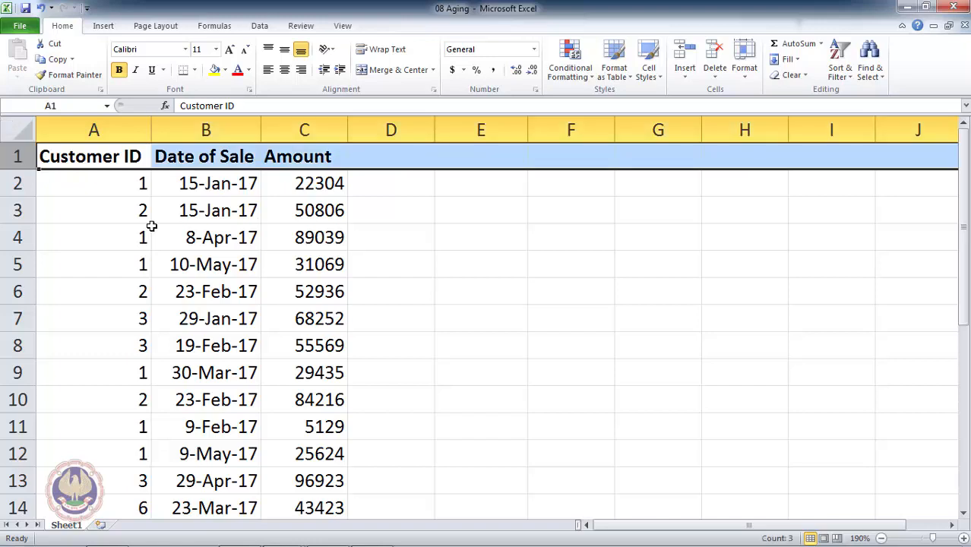
key(ctrl+shift+plus)
key(ctrl+shift+plus)
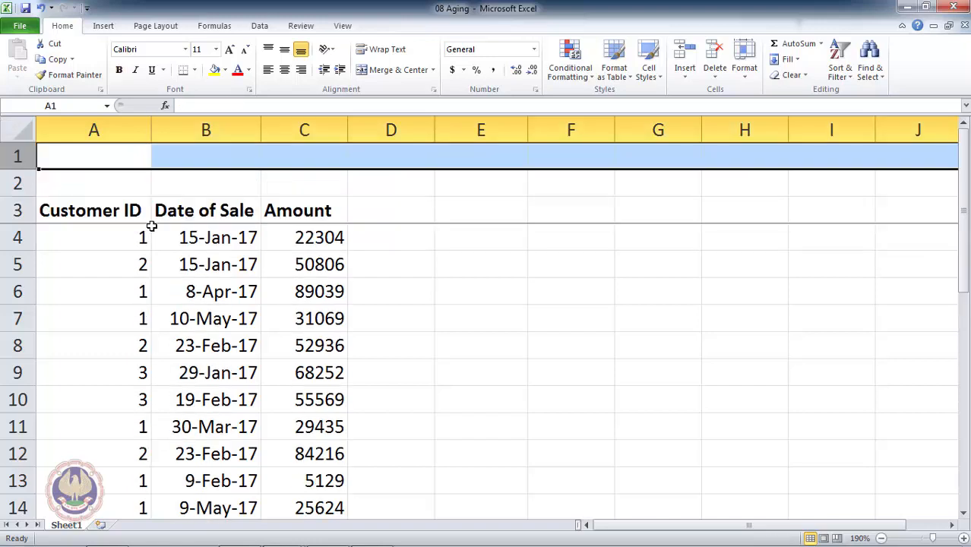
- Label cell A1 "Today" and start entering a date beginning with 7/ in cell B1
key(Home)
text(Today)
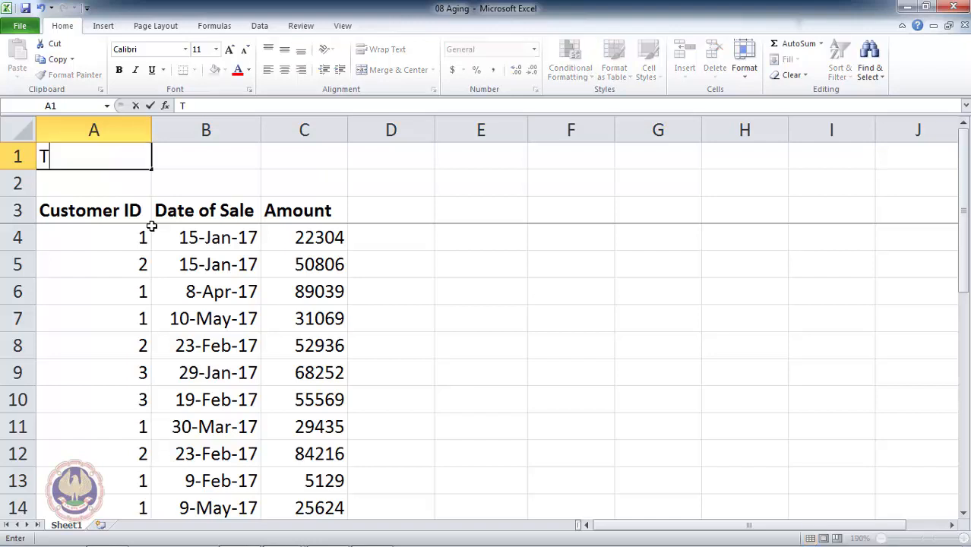
key(Tab)
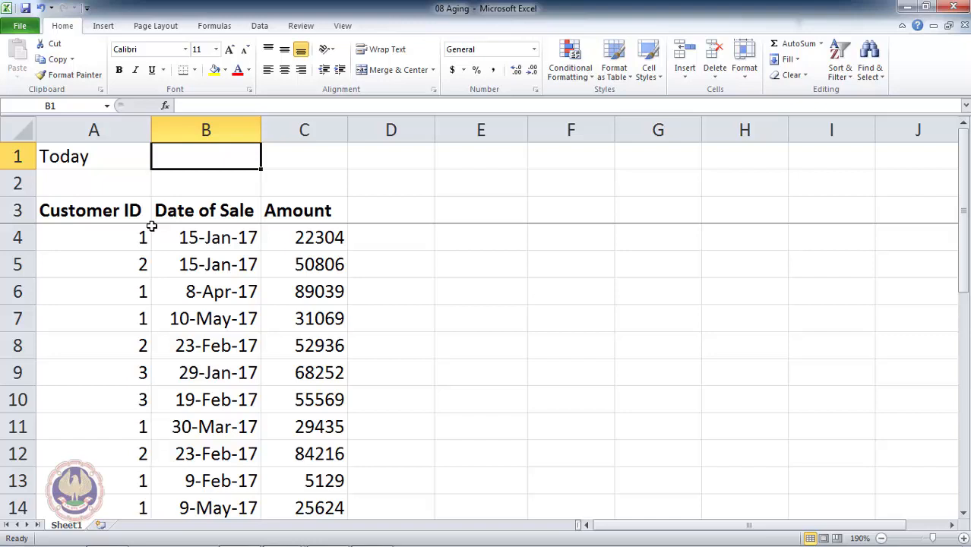
text(7/)
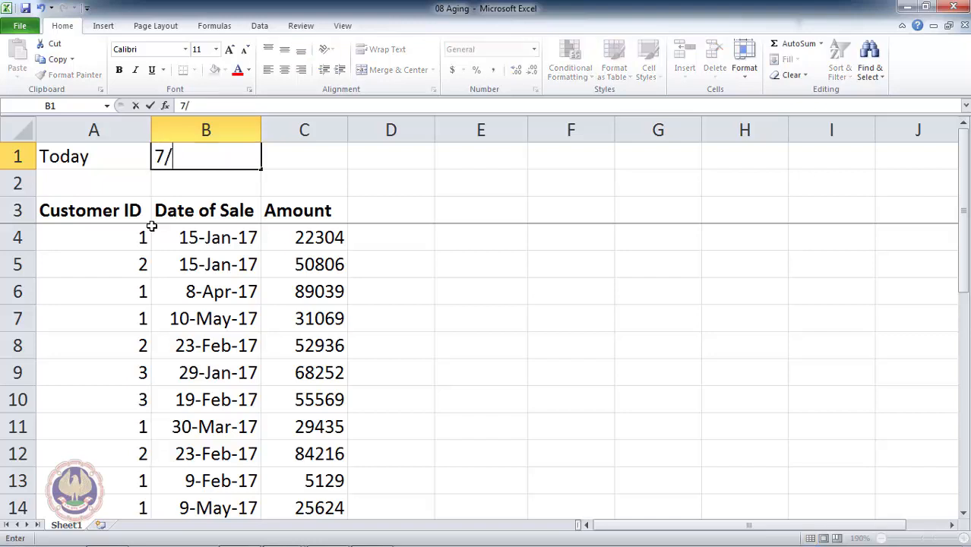
- Complete today's date in cell B1 as 7/15/2017
text(15/2017)
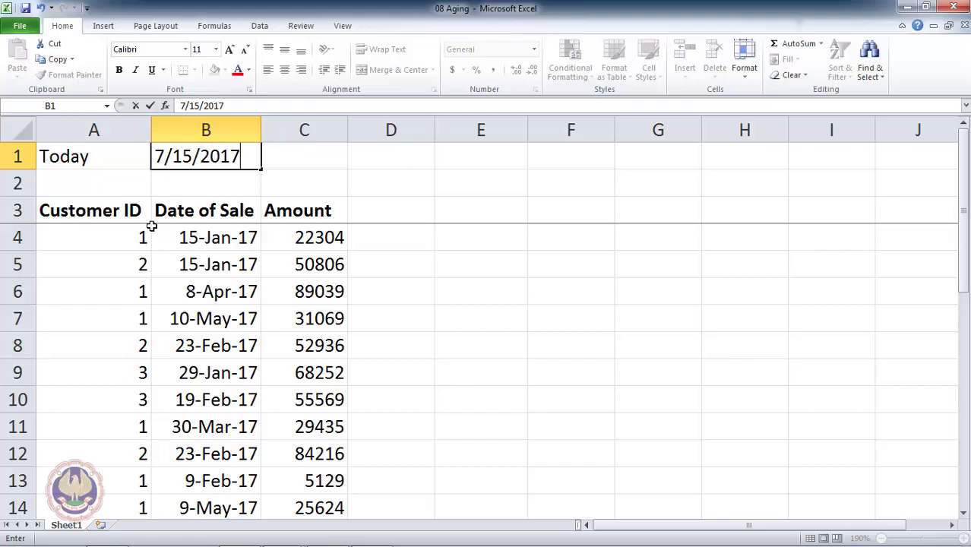
key(Return)
- Add the column header "No of days" in cell D3
key(Right)
key(Right)
key(Right)
key(Down)
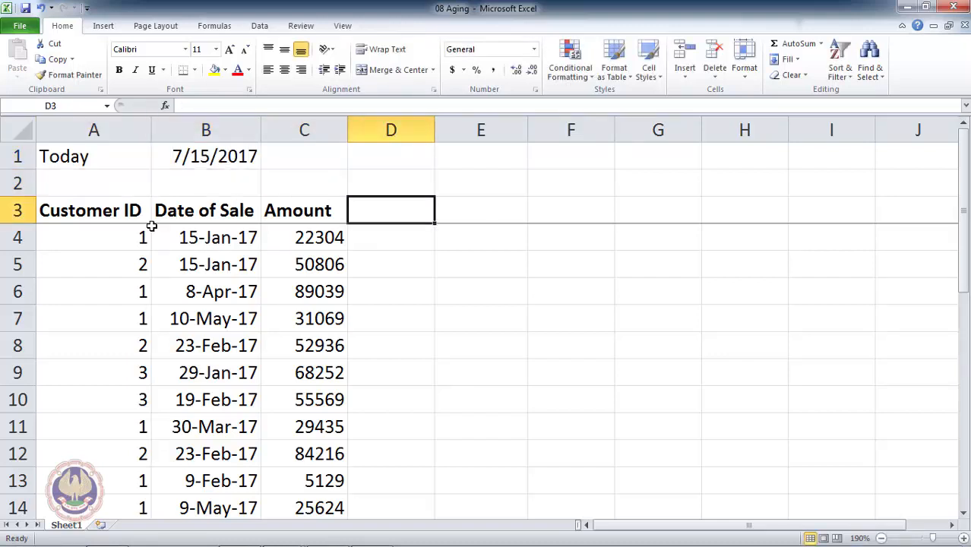
text(No of days)
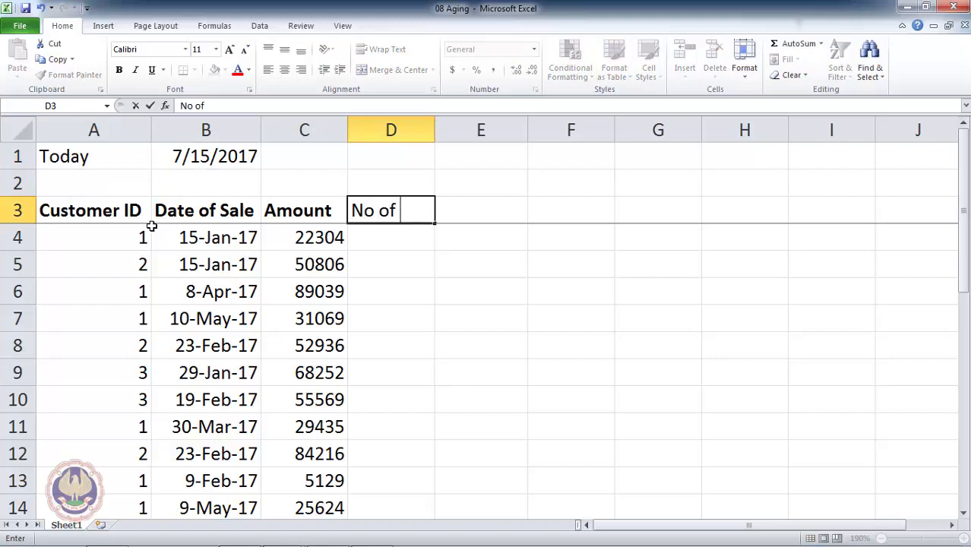
key(Return)
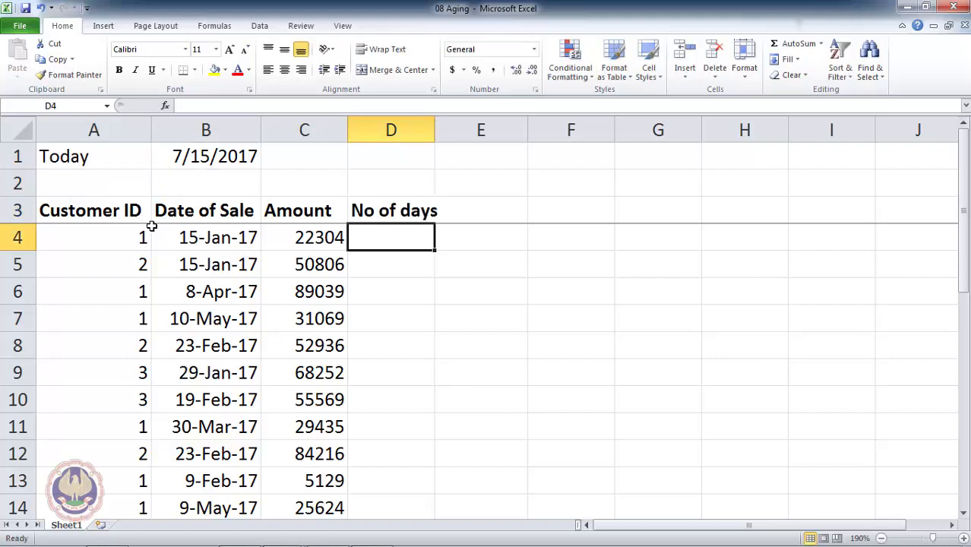
- Fit the width of column D to its "No of days" header
key(Up)
key(ctrl+b)
key(alt)
key(o)
key(c)
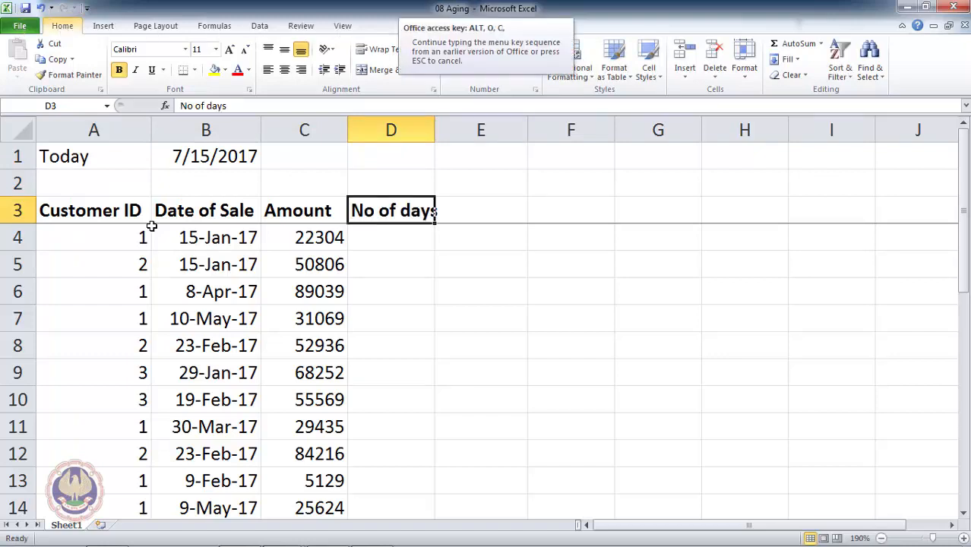
key(a)
- Build a formula in D4 that subtracts the date of sale in B4 from today's date in B1
key(Down)
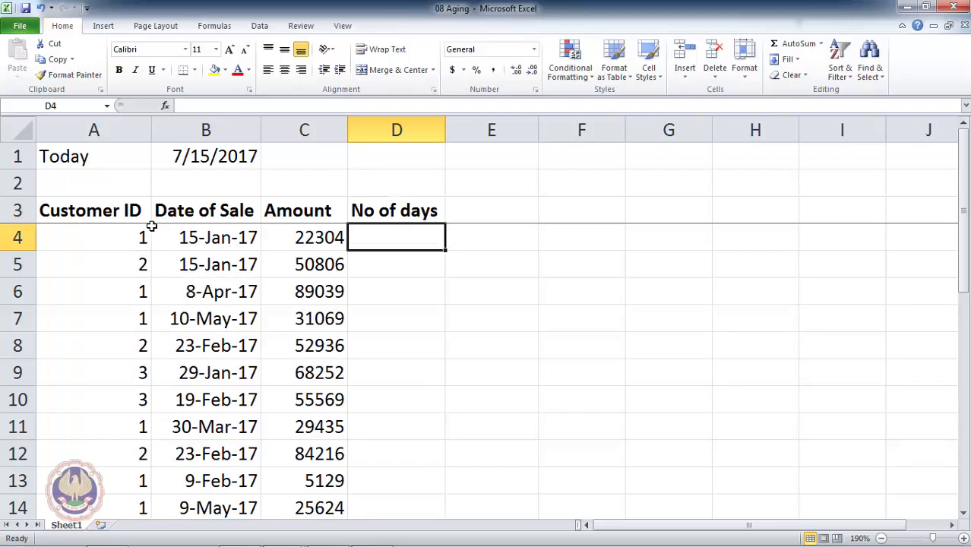
text(=)
key(Up)
key(Up)
key(Up)
key(Left)
key(Left)
text(-)
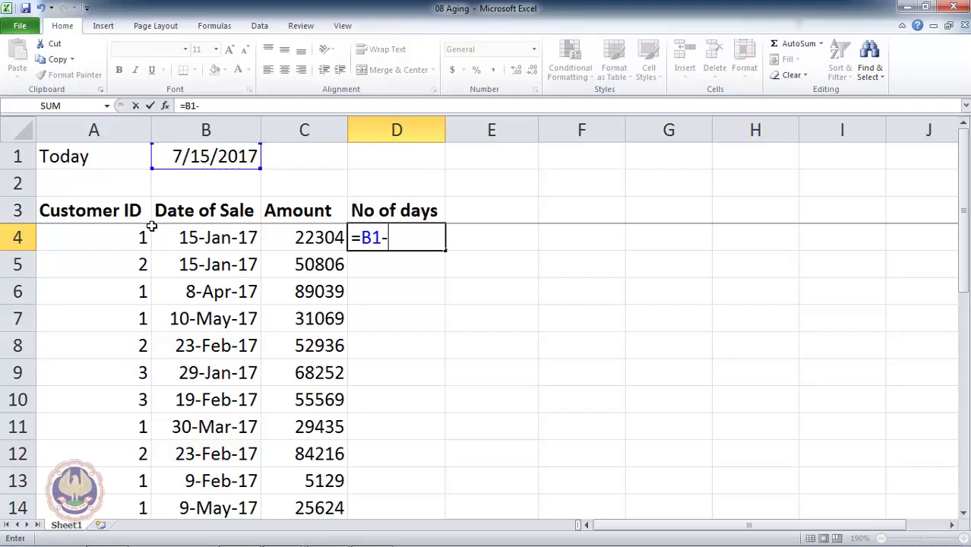
key(Left)
key(Left)
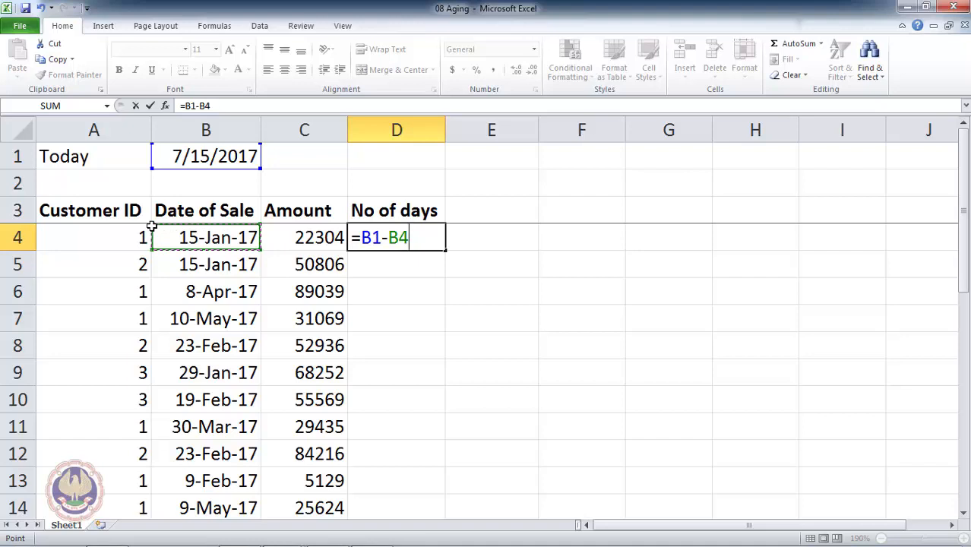
- Make the B1 reference absolute so D4 reads =$B$1-B4, and fill the formula down the No of days column
key(BackSpace)
key(BackSpace)
key(BackSpace)
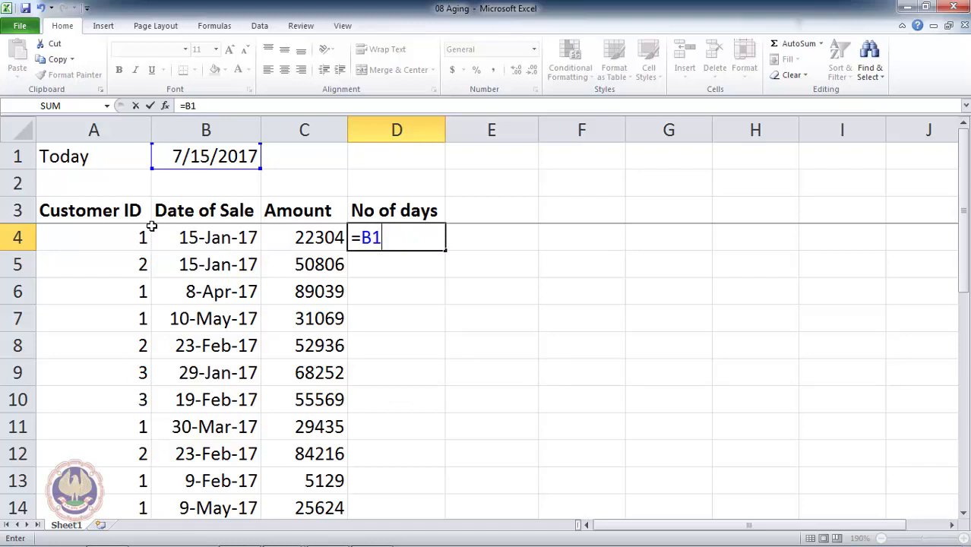
key(F4)
text(-)
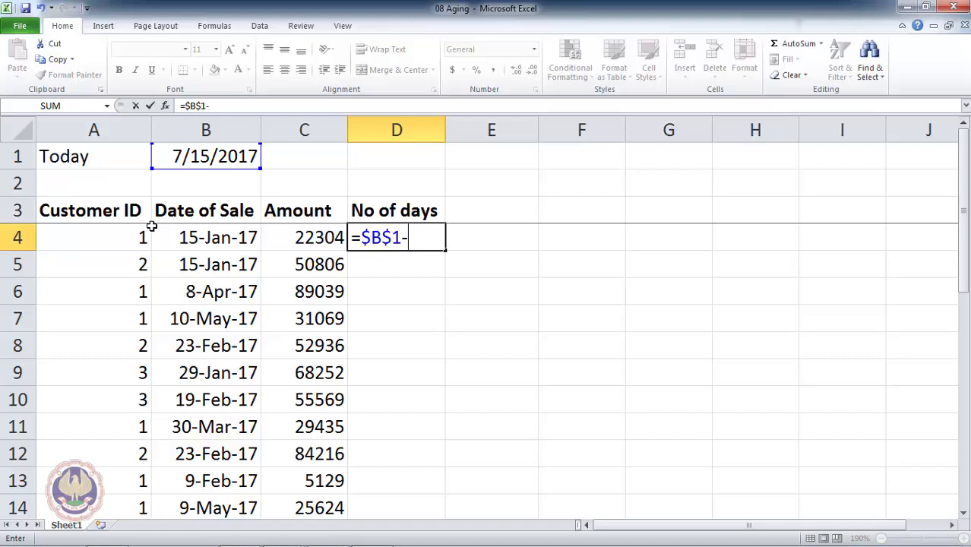
click(152, 227)
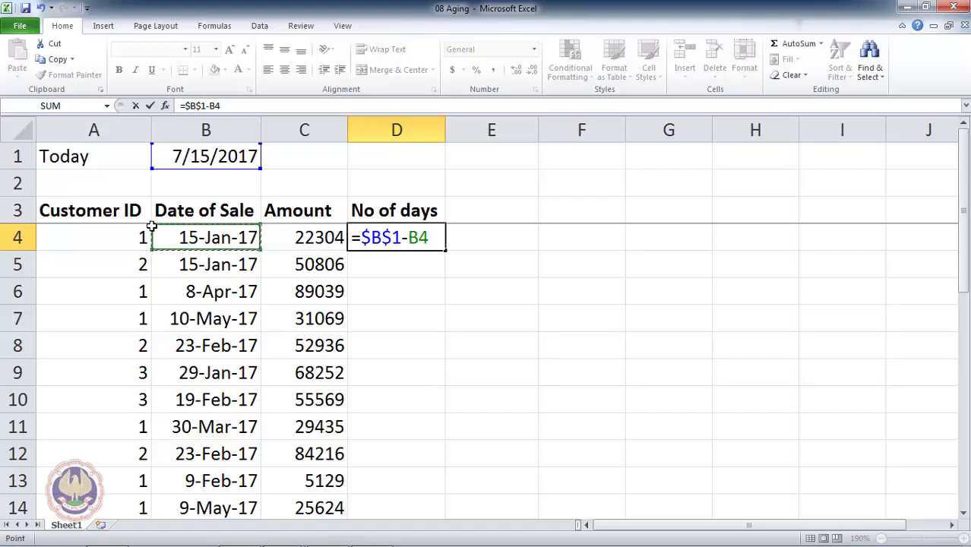
key(Return)
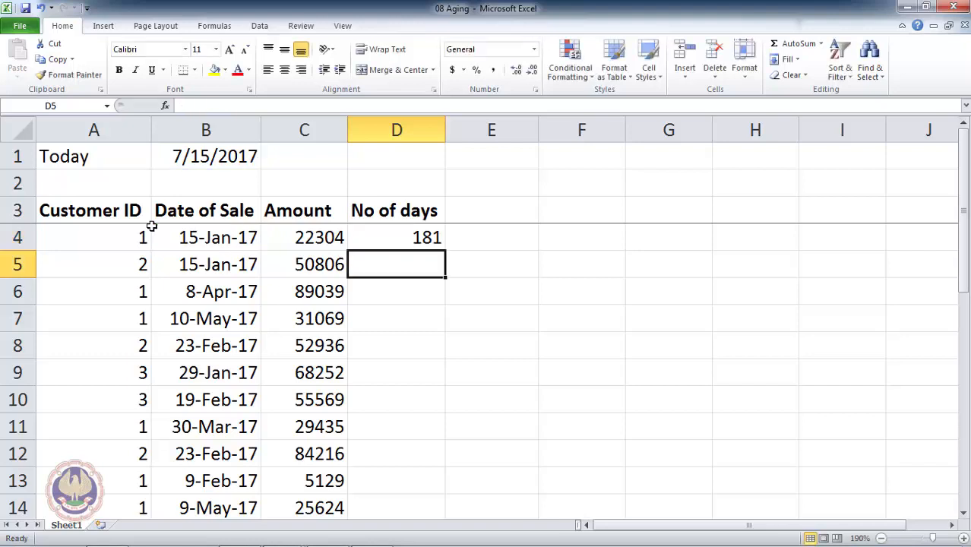
key(Up)
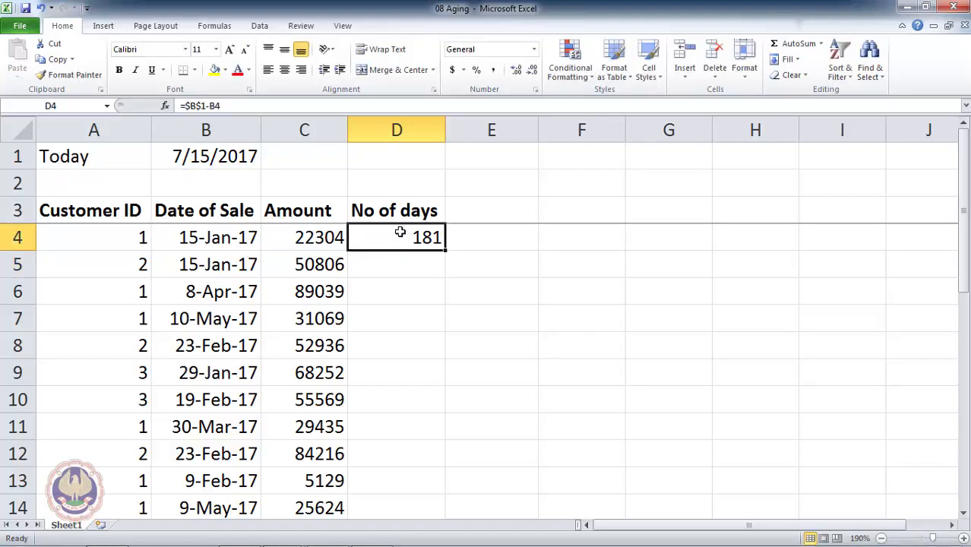
double_click(446, 253)
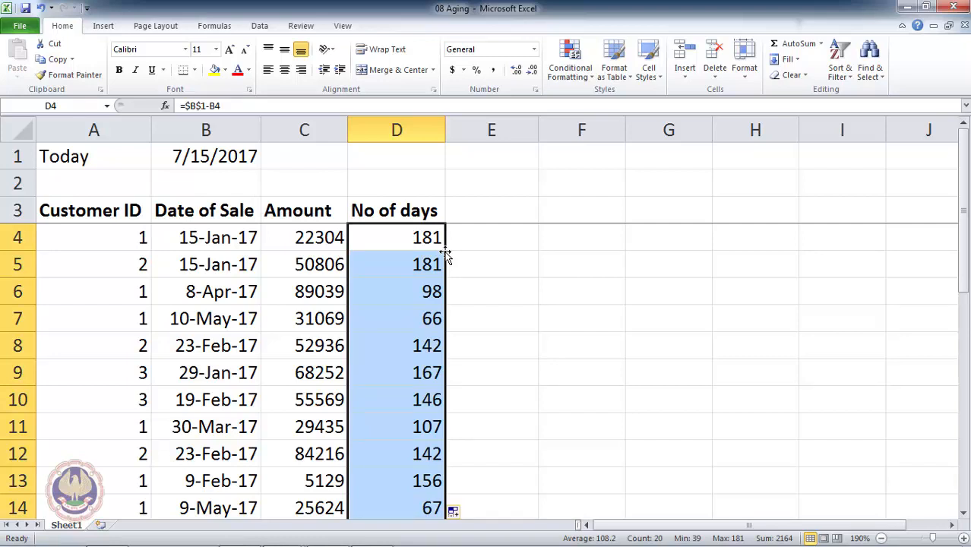
- Examine the copied day calculations from the top of column D to its last row
key(Down)
key(Down)
key(Down)
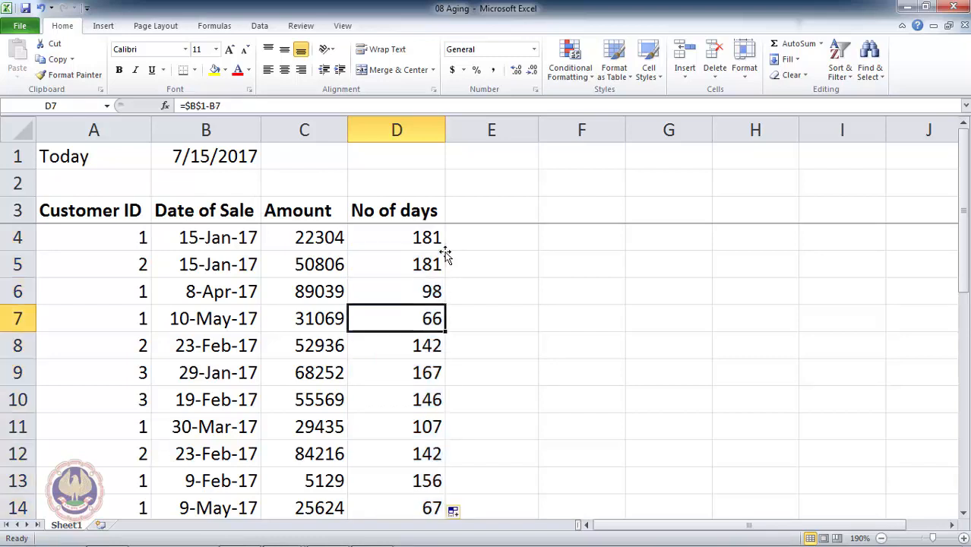
key(ctrl+Down)
key(Down)
key(Down)
key(Up)
key(Up)
key(Up)
key(ctrl+Up)
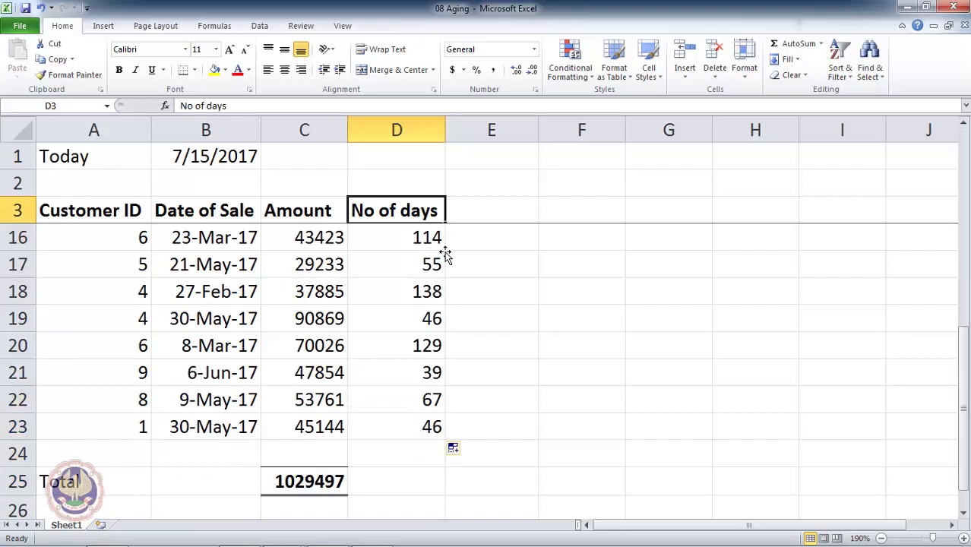
key(Down)
key(Down)
key(Up)
key(Up)
- Enter the first aging bucket header "0 - 45" in cell E3
key(Right)
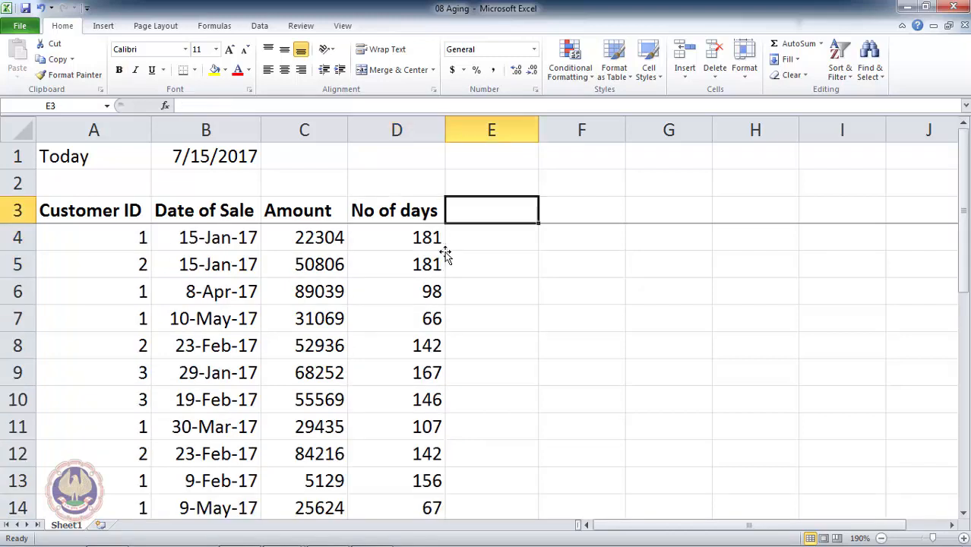
key(Left)
key(Right)
text(0 )
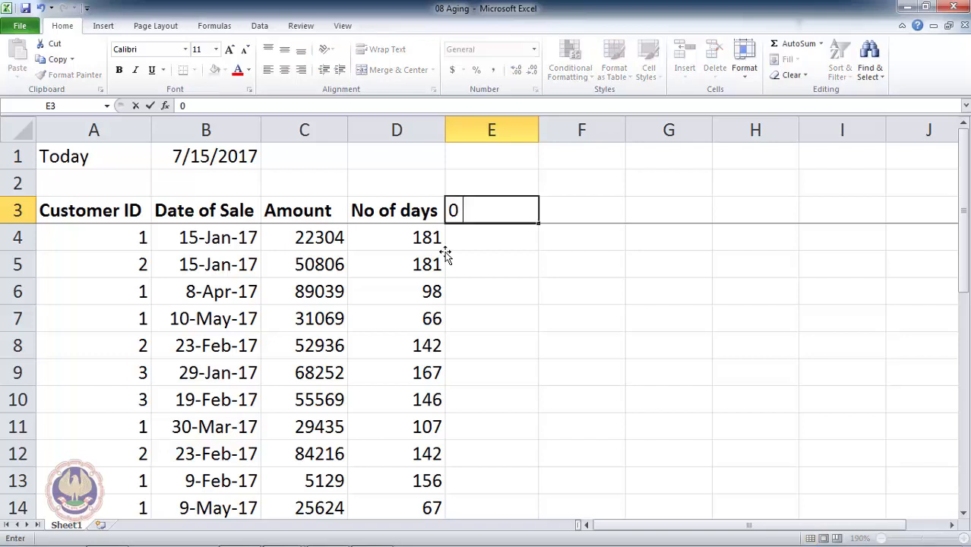
text(- 45)
key(Tab)
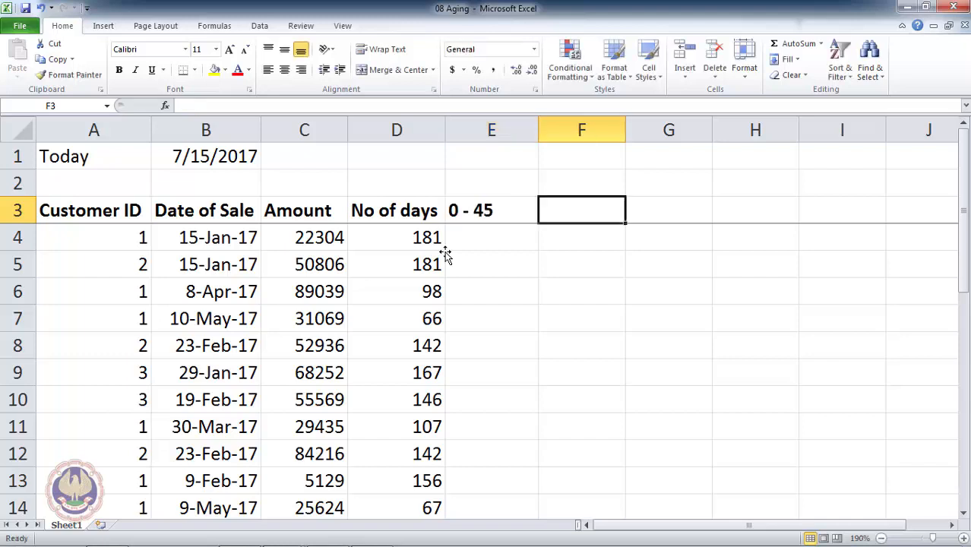
key(Left)
key(Left)
key(Right)
key(Down)
key(ctrl+b)
key(Up)
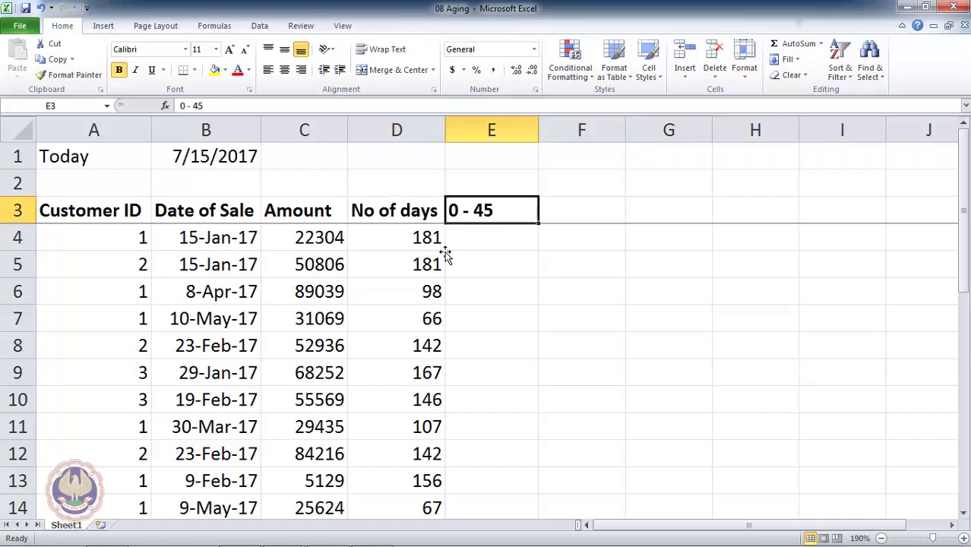
key(shift+Down)
key(shift+Down)
key(shift+Up)
key(Down)
key(Up)
key(Up)
key(Down)
- Add the aging bucket headers "46 - 60" in F3 and "61 - 75" in G3
key(Right)
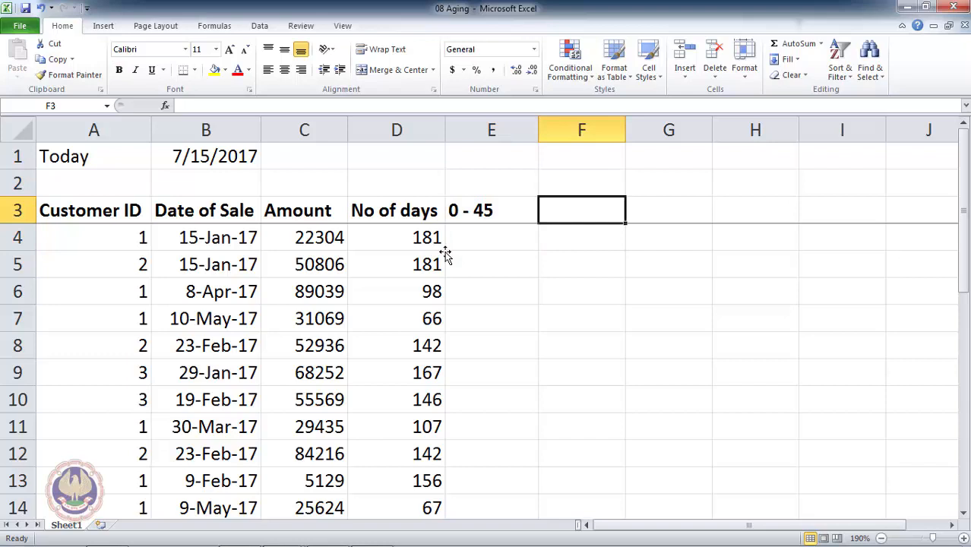
text(46 -)
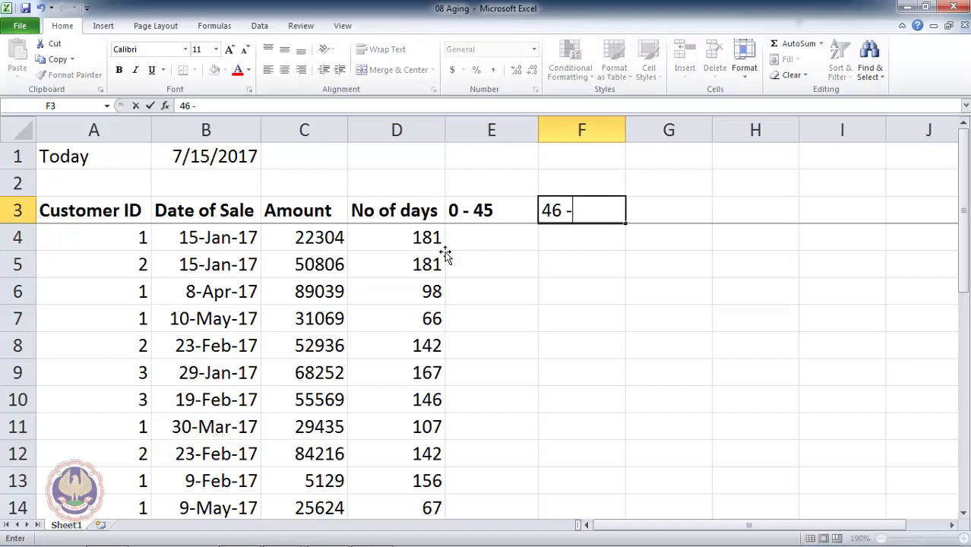
text( 60)
key(Tab)
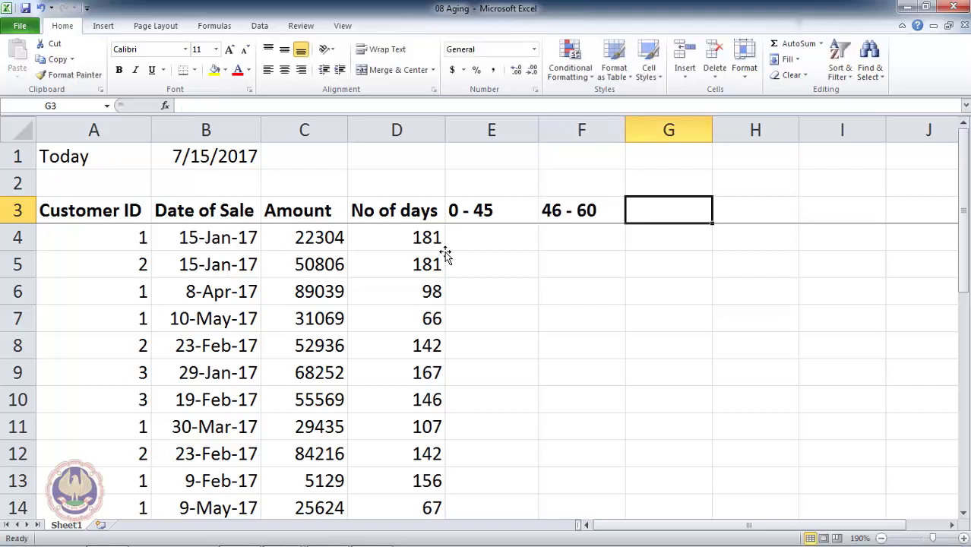
text(61 - 1)
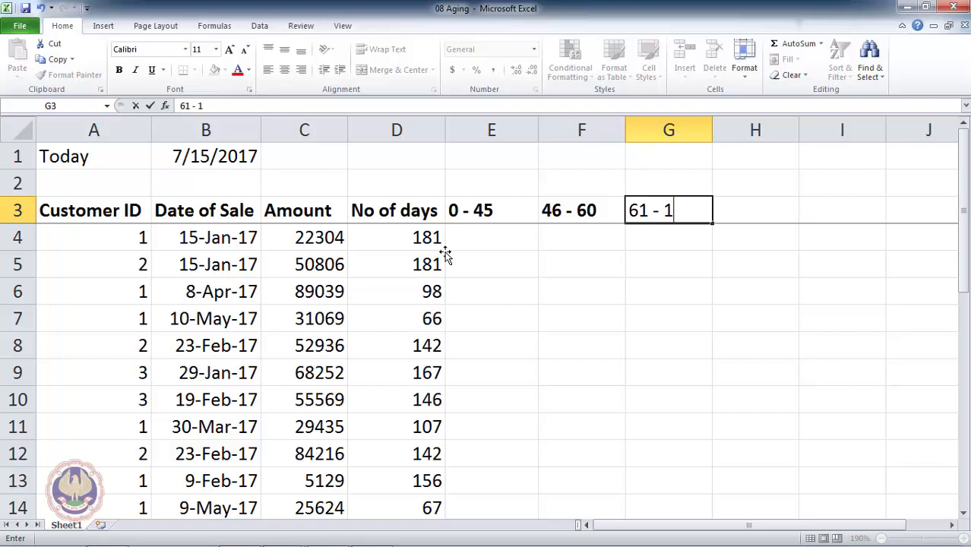
key(BackSpace)
text(75)
key(Tab)
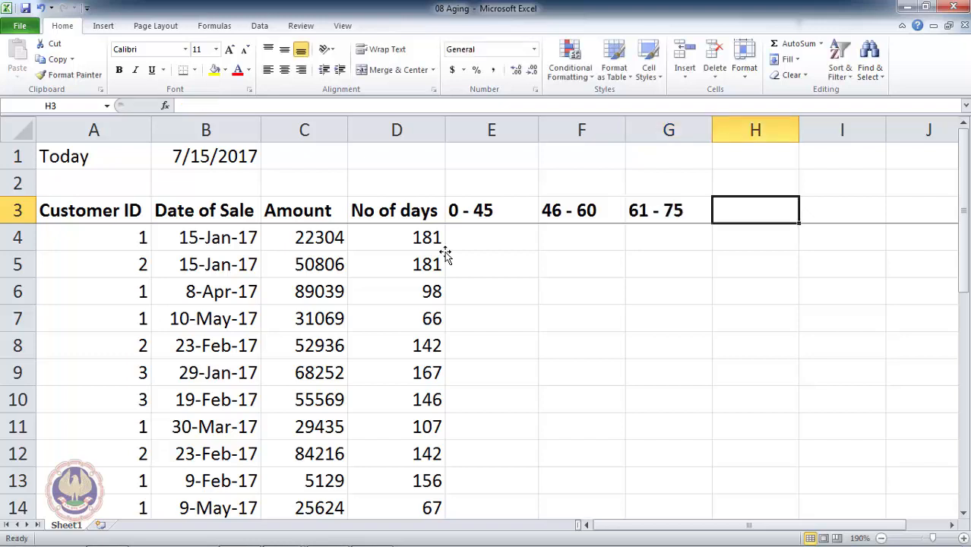
- Add the remaining aging bucket headers "76 - 90" in H3 and "> 90" in I3
text(76 - )
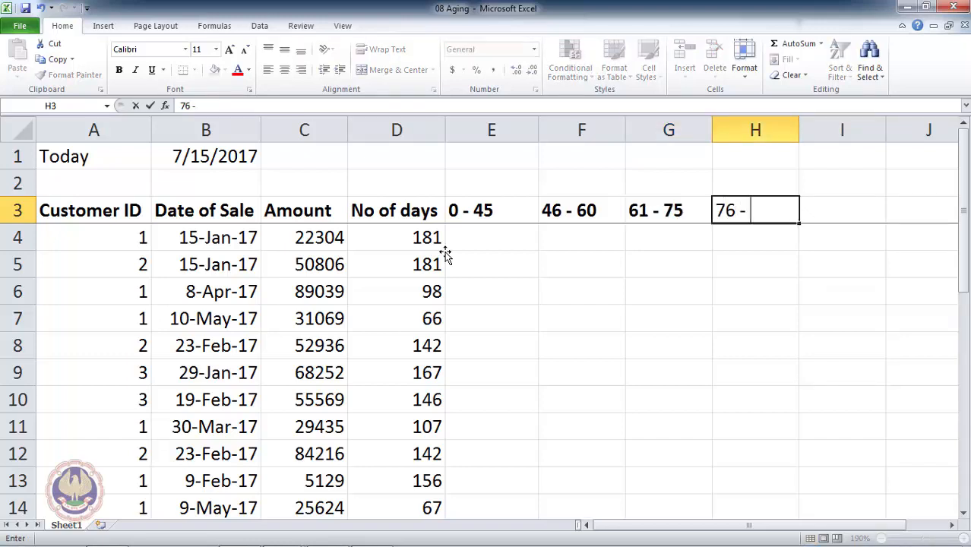
text(90)
key(Tab)
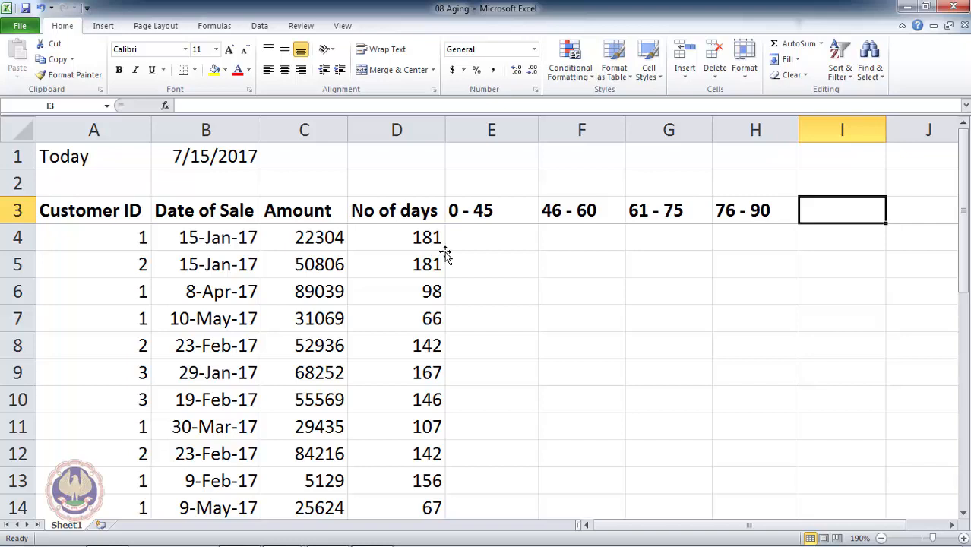
text(> 90)
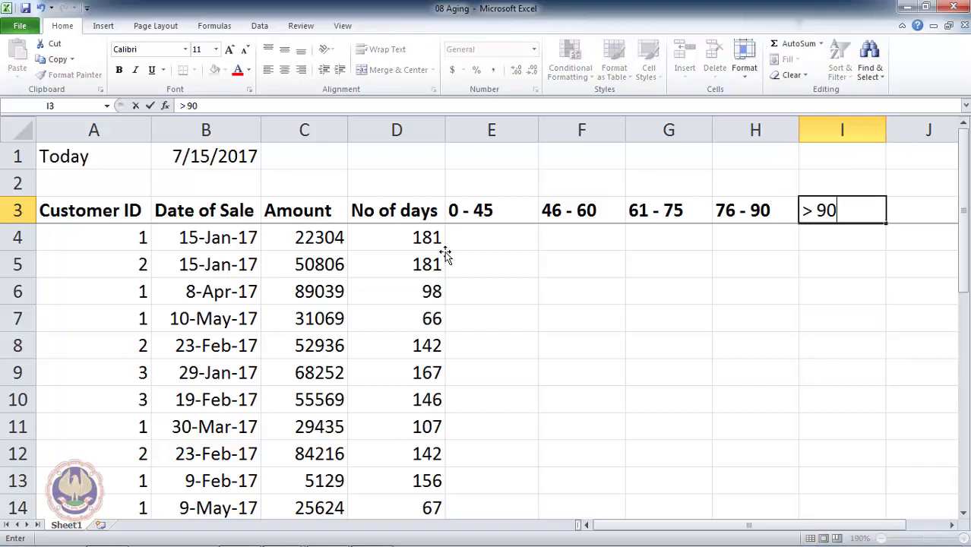
key(Return)
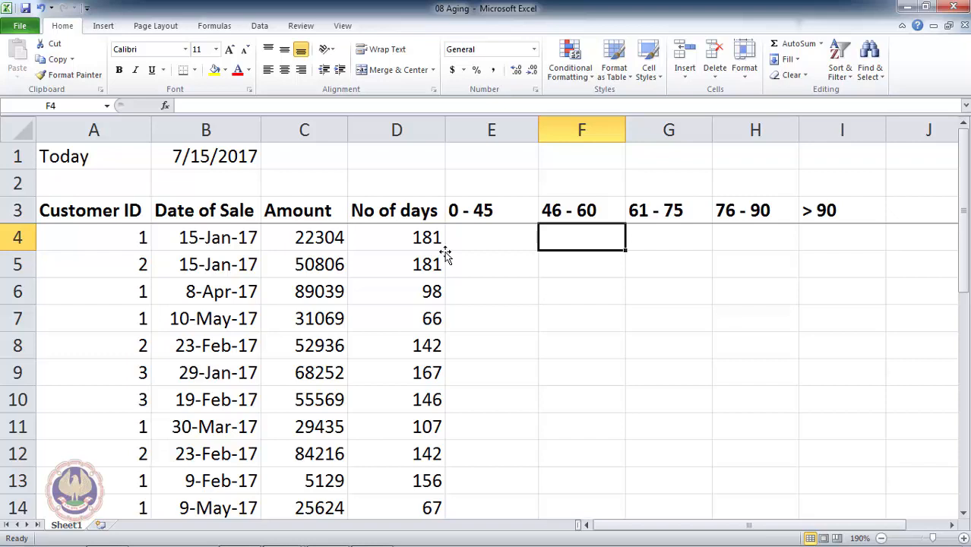
click(379, 205)
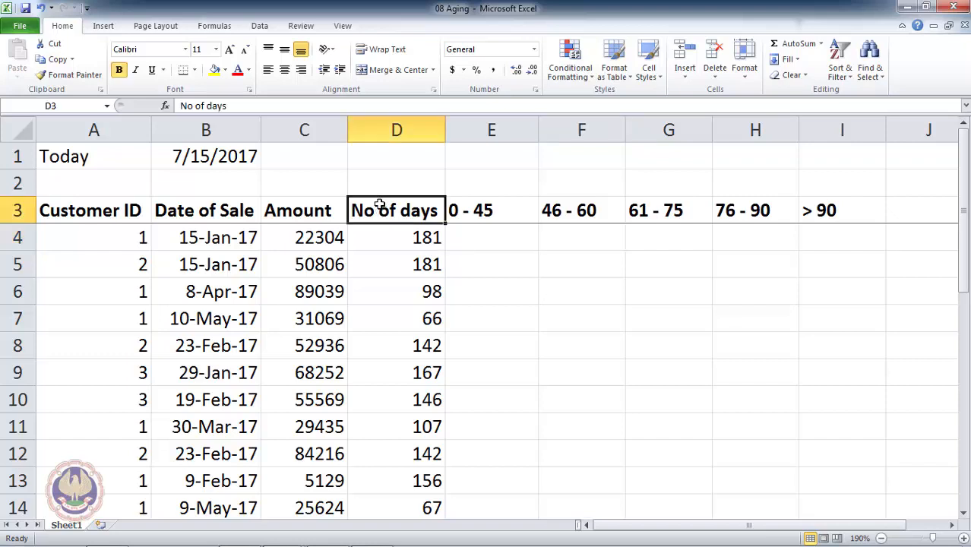
key(Down)
key(Right)
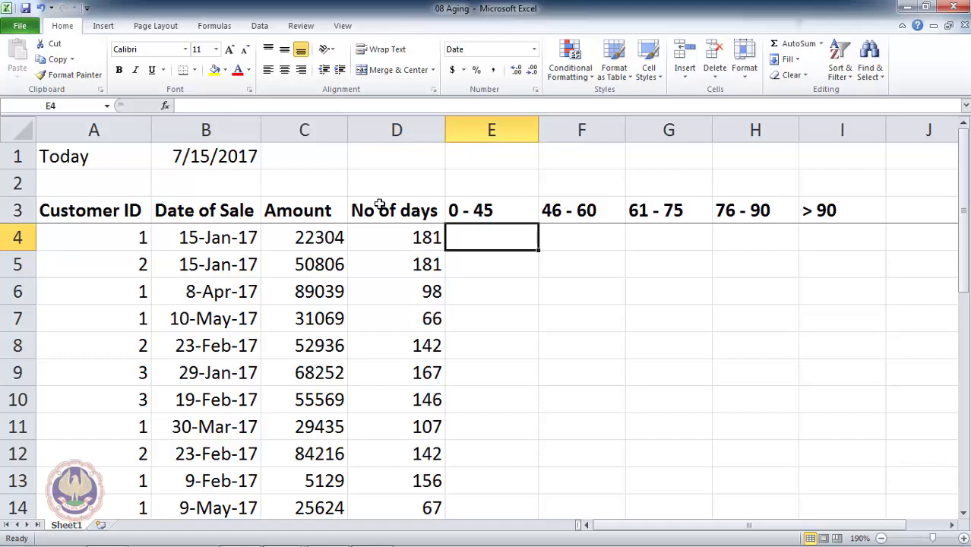
key(shift+Right)
key(shift+Right)
key(shift+Right)
key(shift+Right)
key(Left)
key(Right)
key(Left)
key(Down)
key(Up)
key(Right)
key(Left)
key(Down)
key(Up)
key(Right)
key(Left)
key(Down)
key(Up)
key(Right)
key(Up)
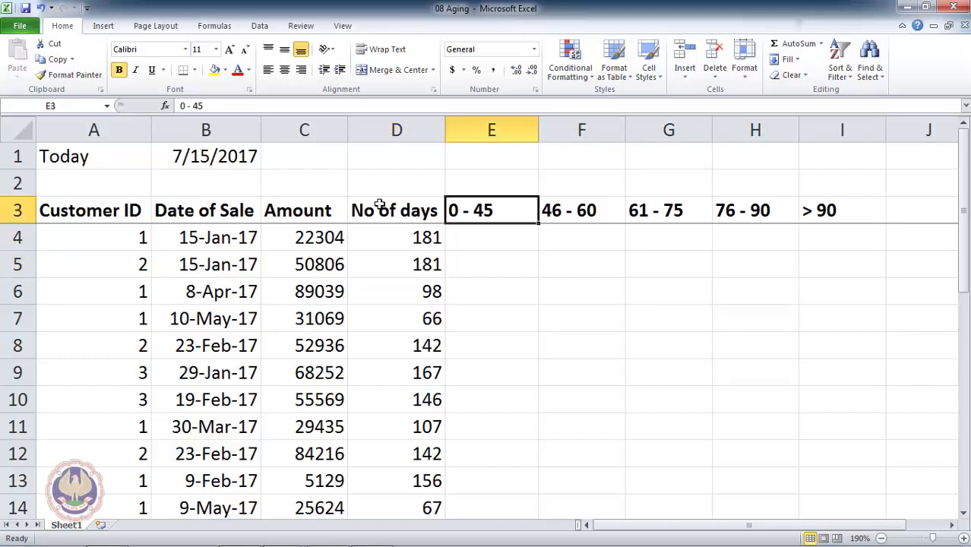
key(Down)
key(Left)
key(Left)
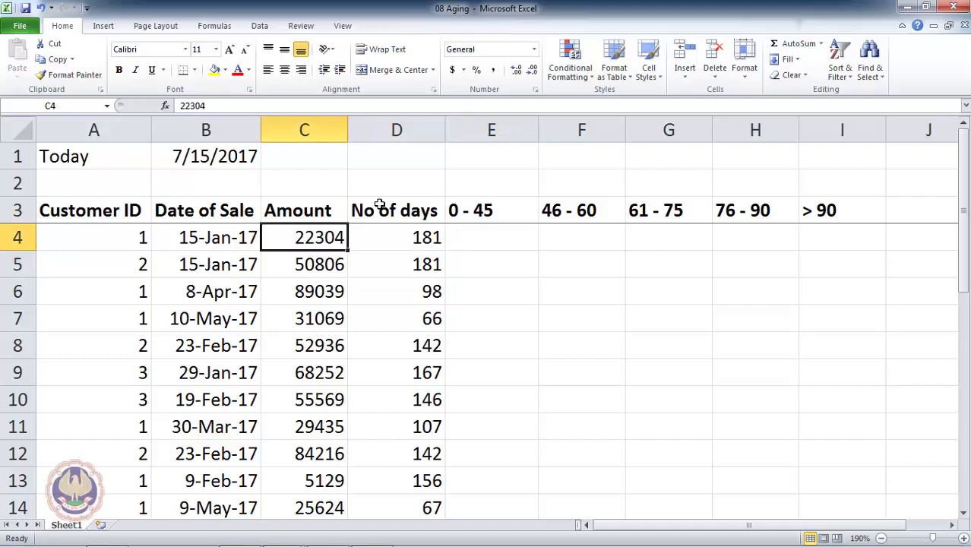
key(Right)
key(Right)
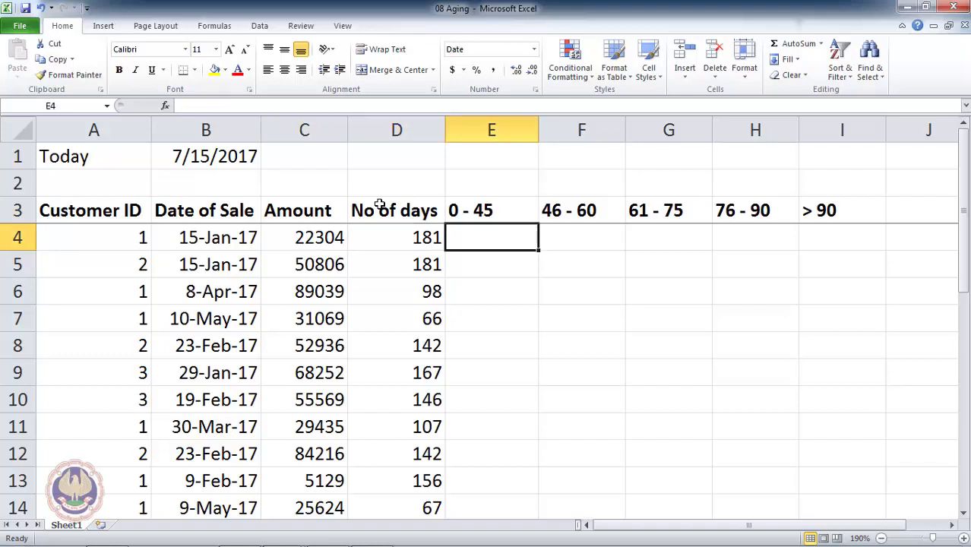
- Enter the formula =IF(D4<=45,C4,"") in cell E4 for the 0 - 45 bucket
key(shift+Down)
key(shift+Up)
text(=if)
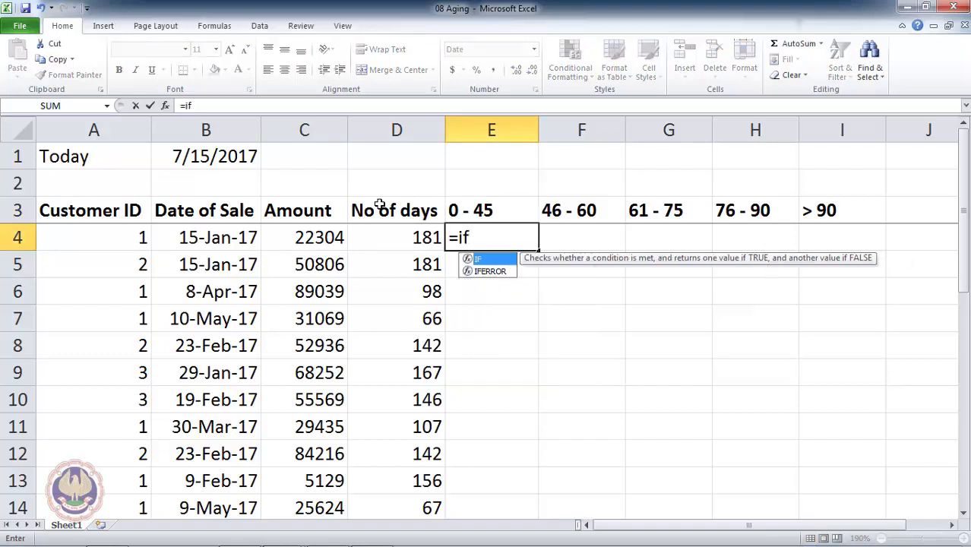
key(Tab)
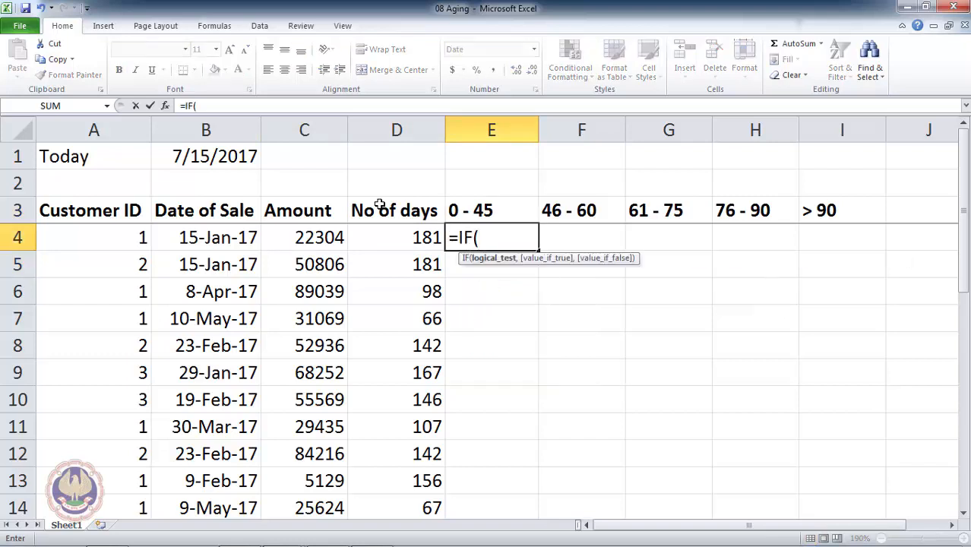
key(Left)
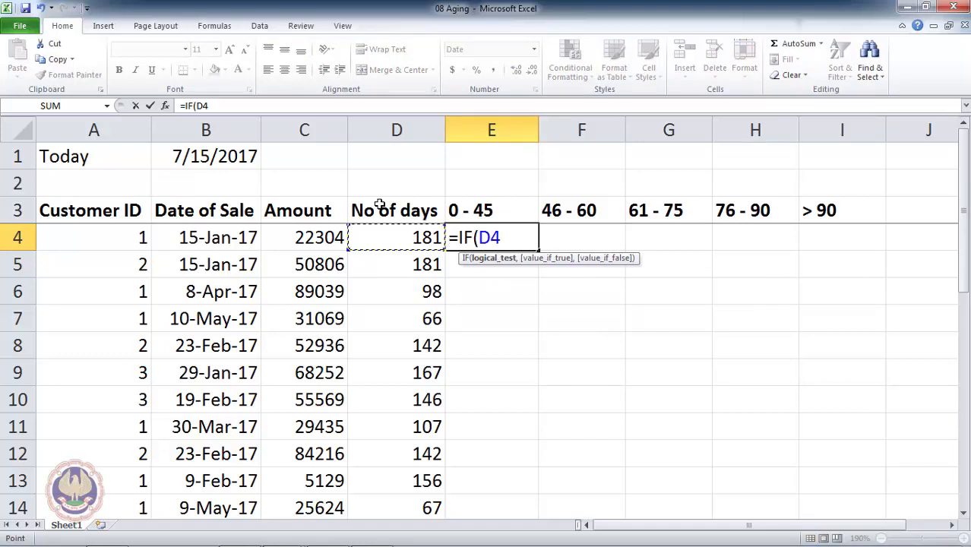
text(<=45,)
key(Left)
key(Left)
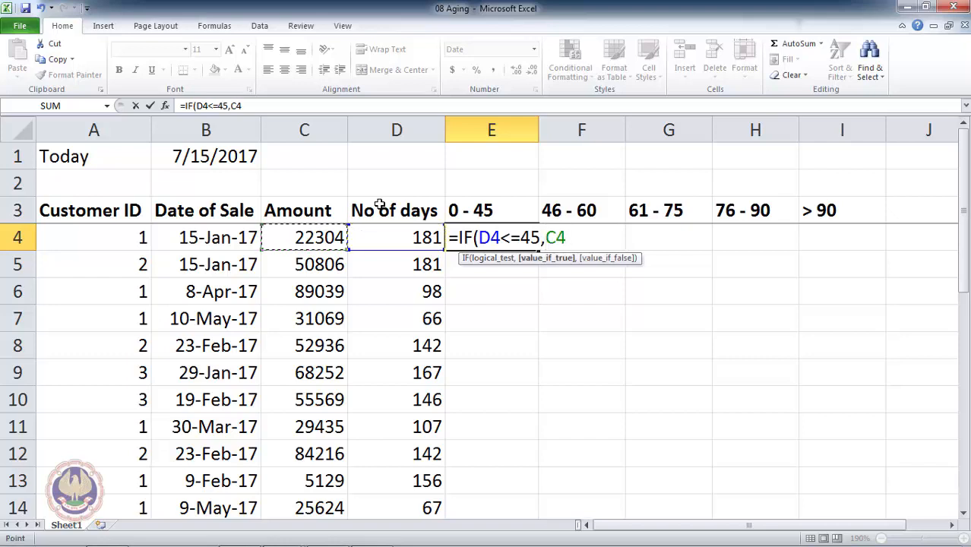
text(,)
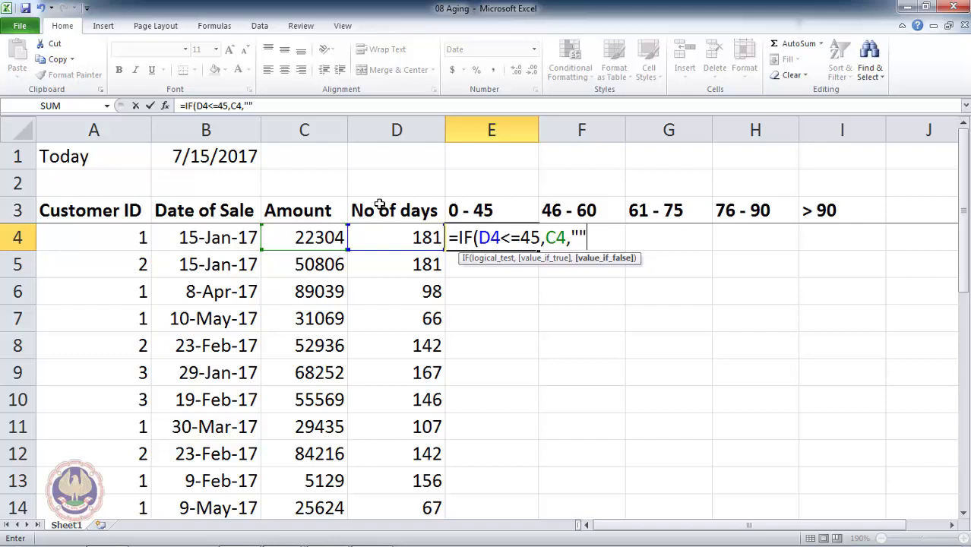
text())
key(Return)
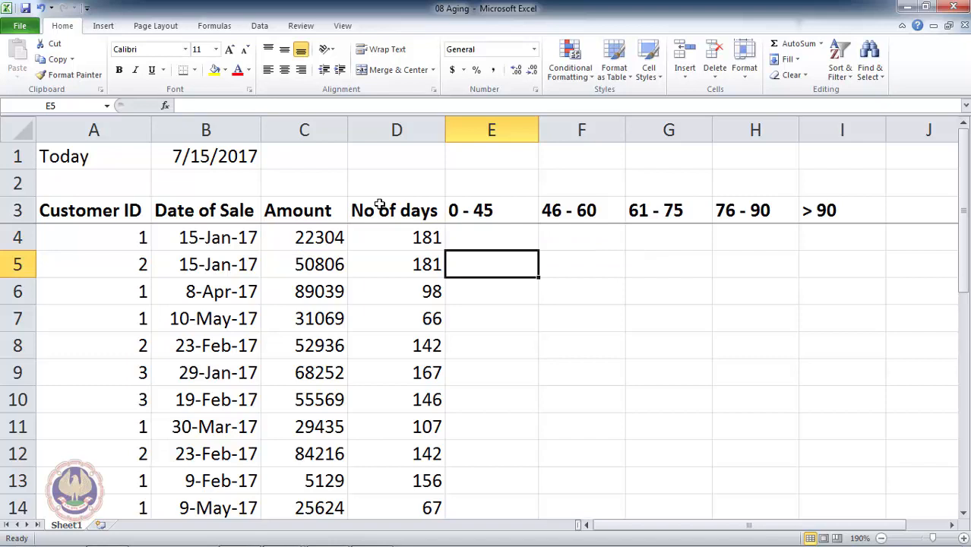
key(Up)
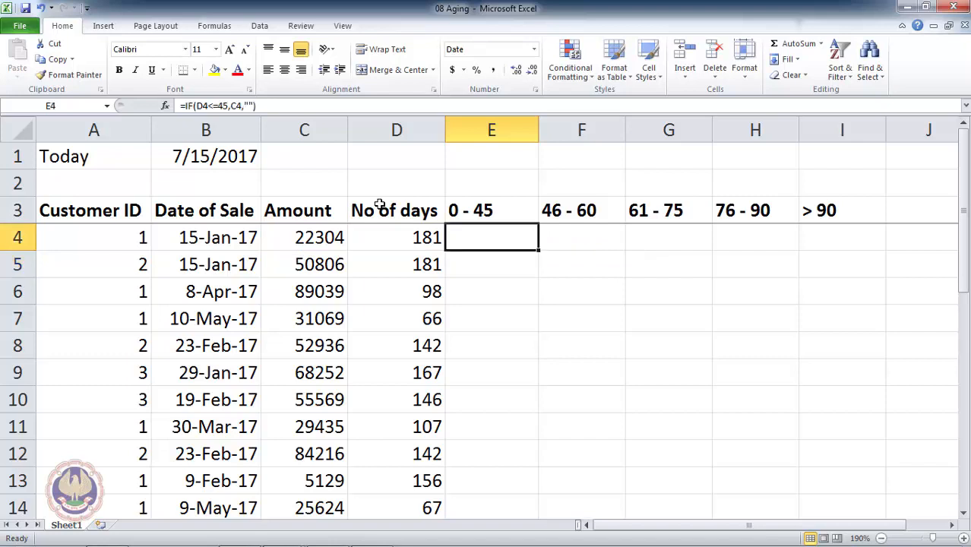
- Examine the No of days values in column D against the aging bucket columns the formula has to be copied into
key(Left)
key(Down)
key(Up)
key(Down)
key(Up)
key(Right)
key(Right)
key(Right)
key(Right)
key(Right)
key(Left)
key(Left)
key(Left)
key(Left)
key(Left)
key(Up)
key(Up)
key(Down)
key(Down)
key(Up)
key(Up)
key(Up)
key(Down)
key(Down)
key(ctrl+shift+Down)
key(Down)
key(shift+Down)
key(shift+Down)
key(shift+Down)
key(shift+Down)
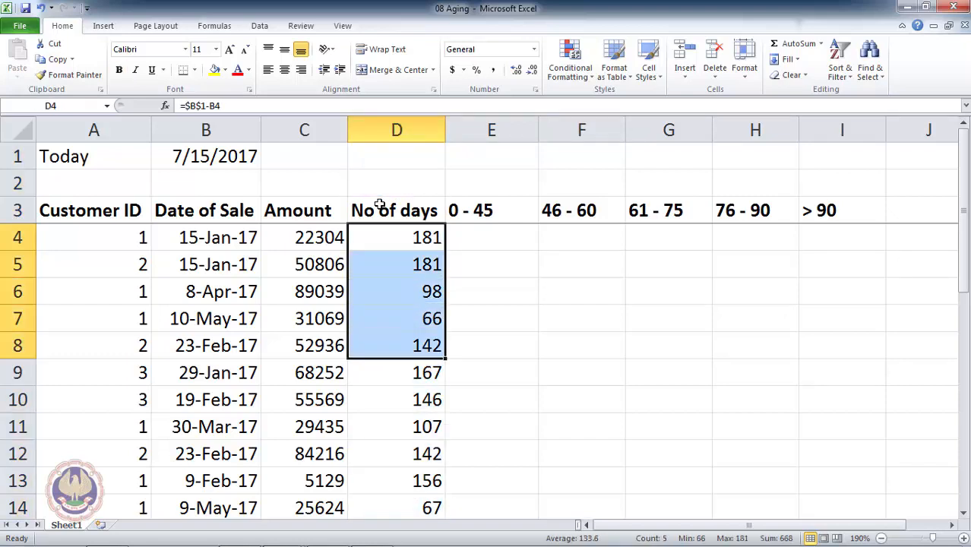
key(ctrl+space)
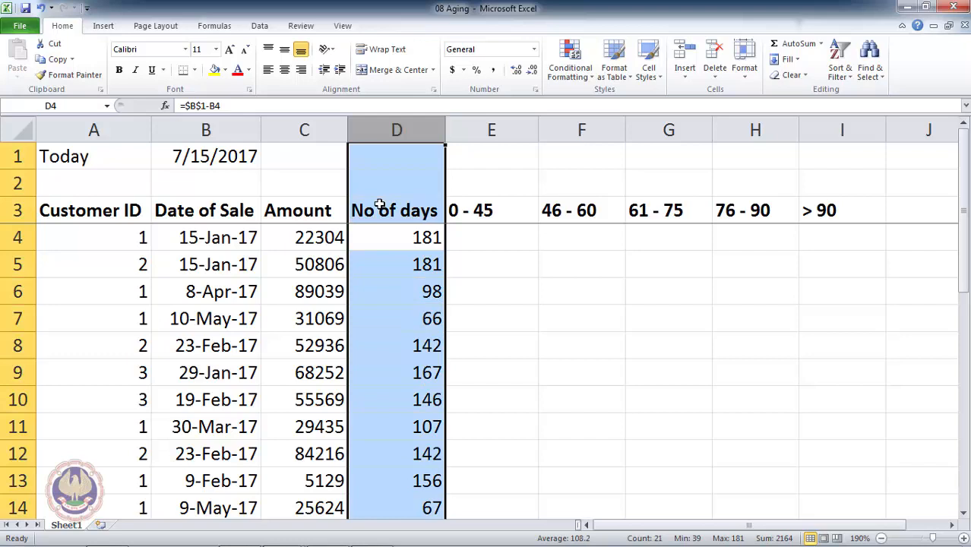
key(Down)
key(Down)
key(Up)
key(Up)
key(Up)
key(Down)
key(Right)
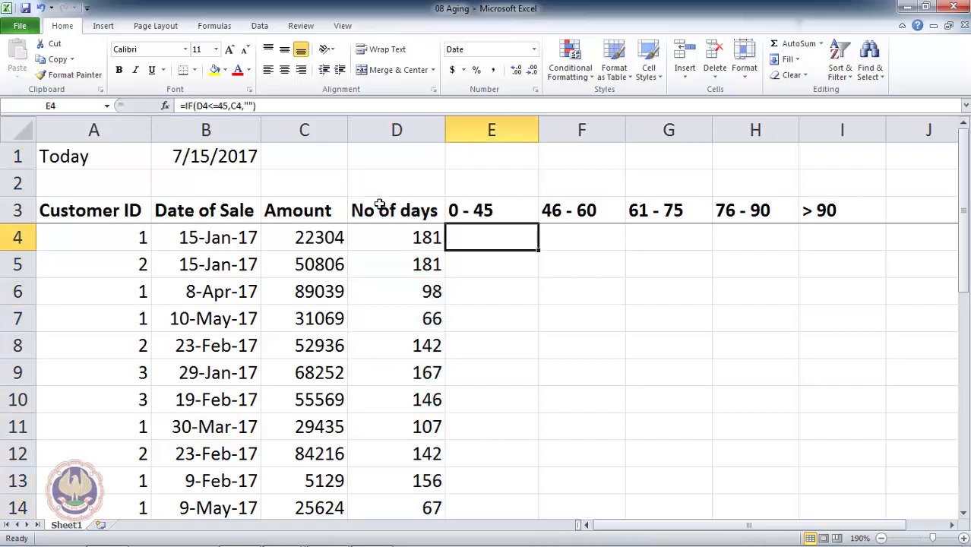
- Change the D4 reference in the E4 formula to $D4 so that only its column is fixed
key(F2)
key(Left)
key(Left)
key(Left)
key(Left)
key(Left)
key(Left)
key(Left)
key(Left)
key(Left)
key(Left)
key(Left)
key(Left)
key(Left)
key(Right)
key(Right)
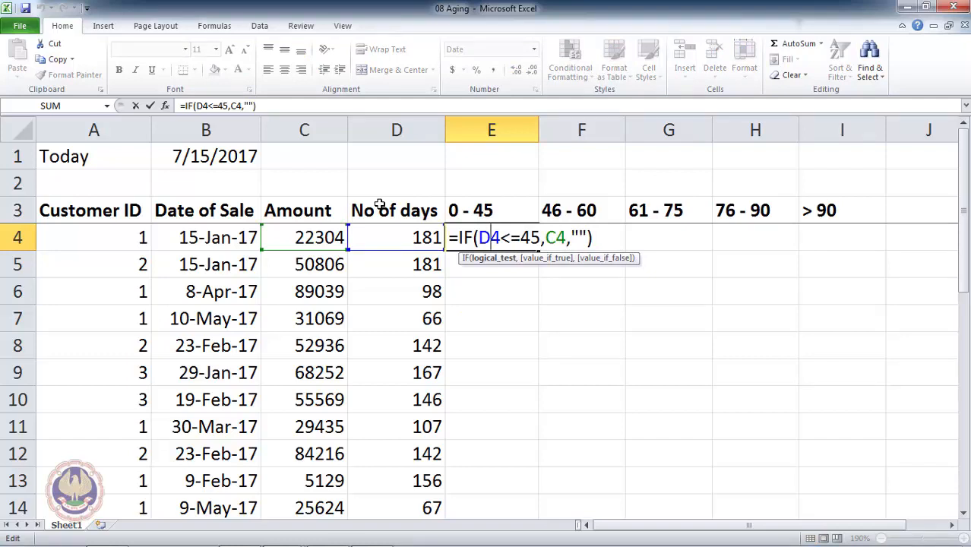
key(F4)
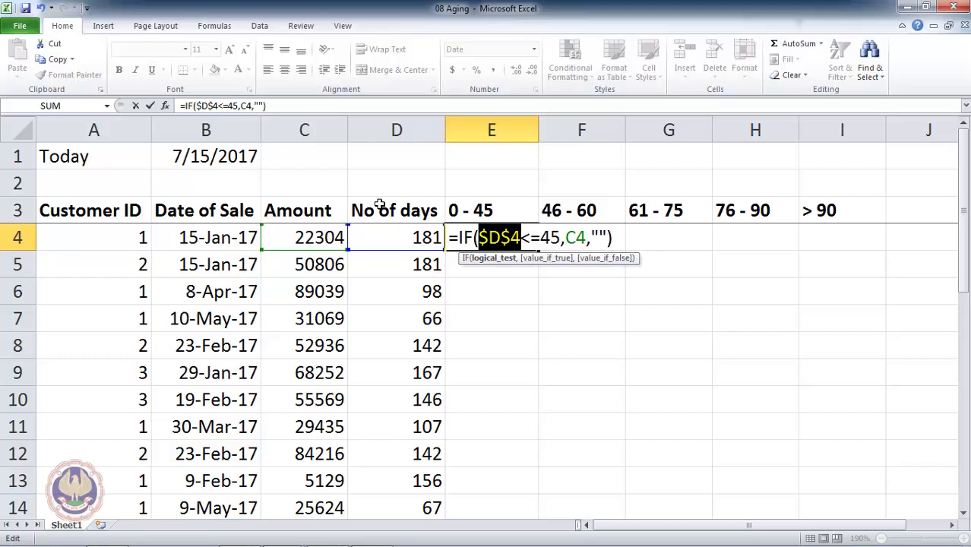
key(F4)
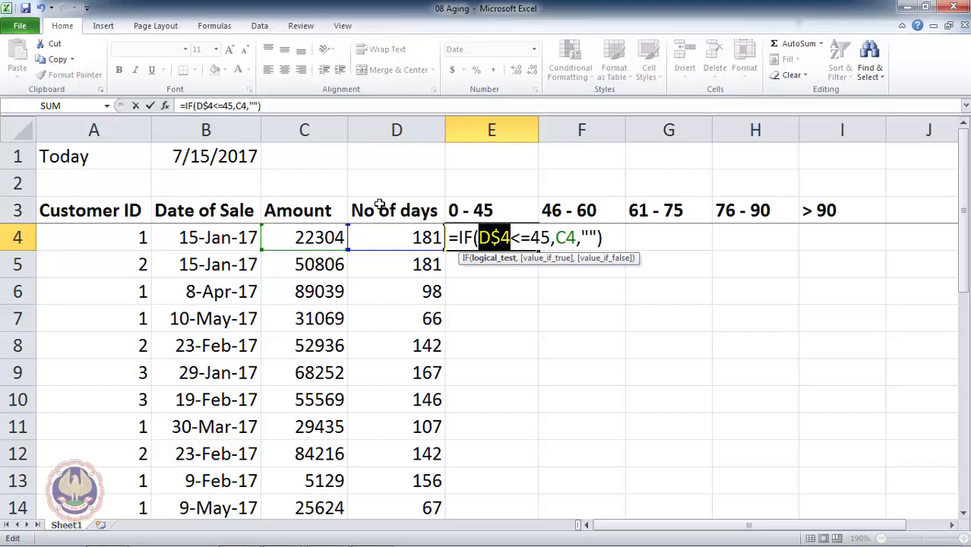
key(F4)
- Change the C4 reference in the E4 formula to $C4, giving =IF($D4<=45,$C4,"")
key(Right)
key(Right)
key(Right)
key(Right)
key(Right)
key(Right)
key(Right)
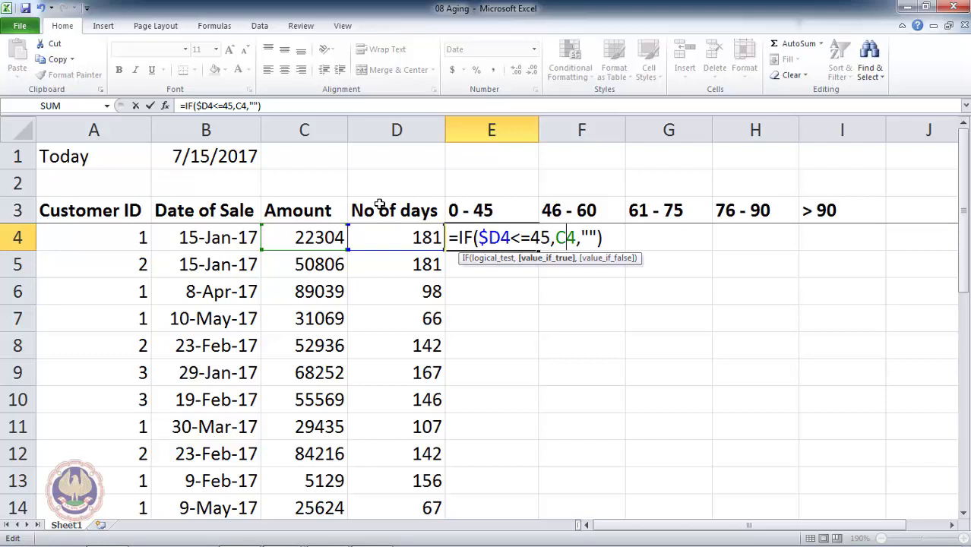
key(F4)
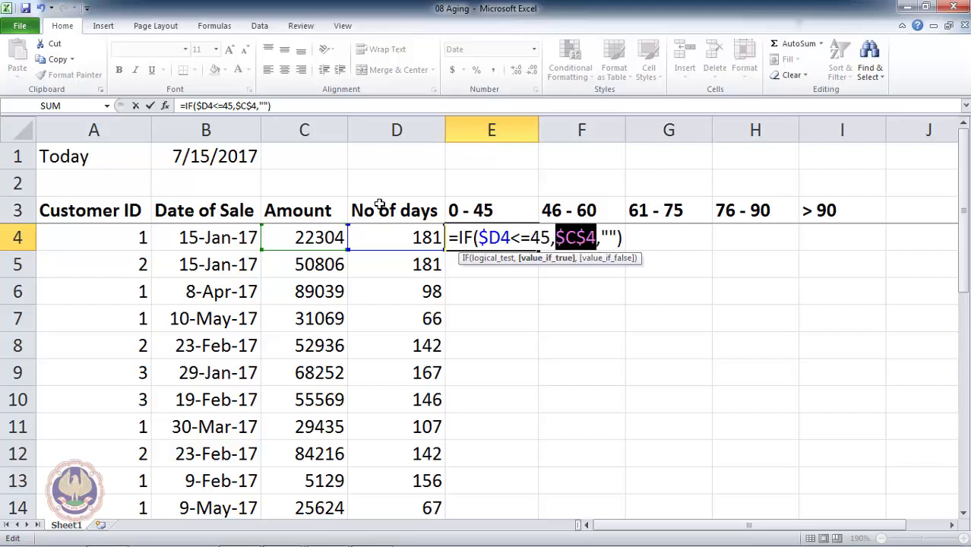
key(F4)
key(F4)
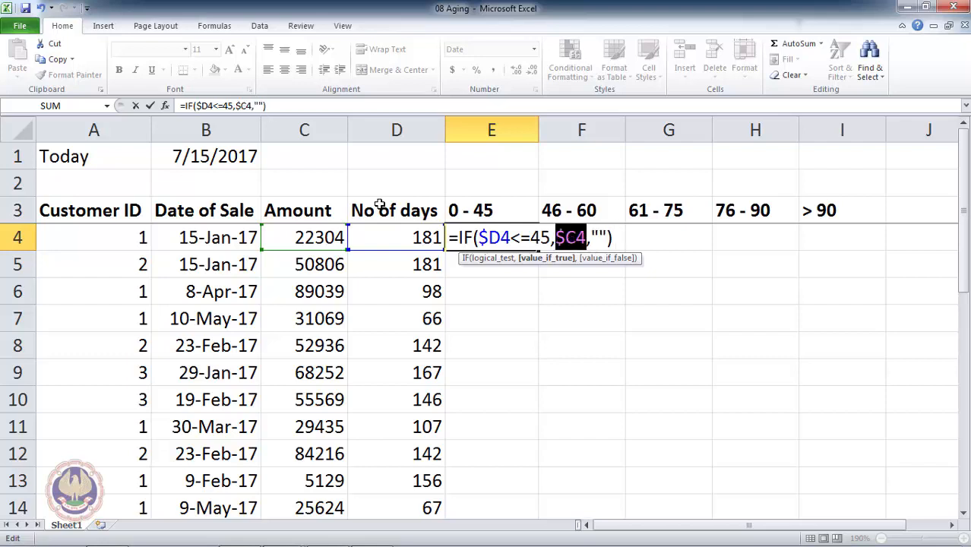
key(Right)
key(Right)
key(Right)
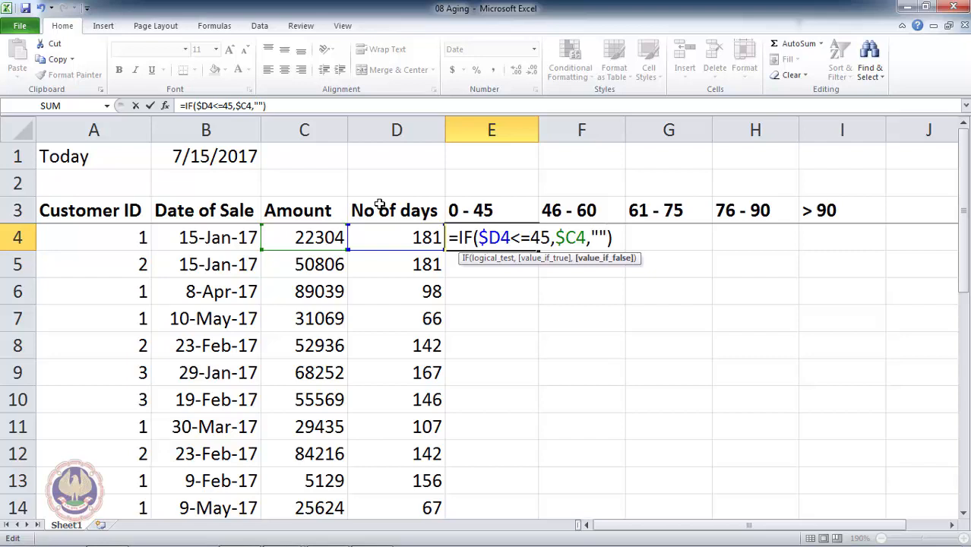
key(Return)
key(Up)
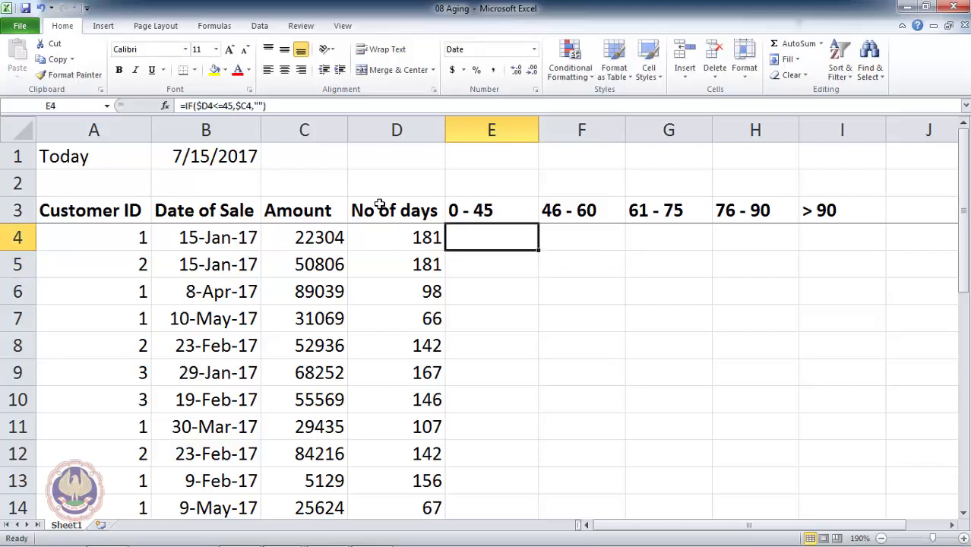
- Copy the E4 formula down the 0 - 45 column through cell E23
key(ctrl+c)
key(Left)
key(ctrl+Down)
key(Down)
key(Up)
key(Right)
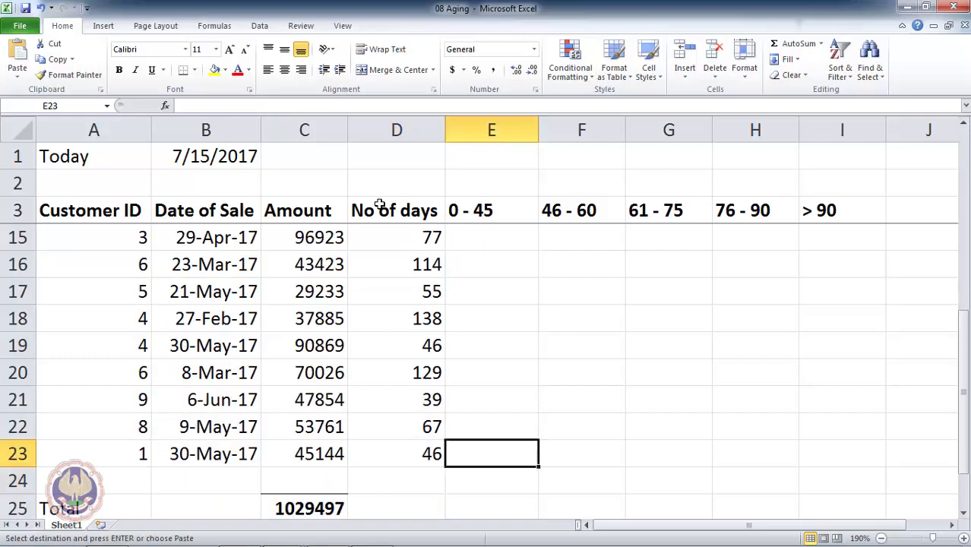
key(ctrl+shift+Up)
key(Return)
- Examine the copied formulas and results in the lower rows of the 0 - 45 column
key(Down)
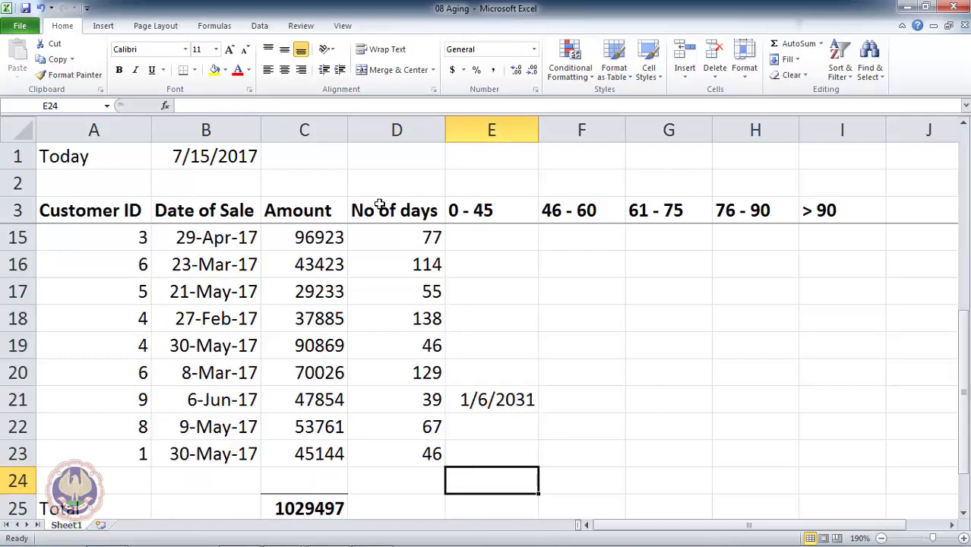
key(Up)
key(Up)
key(Up)
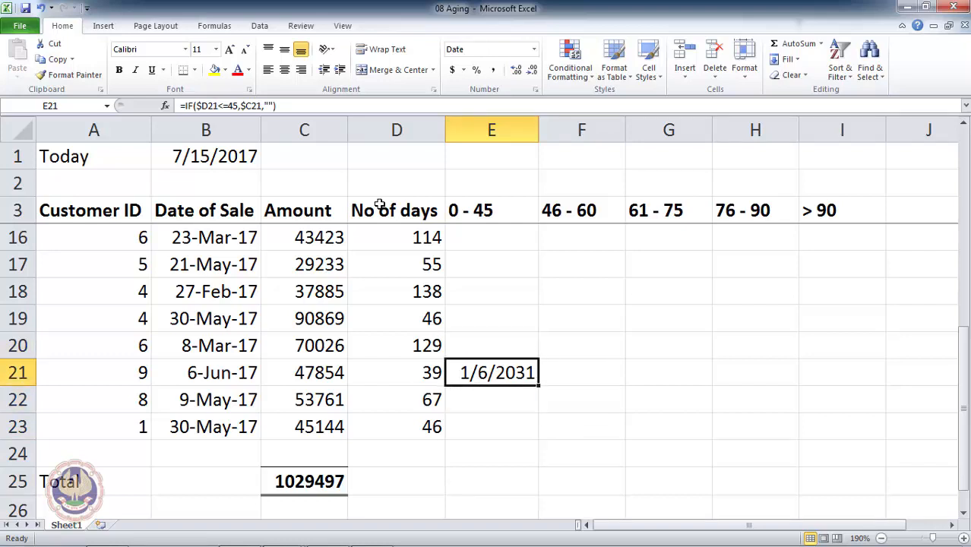
key(Up)
key(Up)
key(Up)
key(Up)
key(Up)
key(Up)
key(Up)
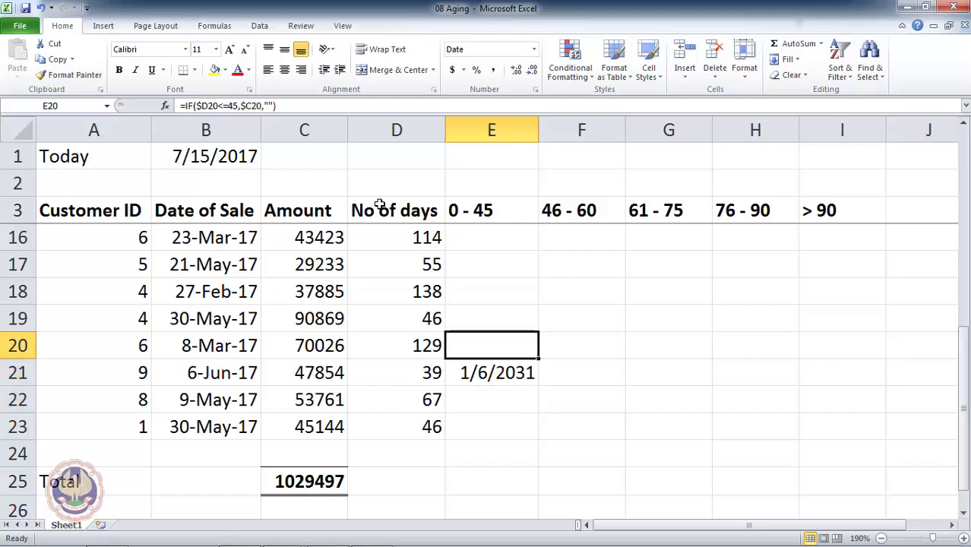
key(Down)
key(Down)
key(Down)
key(Down)
key(Down)
key(Down)
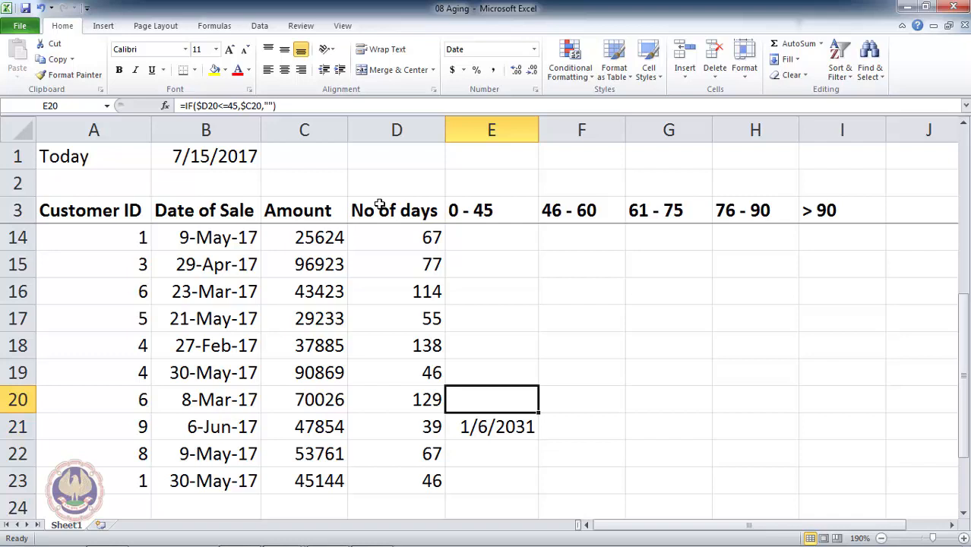
- Set the number format of columns E through I to General
key(ctrl+space)
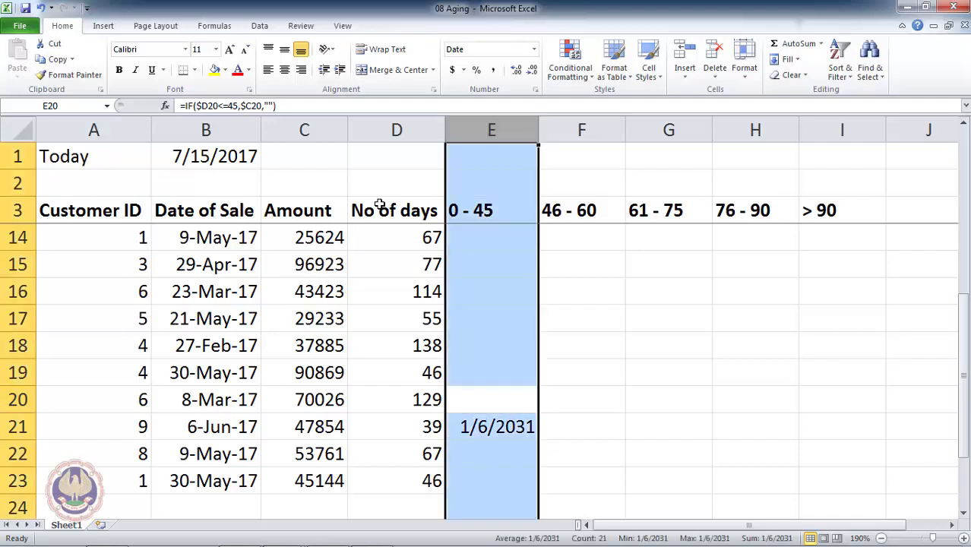
key(shift+Right)
key(shift+Right)
key(shift+Right)
key(shift+Right)
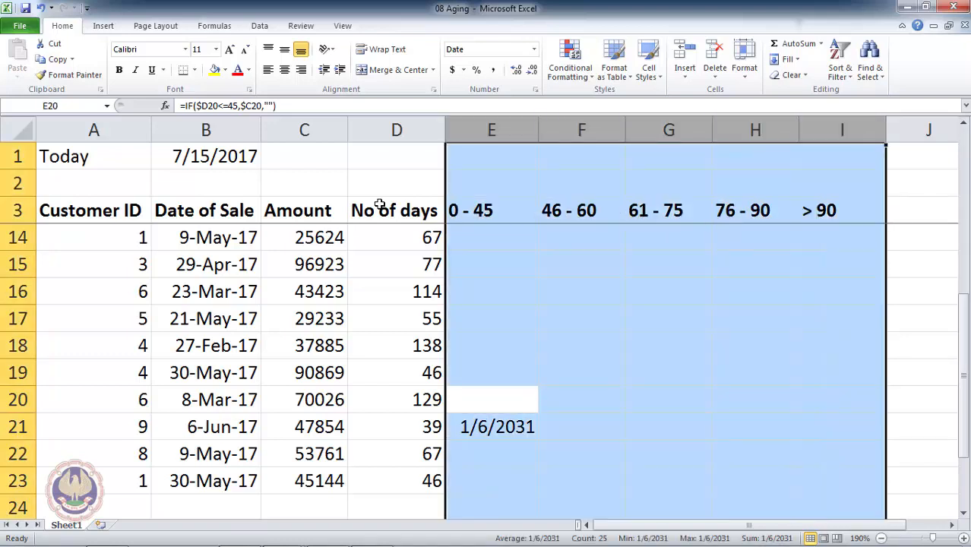
click(534, 49)
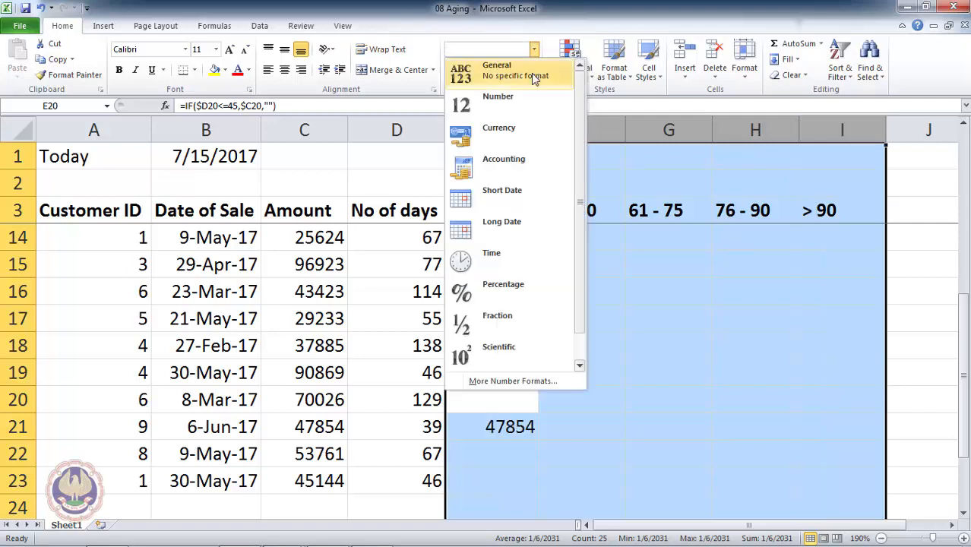
click(535, 79)
- Compare the amount, number of days and 0 - 45 bucket result in row 21
key(Down)
key(Up)
key(Down)
key(Left)
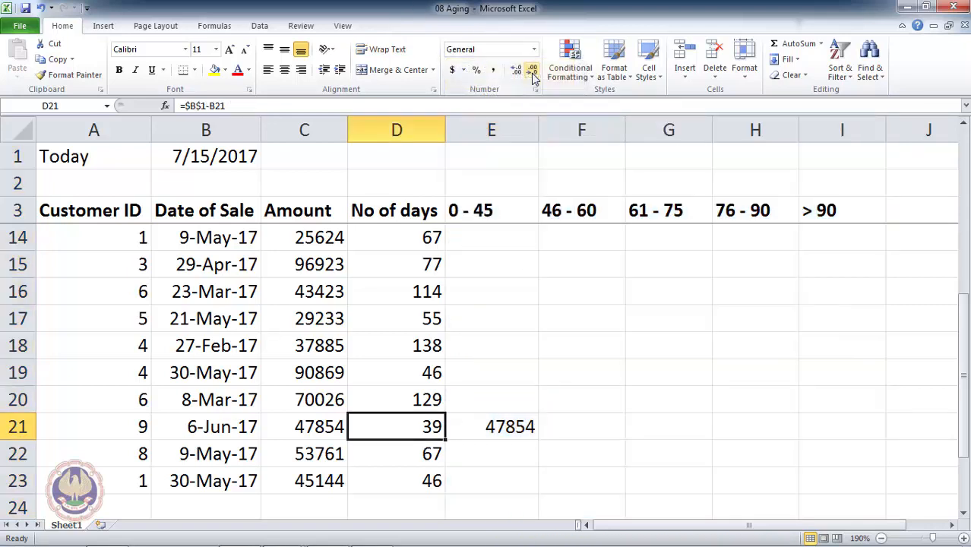
key(Right)
key(Down)
key(Down)
key(Up)
key(Up)
key(Left)
key(Left)
key(Left)
key(Right)
key(Right)
key(Right)
- Copy the E4 formula into cell F4 for the 46 - 60 bucket
key(ctrl+Up)
key(Down)
key(Down)
key(Up)
key(Up)
key(Down)
key(ctrl+c)
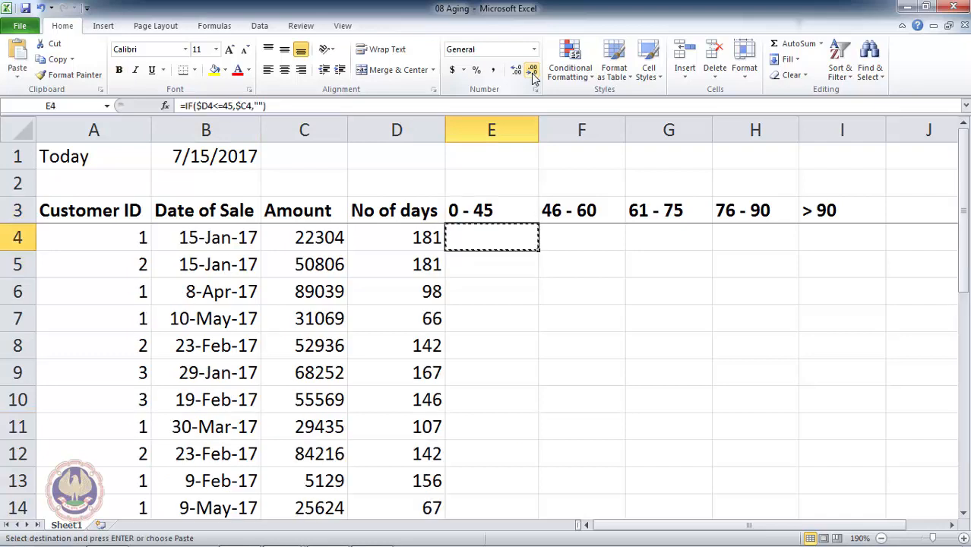
key(Right)
key(Return)
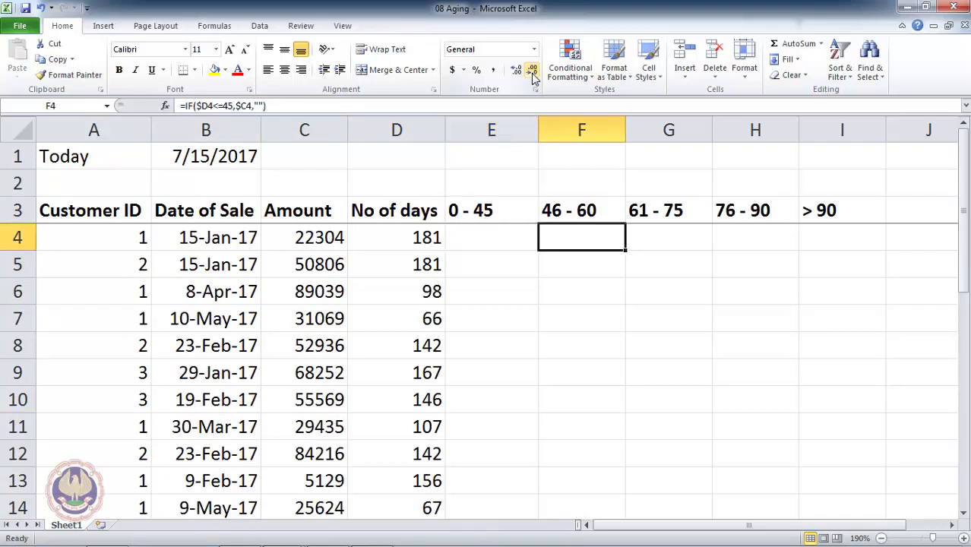
- Insert an opening AND function before $D4 in the IF test of the formula in F4
key(F2)
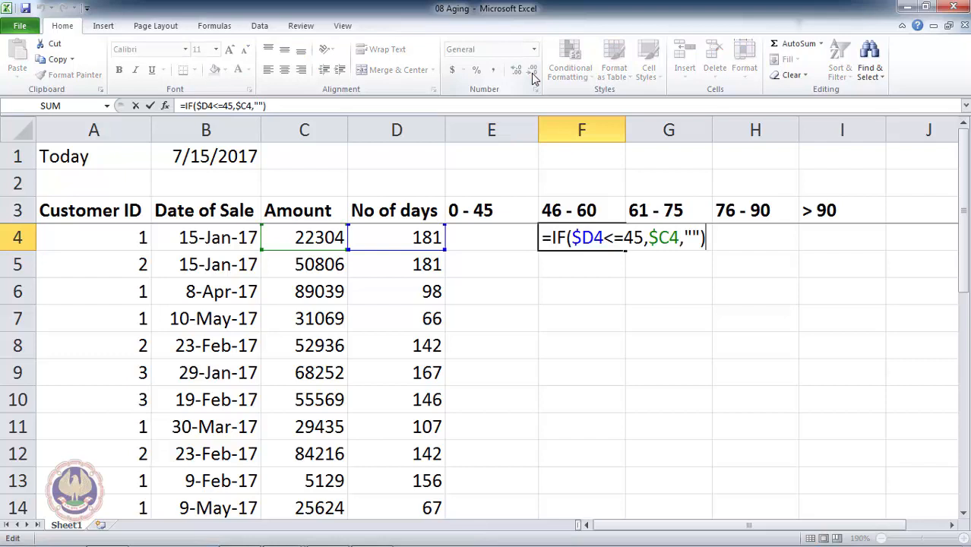
key(Left)
key(Left)
key(Left)
key(Left)
key(Left)
key(Left)
key(Left)
key(Left)
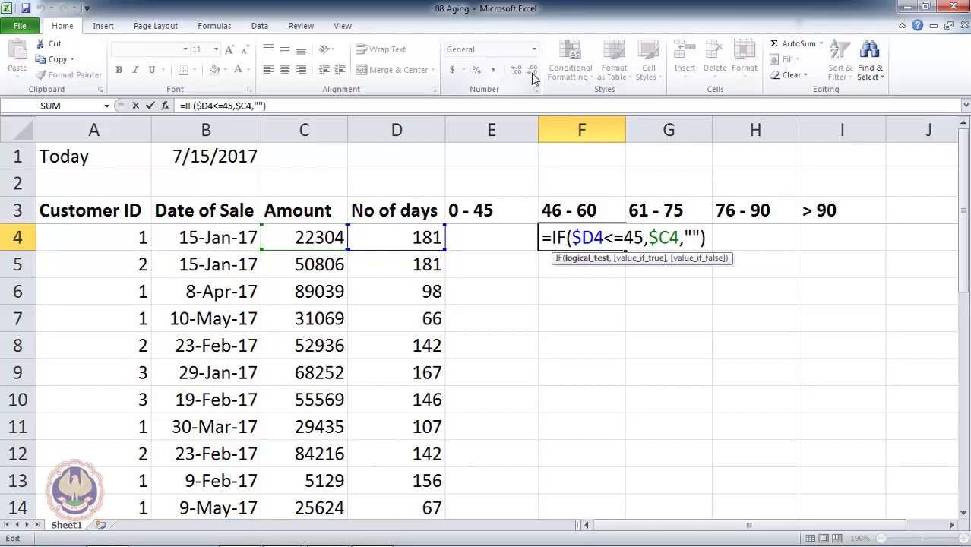
key(shift+Left)
key(shift+Left)
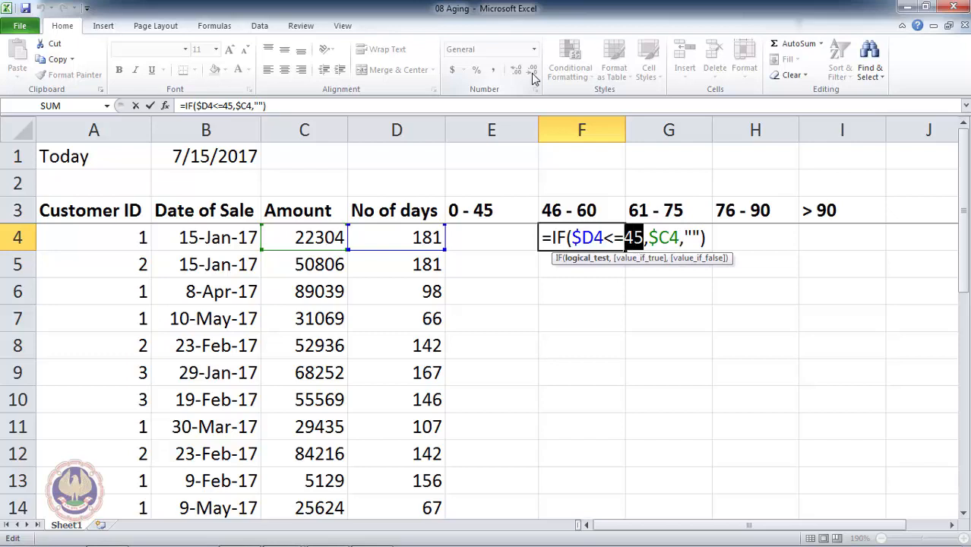
key(Left)
key(Left)
key(Left)
key(Left)
key(Left)
key(Left)
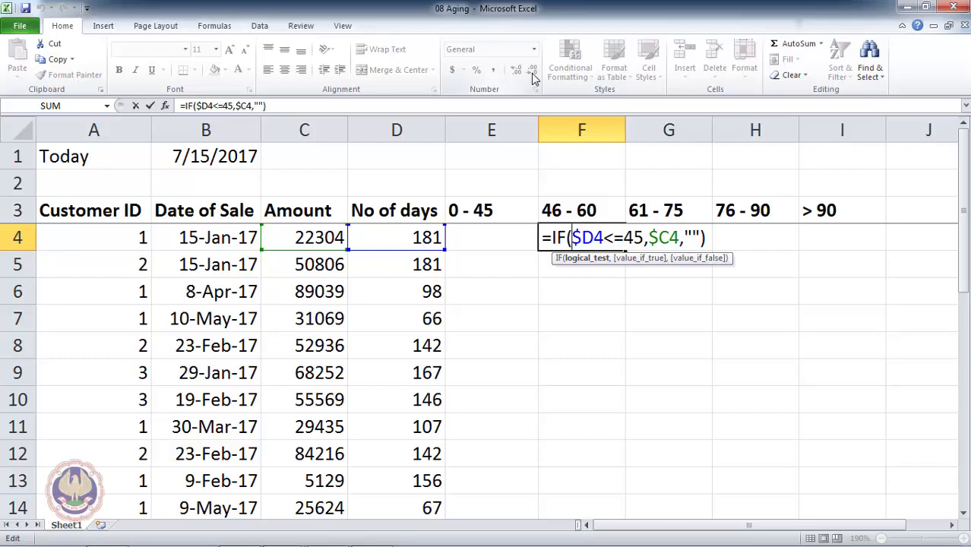
key(Right)
key(Right)
key(Right)
key(Right)
key(Right)
key(Right)
key(Right)
key(Left)
key(Left)
key(Left)
key(Left)
key(Left)
key(Left)
key(Left)
key(Right)
key(Left)
text(and()
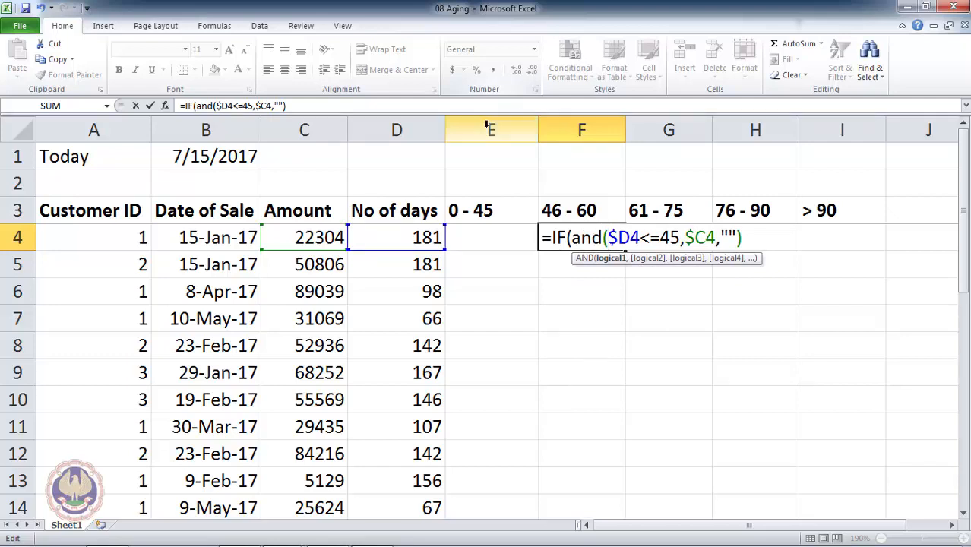
- Add $D4>45 as the first condition of the AND function in F4, with a column-absolute reference to the number of days
click(418, 240)
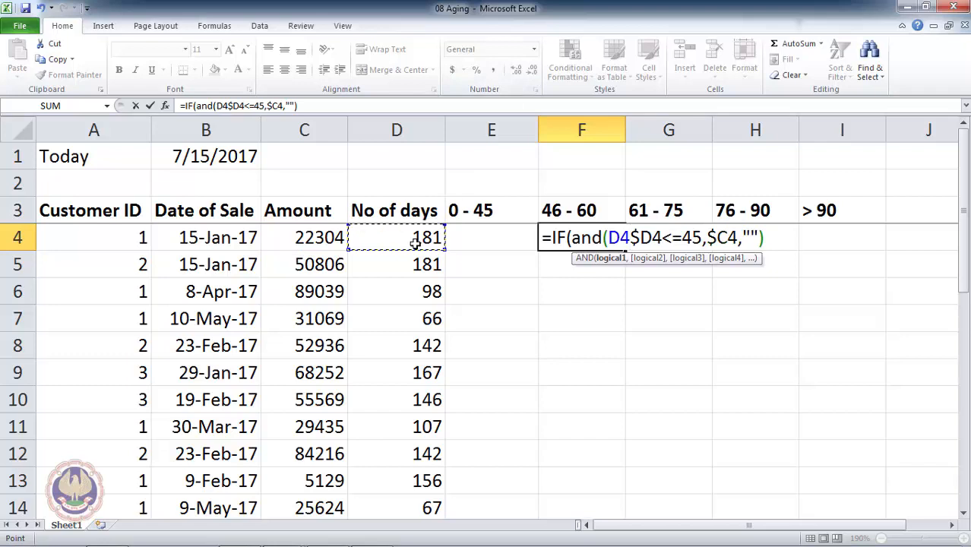
key(F4)
key(F4)
key(F4)
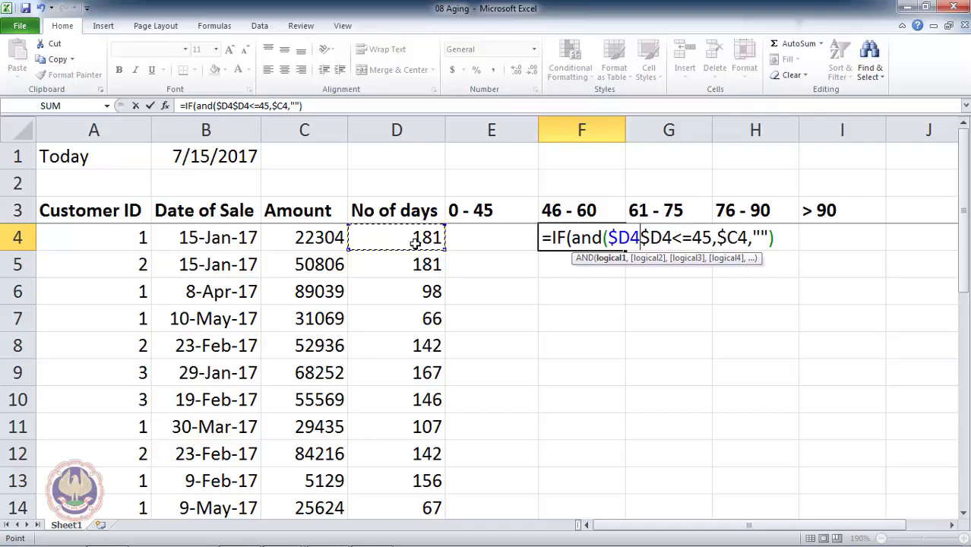
text(>45)
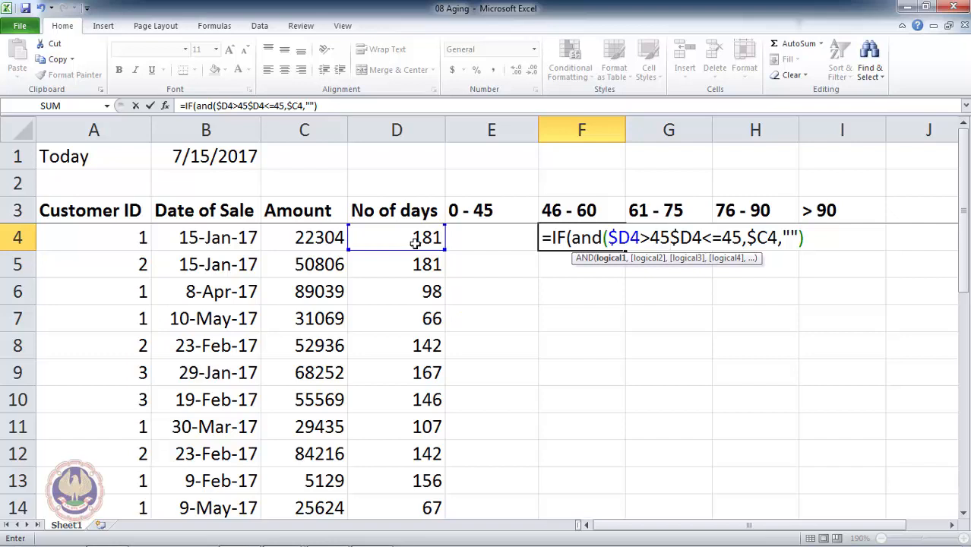
text(,)
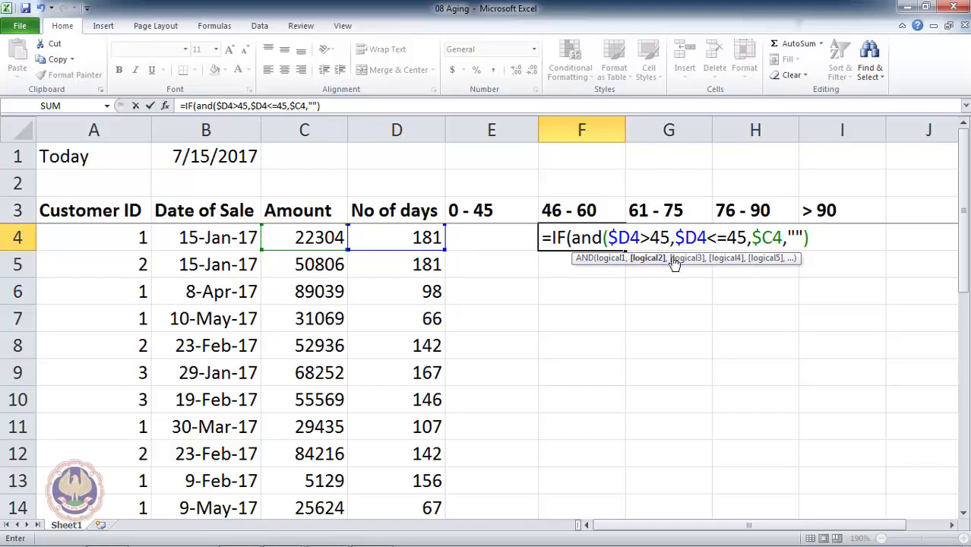
- Set the second condition in F4 to $D4<=60, close the AND function and commit the formula
click(648, 262)
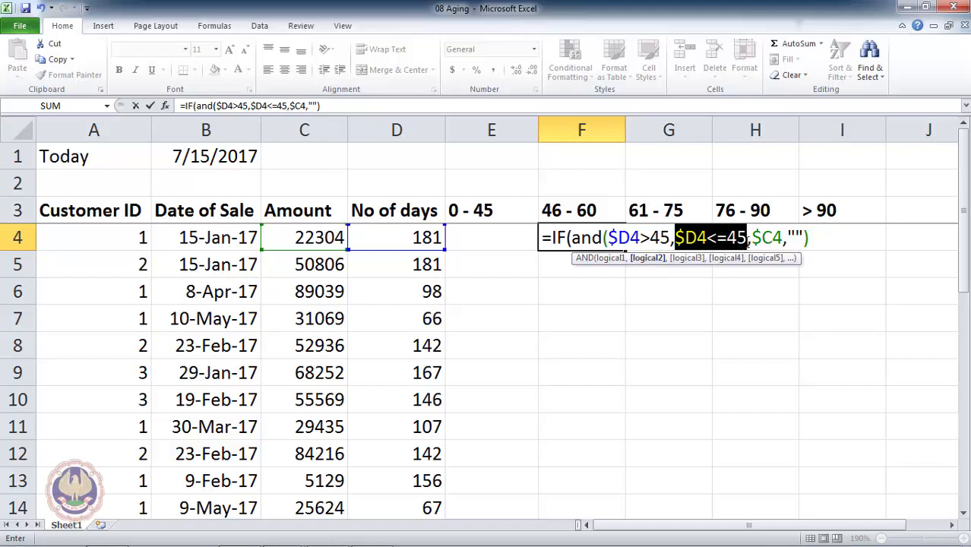
click(746, 238)
key(BackSpace)
key(BackSpace)
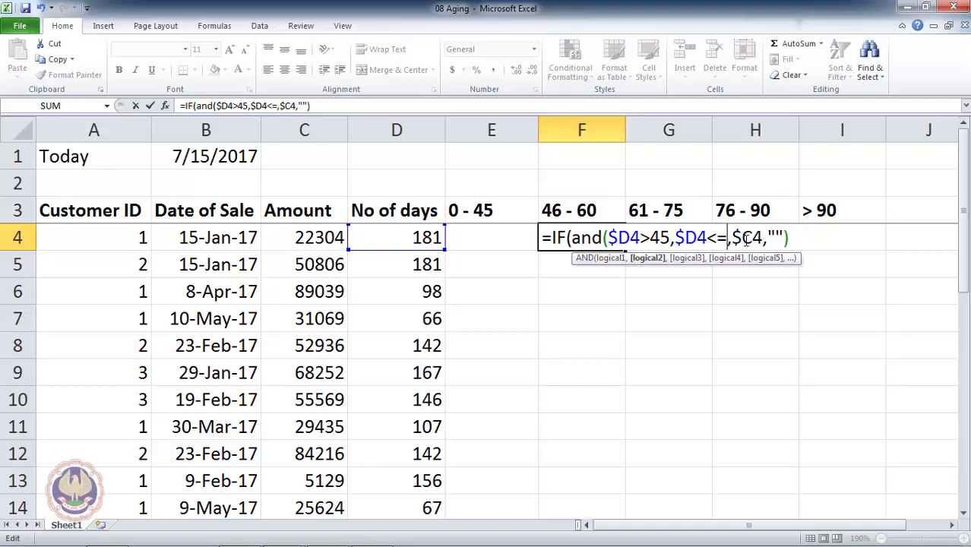
text(60)
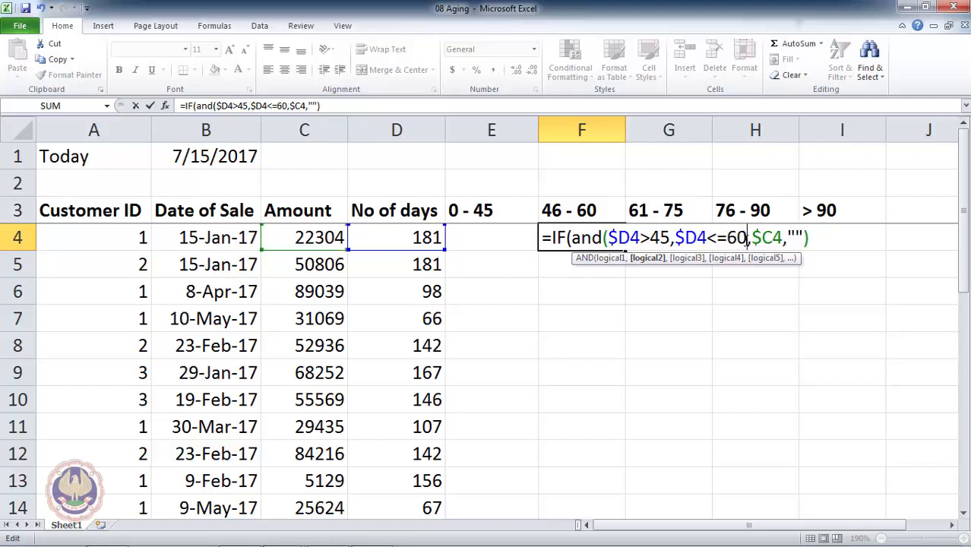
text())
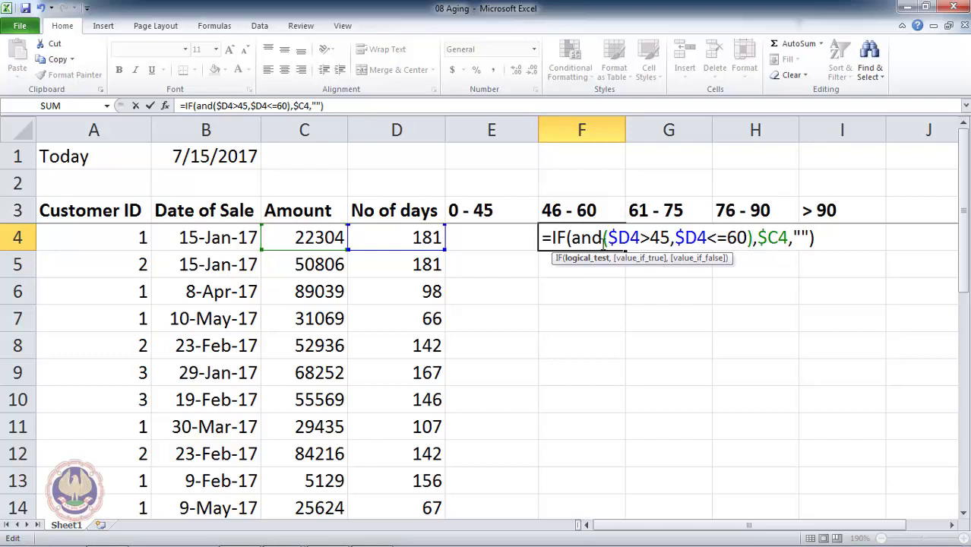
click(599, 258)
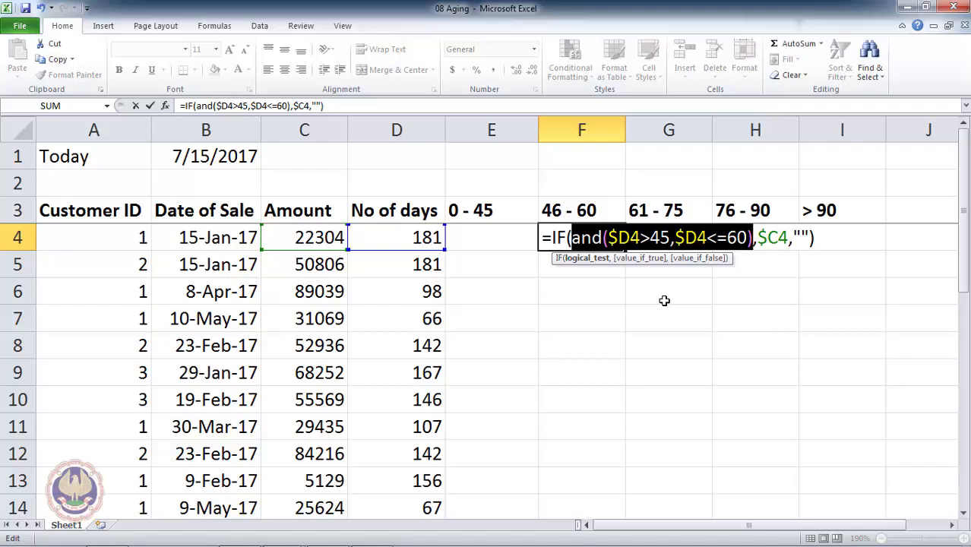
click(799, 238)
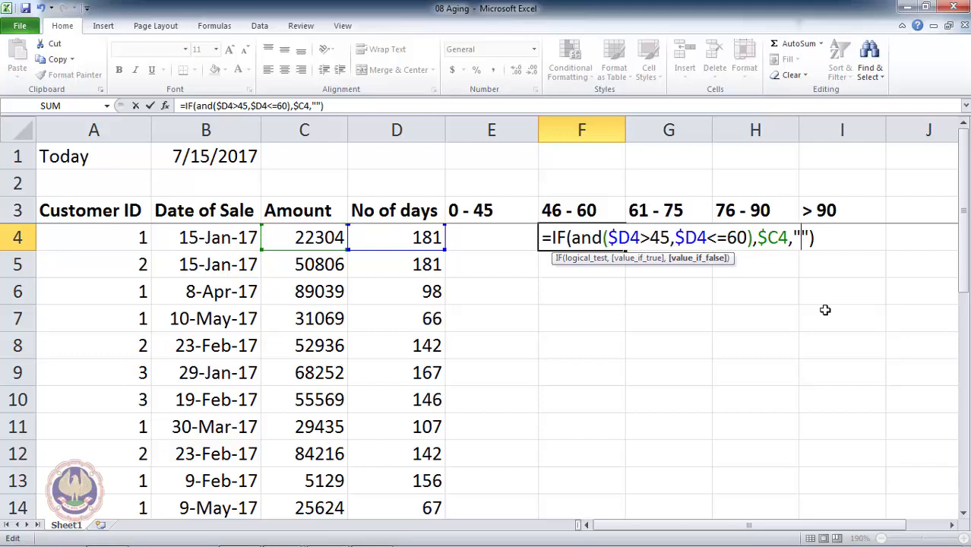
key(Return)
- Copy the F4 formula down the 46 - 60 column through row 23
key(Up)
key(ctrl+c)
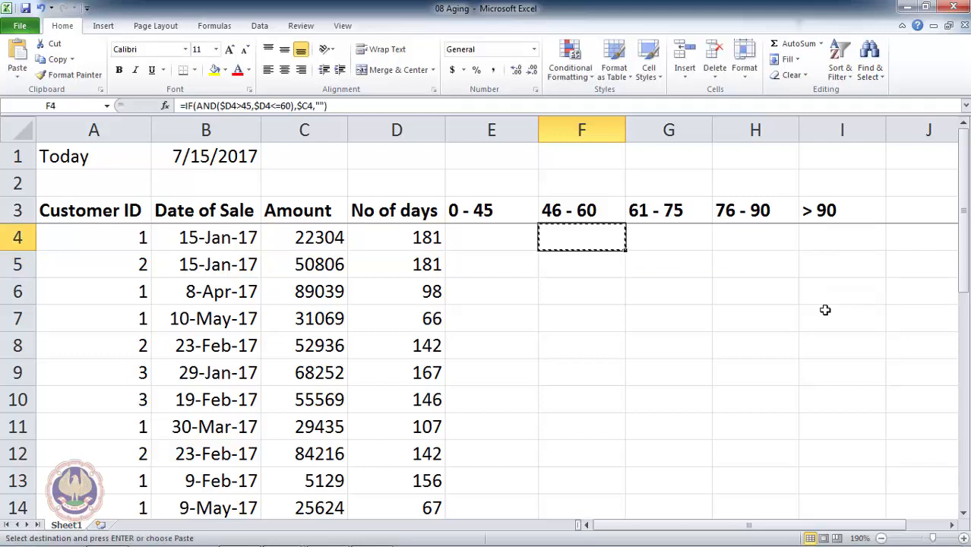
key(Left)
key(ctrl+Down)
key(Right)
key(ctrl+shift+Up)
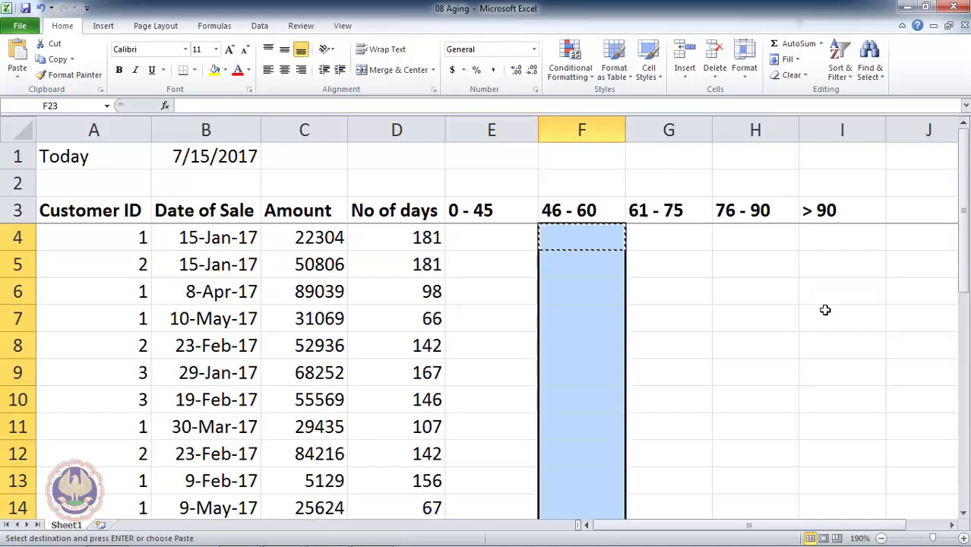
key(Return)
- Examine the copied formulas and bucket results down the 46 - 60 column
key(Down)
key(Up)
key(Up)
key(Down)
key(Up)
key(Up)
key(Up)
key(Up)
key(Up)
key(Up)
key(Up)
key(Up)
key(Up)
key(Up)
key(Up)
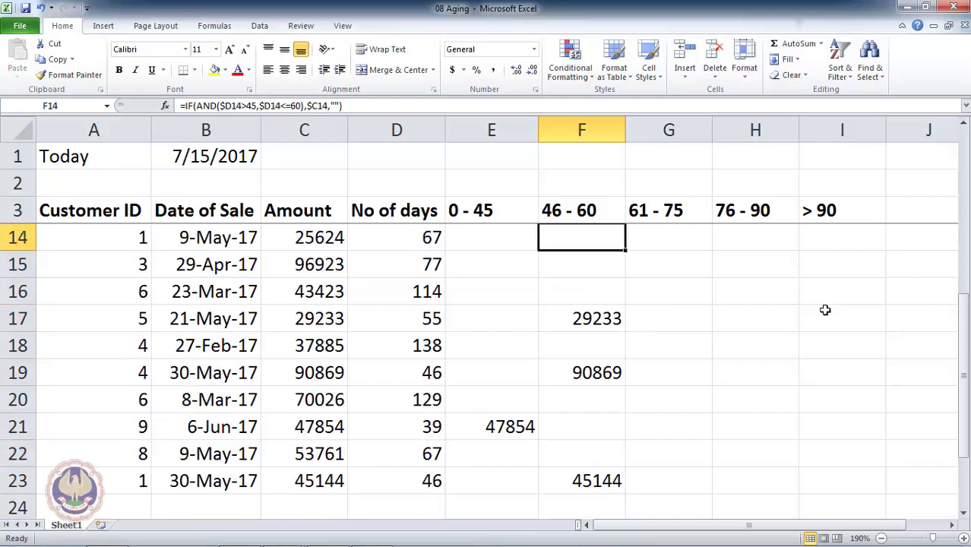
key(Up)
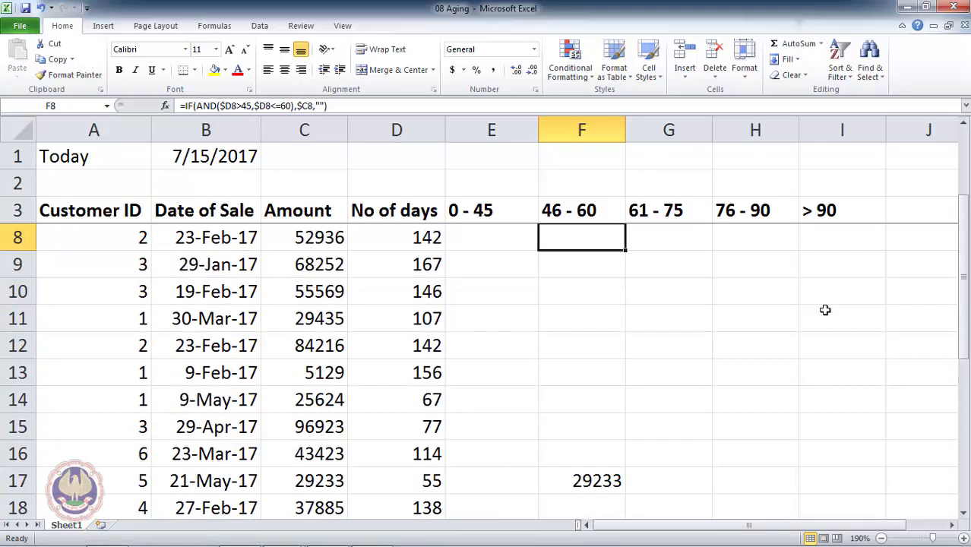
key(Down)
key(Down)
key(Down)
key(Down)
key(Down)
key(Down)
key(Down)
key(Down)
key(Down)
key(Down)
key(Down)
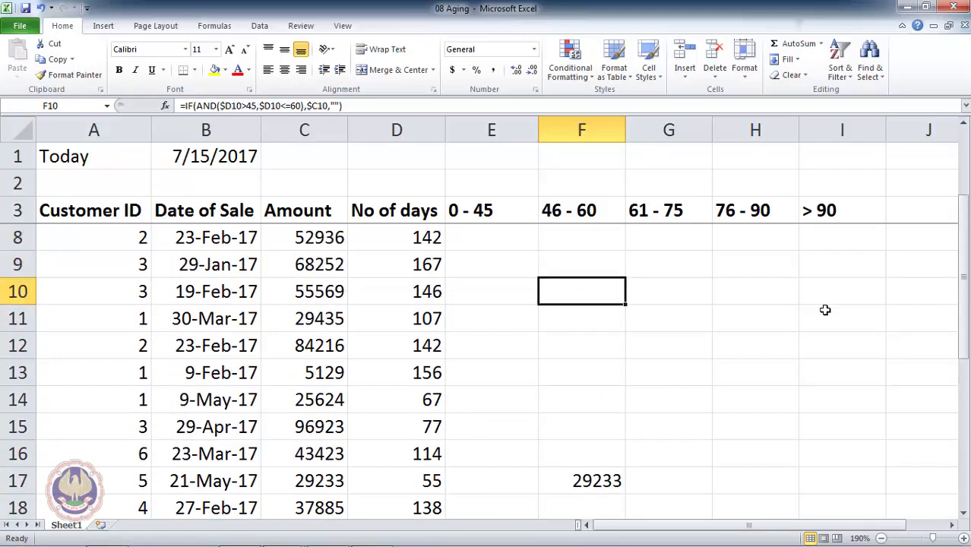
key(Down)
key(Down)
key(Down)
key(Down)
key(Down)
key(Up)
key(Up)
key(Up)
key(Up)
key(Up)
key(Up)
key(Up)
key(Up)
key(Up)
key(Up)
key(Up)
key(Up)
key(Up)
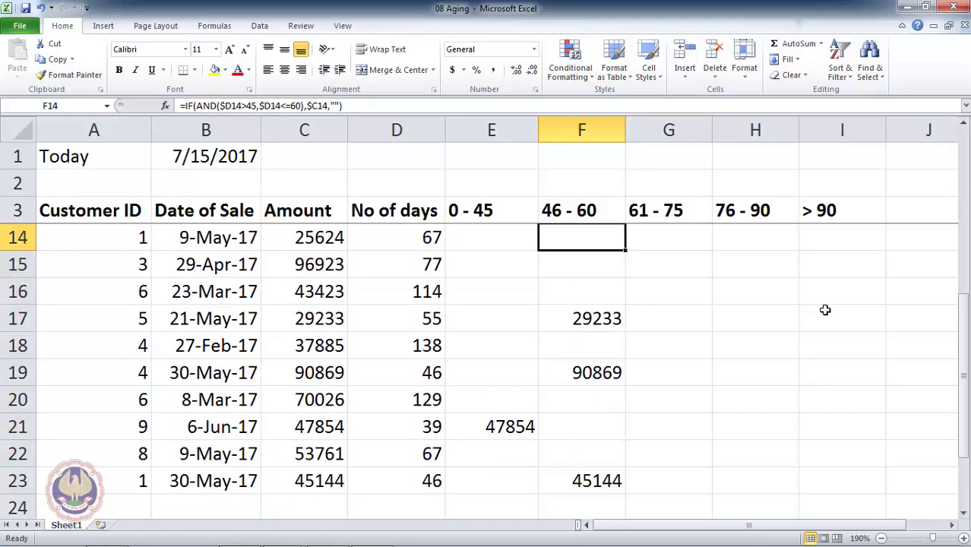
key(Up)
key(Up)
key(Up)
key(Up)
key(Up)
key(Up)
key(Up)
key(Up)
key(Up)
key(Up)
key(Down)
key(Down)
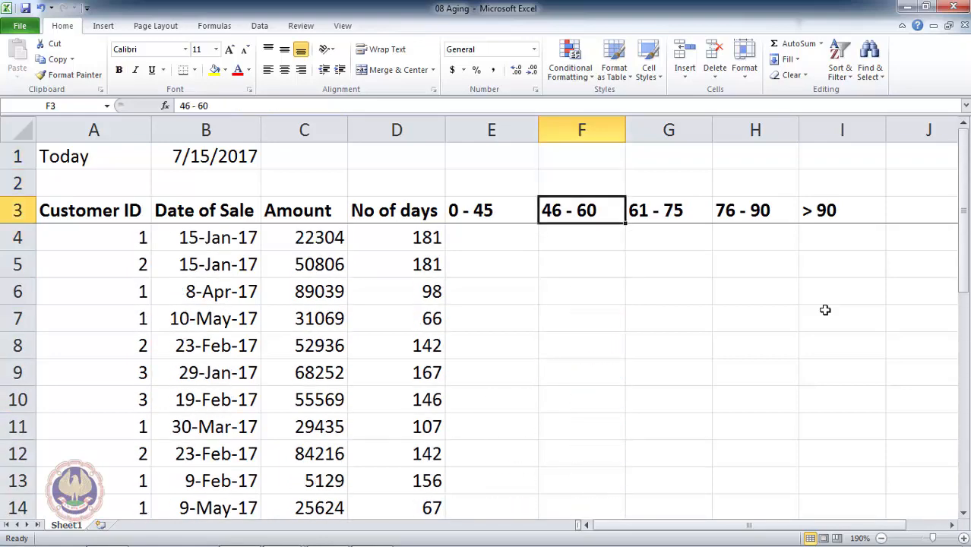
- Copy the F4 formula into cell G4 for the 61 - 75 bucket
key(Down)
key(ctrl+c)
key(Right)
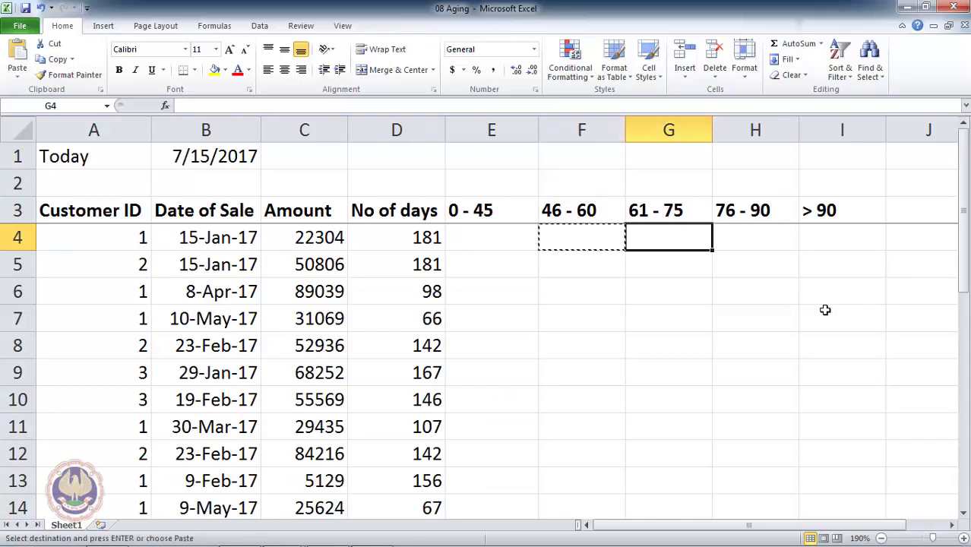
key(Return)
- Change the first AND condition of the G4 formula to $D4>60
key(F2)
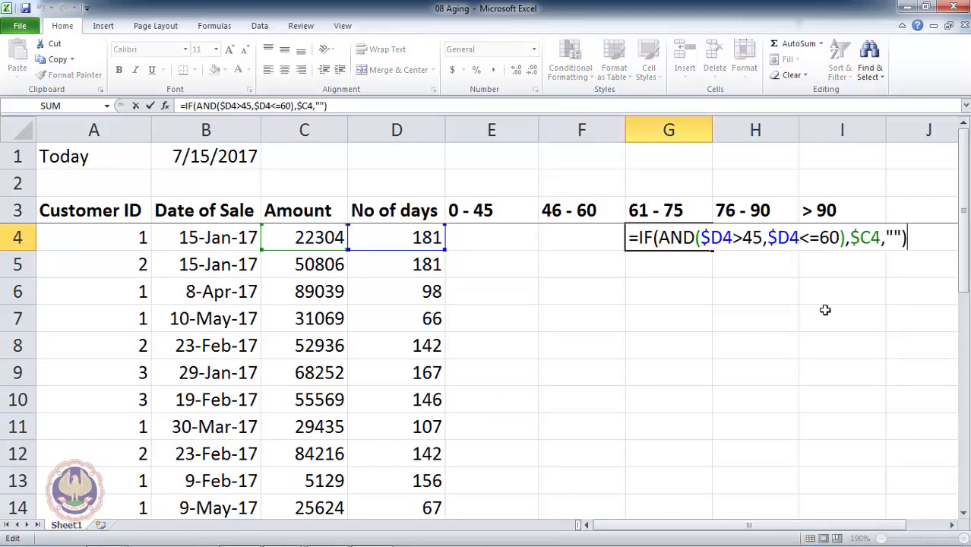
key(Left)
key(Left)
key(Left)
key(Left)
key(Left)
key(Left)
key(Left)
key(Left)
key(Left)
key(Left)
key(Left)
key(Left)
key(Left)
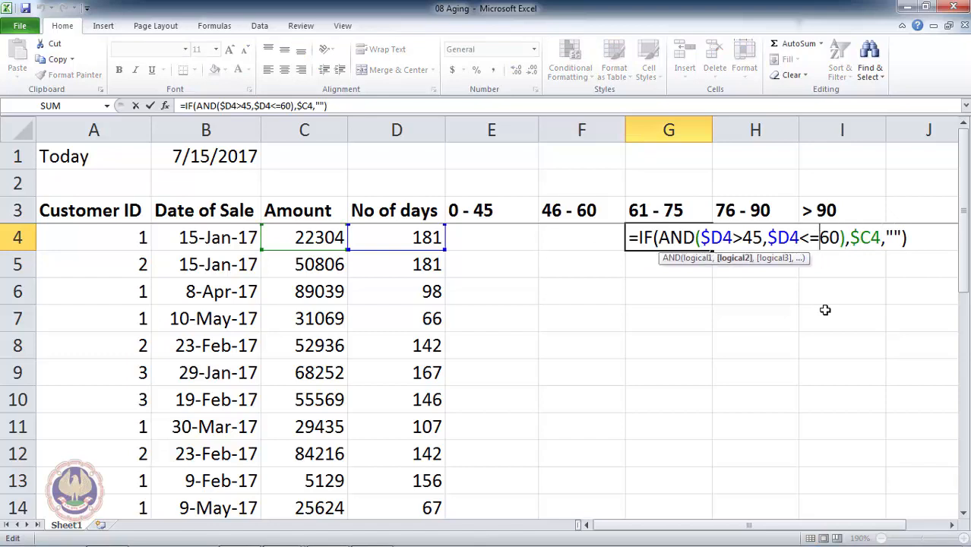
key(Left)
key(Left)
key(Left)
key(Left)
key(shift+Left)
key(shift+Left)
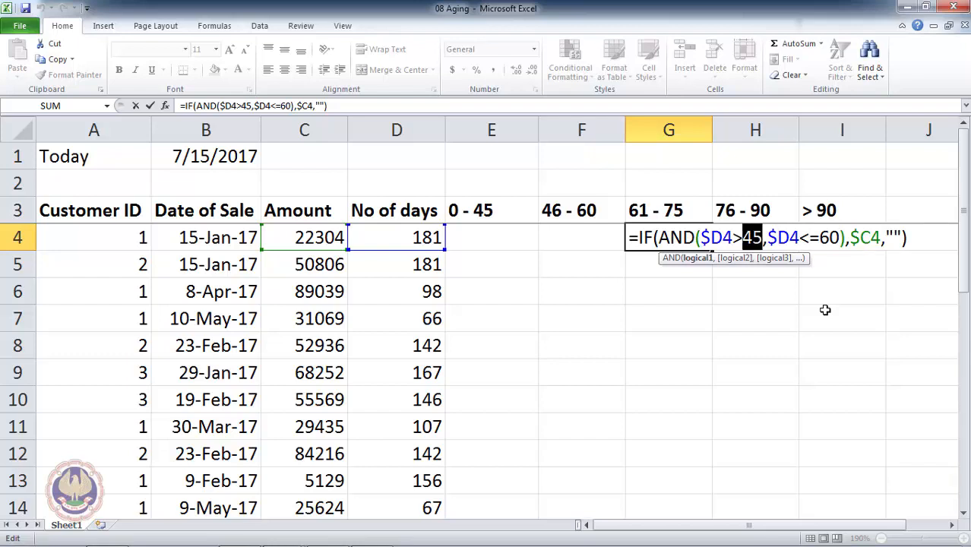
text(60)
- Change the second AND condition of the G4 formula to $D4<=75 and commit it
key(Right)
key(Right)
key(Right)
key(Right)
key(Right)
key(Right)
key(Right)
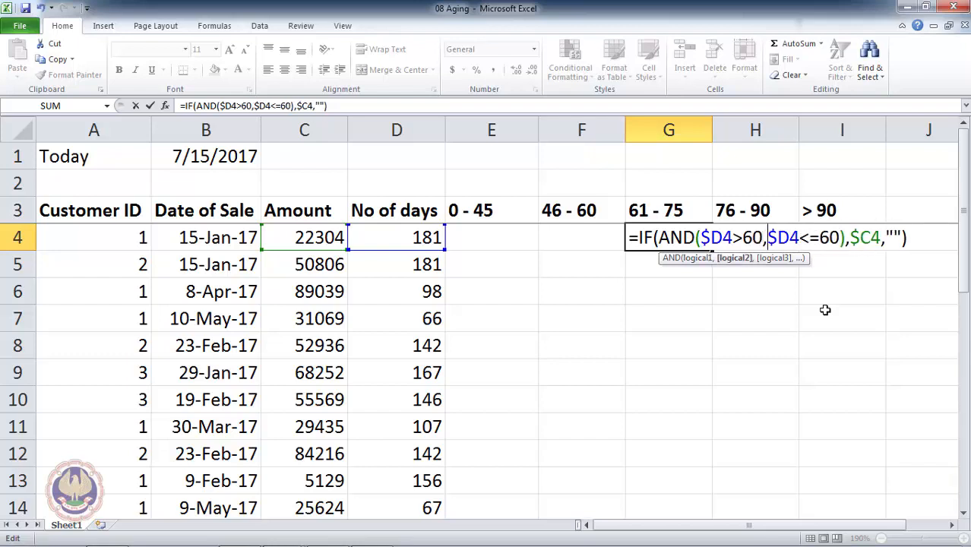
key(Left)
key(shift+Right)
key(shift+Right)
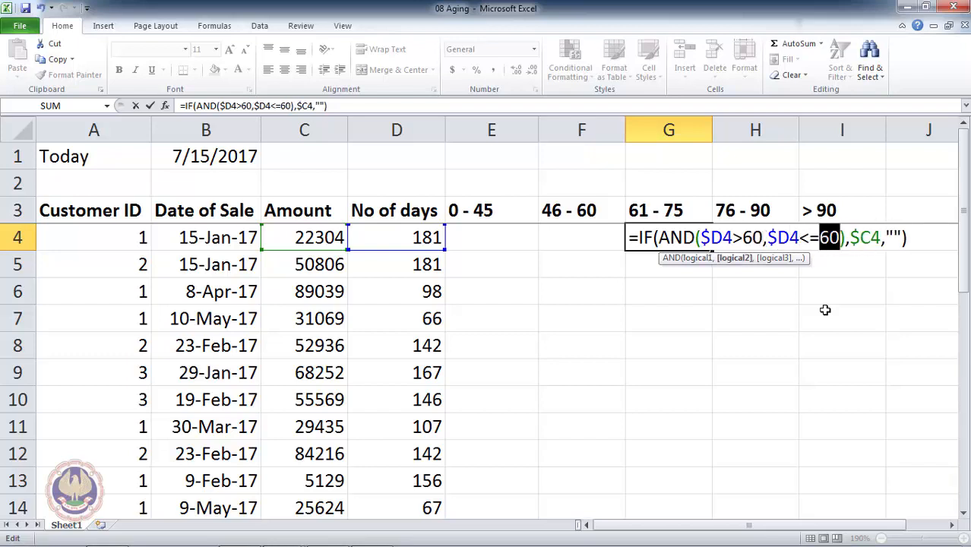
text(75)
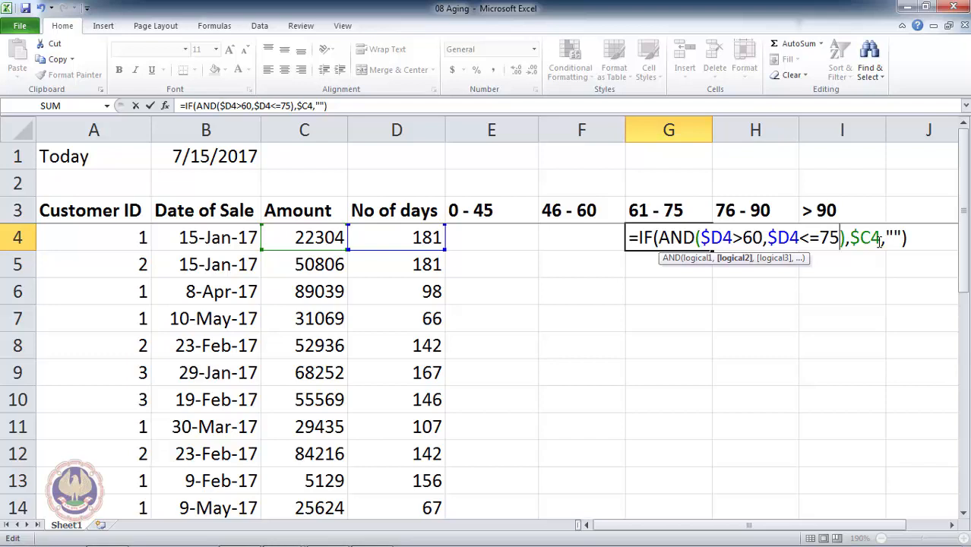
key(Return)
- Copy the G4 formula down the 61 - 75 column through row 23
key(Up)
key(ctrl+c)
key(Left)
key(ctrl+Down)
key(Right)
key(ctrl+shift+Up)
key(Return)
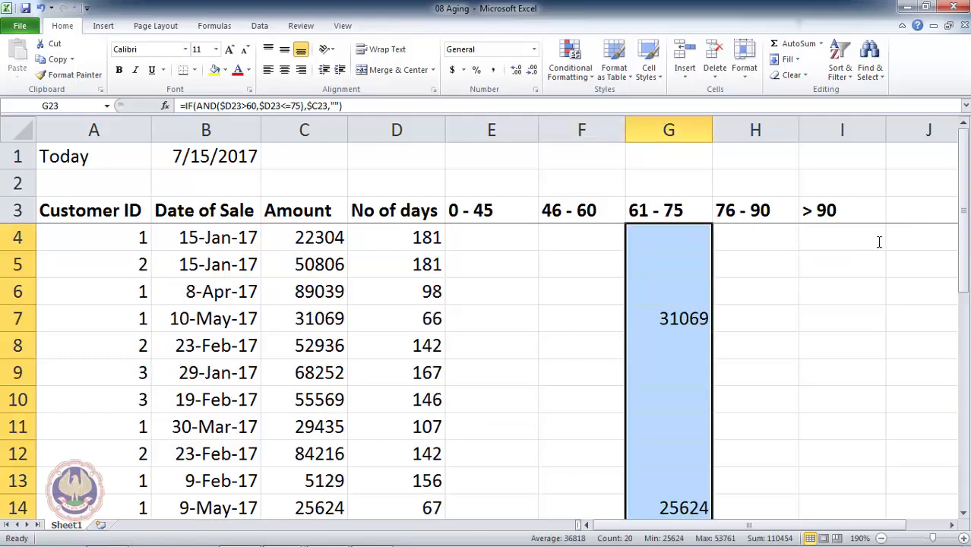
- Review the 61 - 75 column's results against the number of days for each sale
key(Down)
key(Up)
key(Up)
key(Up)
key(Down)
key(Up)
key(Up)
key(Up)
key(Up)
key(Up)
key(Up)
key(Up)
key(Up)
key(Up)
key(Up)
key(Up)
key(Up)
key(Down)
key(Down)
key(Down)
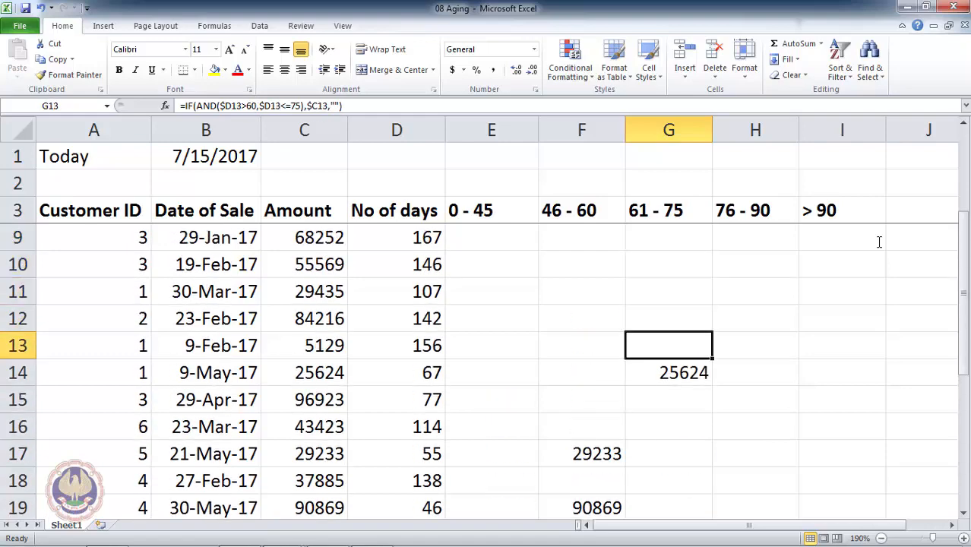
key(Up)
key(Up)
key(Up)
key(Up)
key(Up)
key(Up)
key(Up)
key(Down)
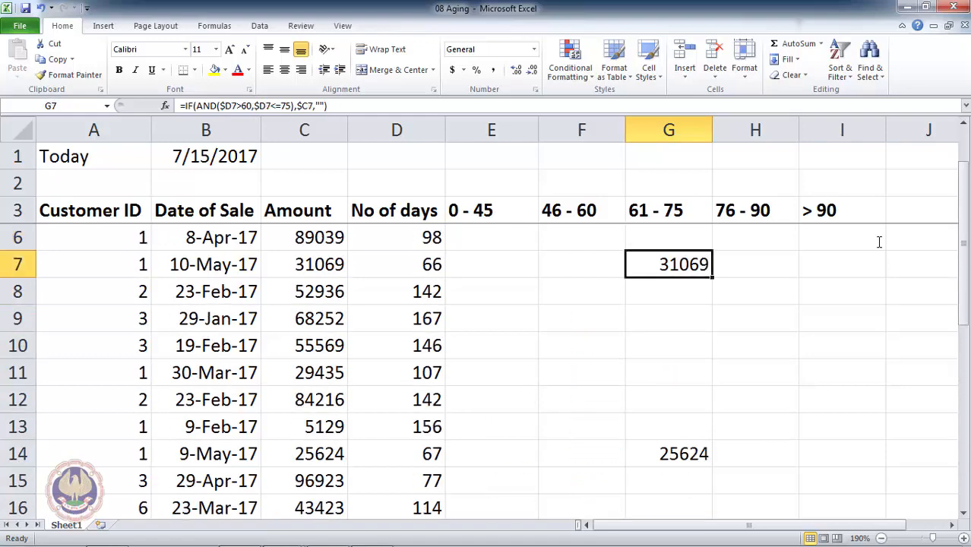
key(Up)
key(Up)
key(Up)
key(Up)
key(Up)
key(Down)
key(Down)
- Copy the G4 formula into cell H4 for the 76 - 90 bucket
key(Right)
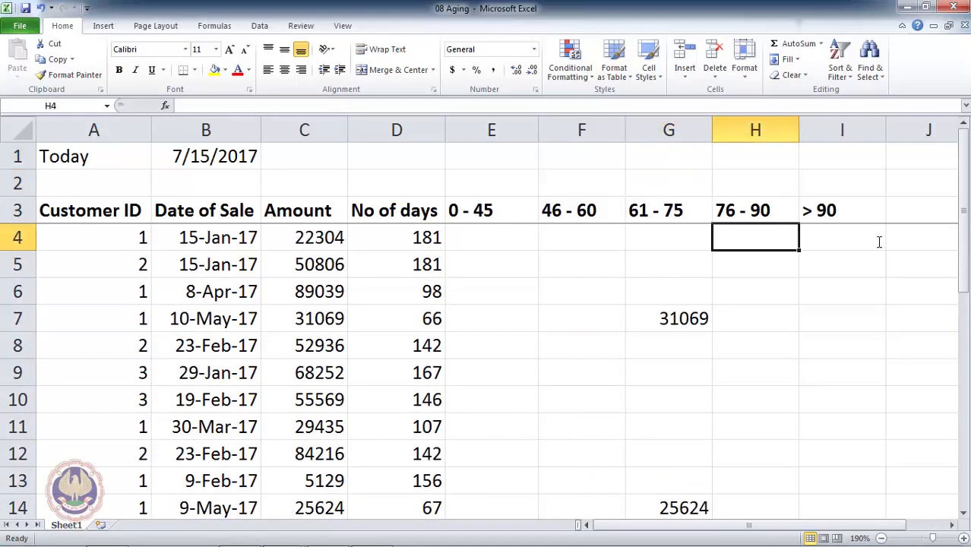
key(Left)
key(ctrl+c)
key(Right)
key(ctrl+v)
- Change the first AND condition of the H4 formula to $D4>75
key(F2)
key(Up)
key(Right)
key(Right)
key(Right)
key(Right)
key(Right)
key(Right)
key(Right)
key(Right)
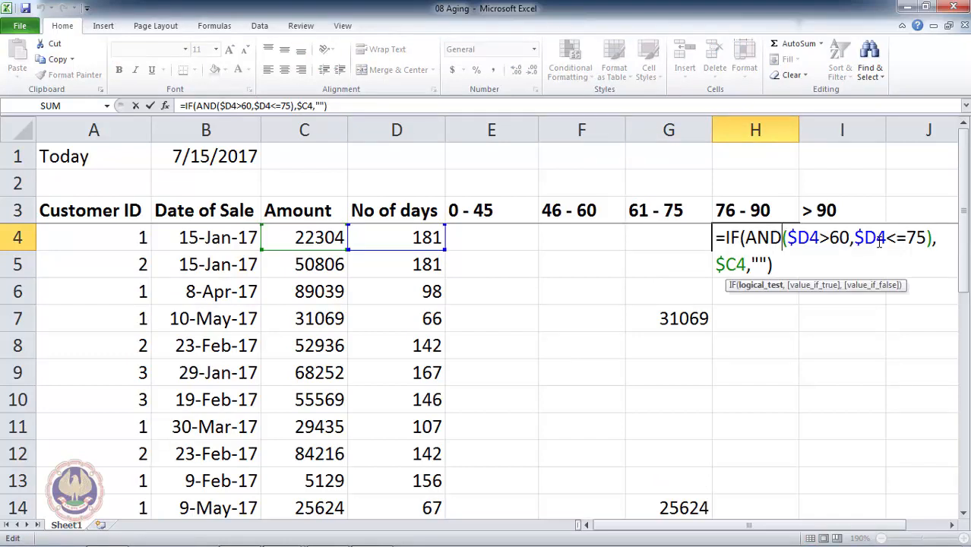
key(shift+Left)
key(shift+Left)
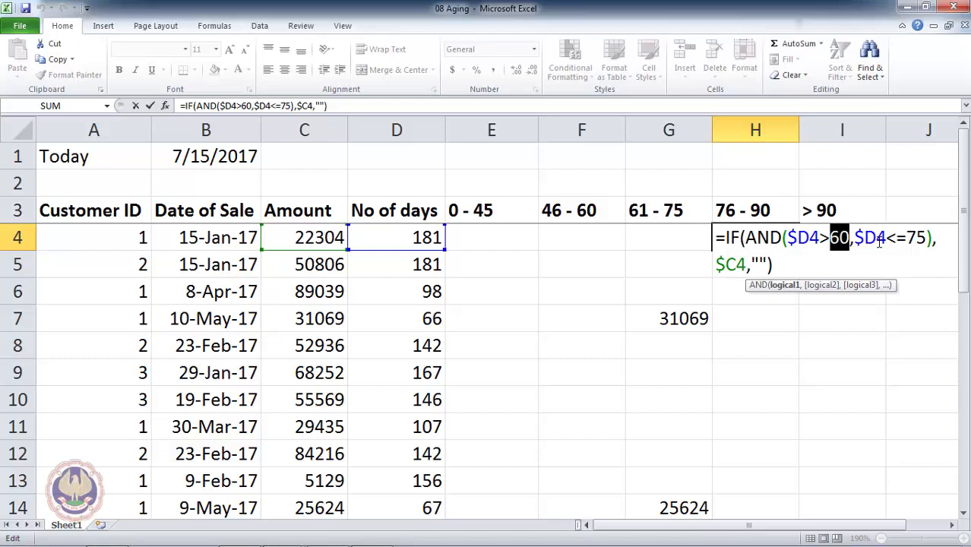
text(75)
- Change the second AND condition of the H4 formula to $D4<=90 and commit it
key(Right)
key(Right)
key(Right)
key(Right)
key(Right)
key(Right)
key(Right)
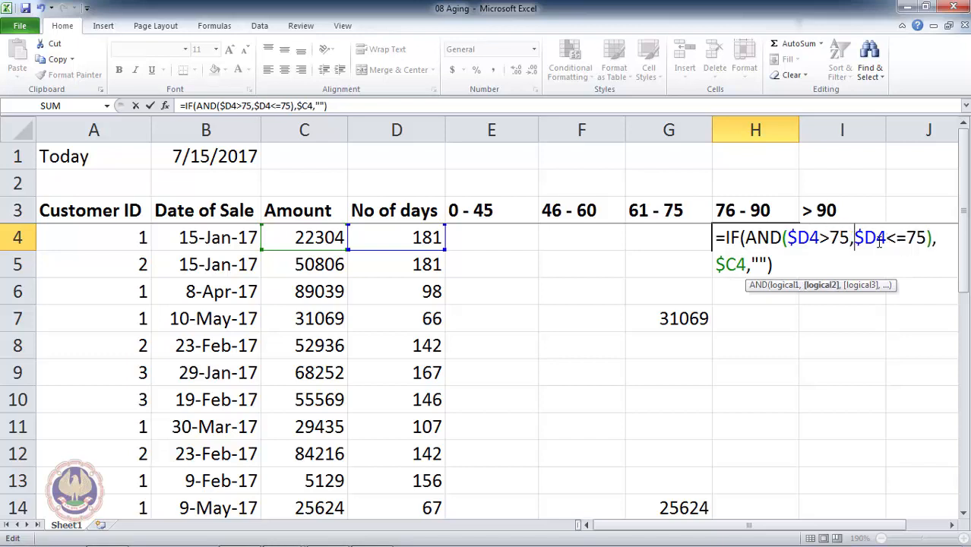
key(Left)
key(shift+Right)
key(shift+Right)
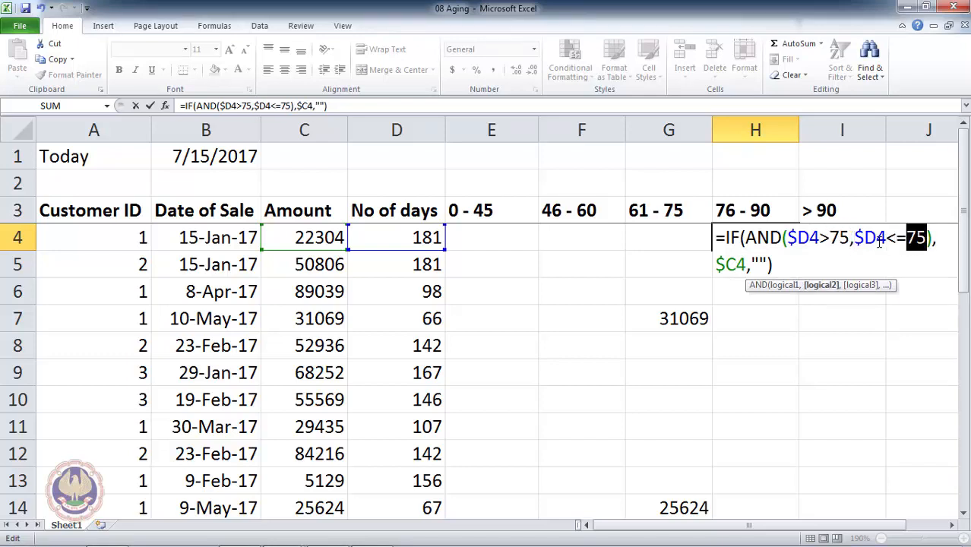
text(90)
key(Return)
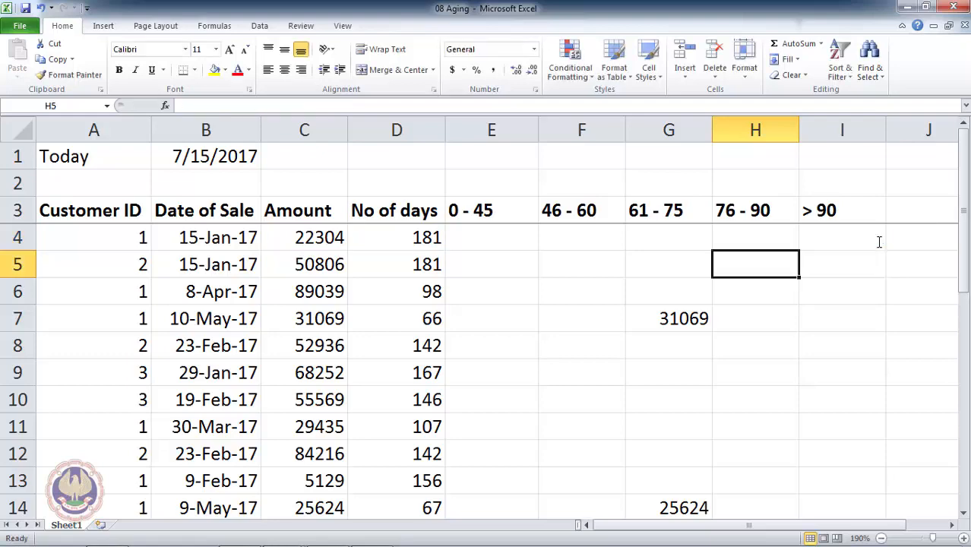
- Copy the H4 formula down the 76 - 90 column through row 23
key(Up)
key(ctrl+c)
key(Left)
key(ctrl+Down)
key(Right)
key(ctrl+shift+Up)
key(ctrl+v)
- Check the 76 - 90 column's results row by row against the number of days
key(Down)
key(Up)
key(ctrl+Up)
key(Down)
key(Down)
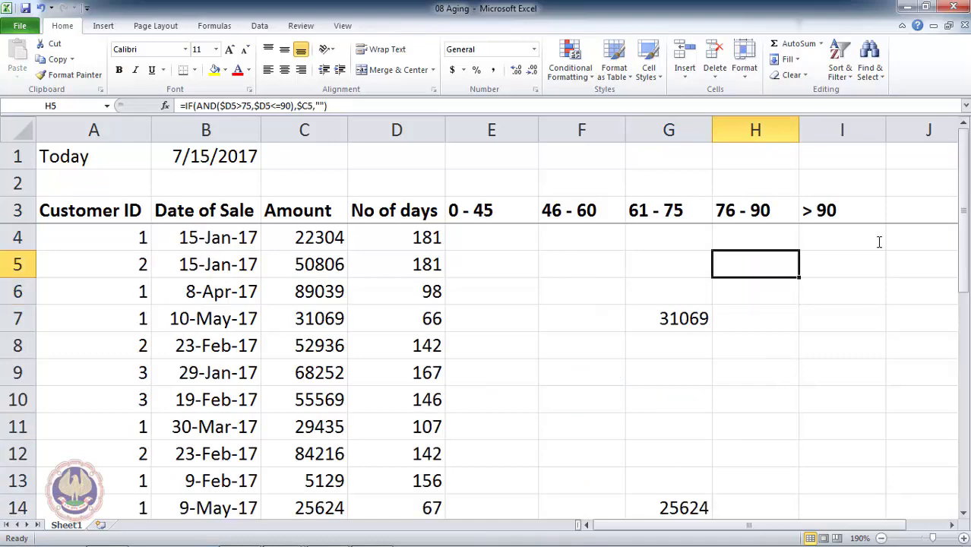
key(Down)
key(Down)
key(Down)
key(Down)
key(Down)
key(Down)
key(Down)
key(Down)
key(Down)
key(Down)
key(Down)
key(Down)
key(Down)
key(Up)
key(Up)
key(Up)
key(Up)
key(Left)
key(Down)
key(Left)
key(Left)
key(Right)
key(Right)
key(Right)
key(Down)
key(Down)
key(Down)
key(Down)
key(Down)
key(Down)
key(Down)
key(Down)
key(Down)
key(Down)
key(Down)
key(Down)
key(Down)
key(Down)
key(Down)
key(Down)
- Copy the H4 formula into cell I4 for the > 90 bucket
key(ctrl+Up)
key(ctrl+Up)
key(Down)
key(Down)
key(Up)
key(ctrl+c)
key(Right)
key(Return)
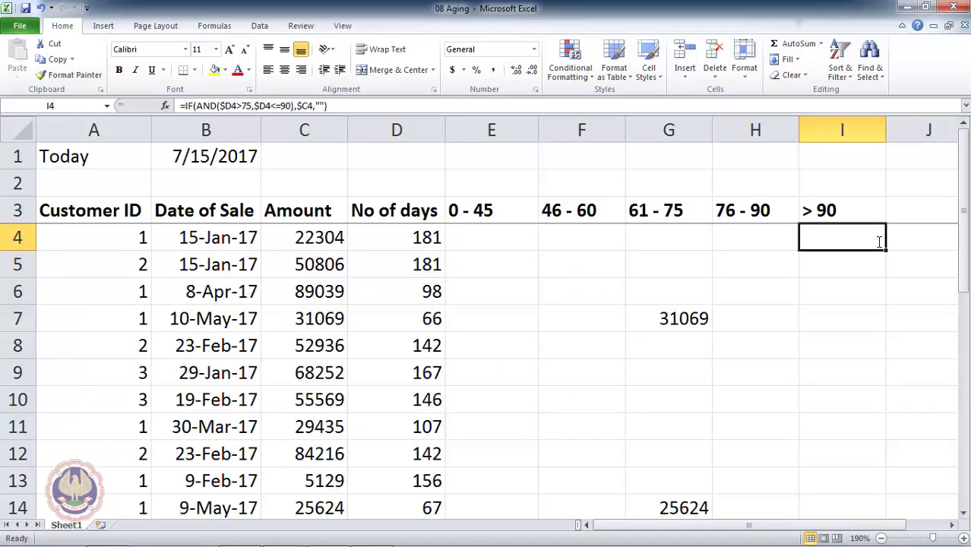
- Change the first AND condition of the I4 formula to $D4>90
key(F2)
key(Up)
key(Left)
key(shift+Left)
key(shift+Left)
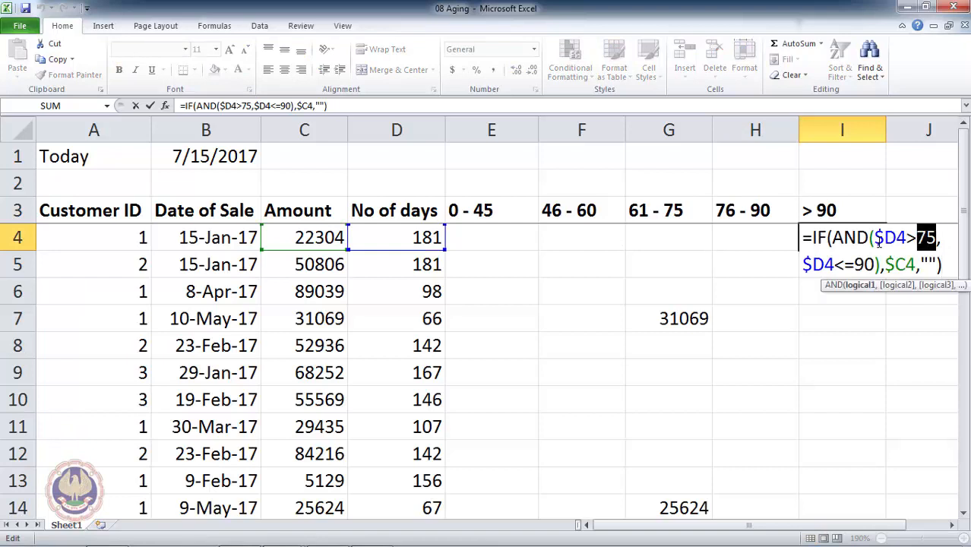
text(90)
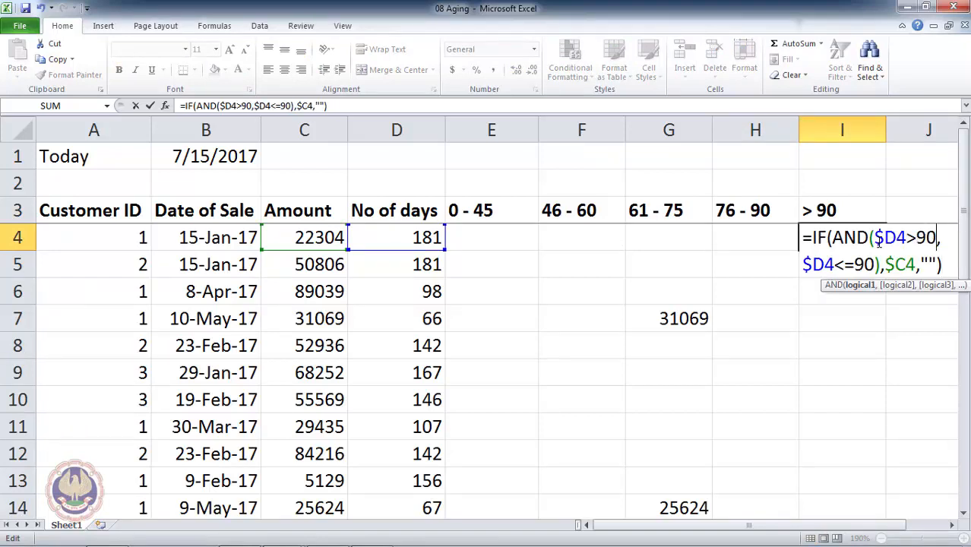
- Delete the second condition $D4<=90 and the AND function's closing parenthesis from the I4 formula
key(Down)
key(Left)
key(Left)
key(Left)
key(Left)
key(Left)
key(Left)
key(Left)
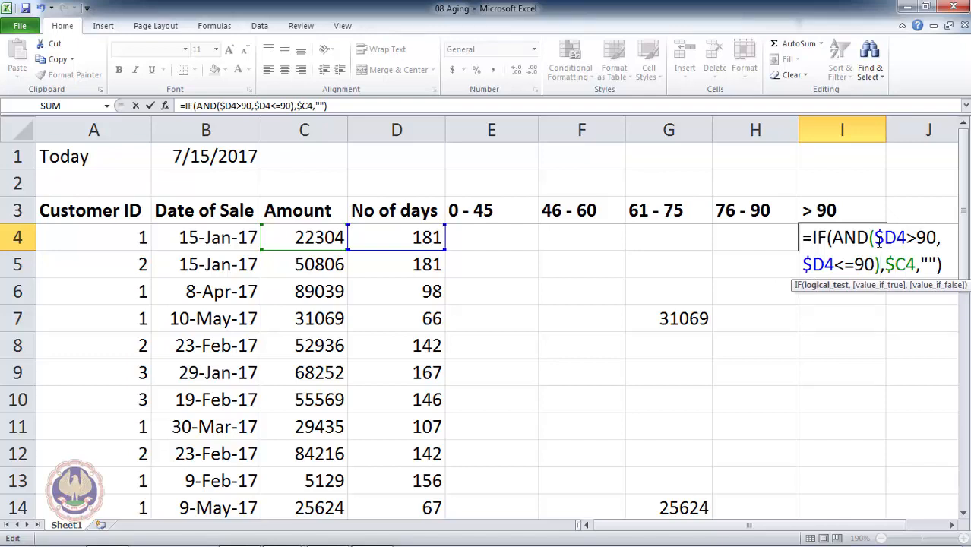
key(shift+Up)
key(shift+Down)
key(Left)
key(shift+Left)
key(shift+Left)
key(shift+Left)
key(shift+Left)
key(shift+Left)
key(shift+Left)
key(shift+Left)
key(shift+Left)
key(shift+Left)
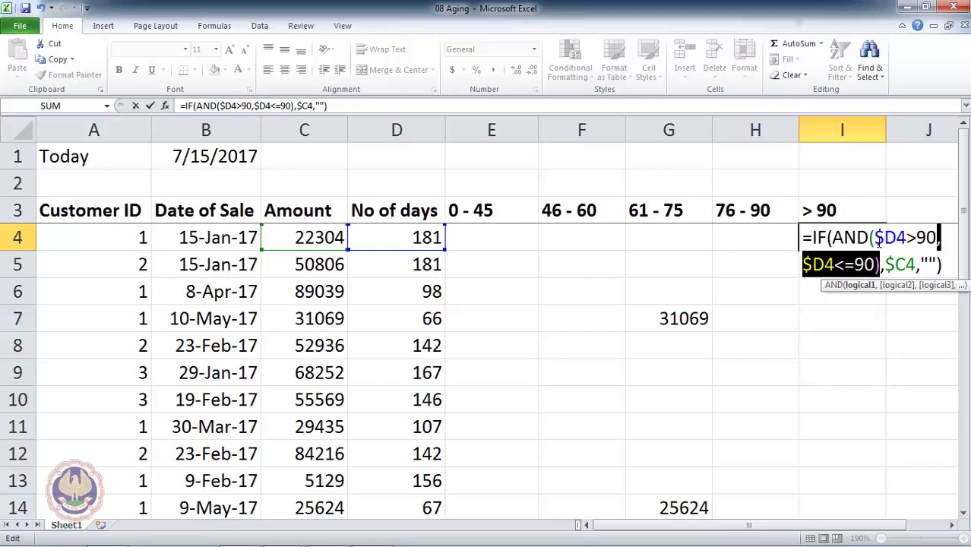
key(Delete)
- Remove the AND function from the I4 formula so that it reads =IF($D4>90,$C4,"")
key(Left)
key(Left)
key(Left)
key(Left)
key(Left)
key(Left)
key(Left)
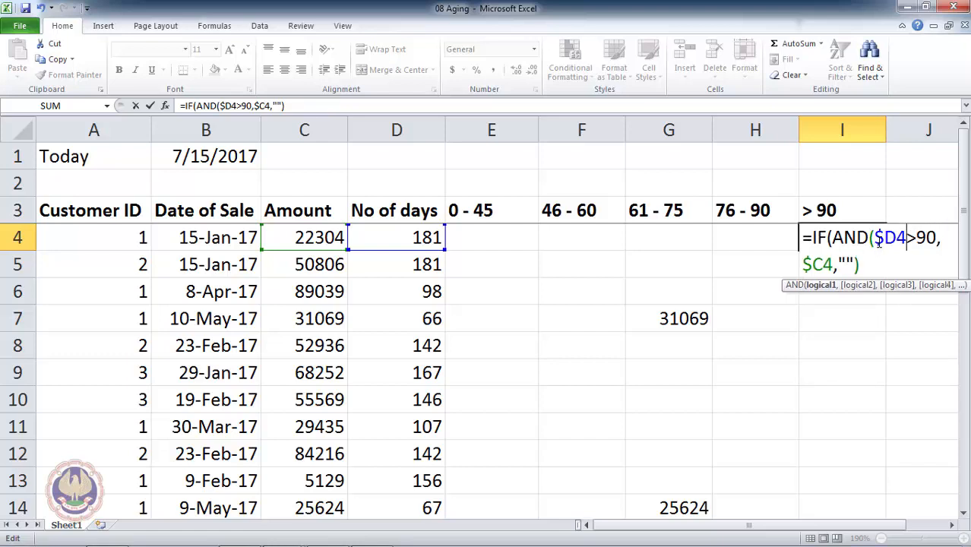
key(shift+Left)
key(shift+Left)
key(shift+Left)
key(shift+Left)
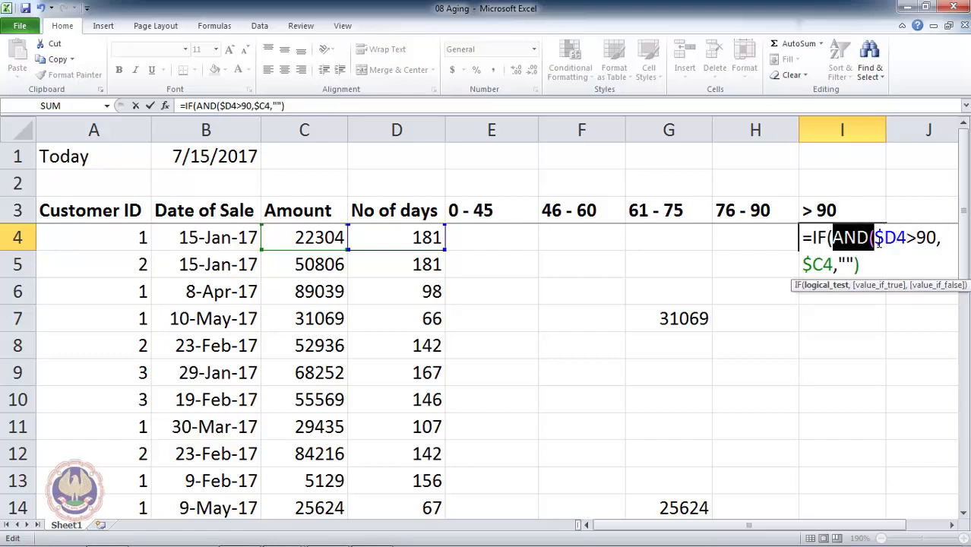
key(Delete)
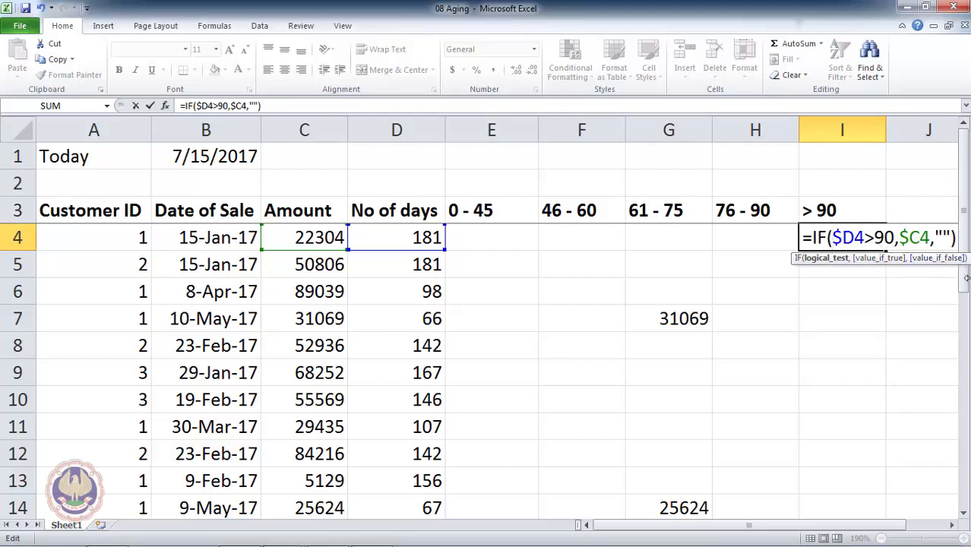
click(953, 526)
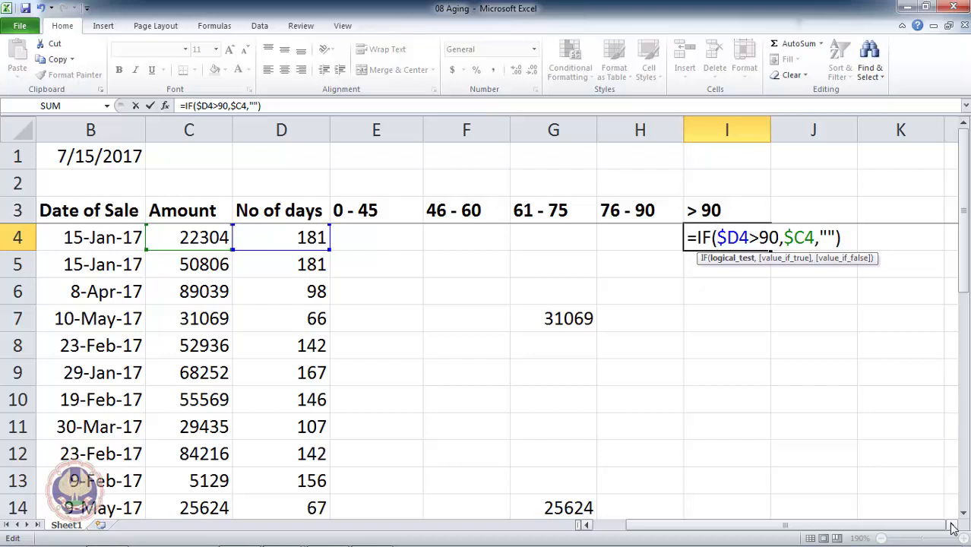
key(Return)
key(Up)
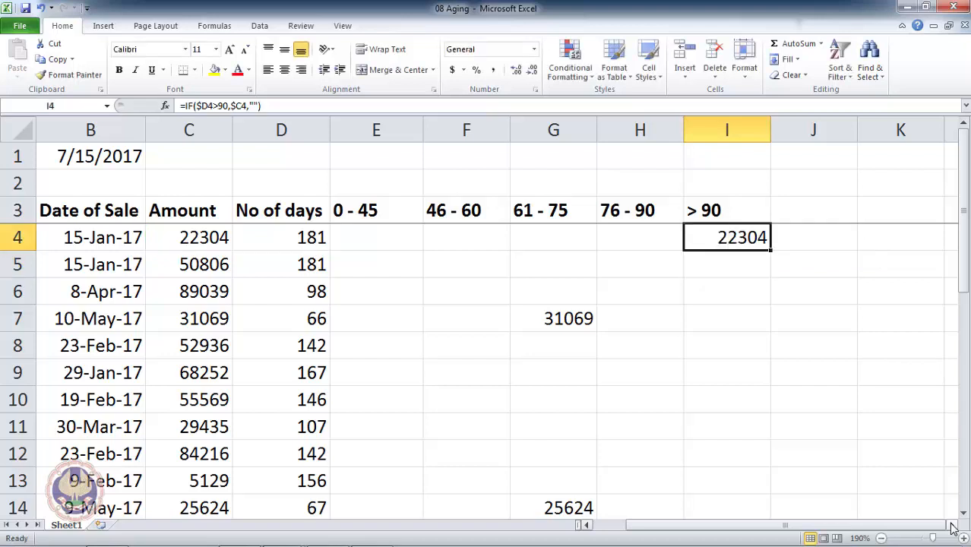
- Copy the I4 formula down the > 90 column through row 23
key(ctrl+c)
key(Left)
key(ctrl+Down)
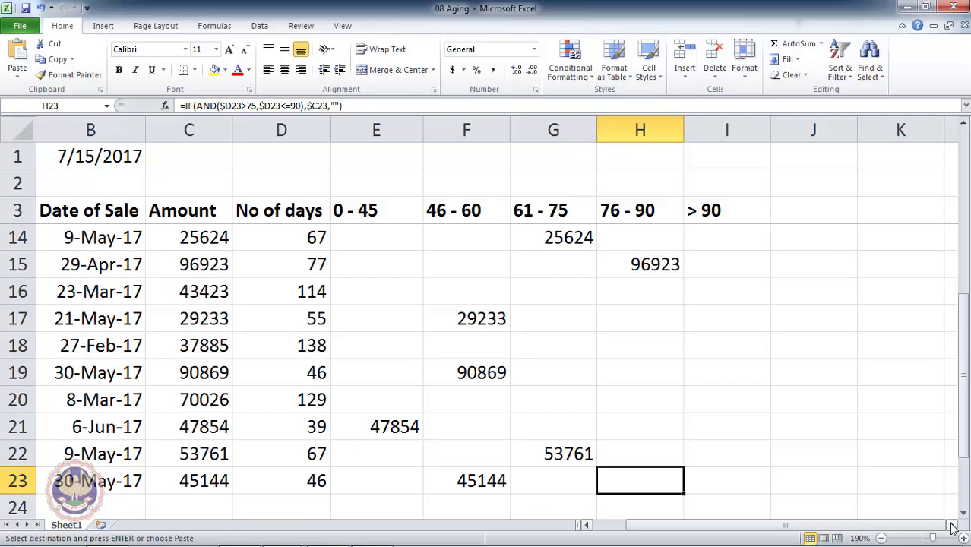
key(Right)
key(ctrl+shift+Up)
key(Return)
- Check the > 90 column's results row by row against the number of days
key(Down)
key(Up)
key(Up)
key(Up)
key(Up)
key(Up)
key(Up)
key(Up)
key(Up)
key(Up)
key(Up)
key(Up)
key(Up)
key(Up)
key(Up)
key(Up)
key(Up)
key(Up)
key(Up)
key(Up)
key(Up)
key(Down)
key(Down)
key(Down)
key(Down)
key(Down)
key(Left)
key(Left)
key(Left)
key(Left)
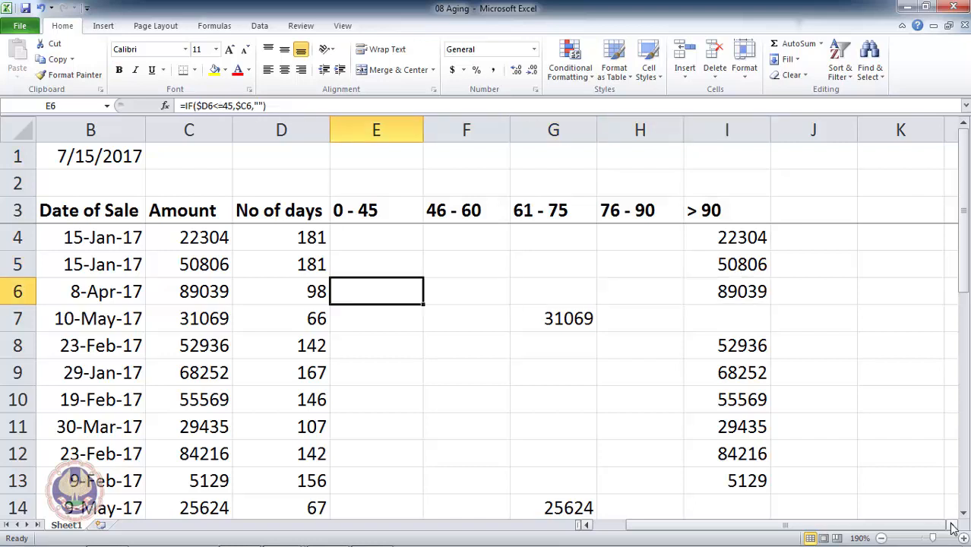
- Highlight columns E to H to examine the 0 - 45 through 76 - 90 buckets beside the > 90 results
key(ctrl+space)
key(shift+Right)
key(shift+Right)
key(shift+Right)
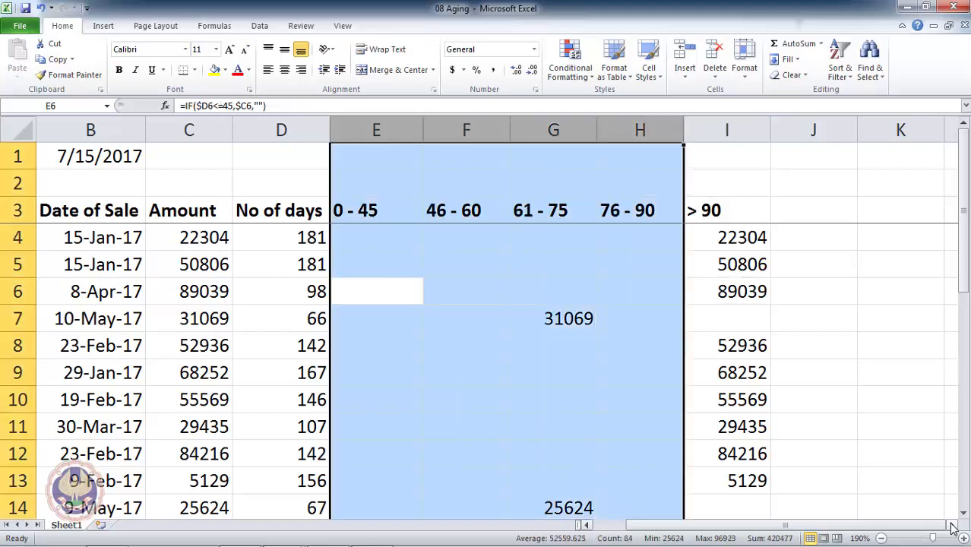
key(Right)
key(Right)
key(Right)
key(Up)
key(Up)
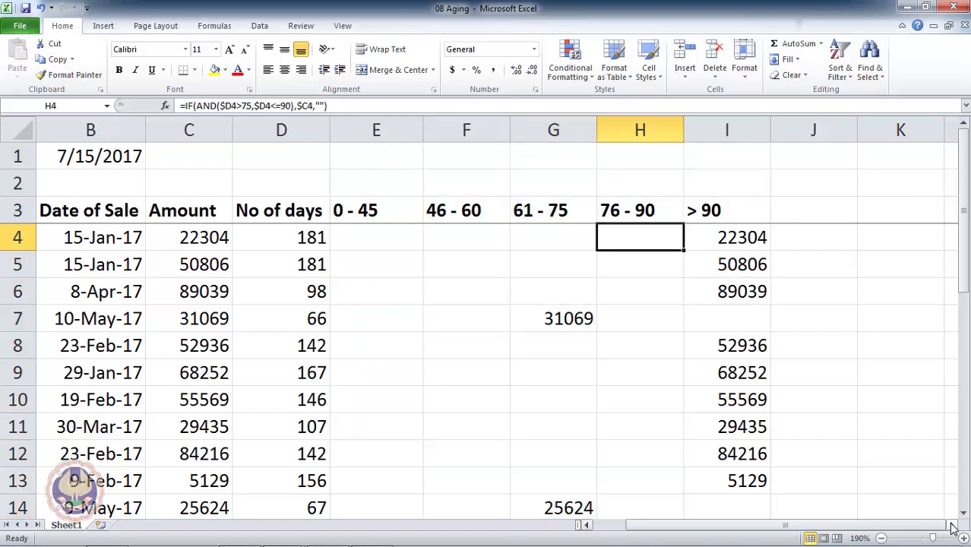
- Select I4:I23 to review all amounts that fall in the > 90 bucket
key(Right)
key(shift+Down)
key(shift+Down)
key(shift+Down)
key(shift+Down)
key(shift+Down)
key(shift+Down)
key(shift+Down)
key(shift+Down)
key(shift+Down)
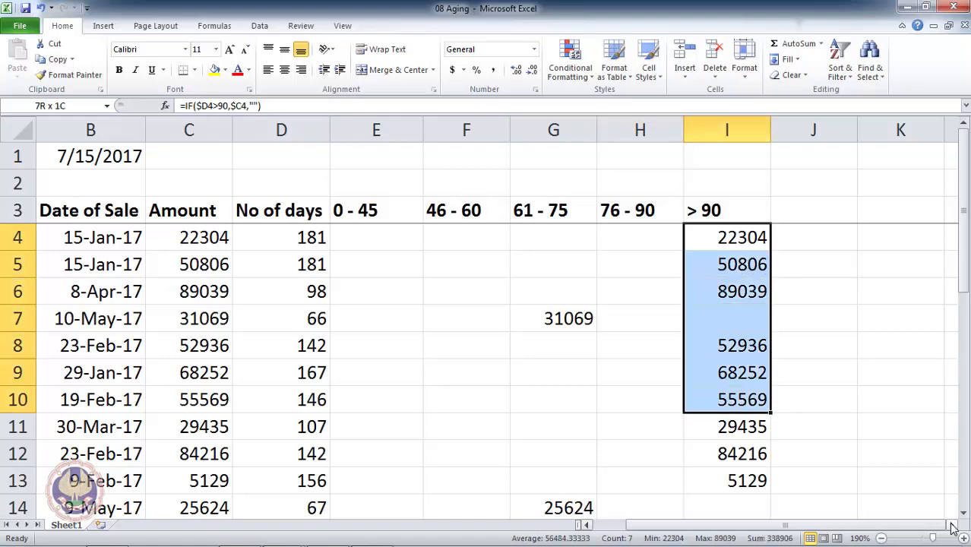
key(shift+Down)
key(shift+Down)
key(shift+Down)
key(shift+Down)
key(shift+Down)
key(shift+Down)
key(shift+Down)
key(shift+Down)
key(shift+Down)
key(shift+Down)
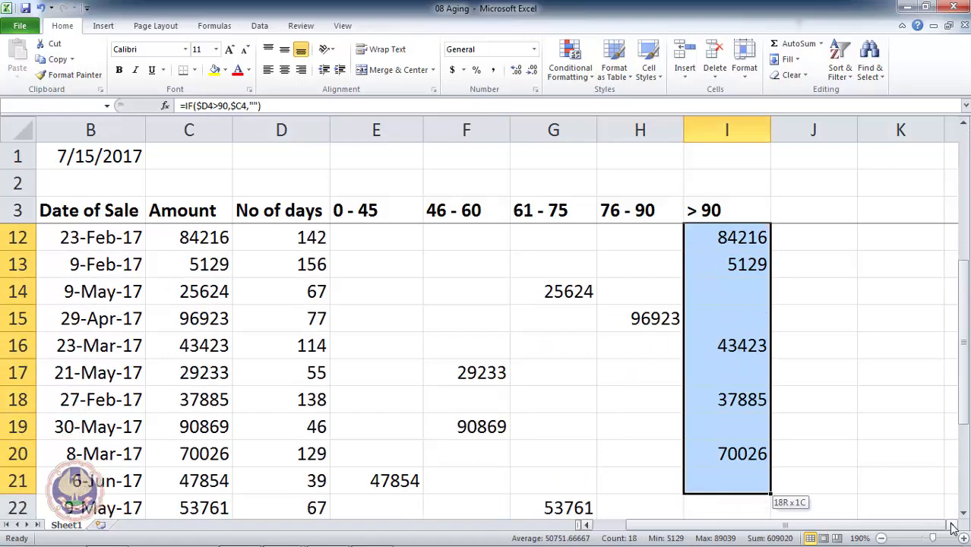
scroll(952, 527, down, 1)
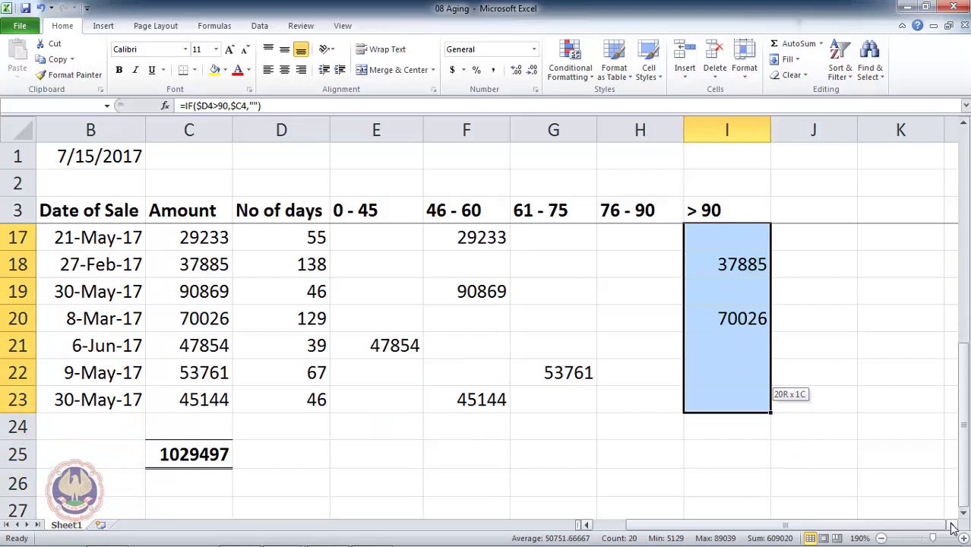
- Examine row 5's bucket formulas and its number of days calculation
key(Up)
key(Down)
key(Down)
key(Down)
key(Up)
key(Up)
key(Up)
key(Down)
key(Down)
key(Left)
key(Left)
key(Left)
key(Left)
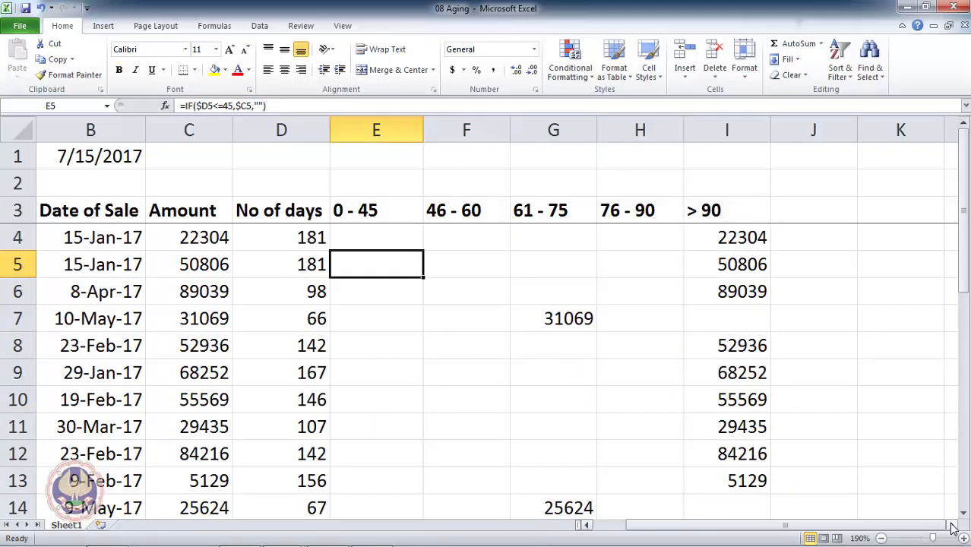
key(Left)
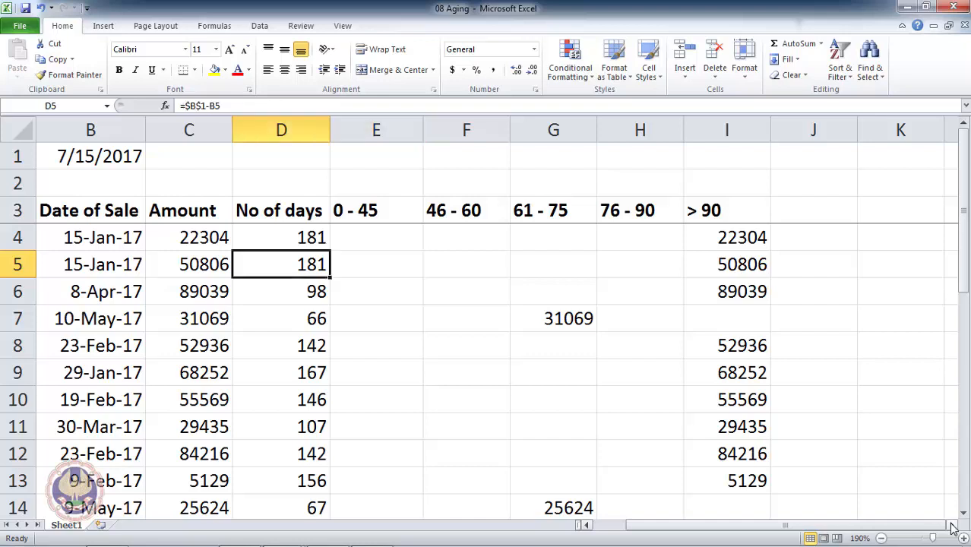
- Examine the IF formulas in the first cells of the > 90 column
key(Right)
key(Right)
key(Right)
key(Right)
key(Right)
key(Up)
key(Up)
key(Up)
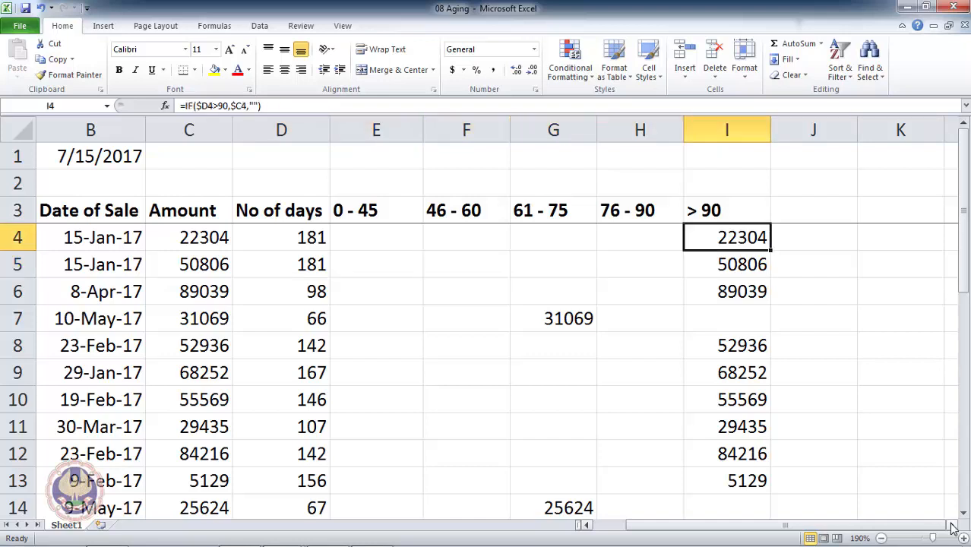
key(Down)
key(Down)
key(Down)
key(Up)
key(Up)
key(Up)
key(Down)
key(Down)
key(Up)
key(Up)
key(Down)
key(Down)
key(Down)
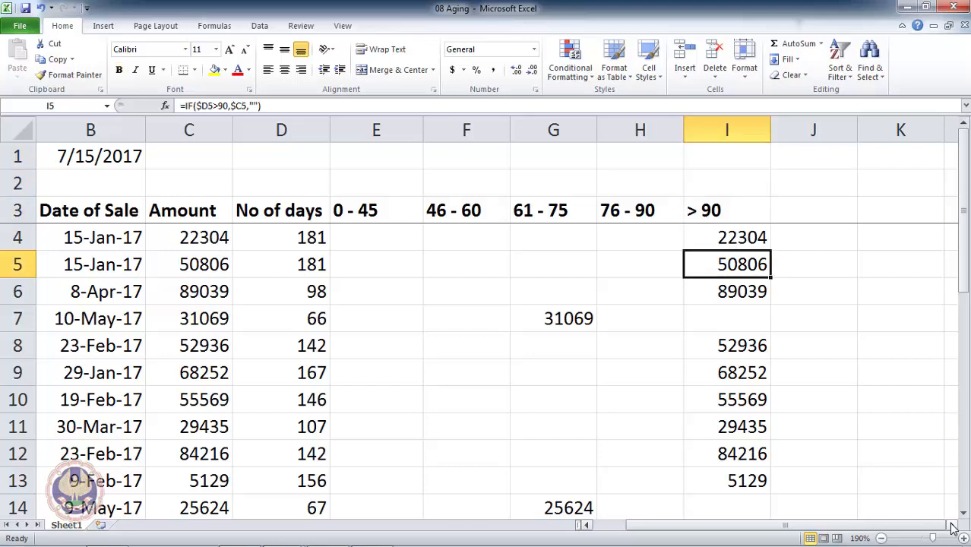
- Review the bucket results in the table's last rows down to row 23
key(ctrl+Down)
key(Down)
key(Down)
key(Down)
key(Down)
key(Down)
key(ctrl+Up)
key(Left)
key(Left)
key(Left)
key(Left)
key(Left)
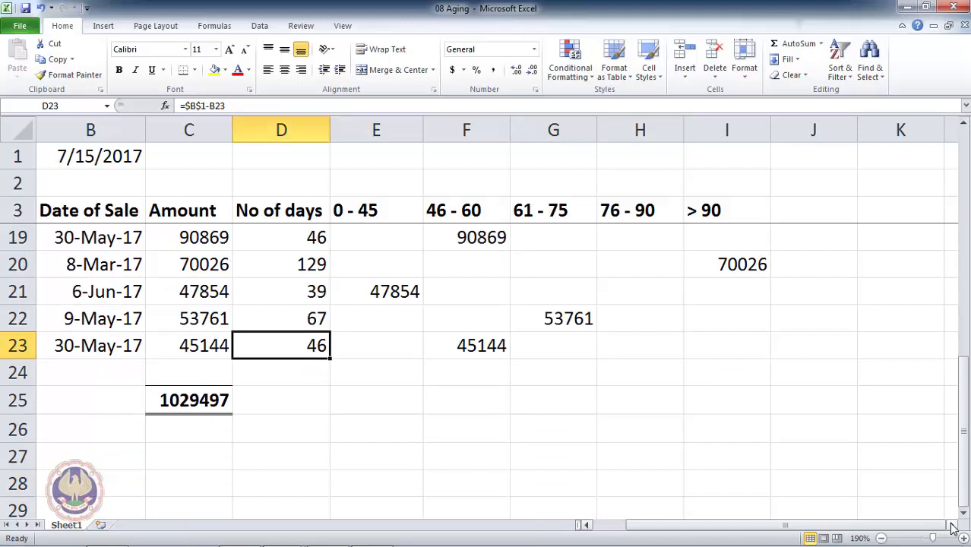
- Total the 0 - 45 column in cell E25 with a SUM of E4:E23
key(Right)
key(Right)
key(Left)
key(Down)
key(Down)
key(Down)
key(Up)
key(Up)
key(Down)
key(Down)
key(Up)
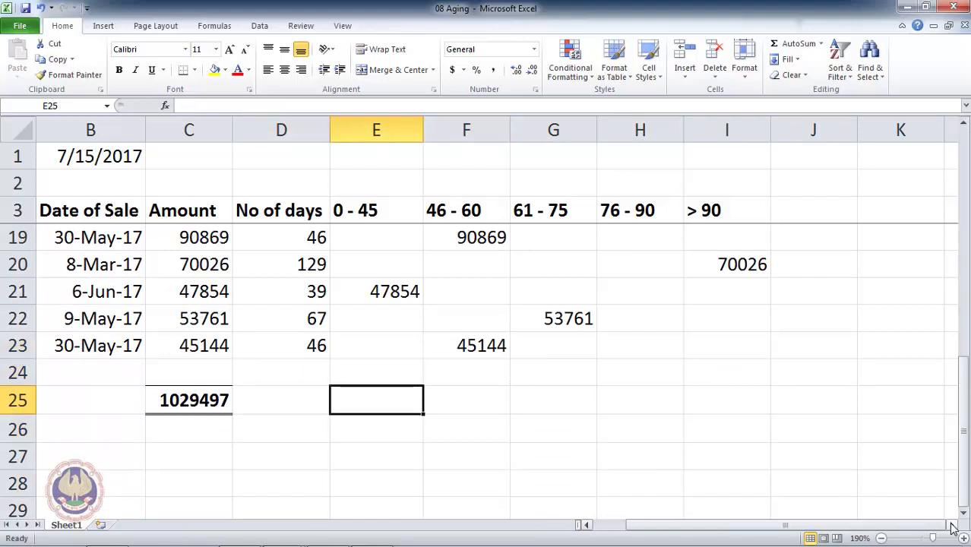
key(Left)
key(Left)
key(Right)
key(Right)
text(=sum)
key(Tab)
key(Left)
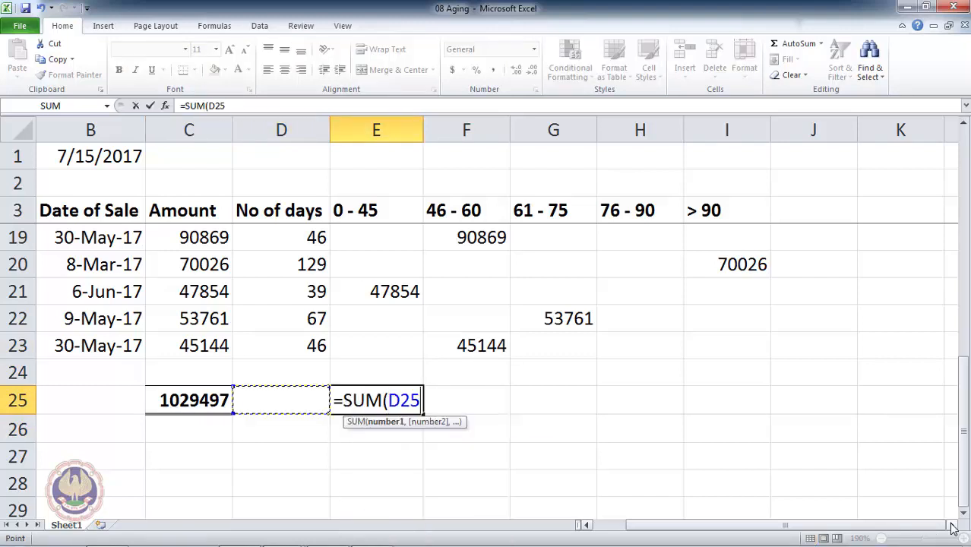
key(Right)
key(Up)
key(Up)
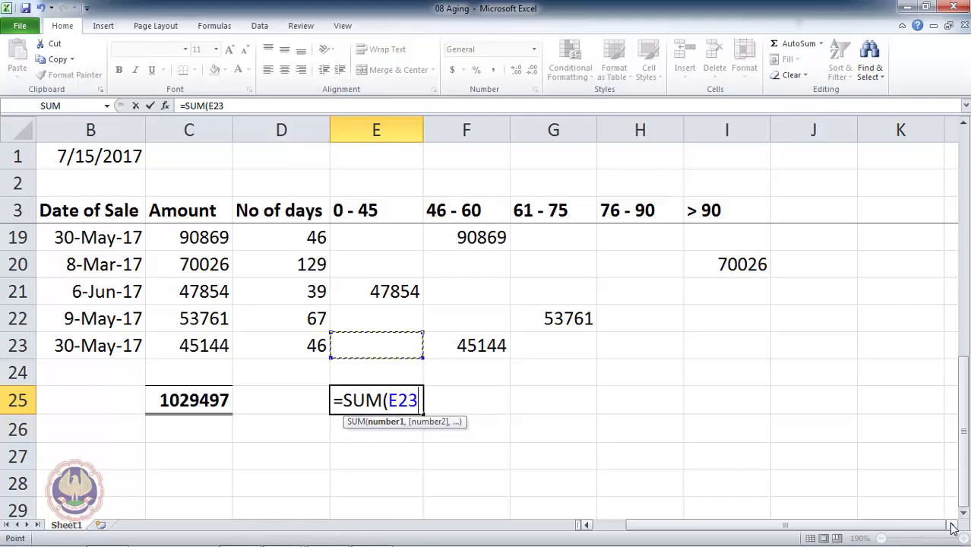
key(ctrl+shift+Up)
key(shift+Down)
key(shift+Down)
key(shift+Down)
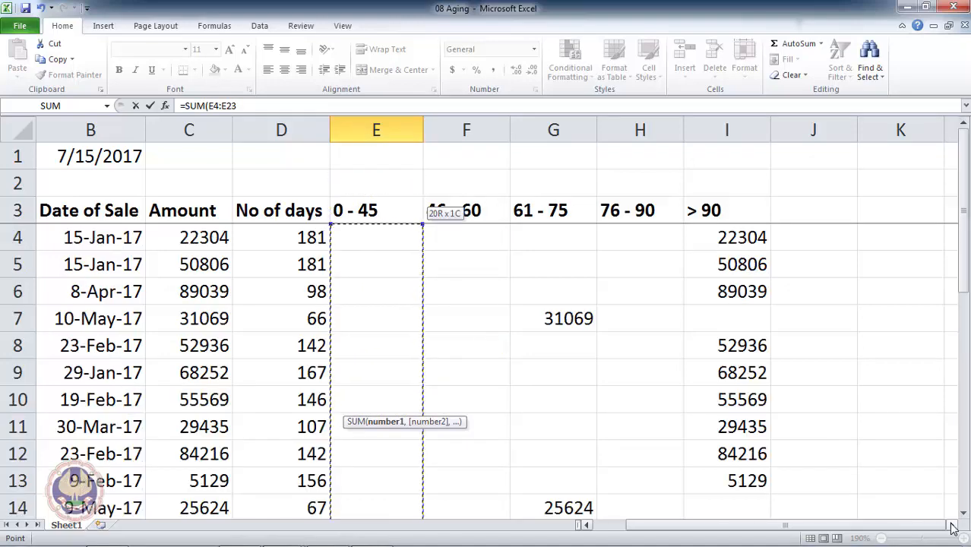
key(Return)
key(Return)
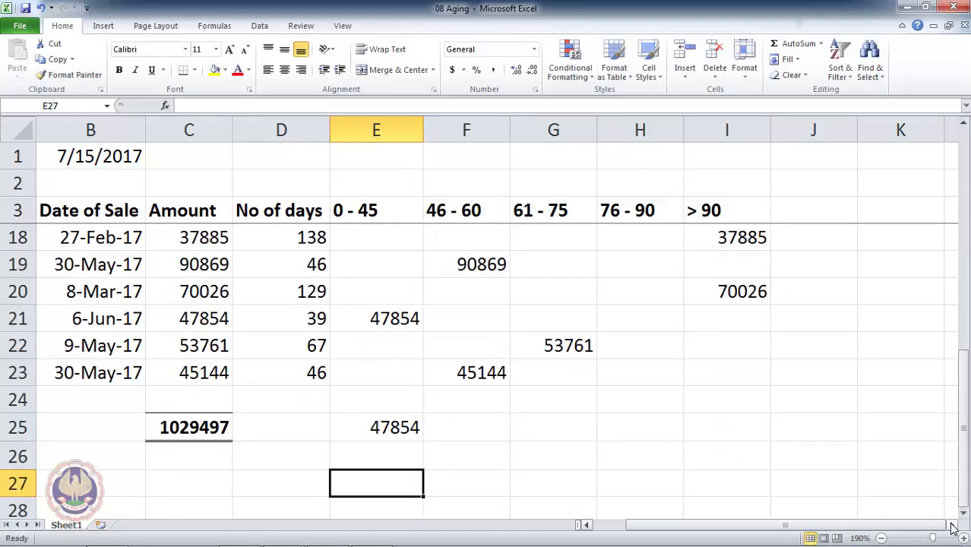
- Copy the SUM formula from E25 across F25:I25 to total the remaining aging buckets
key(Up)
key(Up)
key(ctrl+c)
key(shift+Right)
key(shift+Right)
key(shift+Right)
key(shift+Right)
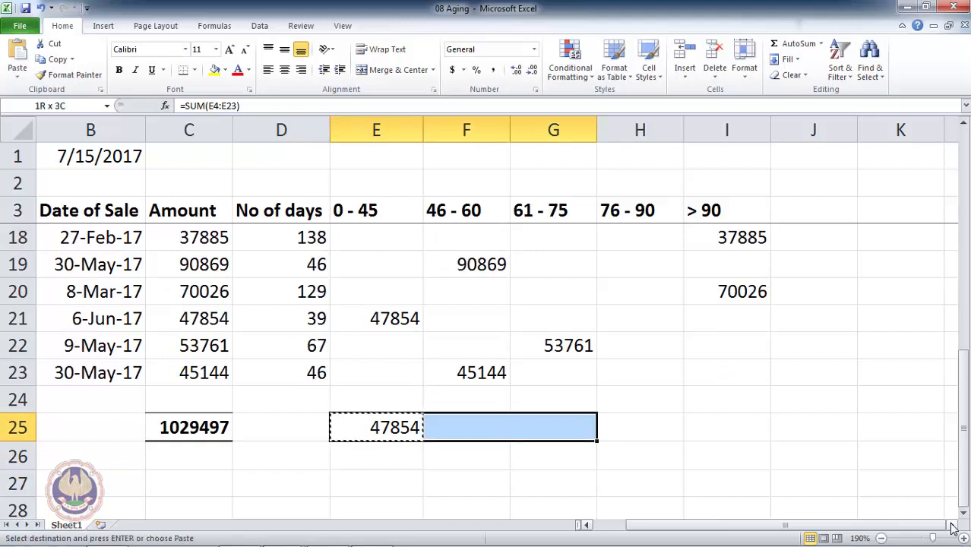
key(ctrl+v)
key(Escape)
- Apply the formatting of the Amount total in C25 to the bucket totals E25:I25 by pasting formats only
key(Left)
key(Left)
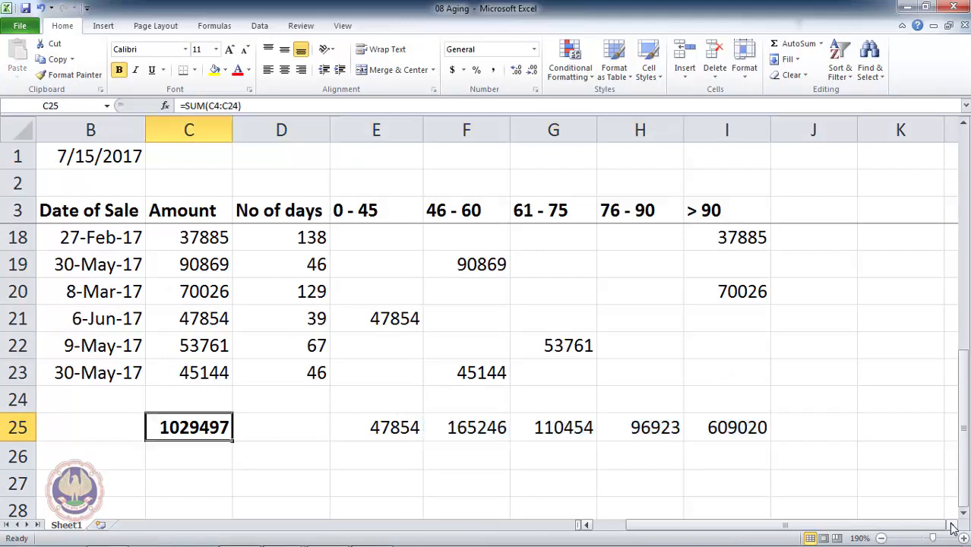
key(ctrl+c)
key(Right)
key(Right)
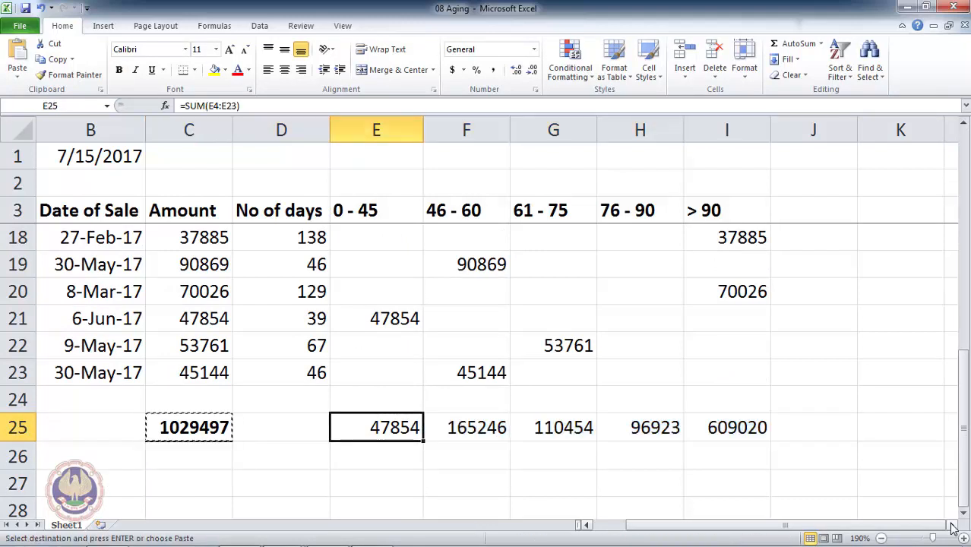
key(shift+Right)
key(shift+Right)
key(shift+Right)
key(shift+Right)
key(Left)
key(Left)
key(Right)
key(Right)
key(shift+Right)
key(shift+Right)
key(shift+Right)
key(shift+Right)
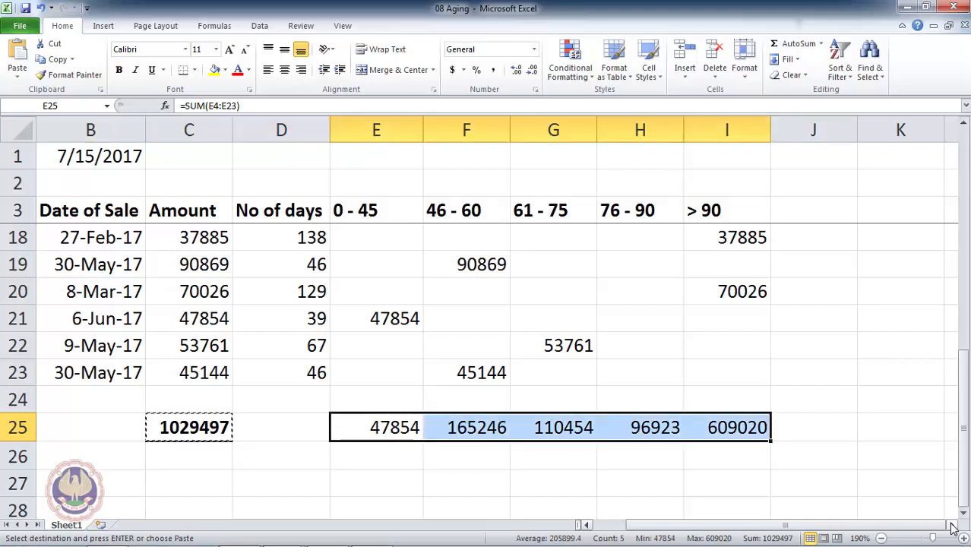
key(ctrl+alt+v)
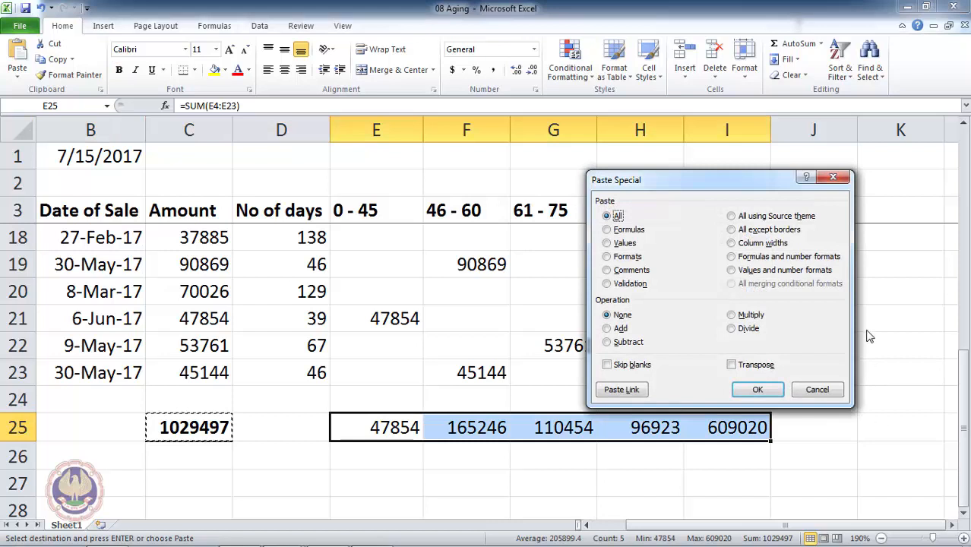
click(607, 257)
click(759, 391)
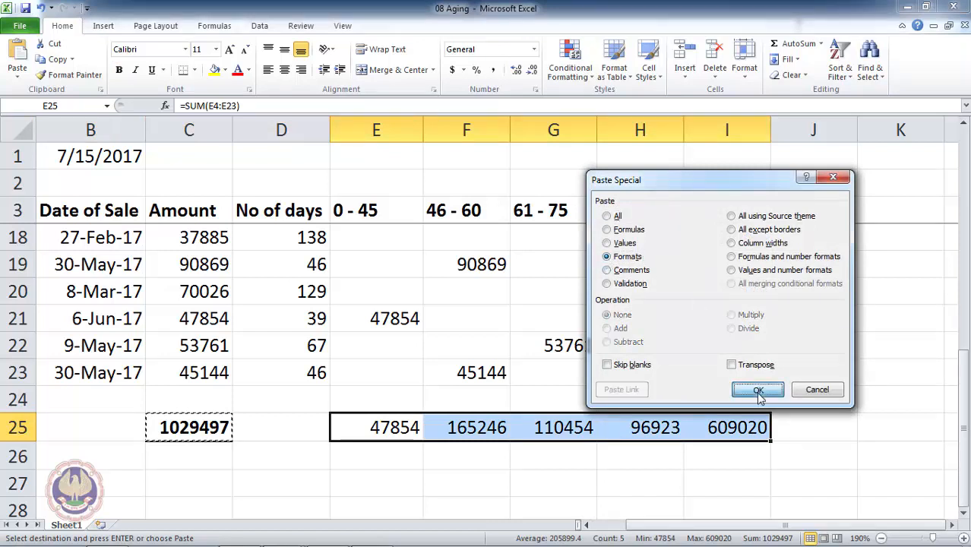
key(Up)
key(Left)
key(Up)
key(Escape)
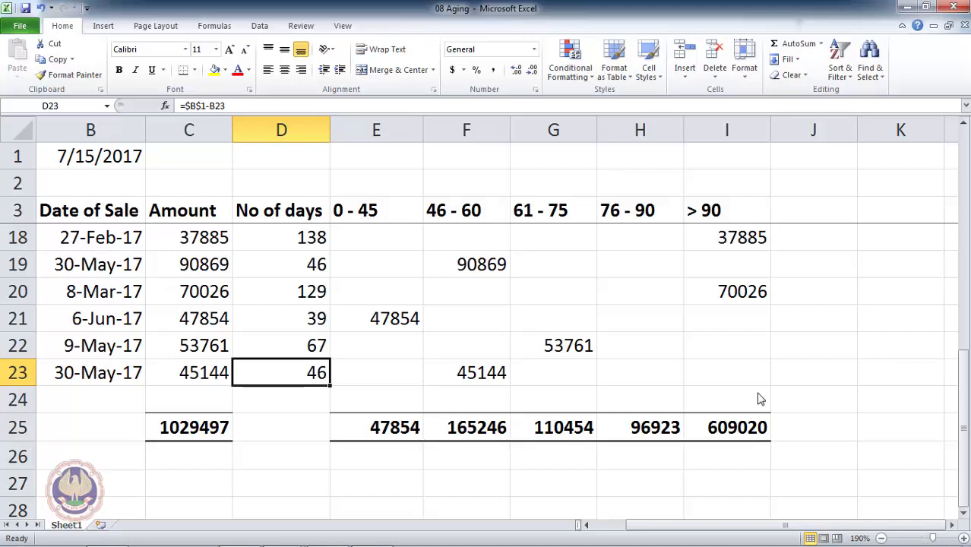
- Review each bucket total in row 25 and compare the sum of E25:I25 with the Amount total
key(Down)
key(Down)
key(Right)
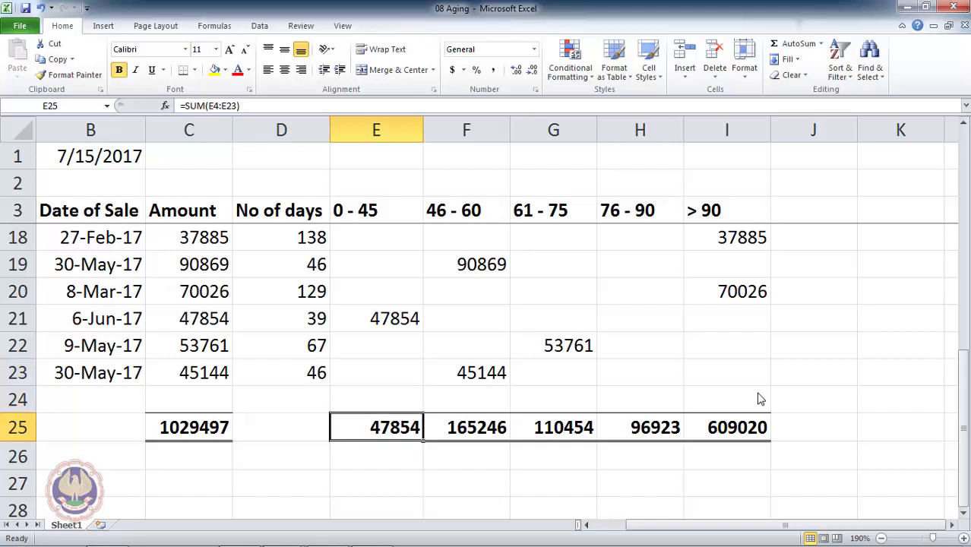
key(Right)
key(Right)
key(Right)
key(Right)
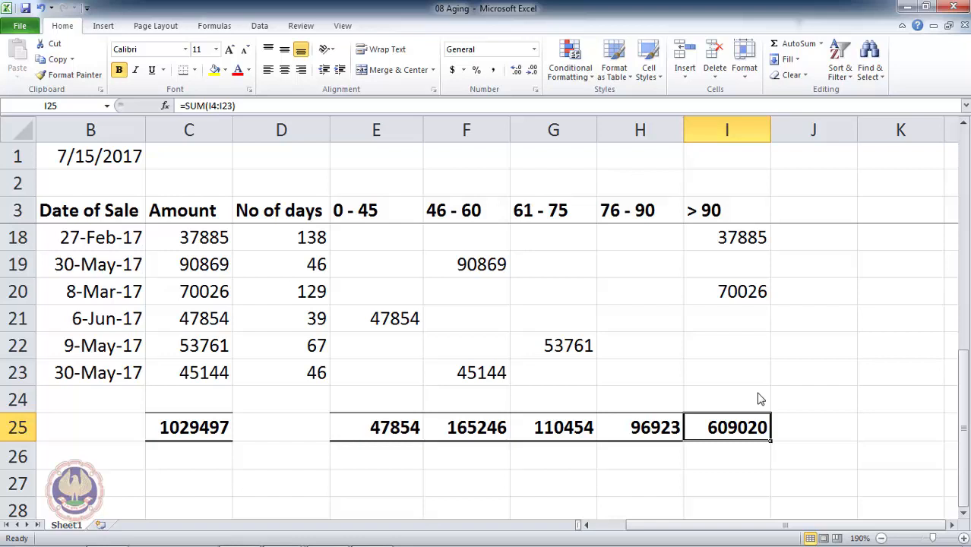
key(ctrl+shift+Left)
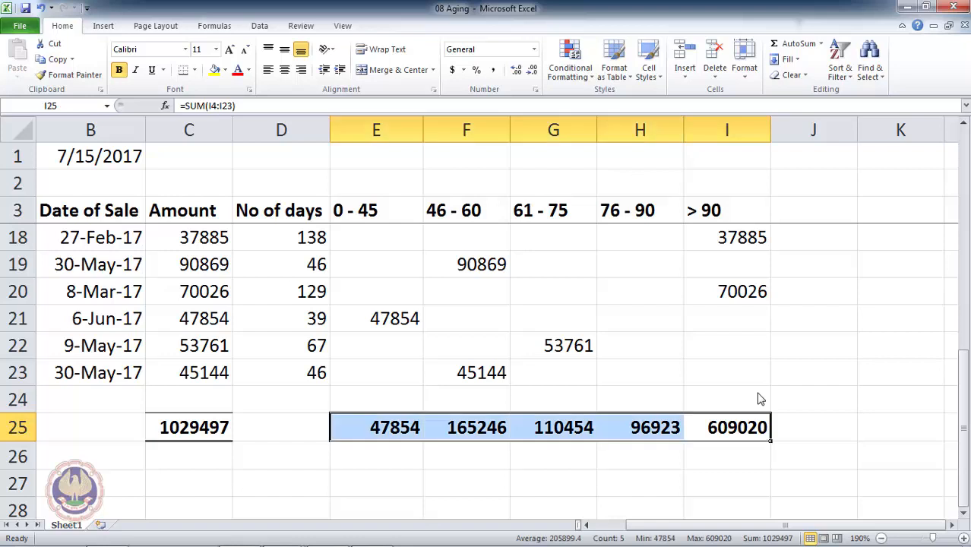
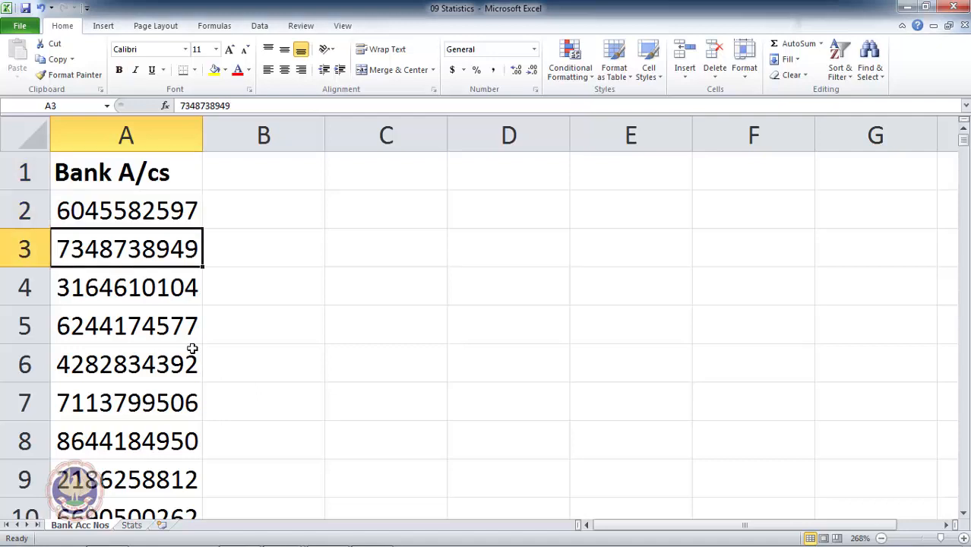
- Look through the Bank A/cs list in the 09 Statistics workbook from the first rows to the last entry
key(Down)
key(Down)
key(Up)
key(Up)
key(Down)
key(Down)
key(Down)
key(Down)
key(Down)
key(Down)
key(Down)
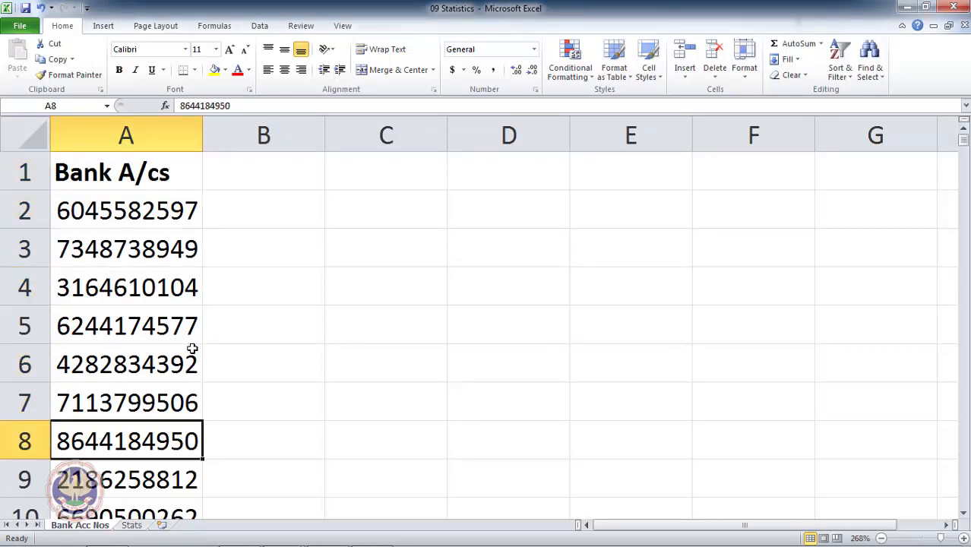
key(Down)
key(ctrl+Down)
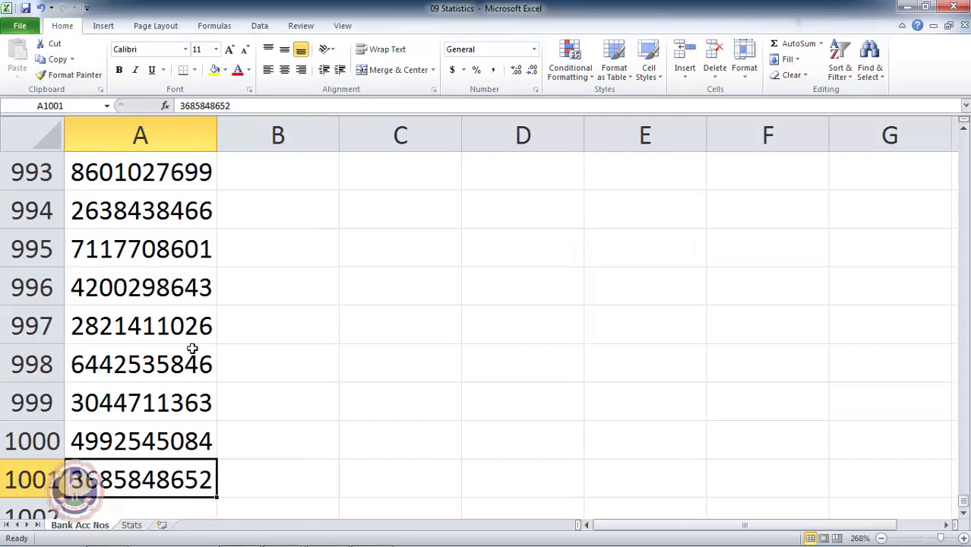
key(Down)
key(Up)
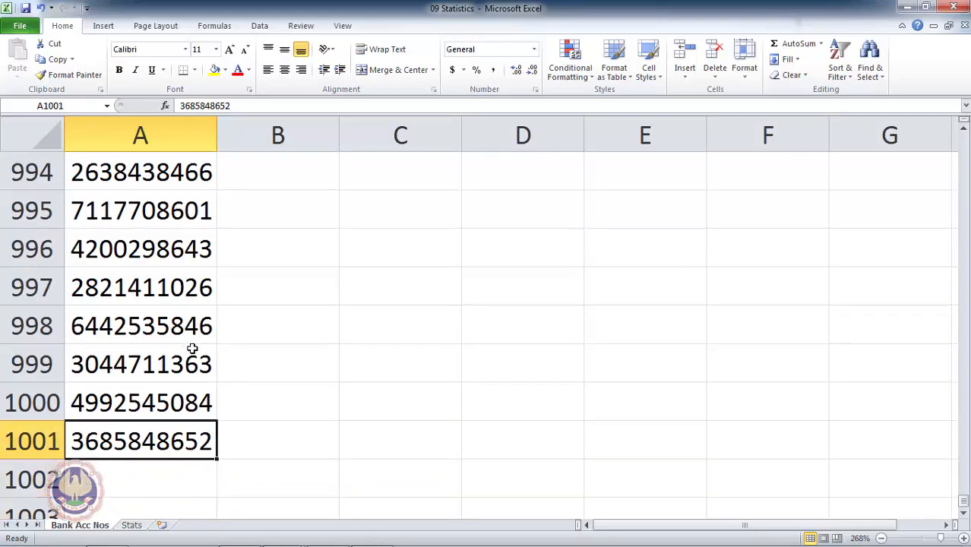
key(Up)
key(Up)
key(Up)
key(ctrl+Up)
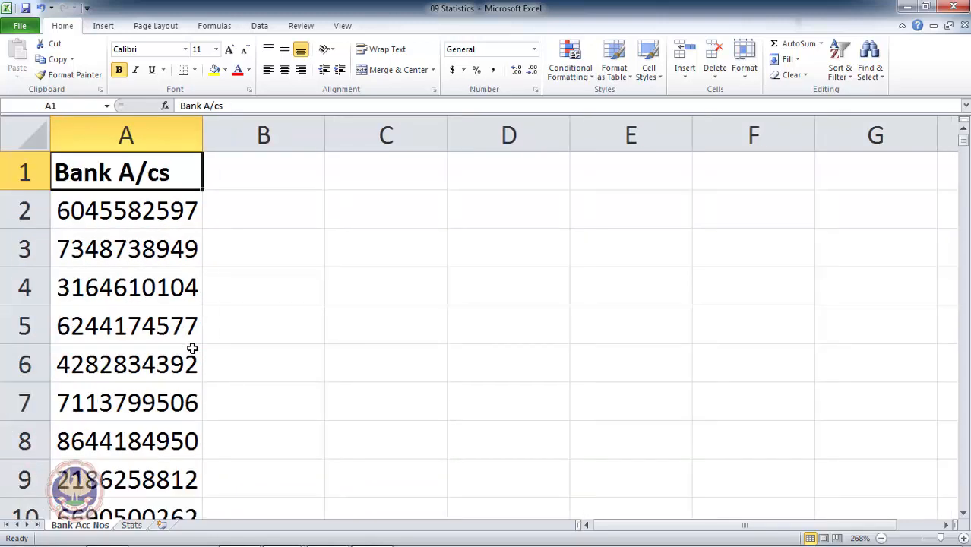
key(Down)
key(Up)
key(Down)
key(Down)
key(Down)
key(Up)
key(Up)
key(Up)
key(Down)
key(Down)
key(Down)
key(Down)
key(Down)
key(Down)
key(Down)
key(Up)
key(Up)
key(Up)
key(Up)
key(Up)
key(Up)
key(Up)
- Enable the Analysis ToolPak add-in in the Excel options
click(258, 25)
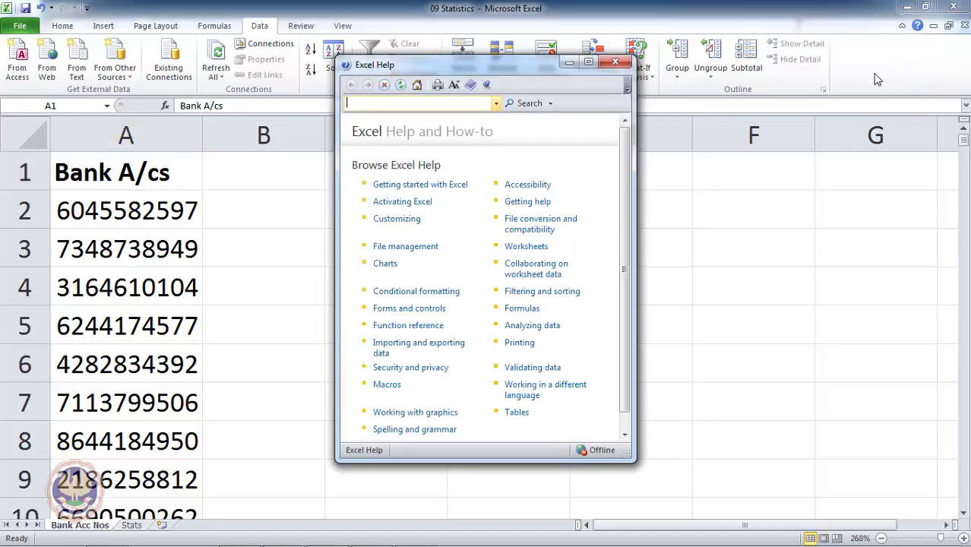
click(617, 62)
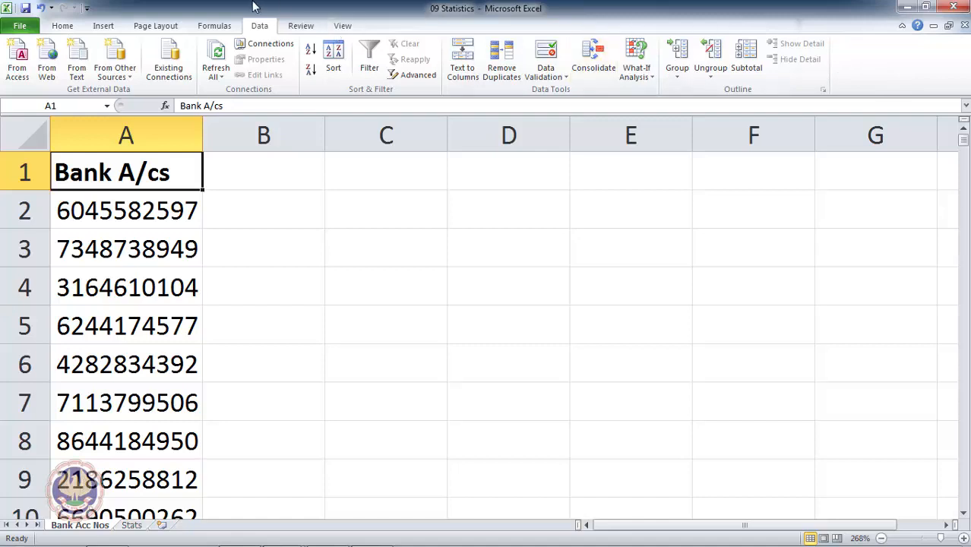
click(30, 33)
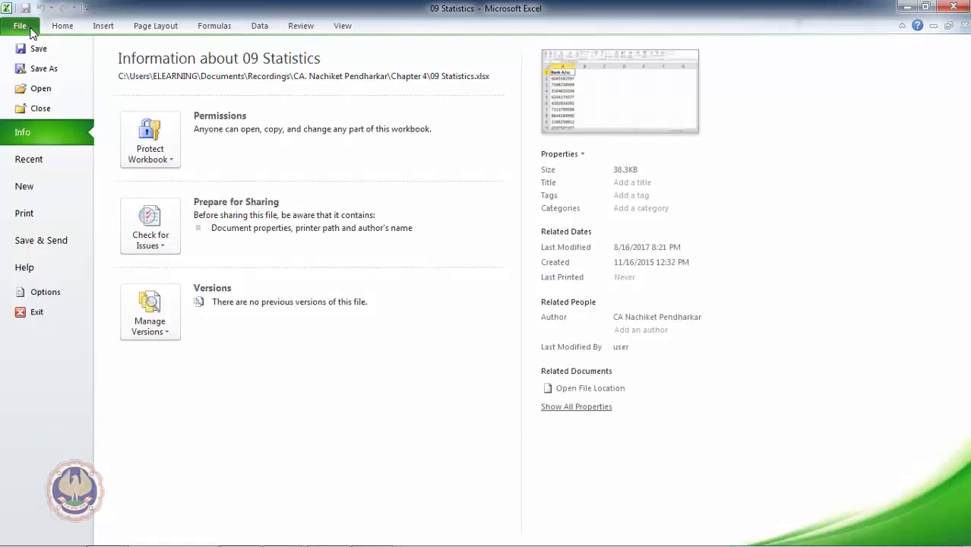
click(45, 291)
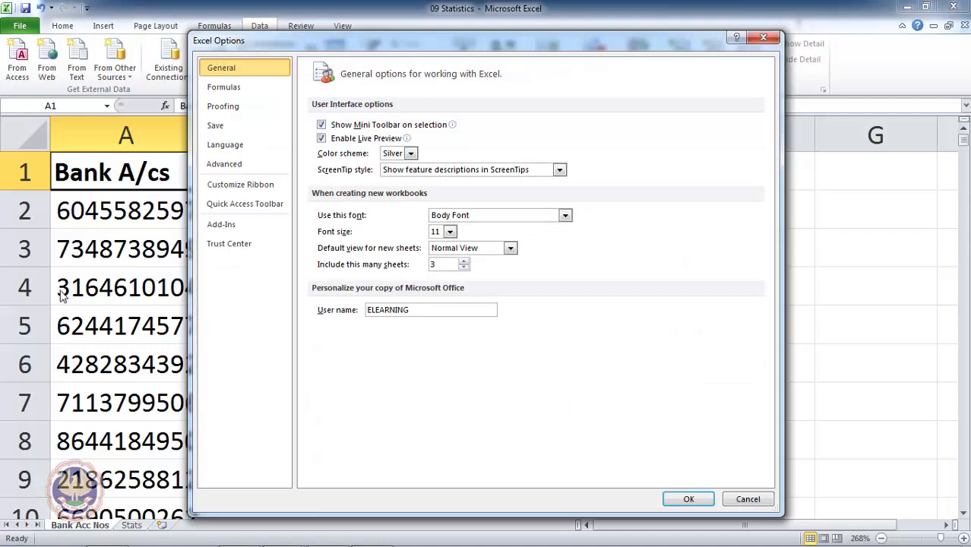
click(224, 226)
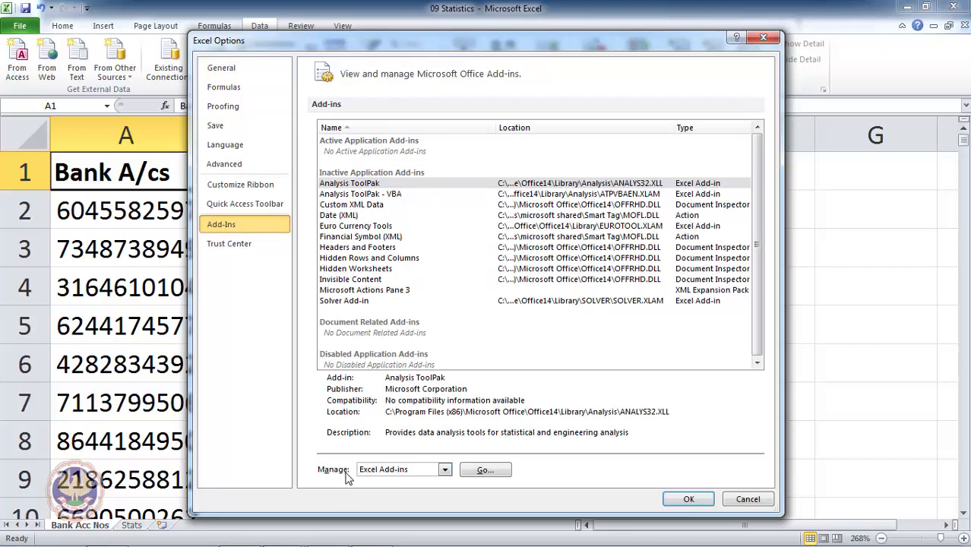
click(491, 472)
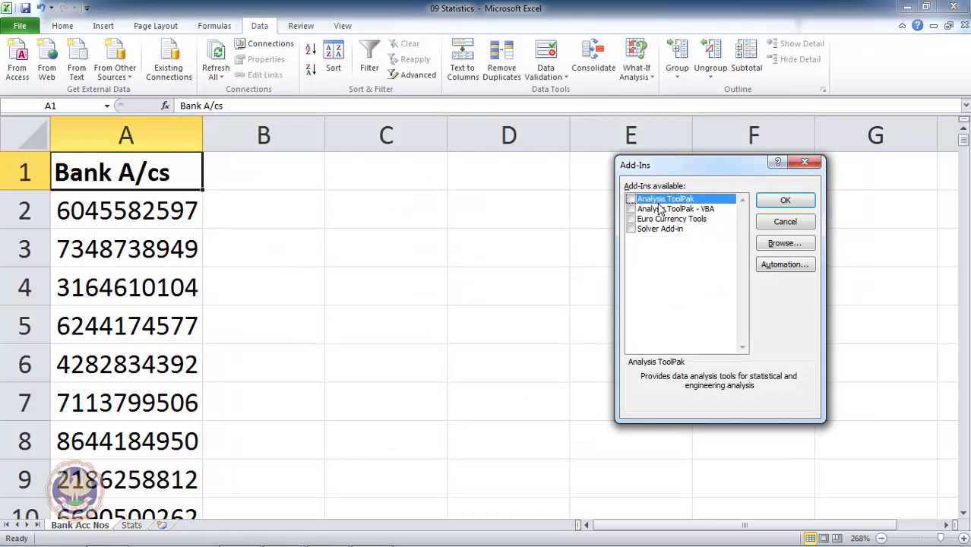
click(631, 200)
click(770, 202)
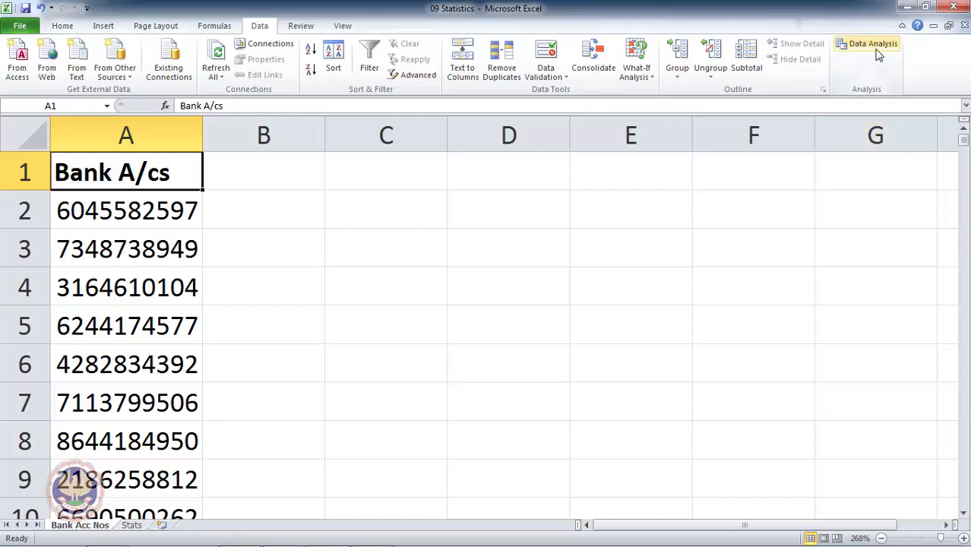
- Open the Sampling tool from the Data Analysis tools
click(878, 55)
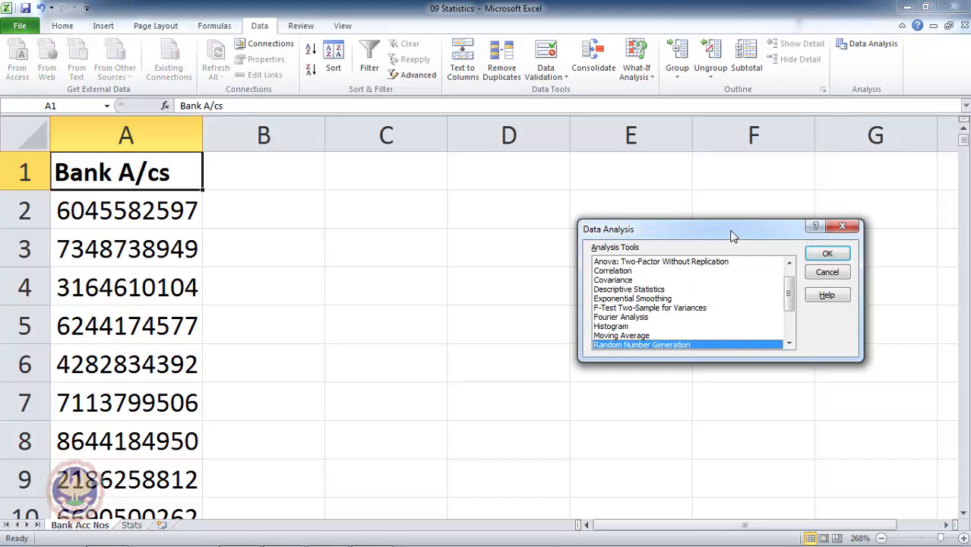
drag(733, 236, 627, 214)
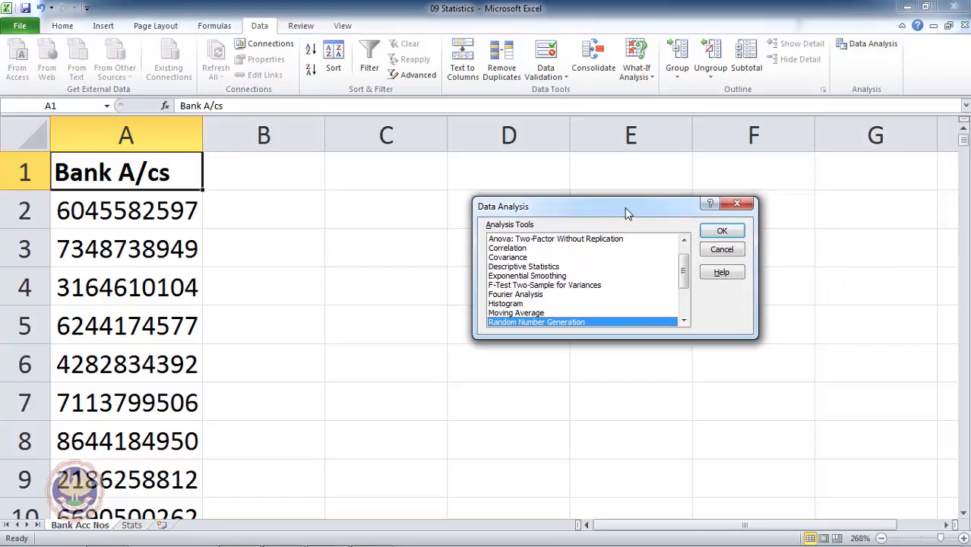
click(684, 322)
click(684, 322)
click(684, 323)
click(684, 322)
click(684, 322)
click(684, 322)
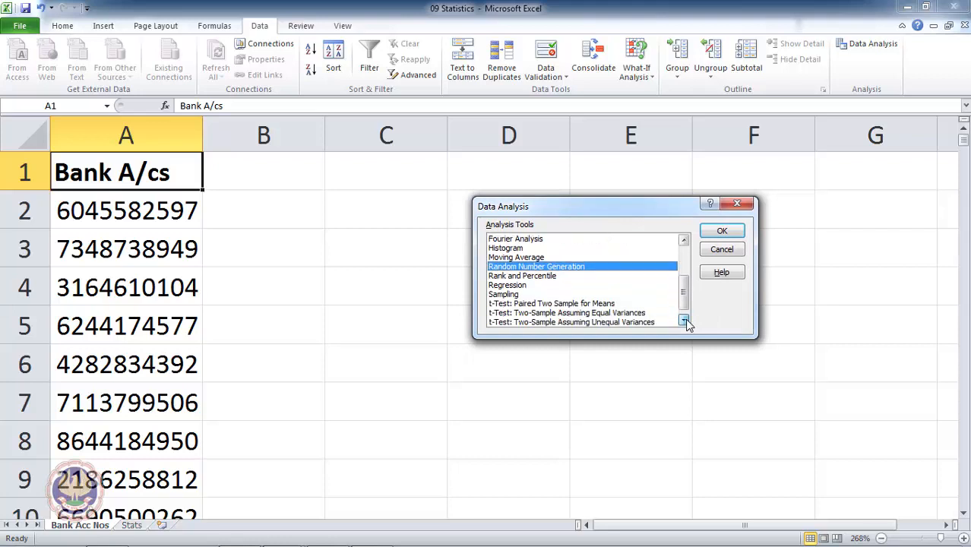
click(684, 322)
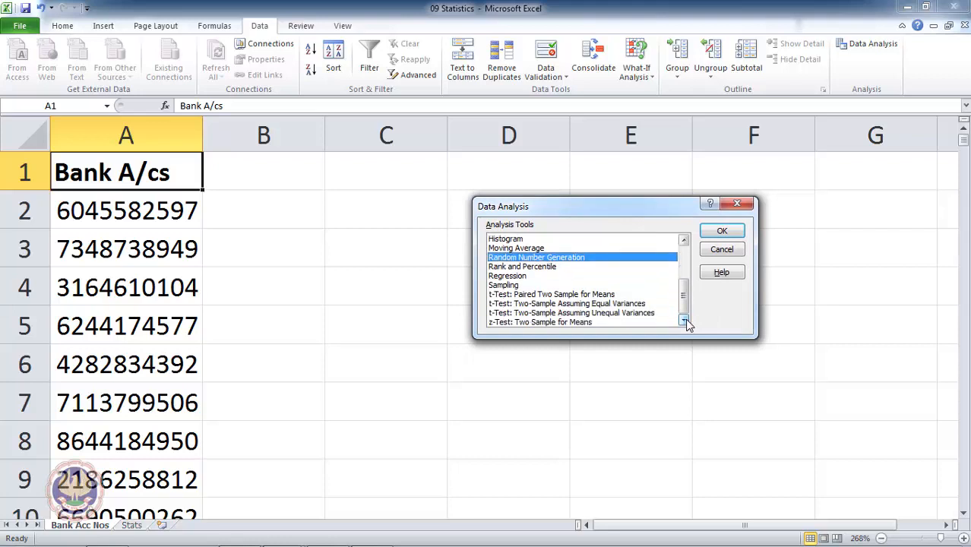
click(520, 286)
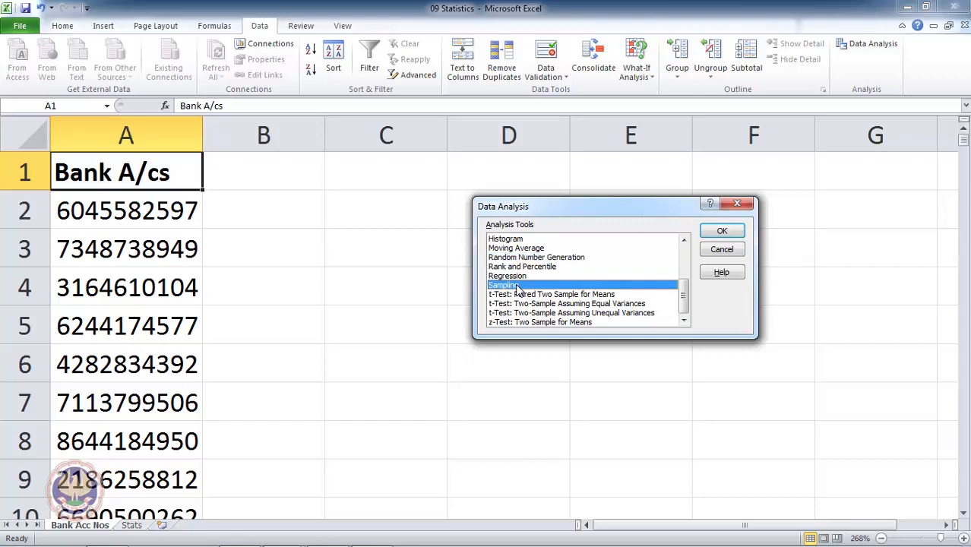
click(722, 230)
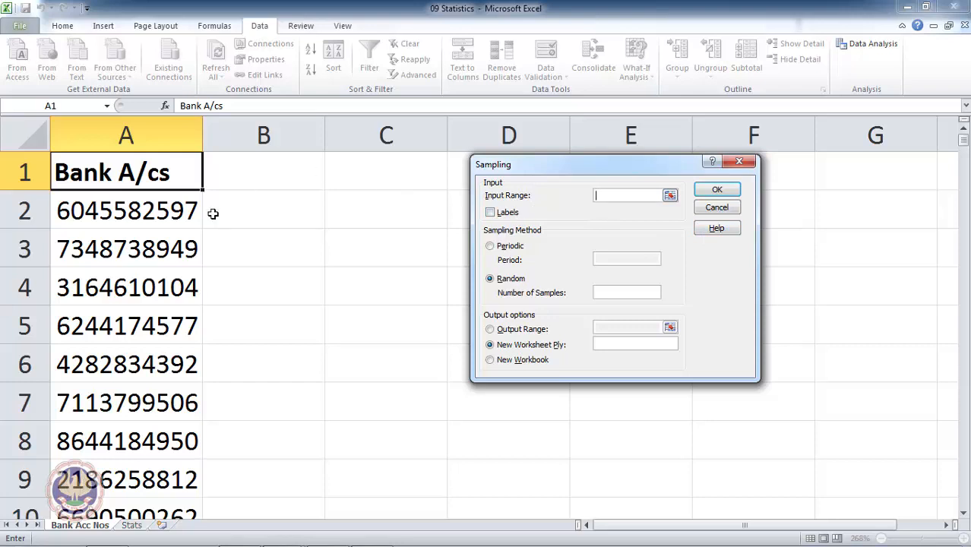
- Draw a random sample of 200 from A1:A1001, treating the first row as labels, into a new worksheet
click(171, 178)
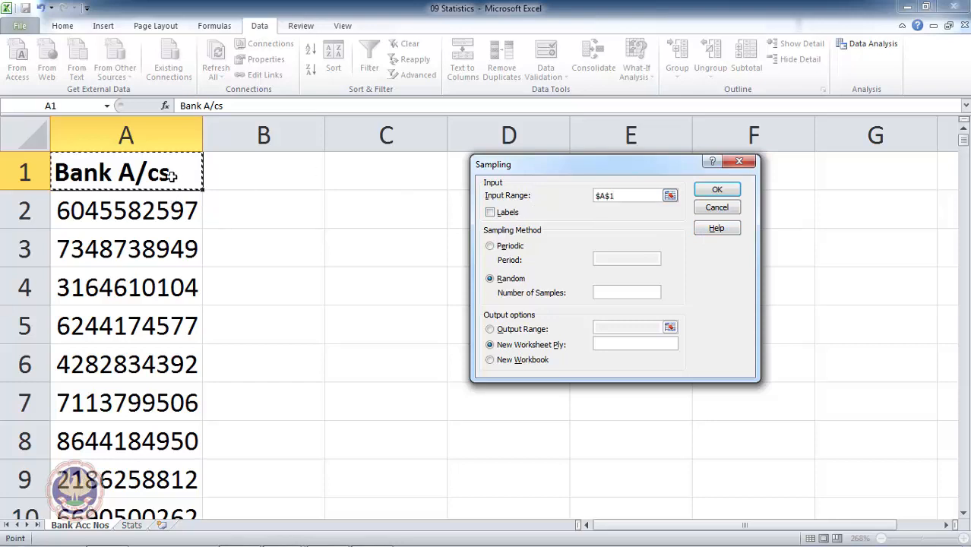
key(ctrl+shift+Down)
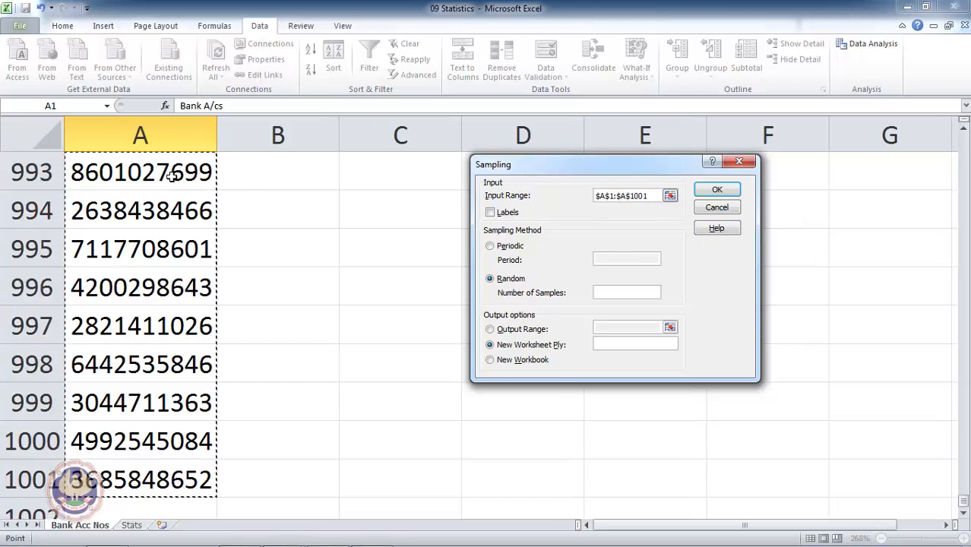
click(490, 215)
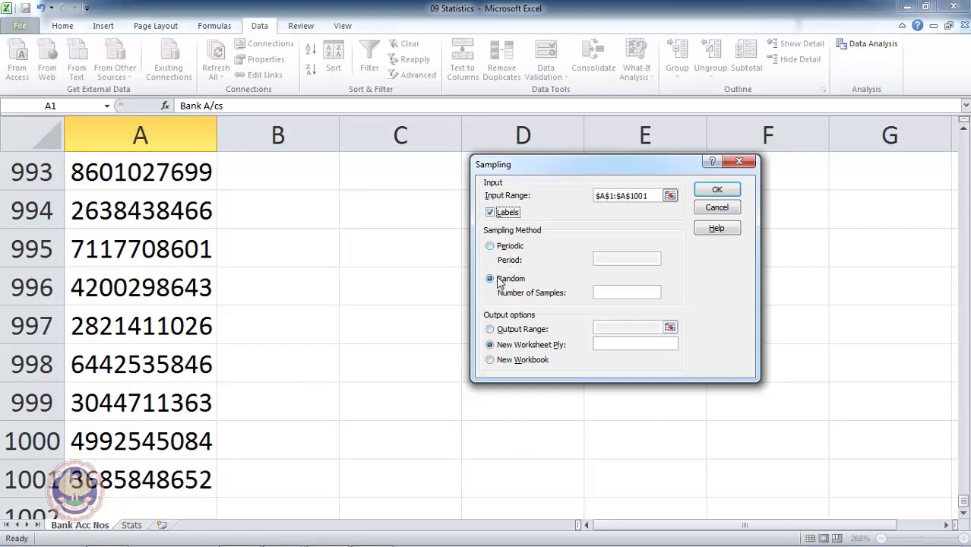
click(612, 293)
text(200)
click(715, 191)
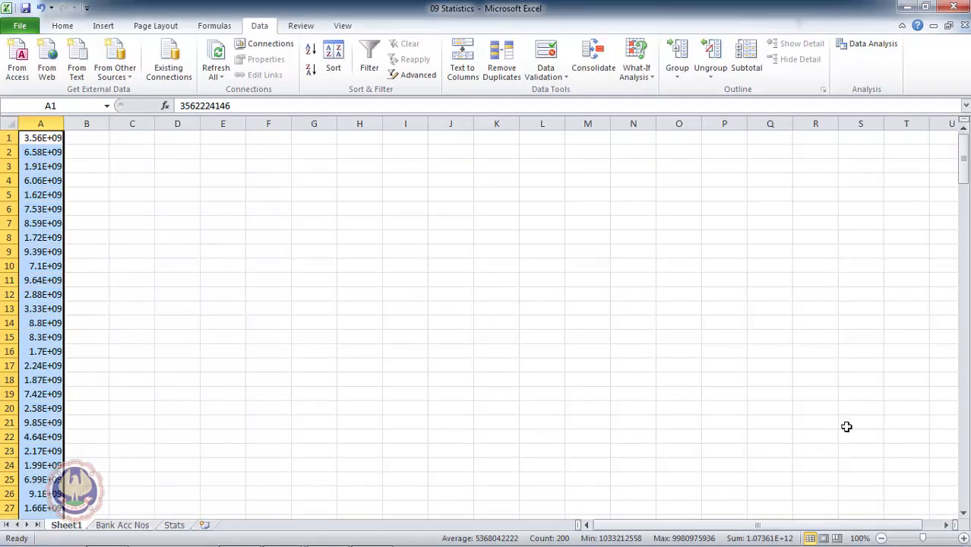
- Fit column A's width to the sampled account numbers and select the whole sample from A1 down
mouse_move(932, 516)
click(964, 538)
click(964, 538)
click(963, 538)
click(963, 538)
click(963, 538)
click(964, 538)
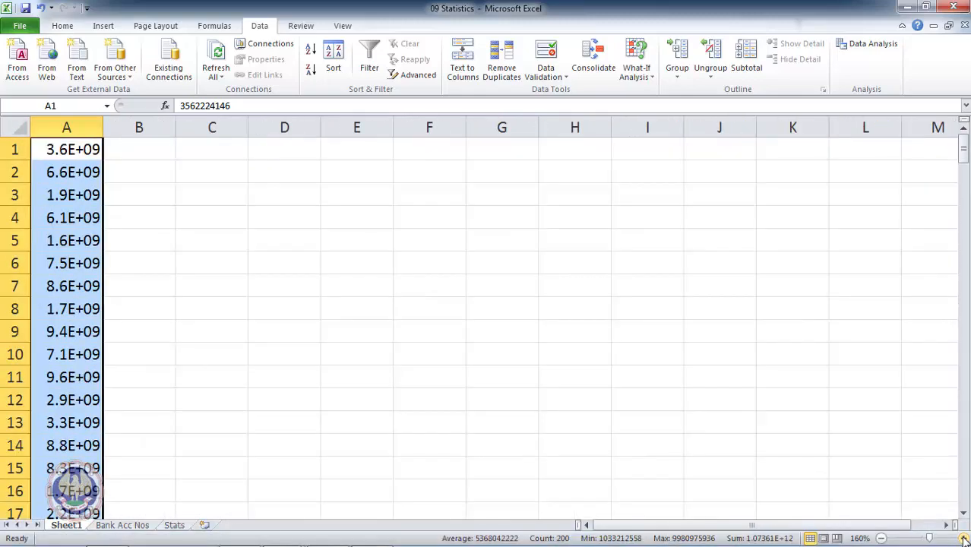
double_click(103, 127)
click(107, 149)
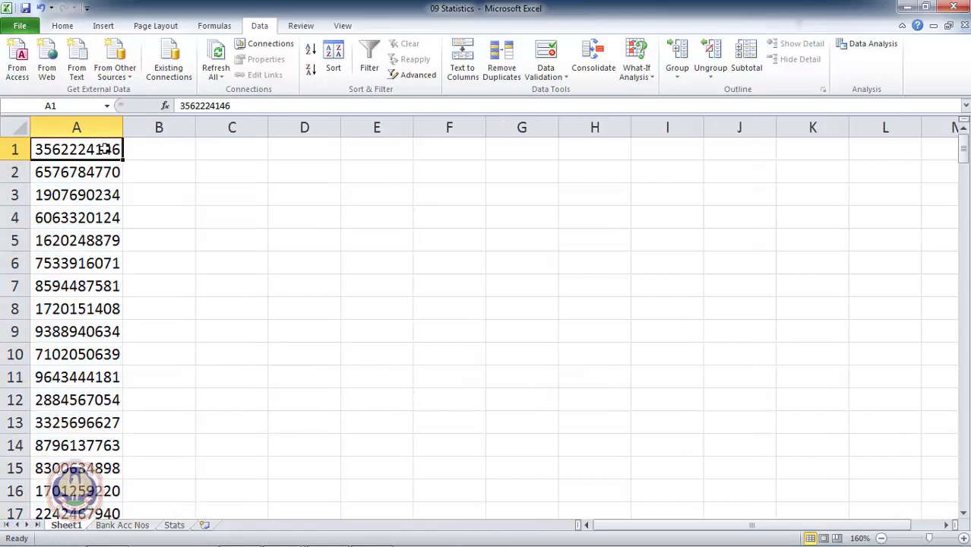
key(ctrl+shift+Down)
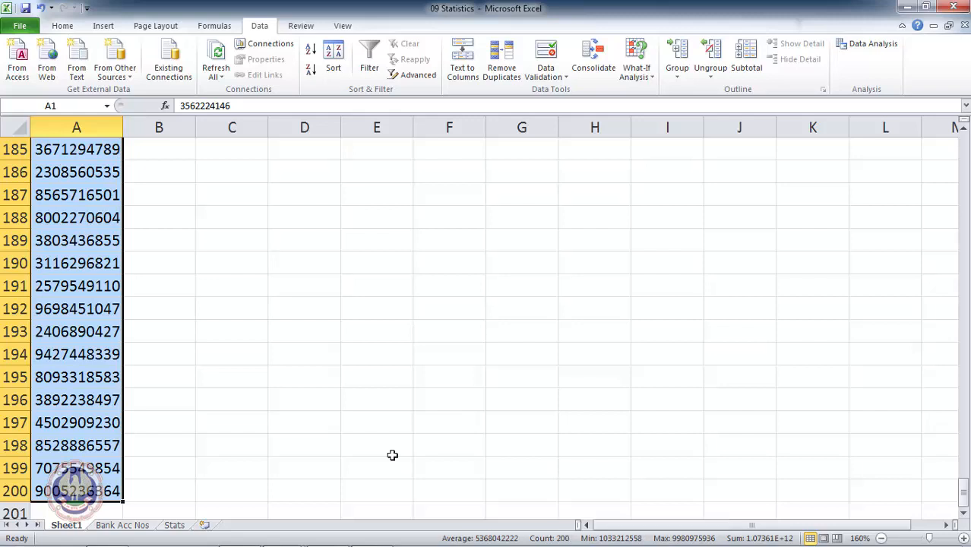
- Return to cell A1 at the start of the sampled account numbers
key(ctrl+Home)
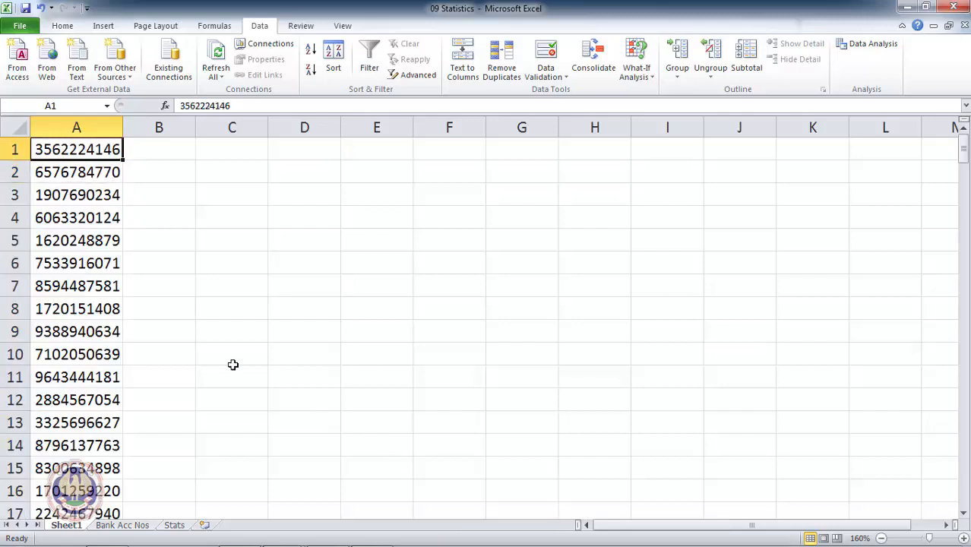
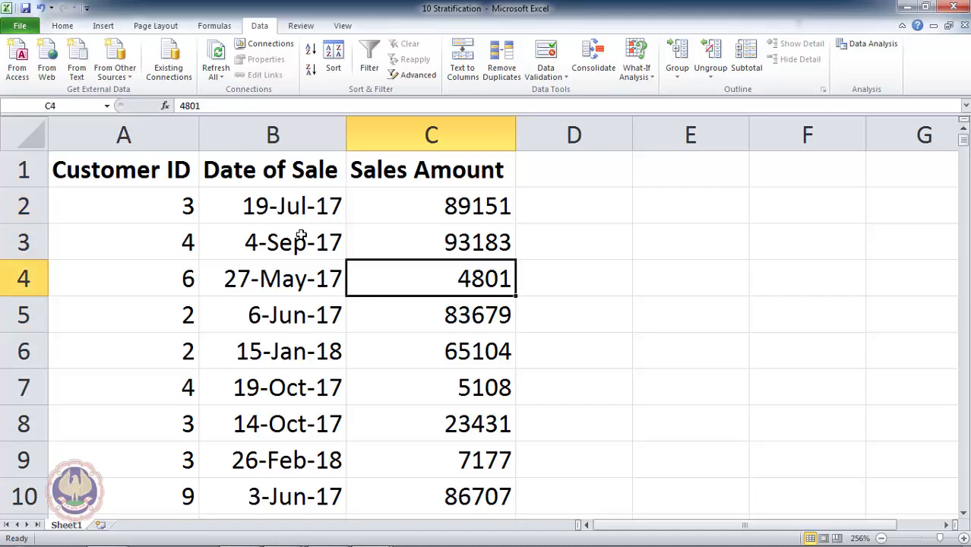
- Look through the sales amounts in column C of the 10 Stratification workbook
key(Down)
key(Down)
key(Down)
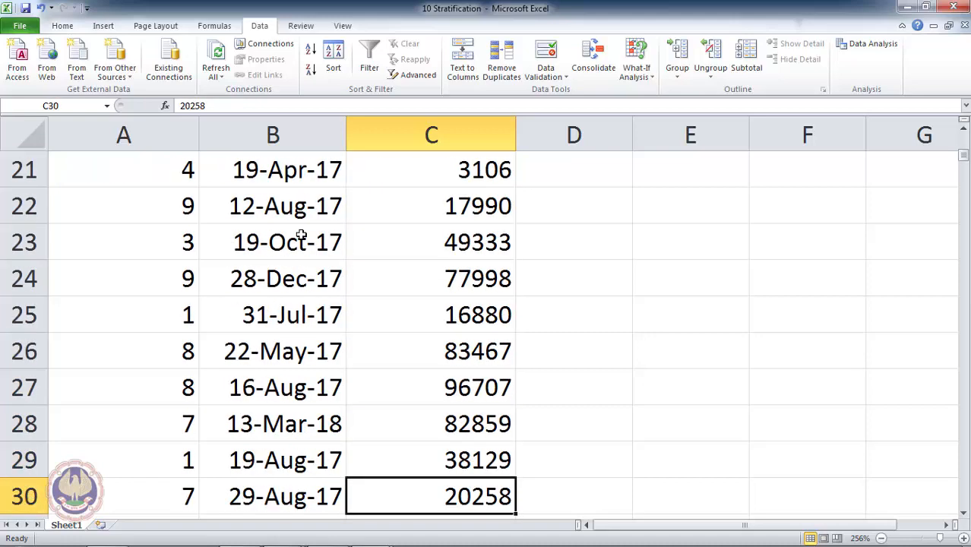
key(ctrl+Up)
key(Down)
key(Down)
key(Down)
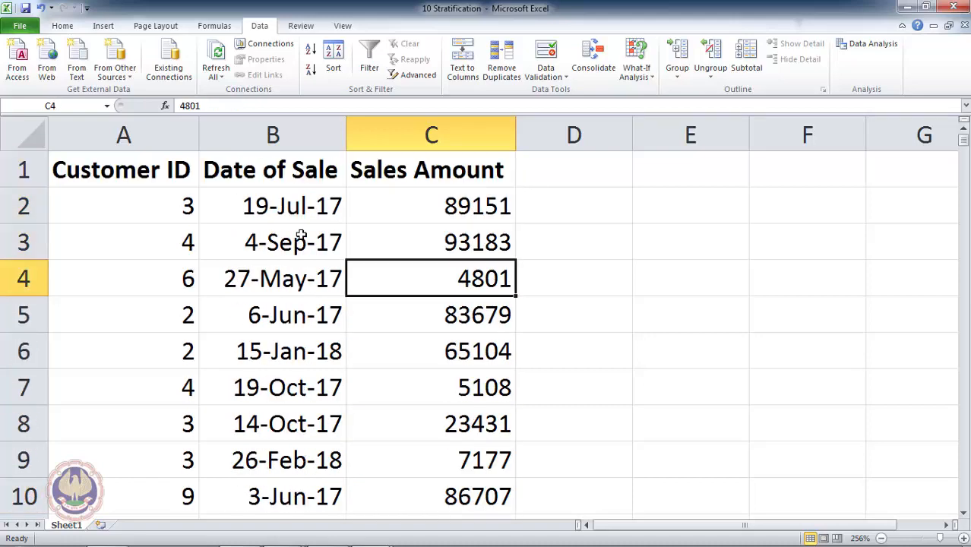
key(Up)
key(shift+Up)
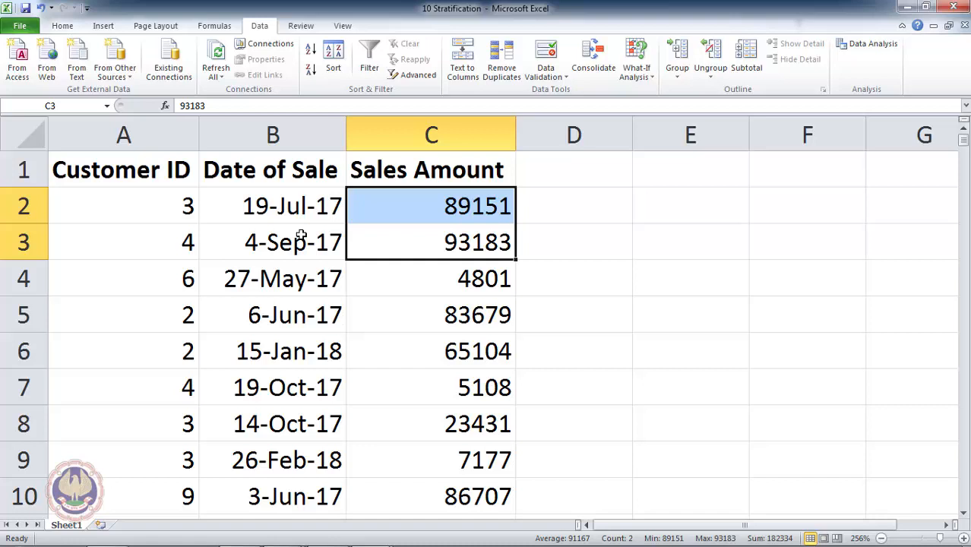
key(Down)
key(Up)
key(Up)
key(Up)
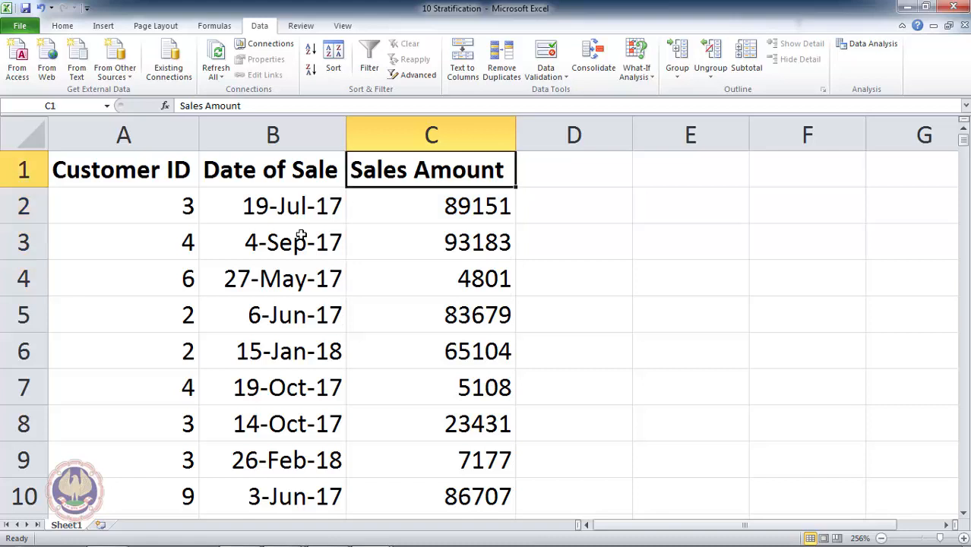
- Select all sales amounts from C2 down to check their minimum and maximum, and return to C2
key(Down)
key(ctrl+shift+Down)
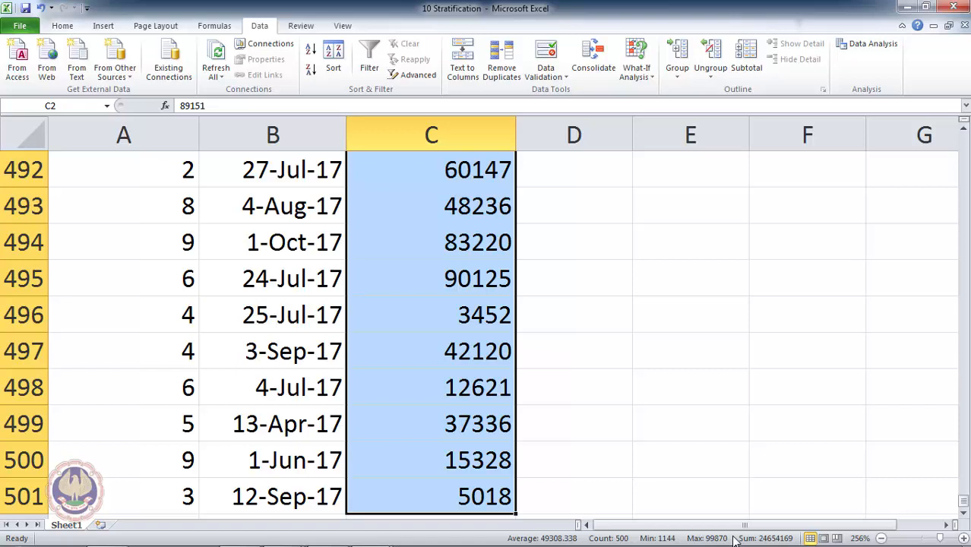
key(ctrl+Up)
key(Down)
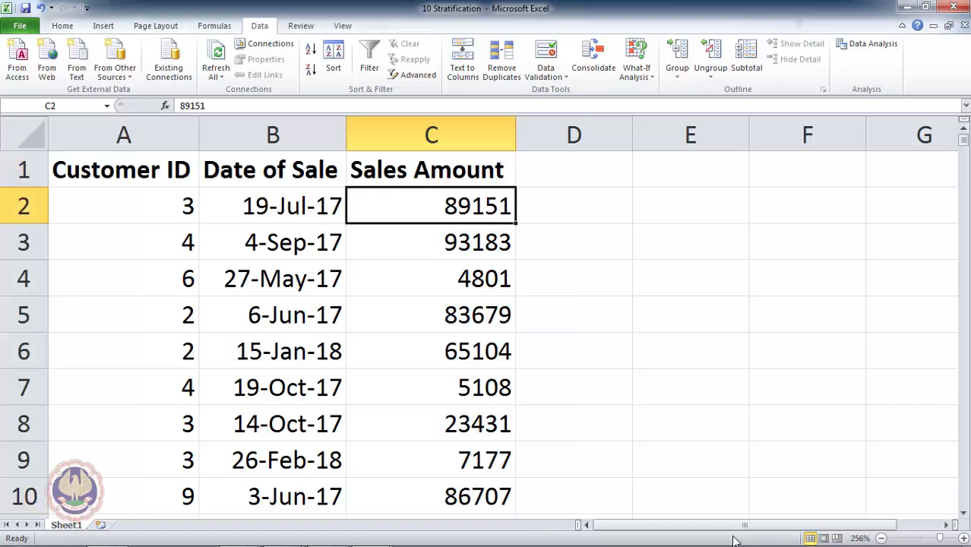
- Add the column header Category in D1, beside Sales Amount
key(Up)
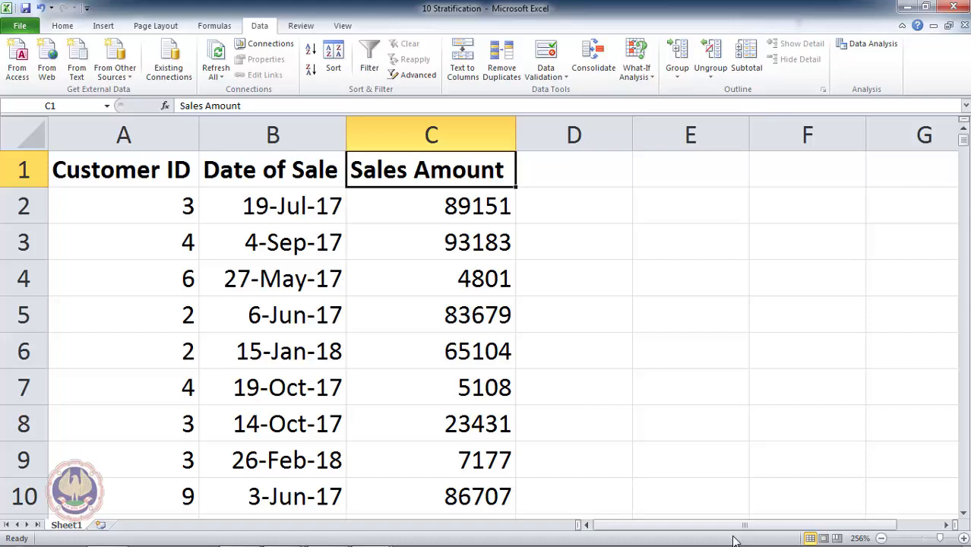
key(Right)
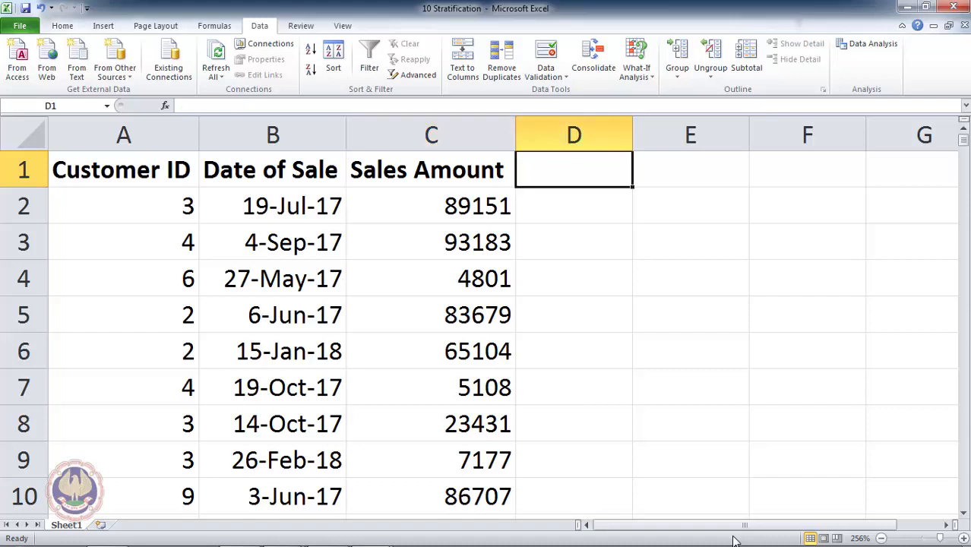
text(Category)
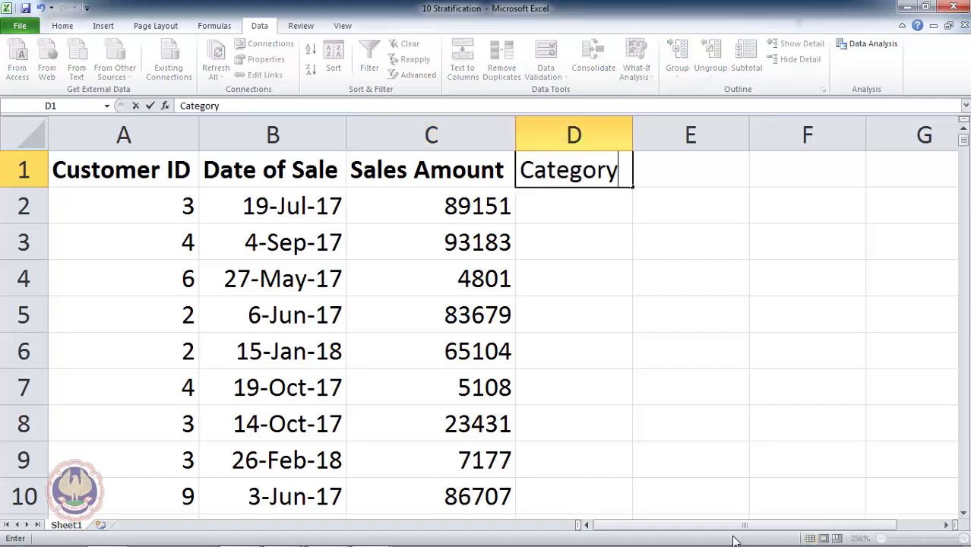
key(Return)
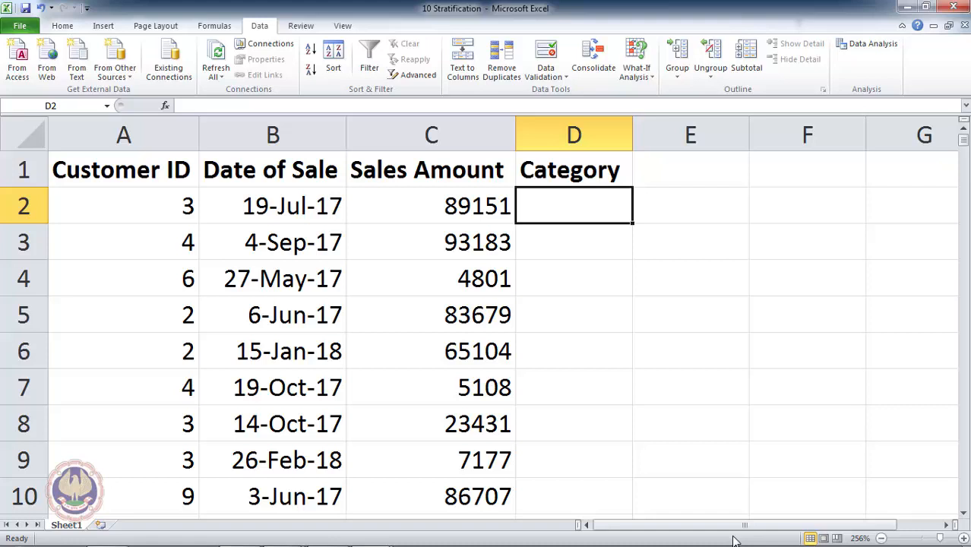
- Start an IF formula in D2 that returns "Very Small" when C2<=20000
text(=)
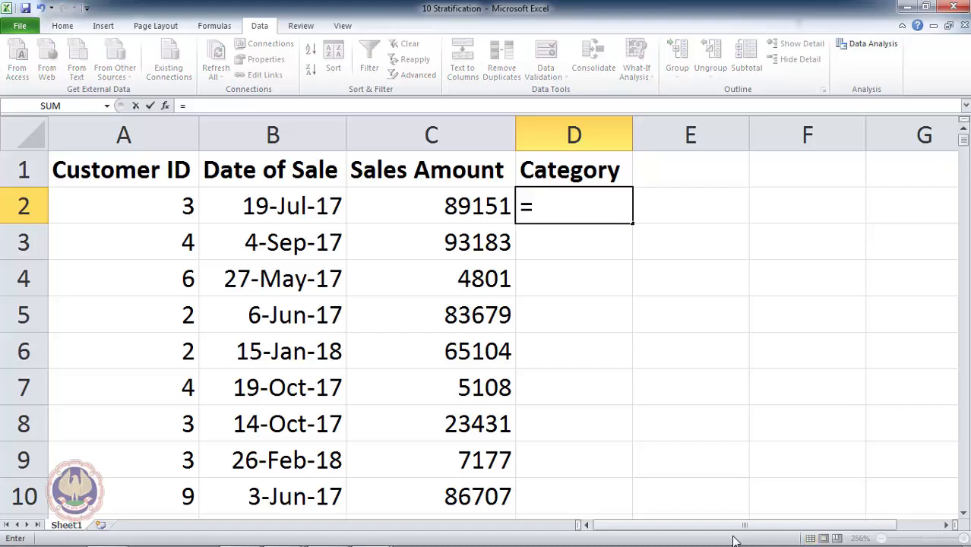
text(if)
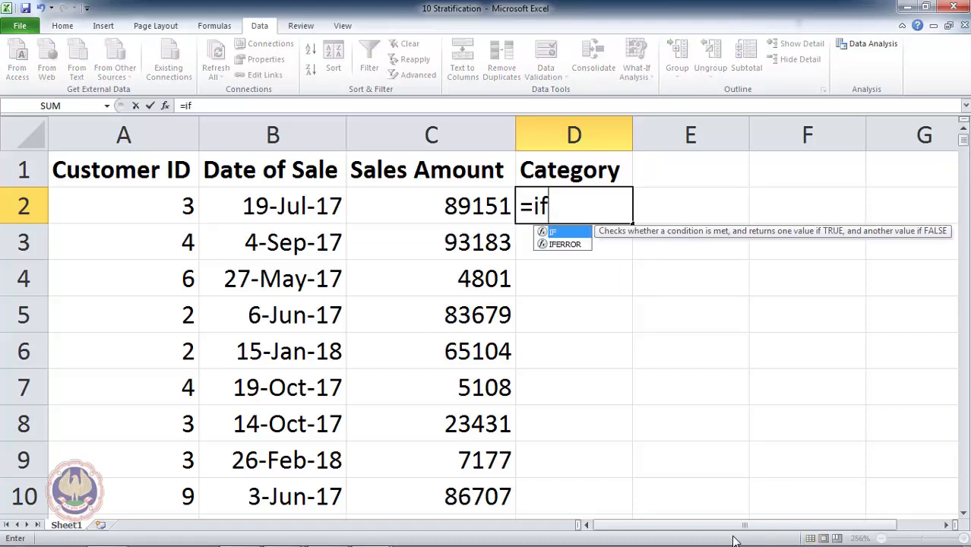
key(Tab)
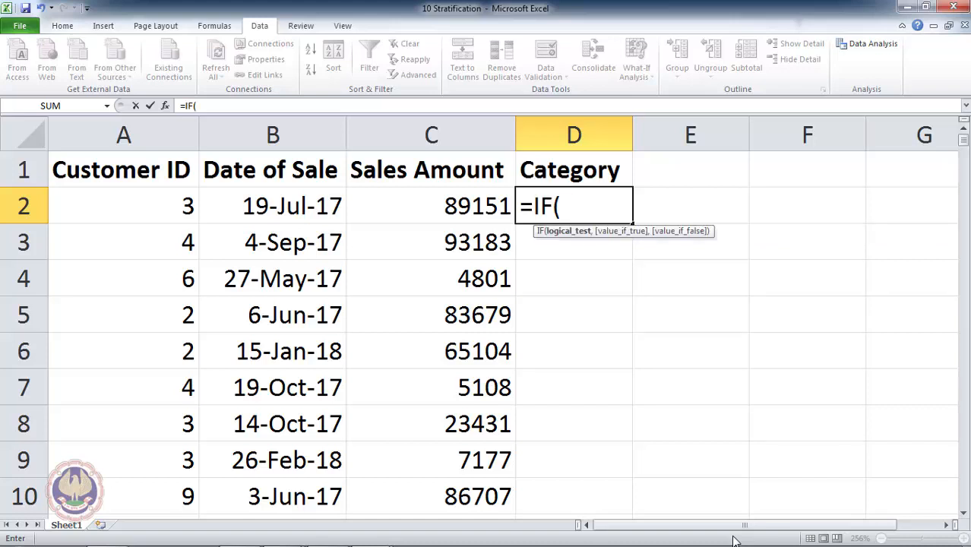
key(Left)
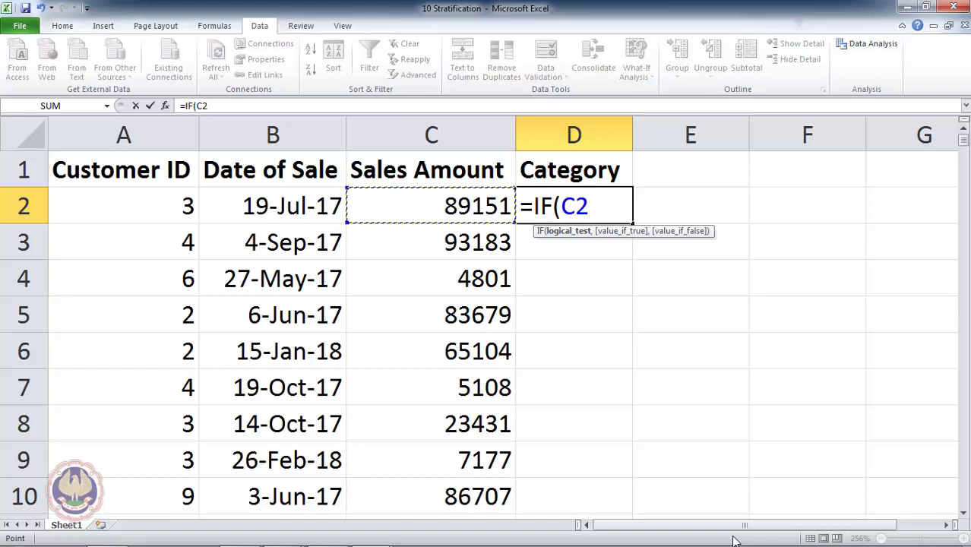
text(<)
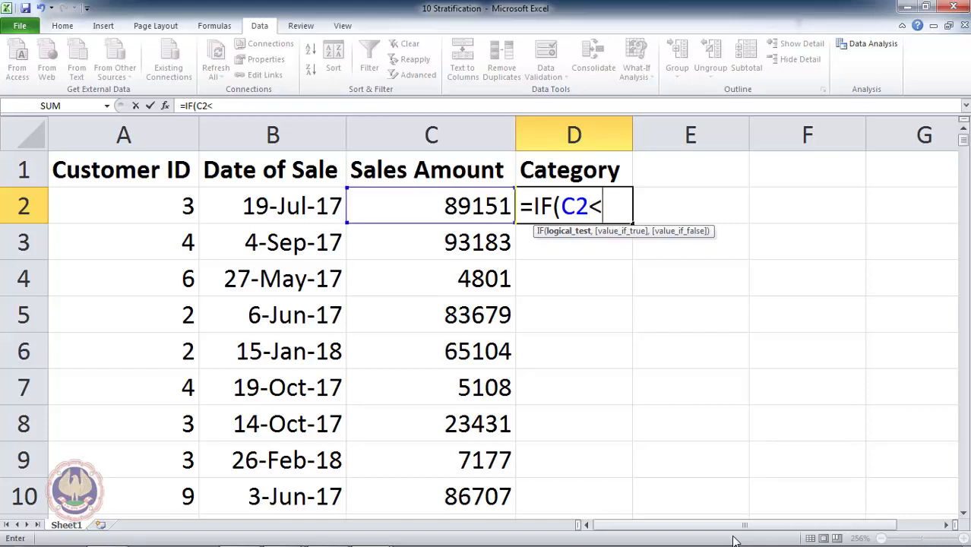
text(=2)
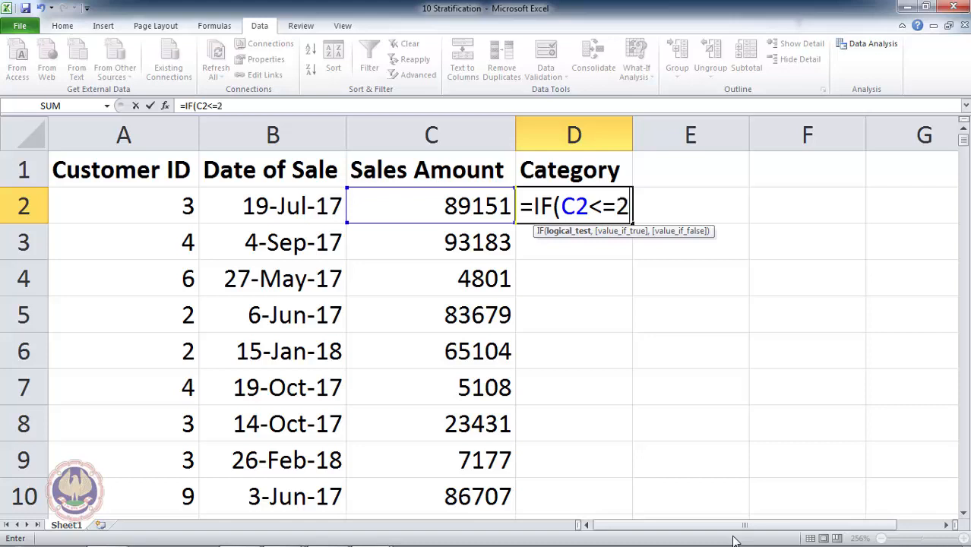
text(0000)
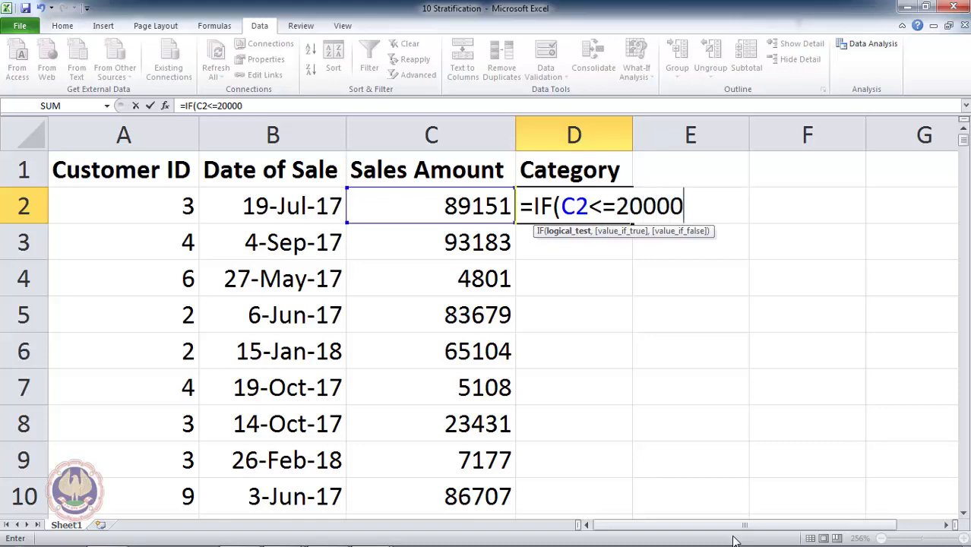
text(,)
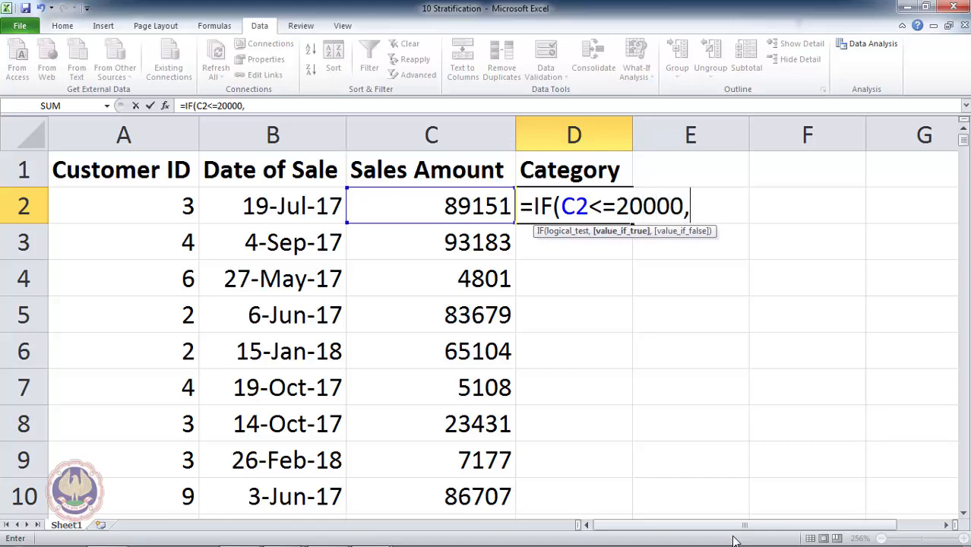
text("Very )
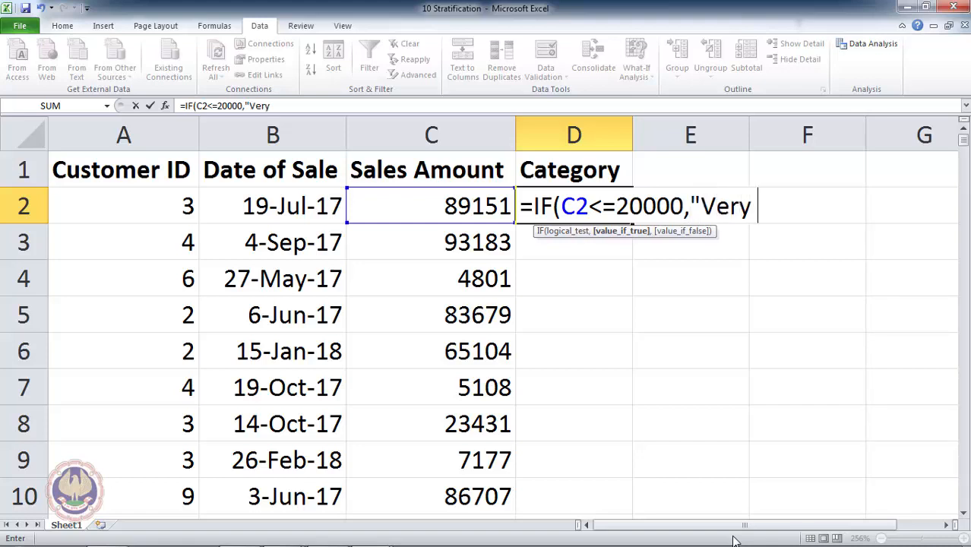
text(Small")
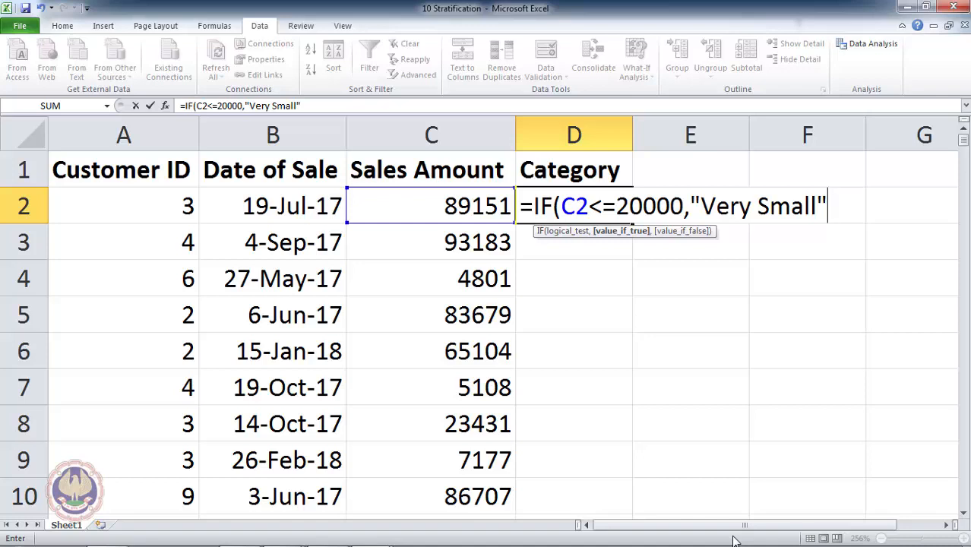
- Nest a second IF in the D2 formula that returns "Small" when C2<=40000
text(,)
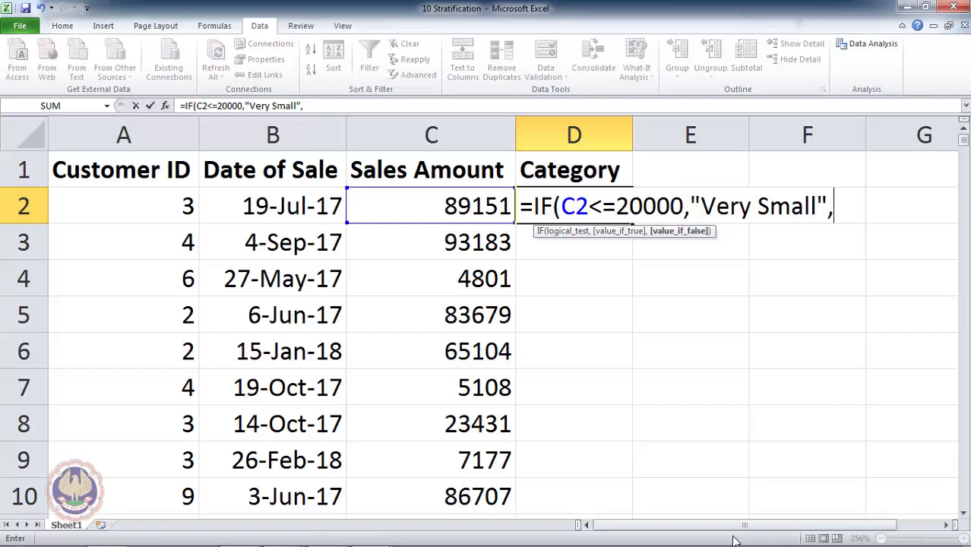
text(if)
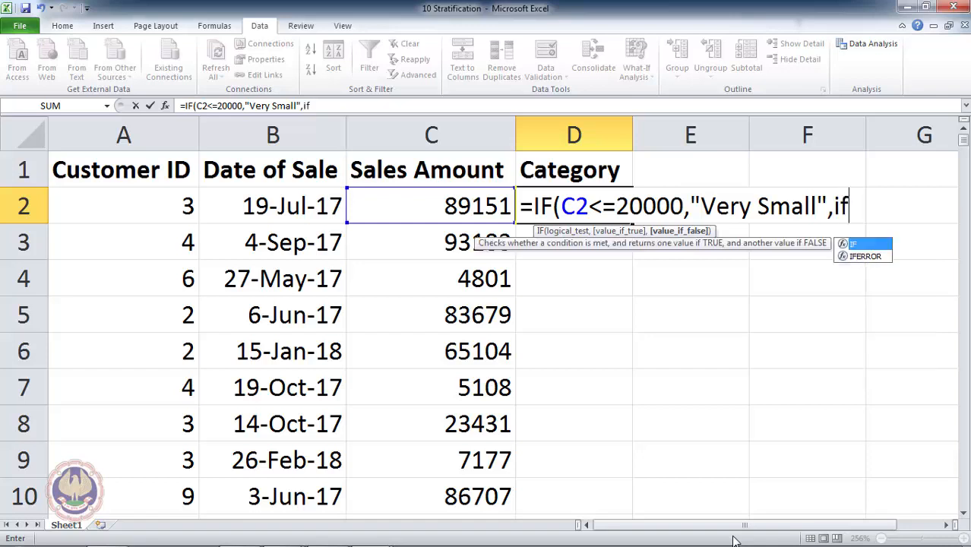
key(Tab)
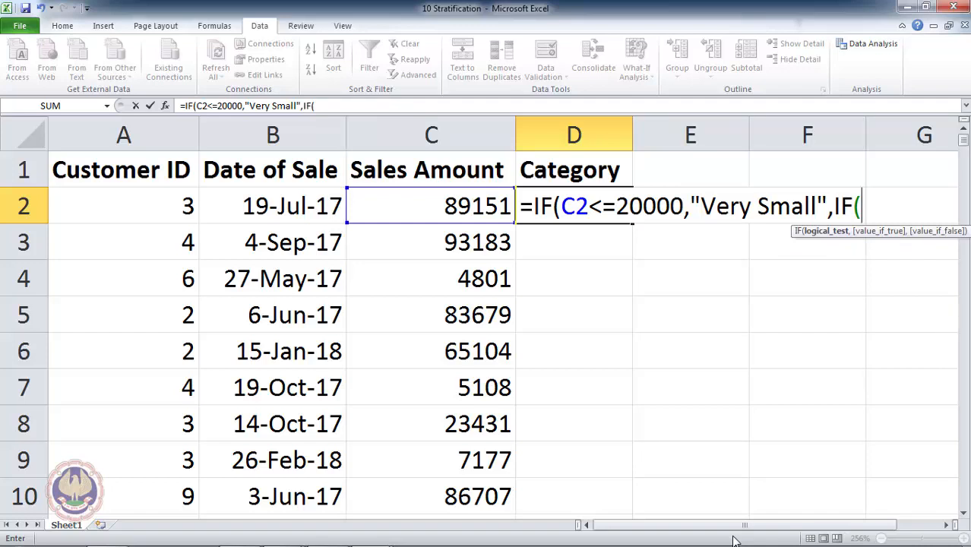
key(Left)
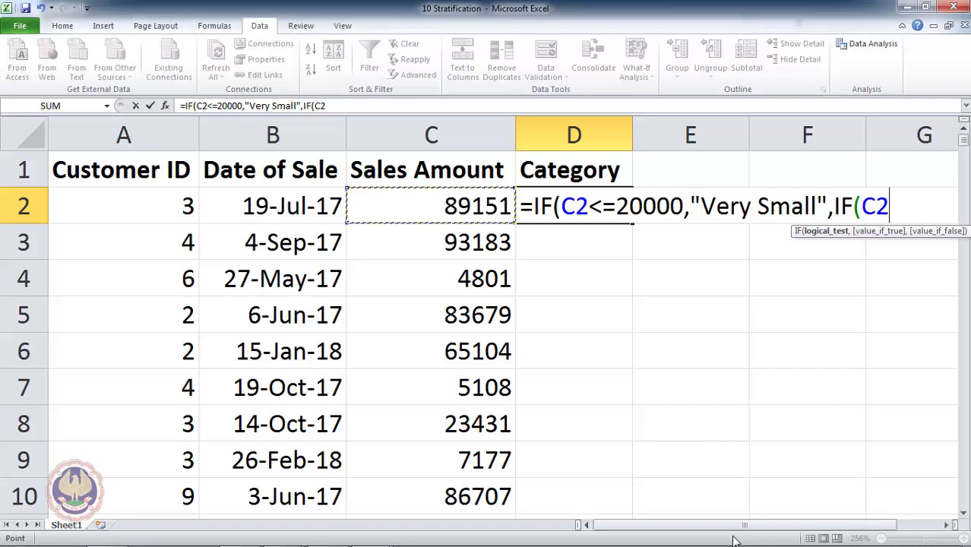
key(Left)
key(Right)
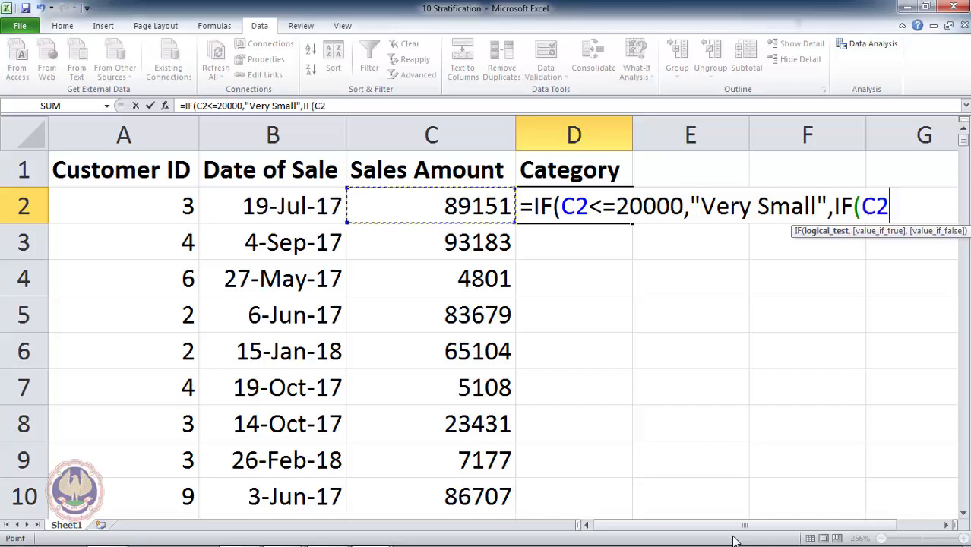
text(<=)
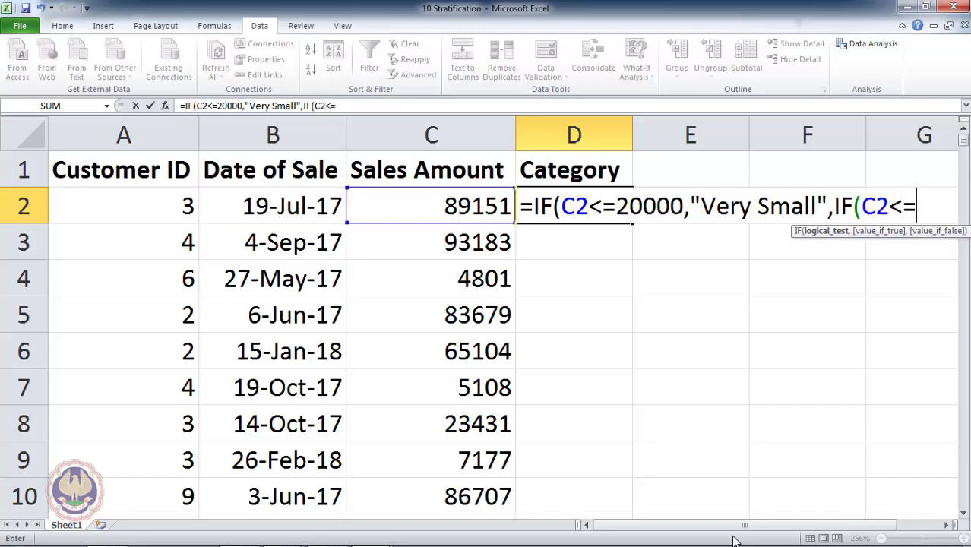
text(40000,)
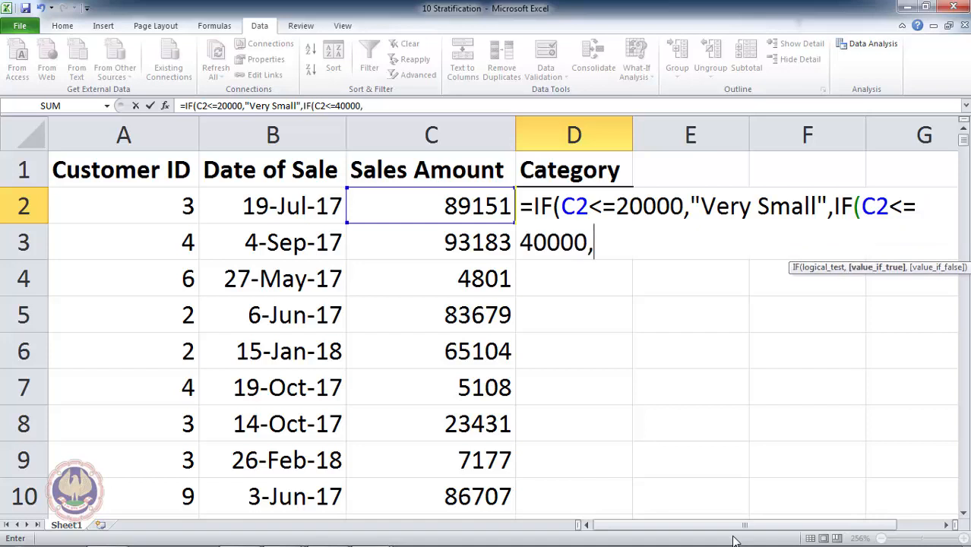
text("Small",)
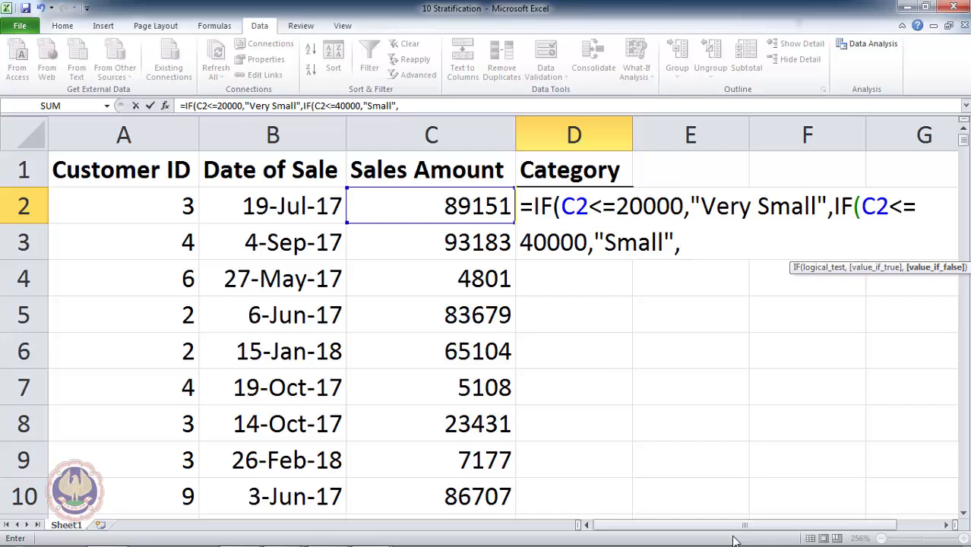
- Nest a third IF in the D2 formula that returns "Moderate" when C2<=60000
text(if)
key(Tab)
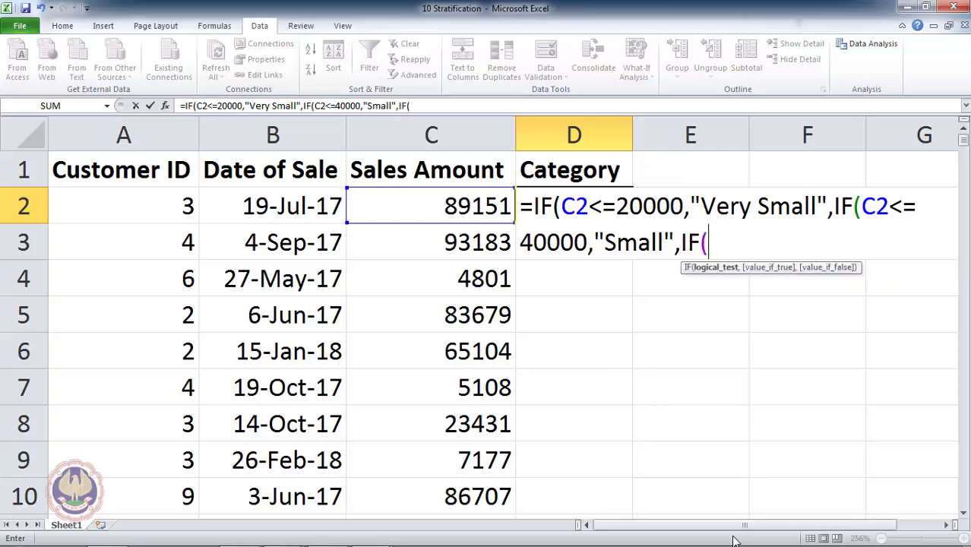
key(Left)
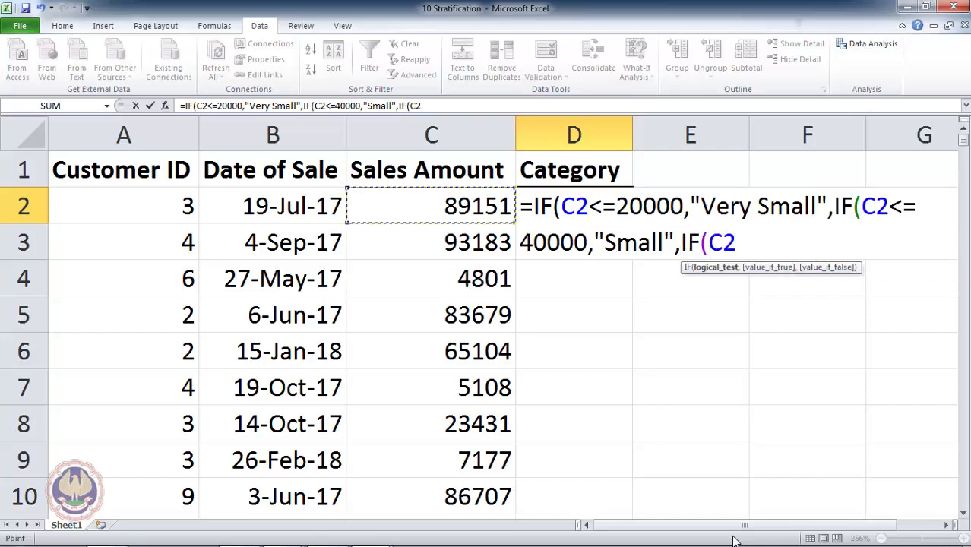
text(<=)
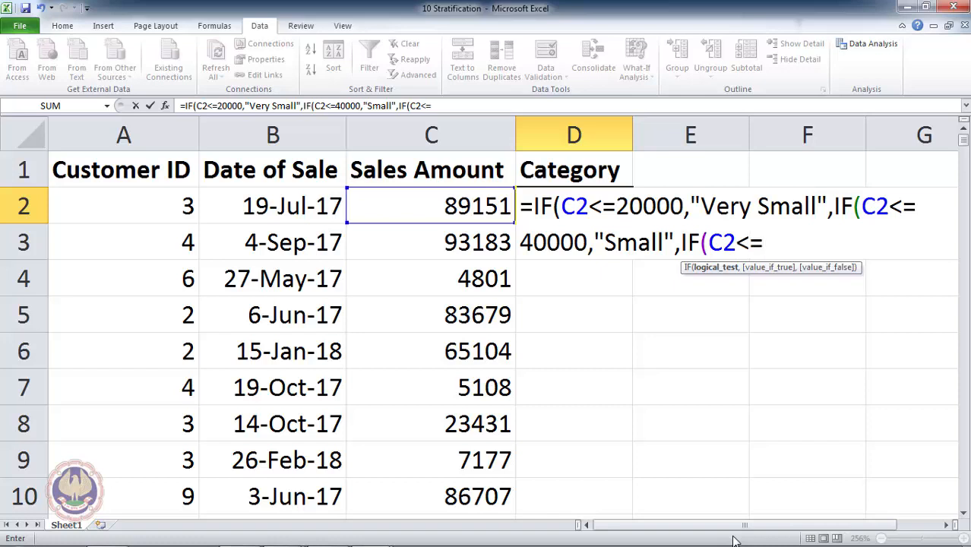
text(60000)
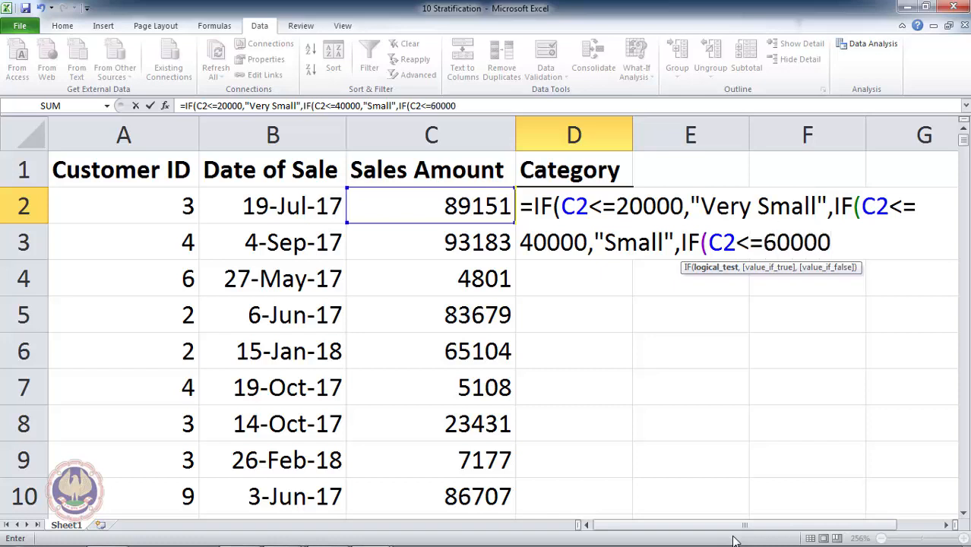
text(,")
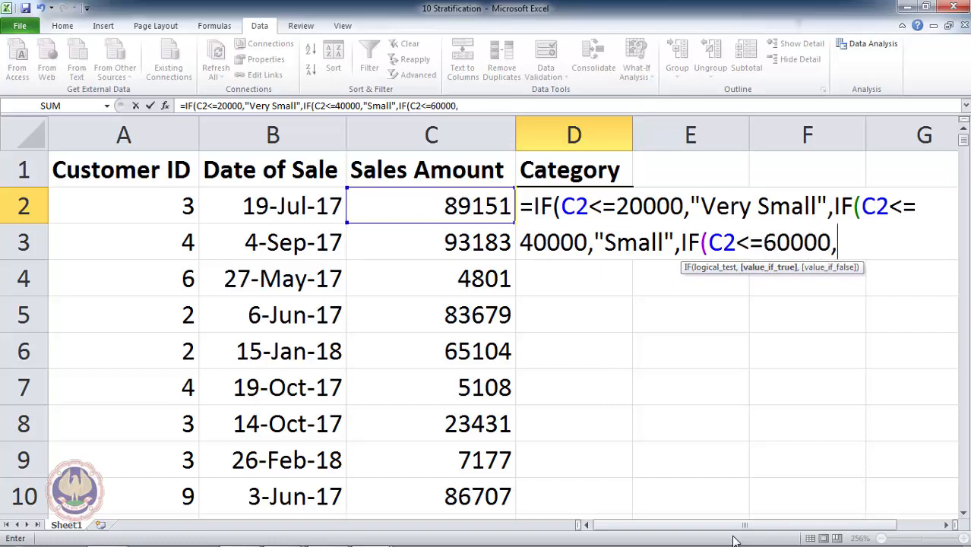
text(Modera)
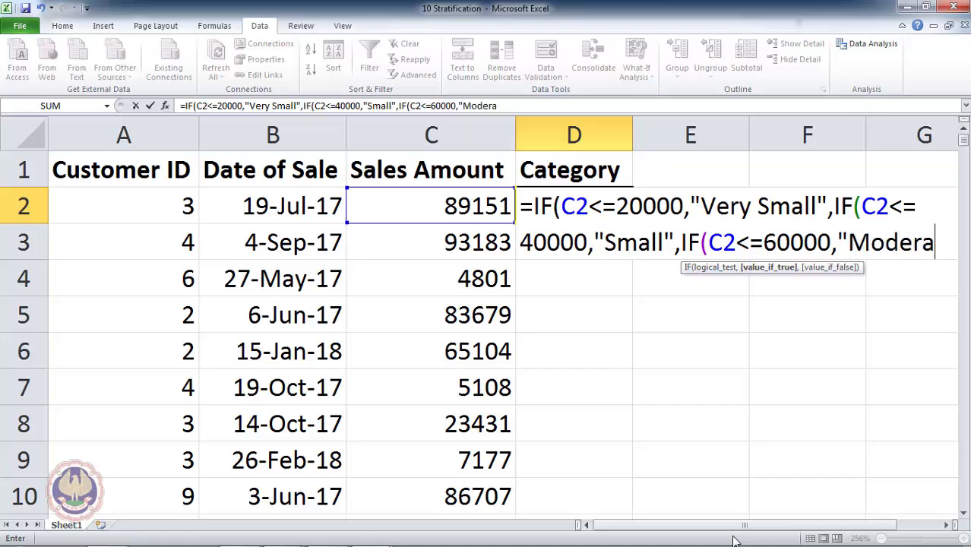
text(te")
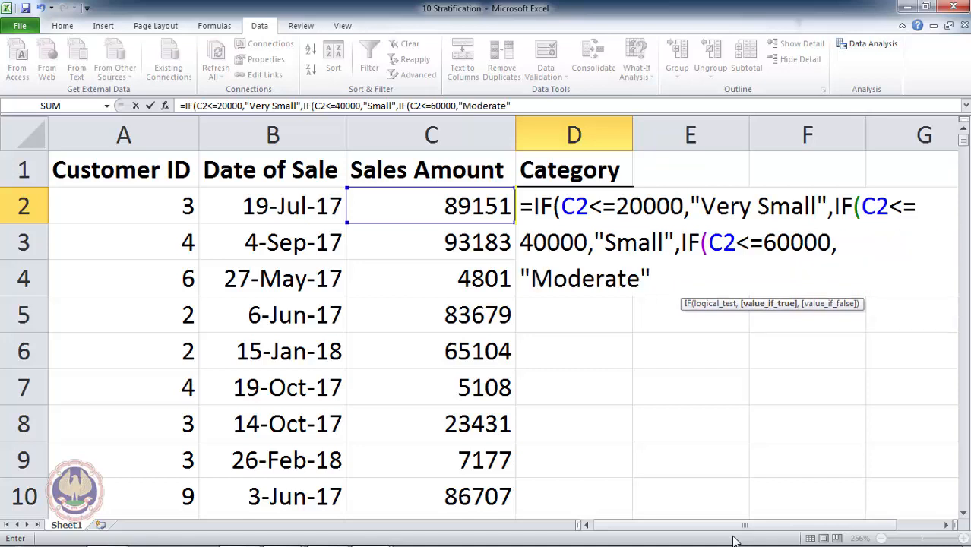
text(,)
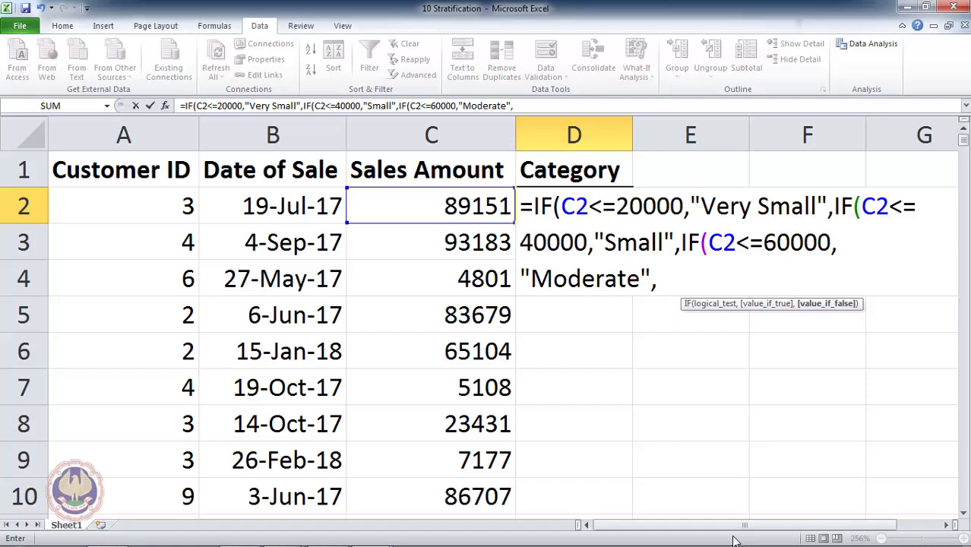
- Nest a fourth IF in the D2 formula that returns "Large" when C2<=80000
text(IF()
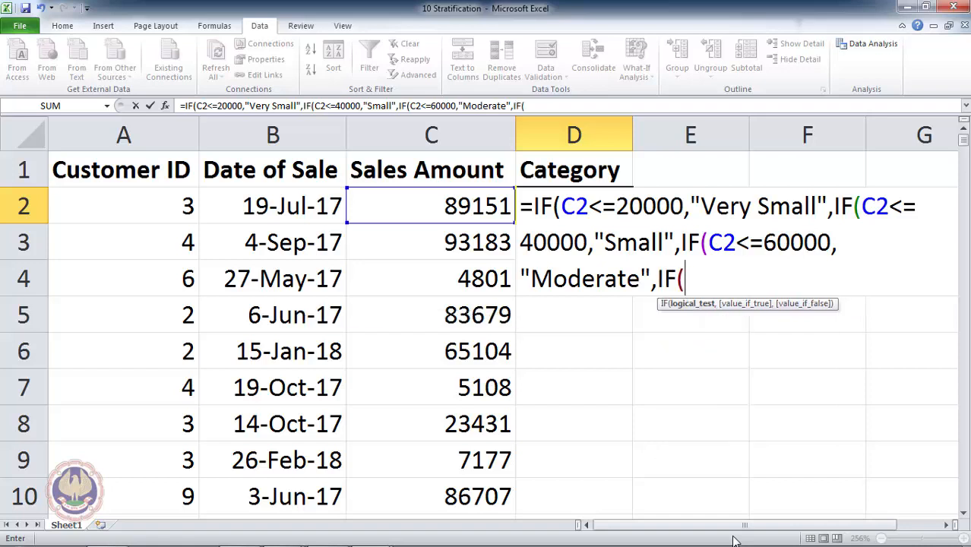
key(Left)
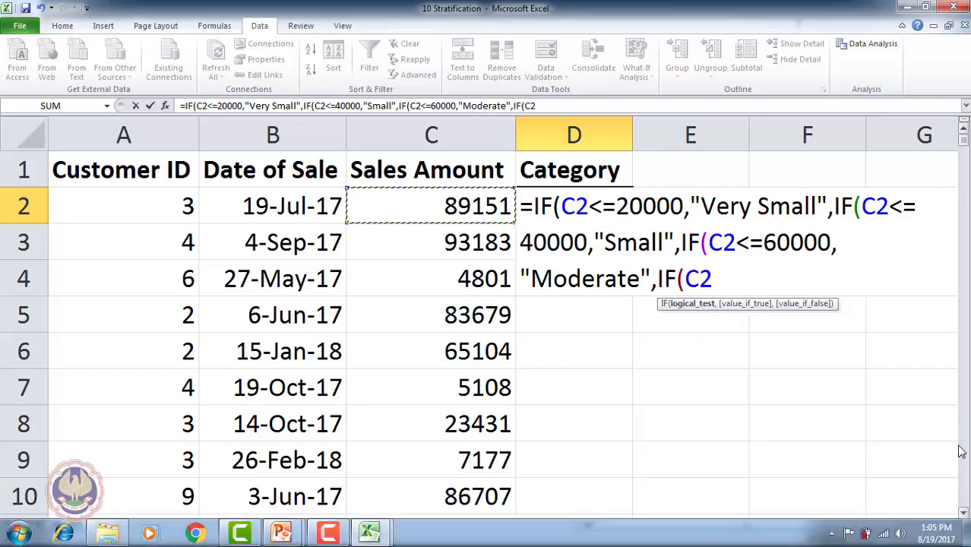
click(950, 525)
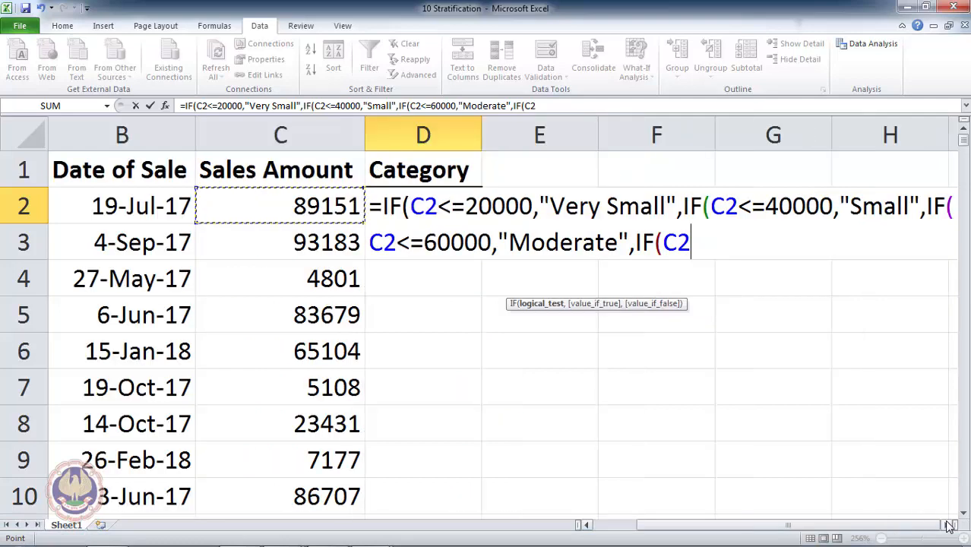
text(<)
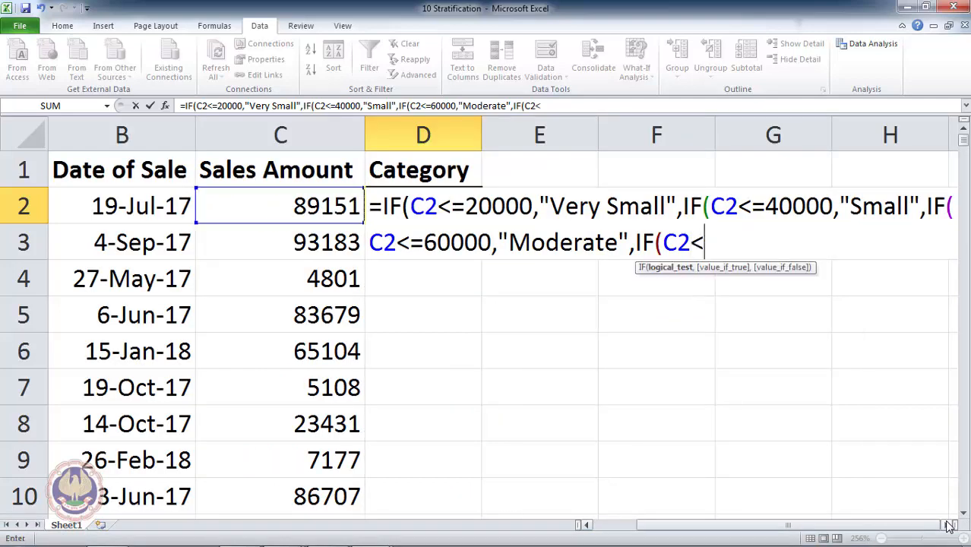
text(=)
key(Left)
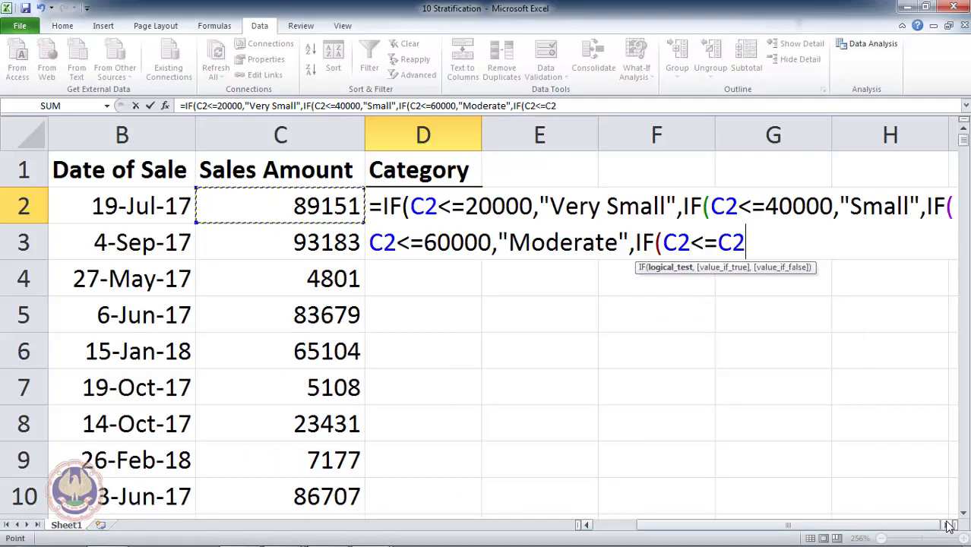
key(BackSpace)
key(BackSpace)
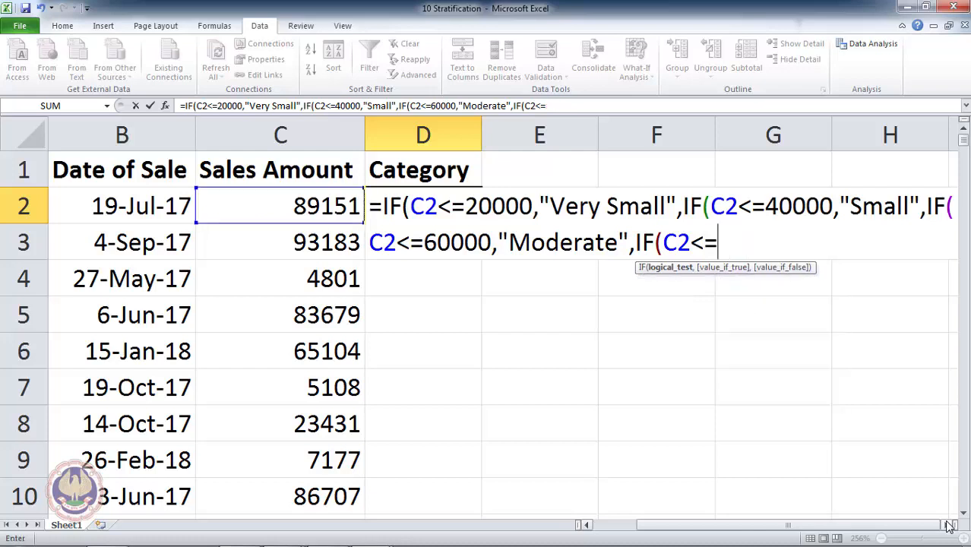
text(80000)
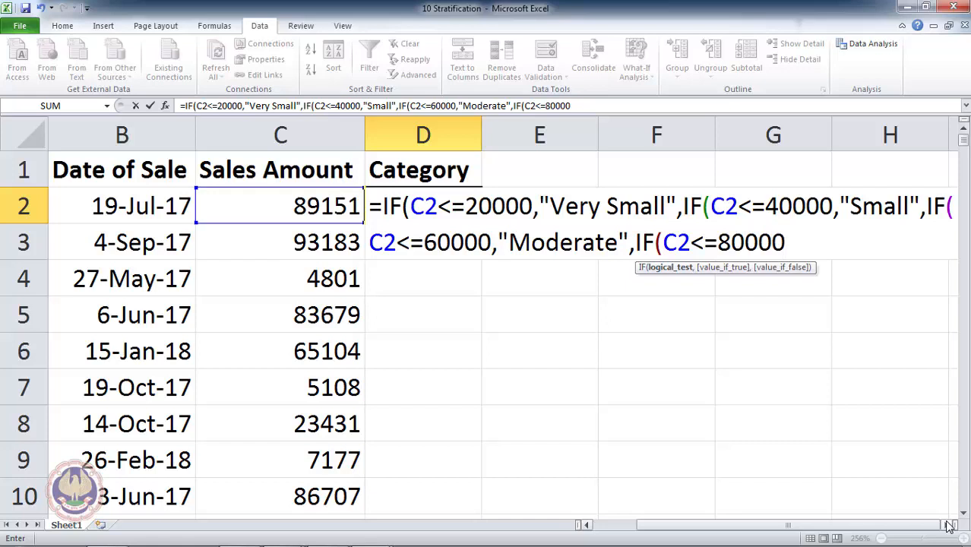
text(,")
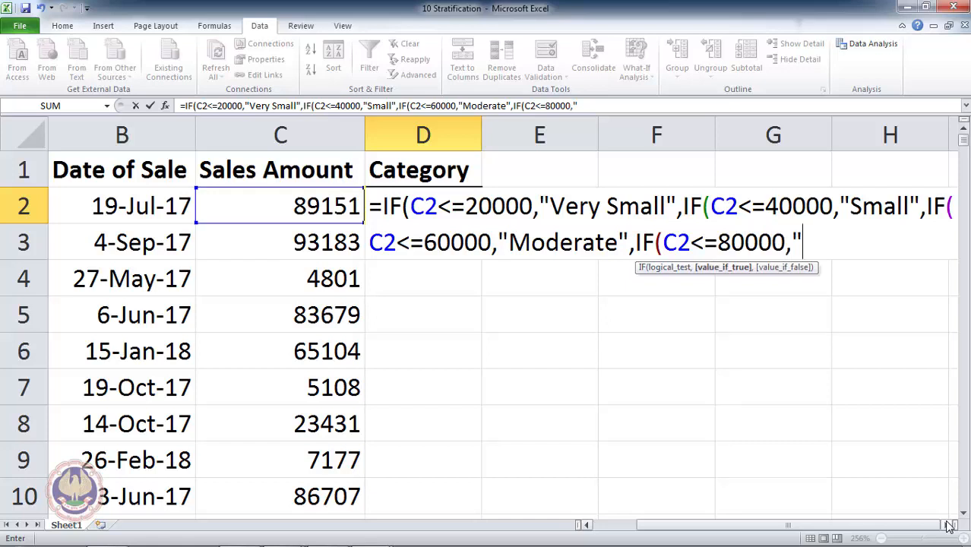
text(Lar)
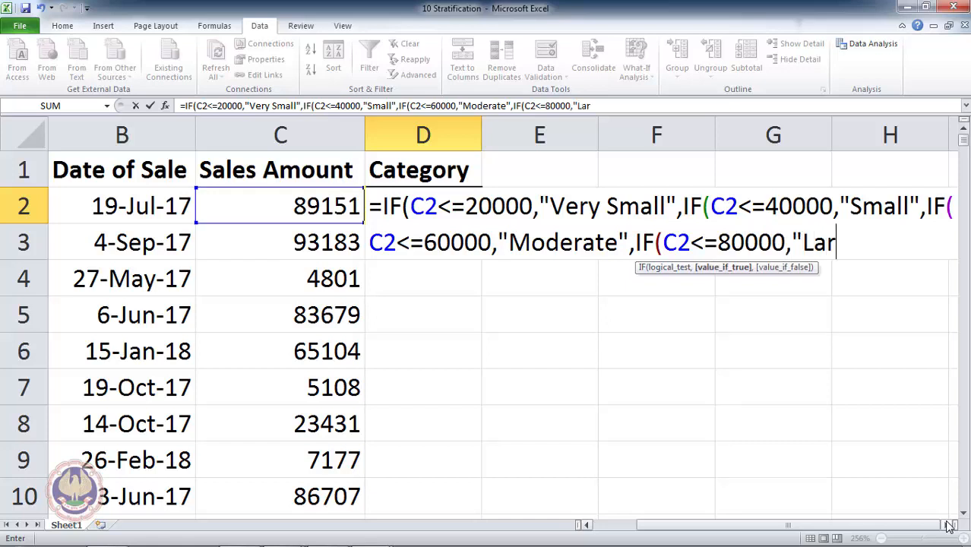
text(ge")
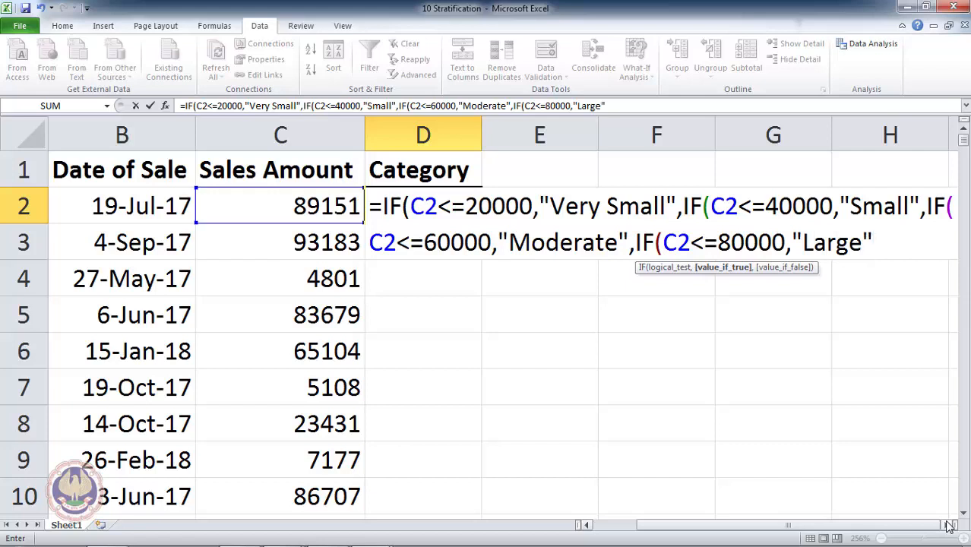
text(,)
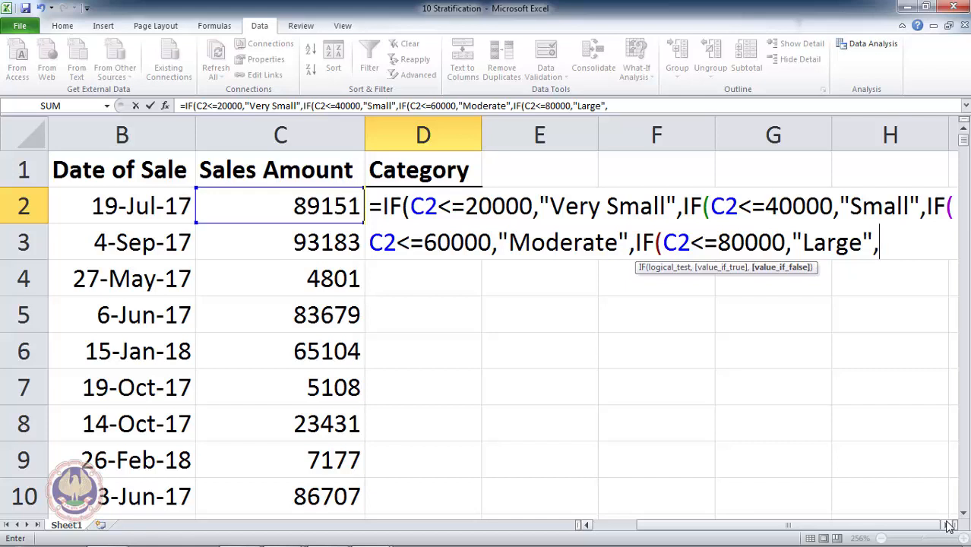
- Make the D2 formula return "Very Large" for all remaining amounts, close all four IFs and enter it
text("Very )
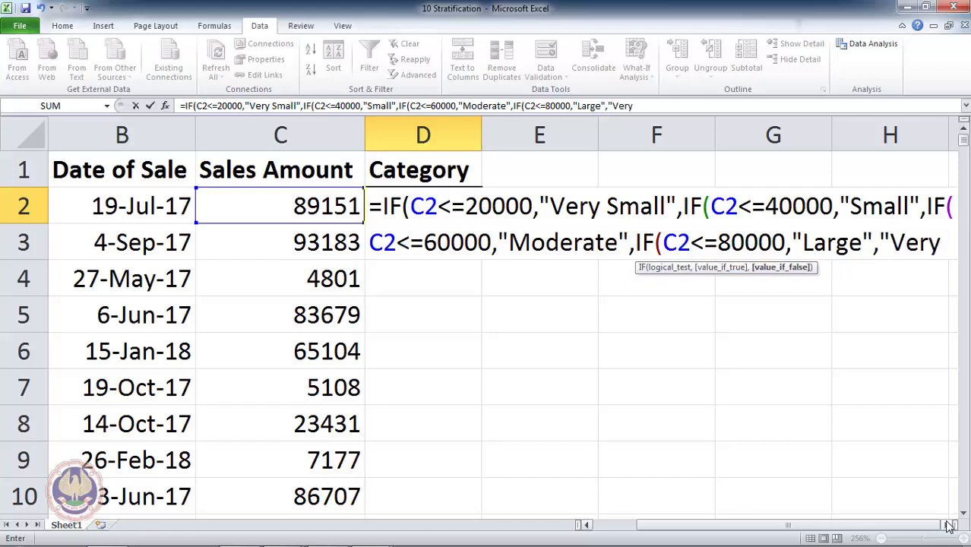
text(Large)
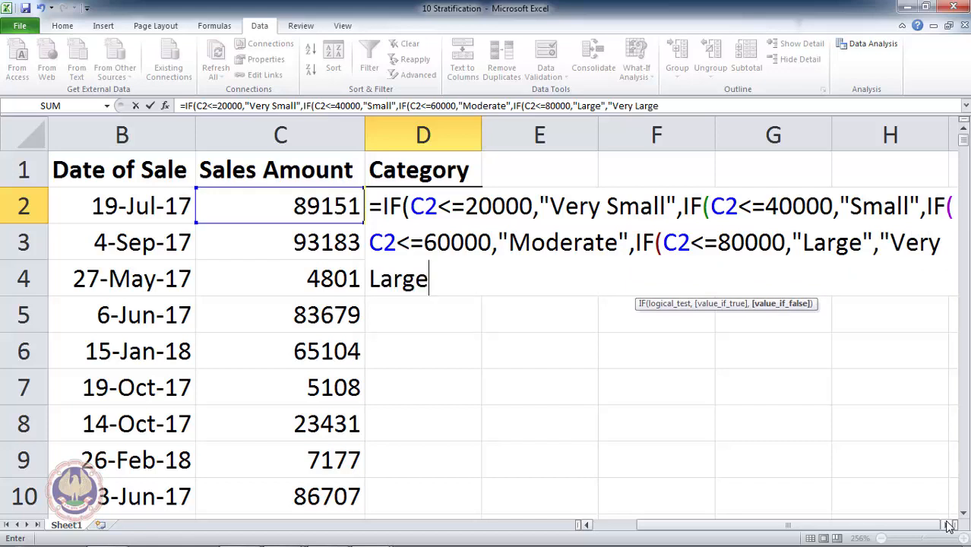
text("))
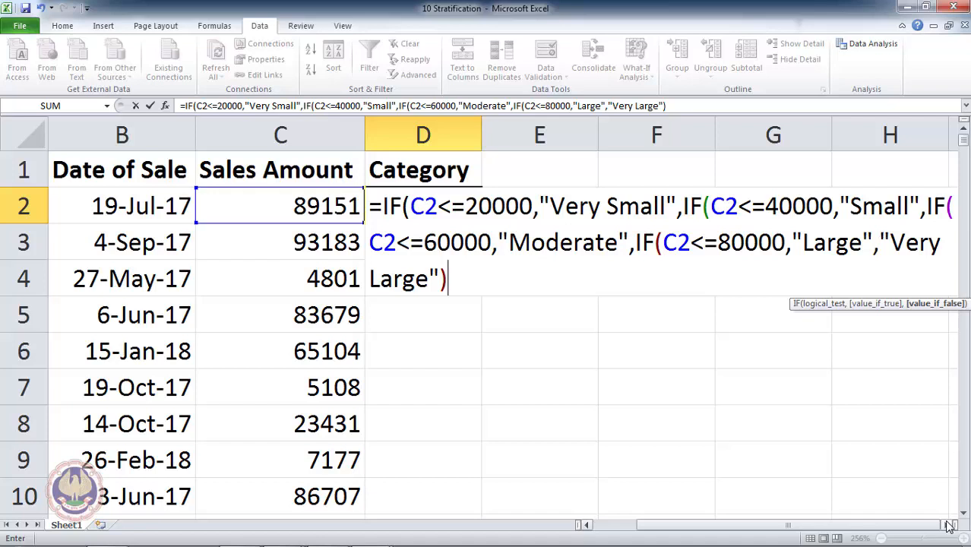
click(950, 525)
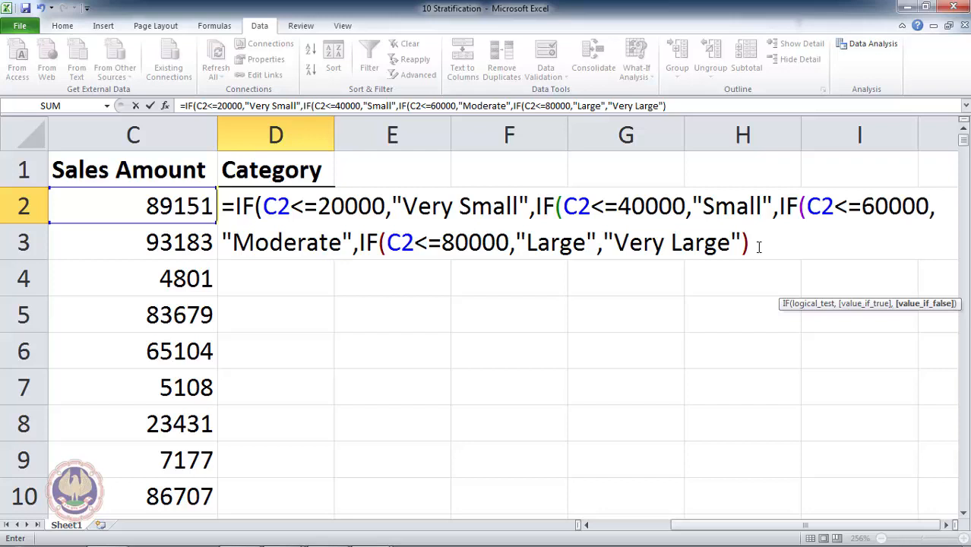
text())
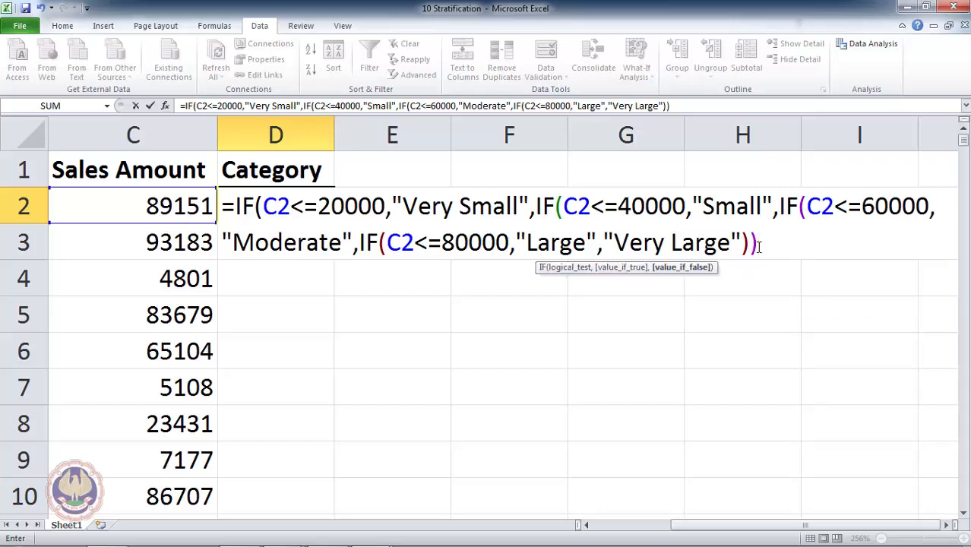
text())
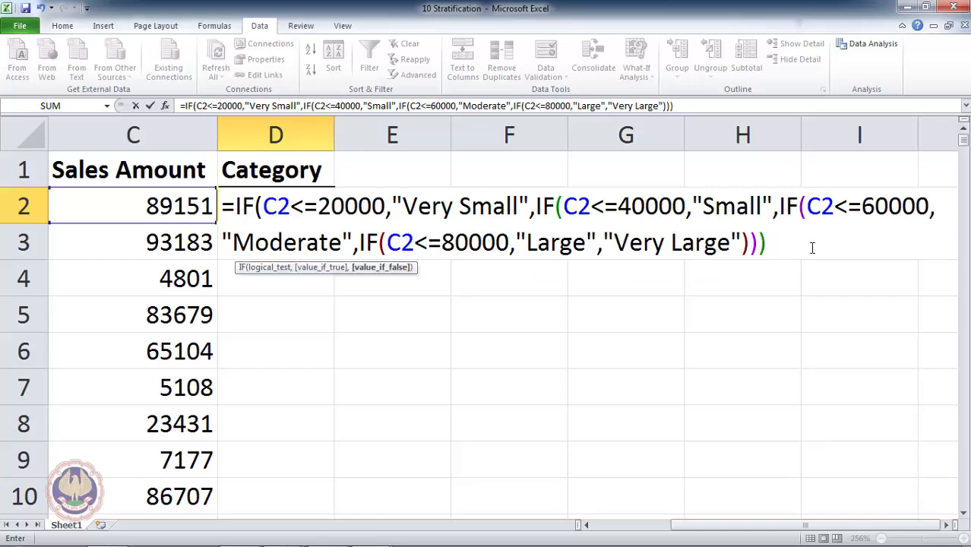
text())
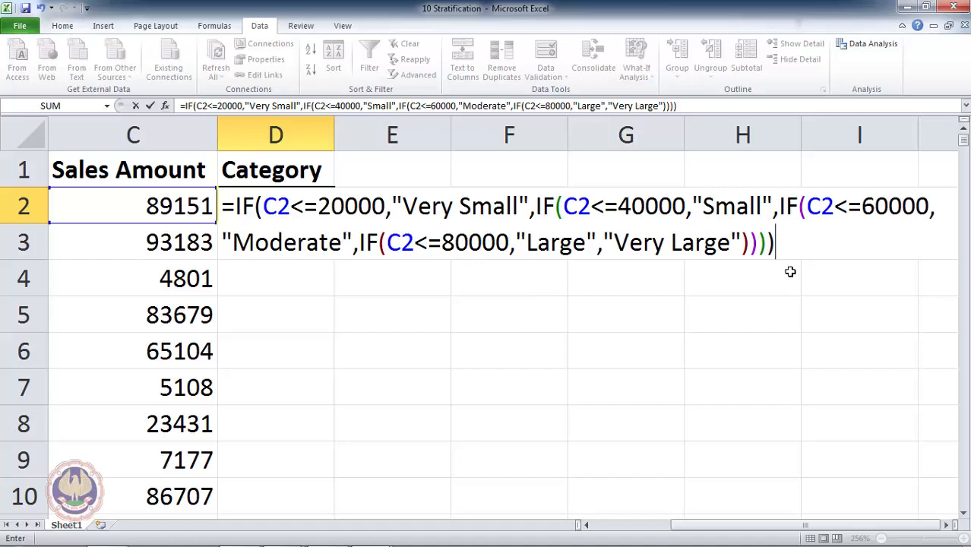
key(Return)
key(Up)
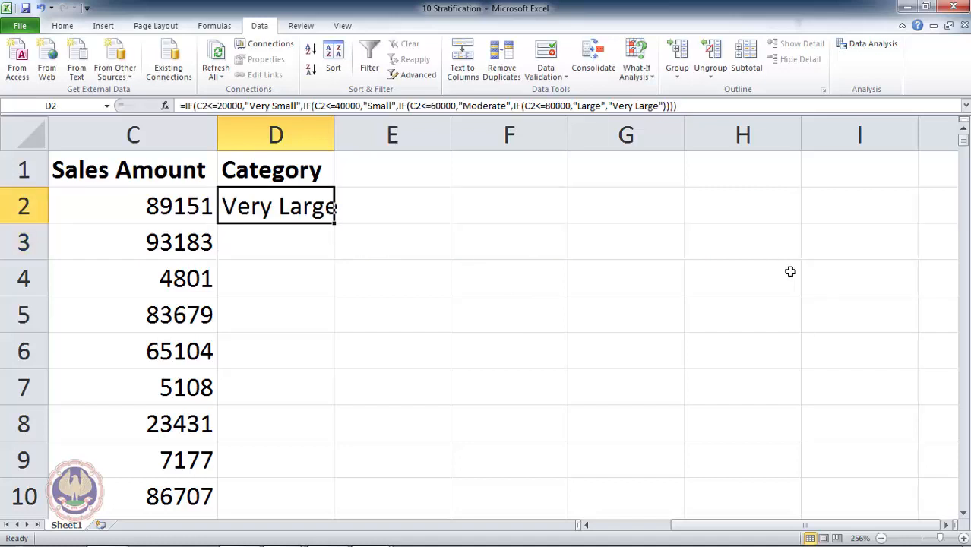
- Fill the D2 category formula down the whole Category column and fit the column width to its contents
double_click(335, 225)
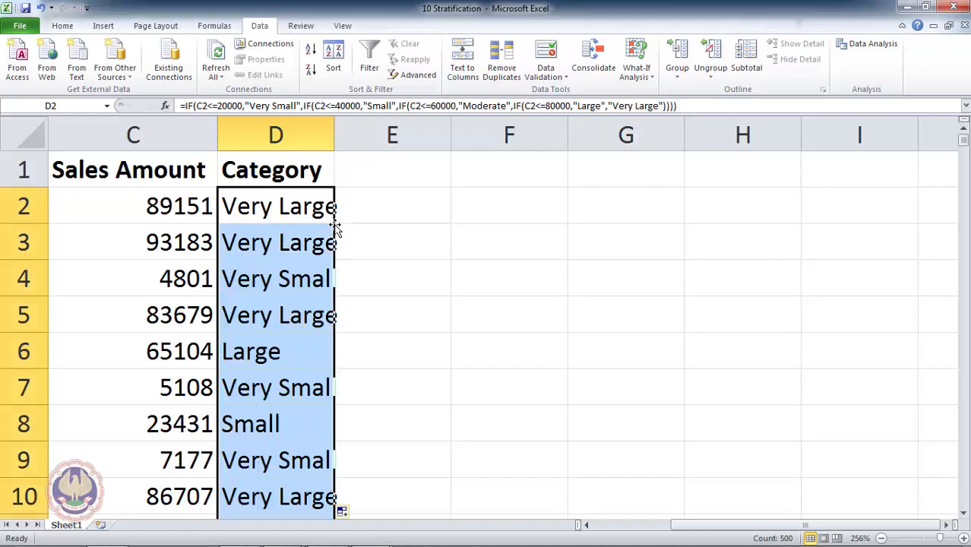
double_click(335, 136)
click(323, 262)
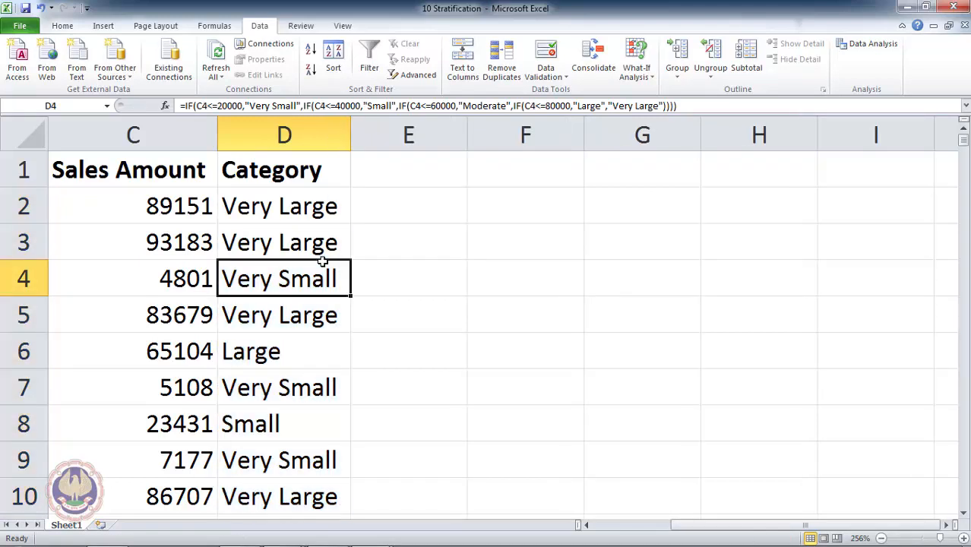
- Look through the categories assigned to the sales amounts down the Category column, and return to D2
key(Up)
key(Up)
key(Up)
key(Left)
key(Left)
key(Right)
key(Right)
key(Down)
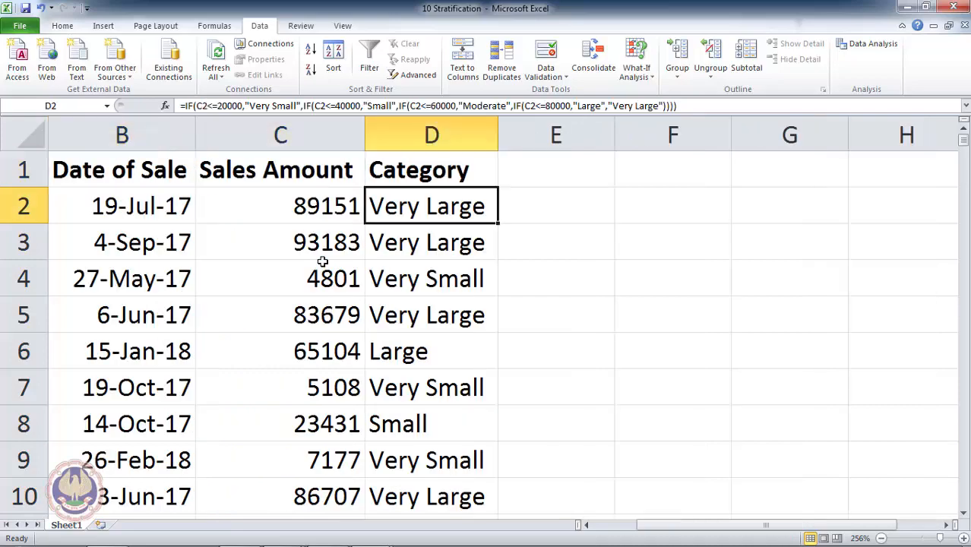
key(Down)
key(Down)
key(Down)
key(Down)
key(Down)
key(Down)
key(Down)
key(Down)
key(Down)
key(Down)
key(Down)
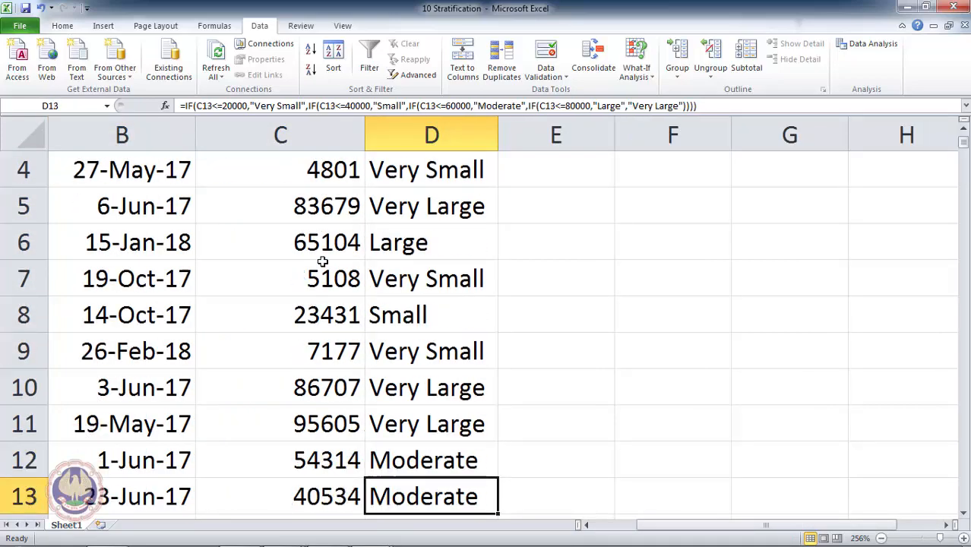
key(Down)
key(Down)
key(Down)
key(Down)
key(Down)
key(Down)
key(Down)
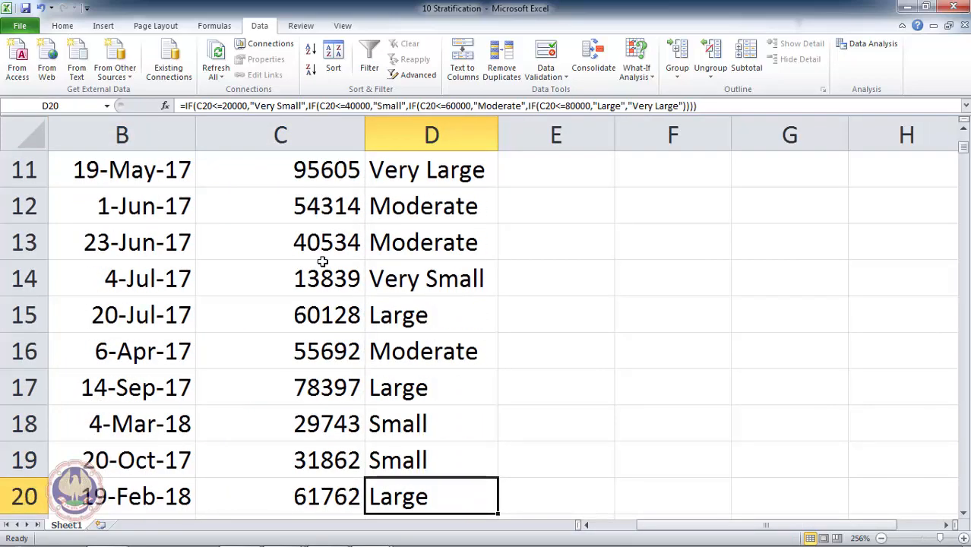
key(Down)
key(Down)
key(Down)
key(Down)
key(Down)
key(Down)
key(Down)
key(Down)
key(Down)
key(Down)
key(Down)
key(Down)
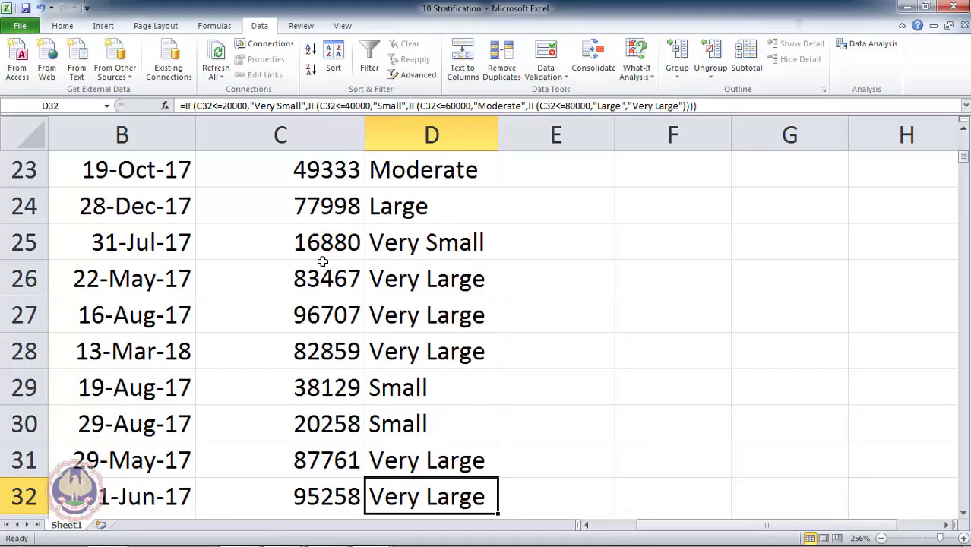
key(Down)
key(Down)
key(Down)
key(Down)
key(Down)
key(Down)
key(Down)
key(Down)
key(Down)
key(Down)
key(Down)
key(Down)
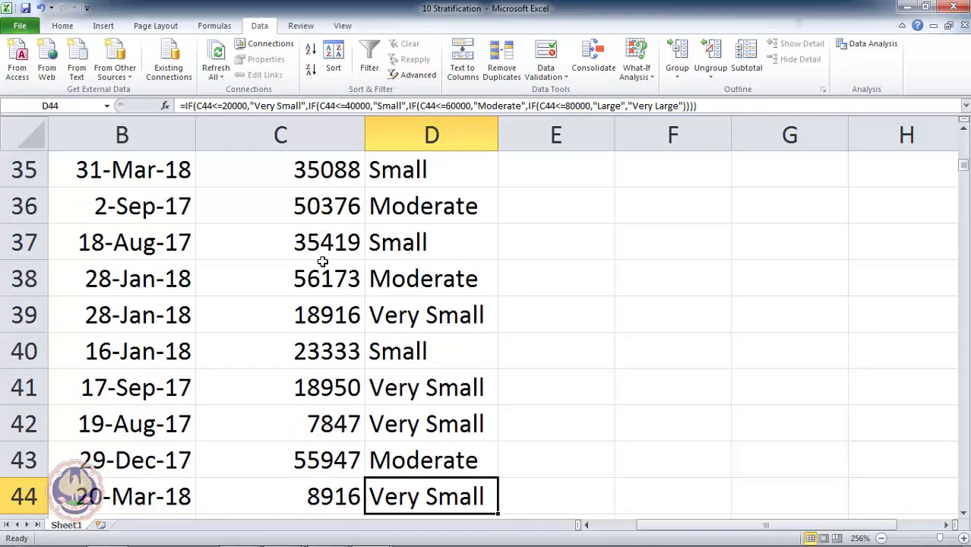
key(Down)
key(Down)
key(Down)
key(Down)
key(ctrl+Up)
key(Down)
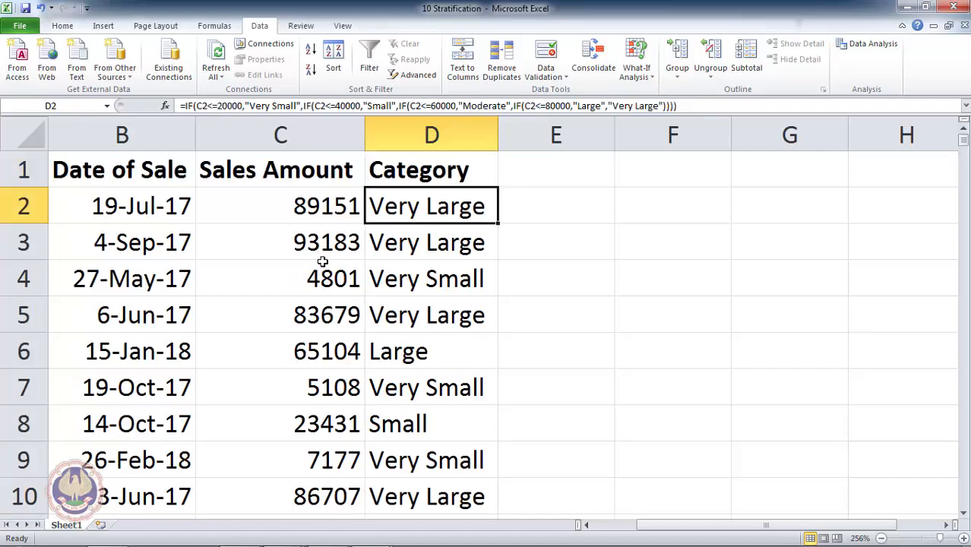
- Open the nested IF formula in D2 to examine its conditions and category labels, and close it without changes
key(Left)
key(Right)
key(F2)
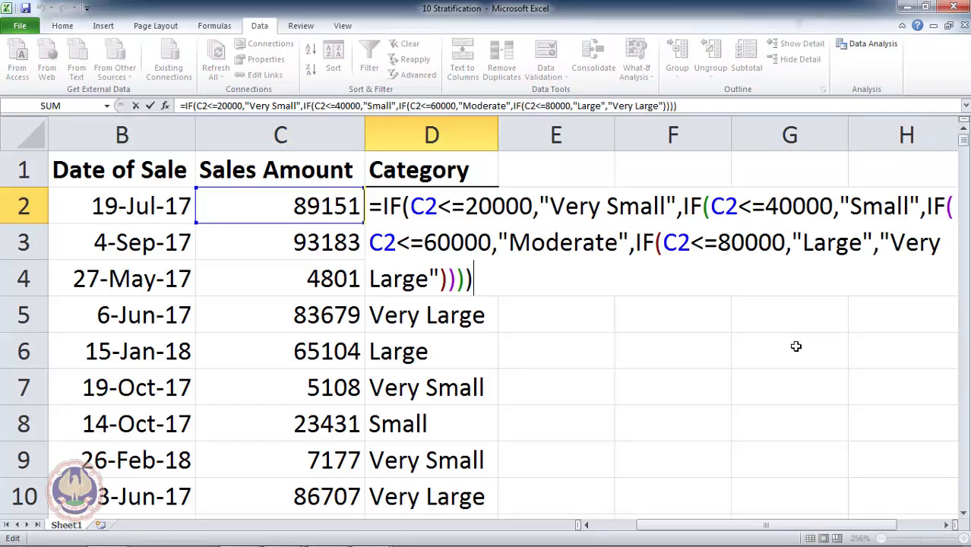
click(946, 526)
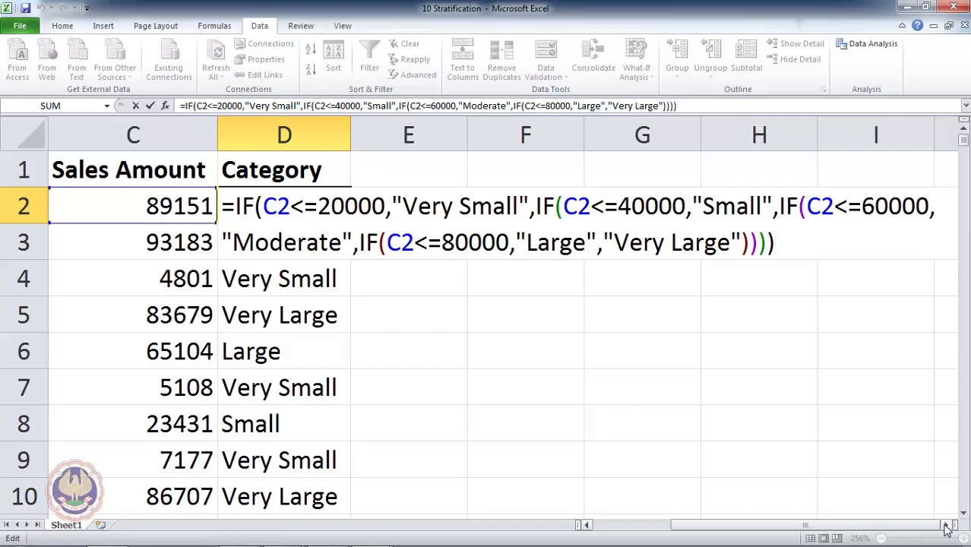
key(Return)
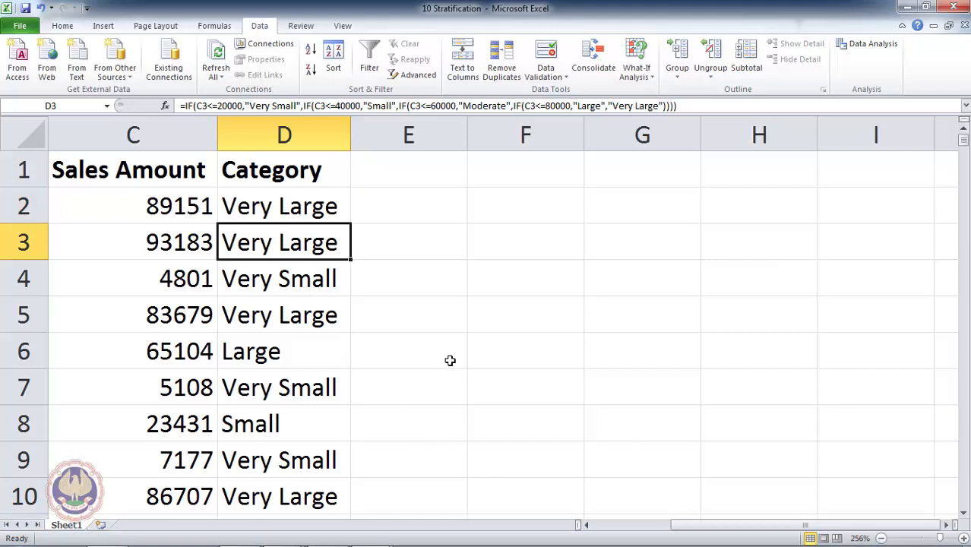
- Insert a new blank worksheet after Sheet1
click(104, 526)
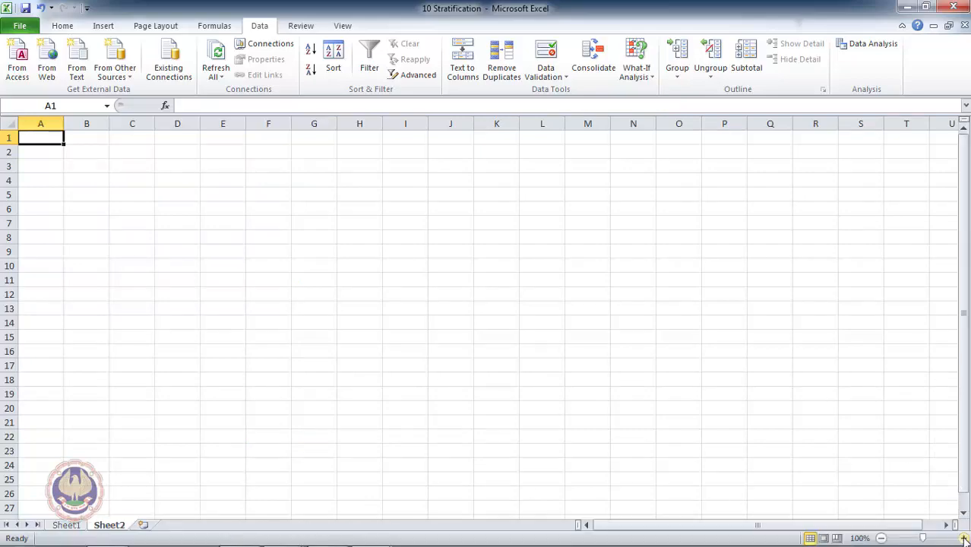
click(963, 538)
click(964, 538)
click(963, 538)
click(963, 538)
click(964, 539)
click(963, 538)
click(963, 539)
click(963, 538)
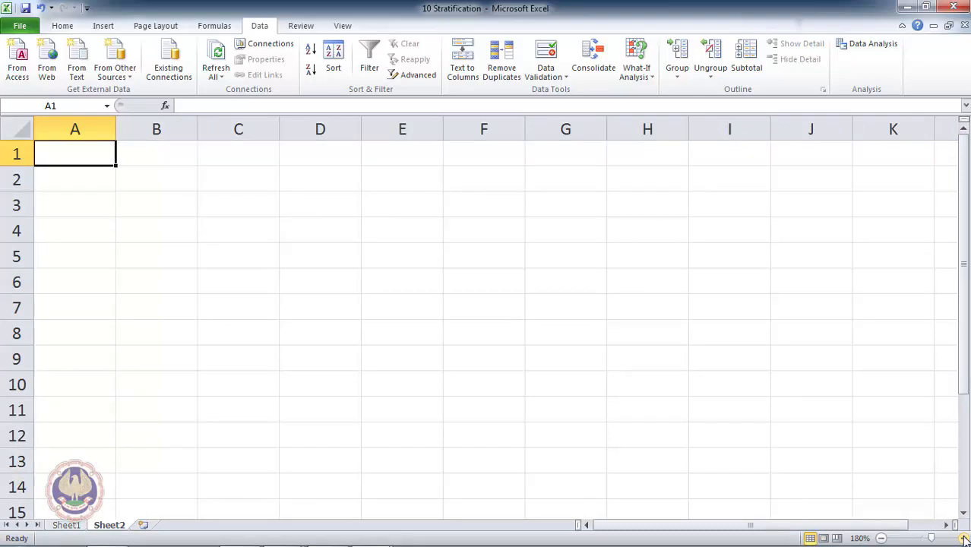
- Enter the headers From, To and Category in cells A1 to C1 of Sheet2
text(From)
key(Tab)
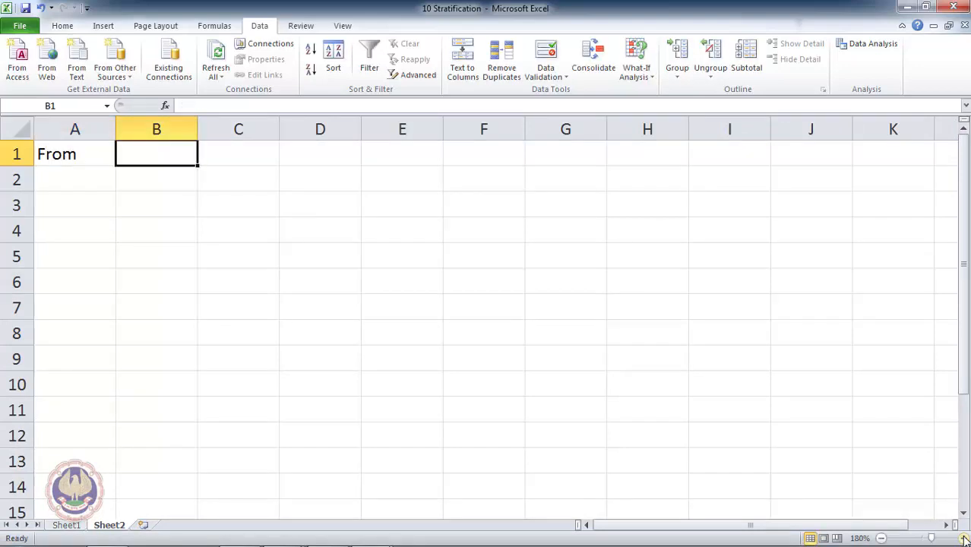
text(To)
key(Tab)
text(Cate)
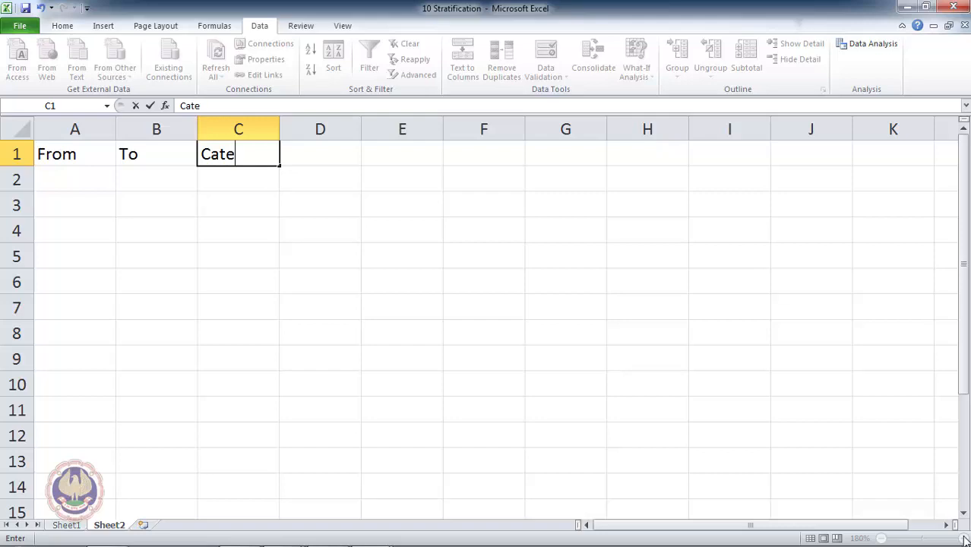
text(giry)
key(BackSpace)
key(BackSpace)
key(BackSpace)
text(ory)
key(Return)
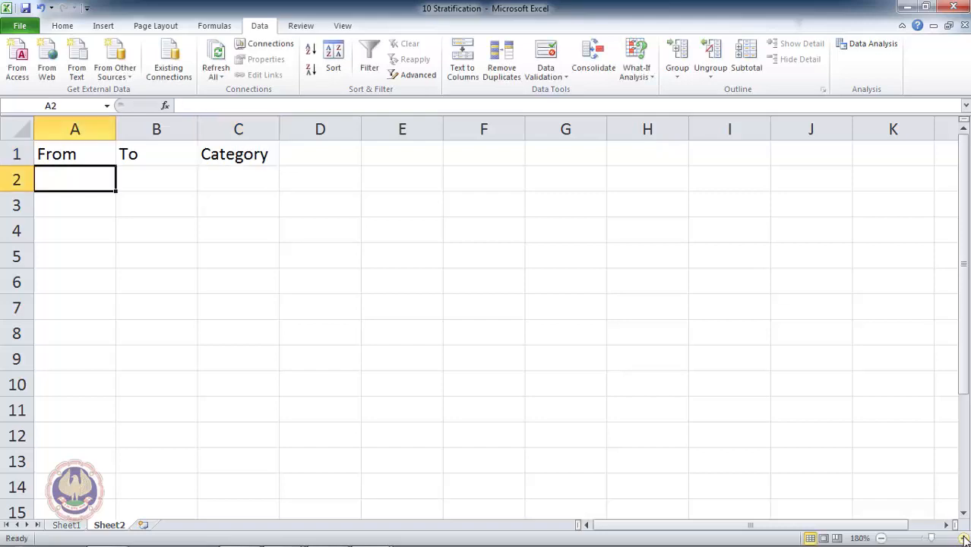
- Enter the first two ranges, 0 to 20000 in row 2 and 20001 to 40000 in row 3, under From and To
text(0)
key(Tab)
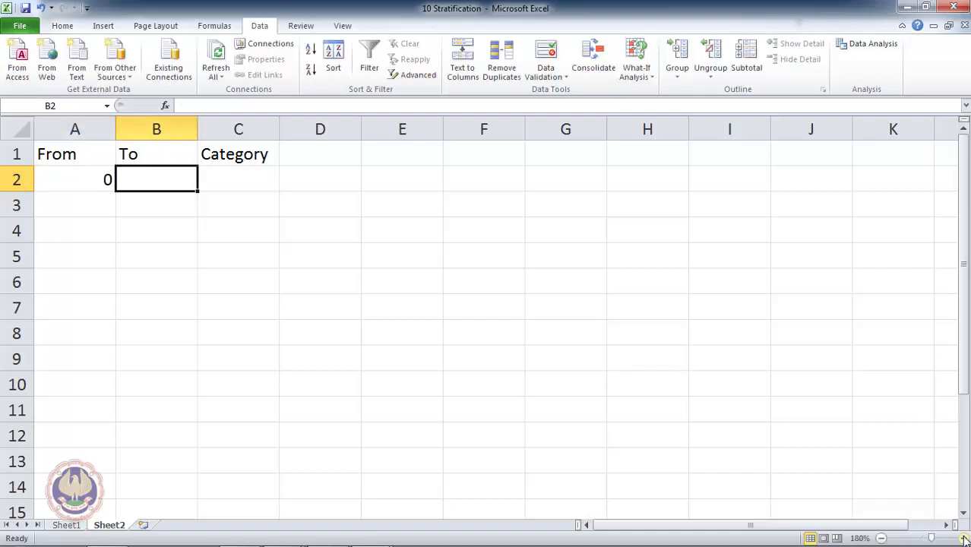
text(20000)
key(Return)
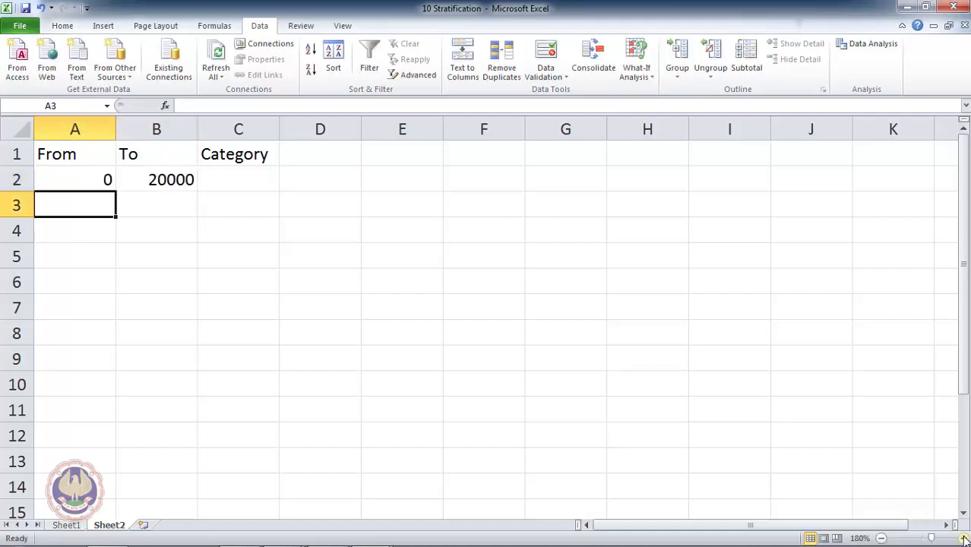
text(2000)
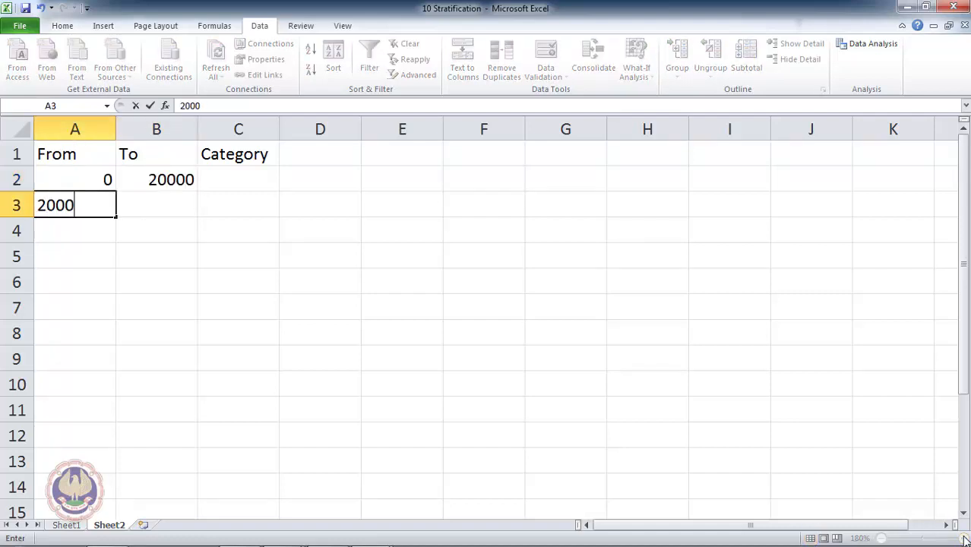
text(1)
key(Tab)
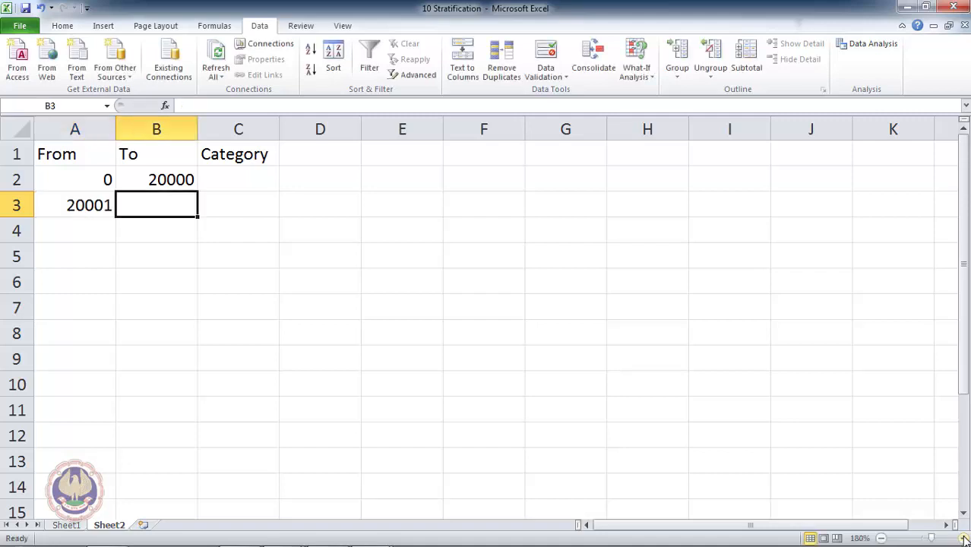
text(40000)
key(Return)
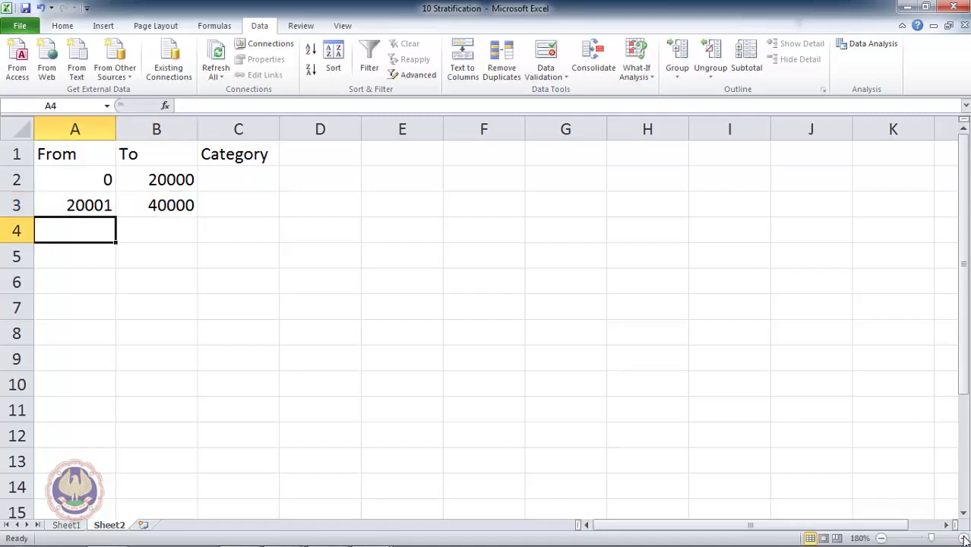
- Enter the ranges 40001 to 60000 in row 4 and 60001 to 80000 in row 5
text(40001)
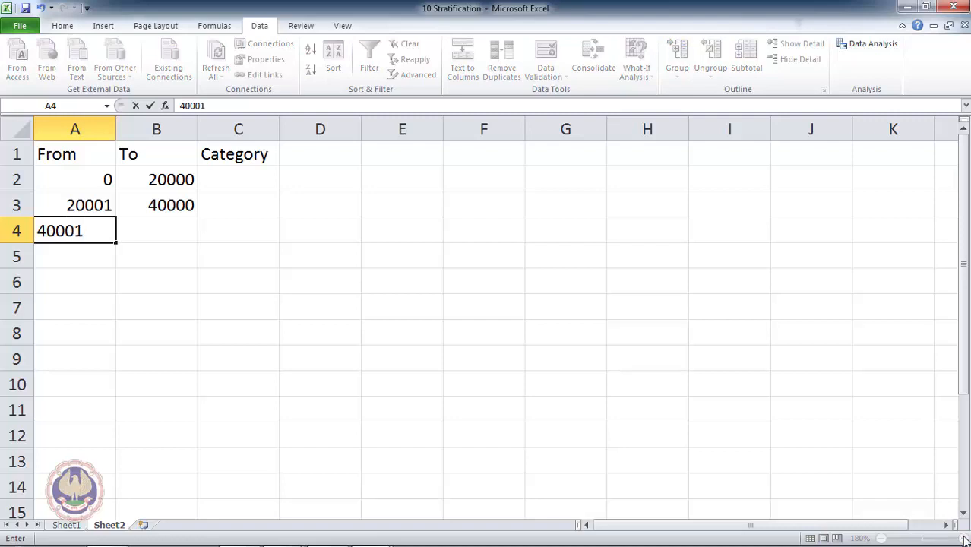
key(Tab)
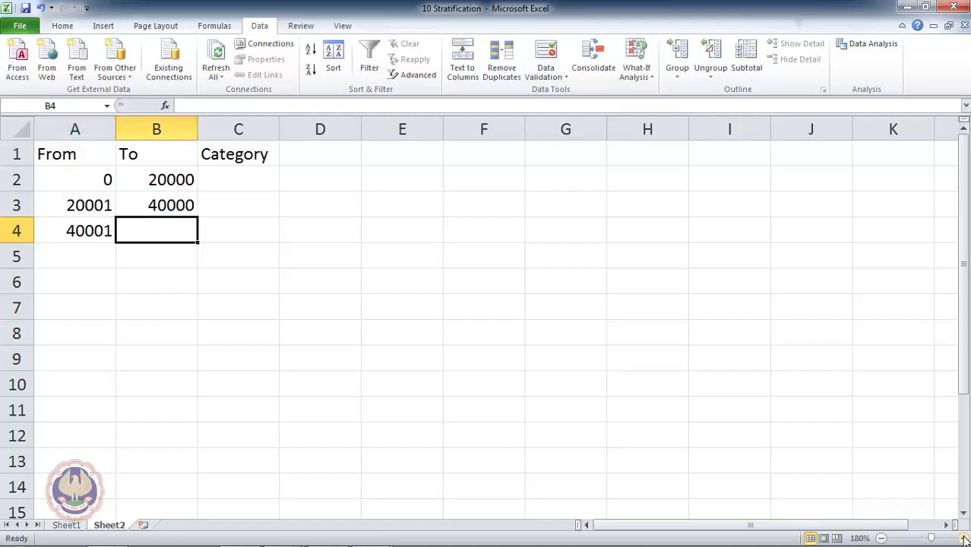
text(60000)
key(Return)
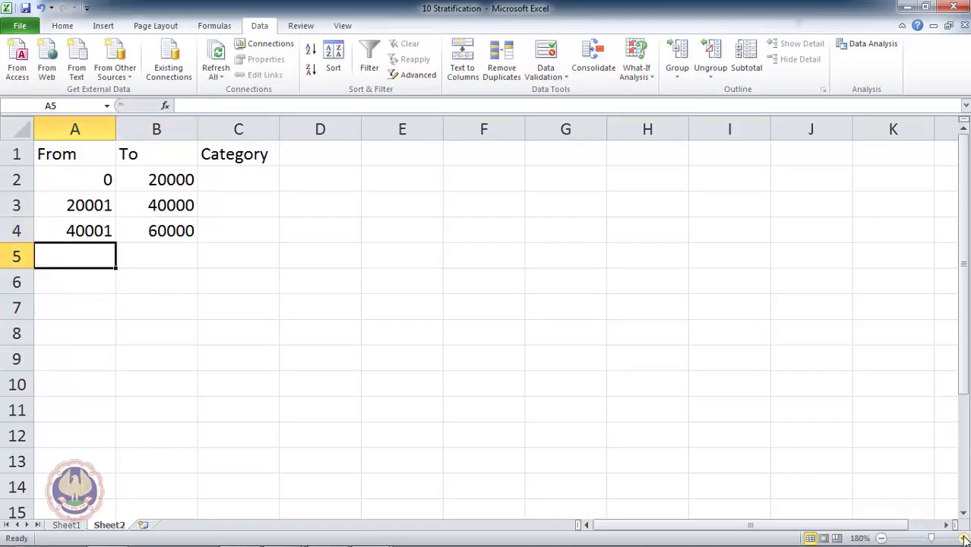
text(60001)
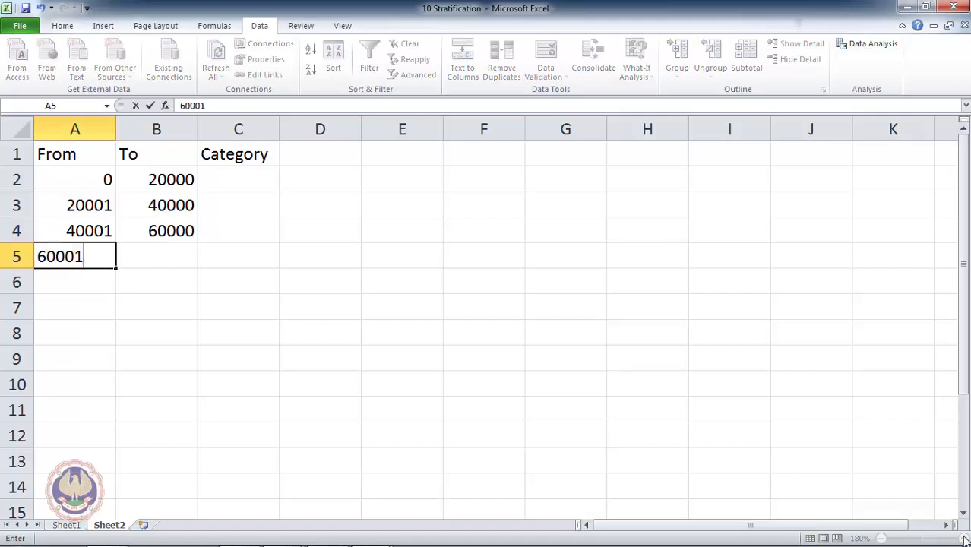
key(Tab)
text(80000)
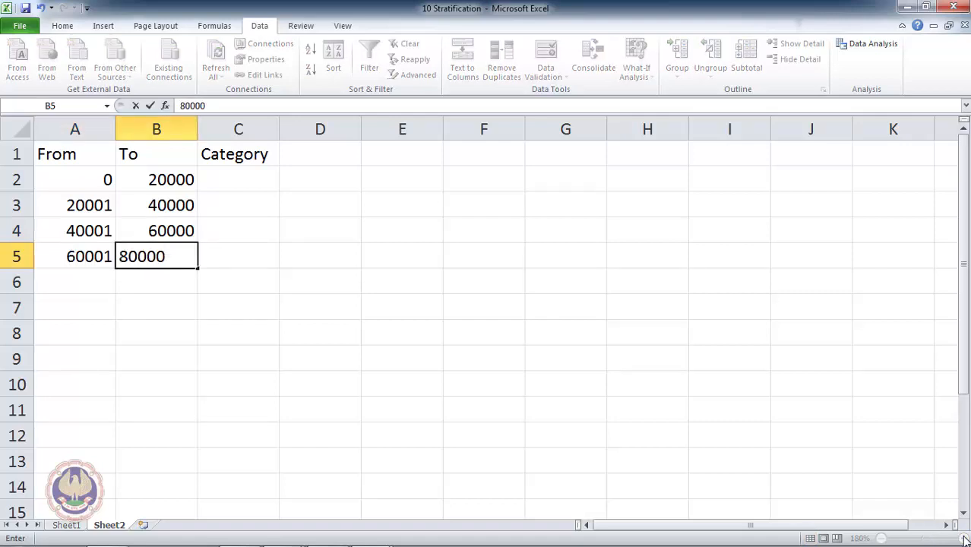
key(Return)
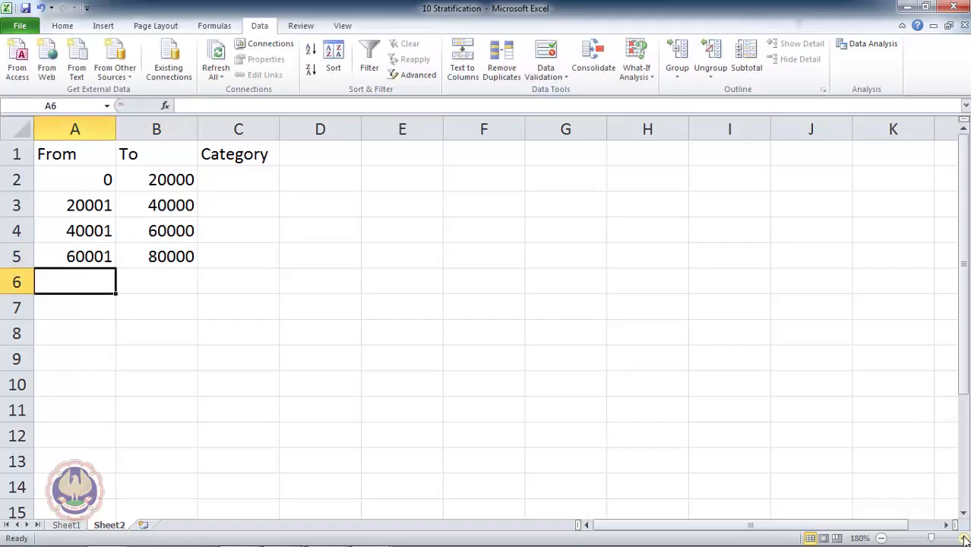
- Enter the last range in row 6 with 80000 as From and an inserted infinity symbol (∞) as To
text(80000)
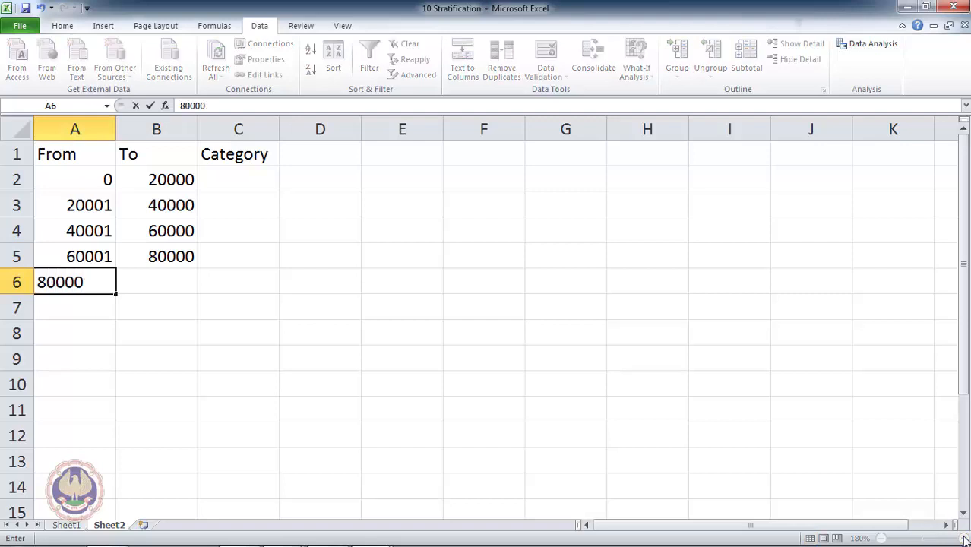
key(Tab)
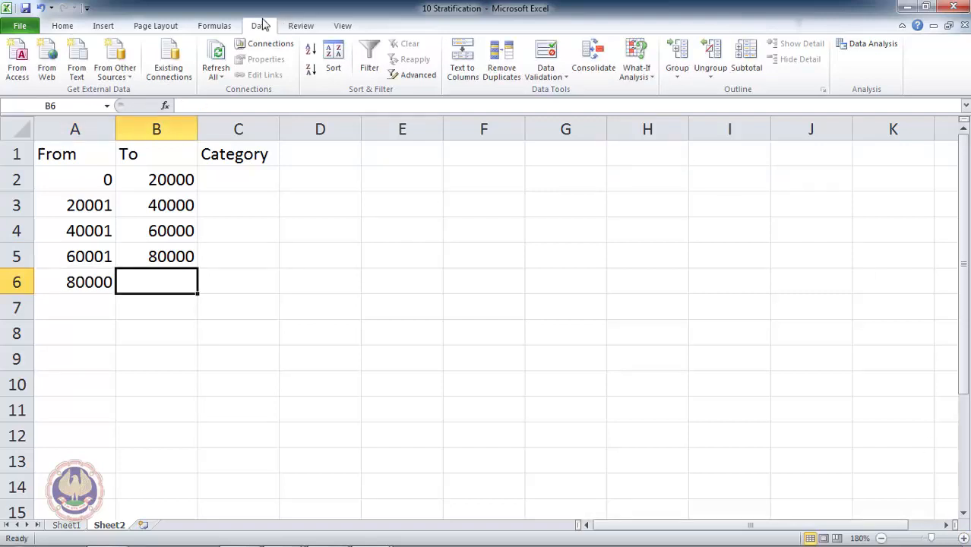
click(114, 30)
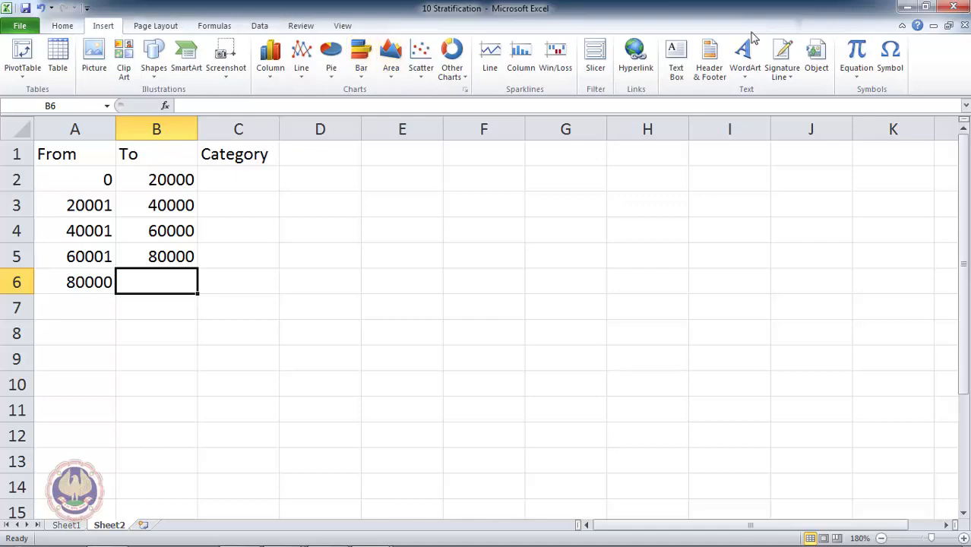
click(885, 72)
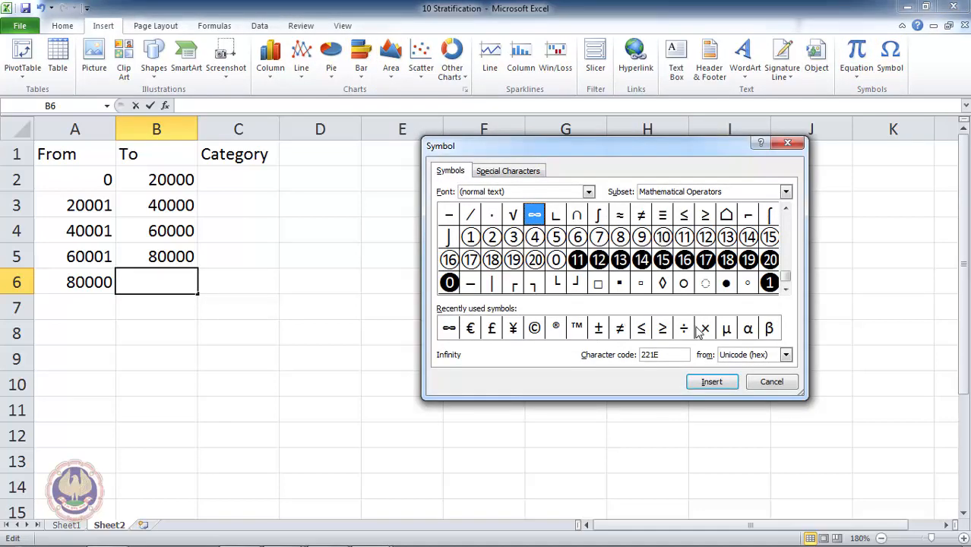
click(449, 329)
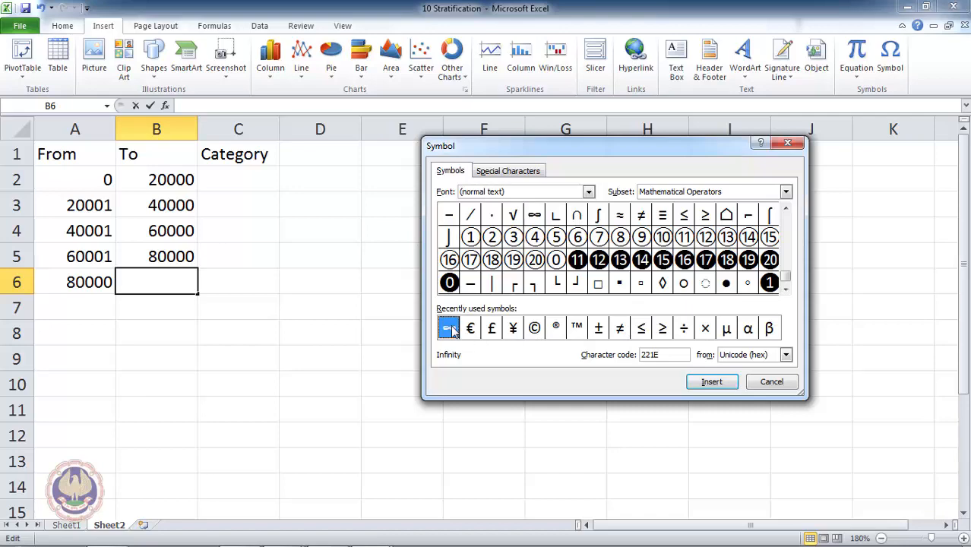
click(714, 383)
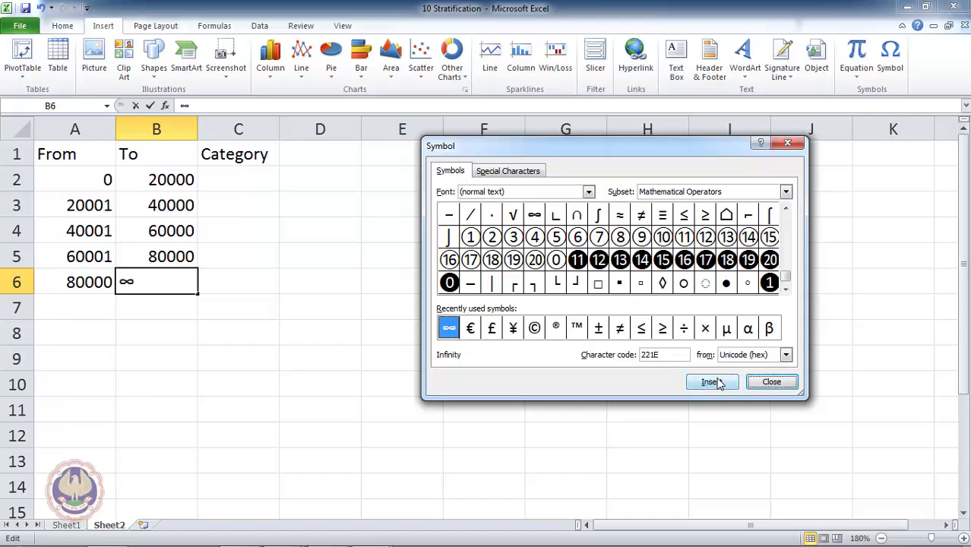
click(764, 381)
key(Tab)
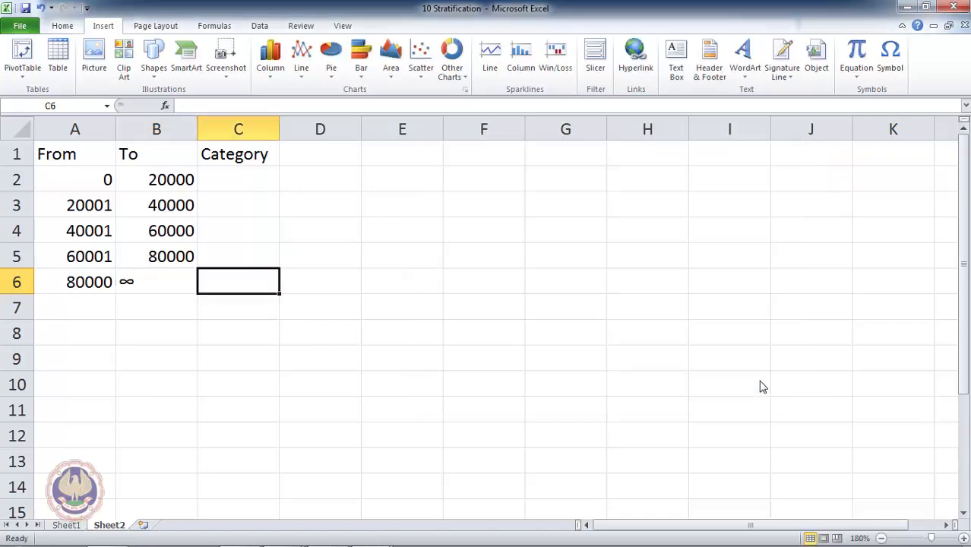
- Label the first three ranges Very Small, Small and Moderate in cells C2 to C4
key(Left)
key(ctrl+Up)
key(Down)
key(Right)
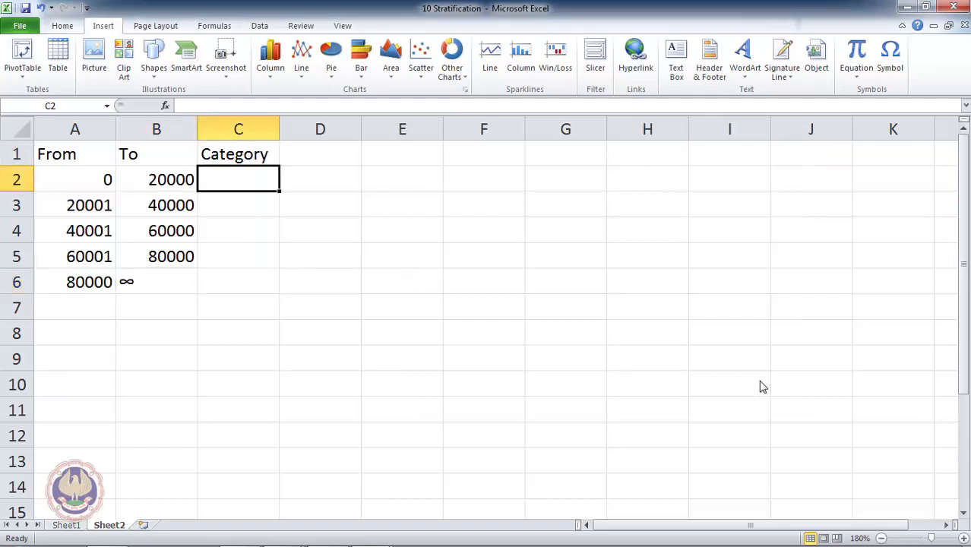
text(Very )
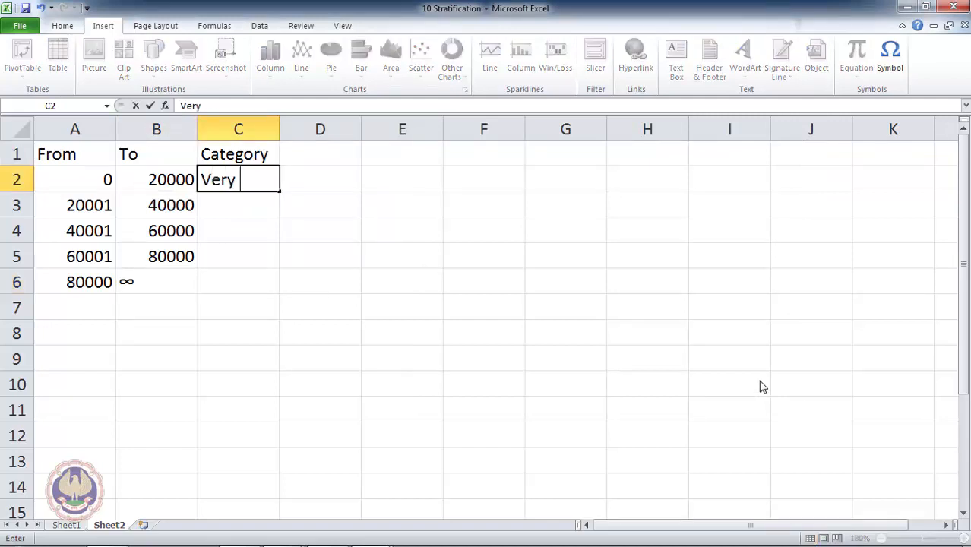
text(Small)
key(Return)
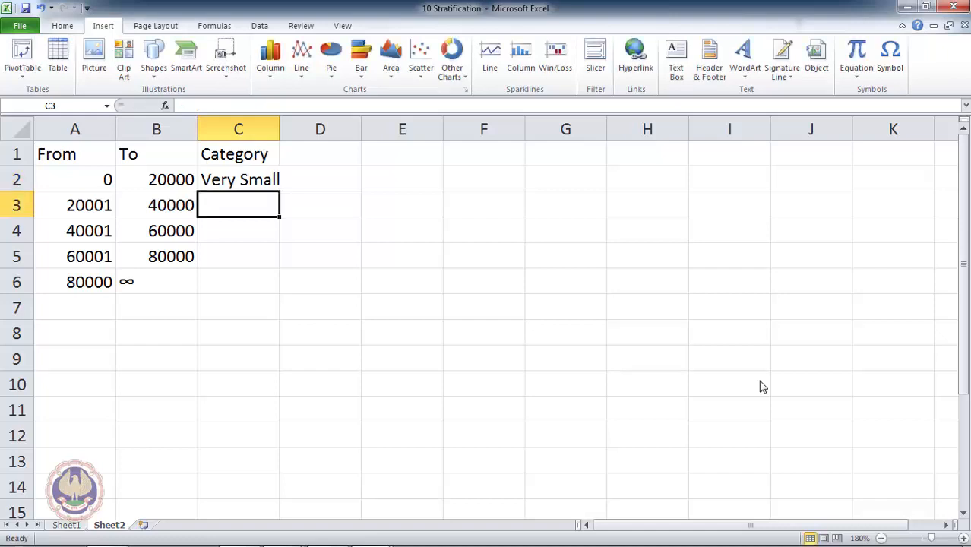
text(Small)
key(Return)
text(Moderate)
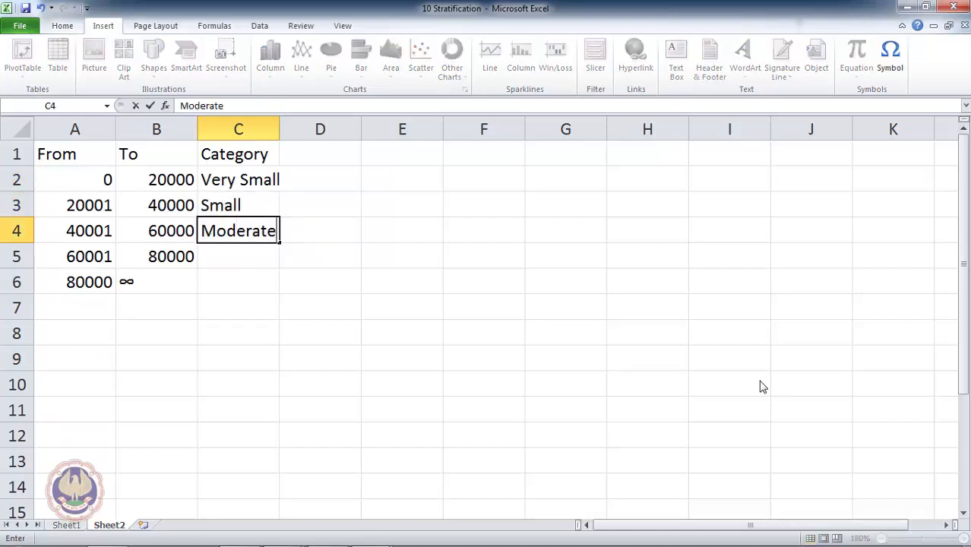
key(Return)
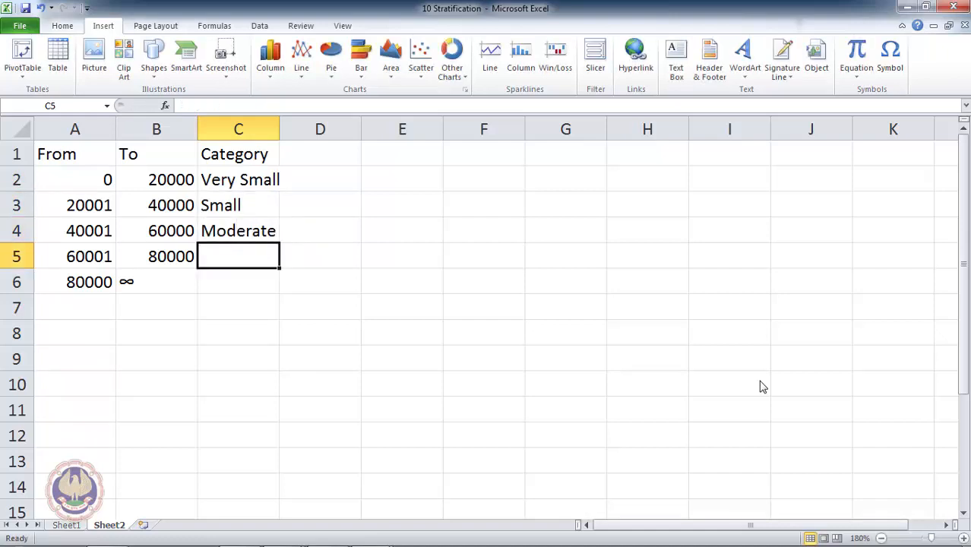
- Label the last two ranges Large in C5 and Very Large in C6
text(Large)
key(Return)
text(Ve)
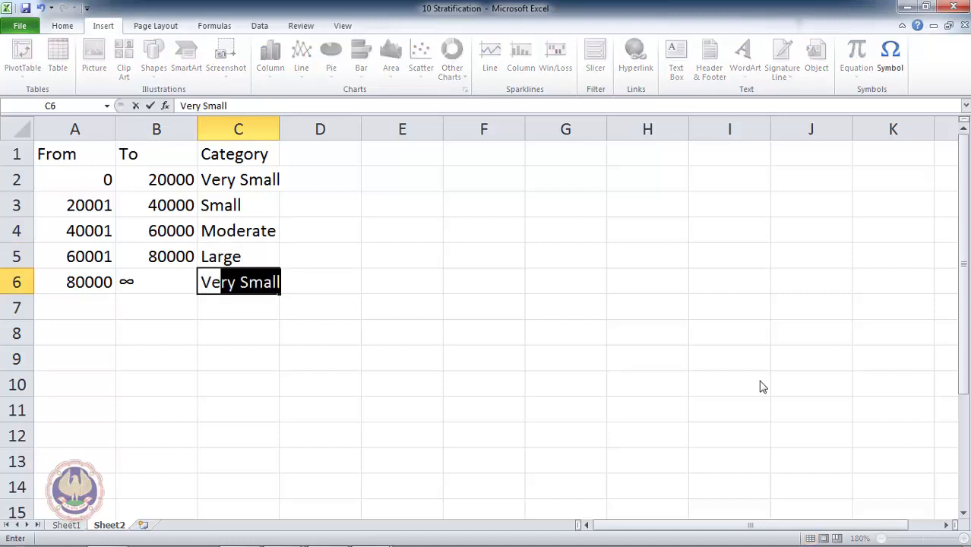
text(ry Large)
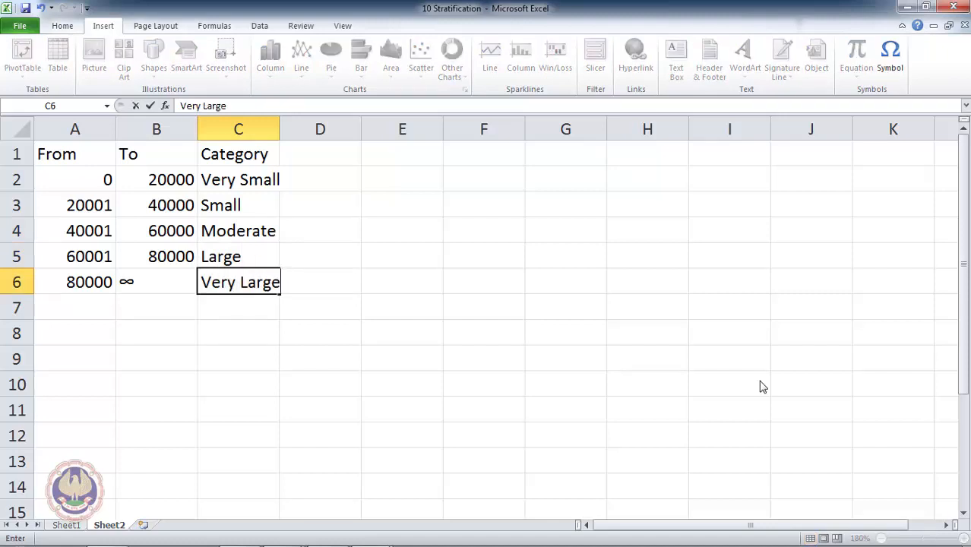
key(Return)
- Fit the width of the Category column on Sheet2 to its contents
key(ctrl+space)
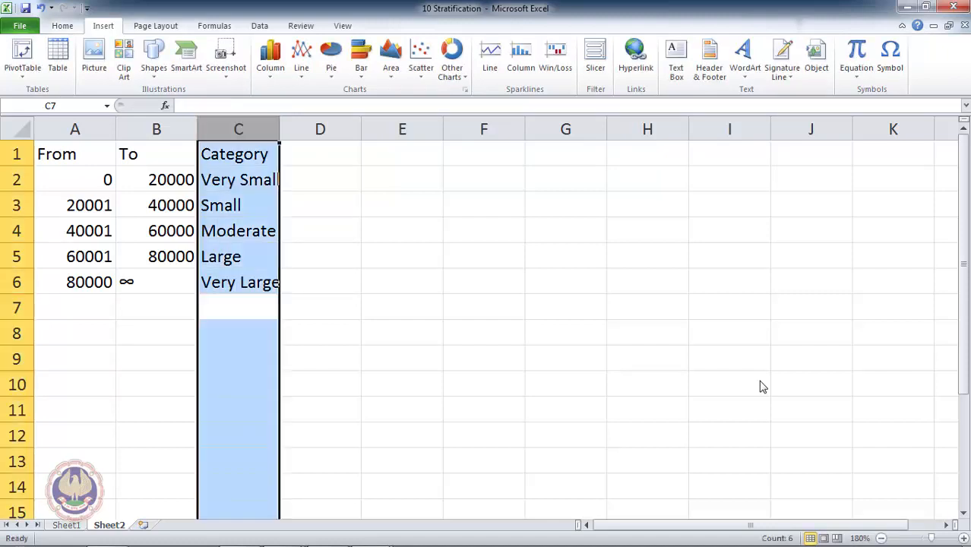
key(alt+o)
key(c)
key(a)
key(Up)
key(Up)
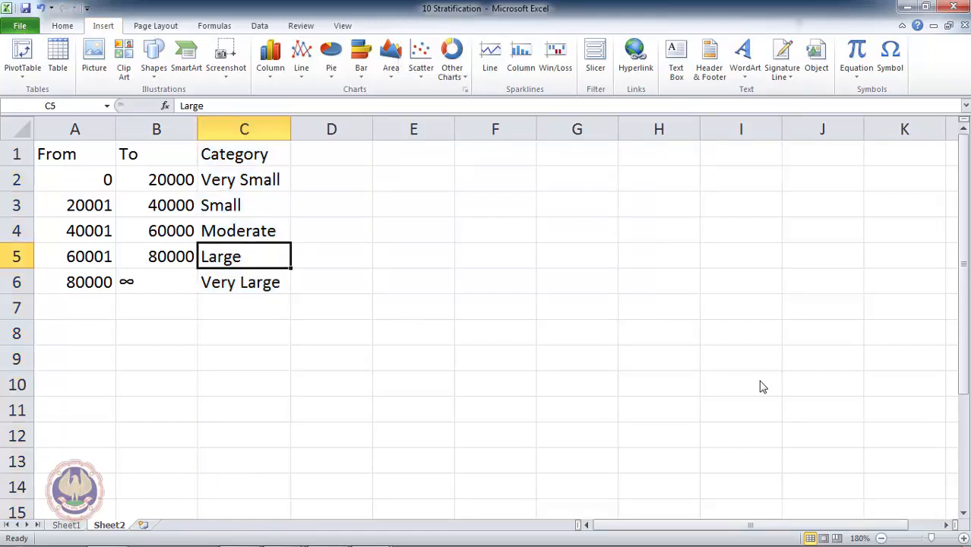
- Make the From, To and Category headings in A1:C1 of Sheet2 bold
key(Up)
key(Up)
key(Up)
key(Up)
key(shift+Left)
key(shift+Left)
key(ctrl+b)
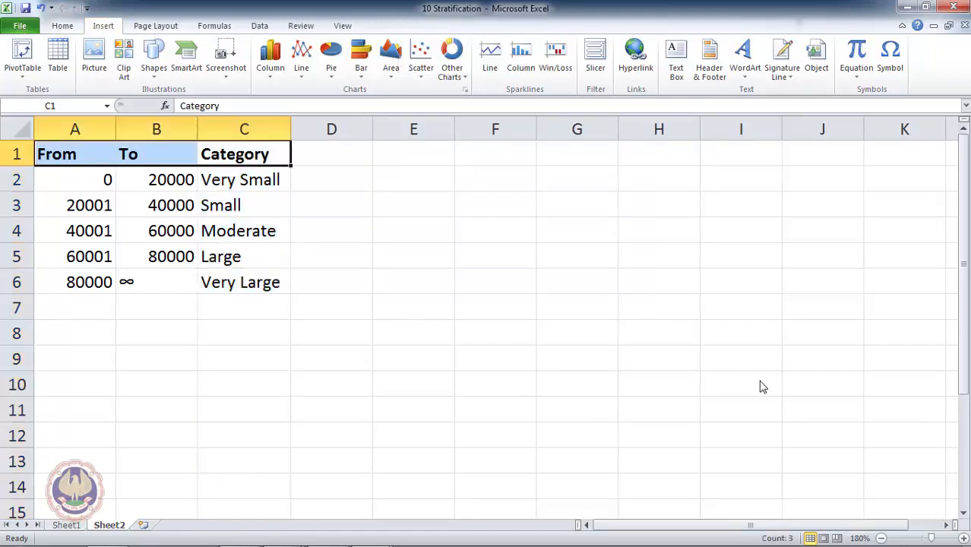
key(Left)
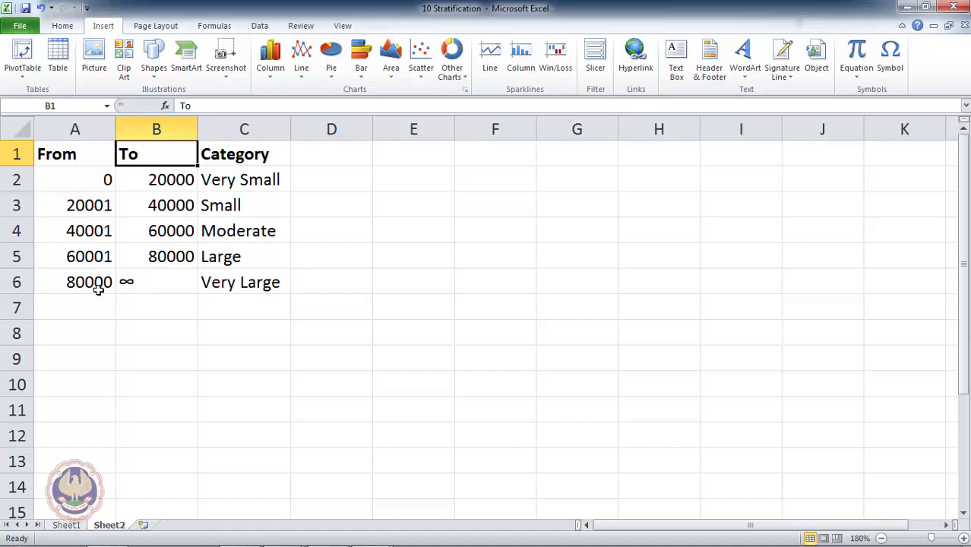
click(97, 284)
key(Down)
key(shift+Right)
key(shift+Right)
key(shift+Down)
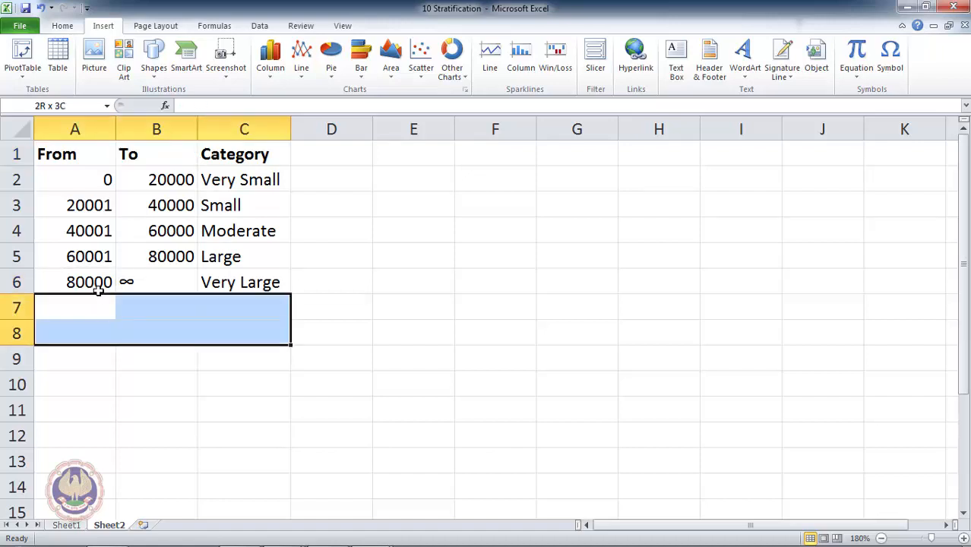
key(shift+Down)
key(shift+Down)
click(211, 190)
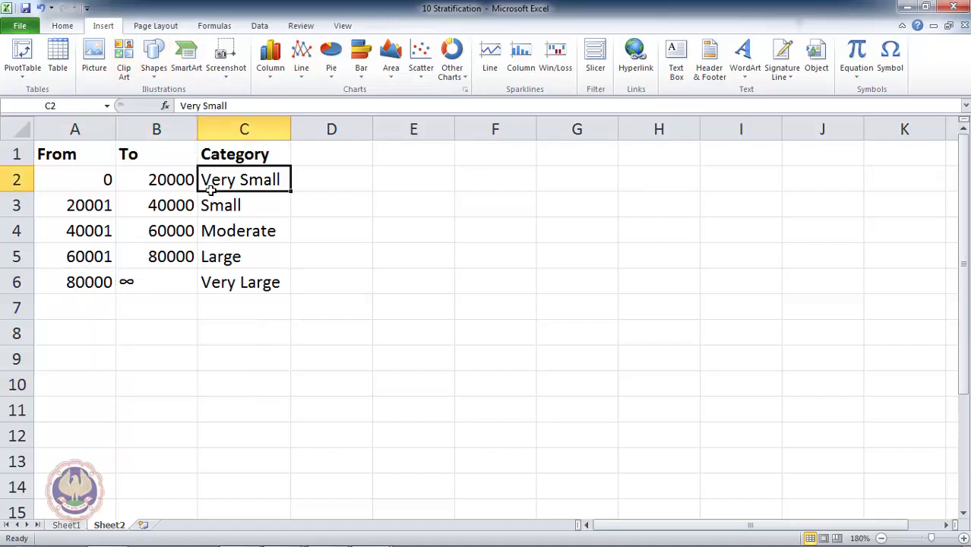
key(ctrl+shift+Down)
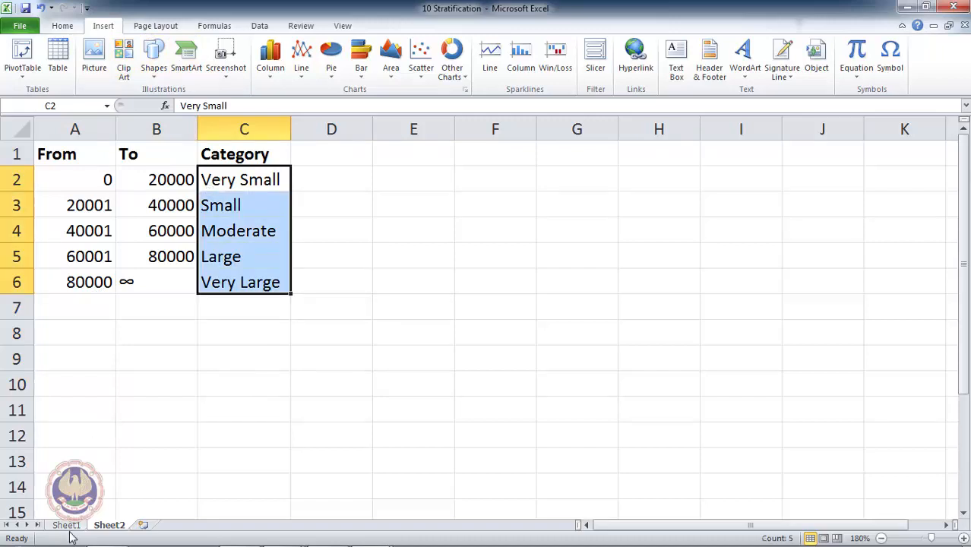
- Add a second Category heading in cell E1 of Sheet1
click(68, 528)
key(Up)
key(Up)
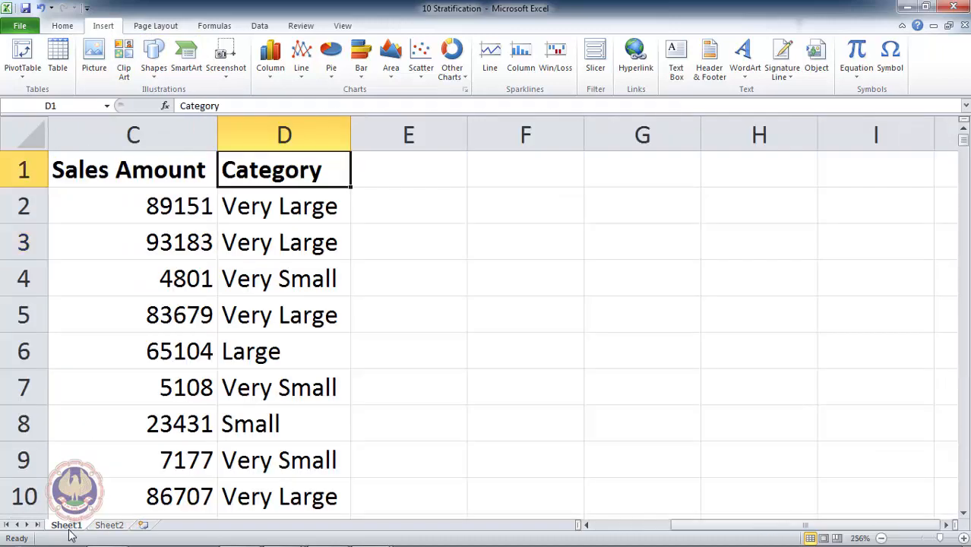
key(Right)
text(Catego)
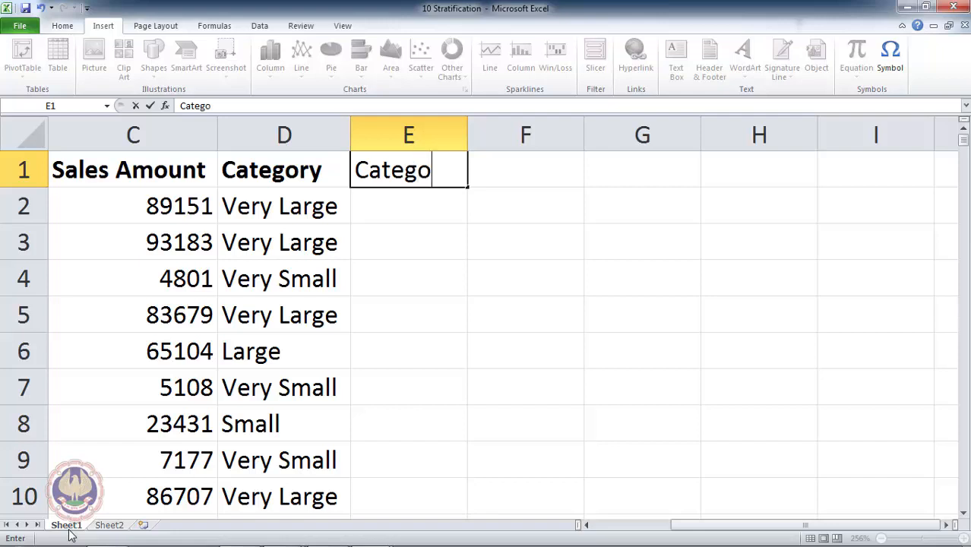
text(ry)
key(Tab)
key(Return)
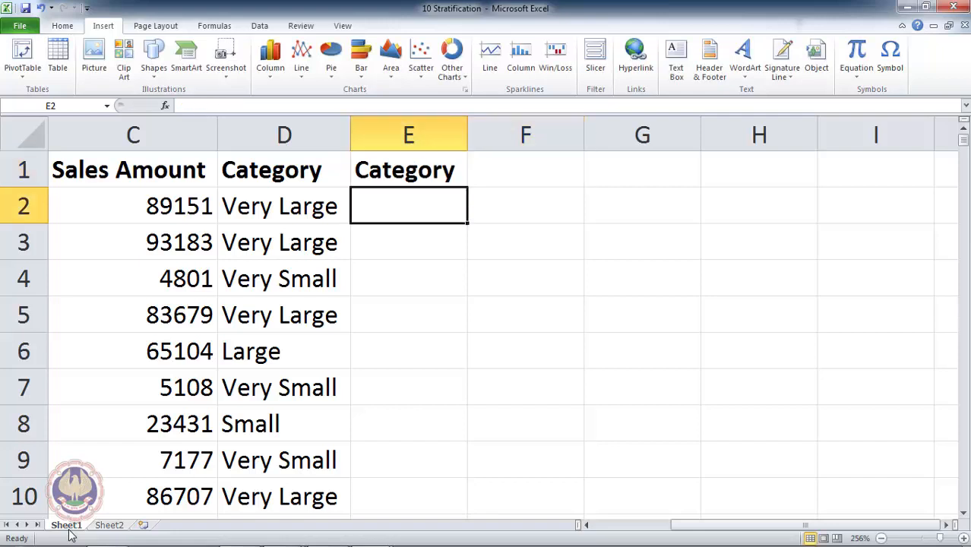
- Enter =VLOOKUP(C2,Sheet2!A:C,3,TRUE) in E2 to look up the sales amount's category from the Sheet2 range table
text(=vl)
key(Tab)
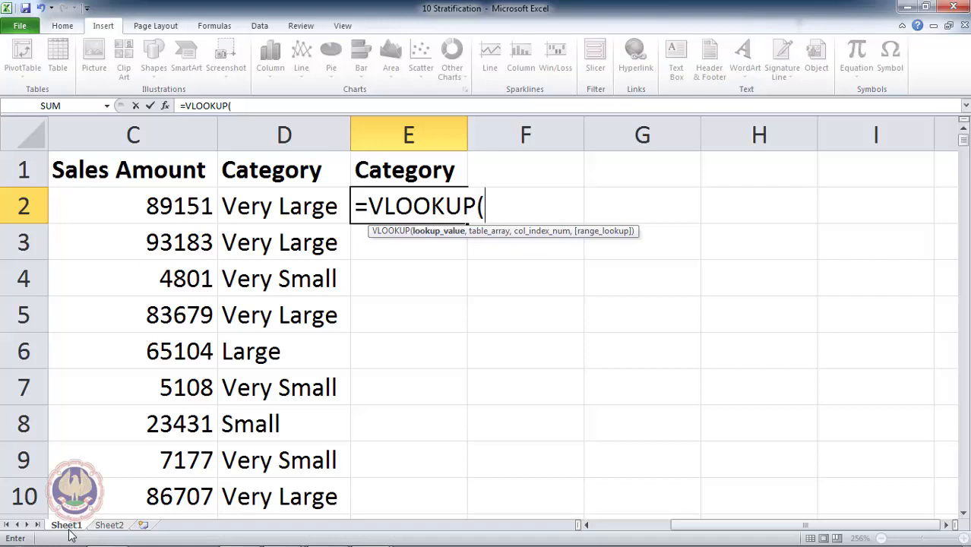
key(Left)
key(Left)
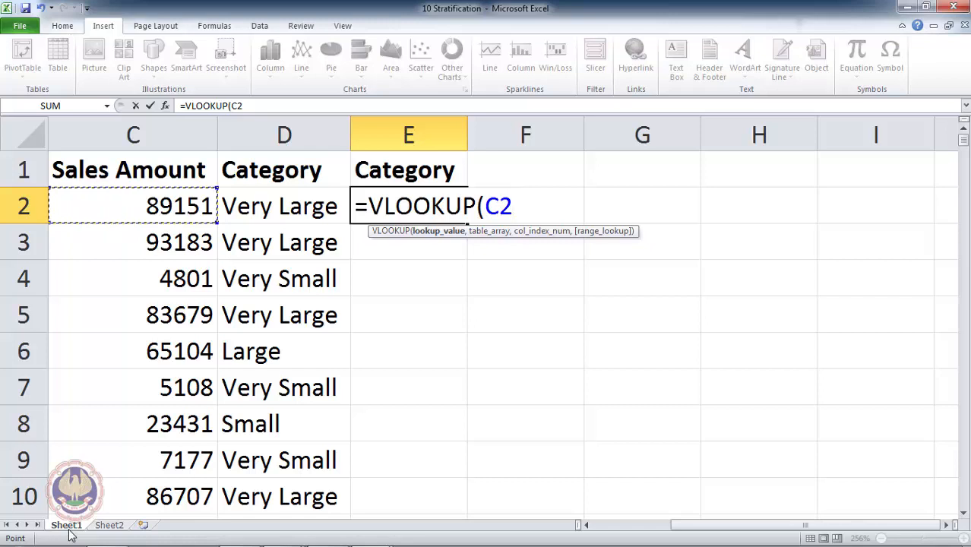
text(,)
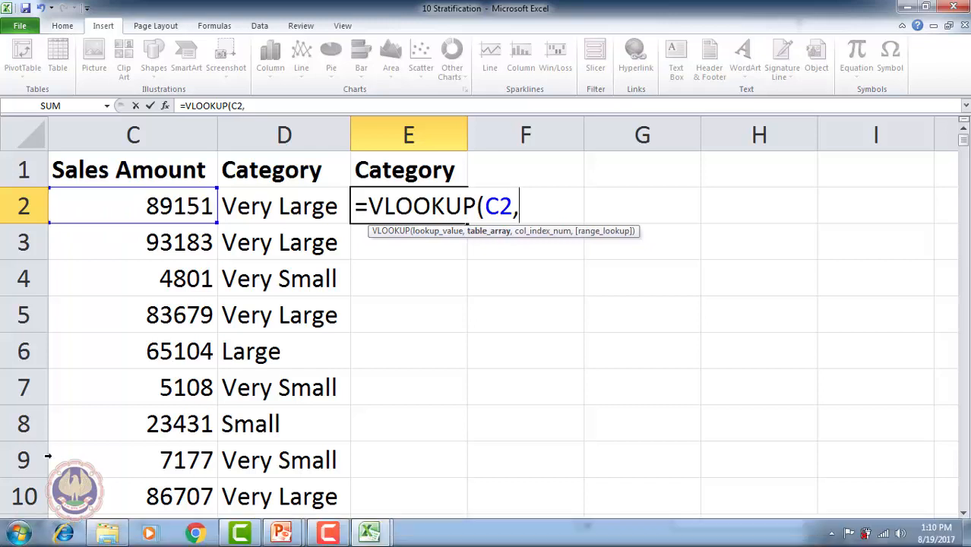
click(111, 526)
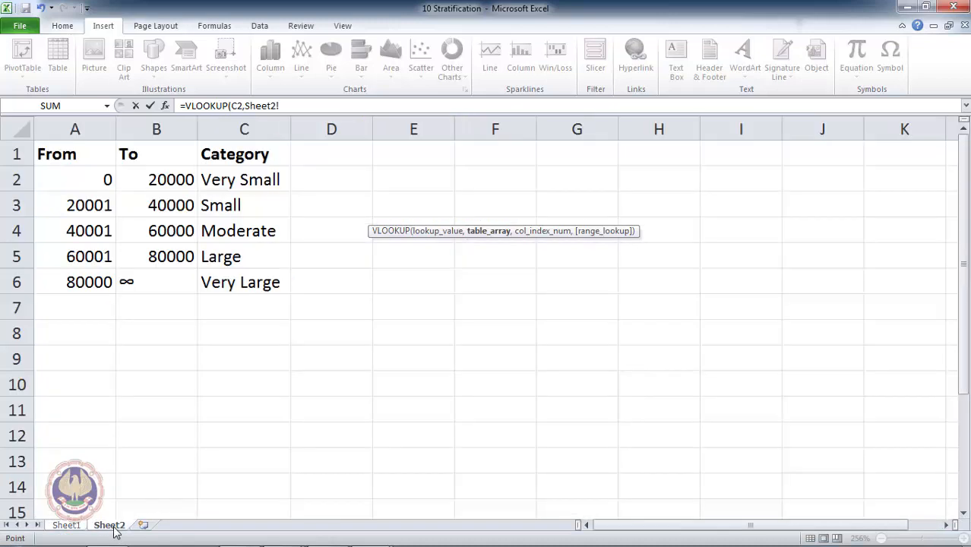
click(88, 135)
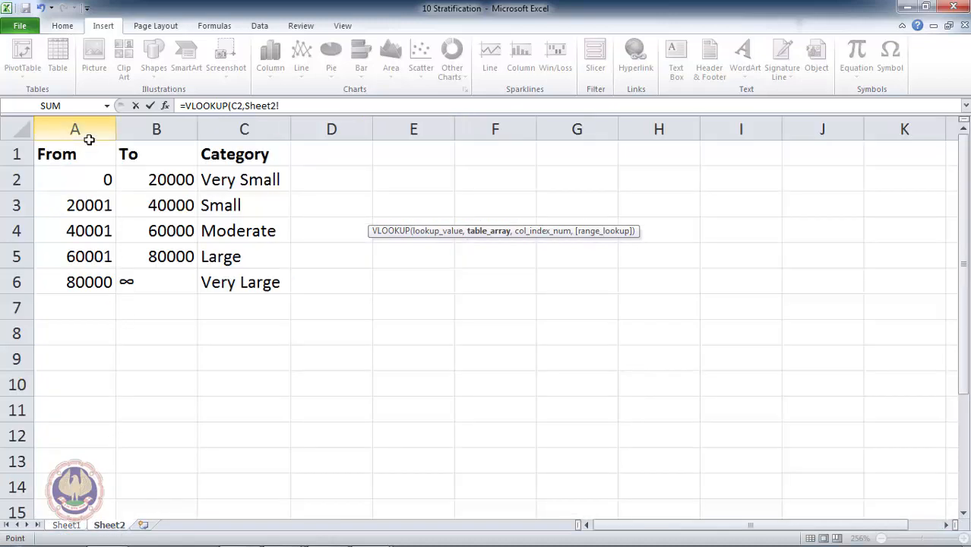
key(shift+Right)
key(shift+Right)
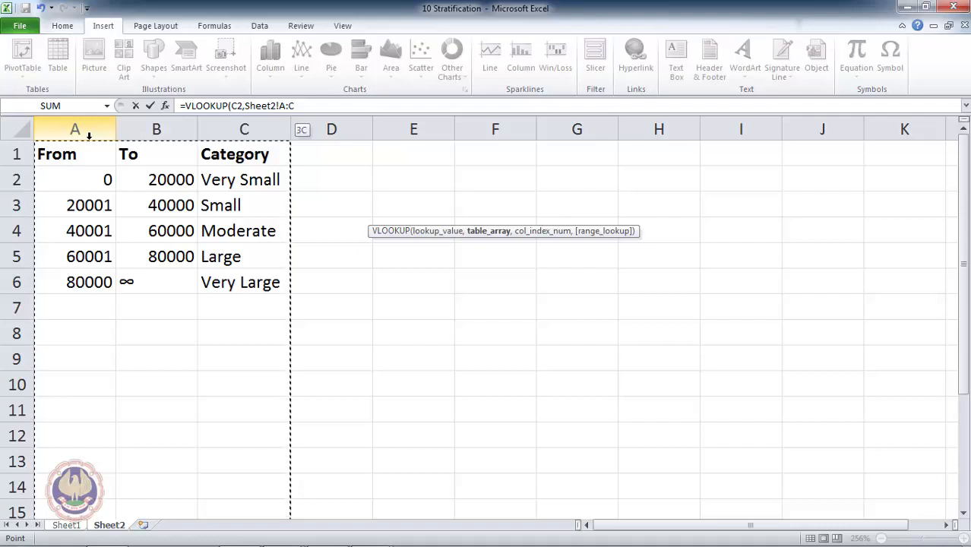
text(,)
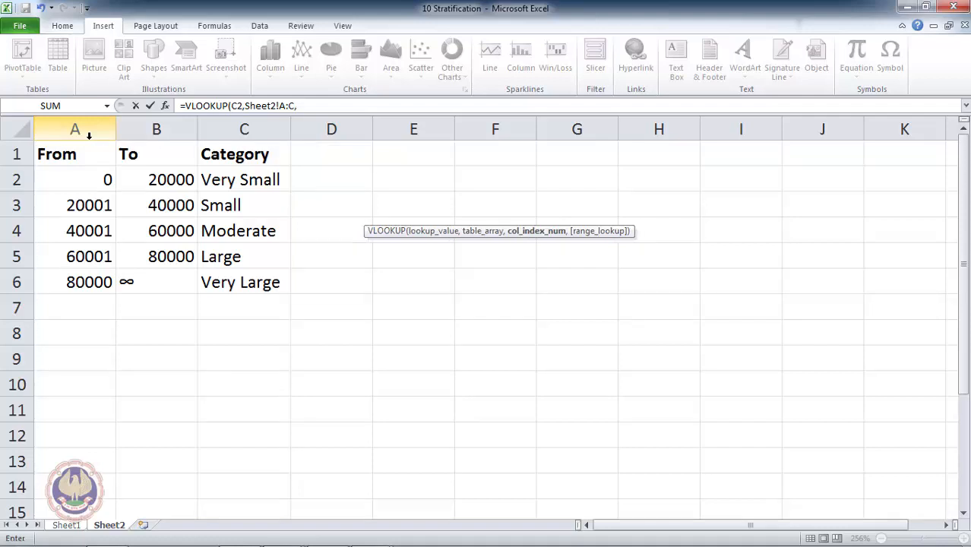
text(3,)
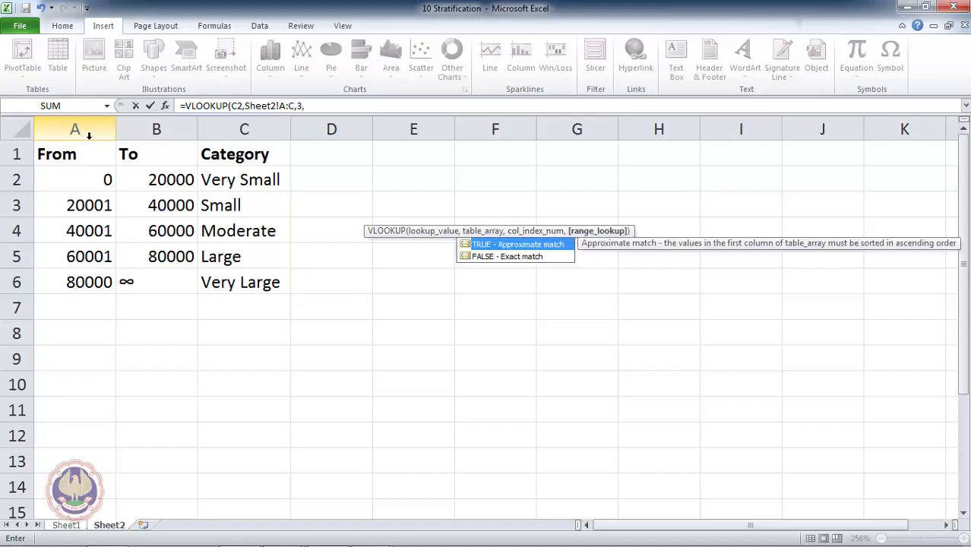
key(Tab)
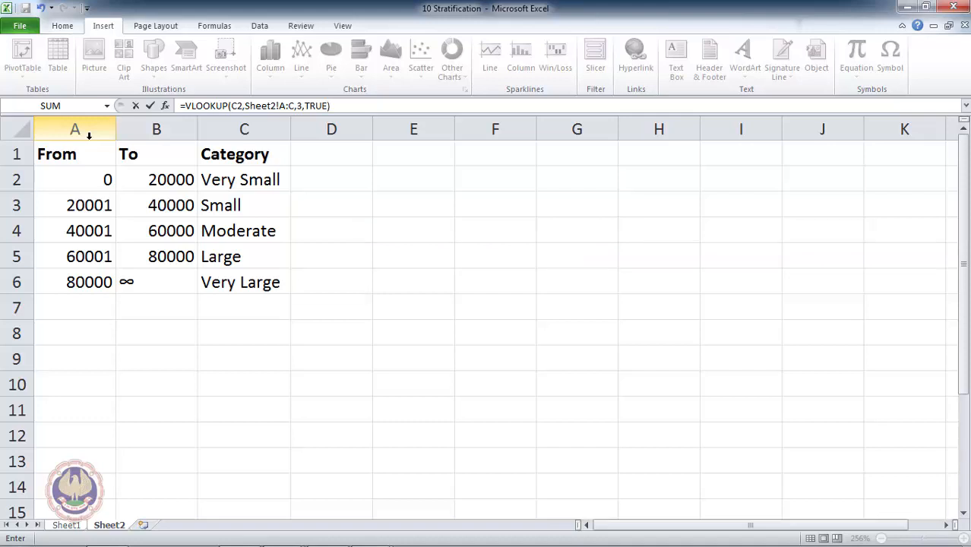
key(Return)
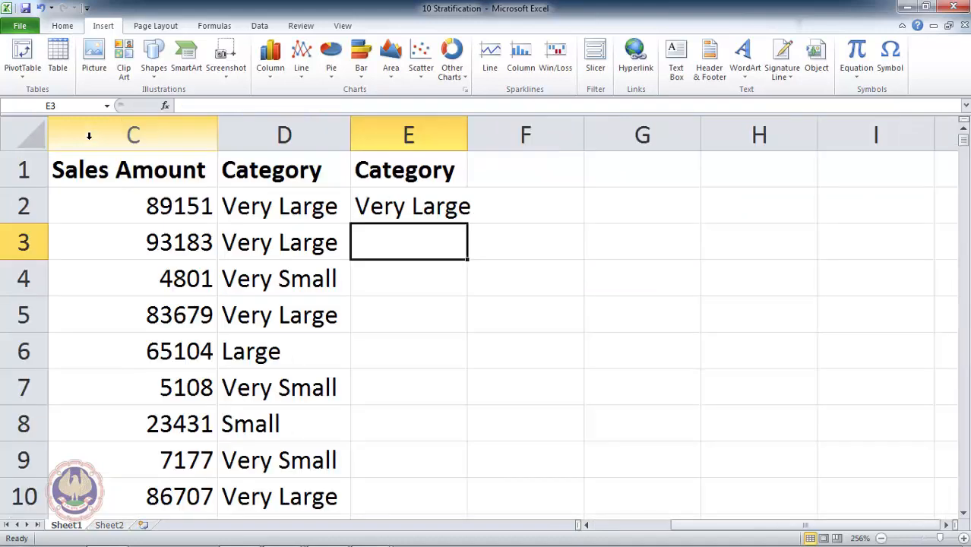
- Fill the VLOOKUP formula down column E and fit the column width to its contents
key(Up)
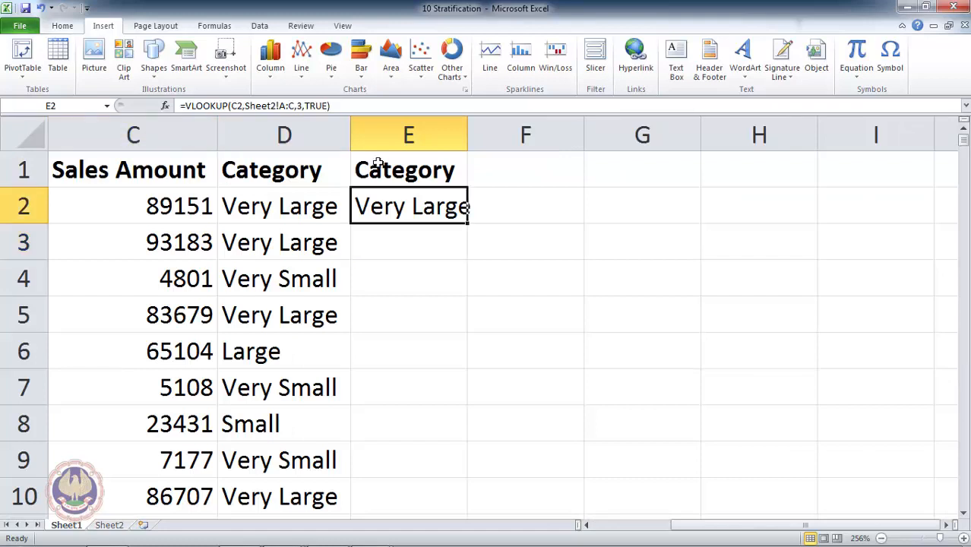
double_click(468, 225)
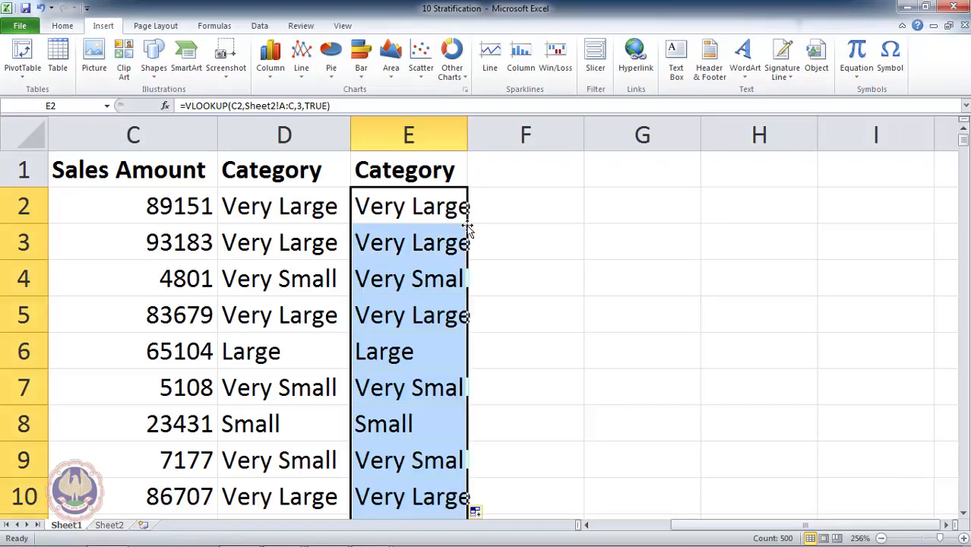
double_click(467, 134)
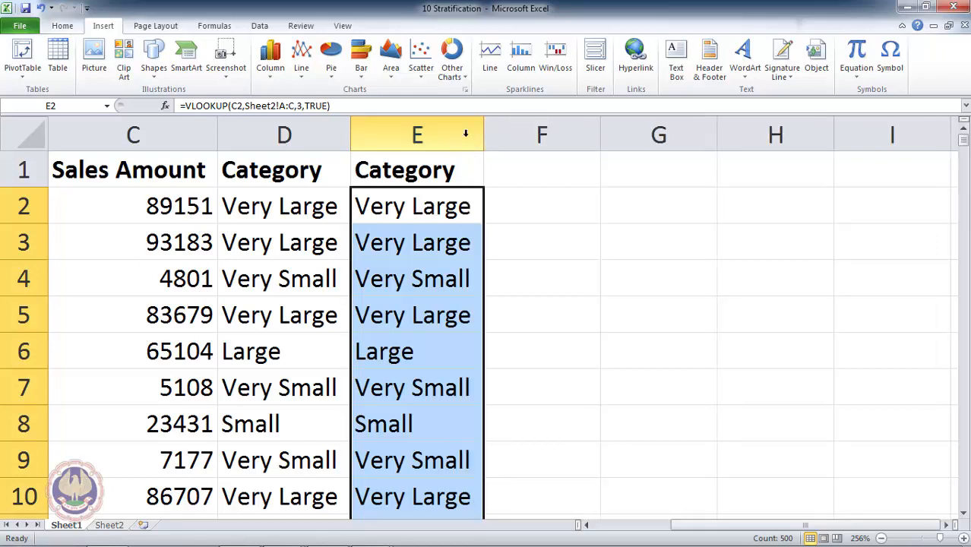
- Add a Check heading in cell F1
key(Up)
key(Right)
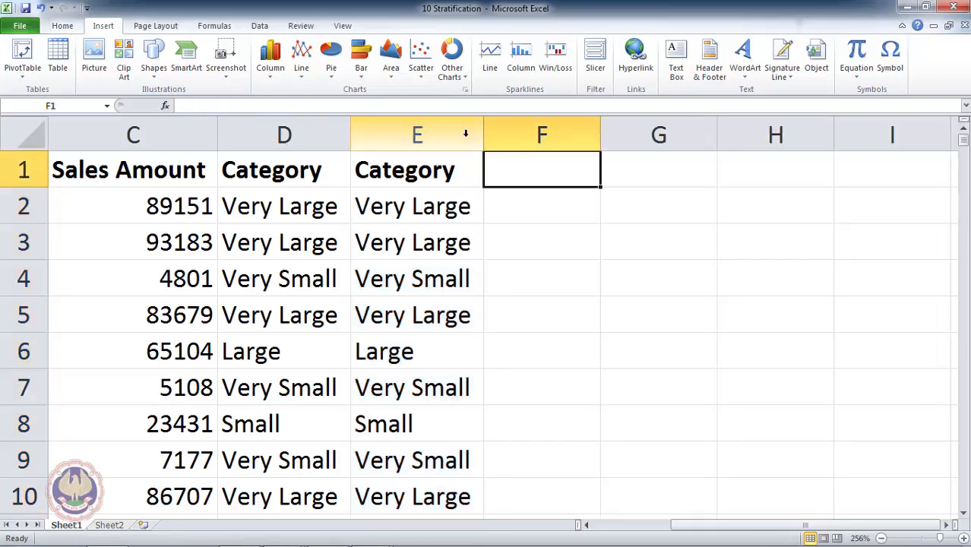
text(Check)
key(Return)
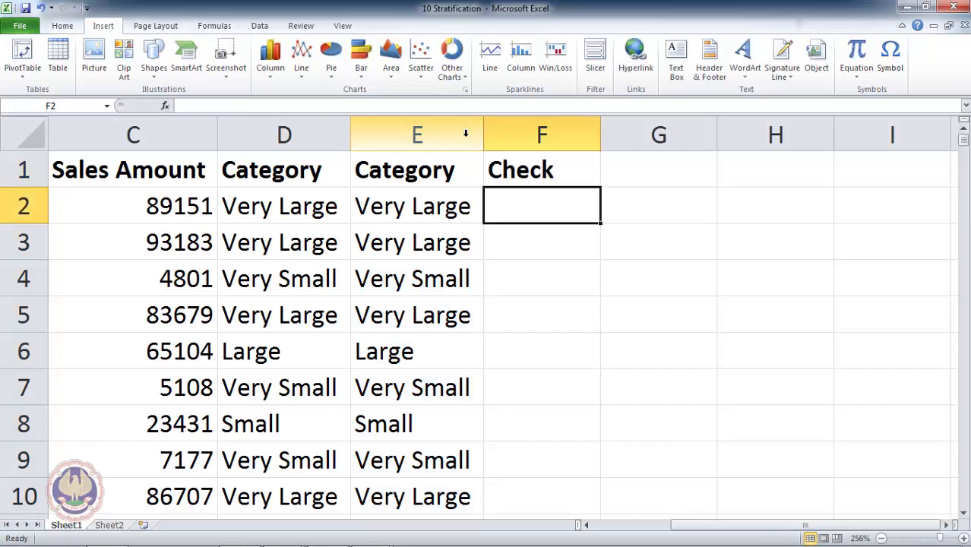
- Compare the two category results with =EXACT(D2,E2) in F2 and fill the formula down the Check column
text(=)
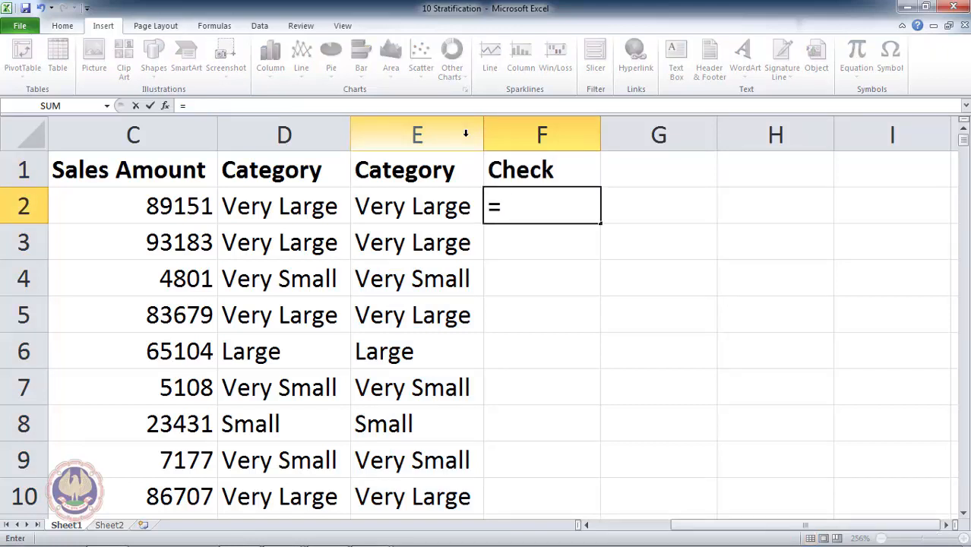
text(ex)
key(Tab)
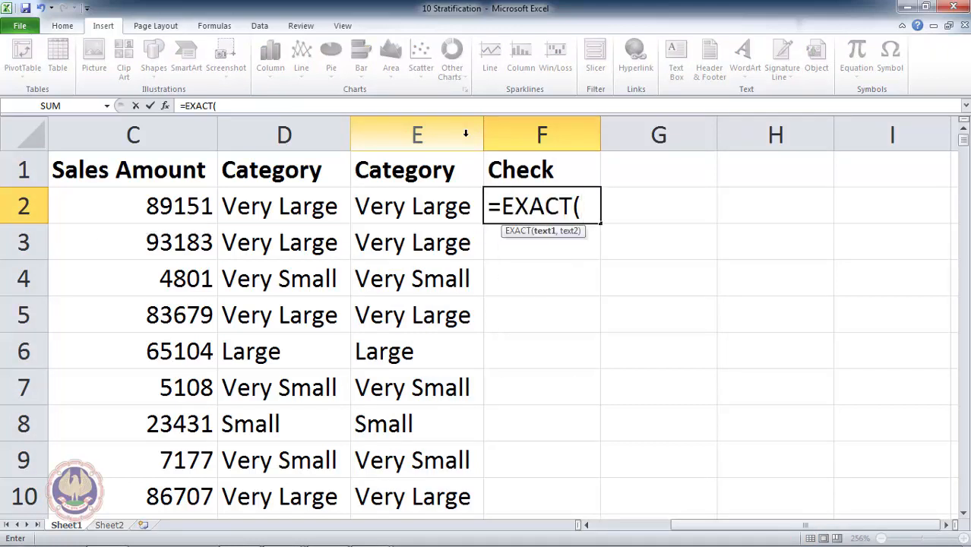
key(Left)
key(Left)
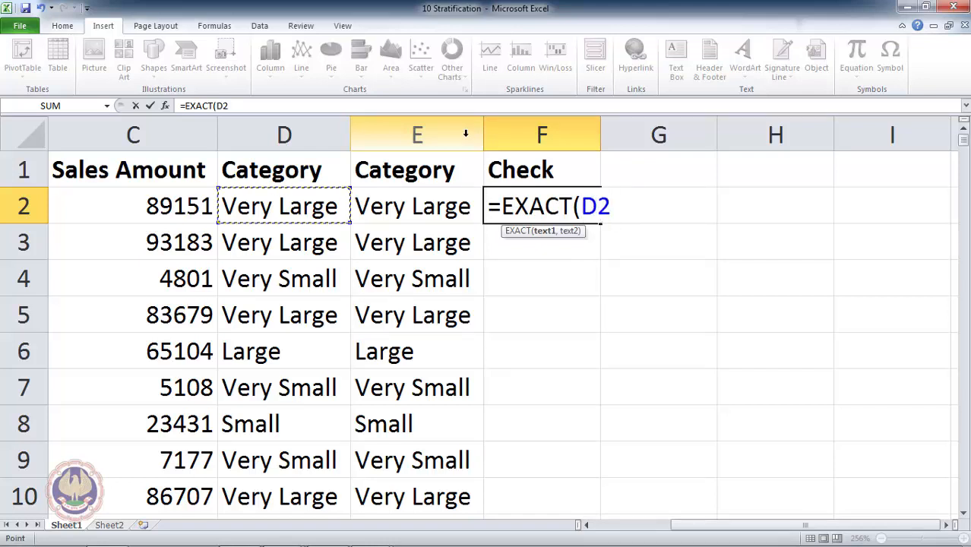
text(,)
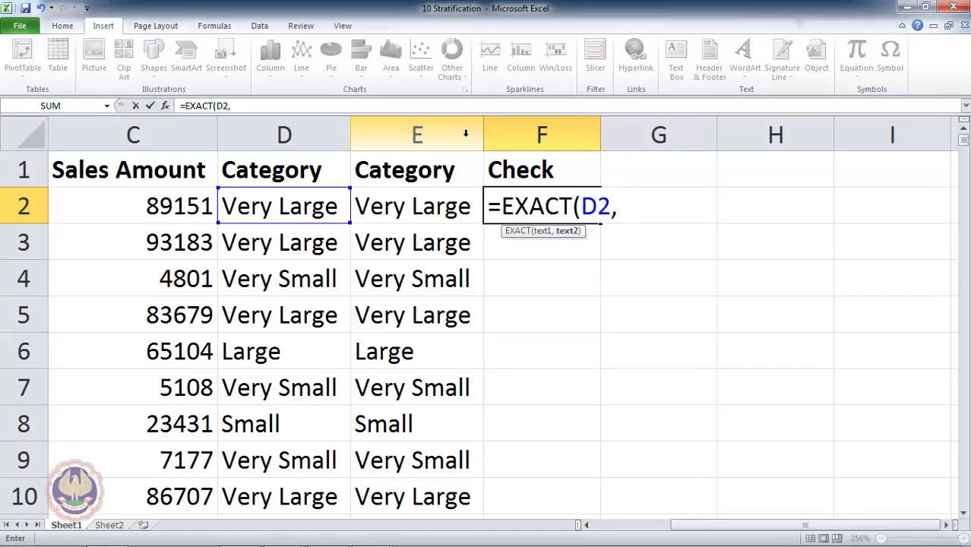
key(Left)
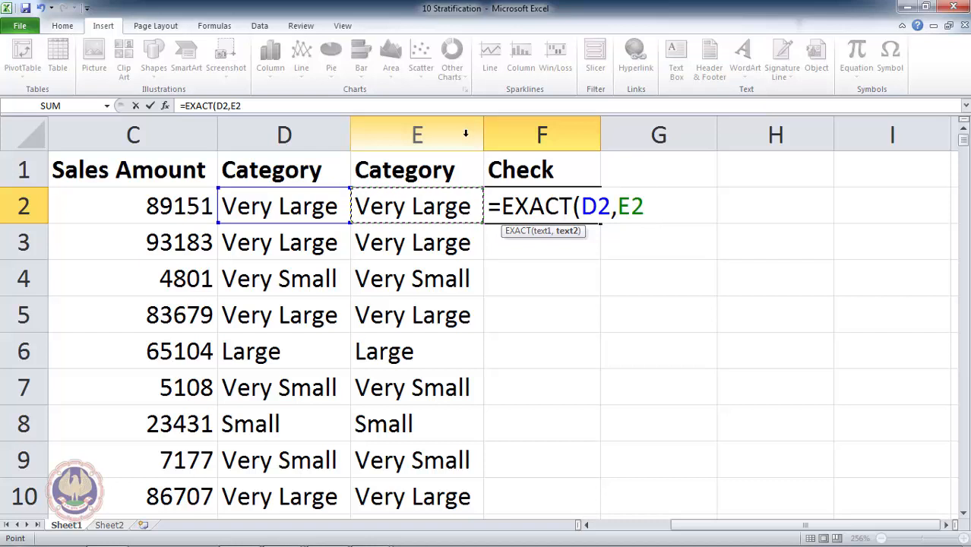
text())
key(Return)
key(Up)
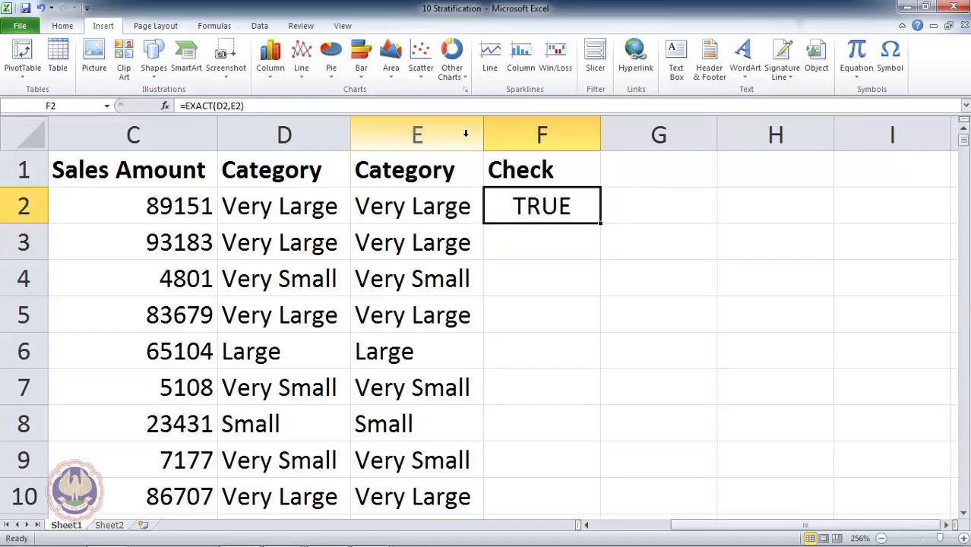
double_click(601, 226)
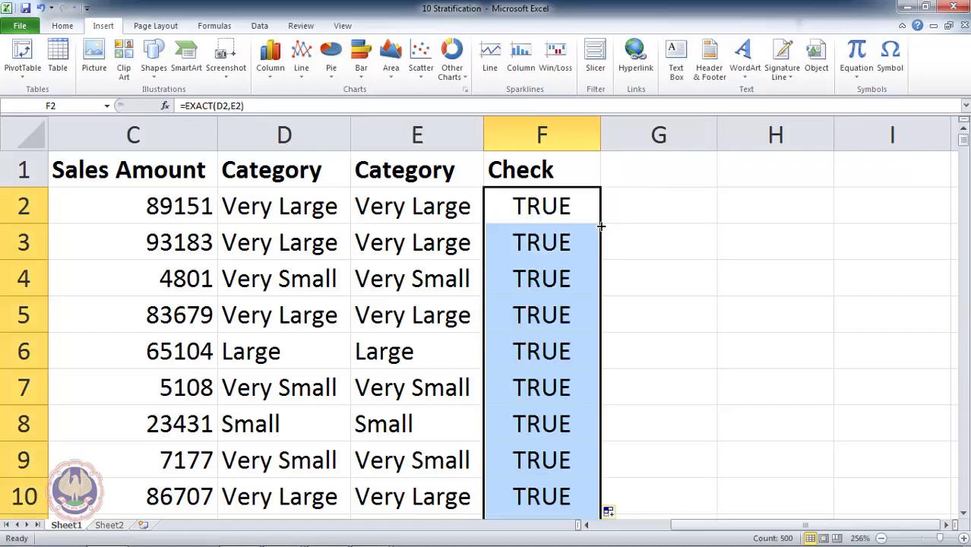
- Turn on filtering for the Sheet1 data and examine which values the Check column's filter lists
click(462, 174)
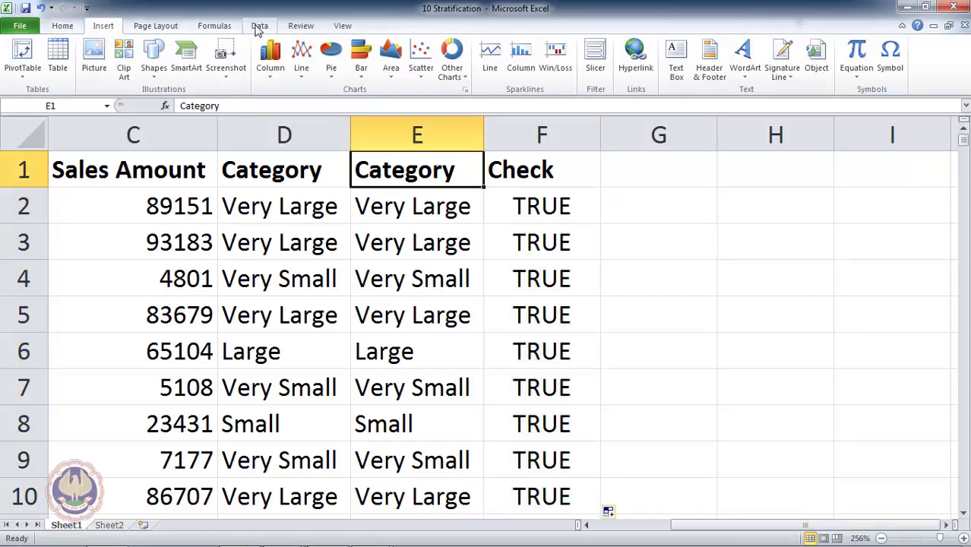
click(257, 28)
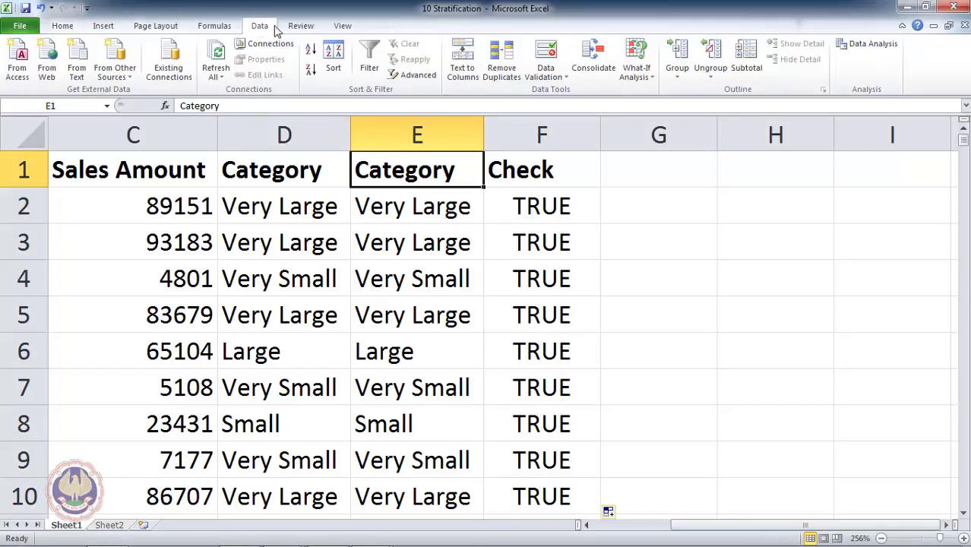
click(369, 47)
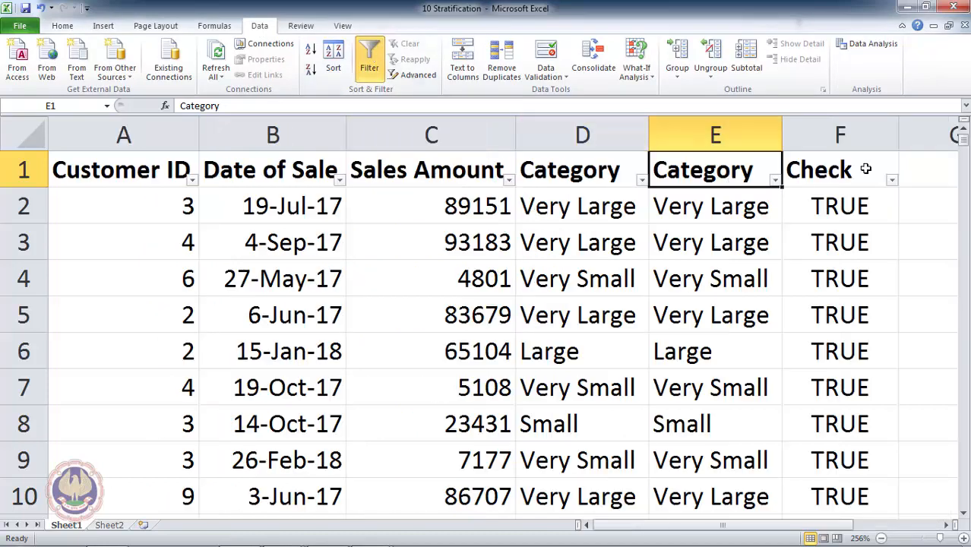
click(892, 181)
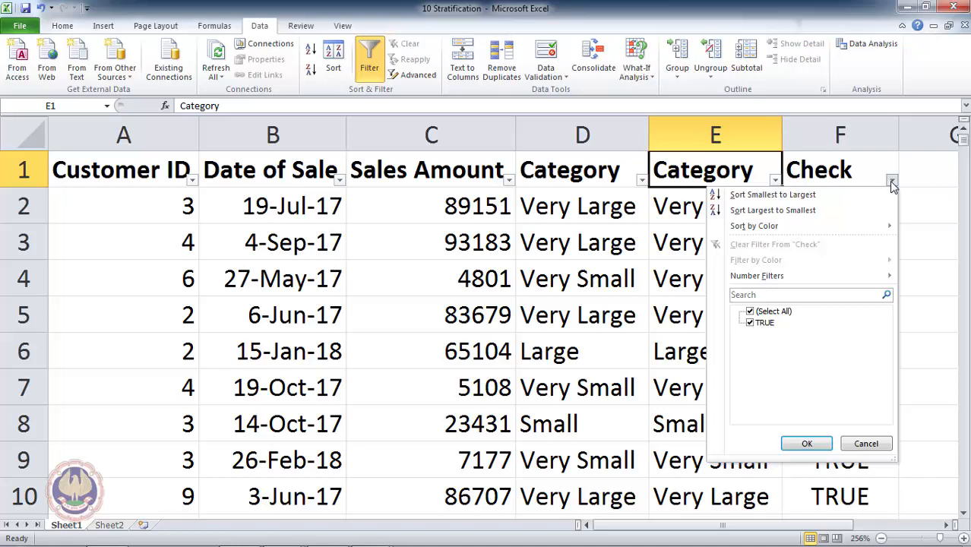
click(892, 182)
- Examine the VLOOKUP formula in E2, focusing on its TRUE range_lookup argument
key(Down)
key(F2)
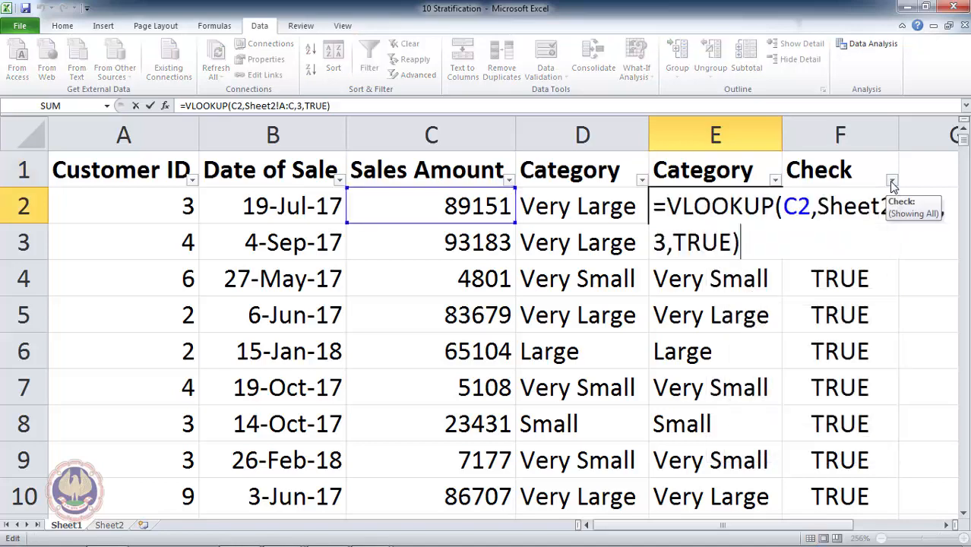
click(949, 525)
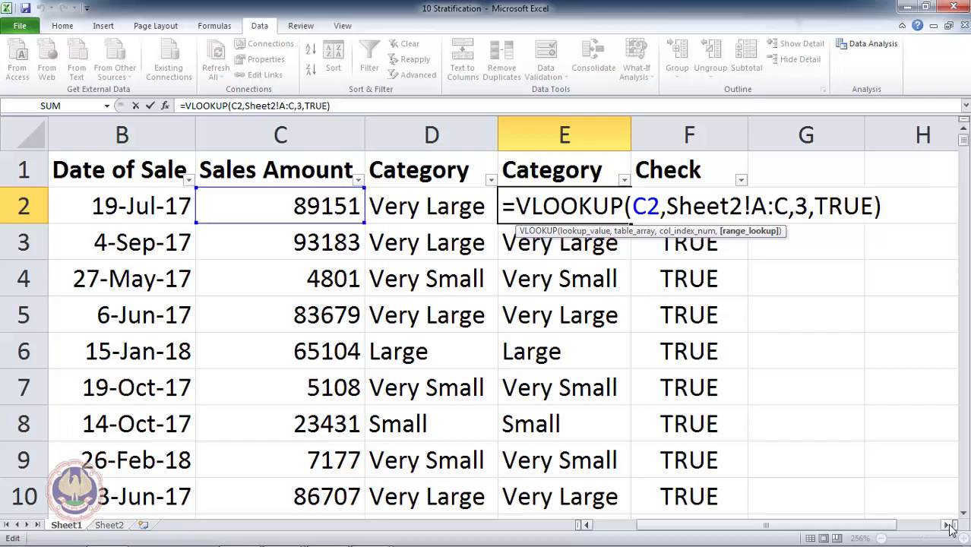
key(shift+Left)
key(shift+Left)
key(shift+Left)
key(shift+Left)
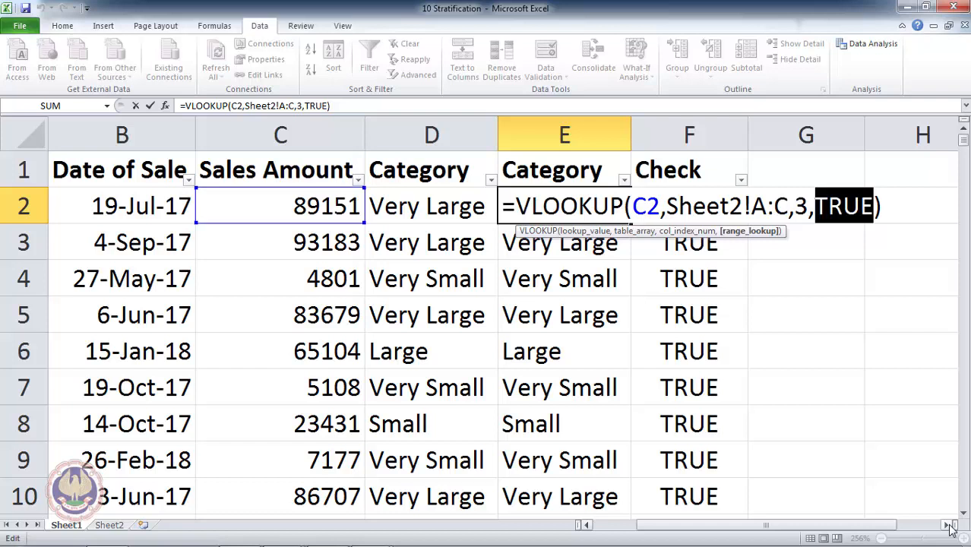
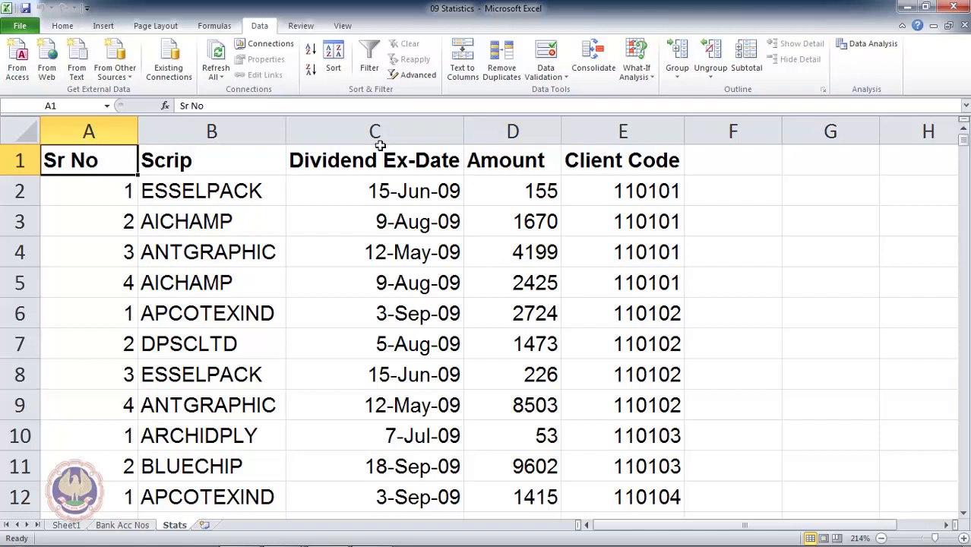
- Start the Descriptive Statistics analysis tool for the Stats sheet of the 09 Statistics workbook
click(876, 47)
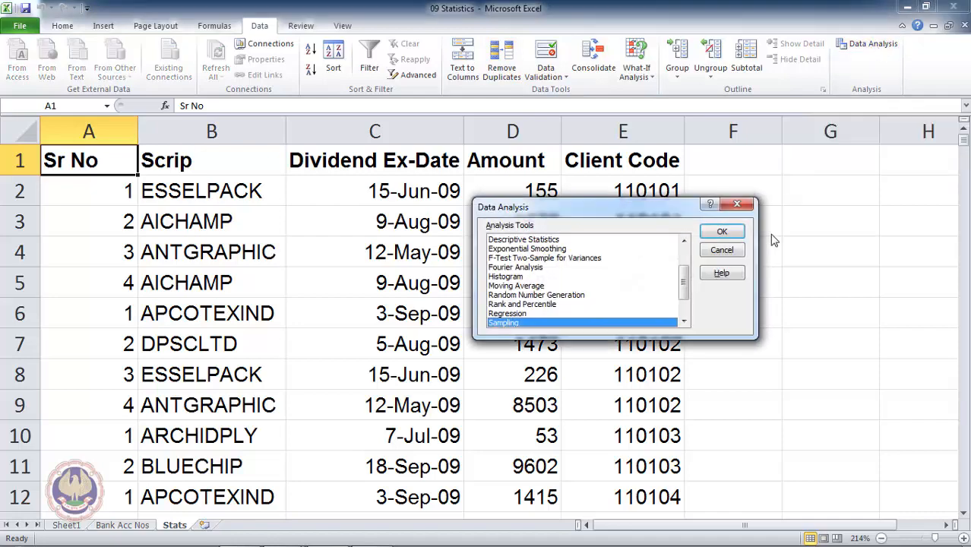
click(554, 240)
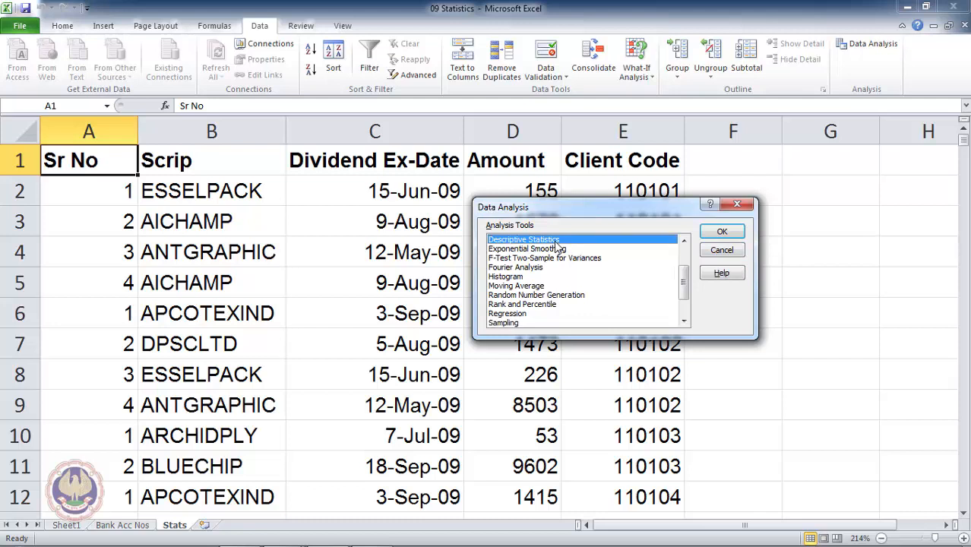
click(684, 242)
click(684, 242)
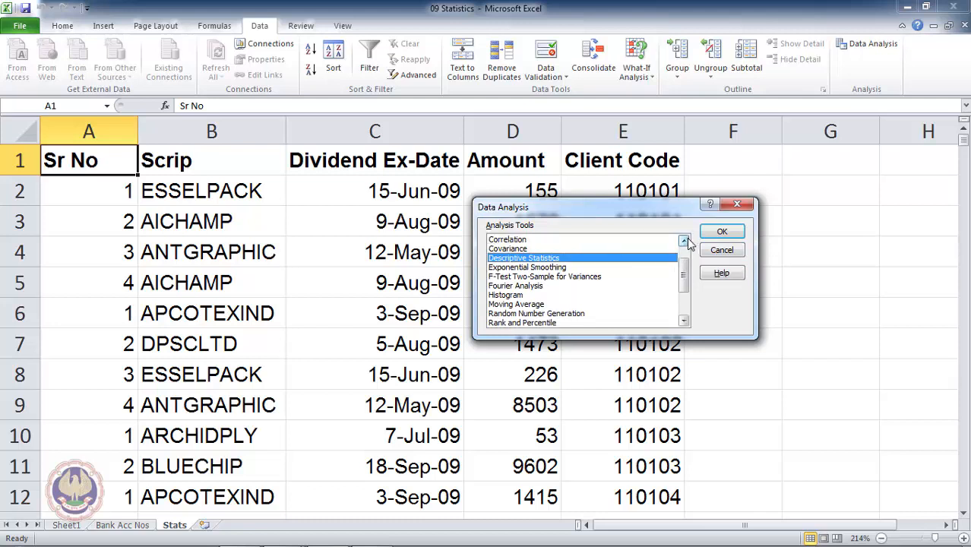
click(684, 242)
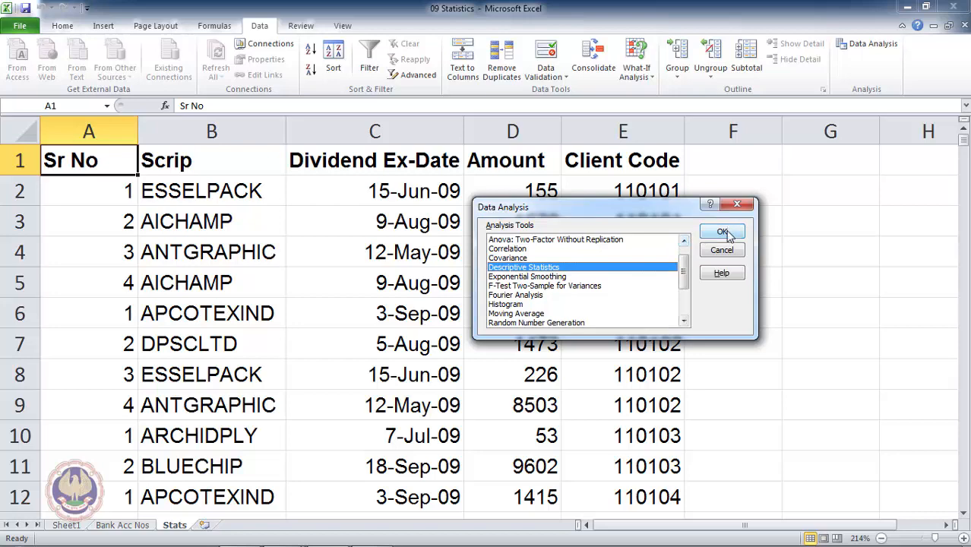
click(724, 233)
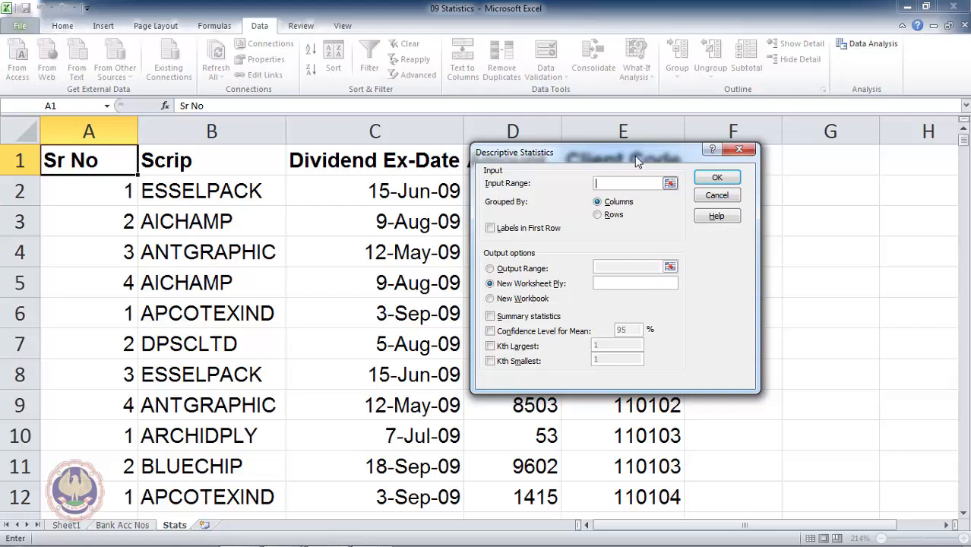
- Set the input range to the Amount column, $D$1:$D$505, grouped by columns with labels in the first row
drag(637, 159, 771, 193)
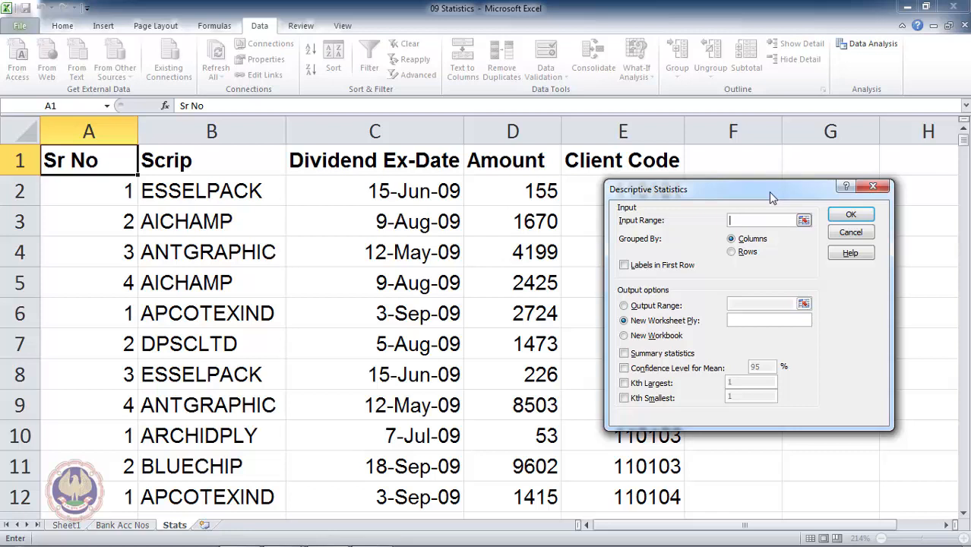
click(543, 167)
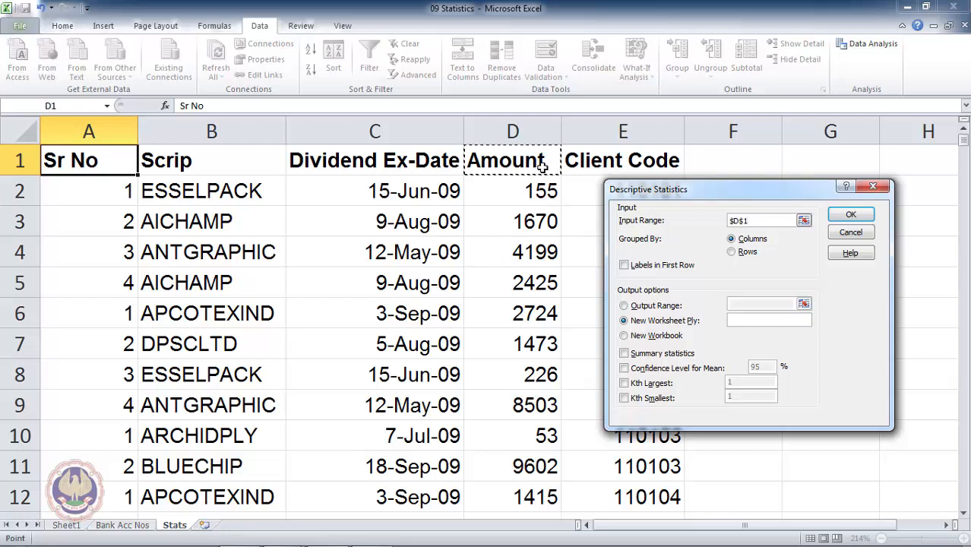
key(ctrl+shift+Down)
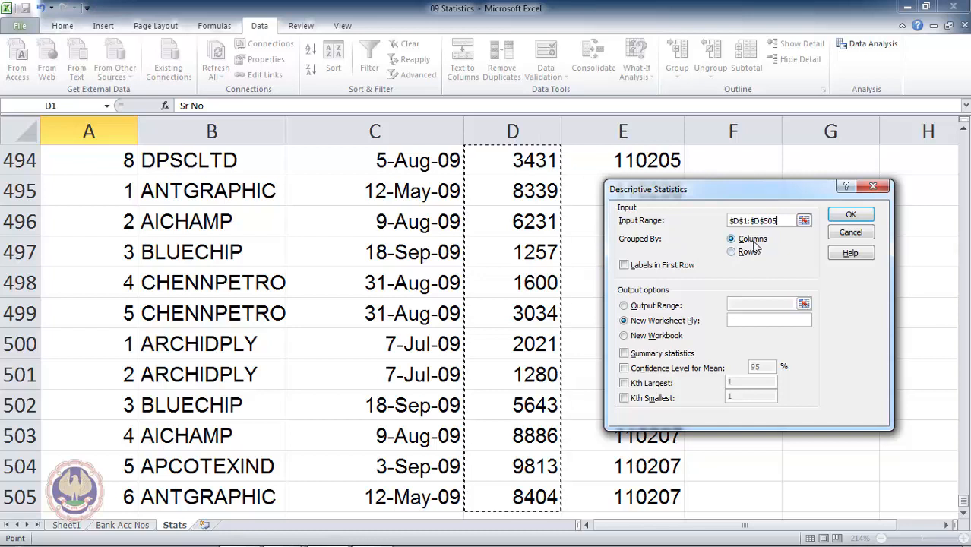
click(625, 268)
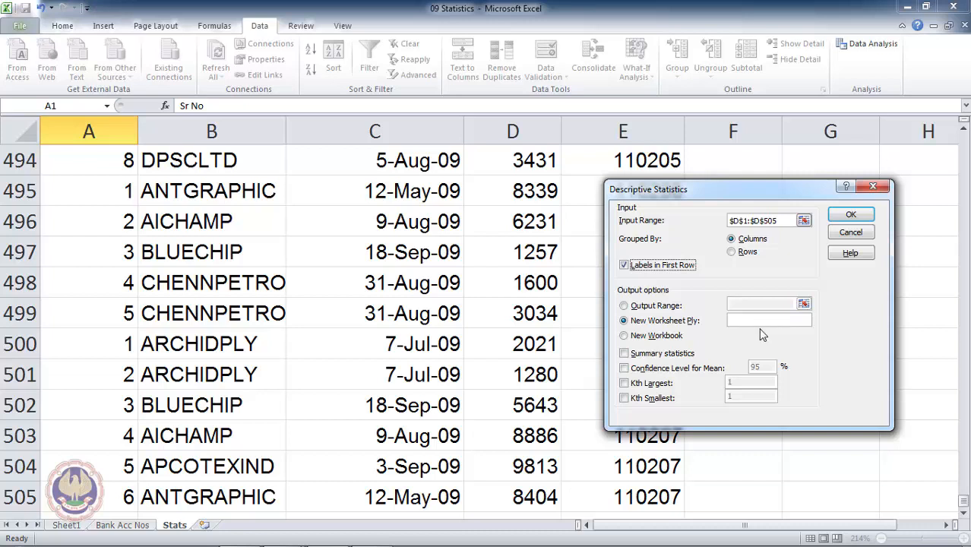
- Include summary statistics, a 95% confidence level for the mean, and a Kth Largest value of 5
click(625, 354)
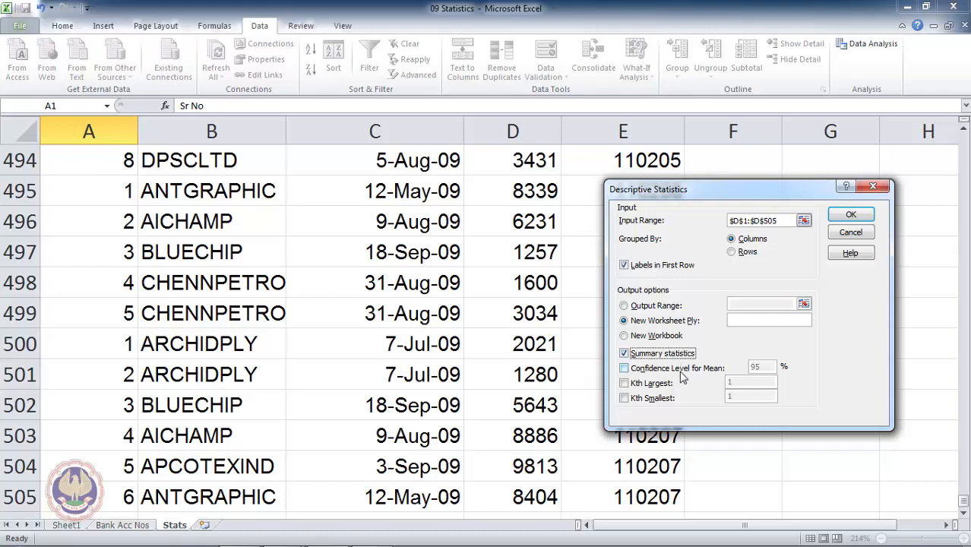
click(626, 371)
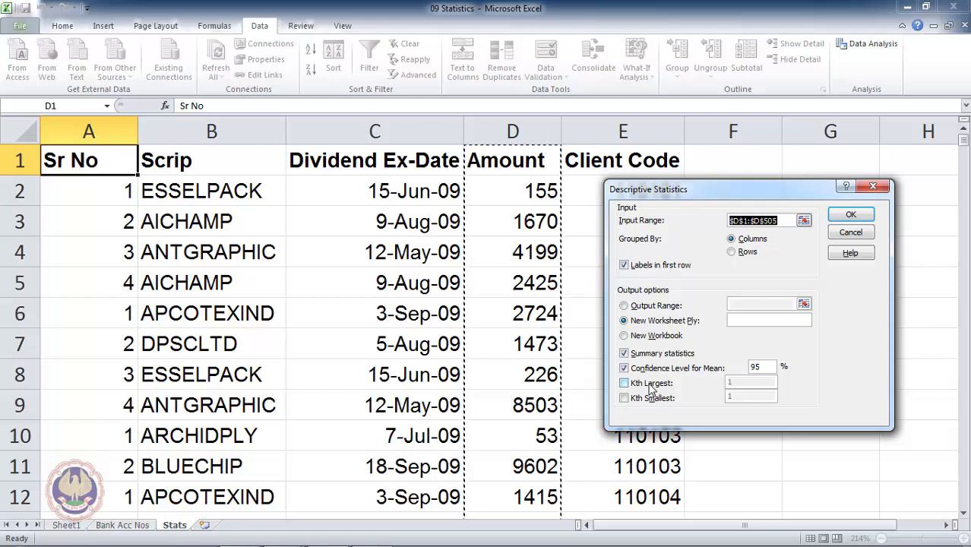
click(626, 387)
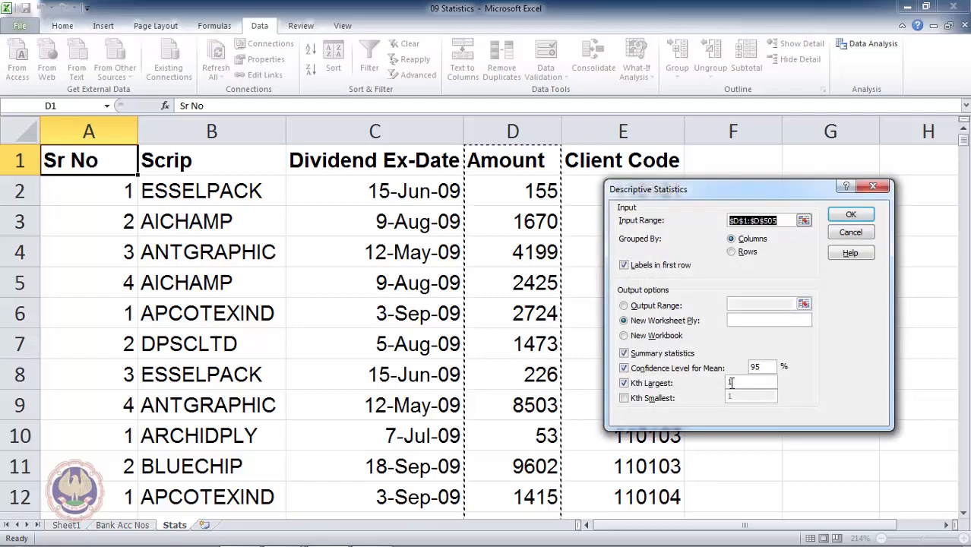
click(740, 382)
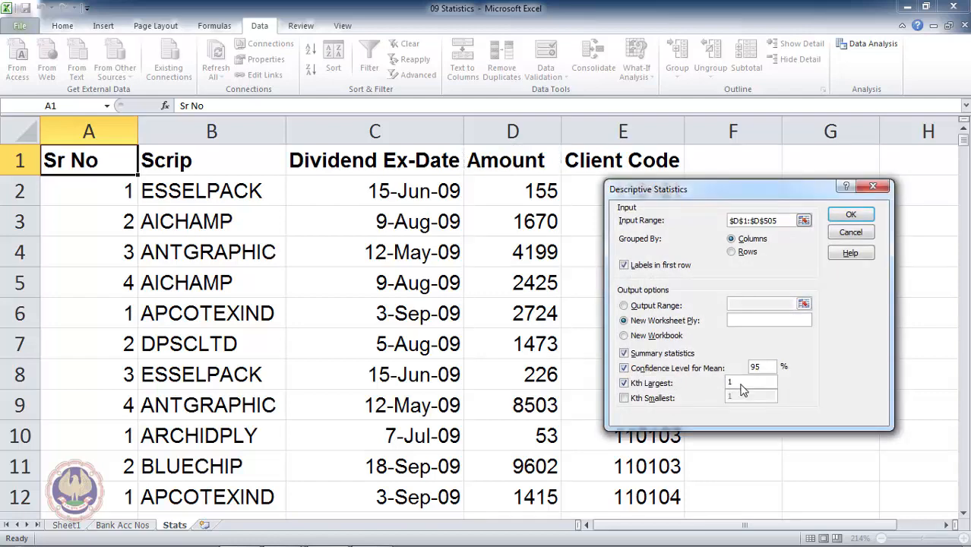
key(BackSpace)
text(5)
- Include a Kth Smallest value of 3 and generate the descriptive statistics on a new worksheet
click(626, 400)
click(743, 399)
key(BackSpace)
text(3)
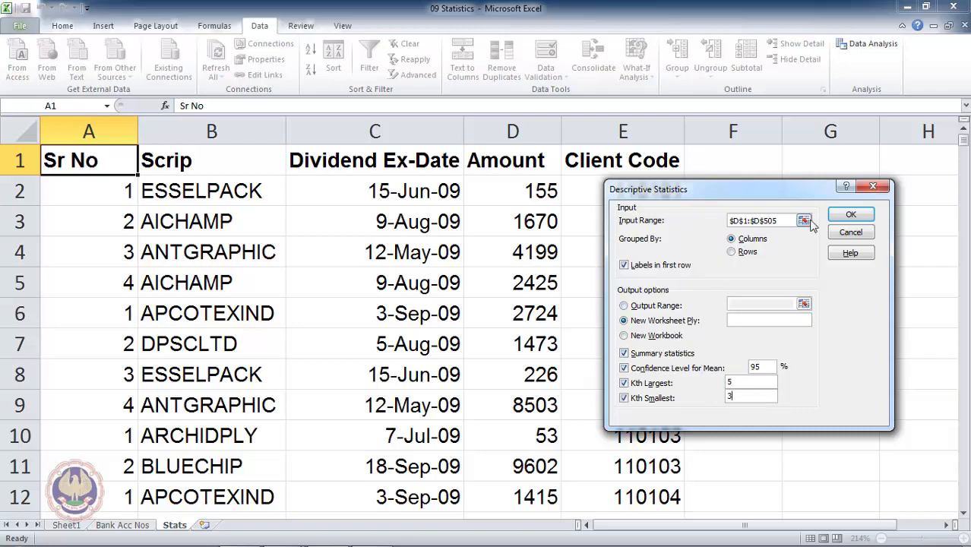
click(840, 220)
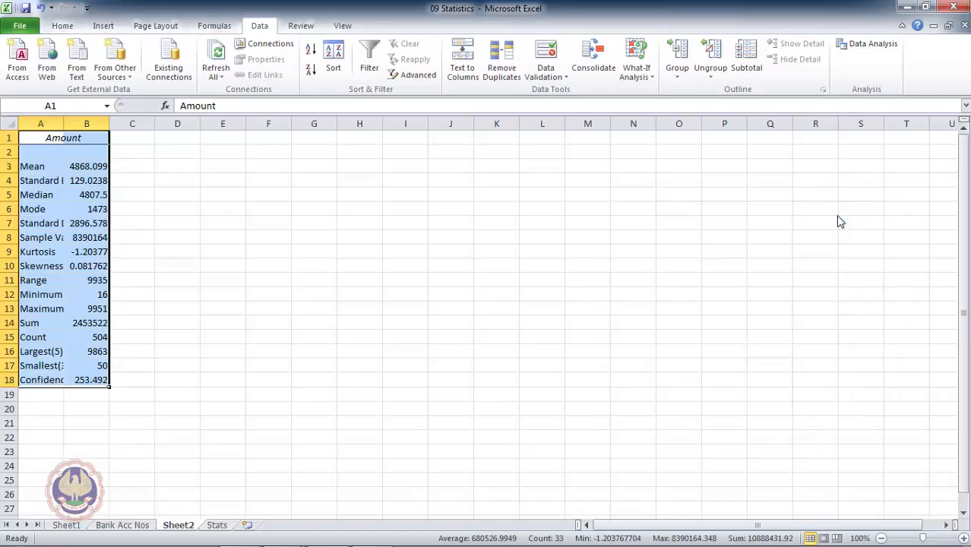
- Fit column A of the statistics output to the width of its labels
click(963, 538)
click(964, 538)
click(964, 538)
click(964, 538)
click(964, 538)
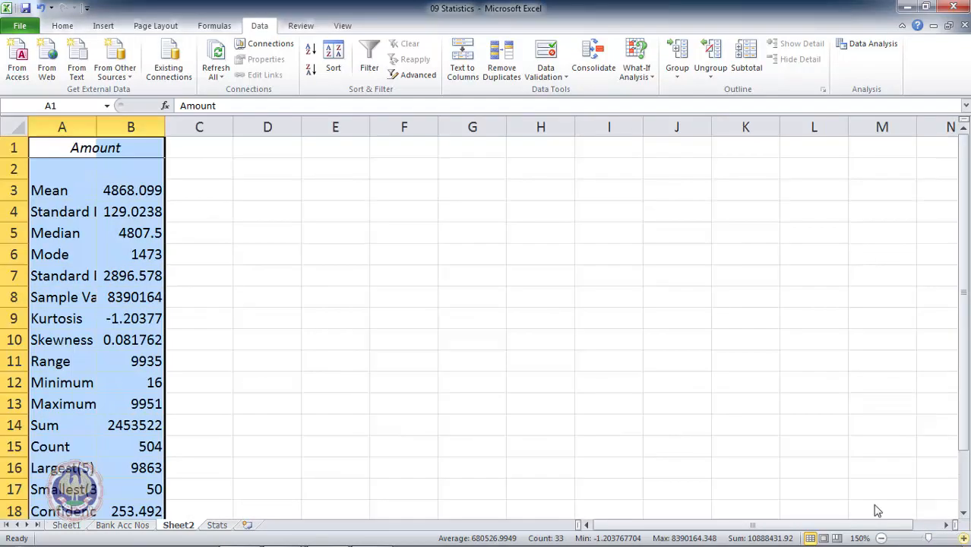
double_click(96, 124)
- Examine the statistics computed for Amount, including the mean, minimum, maximum, sum, count and largest and smallest values
click(121, 186)
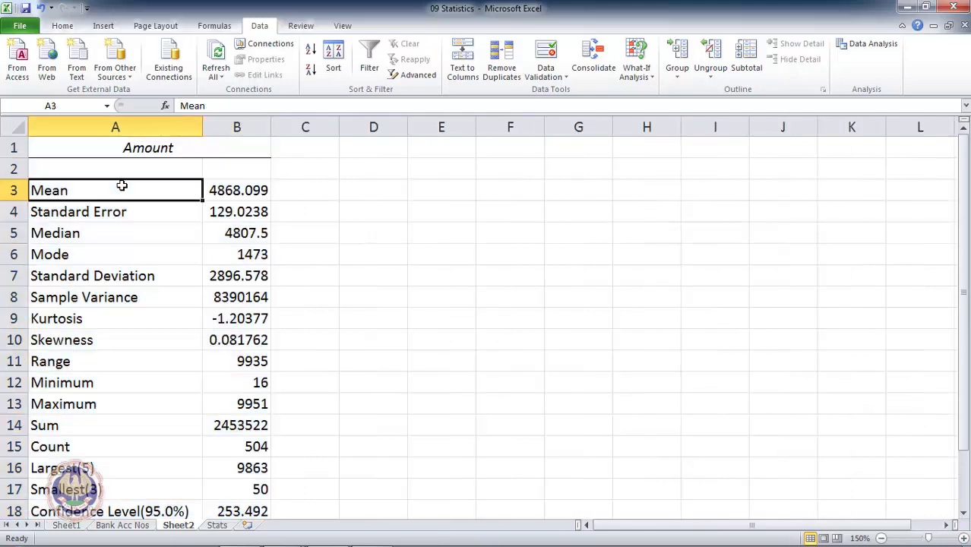
click(219, 192)
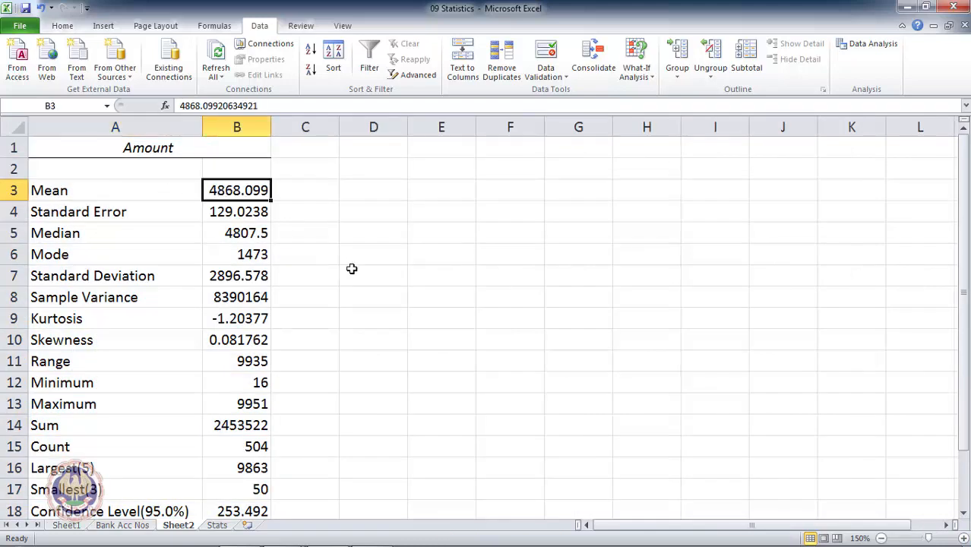
key(Down)
key(Down)
key(Down)
key(Down)
key(Down)
key(Down)
key(Down)
key(Down)
key(Down)
key(Down)
key(Left)
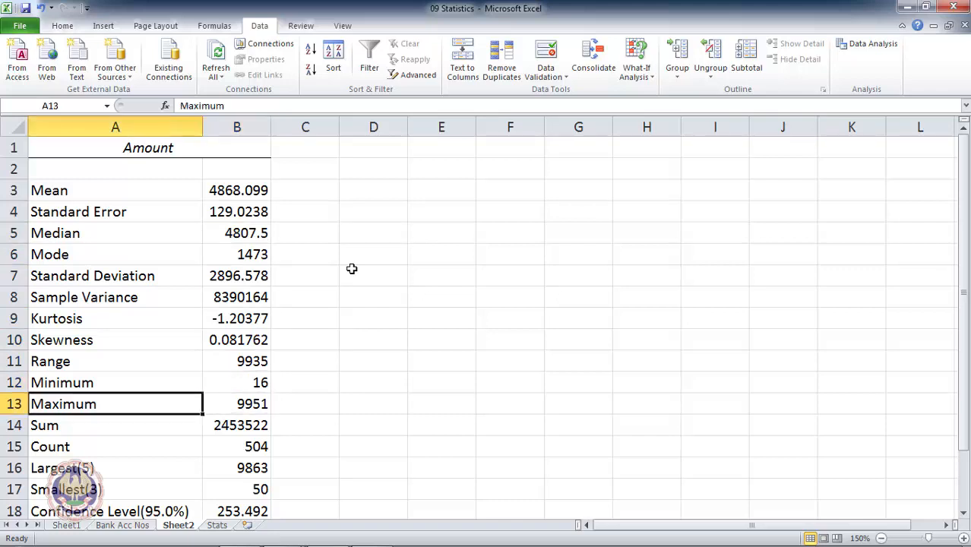
key(Up)
key(Right)
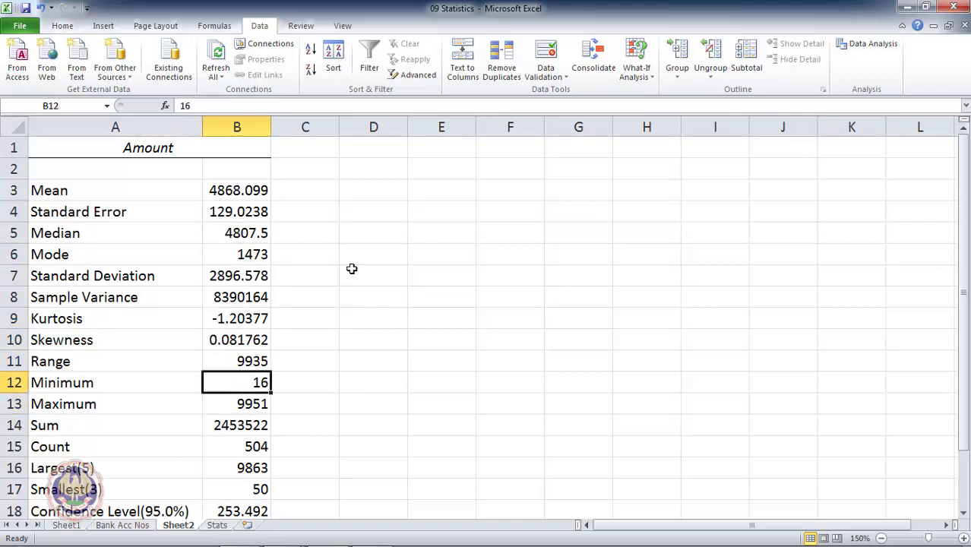
key(Left)
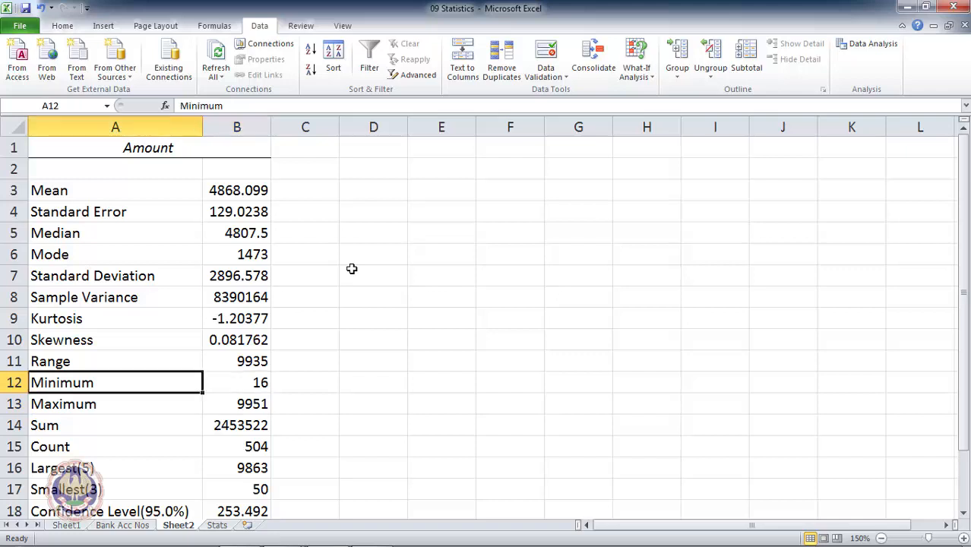
key(Right)
key(Left)
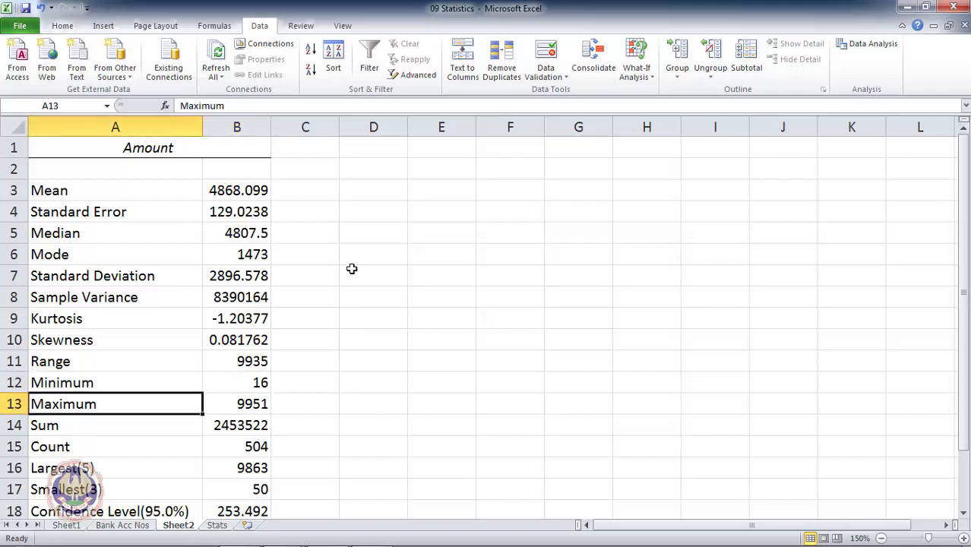
key(Right)
key(Left)
key(Down)
key(Up)
key(Up)
key(Up)
key(Down)
key(Down)
key(Down)
key(Down)
key(Down)
key(Right)
key(Down)
key(Down)
key(Down)
key(Down)
key(Down)
key(Up)
key(Up)
key(Up)
key(Up)
key(Up)
key(Up)
key(Up)
key(Up)
key(Up)
key(Up)
key(Up)
key(Up)
key(Up)
key(Up)
key(Up)
key(Up)
key(Up)
key(Up)
key(Up)
key(Down)
key(Down)
key(Left)
key(Right)
key(Down)
key(Down)
key(Up)
key(Up)
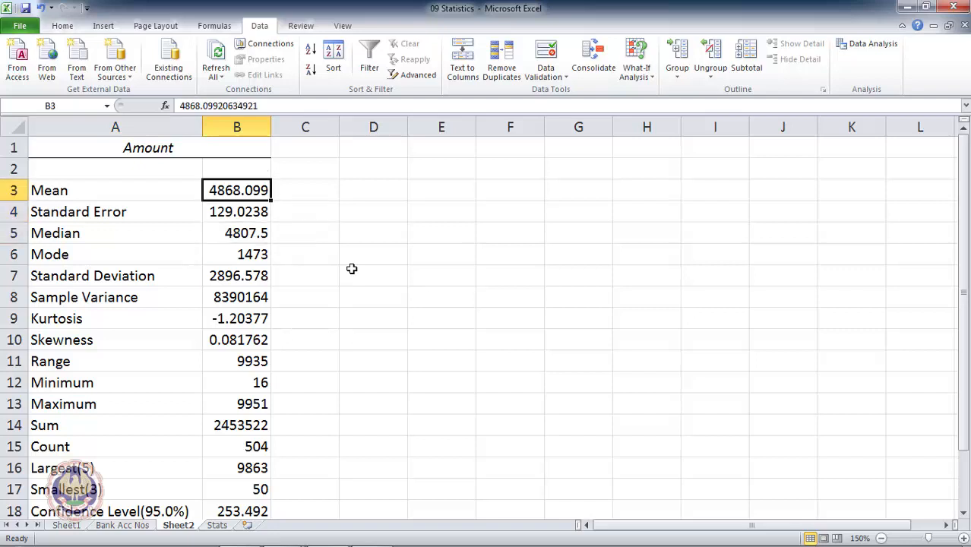
- Review the Mean through Standard Deviation measures together, and check the remaining rows down to the confidence level
key(shift+Down)
key(shift+Down)
key(shift+Down)
key(shift+Down)
key(Left)
key(Right)
key(Left)
key(Up)
key(Up)
key(Down)
key(Down)
key(Down)
key(Right)
key(Up)
key(shift+Down)
key(shift+Down)
key(shift+Down)
key(shift+Down)
key(shift+Down)
key(shift+Down)
key(Down)
key(Down)
key(Down)
key(Down)
key(Down)
key(Down)
key(Down)
key(Down)
key(Down)
key(Down)
key(Down)
key(Down)
key(Down)
key(Down)
key(Down)
key(Down)
key(Up)
key(Up)
key(Up)
key(Up)
key(Up)
key(Up)
key(Up)
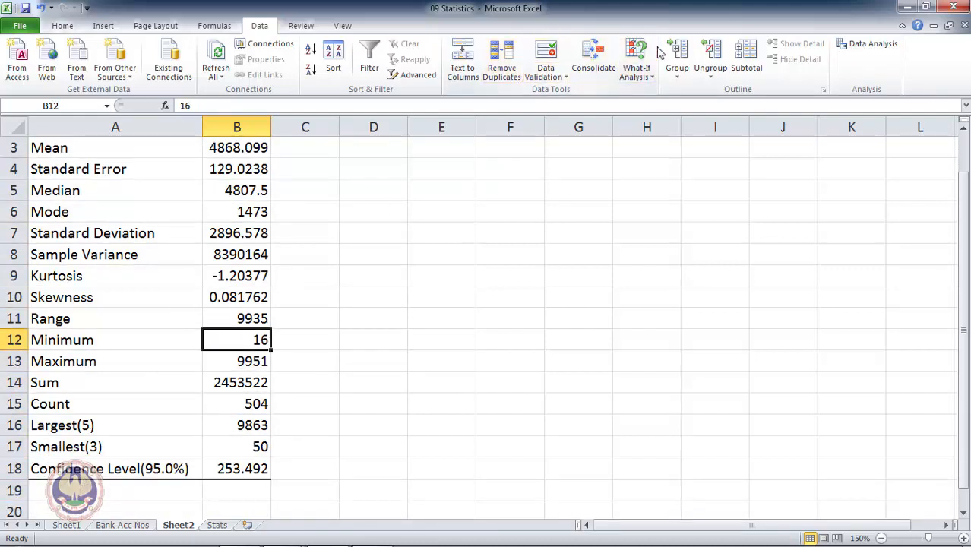
- Bring up the Data Analysis tools list and look over the Correlation, Covariance and Descriptive Statistics entries
click(871, 45)
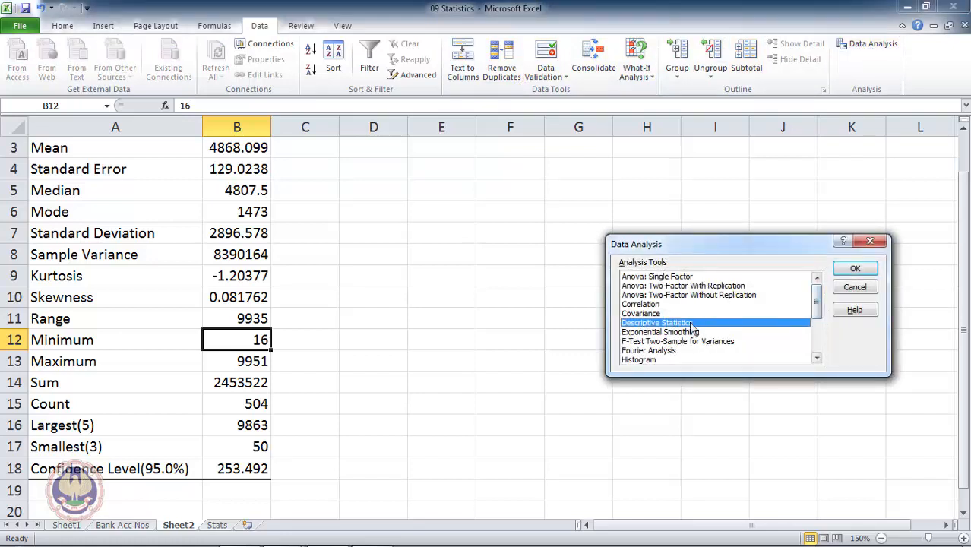
click(669, 306)
key(Down)
key(Down)
key(Up)
key(Up)
key(Down)
key(Up)
key(Down)
key(Up)
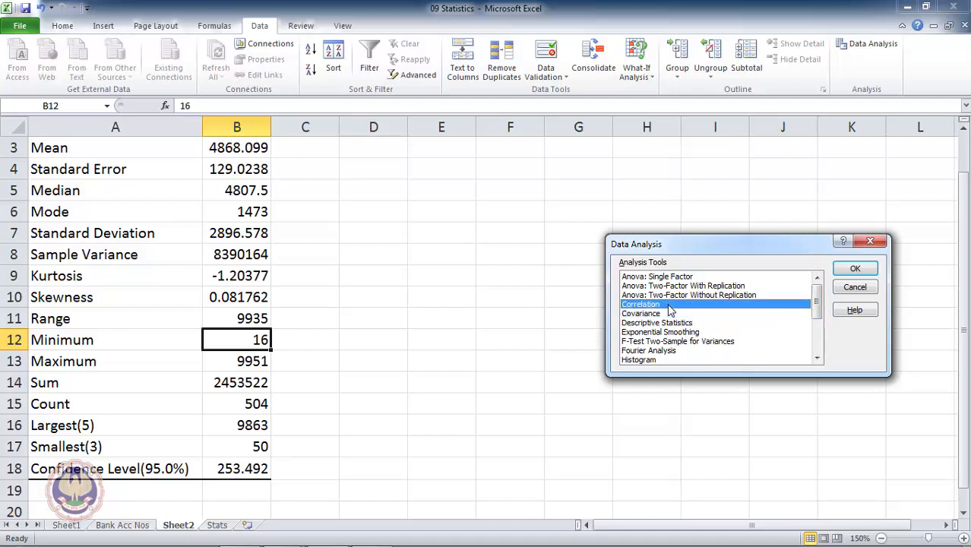
- Look further through the analysis tools at Histogram, Moving Average, Random Number Generation, and Rank and Percentile
click(817, 358)
click(817, 359)
click(817, 358)
click(817, 359)
click(818, 359)
click(817, 359)
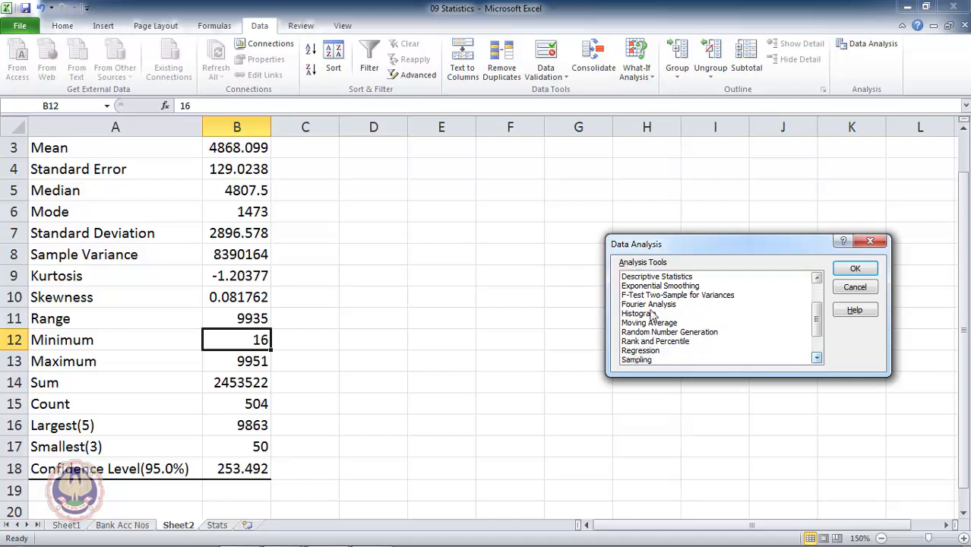
click(646, 313)
click(662, 323)
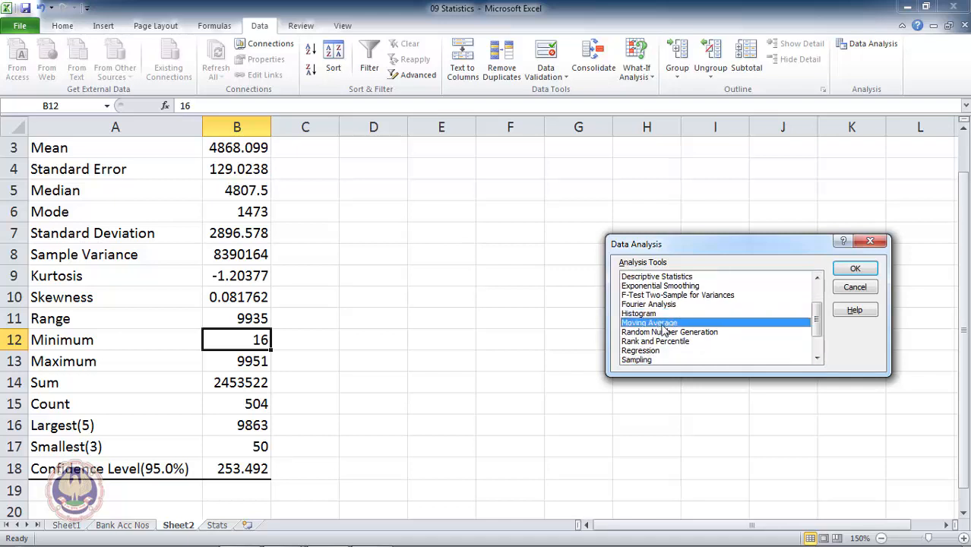
click(755, 337)
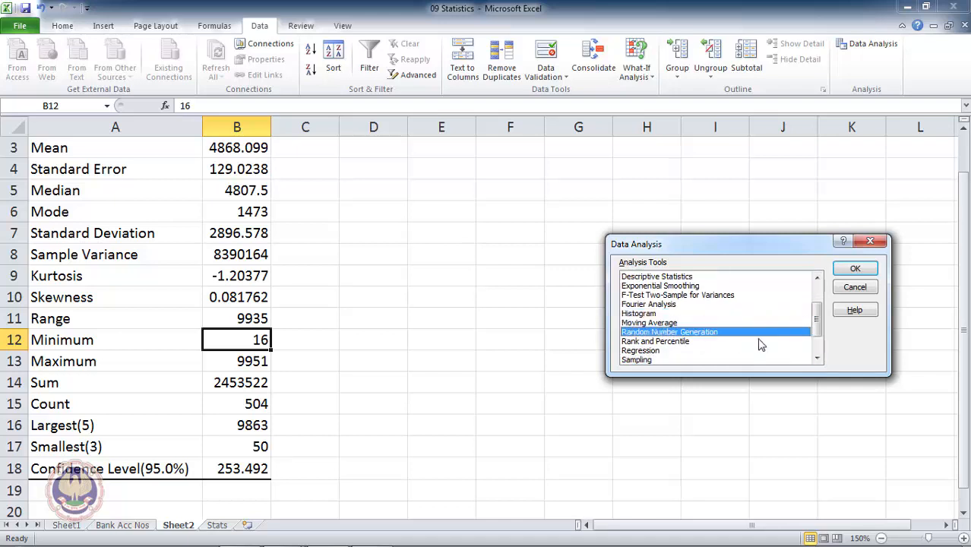
click(760, 344)
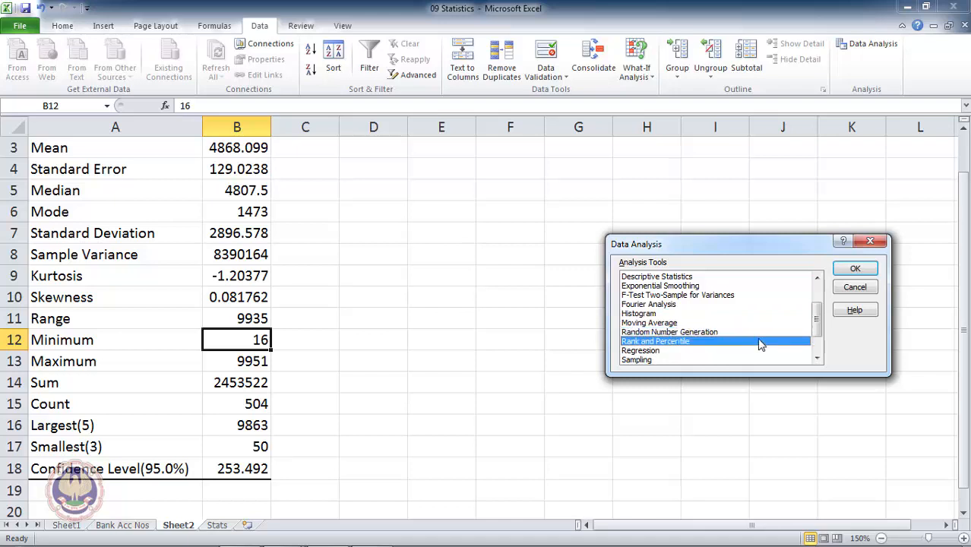
- Compare the Rank and Percentile, Regression and Sampling entries among the analysis tools
key(Down)
key(Down)
key(Down)
key(Down)
key(Up)
key(Up)
key(Up)
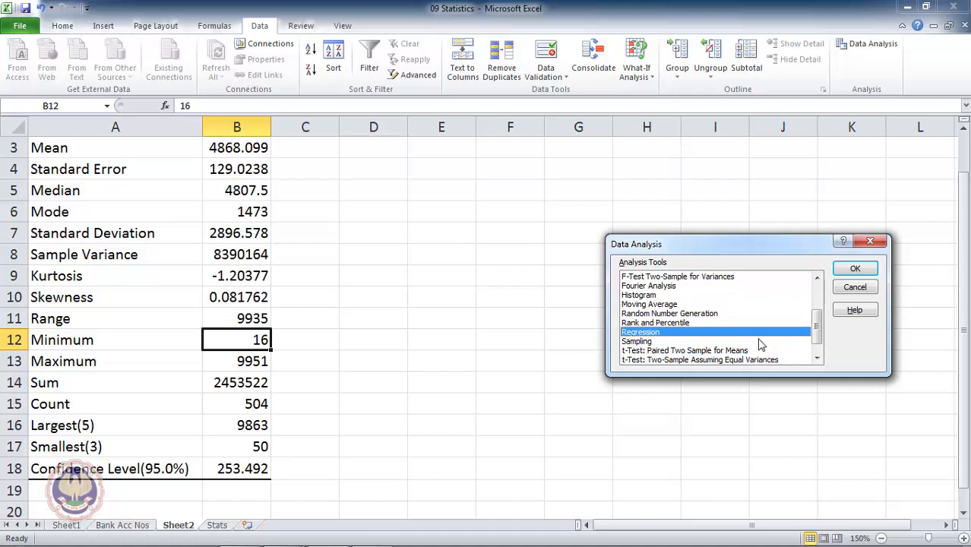
key(Up)
key(Down)
key(Up)
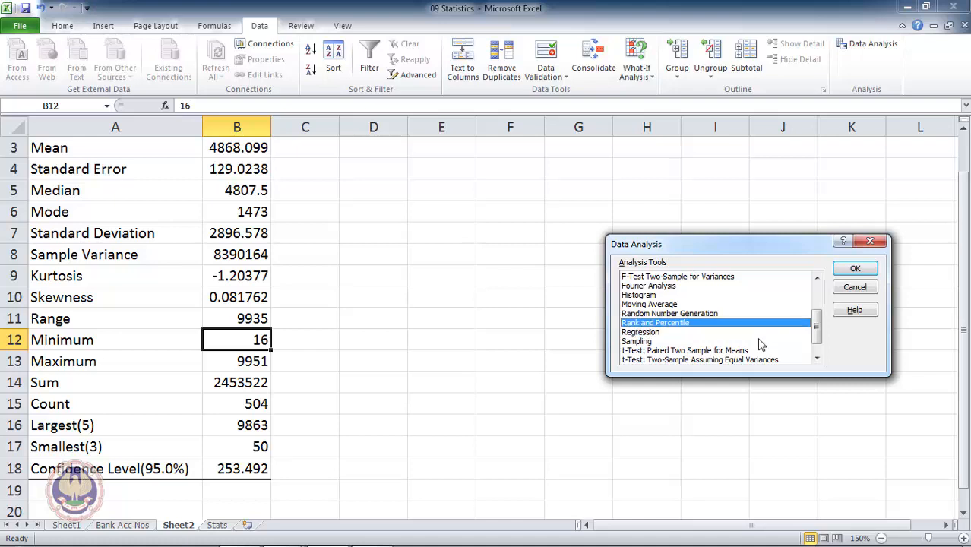
key(Down)
key(Up)
key(Down)
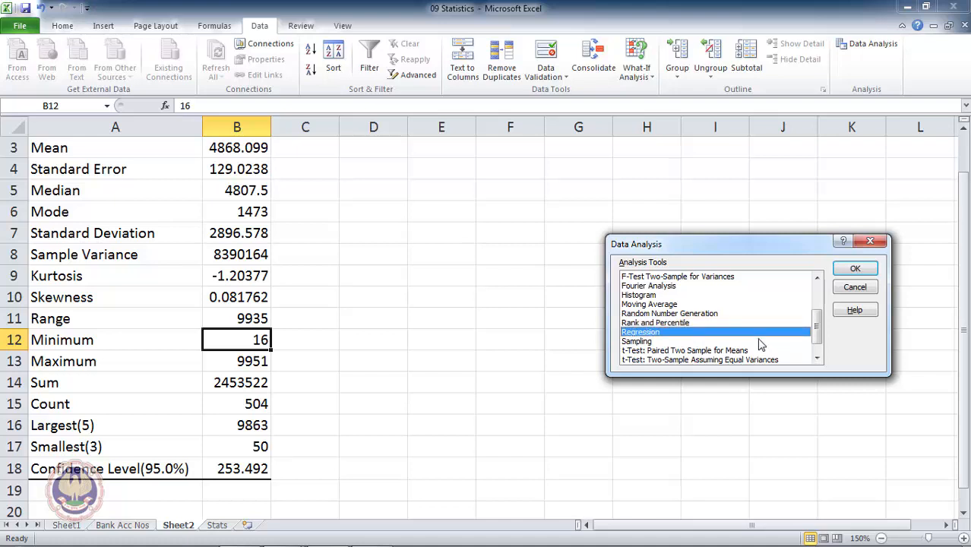
- Look over the hypothesis-test tools, from the paired and two-sample t-Tests to the last two-sample test for means
key(Down)
key(Down)
key(Down)
key(Down)
key(Down)
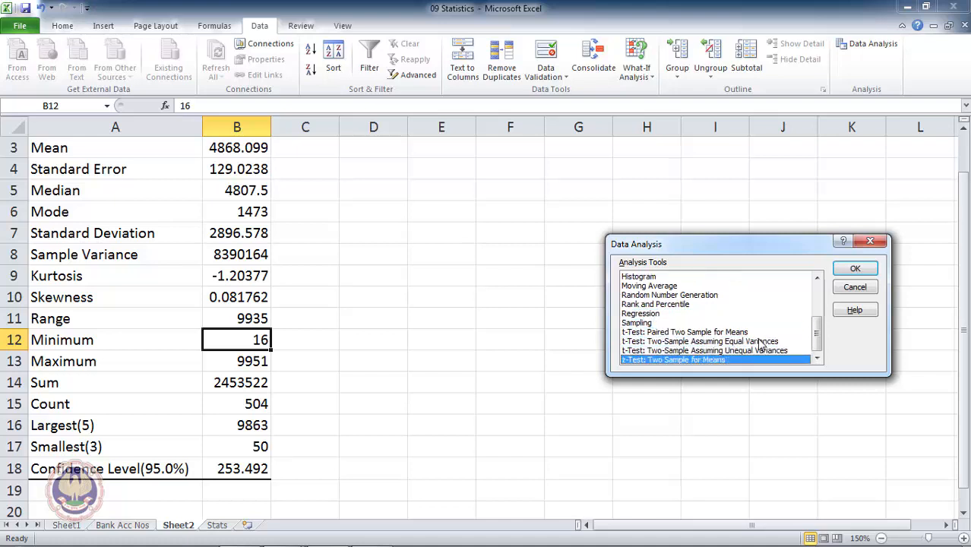
key(Up)
key(Up)
key(Up)
key(Up)
key(Down)
key(Down)
key(Down)
key(Down)
key(Up)
key(Up)
key(Up)
key(Down)
key(Down)
key(Down)
- Go through the analysis tools again from Anova: Single Factor to Regression, and close the list without running a tool
key(Up)
key(Up)
key(Up)
key(Up)
key(Up)
key(Up)
key(Up)
key(Up)
key(Up)
key(Up)
key(Up)
key(Up)
key(Up)
key(Up)
key(Up)
key(Up)
key(Up)
key(Up)
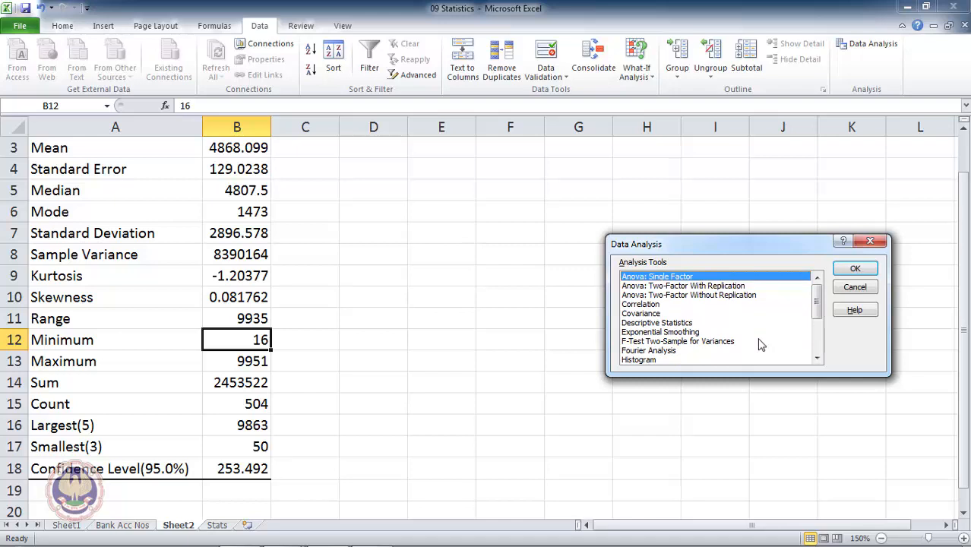
key(Down)
key(Down)
key(Down)
key(Down)
key(Down)
key(Down)
key(Down)
key(Down)
key(Down)
key(Down)
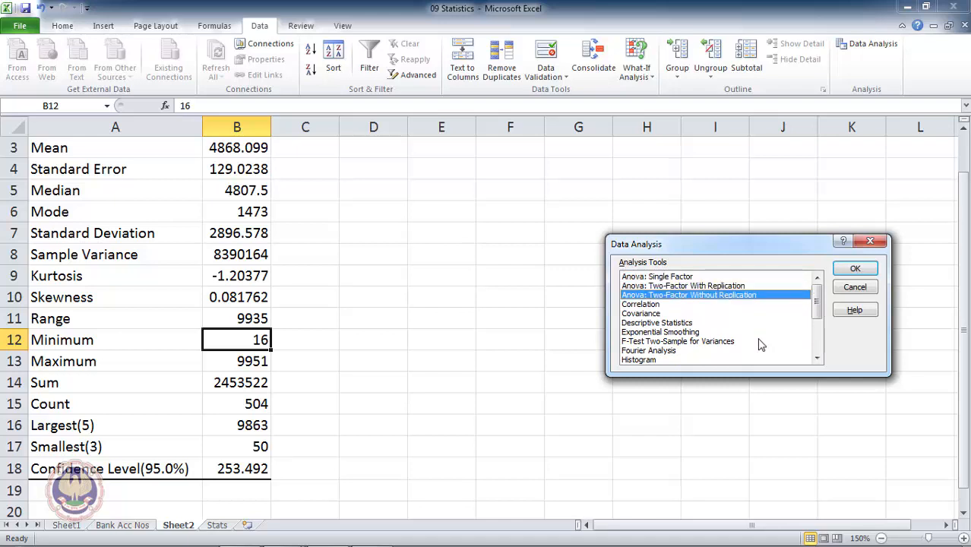
key(Down)
key(Down)
key(Down)
key(Down)
key(Down)
key(Down)
key(Down)
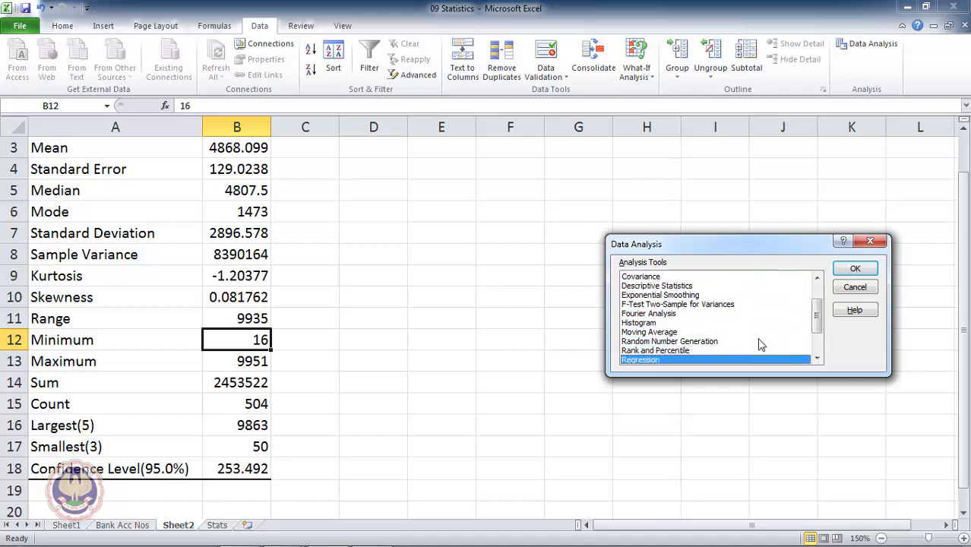
click(871, 242)
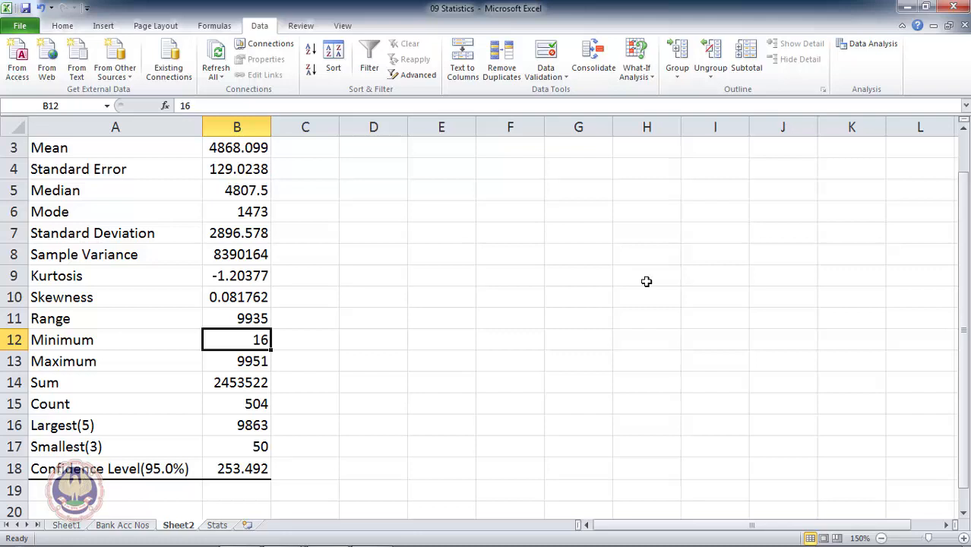
- Return to the start of the Amount statistics and go to the Mean value in B3
key(ctrl+Up)
key(Up)
key(Up)
key(Down)
key(Down)
key(Down)
key(Up)
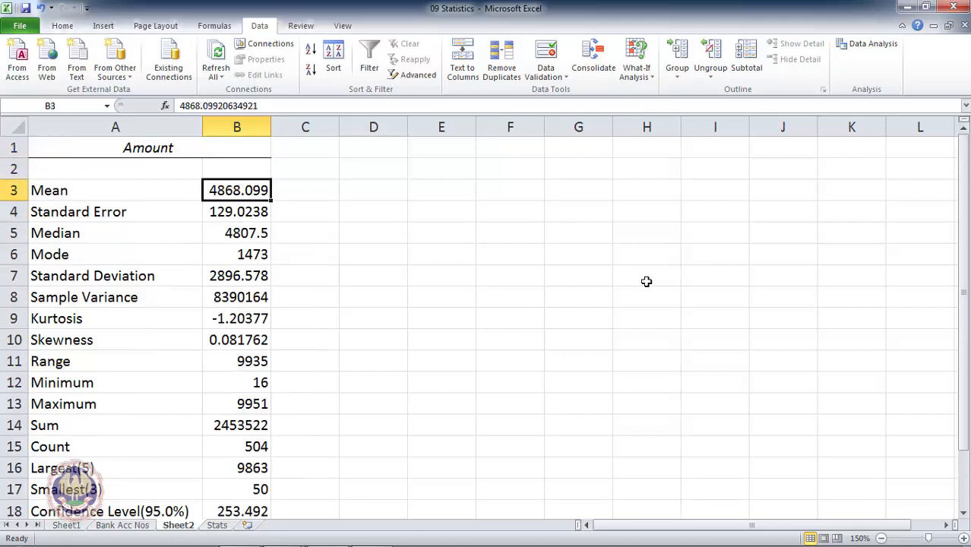